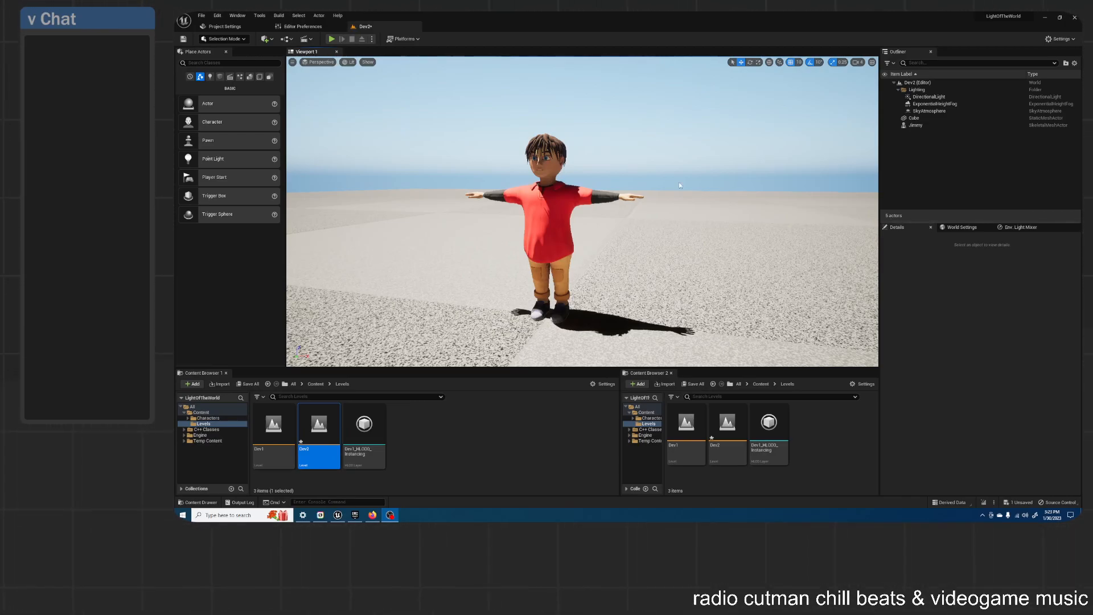
Step: Examine the boy character's face, hair and upper body up close in the level viewport
right_drag(656, 172, 740, 178)
key(s)
key(w)
key(w)
key(s)
key(w)
key(a)
key(w)
key(d)
key(a)
key(d)
key(w)
key(w)
key(d)
key(w)
key(a)
key(d)
key(a)
key(s)
key(w)
key(a)
key(w)
key(a)
key(e)
key(w)
key(w)
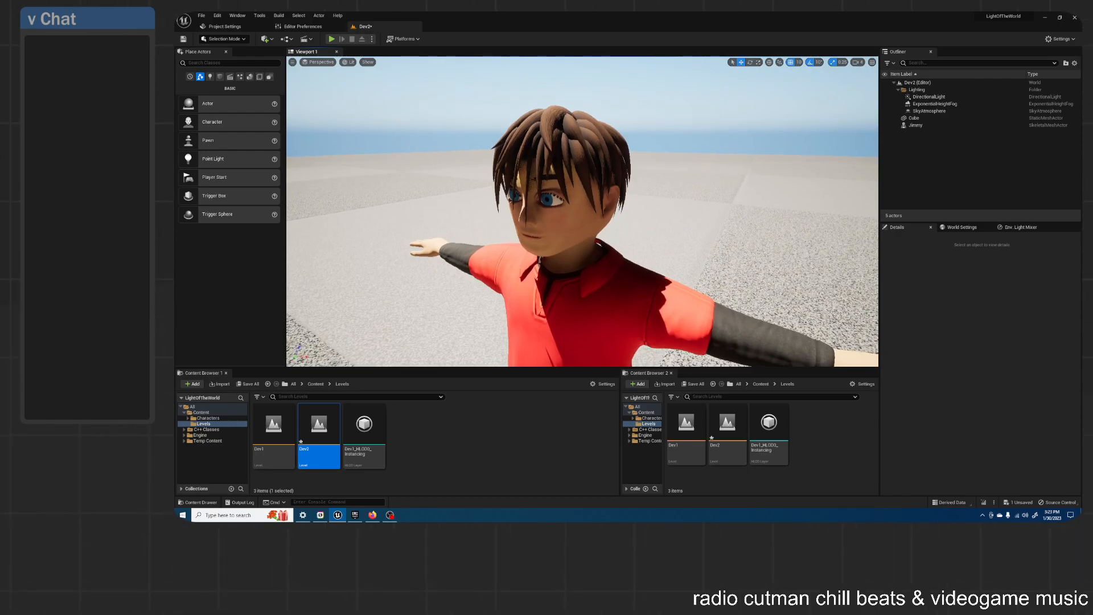
Step: Inspect the whole character model and its shadow from a distance at slightly different angles
right_drag(739, 178, 531, 246)
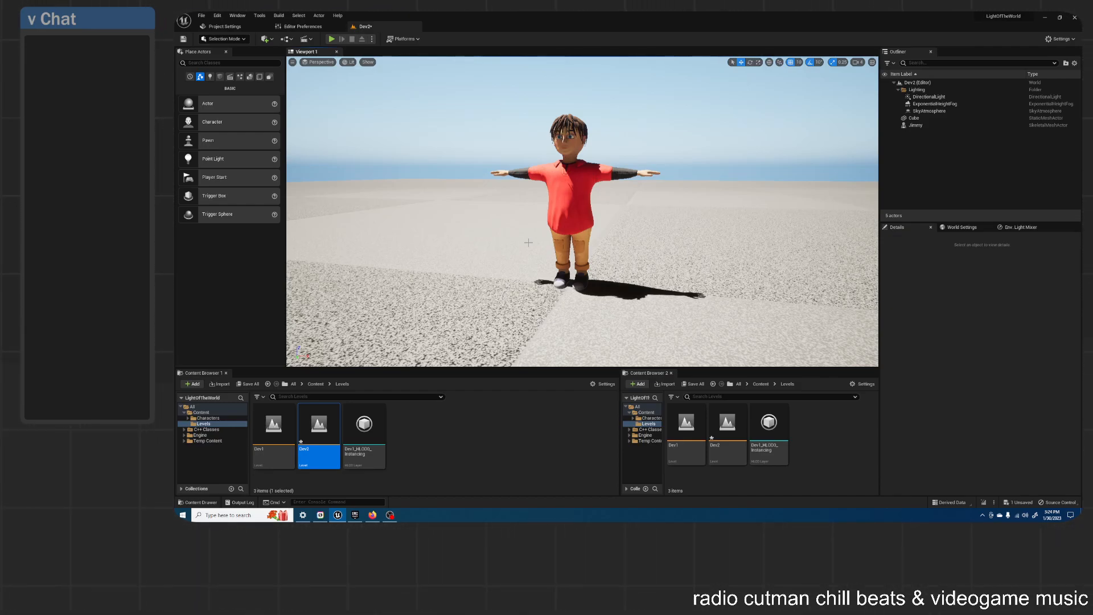
key(a)
right_drag(556, 245, 599, 243)
key(a)
key(d)
key(s)
key(d)
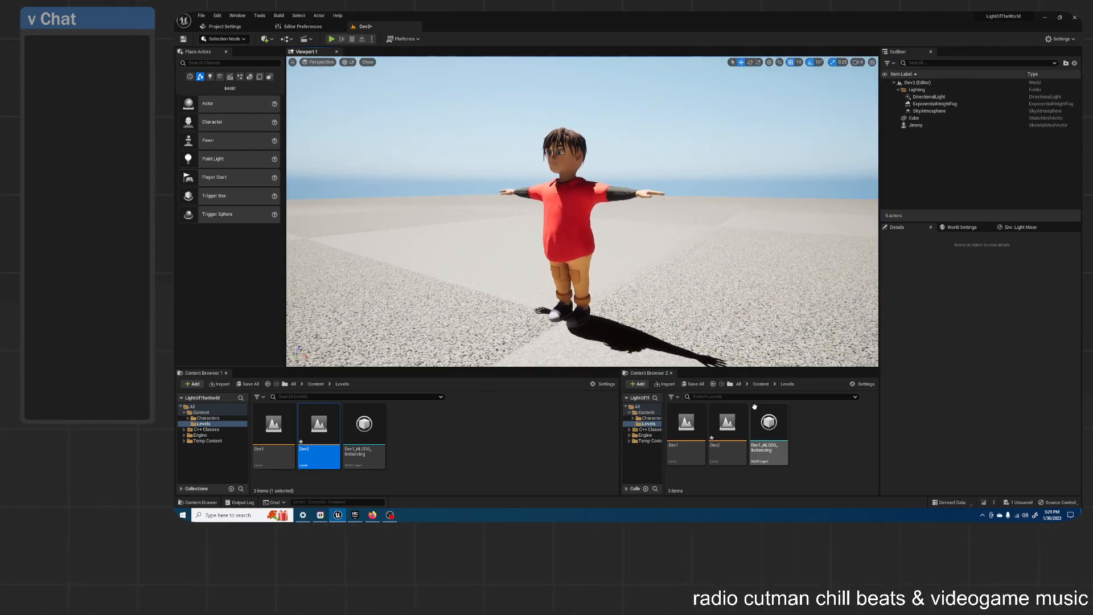
key(a)
mouse_move(672, 256)
right_down()
mouse_move(720, 259)
mouse_move(716, 291)
mouse_move(760, 276)
mouse_move(802, 283)
mouse_move(800, 260)
mouse_move(715, 292)
mouse_move(701, 251)
mouse_move(702, 273)
mouse_move(725, 276)
mouse_move(670, 255)
right_up()
key(s)
key(a)
key(d)
key(a)
key(a)
key(d)
key(w)
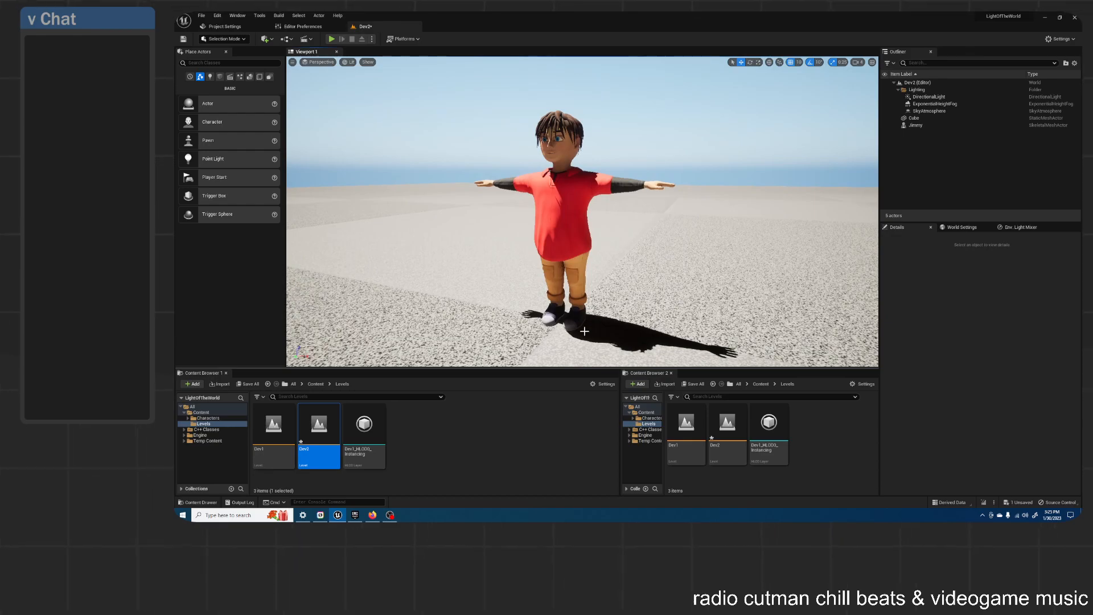
Step: Create a new folder named Models in the project's Content folder
click(491, 448)
click(315, 384)
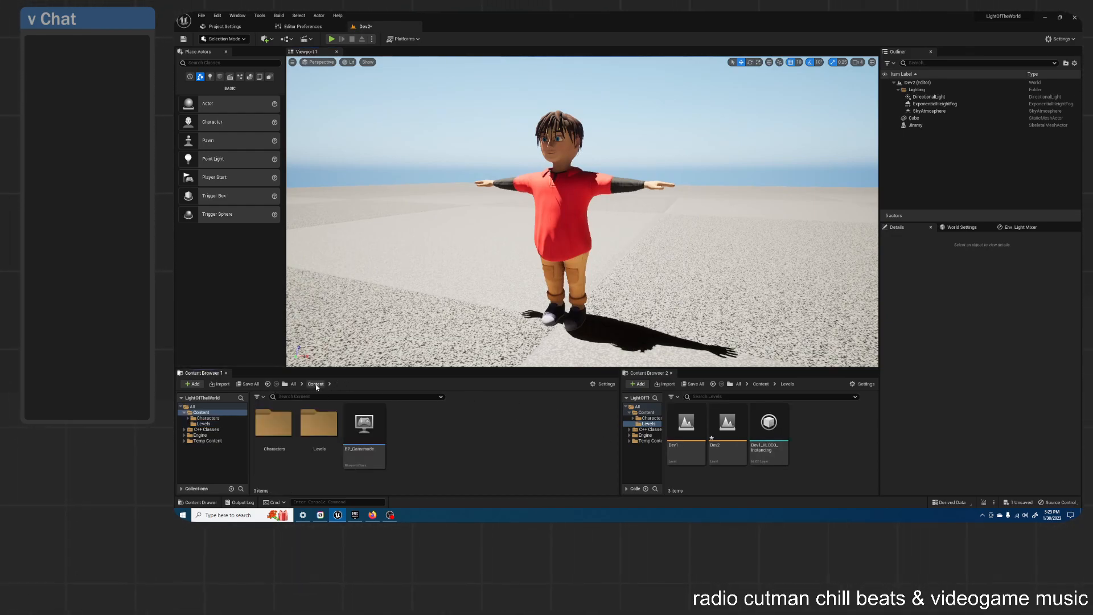
double_click(274, 424)
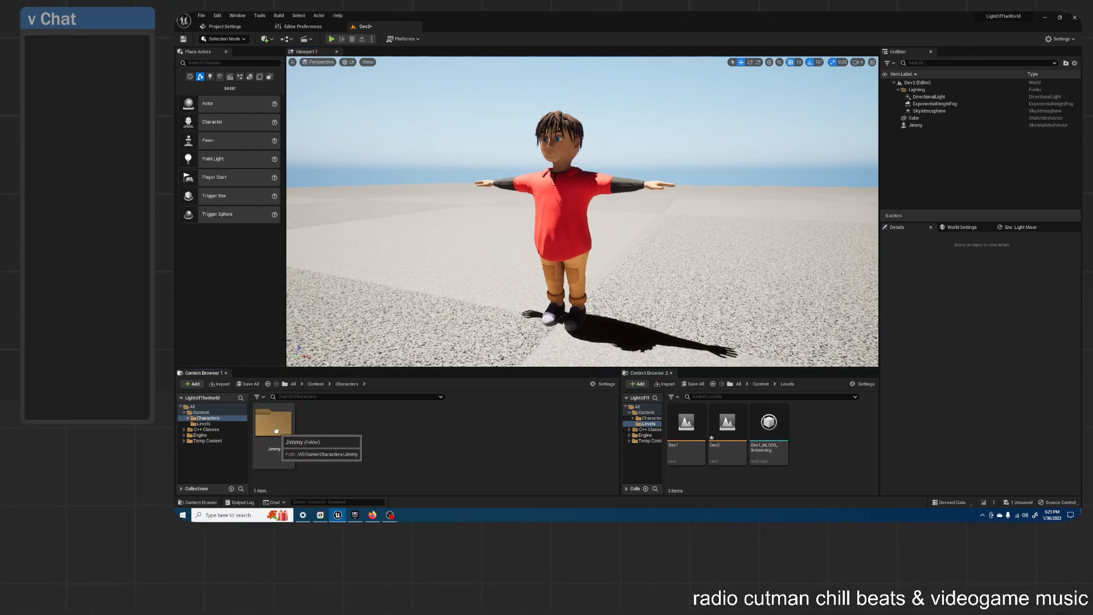
double_click(276, 430)
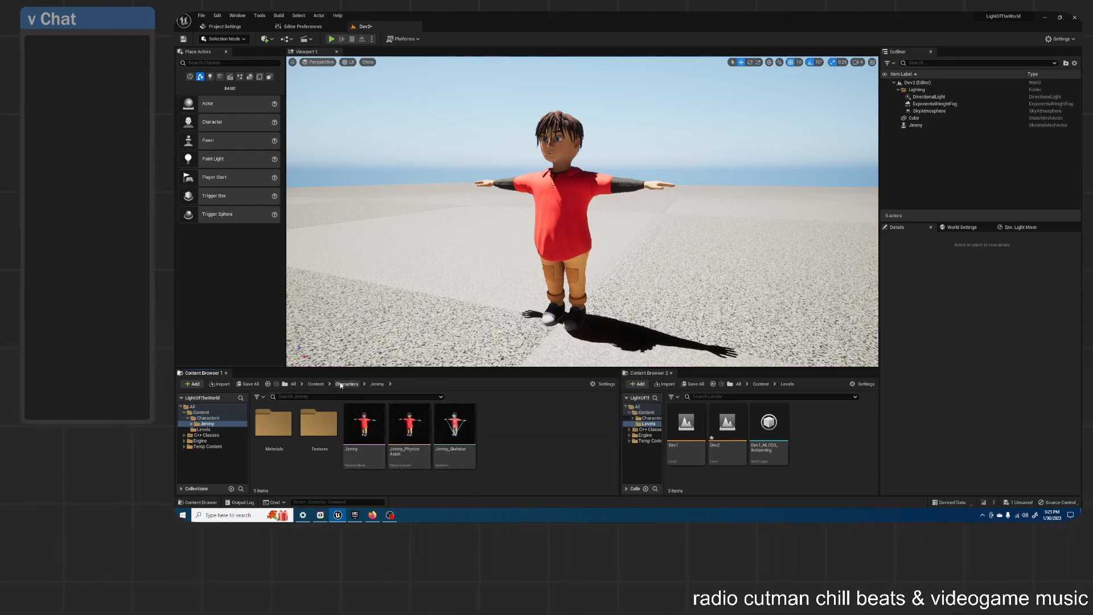
click(315, 384)
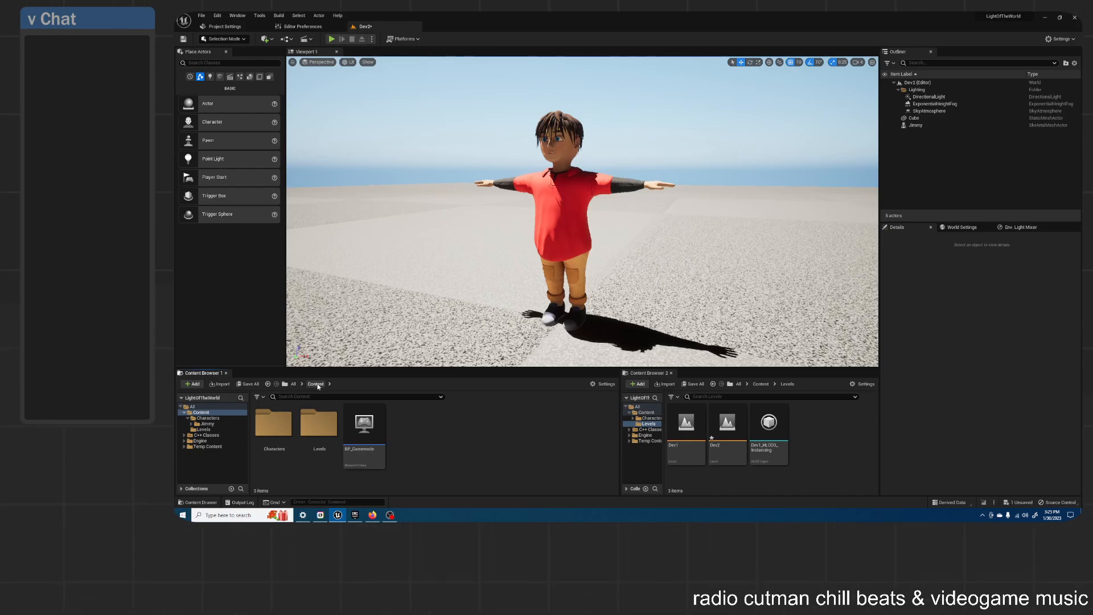
right_click(433, 436)
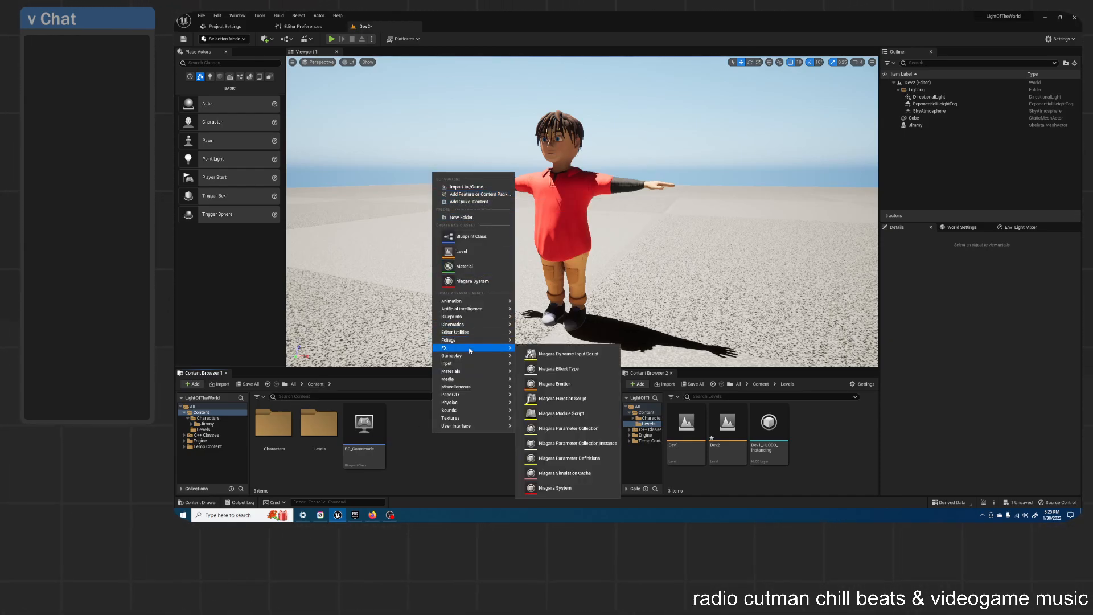
click(487, 218)
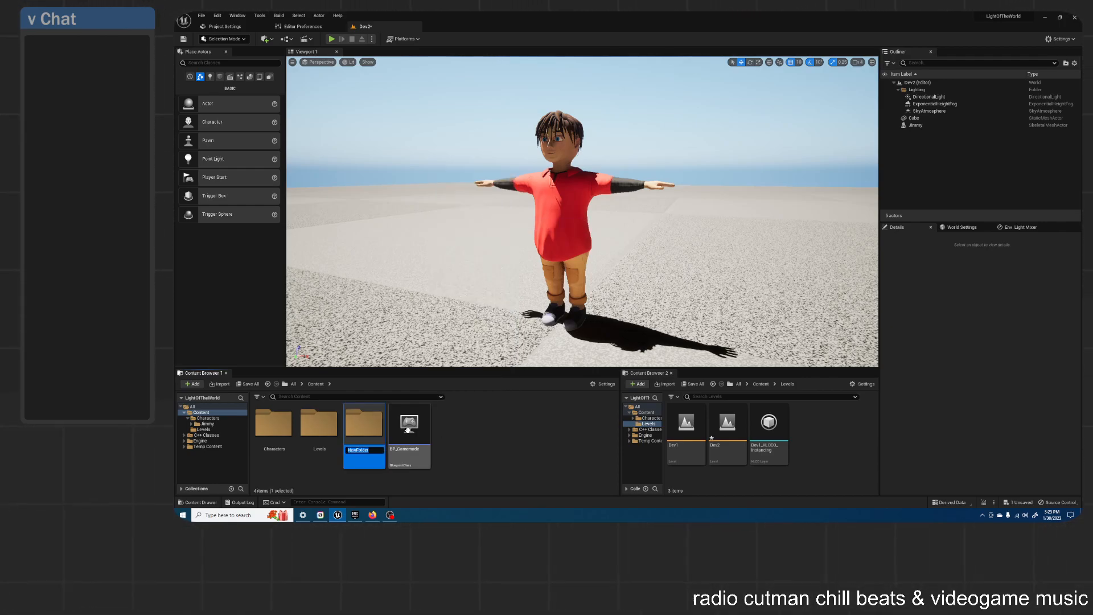
text(Models)
key(Return)
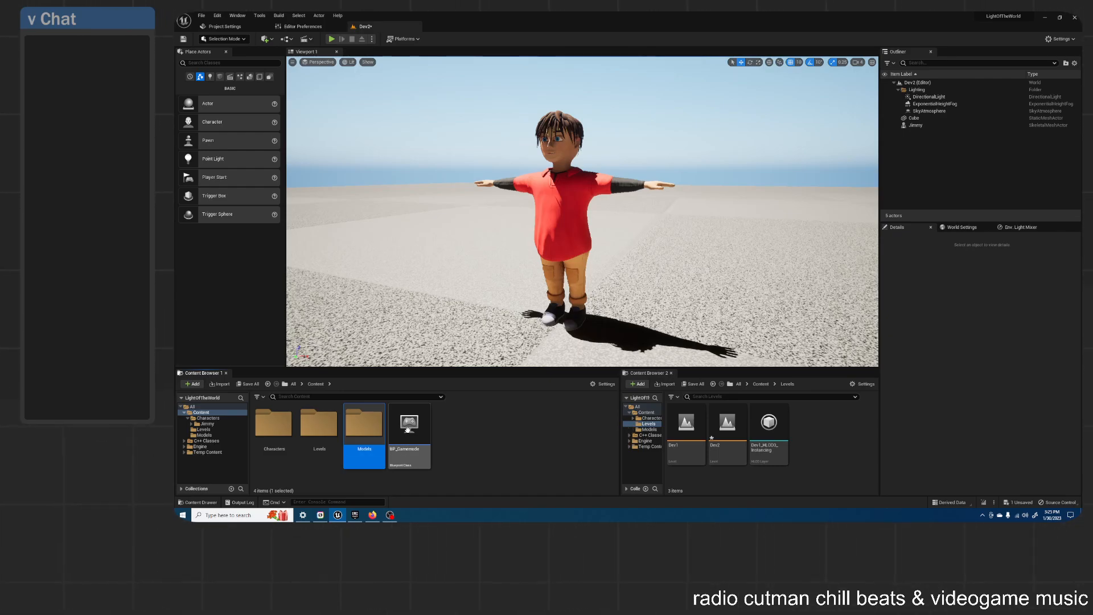
Step: Move the Characters folder into the Models folder and check the moved character assets inside it
drag(273, 424, 370, 448)
click(387, 442)
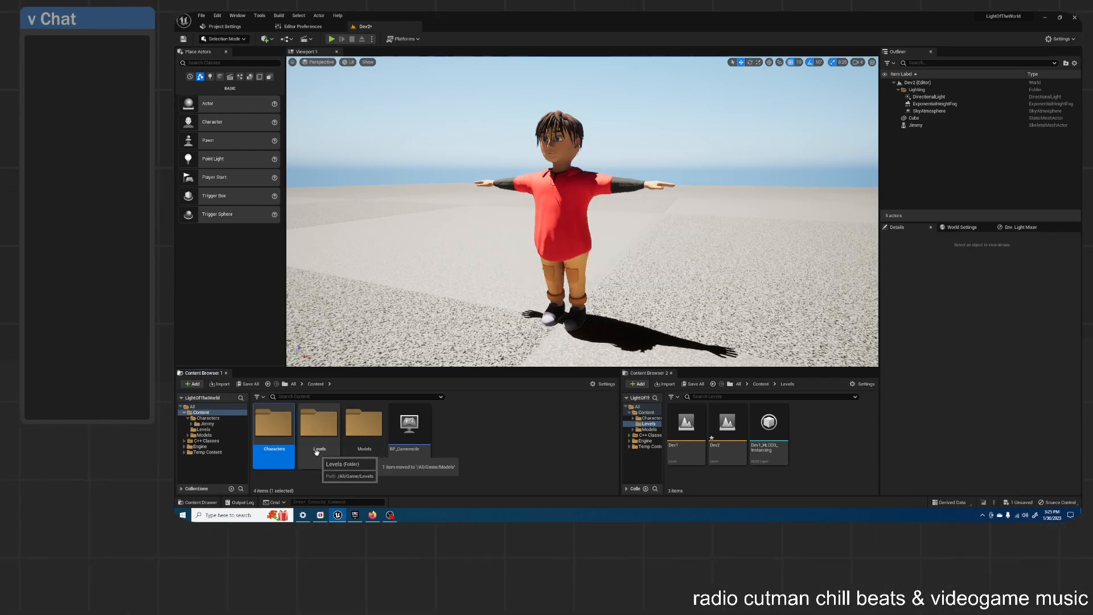
double_click(359, 434)
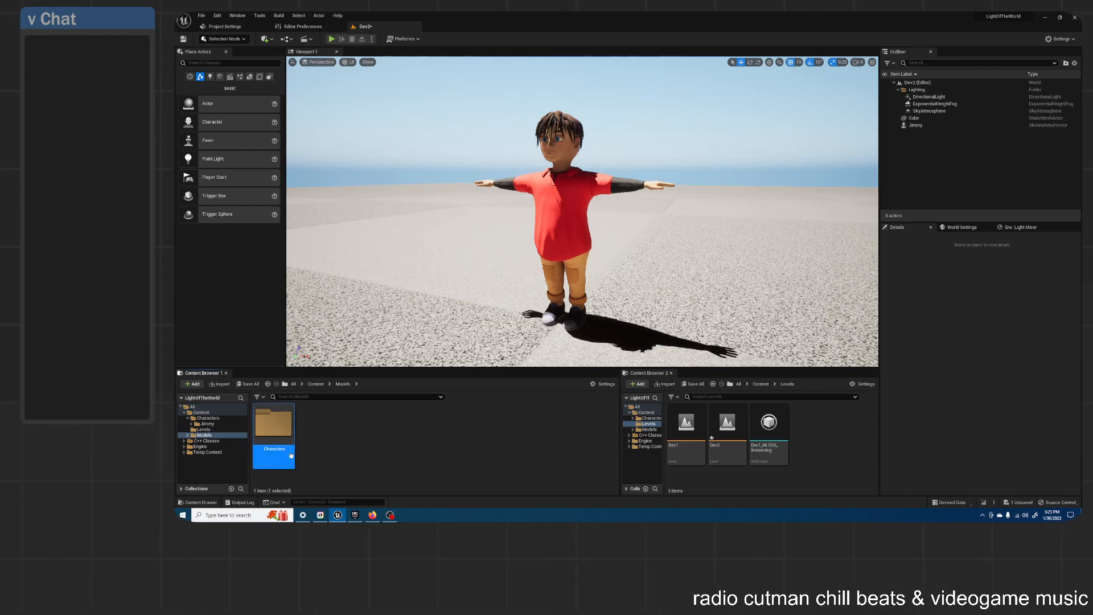
double_click(291, 437)
double_click(291, 437)
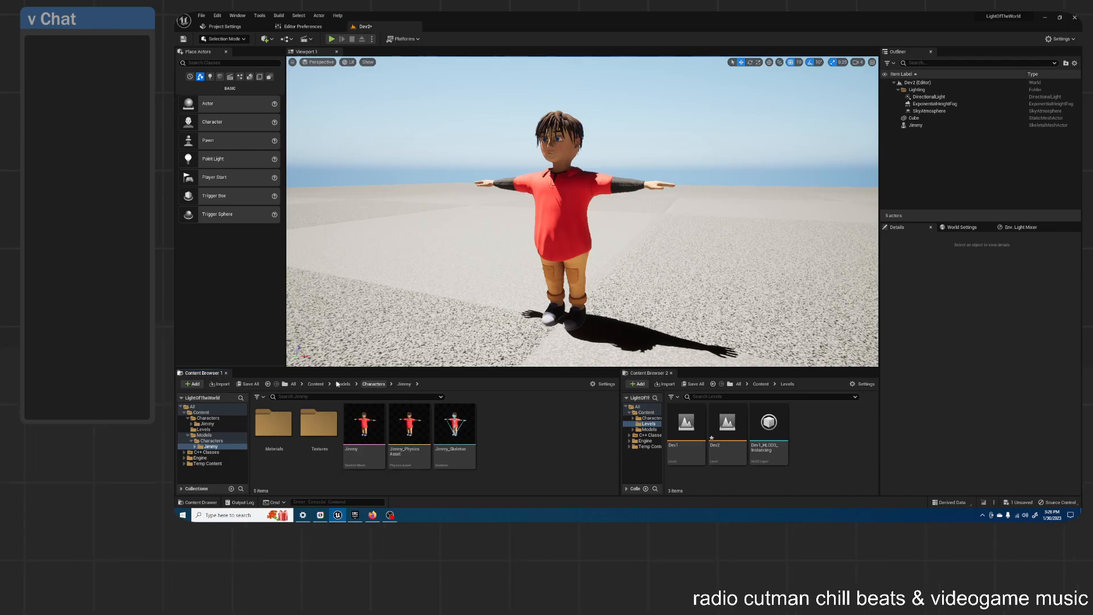
Step: Check the old Characters folder in Content for leftover assets and force-delete it
click(316, 384)
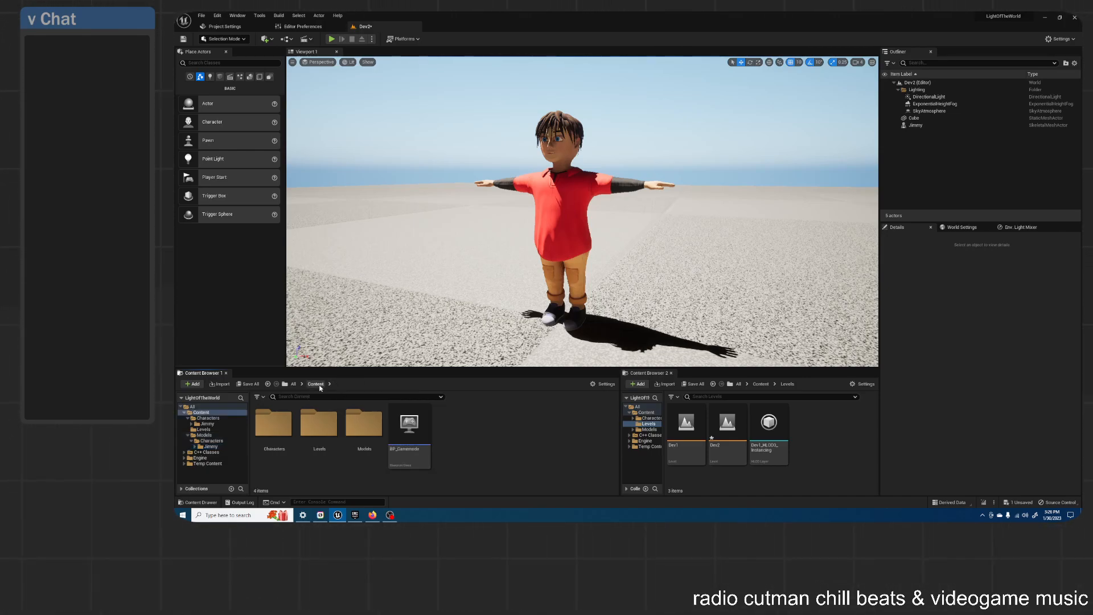
double_click(274, 424)
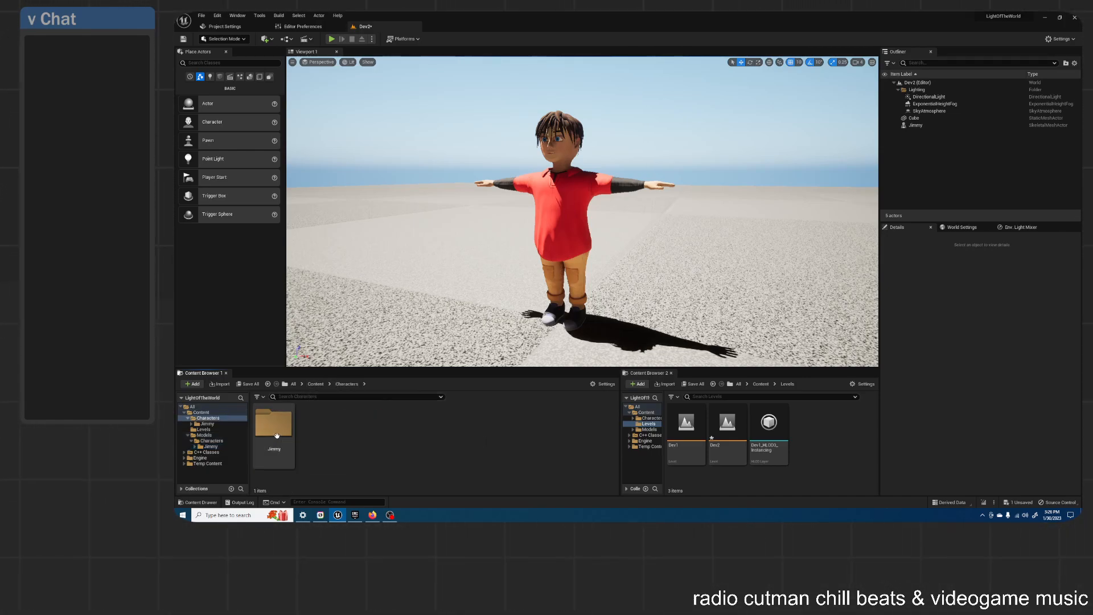
double_click(274, 425)
double_click(310, 426)
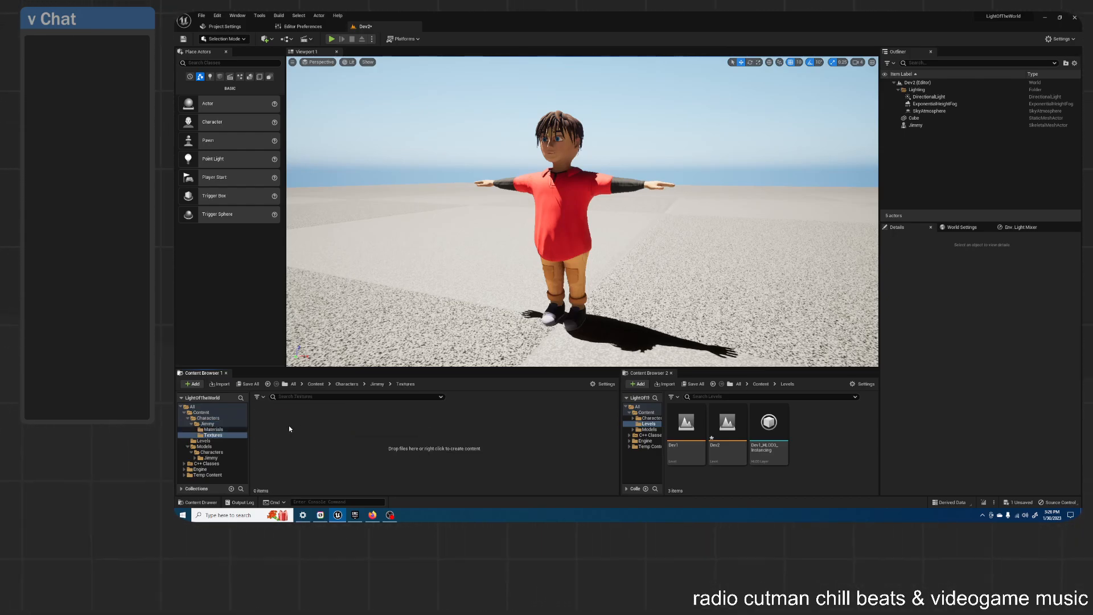
click(346, 385)
click(316, 385)
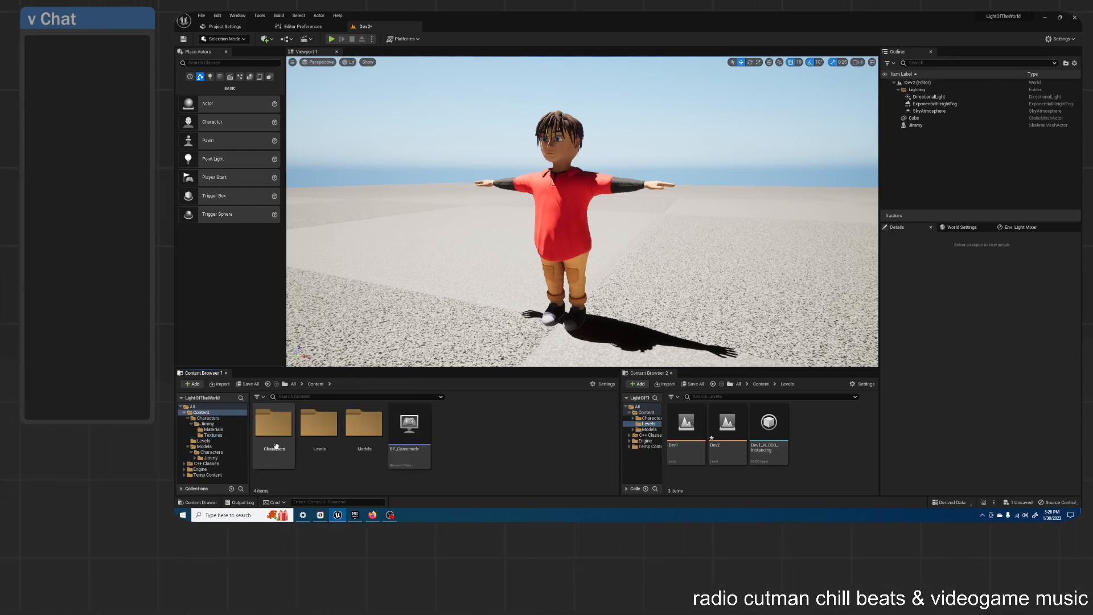
click(285, 442)
right_click(285, 443)
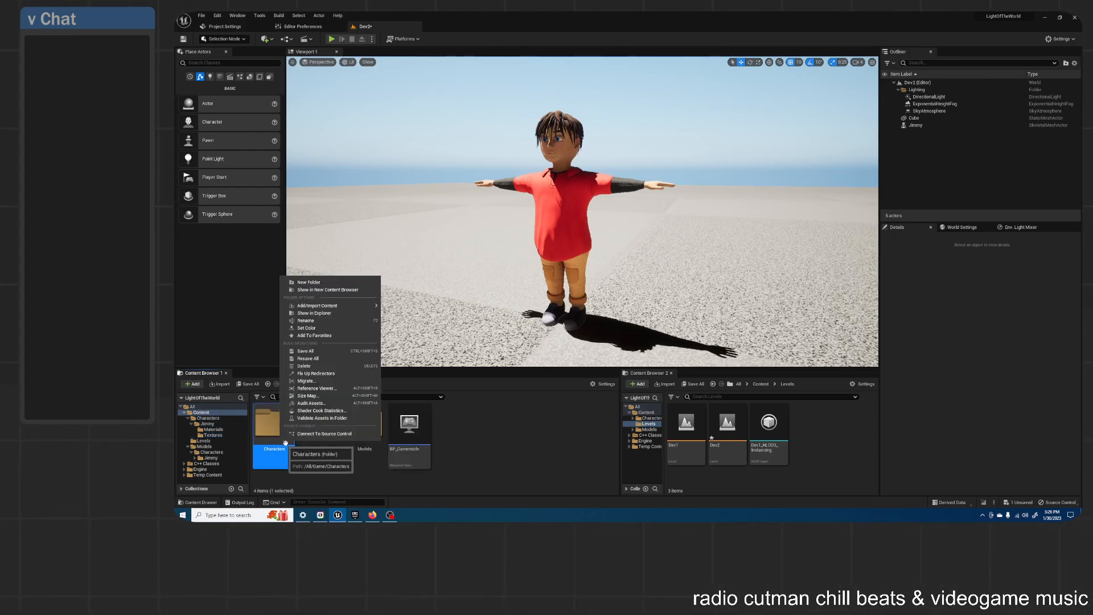
click(304, 365)
click(332, 383)
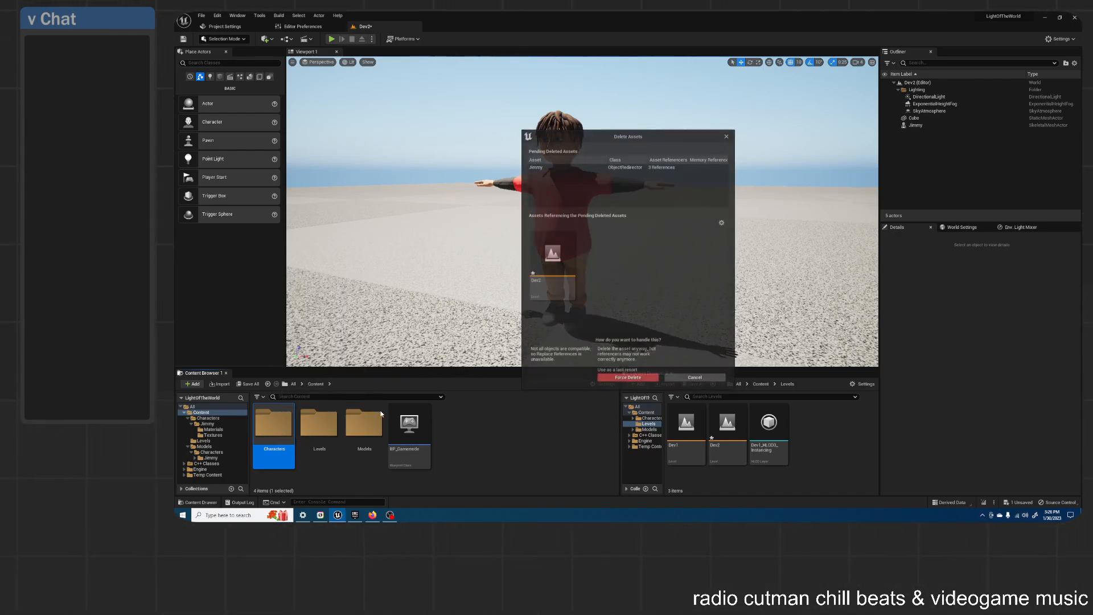
click(627, 378)
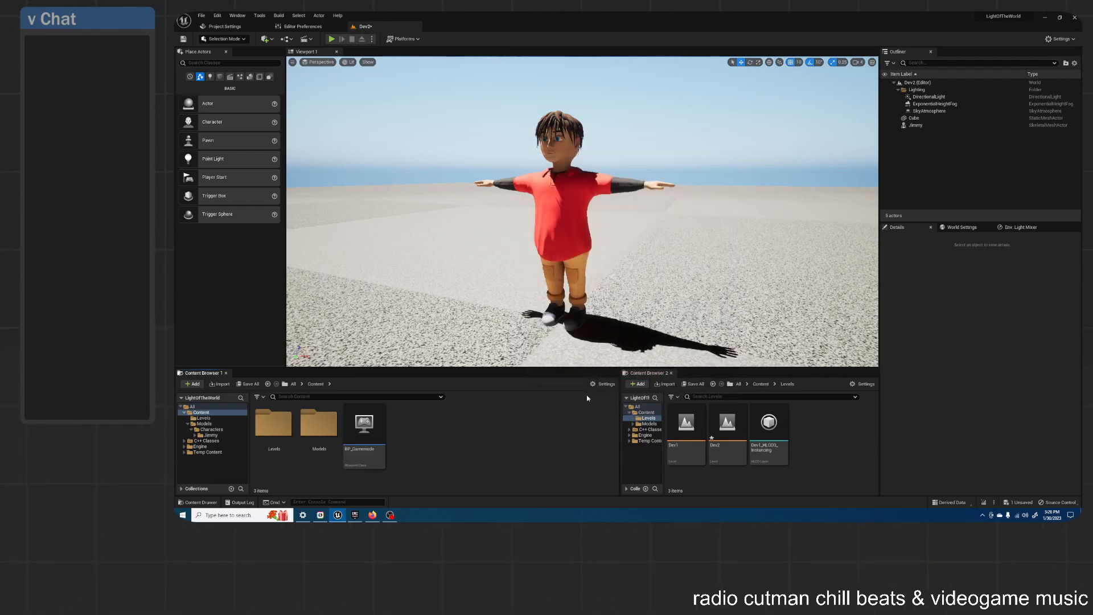
Step: Create a new folder named Blueprints in the Content folder
click(560, 217)
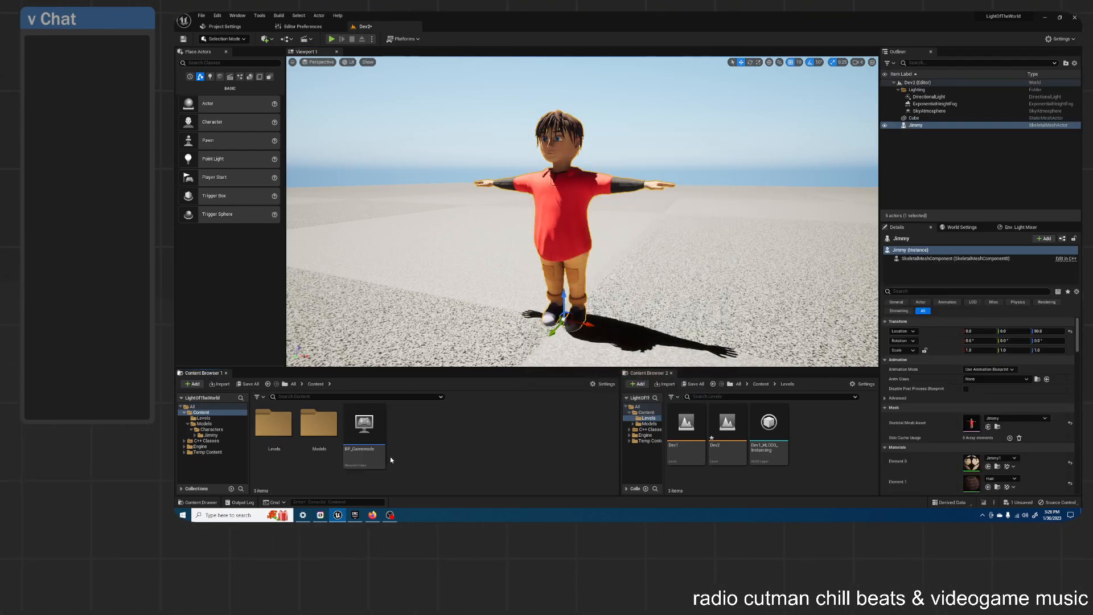
right_click(424, 435)
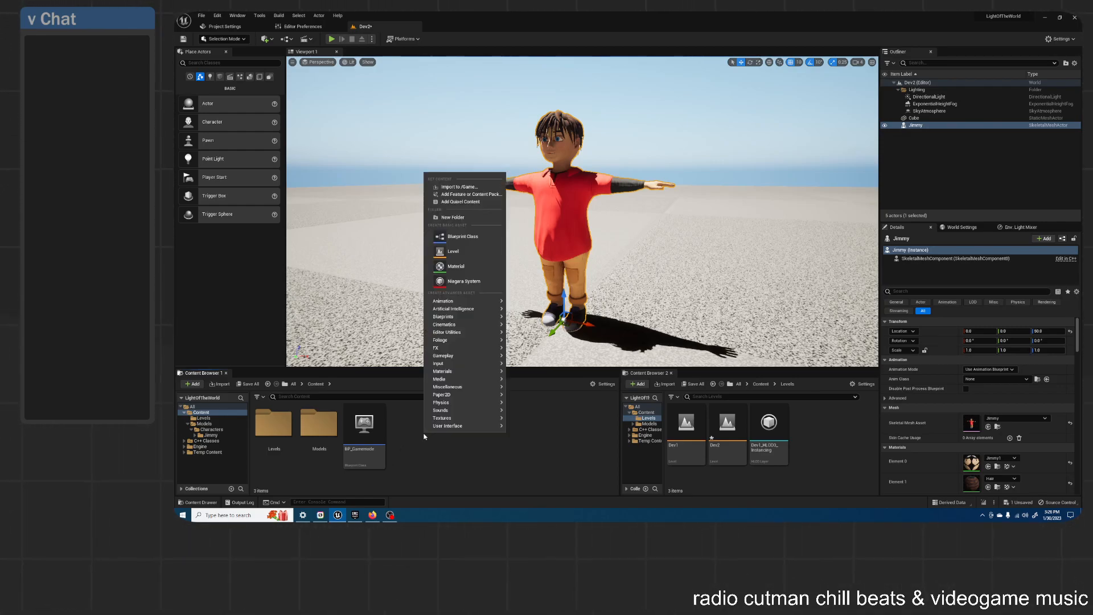
click(450, 188)
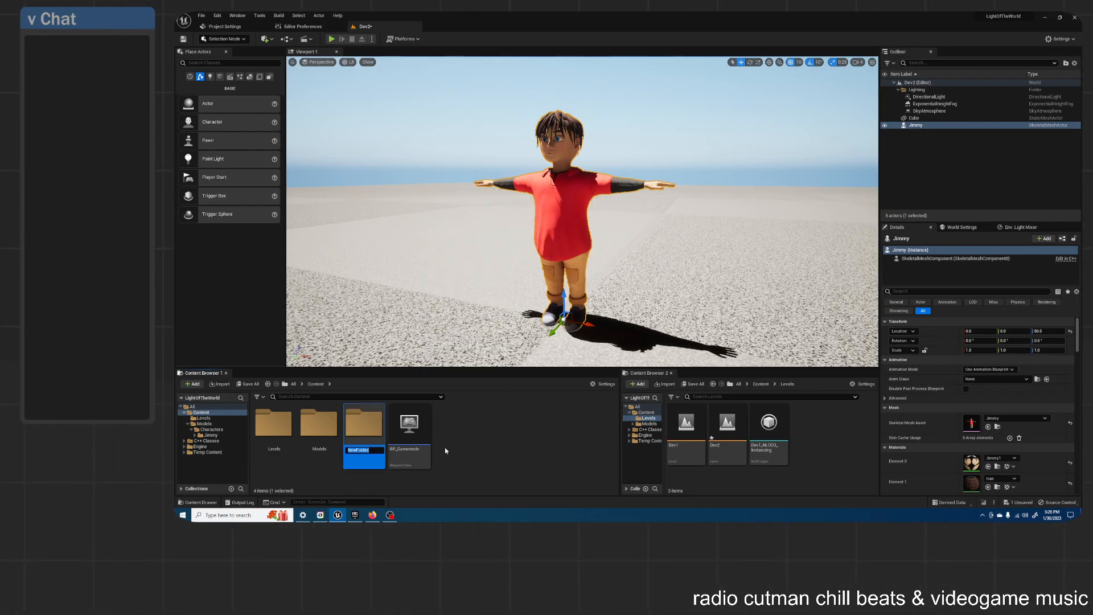
text(Blueprints)
key(Return)
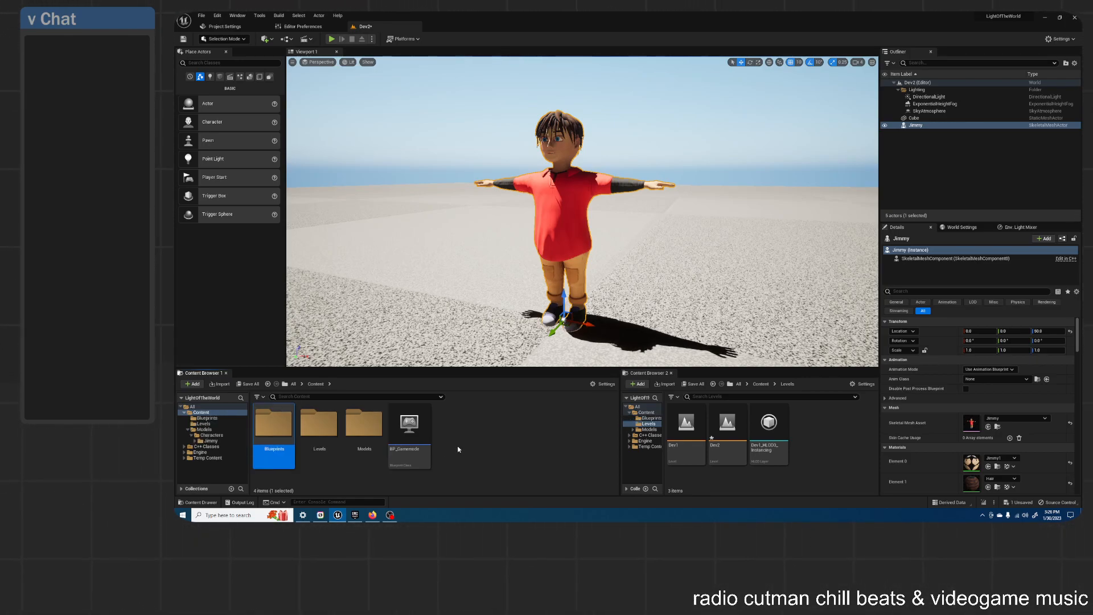
click(695, 152)
key(s)
right_drag(696, 152, 702, 178)
key(w)
key(s)
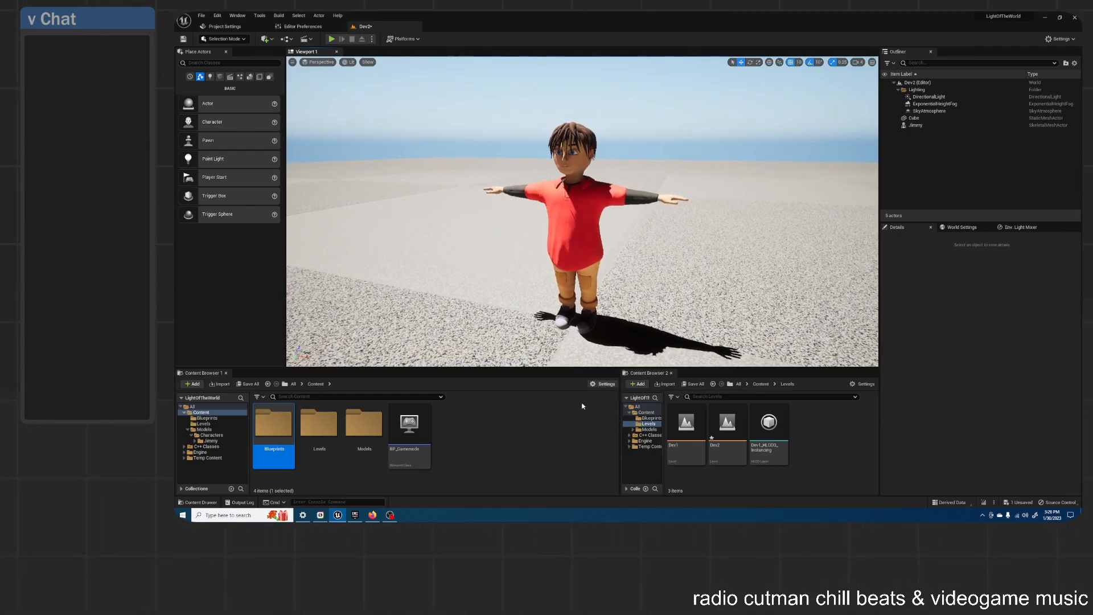
Step: Create a Player Controller Blueprint class named BP_Player in the Blueprints folder, and open it briefly to view its class defaults
double_click(273, 424)
right_click(369, 433)
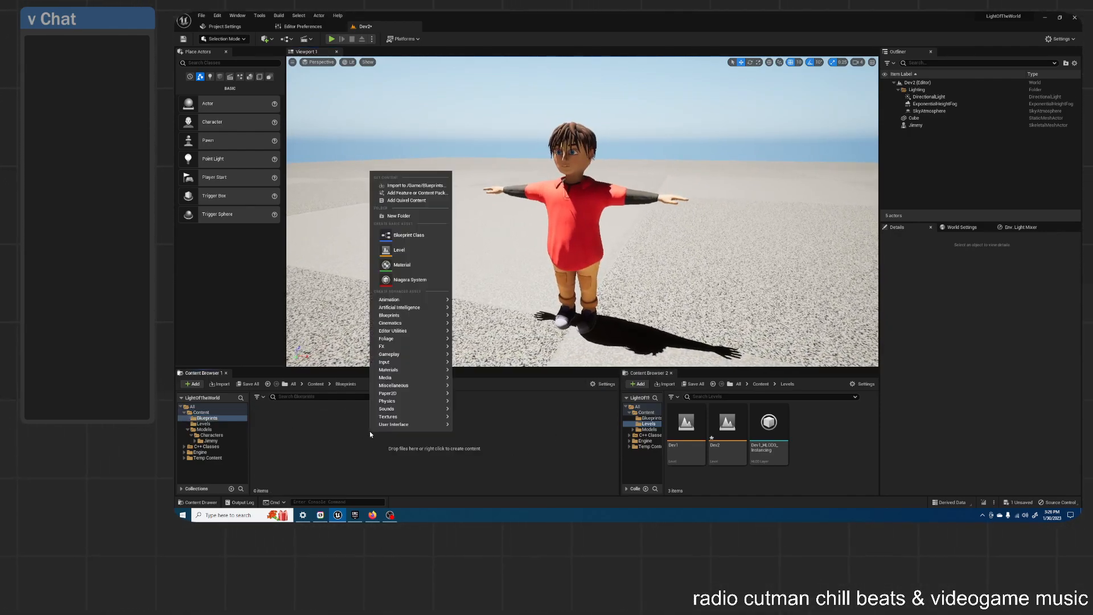
click(416, 236)
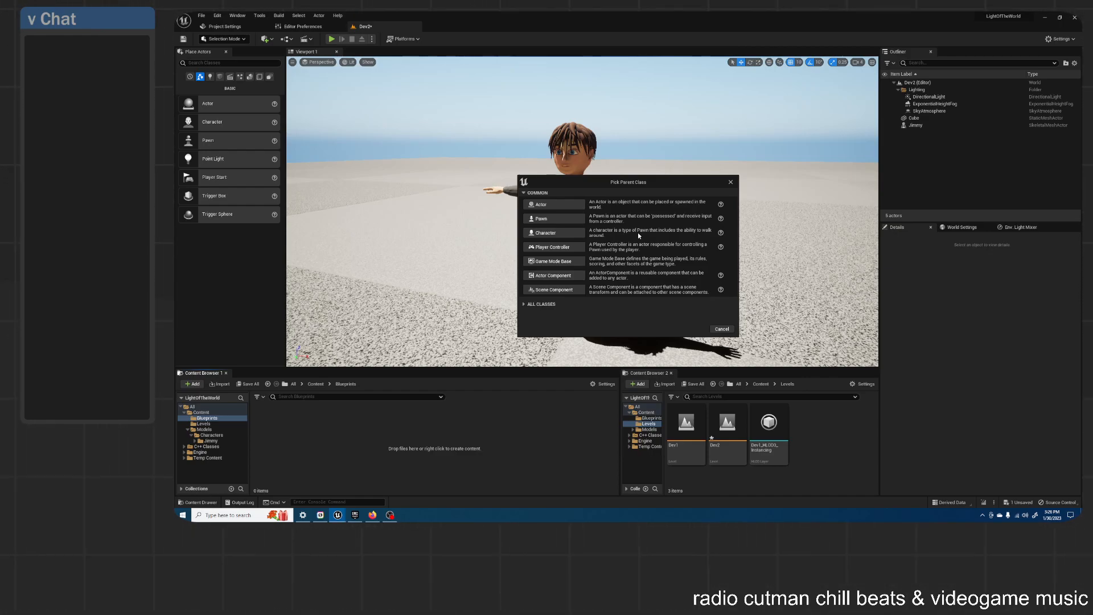
click(550, 249)
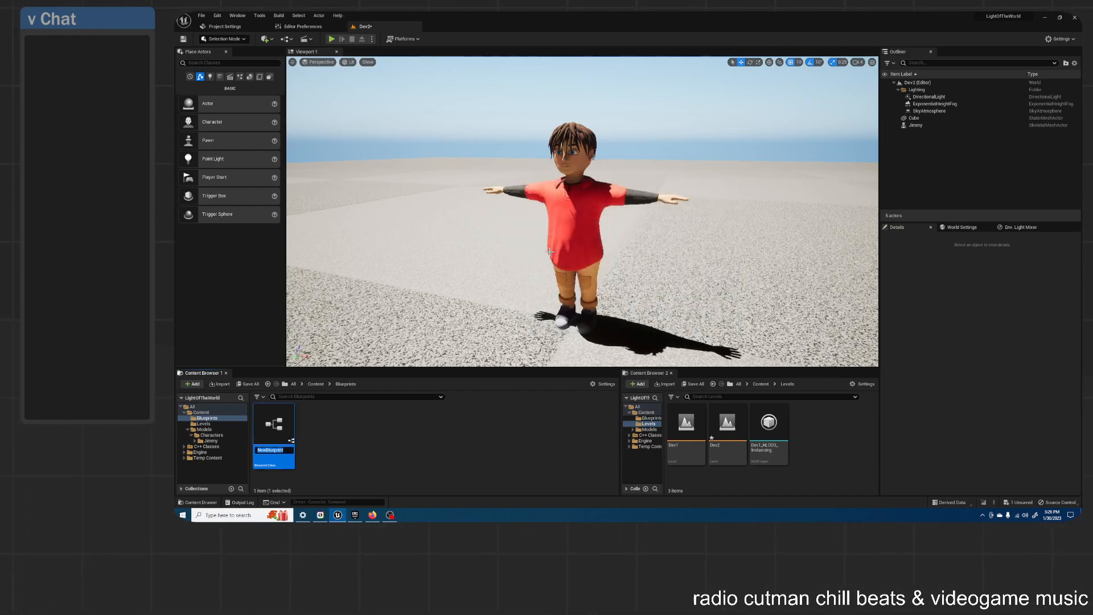
text(BP_Player)
key(Return)
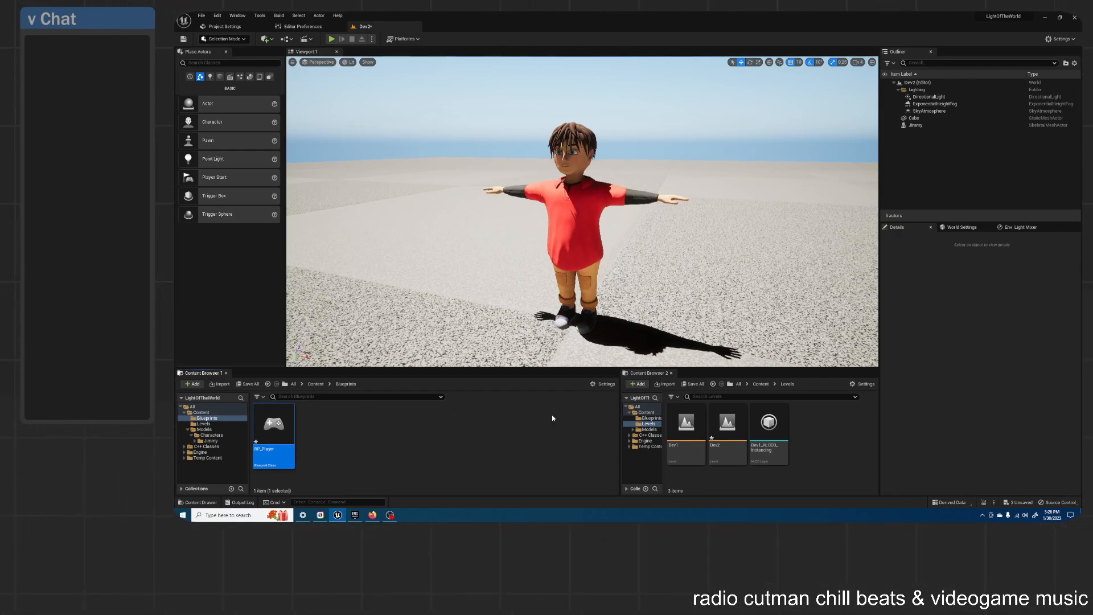
double_click(285, 427)
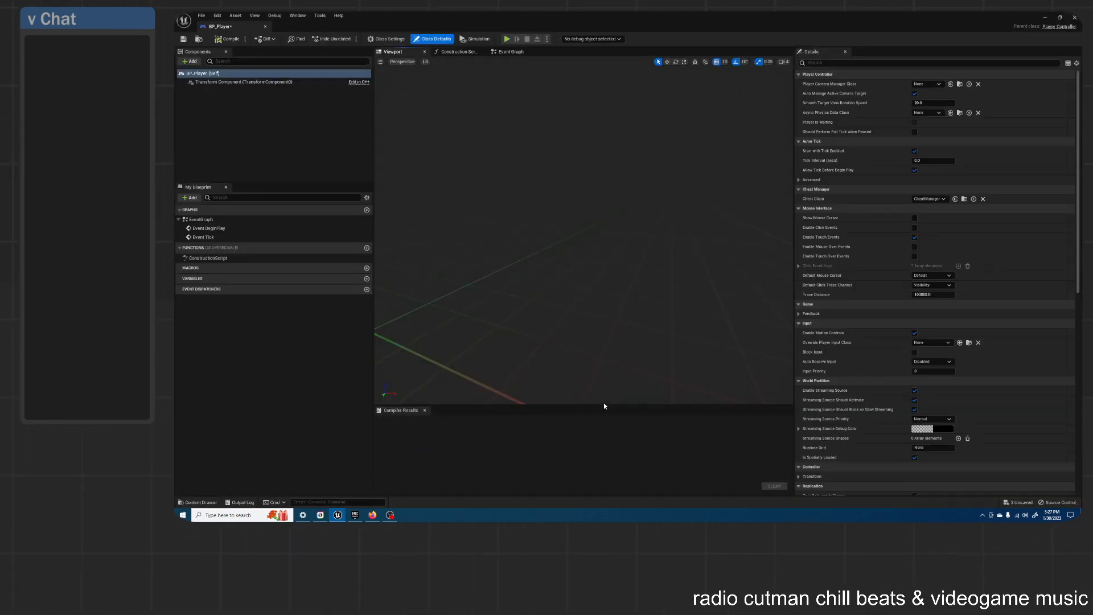
click(1074, 19)
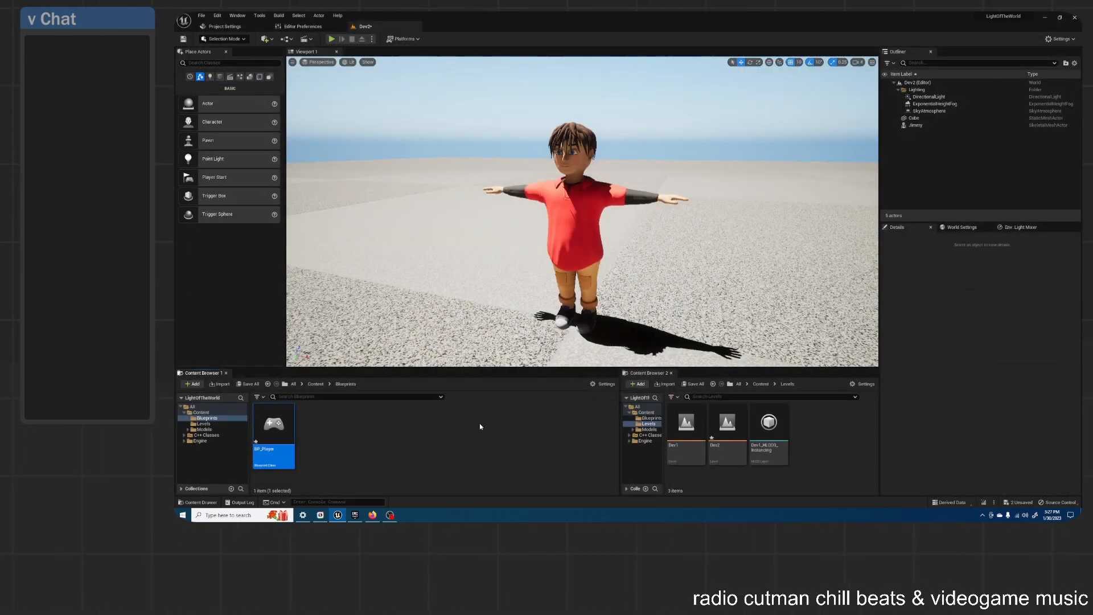
Step: Create a Character Blueprint class named BP_Player1 in the Blueprints folder
right_click(432, 442)
click(479, 248)
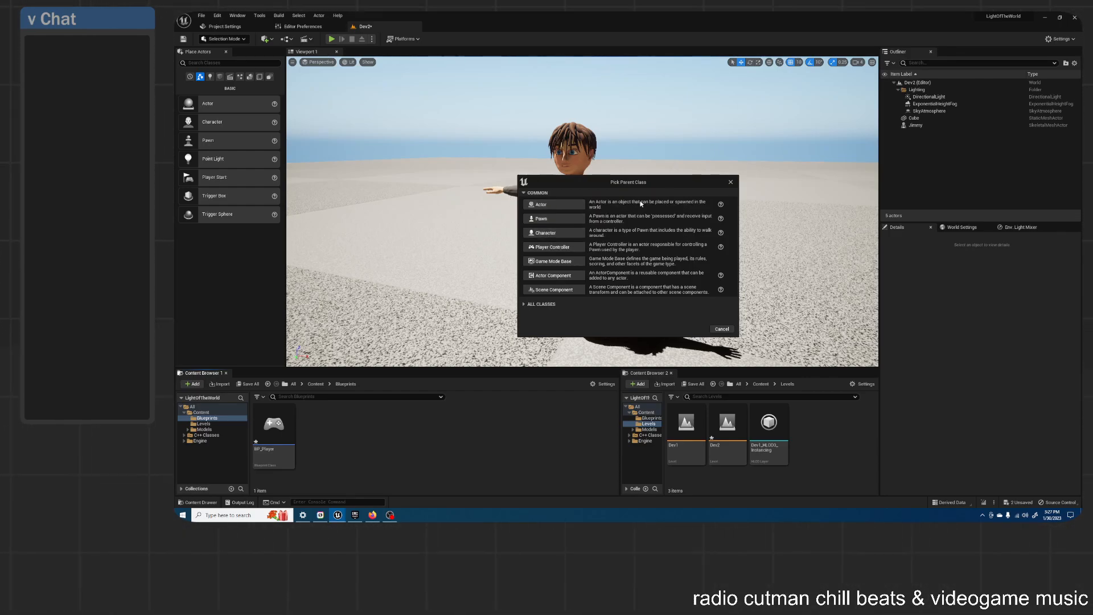
click(560, 237)
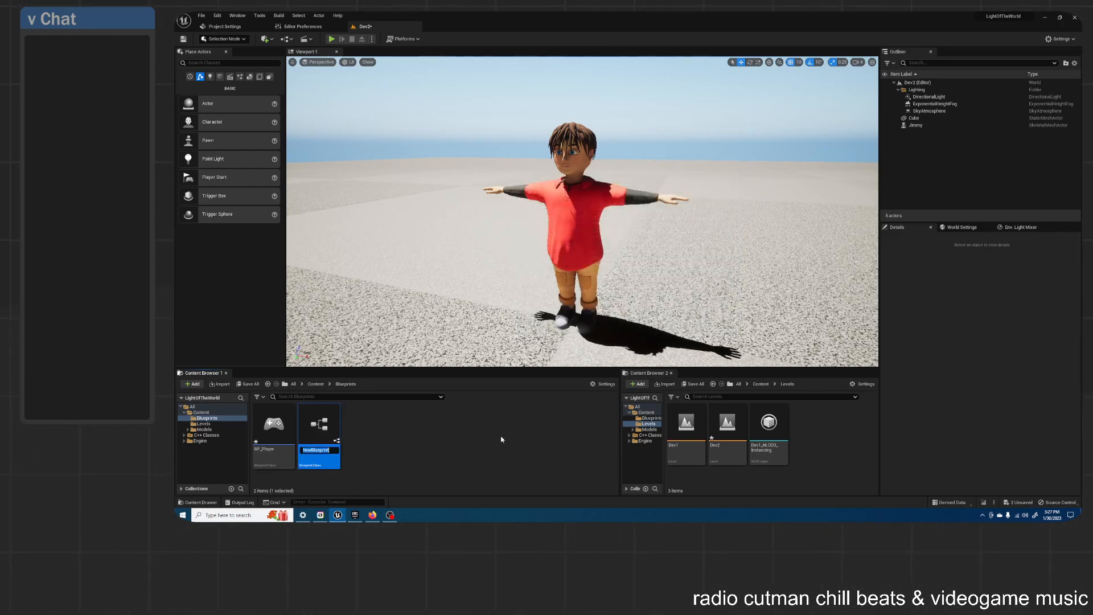
text(BP_Player1)
key(Return)
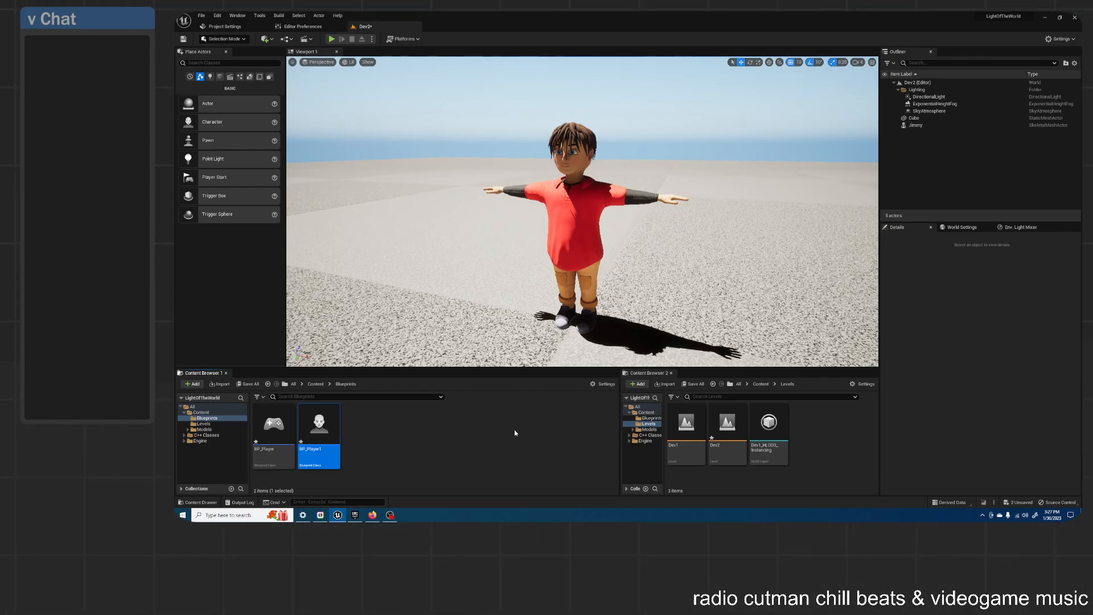
Step: Delete the BP_Player player controller Blueprint and rename the character Blueprint BP_Player1 as BP_Player
right_click(274, 420)
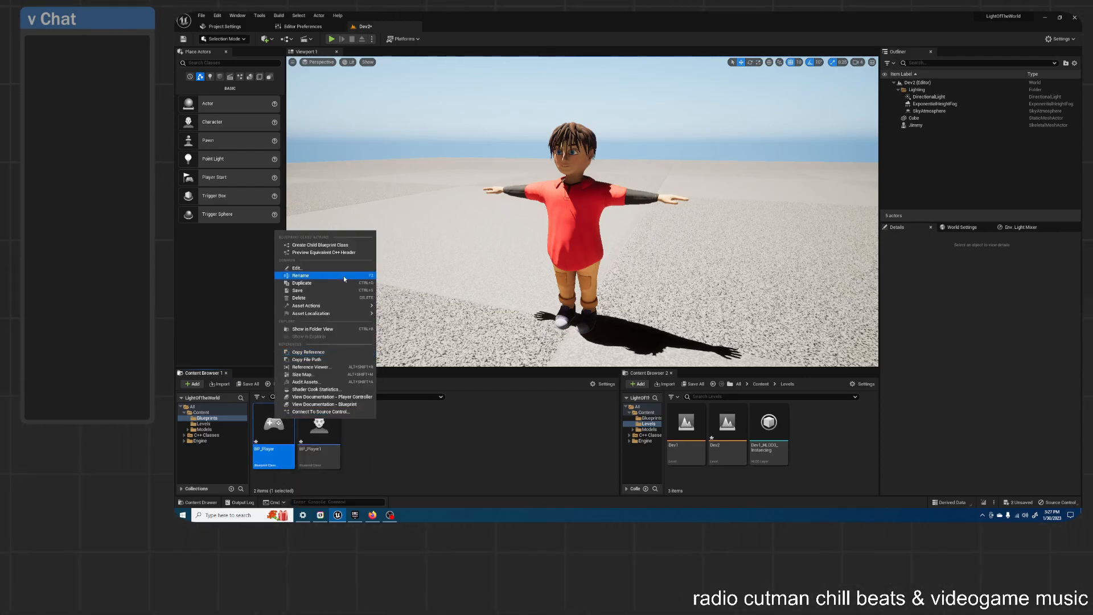
click(335, 298)
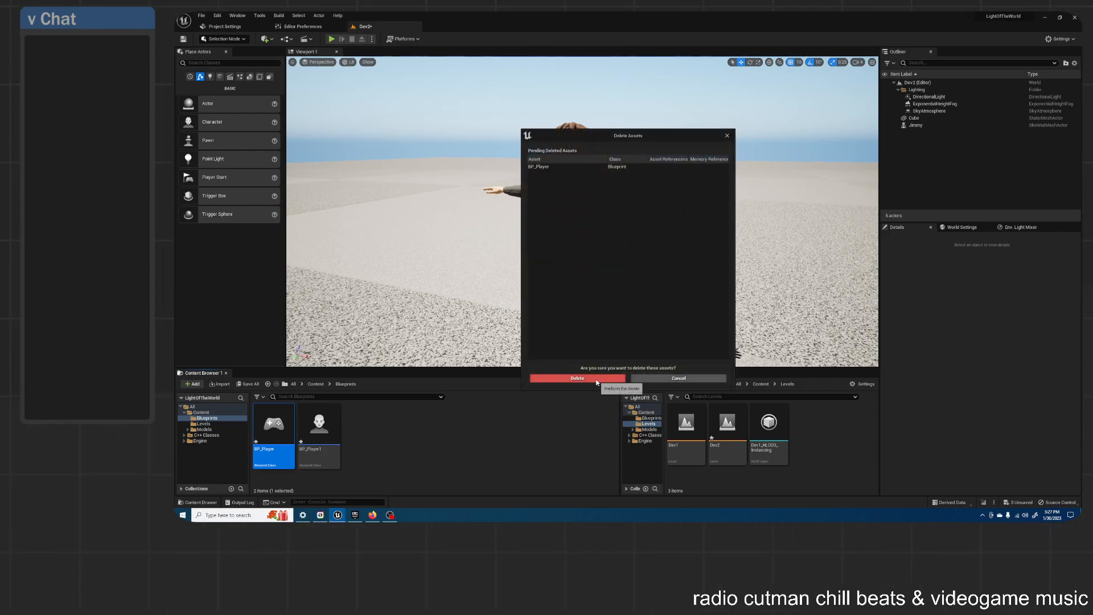
click(596, 380)
right_click(289, 427)
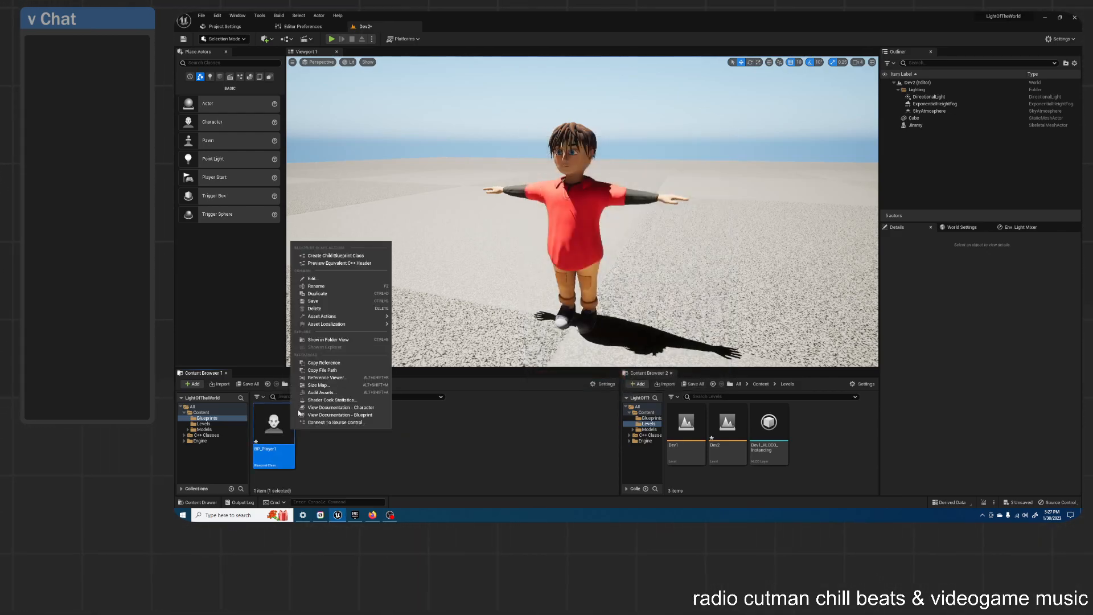
click(317, 286)
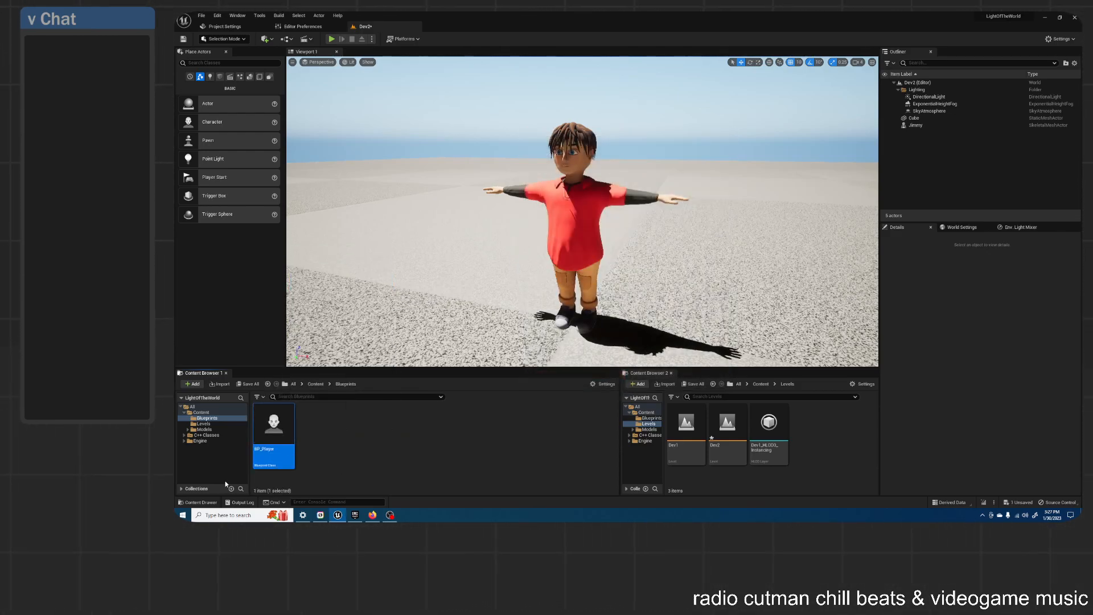
Step: Open the BP_Player Blueprint and assign the imported boy model as the Mesh component's skeletal mesh asset
double_click(273, 432)
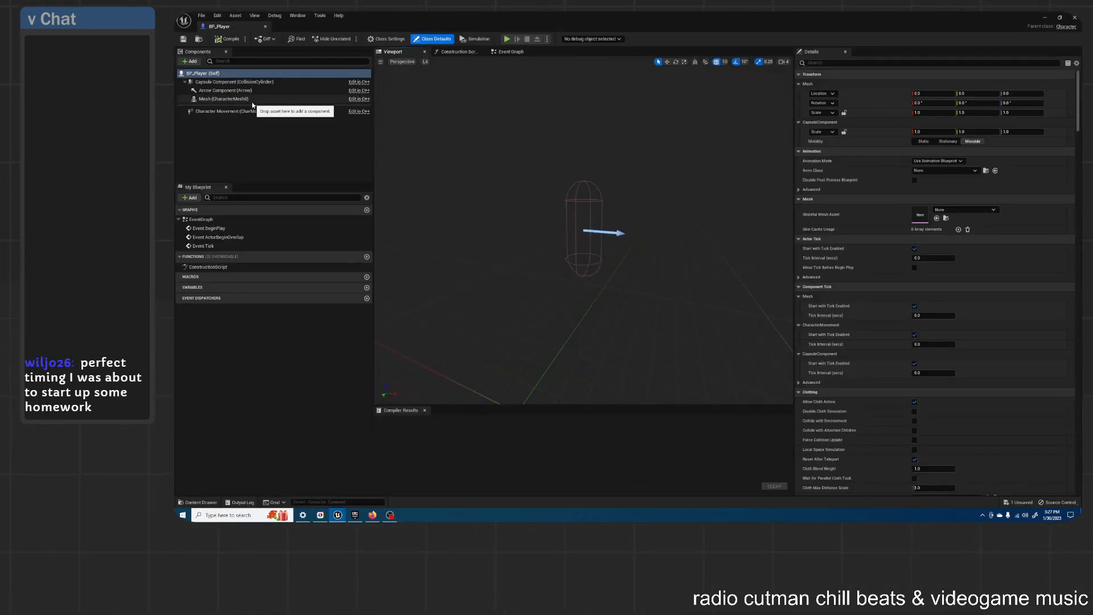
click(223, 98)
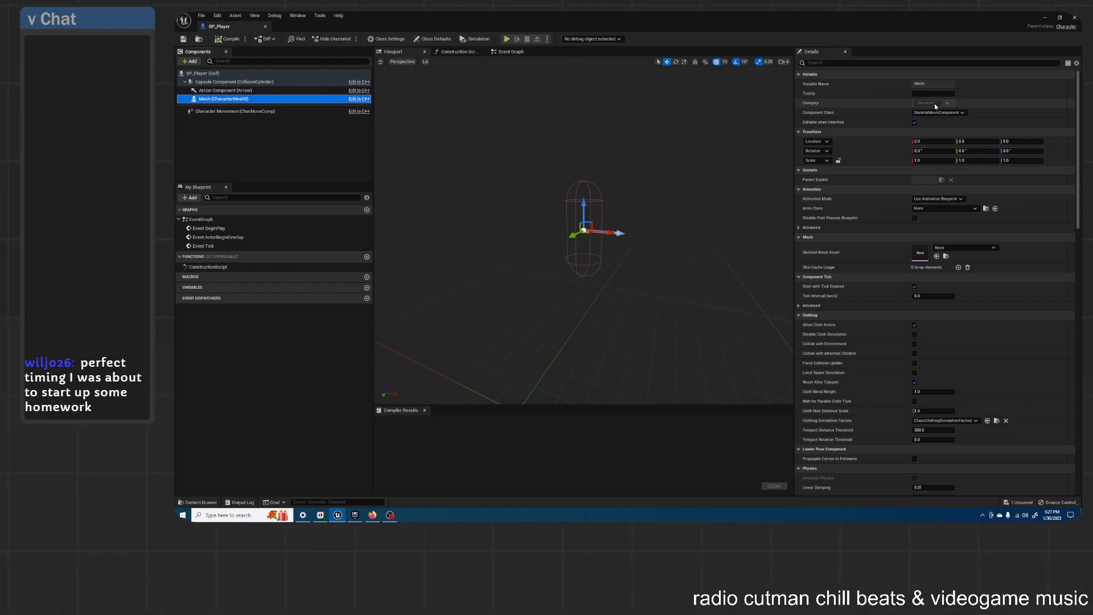
click(947, 249)
click(977, 334)
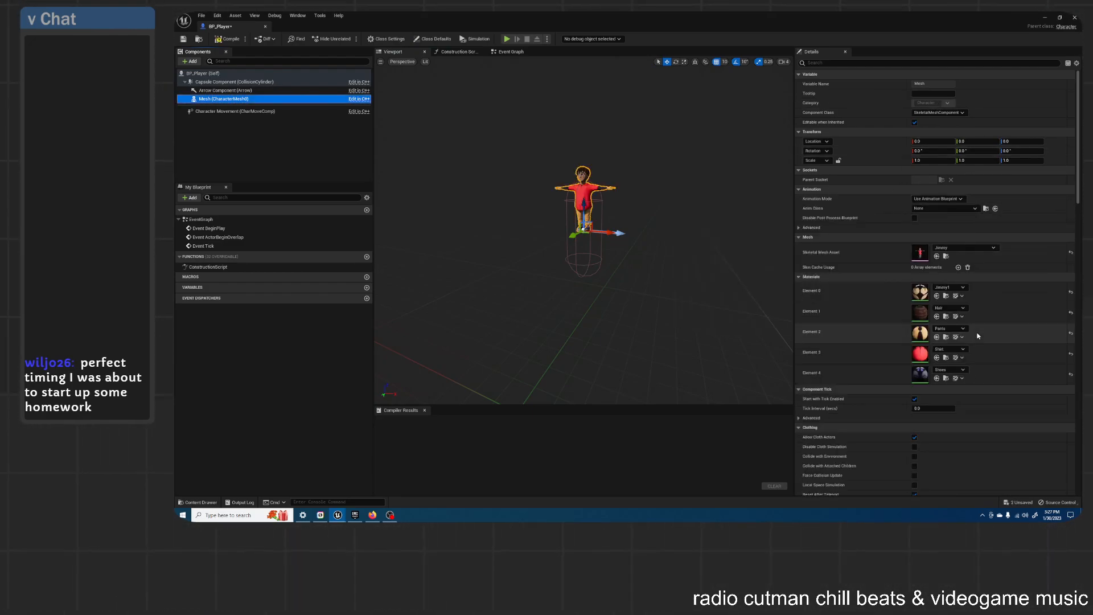
Step: Lower the character mesh inside the capsule to a Z location of -90
mouse_move(705, 215)
right_down()
mouse_move(706, 202)
mouse_move(734, 204)
mouse_move(718, 209)
right_up()
key(w)
key(s)
key(w)
key(s)
right_drag(591, 248, 591, 248)
drag(562, 234, 563, 361)
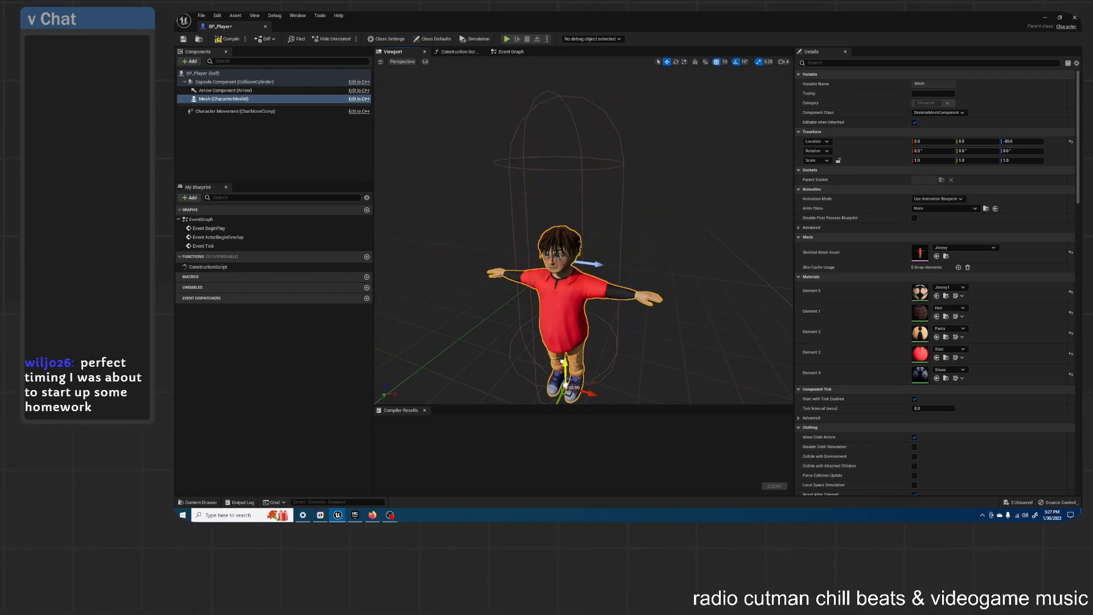
Step: Rotate the character mesh to about -90° around Z so it faces along the forward arrow
key(s)
right_drag(592, 267, 678, 227)
key(w)
key(e)
drag(574, 340, 620, 327)
mouse_move(694, 120)
right_down()
mouse_move(677, 126)
mouse_move(693, 120)
right_up()
Step: Shorten the capsule component to a half height of about 62
click(645, 129)
mouse_move(720, 207)
right_down()
mouse_move(740, 211)
mouse_move(719, 207)
right_up()
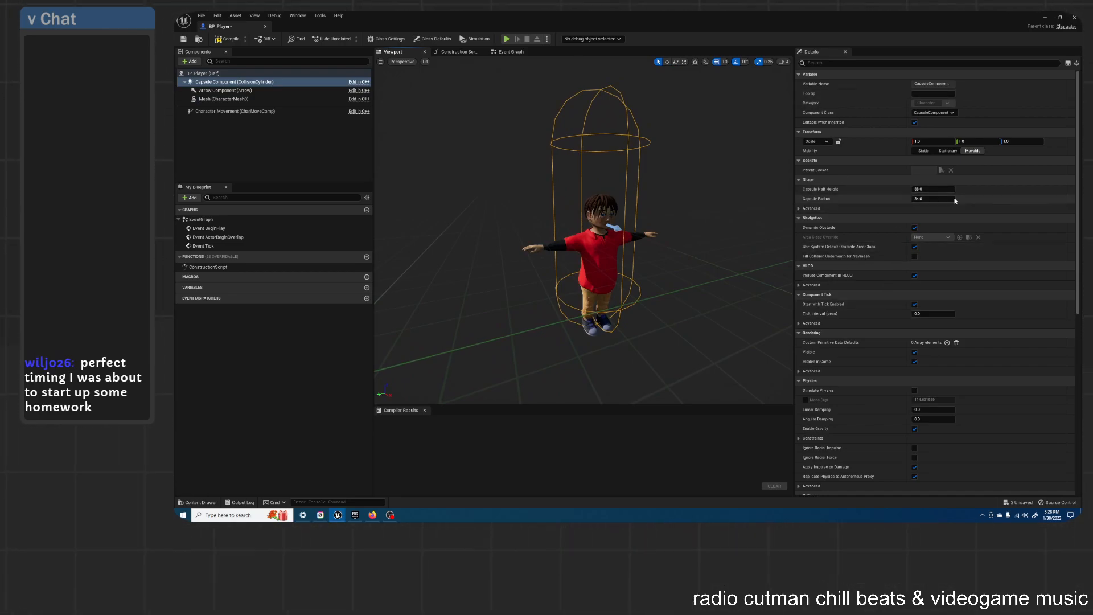
mouse_move(928, 189)
mouse_down()
mouse_move(902, 189)
mouse_move(935, 191)
mouse_up()
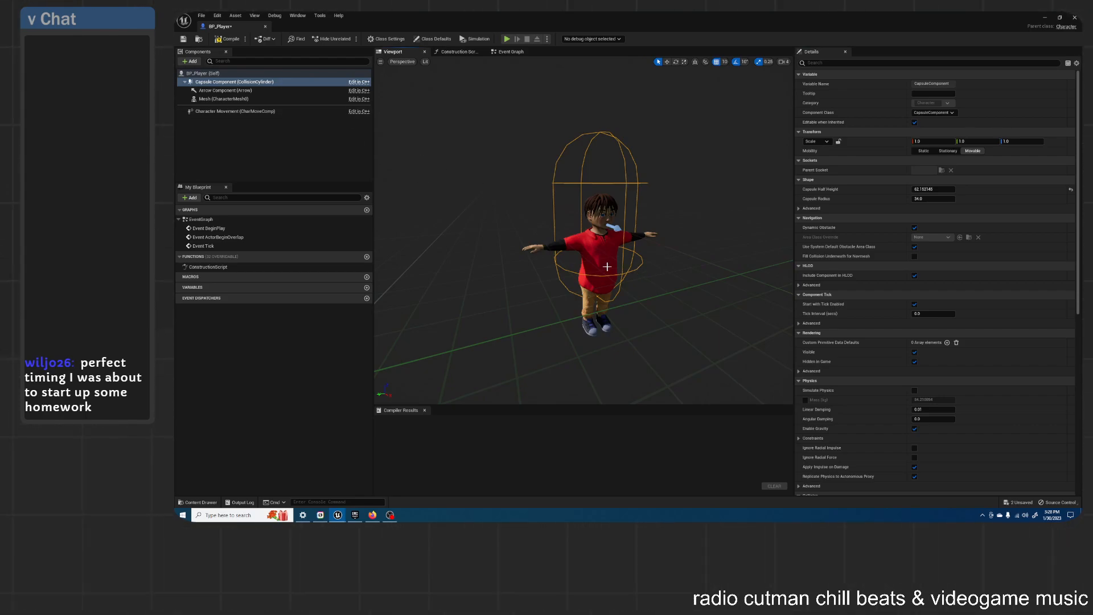
Step: Raise the character mesh so it fits inside the shortened capsule with its feet near the base
click(649, 234)
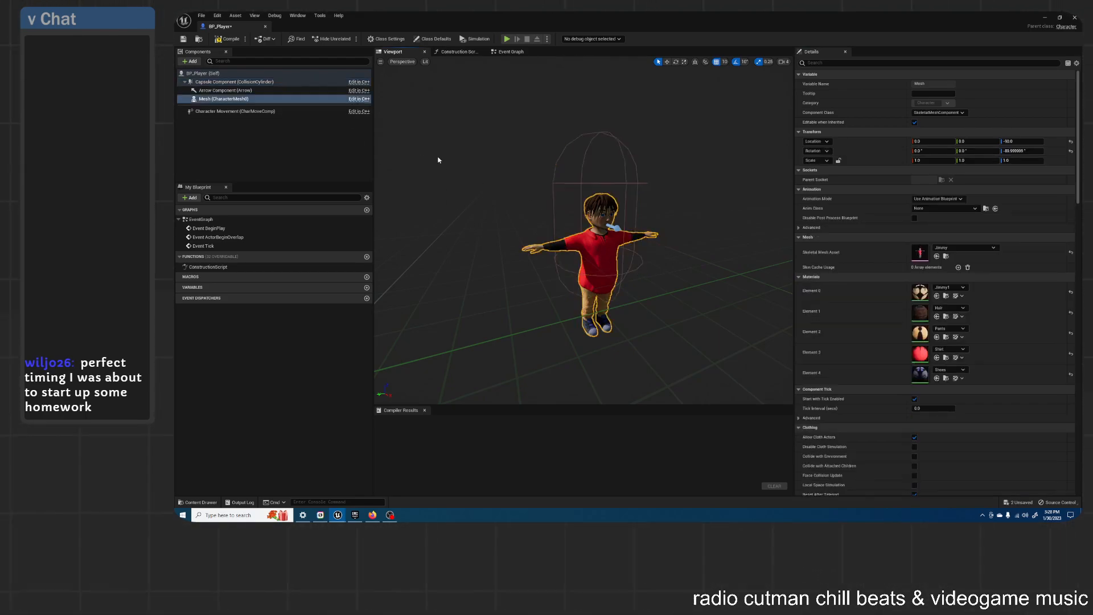
click(666, 62)
click(623, 182)
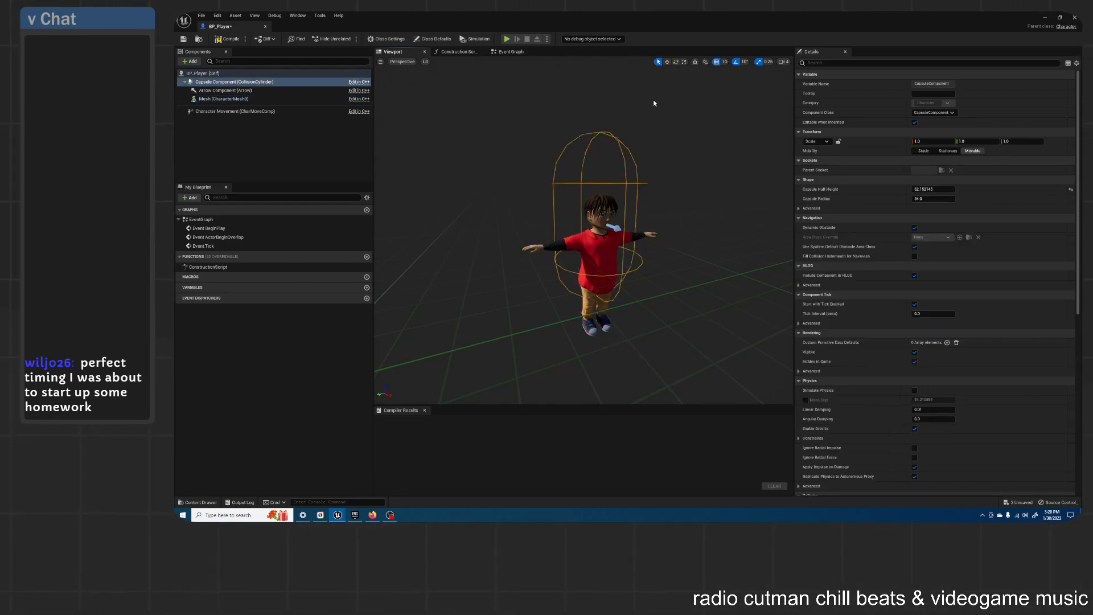
click(591, 295)
key(w)
drag(598, 302, 604, 263)
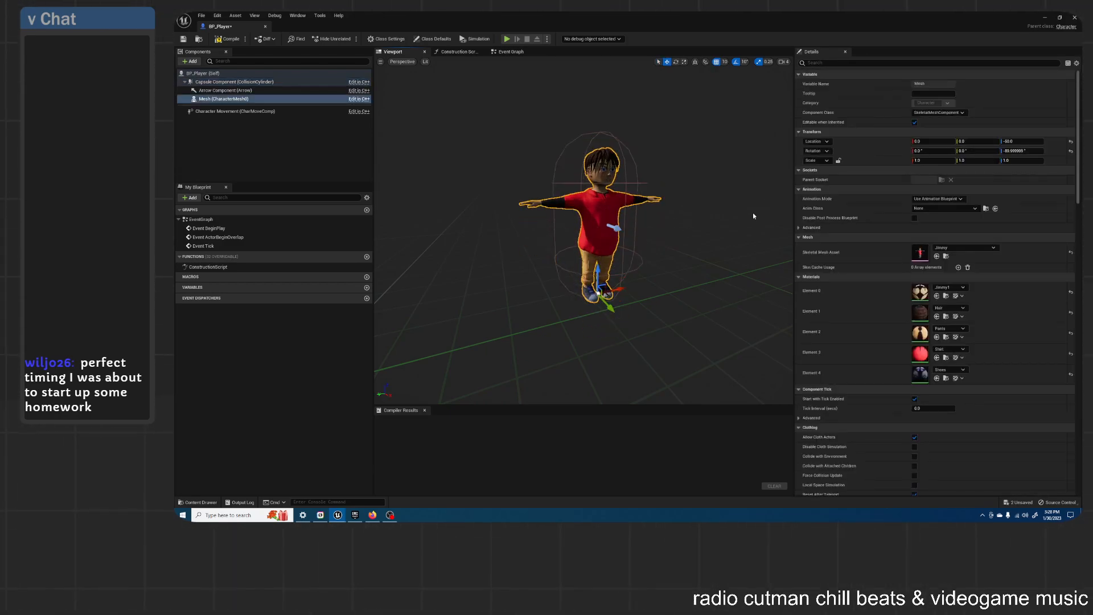
Step: Reduce the capsule's half height to about 58.7 and adjust the character mesh's vertical position to match
click(626, 162)
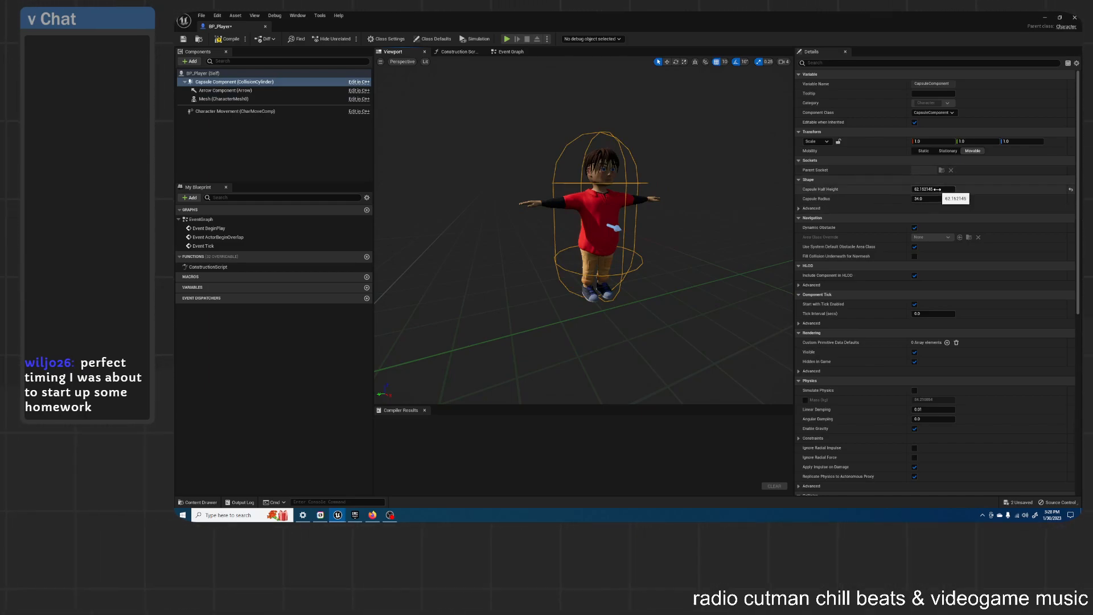
drag(932, 189, 925, 189)
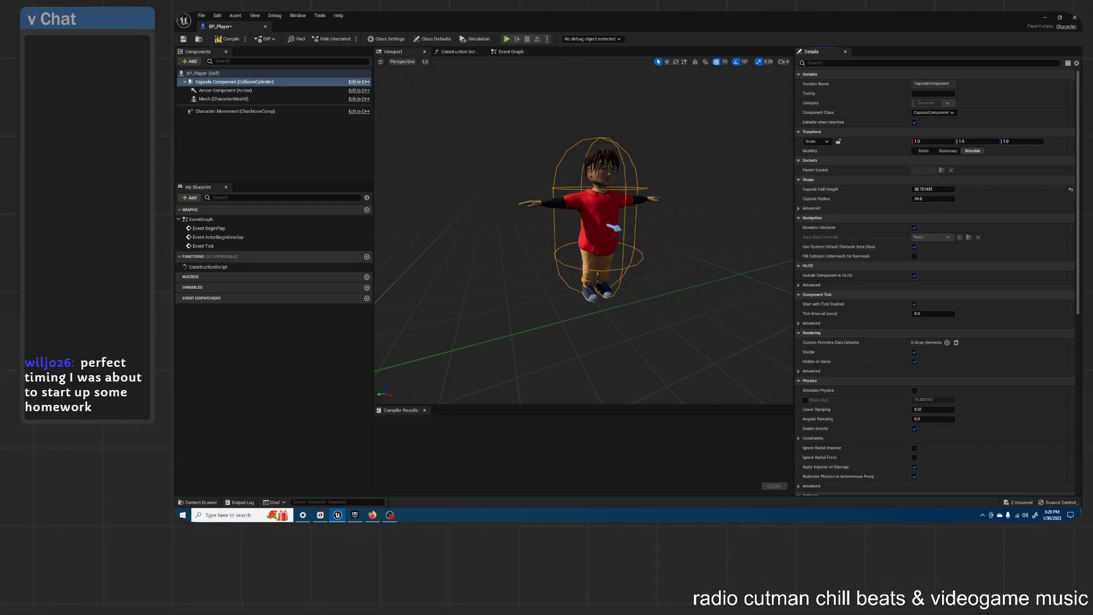
click(595, 268)
drag(595, 268, 603, 259)
Step: Reduce the movement grid snap to 5 and lower the character mesh to Z -55, bringing its feet closer to the capsule's base
right_drag(658, 71, 770, 115)
key(w)
key(a)
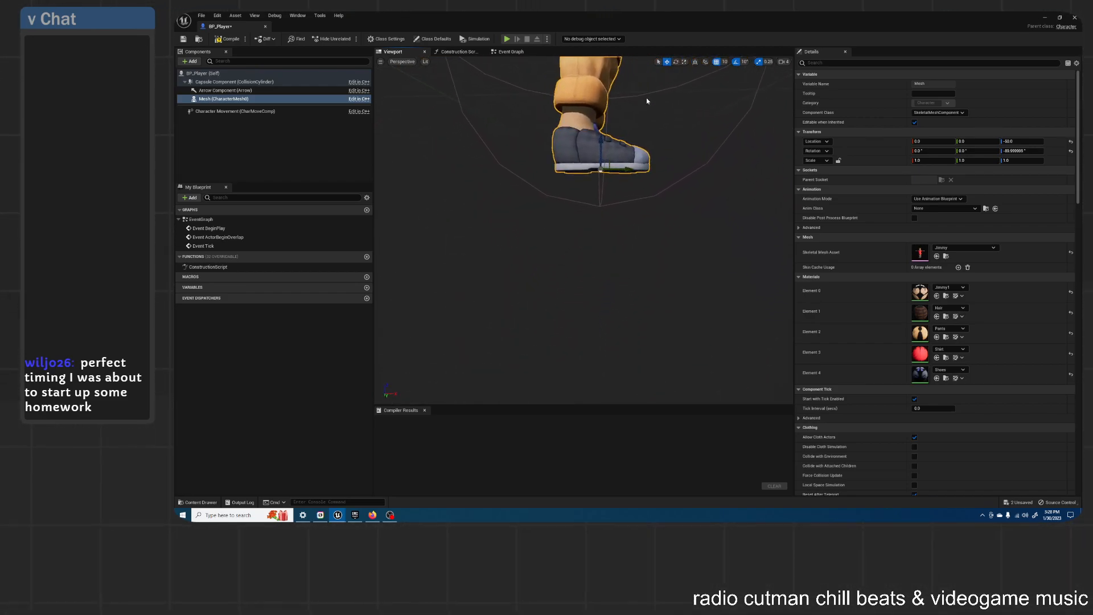
mouse_move(602, 137)
mouse_down()
mouse_move(600, 175)
mouse_move(602, 153)
mouse_up()
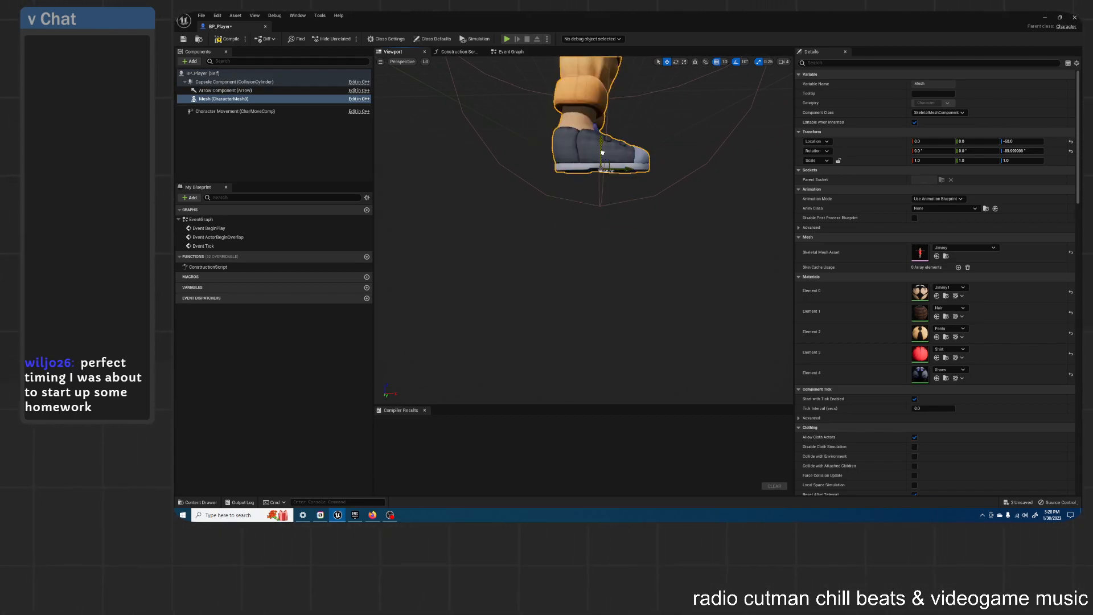
click(723, 65)
click(730, 89)
drag(602, 142, 598, 157)
right_drag(678, 171, 421, 227)
right_drag(763, 248, 693, 227)
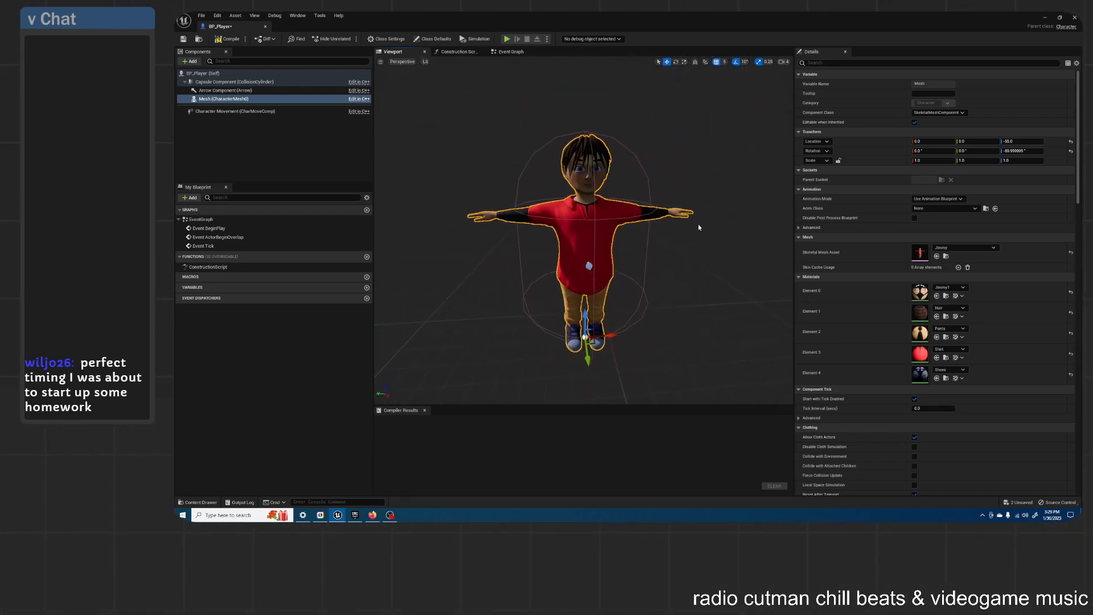
Step: Narrow the capsule around the character's body, giving it a half height of 59 and a radius of 21
click(639, 165)
drag(929, 198, 901, 198)
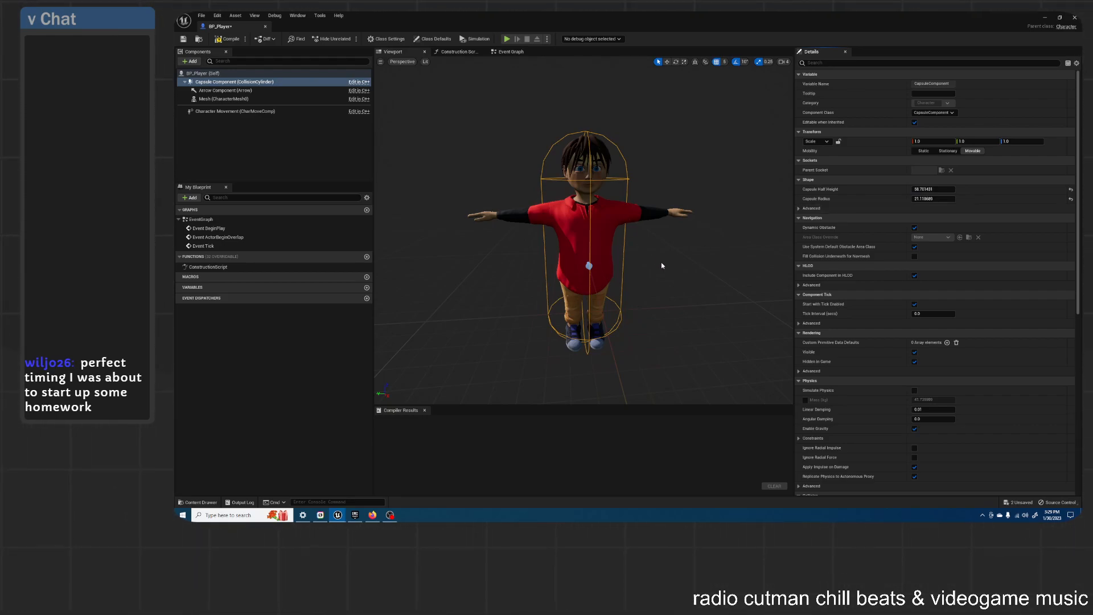
right_drag(667, 262, 657, 214)
right_drag(717, 231, 743, 240)
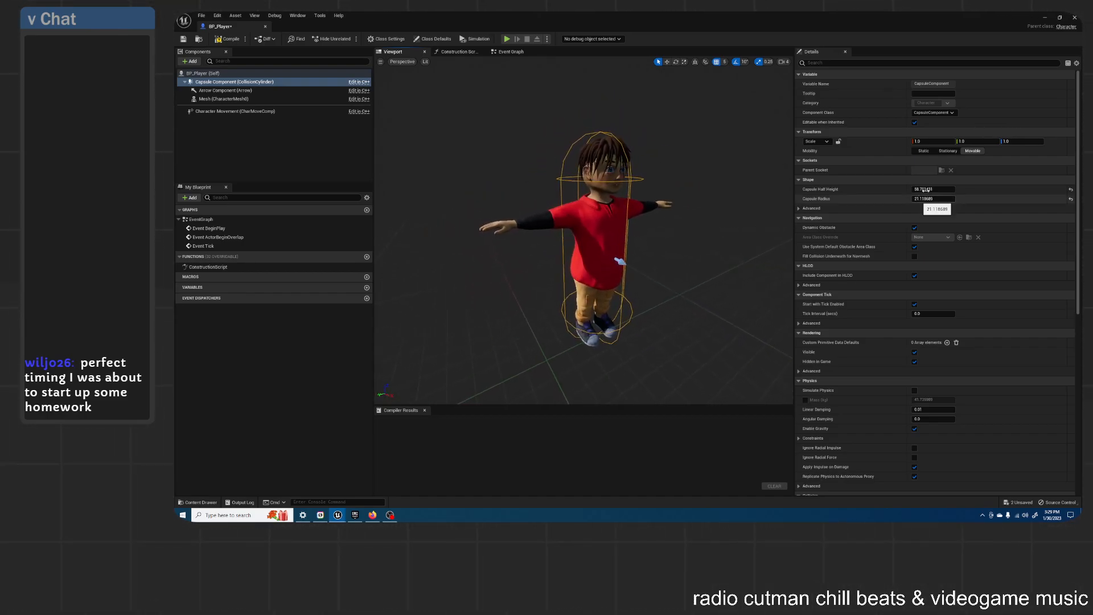
click(929, 188)
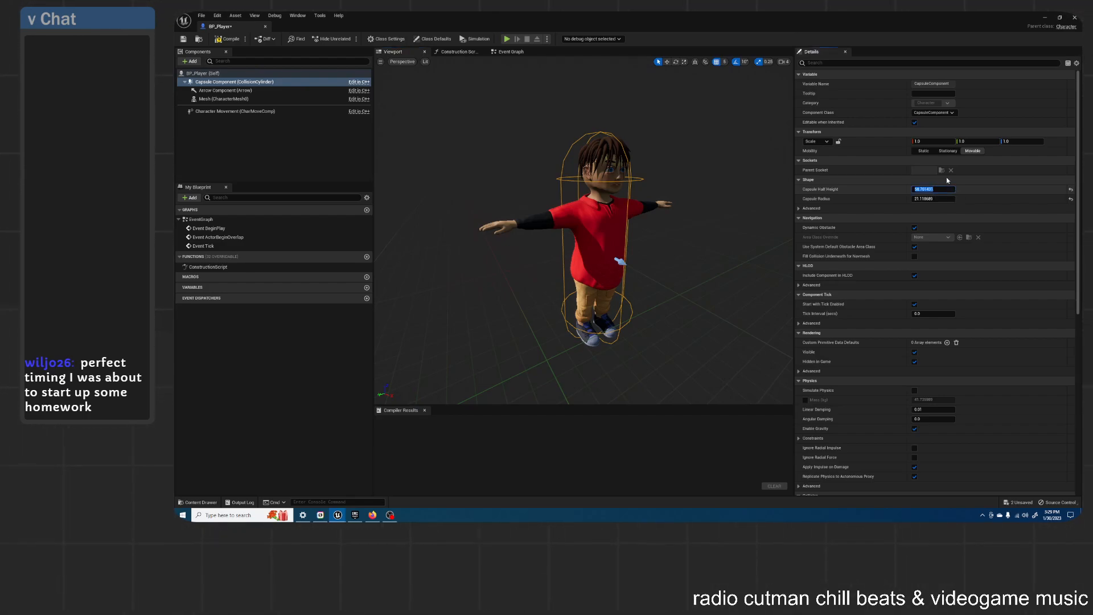
key(Tab)
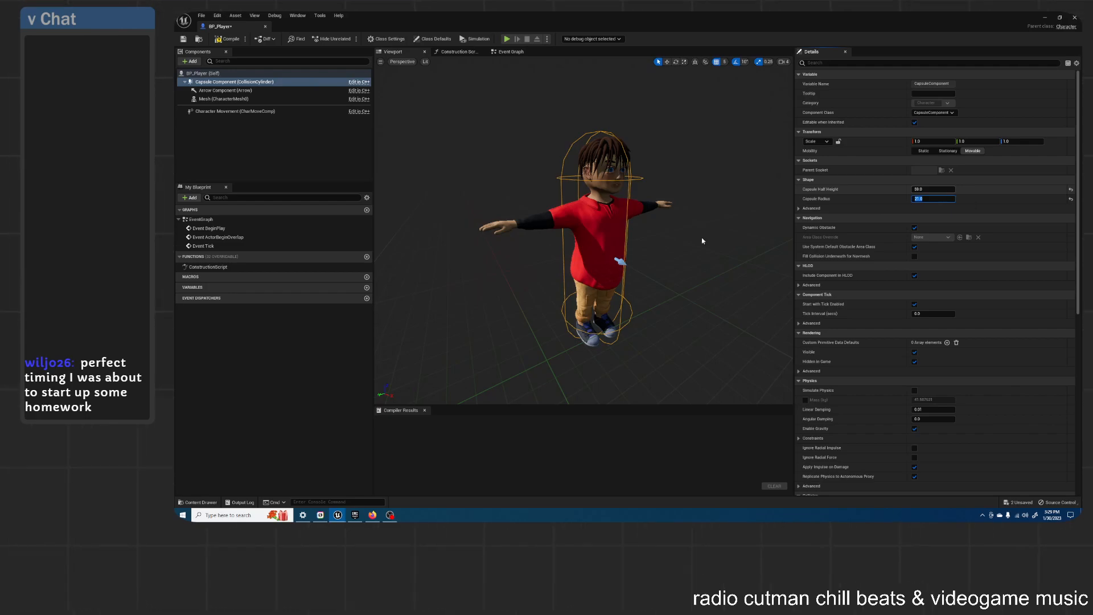
click(696, 175)
Step: Compile and save BP_Player, and dock its editor tab beside the Dev2 level tab
click(223, 39)
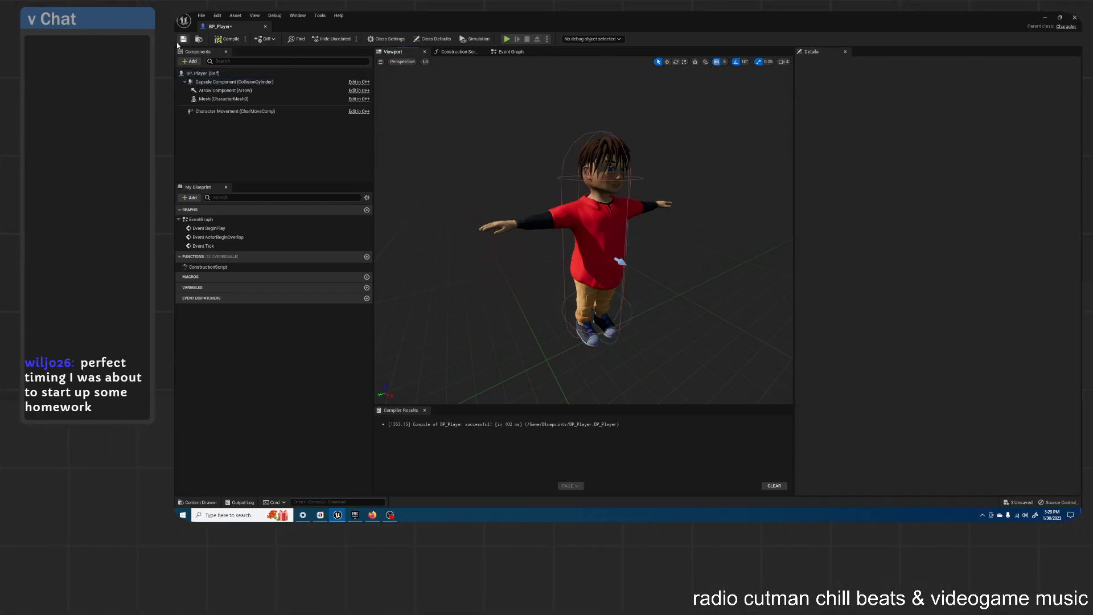
mouse_move(676, 139)
mouse_down()
mouse_move(654, 142)
mouse_move(678, 143)
mouse_up()
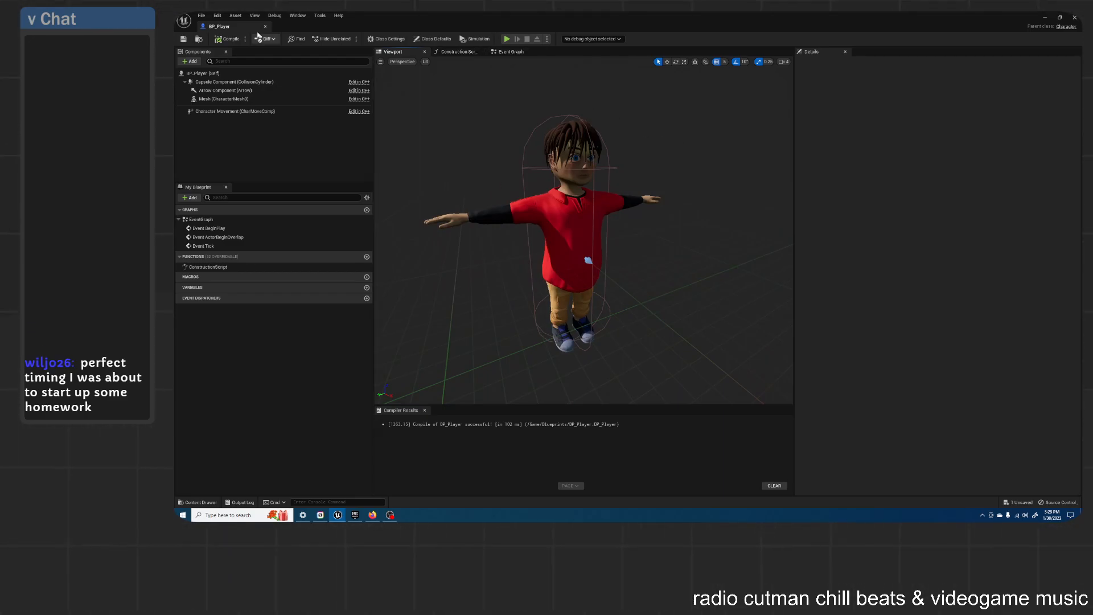
drag(223, 27, 450, 33)
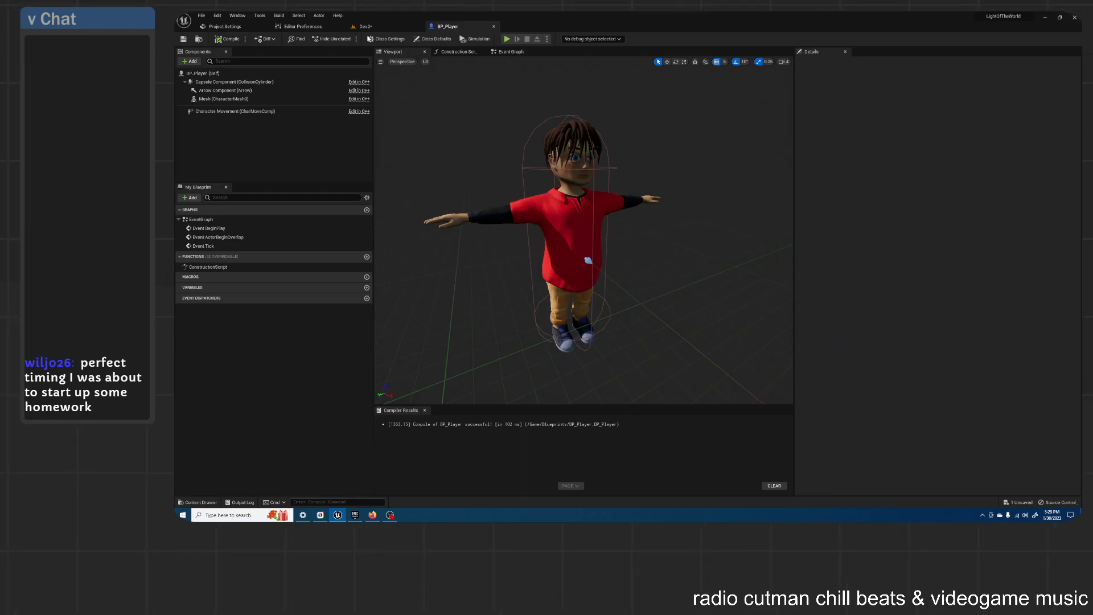
Step: Return to the Dev2 level and delete the boy's skeletal mesh actor from the scene
click(365, 26)
click(623, 153)
key(s)
mouse_move(652, 150)
right_down()
mouse_move(663, 150)
mouse_move(651, 150)
right_up()
key(w)
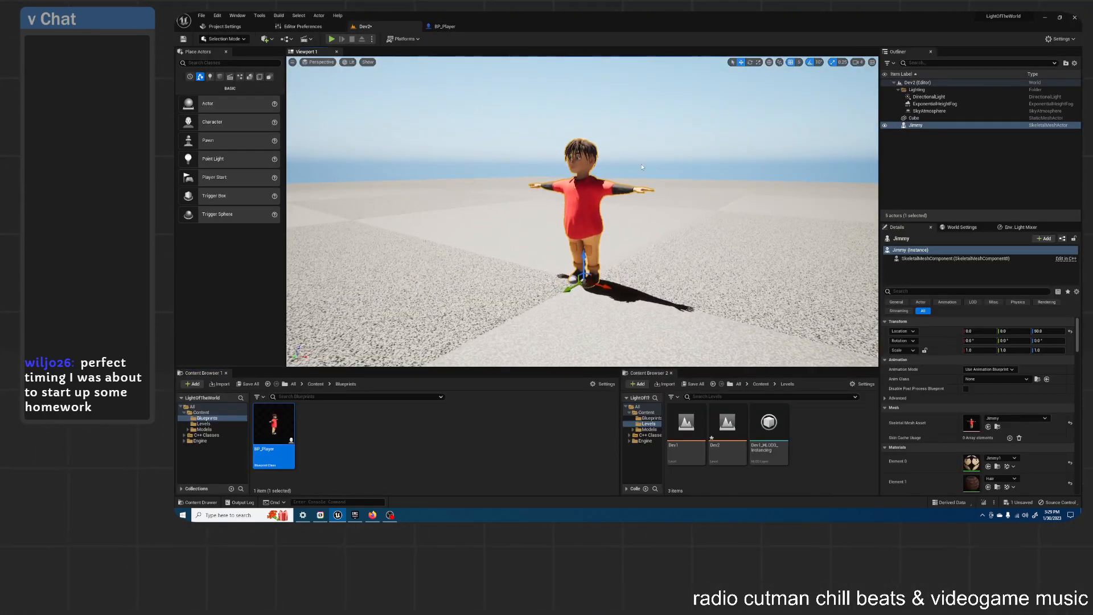
key(Delete)
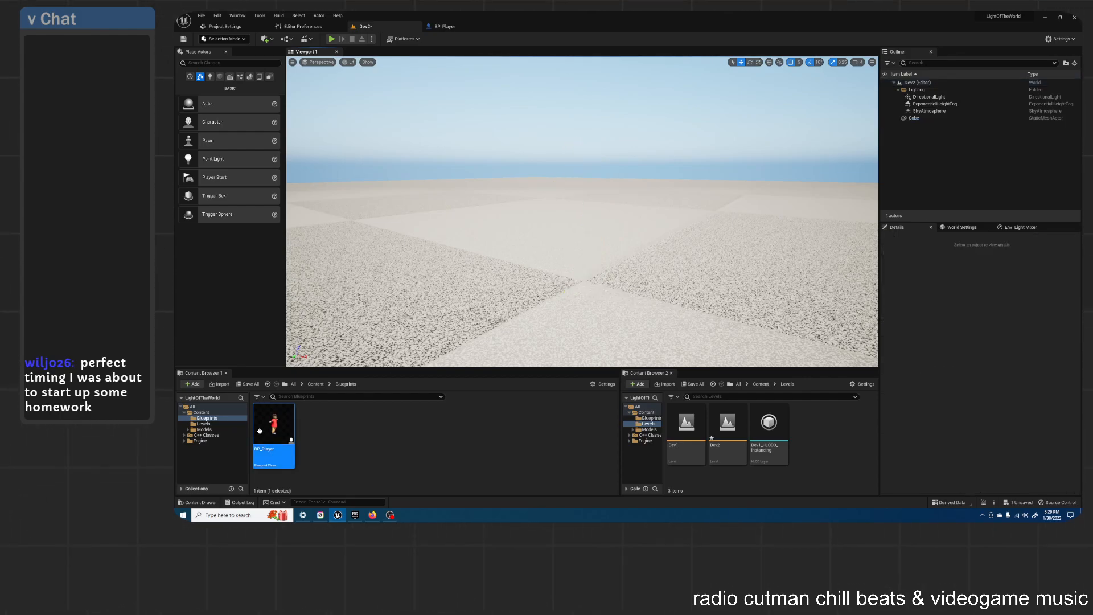
Step: Place a BP_Player instance on the floor of the Dev2 level and rotate it around Z to face the camera
drag(486, 294, 577, 279)
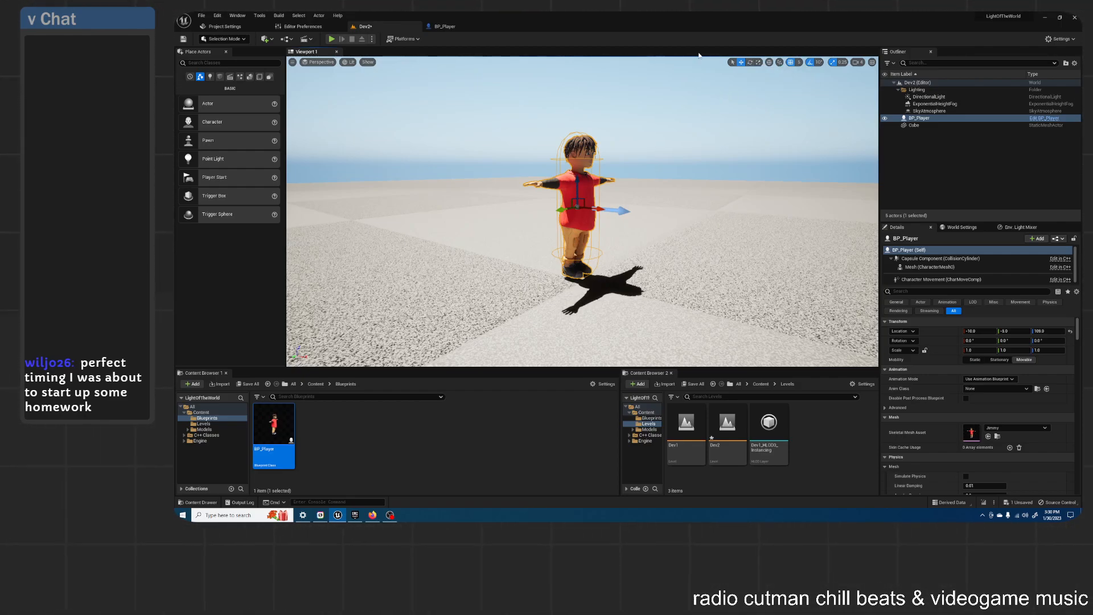
click(750, 61)
right_drag(602, 199, 602, 230)
drag(601, 230, 542, 235)
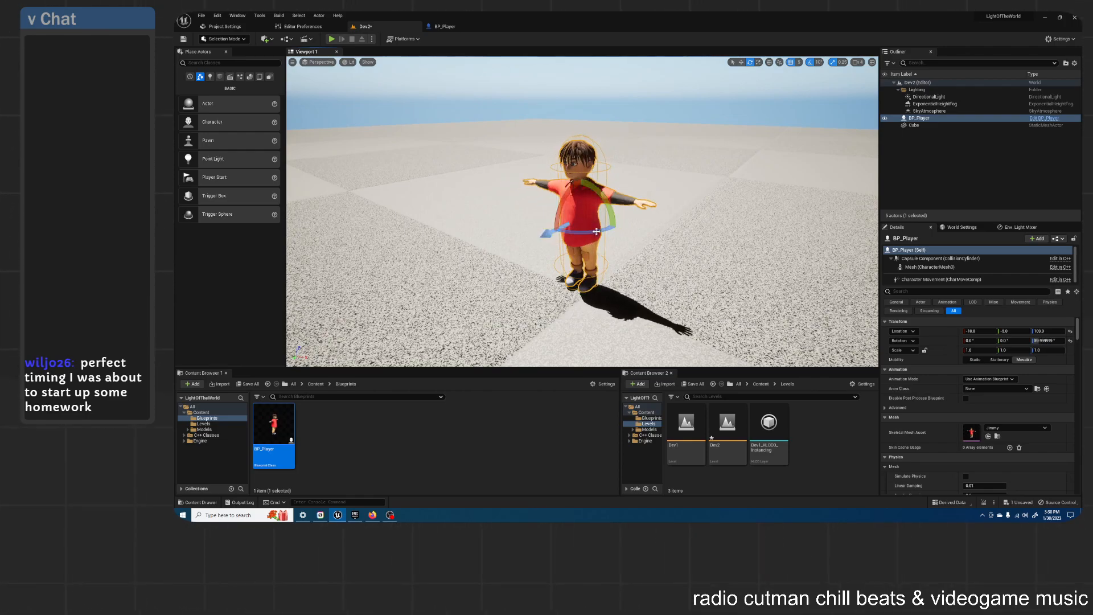
click(634, 93)
right_drag(633, 95, 649, 93)
key(a)
right_drag(624, 192, 663, 186)
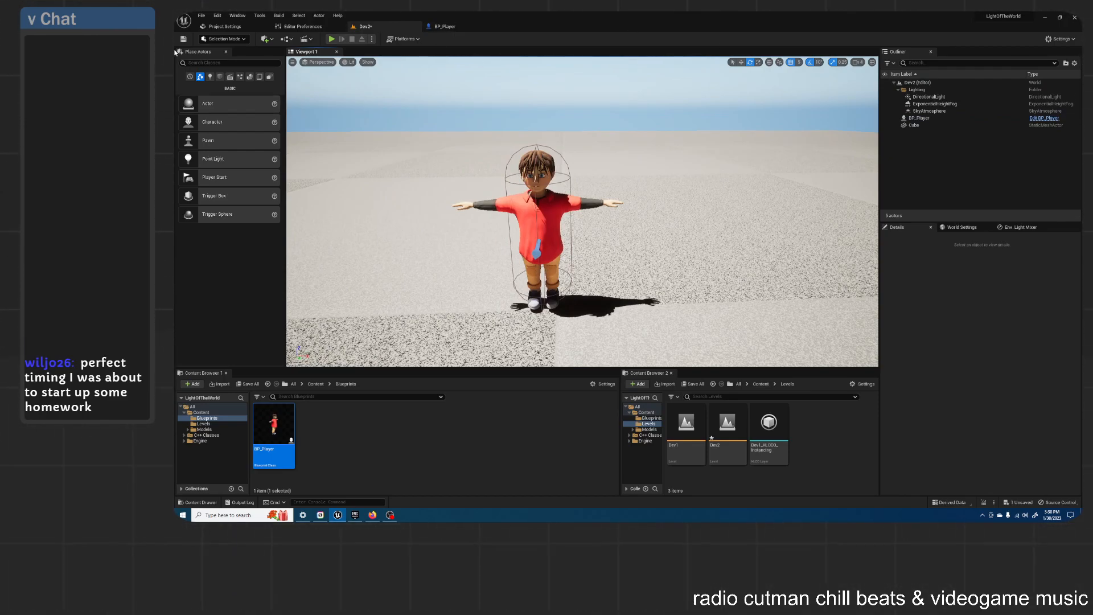
Step: Return to the BP_Player Blueprint and open its Event Graph
click(444, 26)
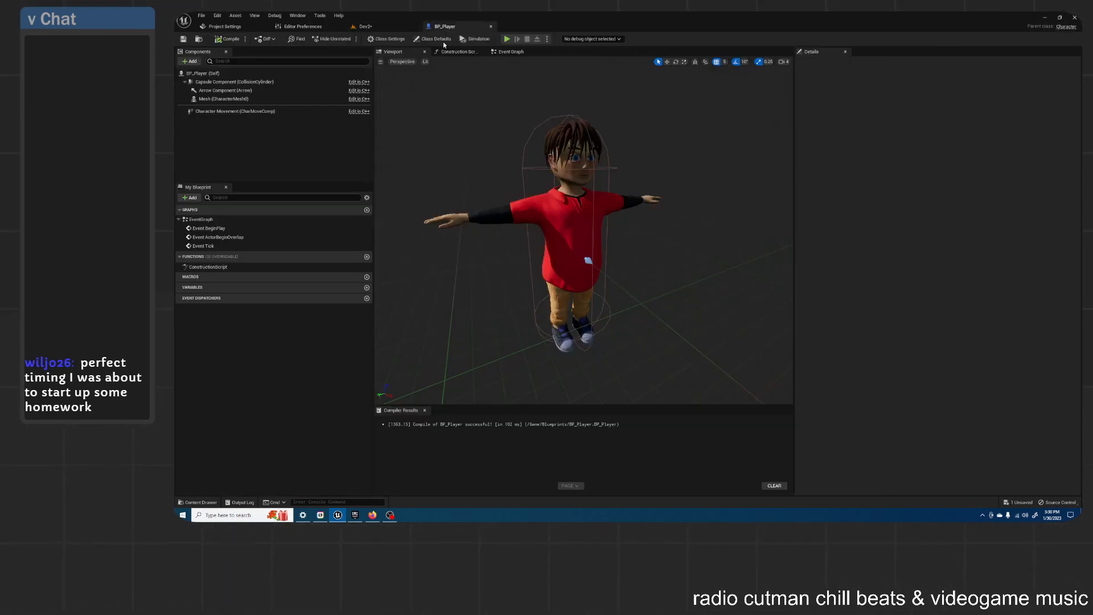
click(511, 52)
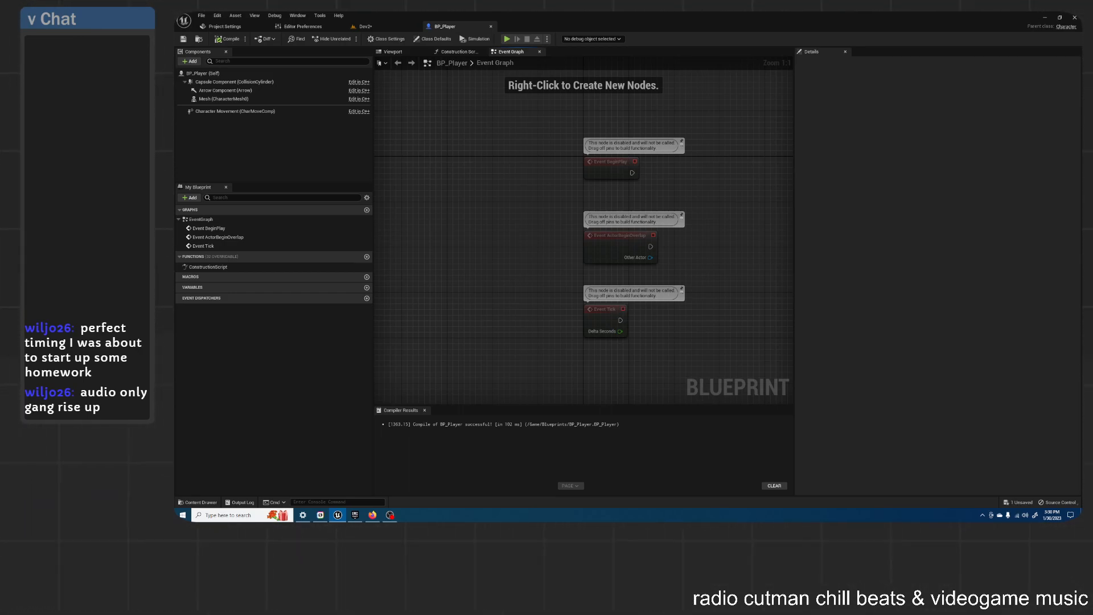
Step: Minimise the open windows, open the desktop screenshot of the movement input nodes as reference, and move it off this screen
click(1046, 18)
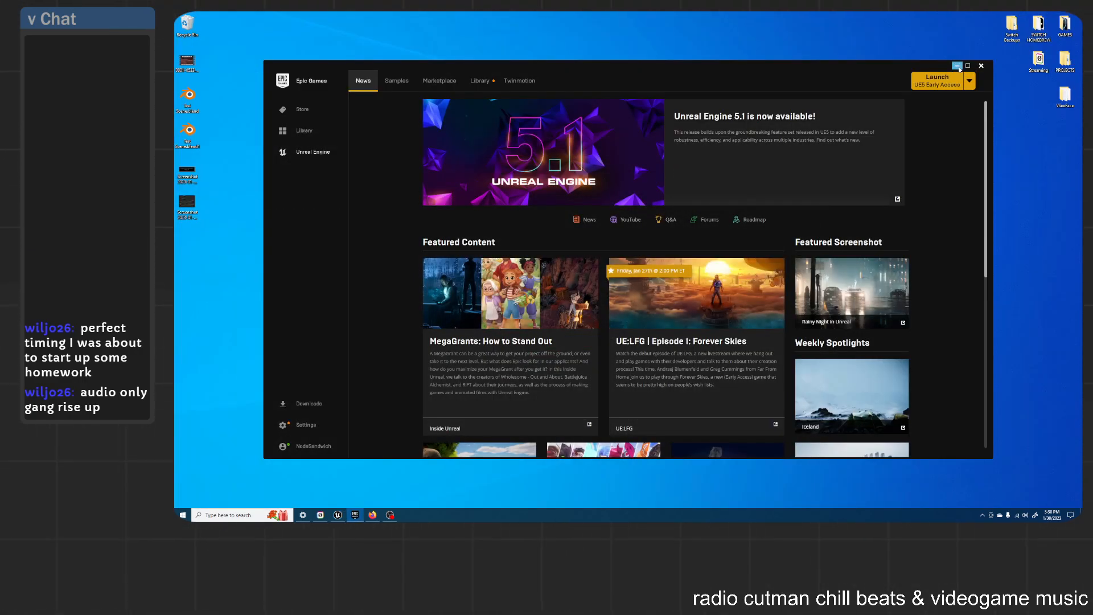
click(959, 68)
drag(196, 211, 1081, 341)
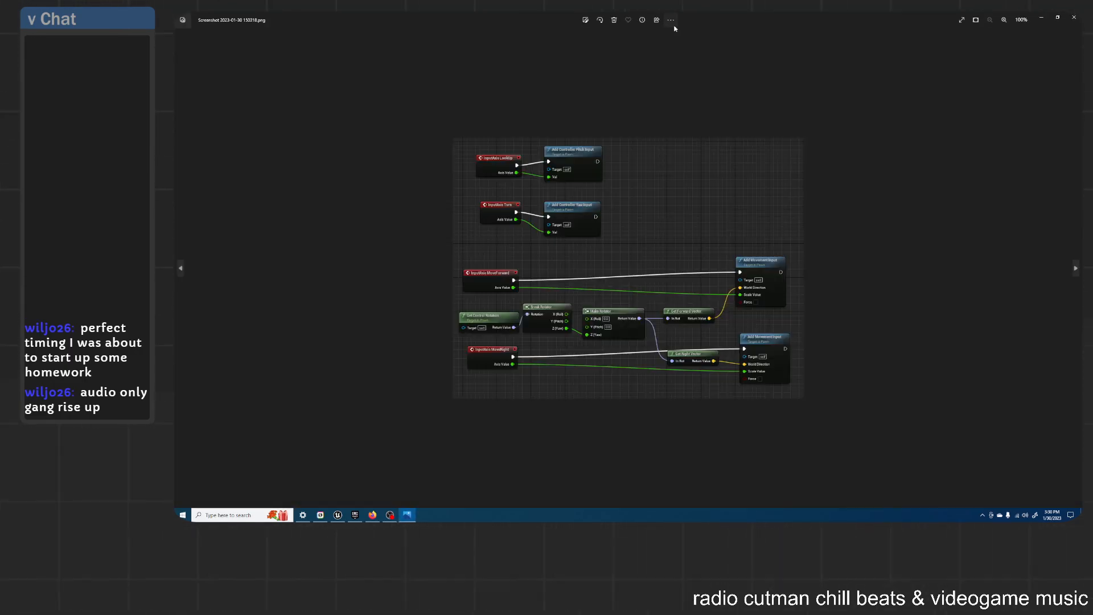
click(671, 20)
drag(693, 24, 1080, 97)
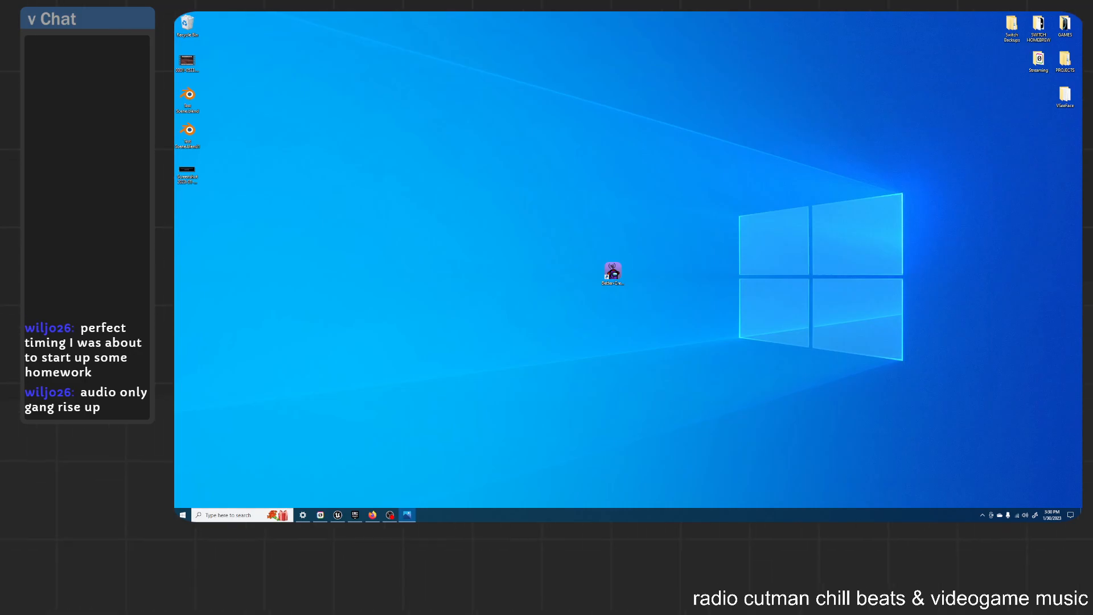
Step: Return to the Unreal editor, view the player in the Dev2 level, and check the project's Maps & Modes settings and the Editor Preferences
key(alt+Tab)
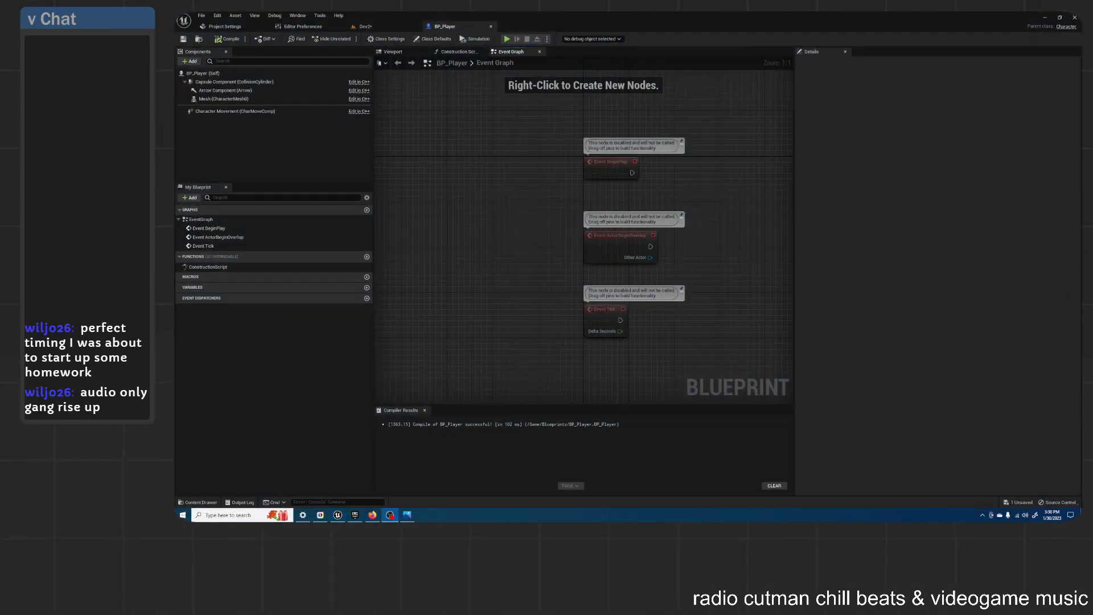
key(alt+Tab)
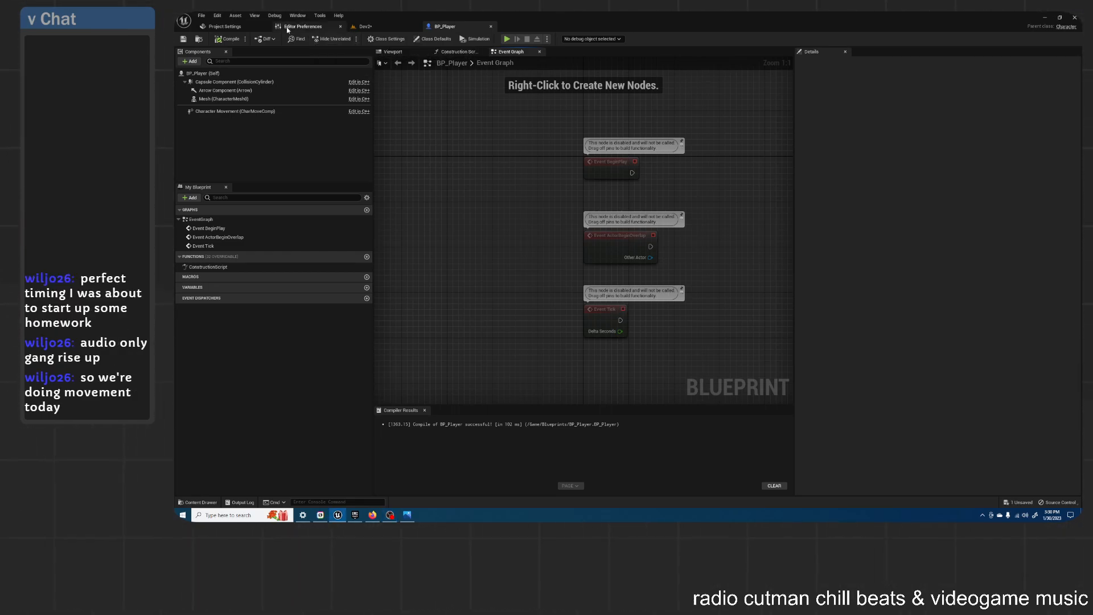
click(330, 27)
click(387, 23)
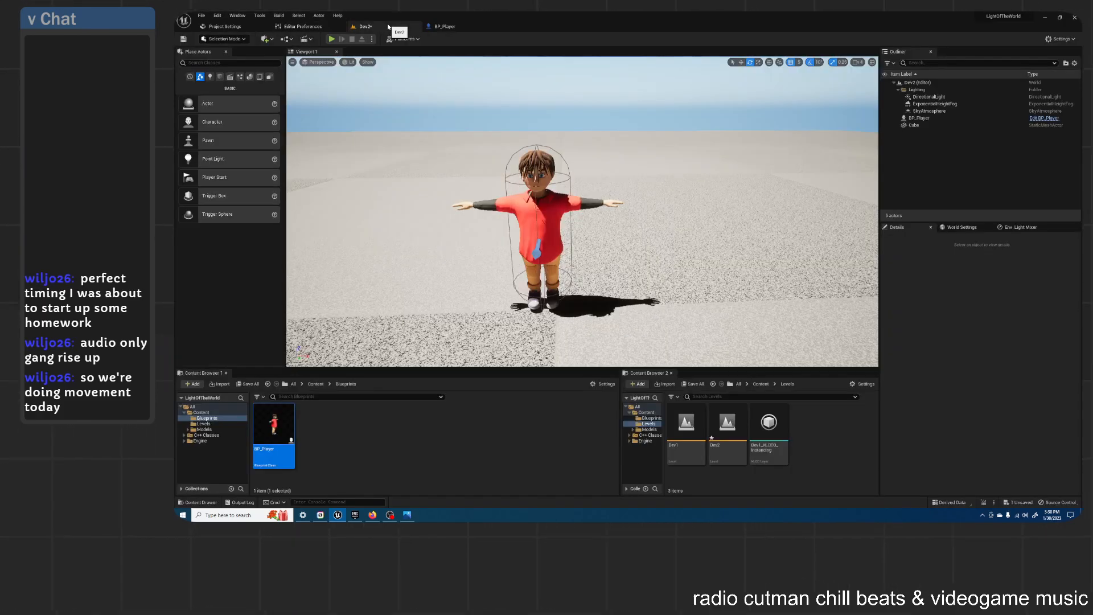
right_drag(583, 211, 620, 218)
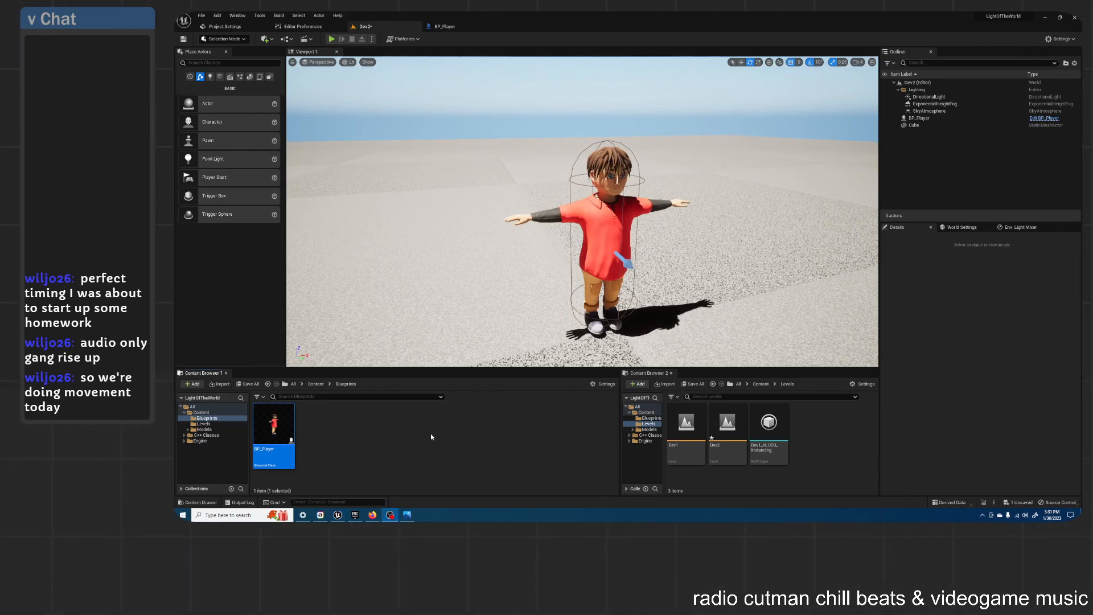
click(240, 30)
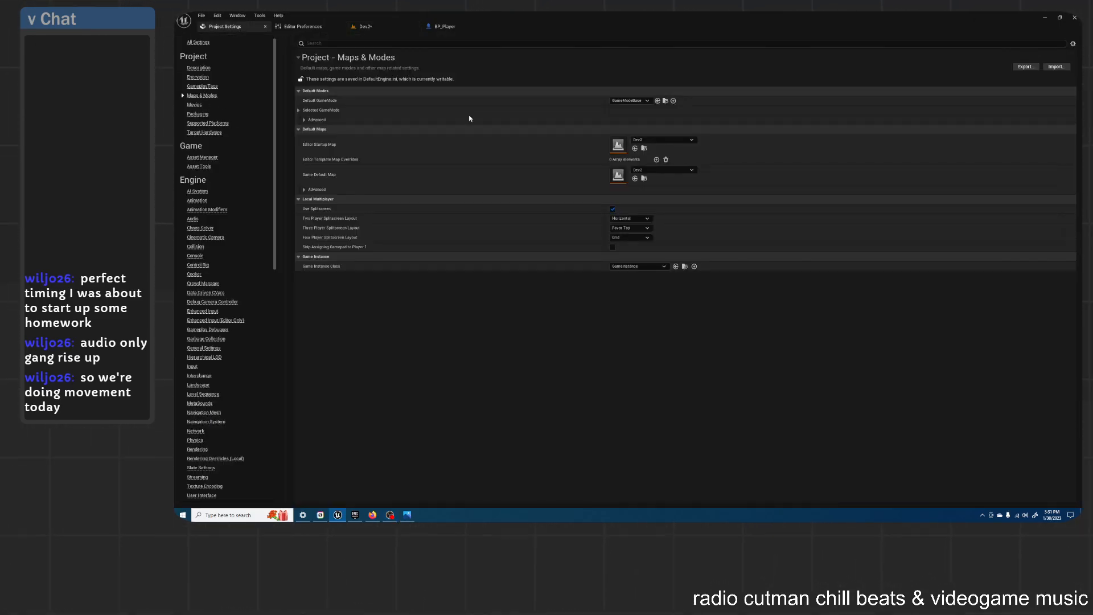
click(302, 27)
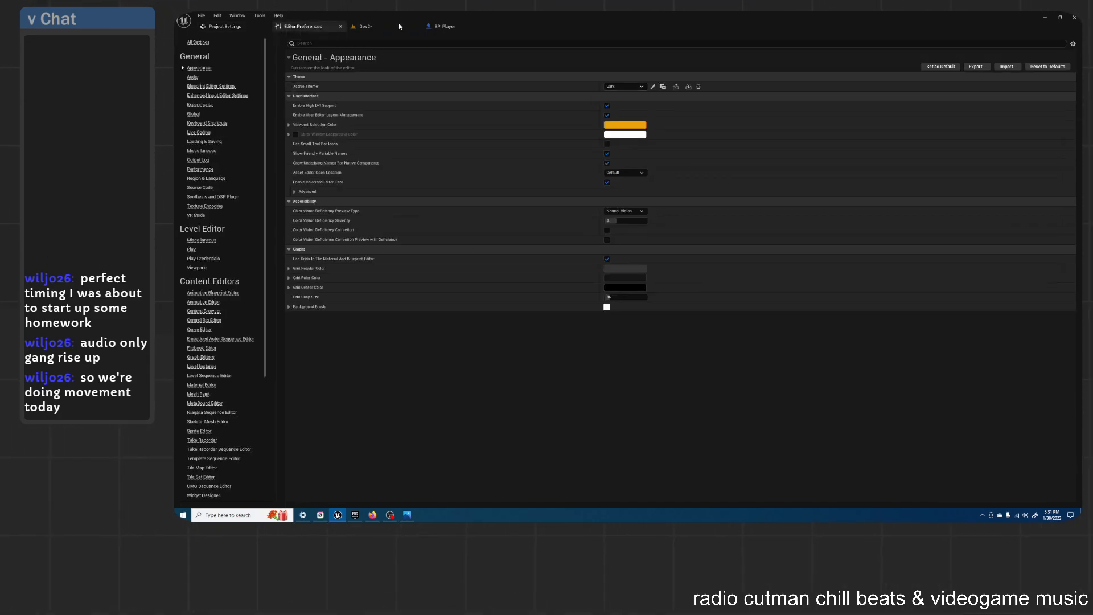
Step: Create a Game Mode Base Blueprint named BP_Gamemode in the Blueprints folder
click(384, 26)
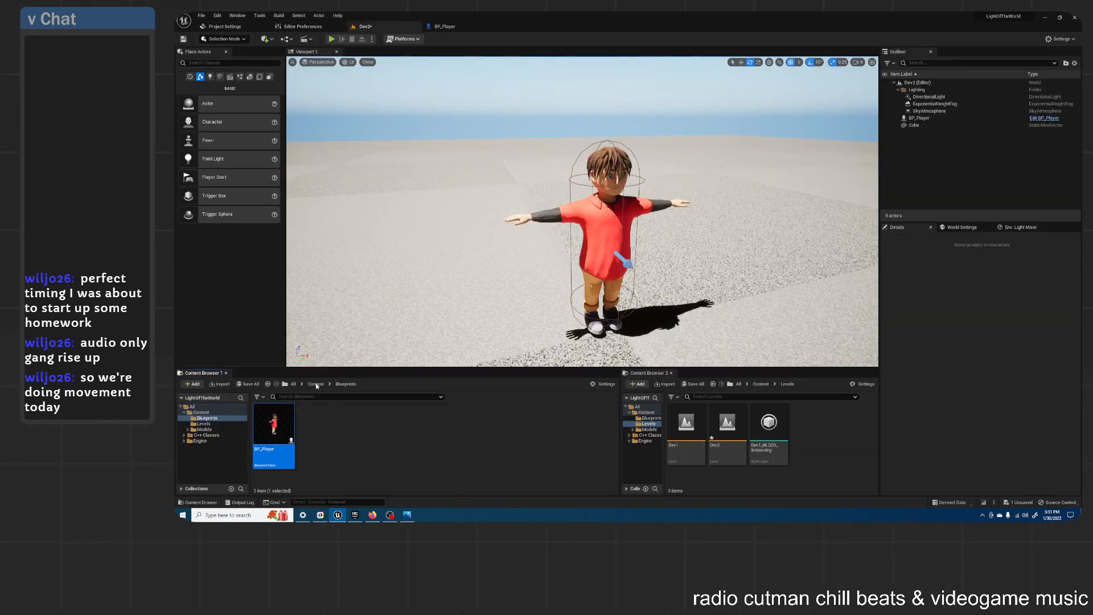
right_click(330, 435)
click(362, 238)
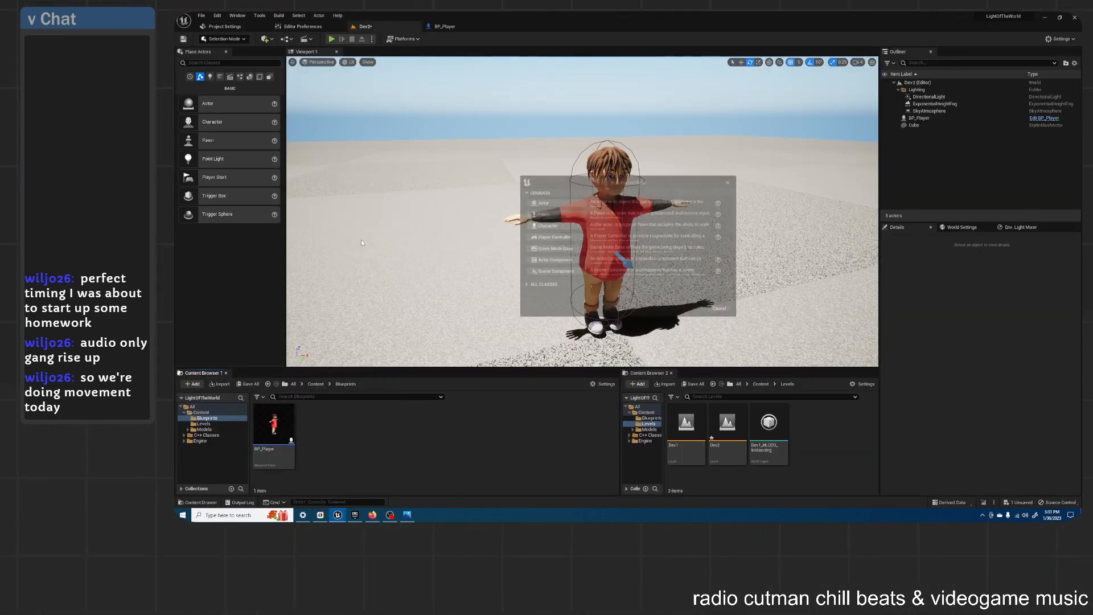
click(553, 261)
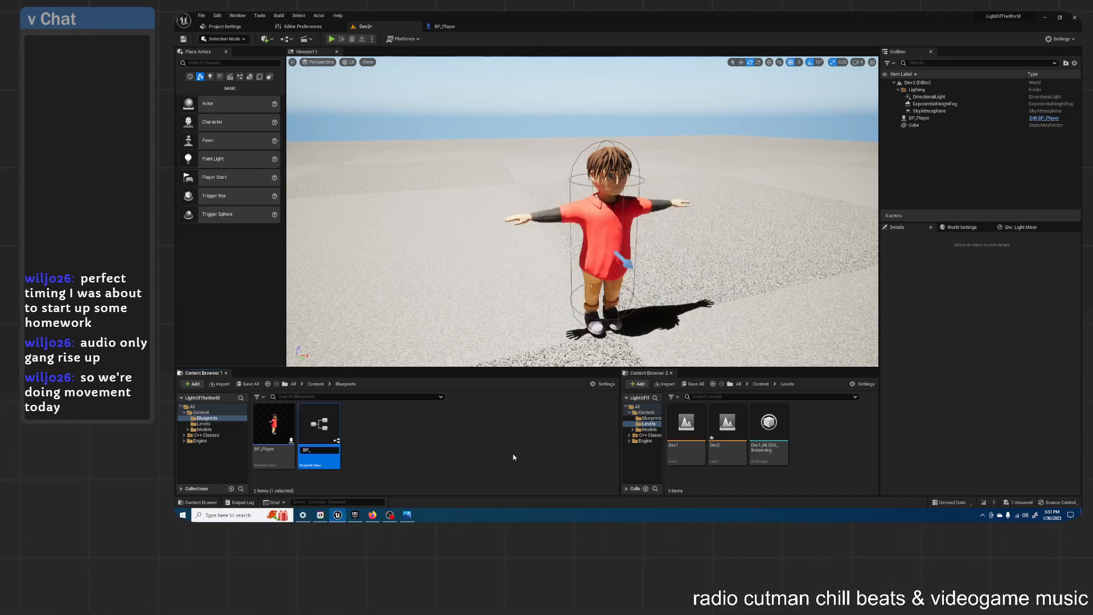
text(BP_Gamemode)
key(Return)
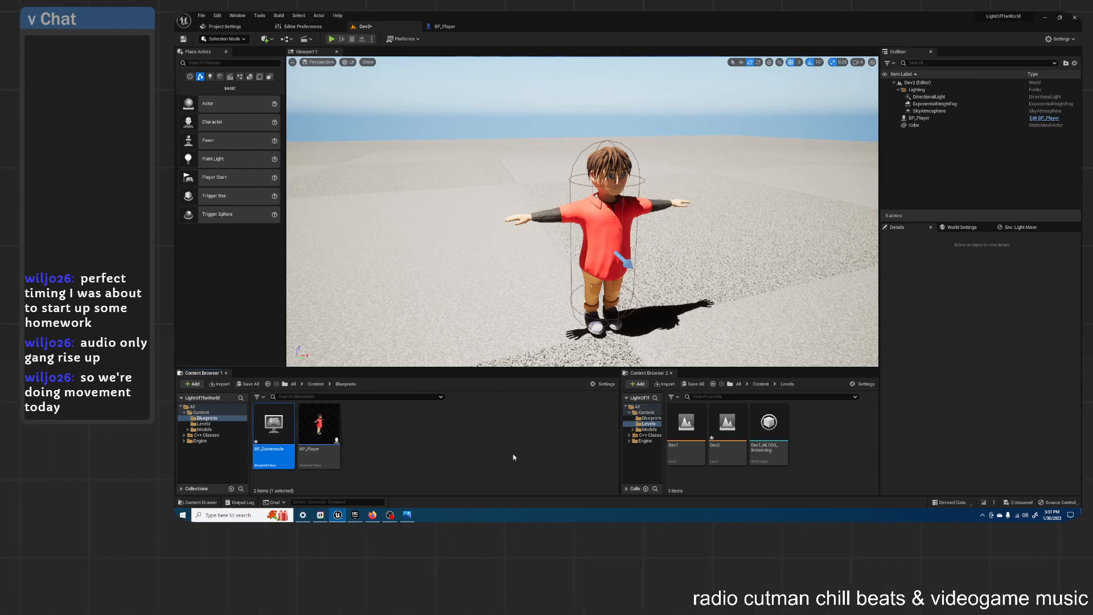
Step: Open BP_Gamemode, set its Default Pawn Class to BP_Player, then compile, save and close the Blueprint
double_click(267, 414)
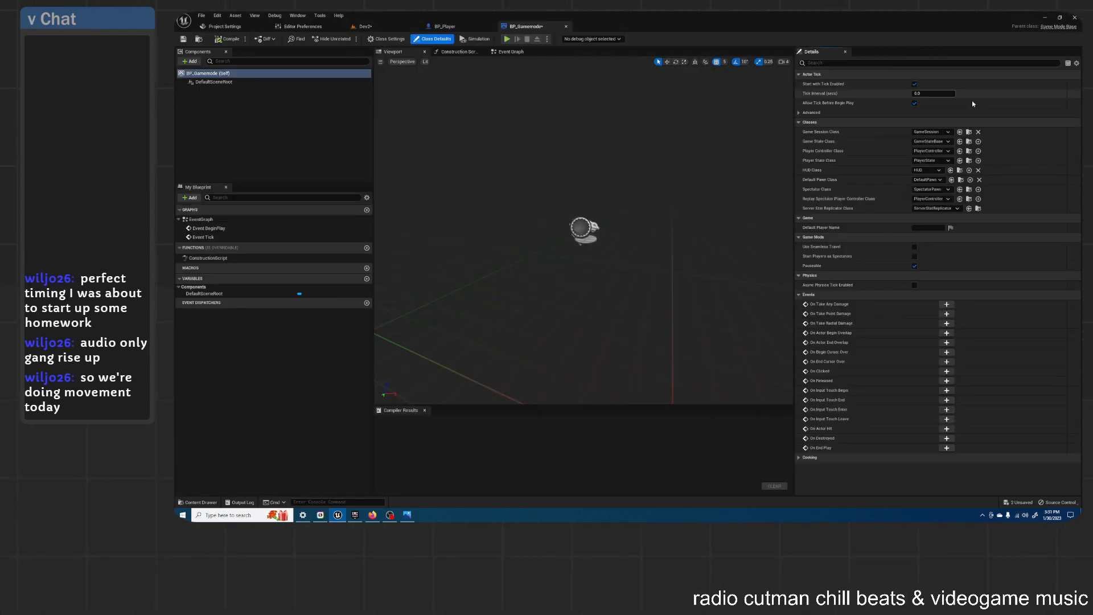
click(939, 151)
click(939, 153)
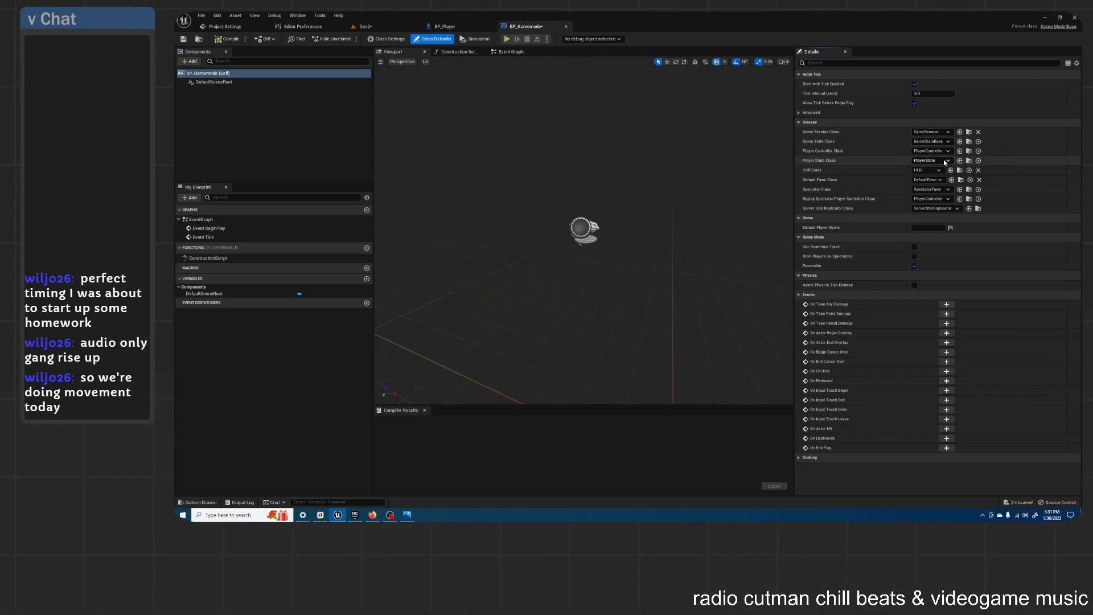
click(940, 180)
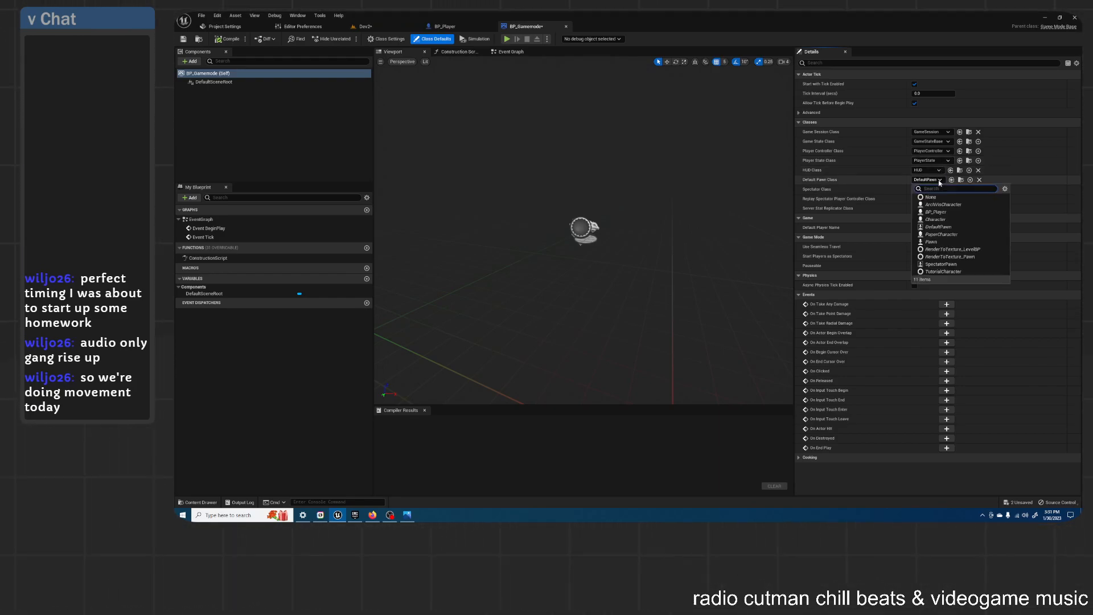
click(939, 211)
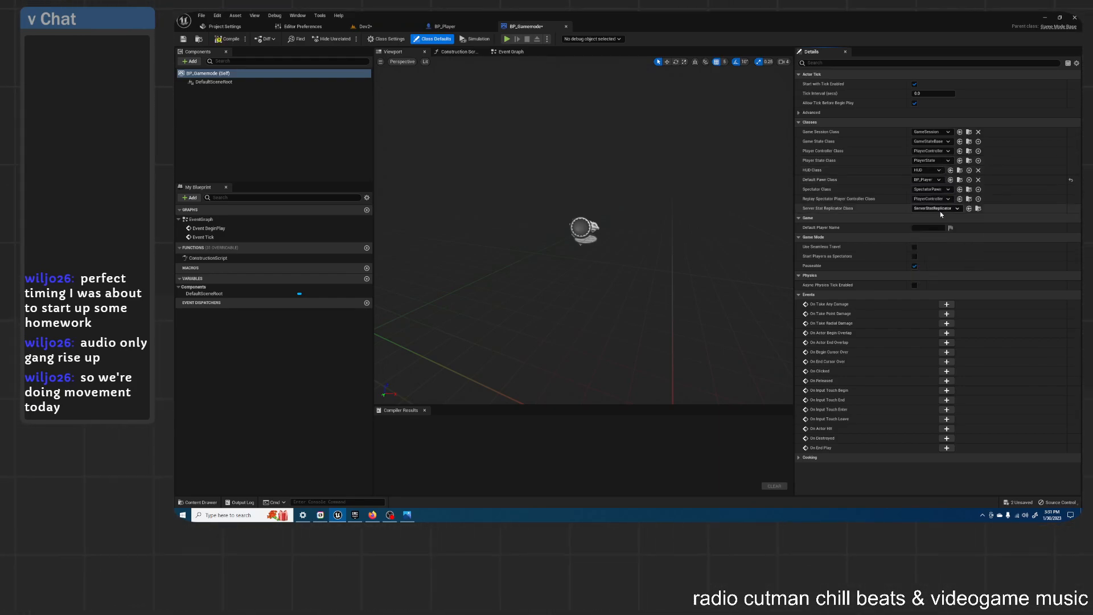
click(226, 39)
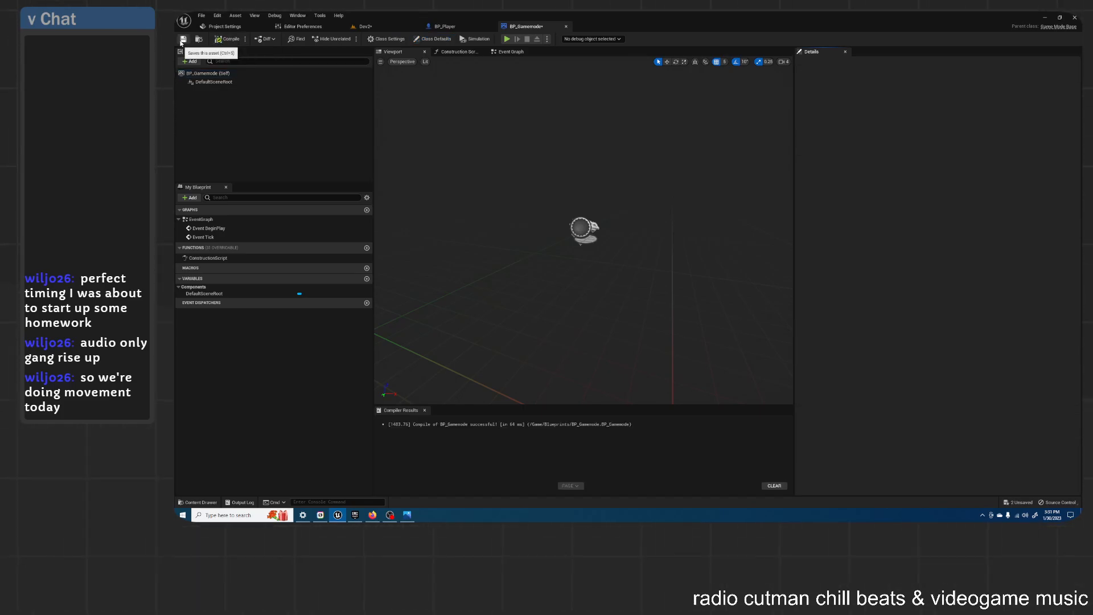
click(566, 26)
Step: Set the project's Default GameMode to BP_Gamemode in the Maps & Modes settings
click(224, 26)
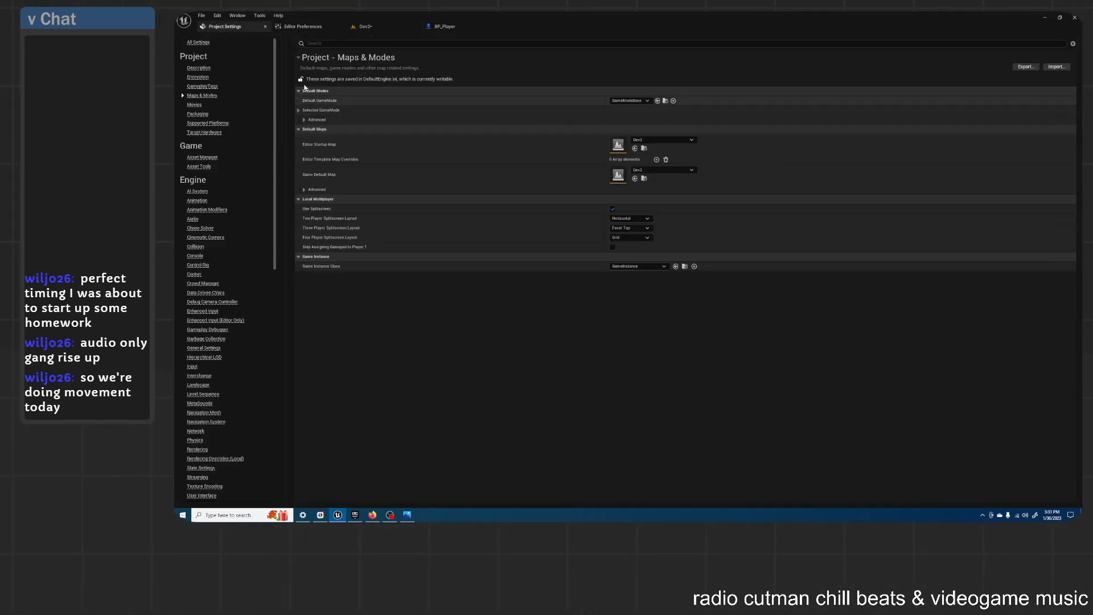
click(629, 100)
click(636, 134)
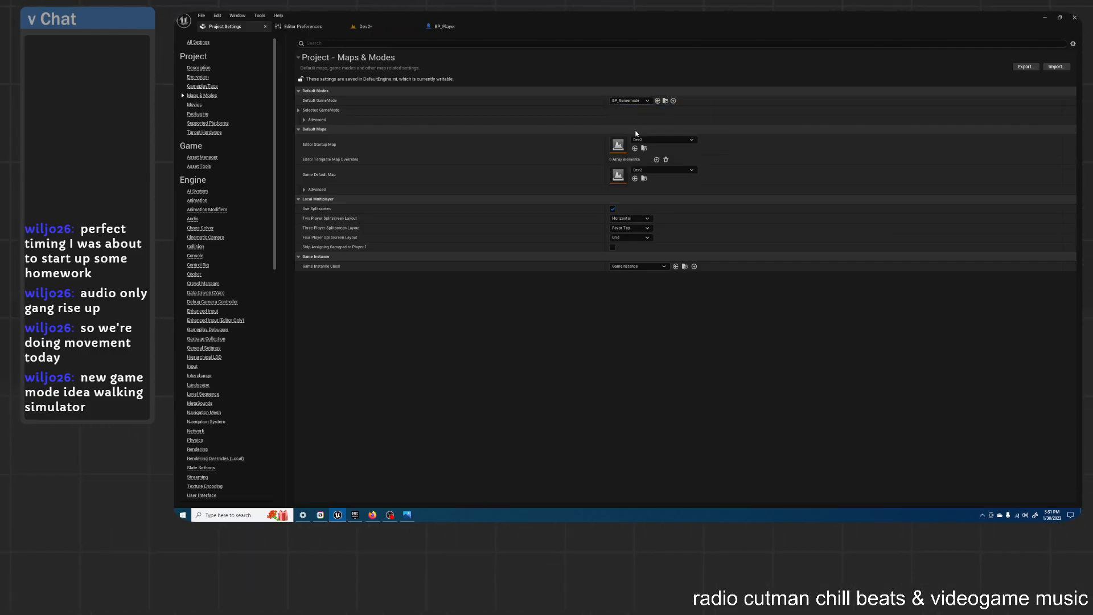
Step: Return to the BP_Player Blueprint and add a Spring Arm component under its capsule, keeping the default name
click(363, 26)
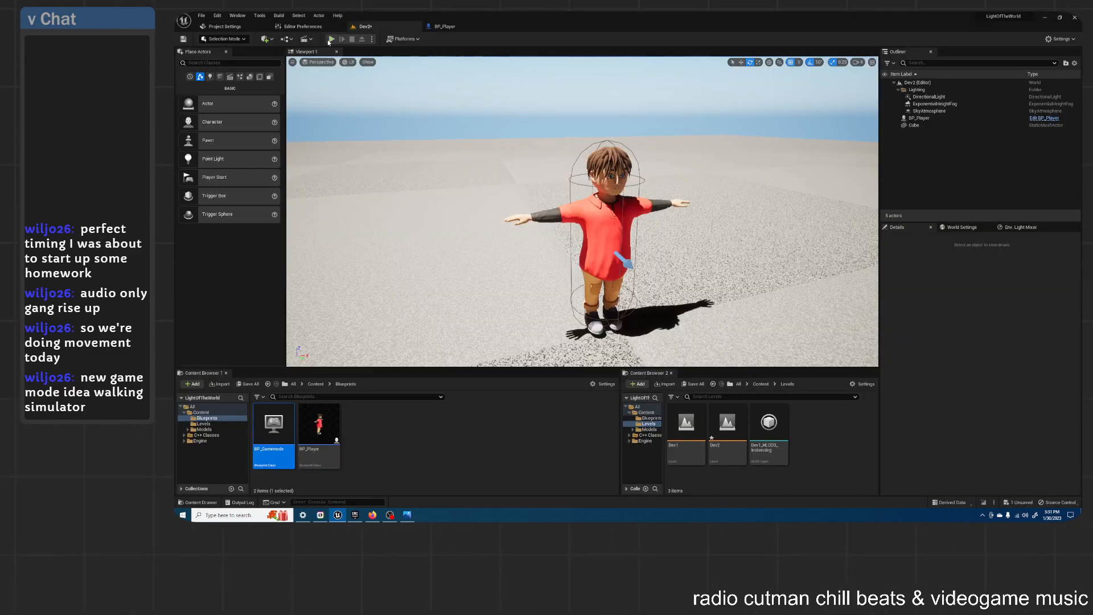
click(444, 26)
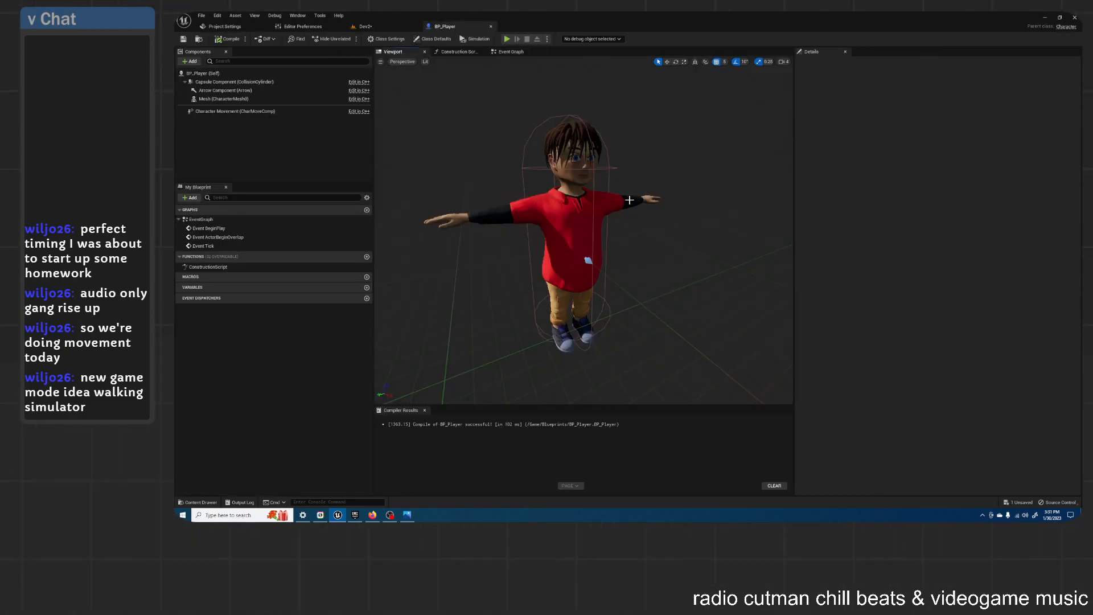
right_drag(512, 216, 580, 213)
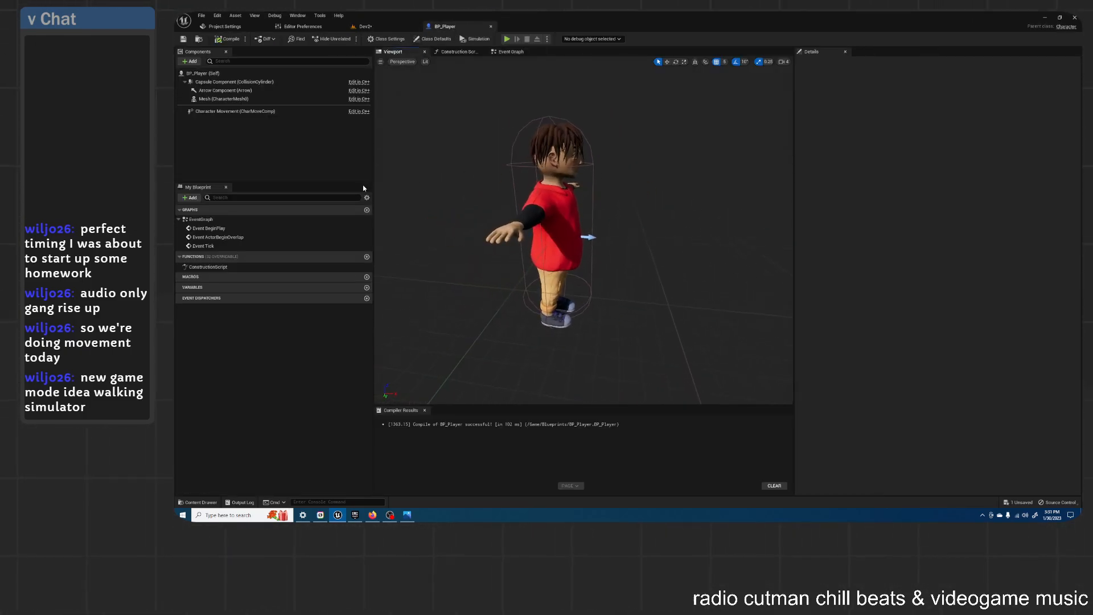
right_drag(598, 162, 626, 166)
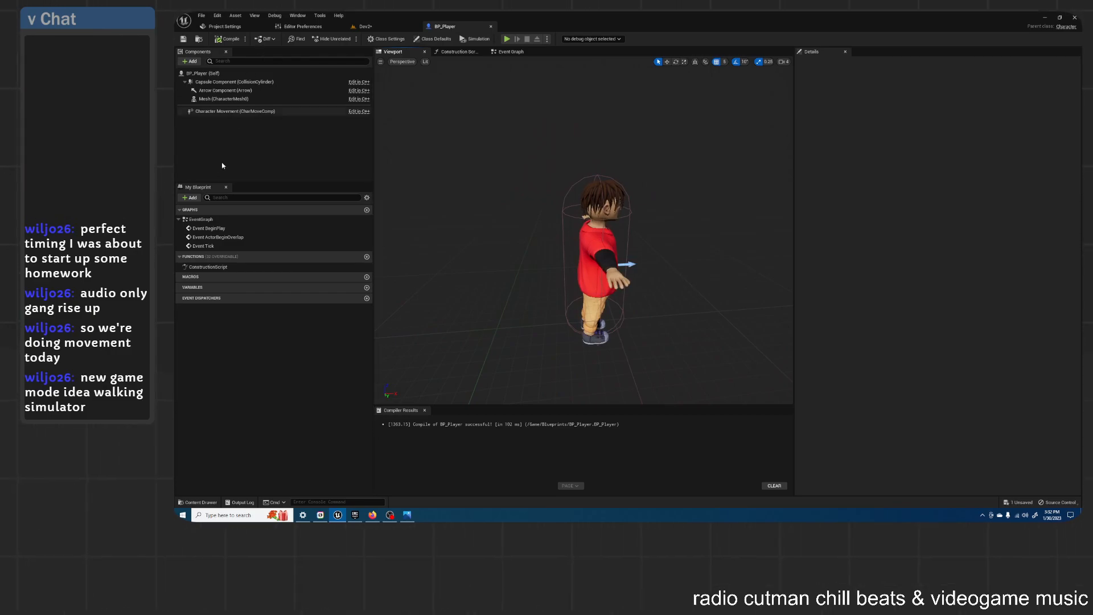
click(191, 61)
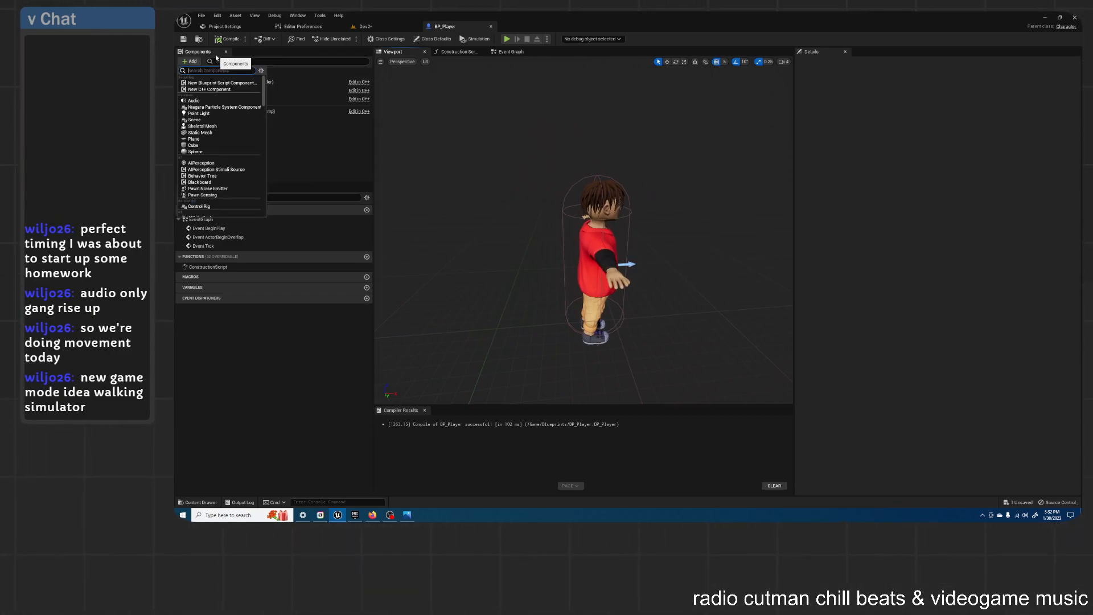
text(sprin)
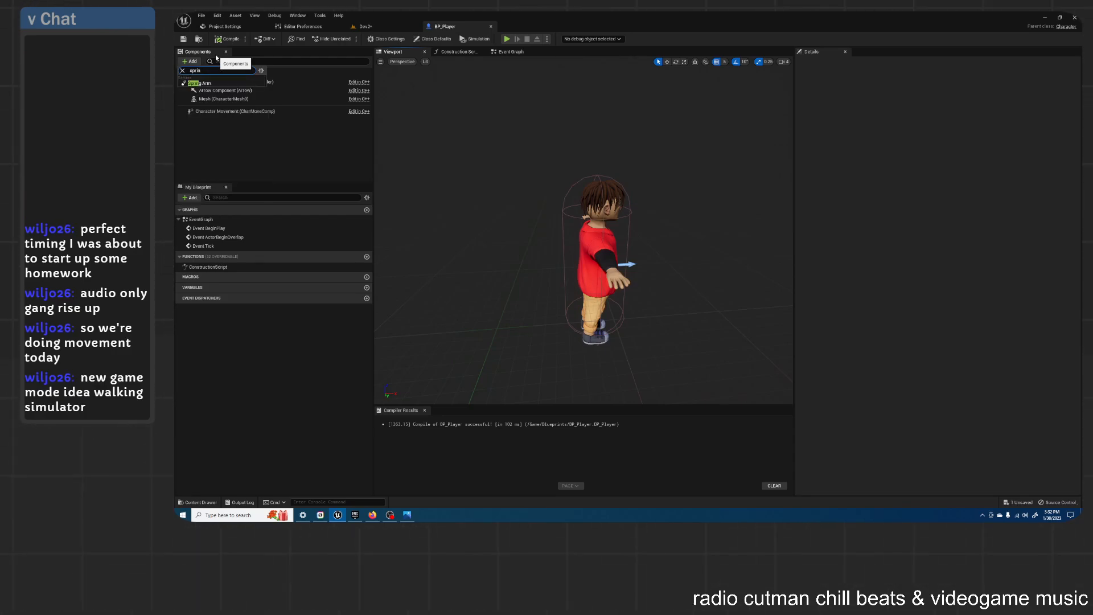
click(219, 83)
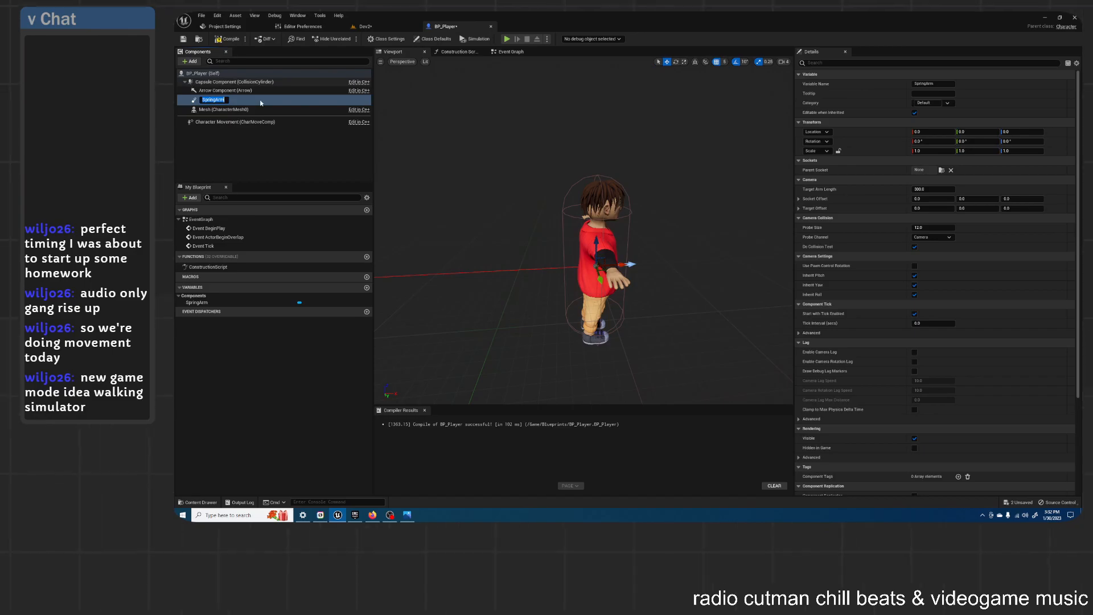
click(247, 172)
Step: Add a Camera component as a child of the SpringArm in BP_Player
click(225, 99)
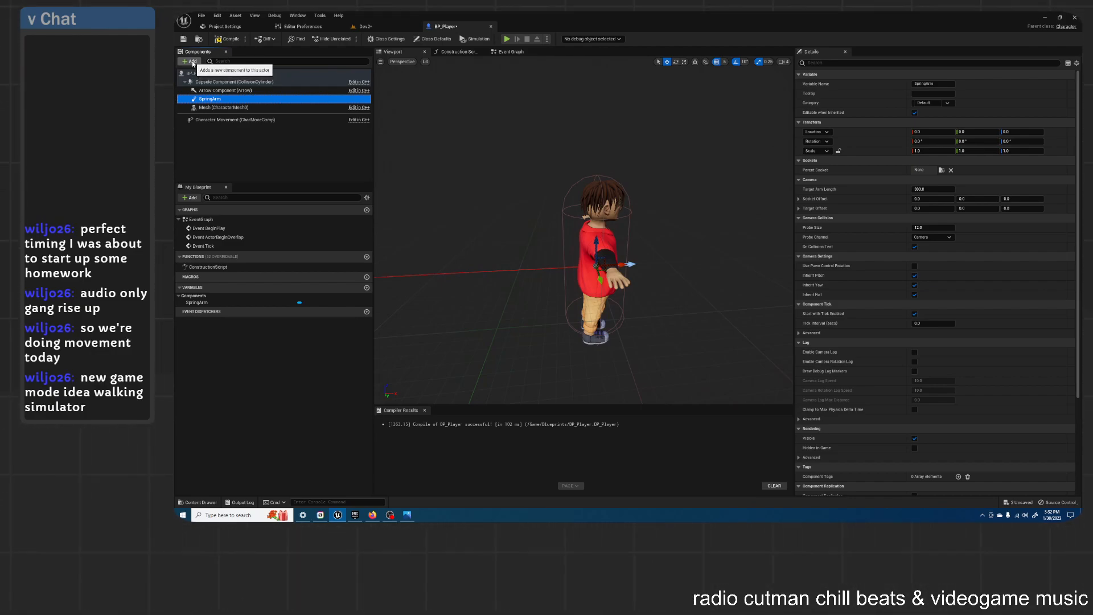
click(194, 63)
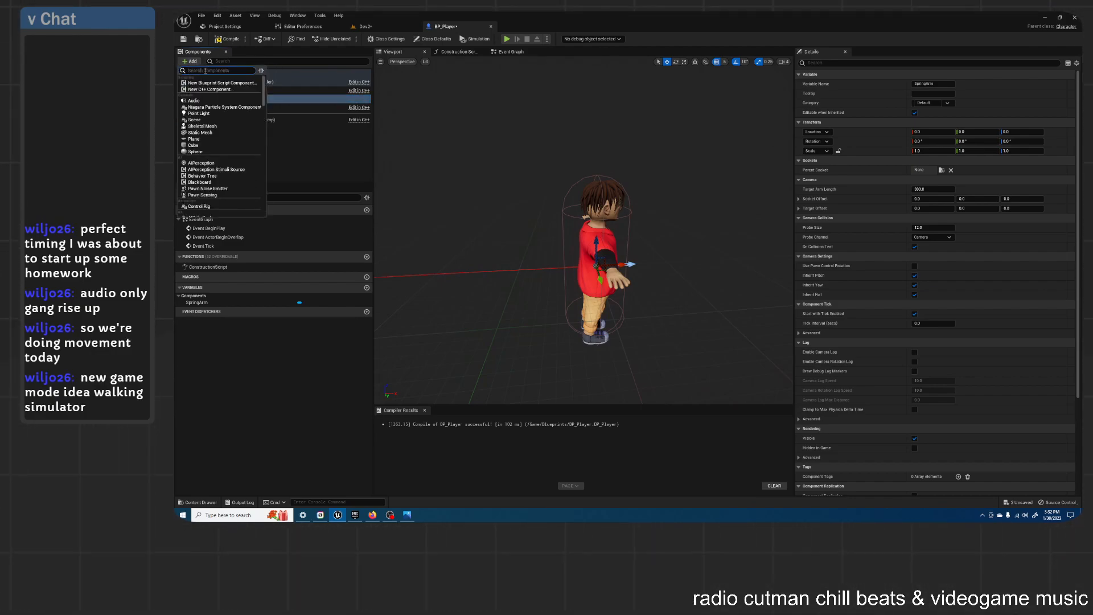
text(camera)
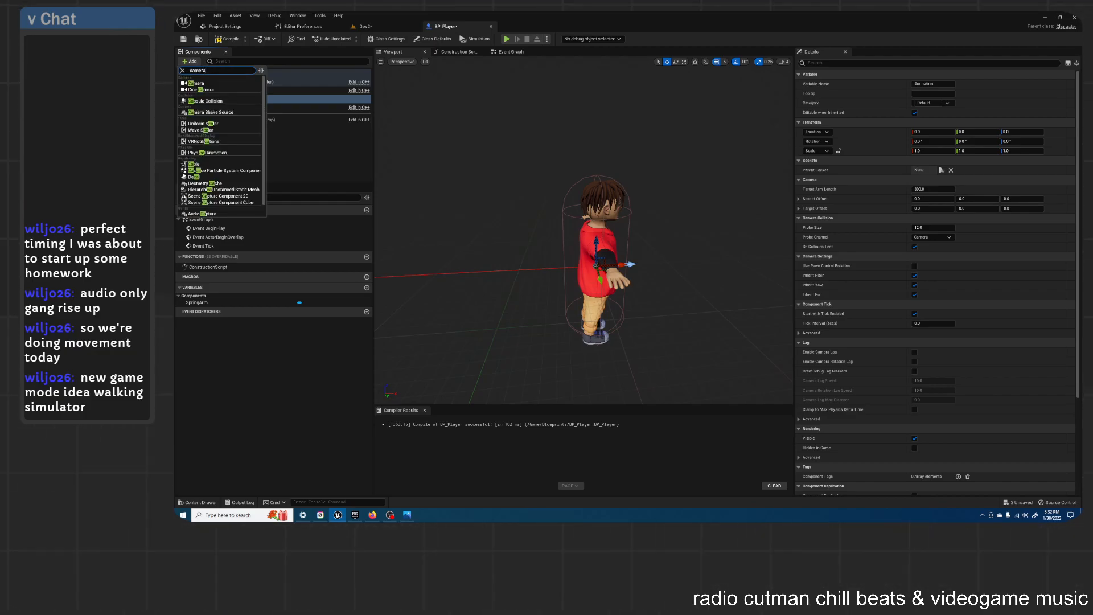
click(197, 84)
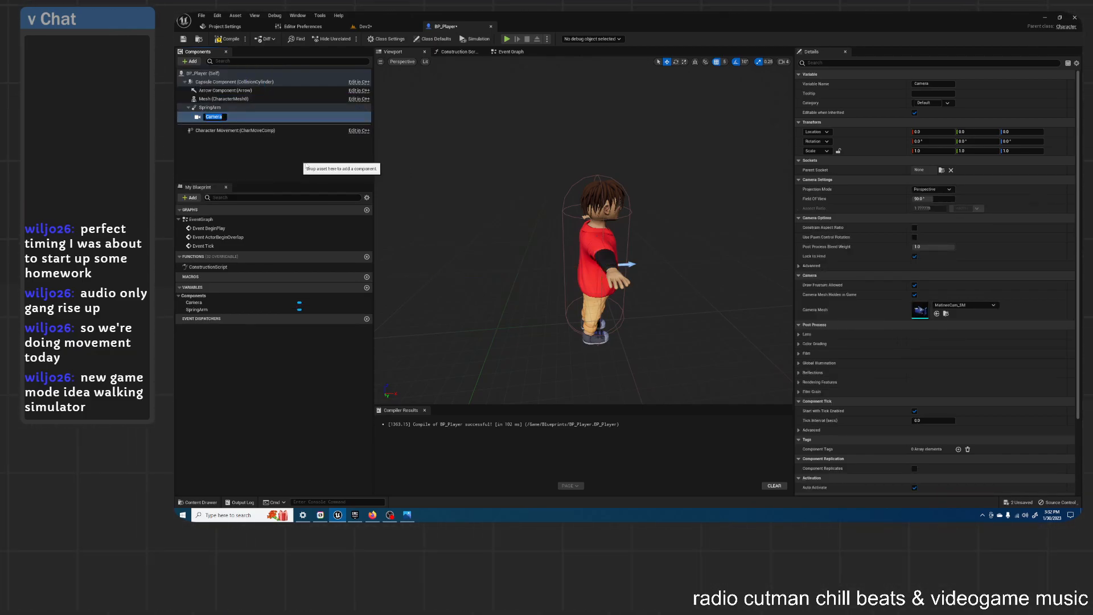
Step: Check the camera's placement behind the character, then compile and save BP_Player
click(598, 133)
right_drag(598, 133, 507, 137)
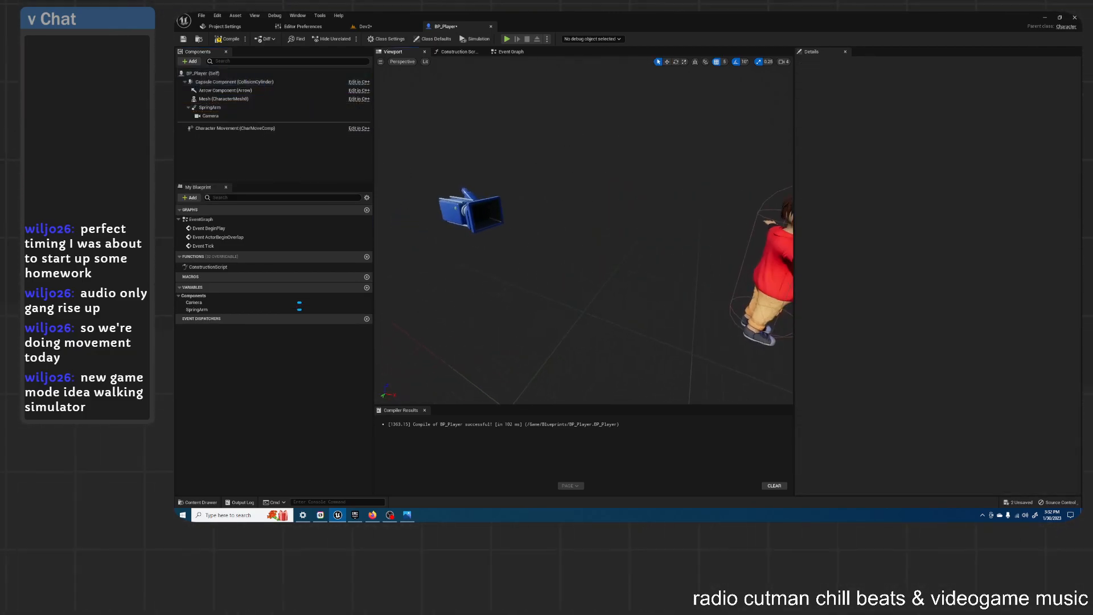
click(472, 216)
right_drag(612, 171, 646, 171)
click(228, 38)
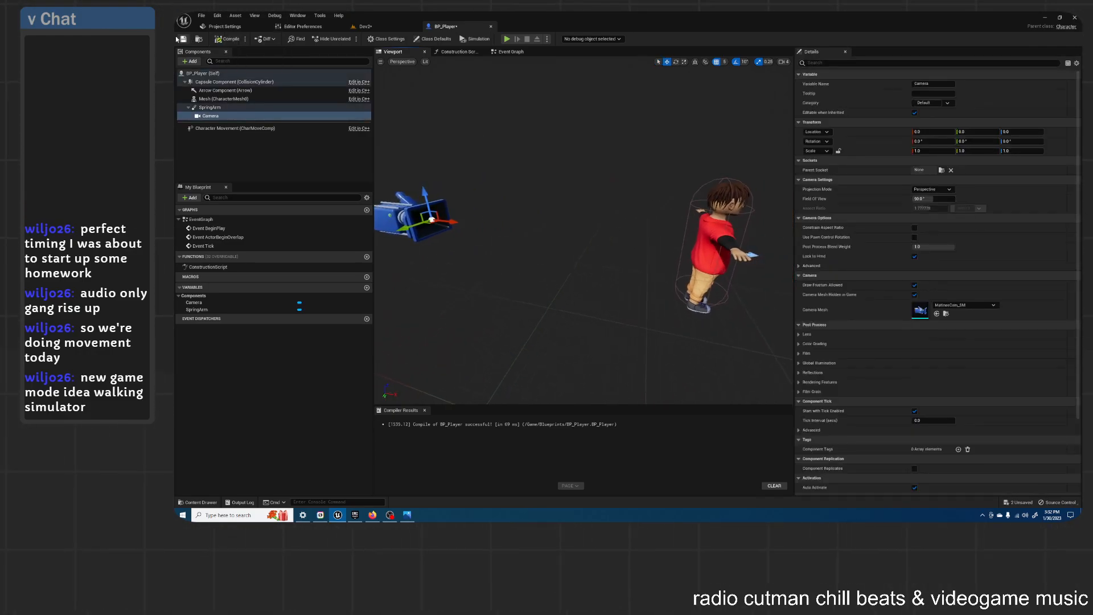
click(183, 39)
Step: Return to the Dev2 level, play-test it in the viewport, and stop the session
click(363, 27)
right_drag(501, 125, 570, 139)
key(s)
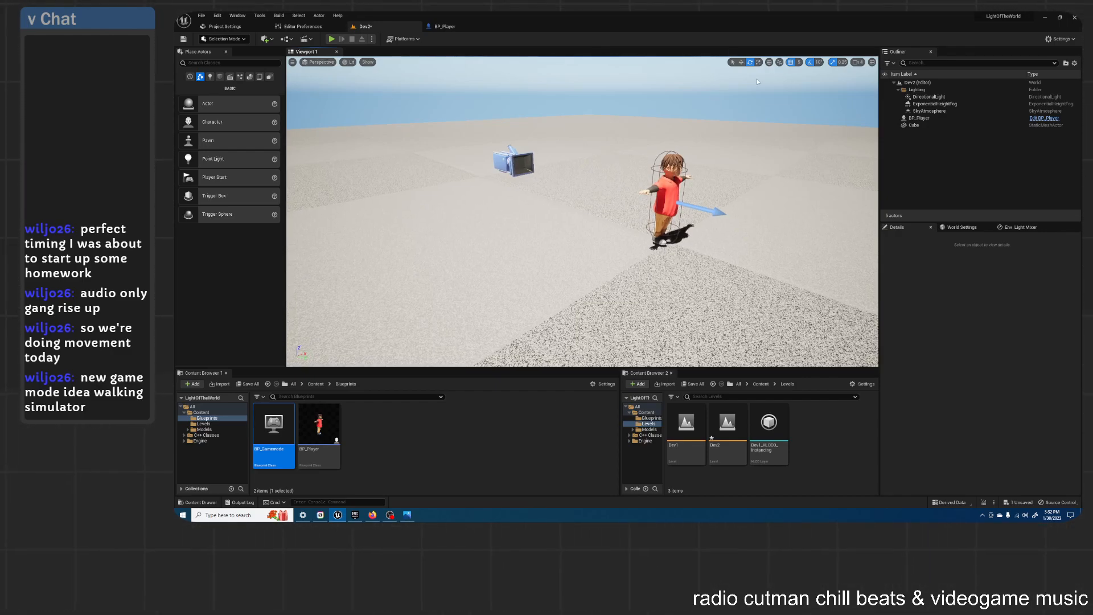
click(331, 38)
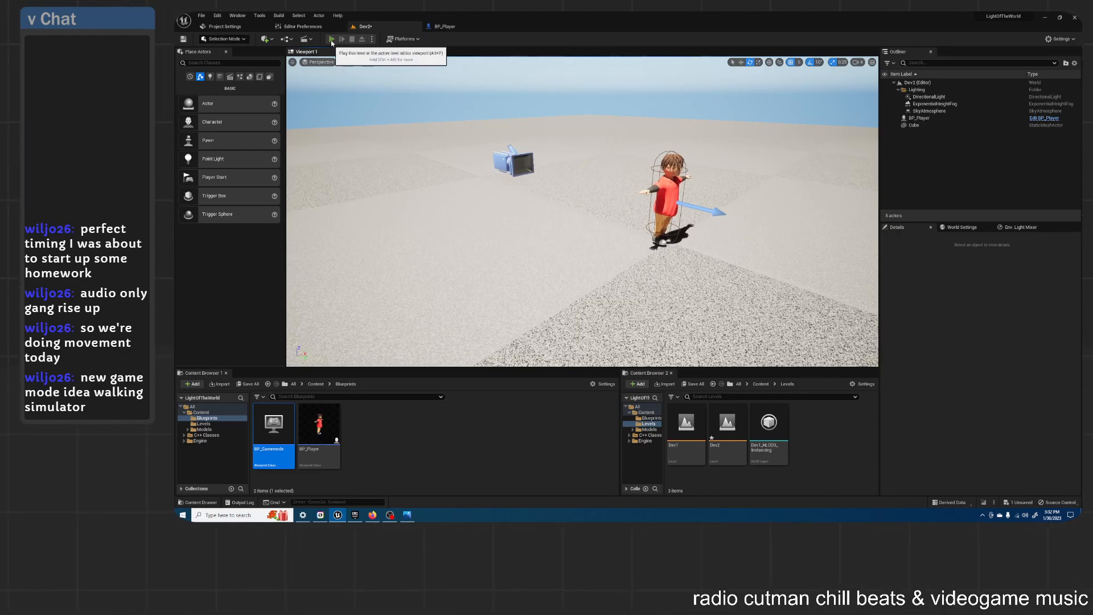
click(694, 148)
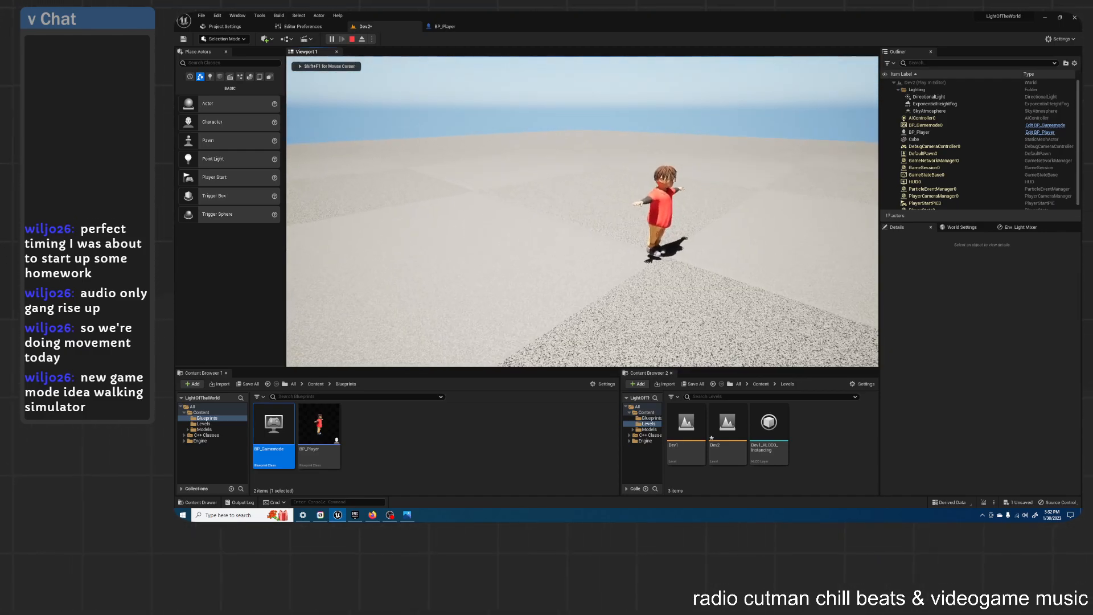
key(Escape)
Step: Select the BP_Player instance in the Dev2 level to preview its camera's view
right_drag(466, 189, 466, 178)
key(w)
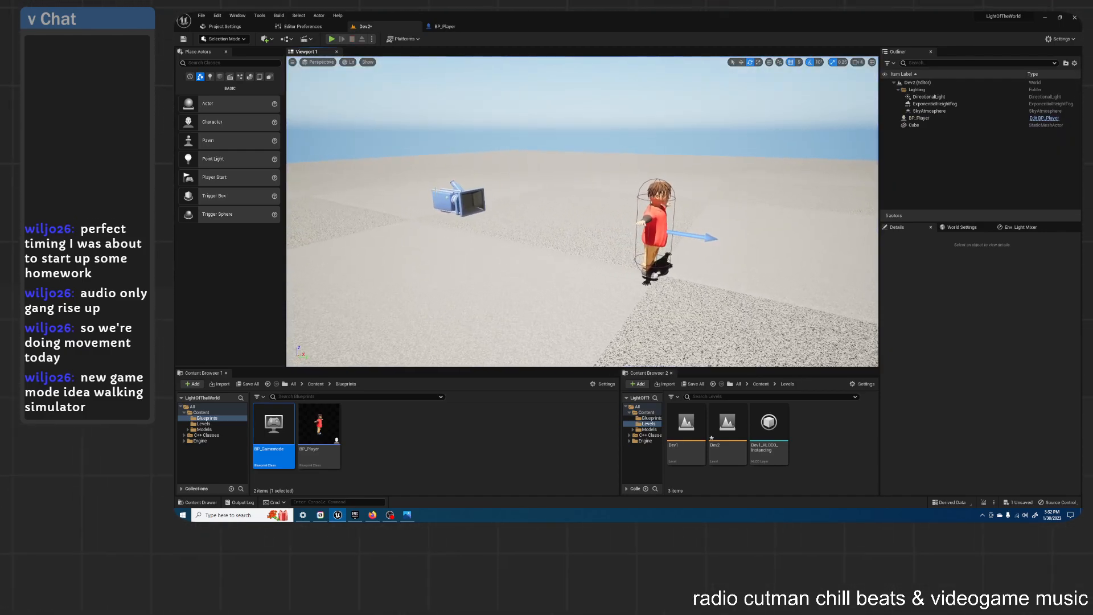
click(466, 189)
click(644, 205)
key(w)
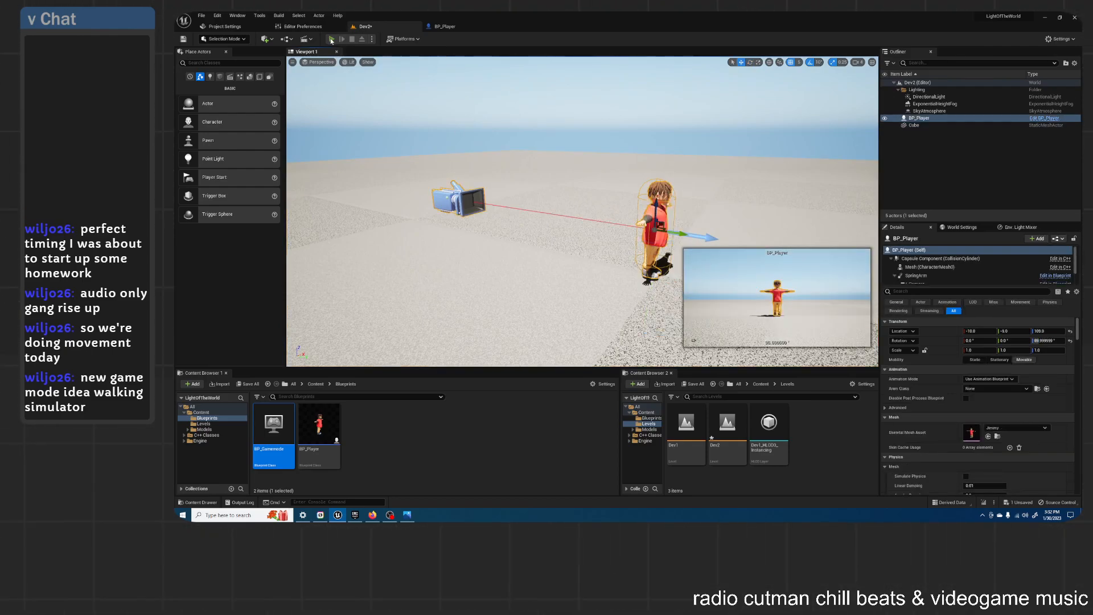
Step: Play-test the Dev2 level in the viewport again and stop the session
click(536, 136)
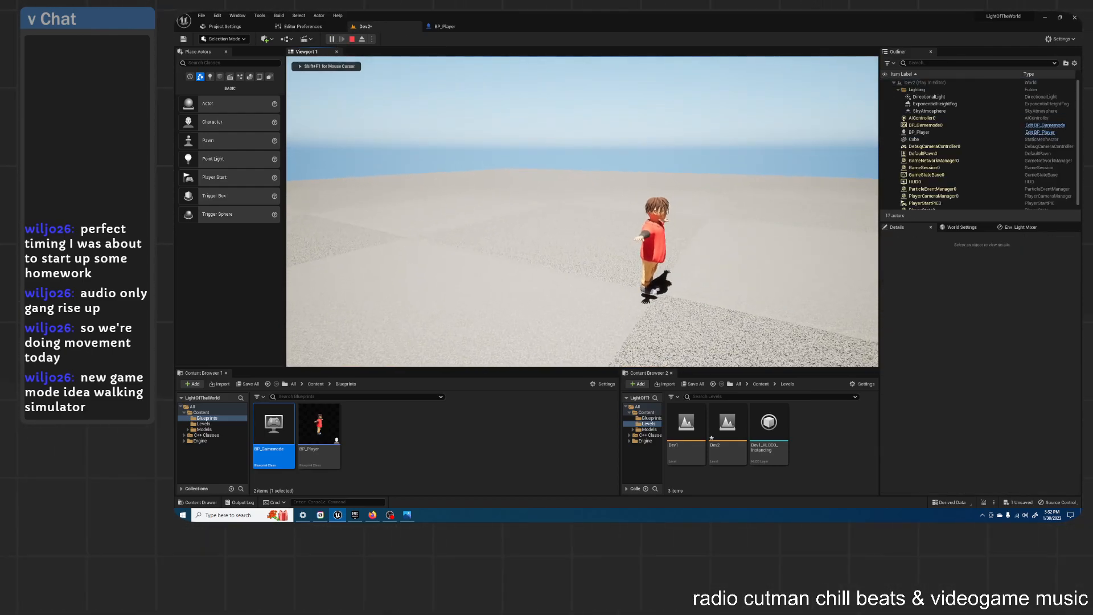
key(Escape)
click(580, 157)
Step: Examine the BP_Player instance and its camera in the Dev2 level from a wider, higher viewpoint
right_drag(580, 157, 571, 161)
key(s)
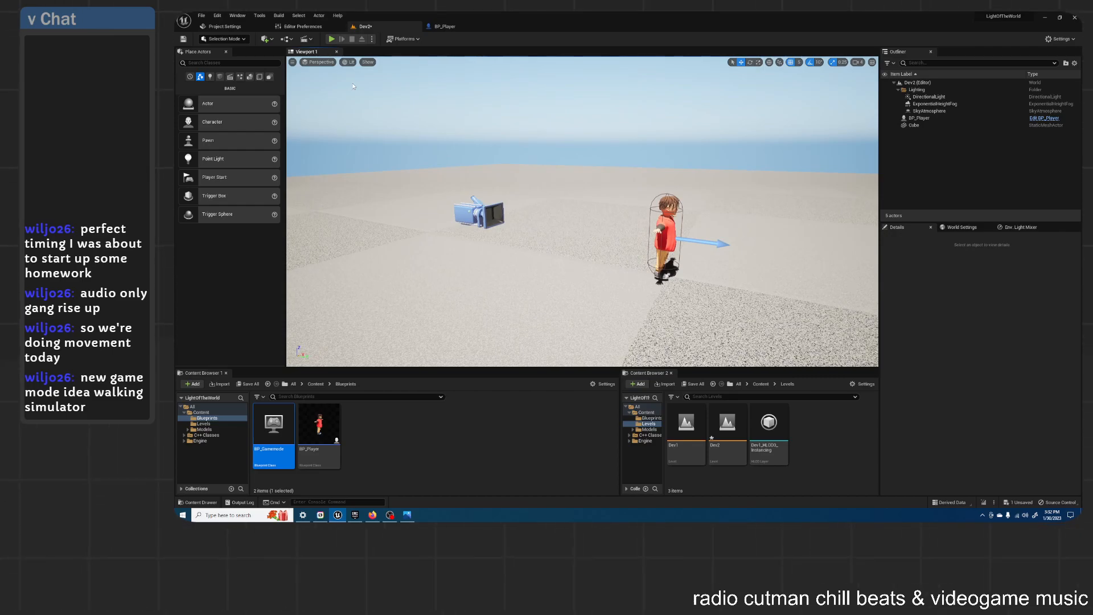
key(d)
right_drag(628, 128, 580, 151)
key(d)
key(a)
key(s)
key(s)
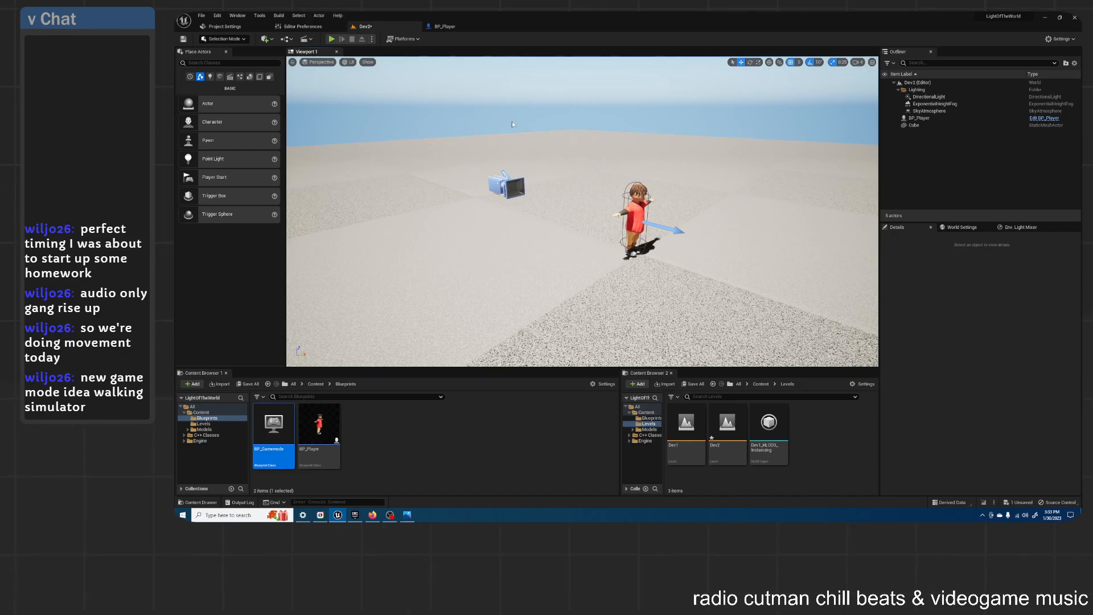
Step: Check the default game mode in the project's Maps & Modes settings, glance at BP_Player, and return to the Dev2 level
click(239, 27)
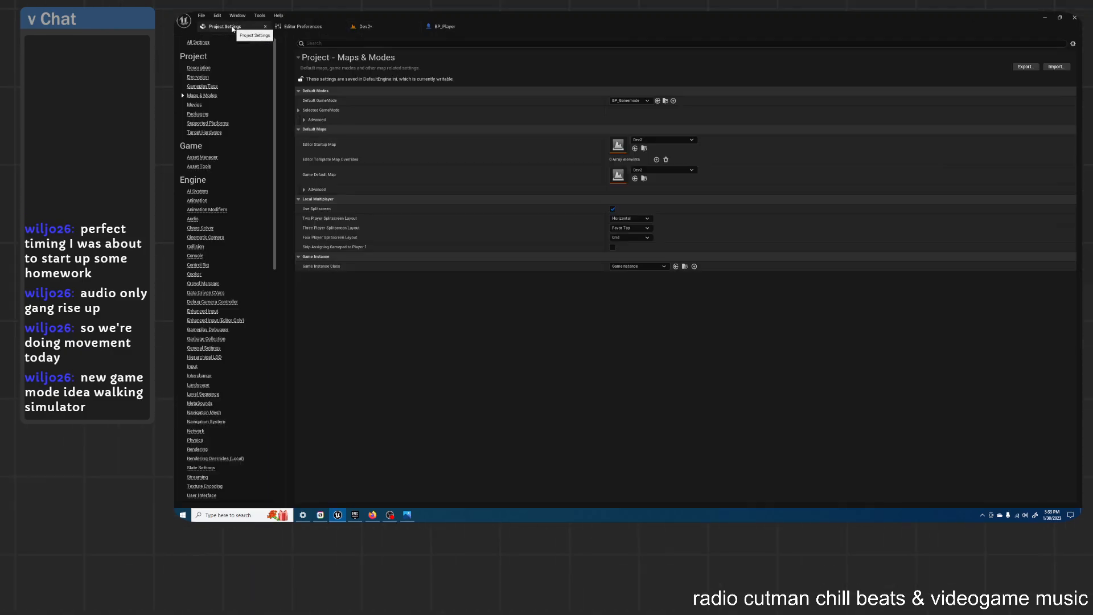
click(447, 26)
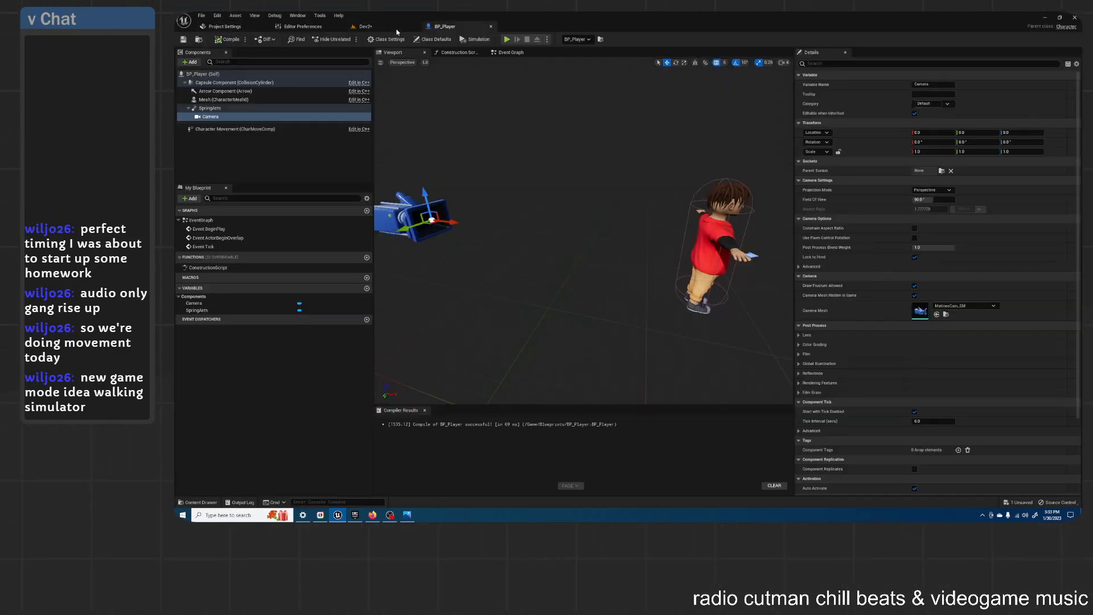
click(393, 28)
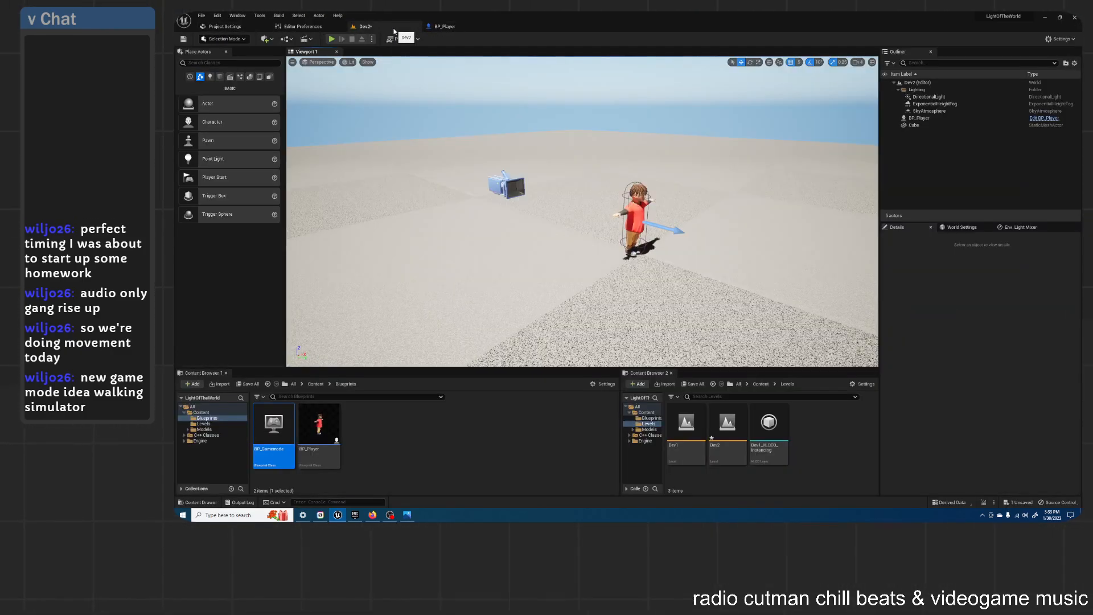
Step: Open BP_Gamemode and review the available choices for its Game State Class and Player Controller Class
double_click(271, 435)
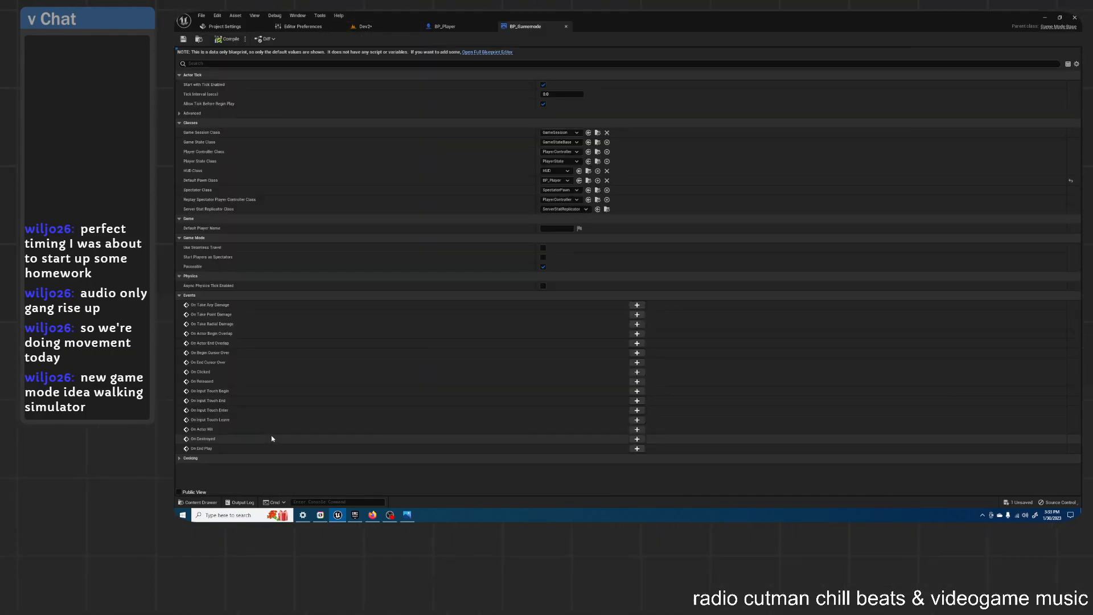
click(572, 143)
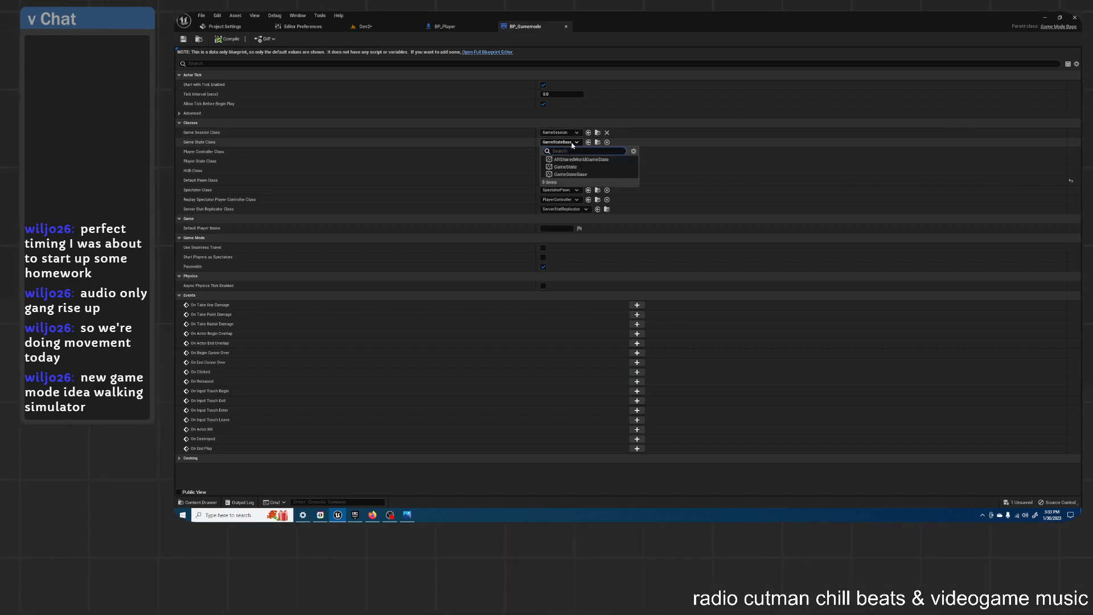
click(571, 143)
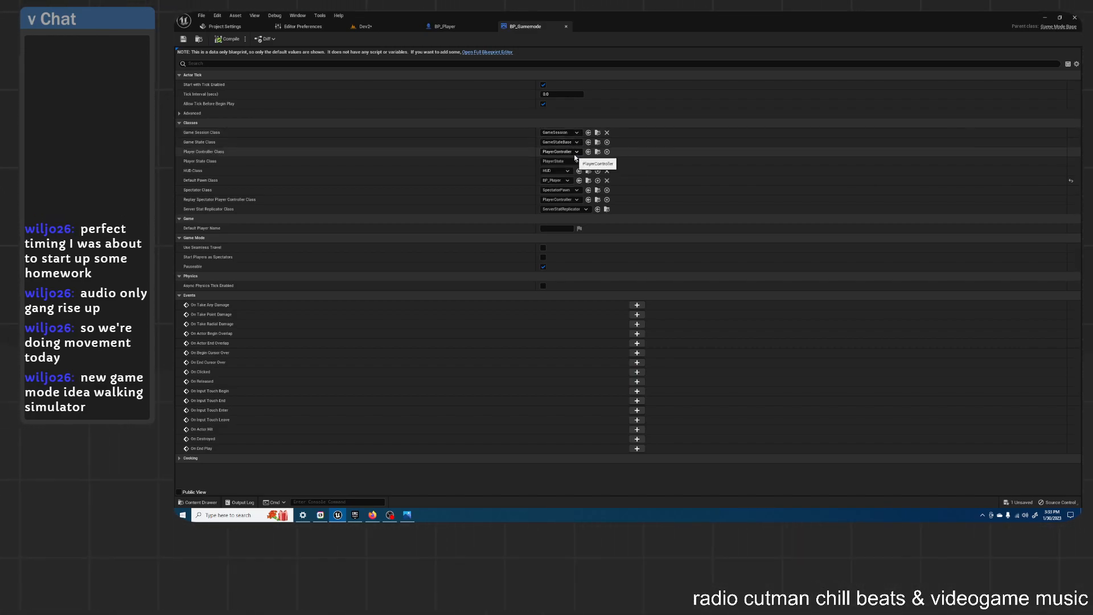
click(577, 152)
click(577, 151)
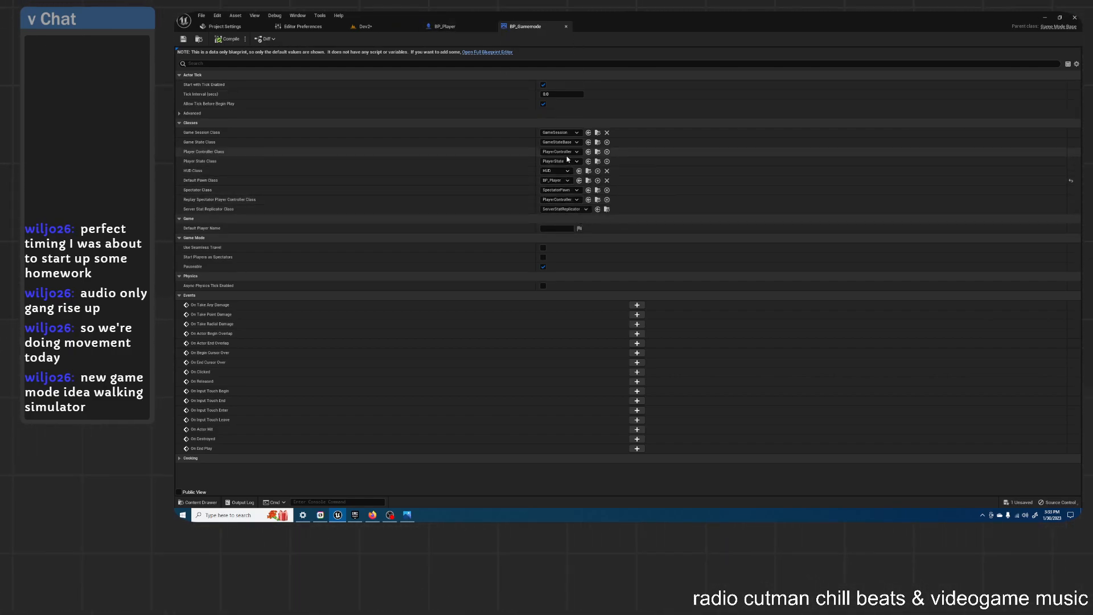
click(445, 27)
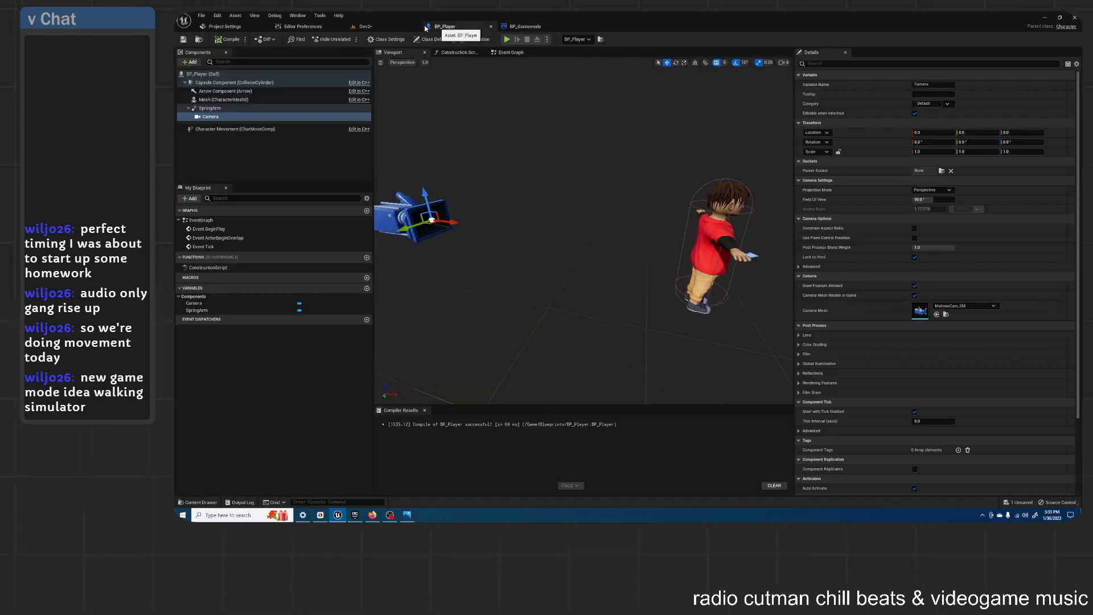
click(525, 26)
click(365, 26)
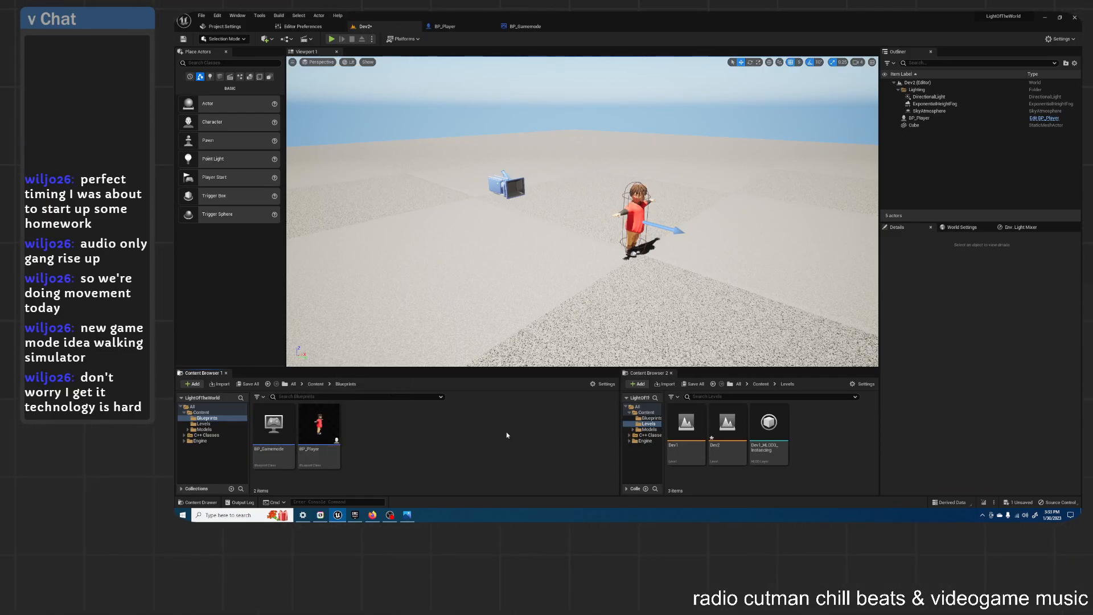
right_drag(559, 229, 571, 226)
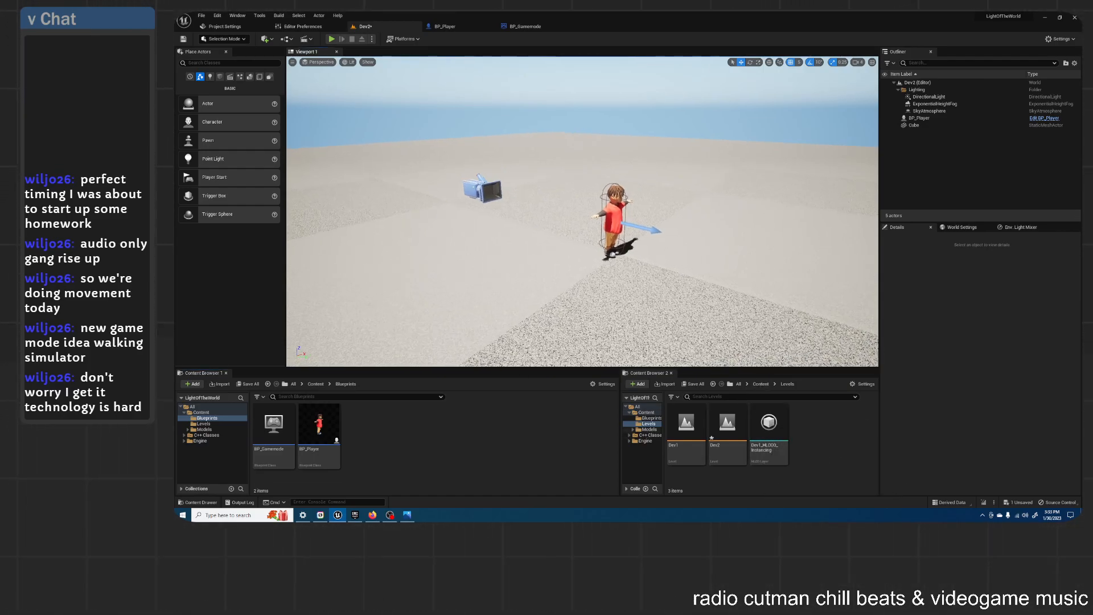
Step: Show the Content folder in Content Browser 2 and try to locate BP_Gamemode's Player Controller class among the project assets
click(760, 384)
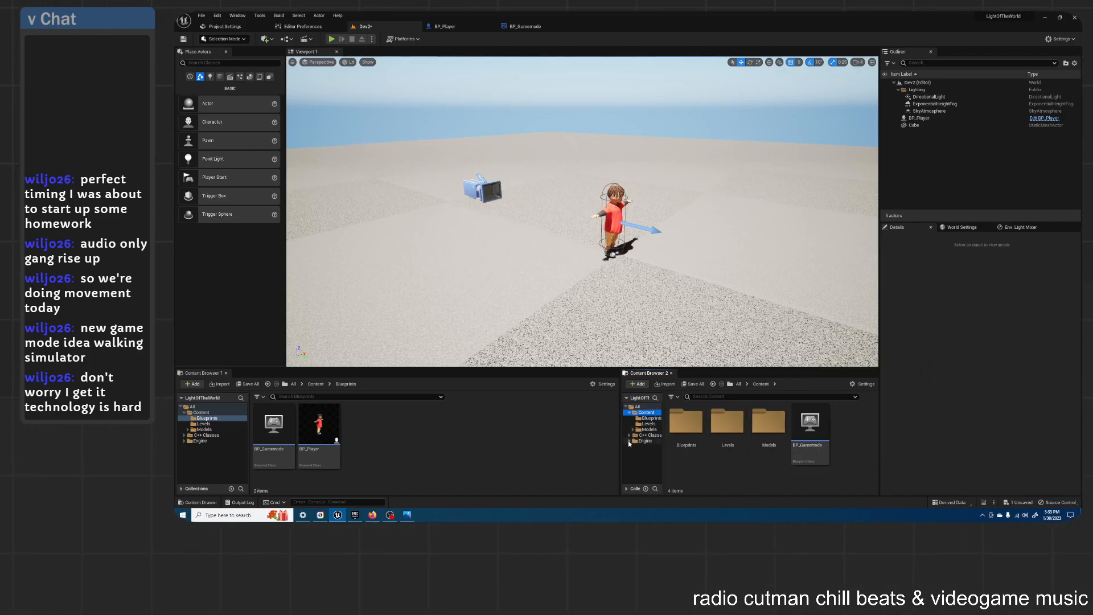
click(519, 25)
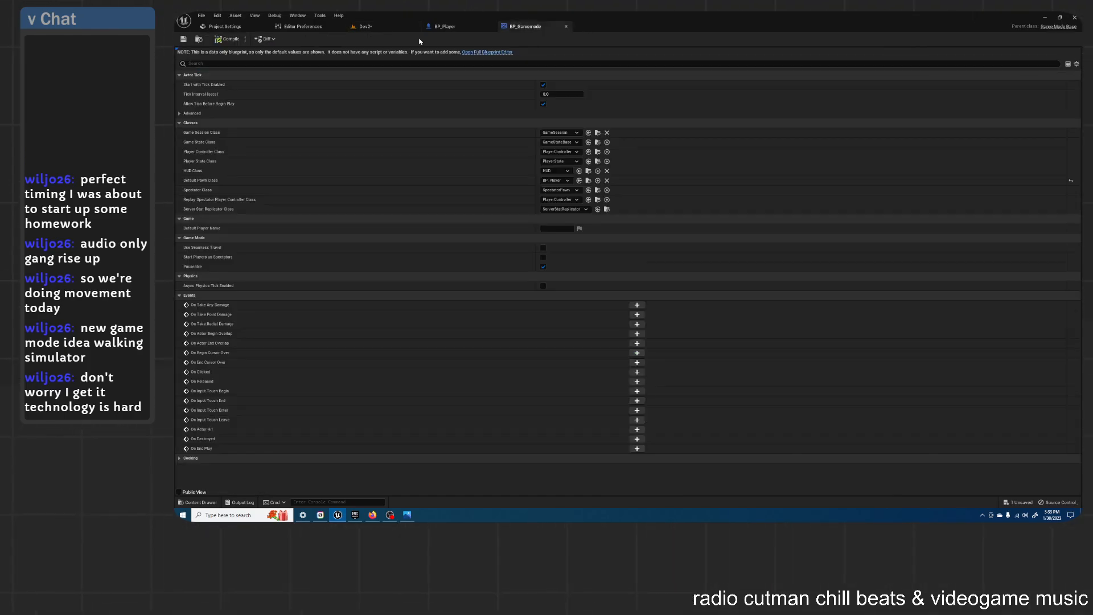
click(597, 152)
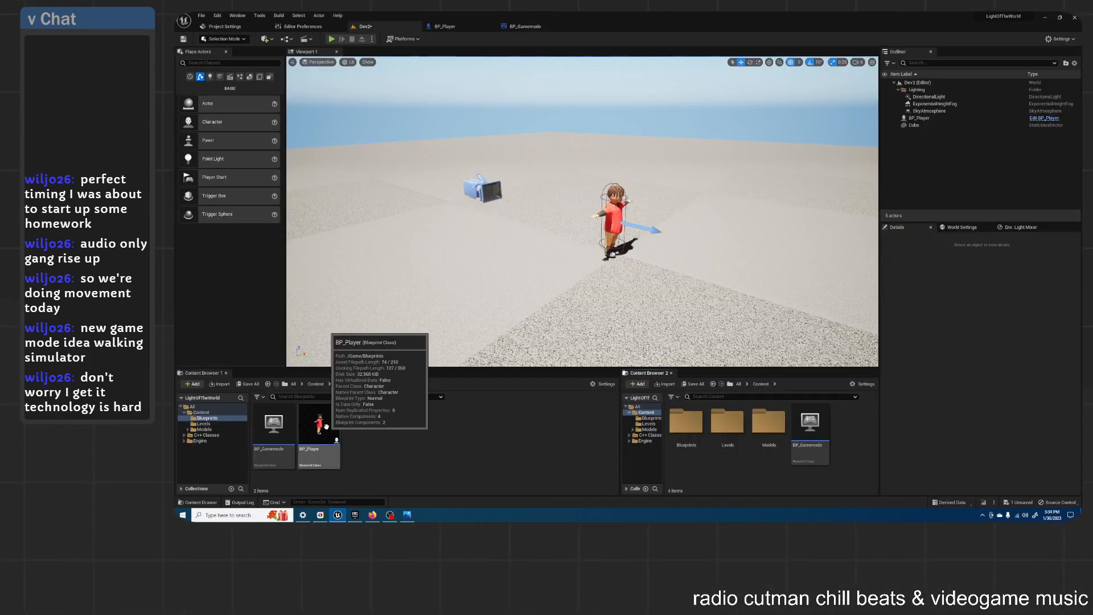
Step: Choose PlayerController as the Player Controller Class in BP_Gamemode and recheck the class choices
click(516, 27)
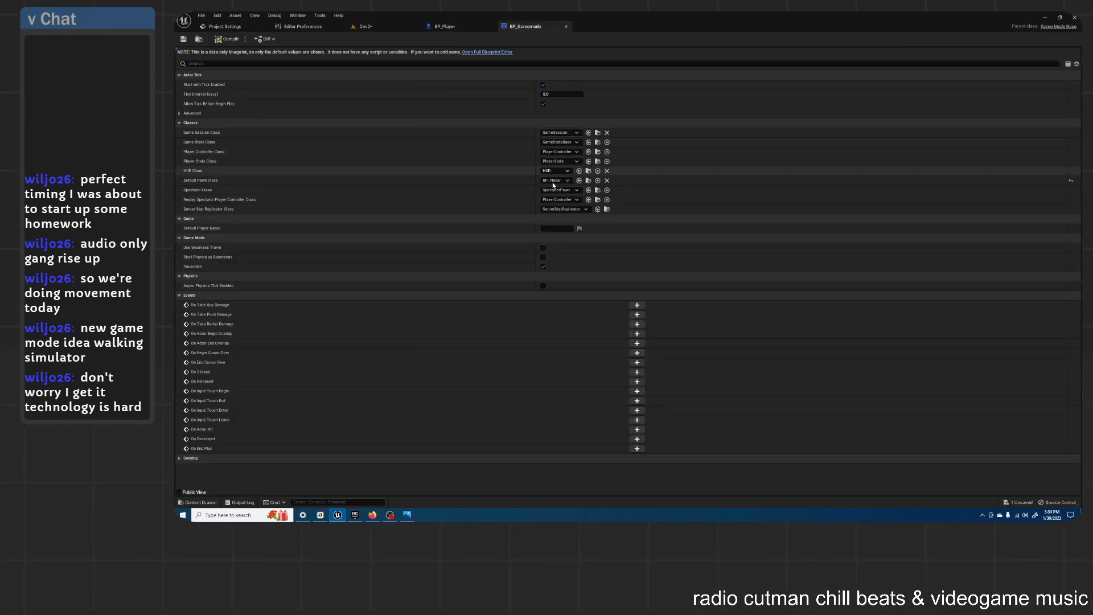
click(575, 152)
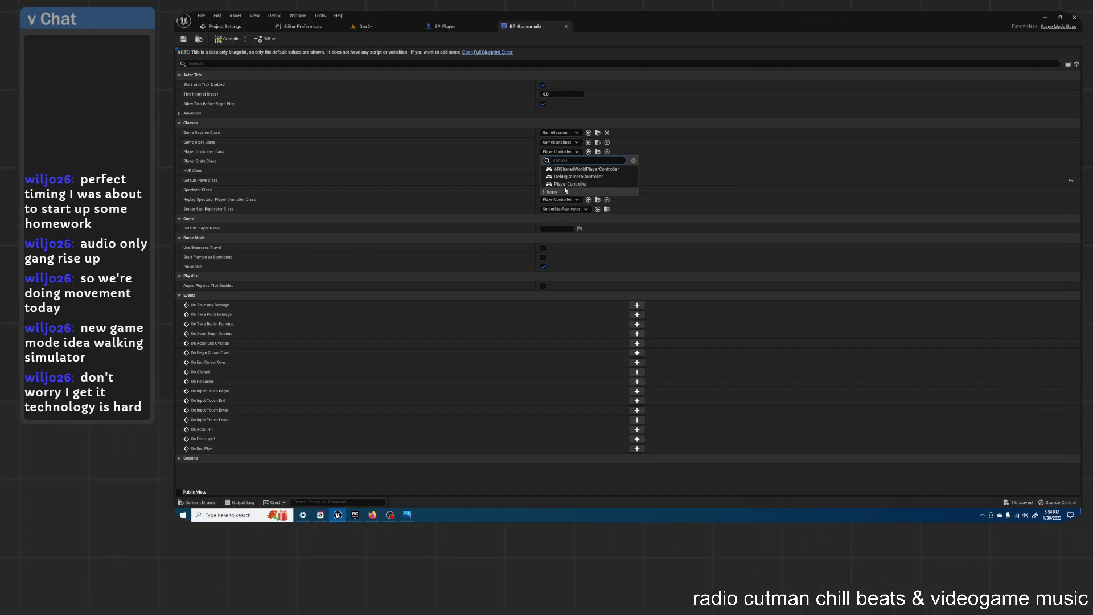
click(569, 184)
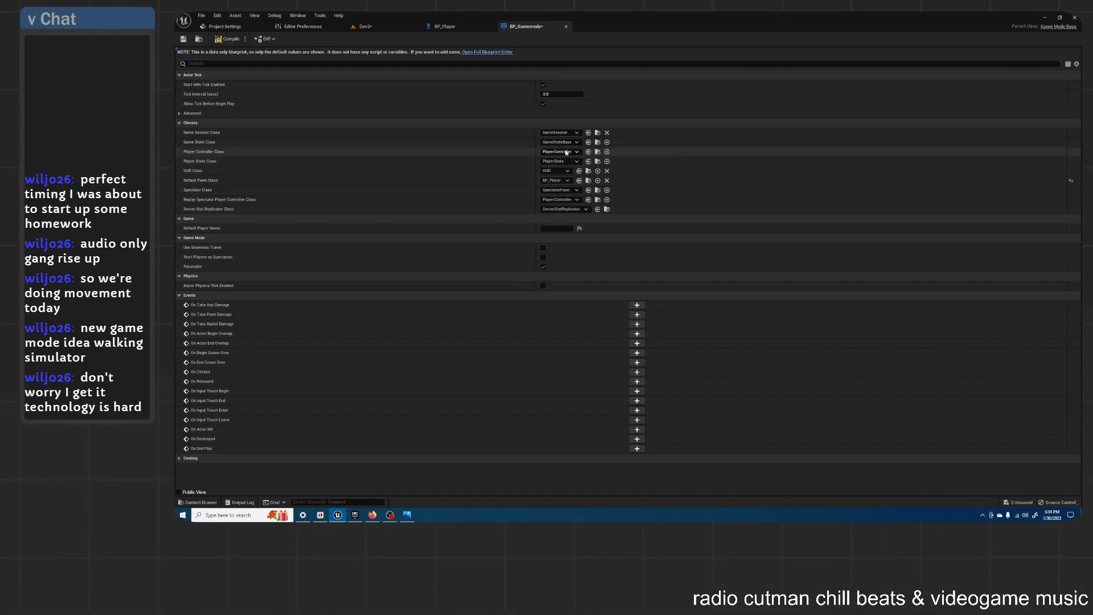
click(569, 152)
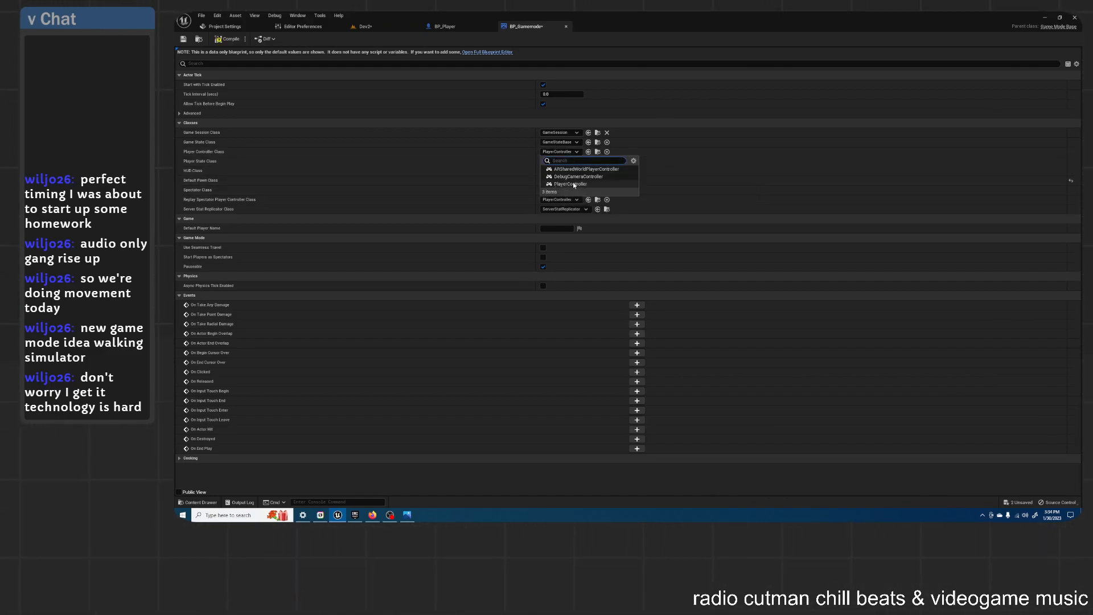
click(481, 27)
Step: Look through the Engine content folders in Content Browser 1, and collapse the Engine tree again
click(302, 26)
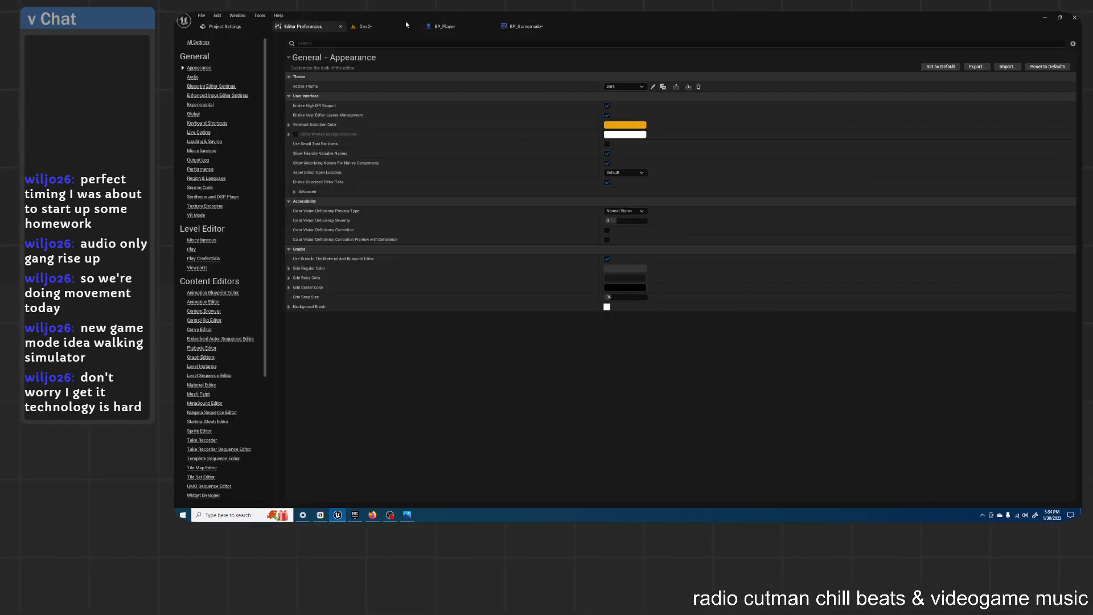
click(365, 26)
click(184, 441)
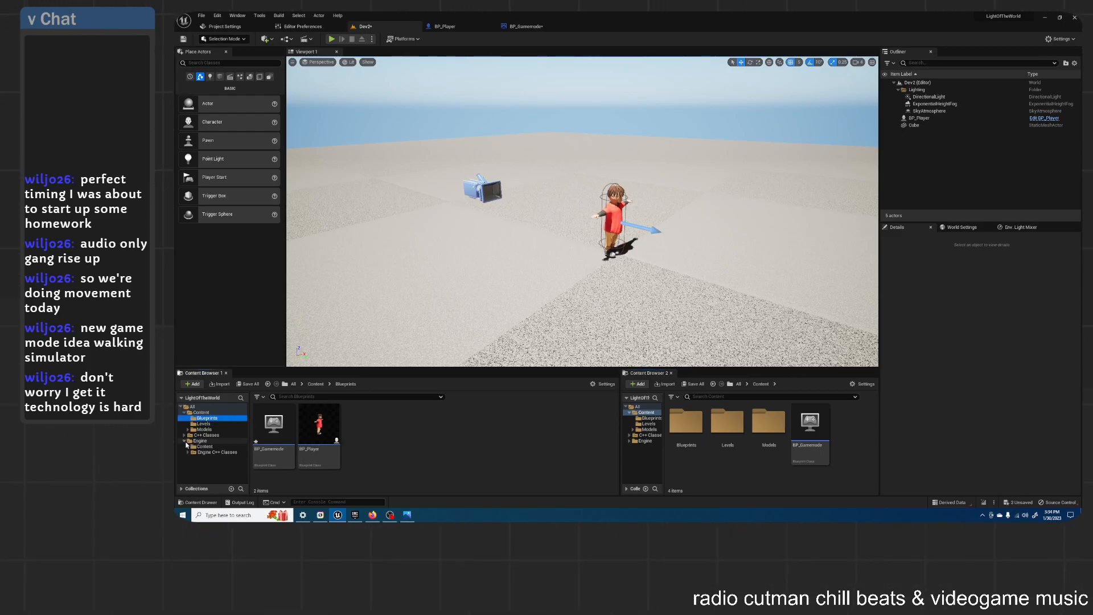
click(188, 447)
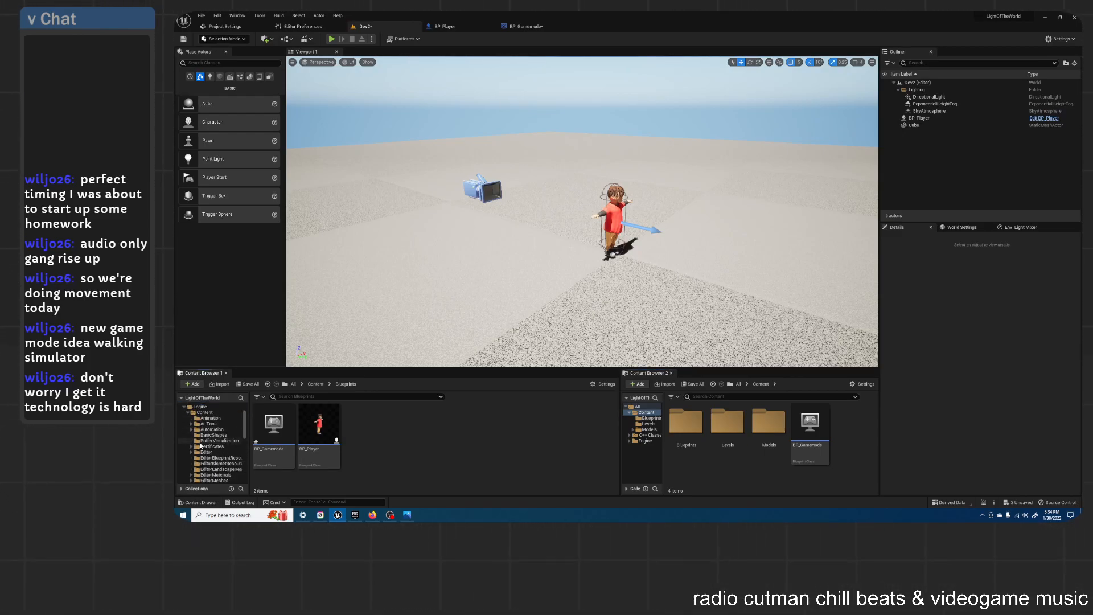
scroll(194, 449, down, 8)
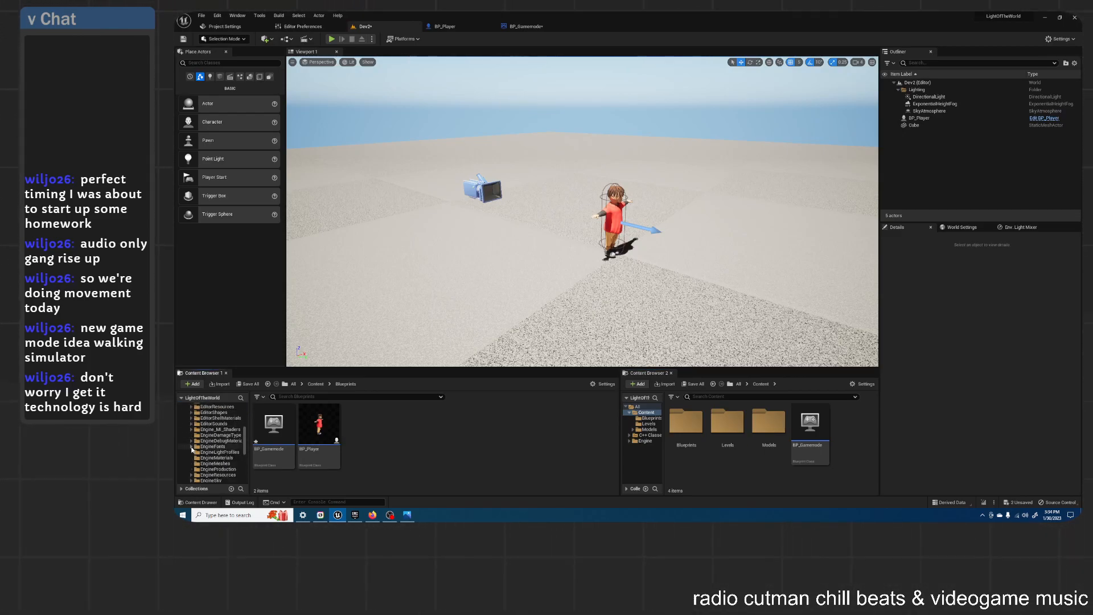
scroll(192, 449, down, 5)
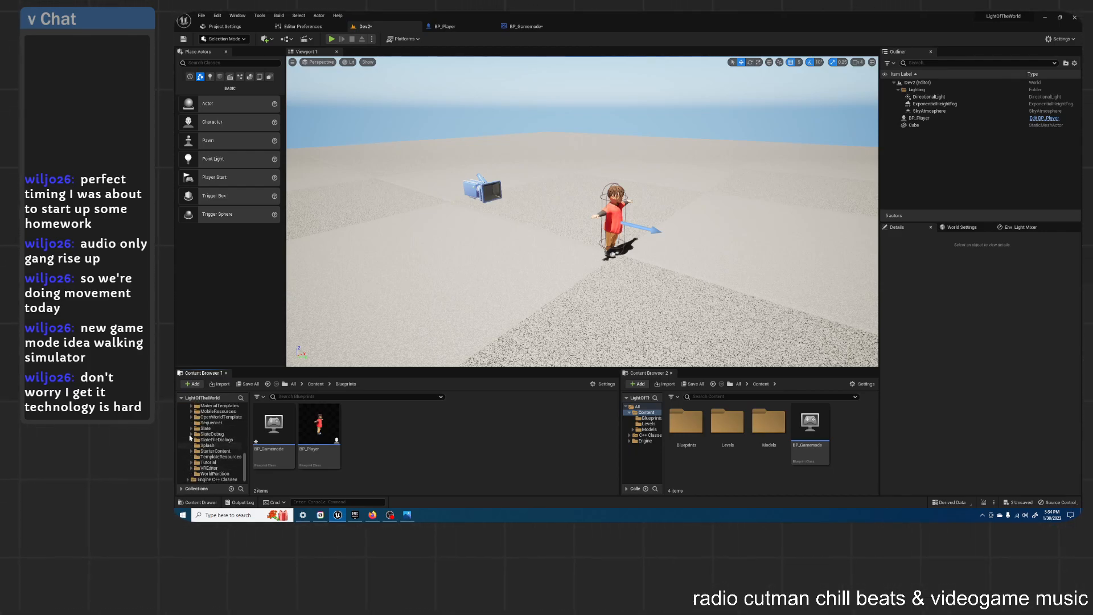
scroll(193, 452, up, 8)
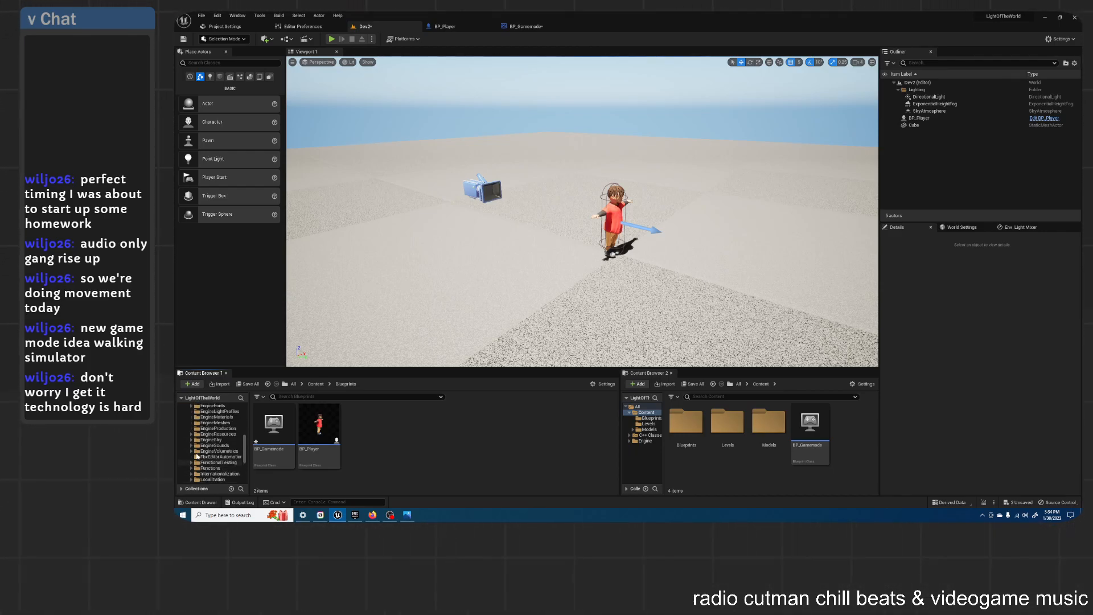
scroll(194, 446, up, 5)
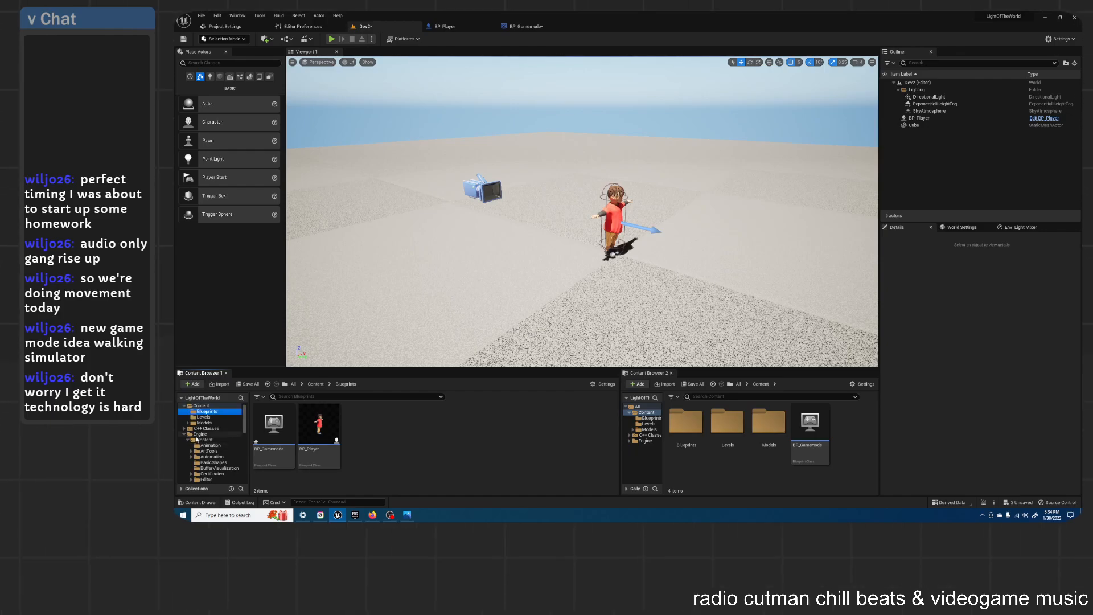
click(184, 435)
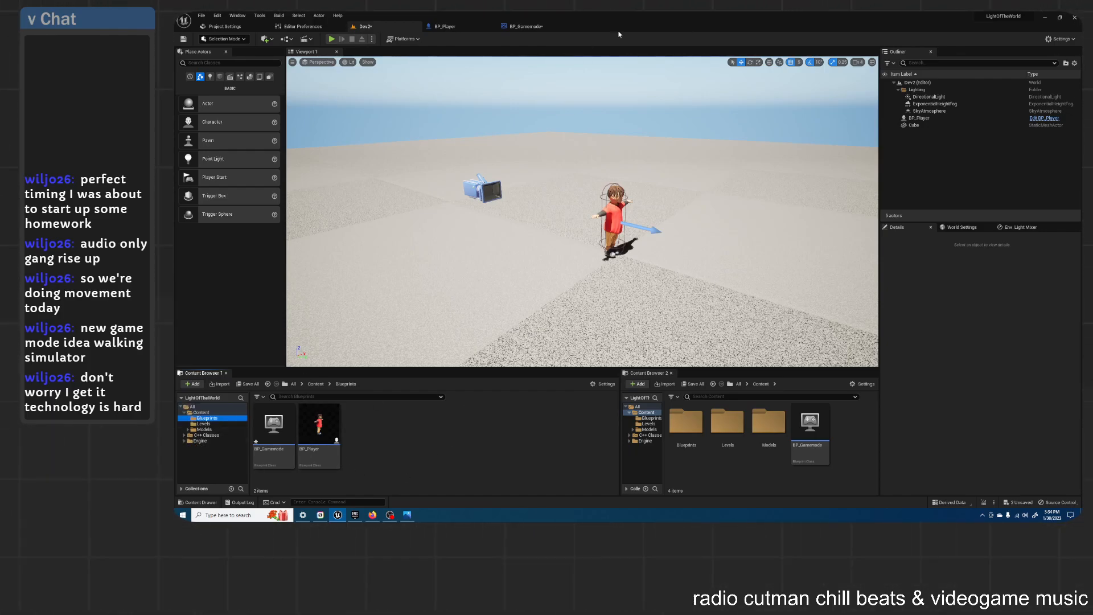
Step: Examine the character and its spring arm camera from several angles in the BP_Player blueprint viewport
click(449, 26)
click(533, 27)
click(464, 28)
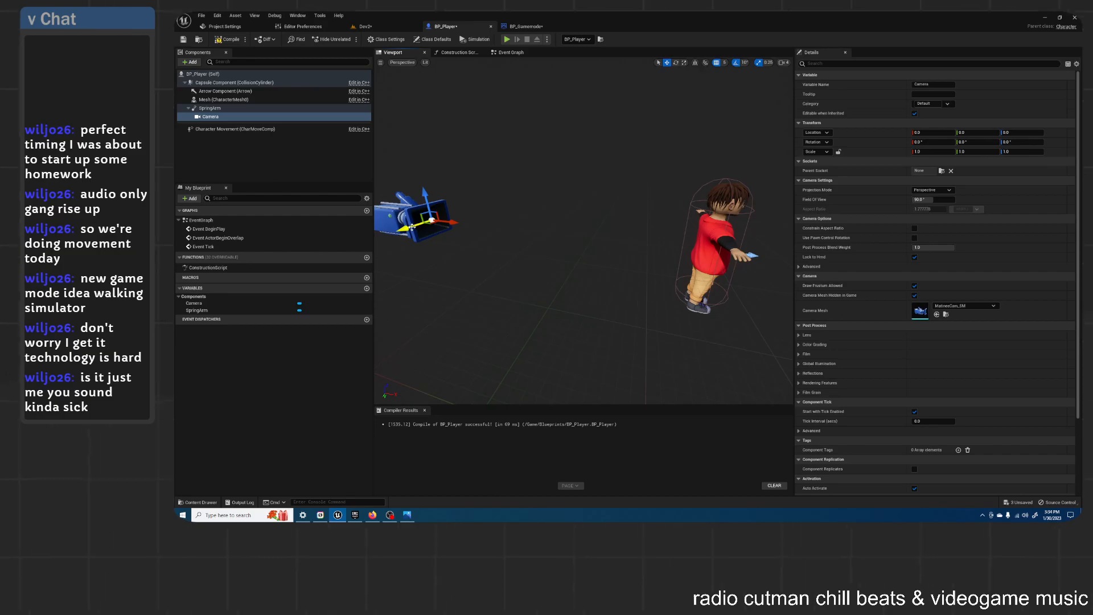
click(722, 239)
right_drag(544, 195, 603, 208)
mouse_move(551, 280)
right_down()
mouse_move(640, 290)
mouse_move(569, 290)
right_up()
click(610, 288)
mouse_move(630, 217)
right_down()
mouse_move(592, 221)
mouse_move(656, 227)
mouse_move(617, 212)
right_up()
key(q)
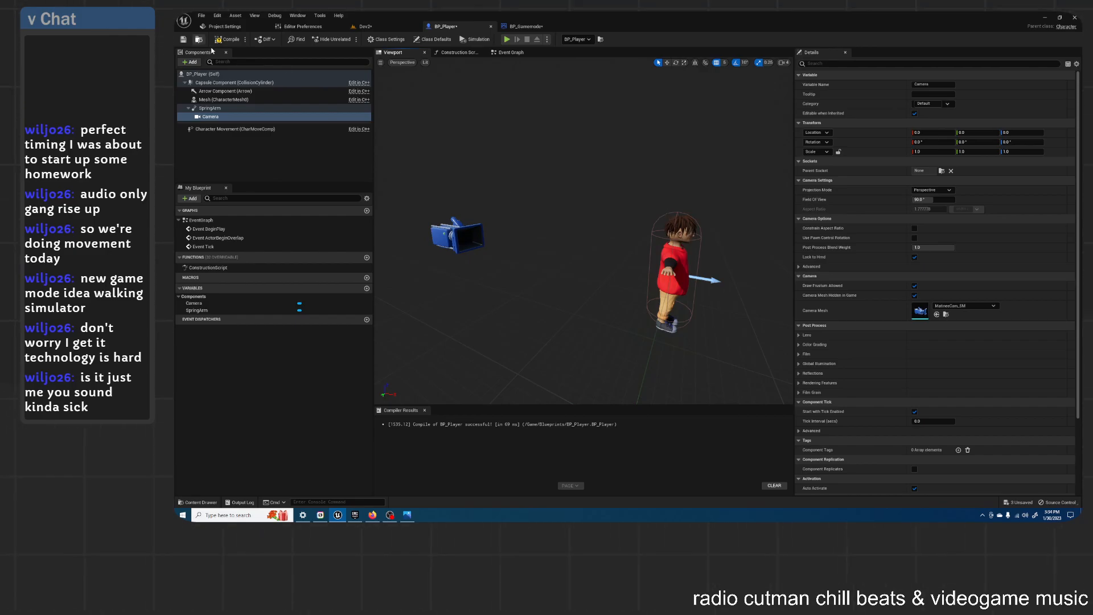
right_drag(617, 212, 582, 211)
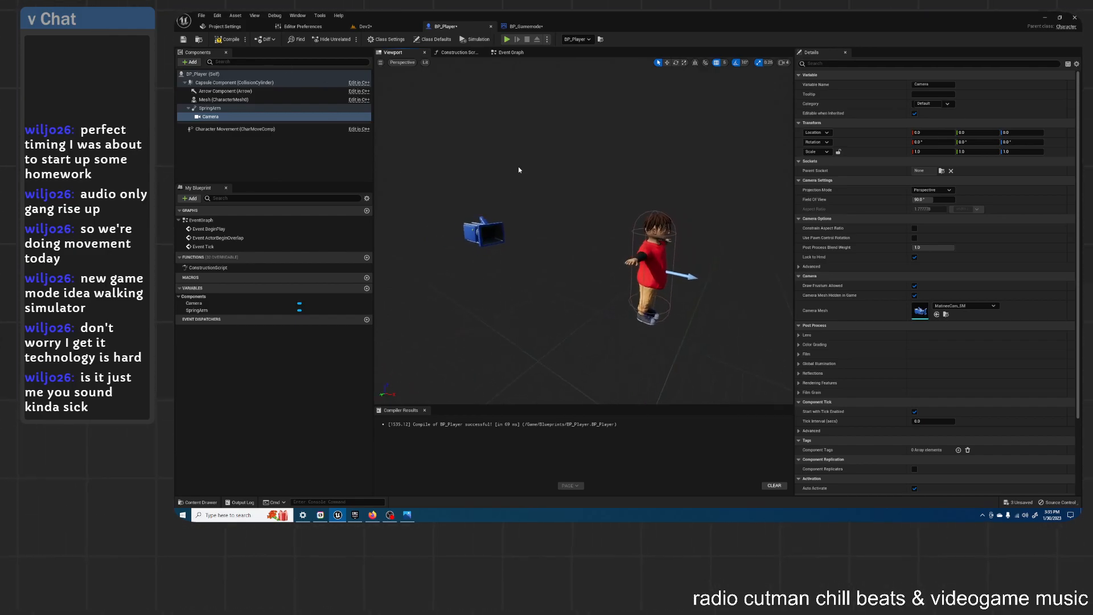
Step: Replace the BP_Player instance in the Dev2 level with a Player Start placed where the character stood
click(365, 27)
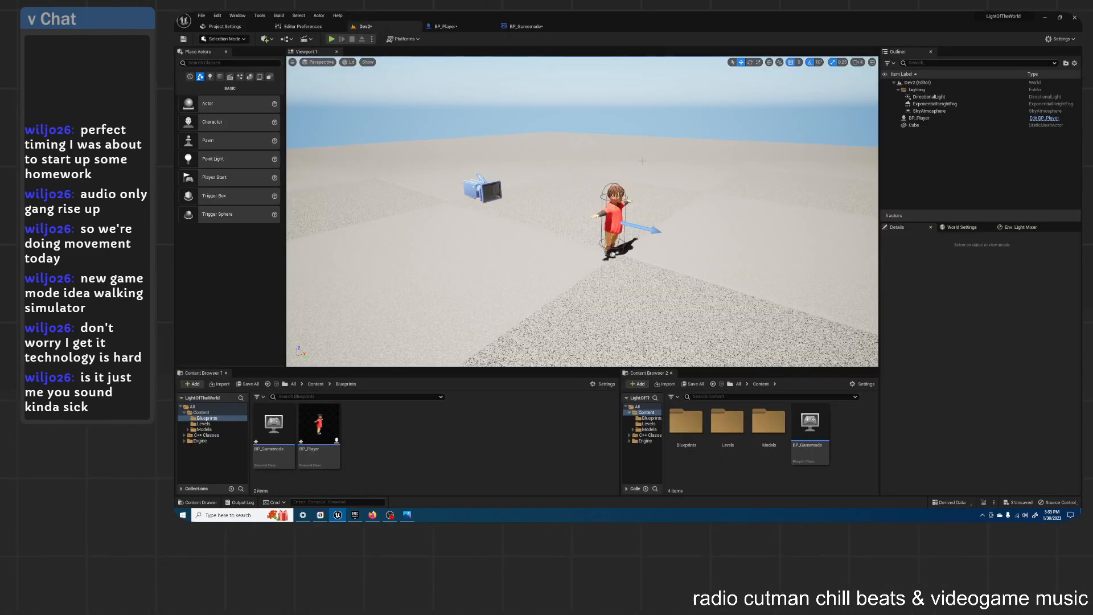
click(614, 216)
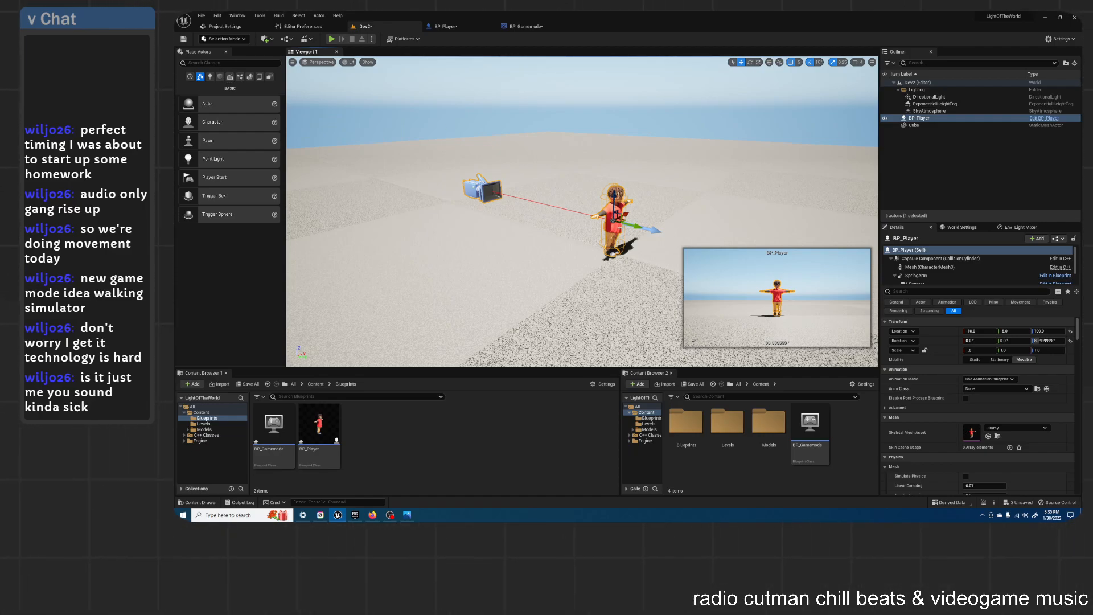
key(Delete)
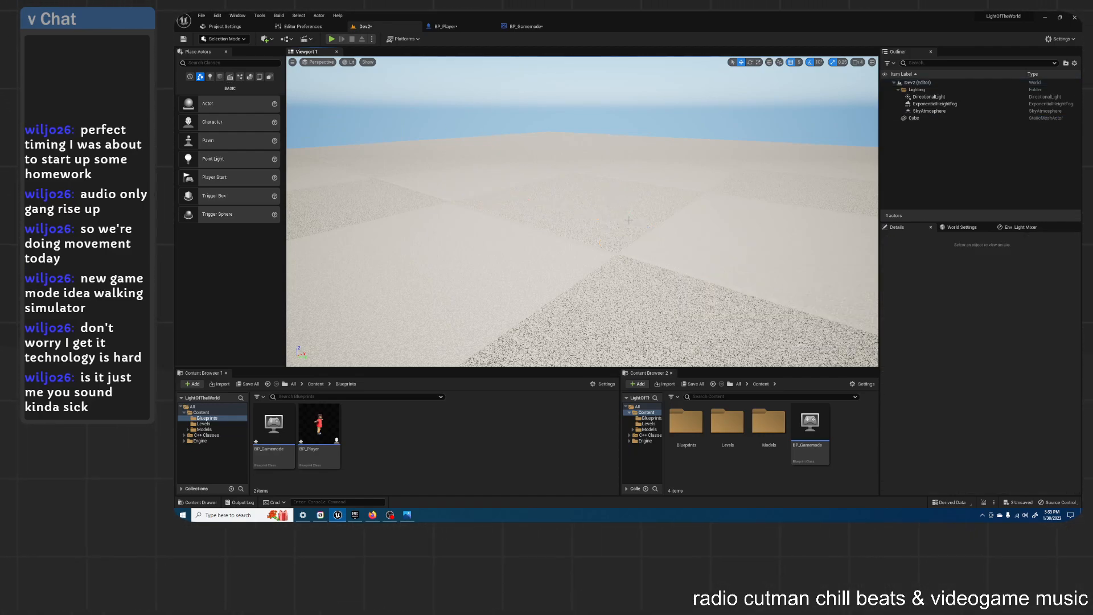
drag(208, 177, 617, 253)
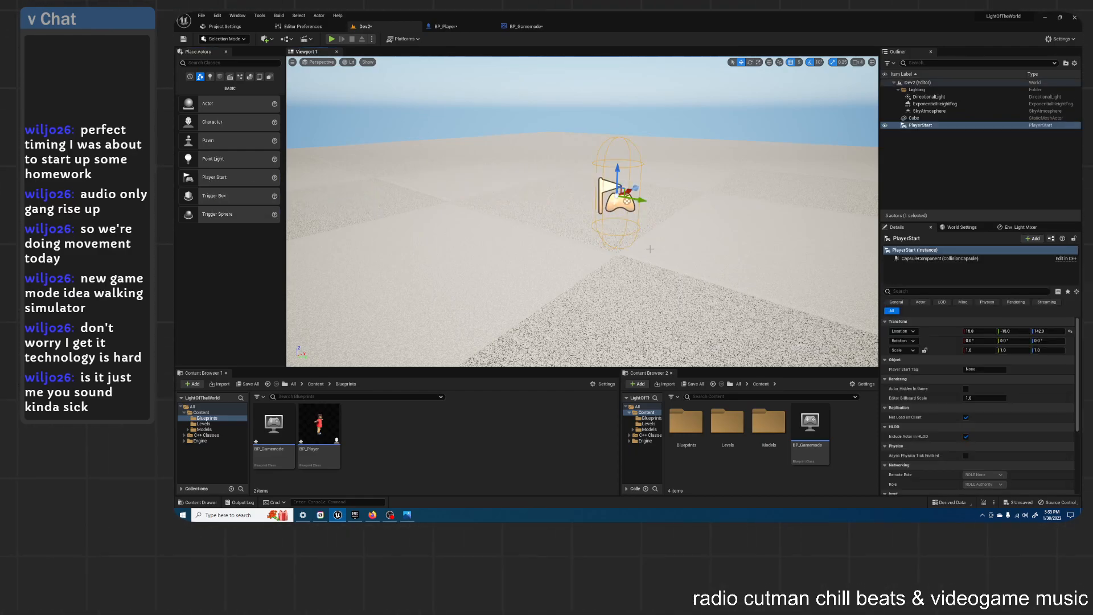
Step: Play-test the Dev2 level, stop the session, and look over the Player Start's details
click(331, 38)
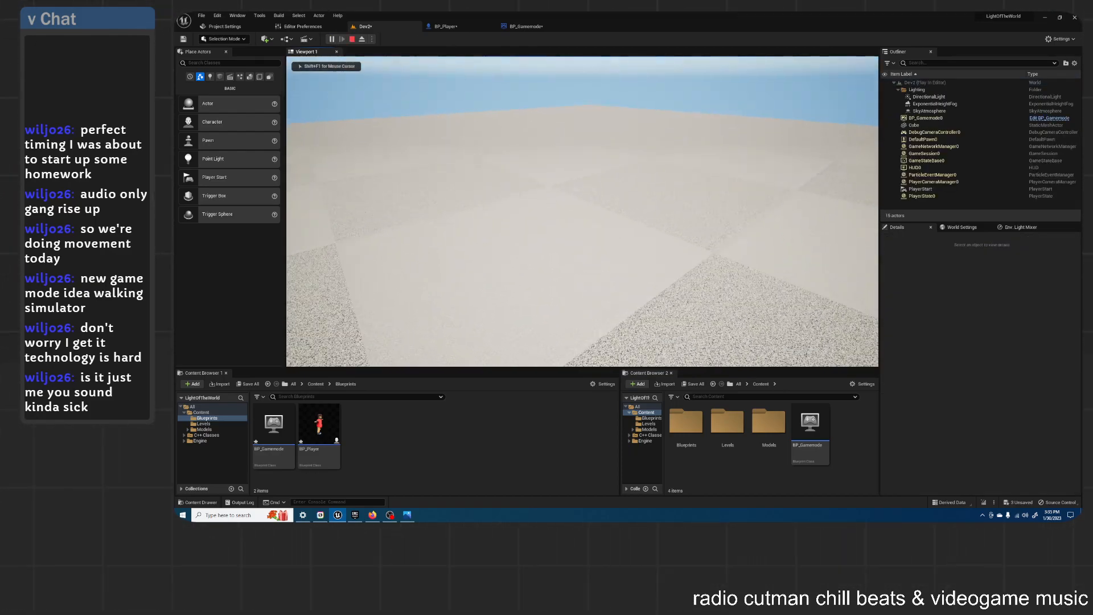
key(Escape)
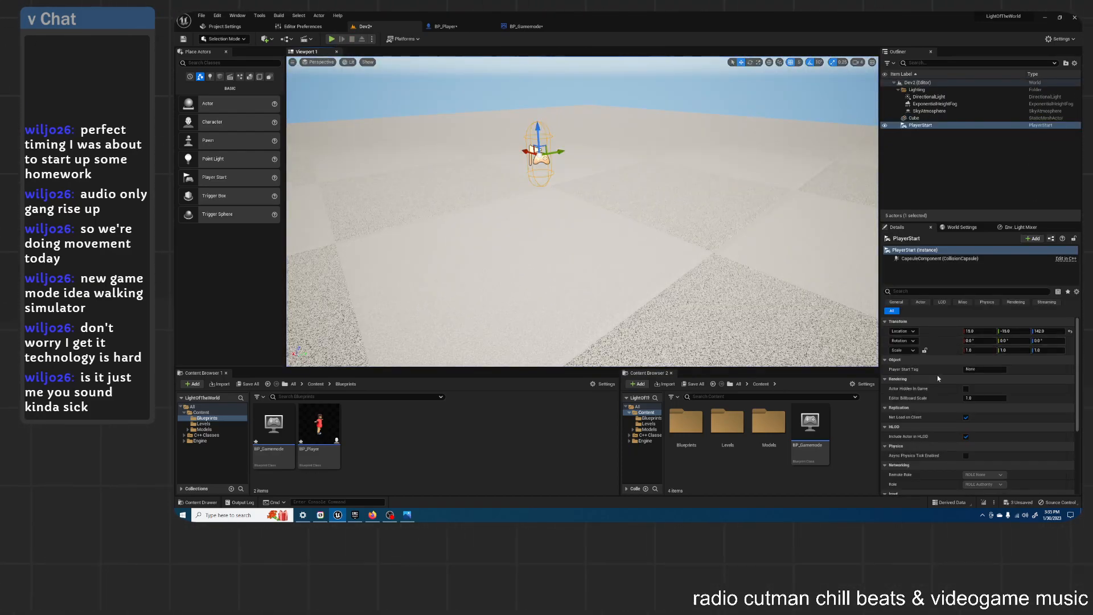
scroll(937, 378, down, 5)
scroll(937, 374, up, 5)
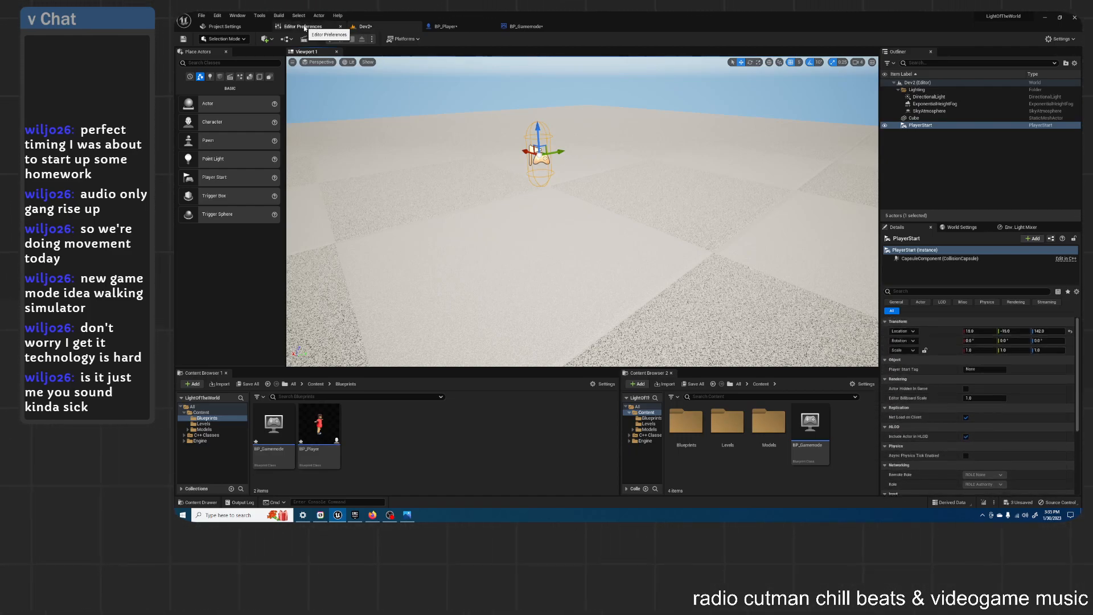
Step: Set the selected game mode's Default Pawn Class to BP_Player in the project's Maps & Modes settings and return to the Dev2 level
click(217, 27)
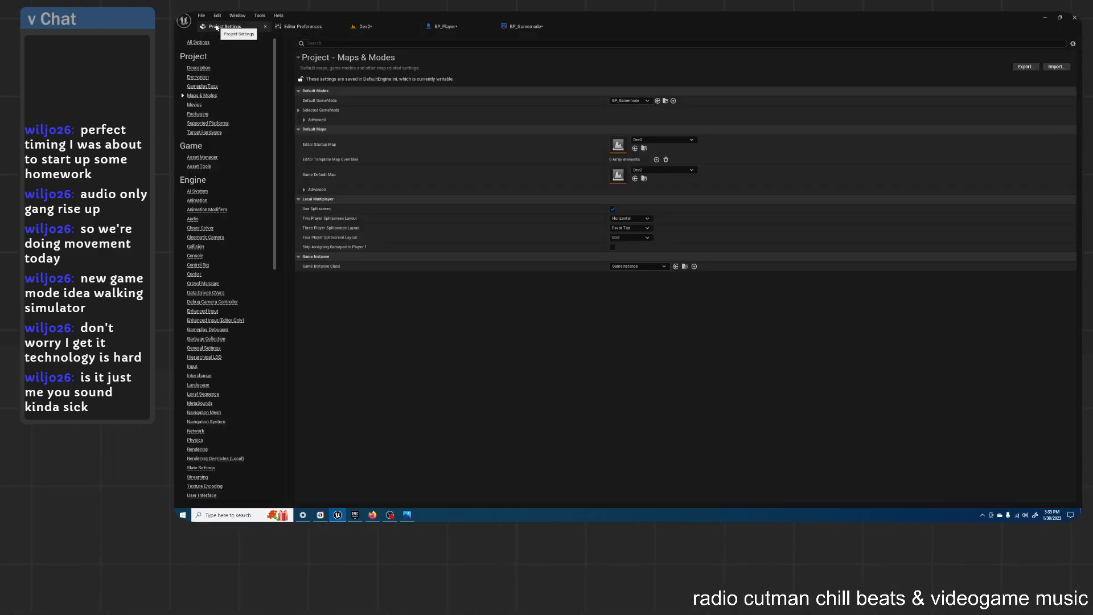
click(298, 111)
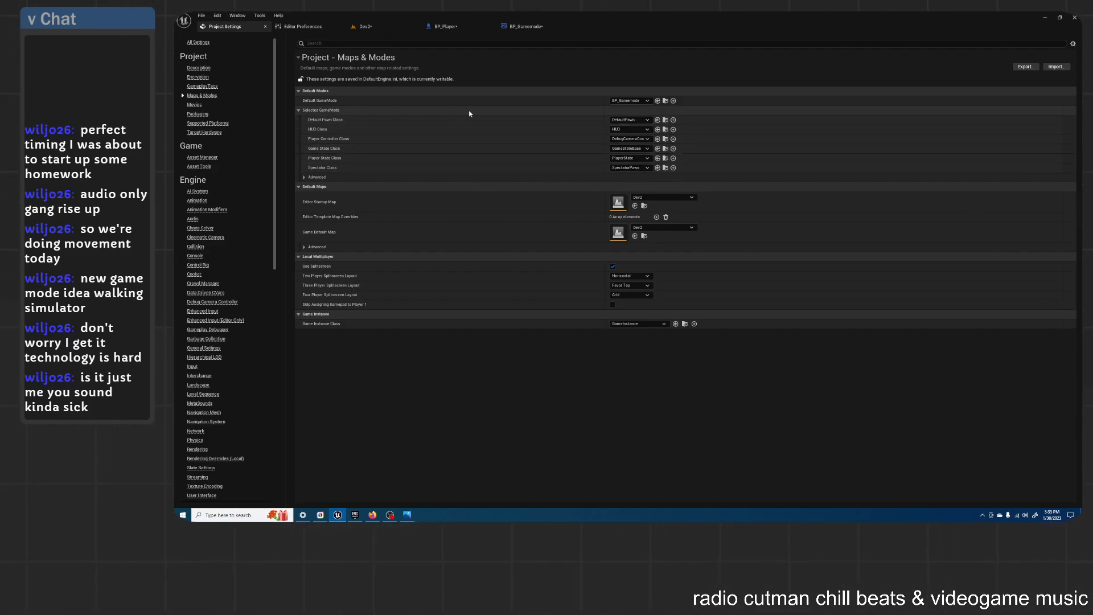
click(634, 120)
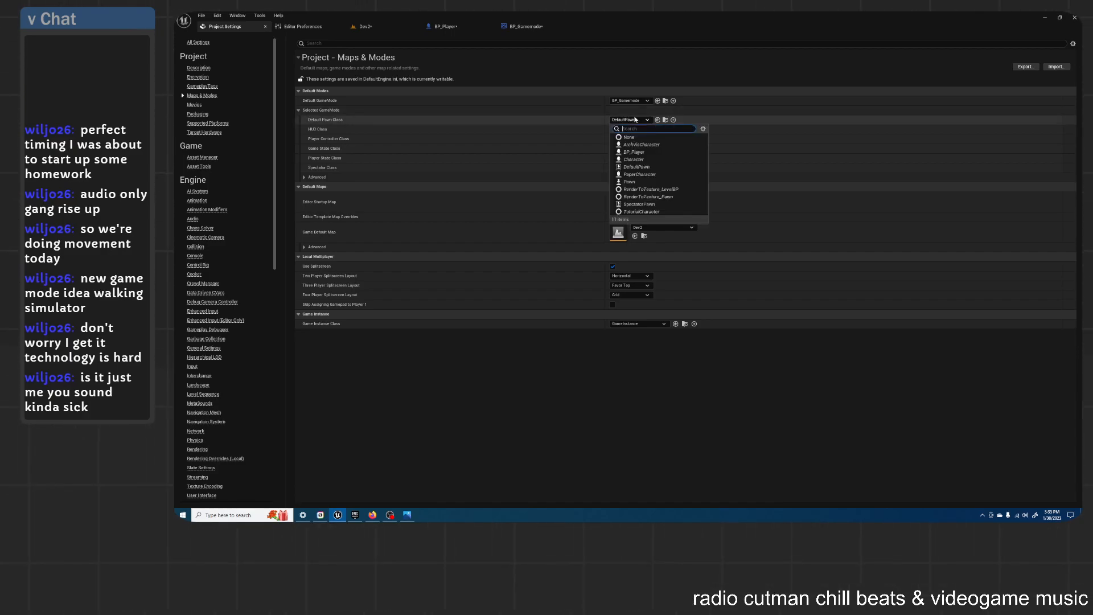
click(632, 152)
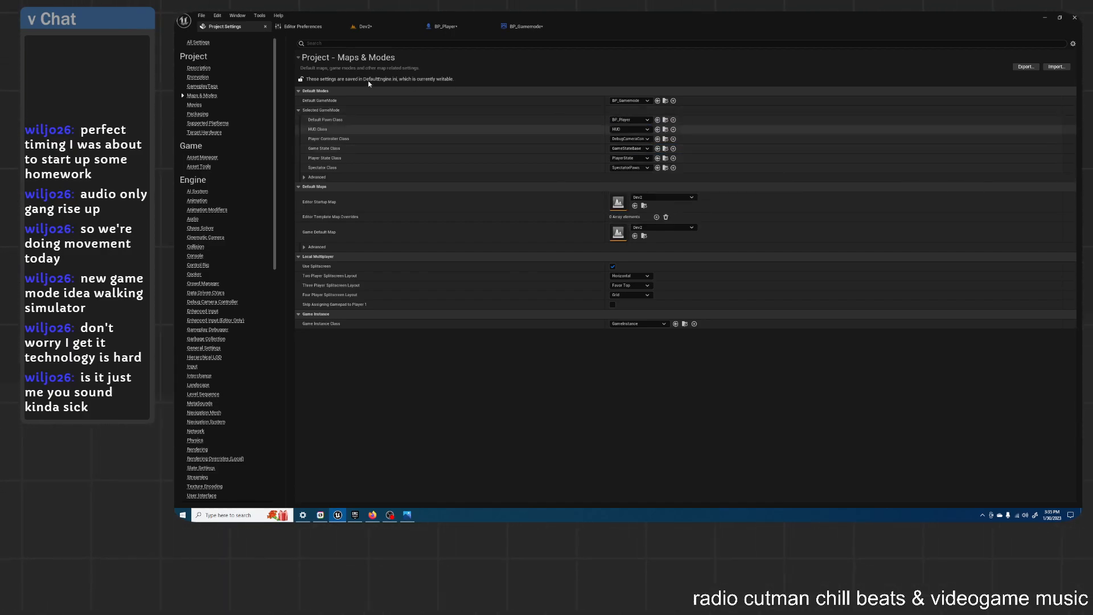
click(375, 29)
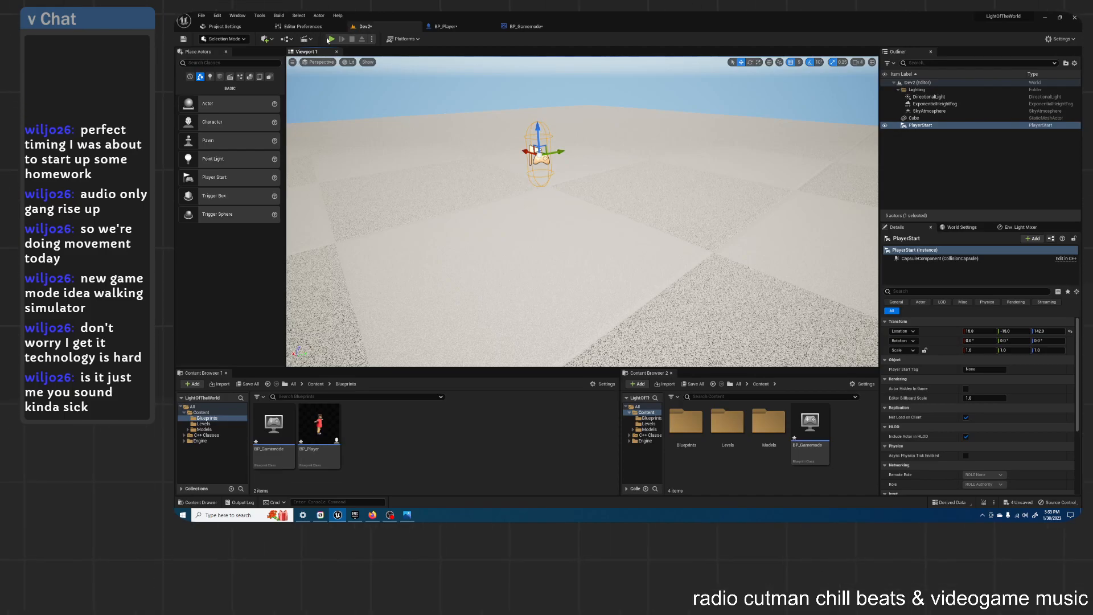
Step: Play-test Dev2 with BP_Player as the default pawn, then stop and inspect the Player Start from several angles
key(w)
right_drag(489, 199, 457, 189)
key(w)
key(s)
key(s)
click(445, 27)
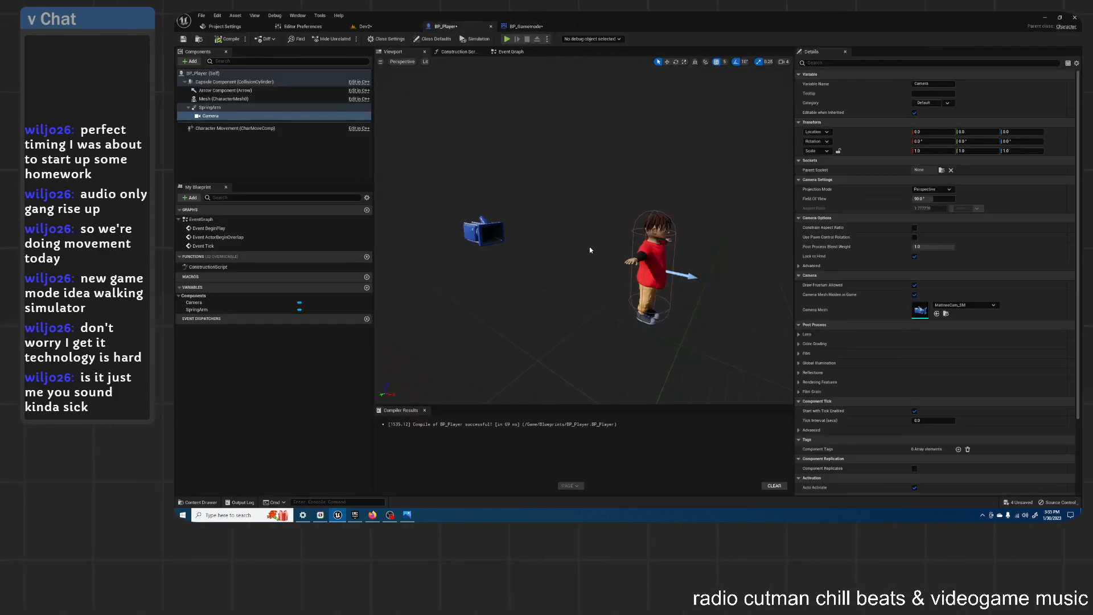
click(376, 26)
click(331, 39)
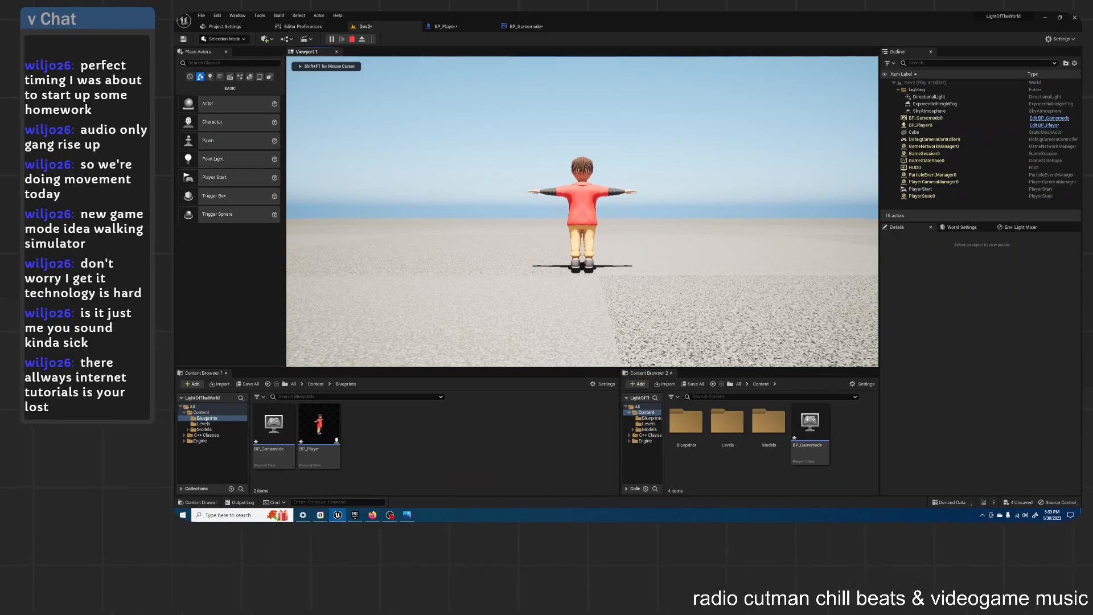
key(Escape)
right_drag(682, 174, 623, 150)
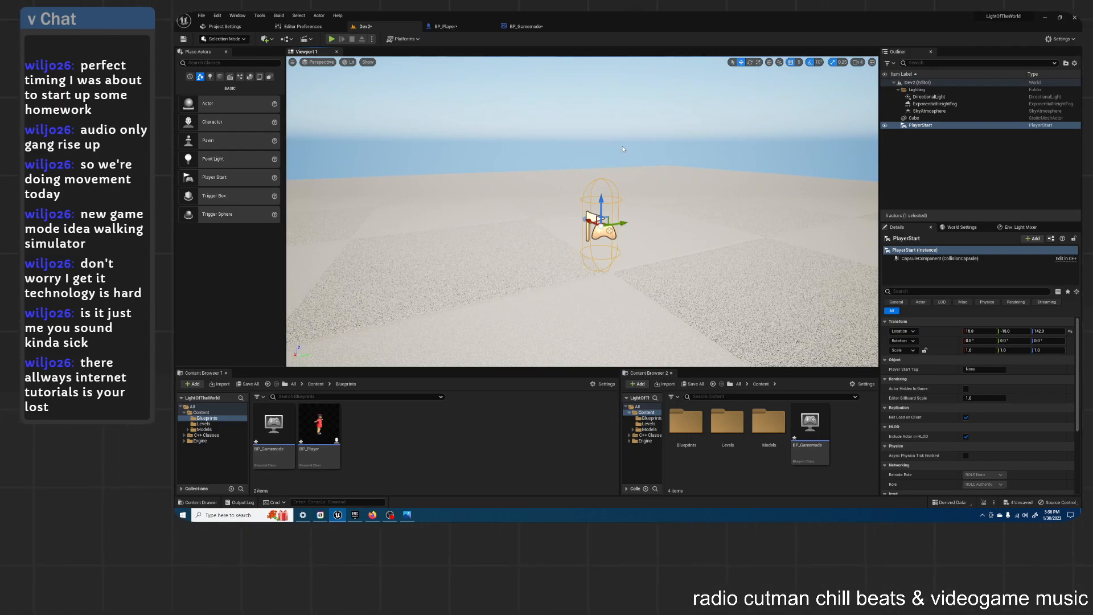
key(a)
mouse_move(640, 122)
right_down()
mouse_move(740, 117)
mouse_move(638, 121)
right_up()
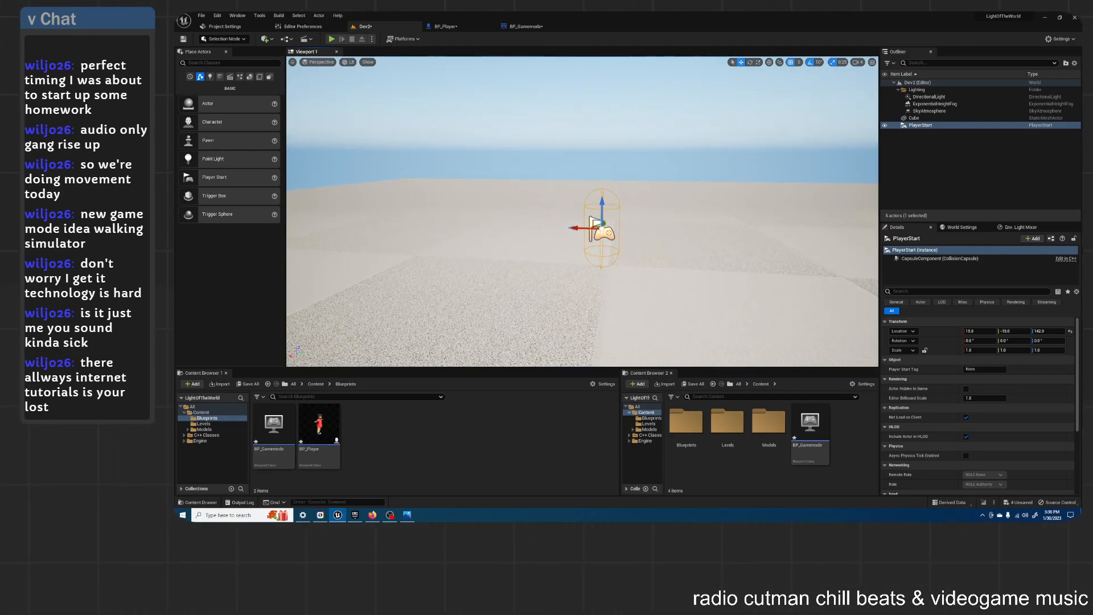
Step: Save all modified content, including both BP_Gamemode assets, BP_Player and the Dev2 level
click(251, 383)
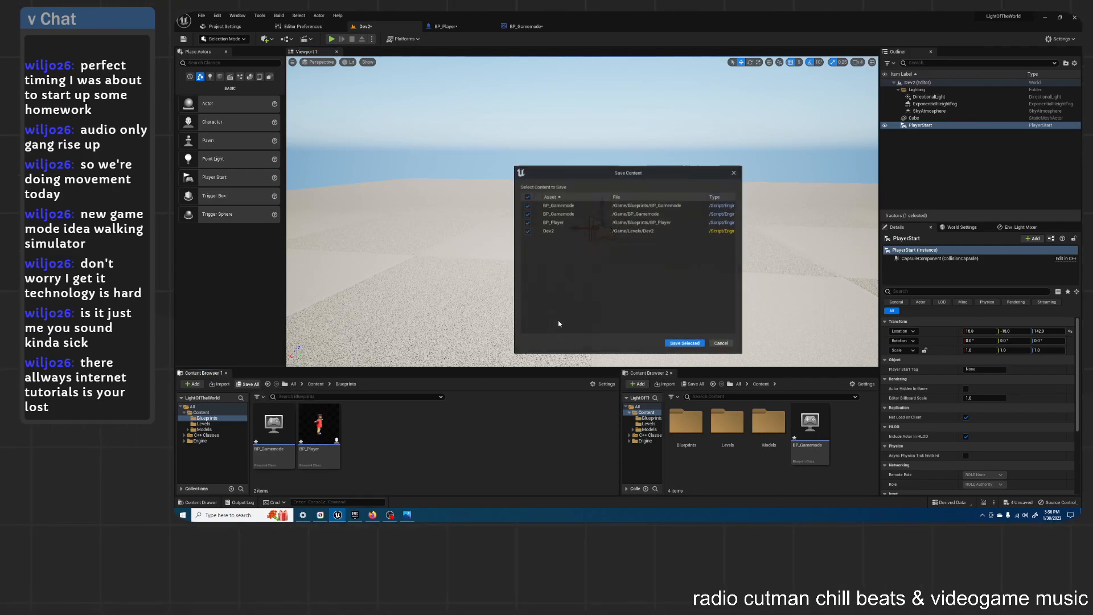
click(688, 344)
key(d)
right_drag(667, 193, 592, 197)
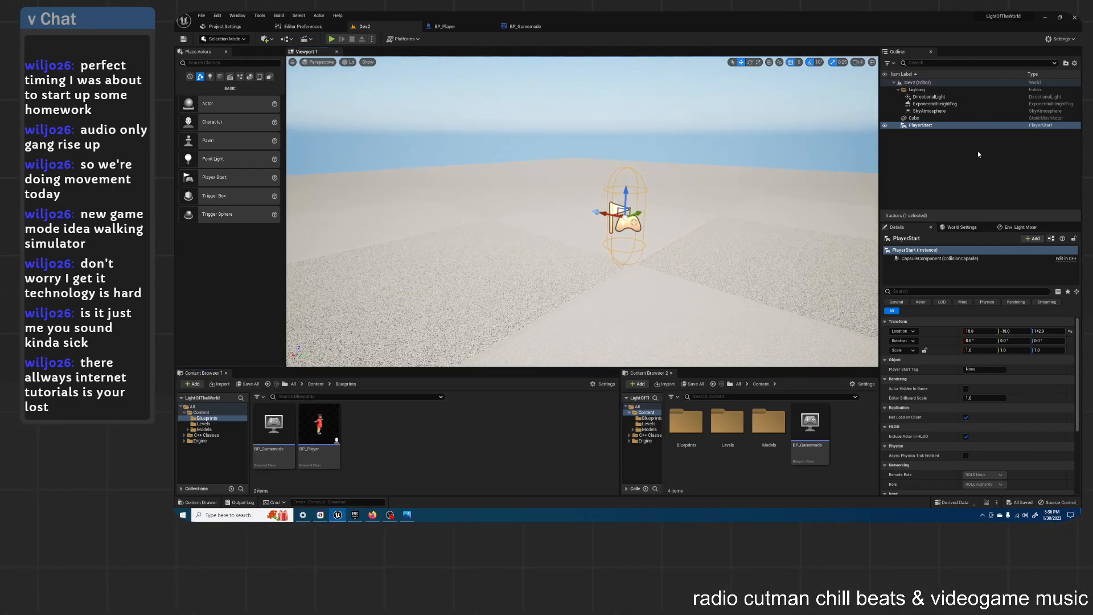
Step: Glance at the BP_Player blueprint, run the saved Dev2 level again to check the character spawn, and stop it
click(446, 27)
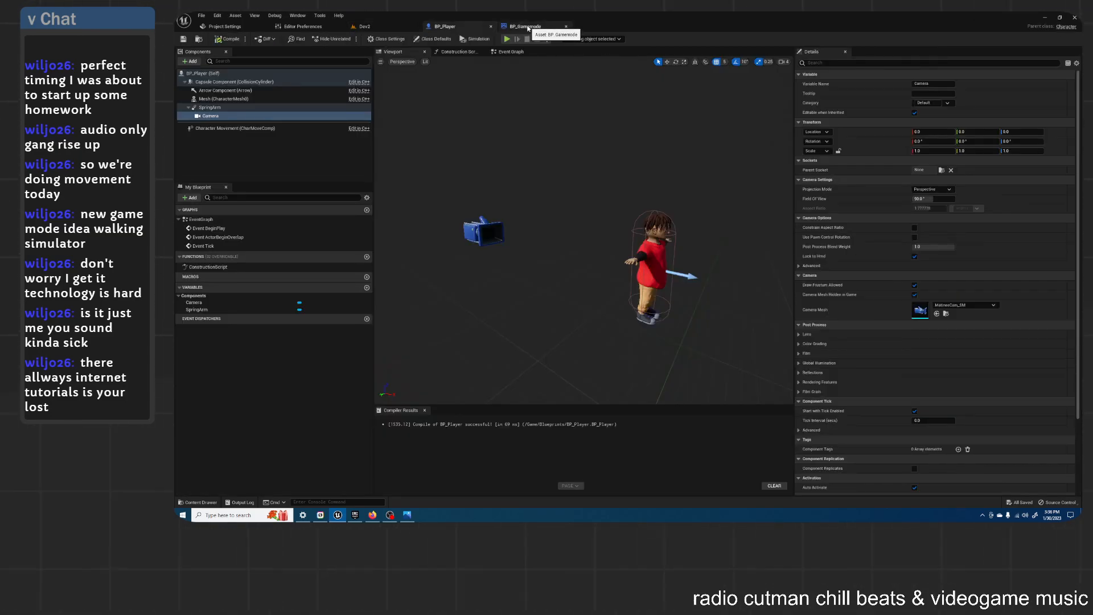
click(361, 26)
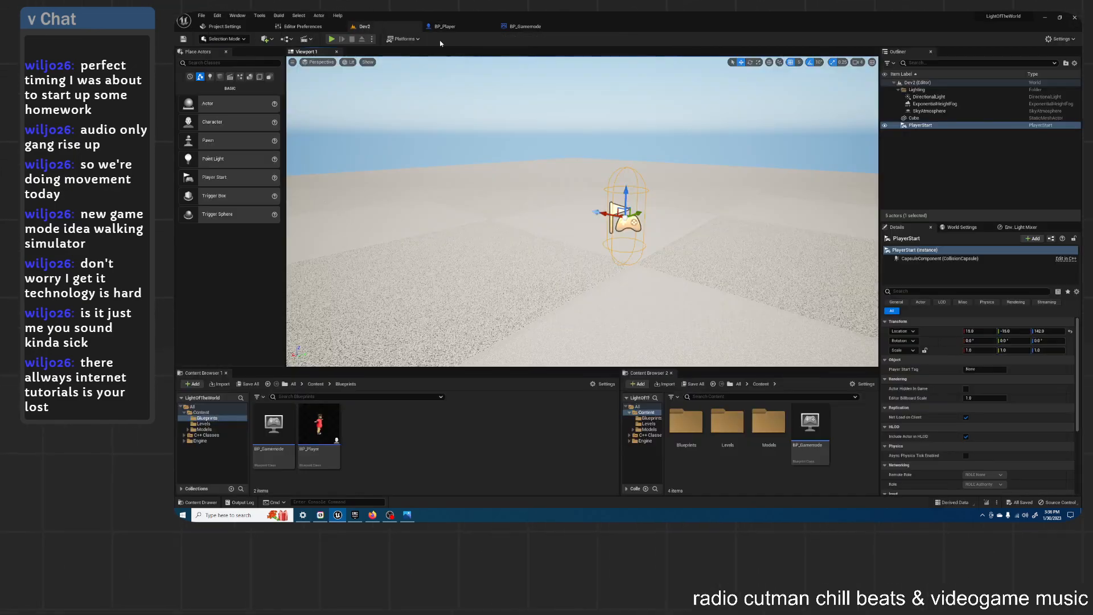
click(332, 39)
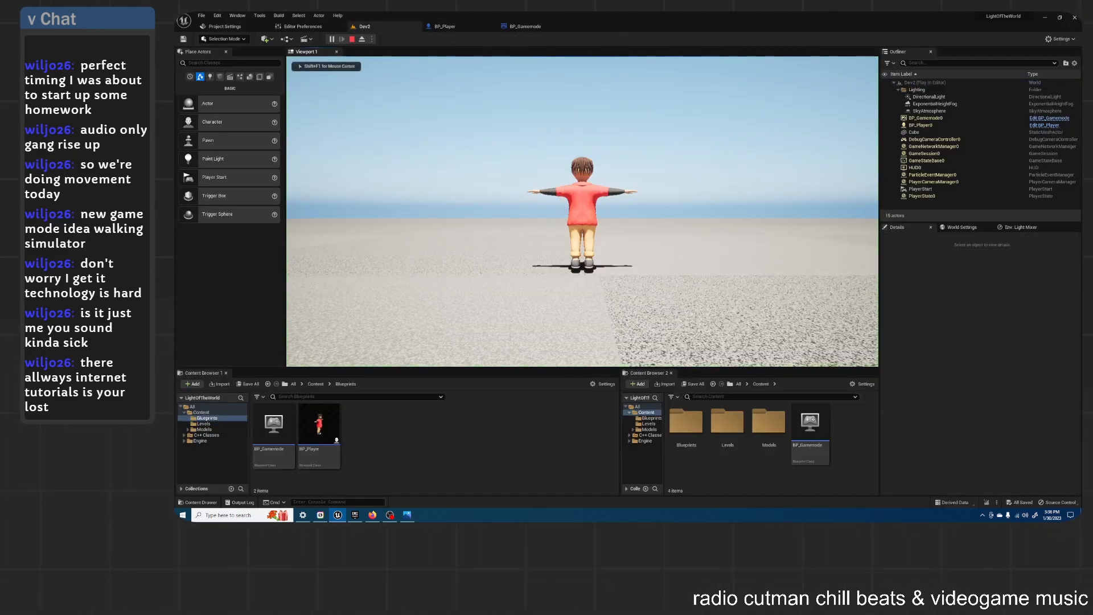
key(Escape)
mouse_move(624, 116)
right_down()
mouse_move(604, 121)
mouse_move(624, 116)
right_up()
Step: Delete the default BeginPlay, ActorBeginOverlap and Tick event nodes from BP_Player's Event Graph, keeping the Dev2 tab ahead of BP_Player
click(444, 26)
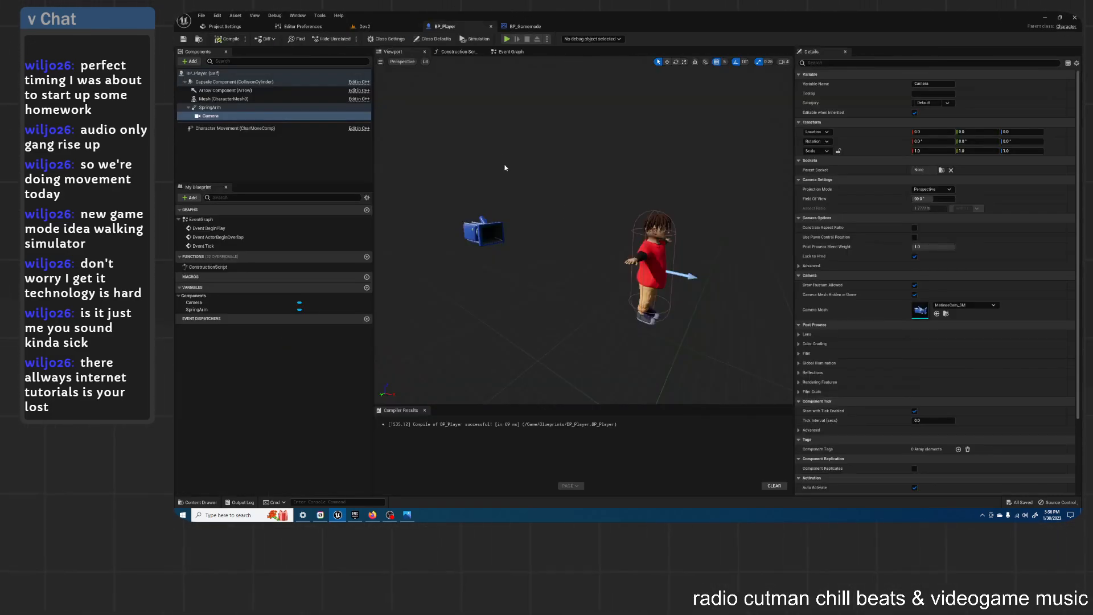
click(509, 52)
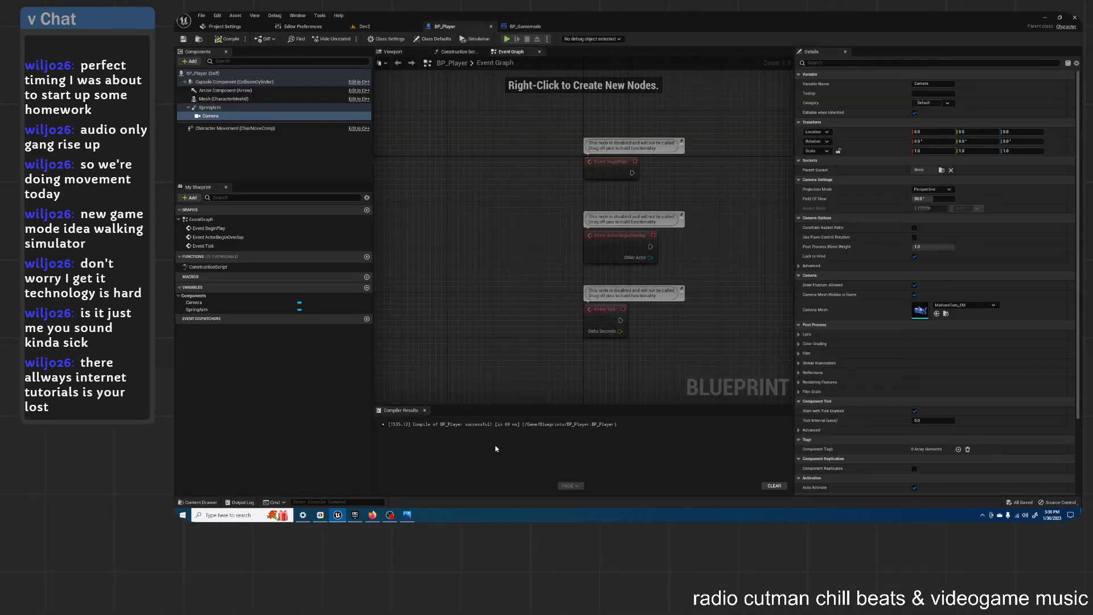
click(408, 515)
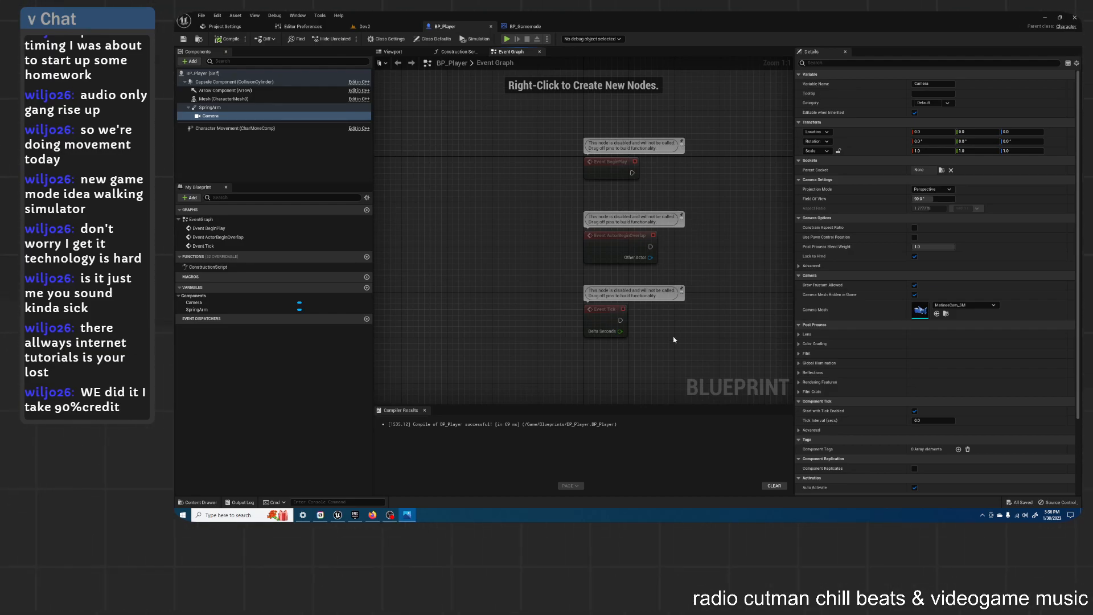
click(369, 26)
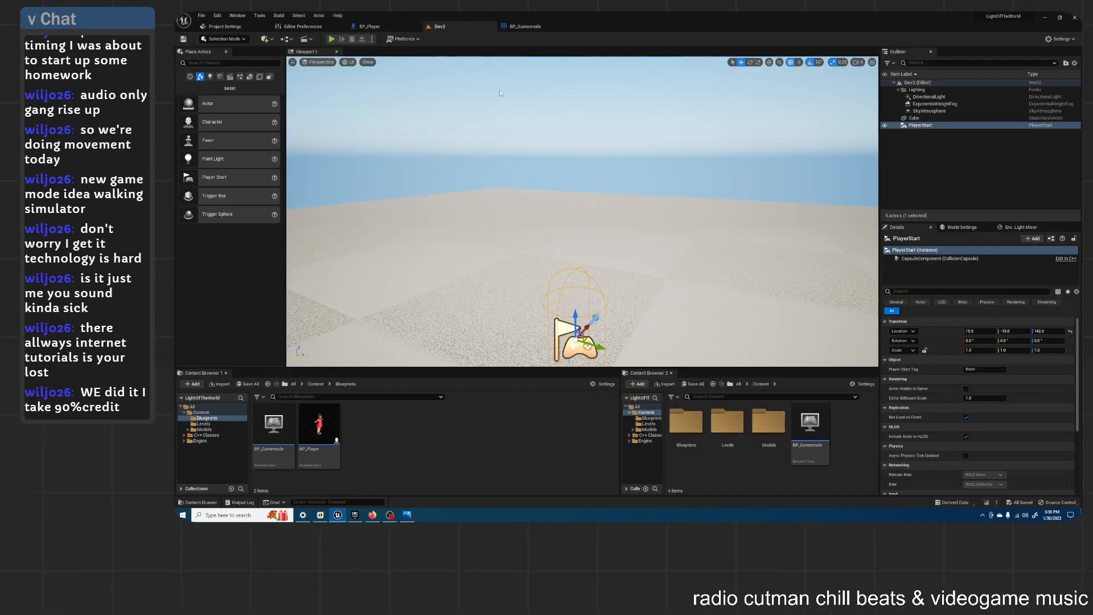
drag(447, 27, 370, 29)
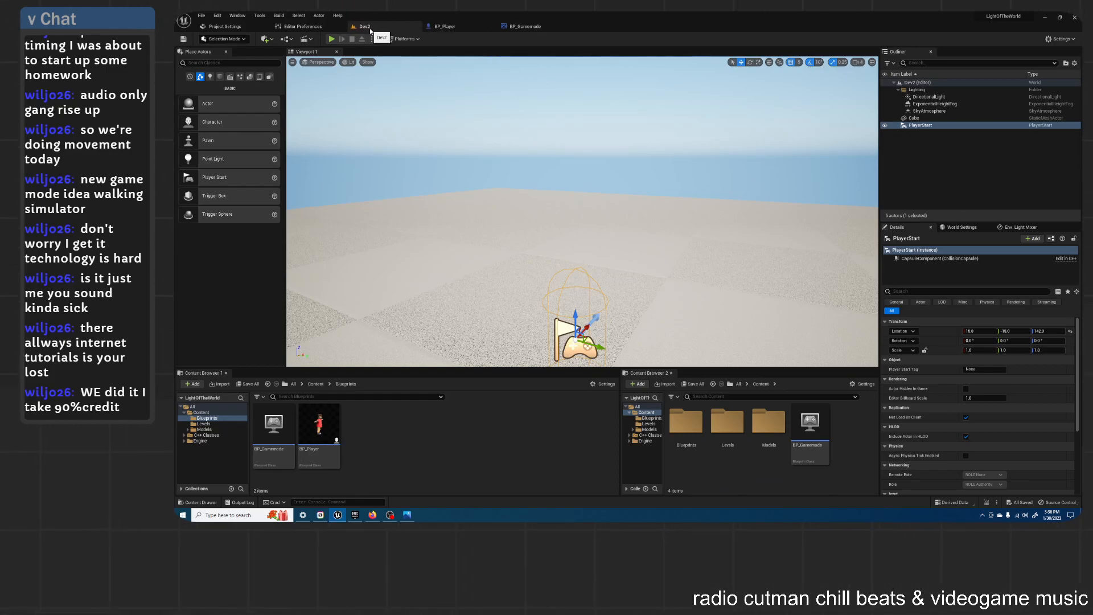
click(455, 28)
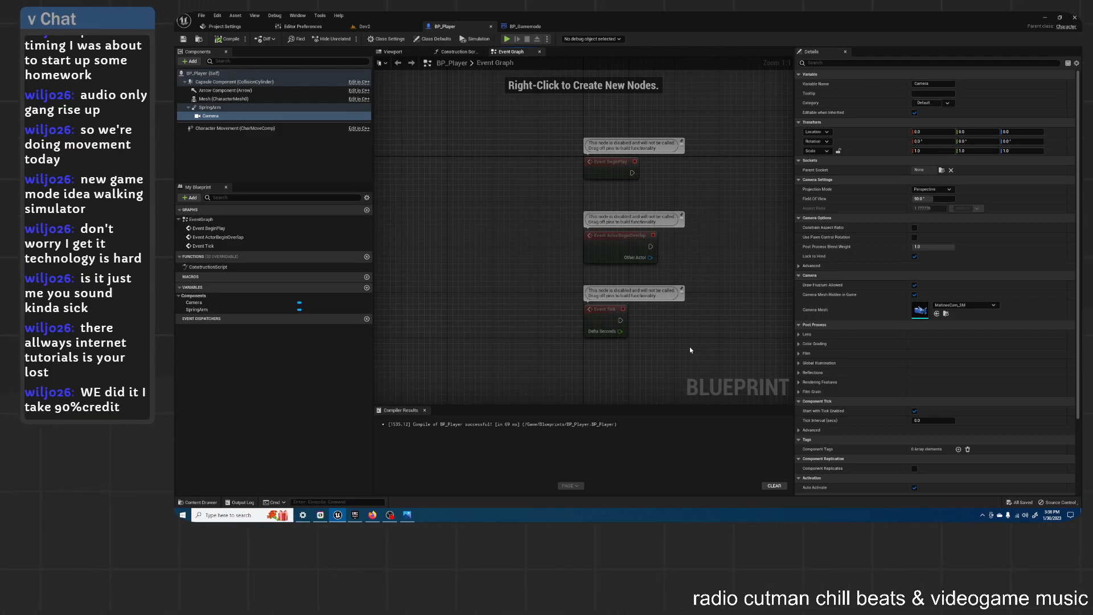
key(ctrl+a)
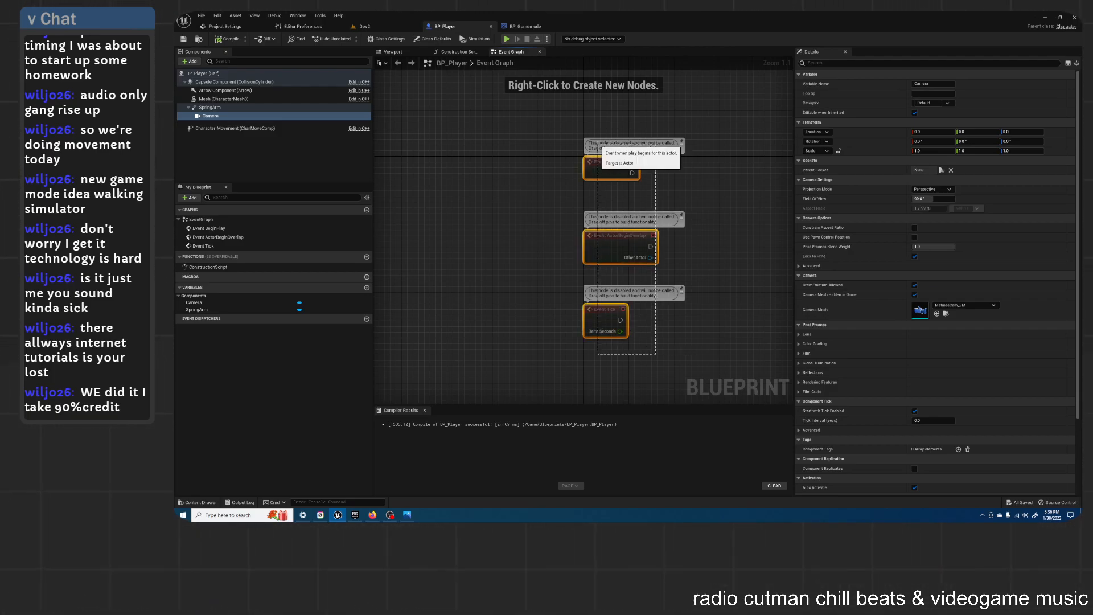
key(Delete)
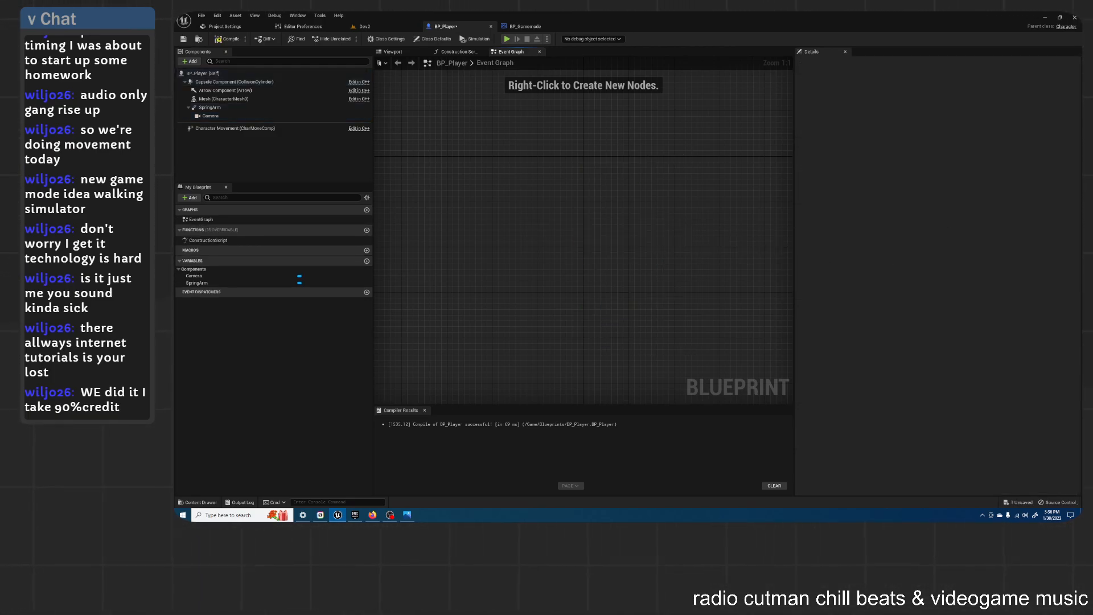
Step: Add four new axis mappings under Bindings in the project's Engine Input settings
key(alt+Tab)
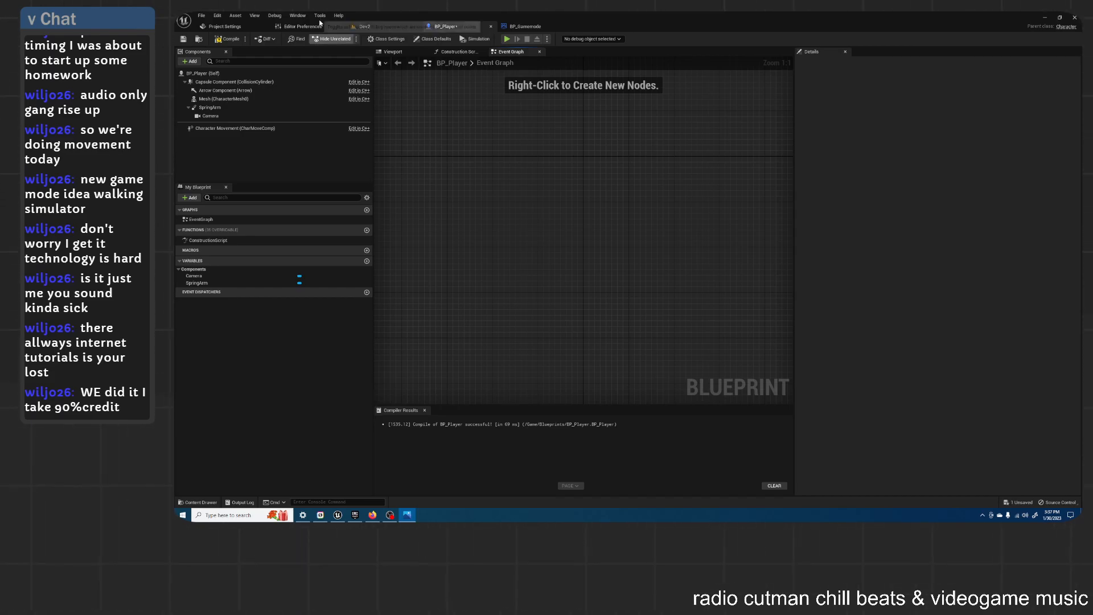
click(235, 28)
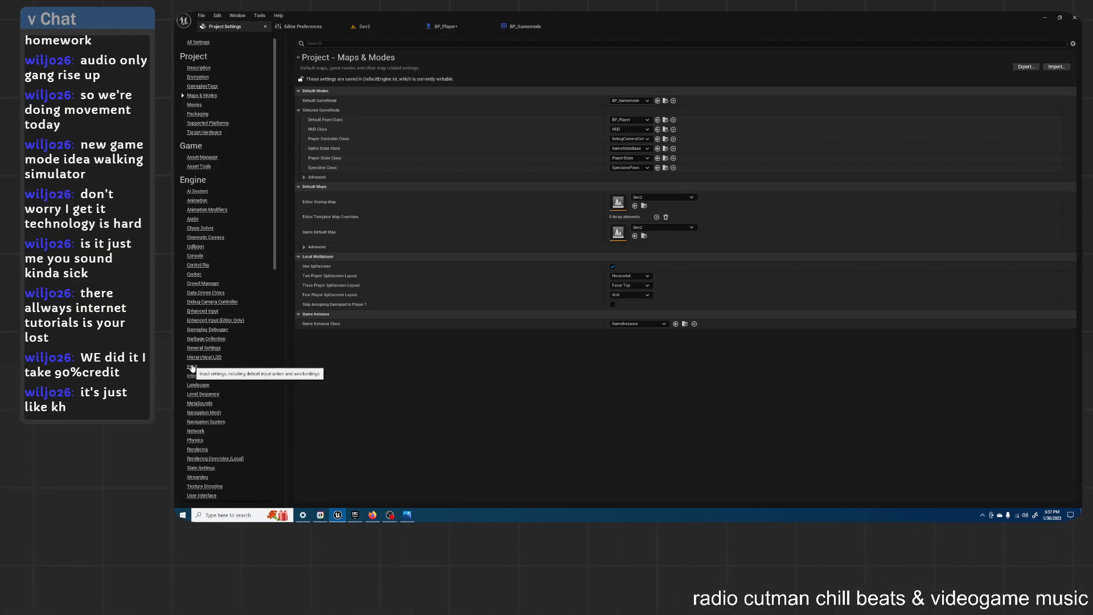
click(208, 367)
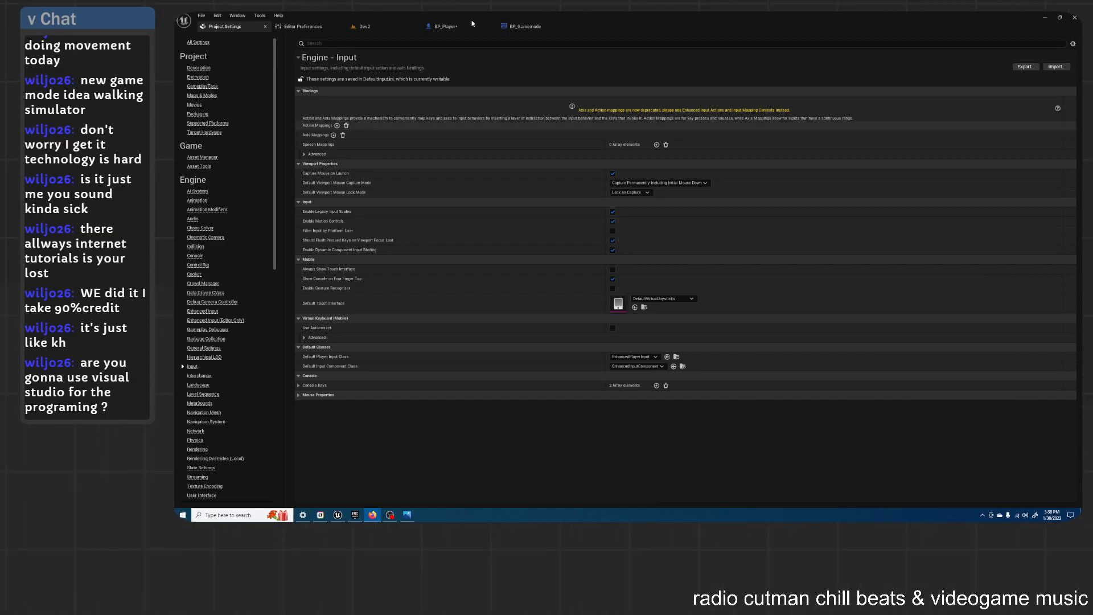
click(446, 26)
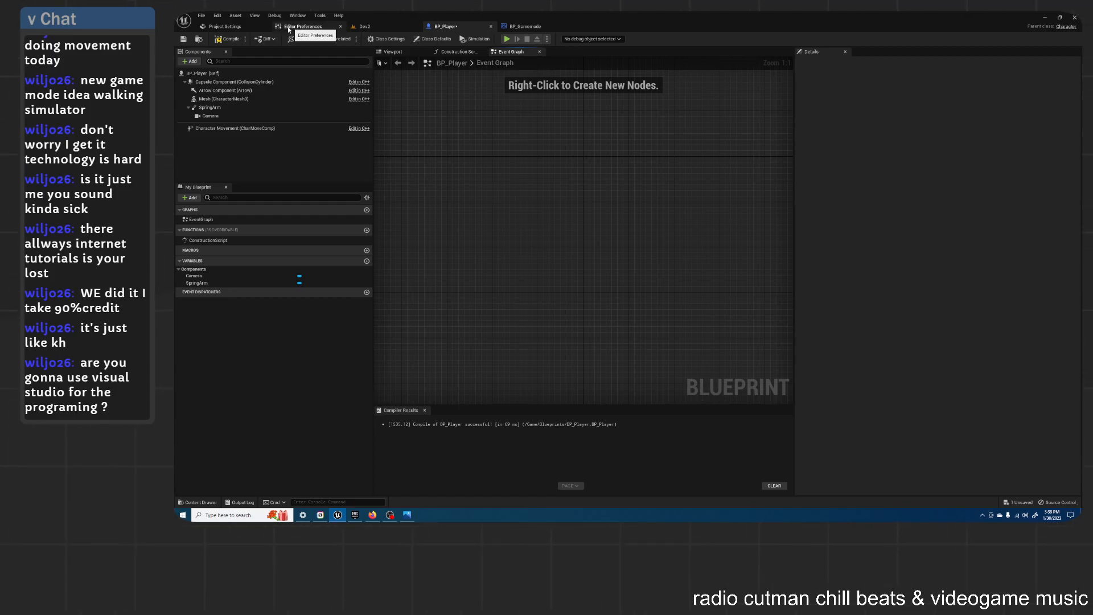
click(224, 26)
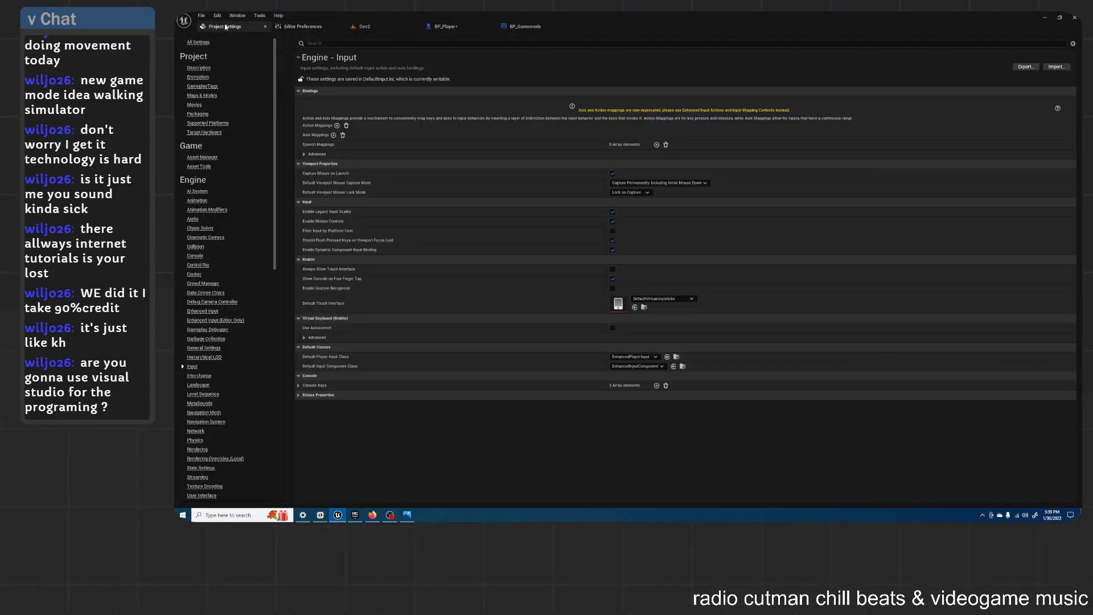
click(333, 135)
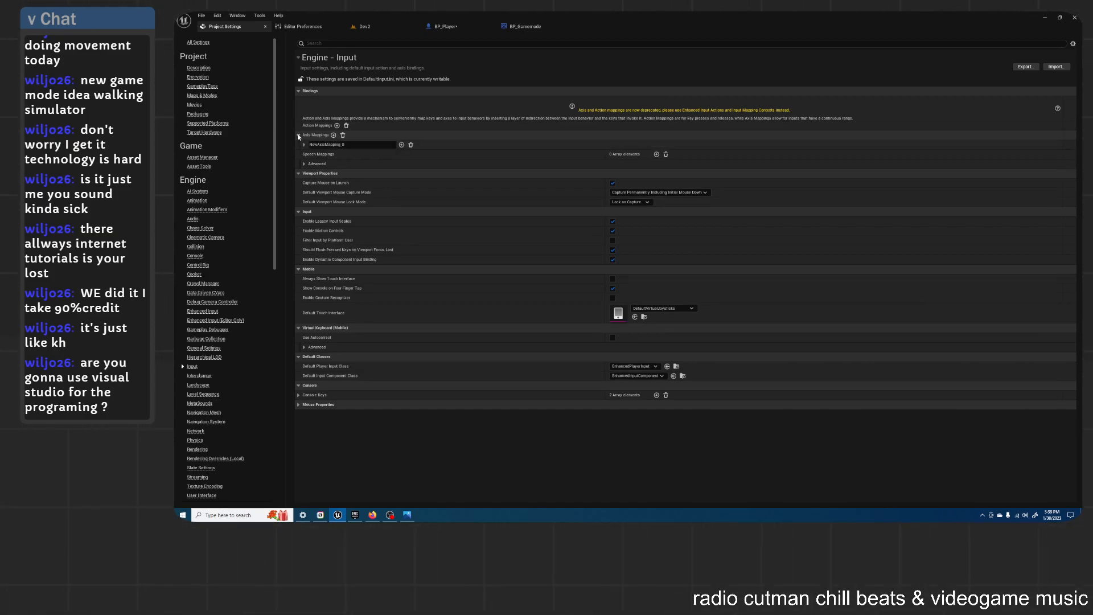
click(334, 136)
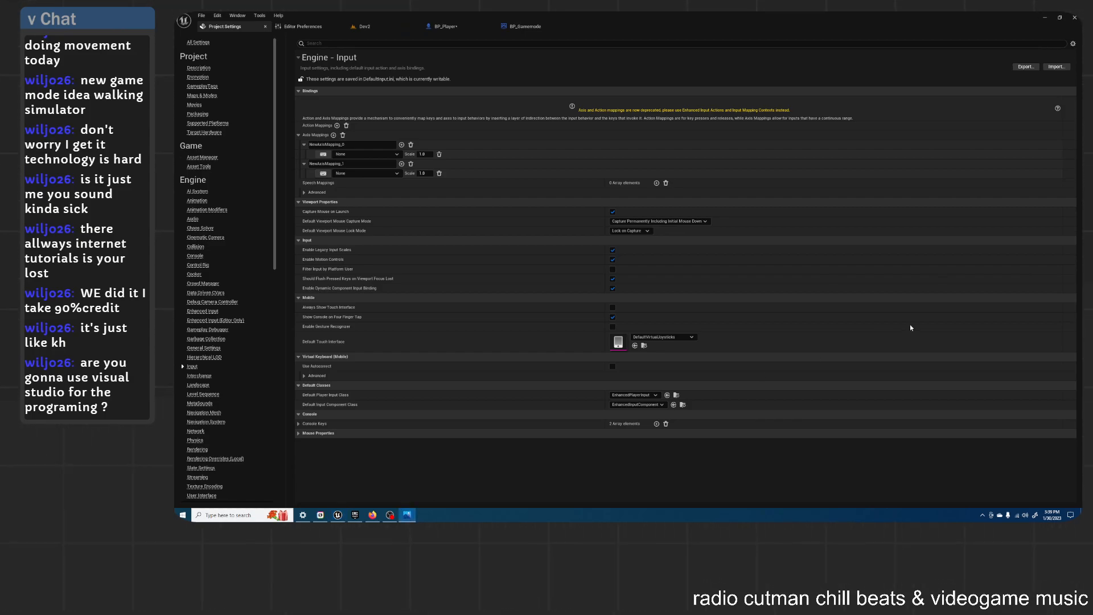
click(357, 143)
double_click(374, 146)
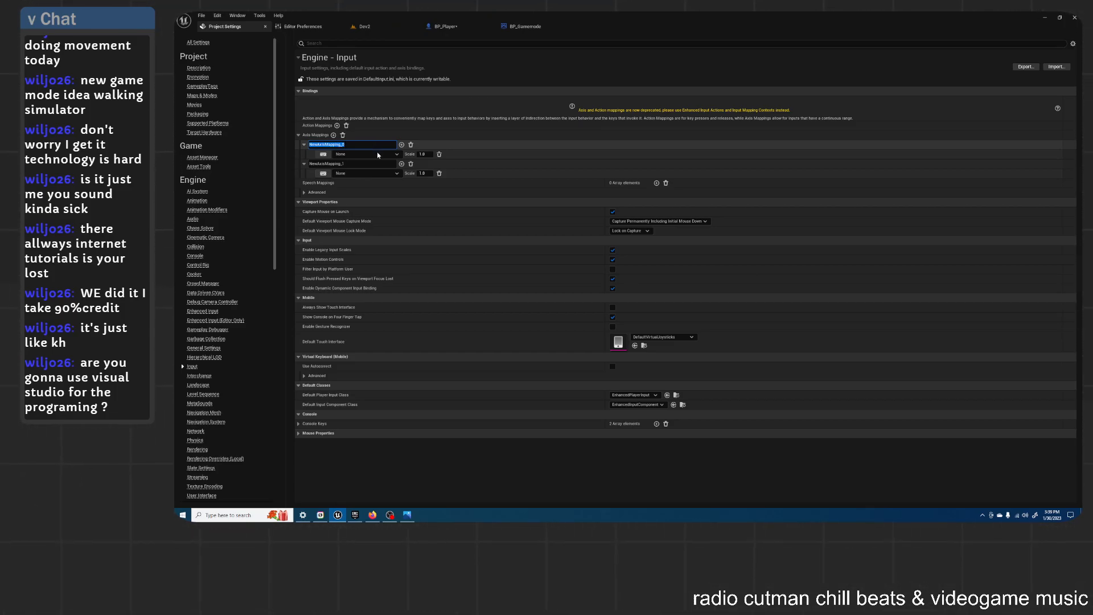
click(334, 135)
click(334, 135)
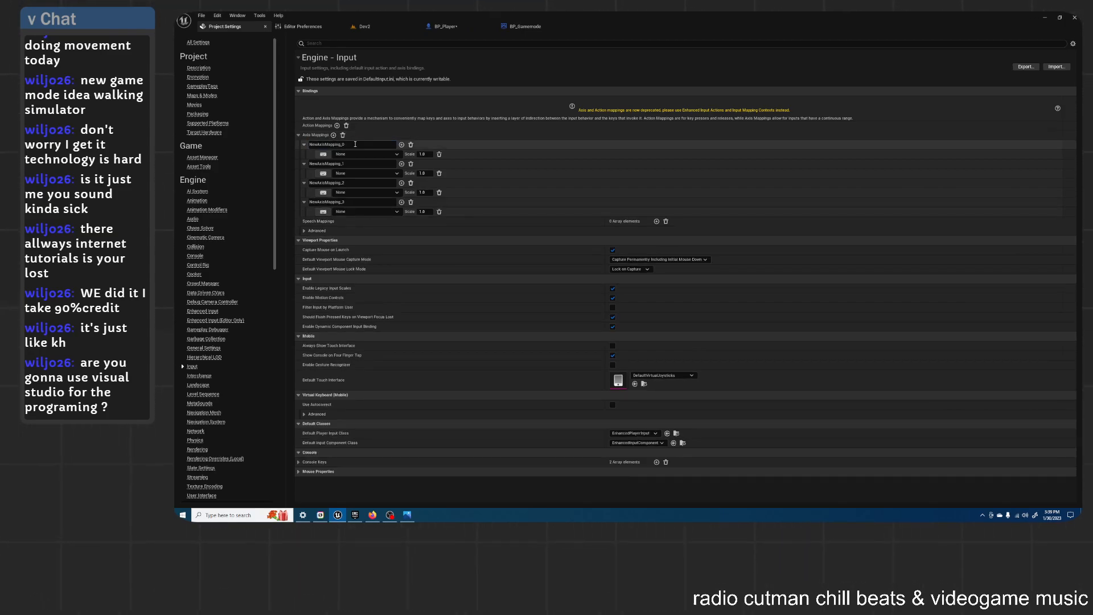
Step: Name the first axis mapping MoveForward and the second one MoveRight
double_click(388, 146)
text(MoveForward)
double_click(380, 163)
text(MoveRight)
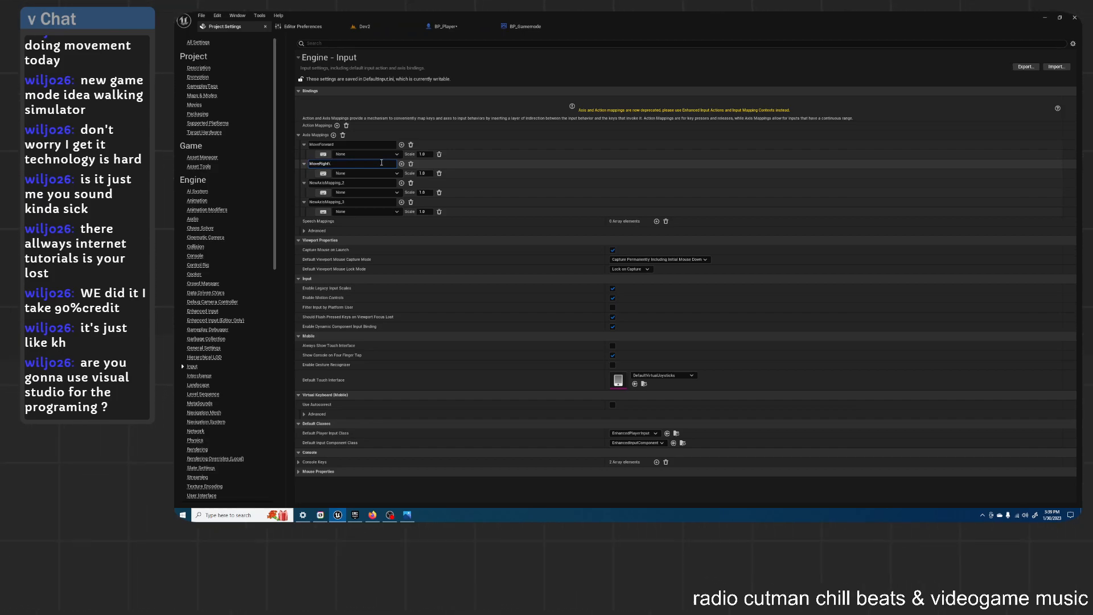
Step: Name the third axis mapping LookUp and the fourth one Turn
click(370, 183)
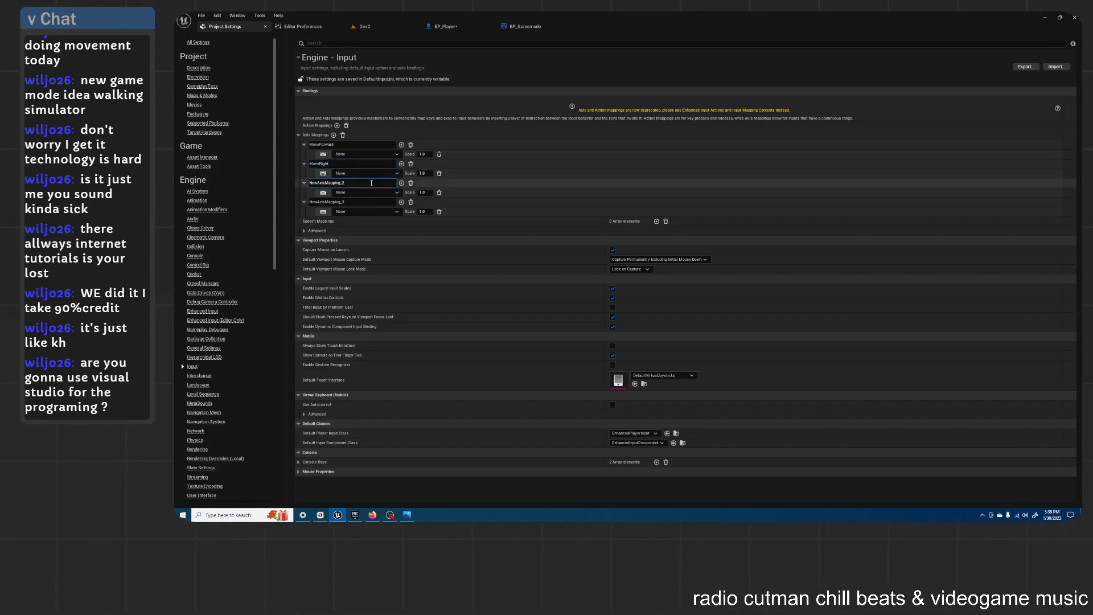
text(LookUp)
click(370, 202)
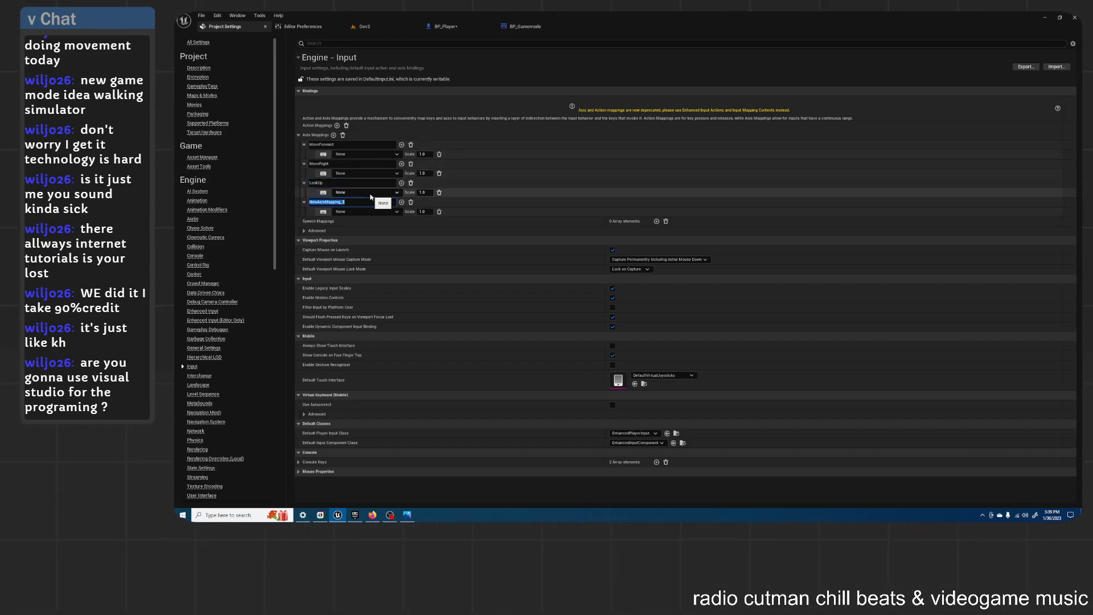
text(Turn)
Step: Bind MoveForward and MoveRight to the gamepad left thumbstick's Y and X axes, and LookUp and Turn to the right thumbstick's Y and X axes
click(323, 153)
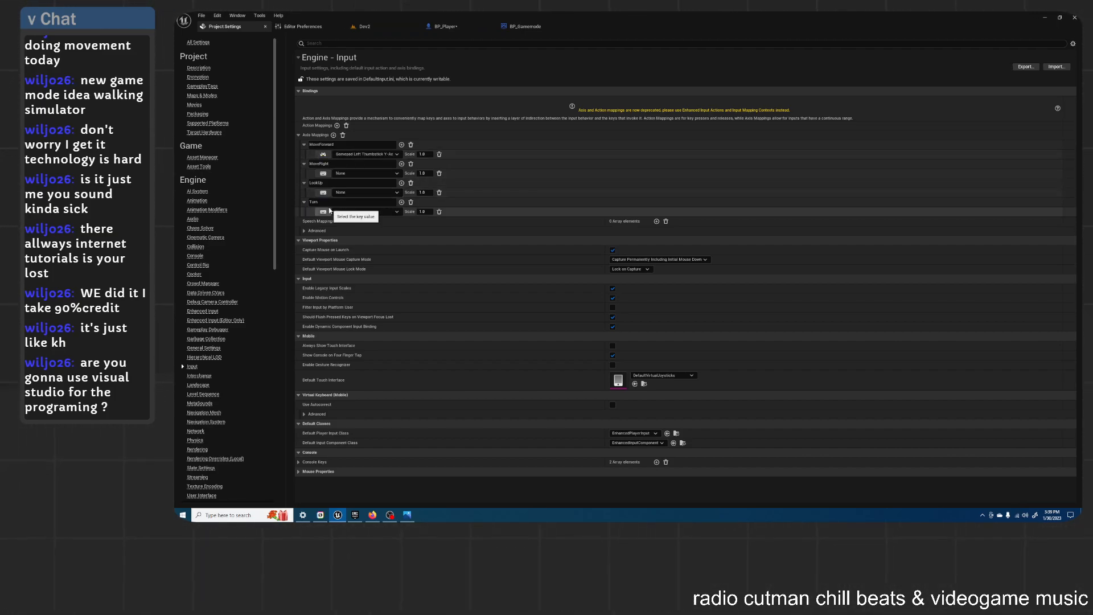
click(324, 173)
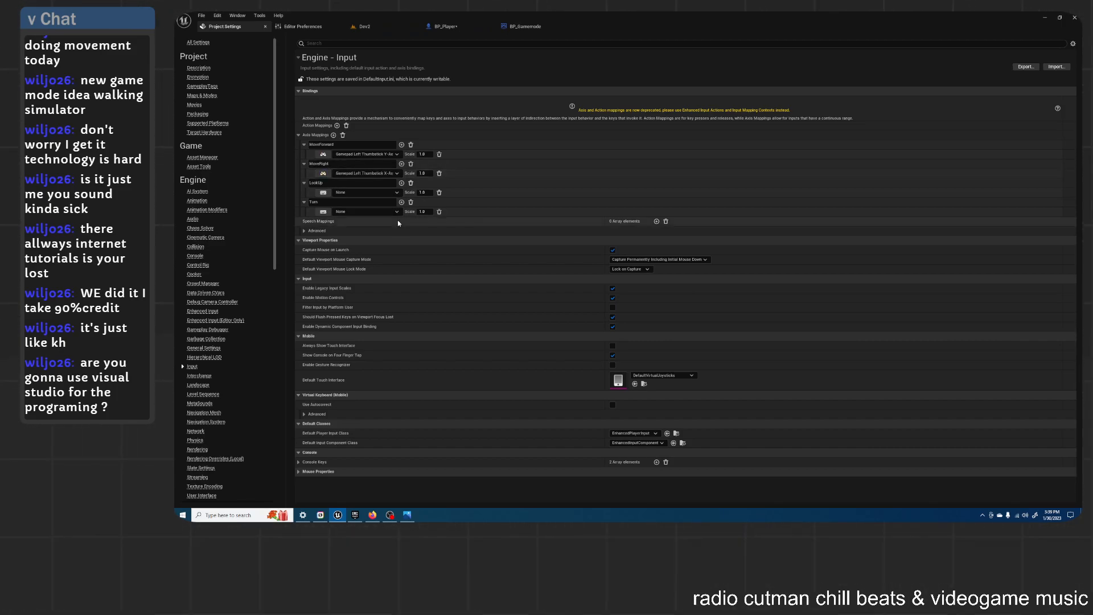
click(323, 194)
click(323, 210)
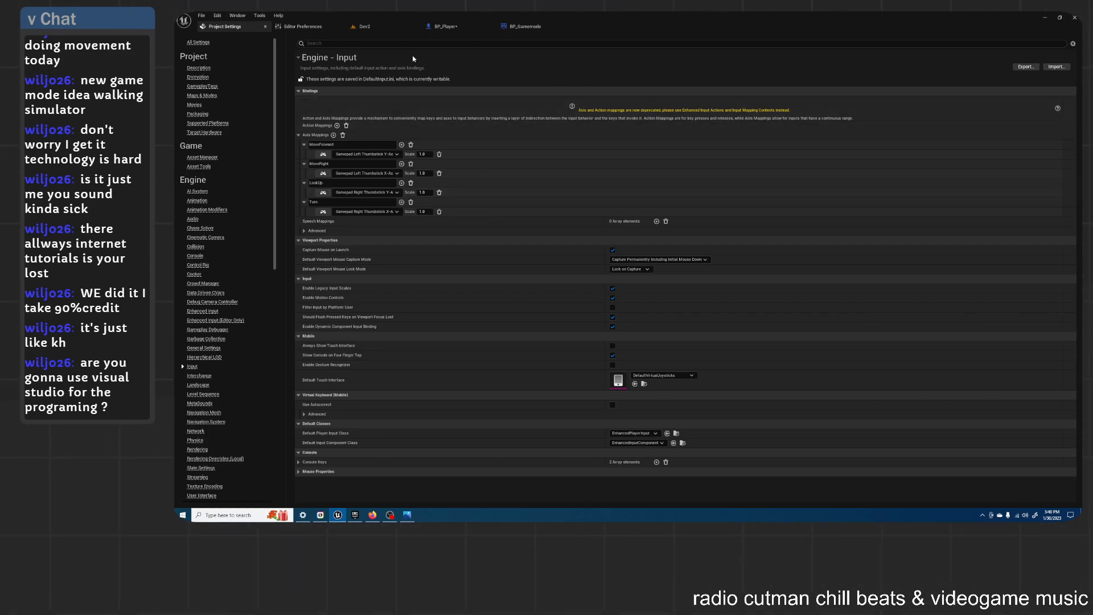
Step: Add the LookUp input axis event to BP_Player's Event Graph
click(455, 28)
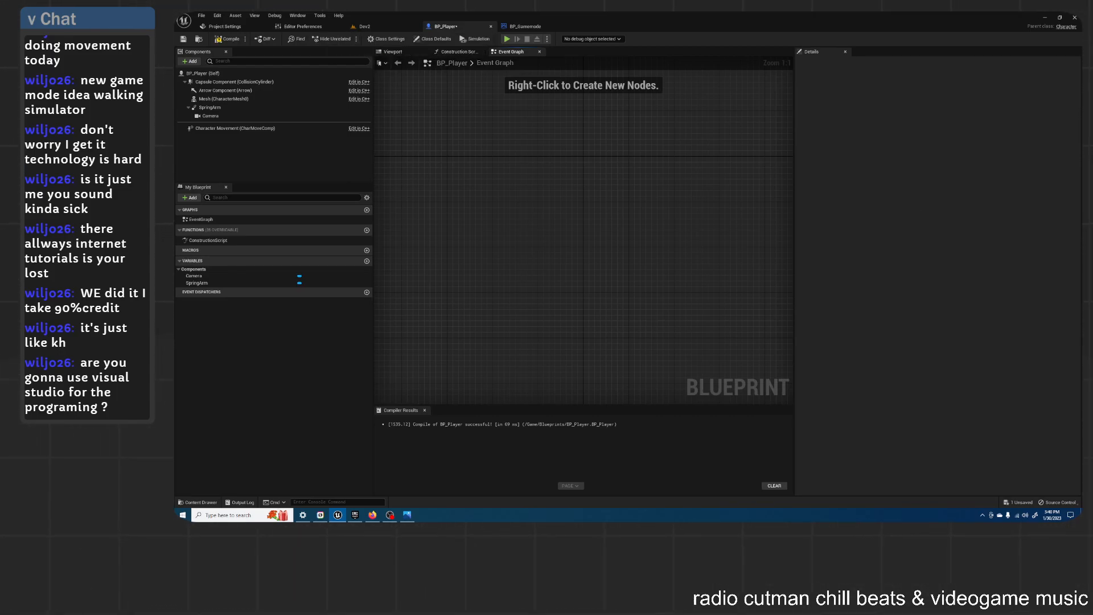
right_click(530, 188)
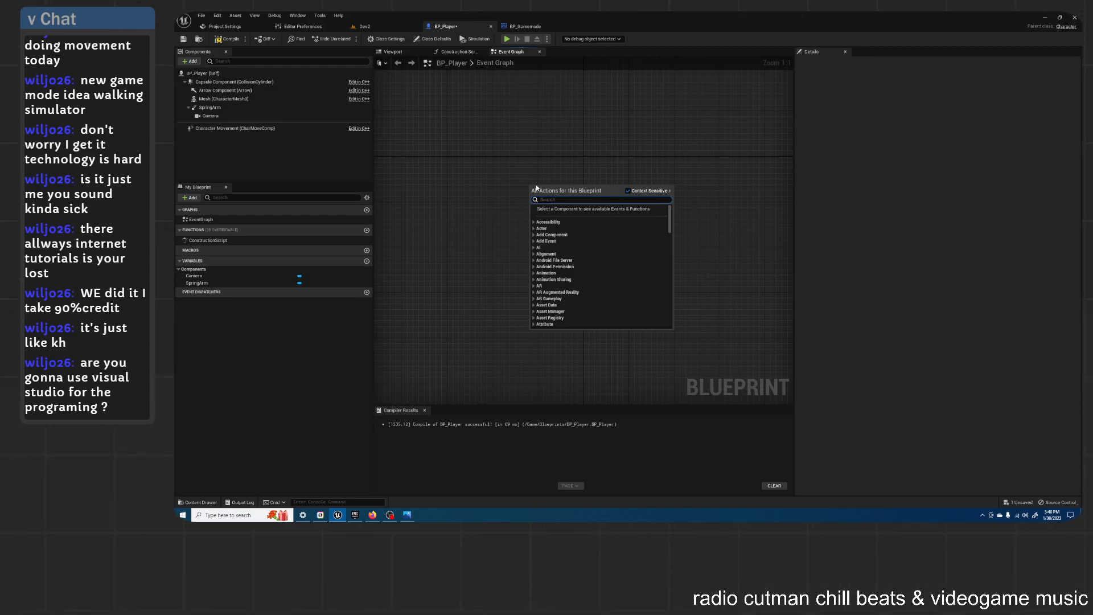
text(input axis)
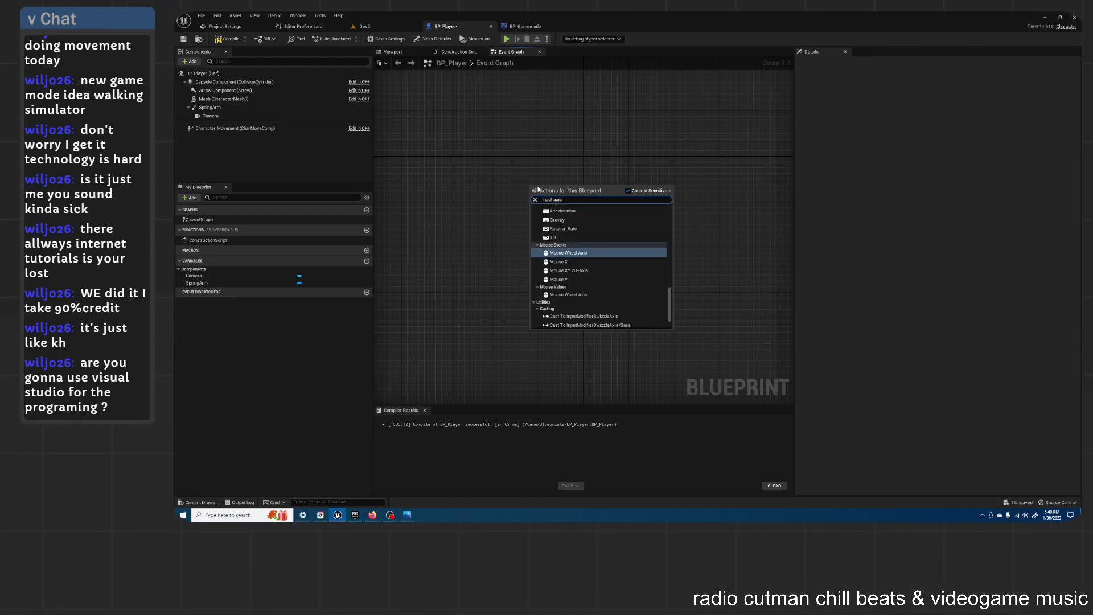
text( look)
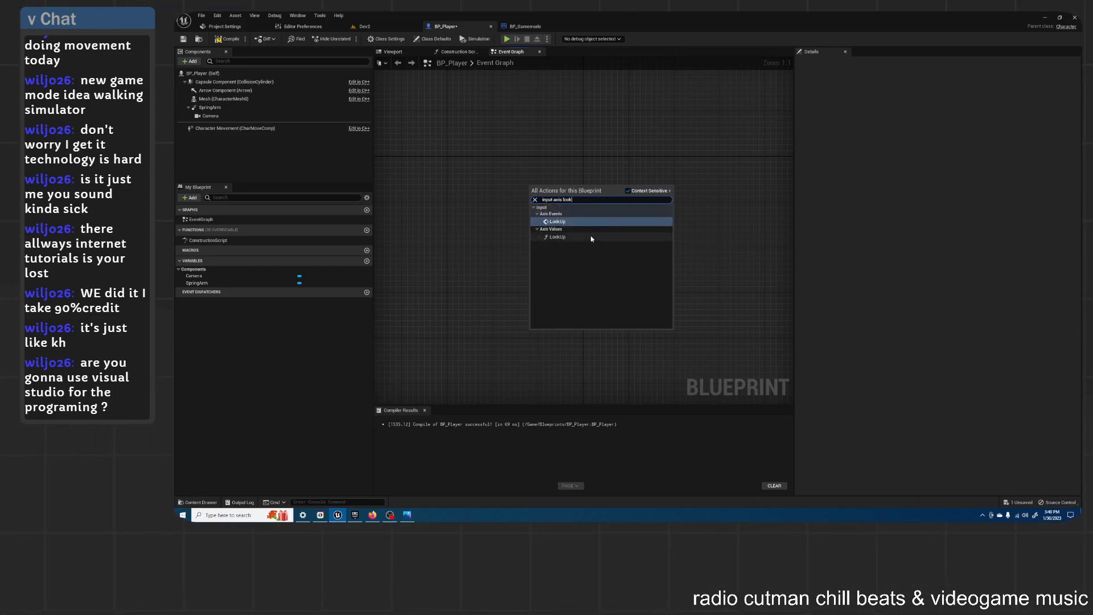
click(558, 221)
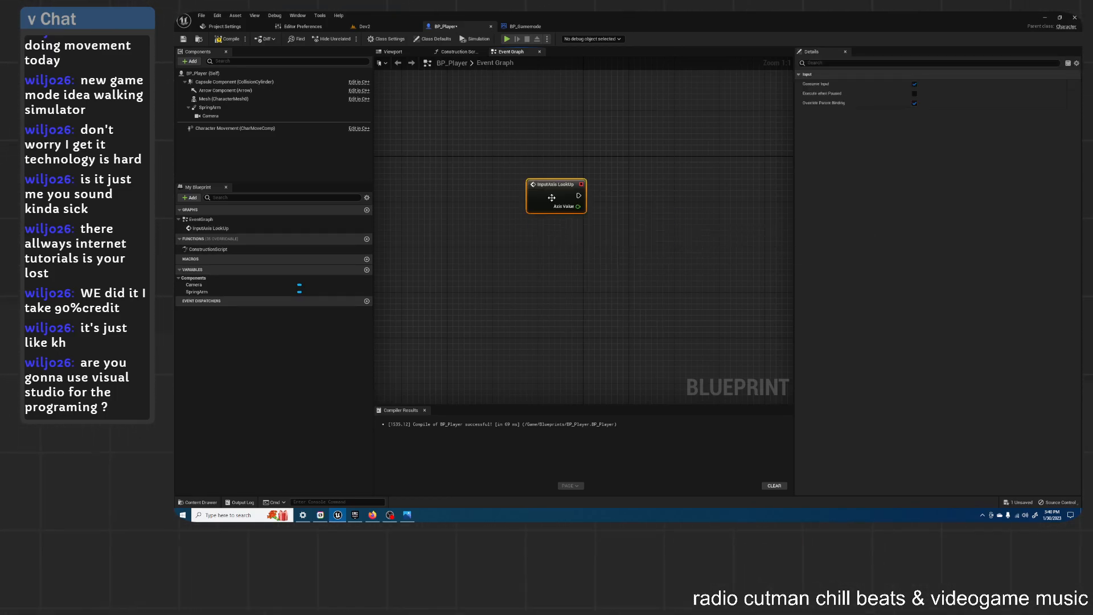
right_click(542, 193)
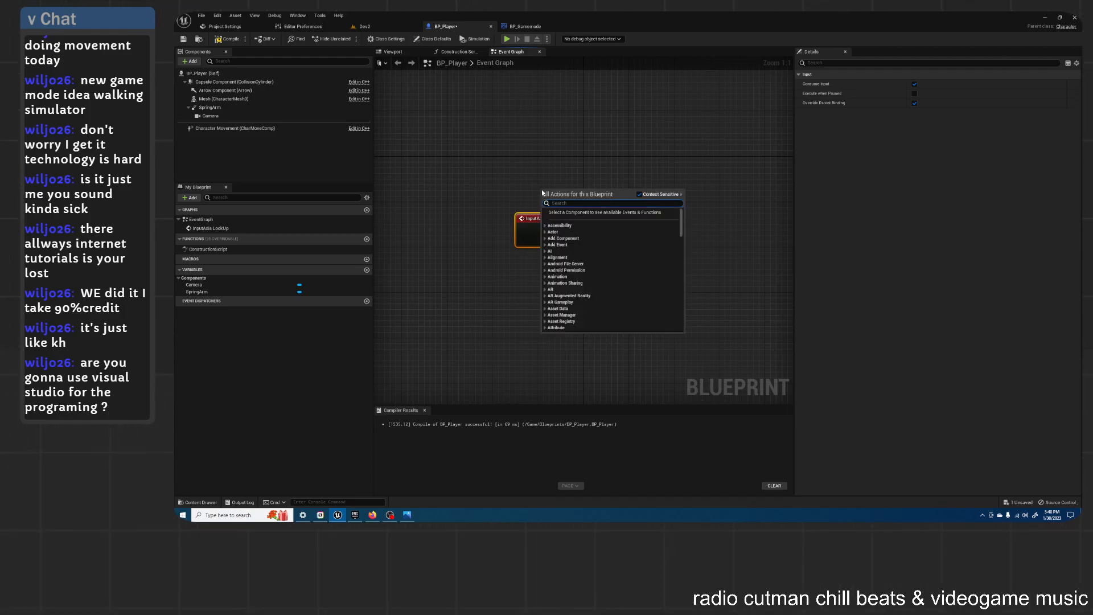
text(turn)
key(Return)
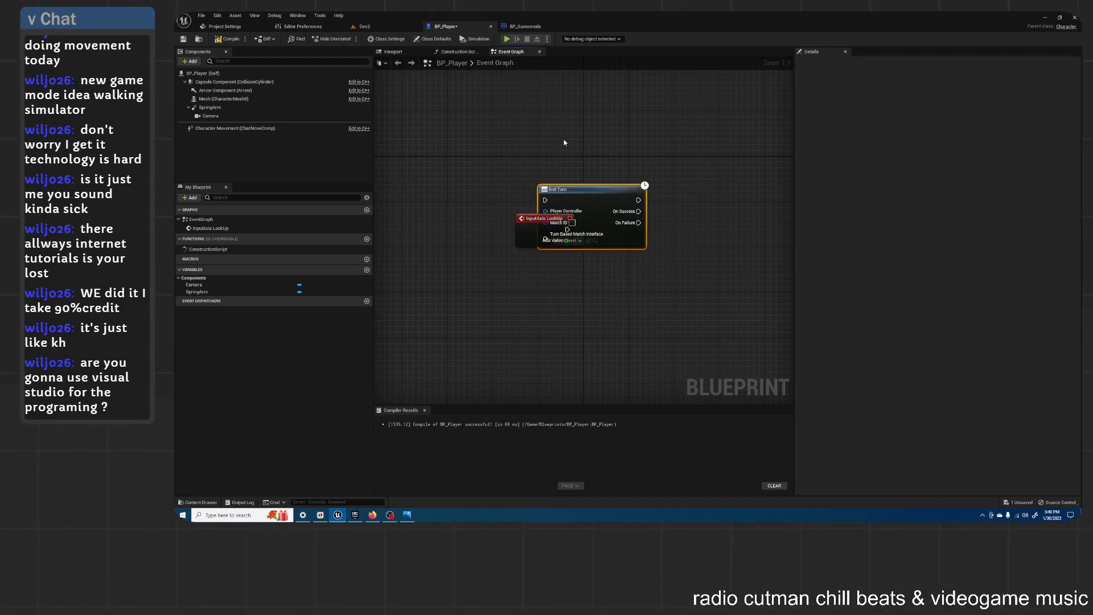
key(Delete)
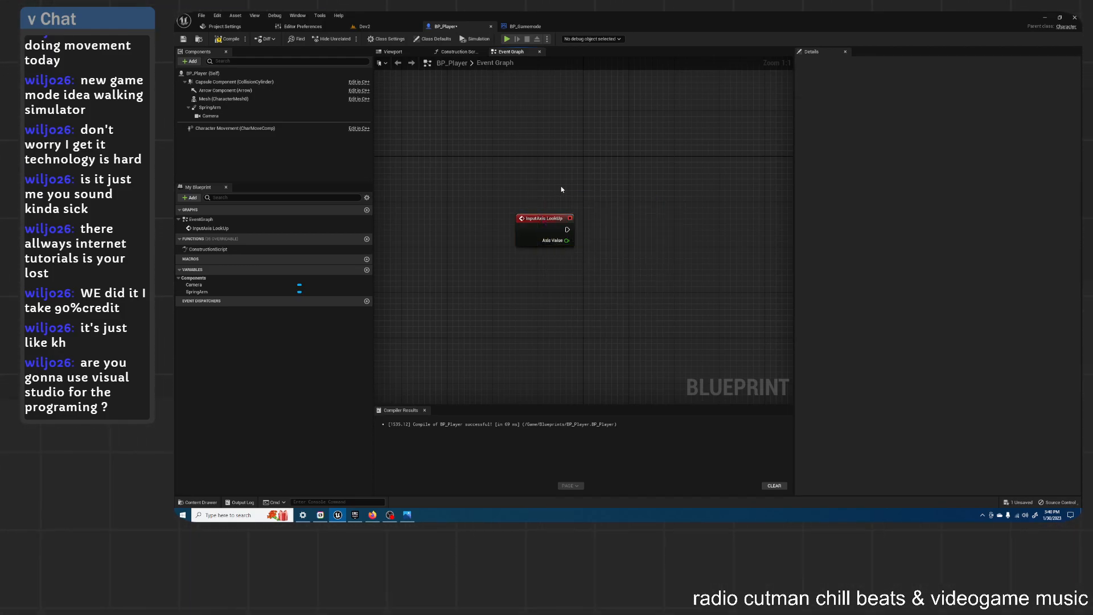
Step: Add the Turn input axis event to the Event Graph and place it directly below the LookUp event
right_click(560, 189)
text(turn)
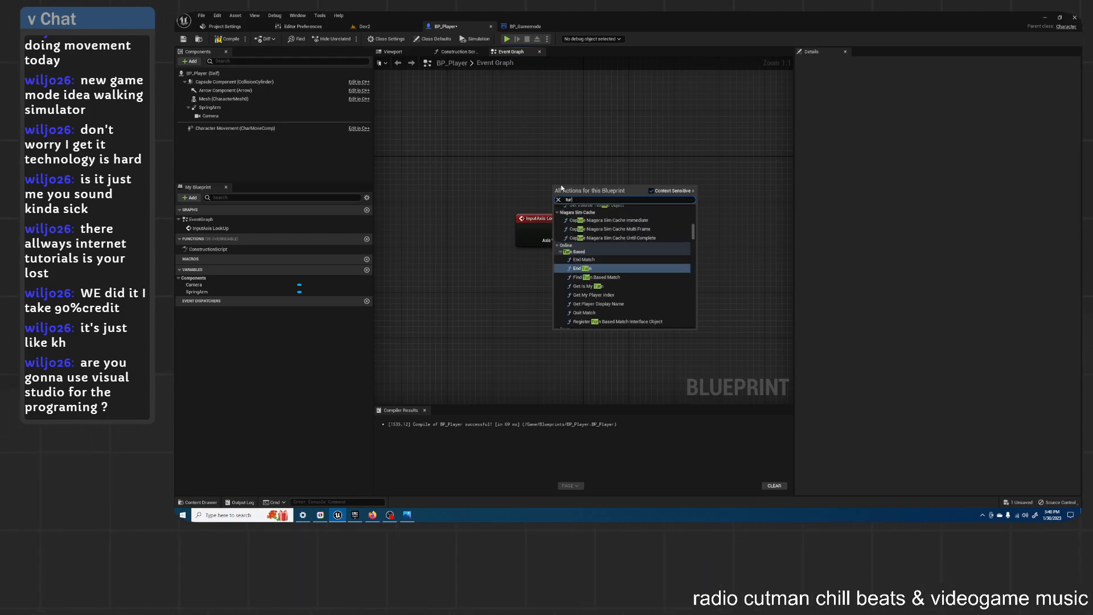
key(BackSpace)
key(BackSpace)
key(BackSpace)
key(BackSpace)
text(inputaxis)
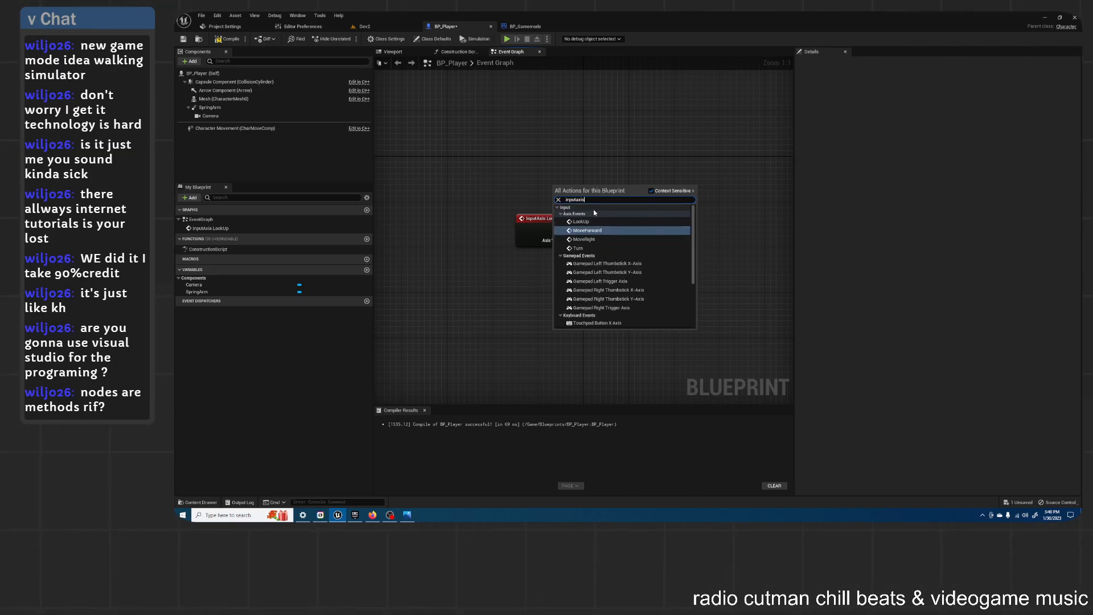
click(595, 249)
drag(579, 191, 539, 276)
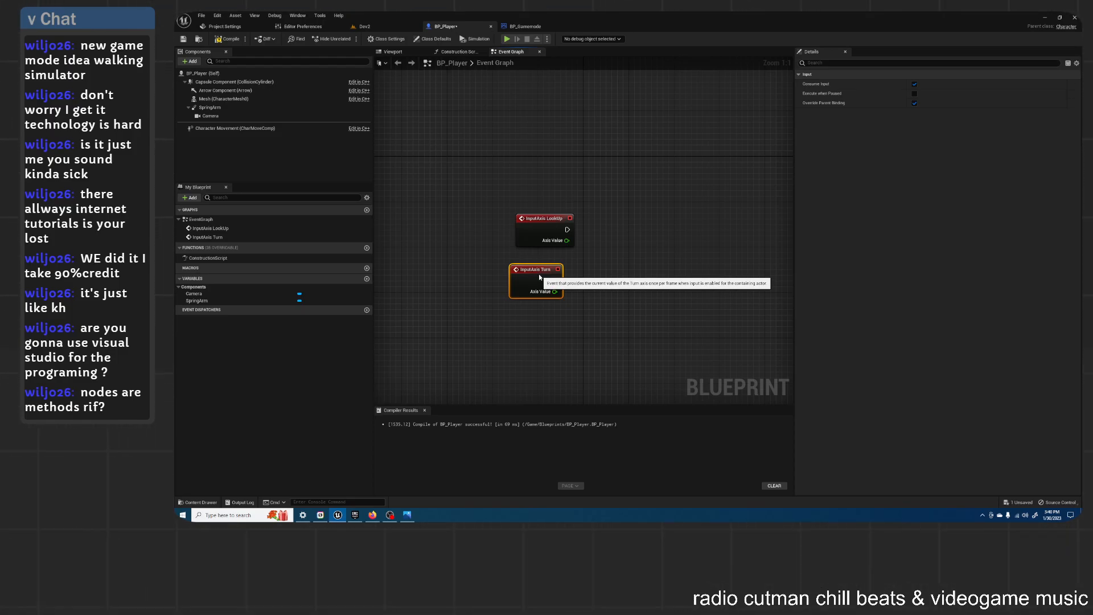
drag(539, 275, 550, 269)
Step: Add the MoveForward input axis event and place it below the Turn event
click(613, 254)
right_drag(605, 287, 613, 236)
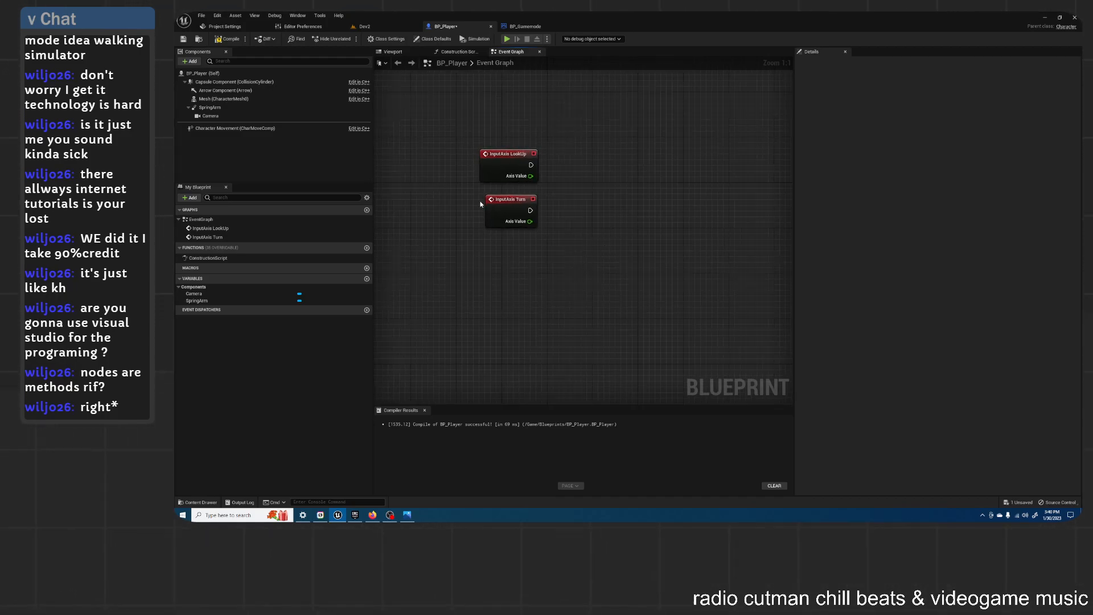
right_click(537, 280)
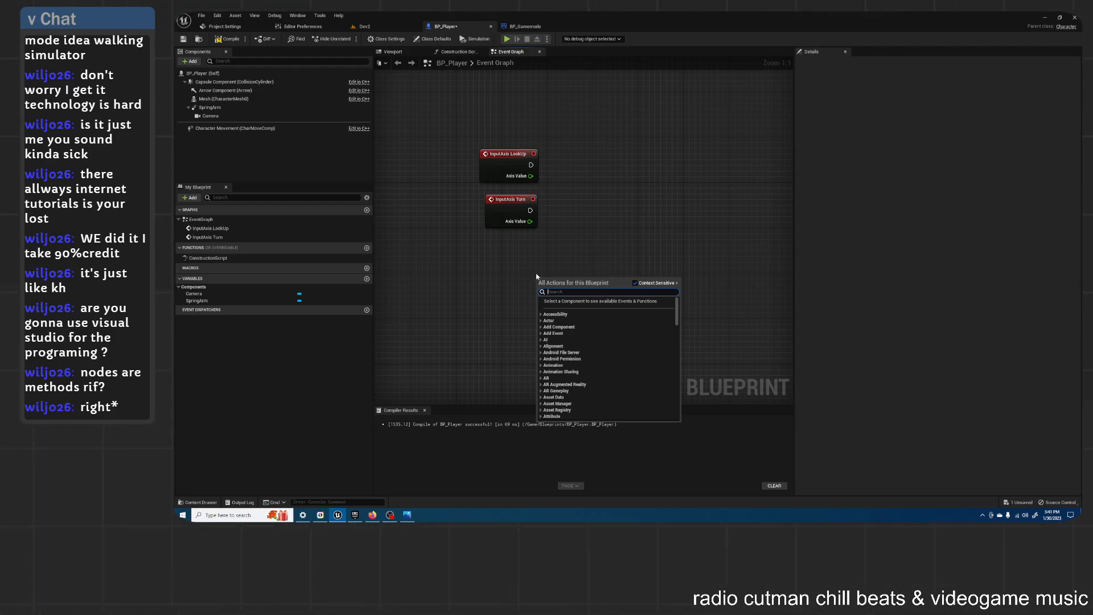
text(move for)
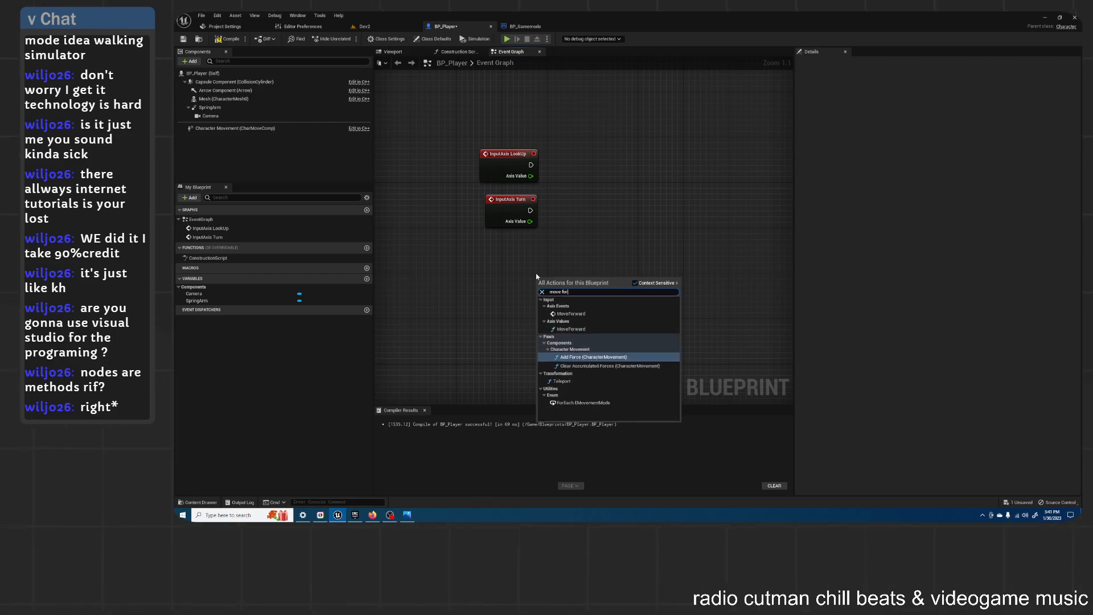
click(571, 313)
drag(563, 281, 494, 244)
Step: Add the MoveRight input axis event and place it below the MoveForward event
right_click(595, 301)
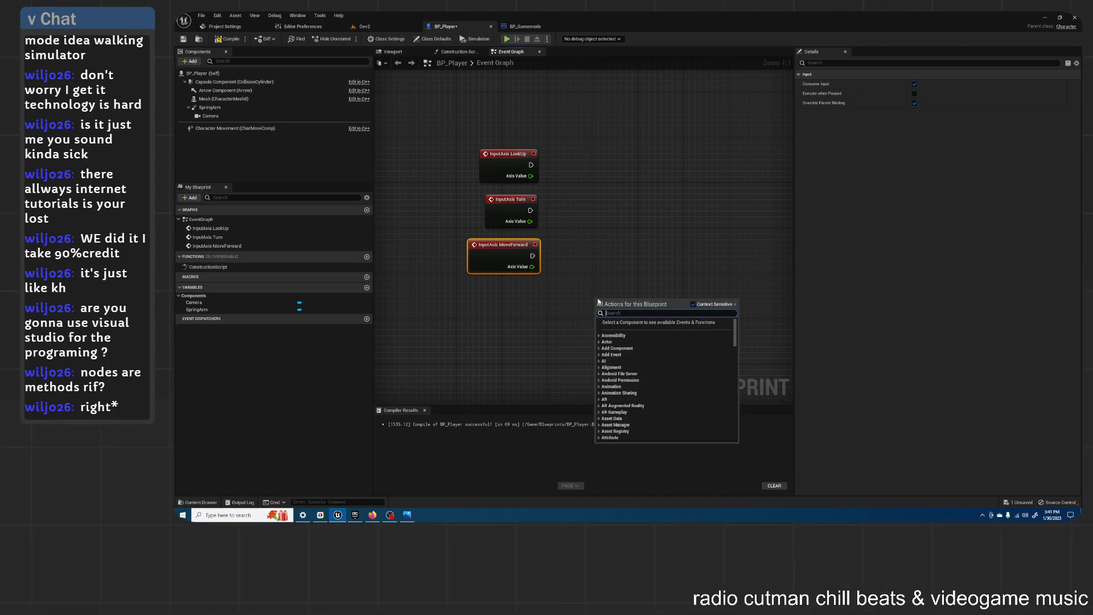
text(moveright)
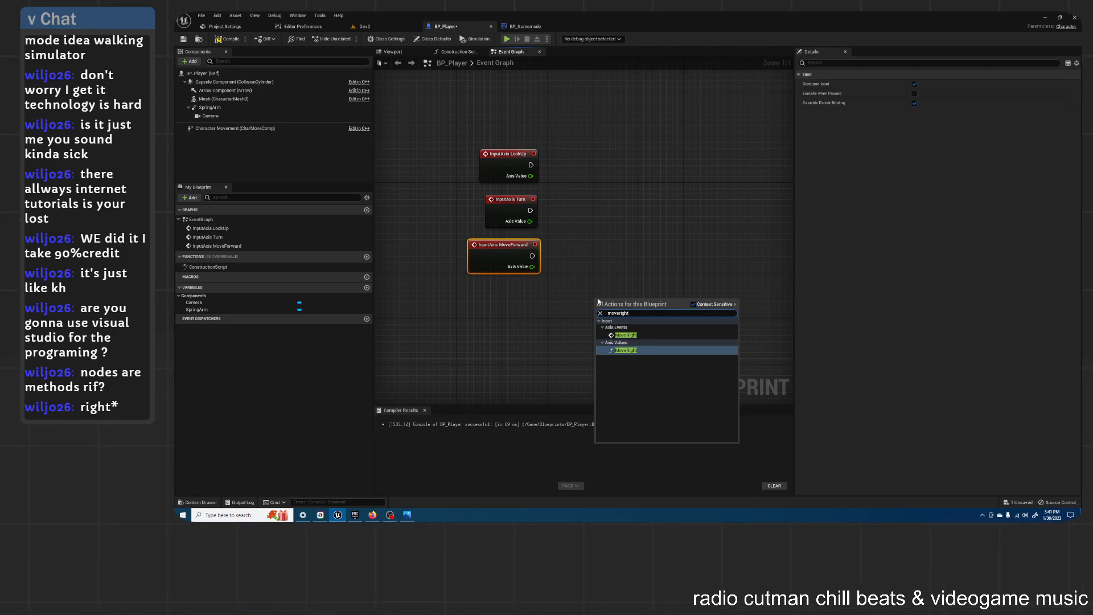
click(654, 334)
drag(614, 300, 494, 291)
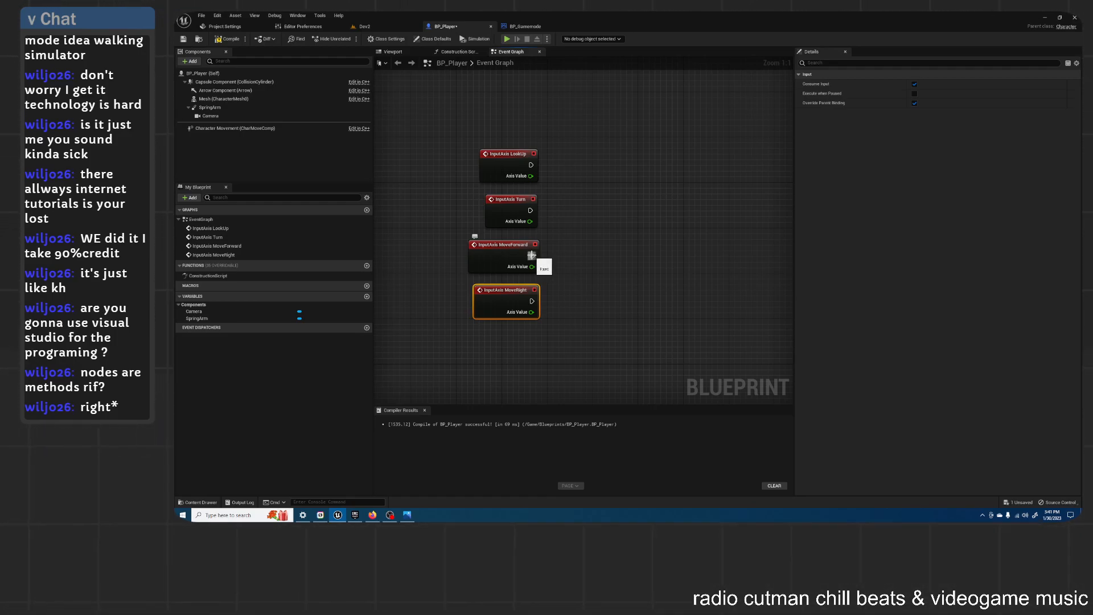
drag(531, 255, 709, 255)
click(587, 291)
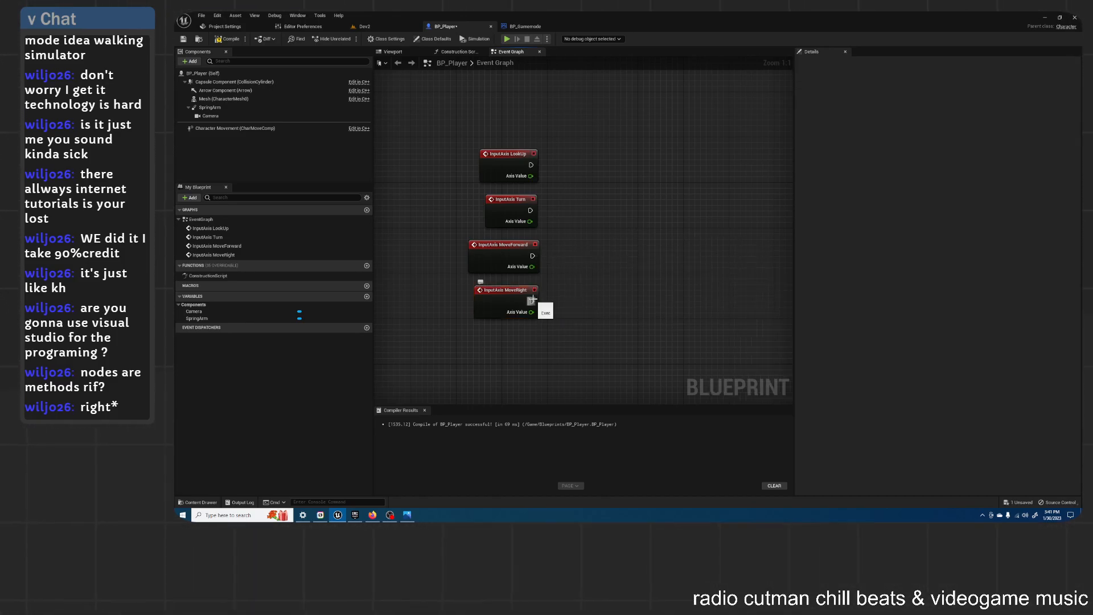
drag(532, 298, 758, 329)
click(594, 254)
drag(530, 211, 634, 214)
drag(531, 165, 604, 170)
click(600, 163)
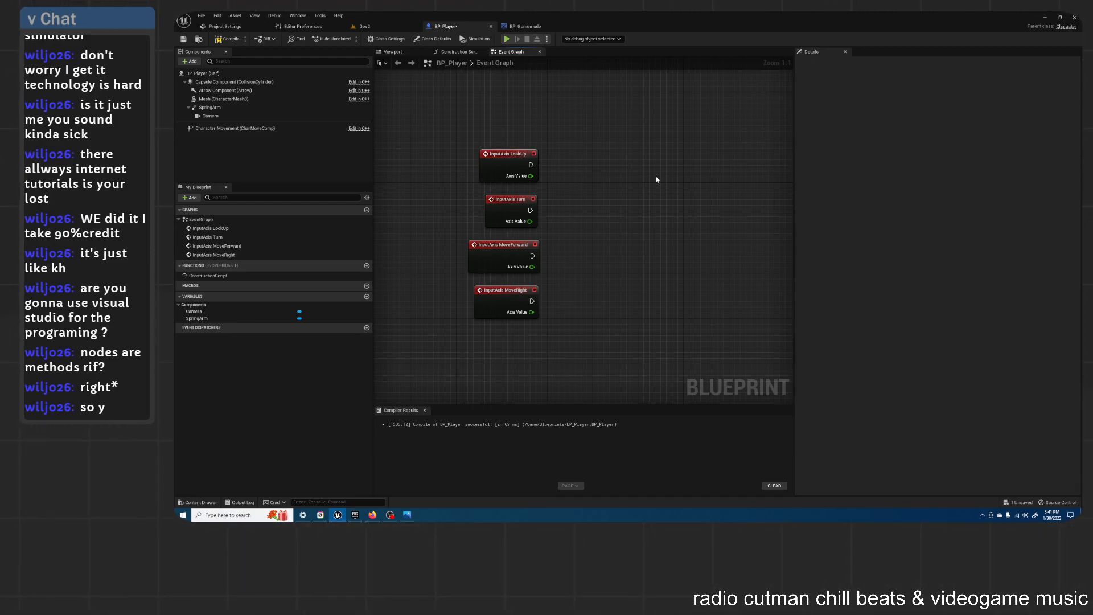
Step: Add an Add Controller Pitch Input node beside the LookUp event, wiring its execution pin and feeding the Axis Value into Val
right_click(638, 164)
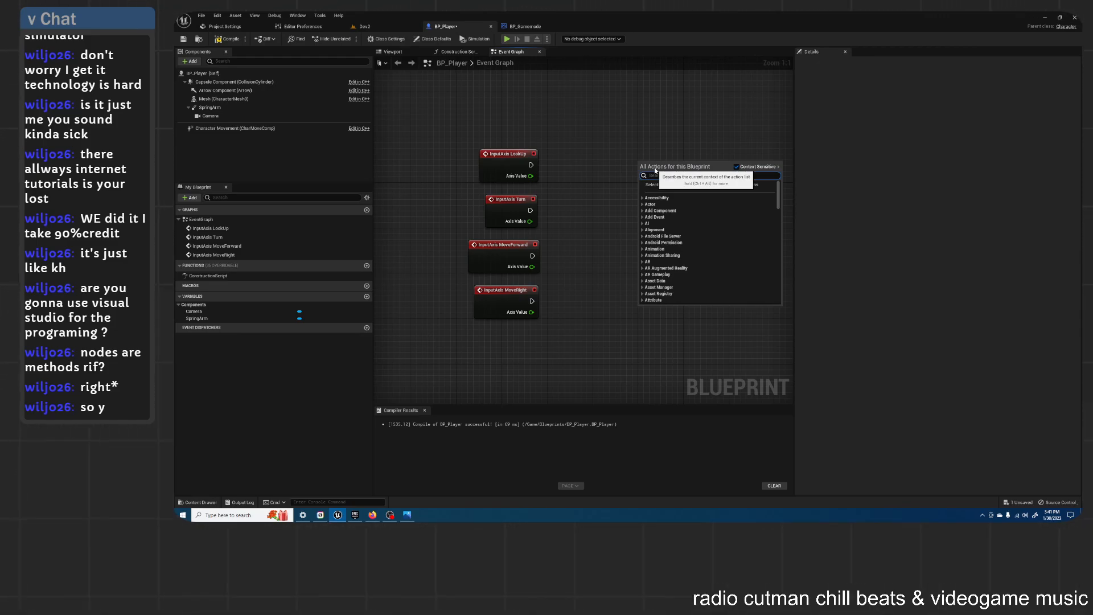
text(add)
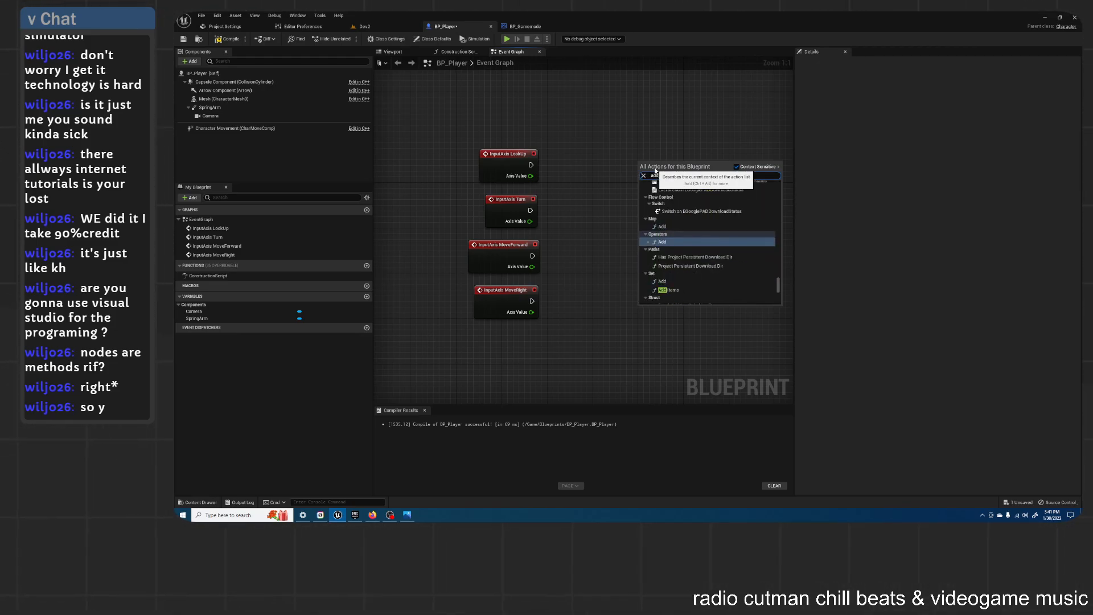
text( cont)
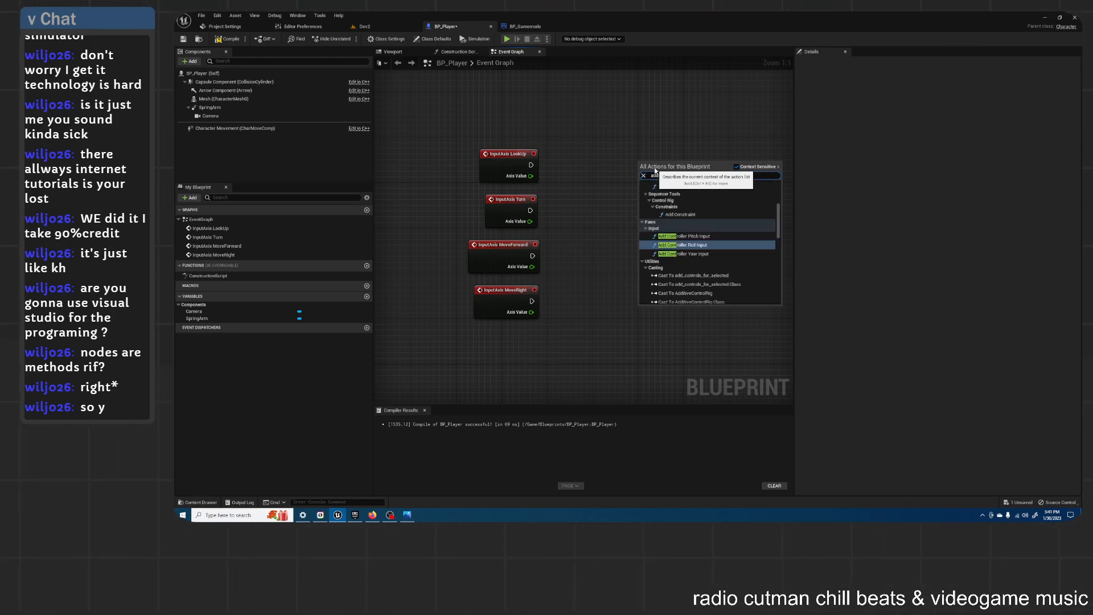
click(684, 236)
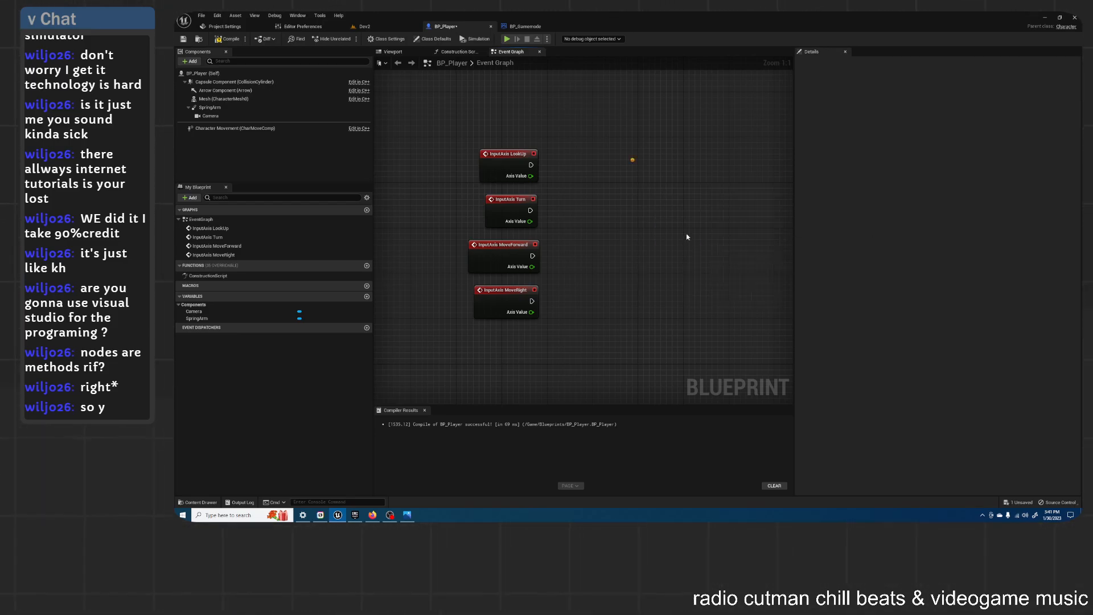
drag(679, 176, 604, 138)
drag(530, 164, 571, 147)
drag(530, 176, 553, 205)
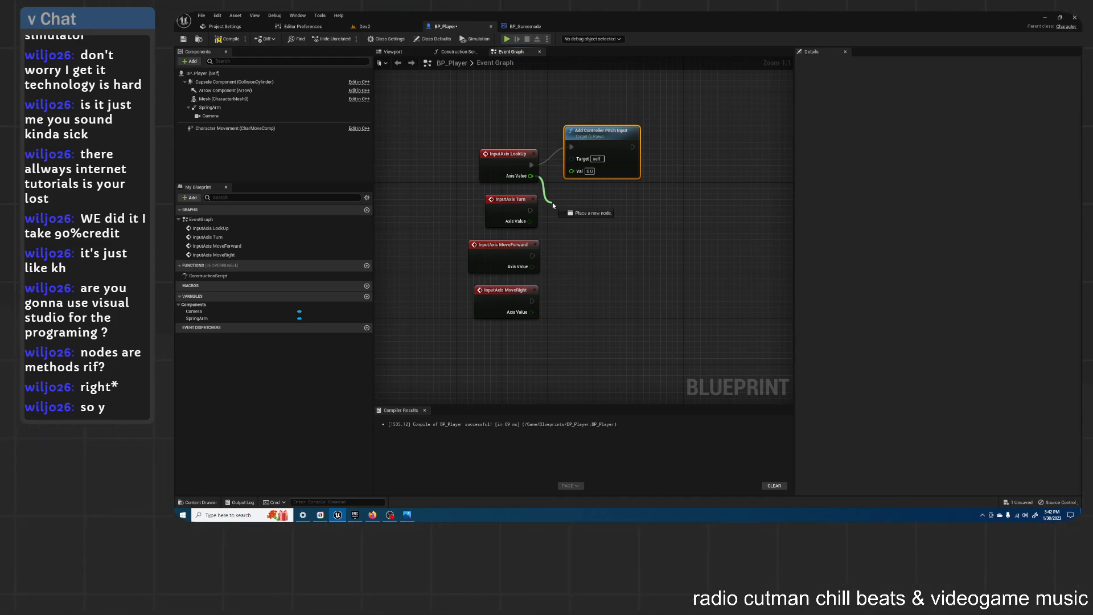
drag(552, 205, 593, 146)
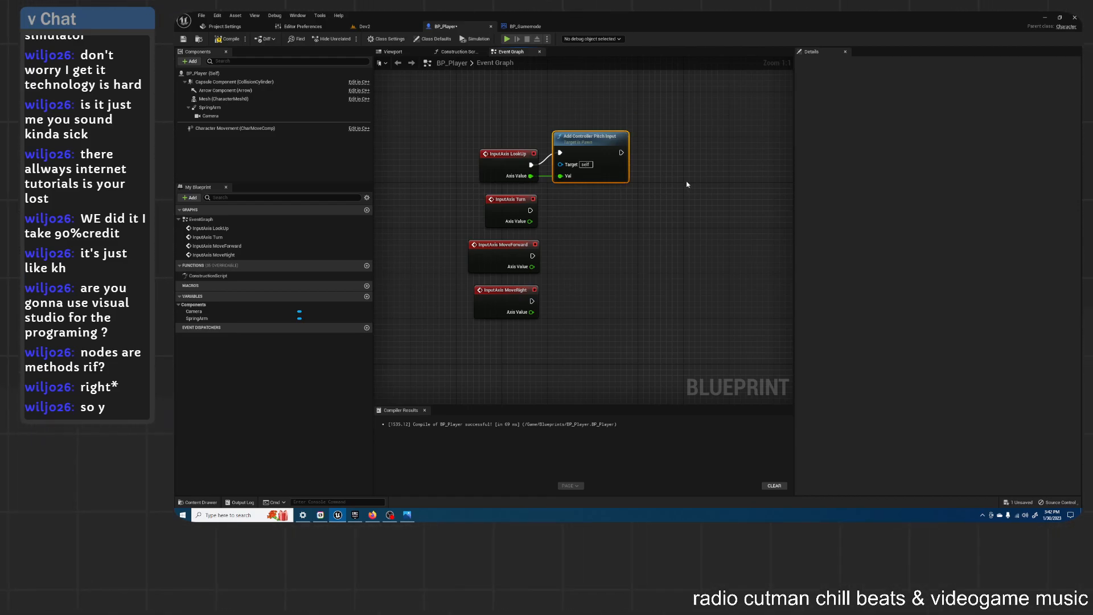
right_click(687, 245)
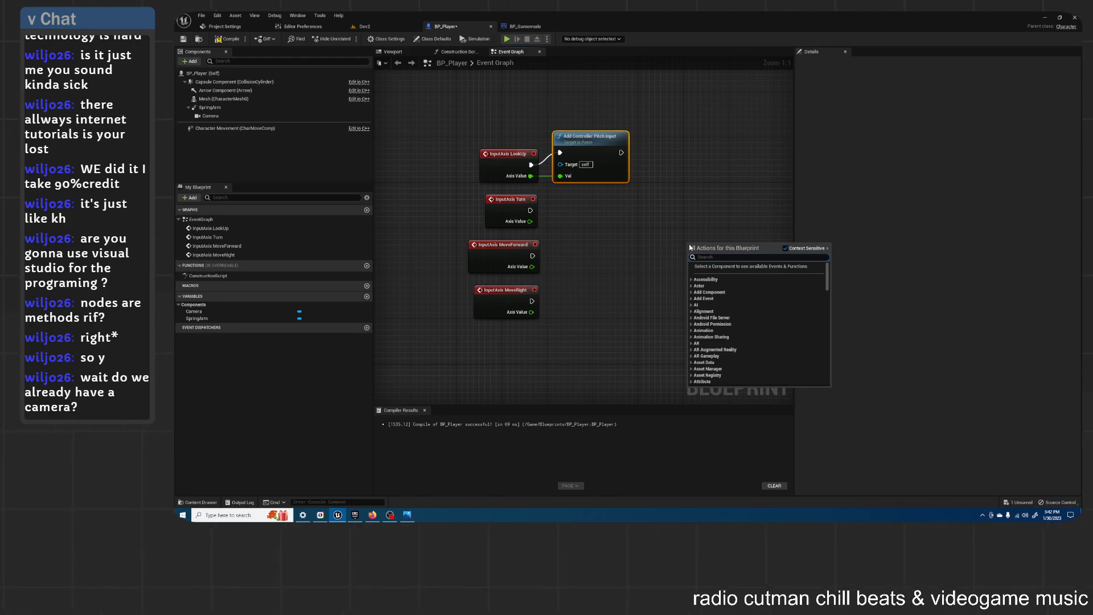
click(695, 223)
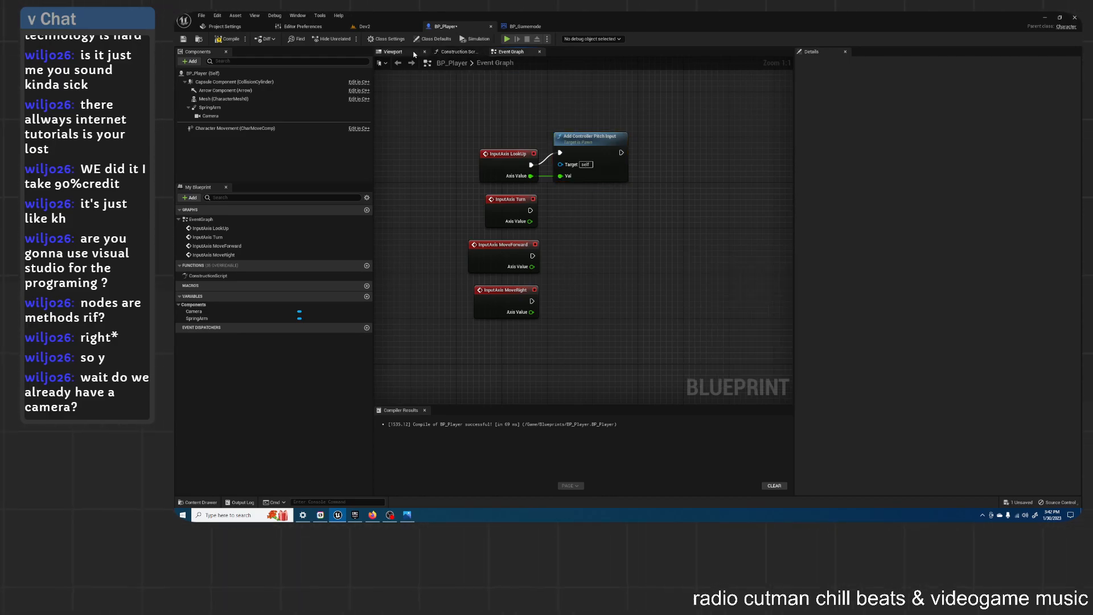
Step: Inspect the camera and the character's capsule in BP_Player's viewport, selecting each component in turn
click(394, 51)
click(495, 229)
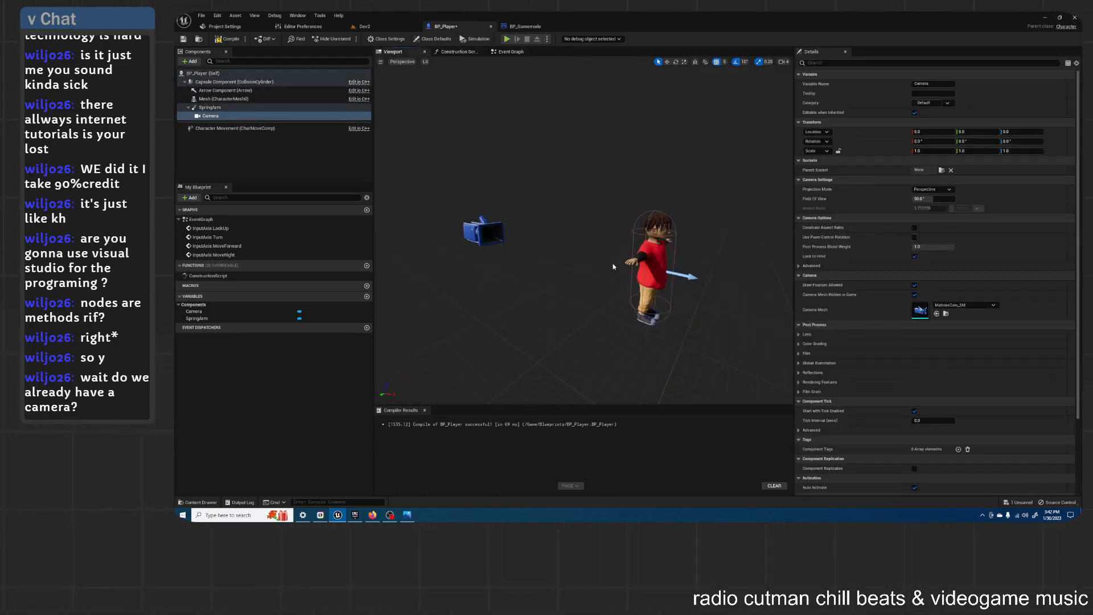
right_drag(652, 216, 652, 215)
click(651, 216)
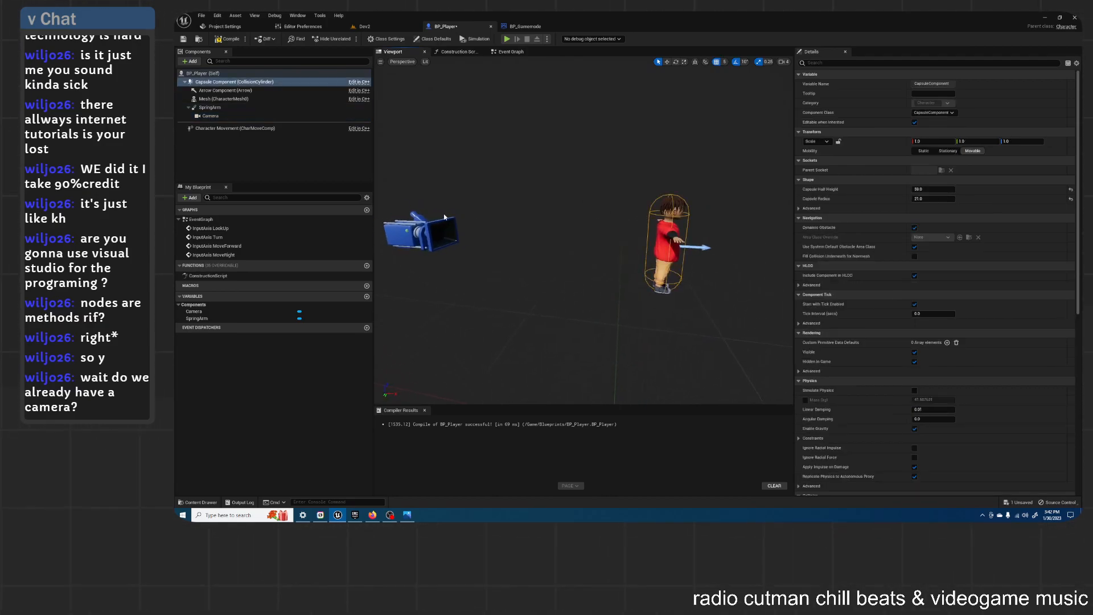
click(423, 234)
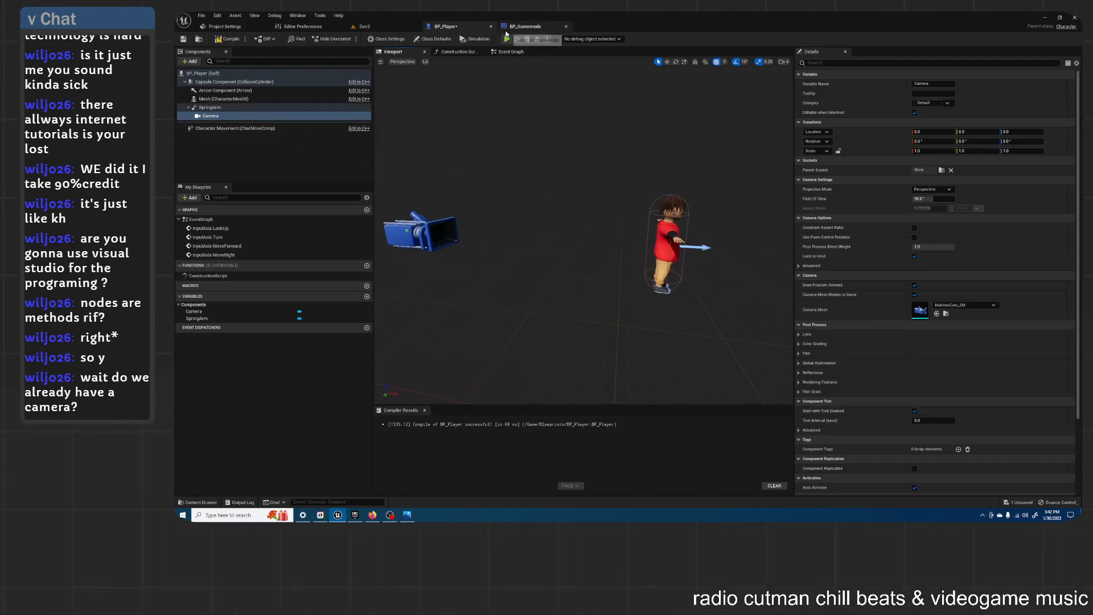
Step: Add an Add Controller Yaw Input node in BP_Player's event graph, driven by the Turn event's execution pin
click(525, 26)
click(449, 27)
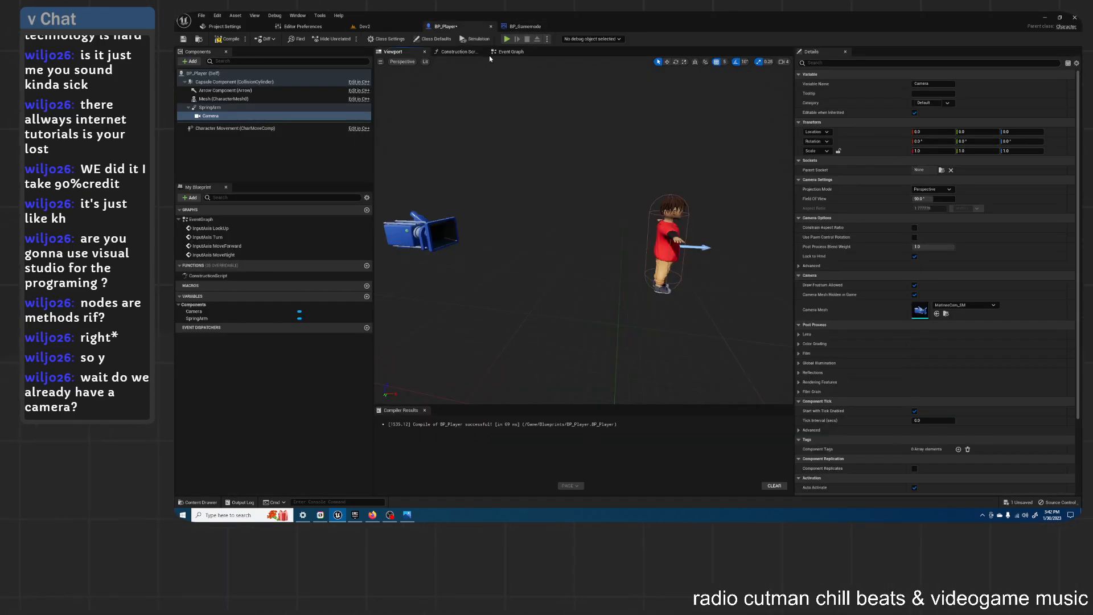
click(515, 52)
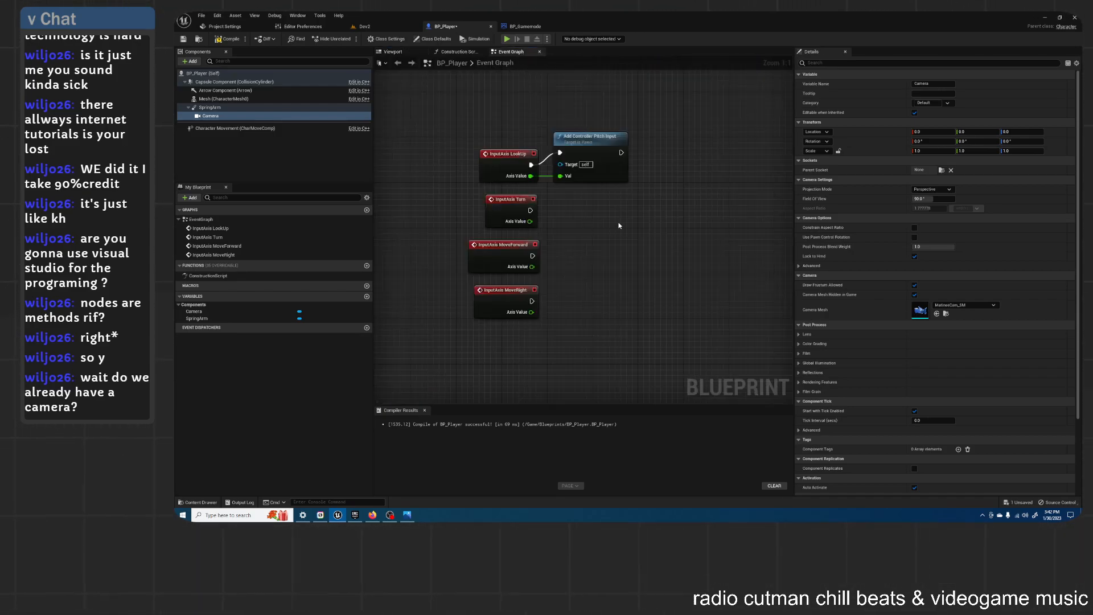
right_click(586, 219)
click(552, 211)
drag(530, 211, 588, 217)
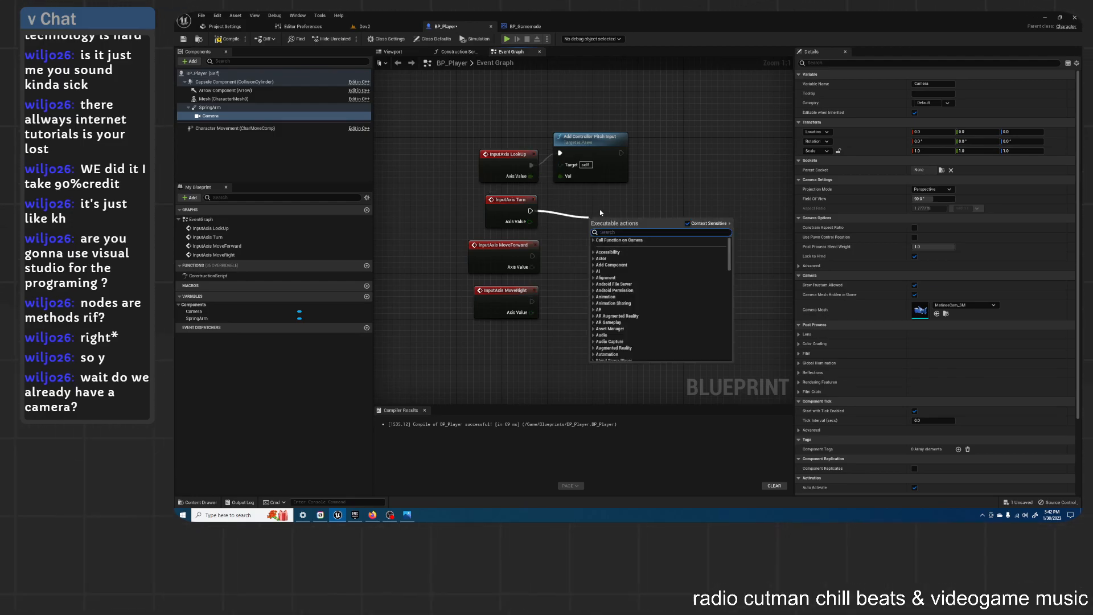
text(add controller)
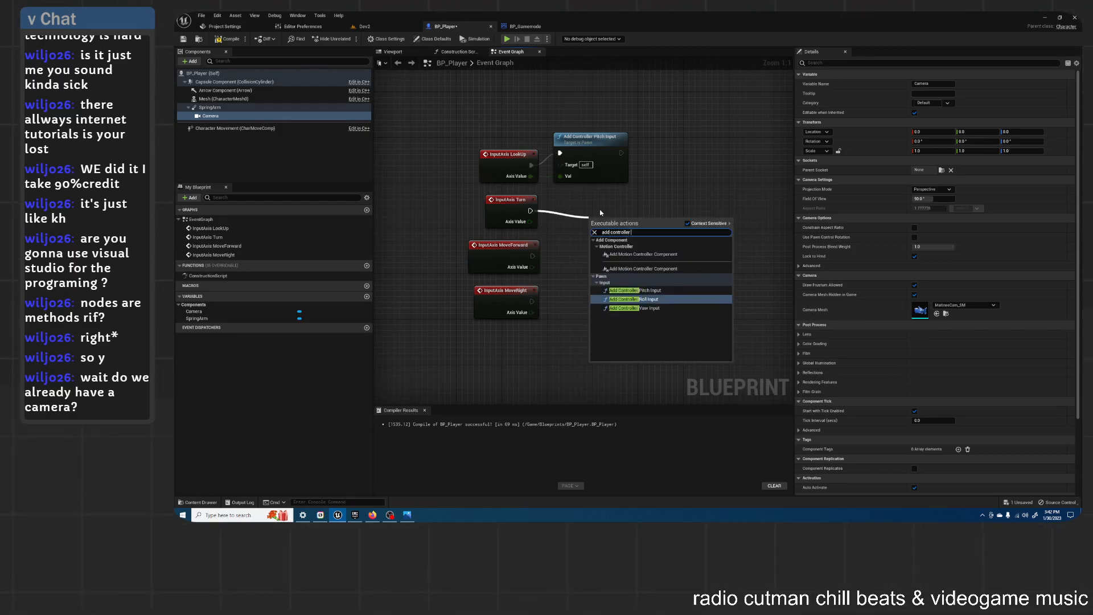
text(yaw)
click(613, 254)
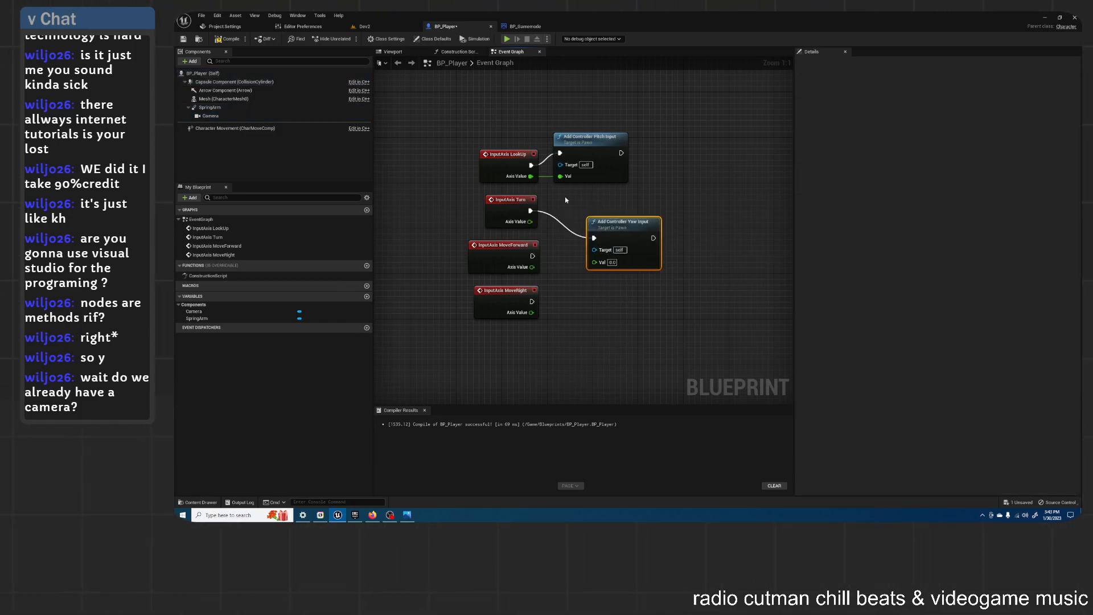
Step: Feed the Turn event's Axis Value into the yaw node's Val and align the yaw and pitch nodes beside their events
drag(529, 221, 595, 263)
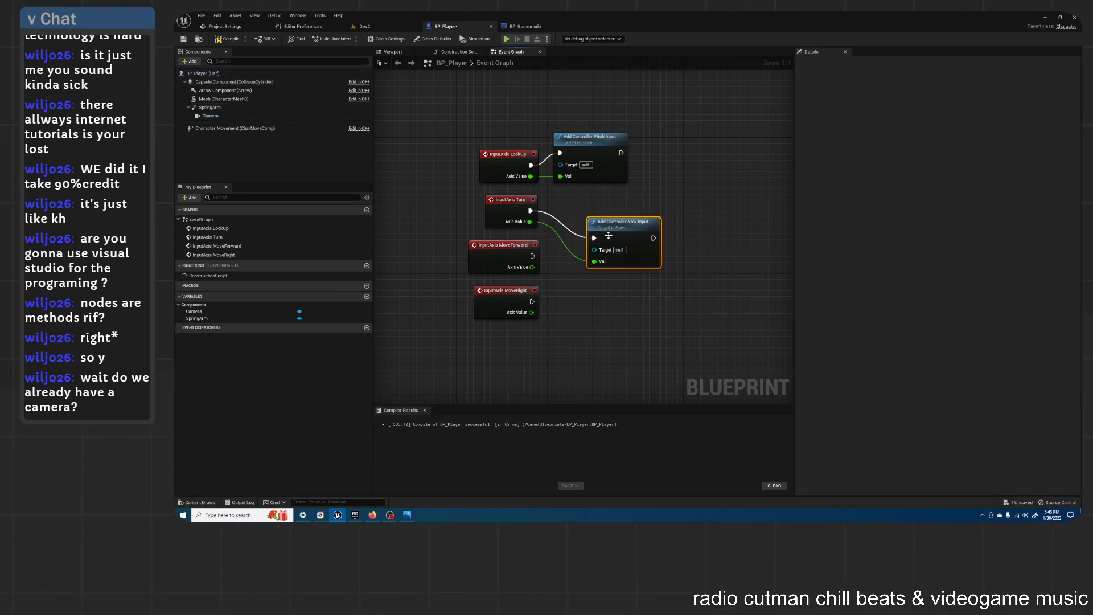
drag(613, 227, 579, 198)
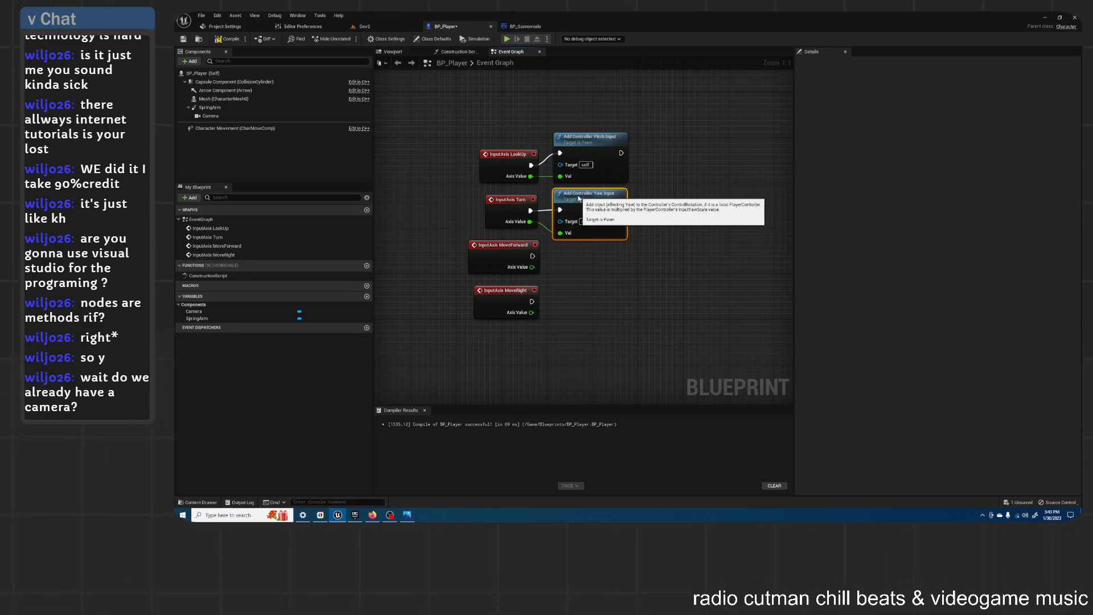
drag(655, 209, 602, 140)
click(647, 157)
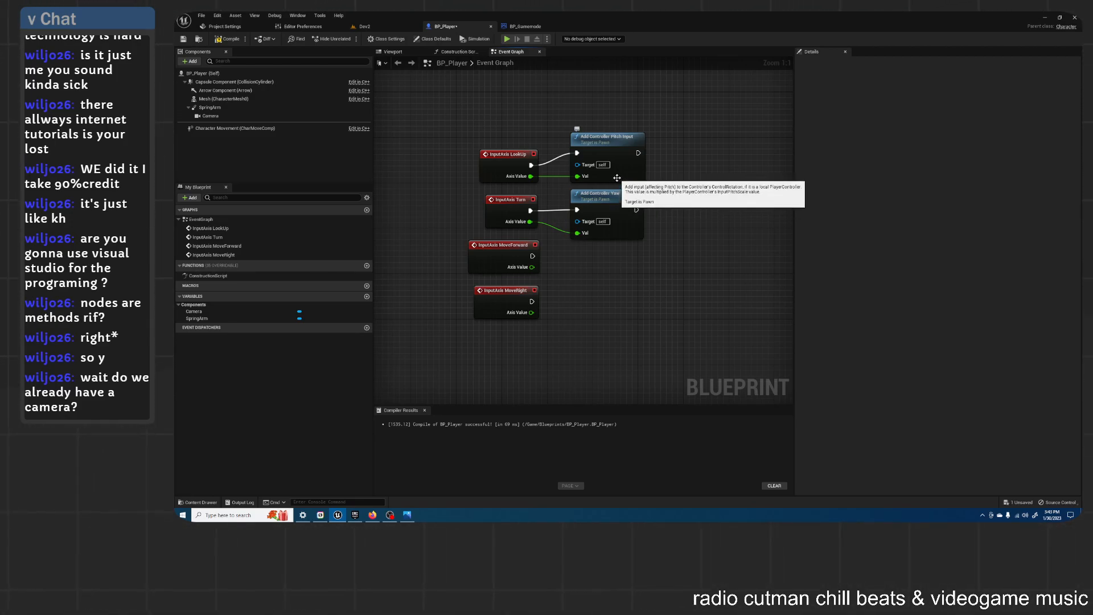
Step: Shift the MoveForward and MoveRight events further down the graph, leaving a wider gap between them
drag(538, 338, 504, 293)
click(534, 366)
click(491, 350)
right_click(600, 314)
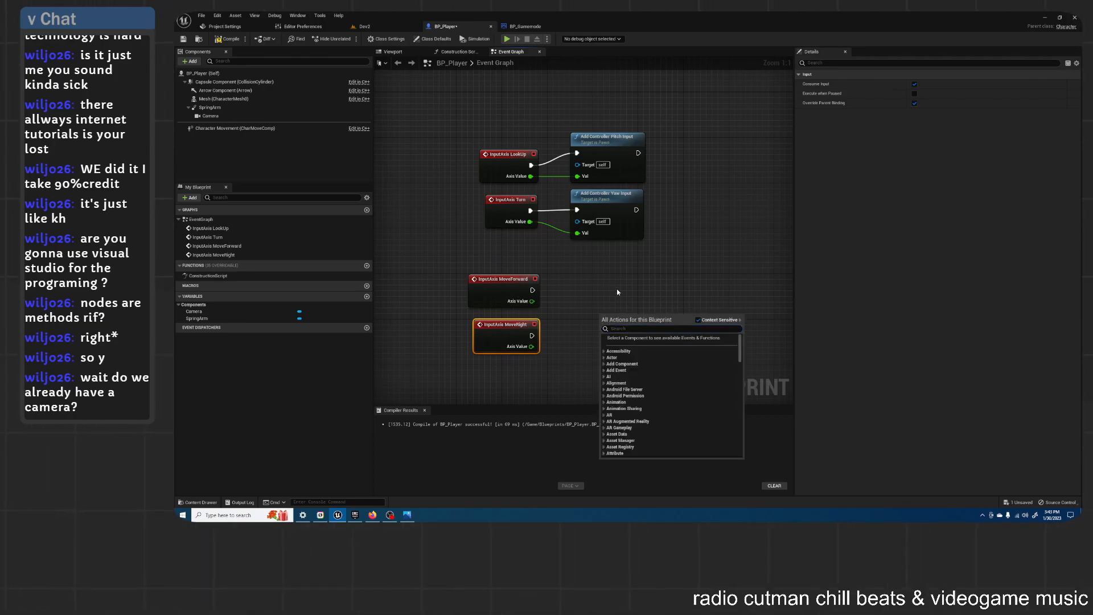
click(564, 315)
drag(517, 332, 517, 356)
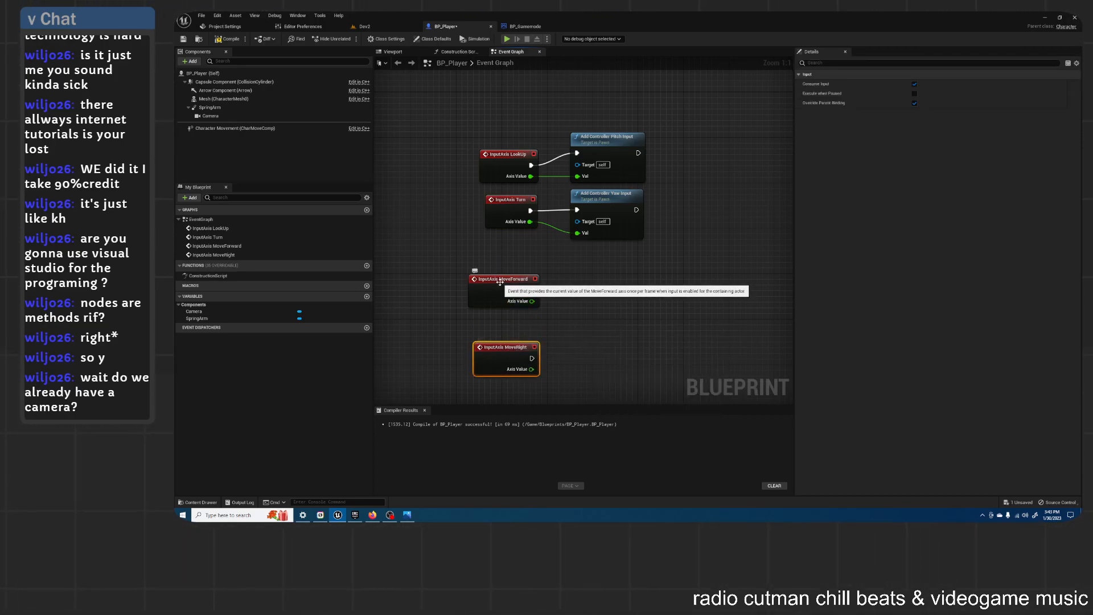
Step: Add an Add Movement Input node beside the MoveForward event and place a copy of it beside MoveRight
right_click(653, 278)
text(add)
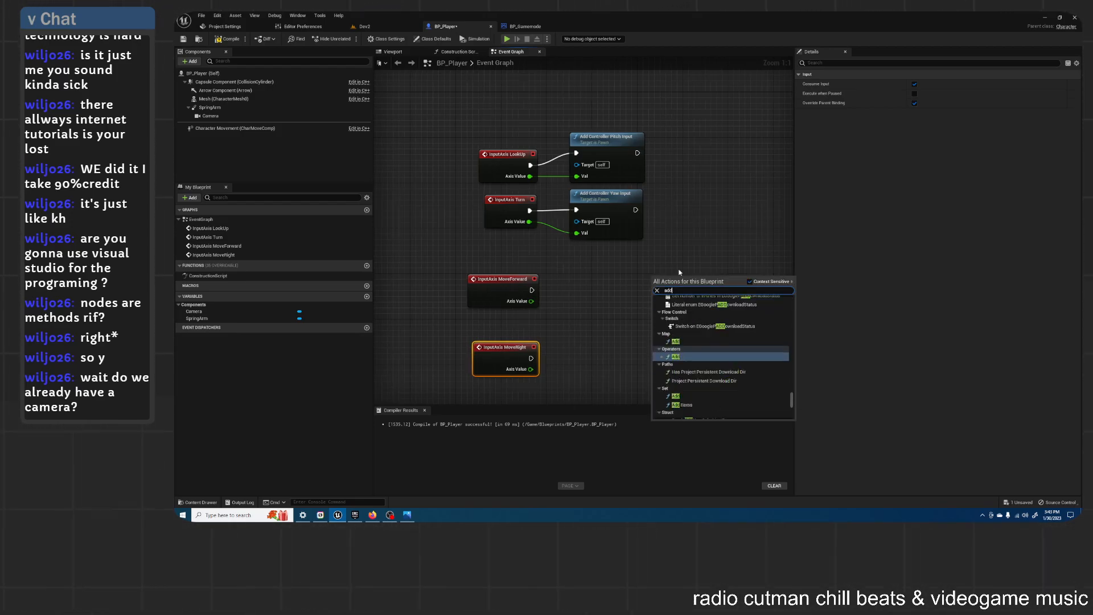
text( movement)
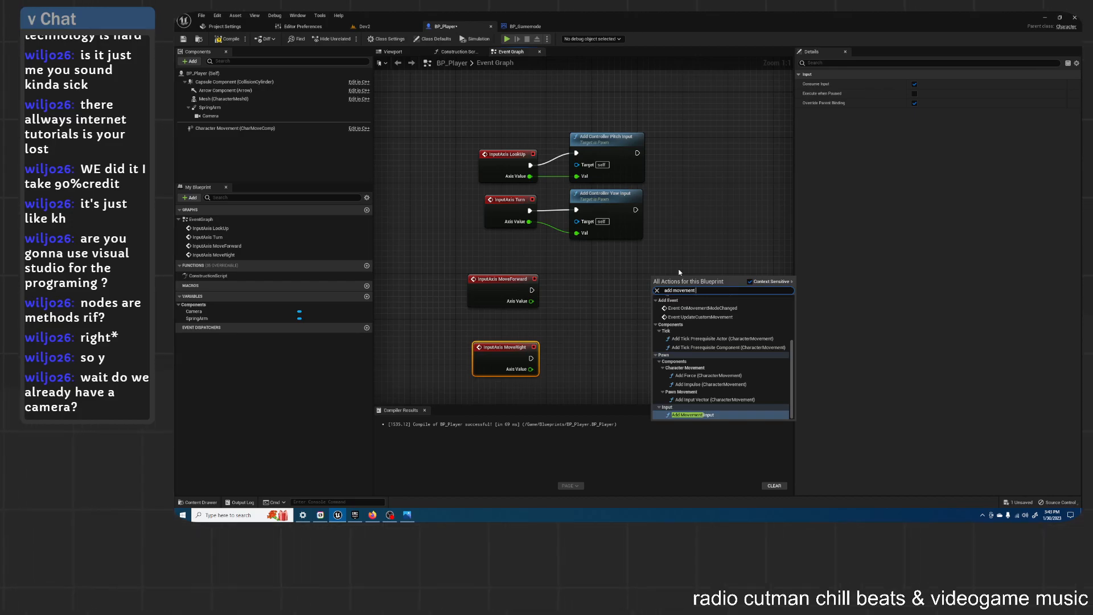
key(Return)
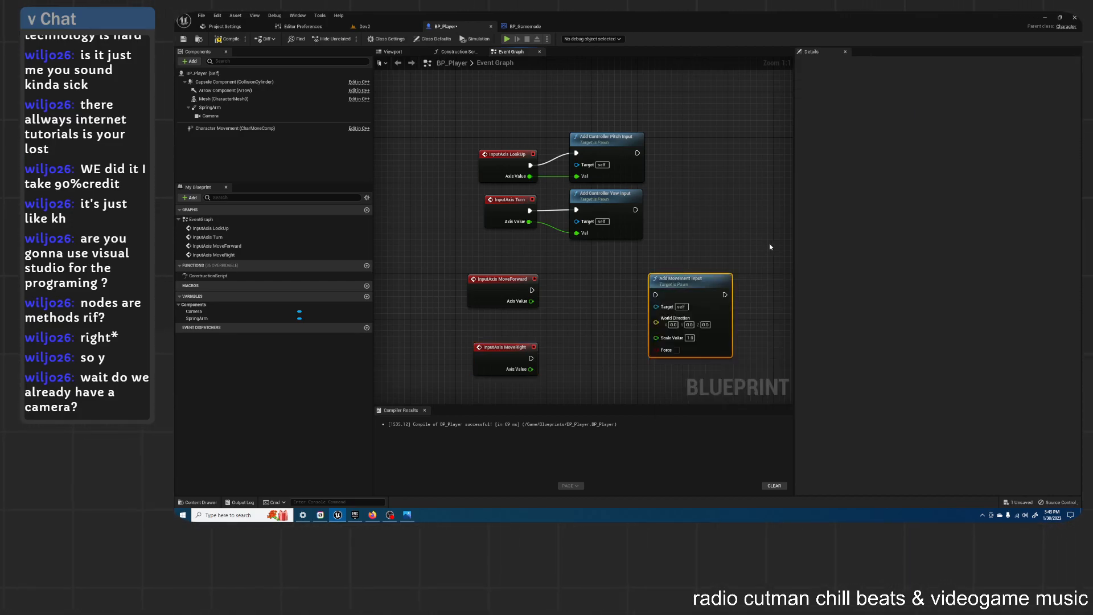
scroll(683, 262, down, 4)
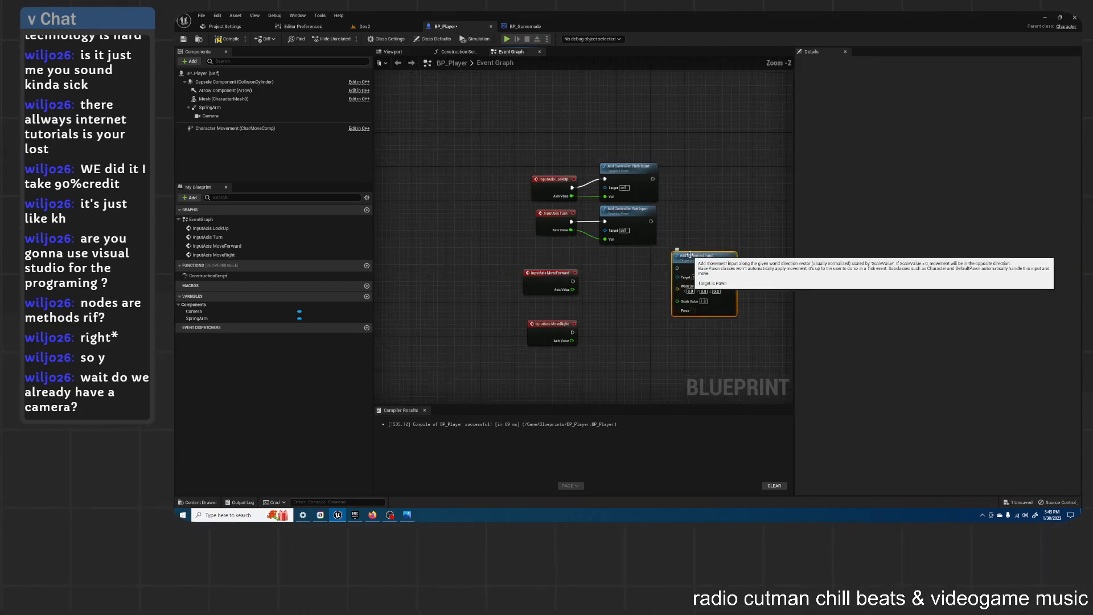
scroll(708, 227, up, 2)
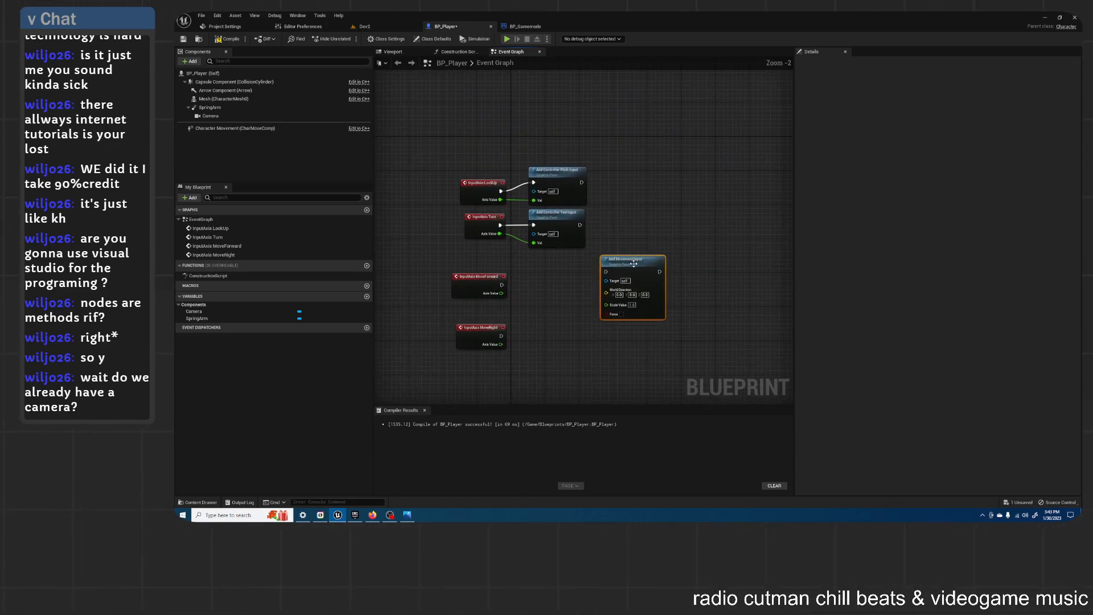
key(ctrl+c)
key(ctrl+v)
drag(660, 336, 636, 333)
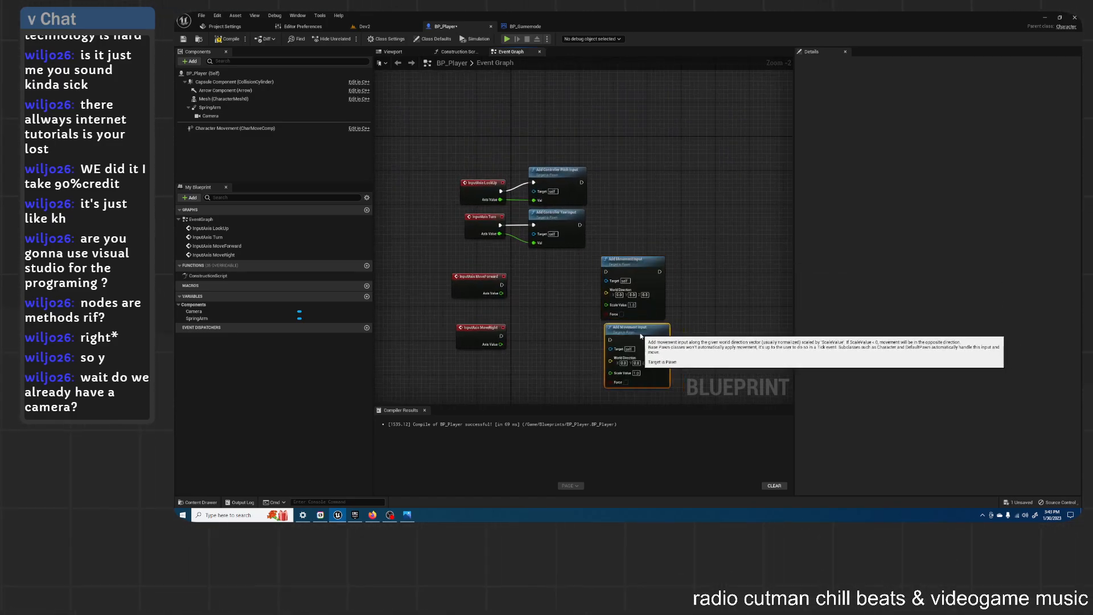
Step: Wire MoveForward and MoveRight to separate Add Movement Input nodes, feeding each Axis Value into Scale Value and spacing the pairs apart
drag(501, 336, 607, 342)
drag(501, 285, 607, 275)
right_drag(712, 292, 719, 249)
drag(706, 301, 710, 234)
drag(704, 297, 704, 306)
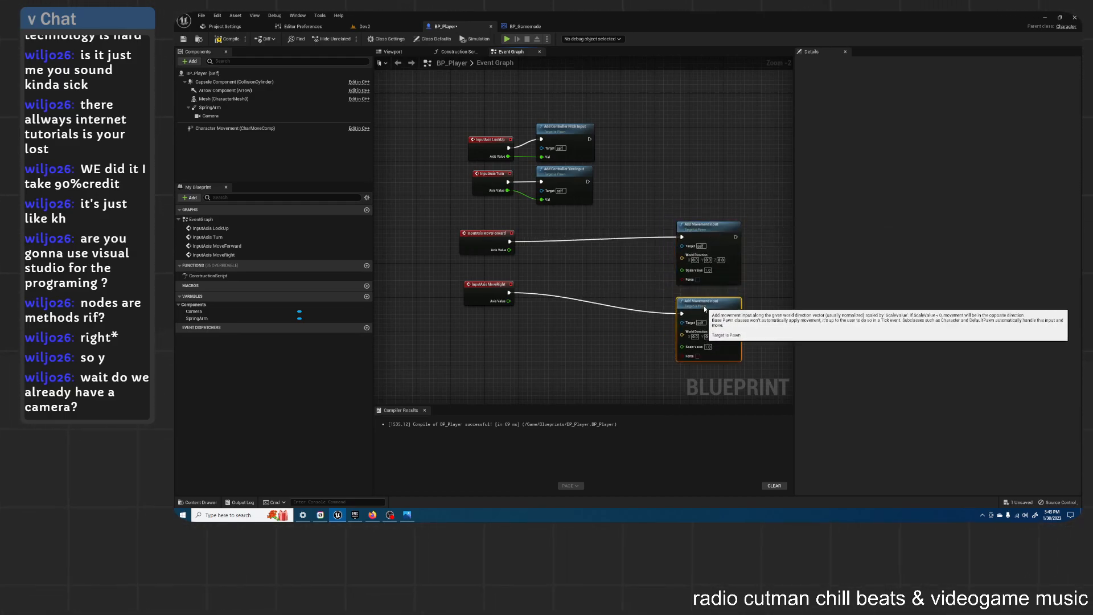
drag(483, 289, 479, 318)
drag(509, 249, 681, 269)
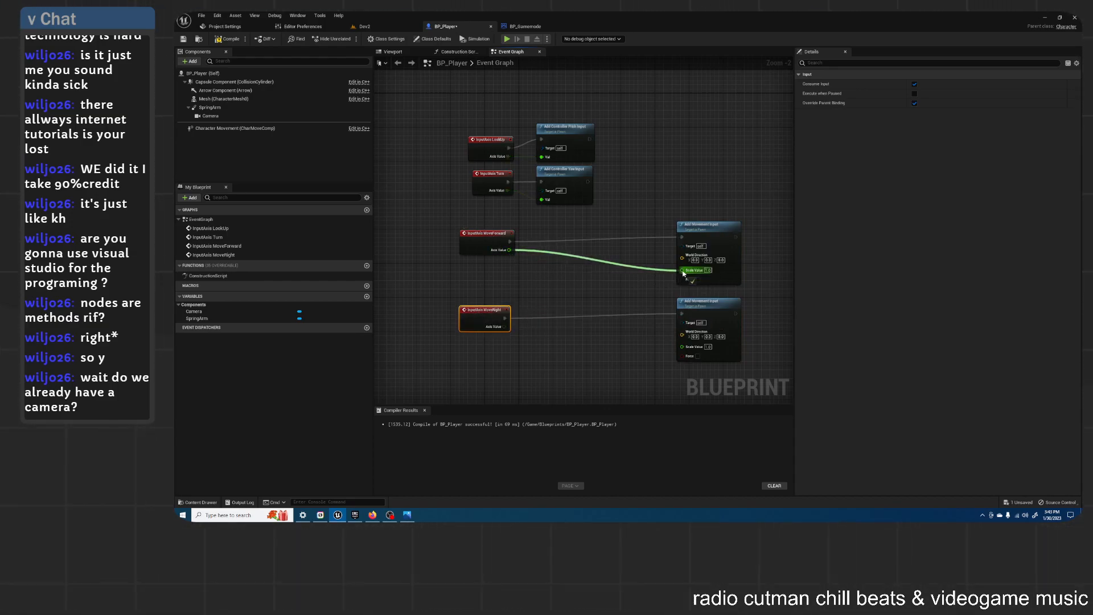
drag(504, 326, 682, 346)
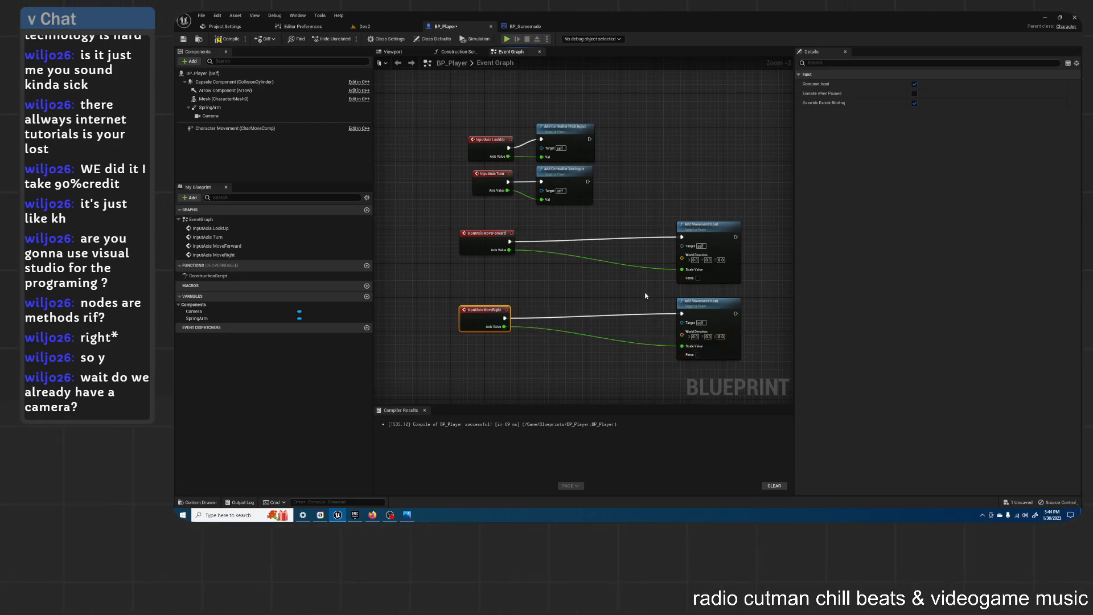
Step: Add a Get Control Rotation node and place it between the MoveForward and MoveRight events, toward their outer side
right_click(500, 296)
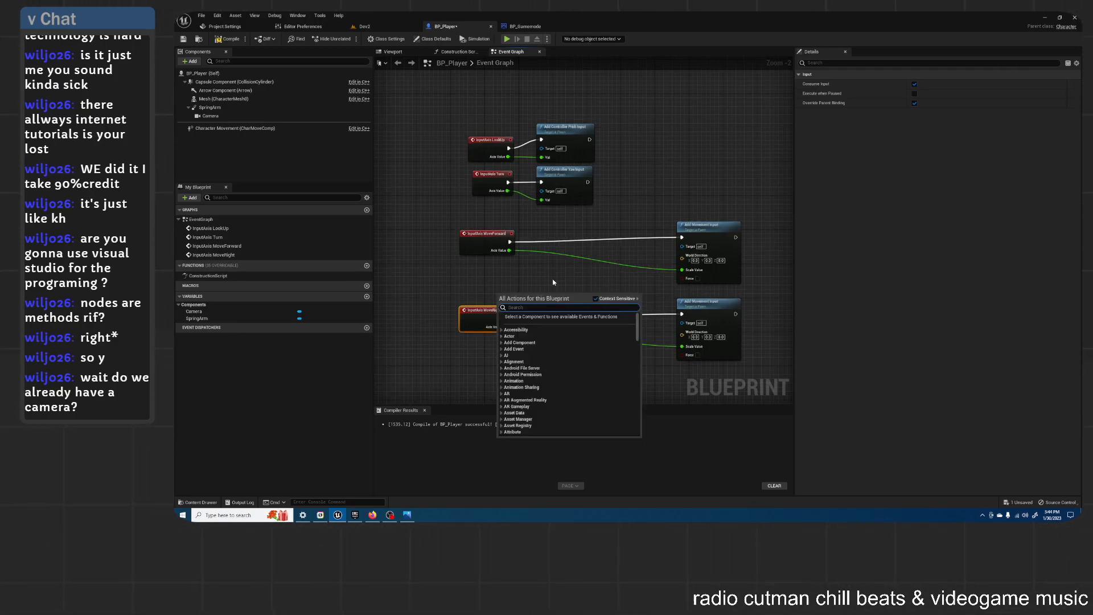
text(get)
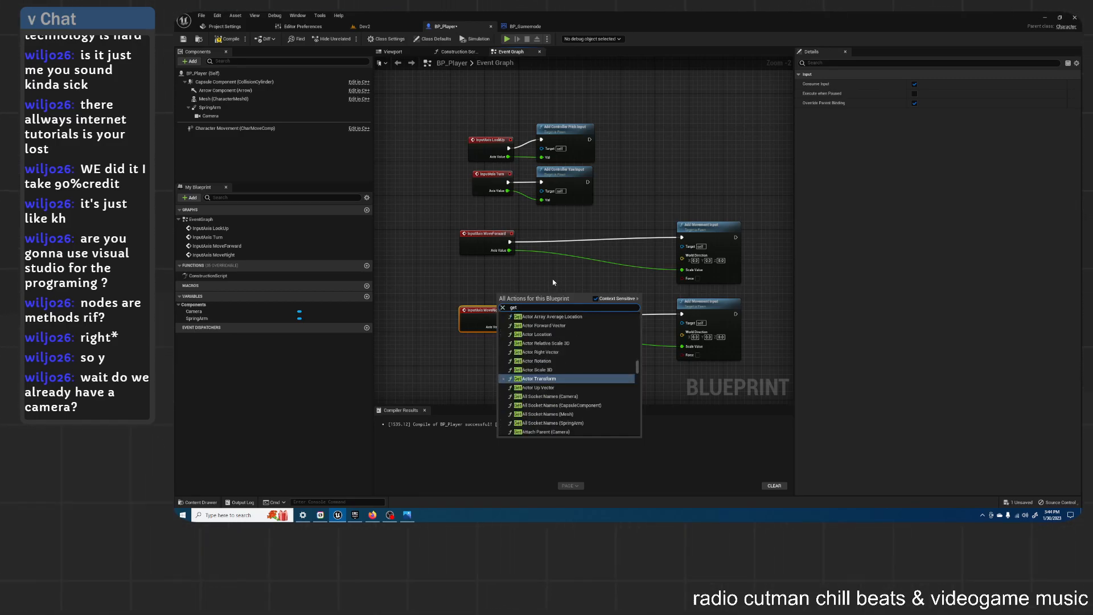
text( controll rotat)
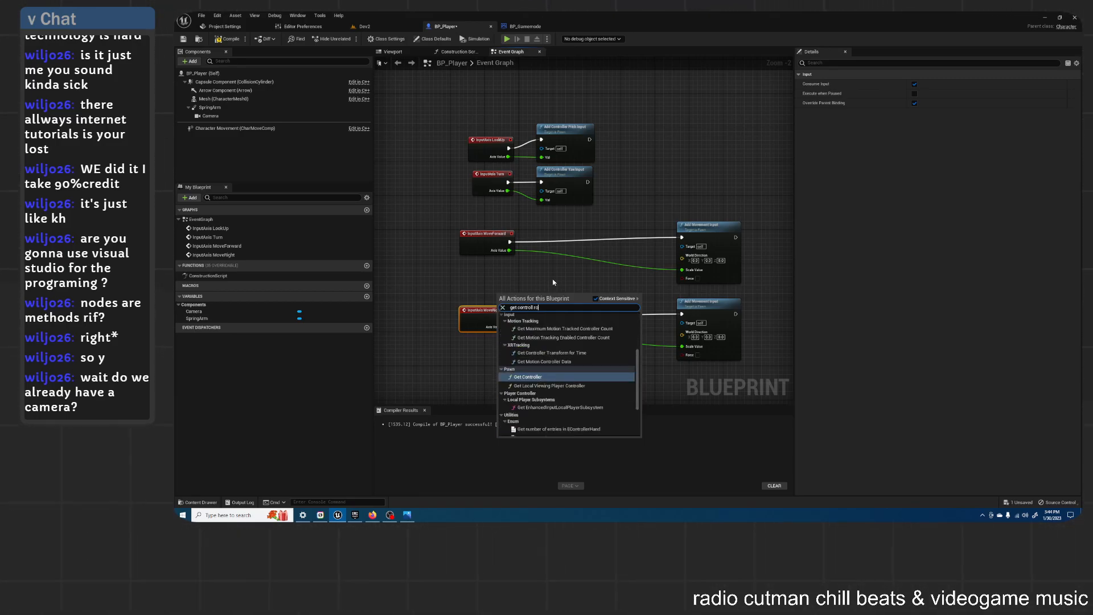
key(BackSpace)
key(BackSpace)
key(BackSpace)
key(BackSpace)
key(BackSpace)
key(BackSpace)
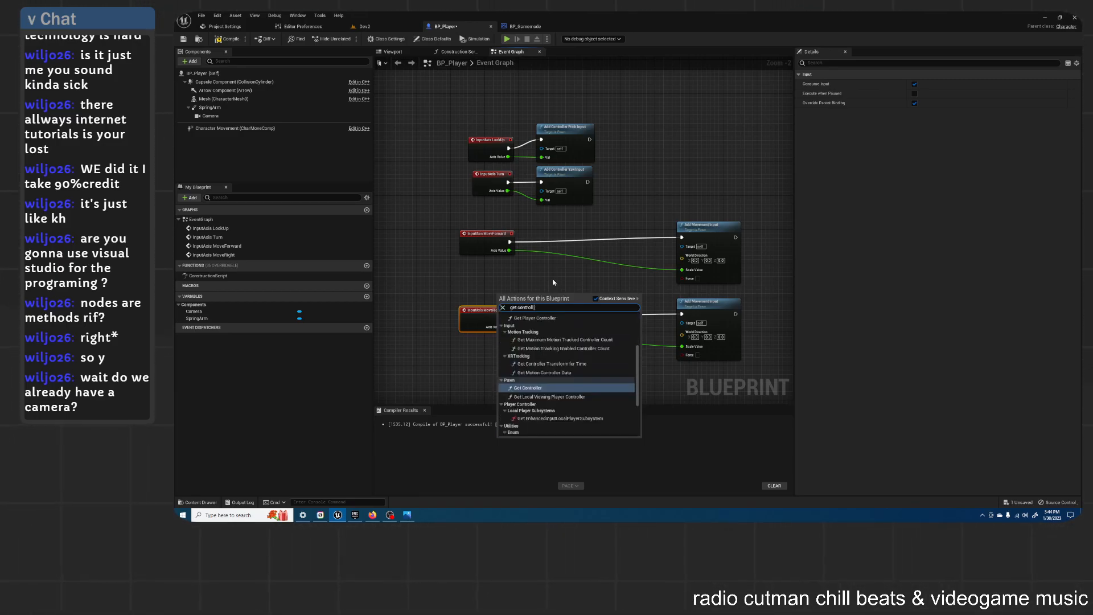
text(rotation)
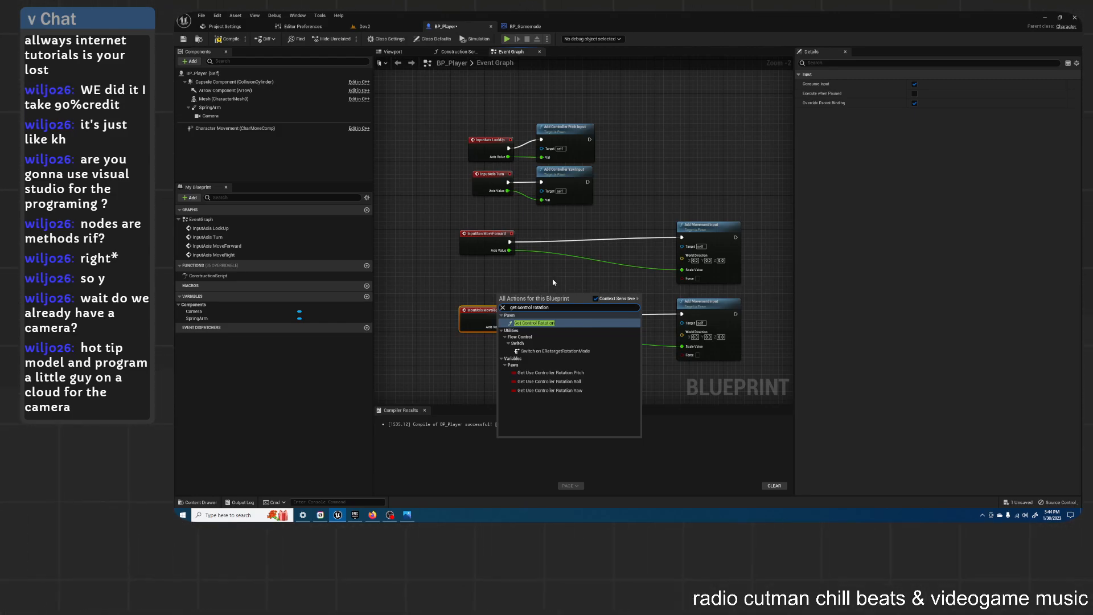
key(Return)
drag(518, 295, 423, 273)
Step: Add a Break Rotator node fed by the Return Value of Get Control Rotation
right_drag(500, 276, 521, 271)
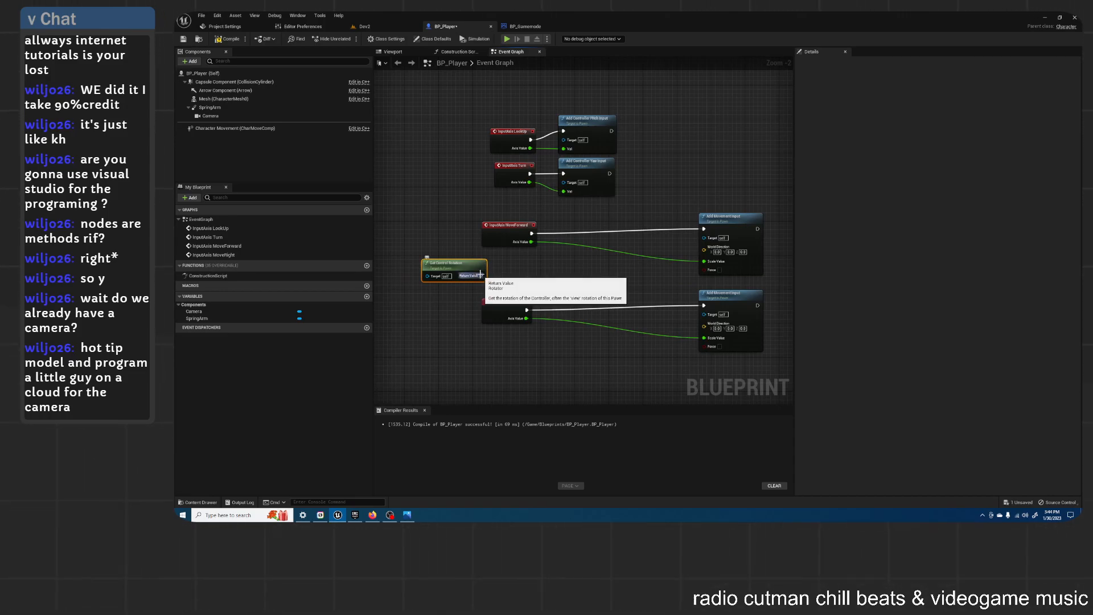
drag(481, 275, 516, 277)
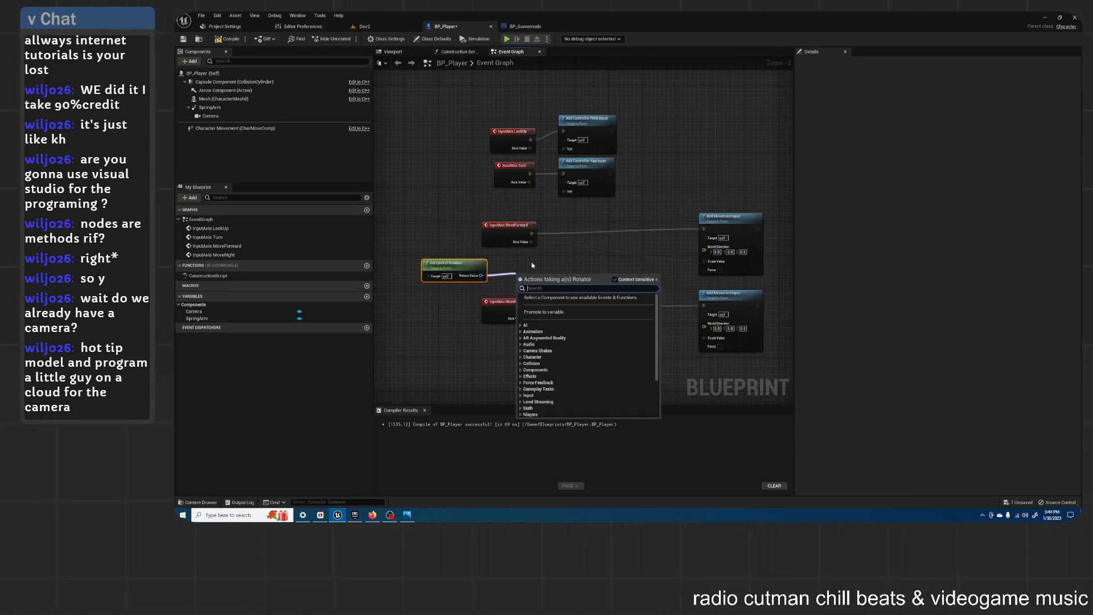
text(break)
key(Down)
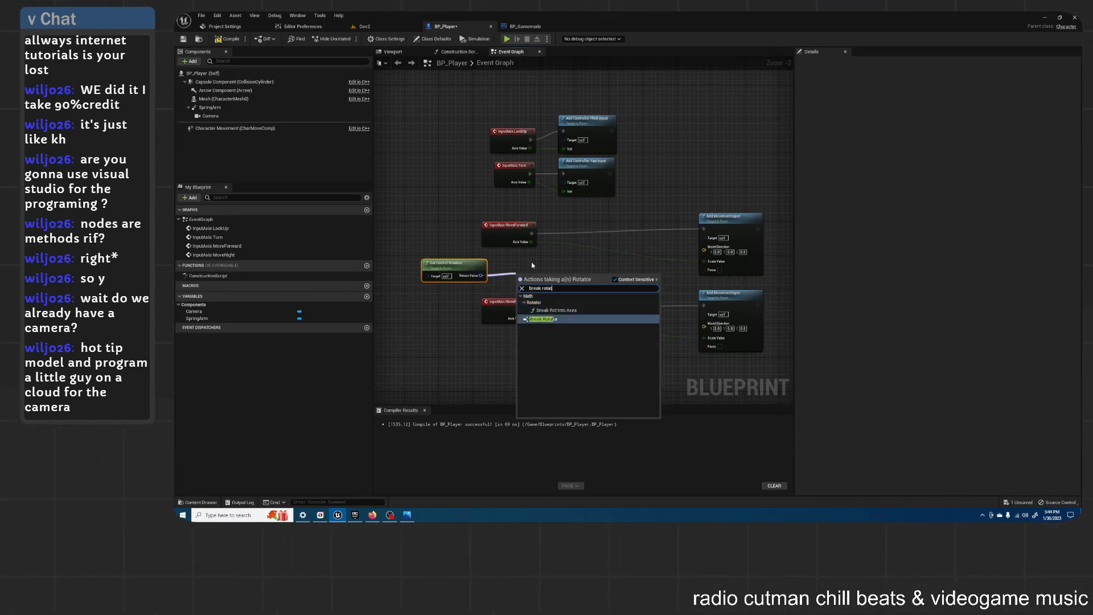
key(Return)
Step: Add a Make Rotator node beside Break Rotator, connecting Z (Yaw) of Break Rotator to its Z (Yaw) input
mouse_move(555, 274)
mouse_down()
mouse_move(530, 258)
mouse_move(576, 279)
mouse_up()
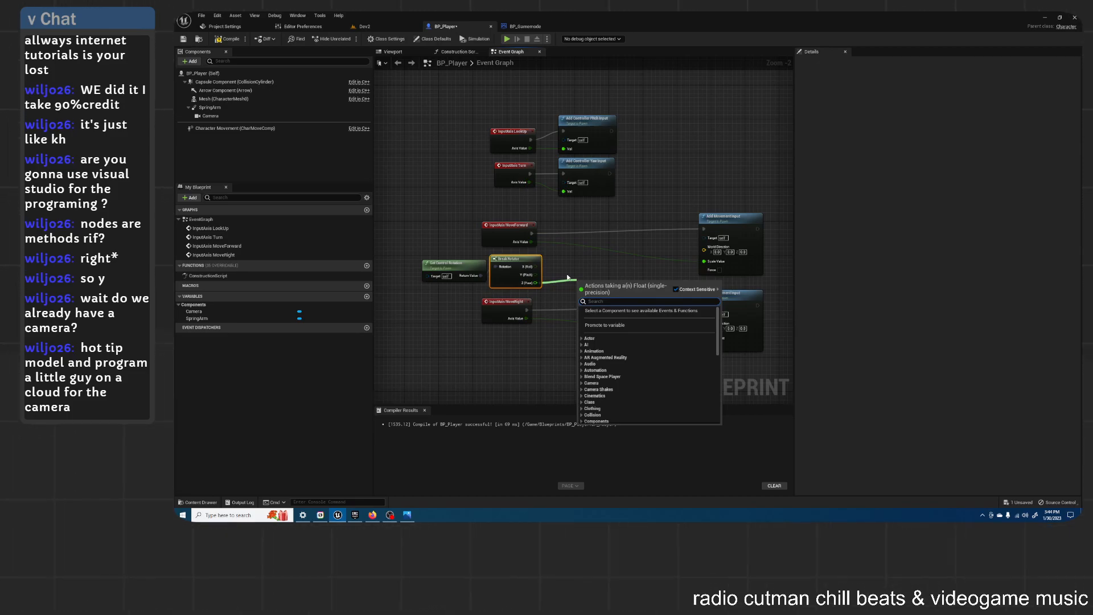
text(make rotator)
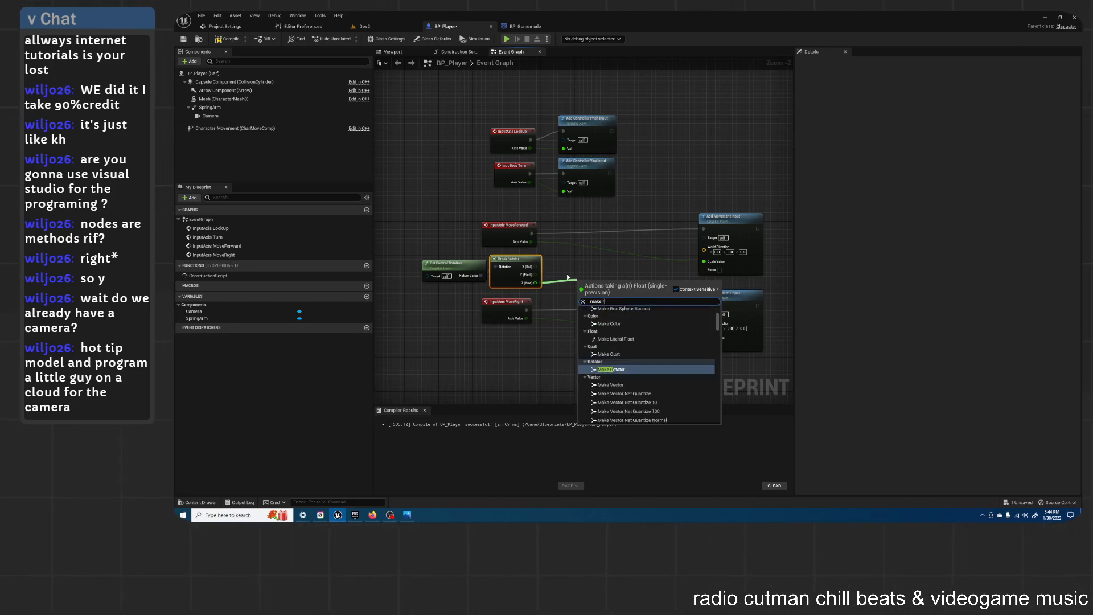
key(Return)
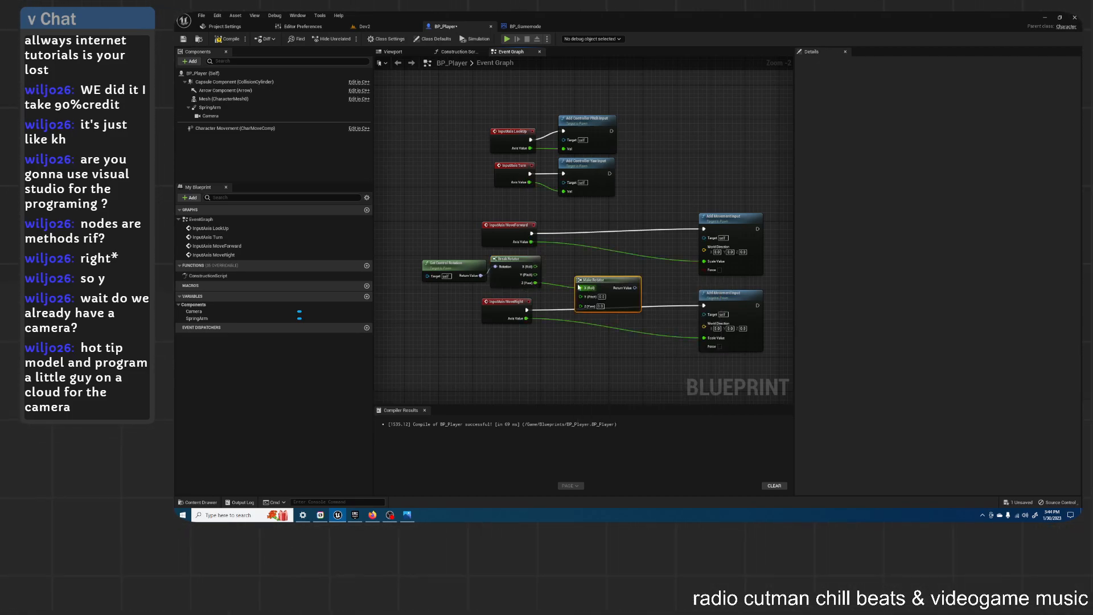
right_click(583, 288)
click(618, 313)
drag(535, 282, 451, 277)
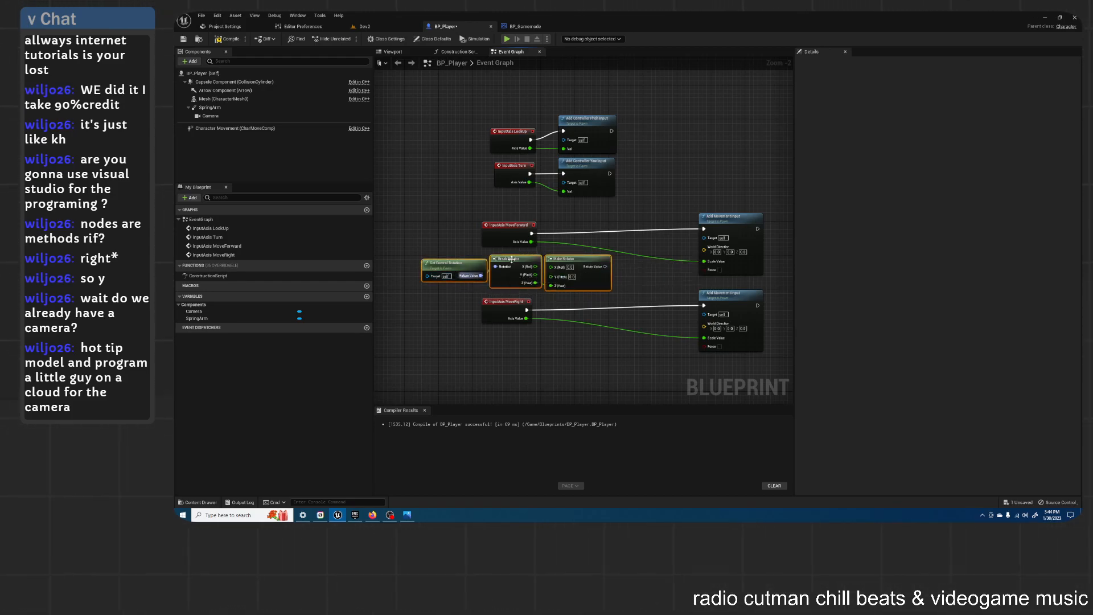
Step: Move the MoveRight event and its movement node lower, and center the three control rotation nodes between the two movement rows
right_drag(510, 262, 539, 245)
drag(540, 245, 512, 241)
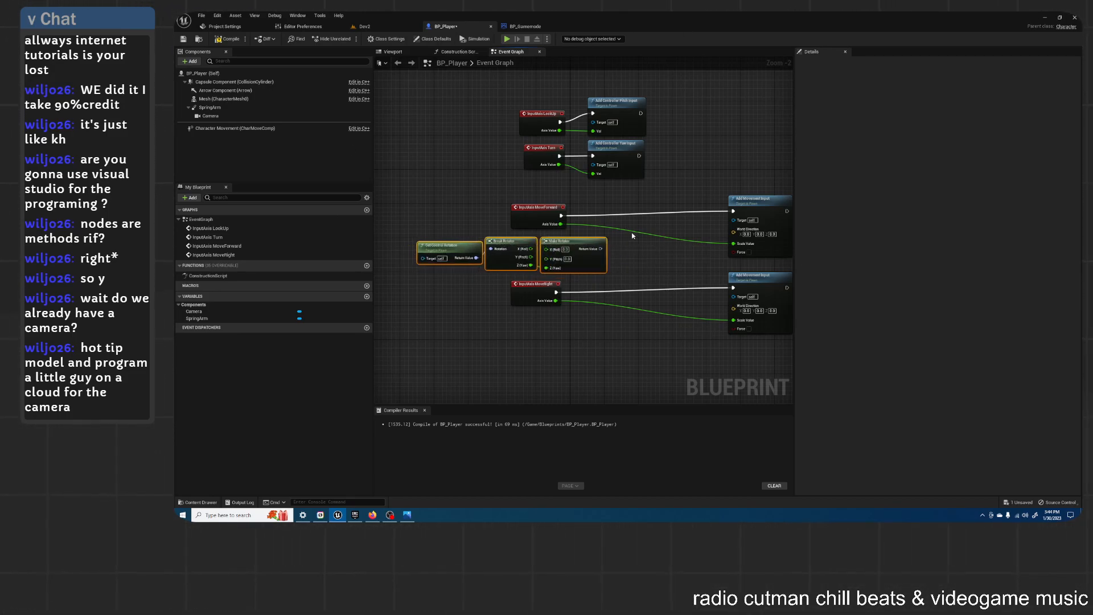
click(633, 256)
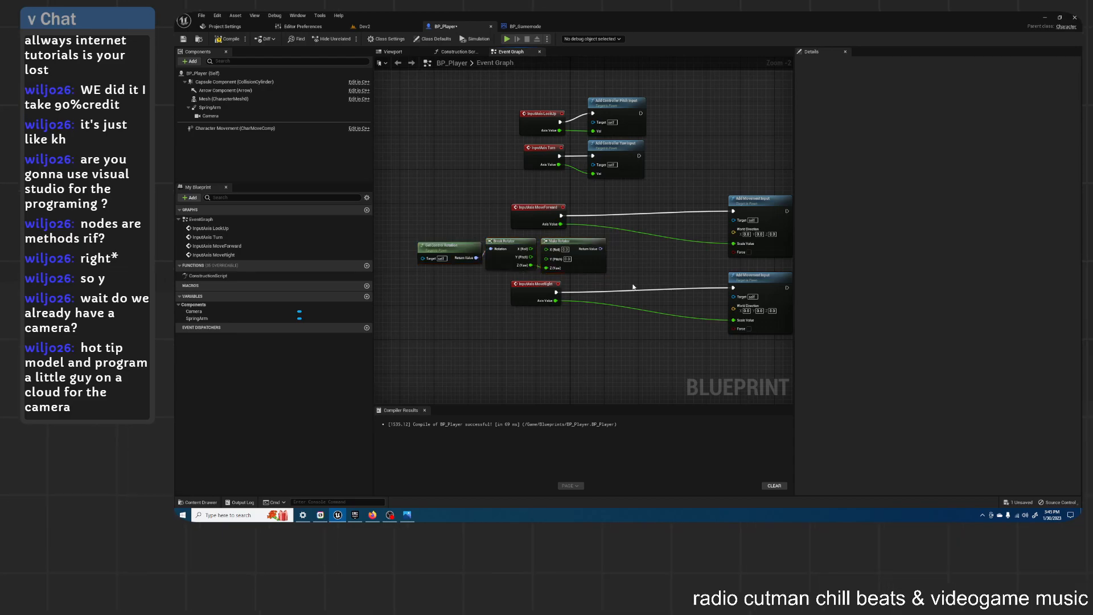
drag(734, 359, 535, 305)
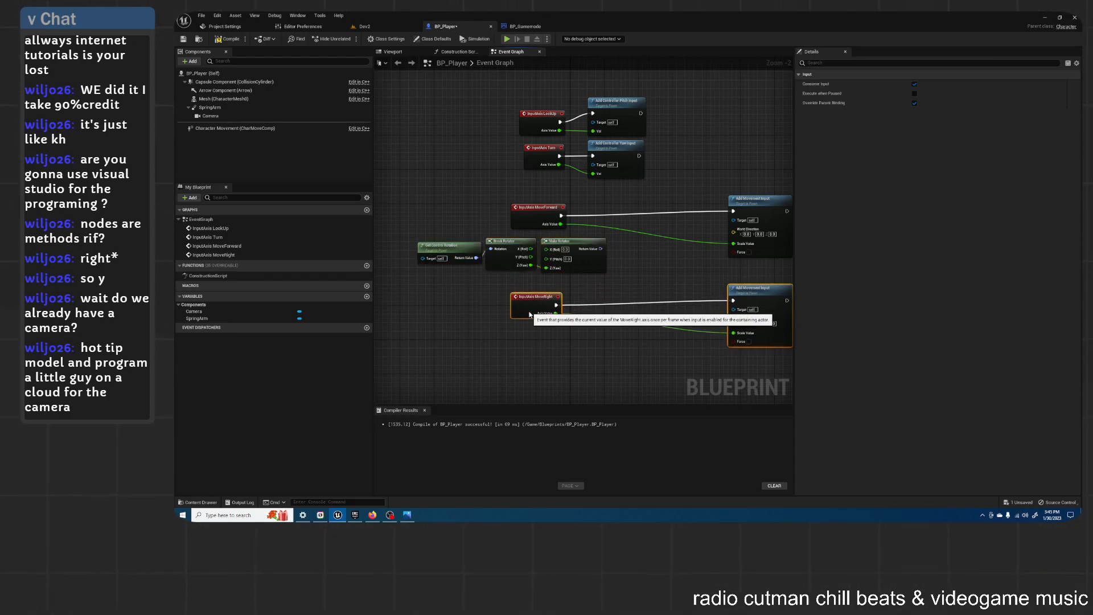
drag(593, 285, 446, 258)
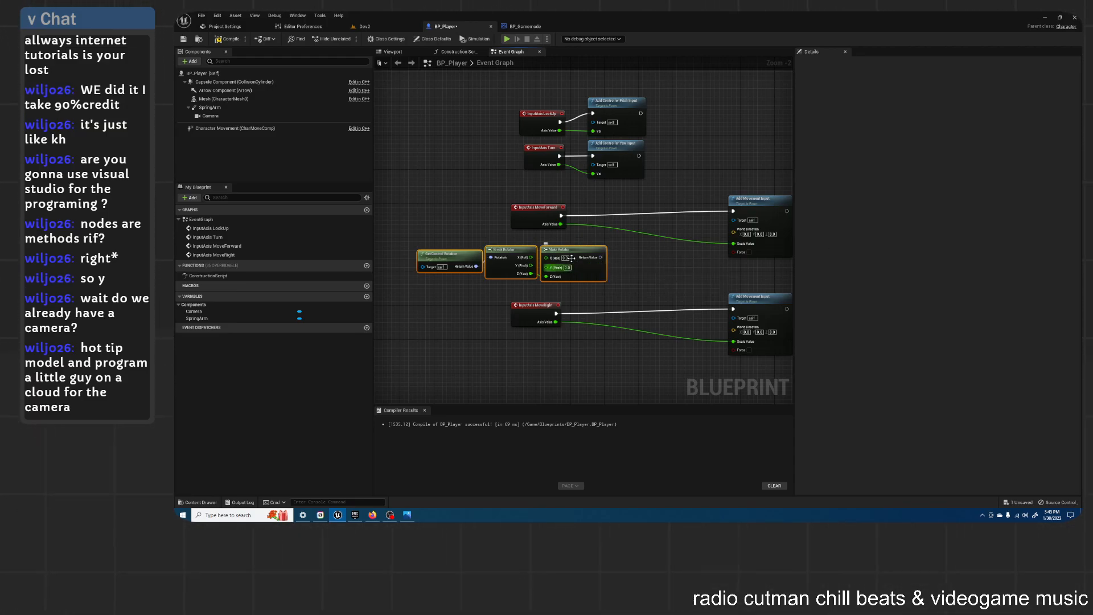
Step: Add a Get Forward Vector node fed by Make Rotator, connect it to MoveForward's Add Movement Input World Direction, and place it level with the rotator nodes
right_drag(775, 270, 714, 260)
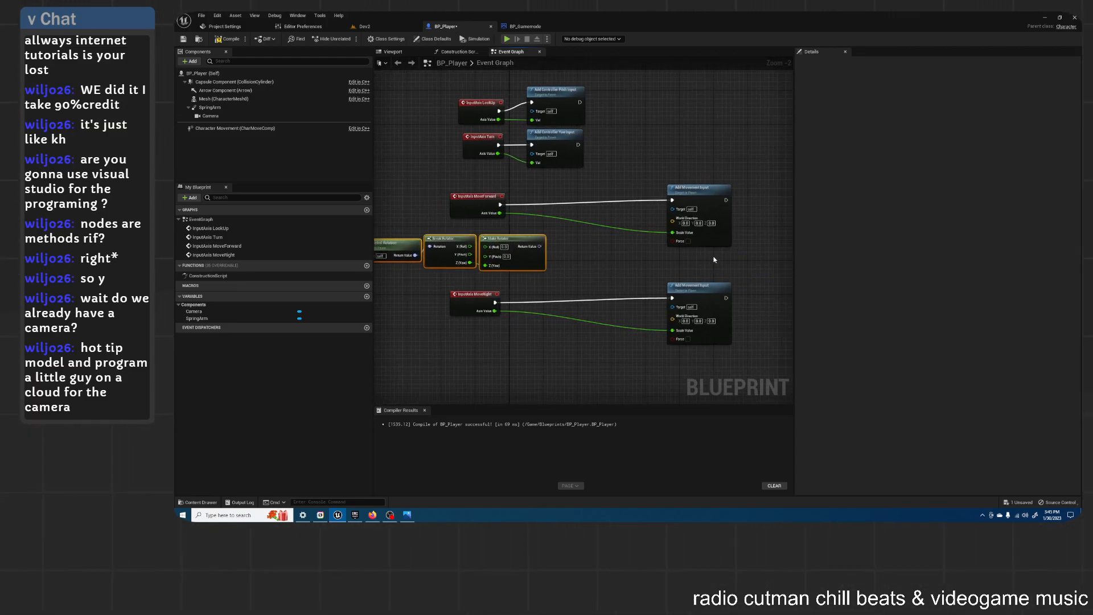
drag(540, 251, 571, 258)
text(get f)
text(ora)
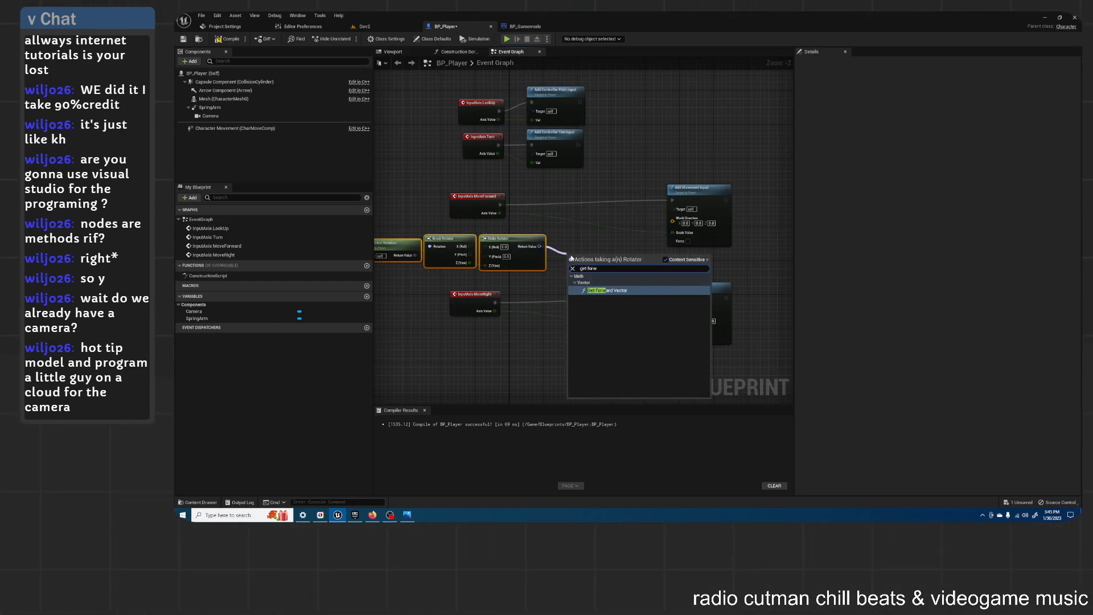
key(Return)
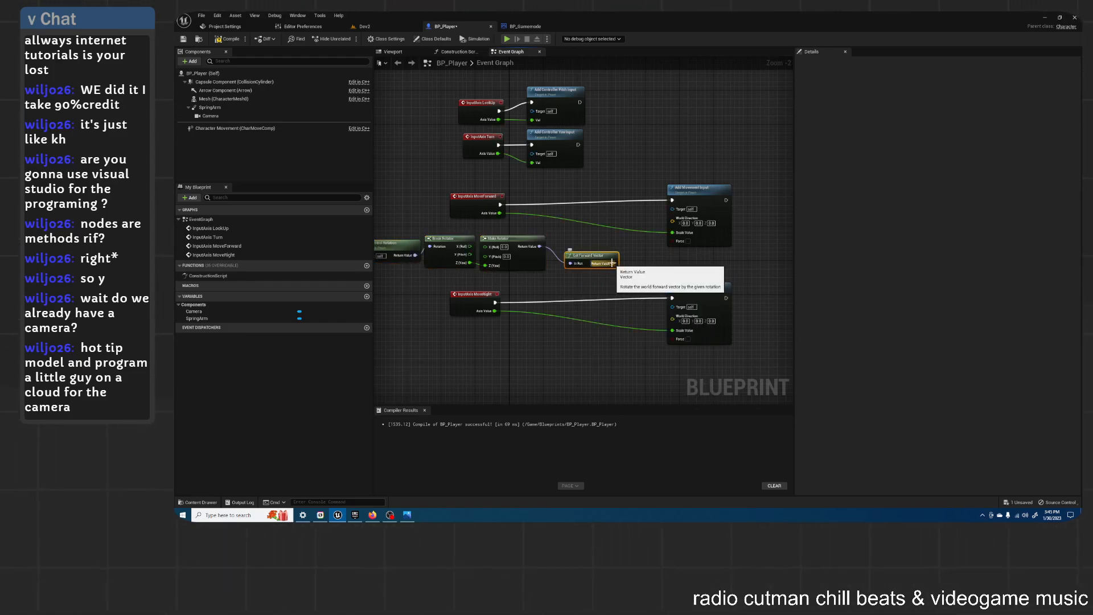
drag(613, 263, 673, 218)
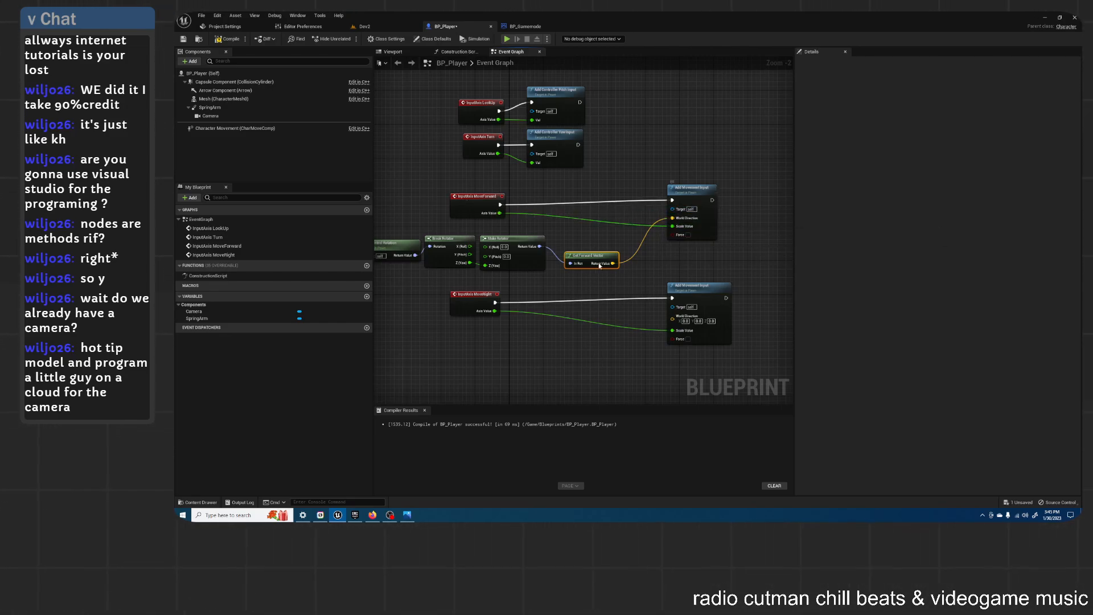
drag(592, 256, 583, 235)
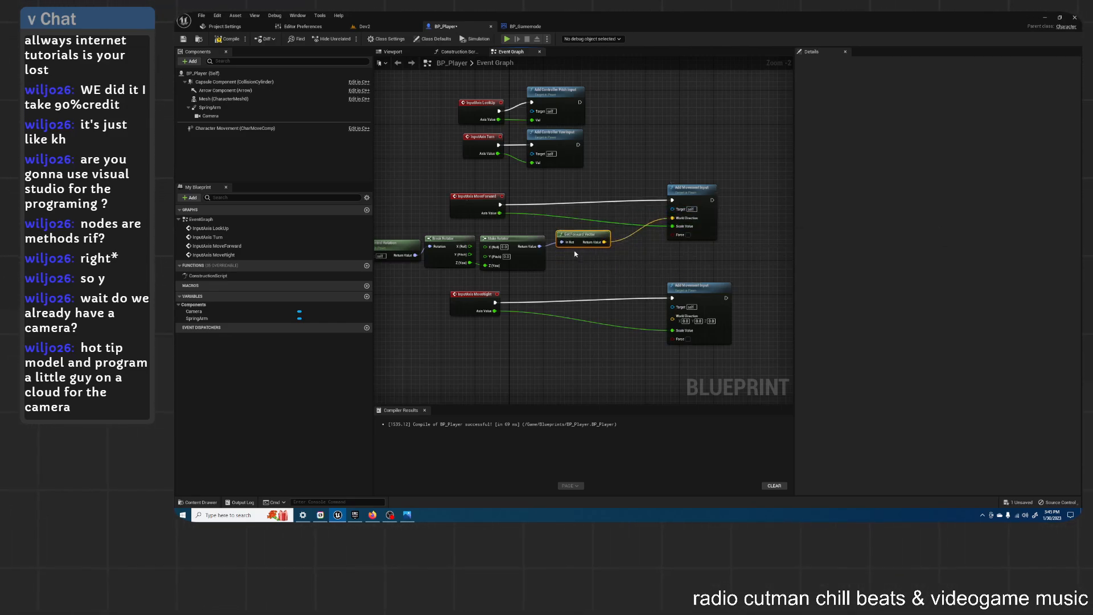
Step: Add a Get Right Vector node linking Make Rotator to World Direction of MoveRight's Add Movement Input, and bring both movement nodes closer to the vector nodes
right_click(575, 264)
text(get right)
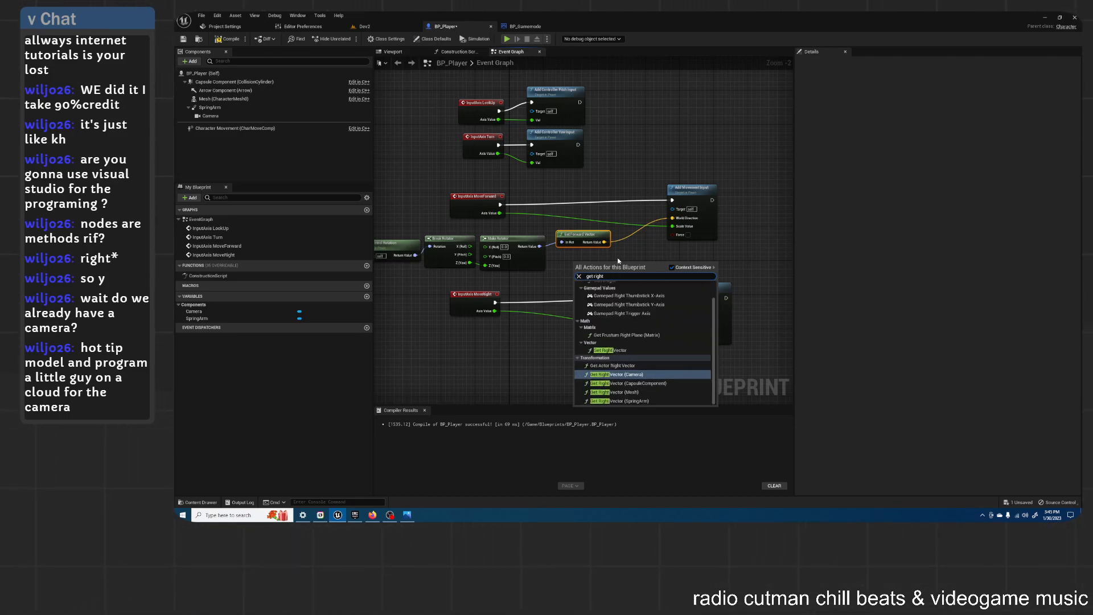
click(610, 350)
drag(539, 247, 647, 291)
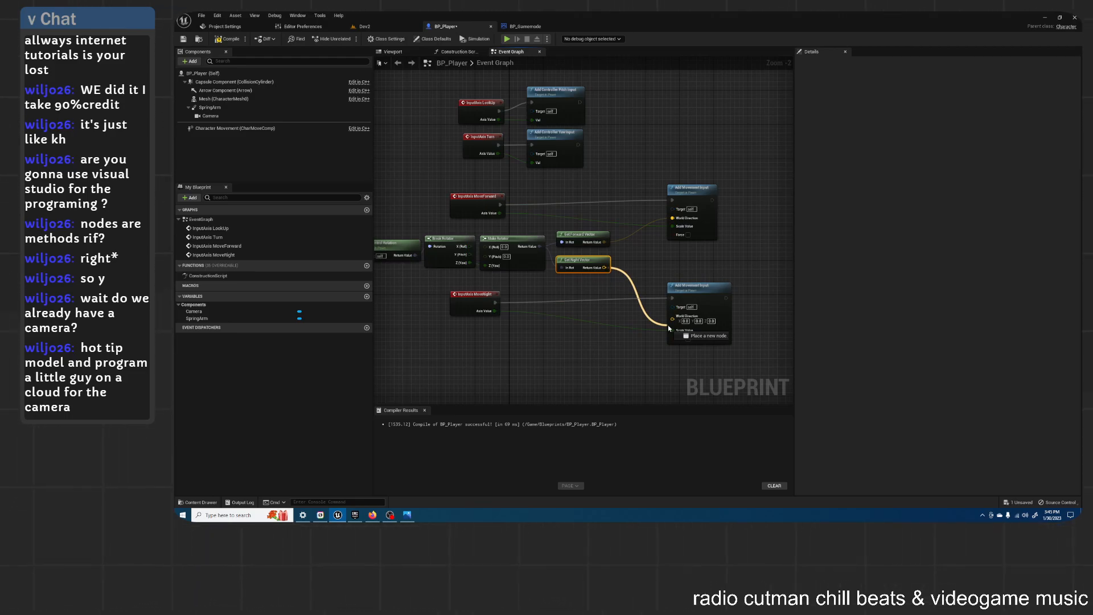
drag(669, 328, 674, 325)
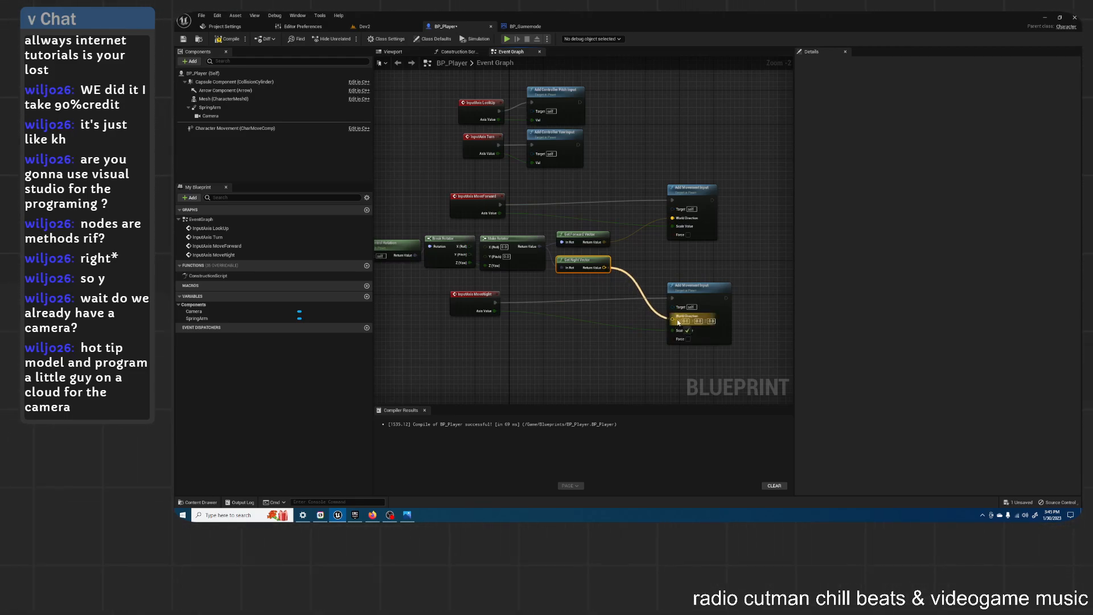
drag(678, 322, 676, 321)
drag(740, 340, 658, 190)
click(695, 226)
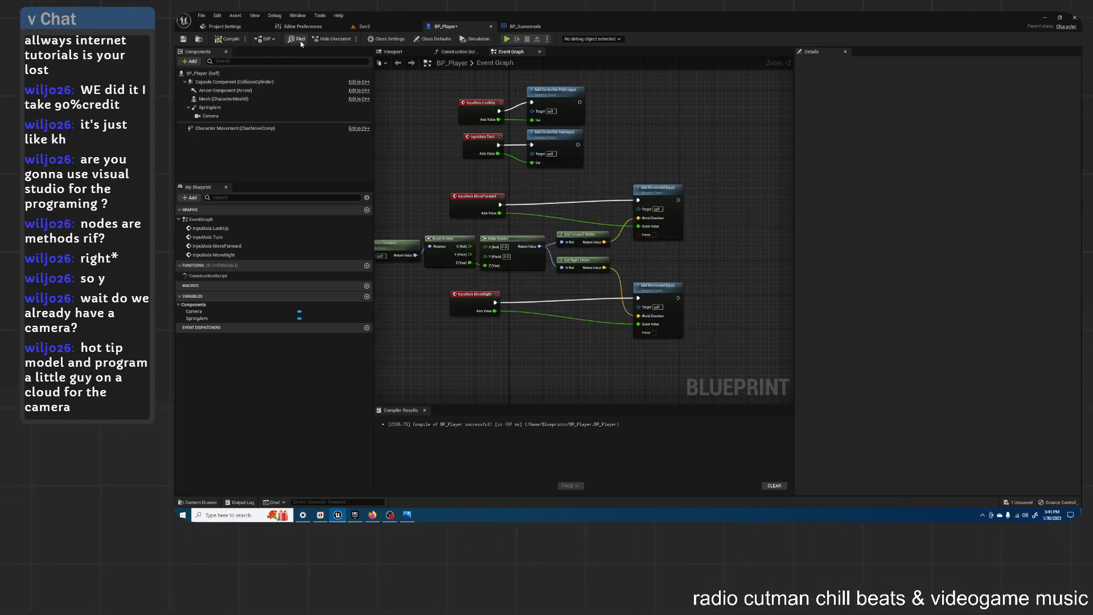
Step: Play-test the character's movement and camera in the Dev3 level, and end the session
click(362, 27)
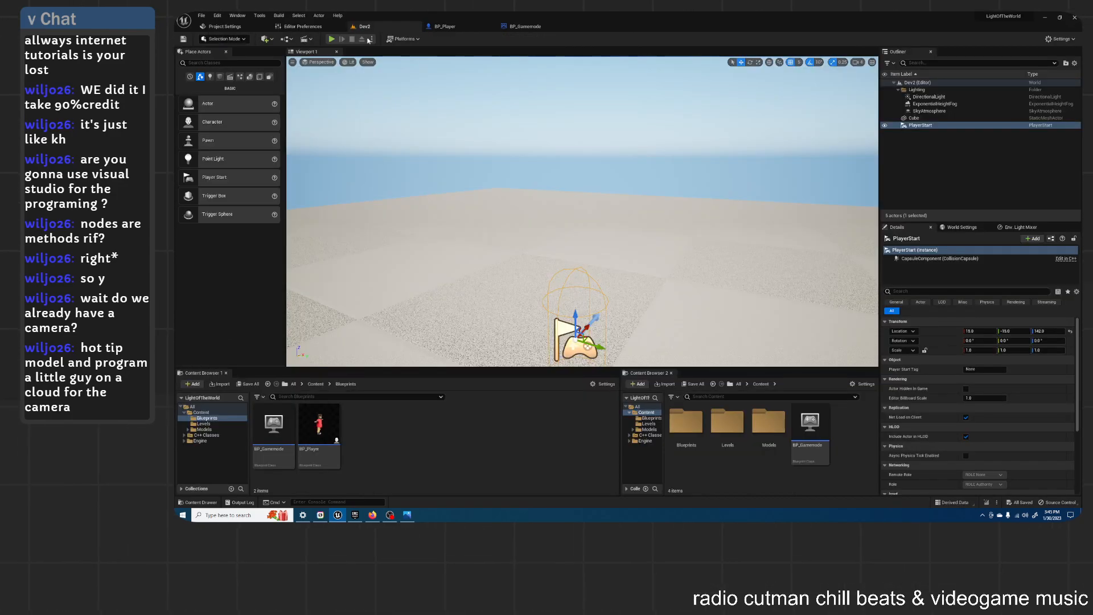
click(329, 39)
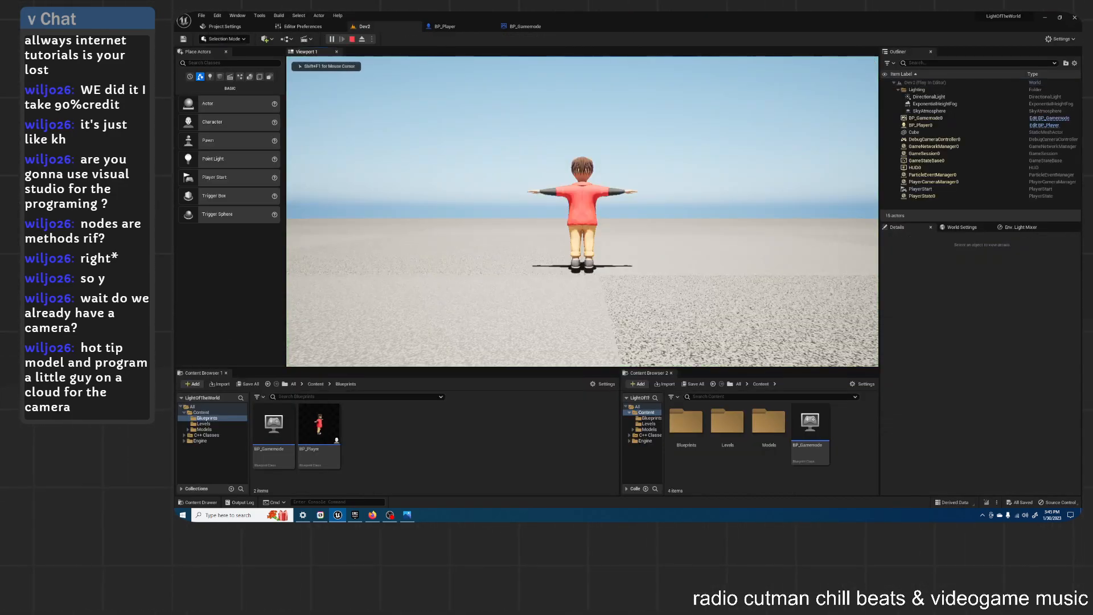
key(a)
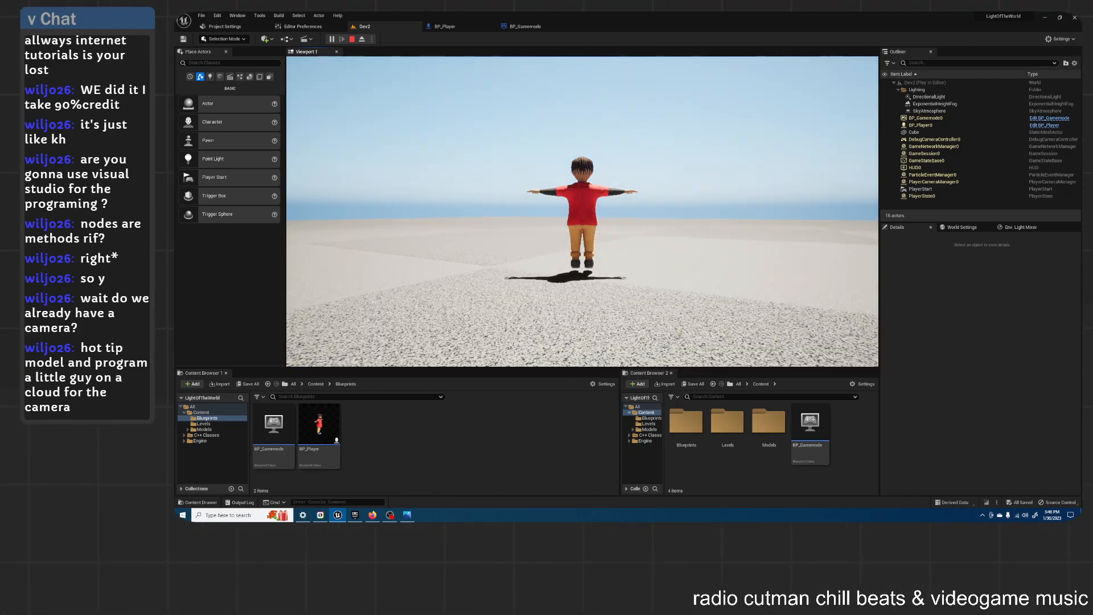
key(Escape)
Step: Return to the BP_Player event graph and examine the settings of the mesh, the capsule component and the BP_Player root
click(445, 27)
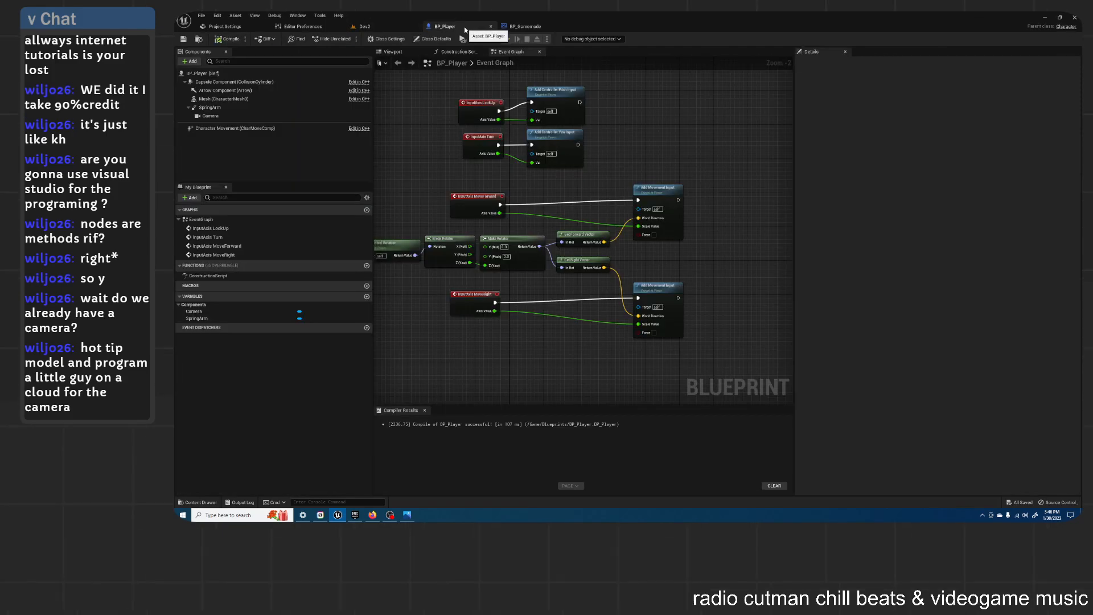
right_drag(488, 99, 509, 111)
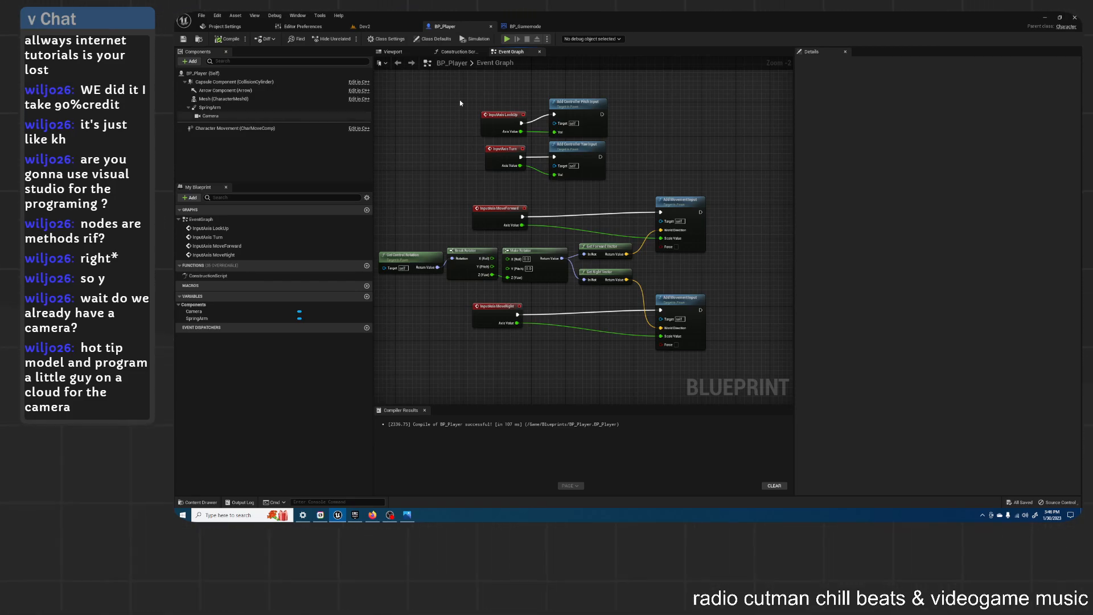
right_drag(634, 179, 683, 195)
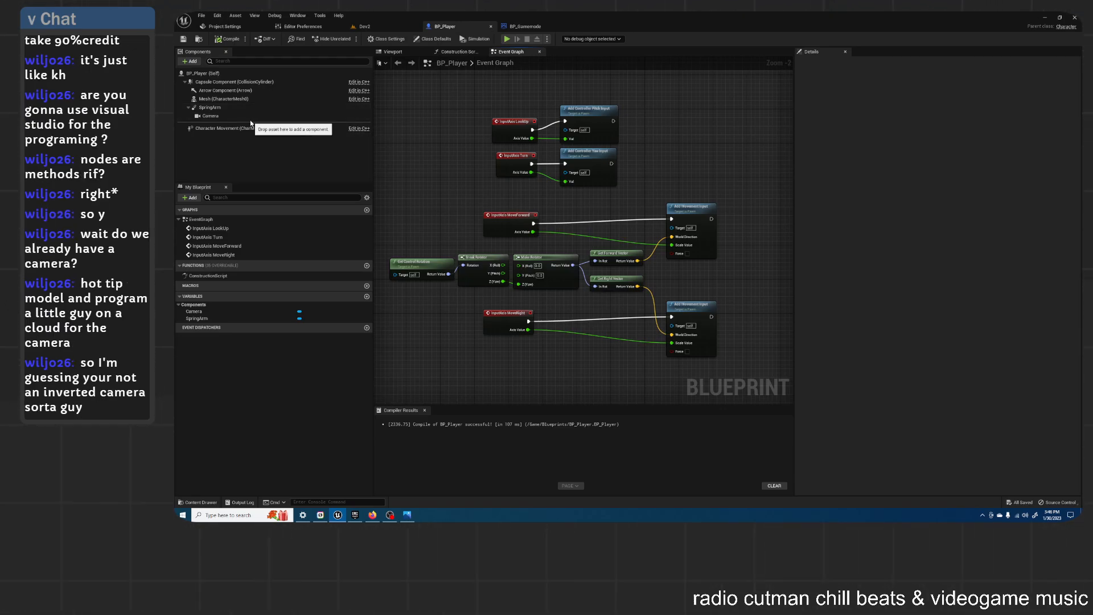
click(226, 99)
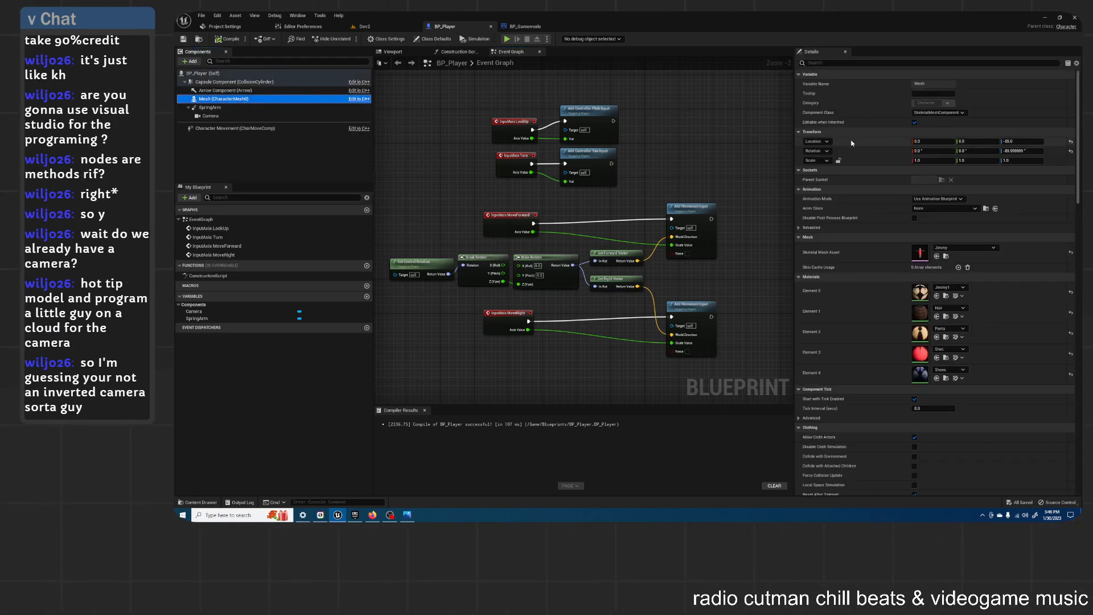
click(242, 83)
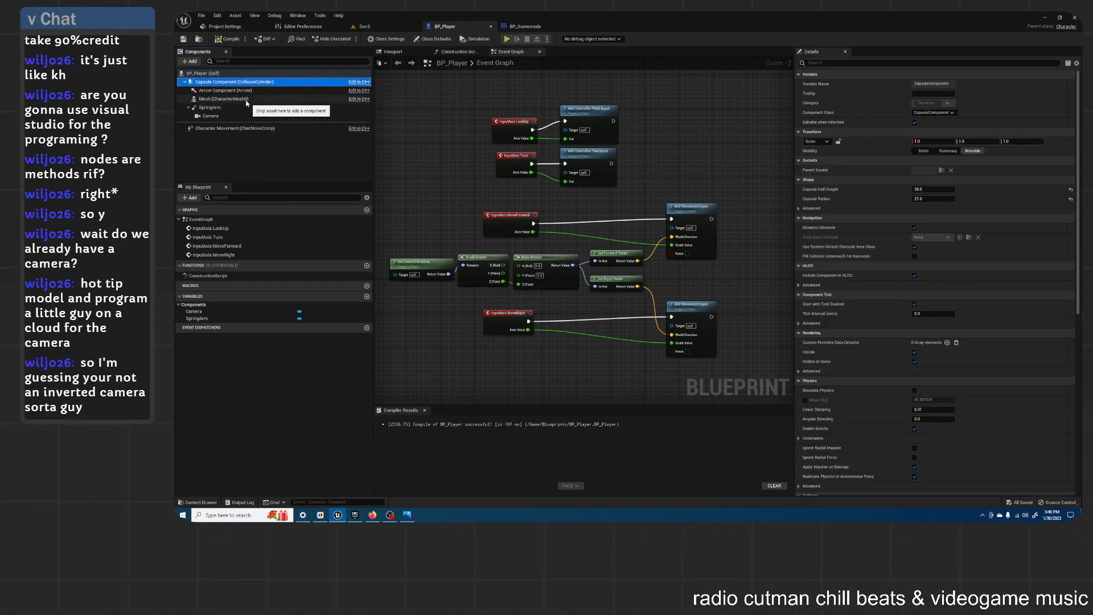
click(203, 73)
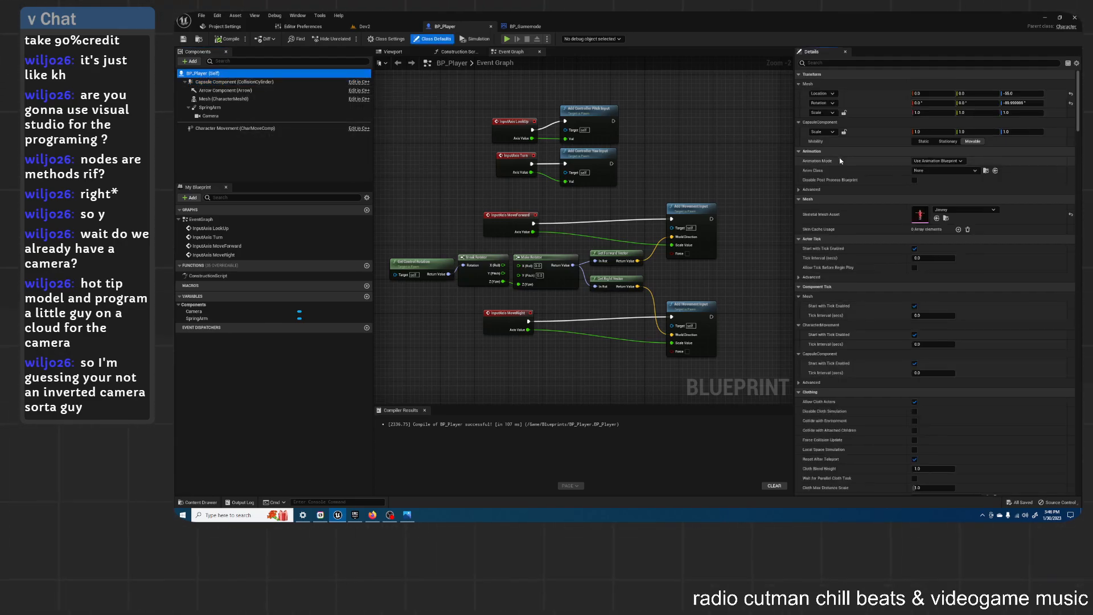
scroll(841, 161, down, 4)
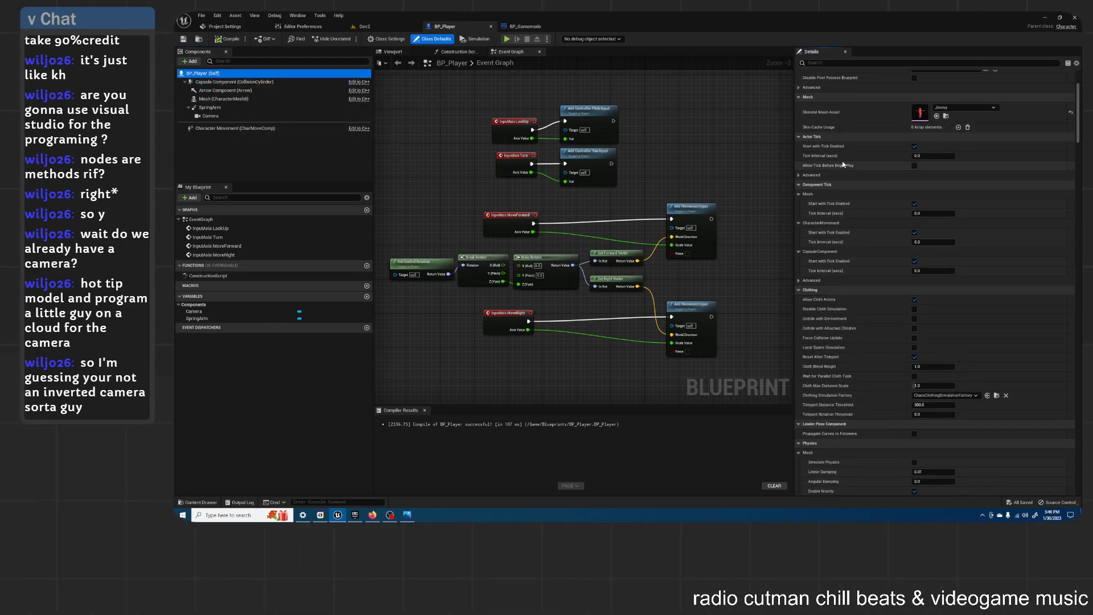
scroll(843, 165, up, 2)
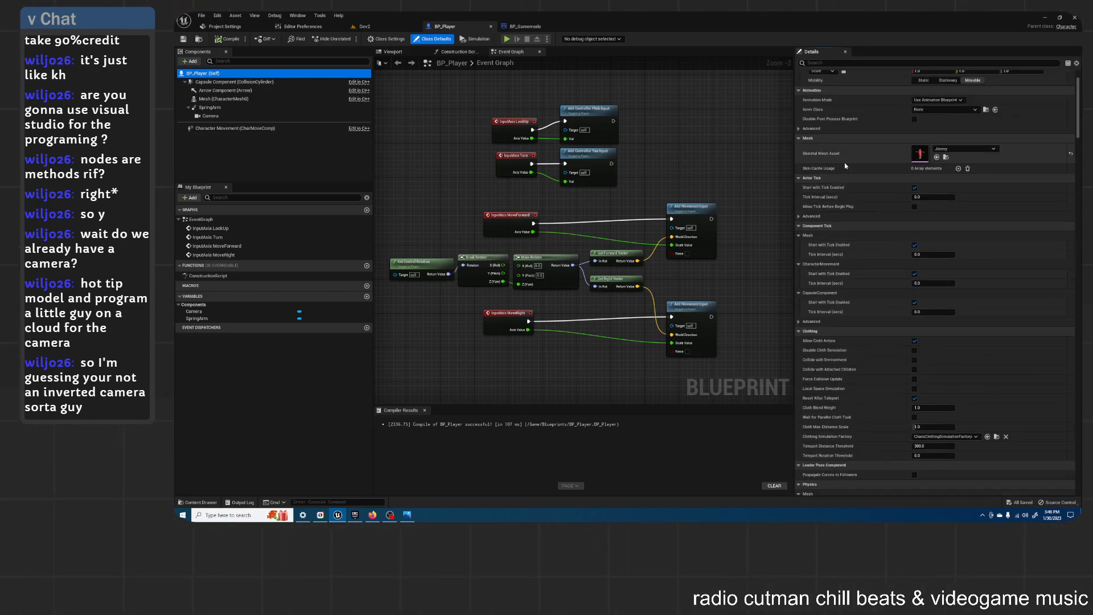
Step: Enable Orient Rotation to Movement in the Character Movement component's Rotation Settings and compile the blueprint
click(234, 128)
scroll(606, 165, down, 2)
scroll(664, 170, up, 1)
scroll(881, 183, down, 6)
scroll(876, 188, down, 9)
scroll(877, 188, down, 7)
scroll(877, 188, down, 6)
scroll(878, 190, down, 6)
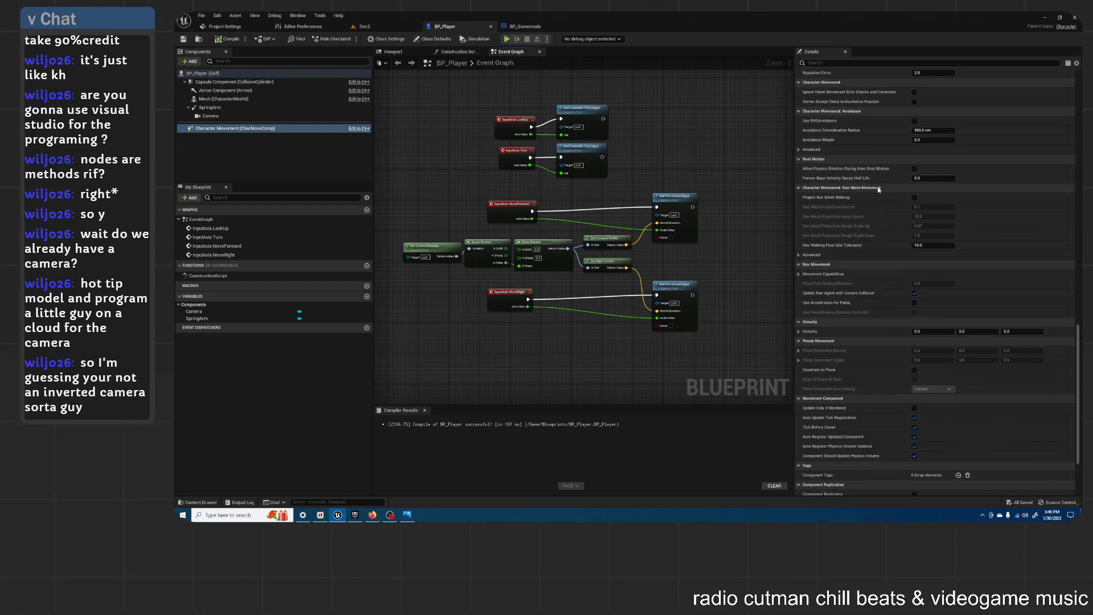
scroll(878, 190, down, 4)
scroll(878, 190, up, 17)
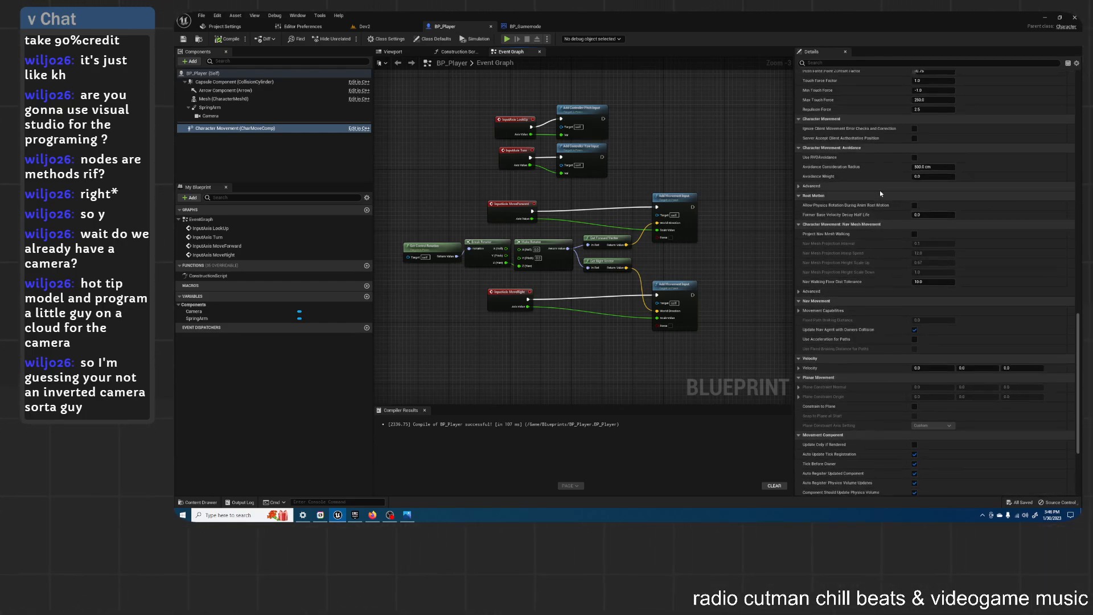
scroll(874, 217, up, 12)
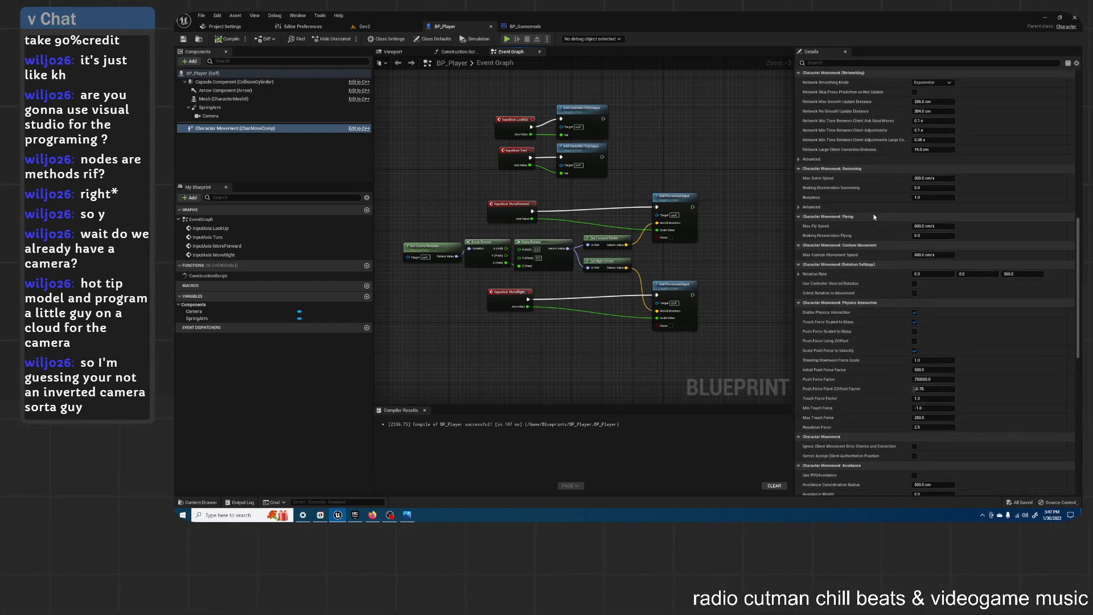
scroll(875, 217, up, 9)
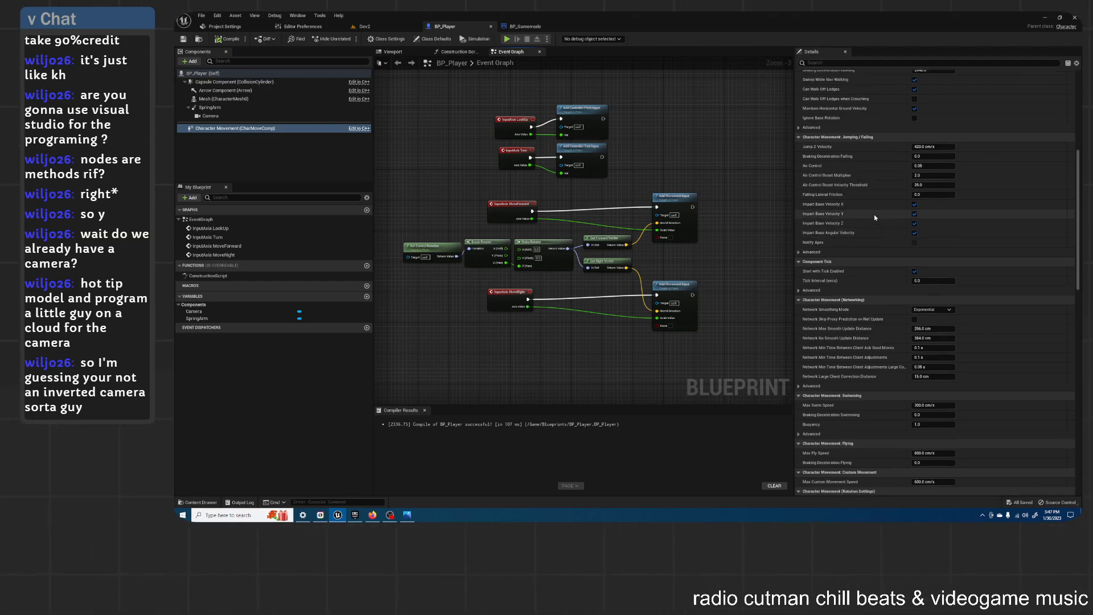
scroll(875, 216, up, 3)
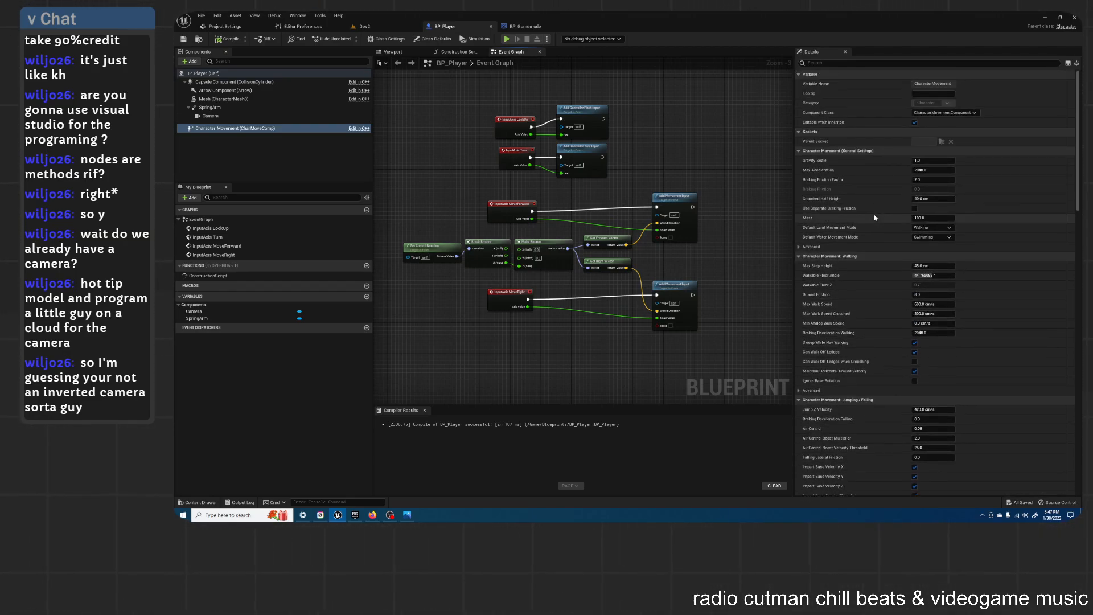
scroll(874, 217, down, 2)
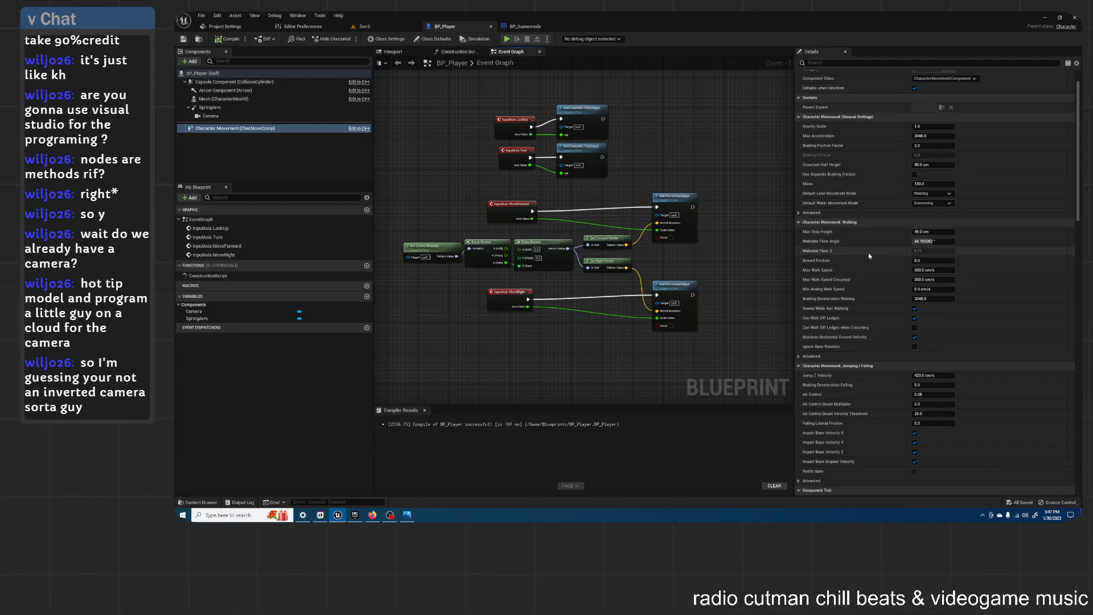
scroll(869, 257, down, 3)
scroll(868, 264, down, 7)
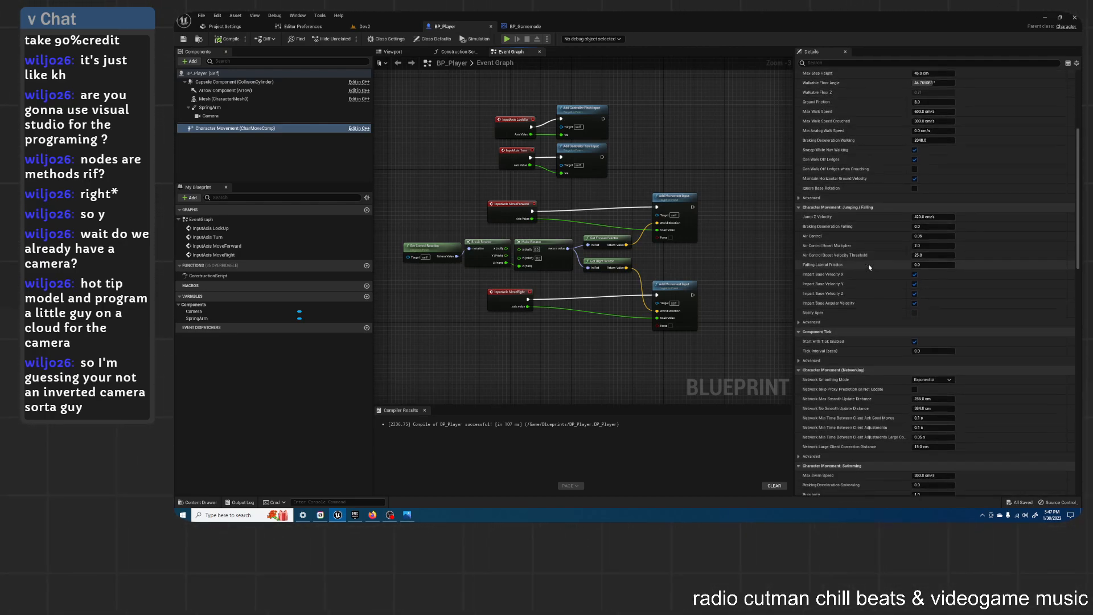
scroll(868, 264, down, 5)
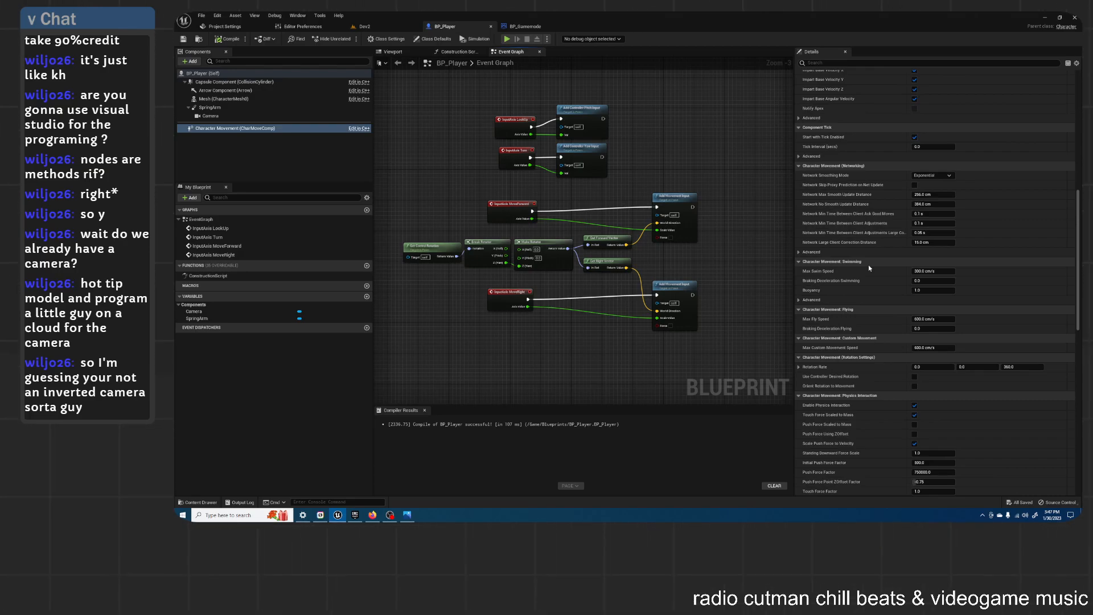
scroll(869, 265, down, 2)
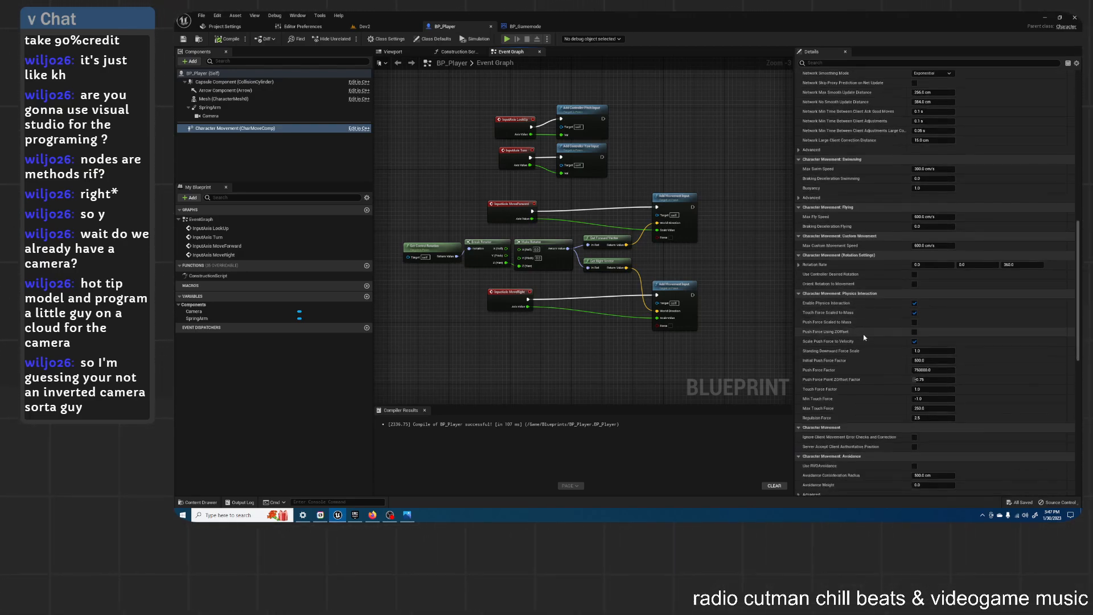
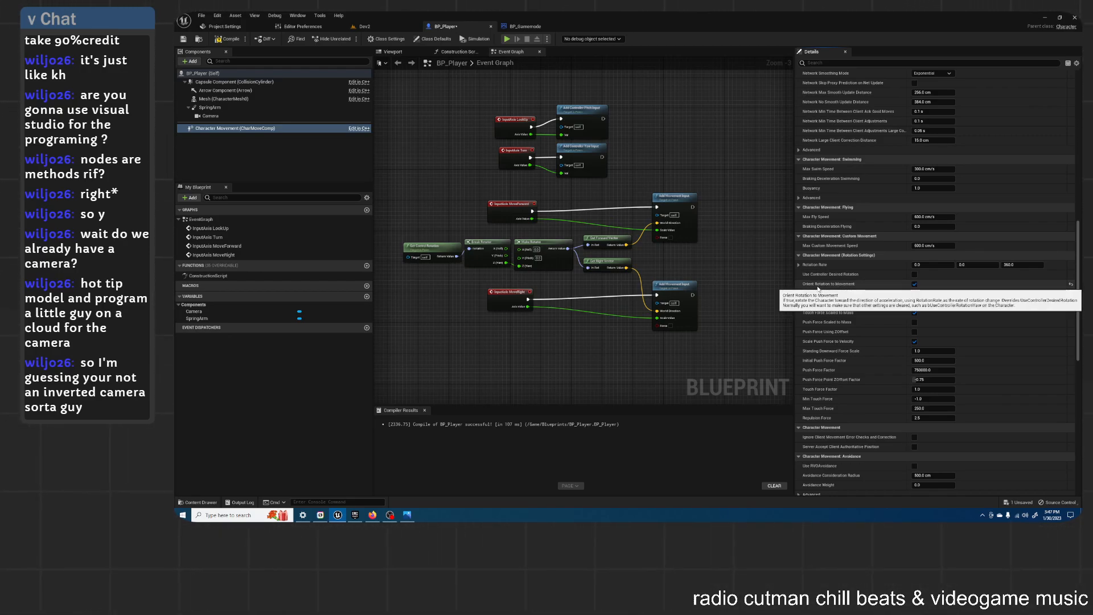
click(228, 39)
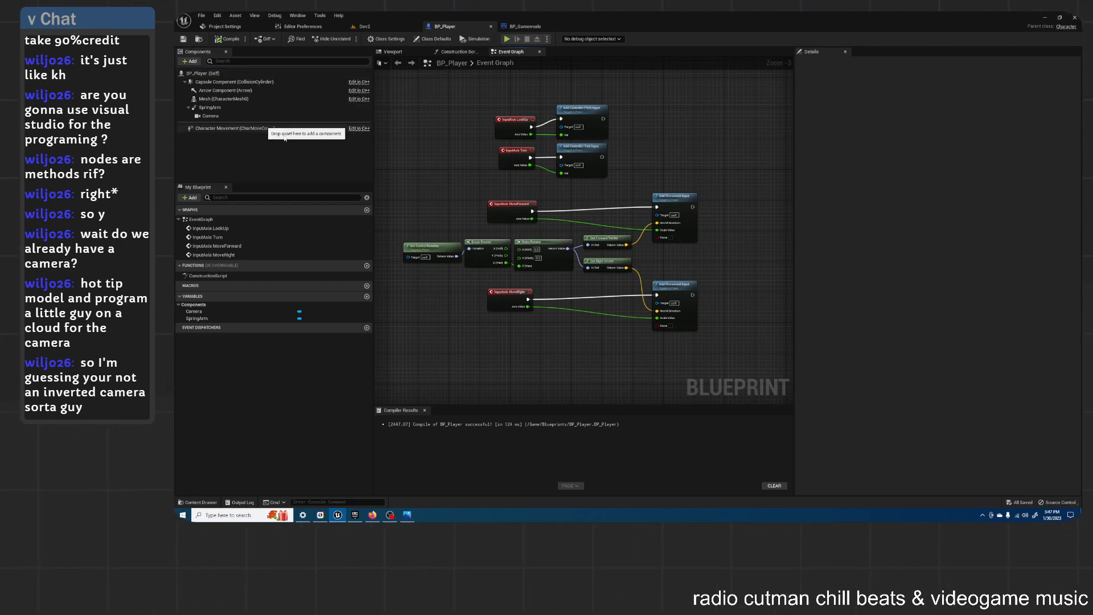
Step: Try turning off Inherit Yaw and Inherit Roll in the SpringArm's camera settings, and restore both options
click(219, 109)
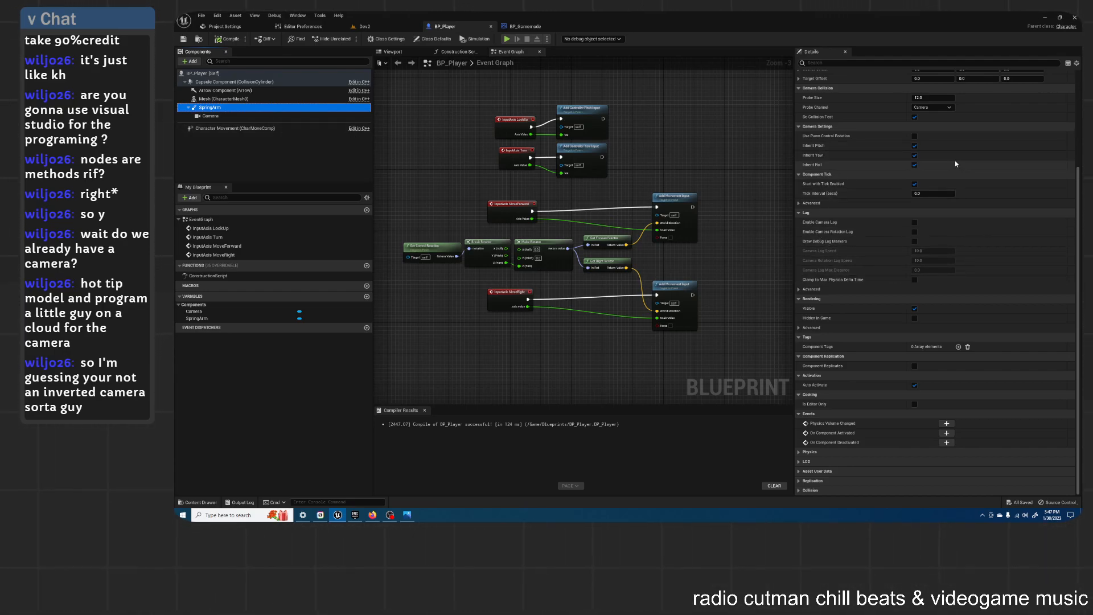
scroll(955, 164, up, 2)
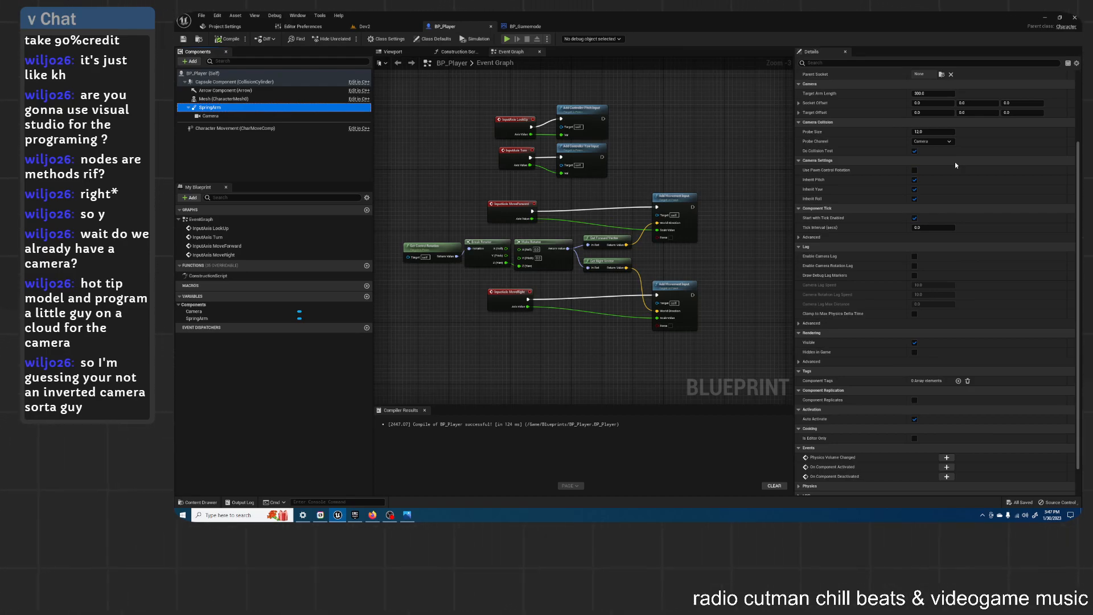
click(914, 190)
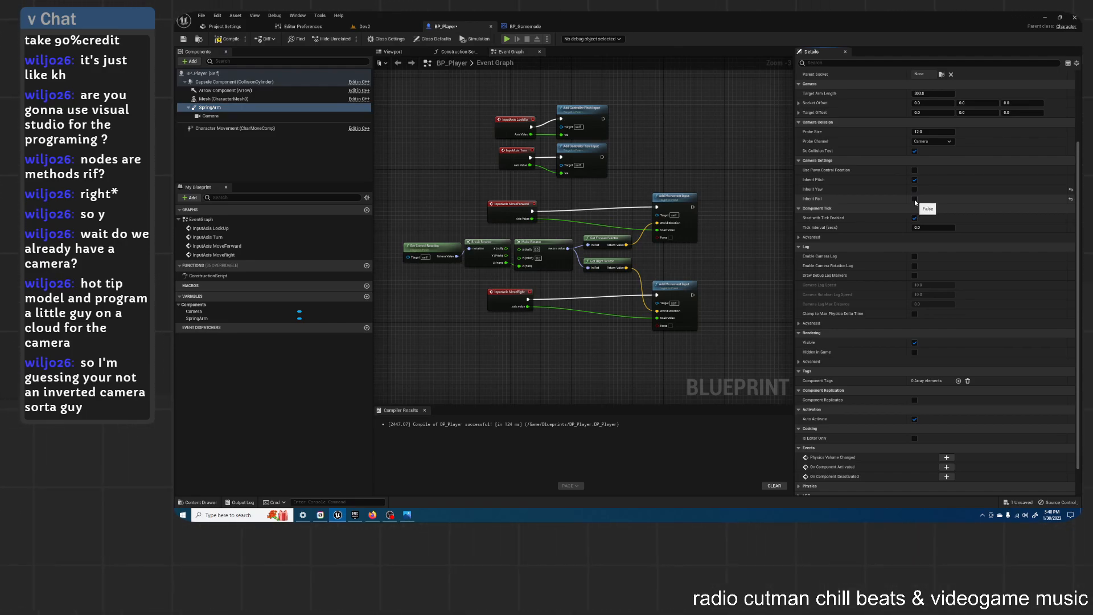
click(914, 190)
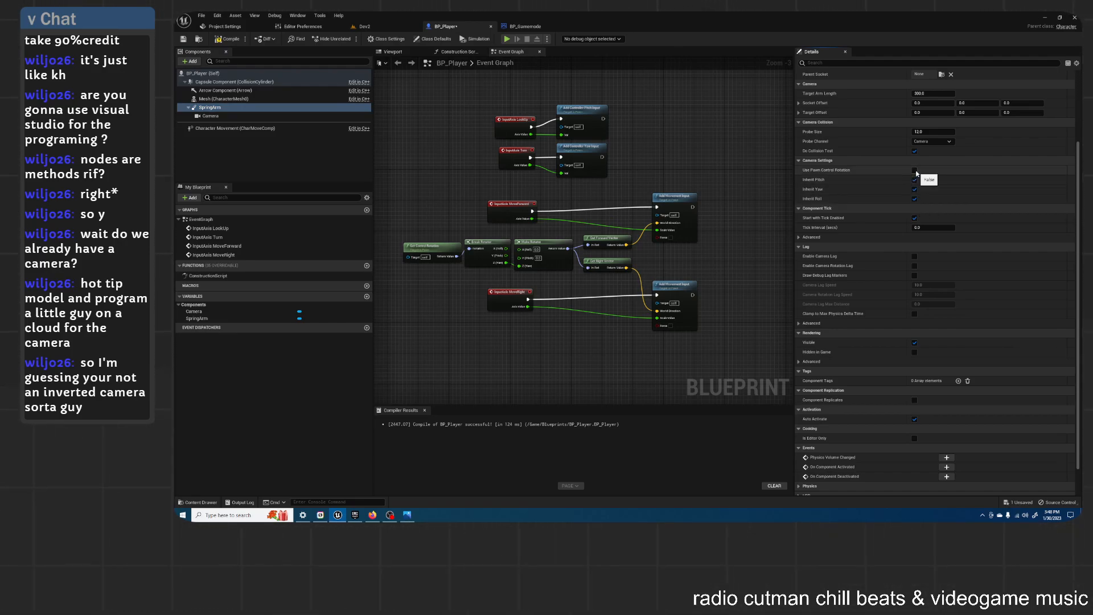
Step: Enable Use Pawn Control Rotation in the SpringArm's camera settings, and compile and save the blueprint
click(914, 170)
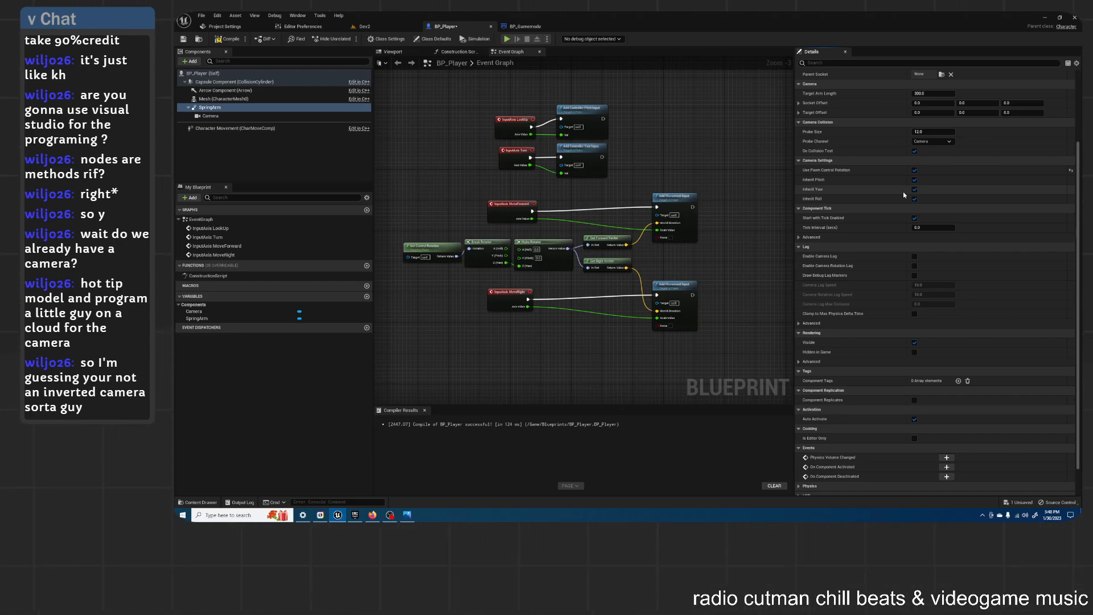
scroll(902, 194, down, 2)
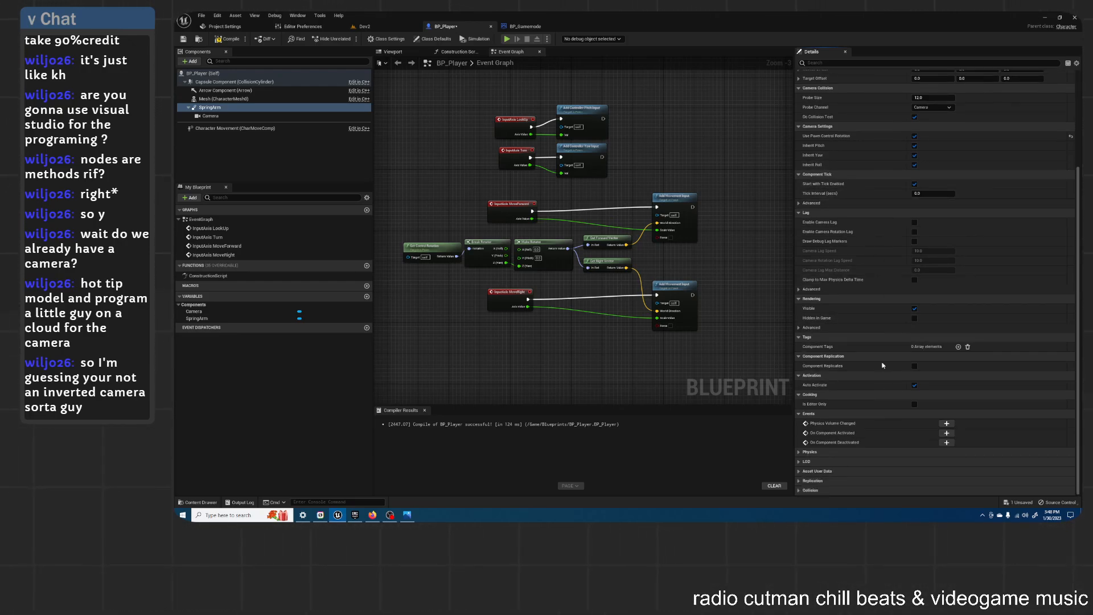
scroll(886, 329, up, 6)
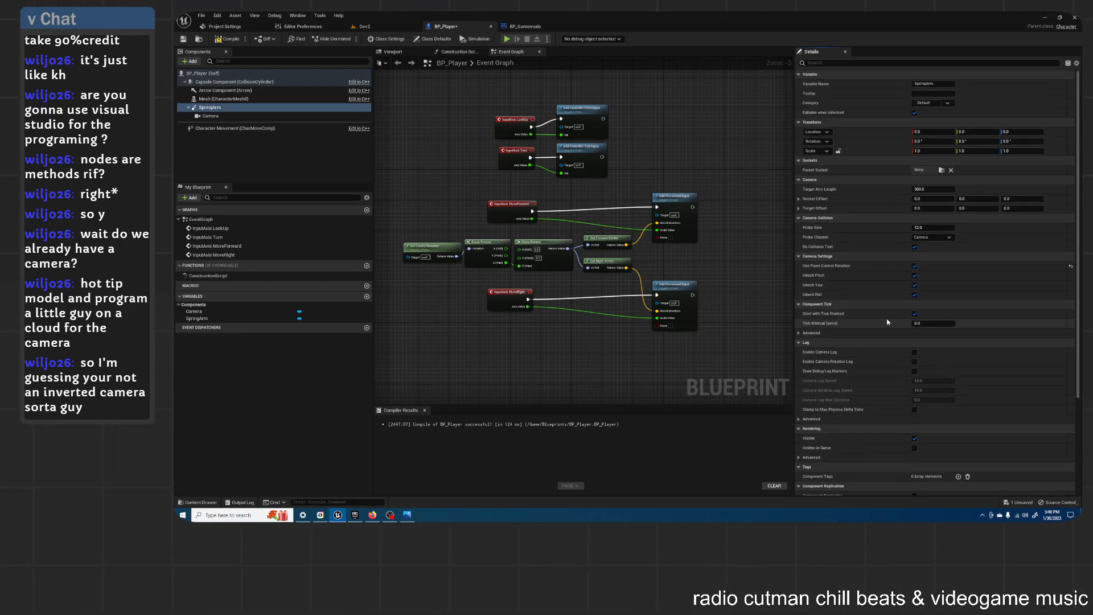
click(225, 39)
Step: Play-test the character's movement and camera rotation in the Dev3 level, and end the session
click(370, 26)
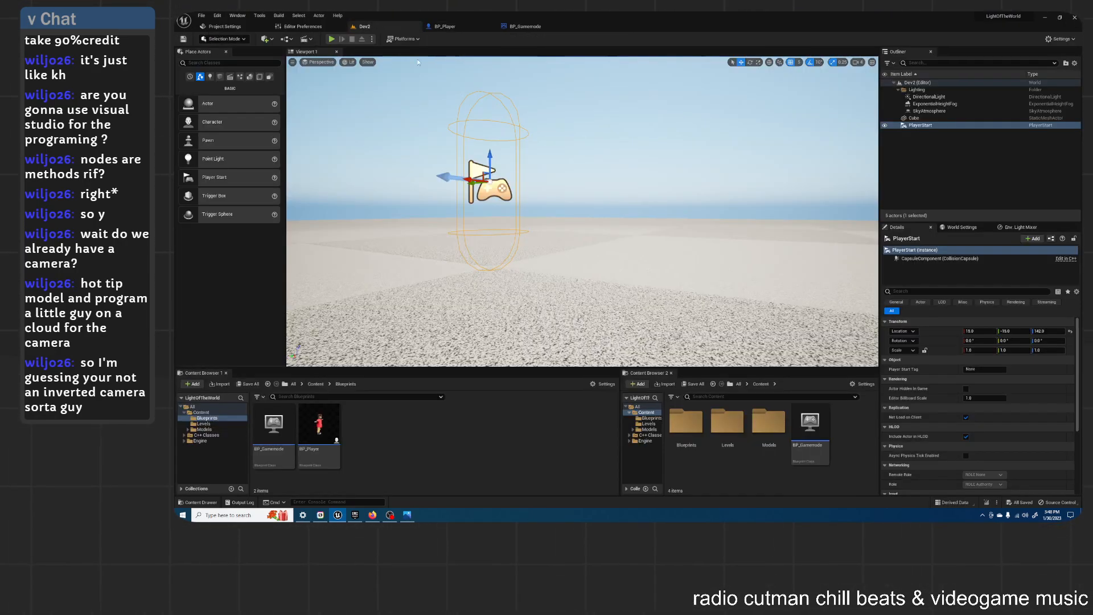
click(332, 39)
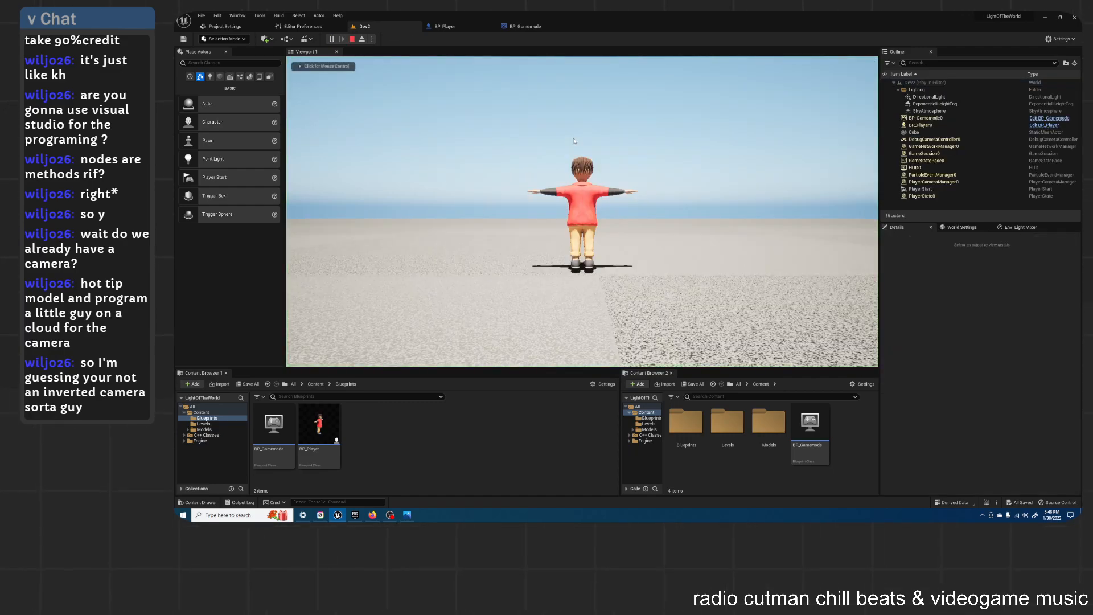
key(w)
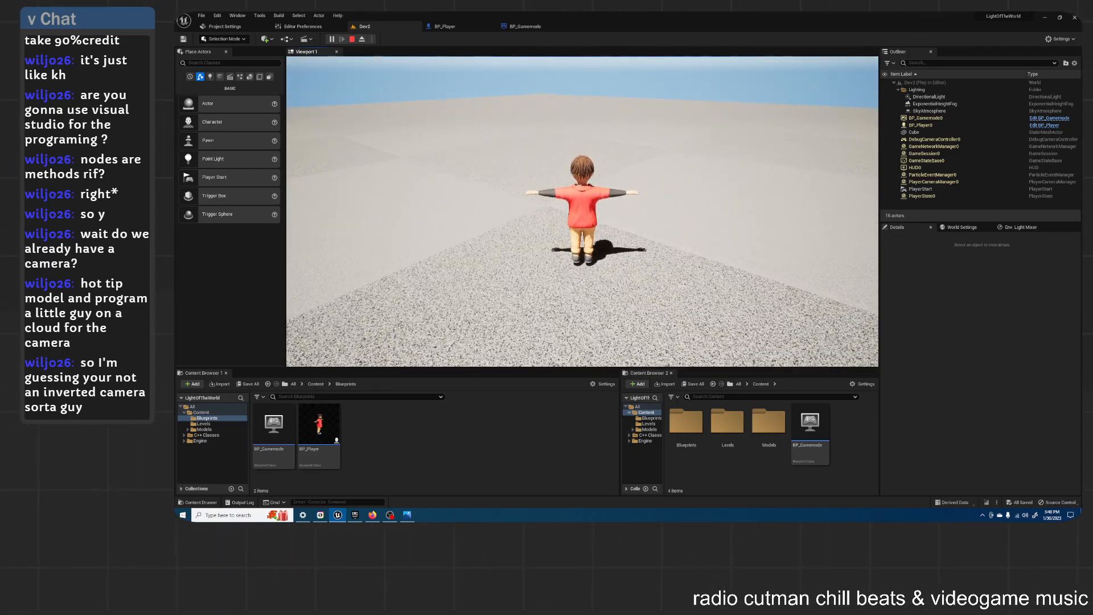
key(Escape)
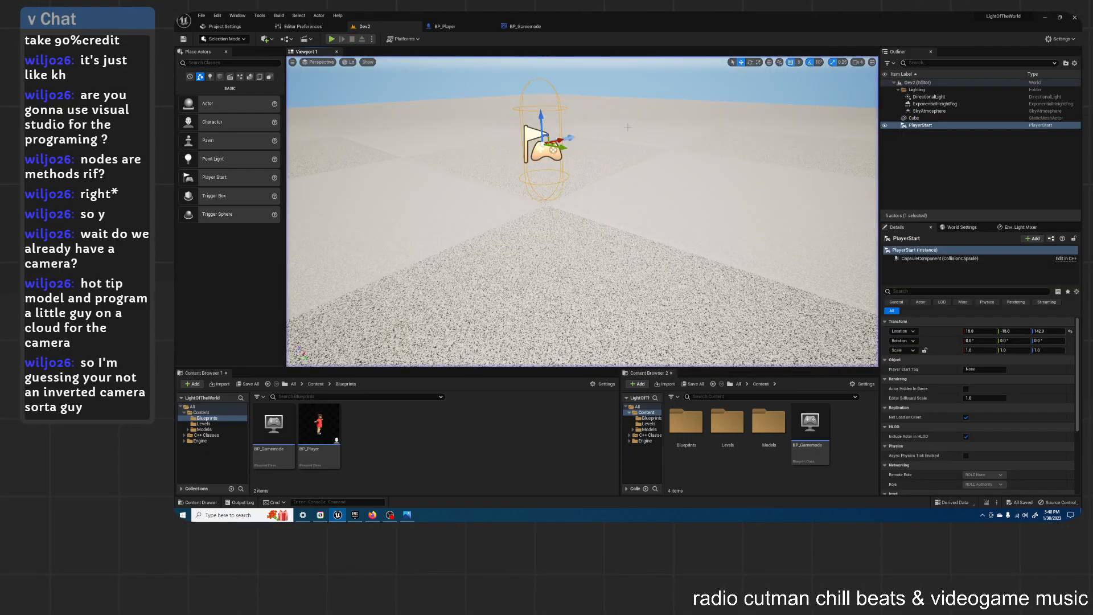
Step: Turn off Inherit Yaw and Inherit Roll in the SpringArm's camera settings of BP_Player, and compile and save the blueprint
click(459, 28)
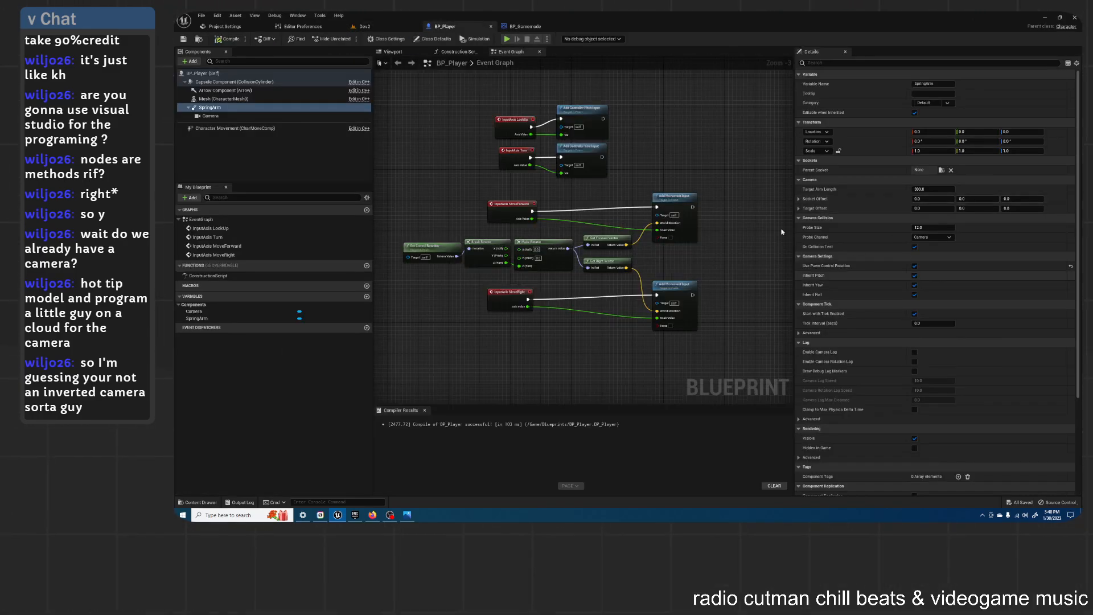
click(914, 284)
click(914, 295)
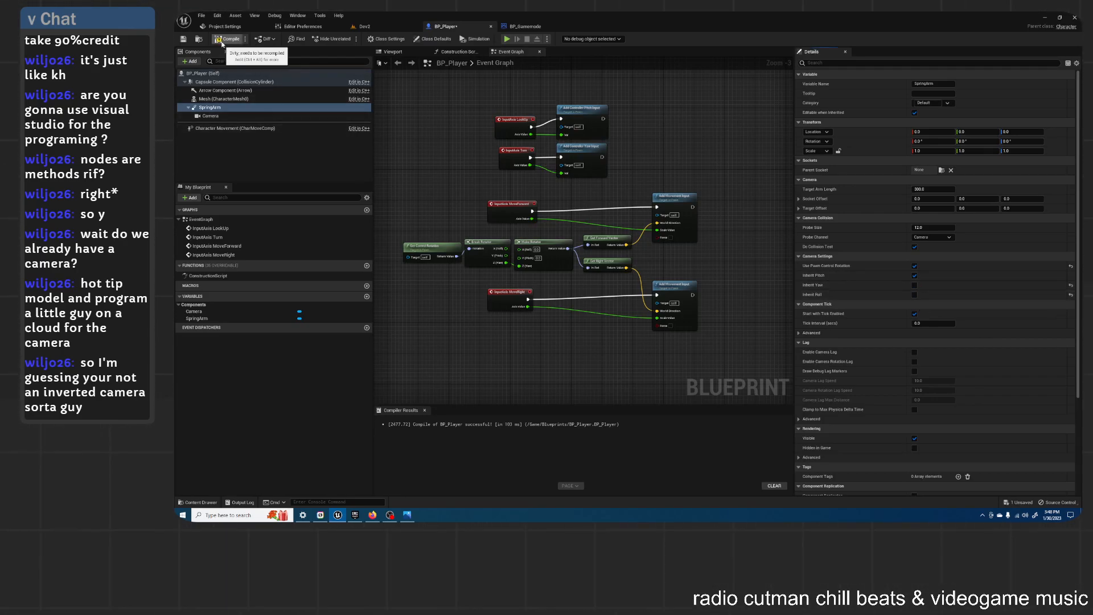
click(182, 40)
Step: Play-test the camera in Dev3 with yaw and roll inheritance off, moving the character backward and sideways, and end the session
click(364, 26)
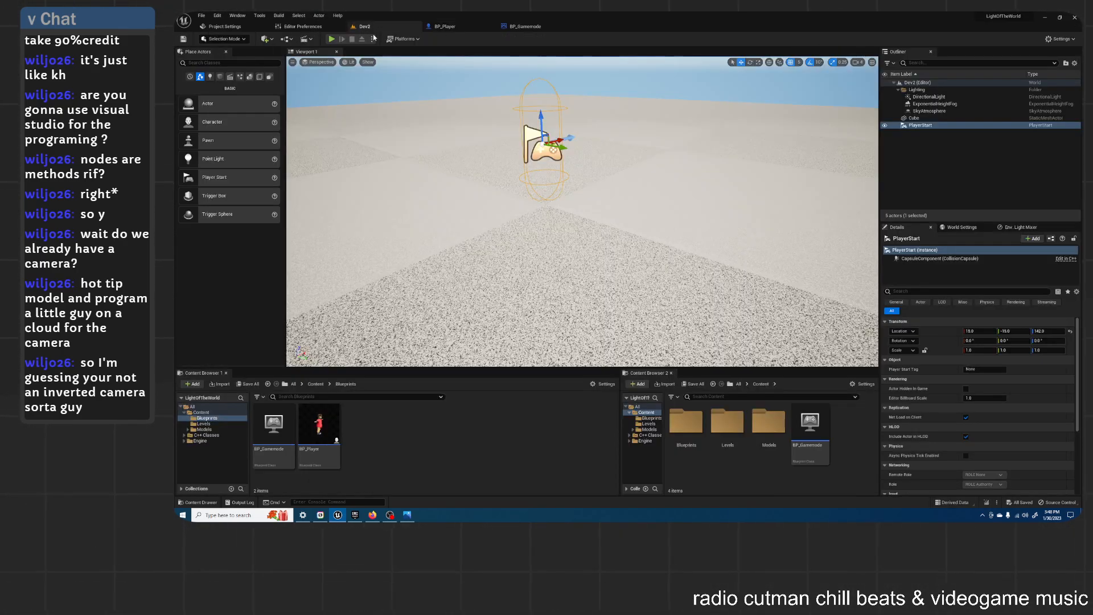
click(332, 39)
click(573, 157)
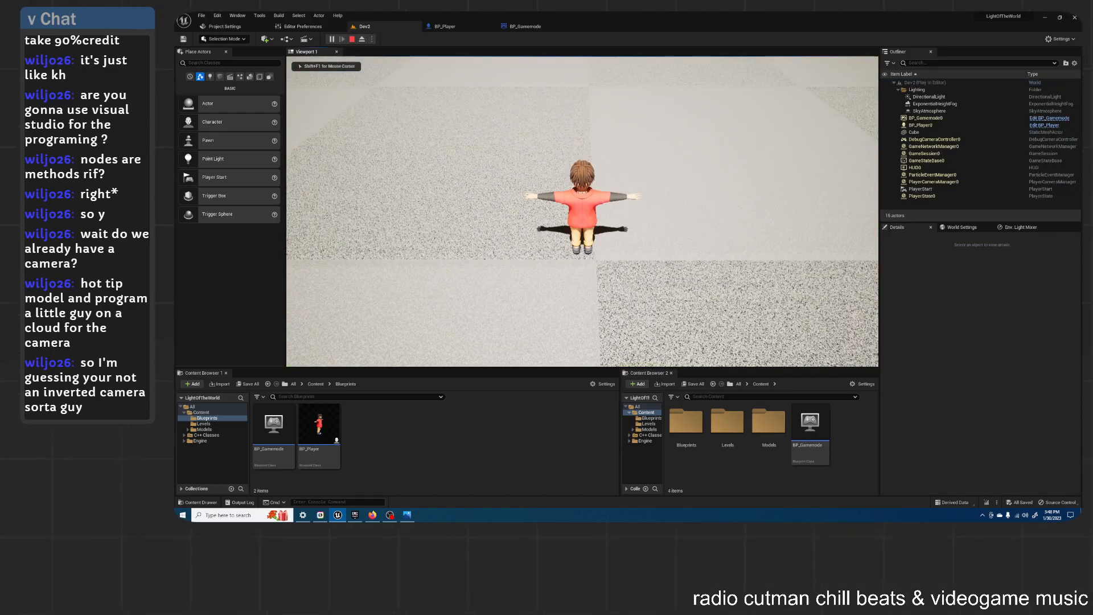
key(s)
key(d)
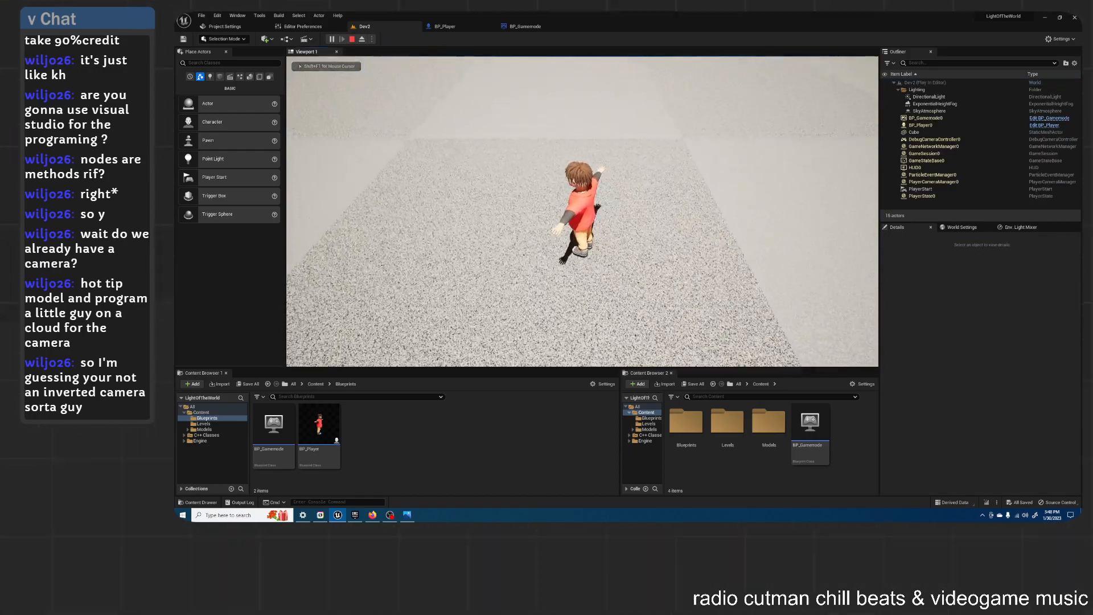
key(Escape)
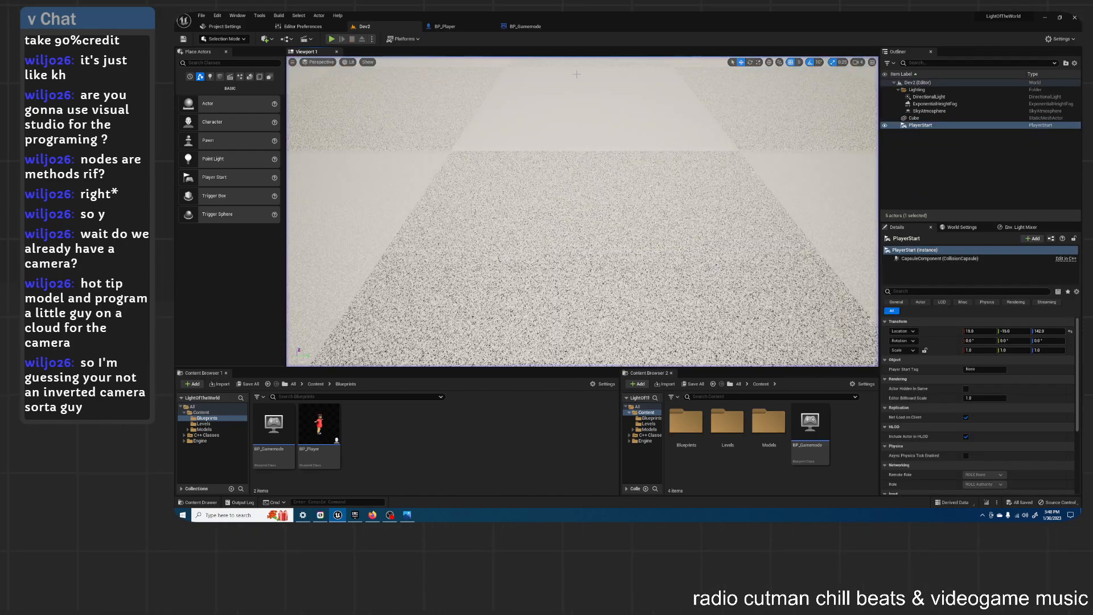
Step: Re-enable Inherit Yaw and turn off Inherit Pitch on BP_Player's SpringArm, and compile and save the blueprint
click(456, 27)
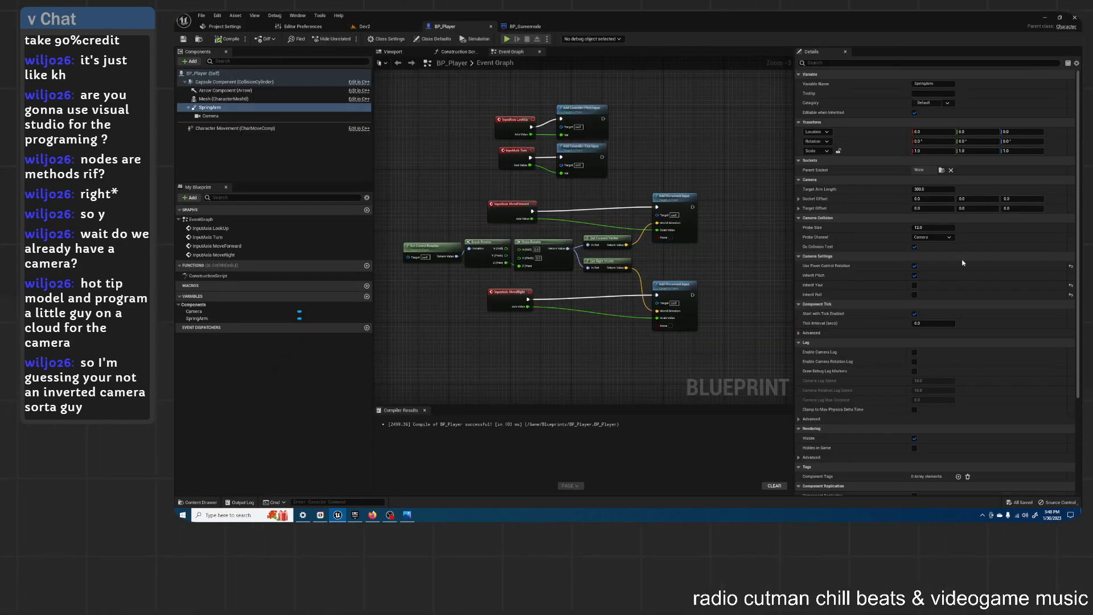
click(915, 285)
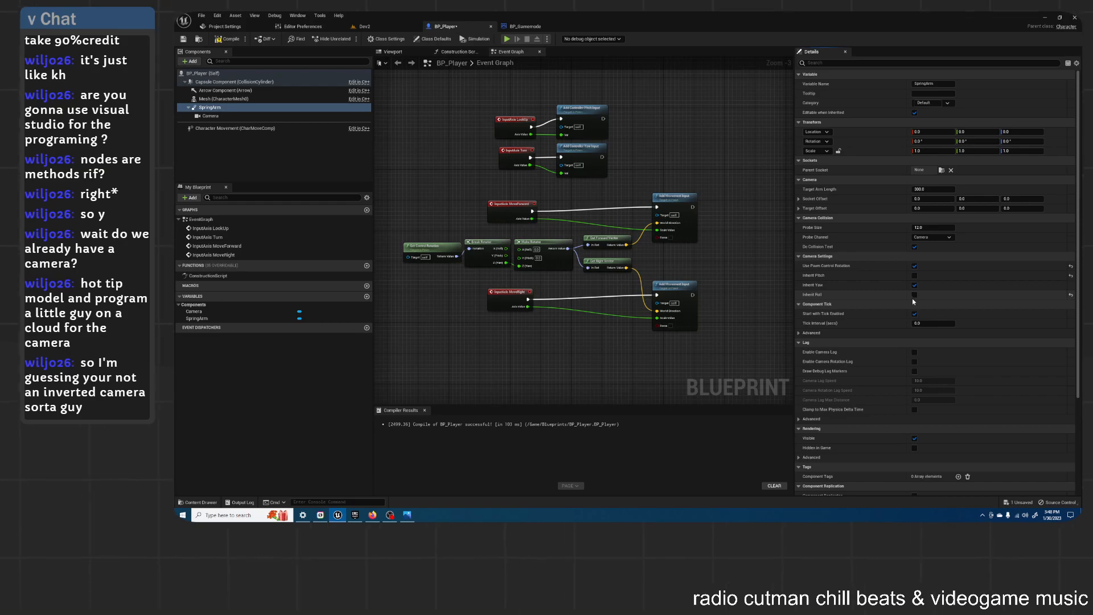
click(226, 39)
Step: Play-test the camera in Dev3 with pitch inheritance off, and end the session
click(380, 27)
click(331, 39)
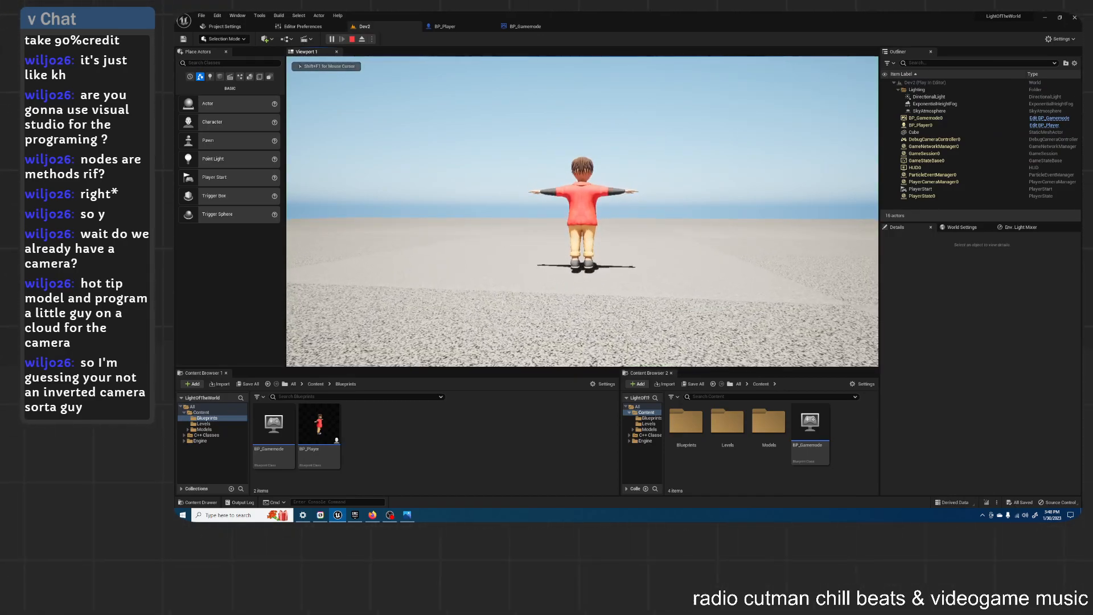
key(Escape)
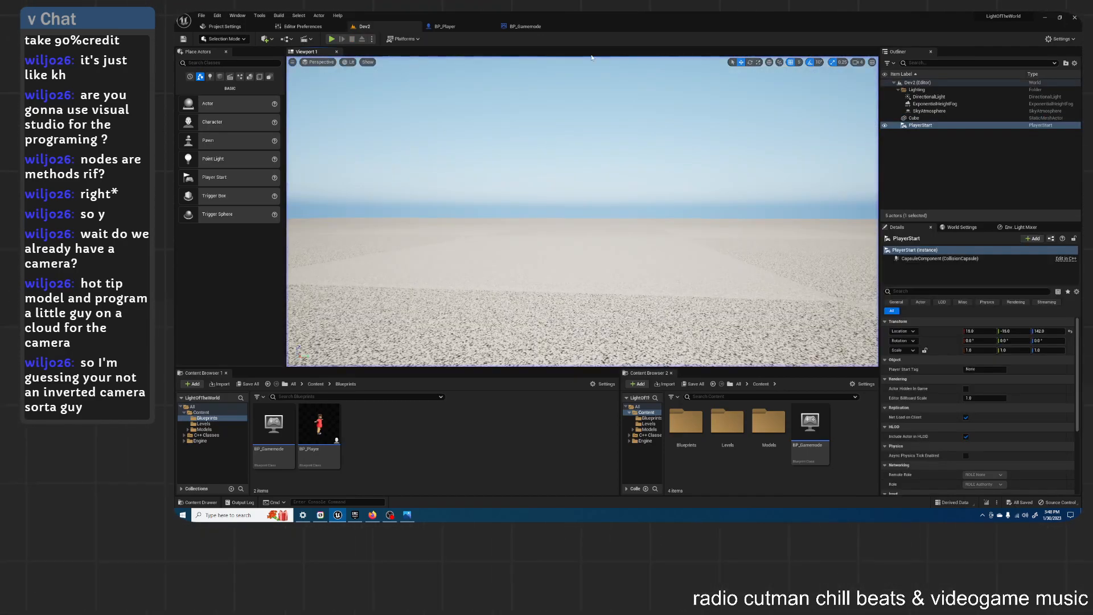
Step: Return to BP_Player and re-enable Inherit Pitch and Inherit Roll in the SpringArm's camera settings
click(521, 26)
click(453, 27)
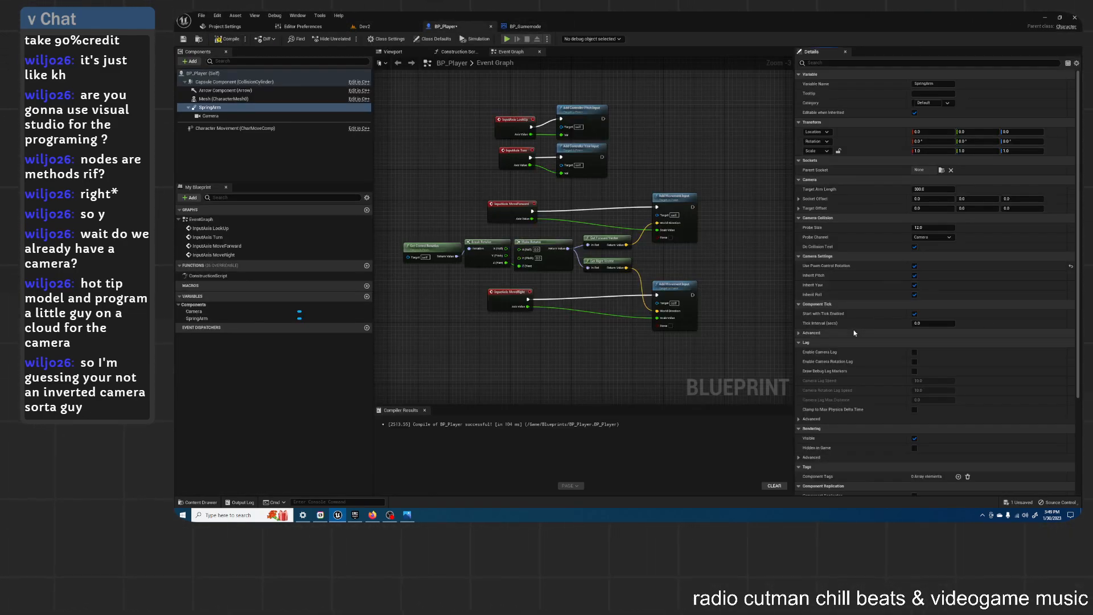
scroll(854, 329, down, 5)
scroll(852, 329, down, 1)
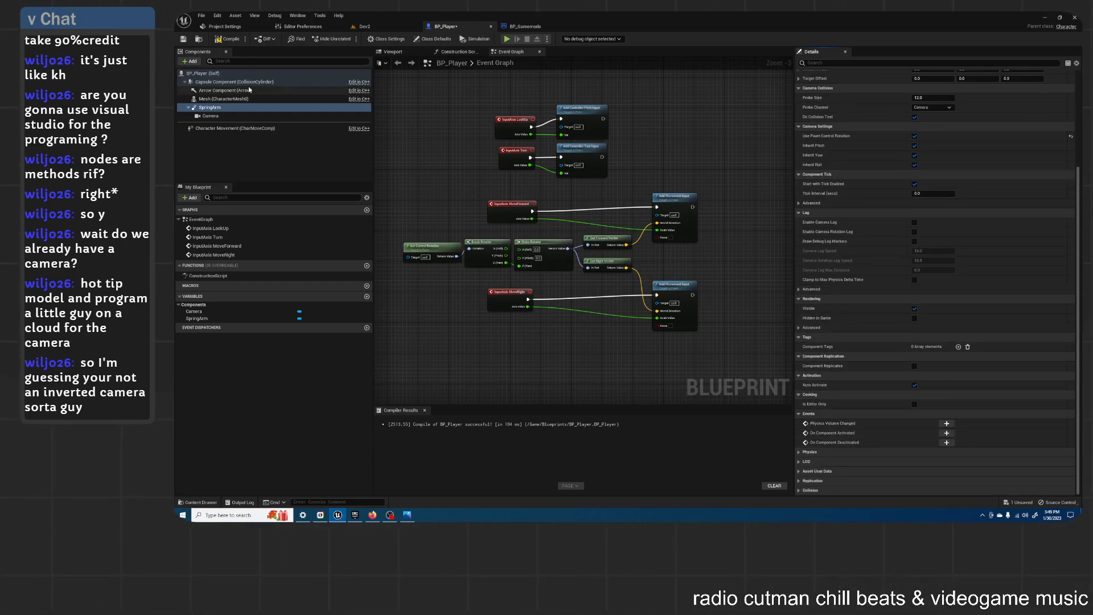
Step: Examine the settings of the Character Movement component, the capsule component and the BP_Player root
click(213, 128)
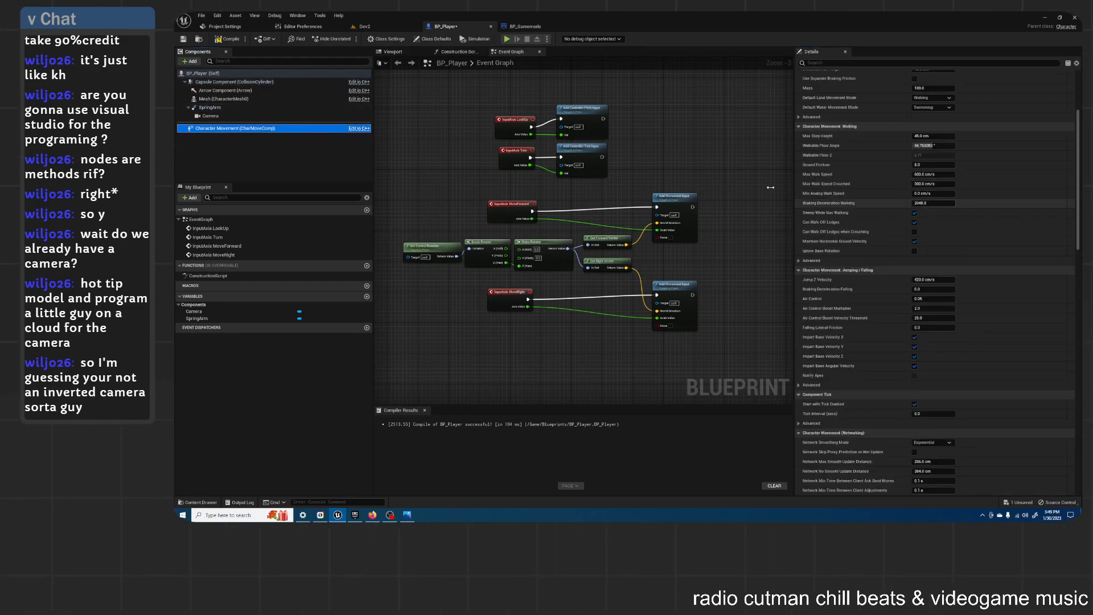
click(238, 81)
click(236, 74)
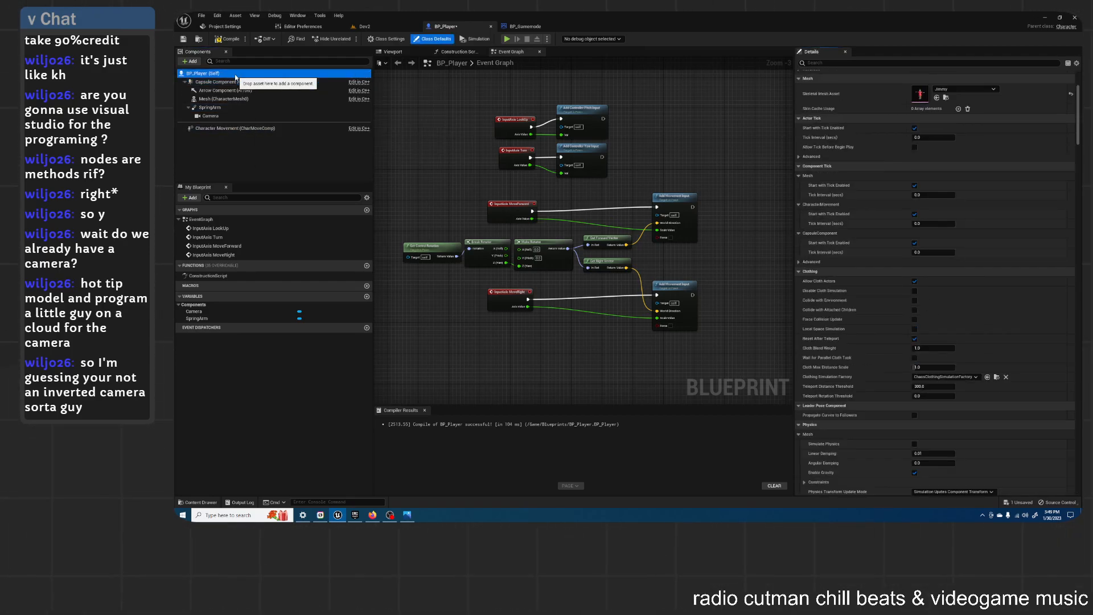
scroll(978, 187, down, 3)
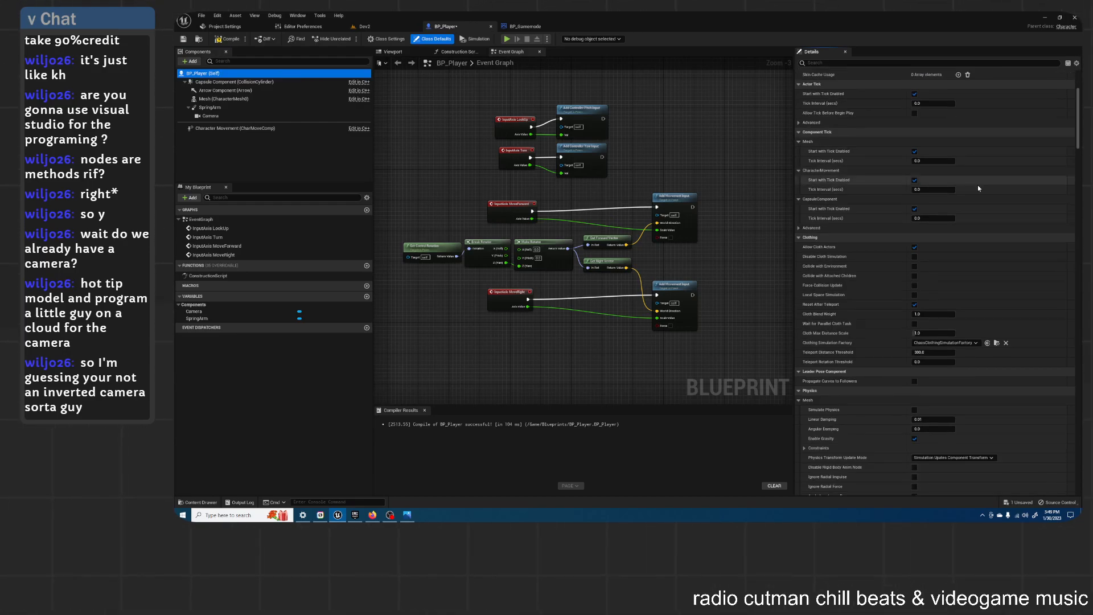
scroll(978, 185, down, 8)
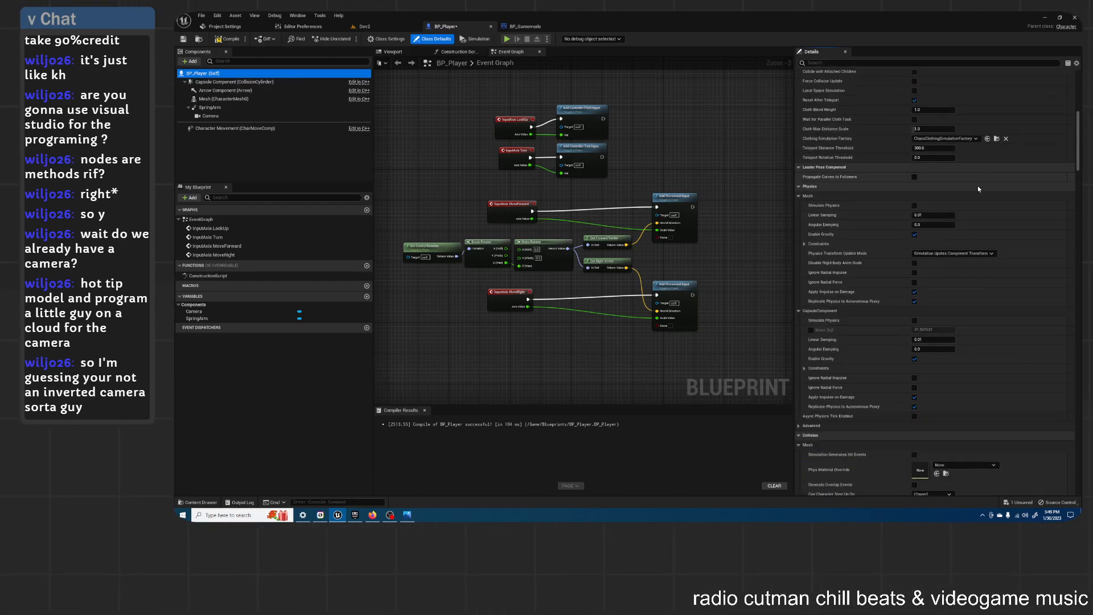
scroll(974, 204, down, 7)
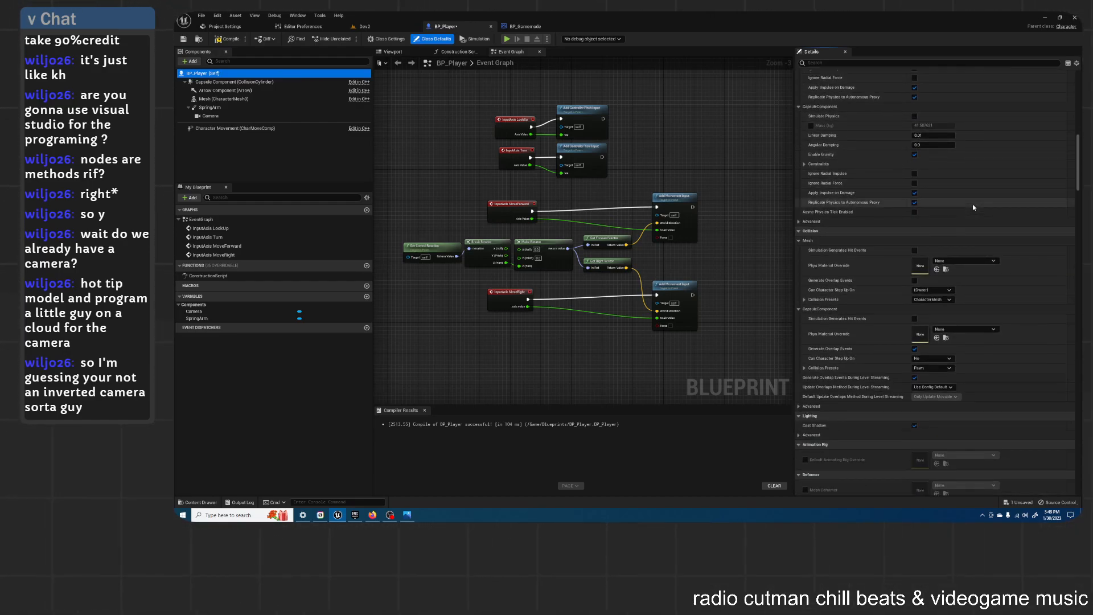
scroll(971, 204, down, 10)
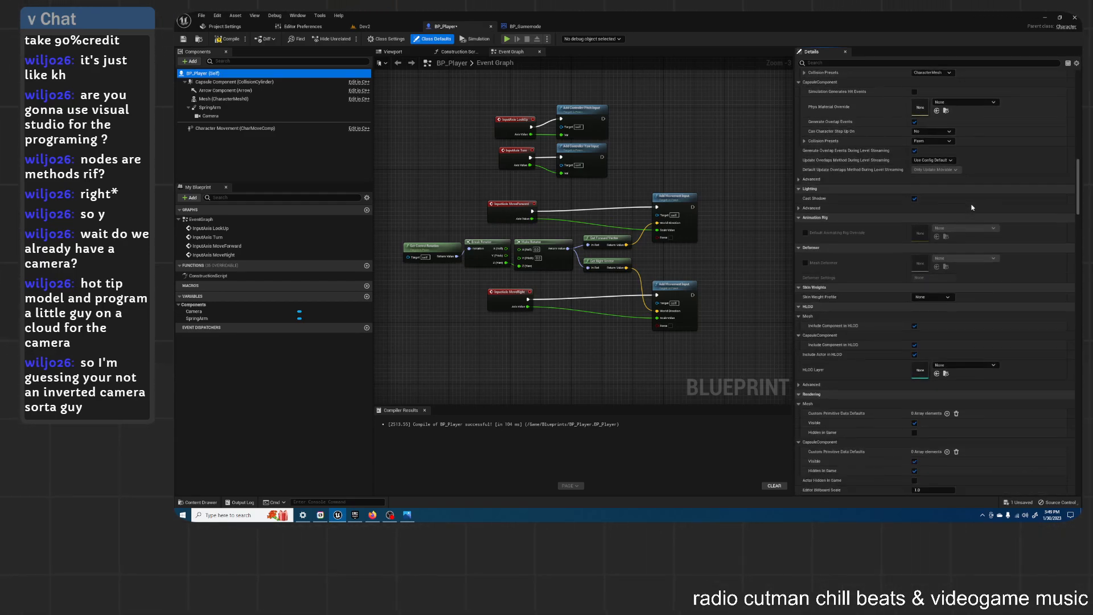
Step: Enable Use Controller Desired Rotation in BP_Player's Character Movement rotation settings
scroll(971, 207, down, 7)
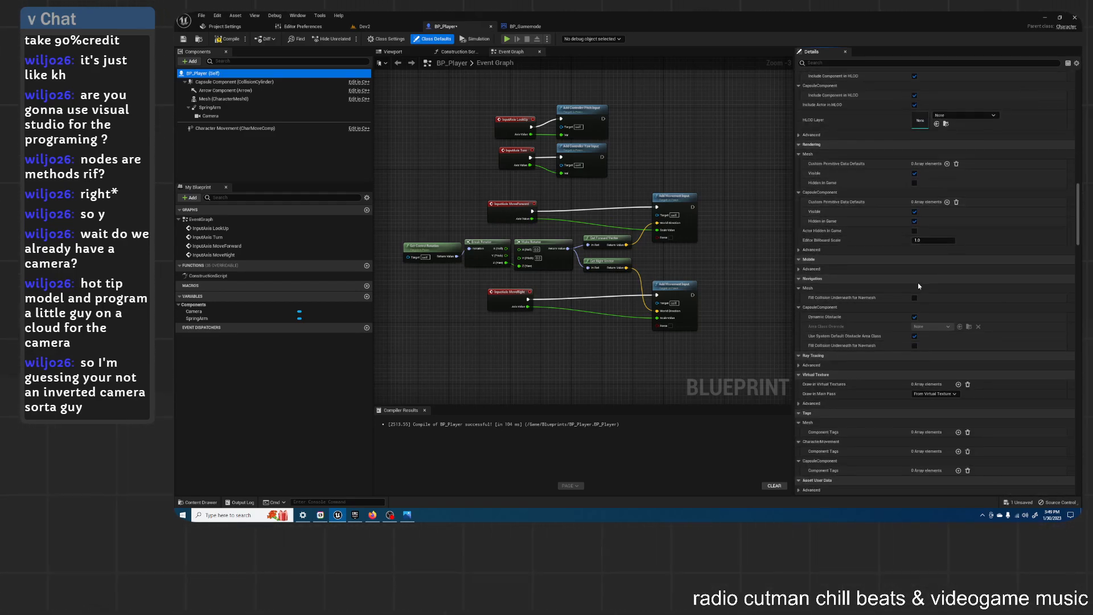
scroll(874, 306, down, 2)
scroll(873, 306, down, 1)
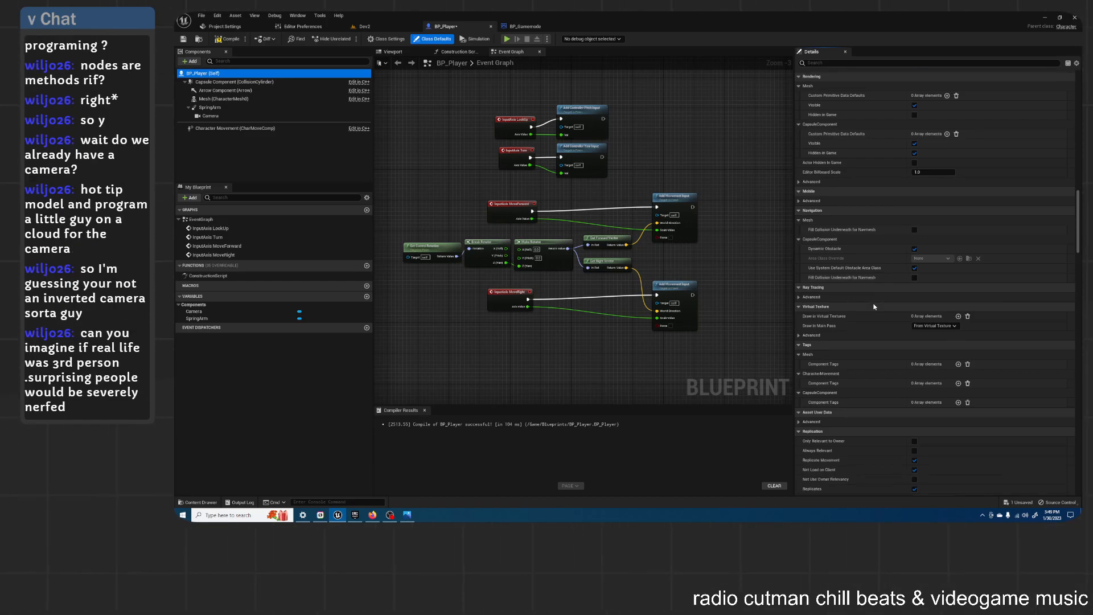
scroll(874, 306, down, 5)
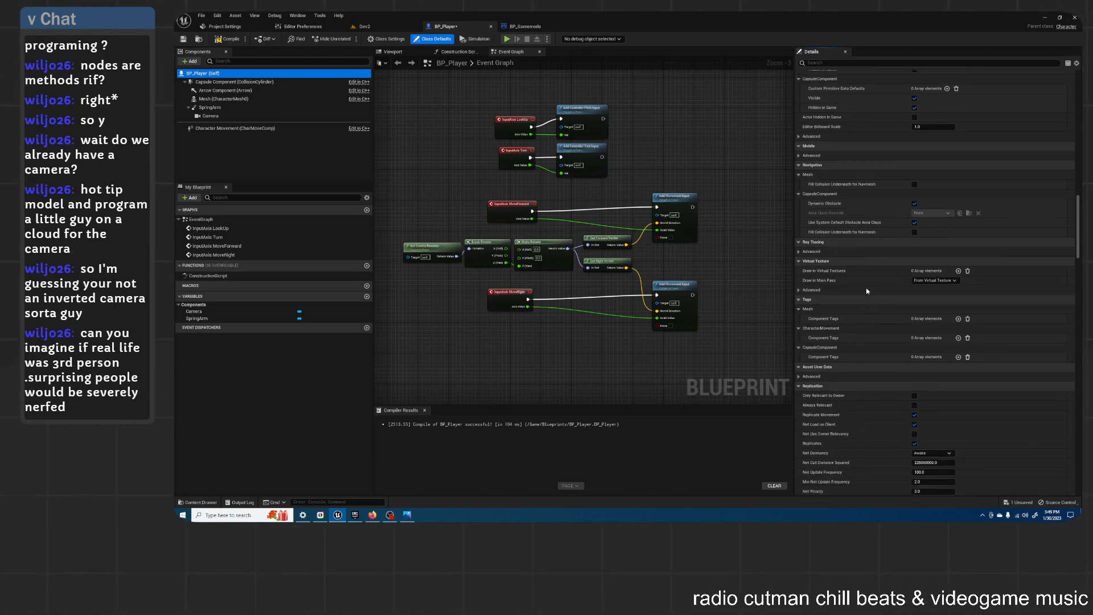
scroll(865, 289, down, 4)
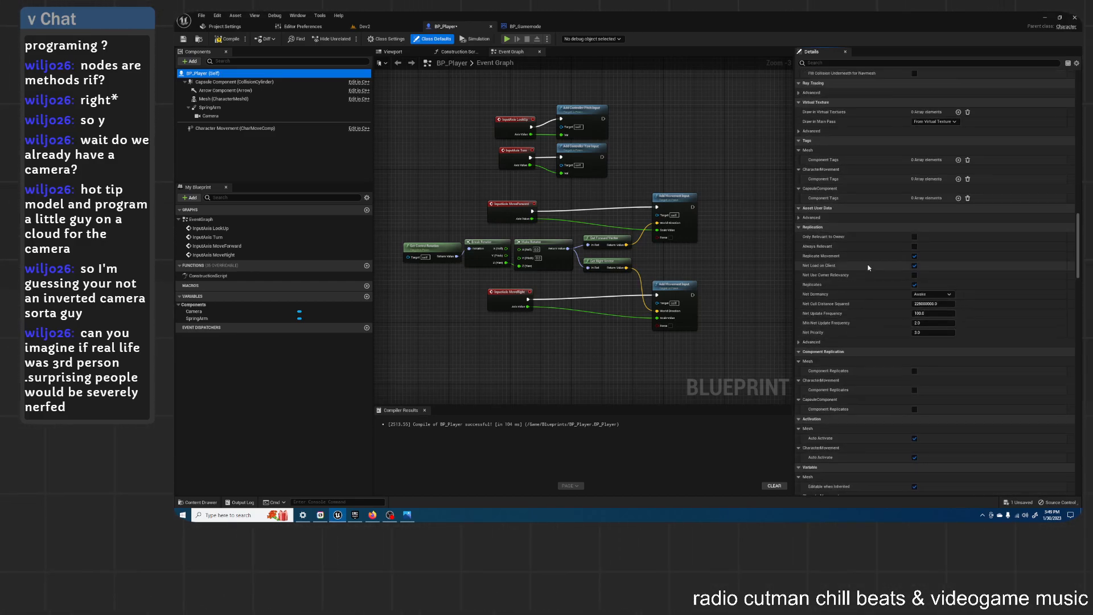
scroll(869, 268, down, 7)
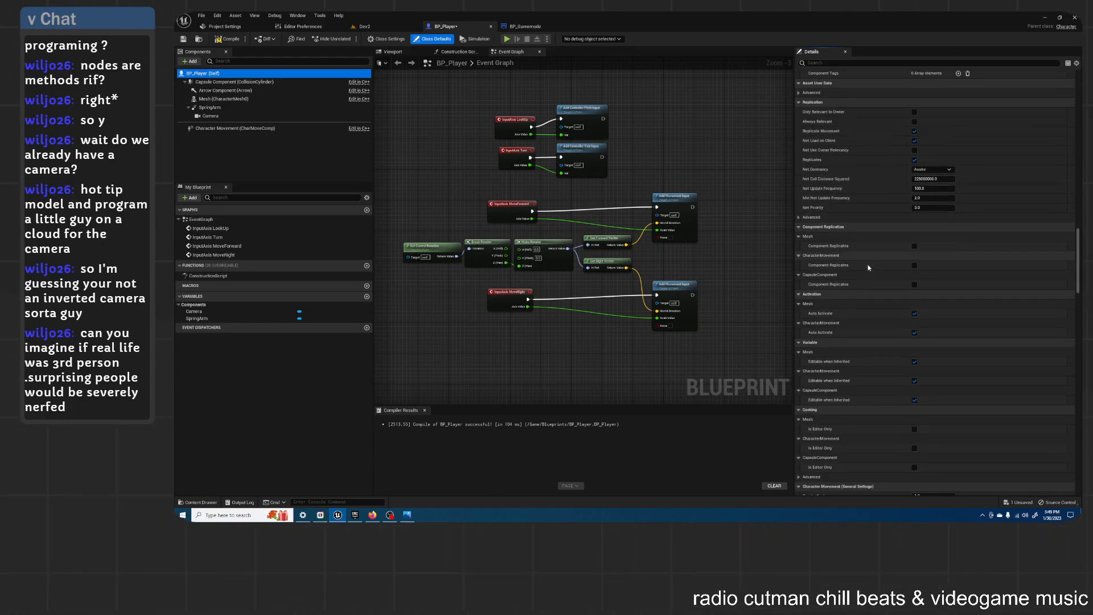
scroll(870, 268, down, 5)
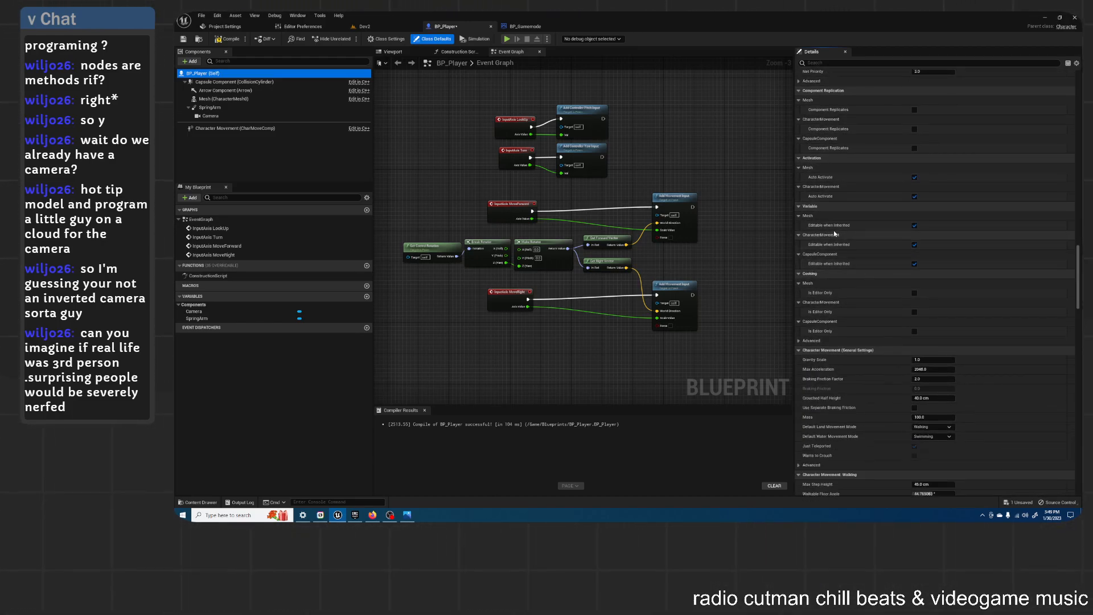
scroll(836, 236, down, 5)
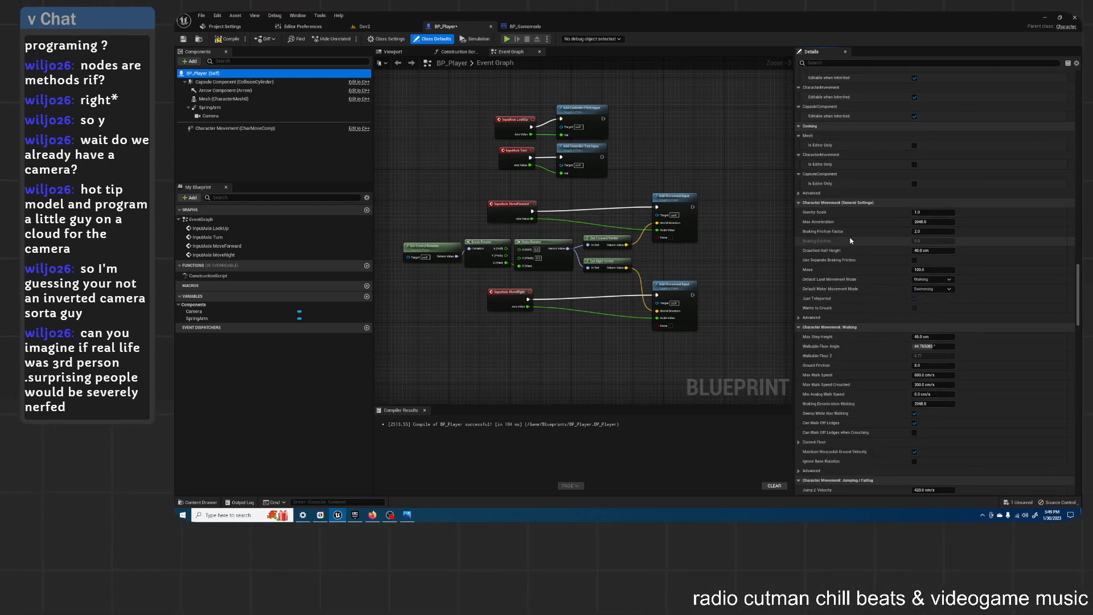
scroll(851, 241, down, 2)
scroll(850, 240, down, 6)
scroll(851, 241, down, 6)
scroll(853, 241, down, 3)
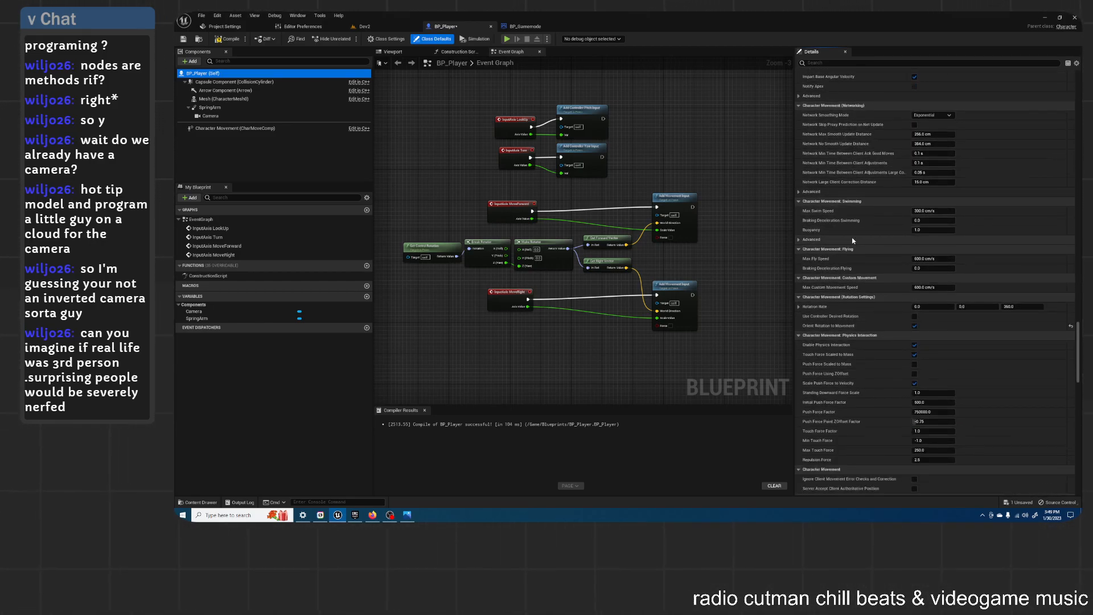
scroll(860, 246, down, 2)
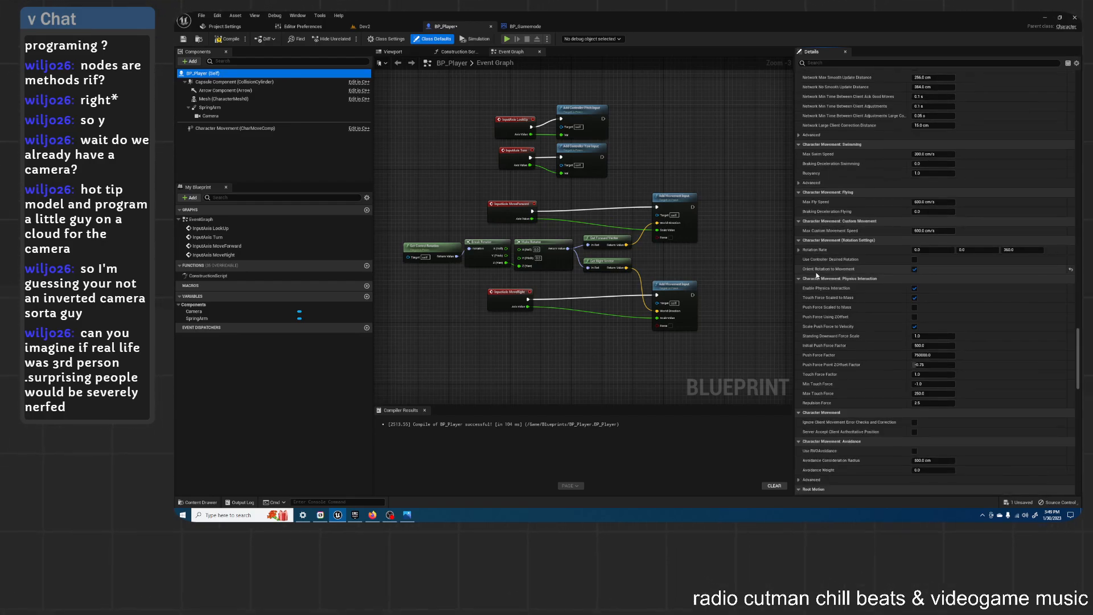
click(914, 259)
Step: Disable Use Controller Rotation Yaw and enable Use Controller Rotation Pitch in the Pawn settings, compiling and saving the blueprint
scroll(970, 246, down, 5)
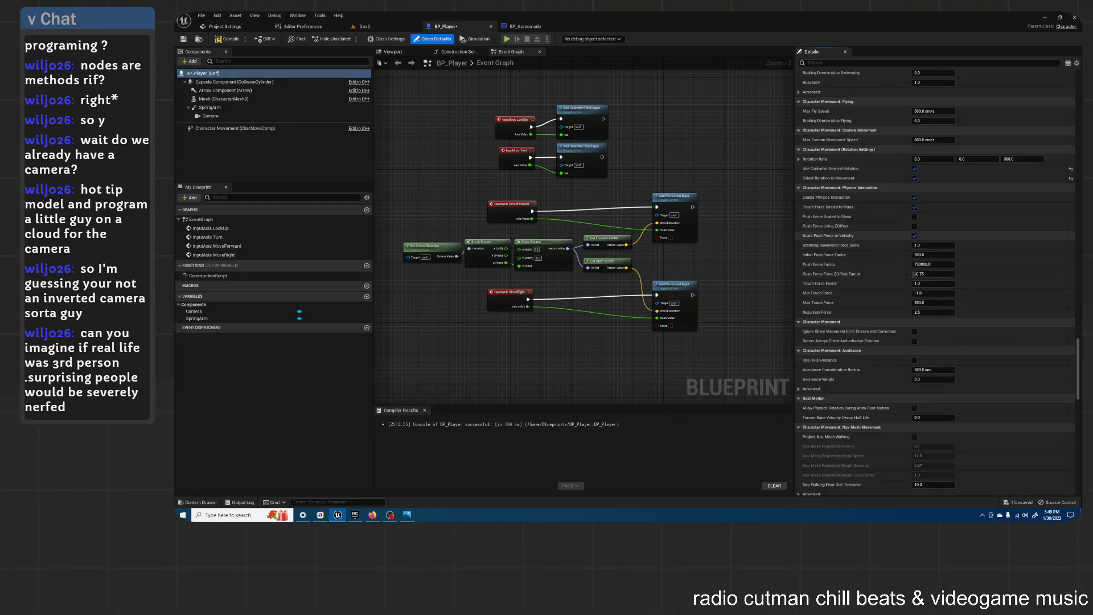
scroll(970, 247, down, 8)
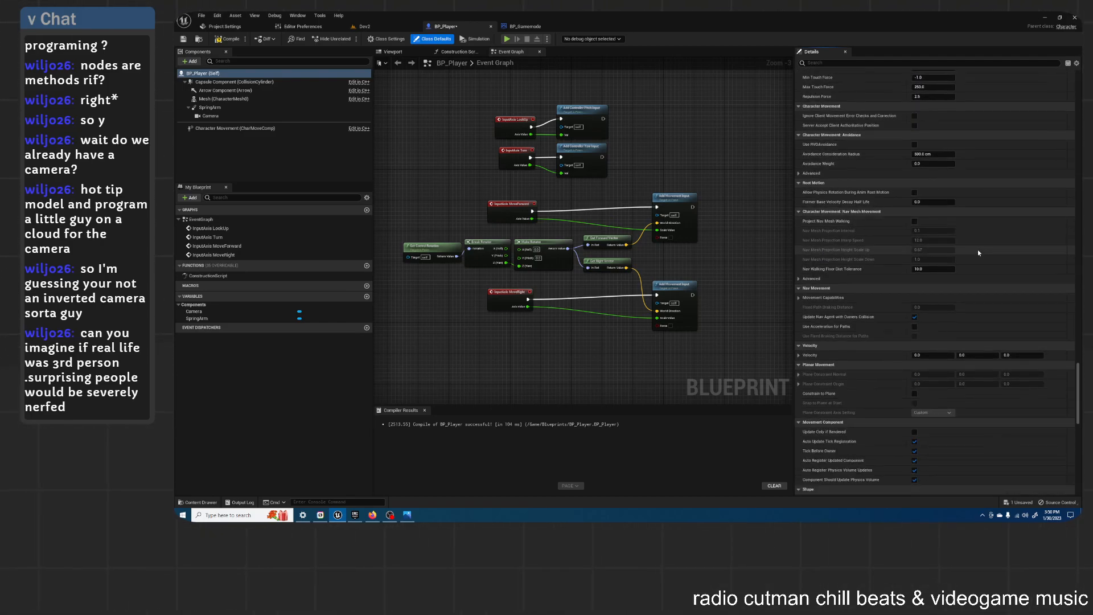
scroll(987, 259, down, 6)
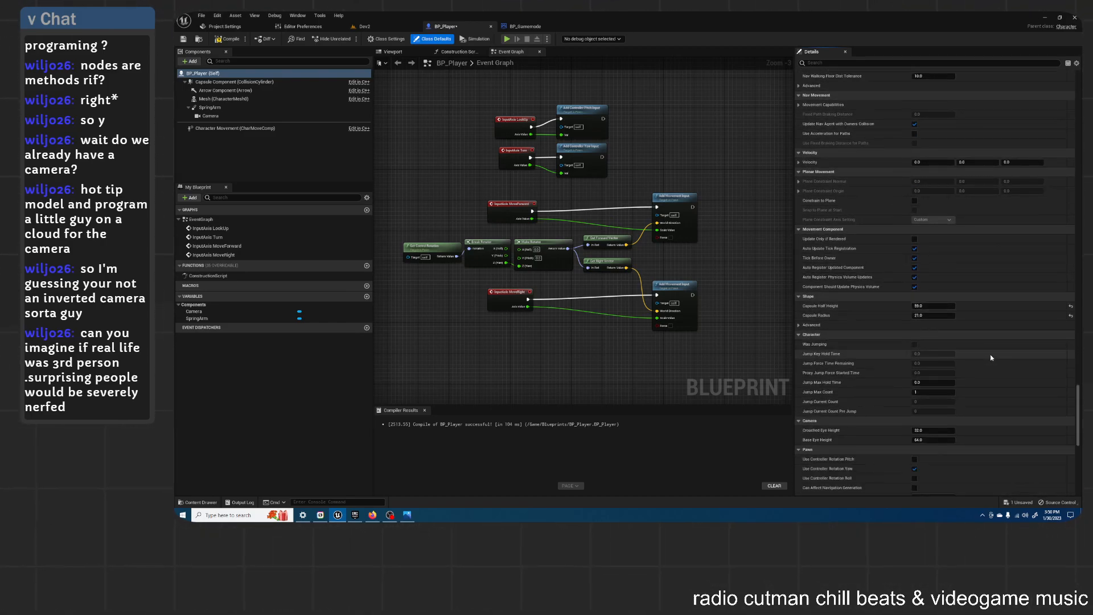
scroll(1019, 363, down, 3)
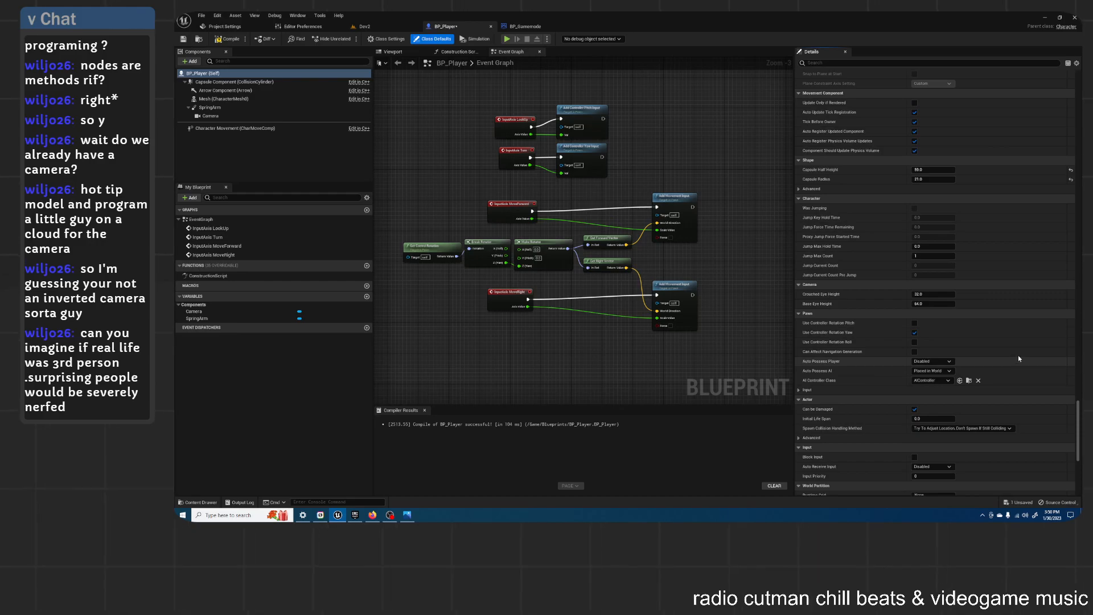
scroll(1016, 356, down, 2)
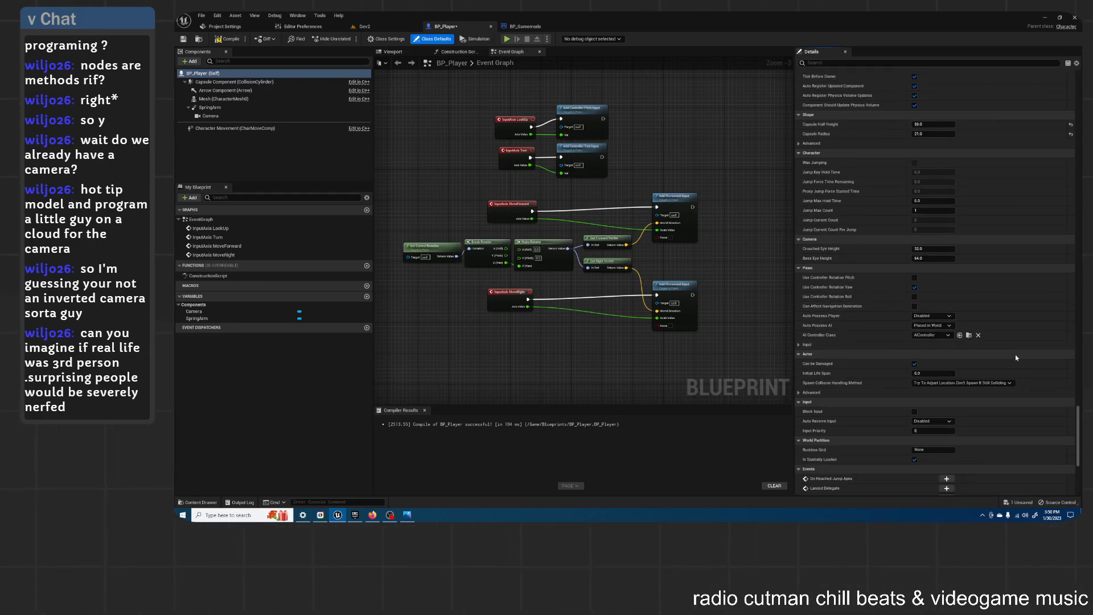
click(914, 278)
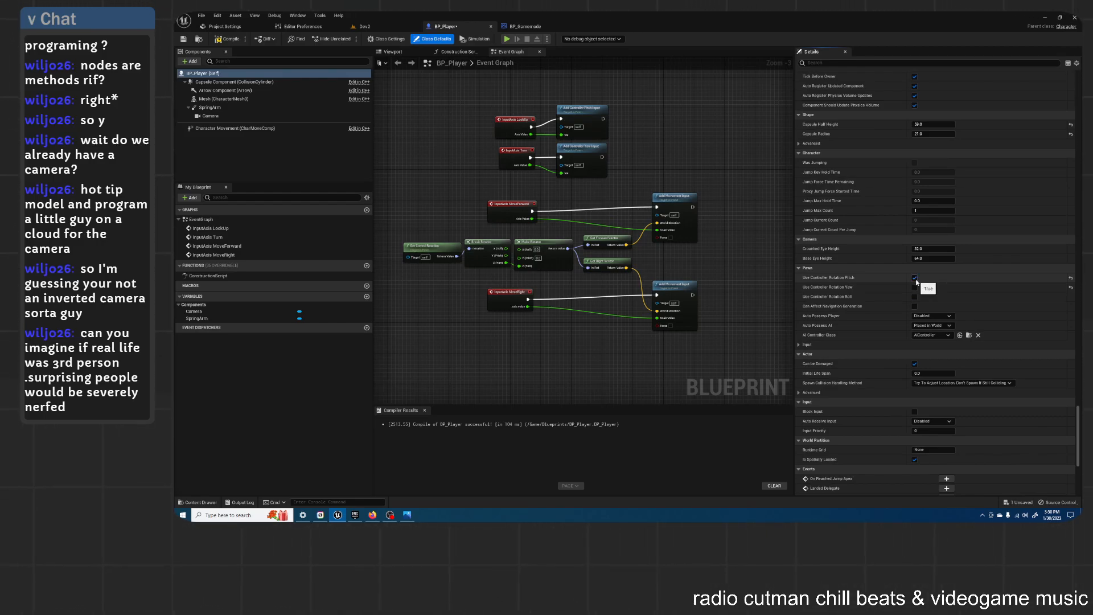
click(184, 38)
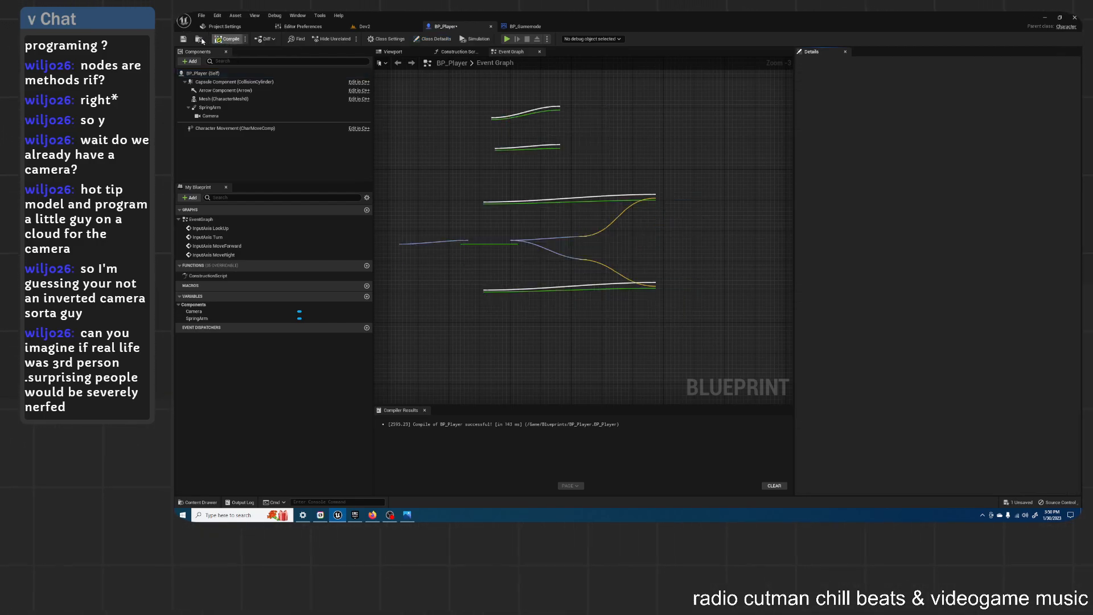
Step: Play-test the character's rotation in the Dev3 level and stop the session
click(365, 26)
click(332, 38)
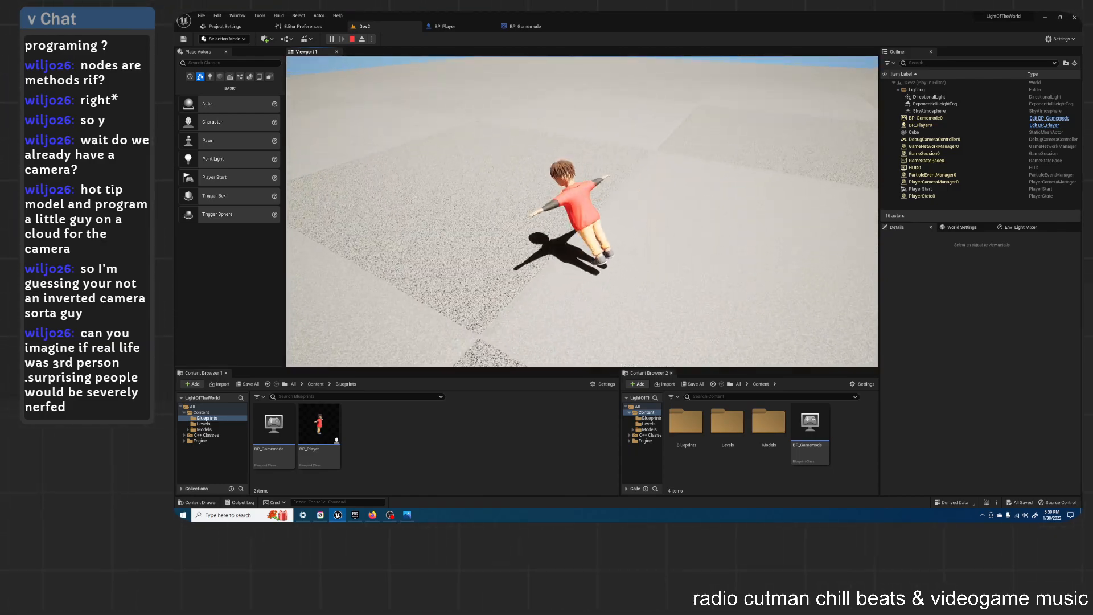
key(Escape)
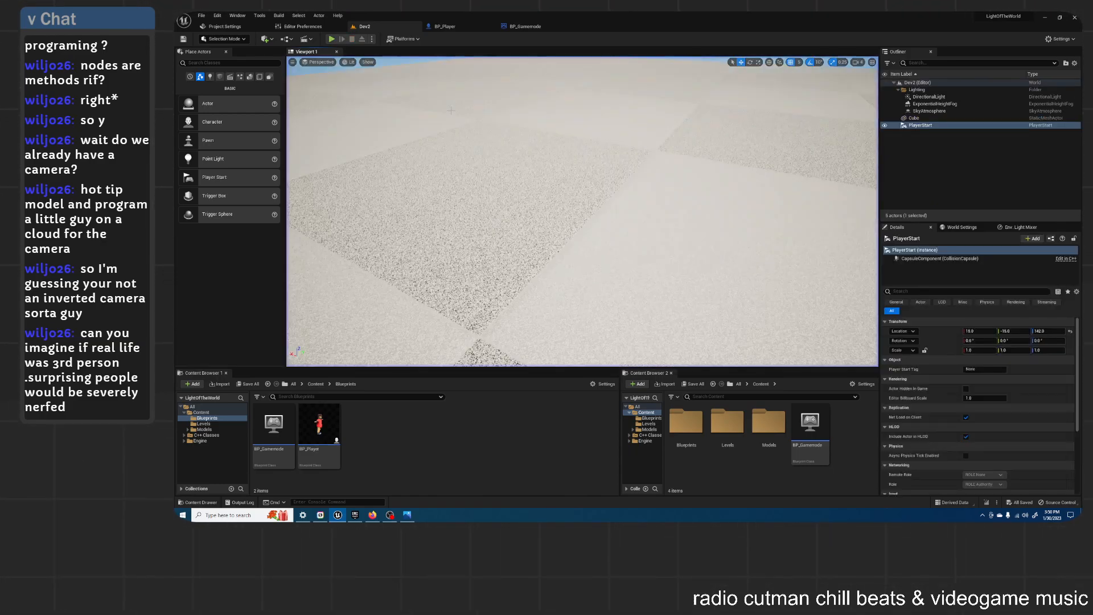
Step: Disable Use Controller Rotation Pitch in BP_Player's Pawn settings
click(444, 26)
click(205, 73)
scroll(974, 254, down, 10)
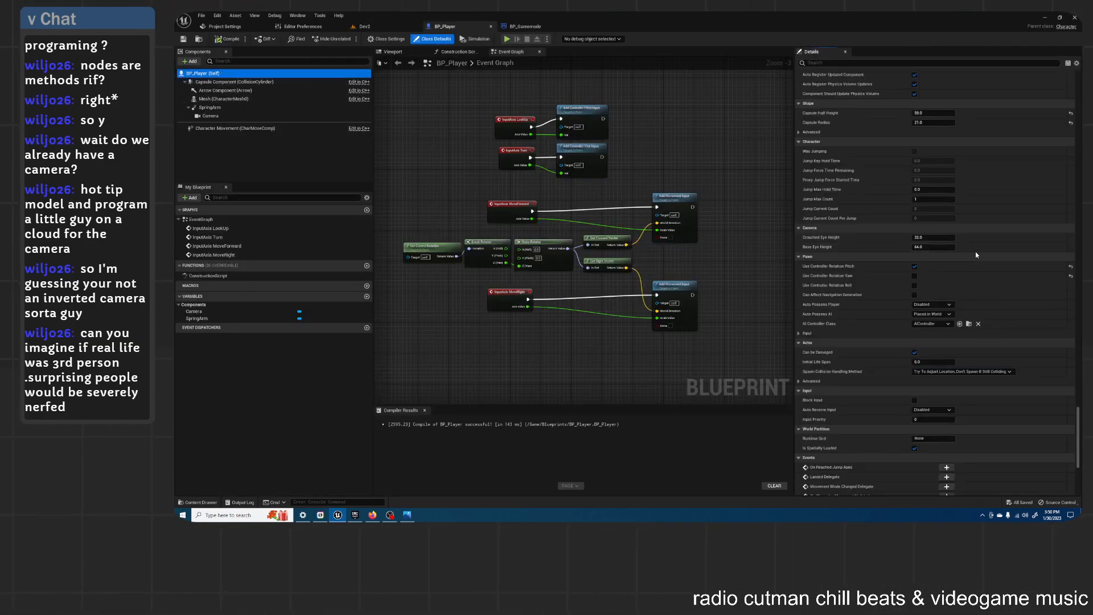
scroll(975, 253, down, 4)
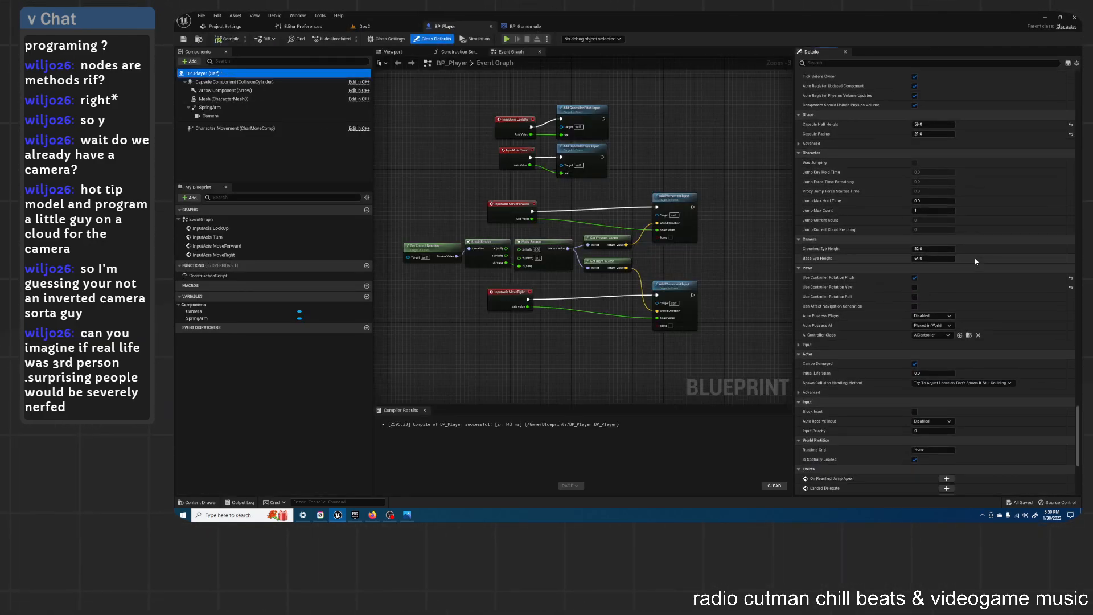
click(914, 278)
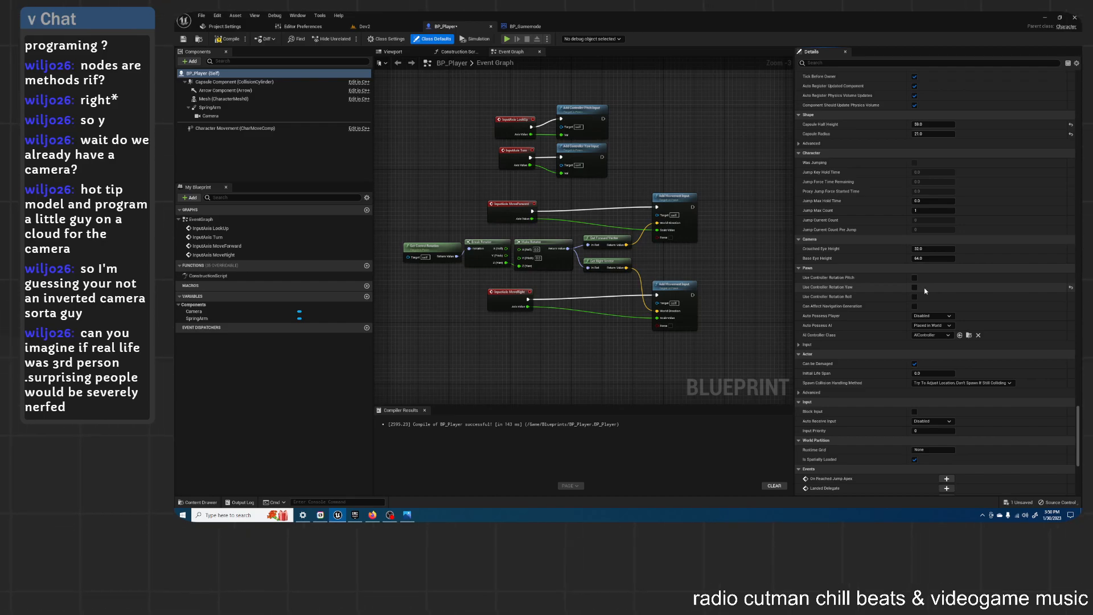
Step: Read the description of Use Controller Desired Rotation, and compile and save BP_Player
scroll(927, 284, up, 15)
scroll(943, 280, up, 8)
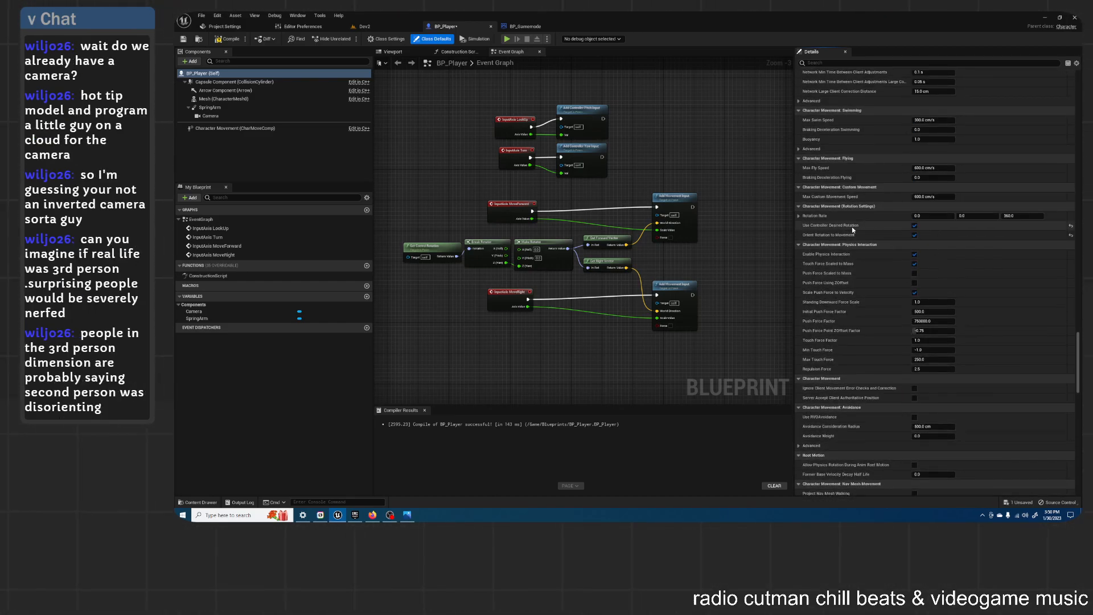
mouse_move(853, 227)
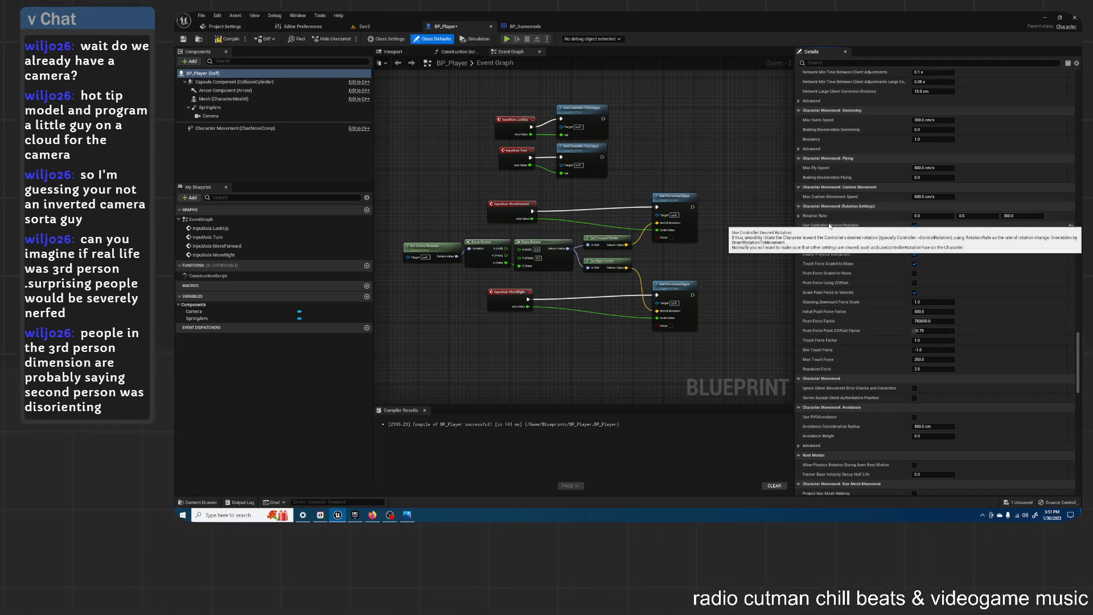
click(183, 39)
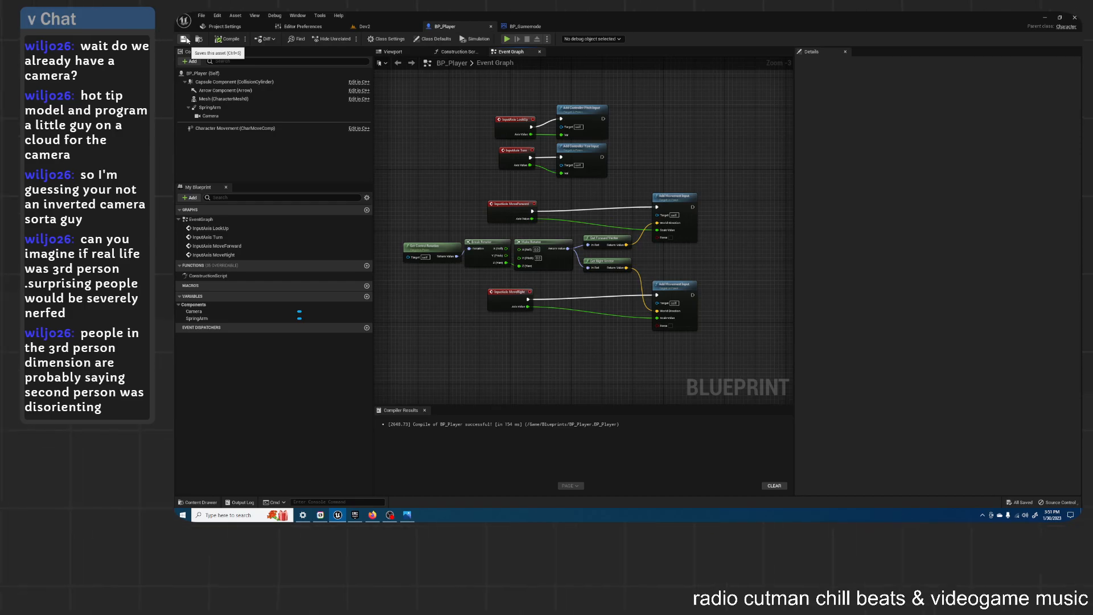
Step: Play-test the character in the Dev3 level again with the saved pitch and yaw settings, ending the session when done
click(370, 26)
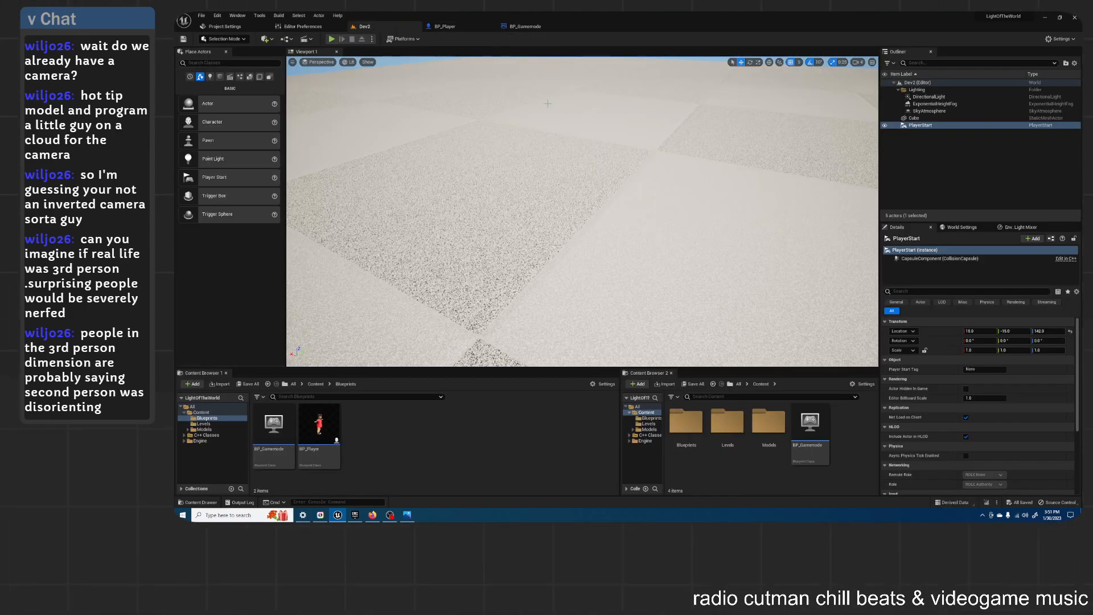
click(332, 39)
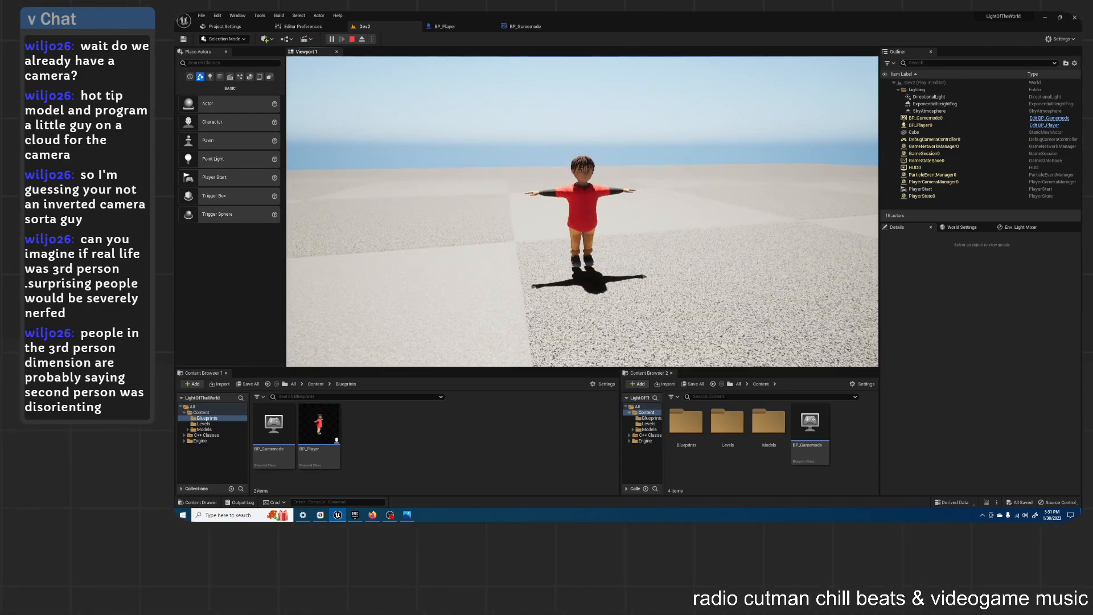
key(Escape)
Step: Examine BP_Player's class defaults from the transform settings through to Orient Rotation to Movement in the rotation settings
click(444, 26)
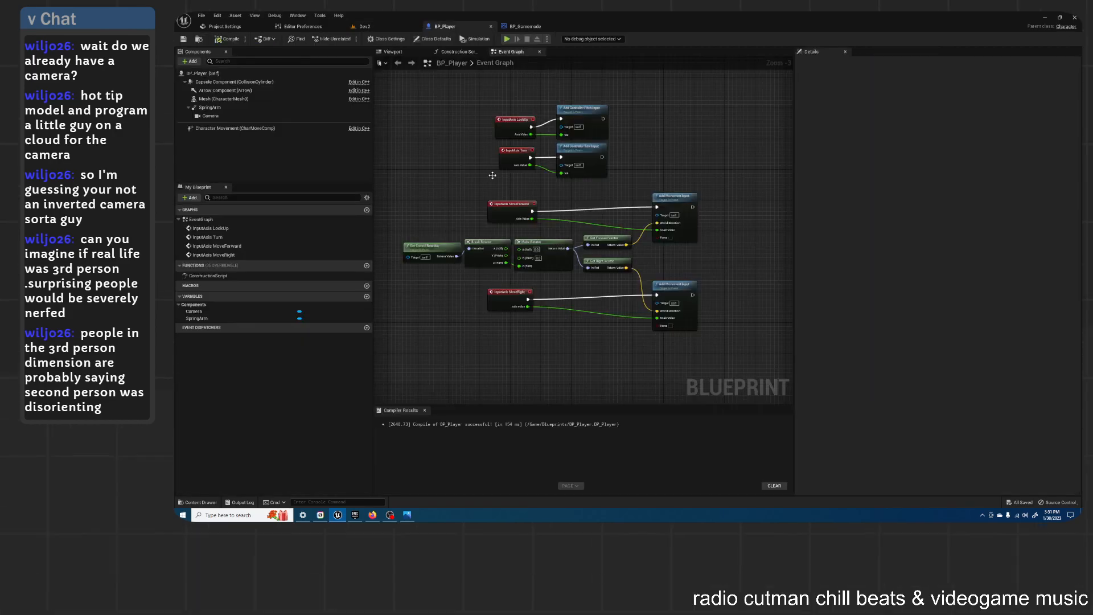
right_drag(593, 254, 602, 259)
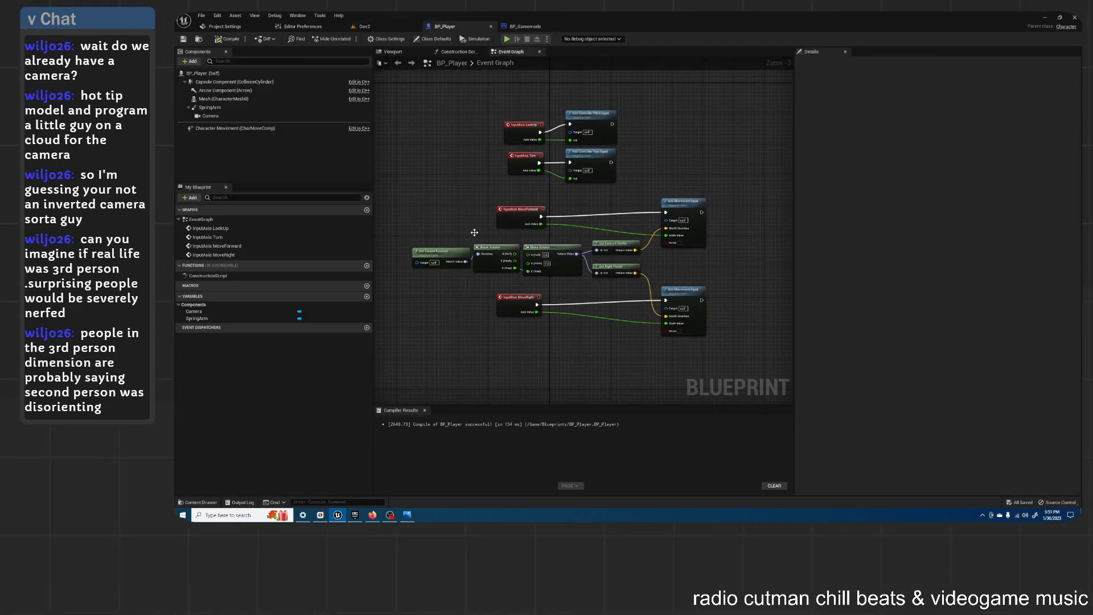
click(210, 74)
scroll(945, 239, up, 5)
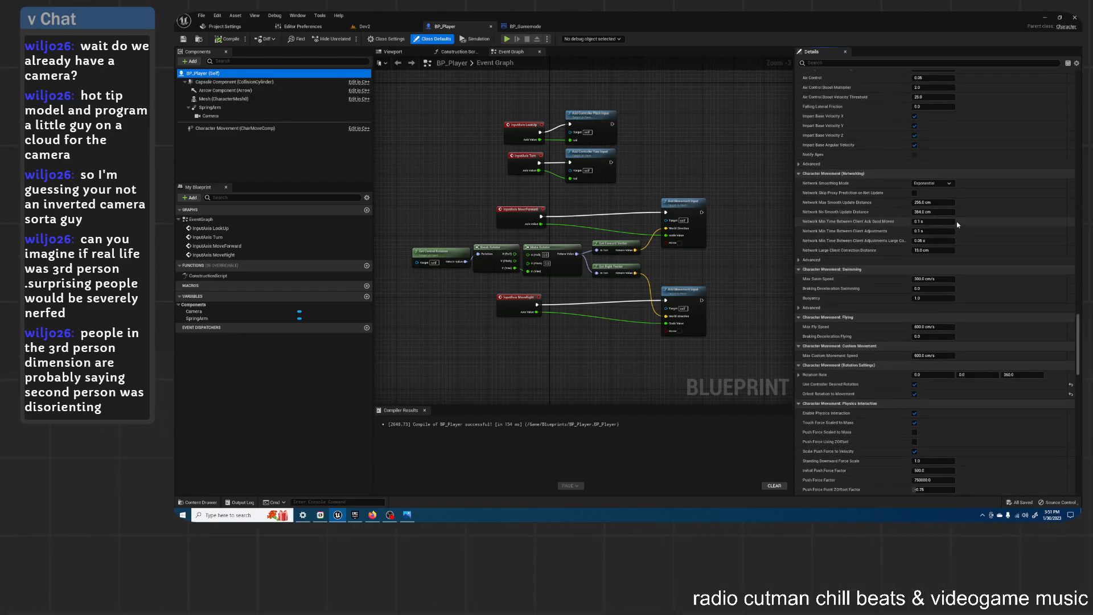
drag(1079, 349, 1079, 105)
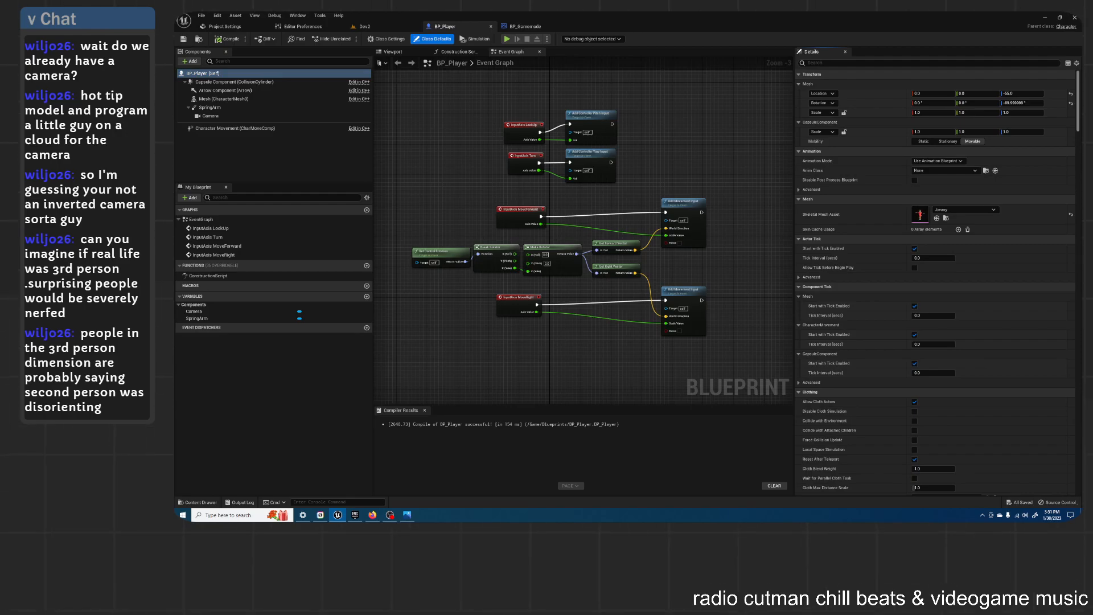
scroll(1052, 189, down, 15)
scroll(1052, 188, down, 15)
scroll(1038, 206, down, 15)
scroll(1033, 214, down, 12)
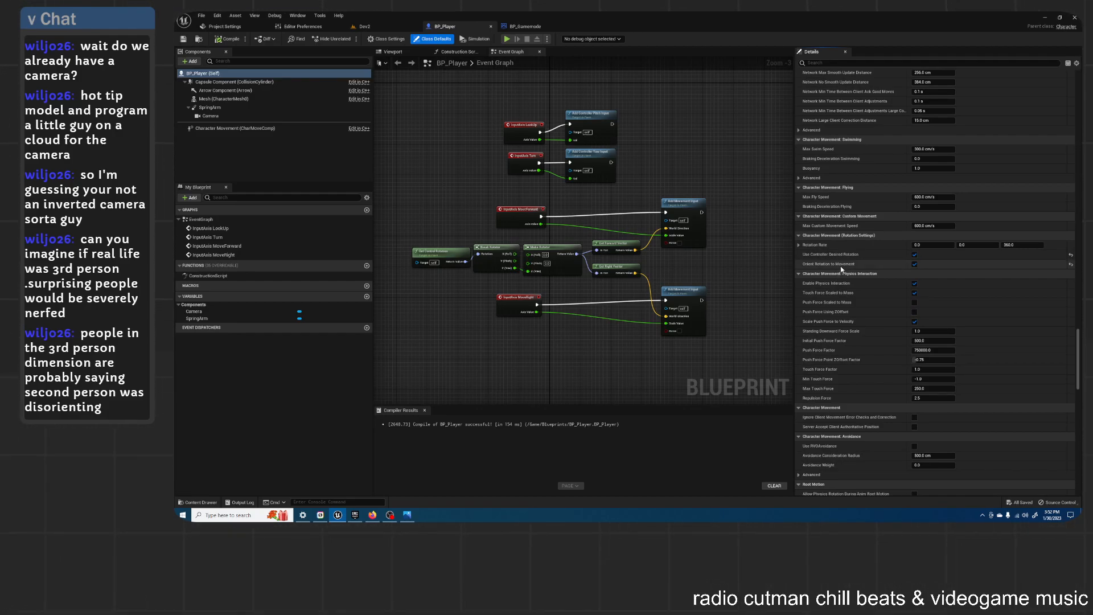
mouse_move(841, 269)
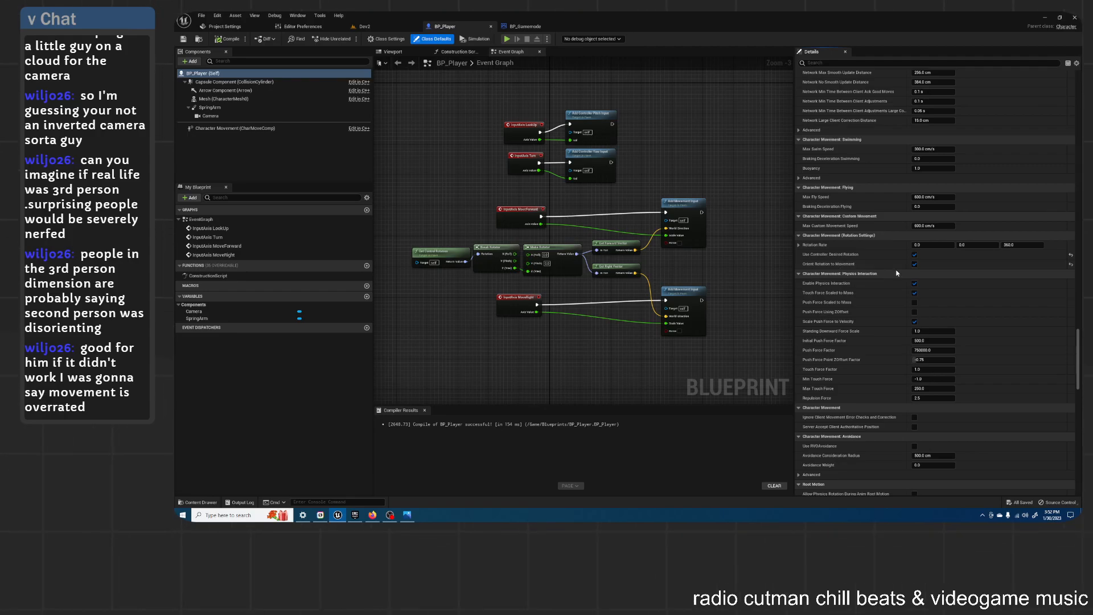
Step: Disable Use Controller Desired Rotation in BP_Player's Character Movement rotation settings
scroll(841, 268, down, 4)
scroll(835, 239, down, 1)
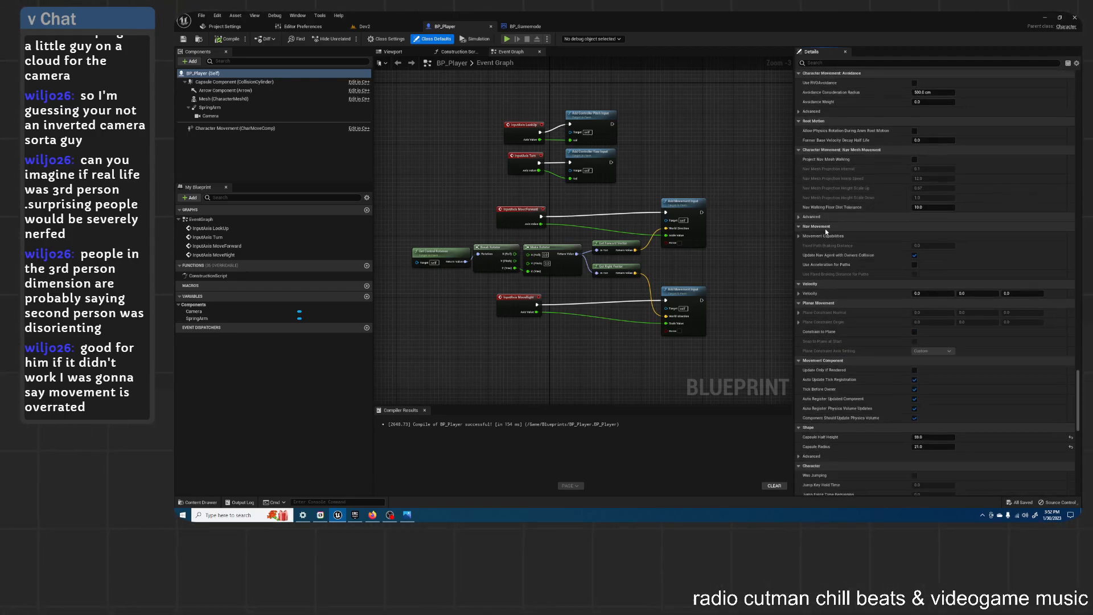
scroll(940, 166, up, 2)
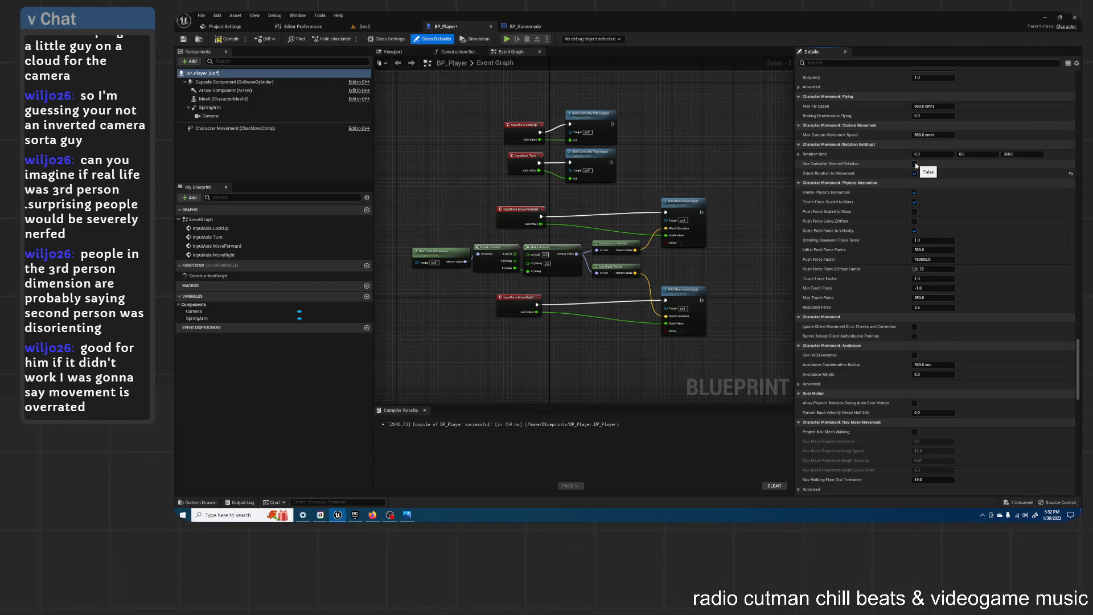
scroll(828, 194, down, 13)
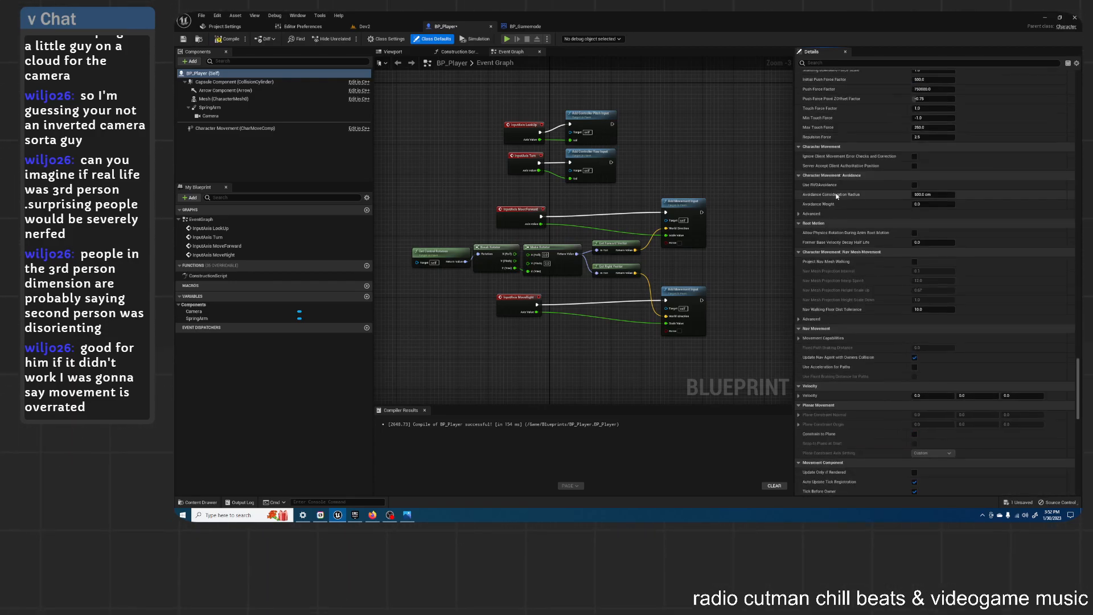
Step: Examine BP_Player's remaining class defaults down to the events and read the description of Use Controller Rotation Yaw
scroll(828, 195, down, 12)
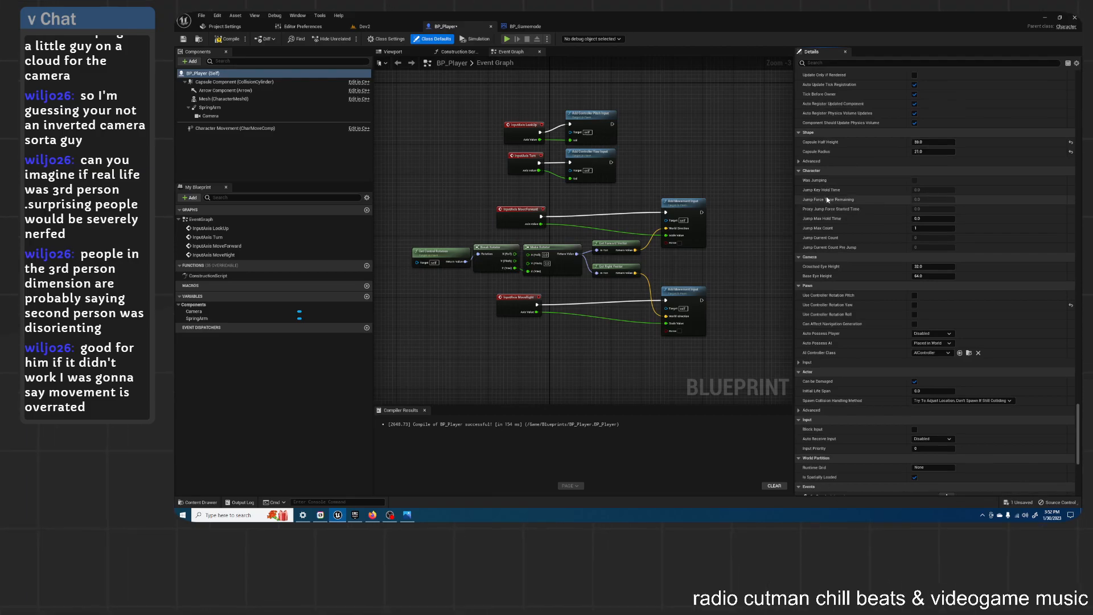
scroll(880, 283, up, 3)
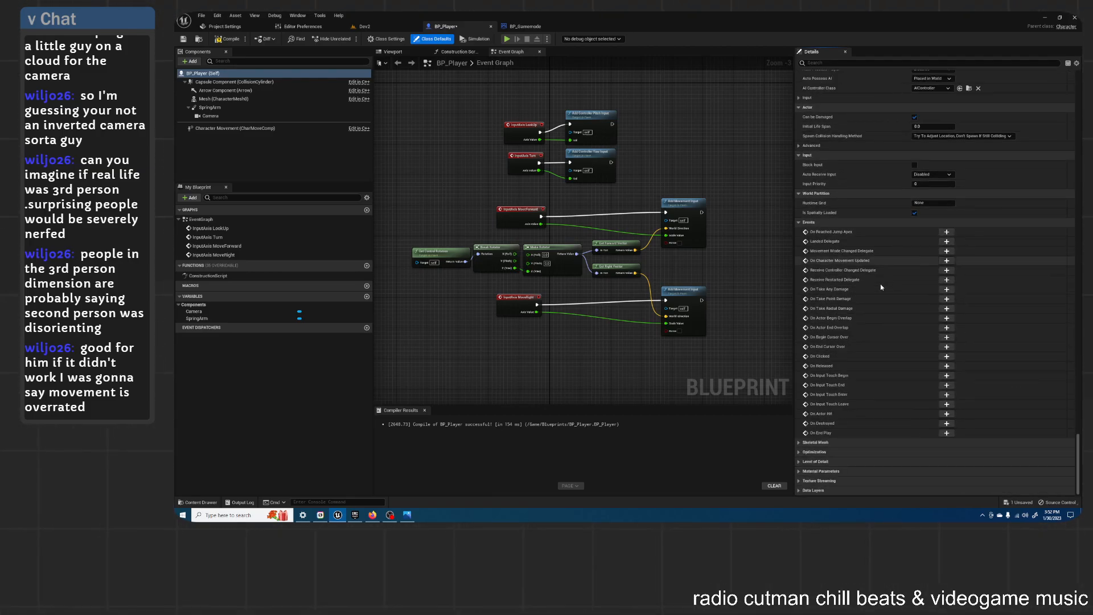
scroll(880, 282, up, 1)
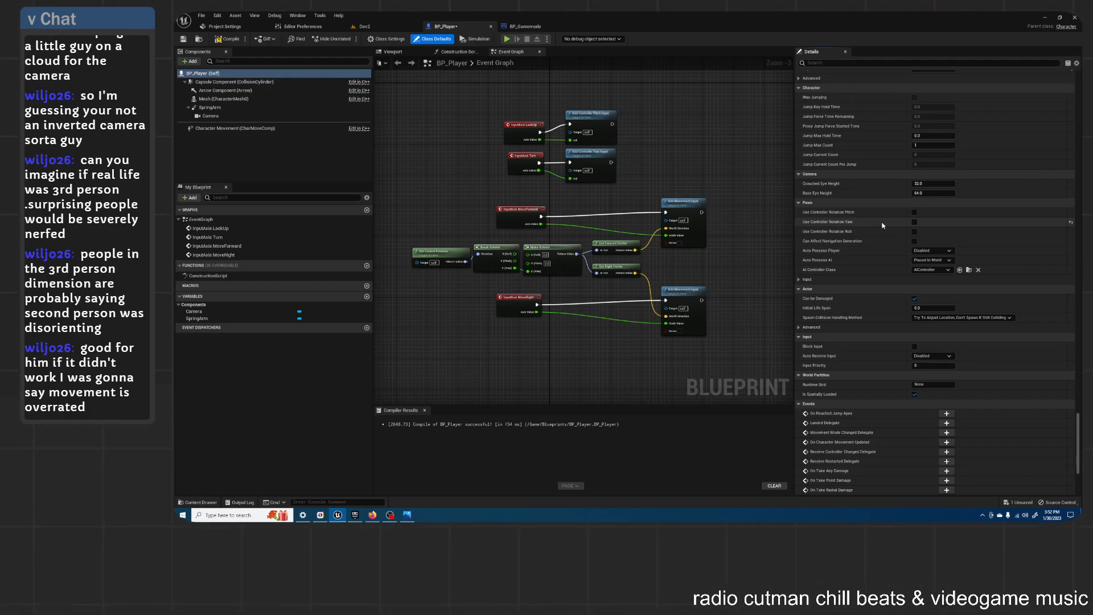
mouse_move(850, 224)
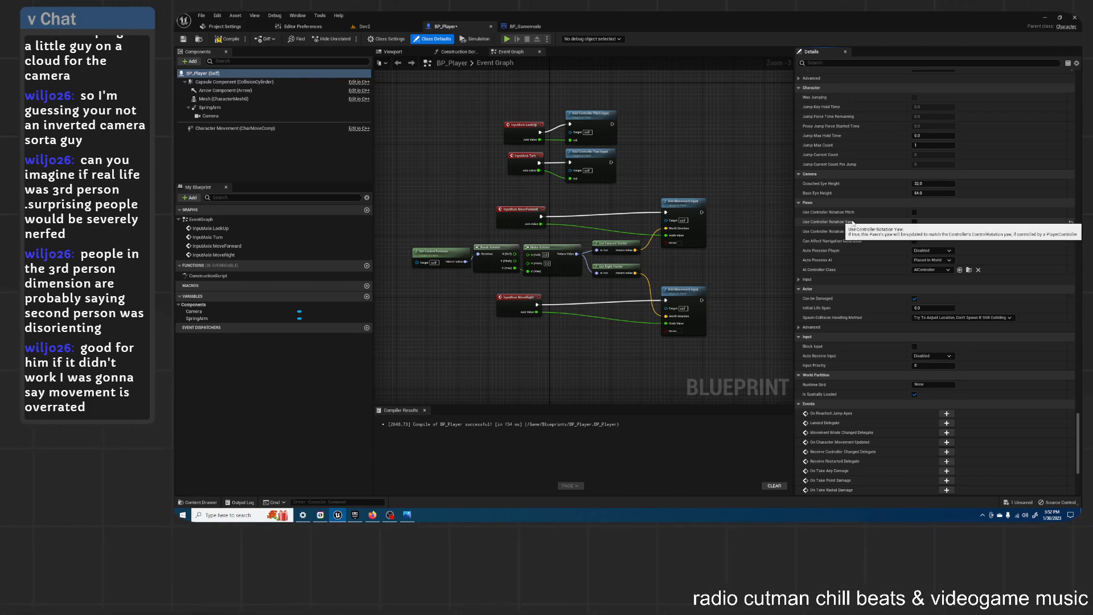
scroll(914, 224, up, 1)
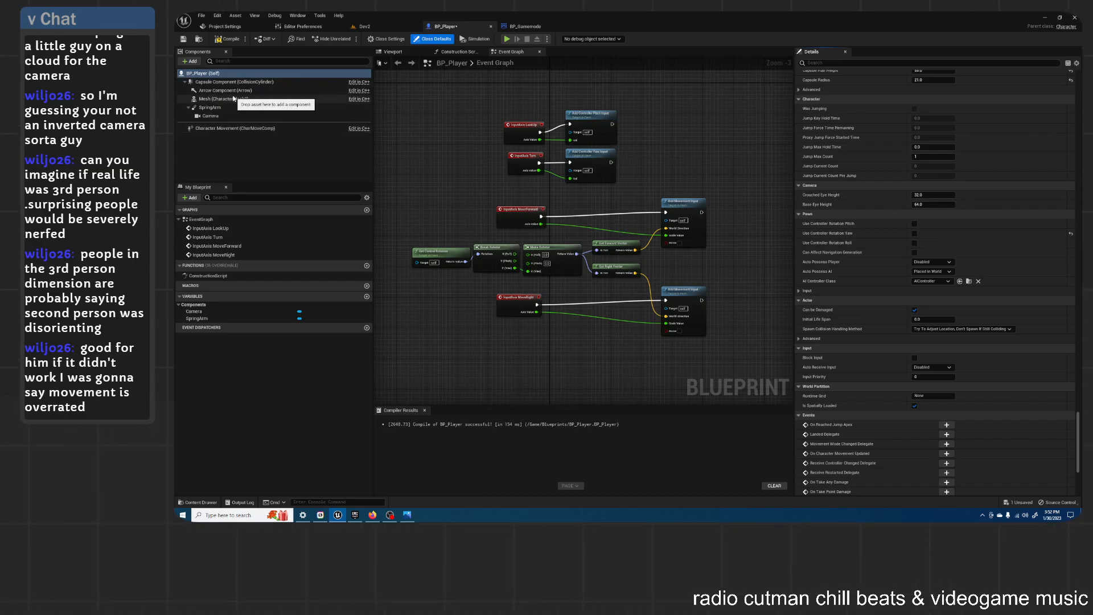
Step: Check the SpringArm's camera settings, including Use Pawn Control Rotation and the inherited pitch, yaw and roll
click(210, 107)
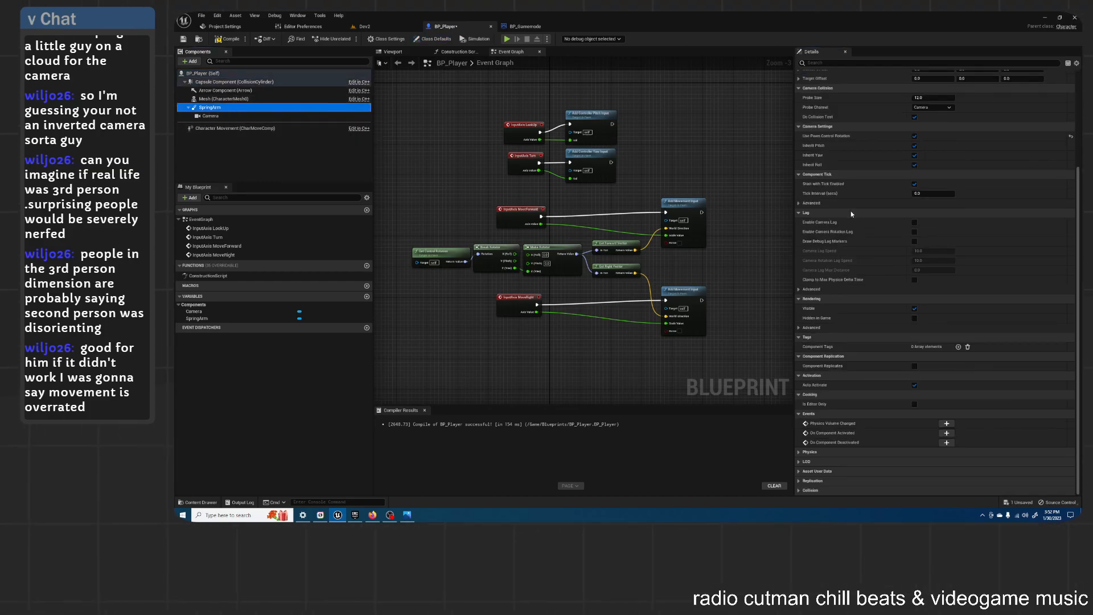
scroll(850, 211, up, 3)
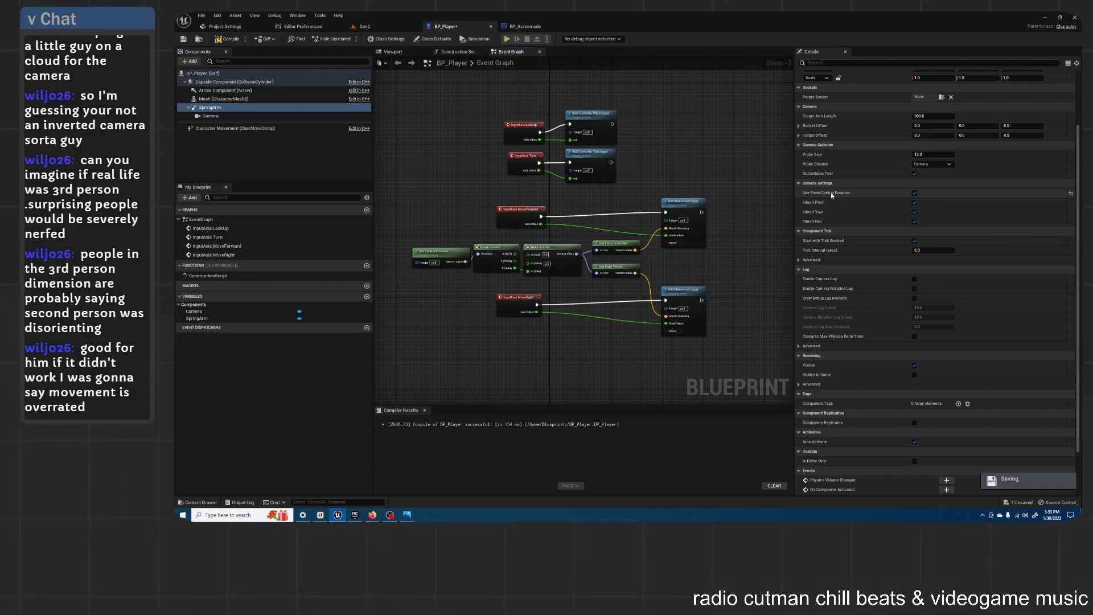
scroll(873, 206, down, 3)
scroll(873, 188, up, 7)
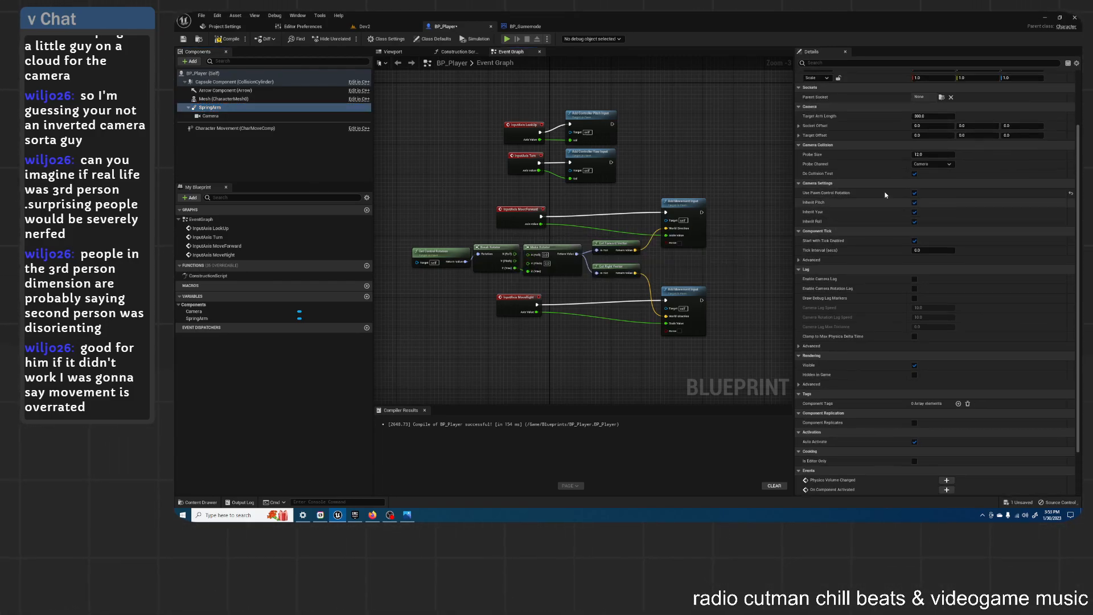
Step: Check the Character Movement component's rotation settings, reading about Use Controller Desired Rotation and Orient Rotation to Movement
click(230, 128)
scroll(877, 220, down, 12)
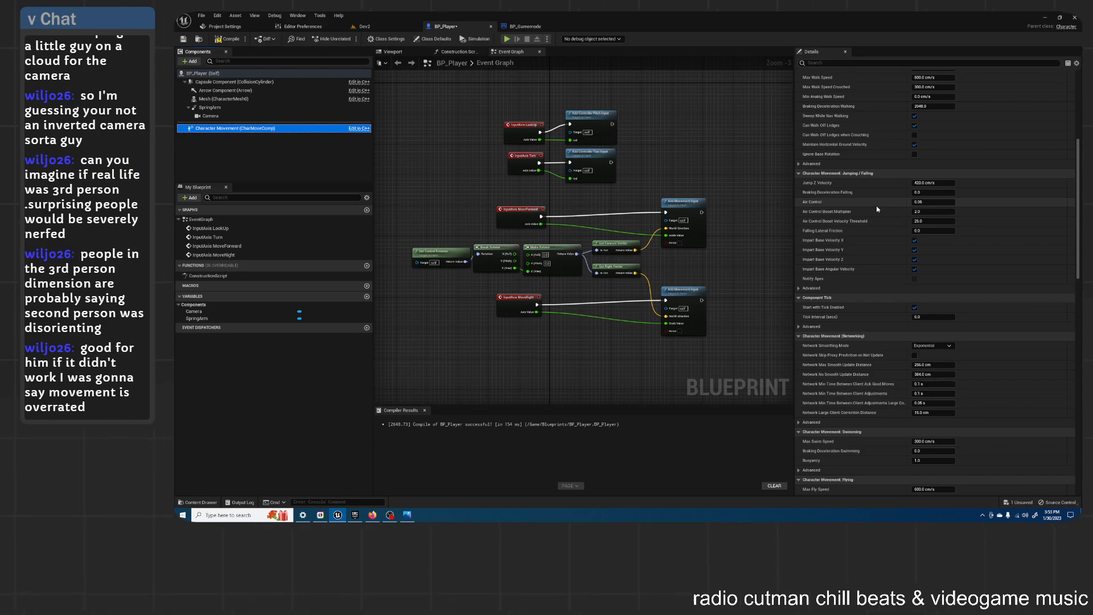
scroll(878, 216, down, 14)
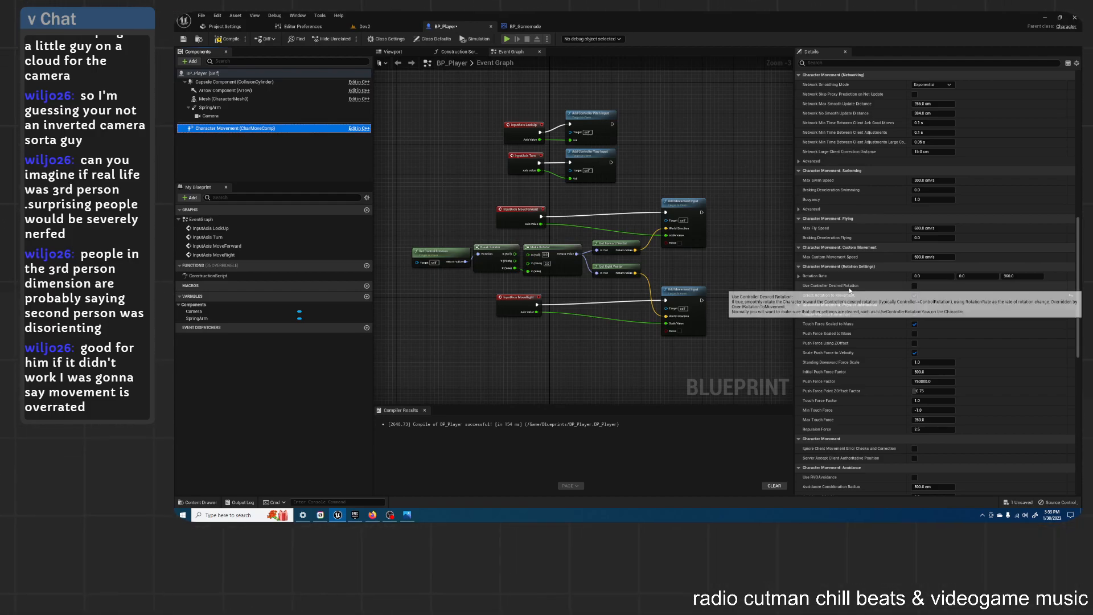
scroll(888, 279, down, 2)
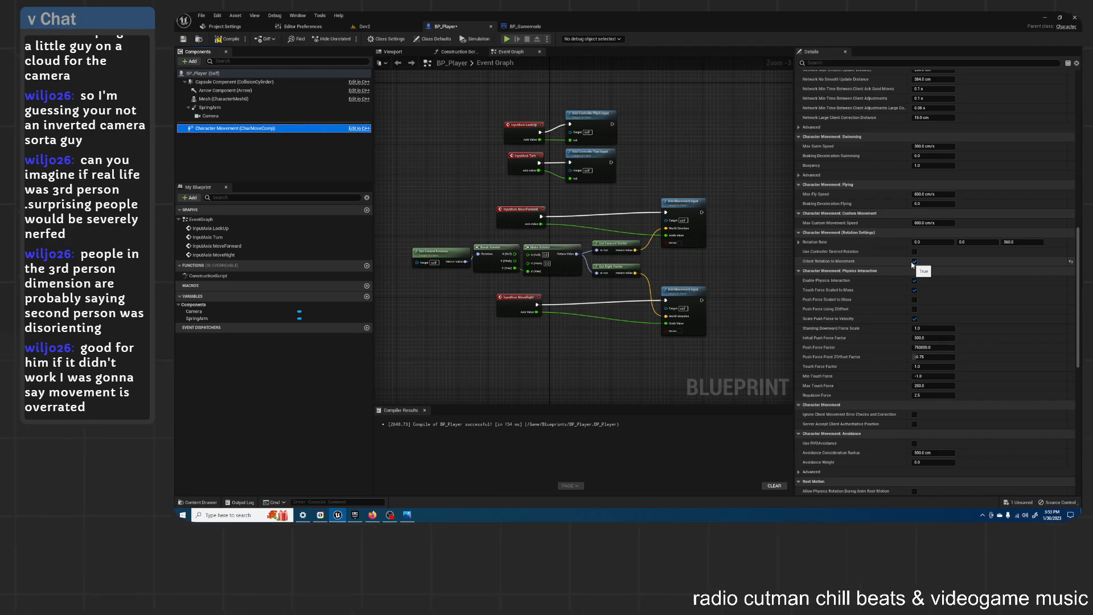
Step: Review the BP_Player root's class defaults down to the Character Movement rotation settings for comparison with the component
click(215, 74)
scroll(920, 207, down, 5)
scroll(886, 197, down, 15)
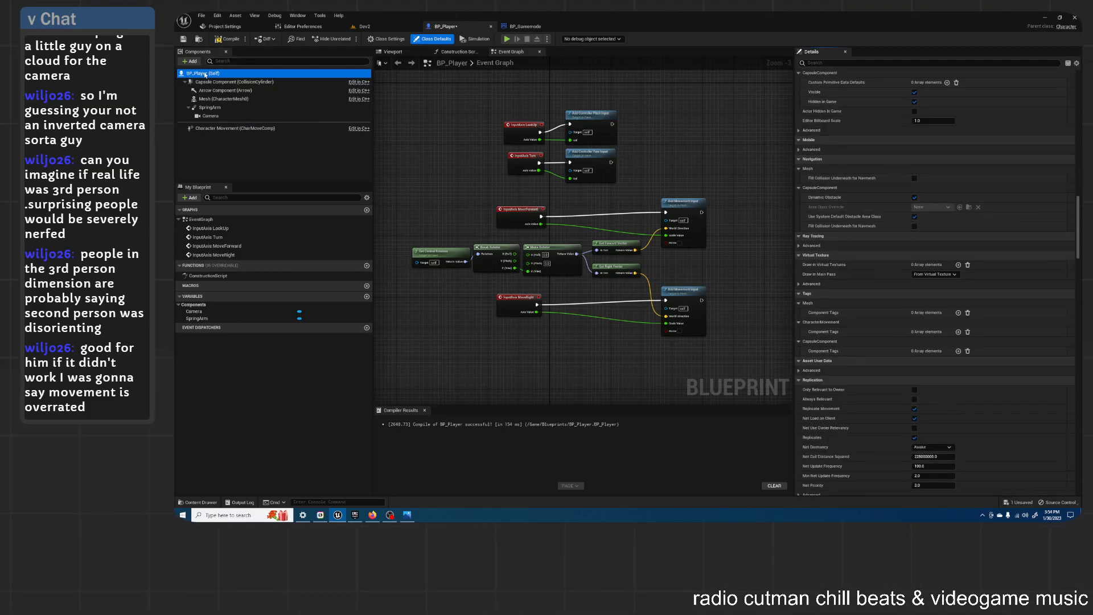
scroll(915, 181, down, 1)
scroll(915, 180, down, 15)
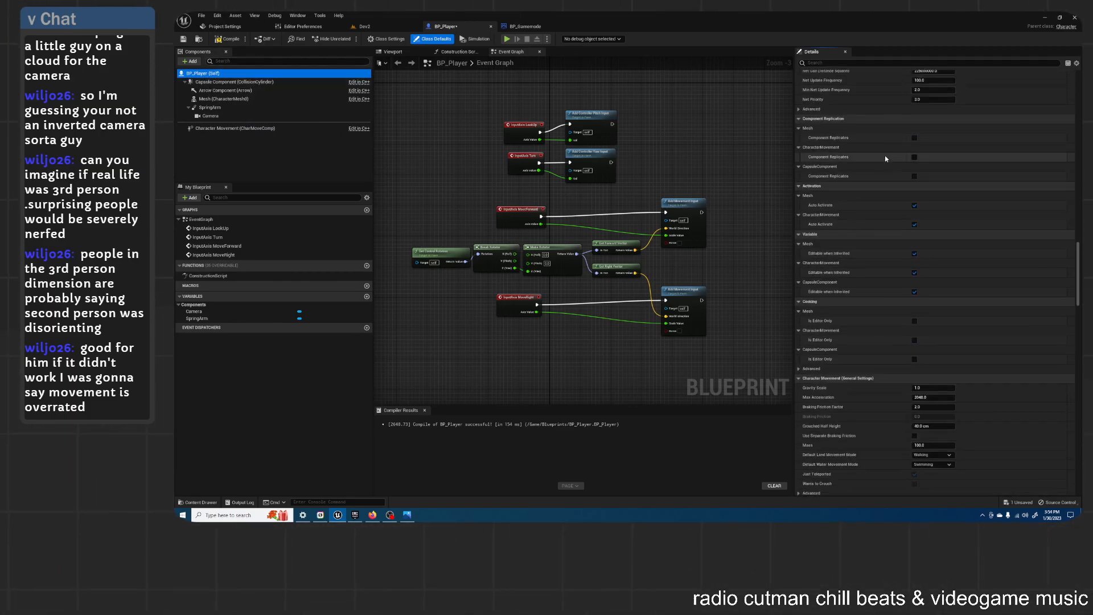
scroll(872, 198, down, 10)
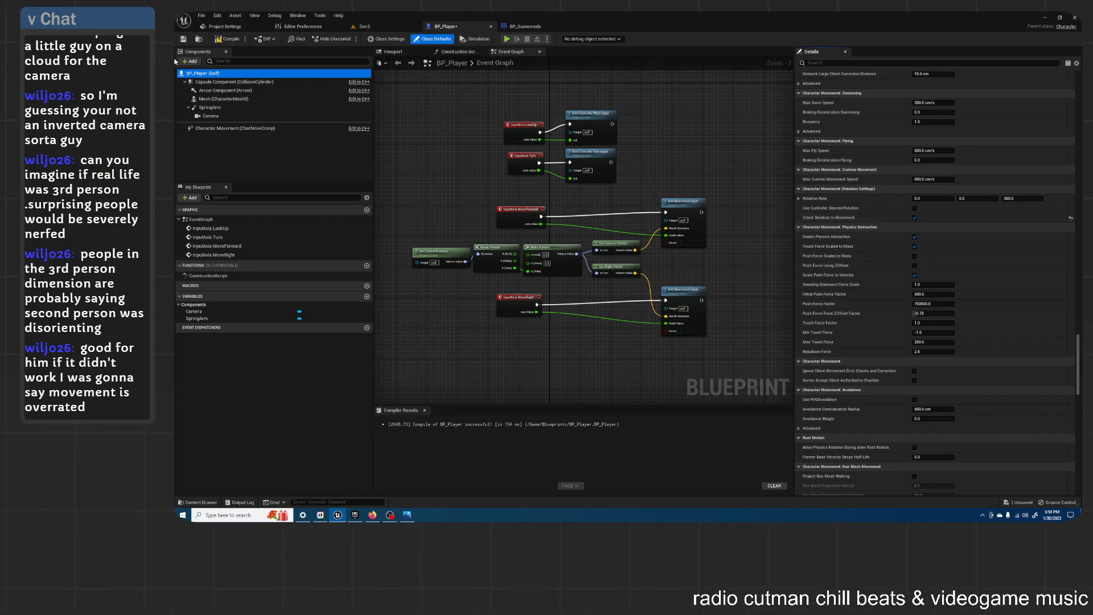
Step: Recheck the Character Movement component's properties from the rotation settings down to its component tags and activation options
click(234, 128)
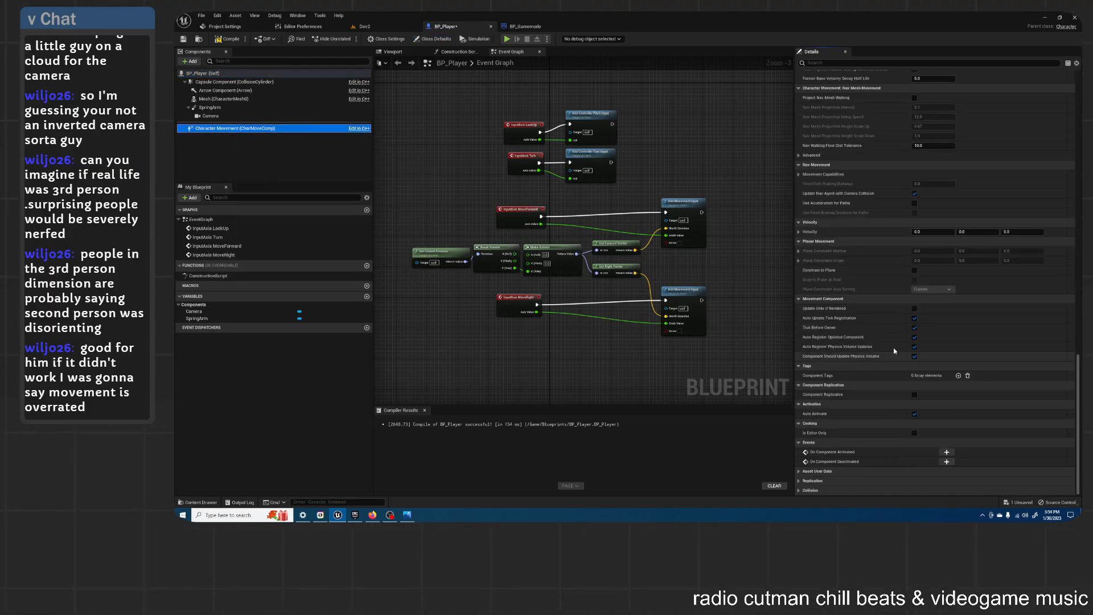
scroll(834, 206, up, 5)
scroll(838, 209, up, 5)
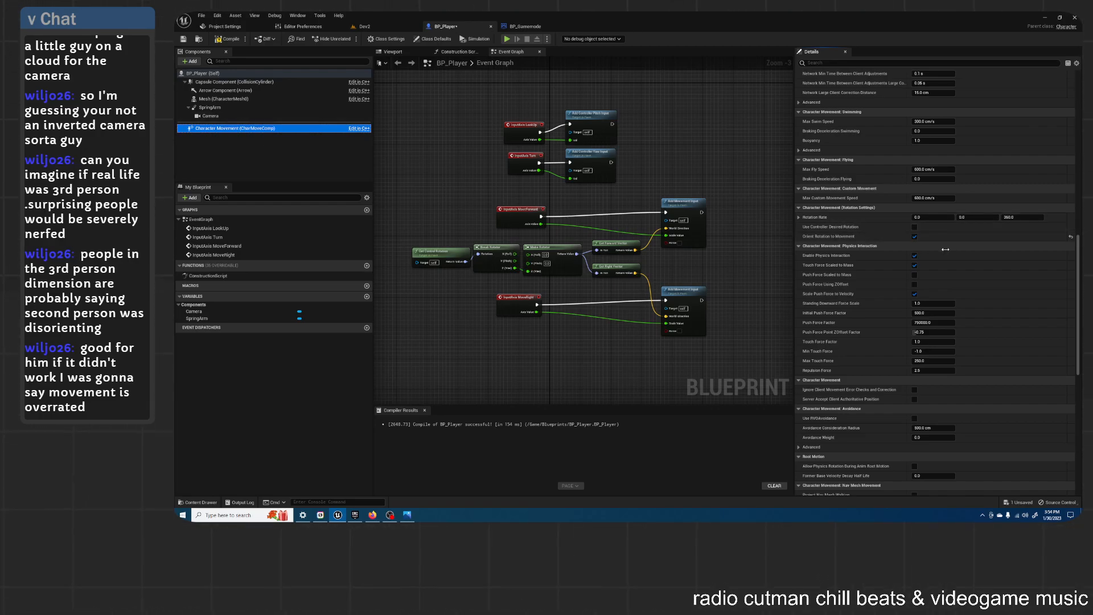
scroll(946, 253, down, 9)
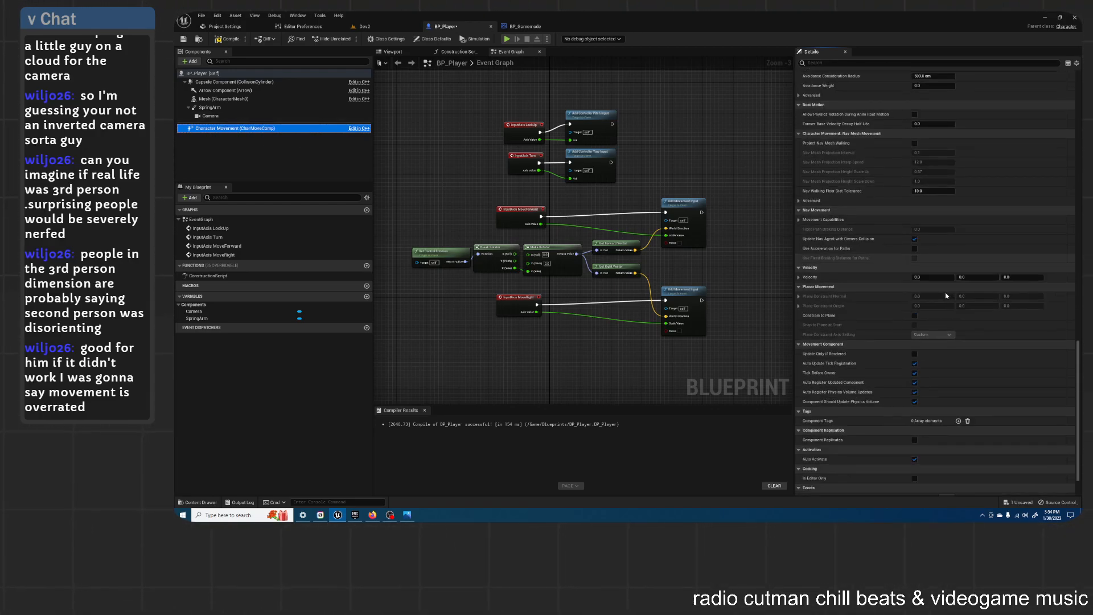
Step: Compile and save BP_Player with the changed rotation settings, keeping its blueprint open for editing
click(209, 82)
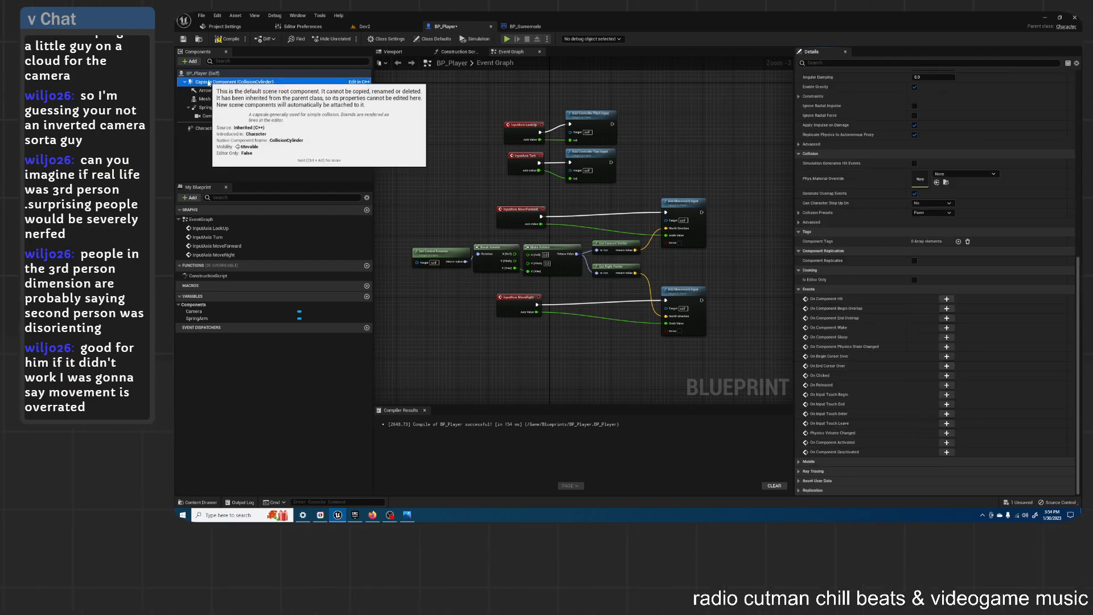
click(219, 39)
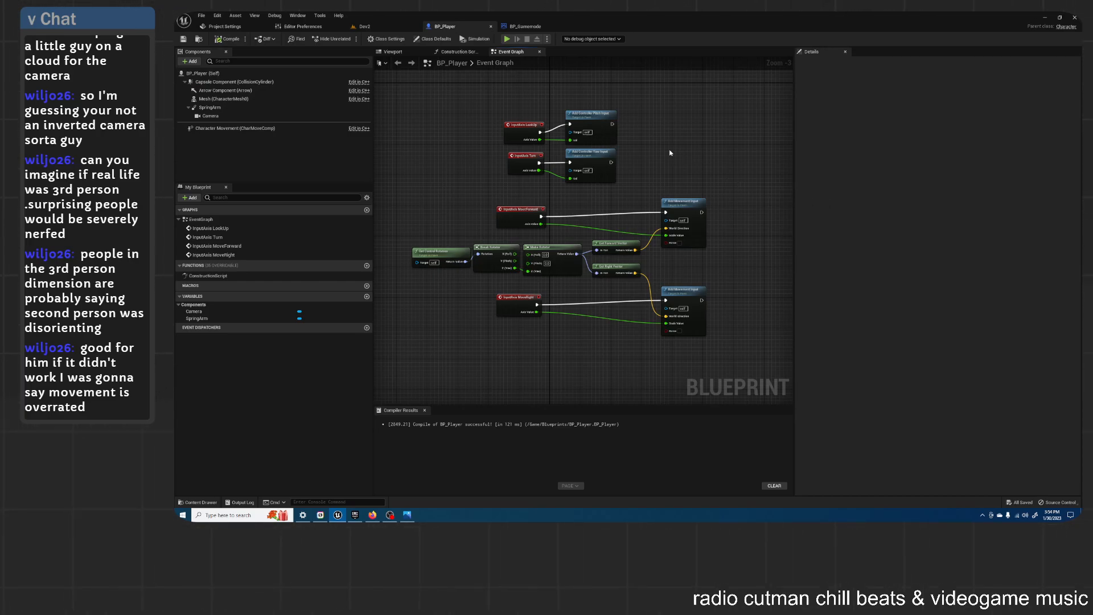
click(363, 27)
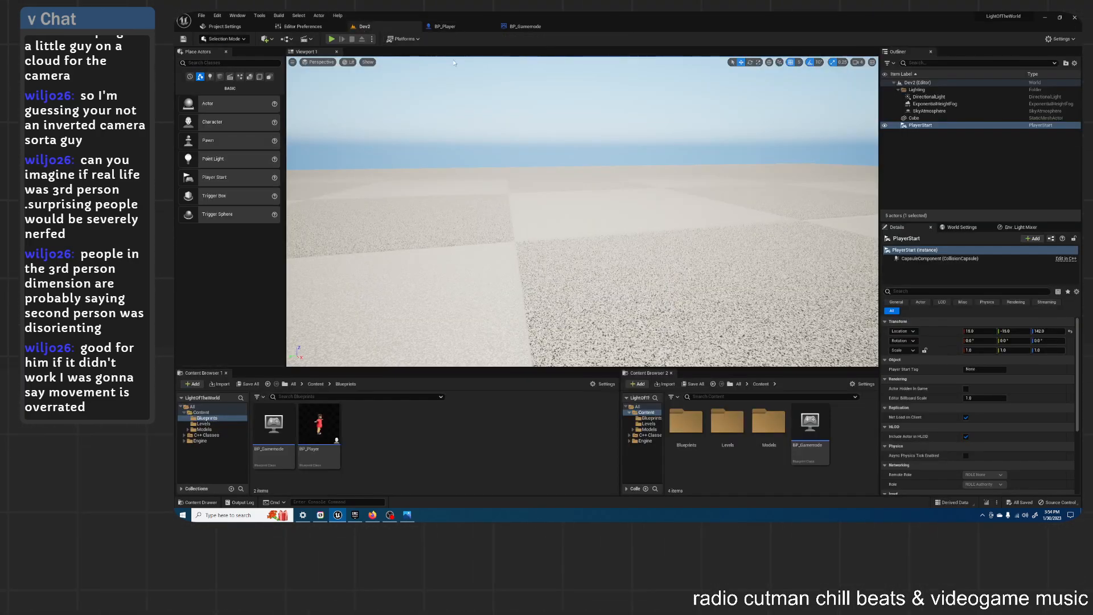
click(449, 27)
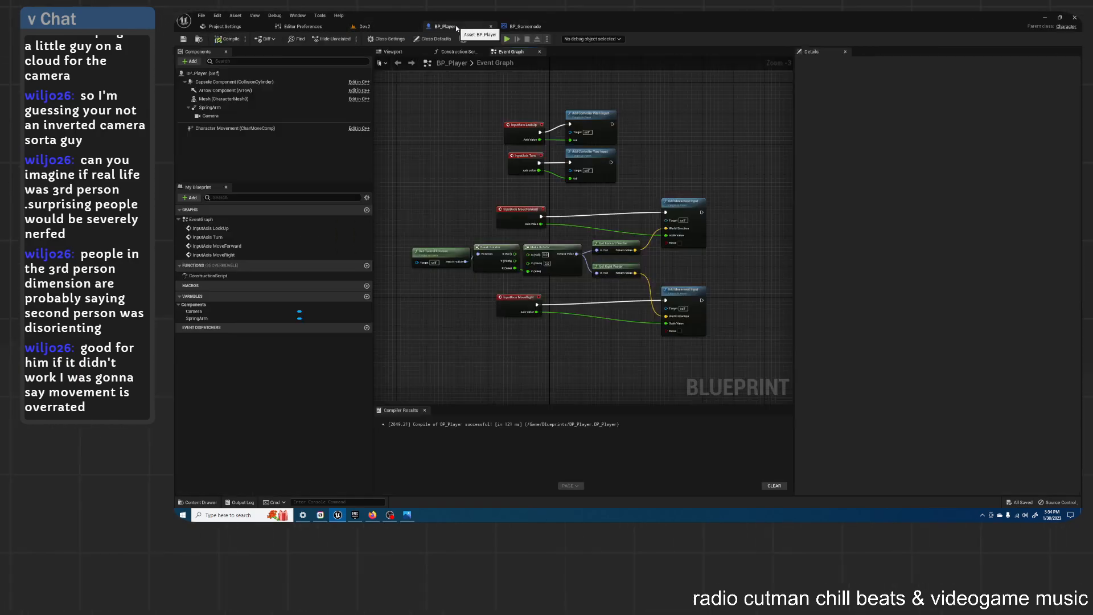
Step: Inspect the character mesh's feet against the capsule in BP_Player's 3D preview
click(393, 52)
click(671, 227)
right_drag(670, 227, 739, 307)
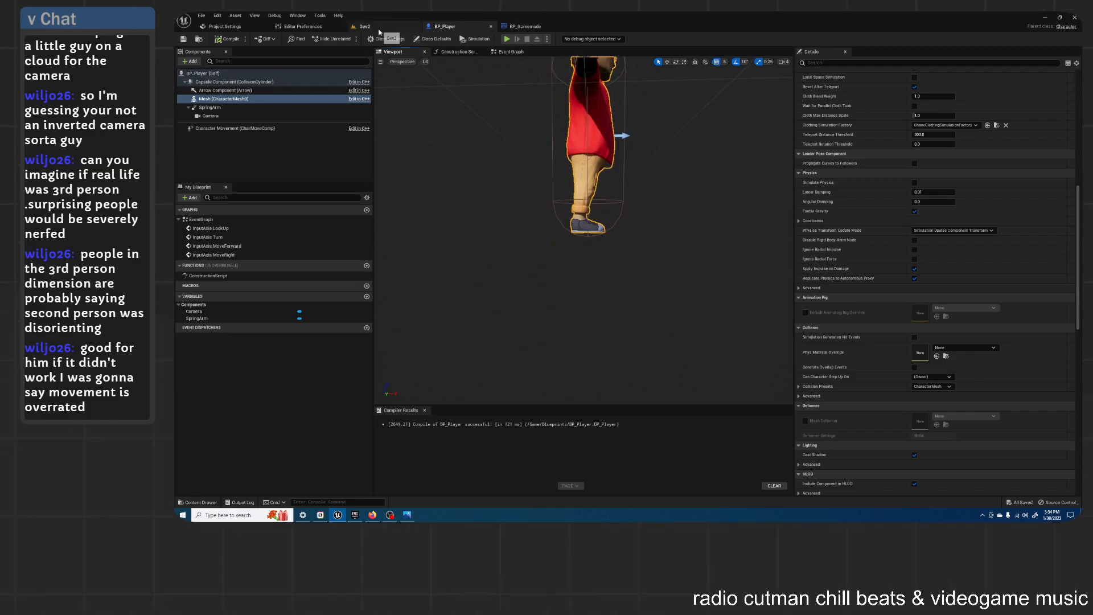
Step: Play-test the Dev3 level, walking the character in several directions to check its turning and ground contact, and end the session
click(364, 27)
key(alt+p)
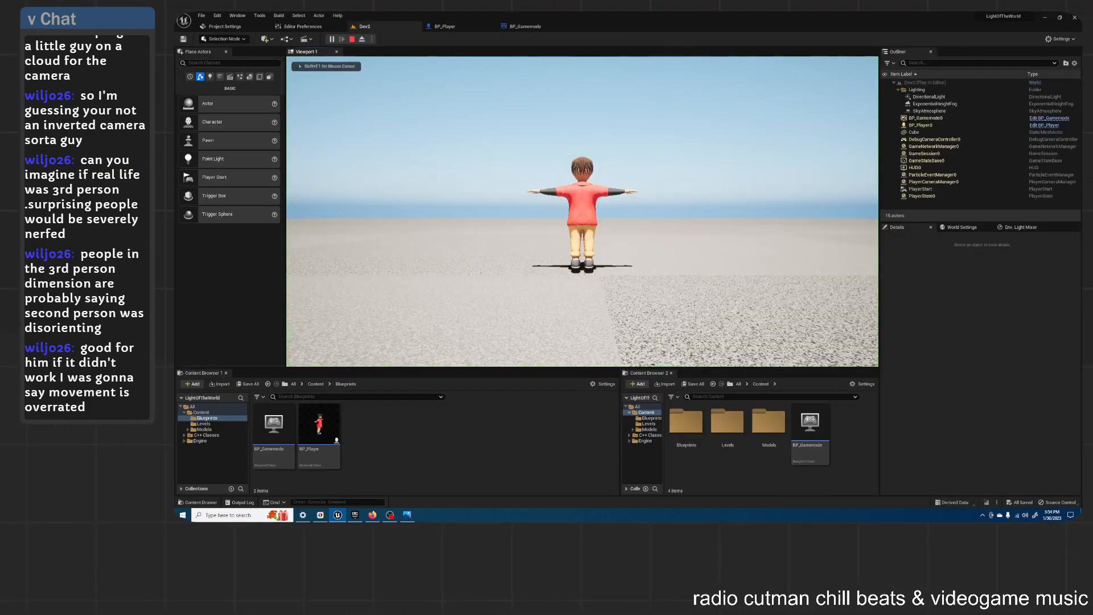
key(s)
key(d)
key(w)
key(w)
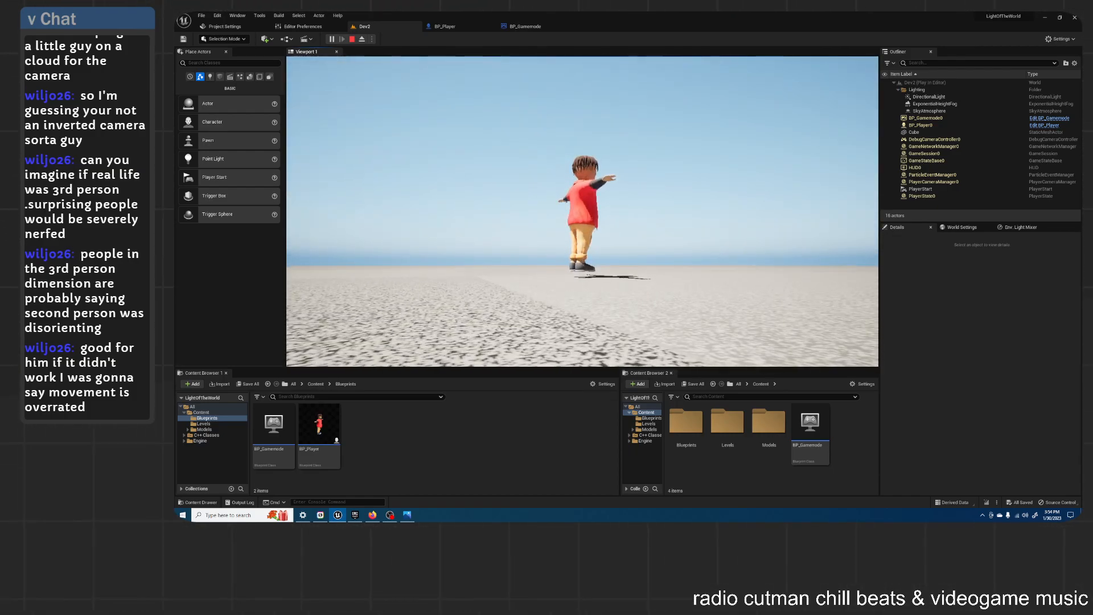
key(Escape)
Step: Set the position grid snap size to 1 and lower BP_Player's character mesh slightly toward the capsule's base
click(444, 26)
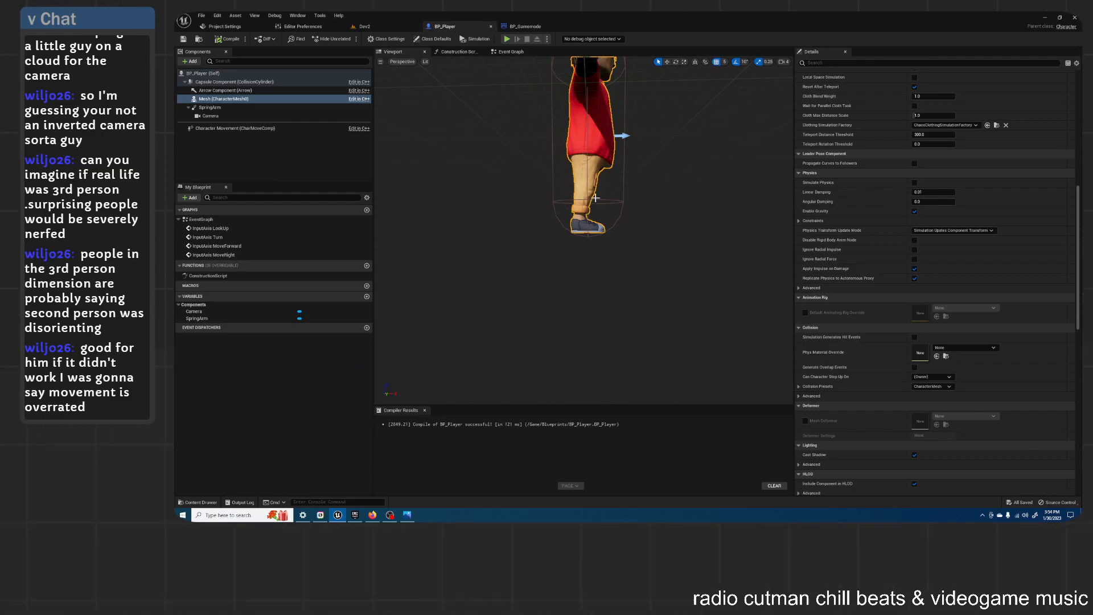
click(725, 62)
click(737, 79)
click(667, 62)
scroll(573, 243, up, 5)
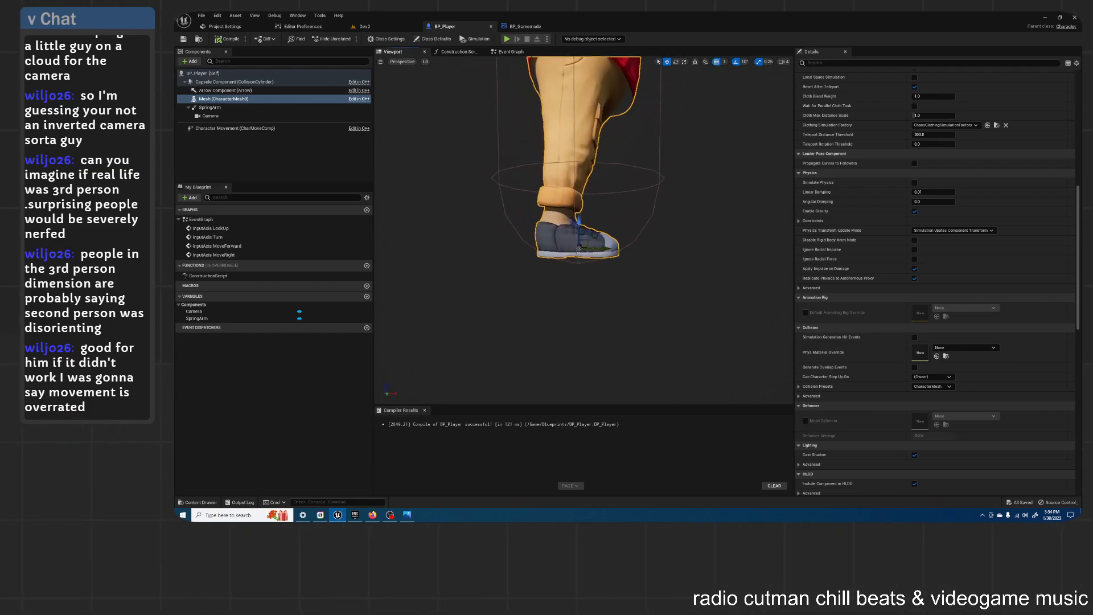
drag(578, 226, 606, 227)
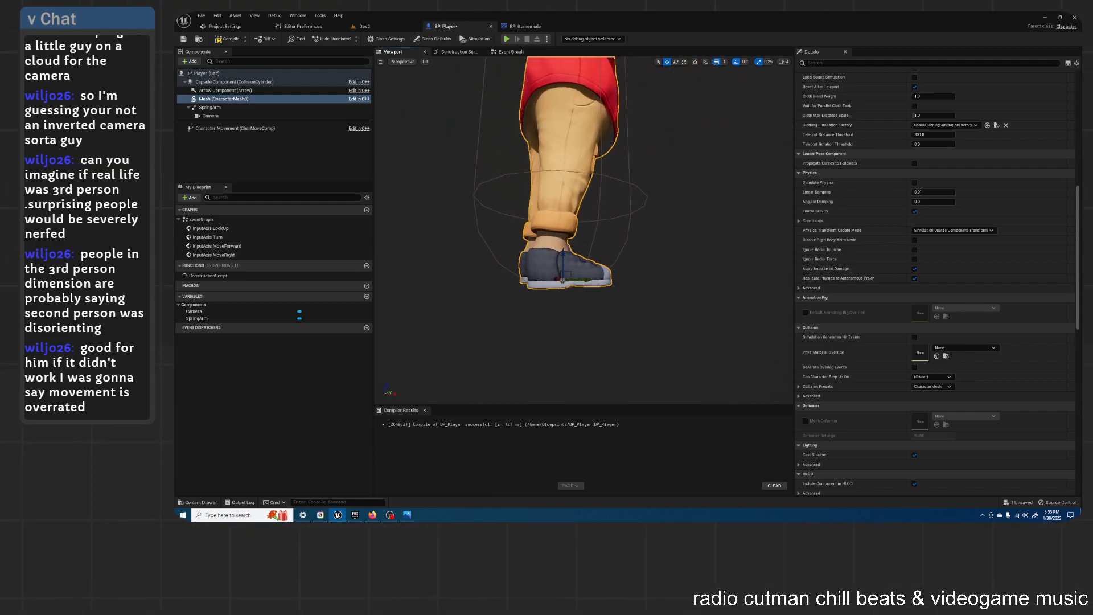
scroll(606, 228, down, 3)
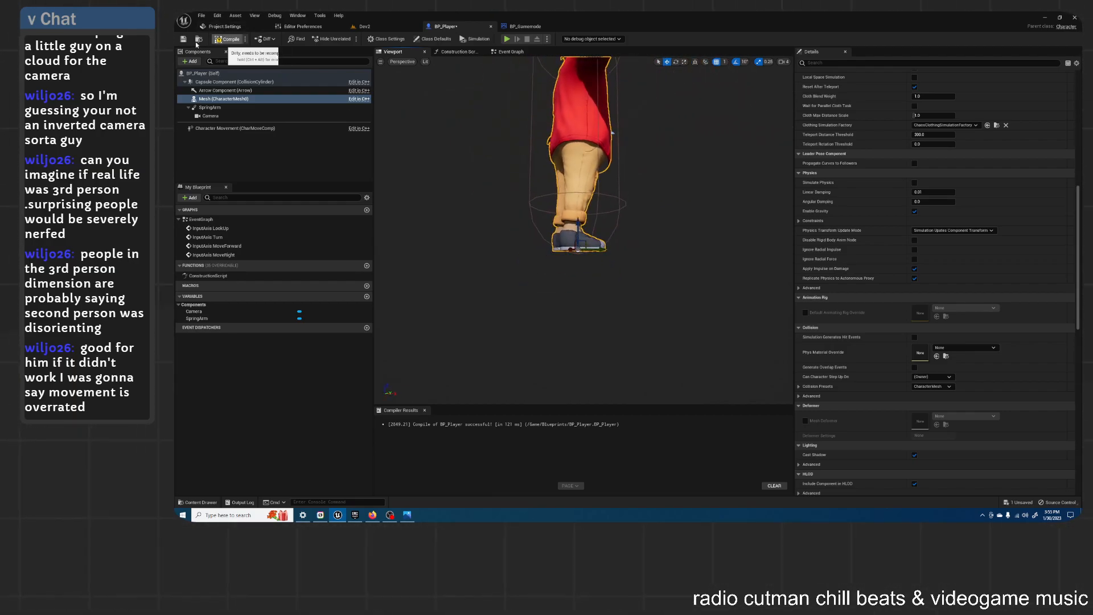
Step: Compile and save BP_Player, and play-test the adjusted mesh height in the Dev3 level, ending the session when done
click(228, 39)
click(182, 39)
click(363, 26)
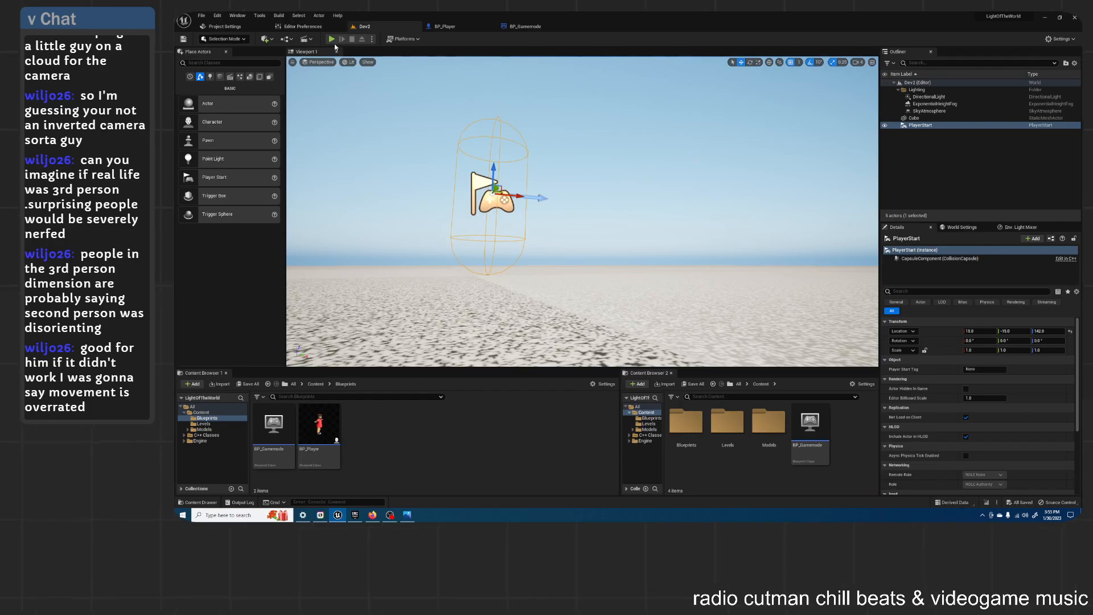
key(alt+p)
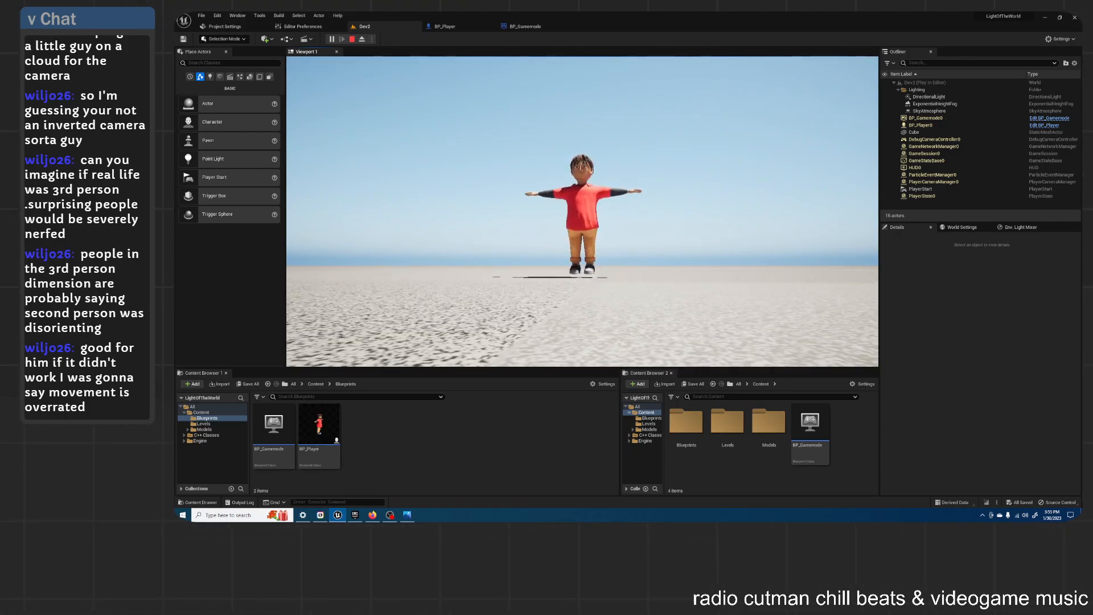
key(Escape)
Step: Lower BP_Player's character mesh a little further so the soles reach below the capsule's base
click(445, 26)
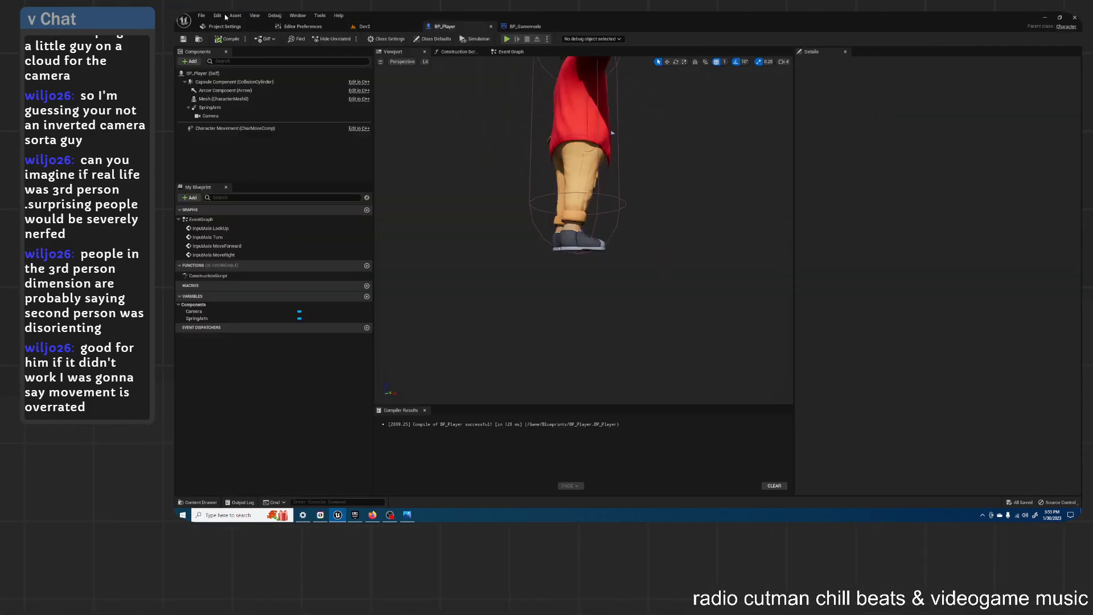
click(566, 138)
mouse_move(553, 210)
right_down()
mouse_move(527, 212)
mouse_move(553, 210)
right_up()
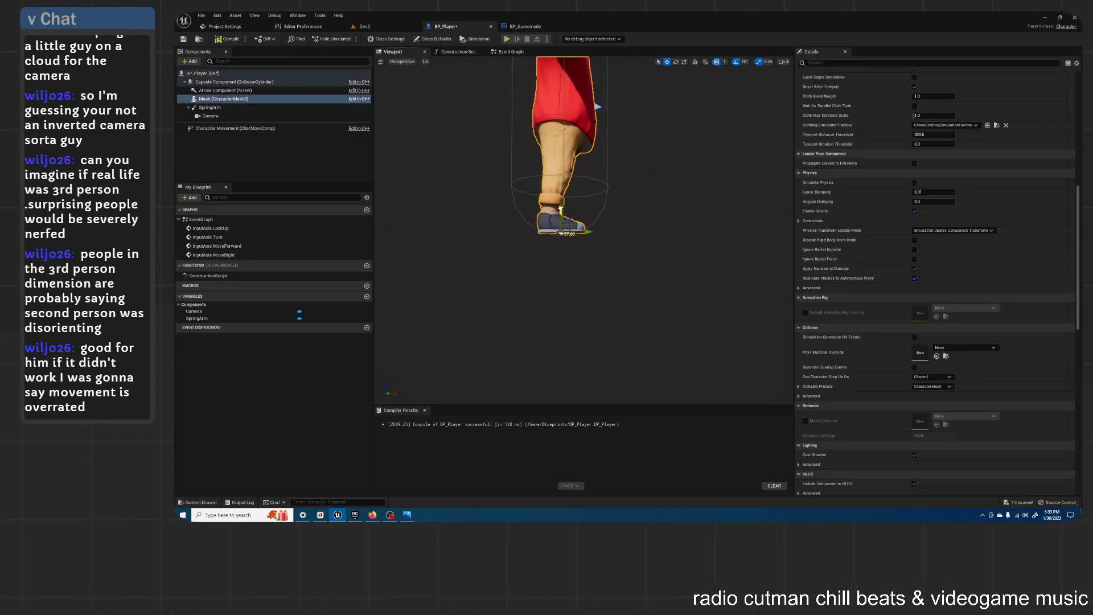
drag(560, 211, 561, 219)
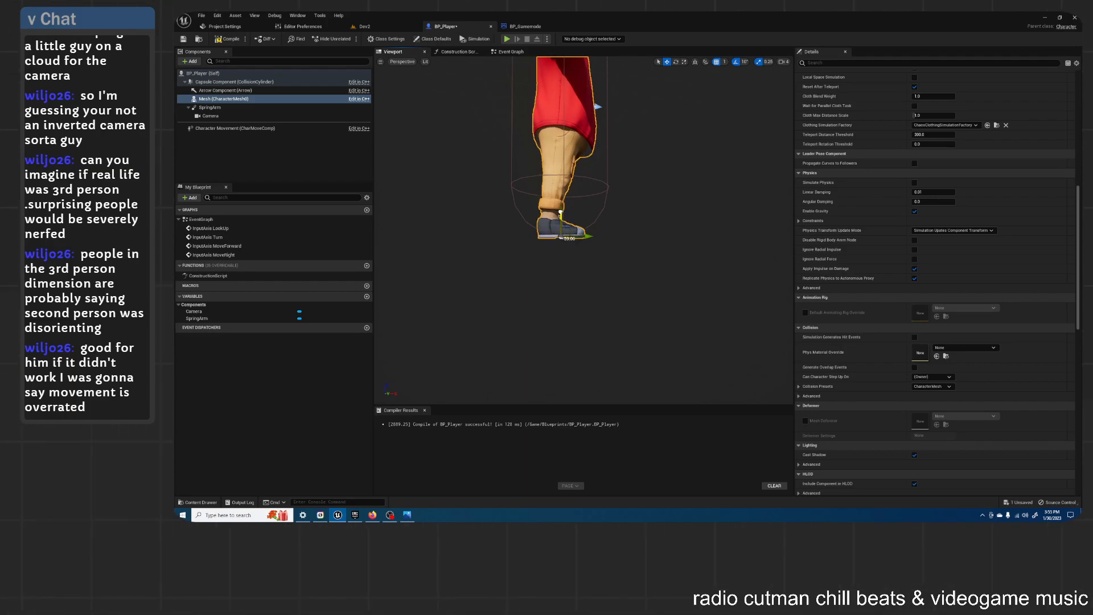
Step: Save BP_Player and play-test the lowered mesh in the Dev3 level, turning the character toward the camera before ending the session
click(183, 39)
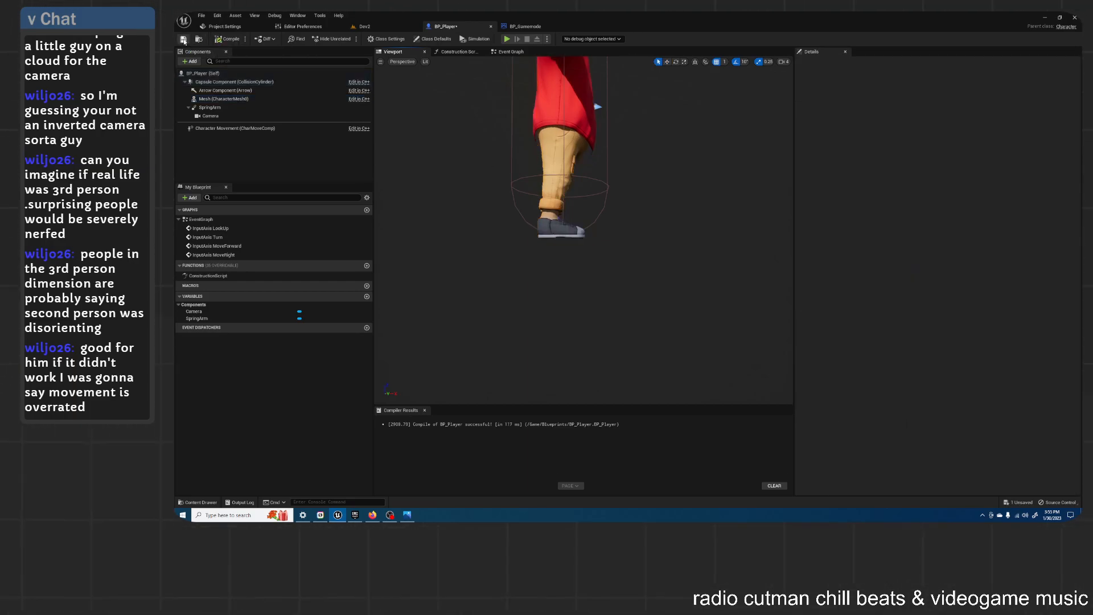
click(365, 26)
click(330, 39)
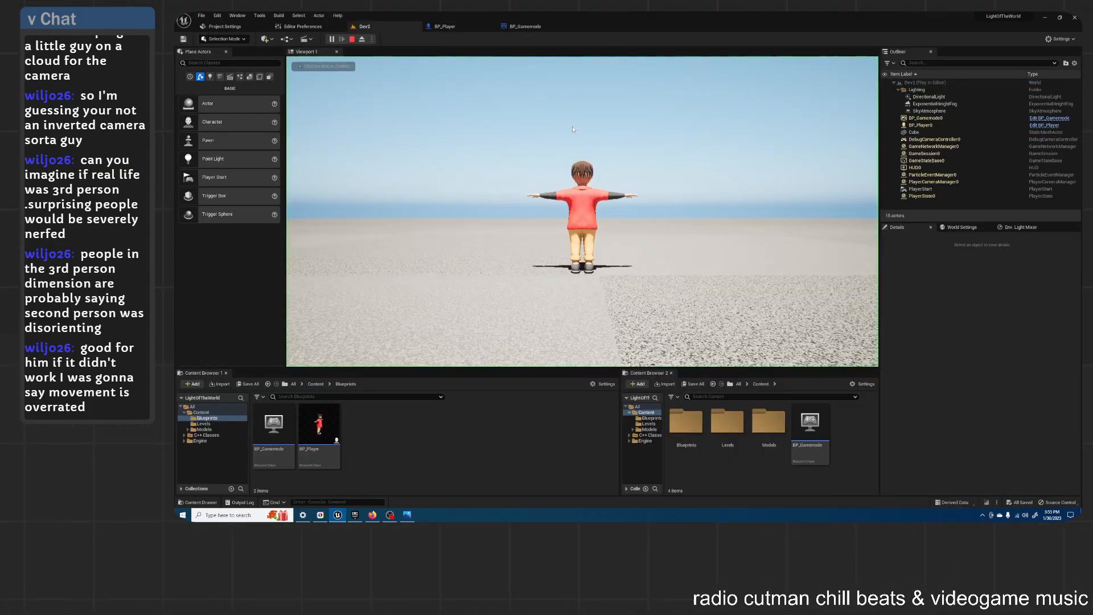
key(s)
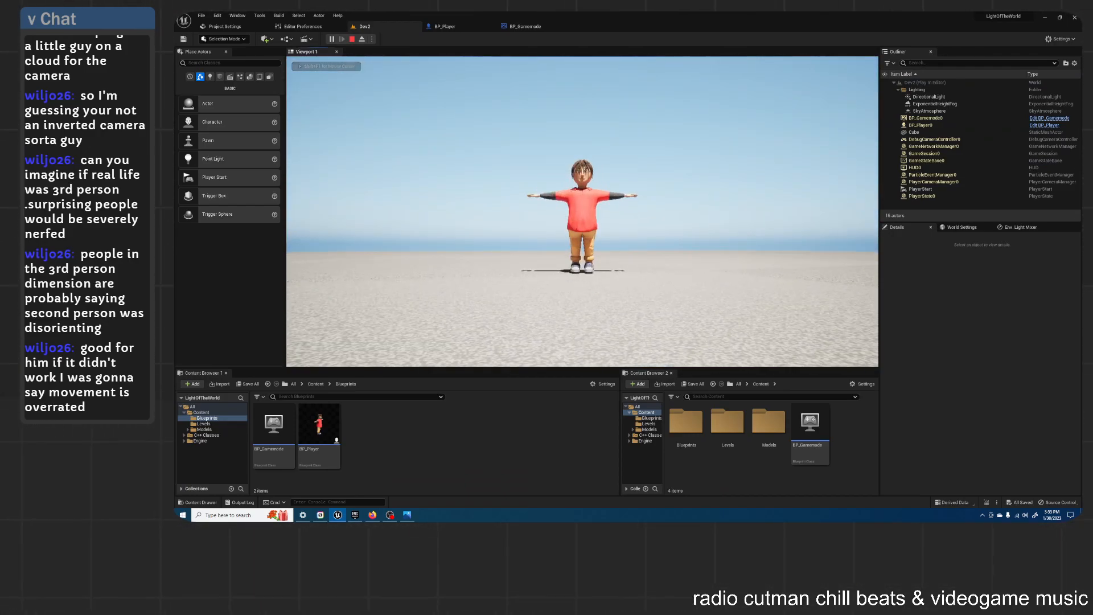
key(Escape)
Step: Lower BP_Player's character mesh slightly further below the capsule's base, and compile and save the blueprint
click(444, 26)
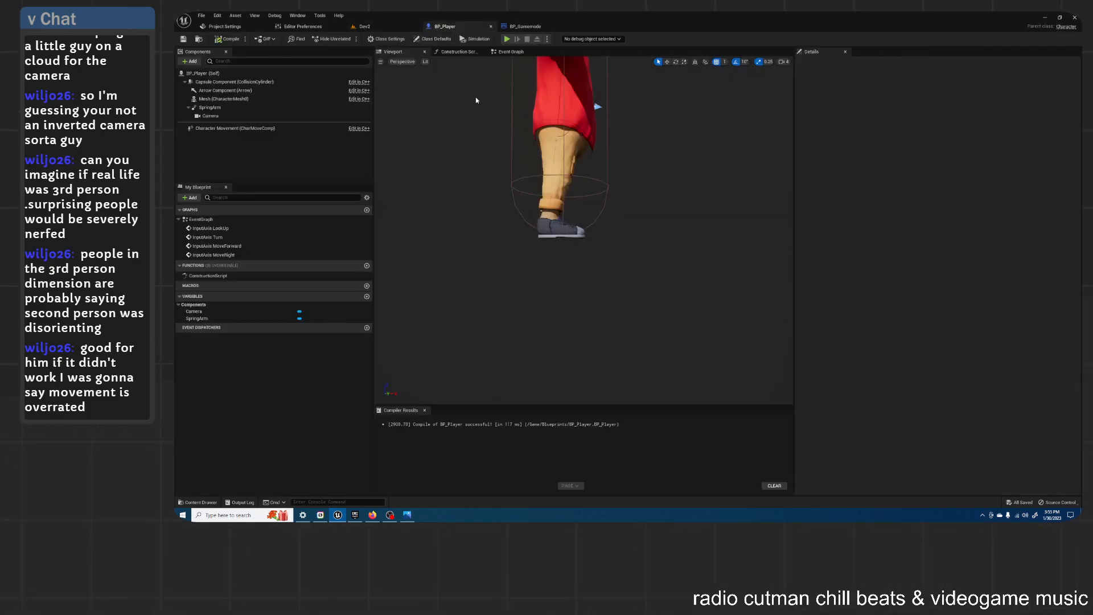
click(223, 98)
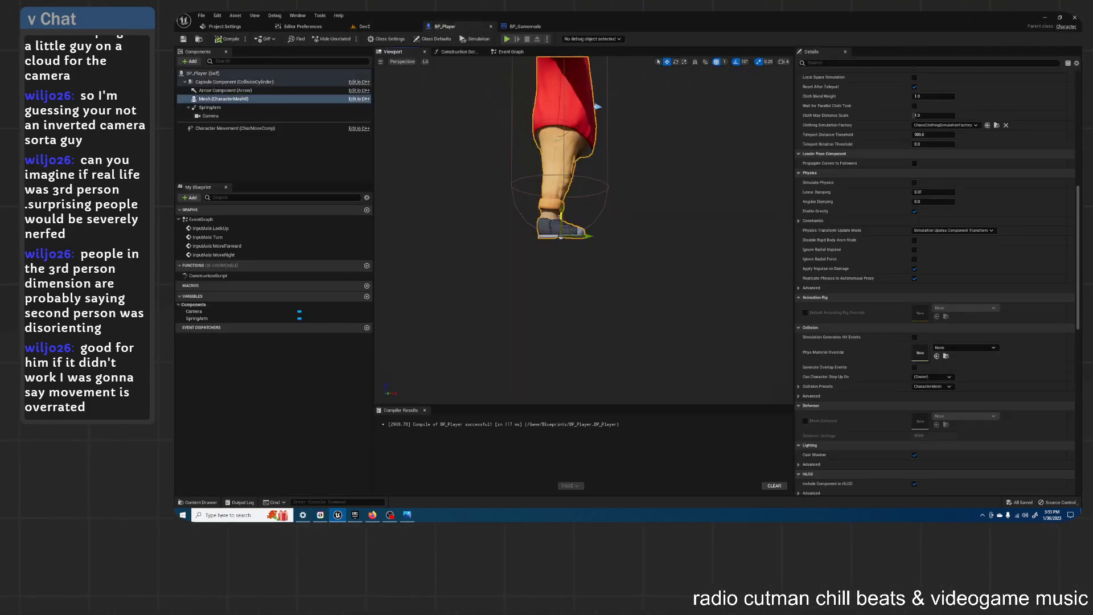
drag(560, 234, 561, 240)
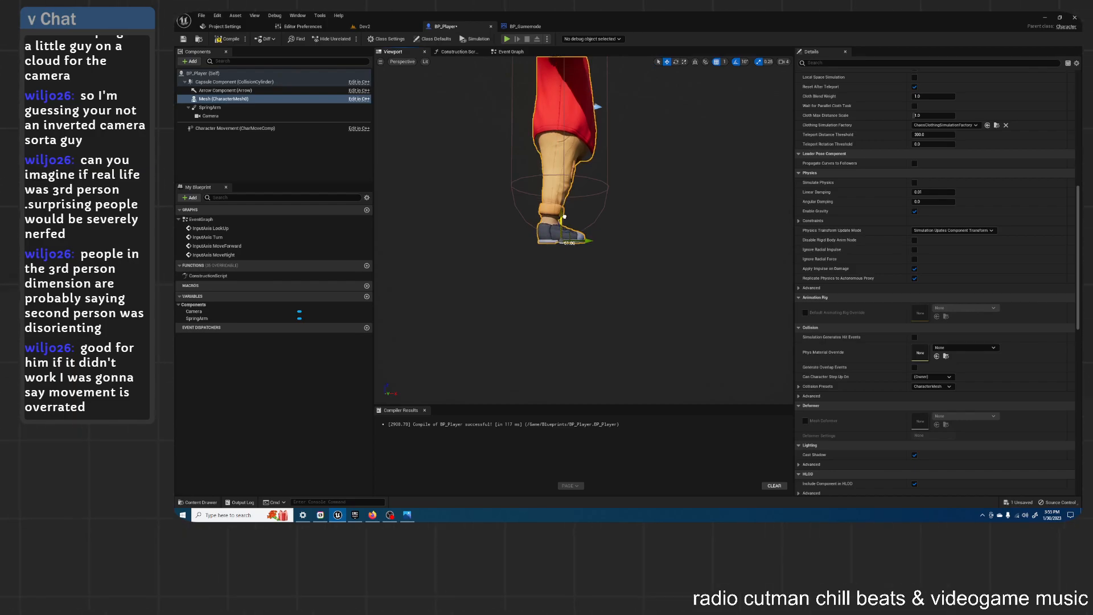
click(228, 39)
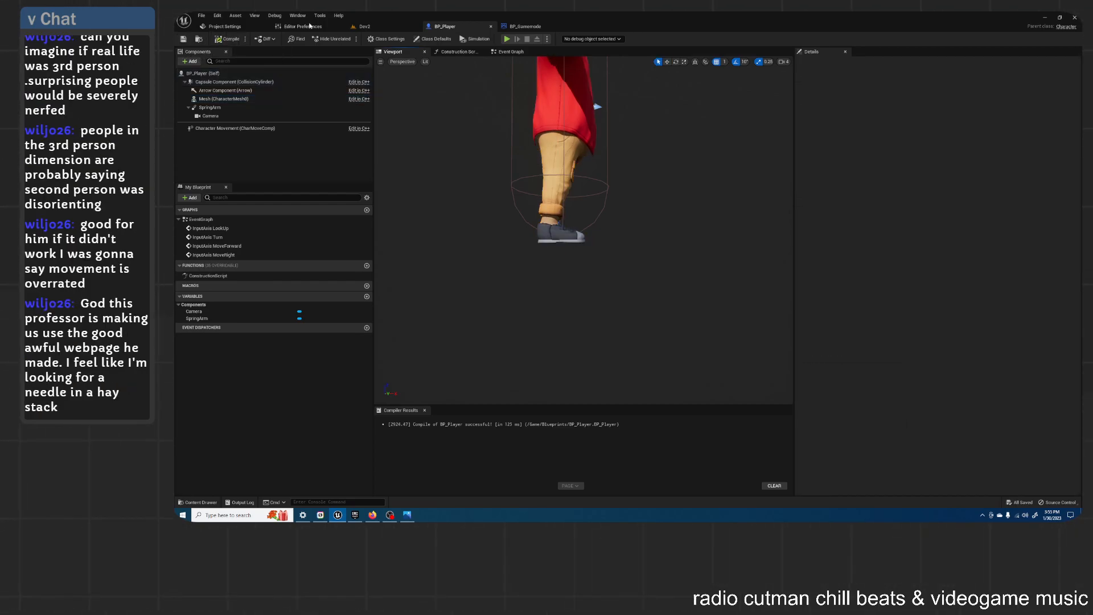
Step: Play-test the Dev3 level, walking the character backward and sideways to check how the feet meet the ground, and end the session
click(376, 25)
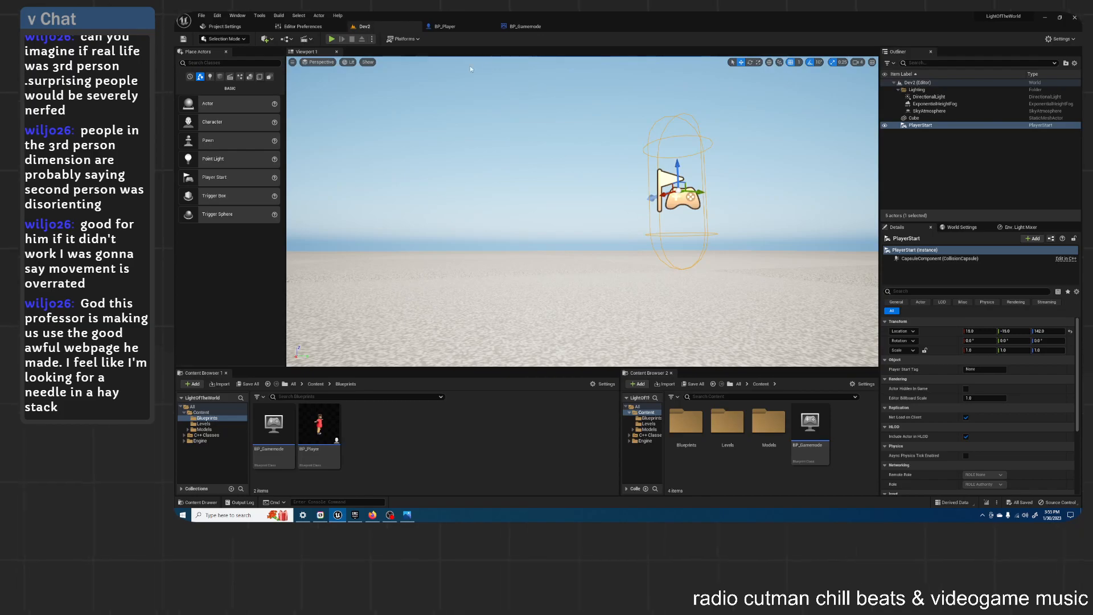
click(331, 39)
key(s)
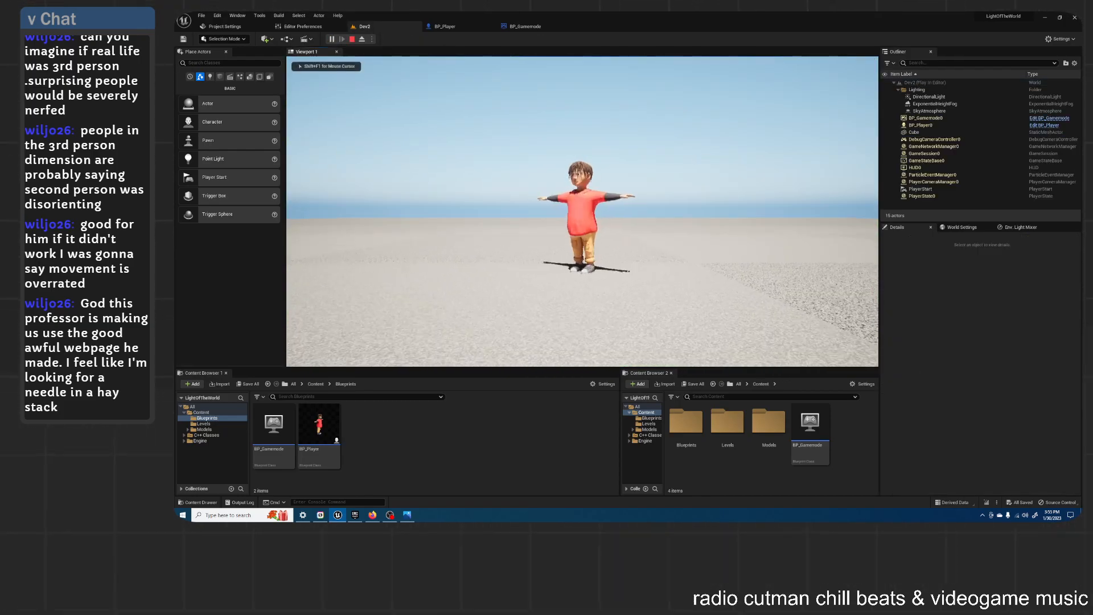
key(d)
key(s)
key(d)
key(d)
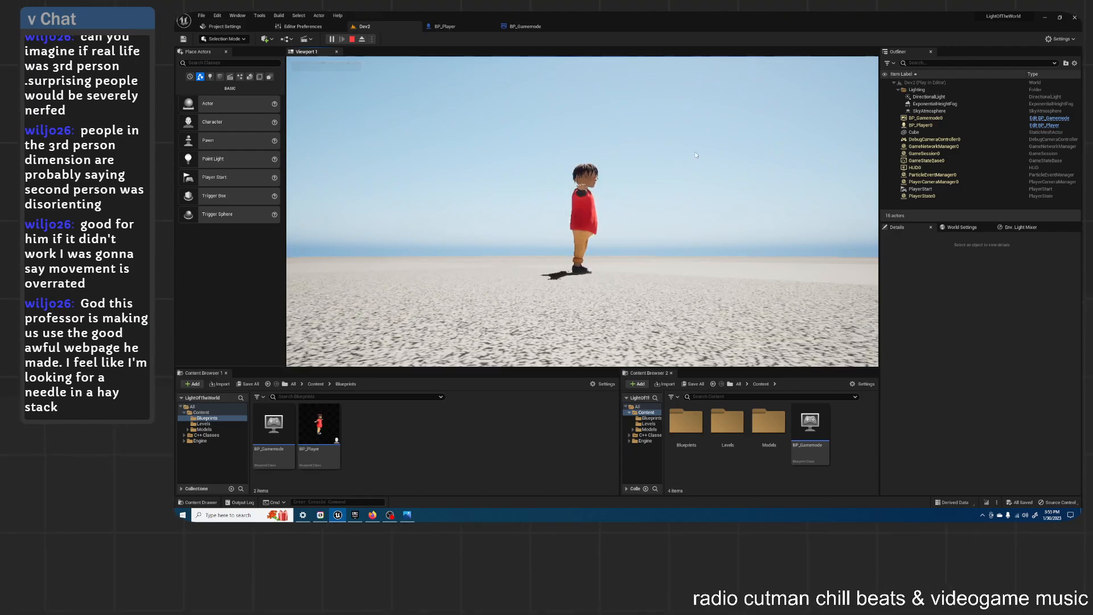
key(Escape)
Step: Raise BP_Player's character mesh slightly relative to the capsule's base, and compile and save the blueprint
click(445, 26)
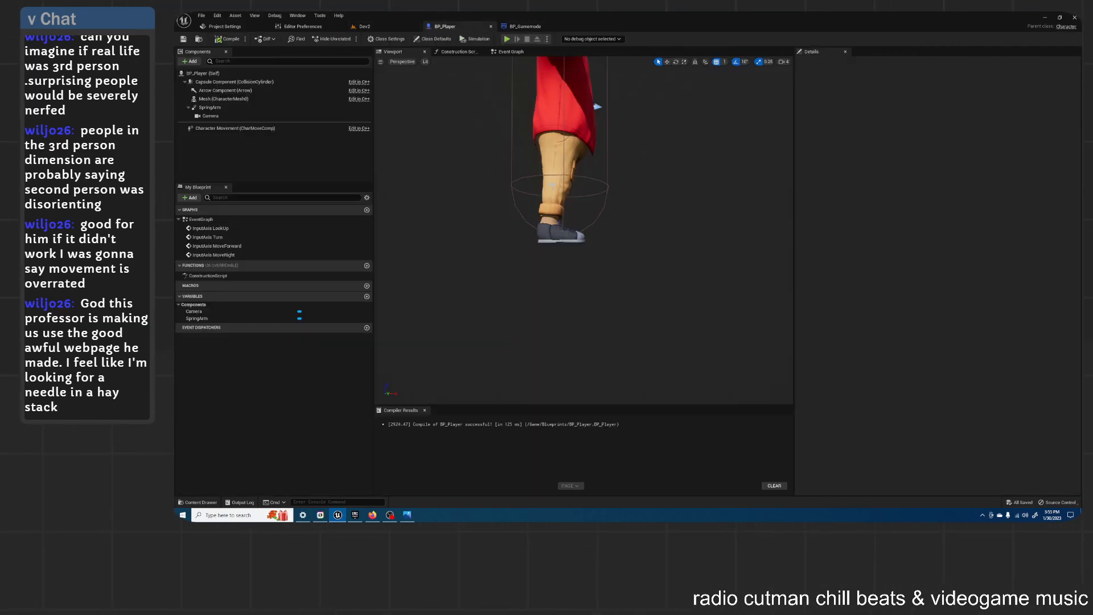
click(555, 165)
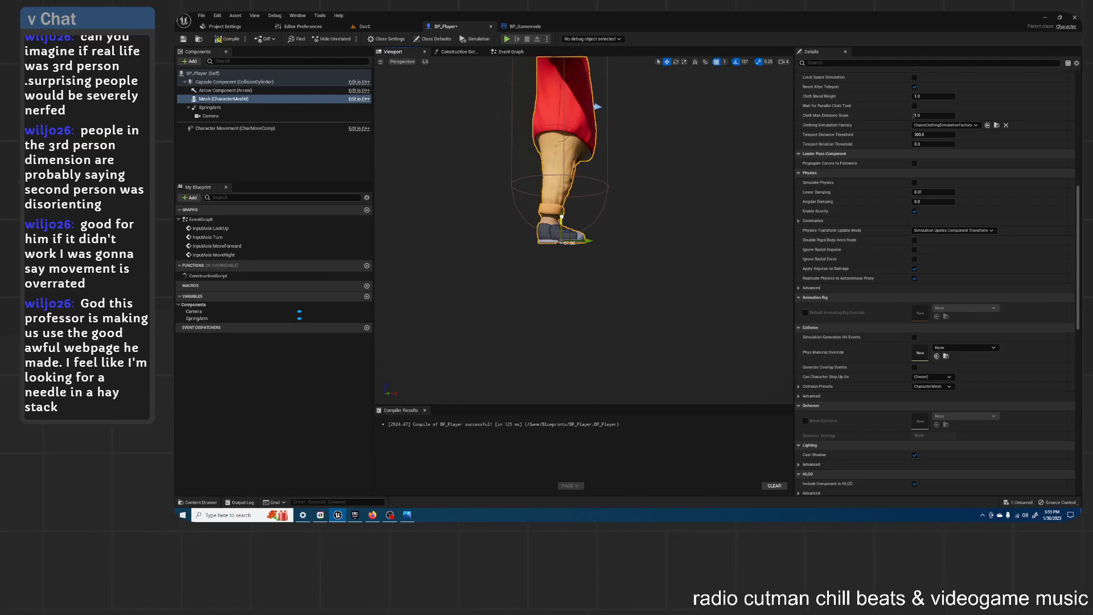
click(214, 39)
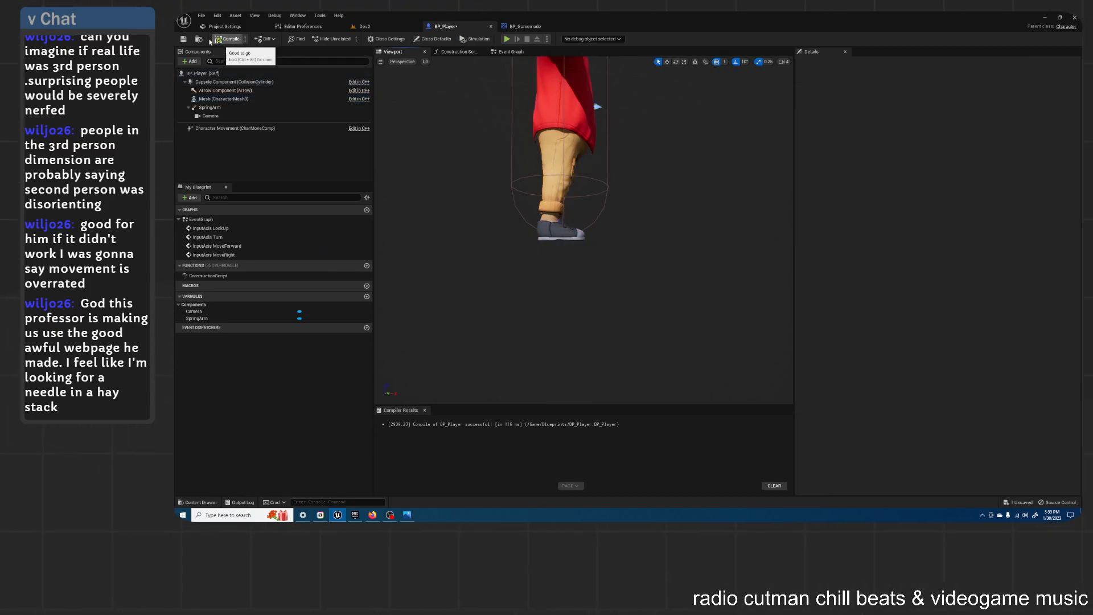
Step: Play-test the raised mesh in the Dev3 level, walking the character in all directions to check its ground contact and turning, and end the session
click(362, 27)
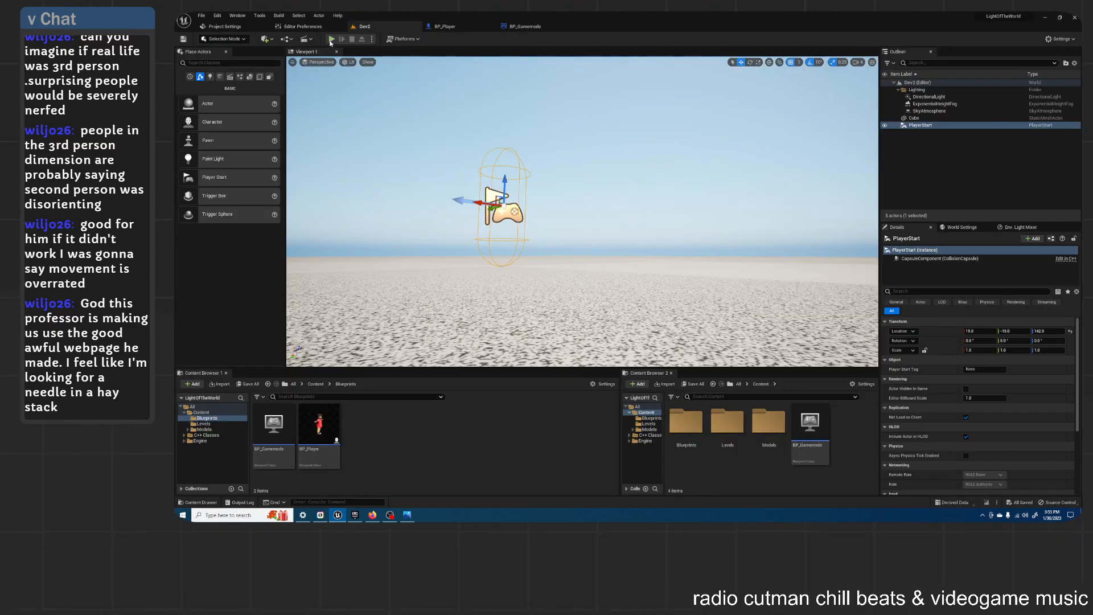
click(330, 39)
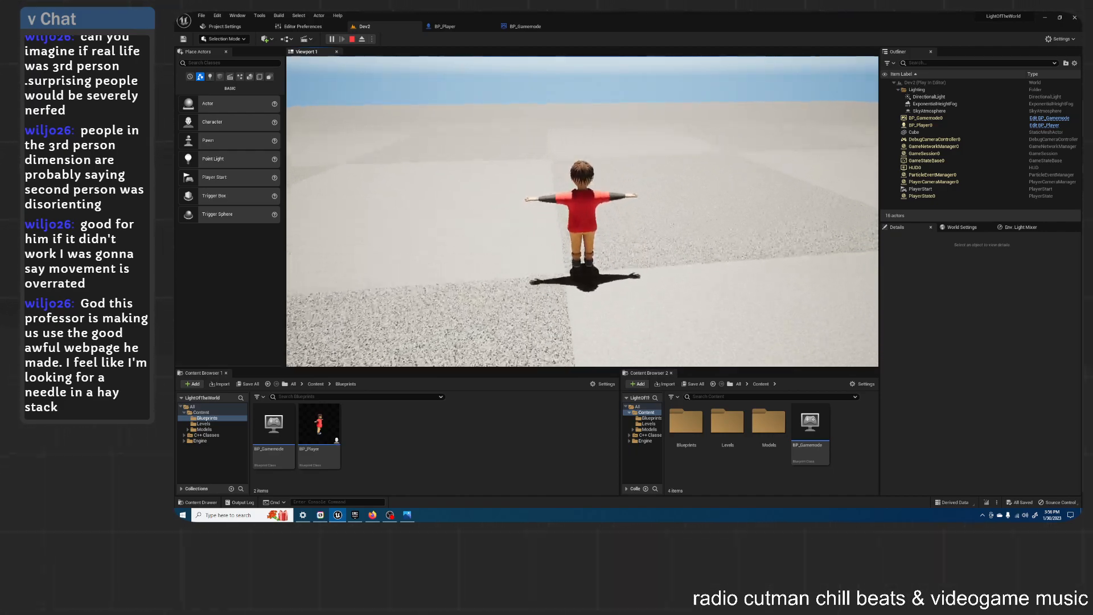
key(s)
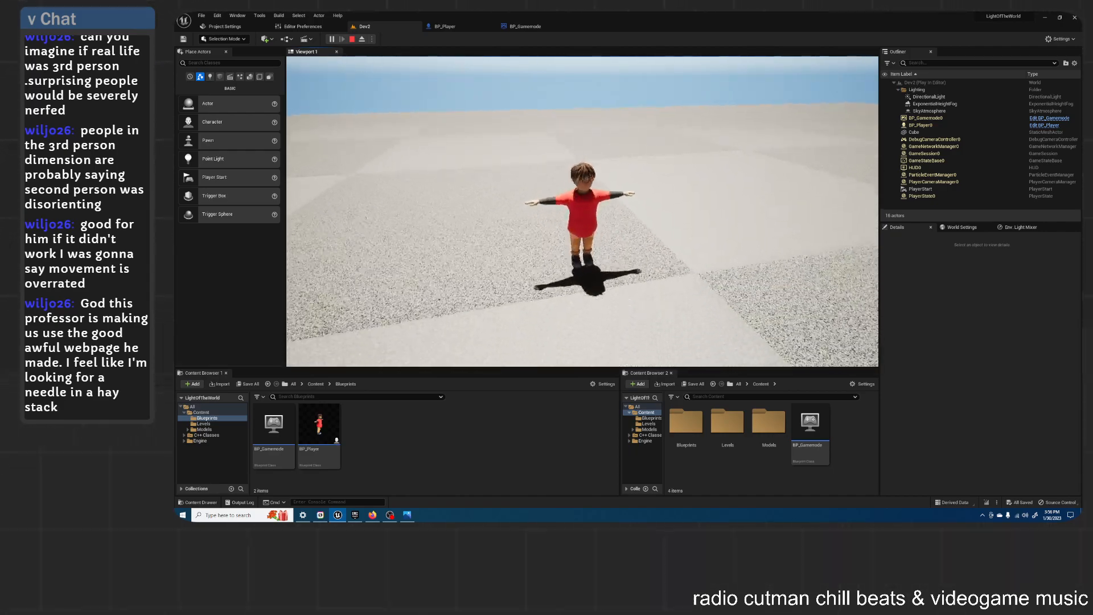
key(d)
key(s)
key(d)
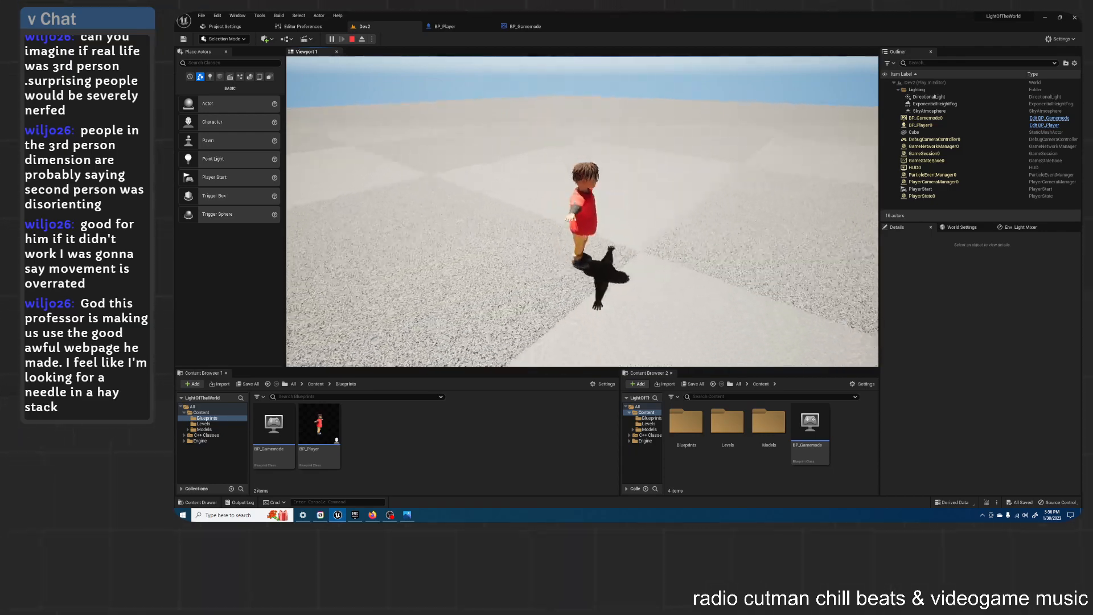
key(w)
key(a)
key(s)
key(d)
key(a)
key(s)
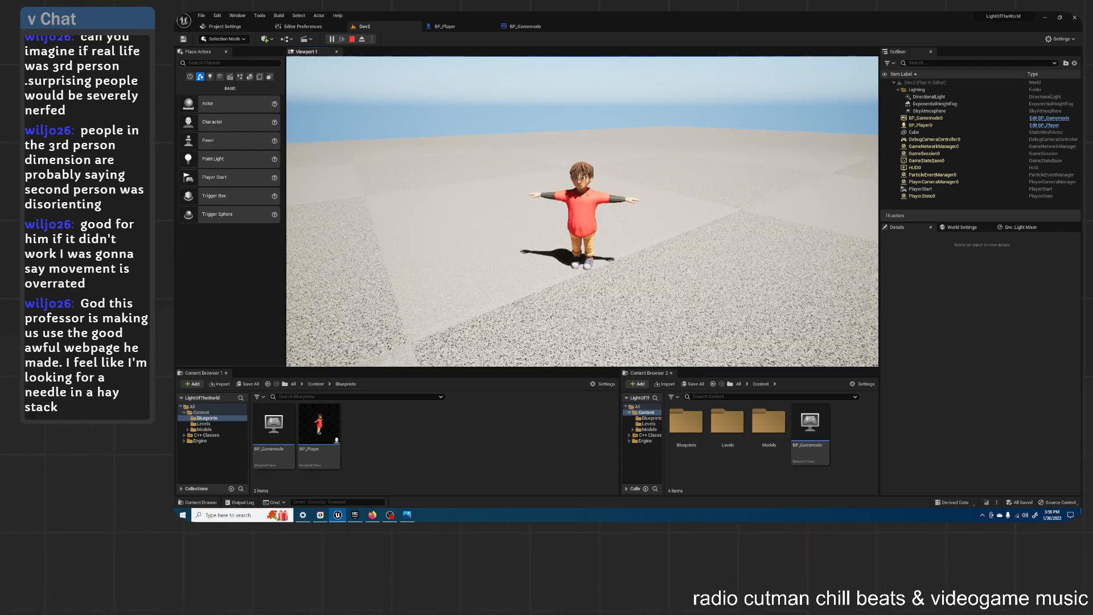
key(Escape)
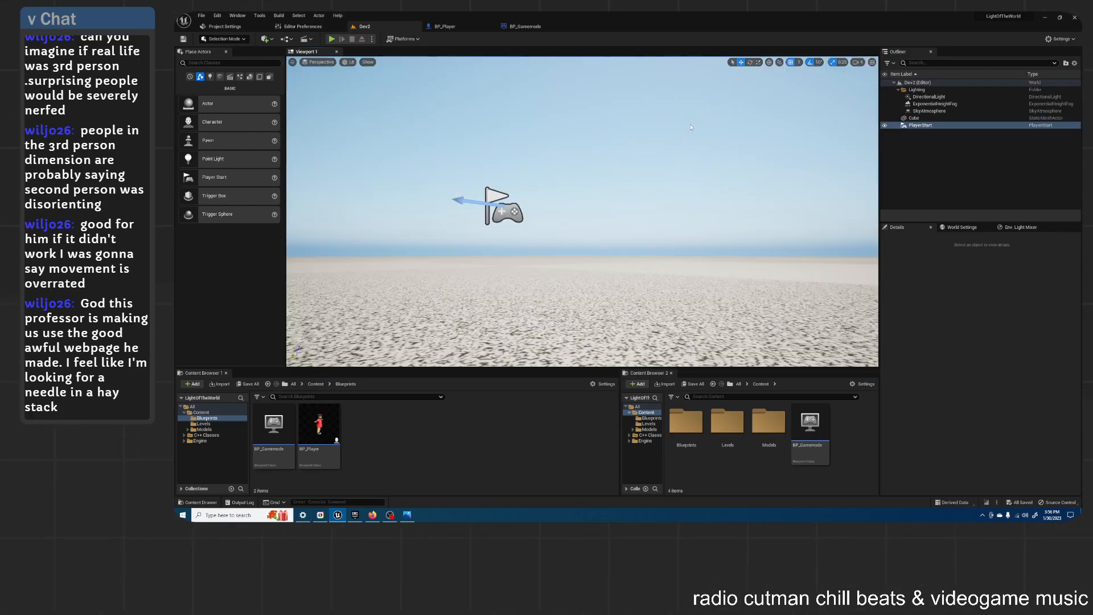
right_drag(535, 125, 786, 132)
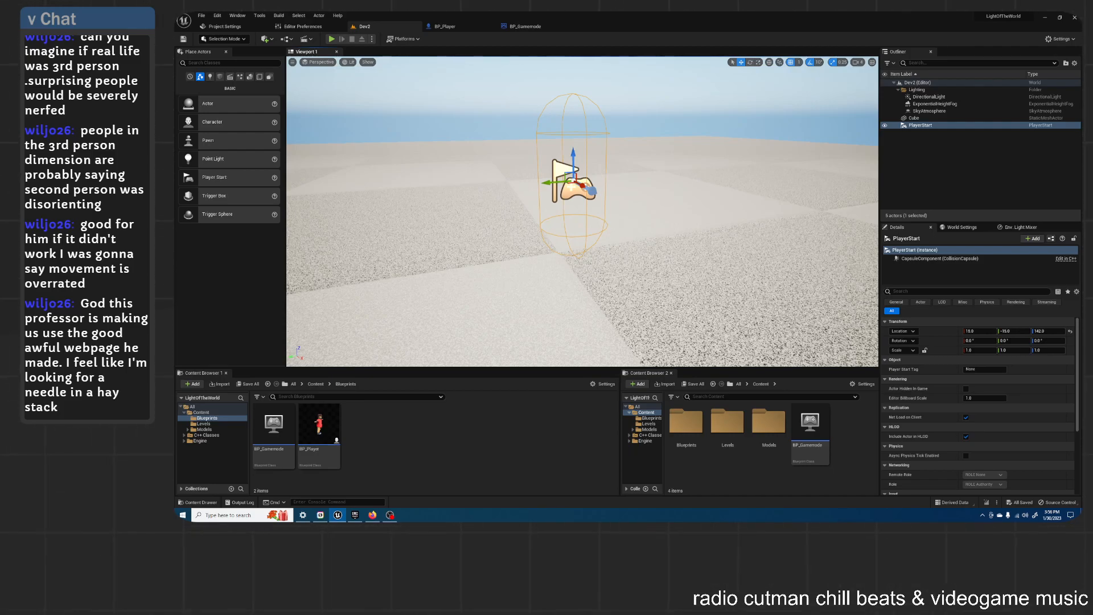
key(w)
right_drag(581, 210, 658, 197)
key(a)
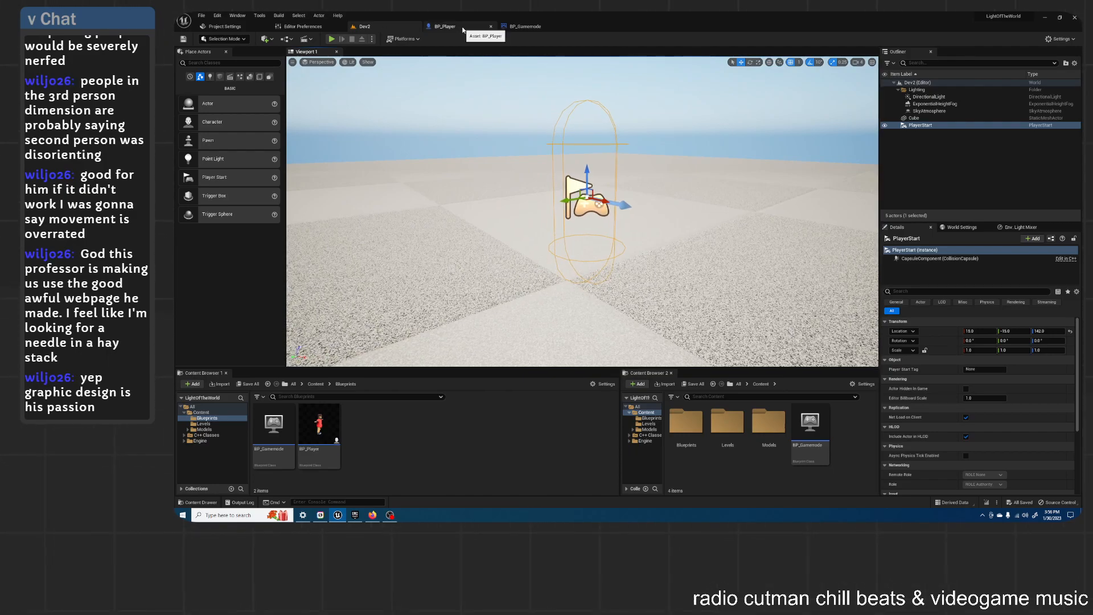
Step: In BP_Player's Event Graph, move the control rotation, rotator, direction vector and Add Movement Input nodes together, farther from the MoveForward and MoveRight events
click(445, 27)
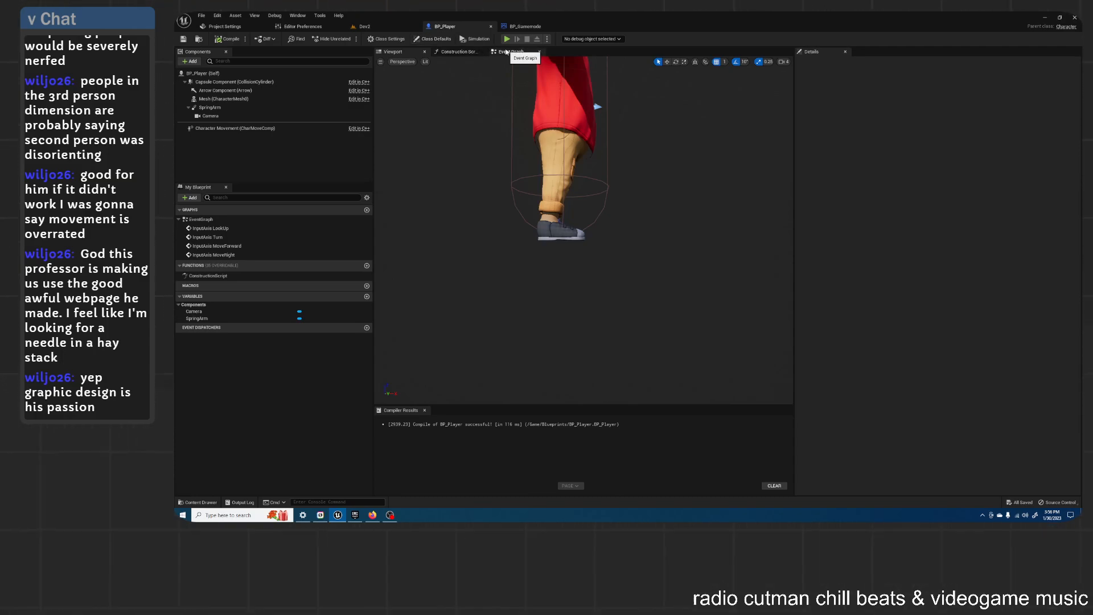
click(506, 52)
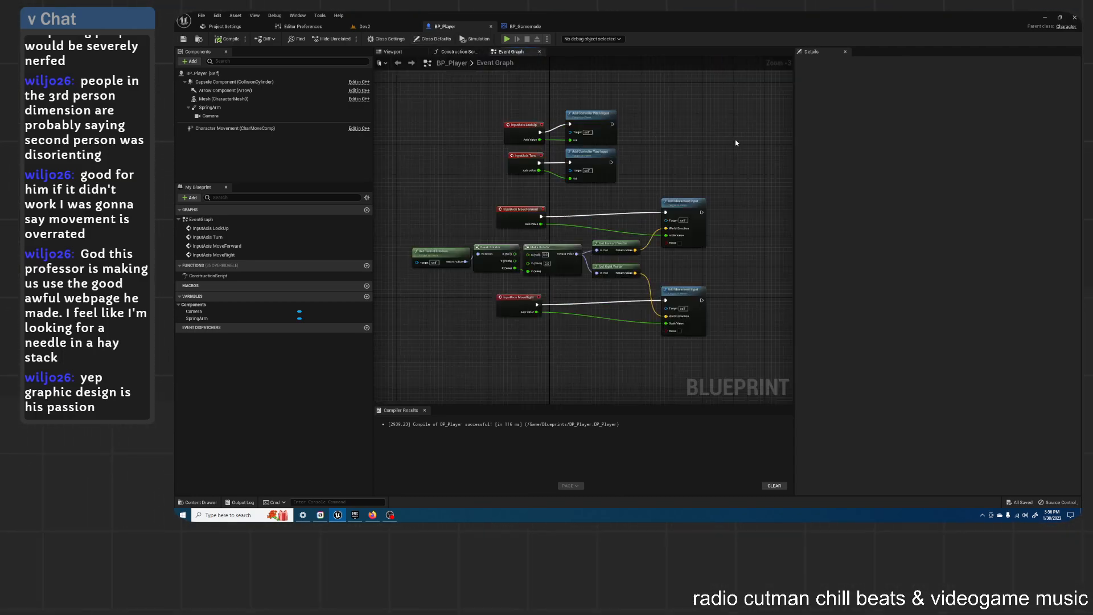
scroll(742, 214, down, 6)
scroll(706, 167, up, 7)
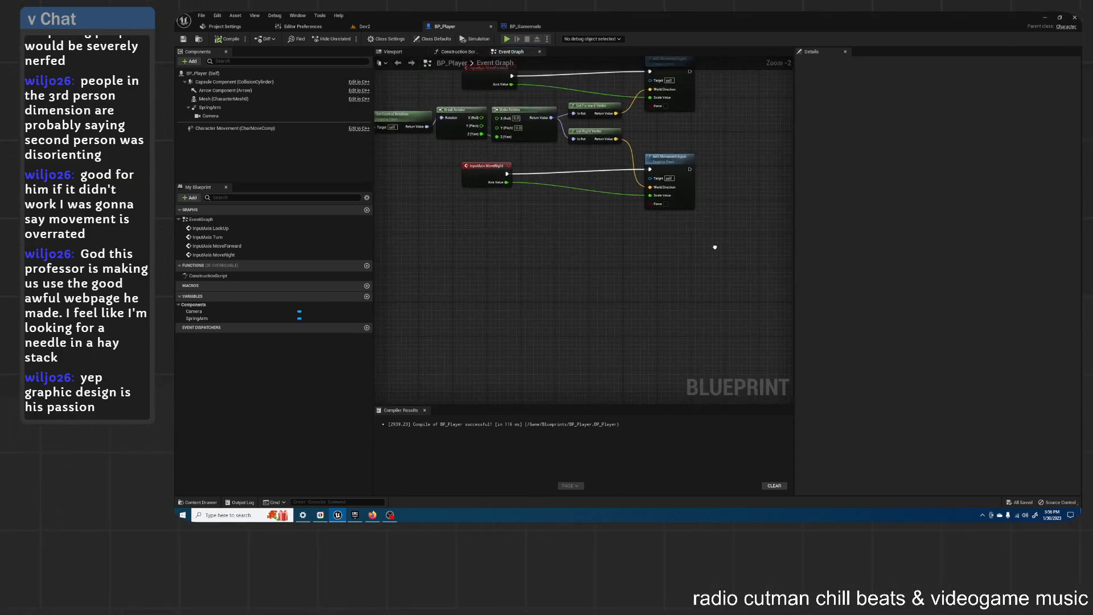
drag(742, 342, 566, 146)
shift+drag(480, 184, 435, 211)
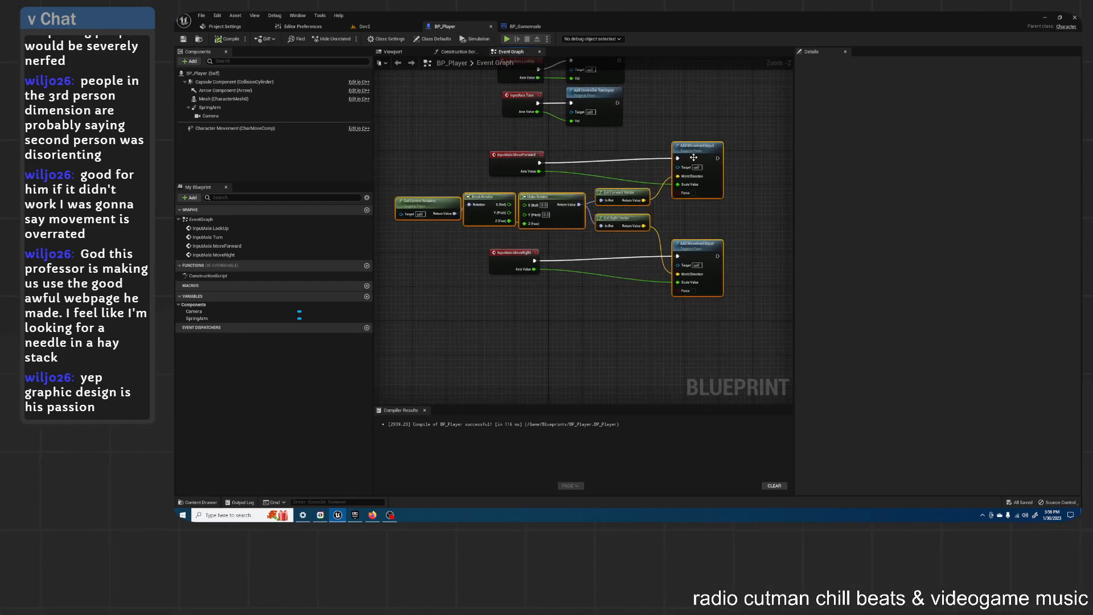
drag(706, 151, 778, 153)
scroll(684, 174, down, 2)
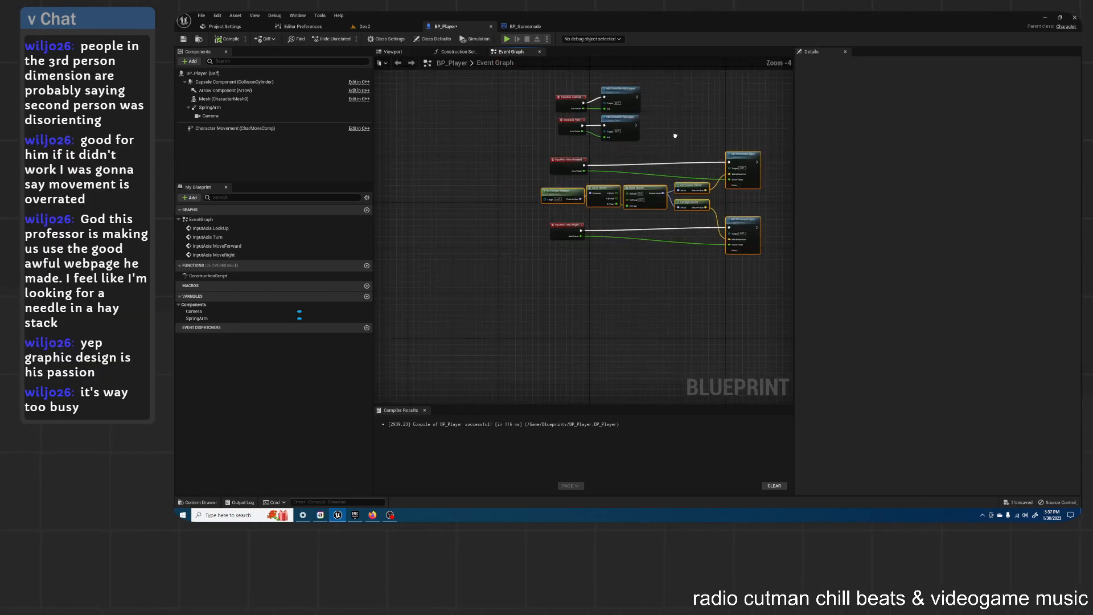
right_drag(646, 161, 636, 151)
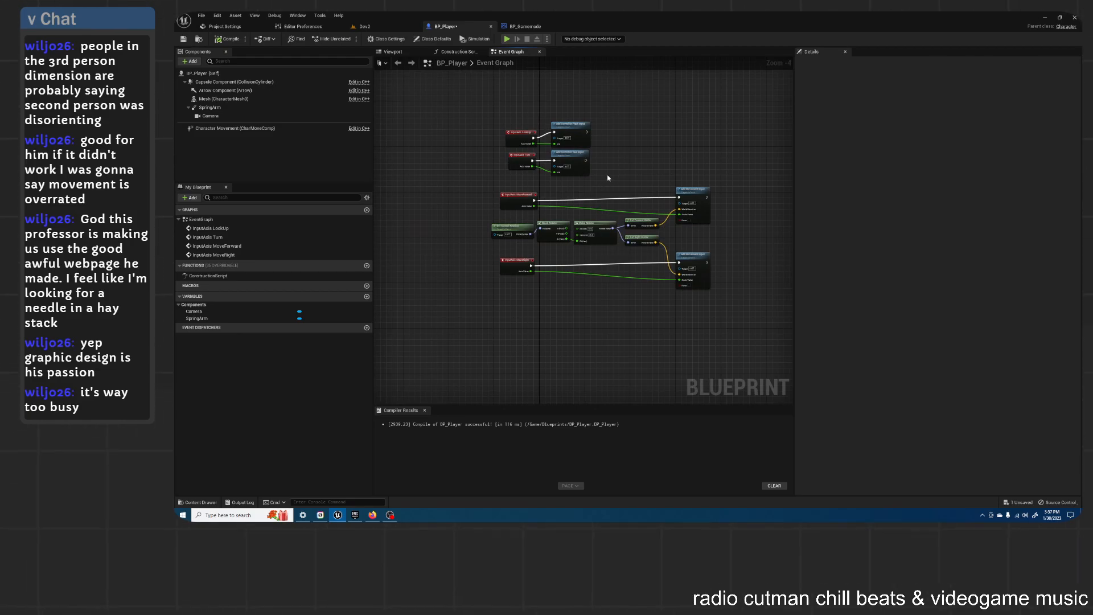
scroll(591, 235, up, 1)
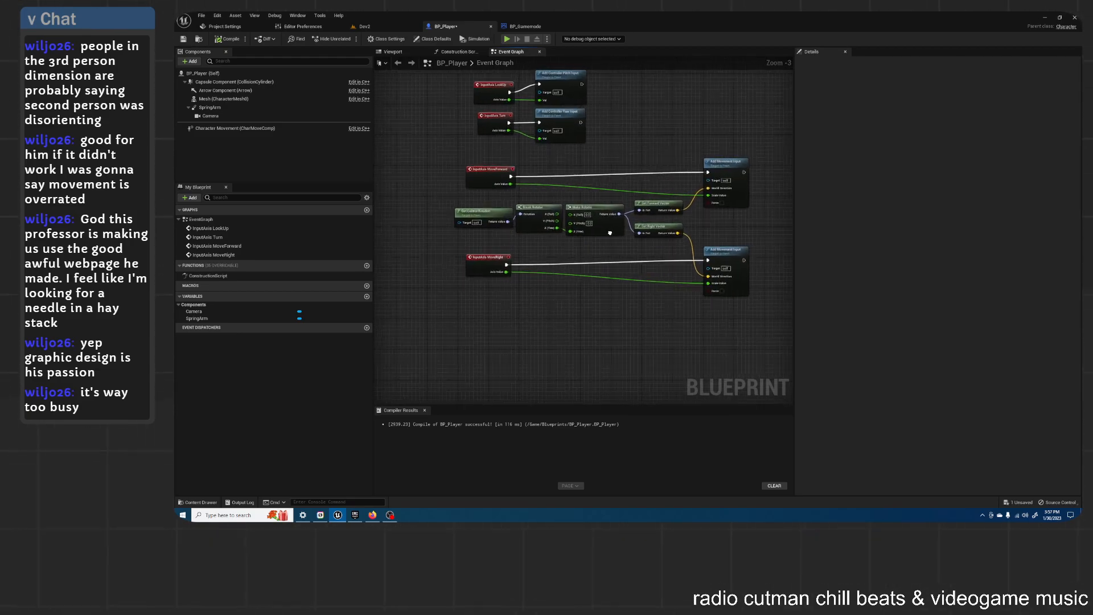
Step: Show the SpringArm component's settings and play-test the Dev3 level to check the camera and character, ending the session when done
click(227, 107)
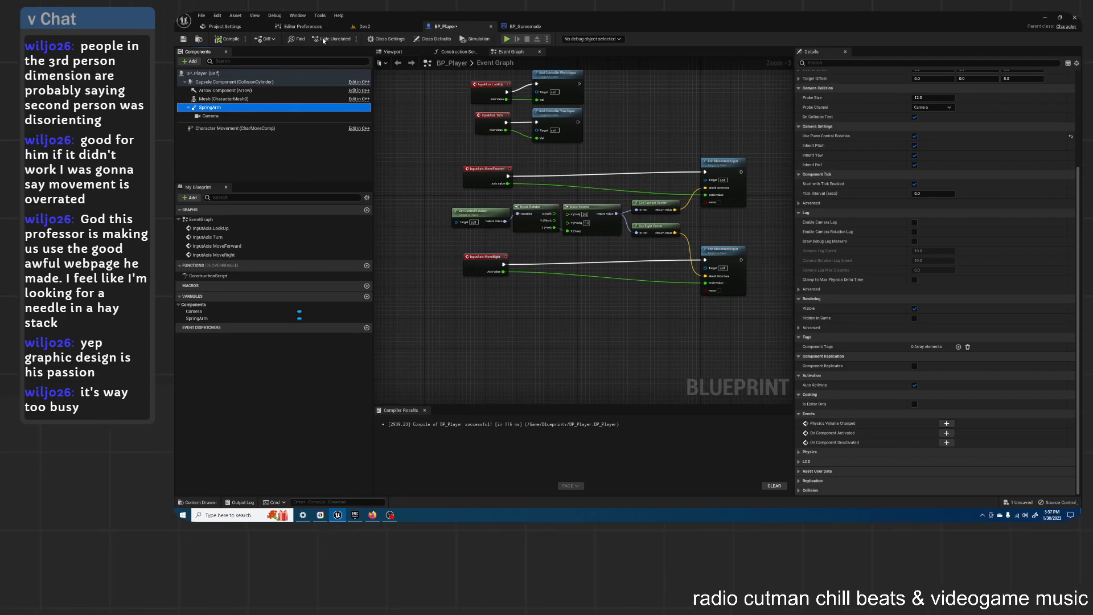
click(301, 26)
click(364, 27)
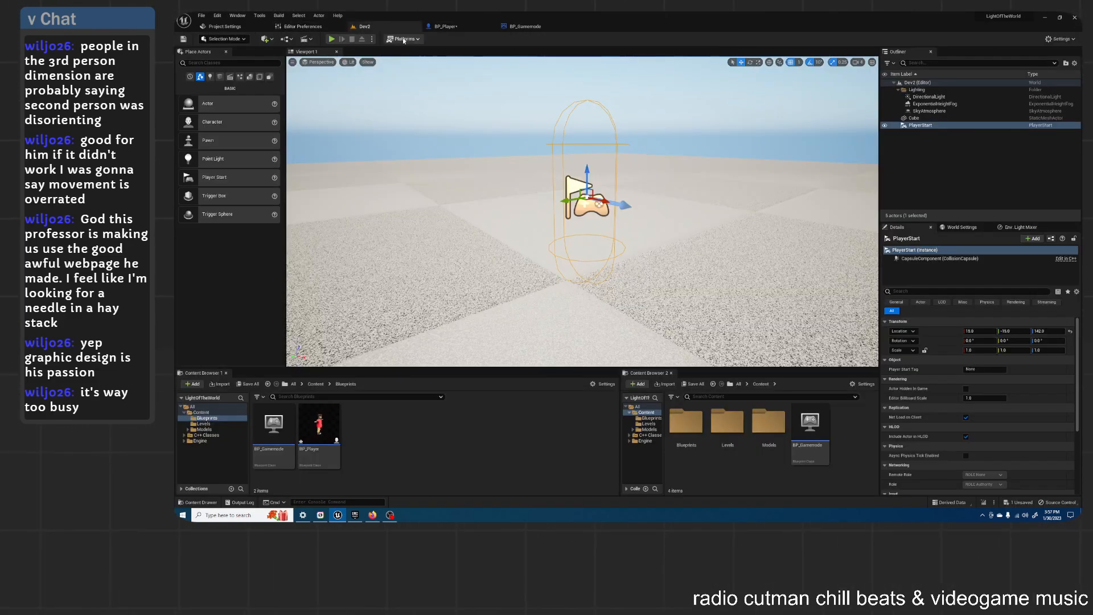
click(332, 39)
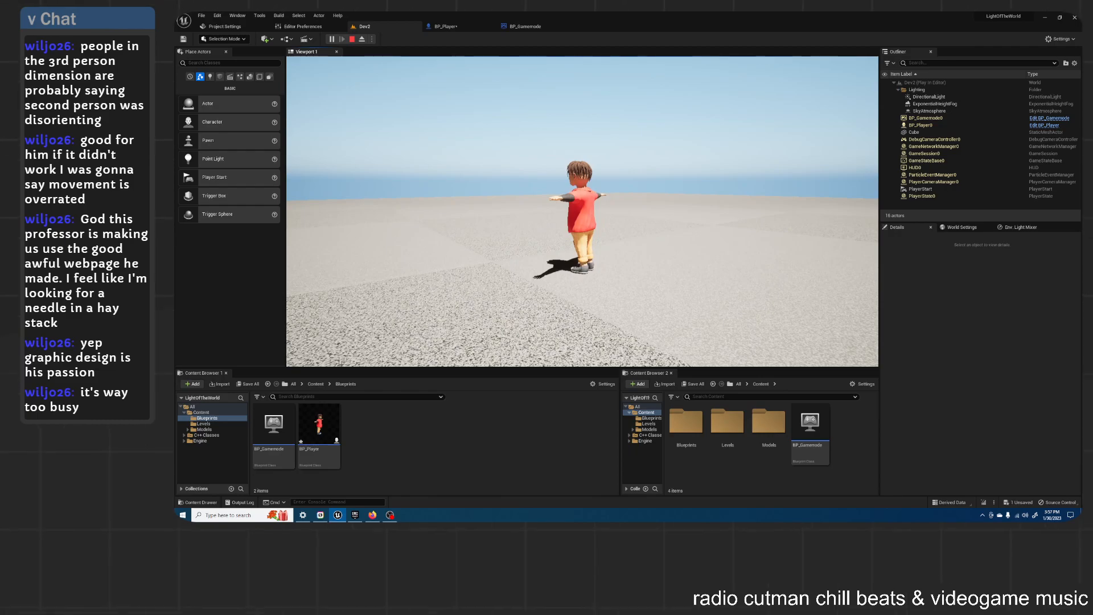
key(Escape)
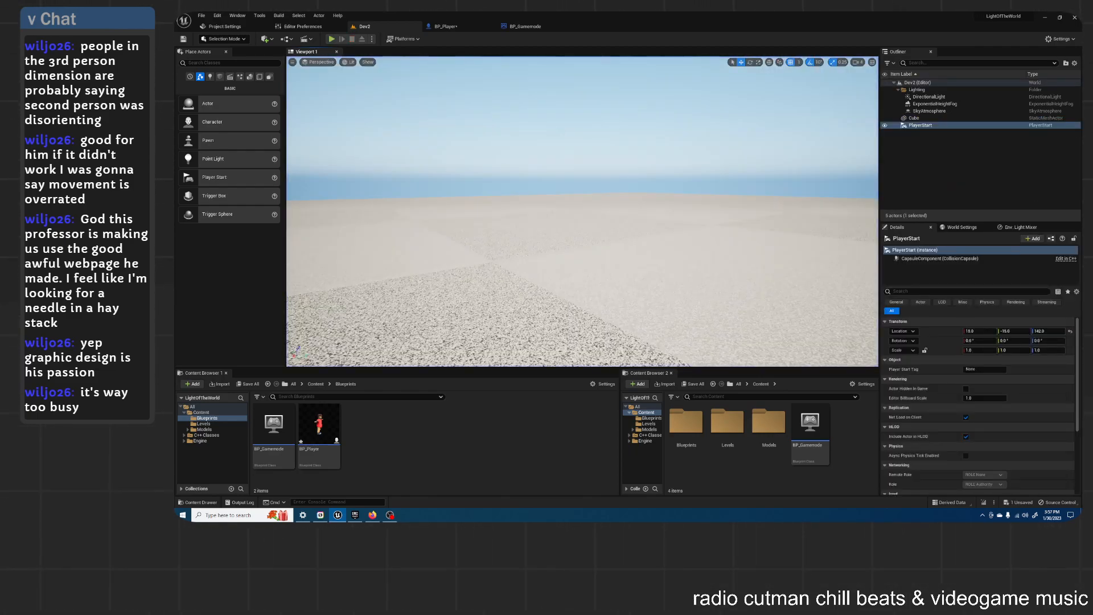
right_drag(582, 211, 544, 221)
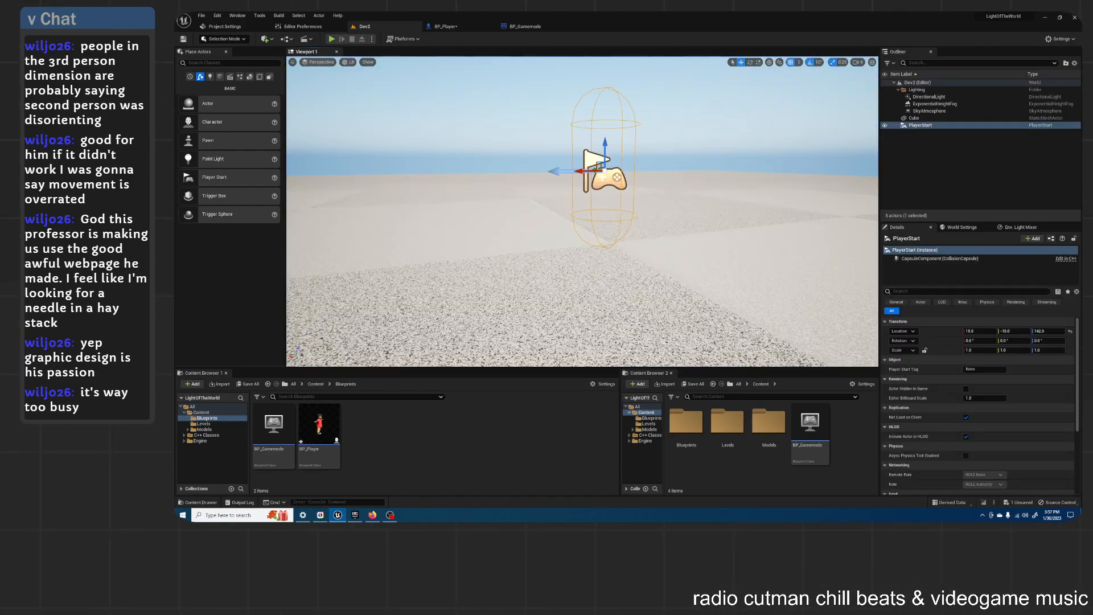
Step: Compile BP_Player with the rearranged Event Graph
click(446, 26)
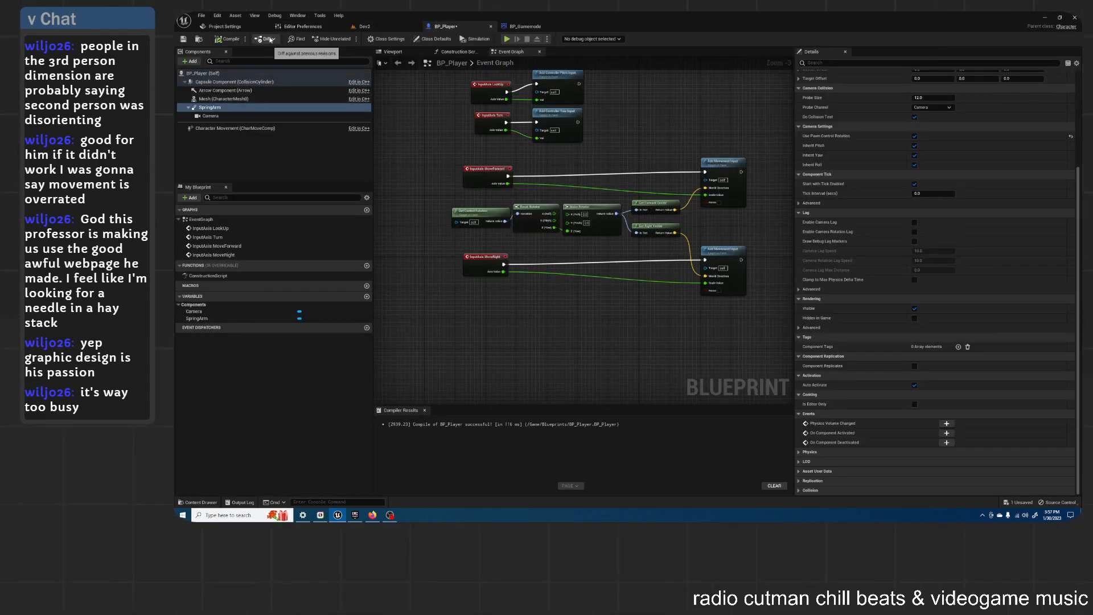
click(227, 39)
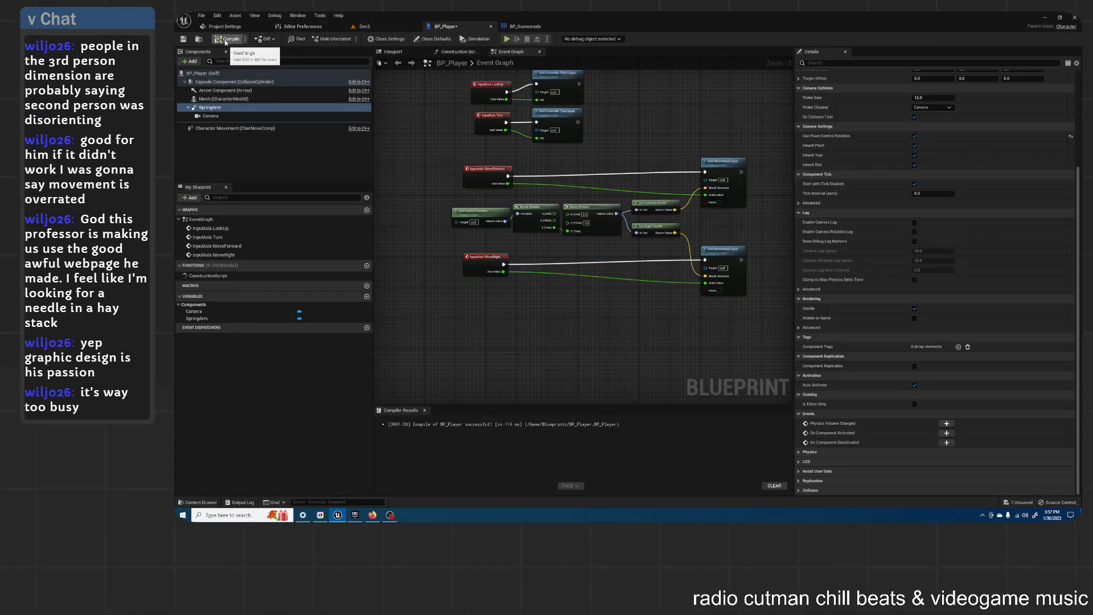
Step: Save BP_Player, minimize Unreal Editor and open the Jimmy.blend character file from the PROJECTS folder in Blender
click(183, 38)
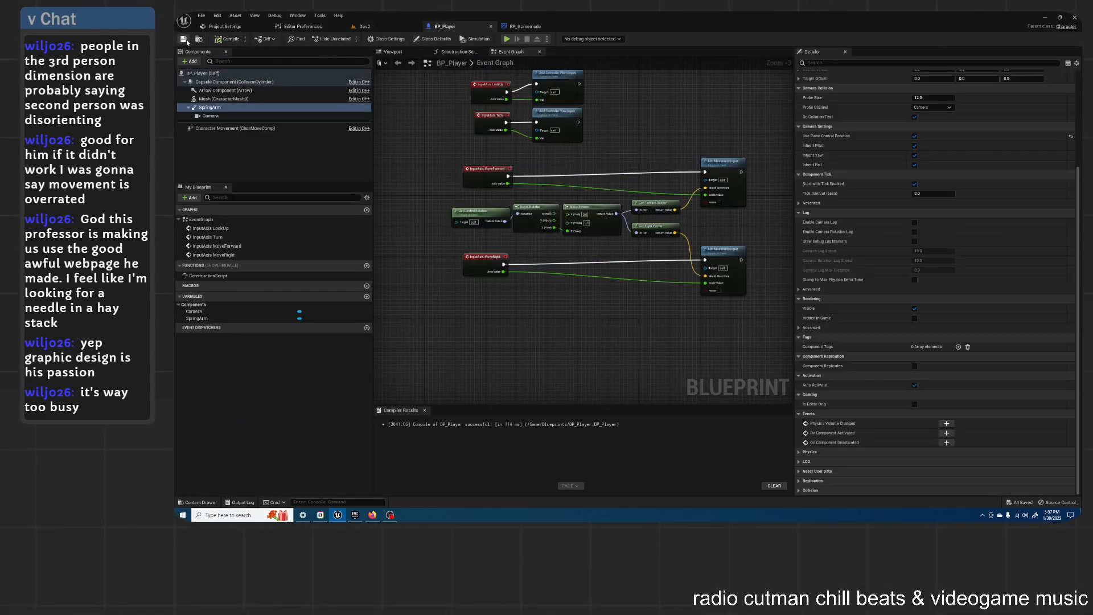
click(378, 28)
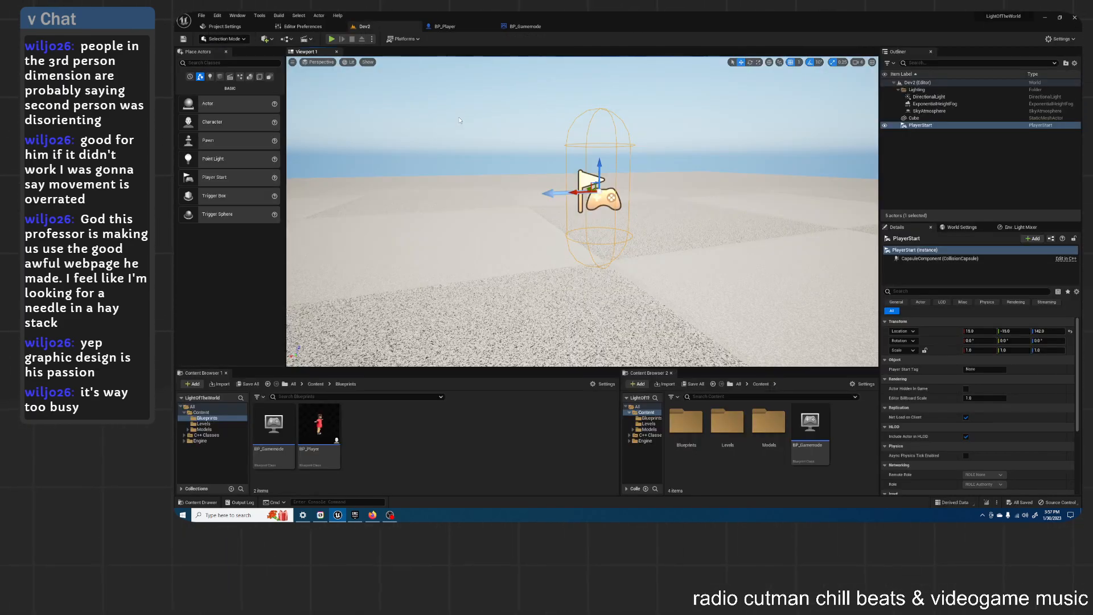
click(1044, 18)
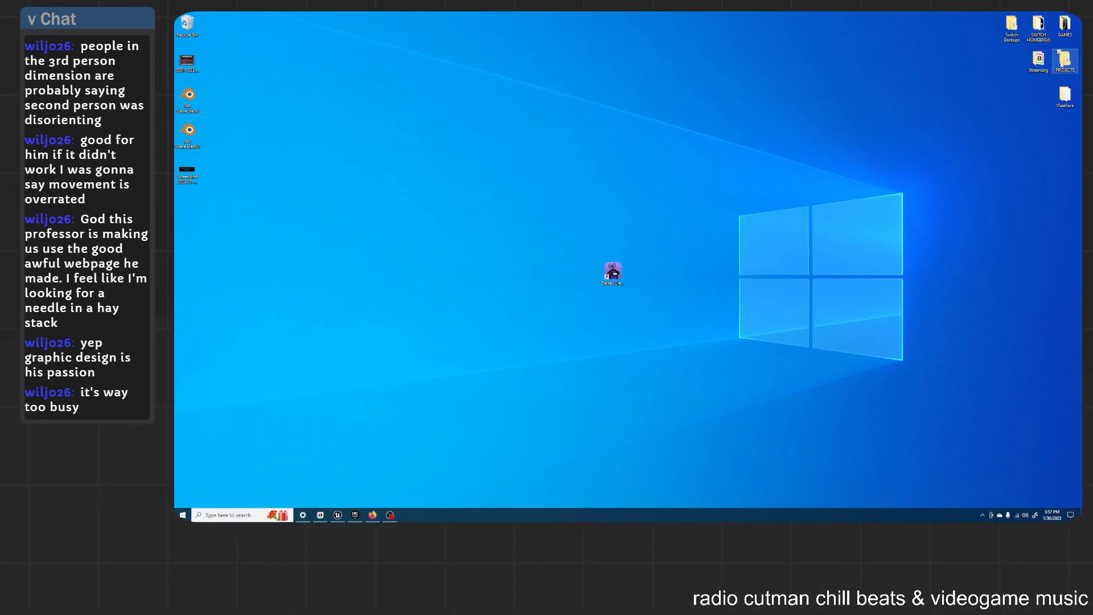
double_click(1037, 63)
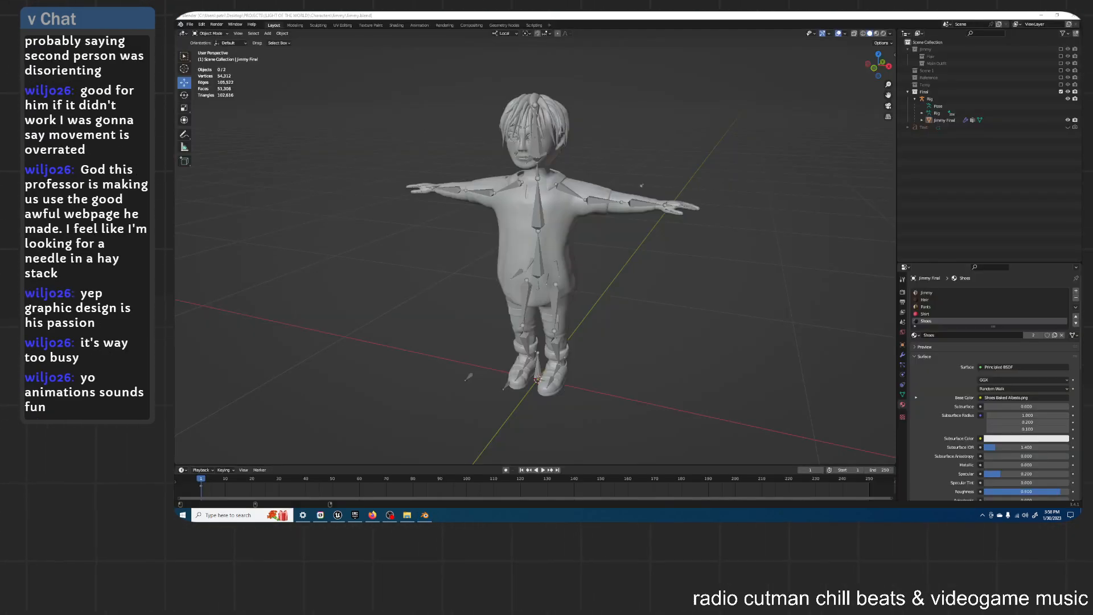
Step: Select the character's rig and switch to the Animation workspace
click(691, 145)
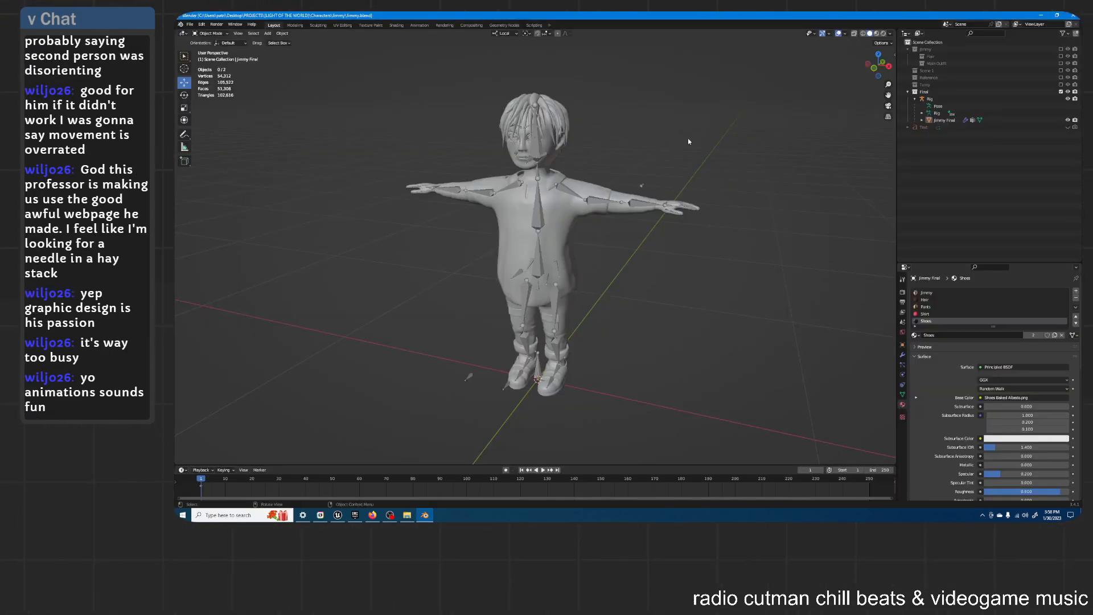
click(639, 204)
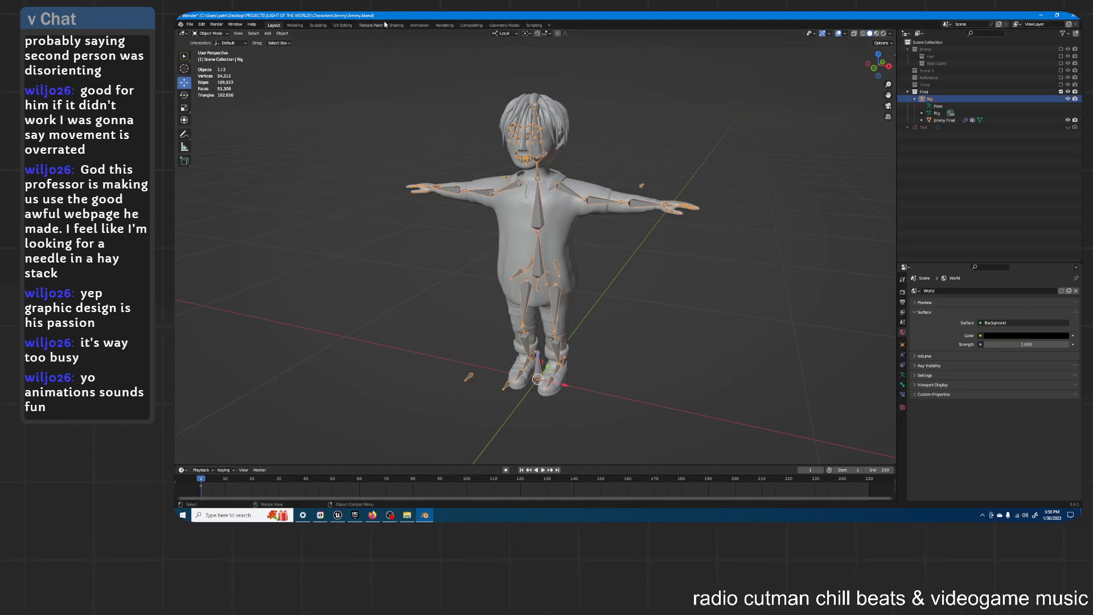
click(419, 26)
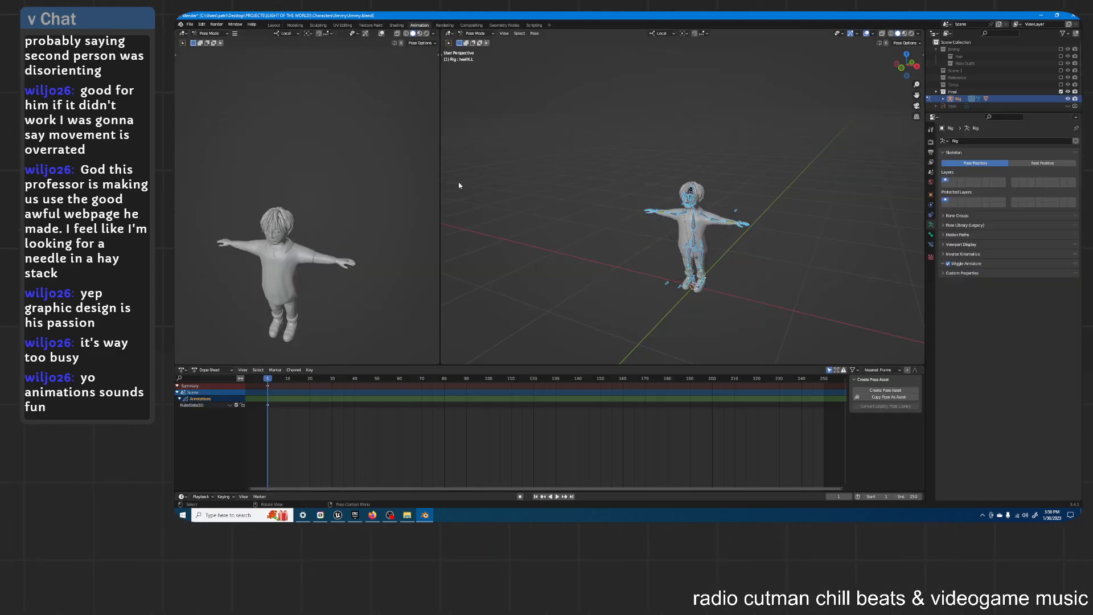
Step: Widen the preview viewport beside the posing viewport, shrink the Dope Sheet slightly and frame the character in both views
drag(440, 199, 509, 202)
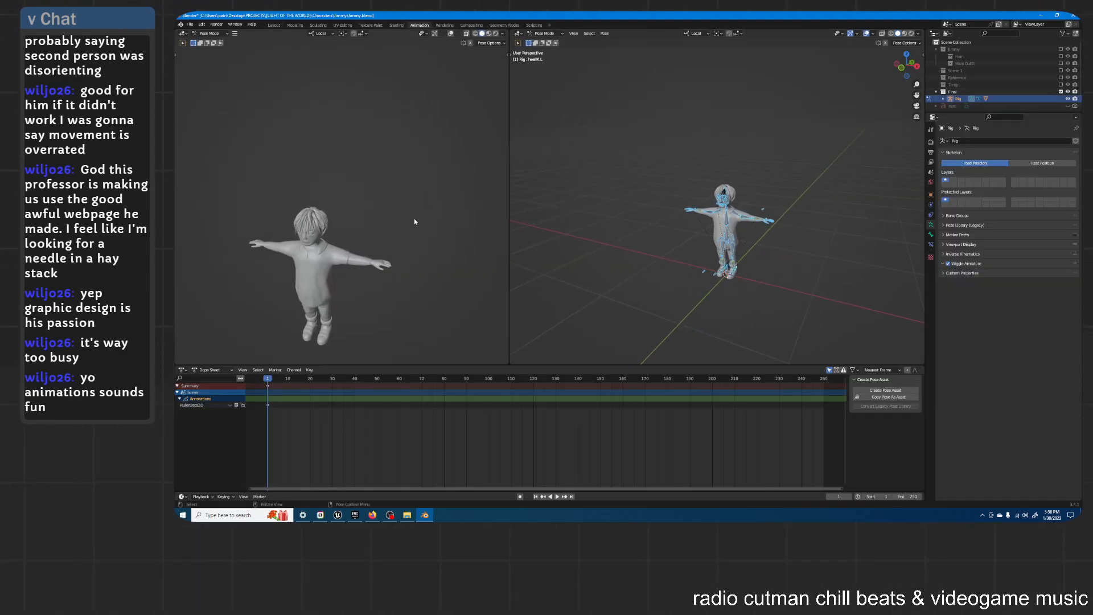
middle_drag(386, 214, 391, 203)
shift+middle_drag(390, 203, 433, 153)
key(ctrl+s)
middle_drag(712, 273, 756, 283)
drag(674, 363, 676, 367)
middle_drag(749, 244, 723, 239)
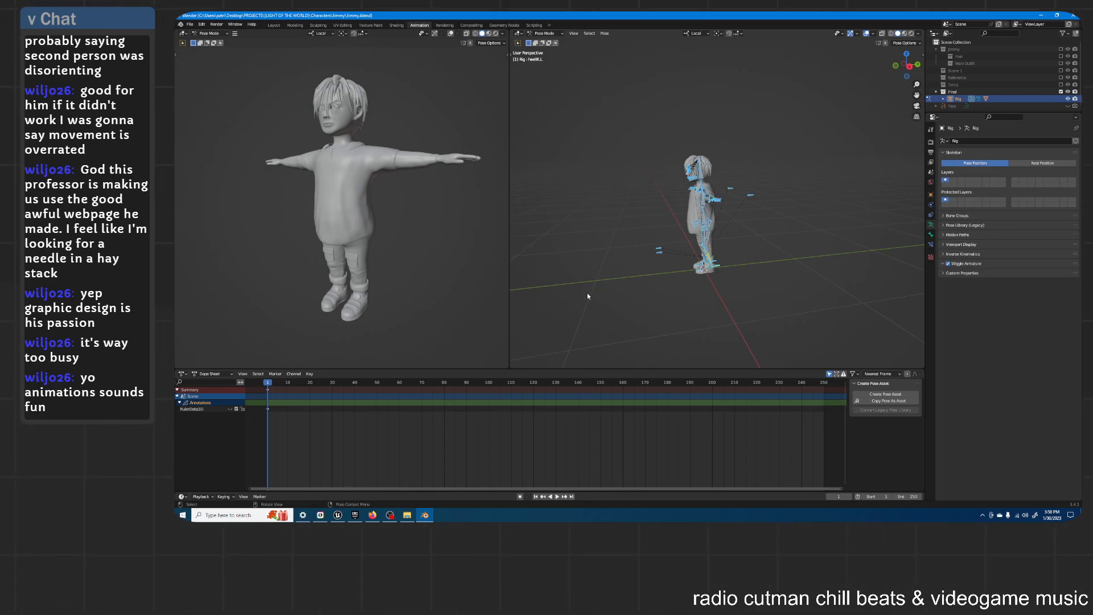
middle_drag(640, 250, 671, 253)
Step: Switch to Unreal Editor and play-test the Dev3 level, walking the character in all directions, and end the session
click(338, 514)
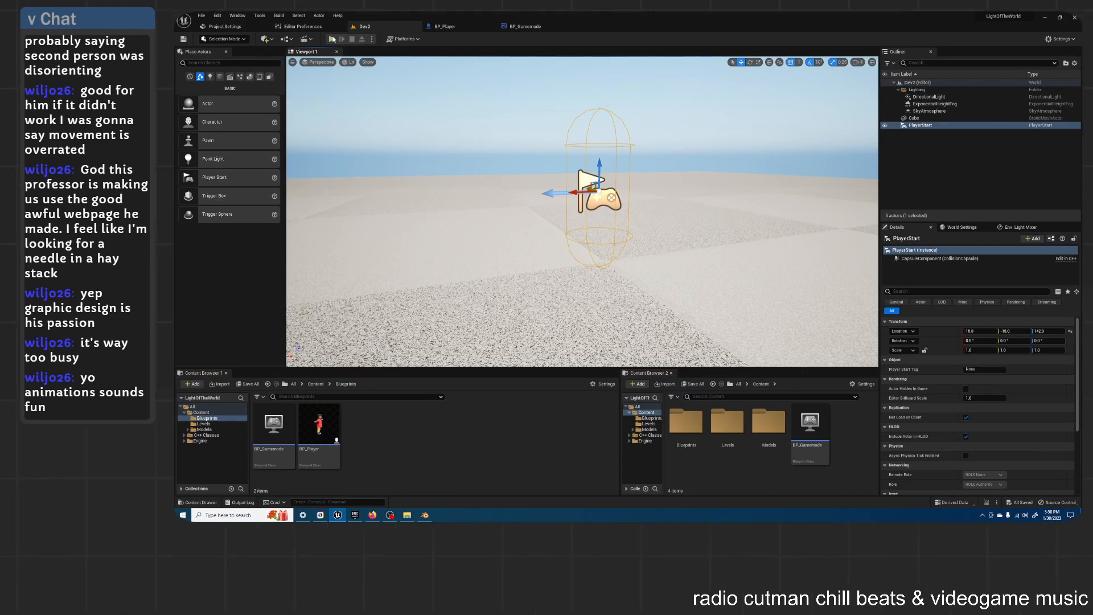
key(alt+p)
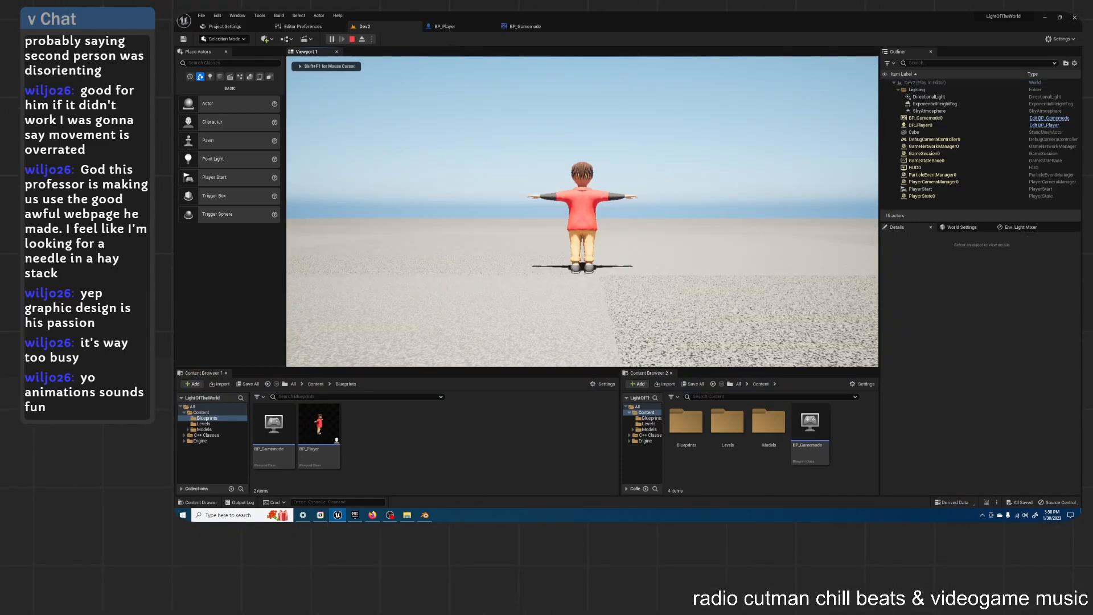
key(s)
key(d)
key(w)
key(a)
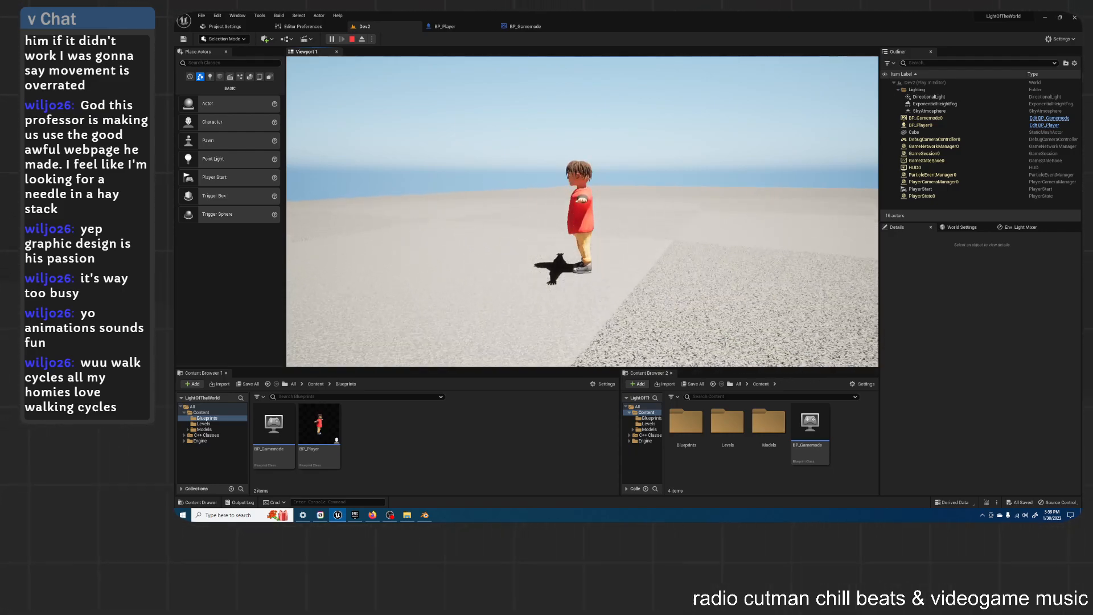
key(s)
key(d)
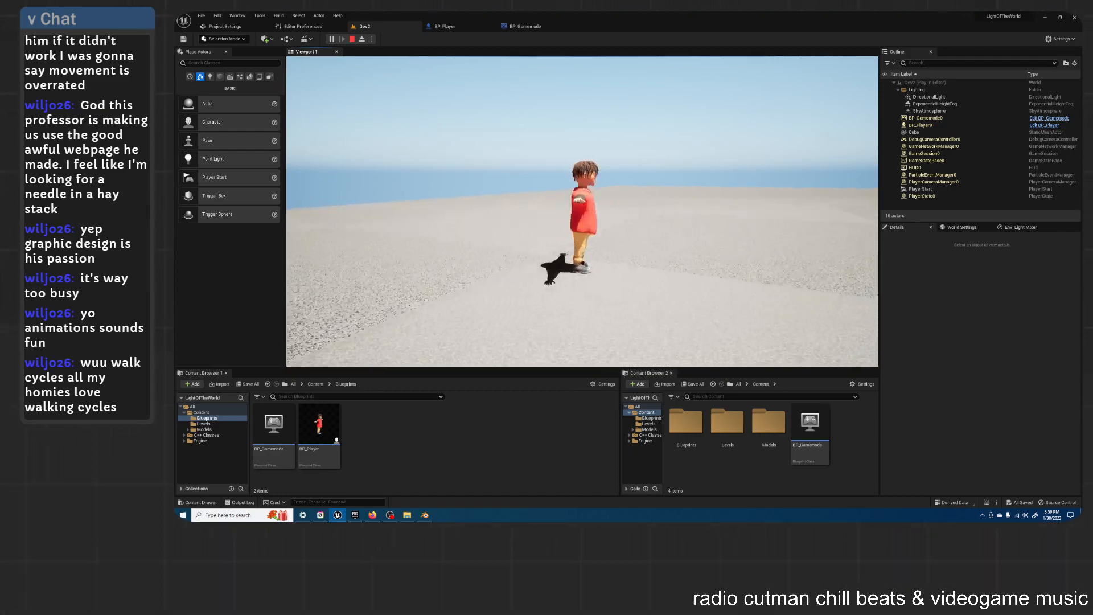
key(d)
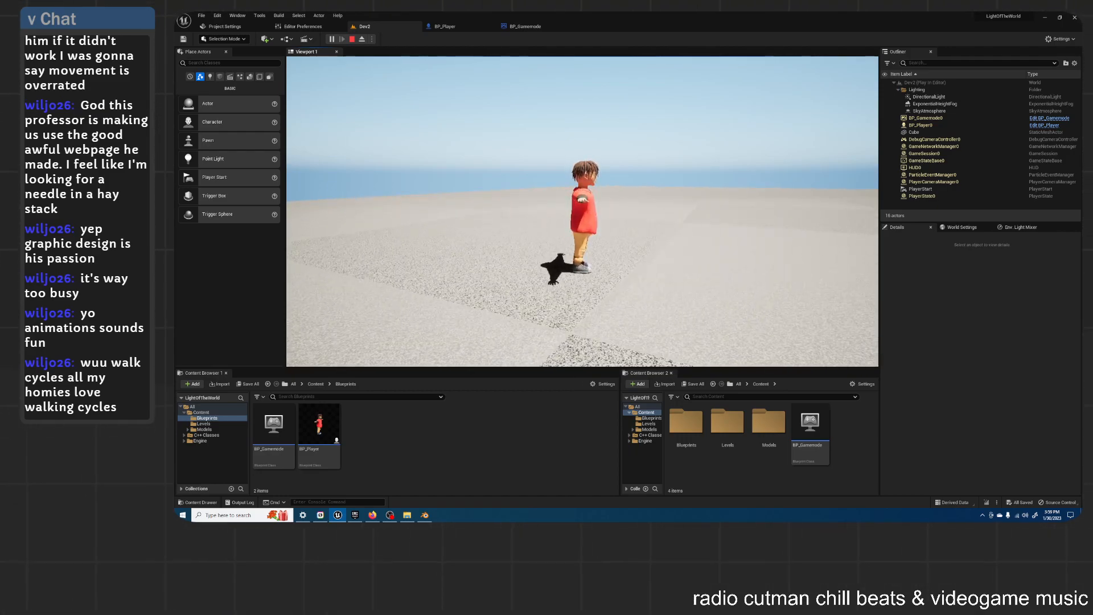
key(Escape)
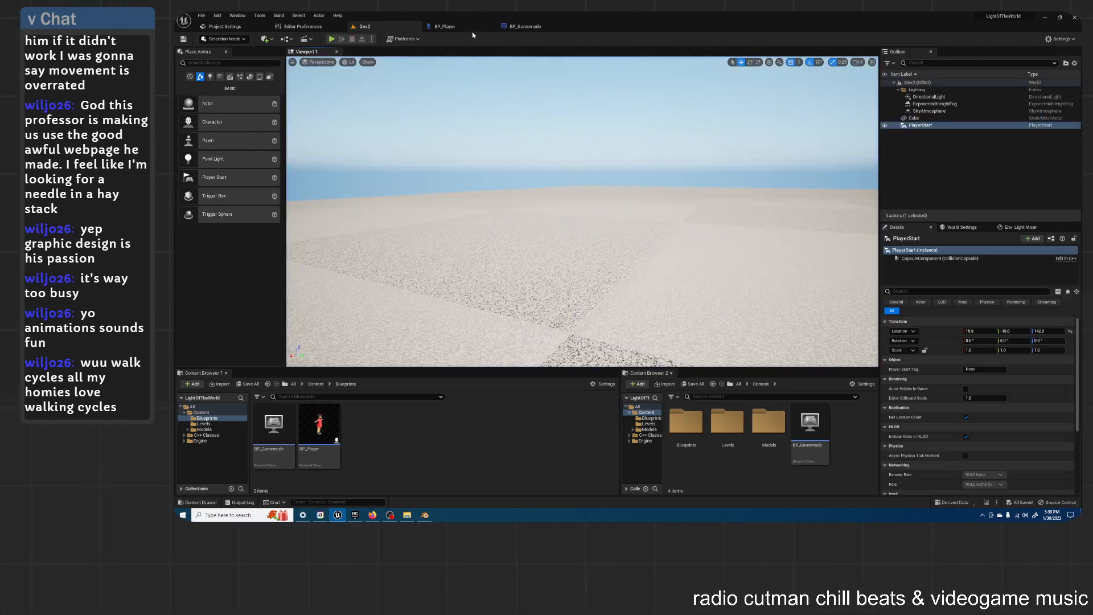
click(444, 26)
click(365, 26)
Step: Back in Blender, change the Dope Sheet to the Action Editor and create a new action named Idle for the rig
click(424, 515)
mouse_move(703, 145)
middle_down()
mouse_move(695, 157)
mouse_move(705, 135)
mouse_move(735, 150)
mouse_move(722, 151)
middle_up()
click(725, 298)
middle_drag(724, 298, 746, 291)
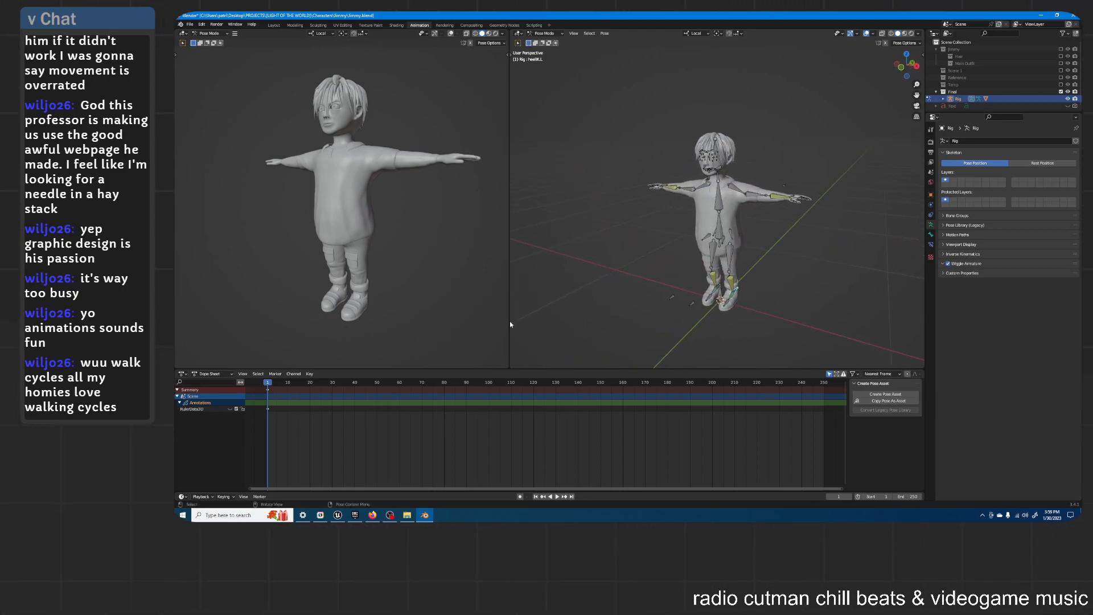
click(217, 377)
click(215, 391)
click(523, 374)
click(547, 374)
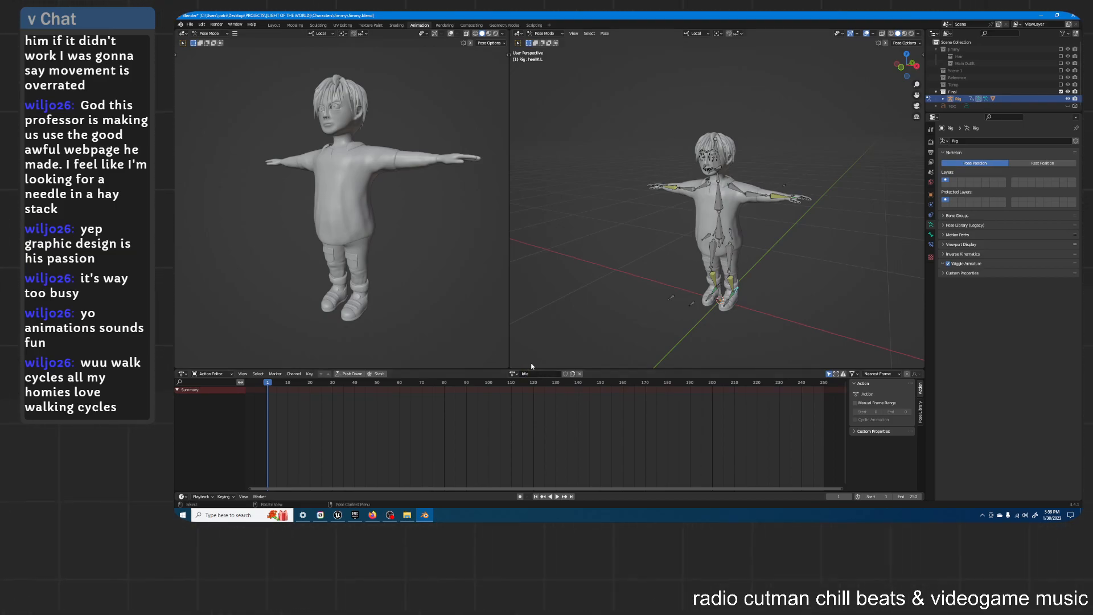
Step: Switch from Pose Mode to Object Mode and add a plane as the ground beneath the character
scroll(711, 322, up, 2)
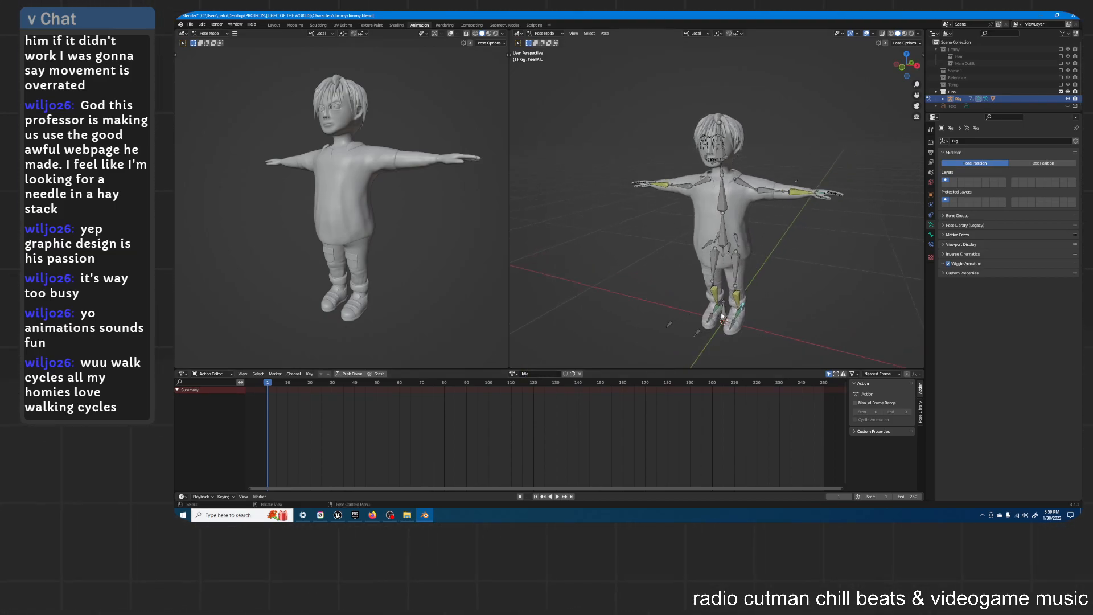
click(546, 34)
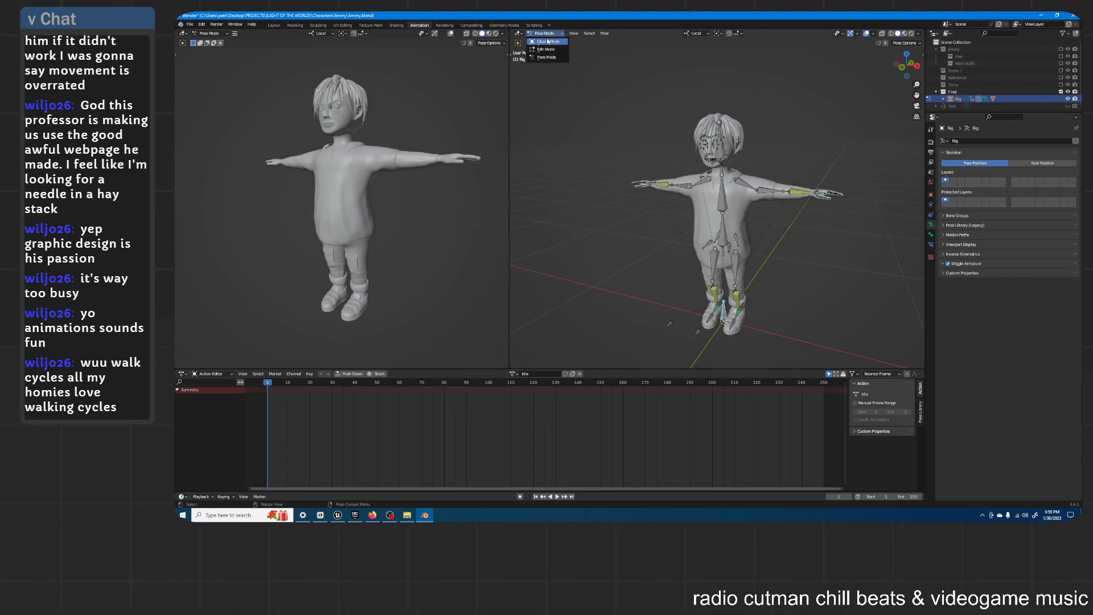
click(546, 42)
click(604, 33)
click(669, 42)
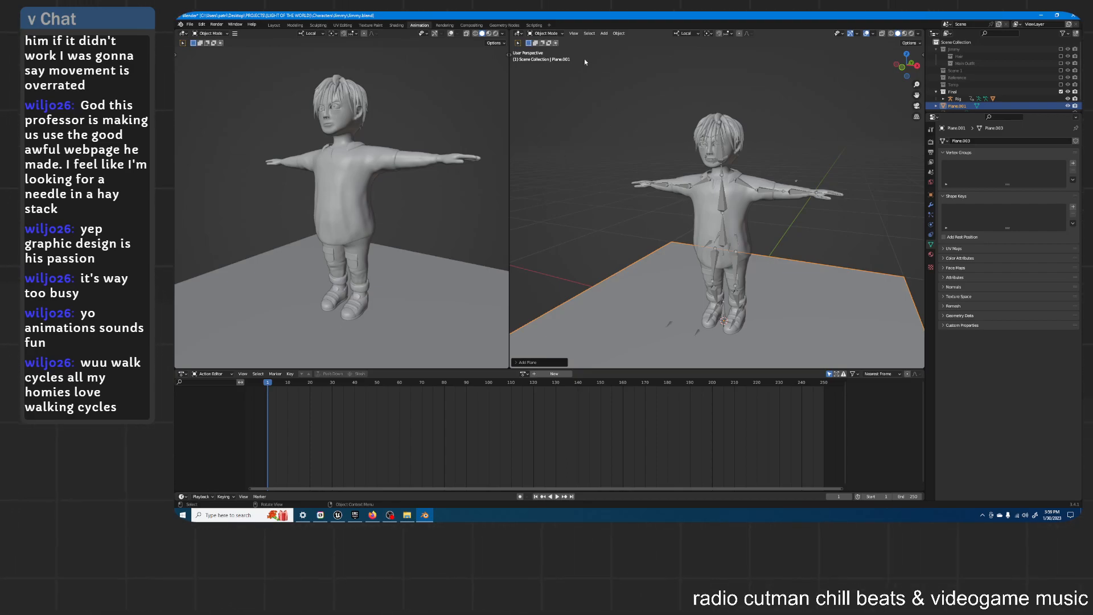
click(544, 33)
click(545, 50)
middle_drag(563, 116, 578, 124)
click(550, 35)
click(547, 42)
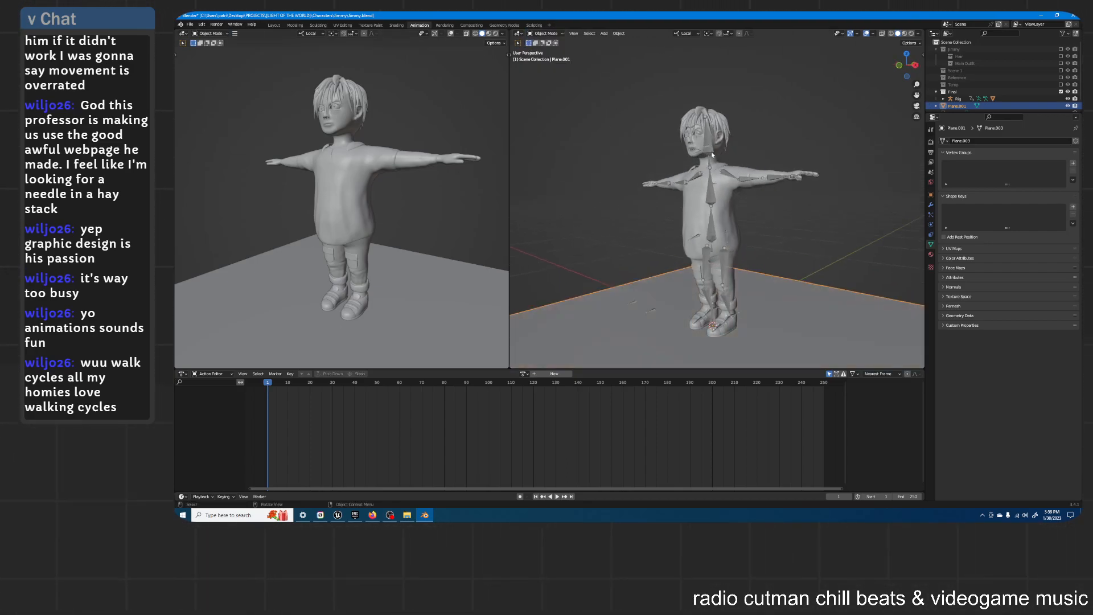
Step: Select the rig, return to Pose Mode and select the pelvis bone
click(709, 189)
click(544, 35)
click(546, 57)
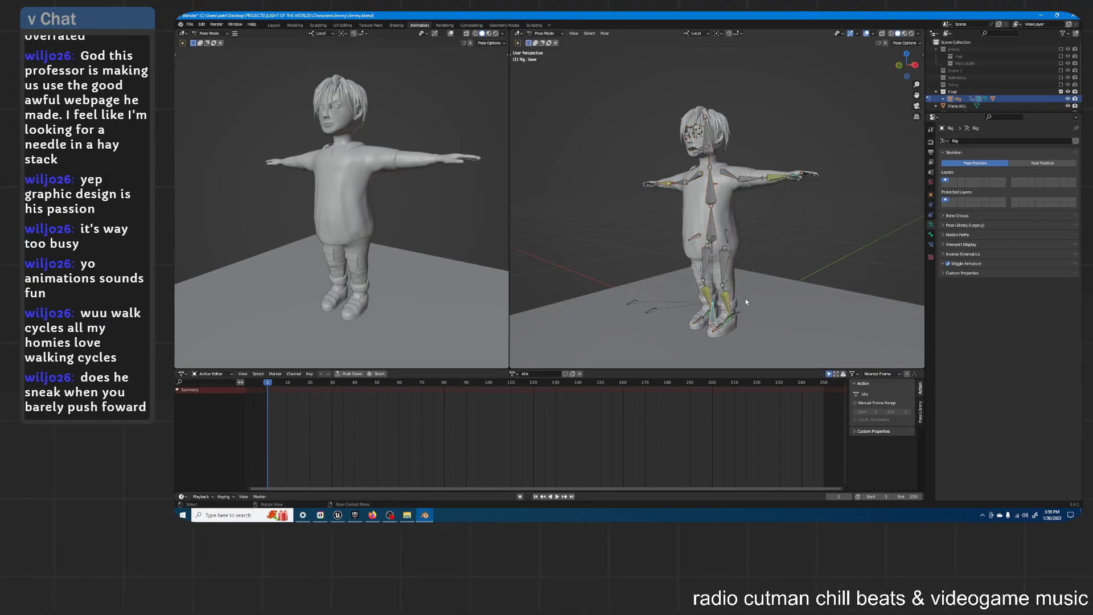
scroll(748, 293, up, 1)
shift+middle_drag(749, 292, 726, 149)
scroll(719, 142, up, 1)
click(684, 120)
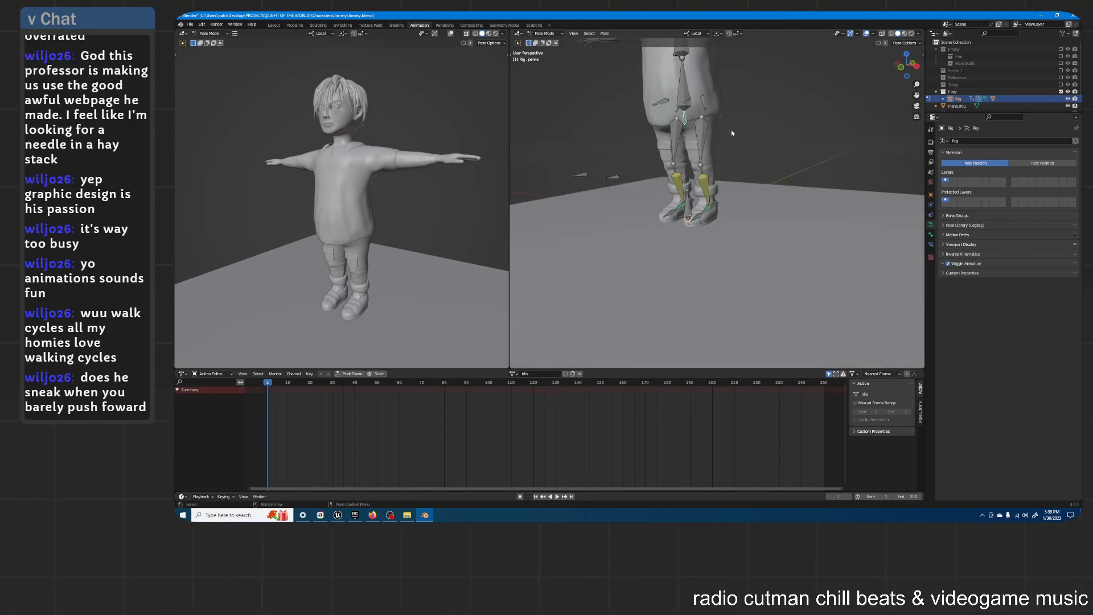
Step: Activate the Move tool, hide the viewport's tool strip and set the transform orientation to Global
middle_drag(720, 108, 725, 139)
shift+middle_drag(596, 63, 595, 123)
click(511, 54)
click(519, 82)
key(t)
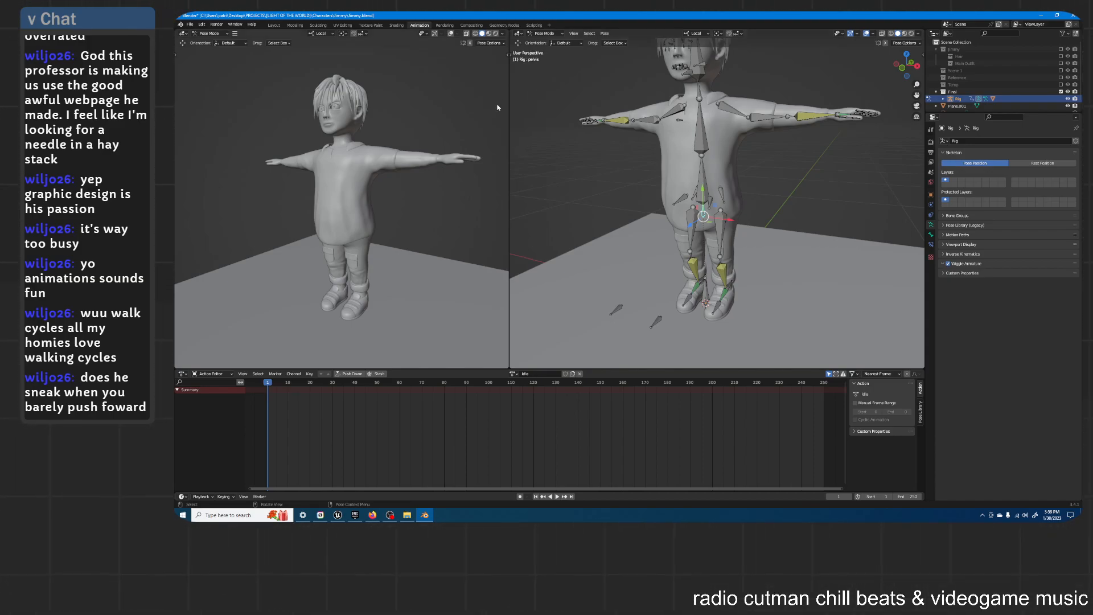
click(697, 34)
click(666, 58)
Step: Lower the pelvis bone about 0.03 m along the global Z axis to bend the knees slightly
middle_drag(687, 135, 771, 116)
key(g)
key(z)
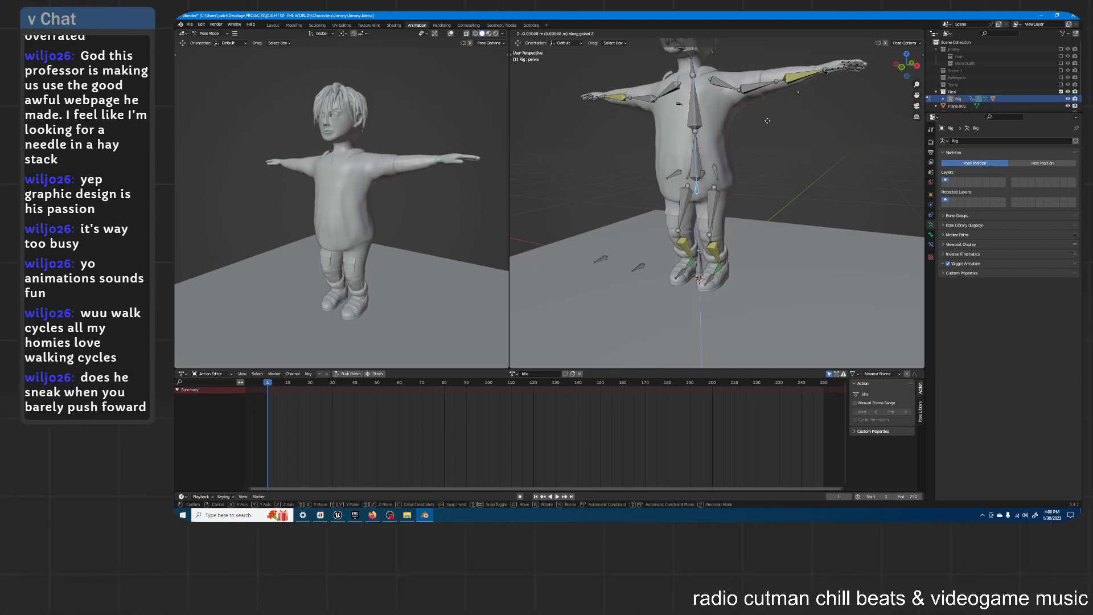
click(767, 120)
Step: Move the right heel IK bone across the ground plane with global Z locked to widen the stance
middle_drag(745, 140, 688, 177)
click(676, 256)
key(g)
key(shift+z)
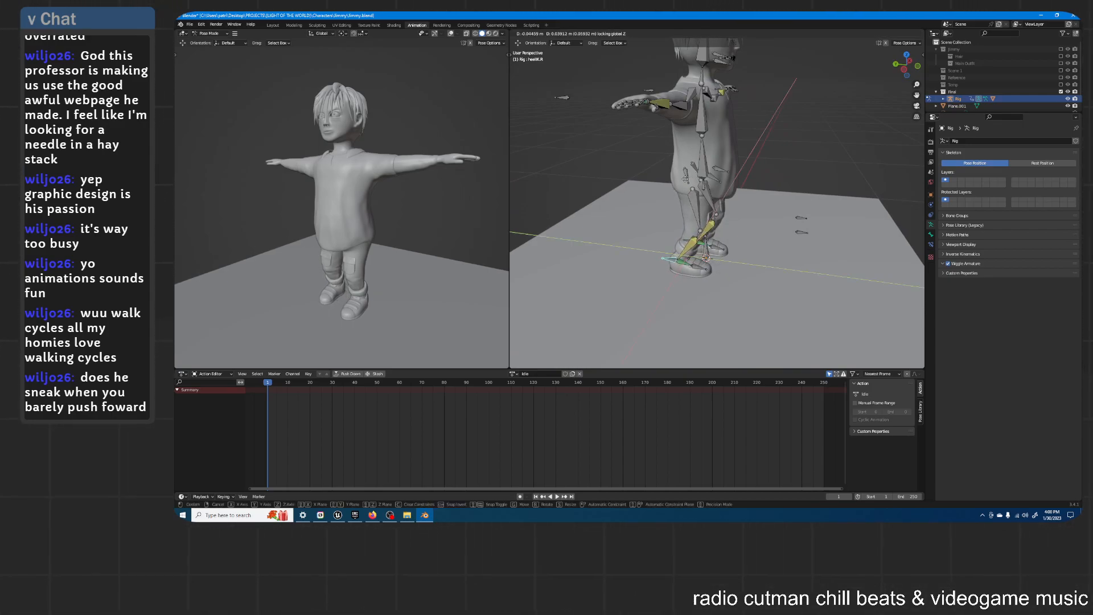
click(688, 178)
Step: Move the left heel IK bone outward across the ground plane with global Z locked
middle_drag(688, 177, 751, 229)
click(742, 233)
scroll(744, 223, up, 3)
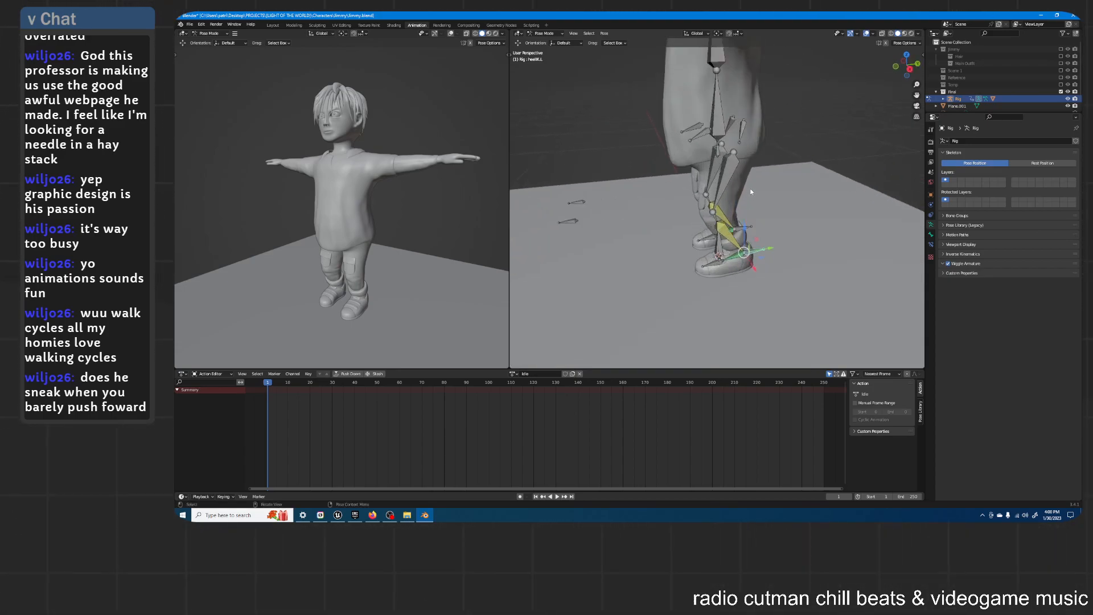
key(g)
key(shift+z)
click(751, 182)
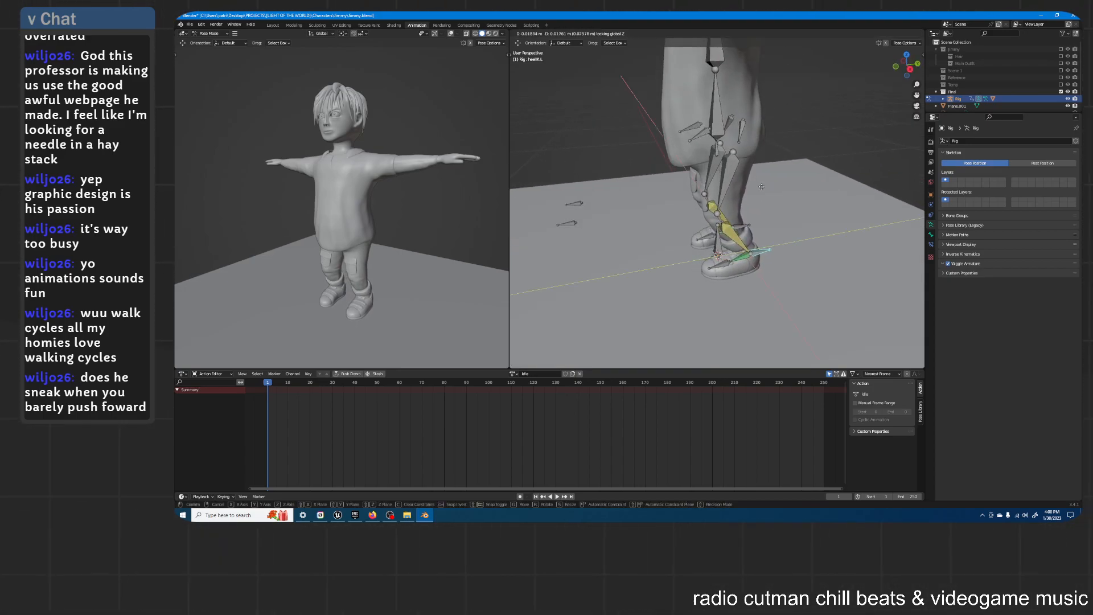
Step: Move the pelvis bone to balance the body over the repositioned feet
middle_drag(732, 138, 729, 118)
key(g)
key(shift+z)
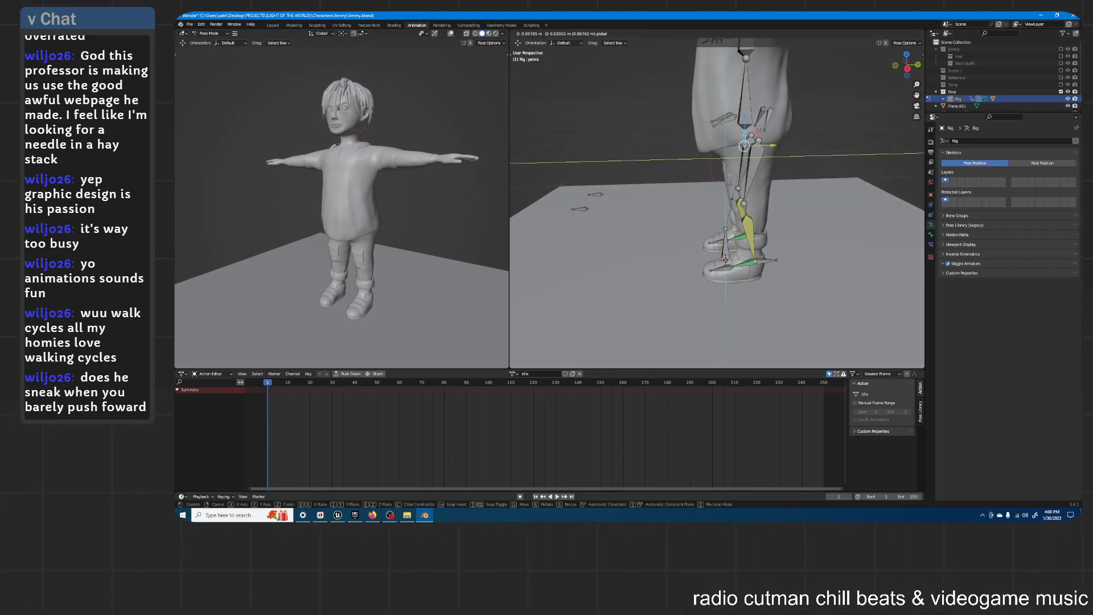
click(743, 108)
mouse_move(743, 108)
middle_down()
mouse_move(780, 111)
mouse_move(722, 132)
mouse_move(736, 125)
middle_up()
Step: Rotate the left shoulder bone about the global Y axis
middle_drag(695, 90, 729, 86)
key(r)
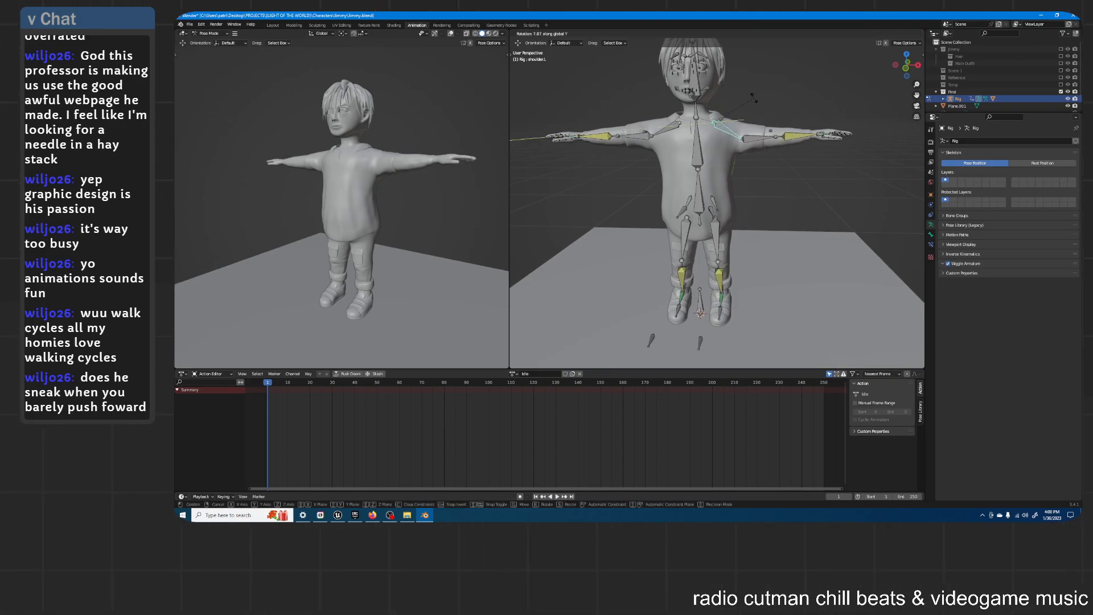
click(752, 102)
key(r)
click(718, 86)
middle_drag(781, 89, 813, 112)
Step: Move the left hand IK bone down and in beside the body, about 0.35 m, with global Y locked
click(829, 150)
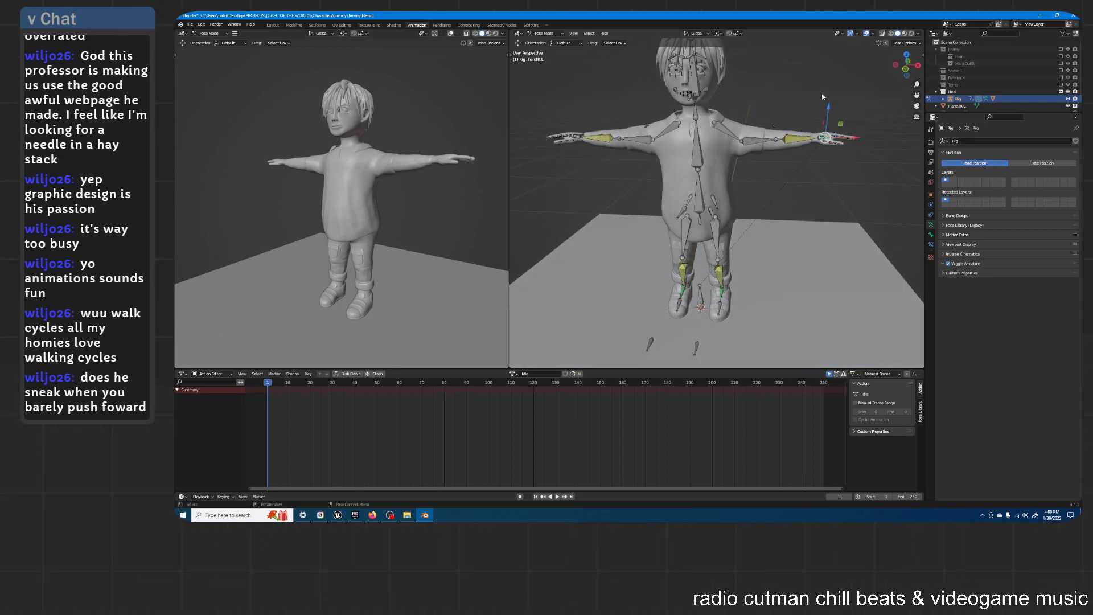
key(g)
key(y)
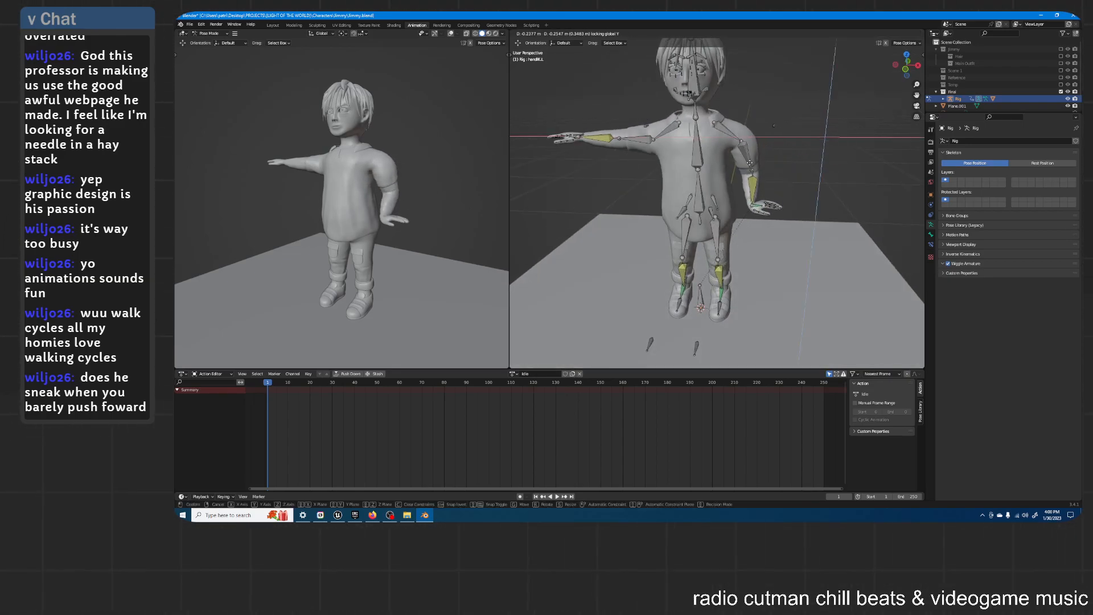
click(749, 167)
middle_drag(749, 167, 691, 161)
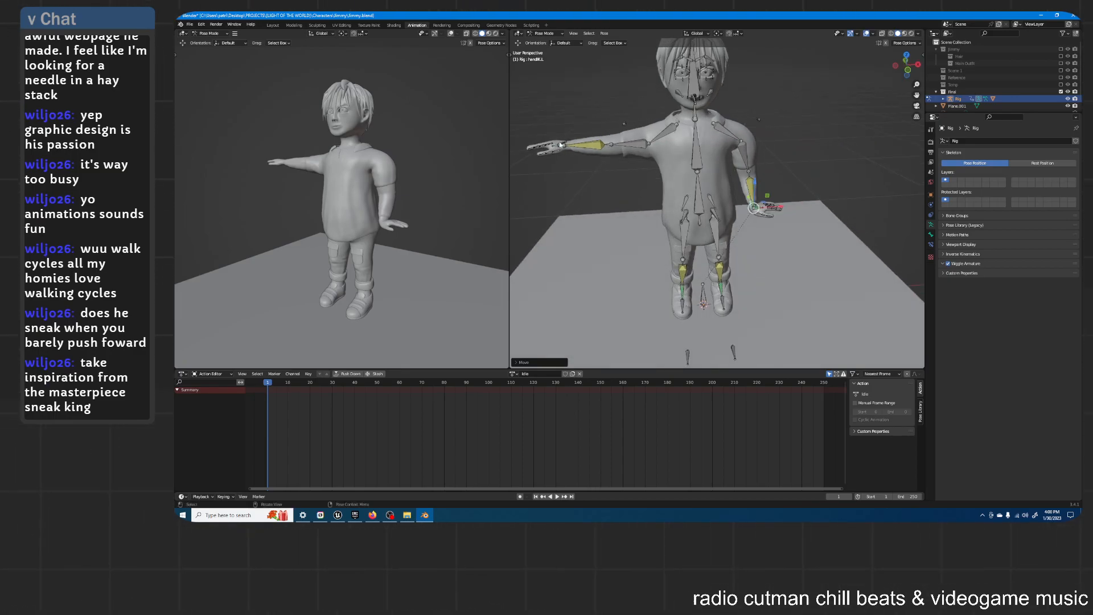
Step: Move the right hand IK bone down and in beside the body, about 0.37 m, with global Y locked
key(g)
key(shift+y)
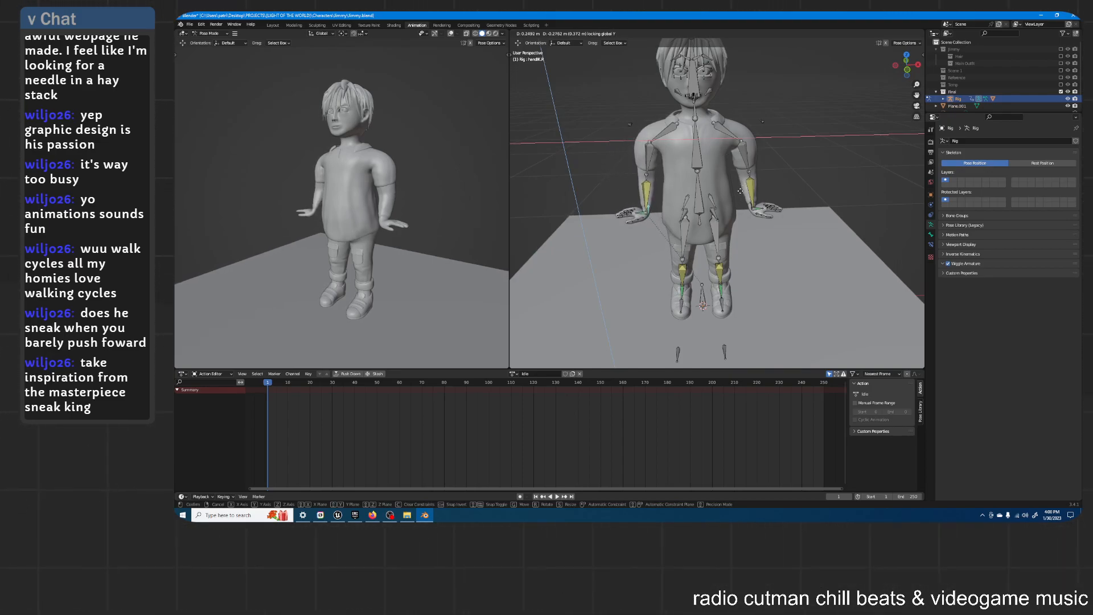
click(740, 190)
Step: Refine the shoulder area from behind by rotating its bones, the first one about the global Y axis
middle_drag(705, 132, 817, 150)
key(r)
key(y)
click(738, 101)
click(731, 132)
key(r)
click(763, 89)
Step: Nudge the right hand IK bone about 0.04 m with the global Y axis locked, viewing the character from behind
click(730, 230)
key(g)
key(shift+y)
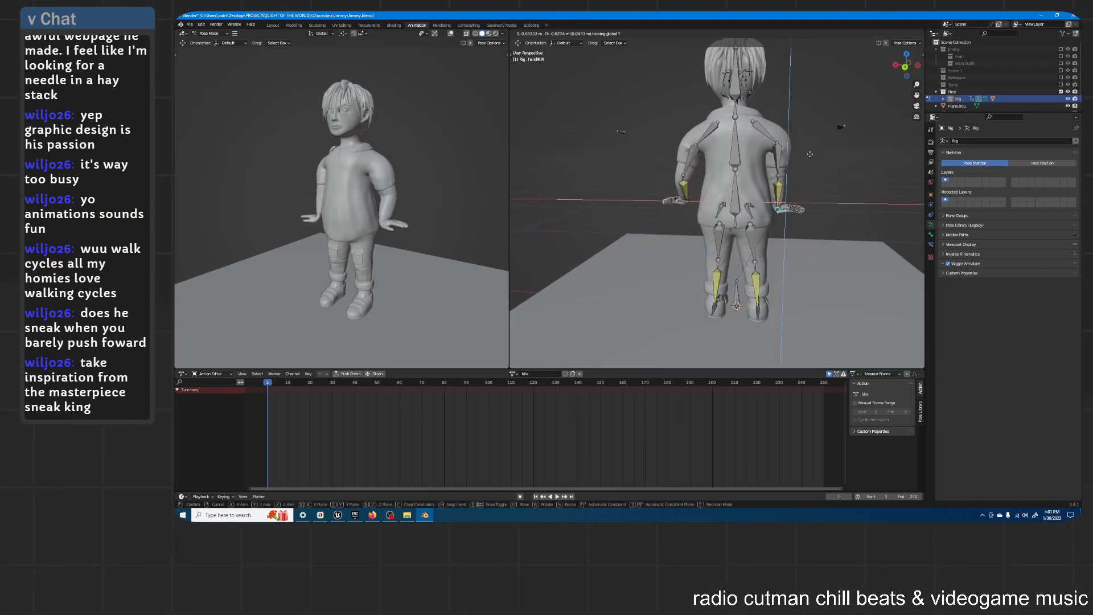
click(809, 152)
middle_drag(648, 195, 693, 186)
Step: Nudge the left hand IK bone to match the other hand, keeping the global Y axis locked
click(689, 205)
key(g)
key(shift+y)
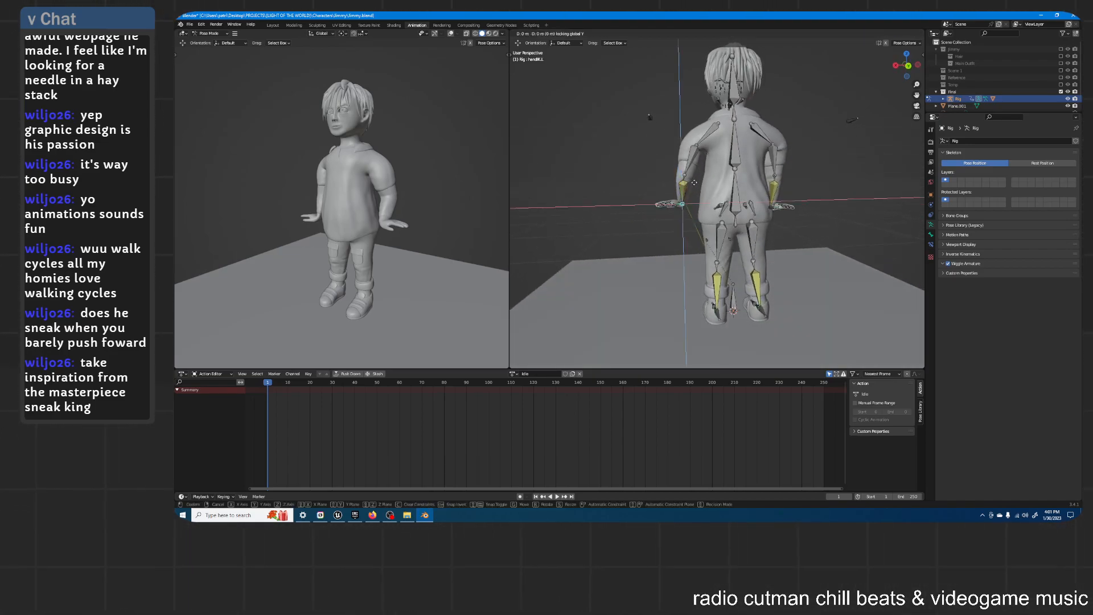
click(705, 185)
Step: Rotate the left hand IK bone about the global Y axis until the fingers point down beside the body
middle_drag(705, 185, 728, 173)
key(r)
key(y)
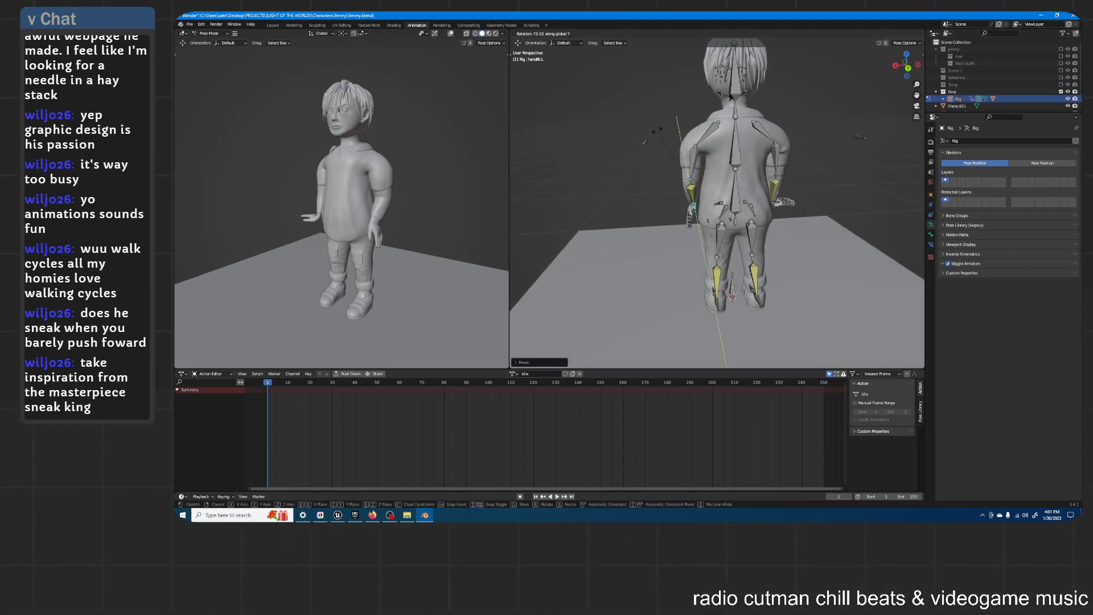
click(632, 141)
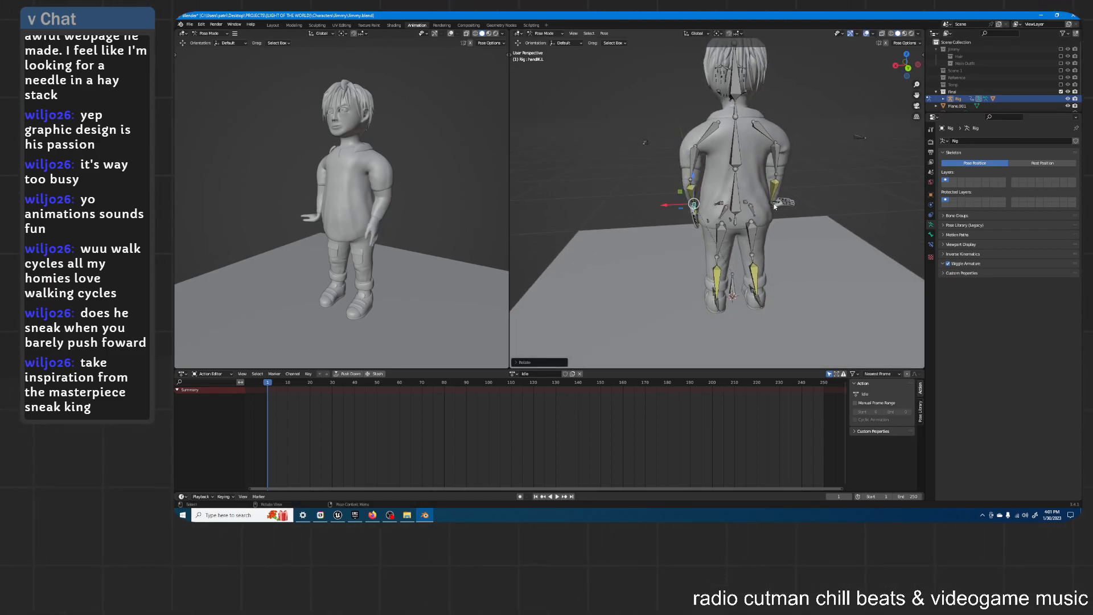
Step: Rotate the right hand IK bone about the global Y axis until its fingers point down, and nudge its position along X
middle_drag(788, 199, 790, 185)
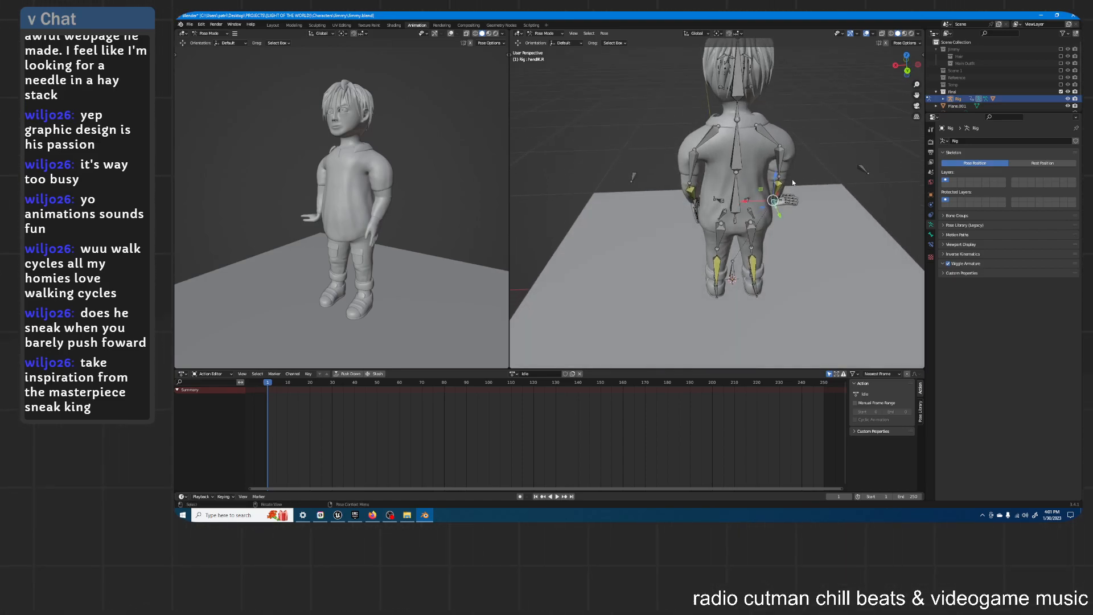
key(r)
key(y)
click(794, 224)
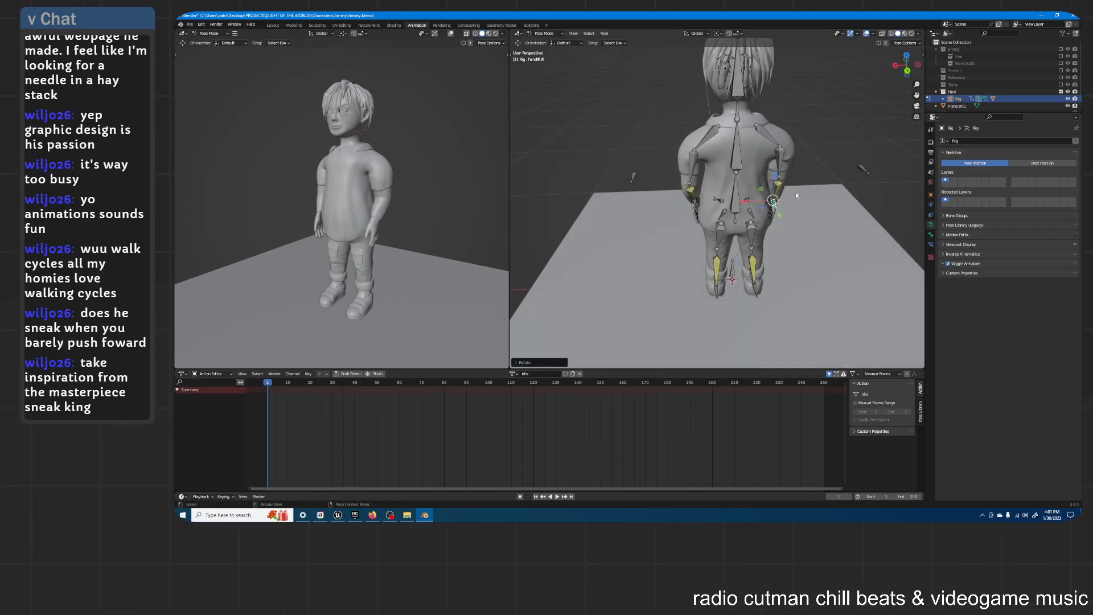
middle_drag(794, 192, 792, 189)
key(g)
key(x)
click(793, 189)
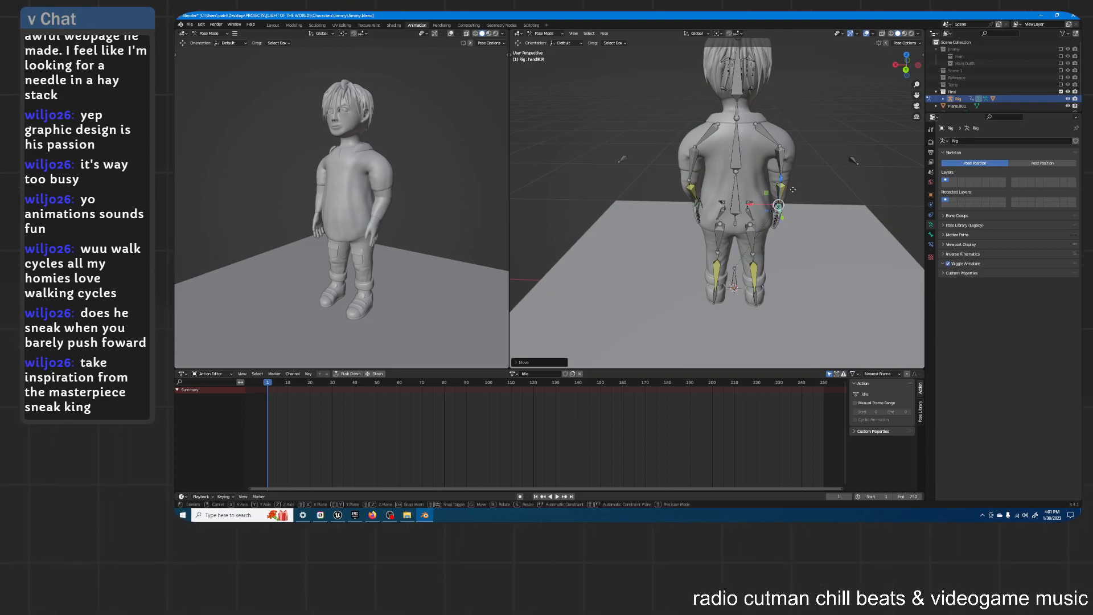
Step: Adjust the left and right hand IK bones from the side with the global X axis locked
click(697, 206)
middle_drag(718, 195, 735, 159)
key(g)
key(x)
click(728, 181)
shift+click(701, 194)
key(g)
key(x)
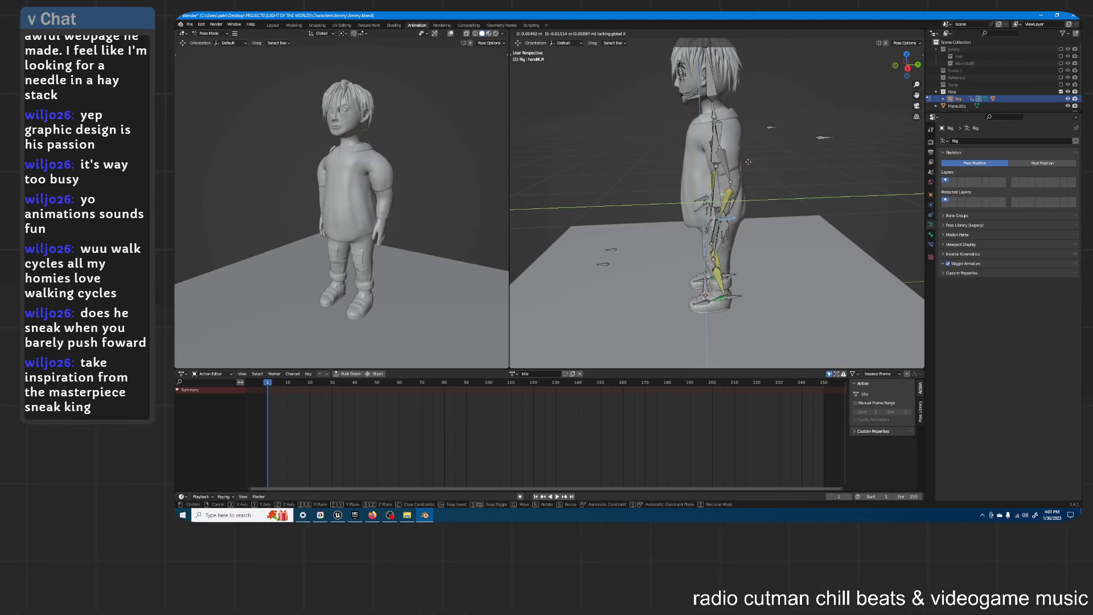
click(770, 170)
Step: Switch the transform orientation to Local and curl the left hand's finger bones by rotating them about local Z
middle_drag(767, 170, 762, 144)
scroll(744, 141, up, 6)
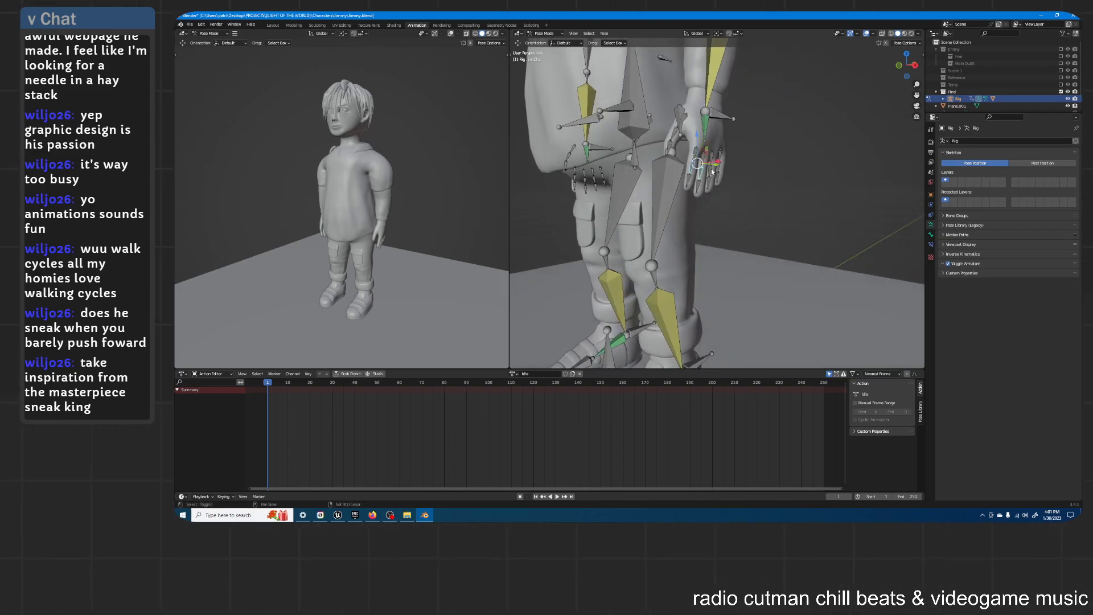
click(699, 35)
click(691, 63)
middle_drag(691, 63, 757, 111)
key(r)
key(z)
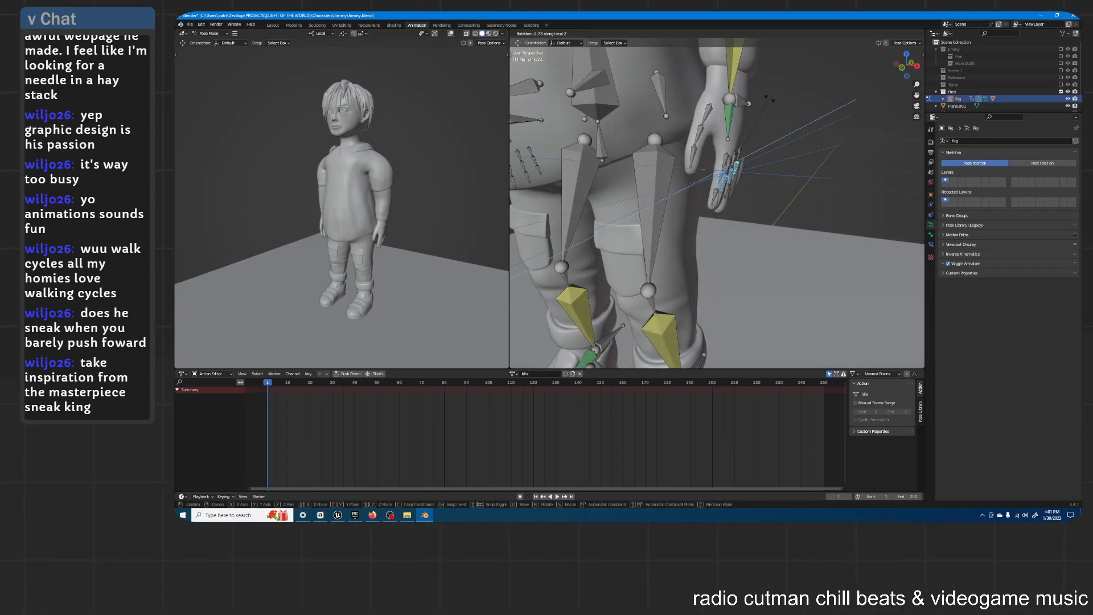
click(775, 135)
Step: Curl the right hand's finger bones by rotating them about local Z in two passes
middle_drag(776, 135, 799, 160)
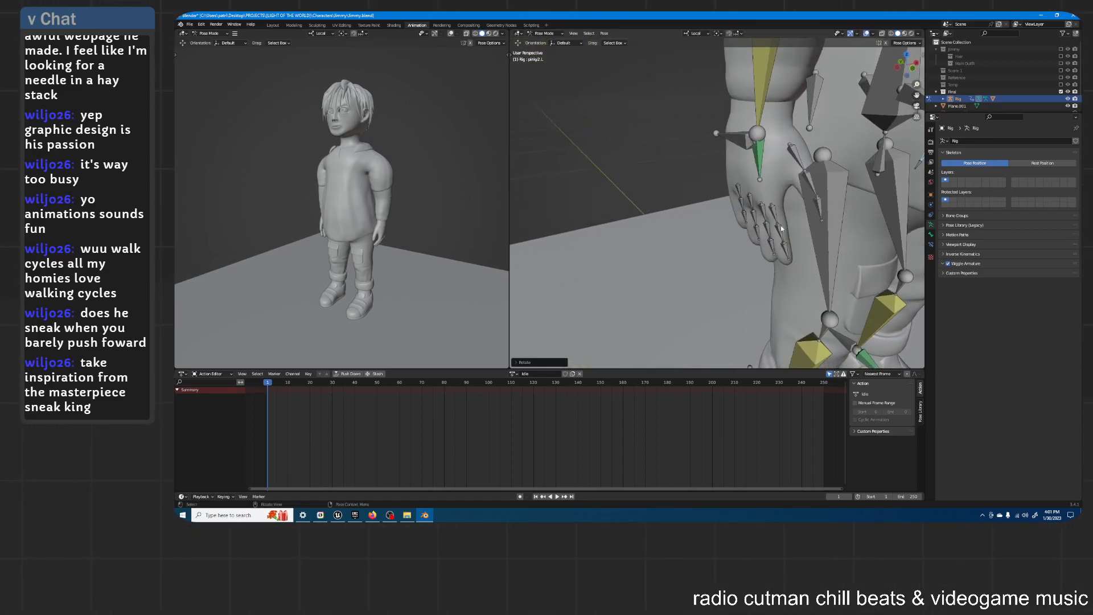
key(r)
key(z)
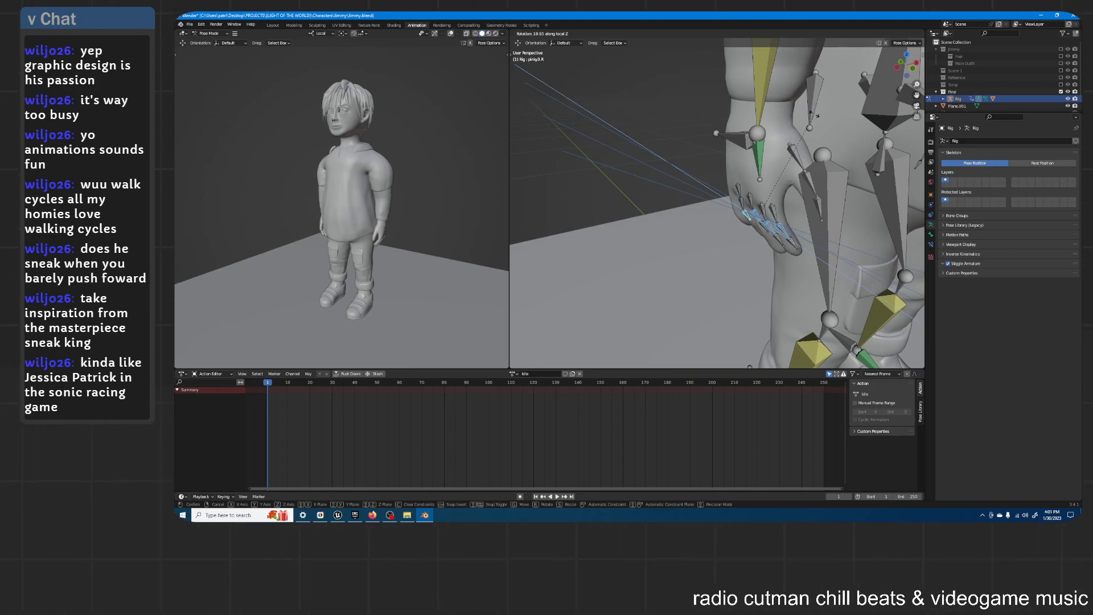
click(804, 113)
middle_drag(804, 114, 755, 126)
key(r)
key(z)
click(752, 118)
scroll(740, 117, down, 7)
middle_drag(852, 107, 672, 170)
scroll(702, 149, up, 2)
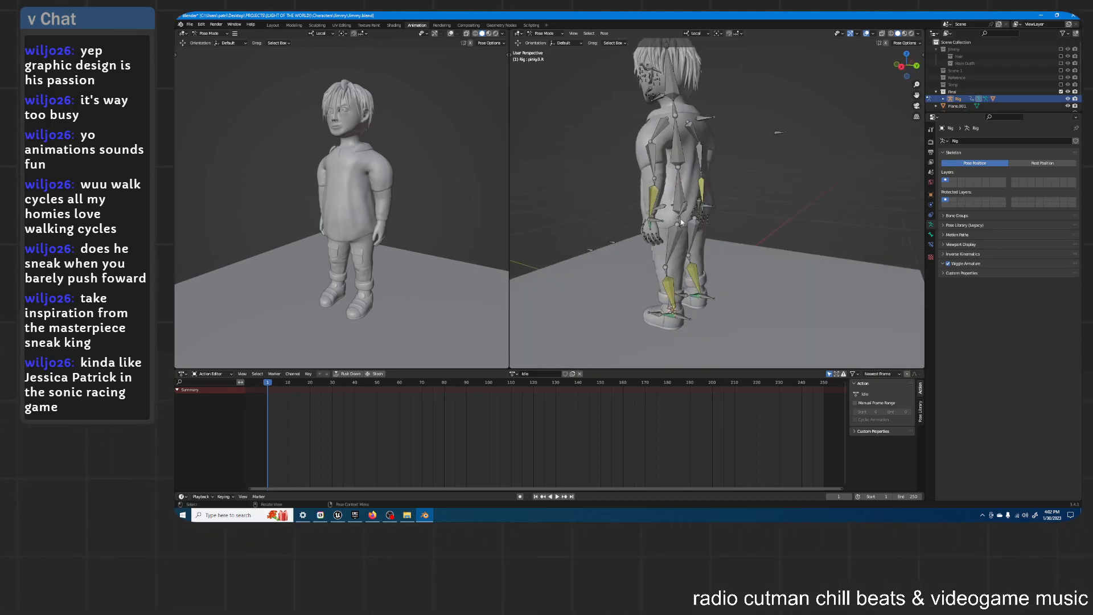
Step: Move the pelvis bone slightly with the Y axis locked
middle_drag(692, 168, 693, 170)
key(g)
key(shift+y)
click(695, 168)
Step: Examine the whole standing pose from the front and both sides, close up and from farther away
middle_drag(695, 168, 774, 152)
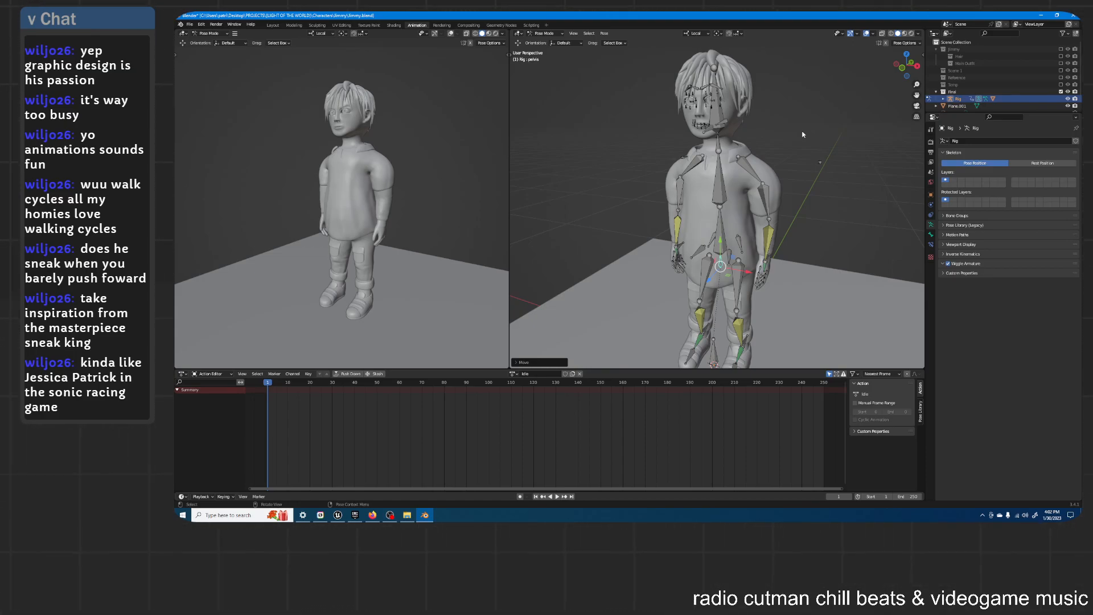
middle_drag(742, 212, 717, 176)
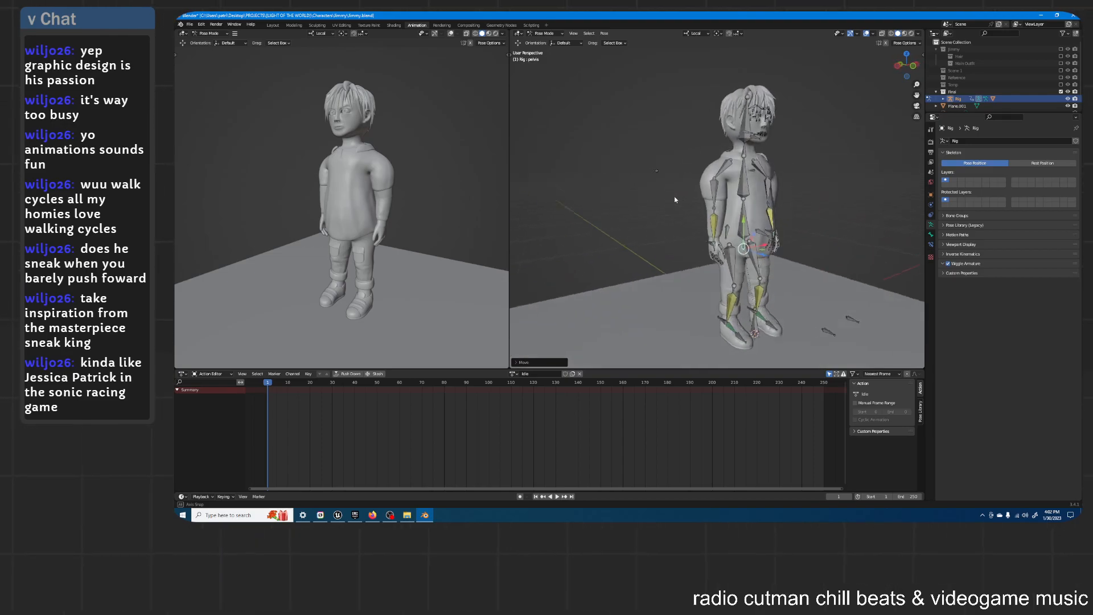
scroll(715, 174, up, 4)
scroll(710, 172, down, 2)
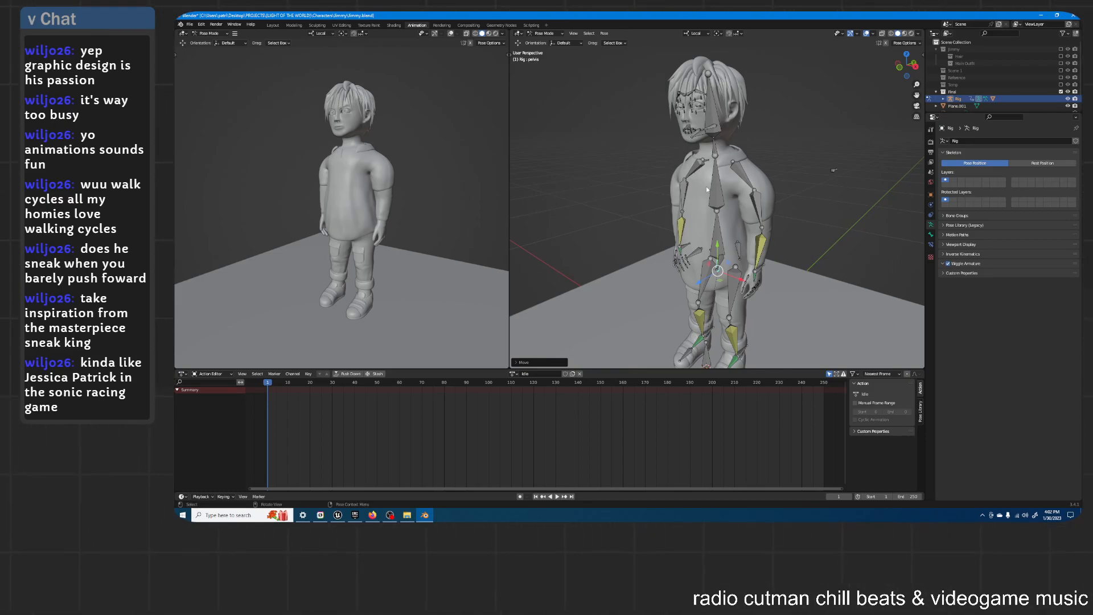
scroll(706, 94, up, 1)
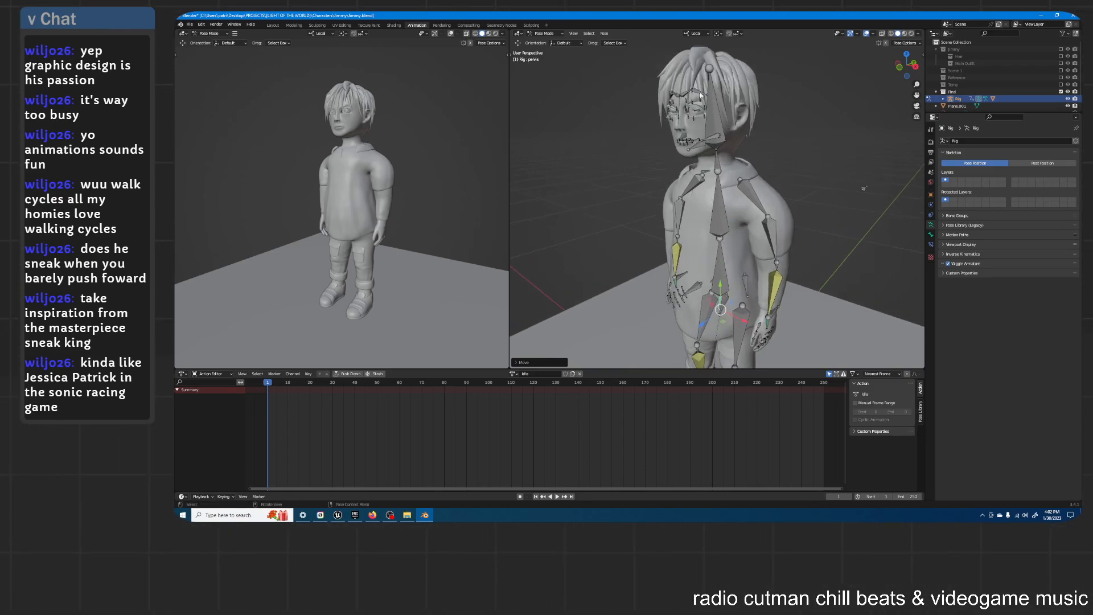
scroll(739, 192, down, 4)
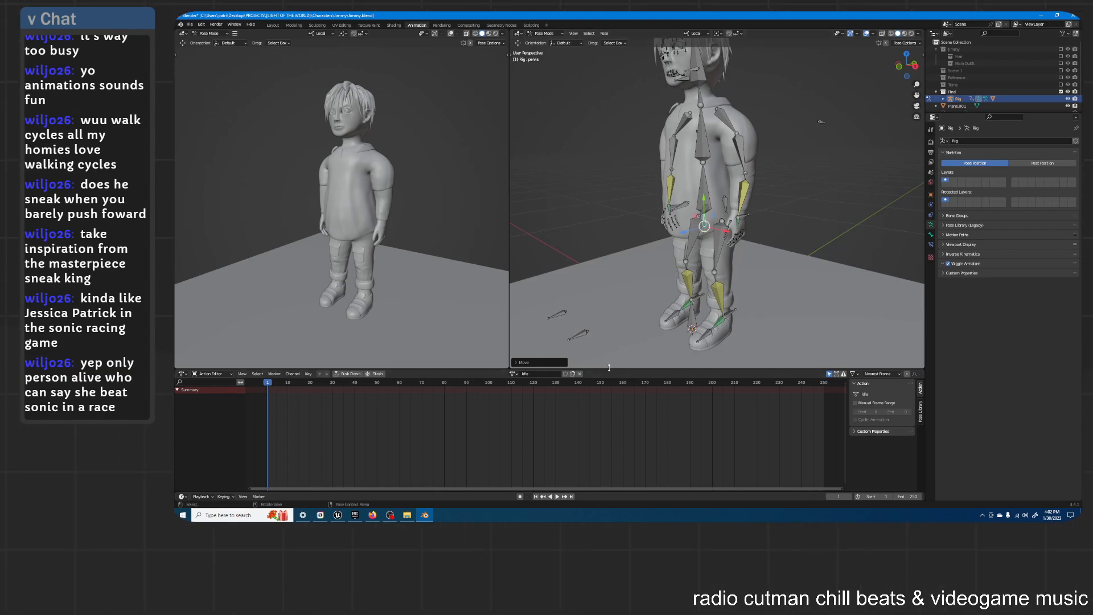
drag(606, 368, 607, 363)
Step: Move the left elbow IK target about 0.12 m along its local Z axis from behind the character
middle_drag(683, 285, 675, 178)
click(658, 206)
key(g)
key(z)
key(z)
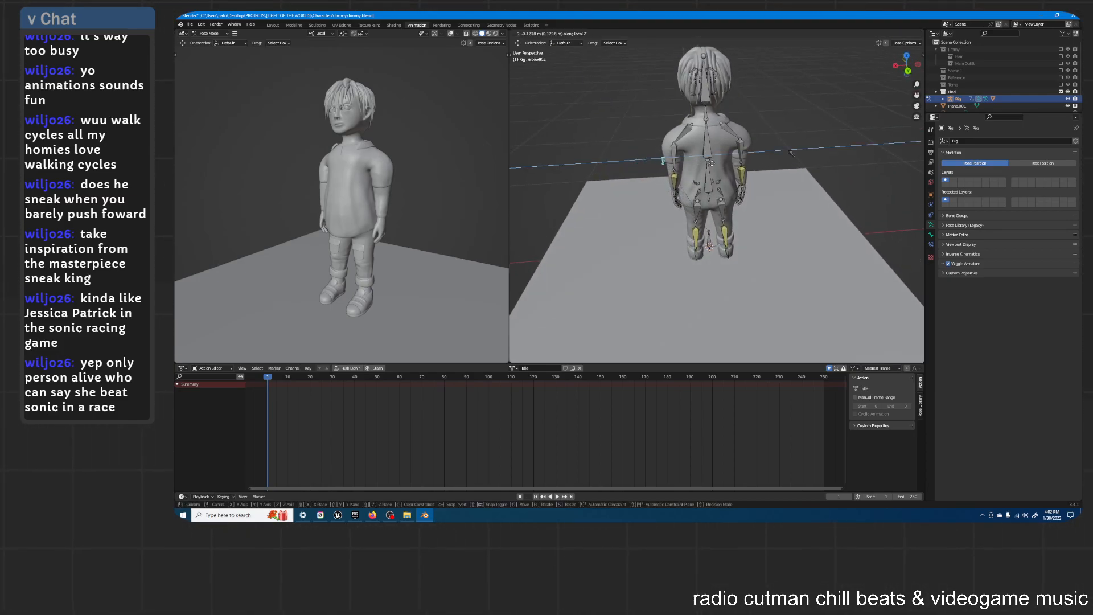
click(718, 168)
Step: Move the right elbow IK target along its local Z axis to adjust the arm bend
click(788, 154)
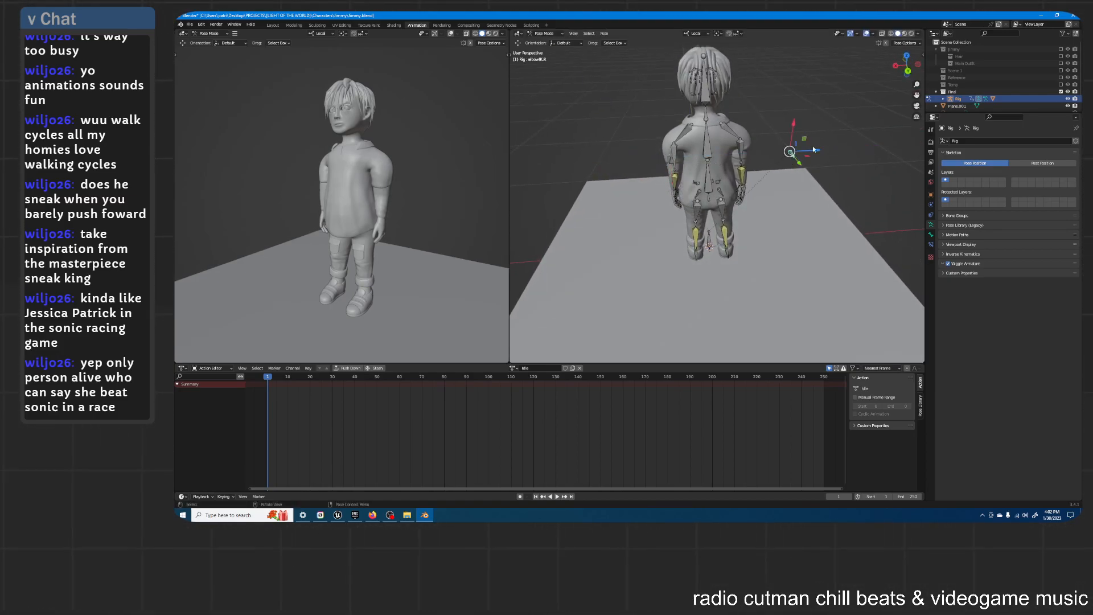
key(g)
key(z)
key(z)
click(803, 138)
Step: Select the left shoulder bone, check the pose from the front, and save the Jimmy file
middle_drag(720, 131, 815, 134)
click(755, 146)
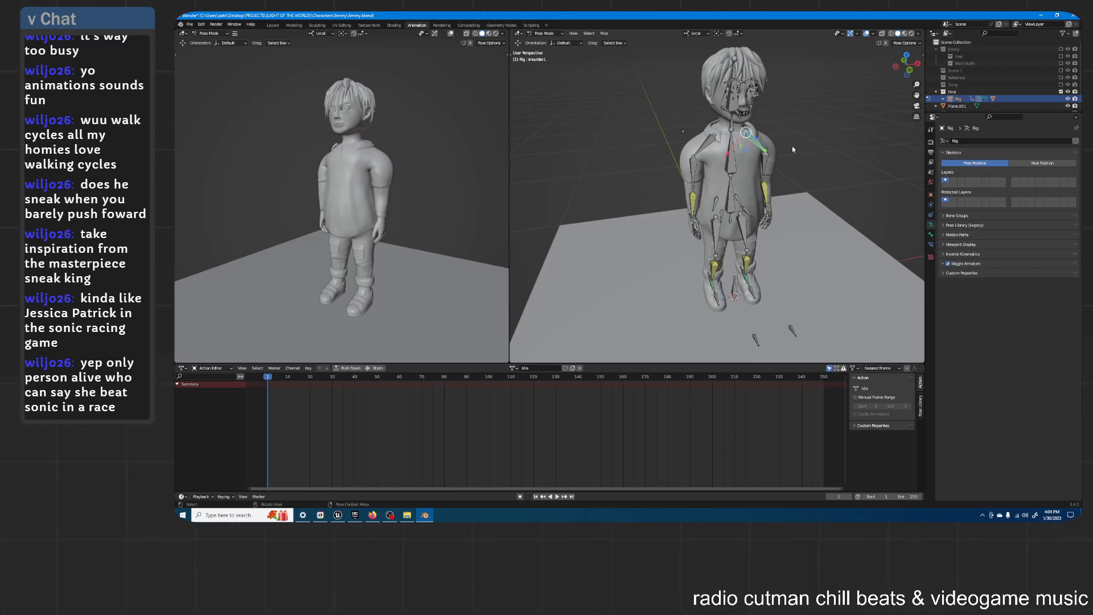
middle_drag(791, 145, 800, 108)
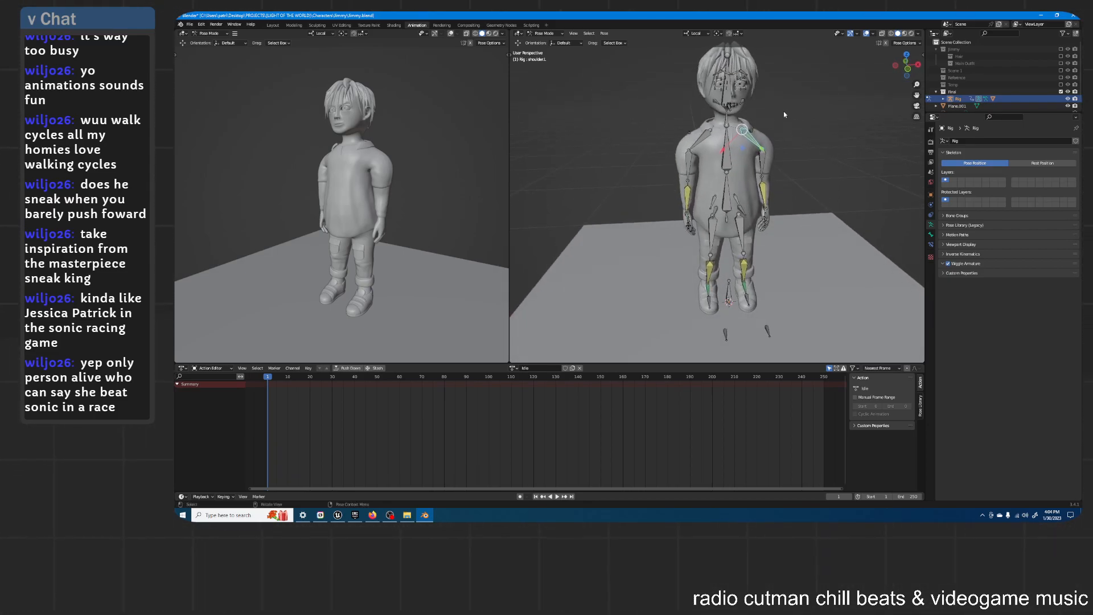
middle_drag(660, 188, 810, 241)
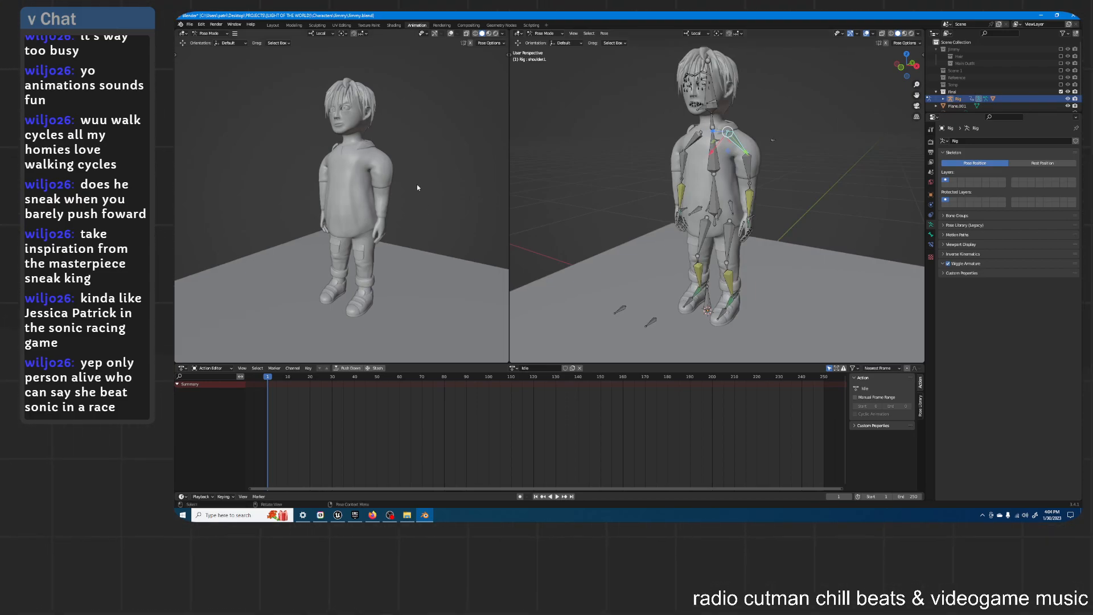
key(ctrl+s)
Step: Turn the viewport without bones to face the character from the front, and select every bone of the rig
middle_drag(760, 154, 755, 227)
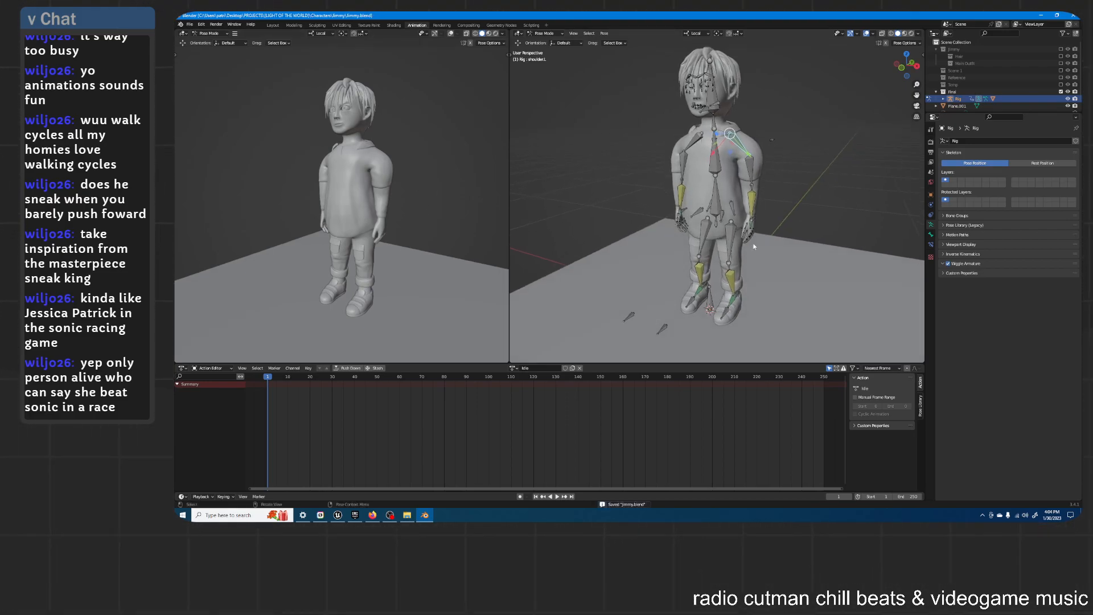
middle_drag(351, 216, 429, 187)
middle_drag(800, 144, 765, 177)
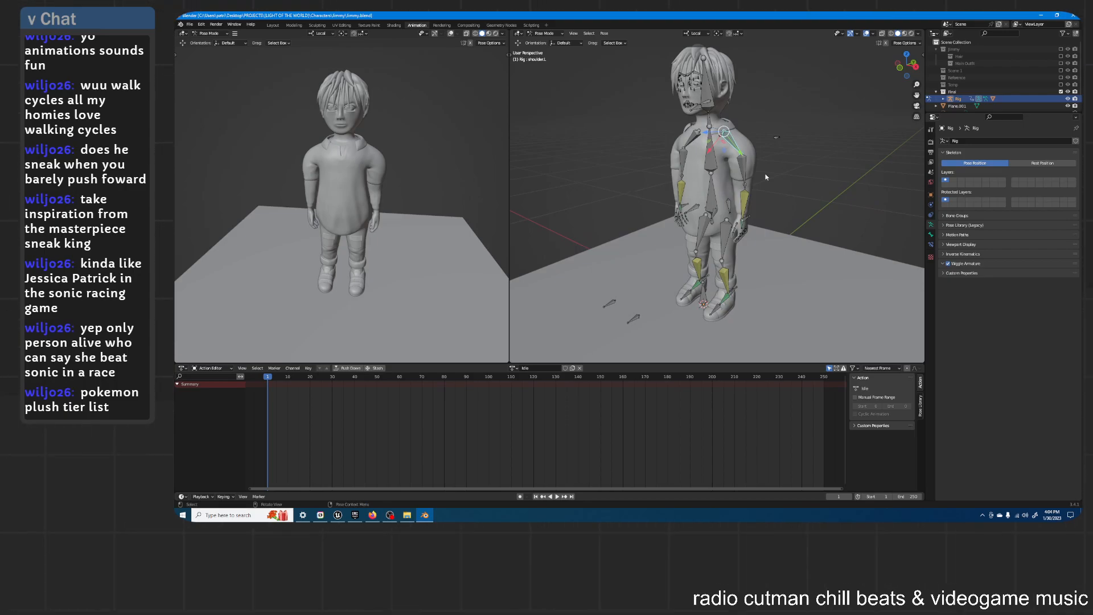
mouse_move(766, 178)
middle_down()
mouse_move(769, 209)
mouse_move(776, 185)
middle_up()
click(729, 294)
key(a)
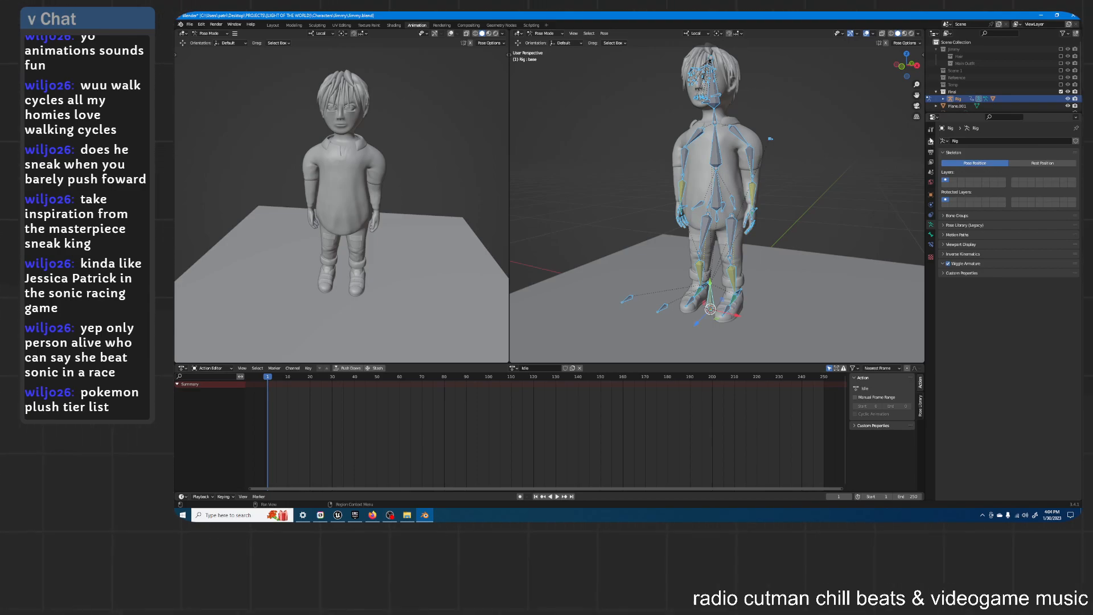
Step: Set the scene's output frame rate to 60 fps
click(931, 141)
click(931, 130)
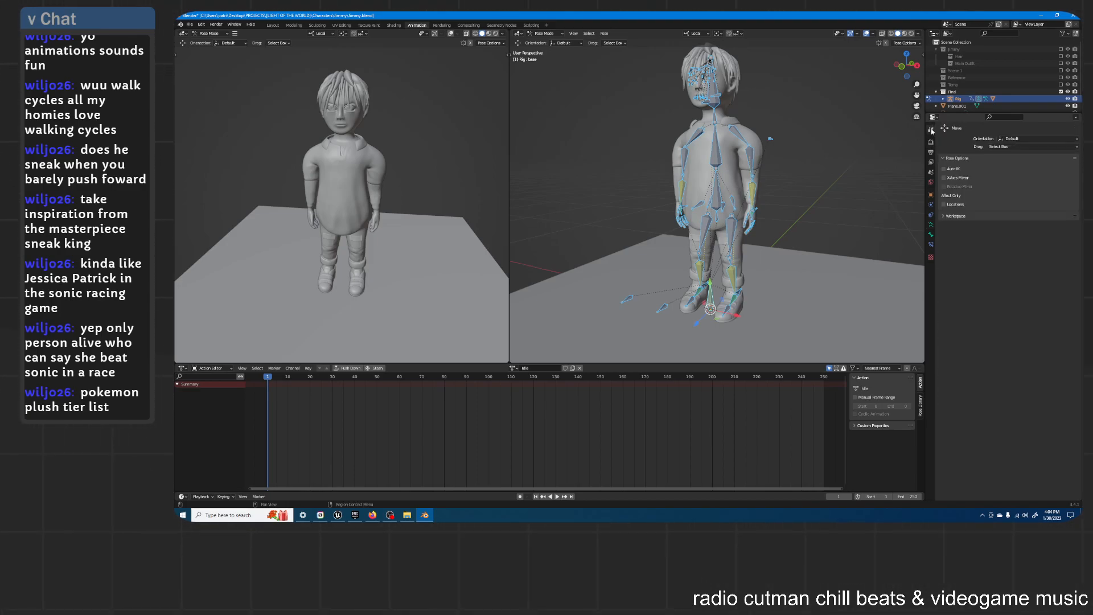
click(931, 141)
click(931, 152)
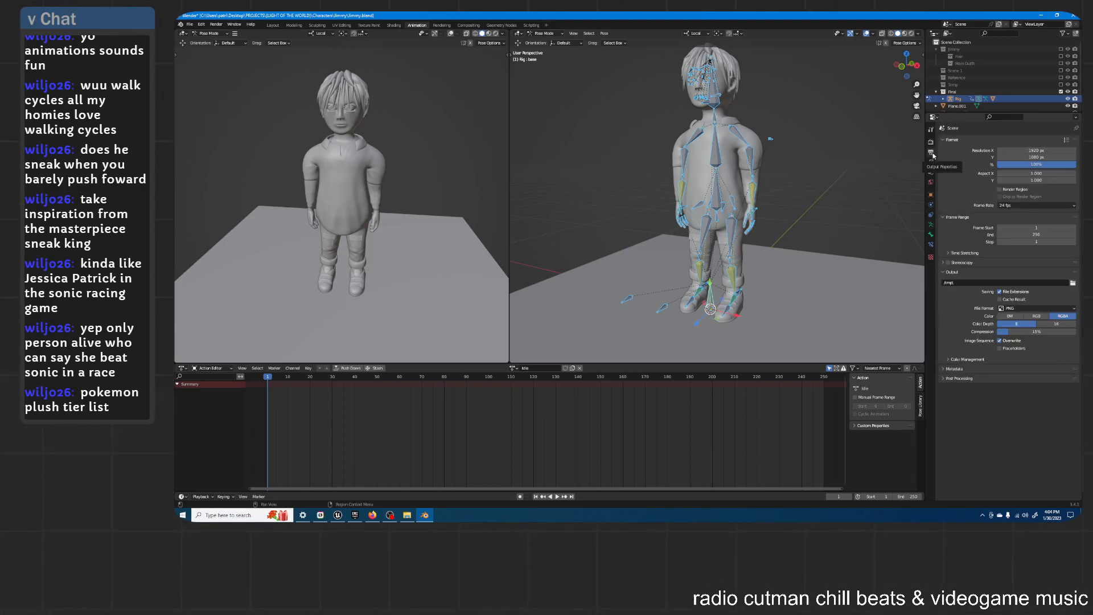
click(1018, 205)
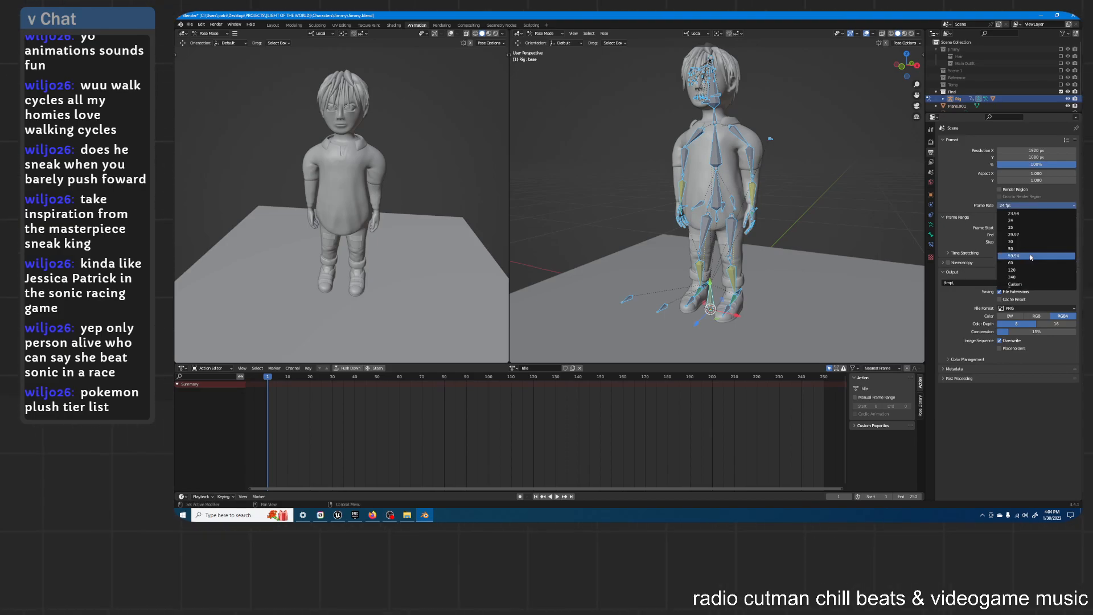
click(1027, 263)
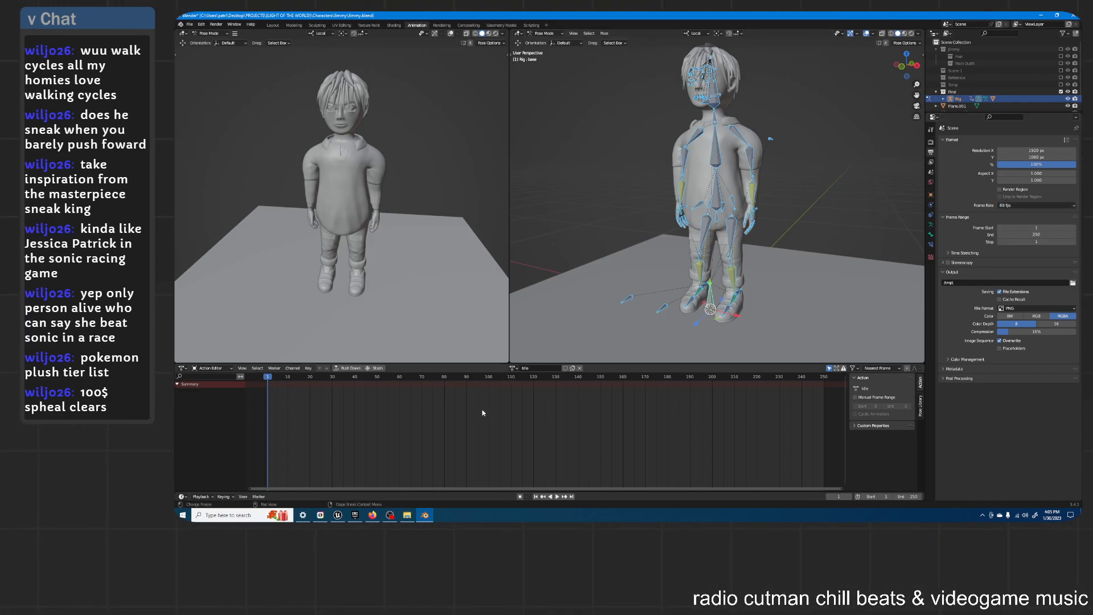
Step: Test the timeline playback and move the playhead to frame 0
scroll(489, 410, down, 2)
key(space)
key(space)
click(307, 379)
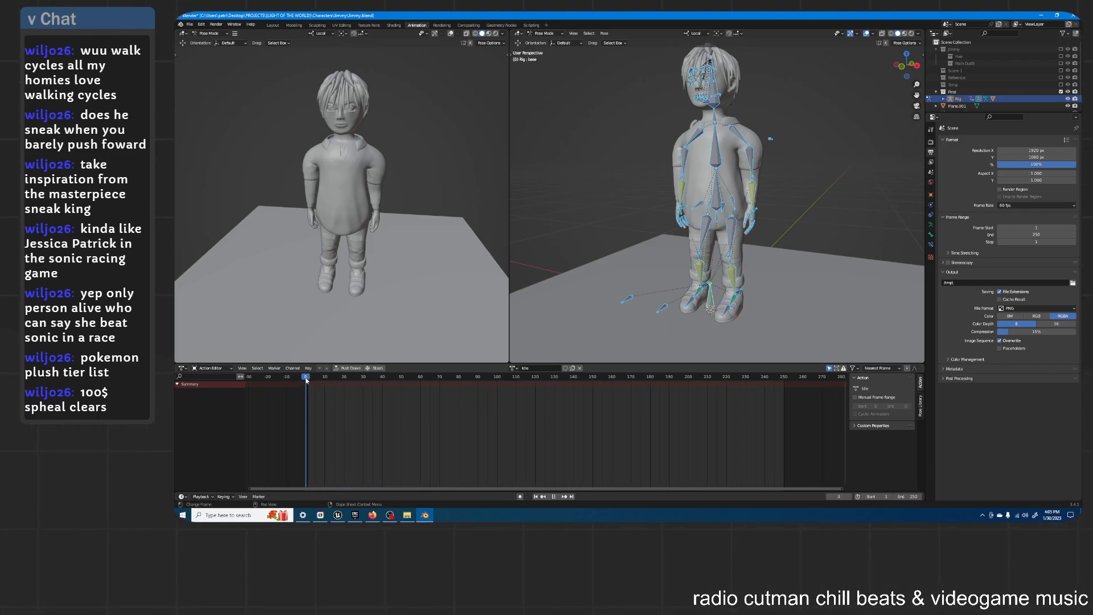
Step: Insert a Location & Rotation keyframe for all bones at frame 0 of the Idle action and collapse the Summary channels
middle_drag(701, 205, 717, 203)
key(alt+a)
key(a)
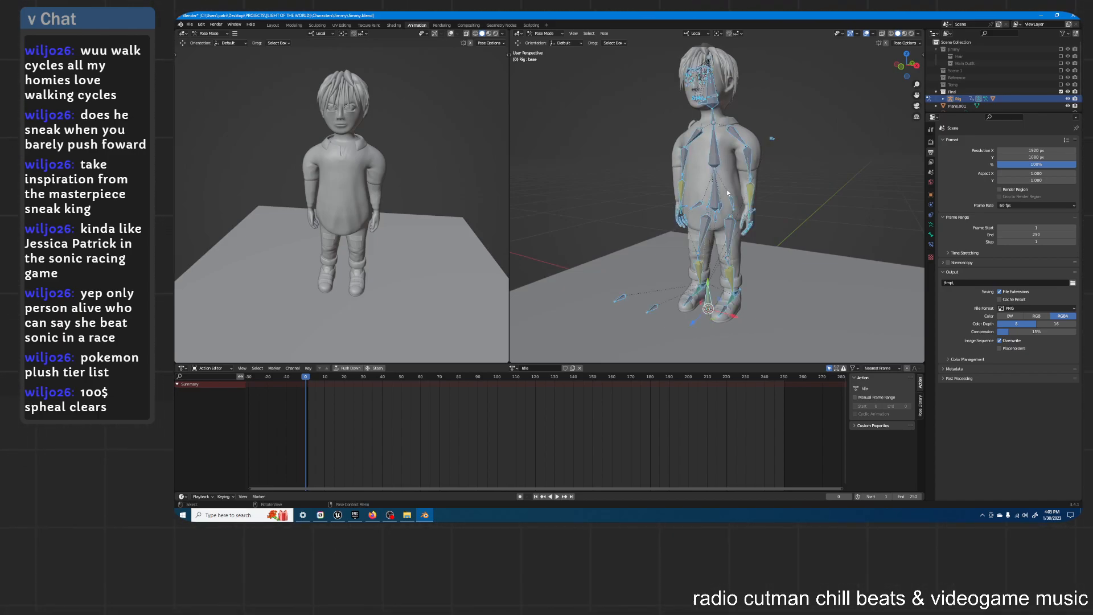
key(i)
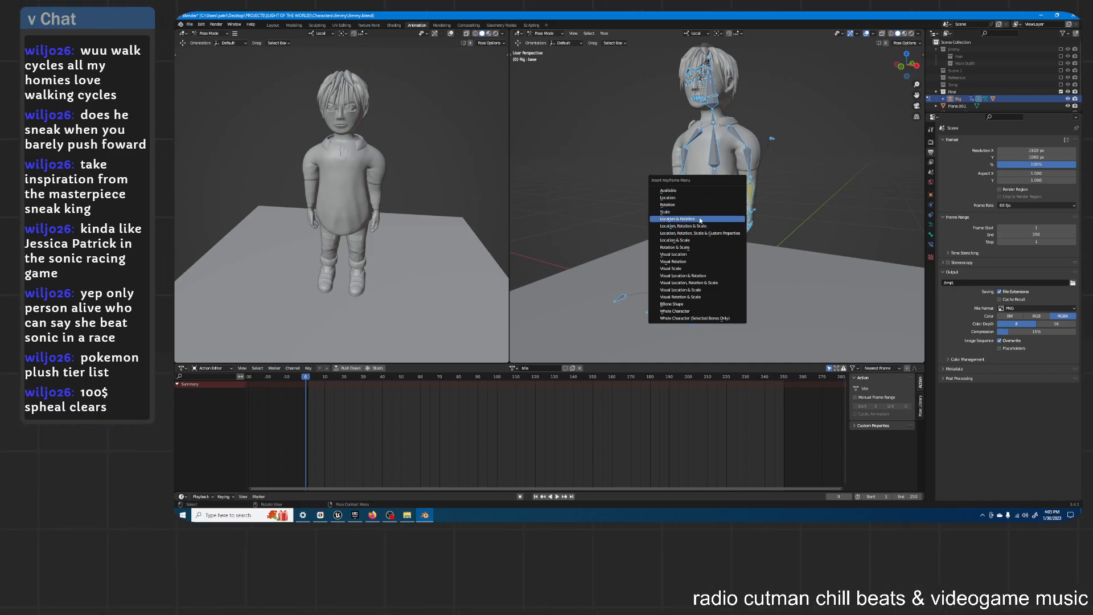
click(700, 219)
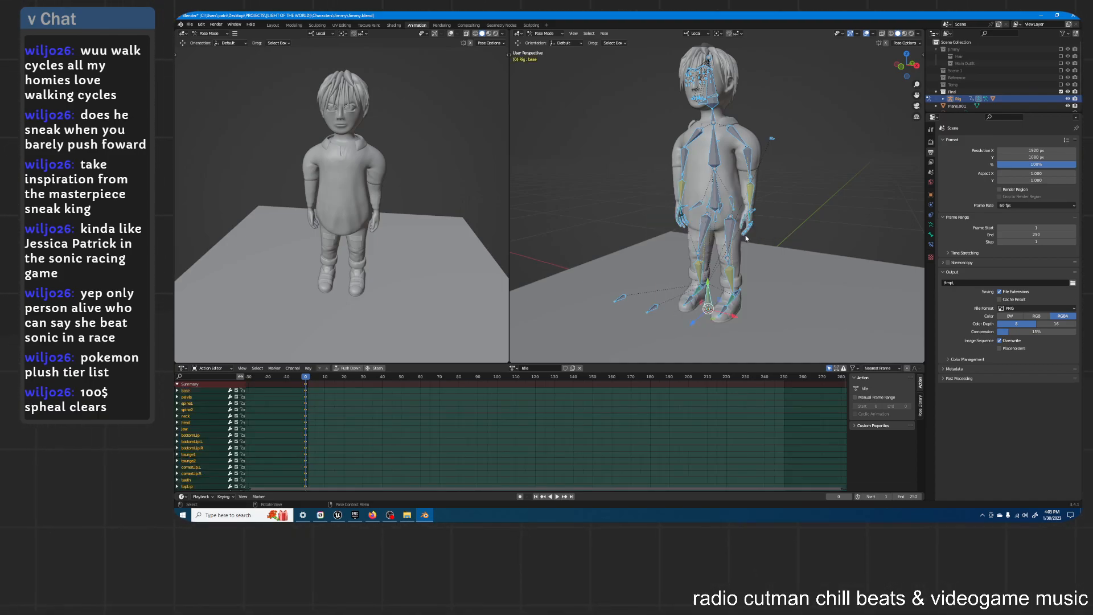
click(177, 384)
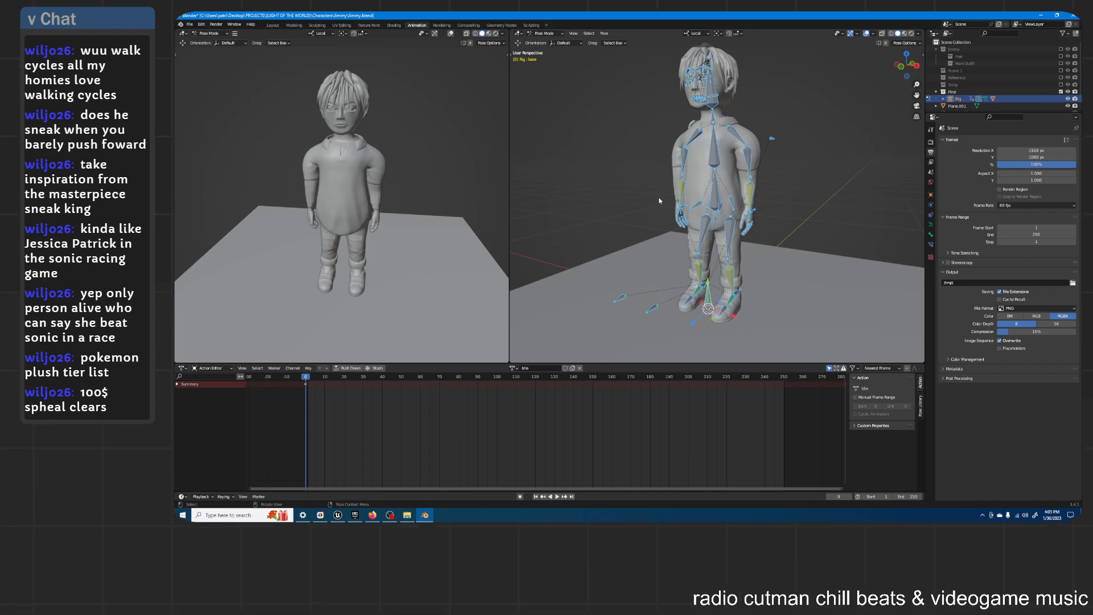
Step: Copy the current pose of all bones and test the timeline playback
key(ctrl+c)
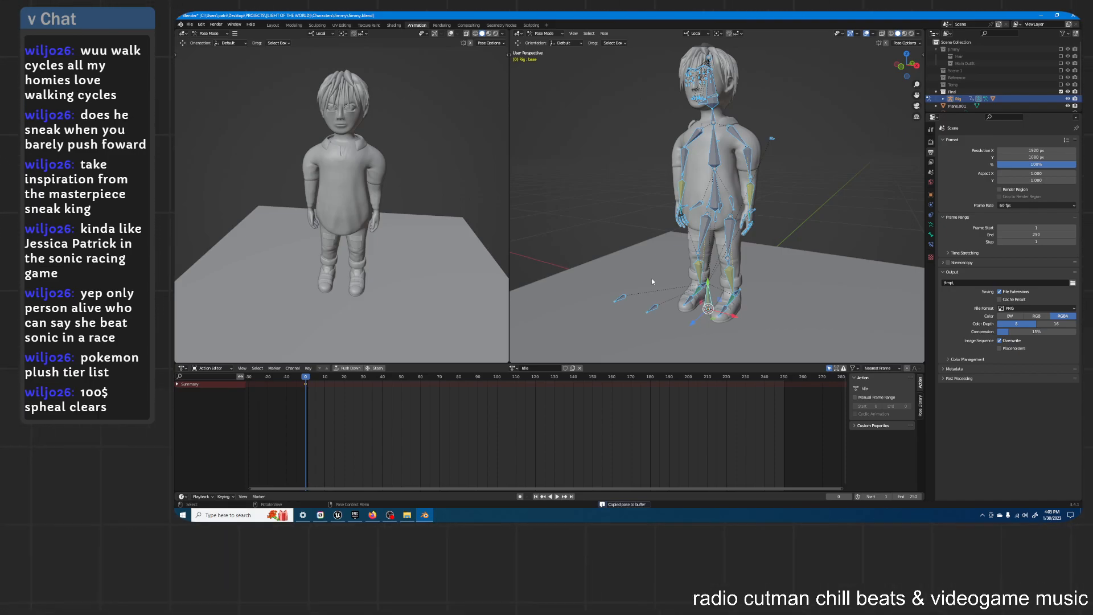
key(space)
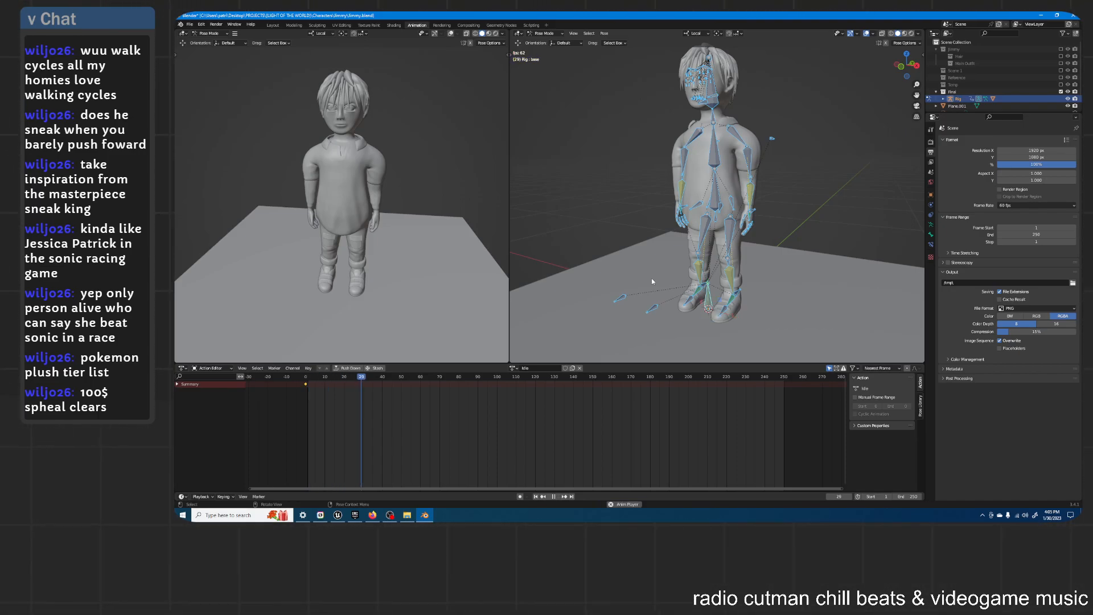
key(space)
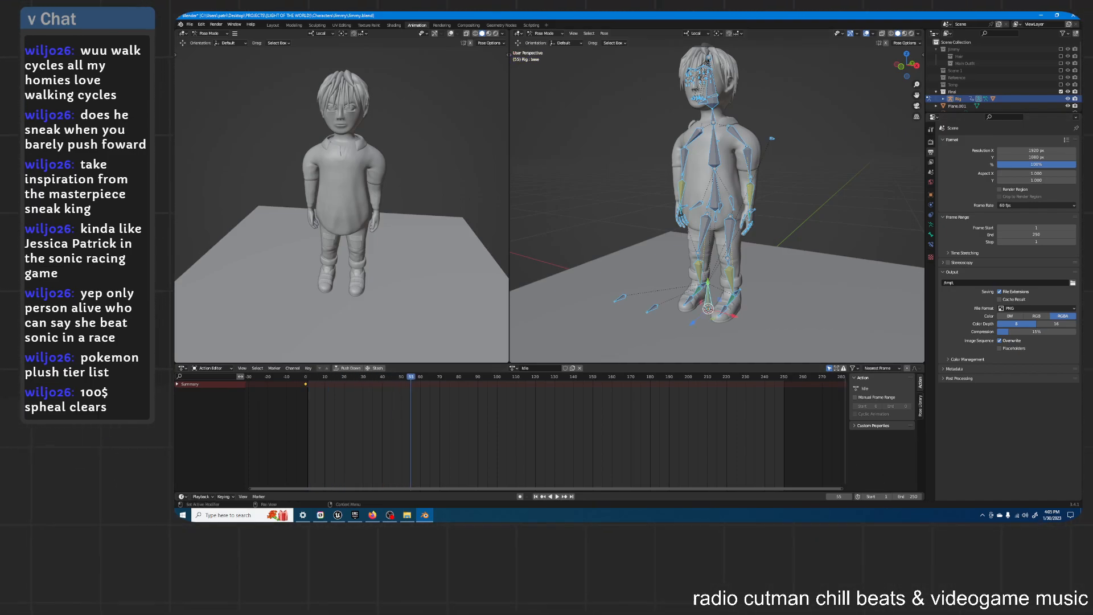
key(alt+Tab)
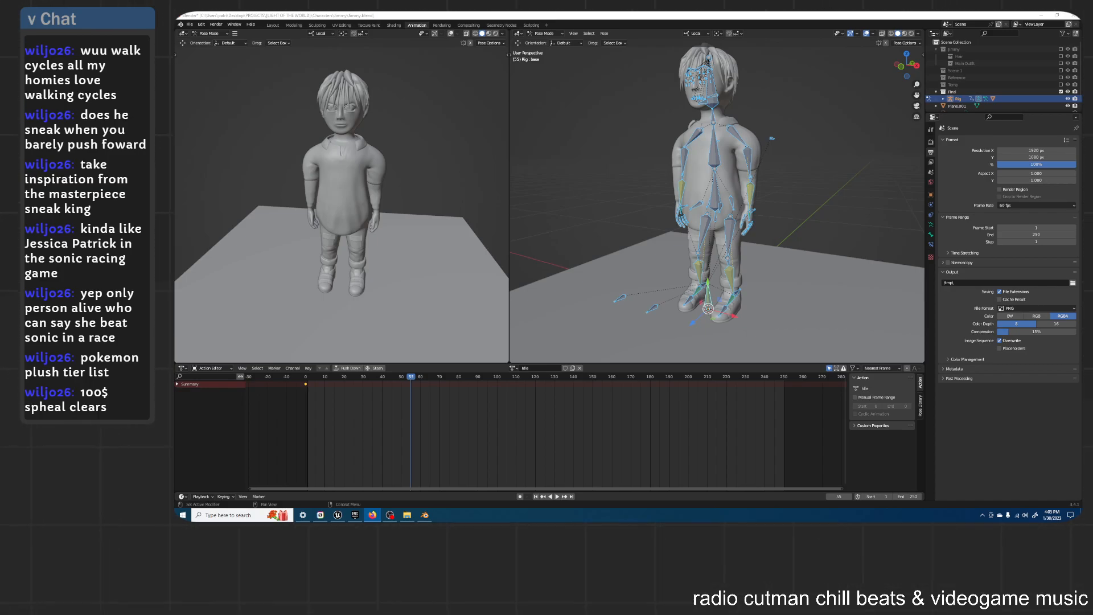
Step: Set the animation's end frame to 300 and fit the whole range in the Action Editor
click(900, 496)
text(300)
key(Return)
key(Home)
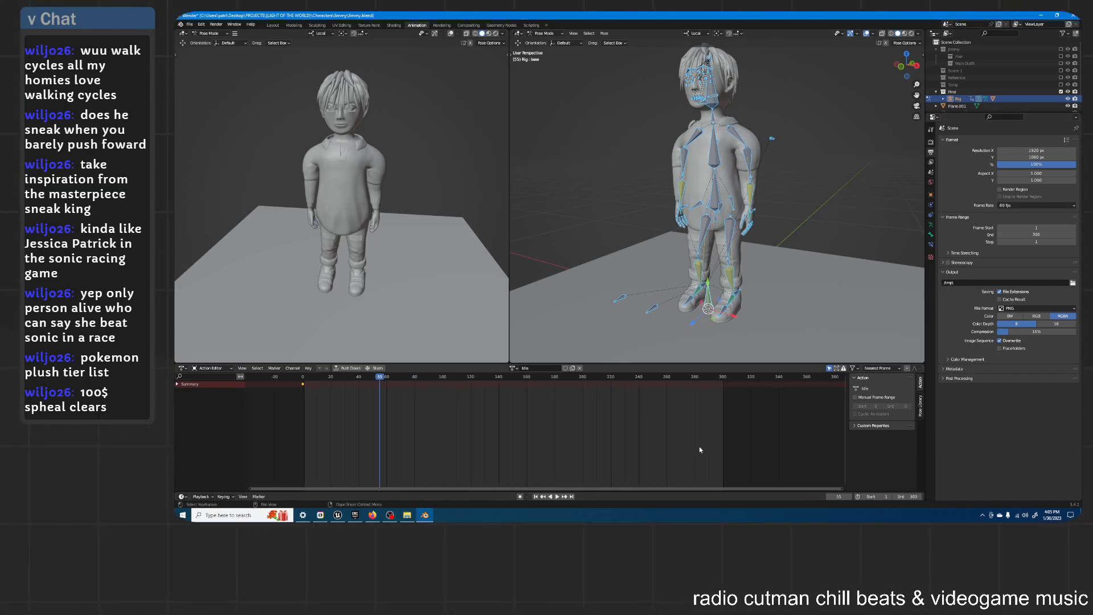
Step: Insert a Location & Rotation keyframe for all bones at frame 300 of the Idle action
click(736, 376)
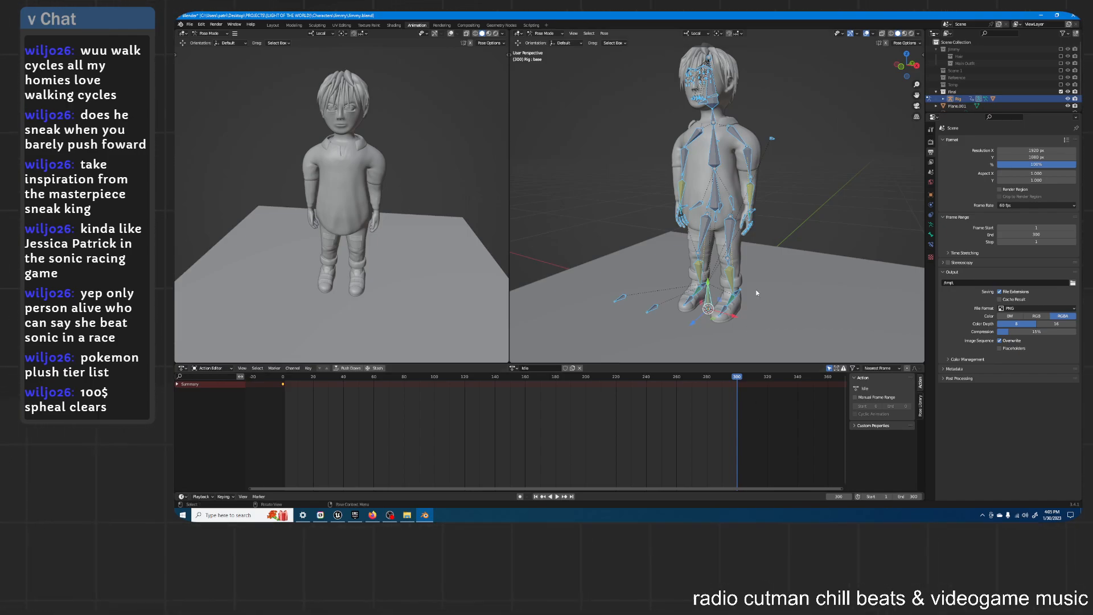
key(i)
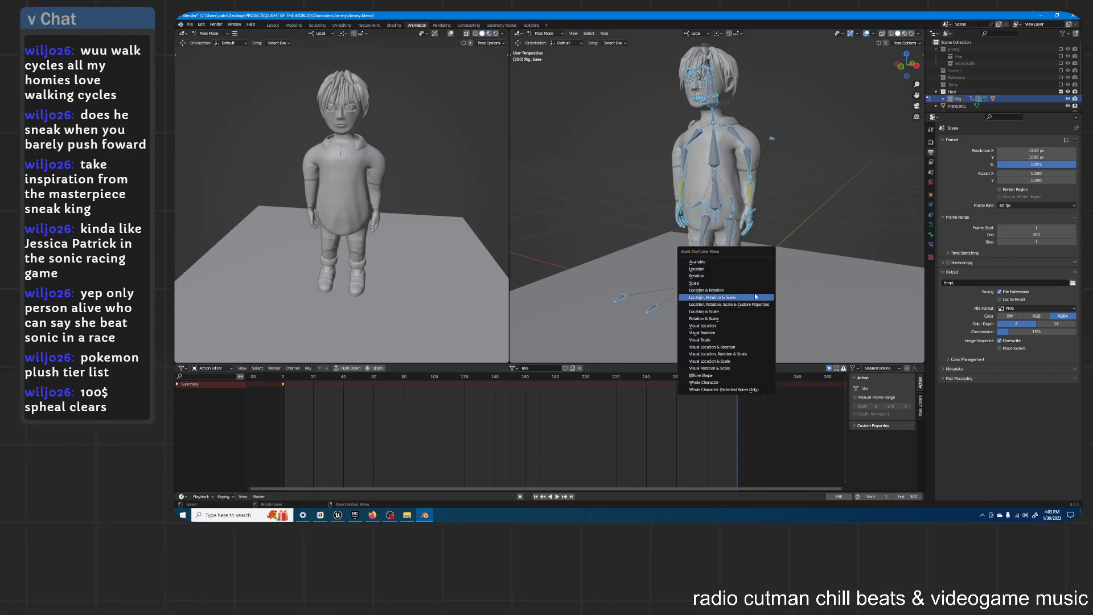
click(756, 297)
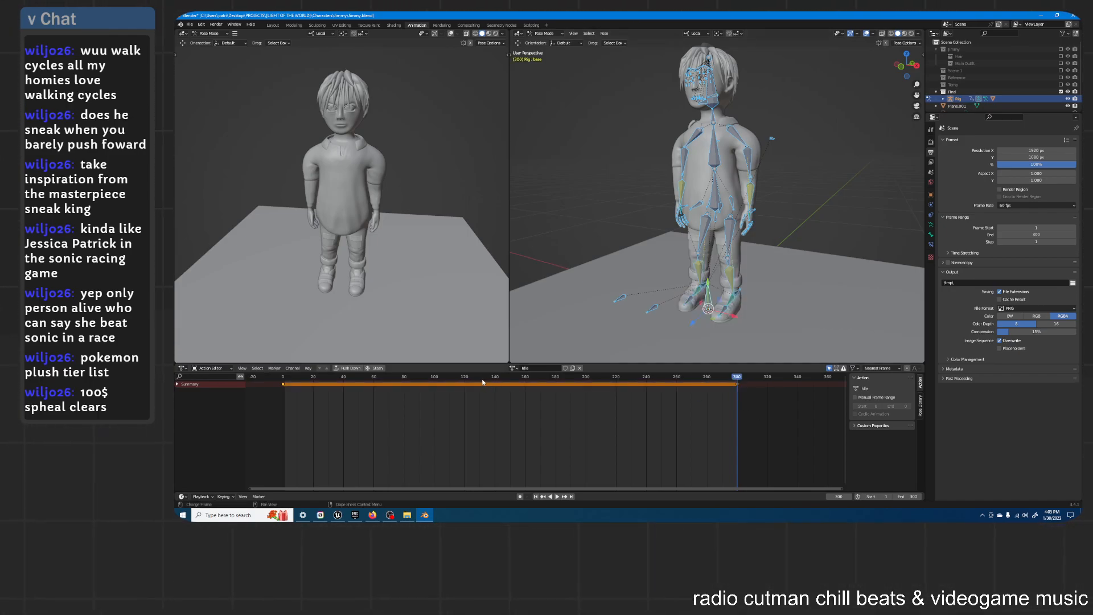
Step: Move the playhead to frame 150 and select only the pelvis bone
key(space)
click(511, 378)
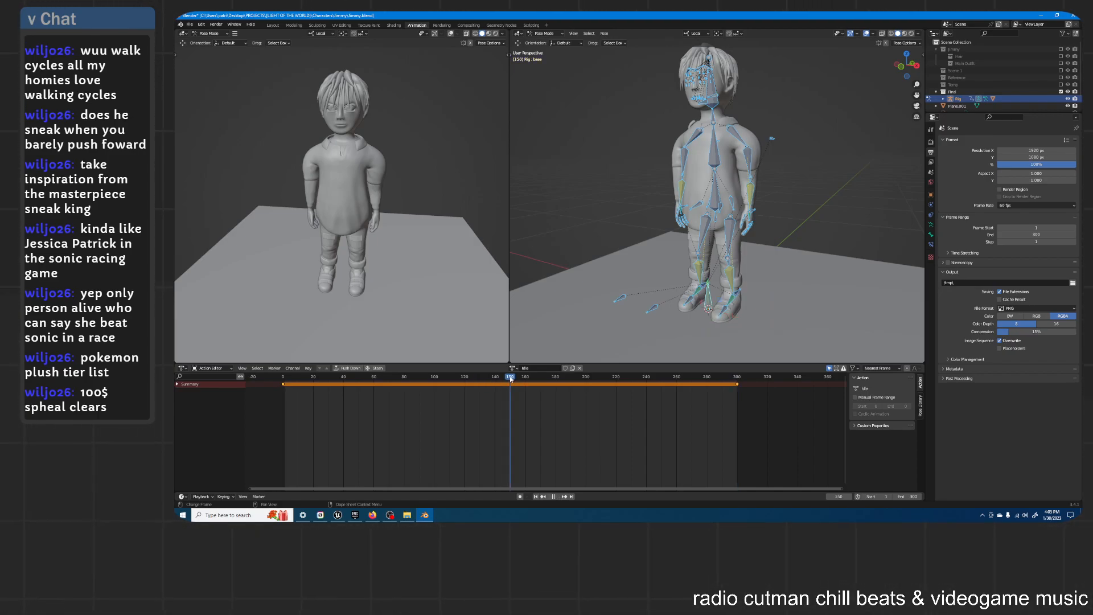
key(space)
key(alt+a)
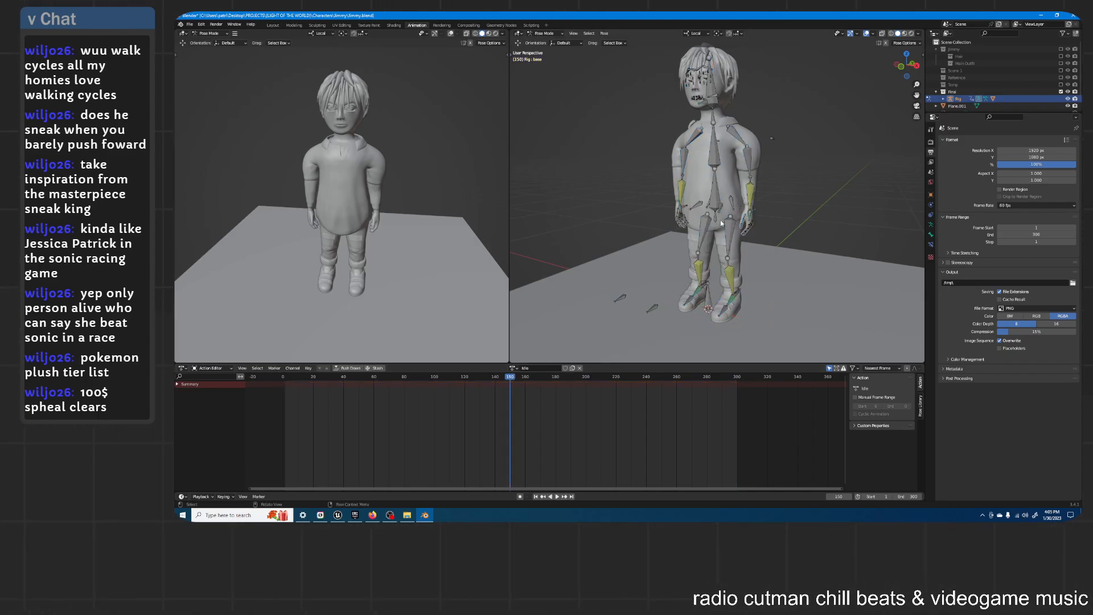
click(715, 220)
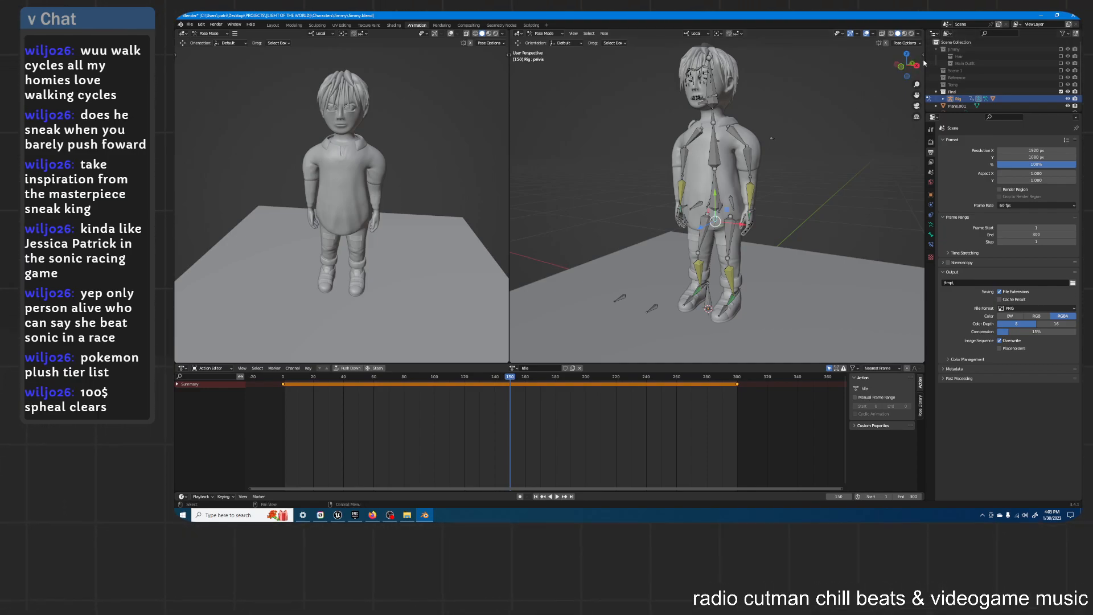
Step: Look through the 3D viewport's sidebar for the pelvis bone's transform values, and hide the sidebar again
click(922, 58)
click(922, 88)
click(921, 72)
click(922, 97)
click(920, 83)
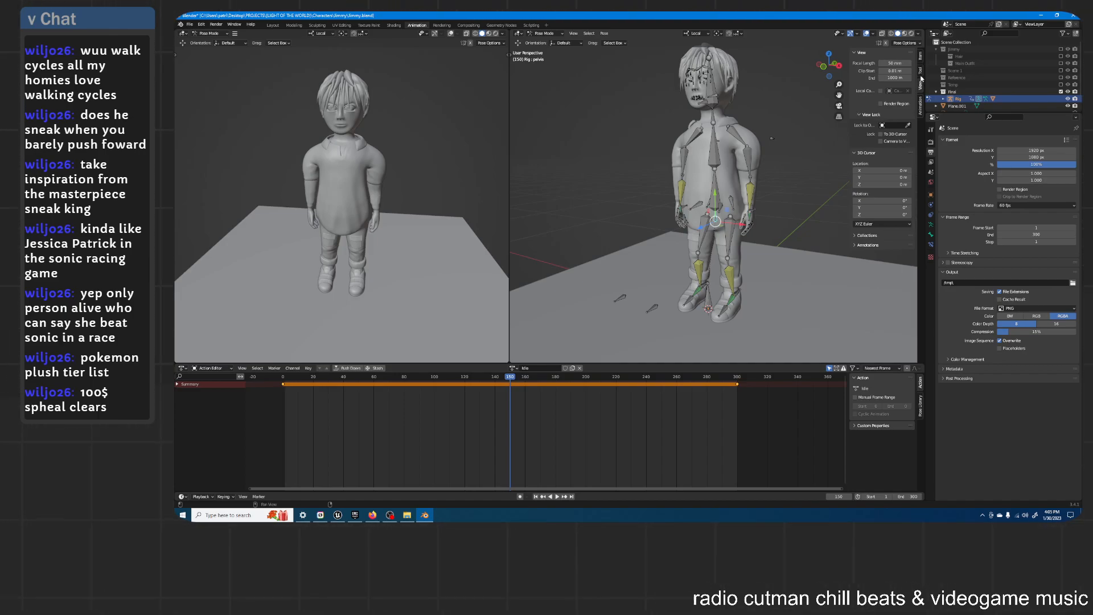
click(920, 77)
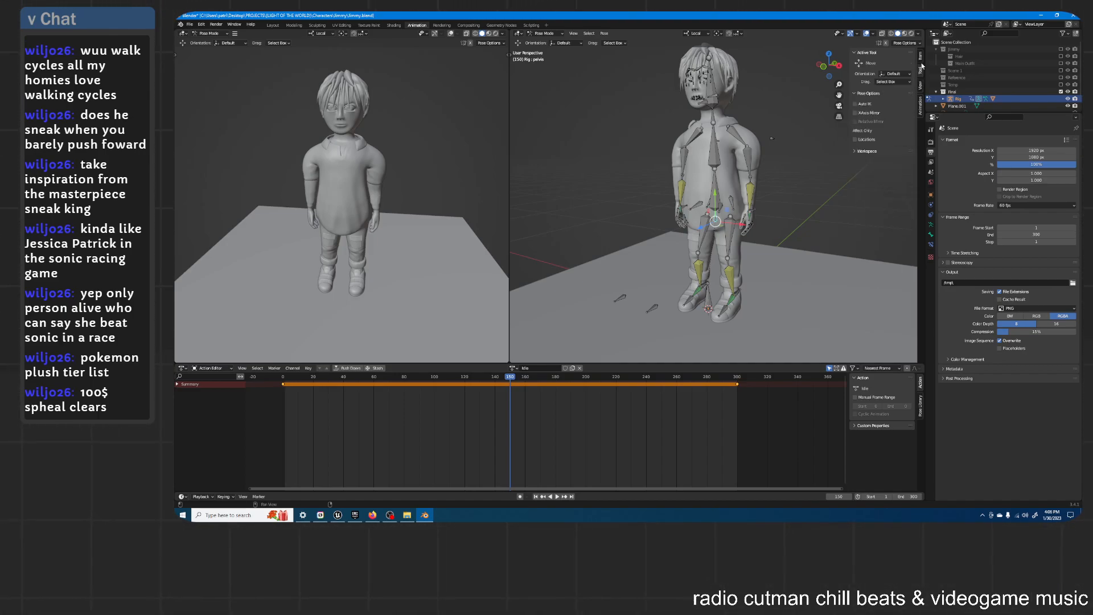
click(920, 56)
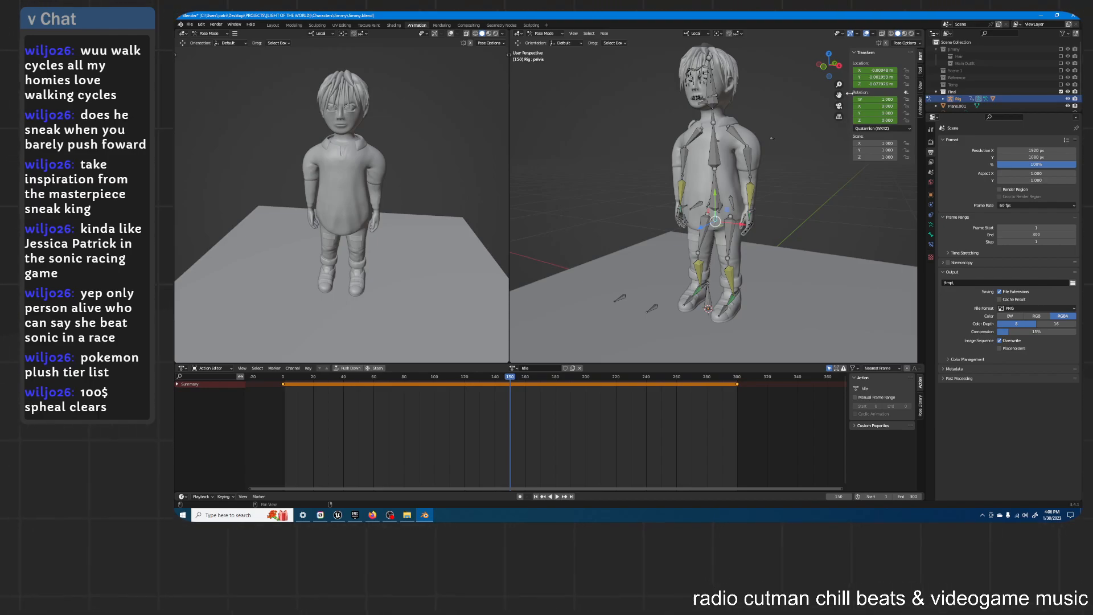
key(n)
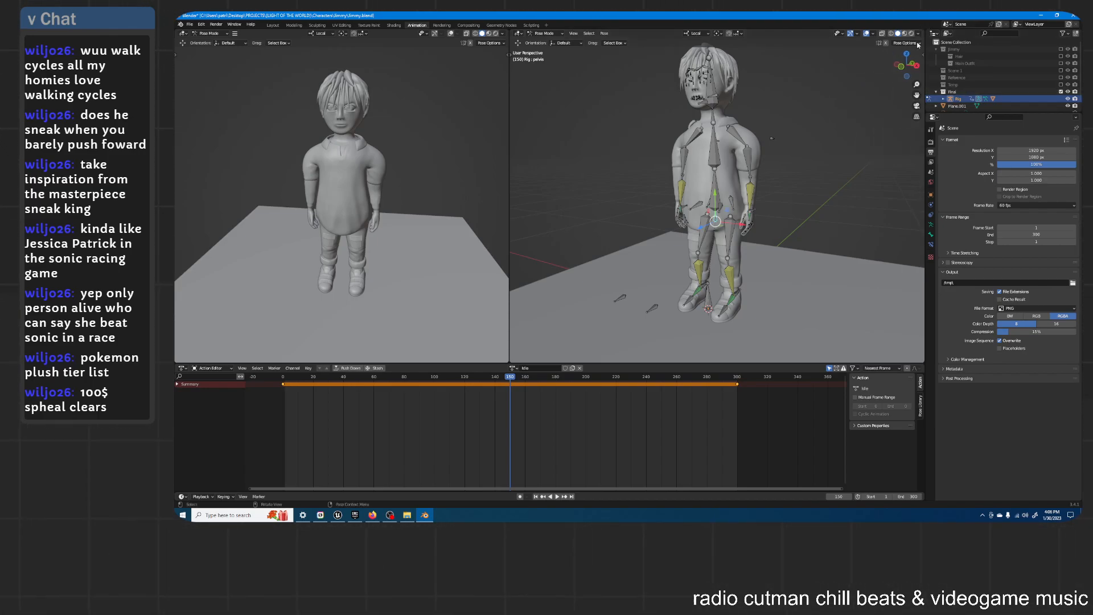
Step: Split the Action Editor area in two and turn the new area into a Graph Editor
drag(923, 365, 591, 386)
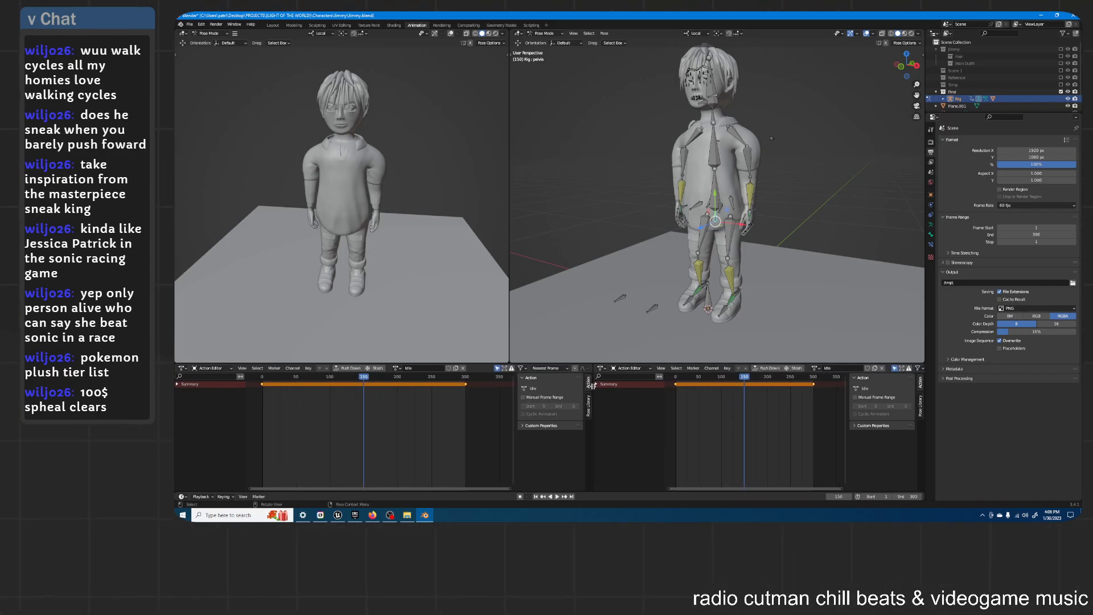
click(602, 368)
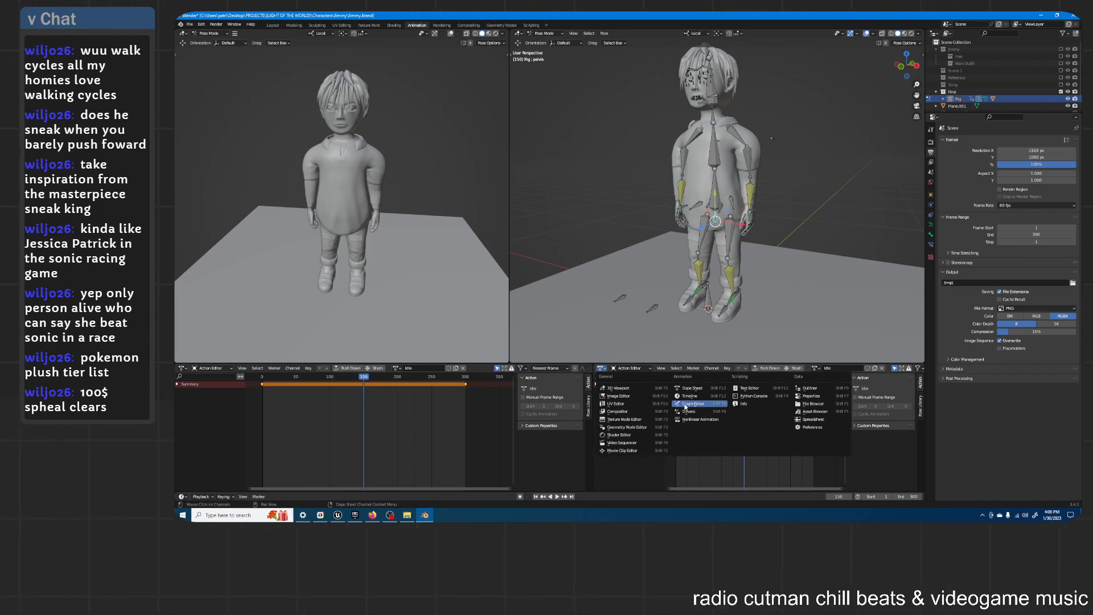
click(685, 407)
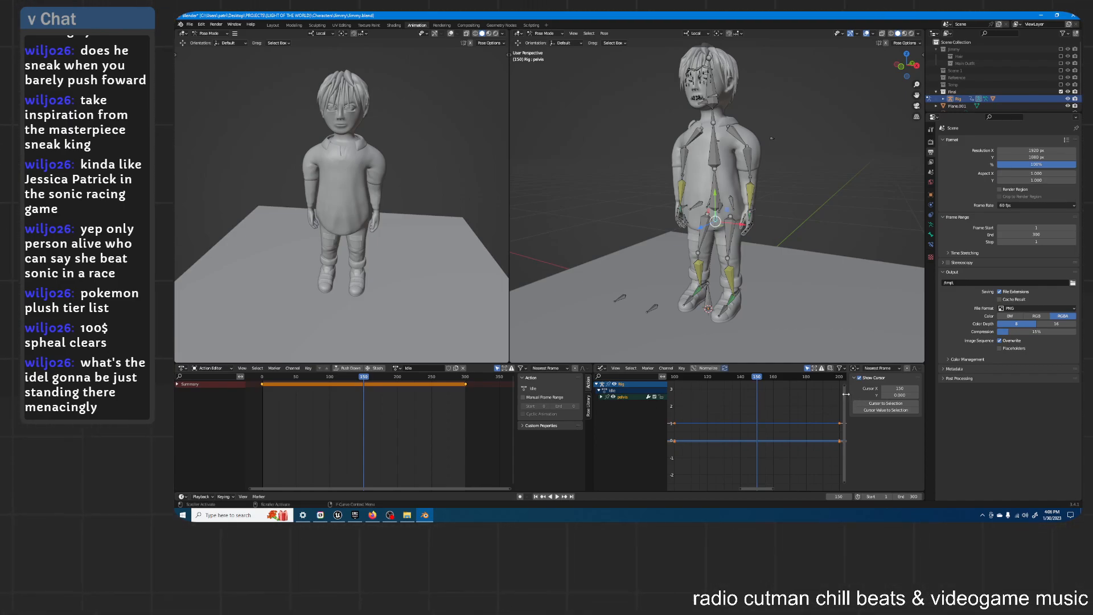
drag(846, 394, 851, 394)
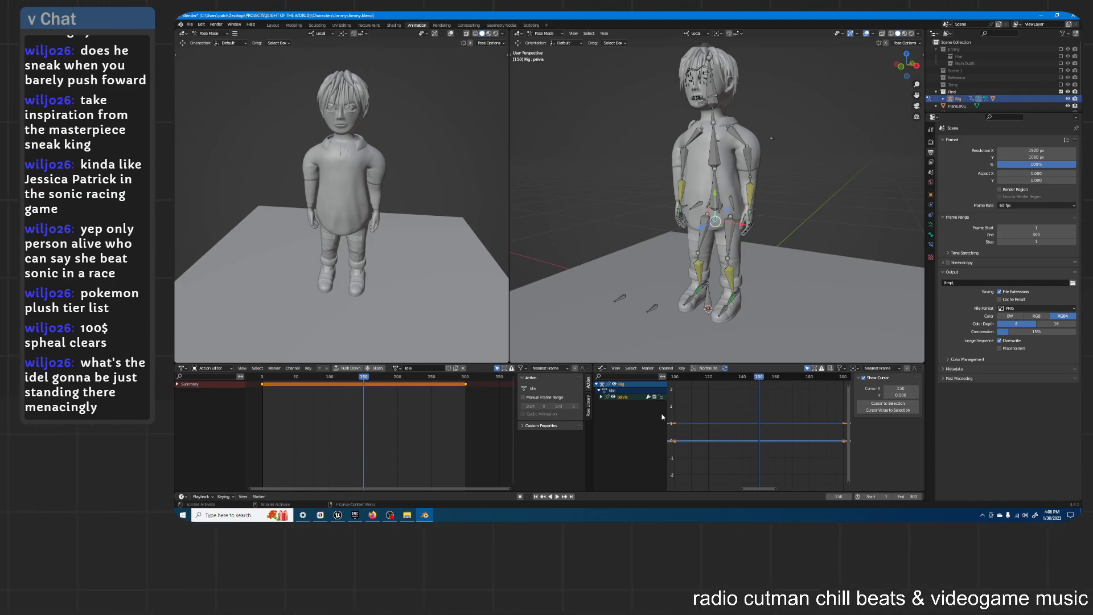
Step: Expand the pelvis channels in the Graph Editor and show the curve modifiers with Y Location active
click(624, 397)
click(601, 397)
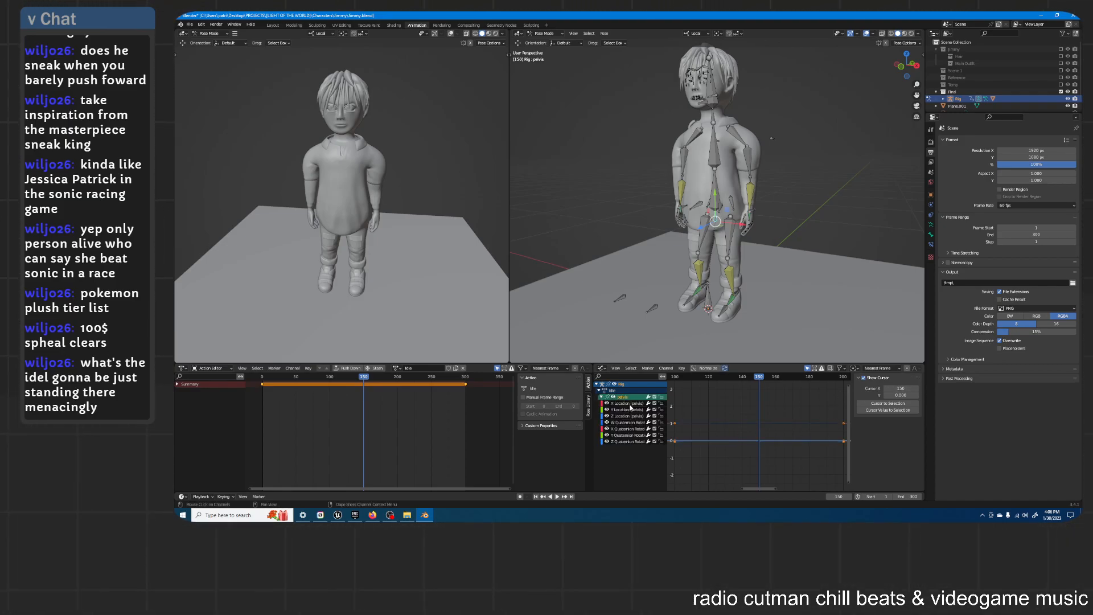
click(626, 416)
click(629, 410)
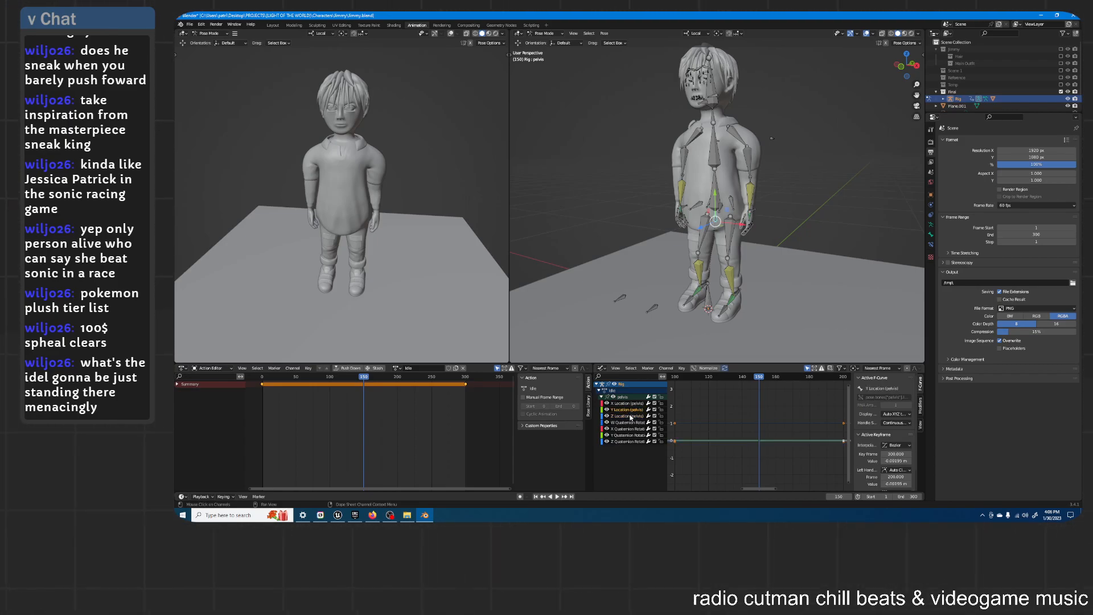
shift+click(631, 403)
click(920, 412)
Step: Try a Noise modifier on the pelvis Y Location curve and undo it
click(879, 379)
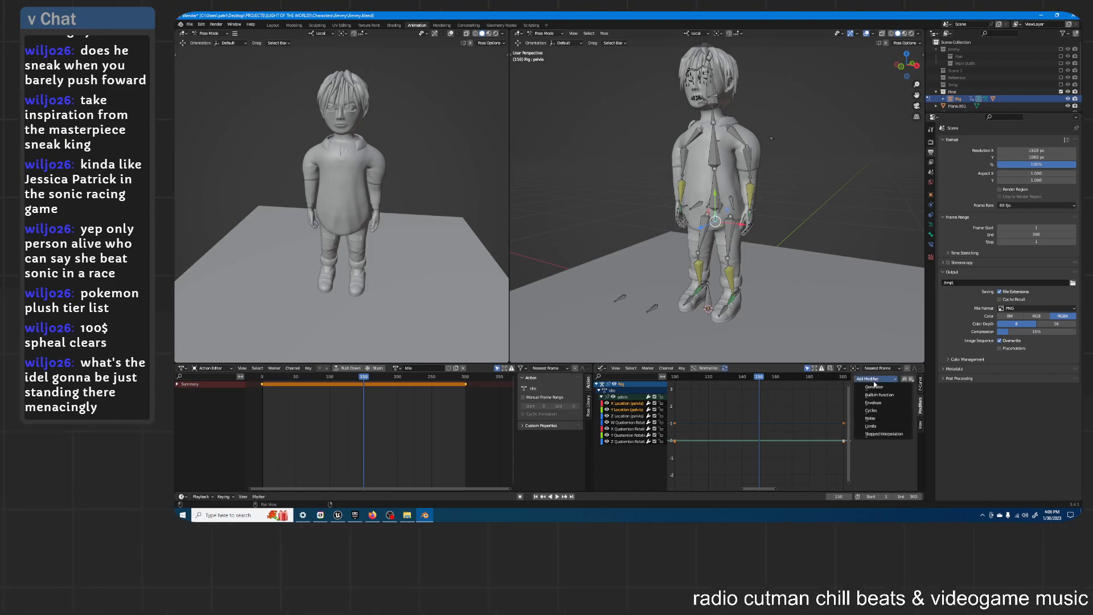
click(870, 418)
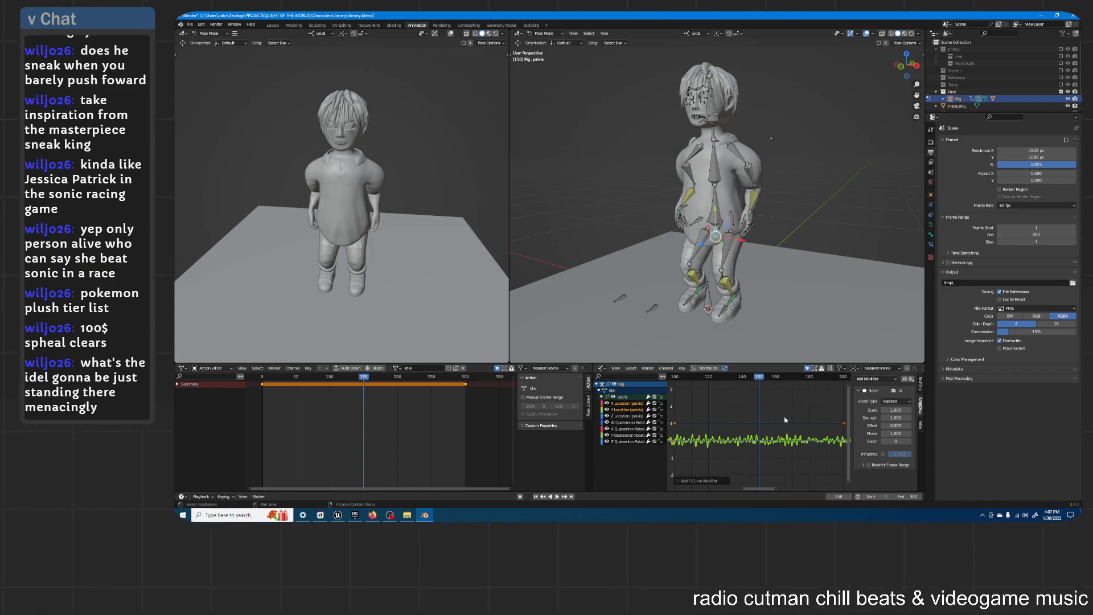
key(ctrl+z)
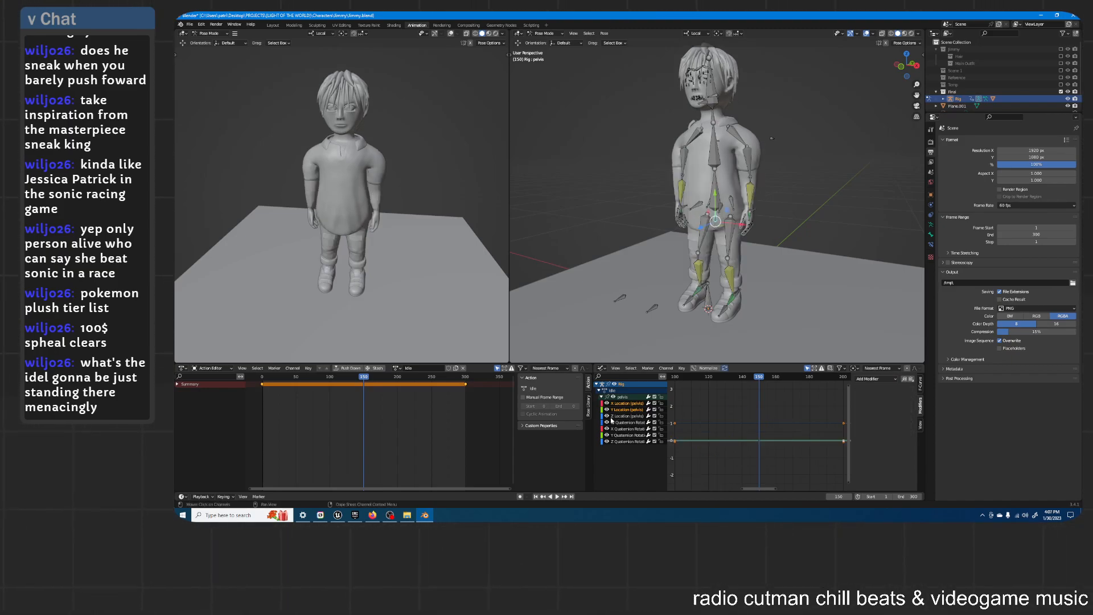
Step: With Global transform orientation, try the Noise modifier on pelvis Y Location again, scrub the timeline to check it, and remove it
click(696, 33)
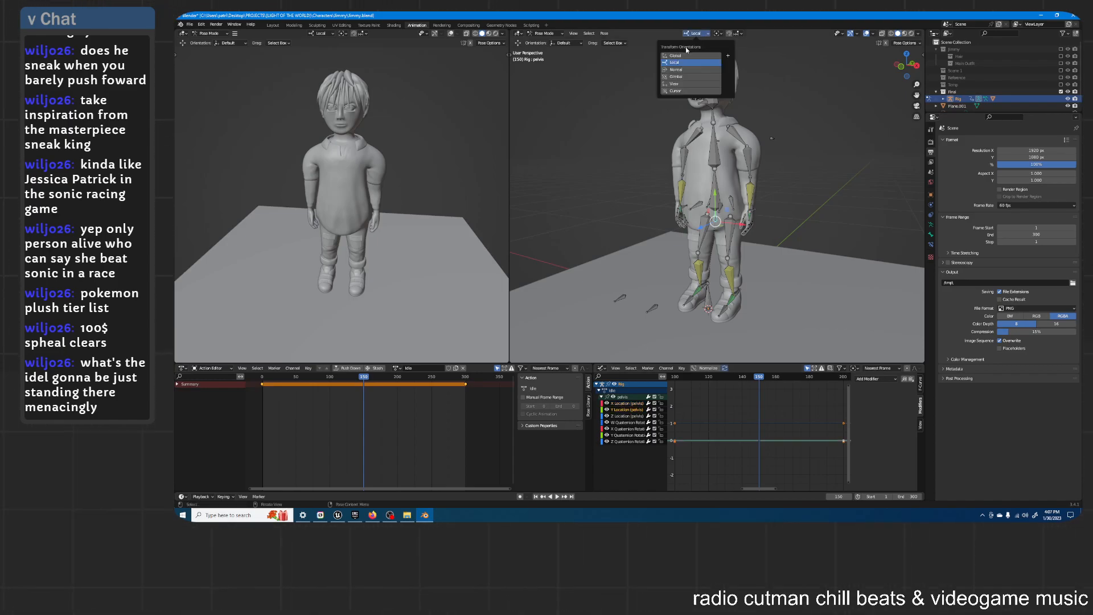
click(689, 50)
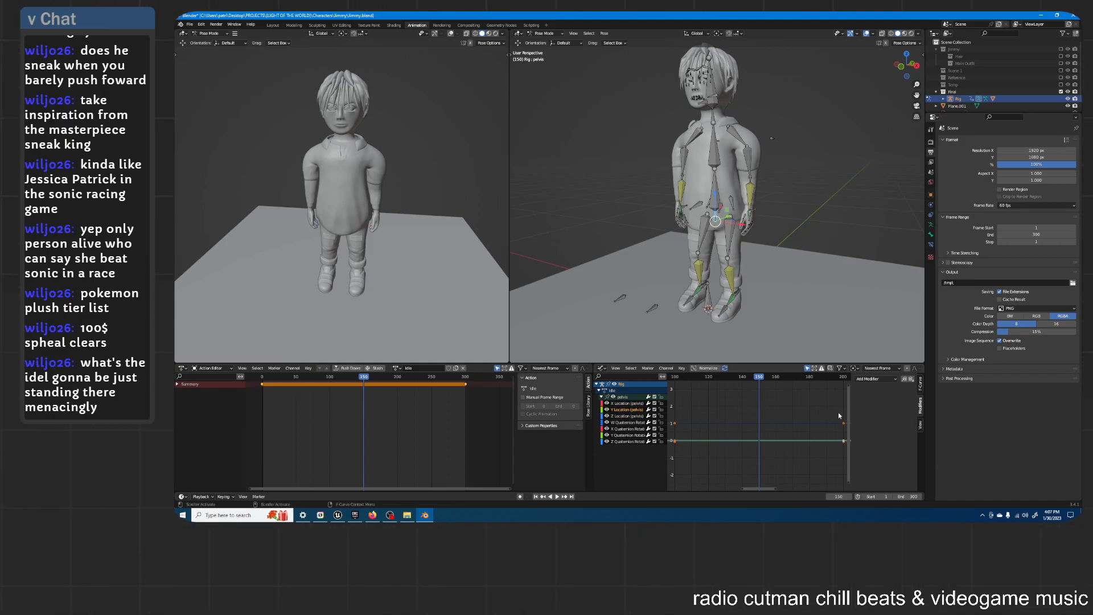
click(875, 379)
click(869, 418)
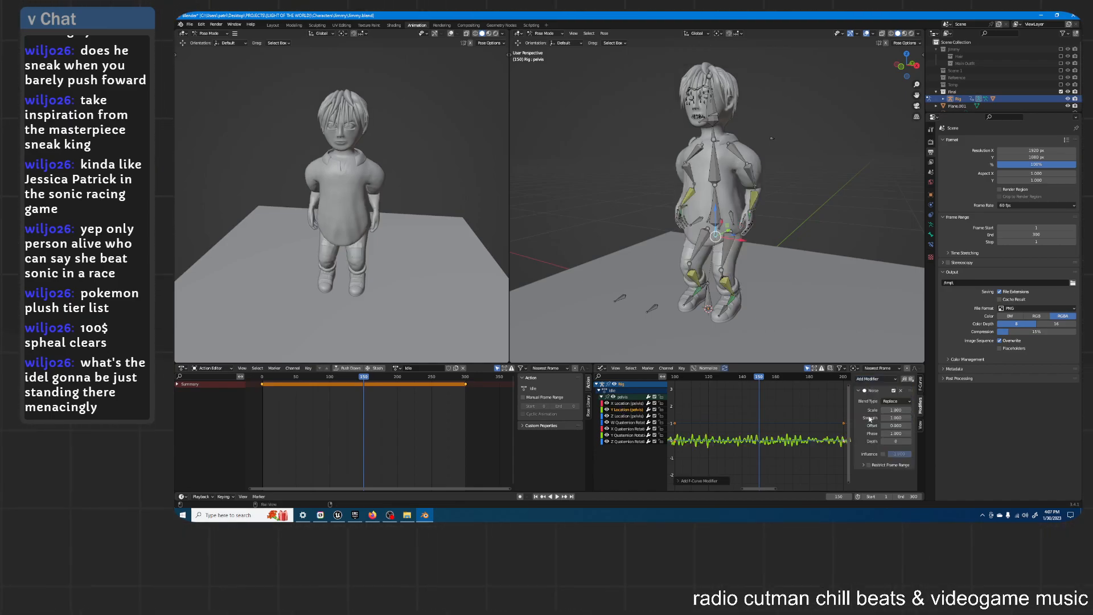
click(754, 377)
drag(754, 377, 777, 392)
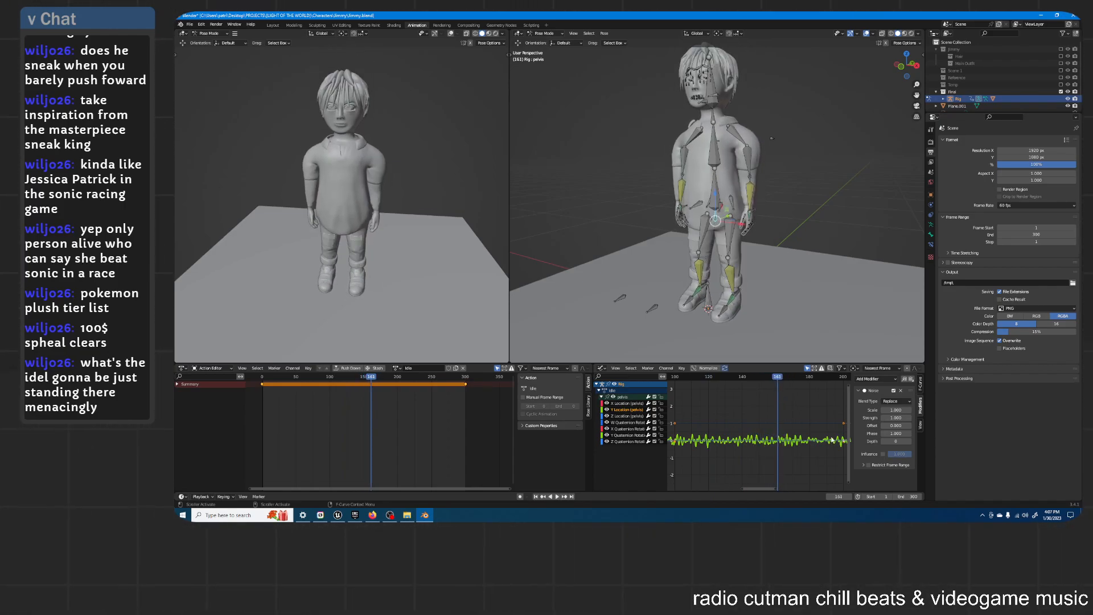
click(901, 391)
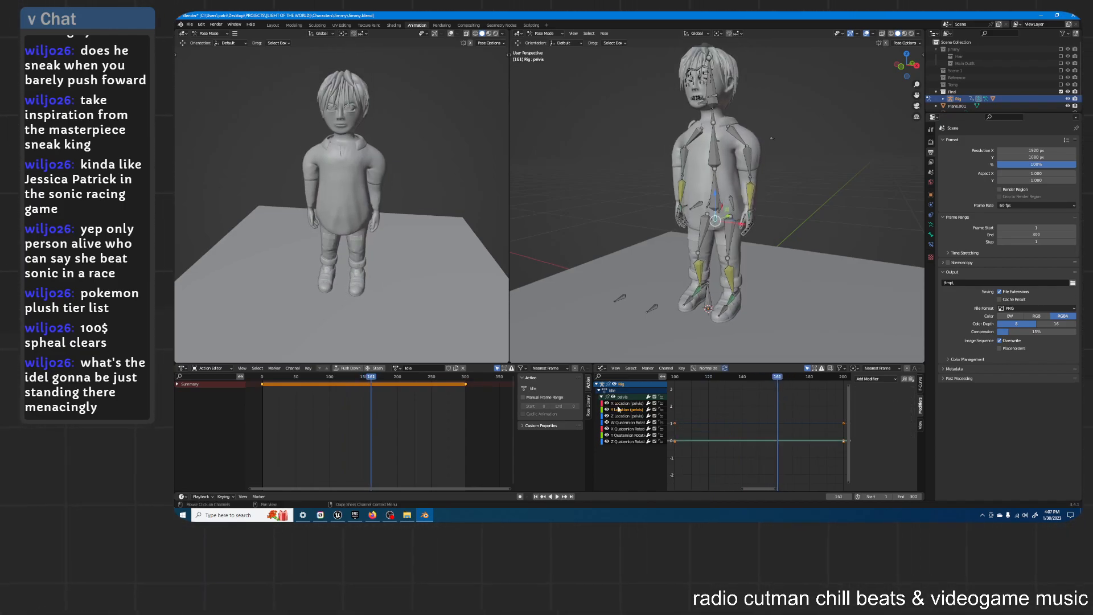
Step: Add a Noise modifier to the pelvis Z Location curve and scrub the timeline to check the motion
click(877, 378)
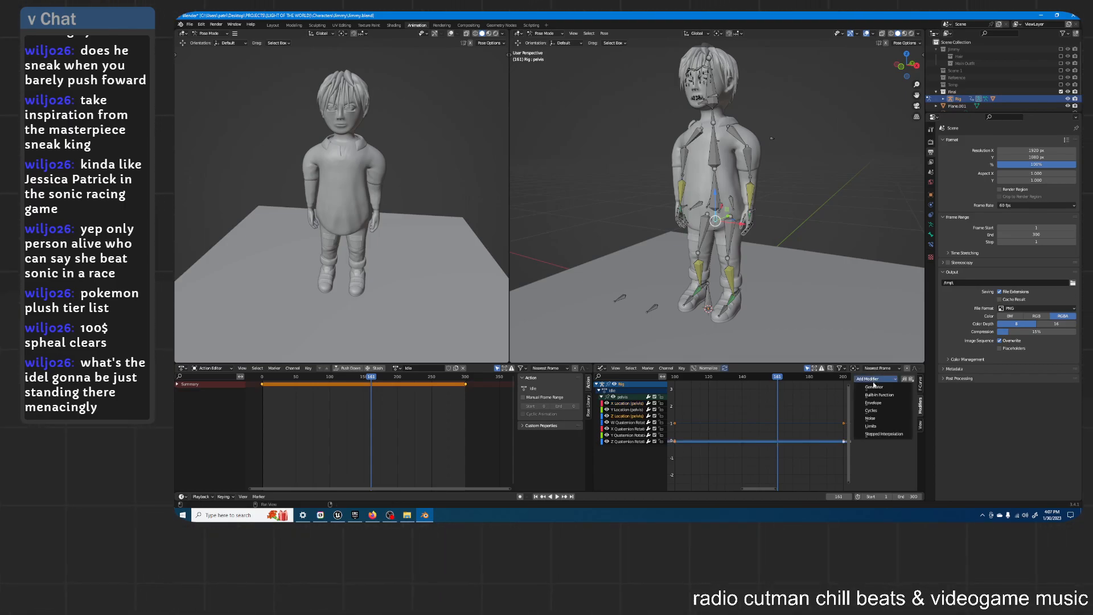
click(876, 421)
drag(779, 378, 750, 378)
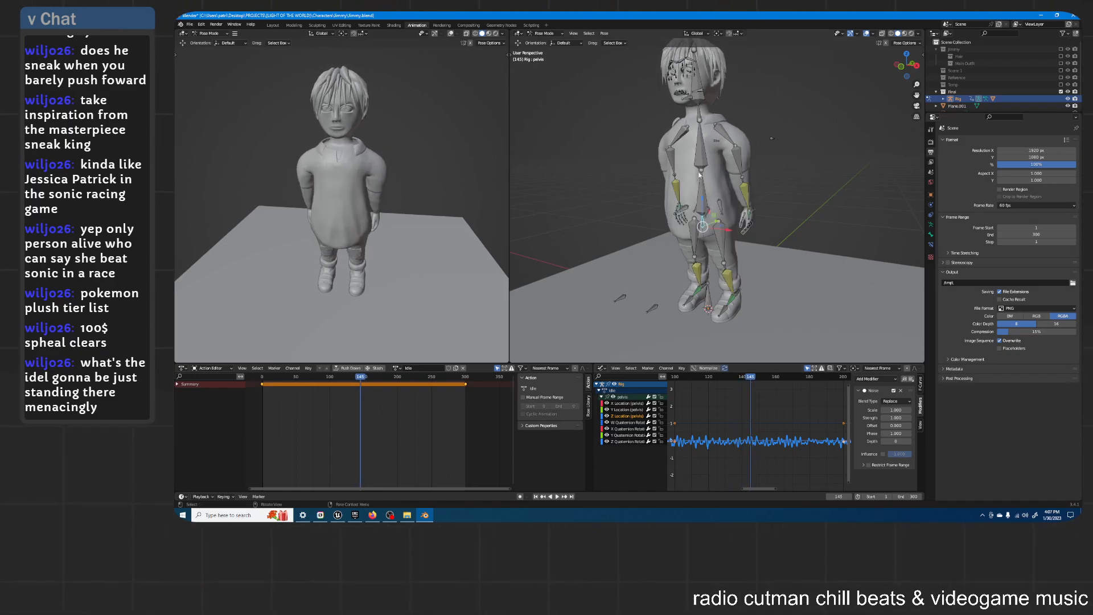
Step: Set the transform orientation back to Local and mute the pelvis Z Location channel
click(696, 33)
drag(751, 377, 742, 378)
click(653, 416)
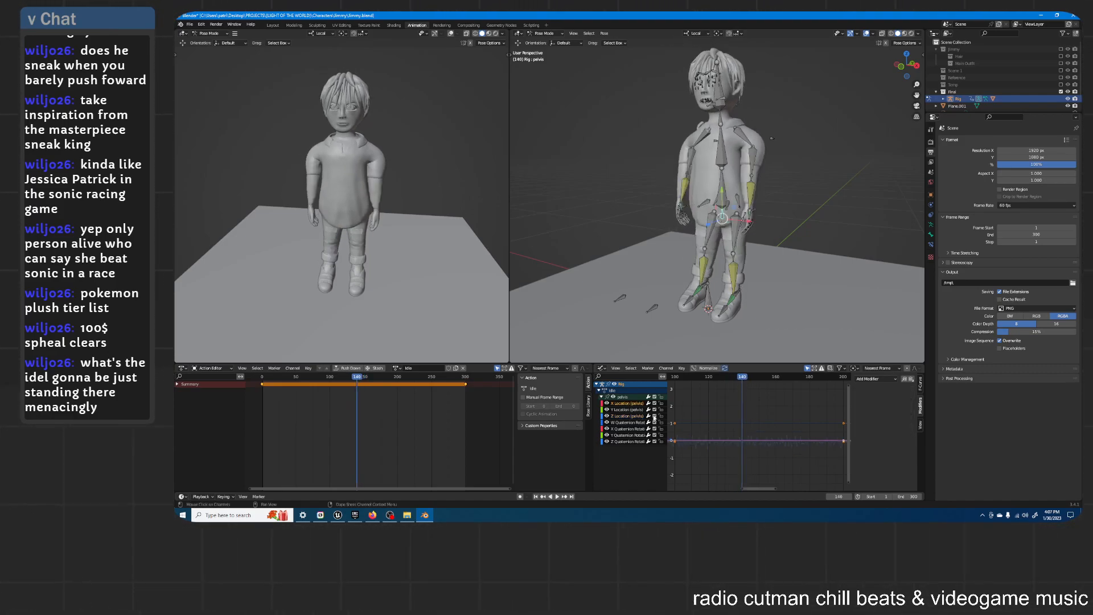
Step: Add a Noise modifier to the pelvis X Location curve, set its offset to about 155, and scrub the timeline to check the sway
click(871, 381)
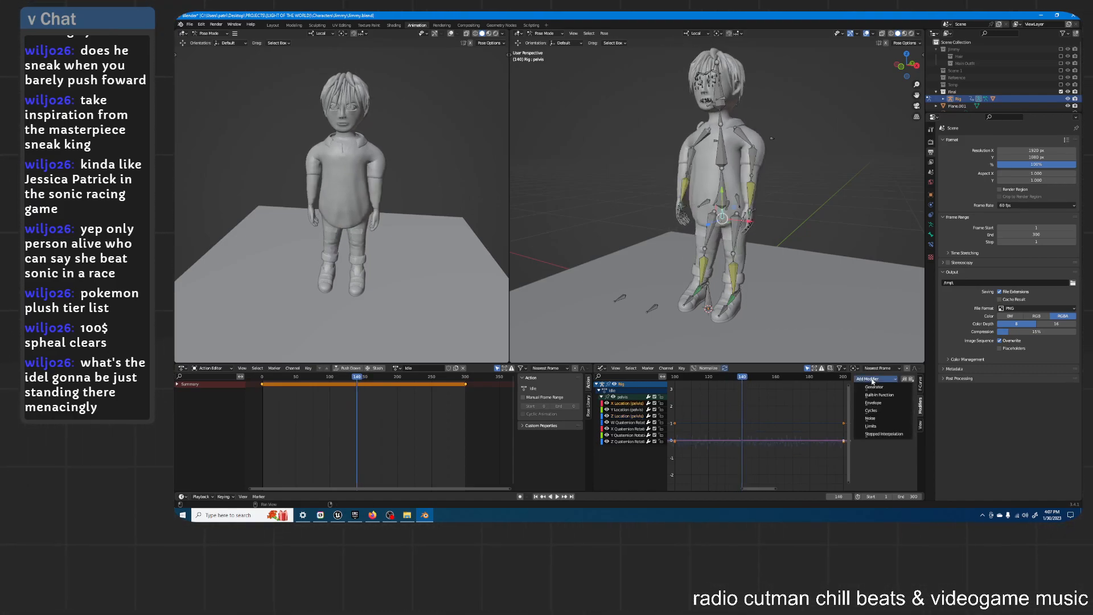
click(871, 418)
drag(750, 378, 717, 388)
drag(895, 417, 886, 418)
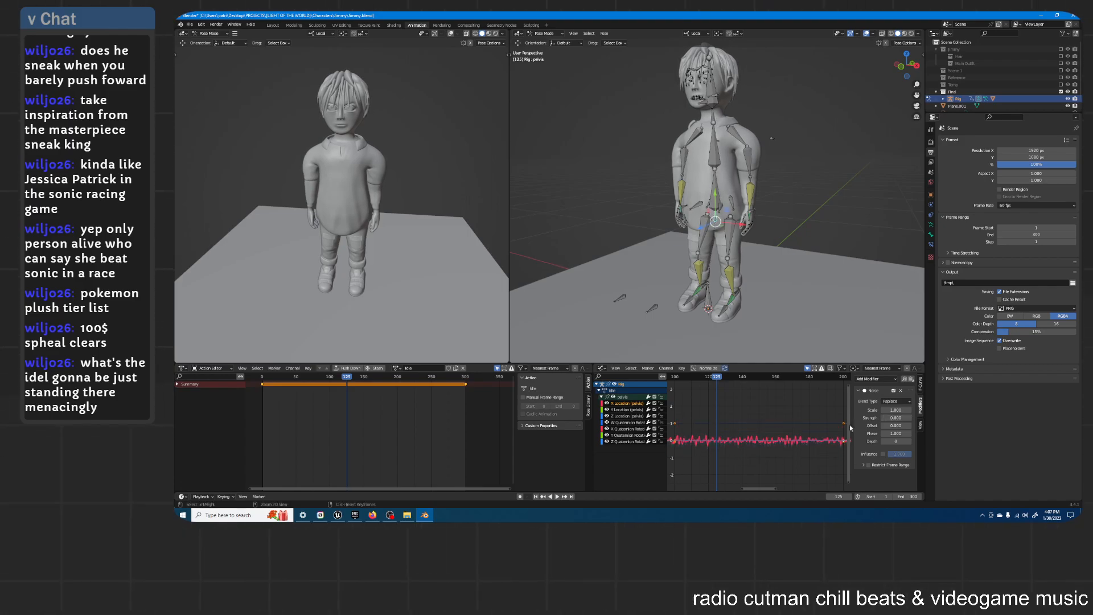
drag(895, 425, 976, 425)
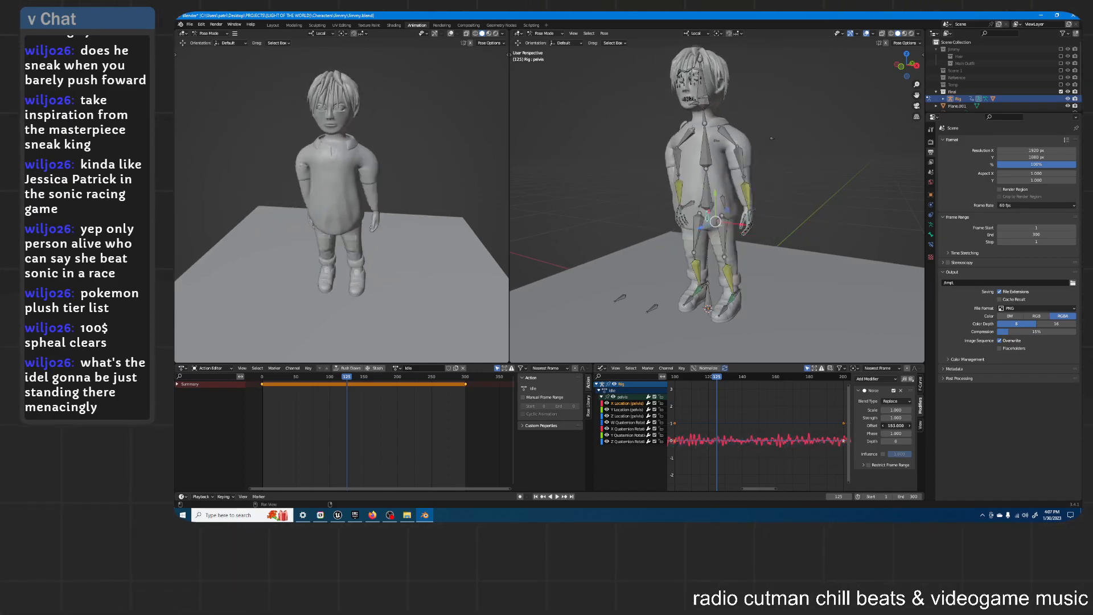
drag(719, 380, 691, 408)
Step: Set the Noise modifier strength to 0.1 on both the pelvis X Location and Z Location curves
scroll(711, 424, up, 5)
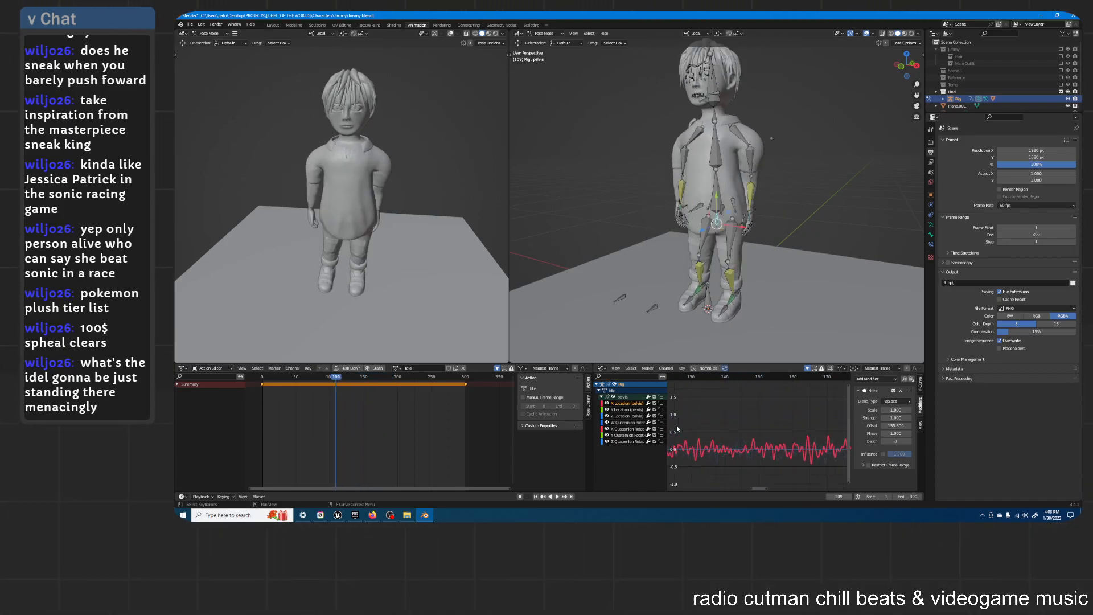
scroll(717, 437, up, 8)
middle_drag(701, 437, 755, 434)
scroll(779, 429, up, 2)
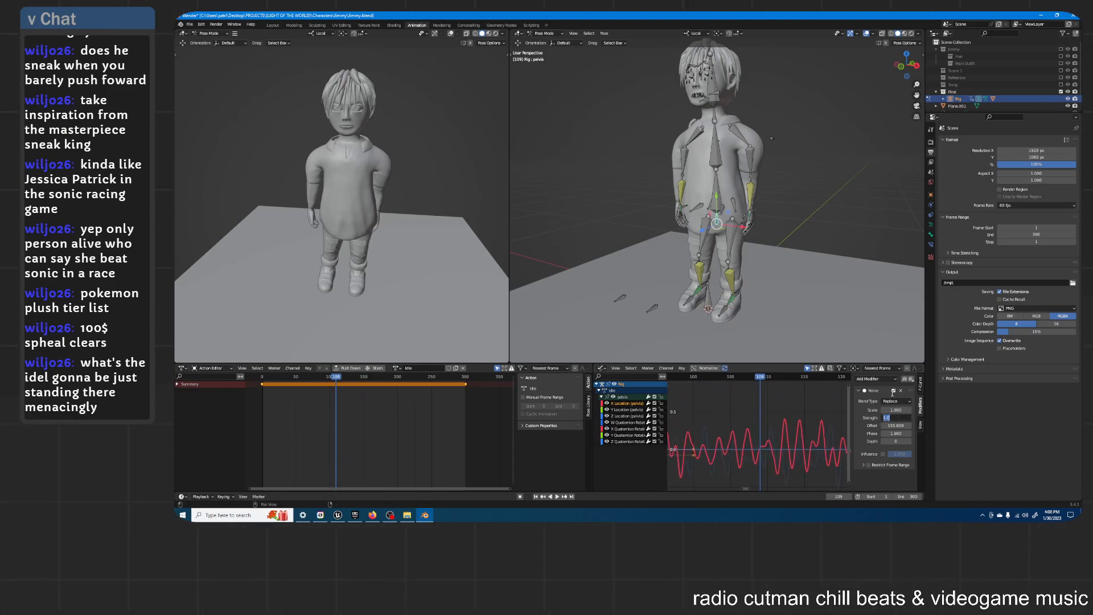
text(0.1)
key(Return)
click(833, 425)
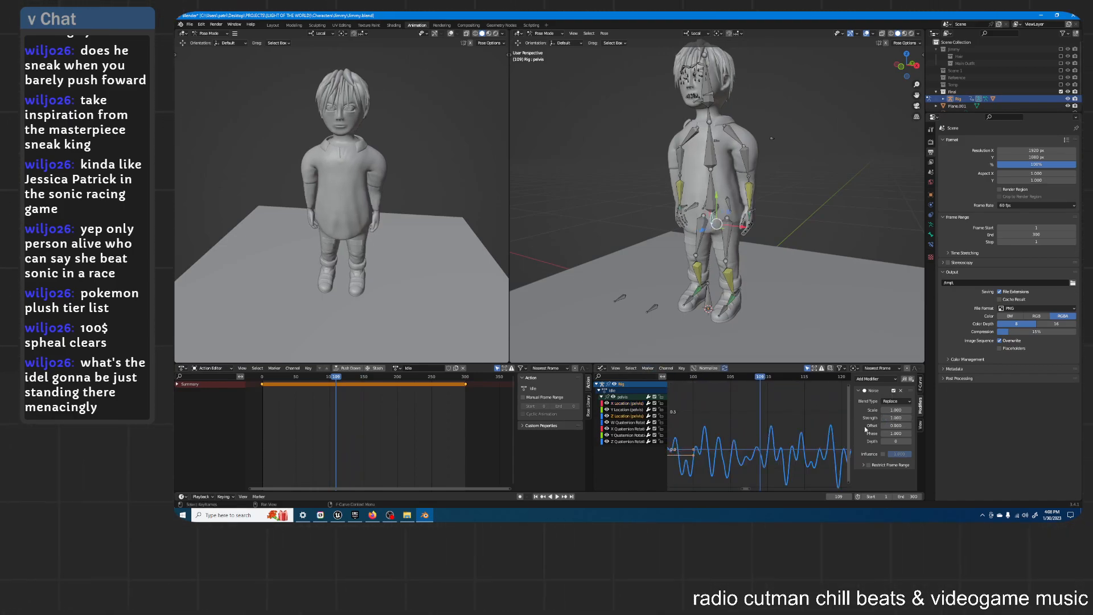
click(894, 417)
text(0.1)
key(Return)
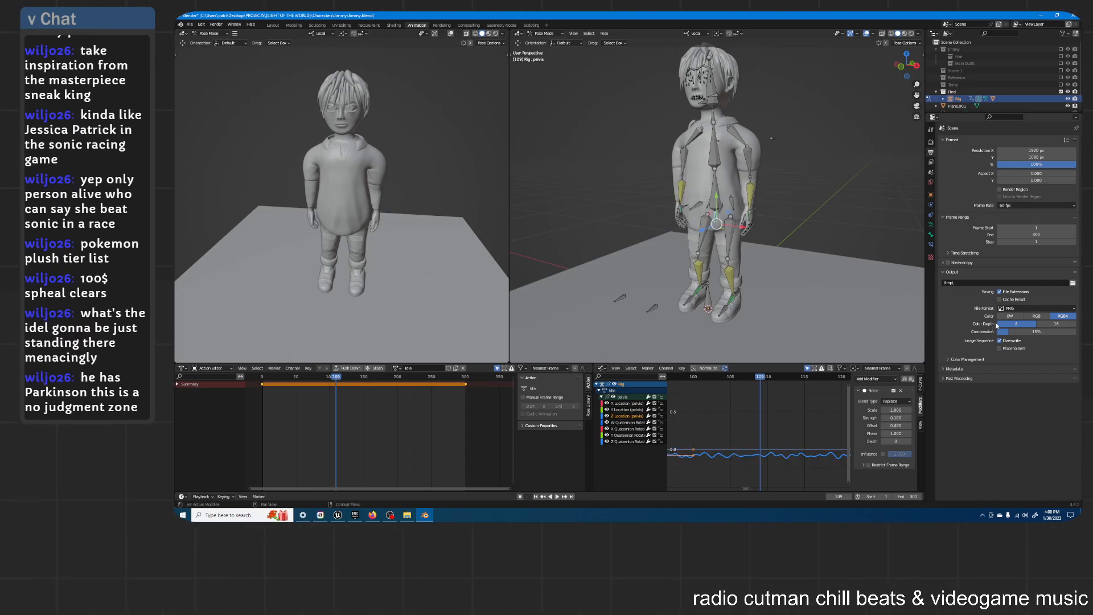
Step: Scrub and play back the Idle animation to check the reduced pelvis noise
drag(765, 380, 730, 385)
key(space)
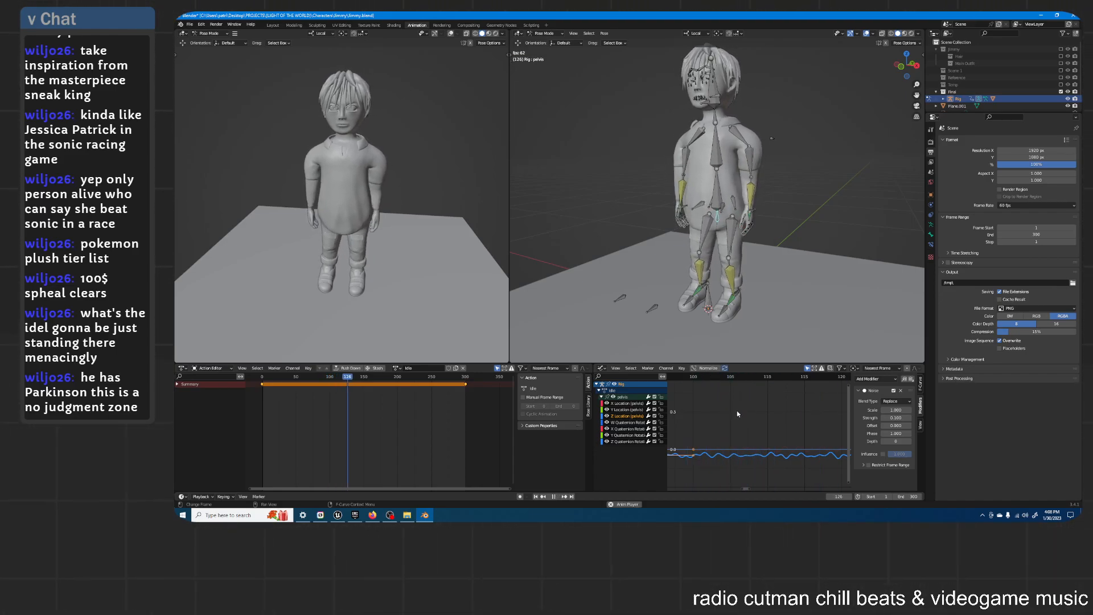
key(space)
key(space)
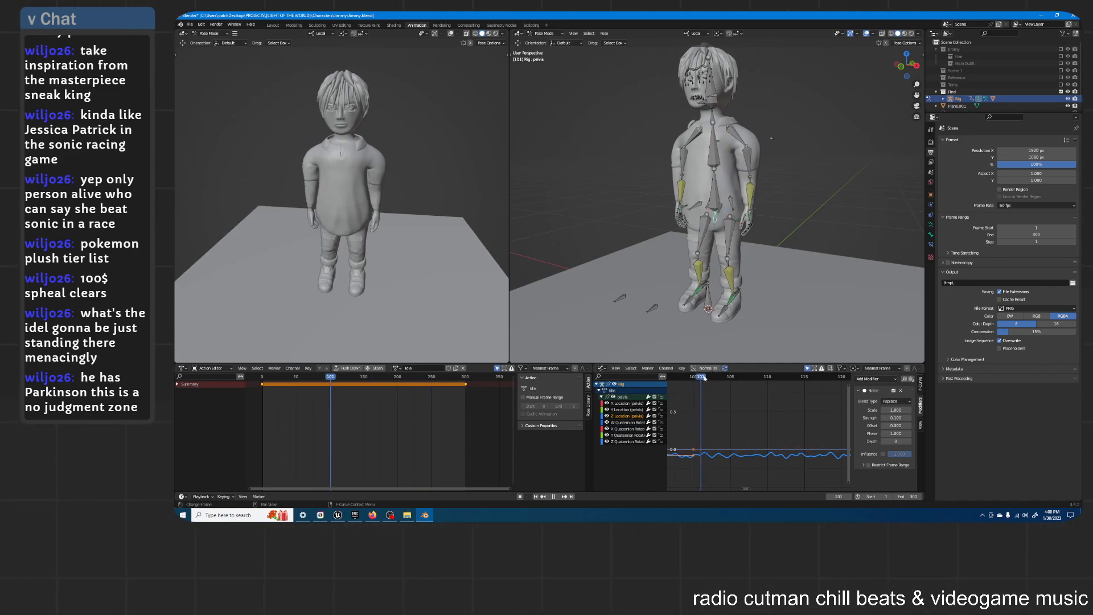
key(space)
click(695, 378)
Step: Set the Noise scale on the pelvis Z Location curve to 5
double_click(909, 410)
text(5)
key(Return)
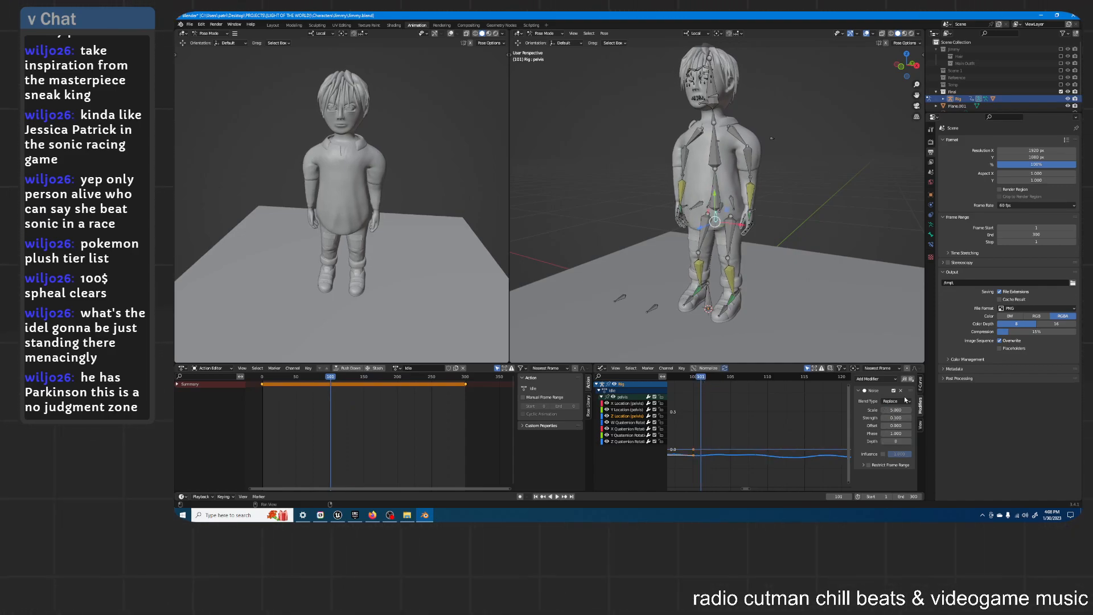
Step: Try a Noise modifier on the pelvis Y Location curve and remove it
click(623, 410)
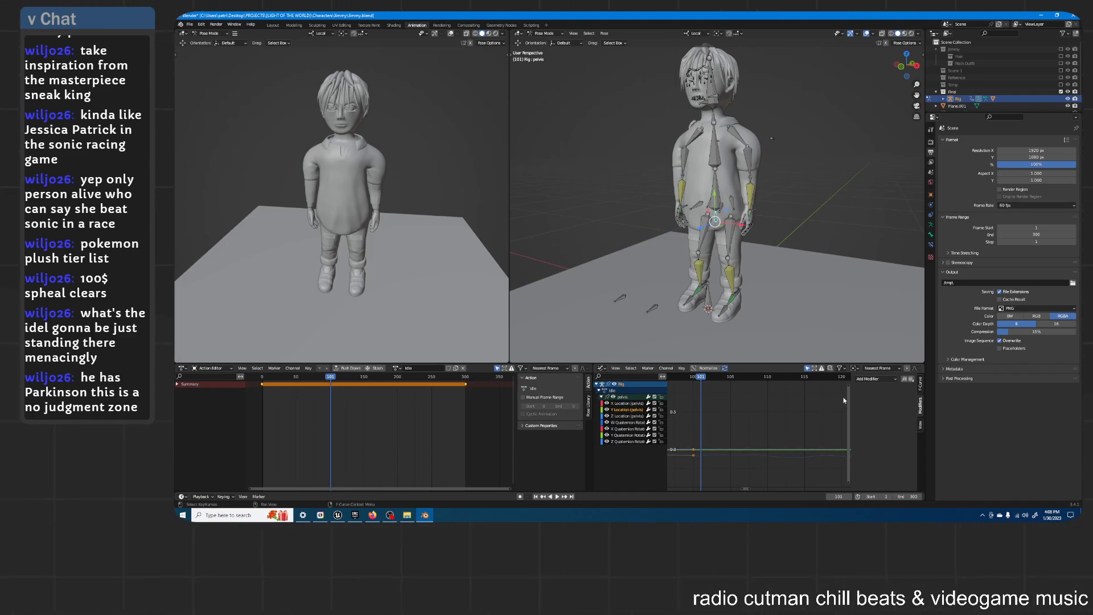
click(870, 380)
click(869, 421)
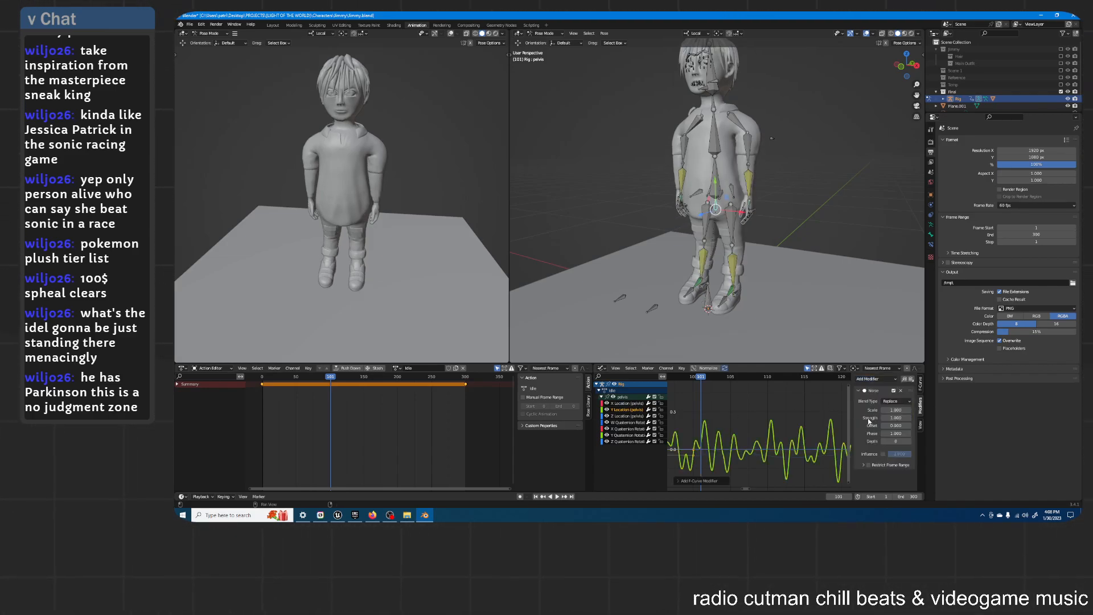
click(900, 390)
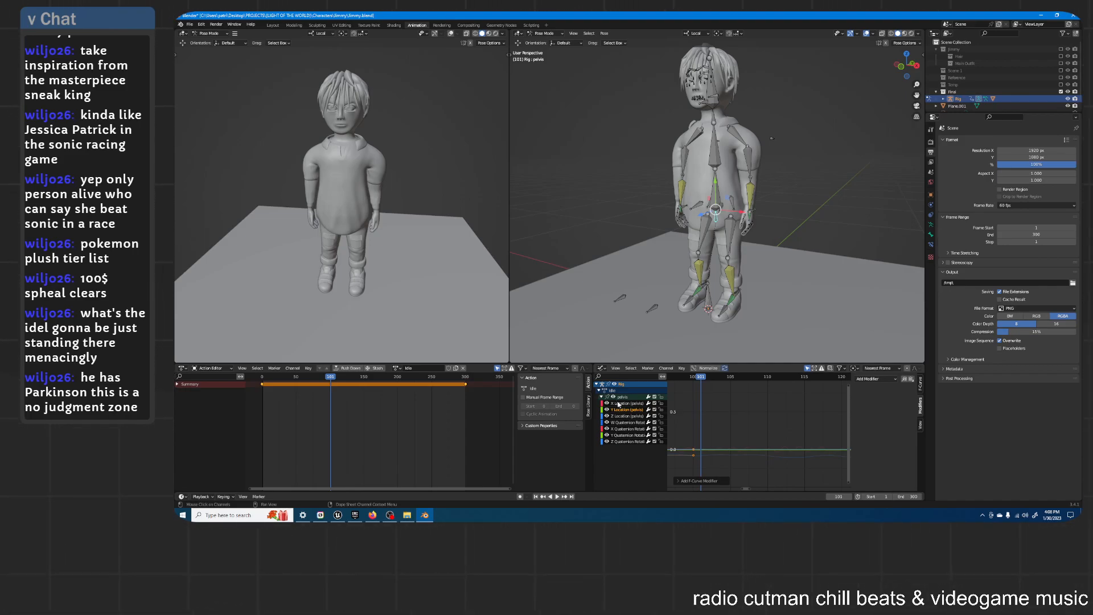
Step: Set the Noise scale on the pelvis X Location curve to 5 and play back the animation
click(618, 403)
click(893, 410)
text(5)
key(Return)
key(space)
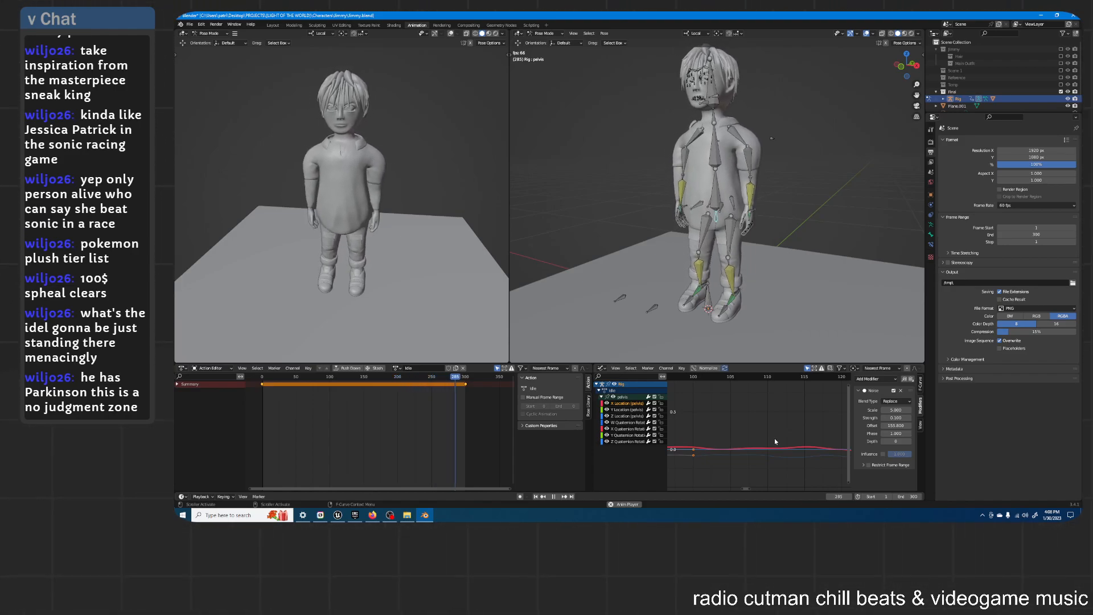
key(space)
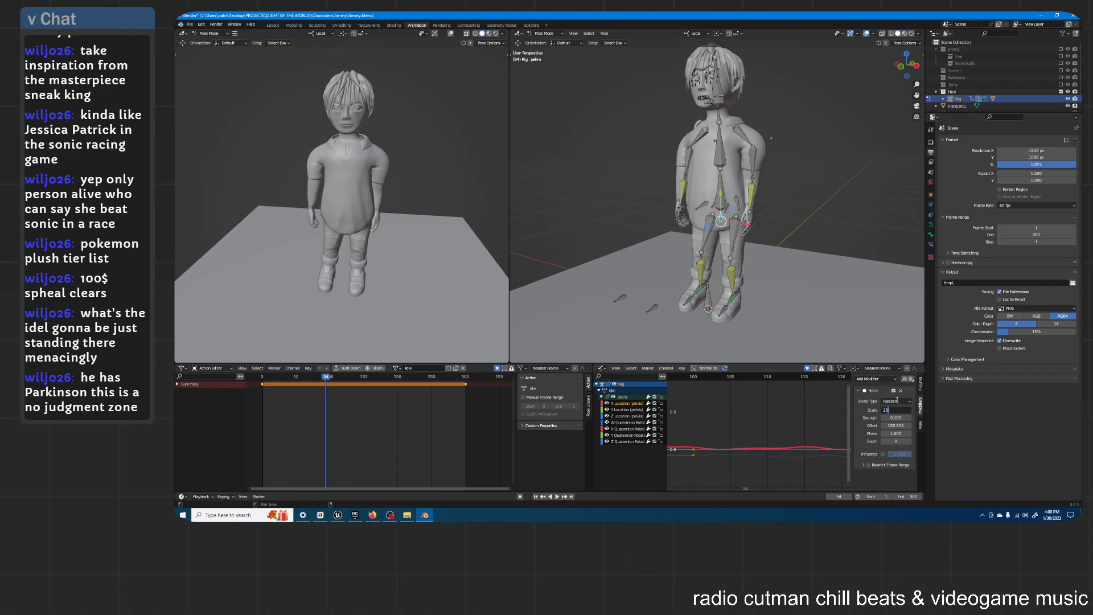
Step: Set the Noise scale to 25 on the pelvis X and Z Location curves and play back the animation
key(Return)
click(617, 416)
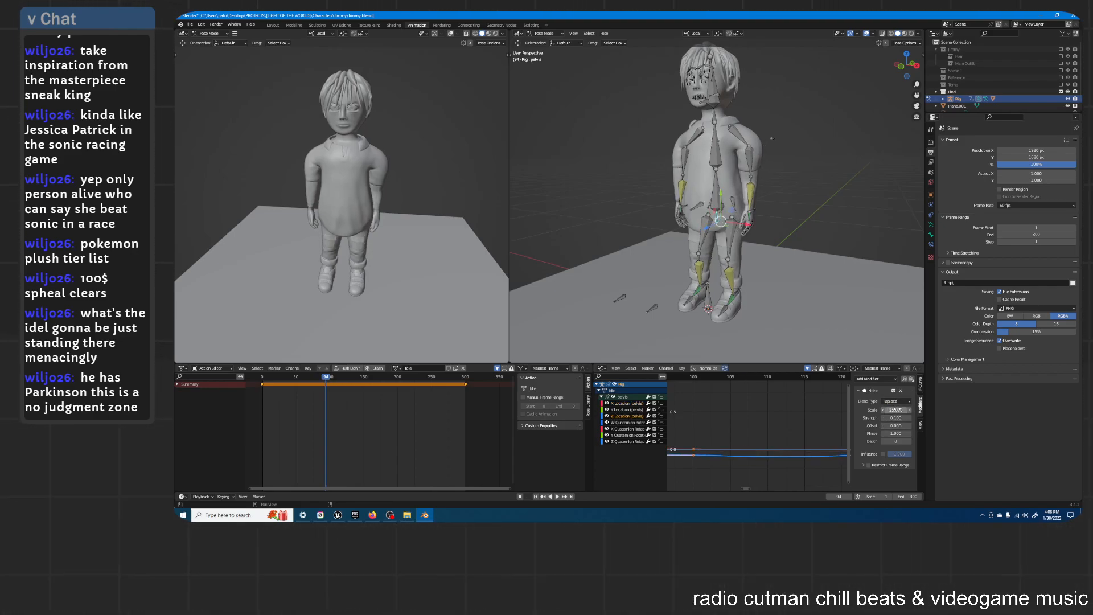
key(space)
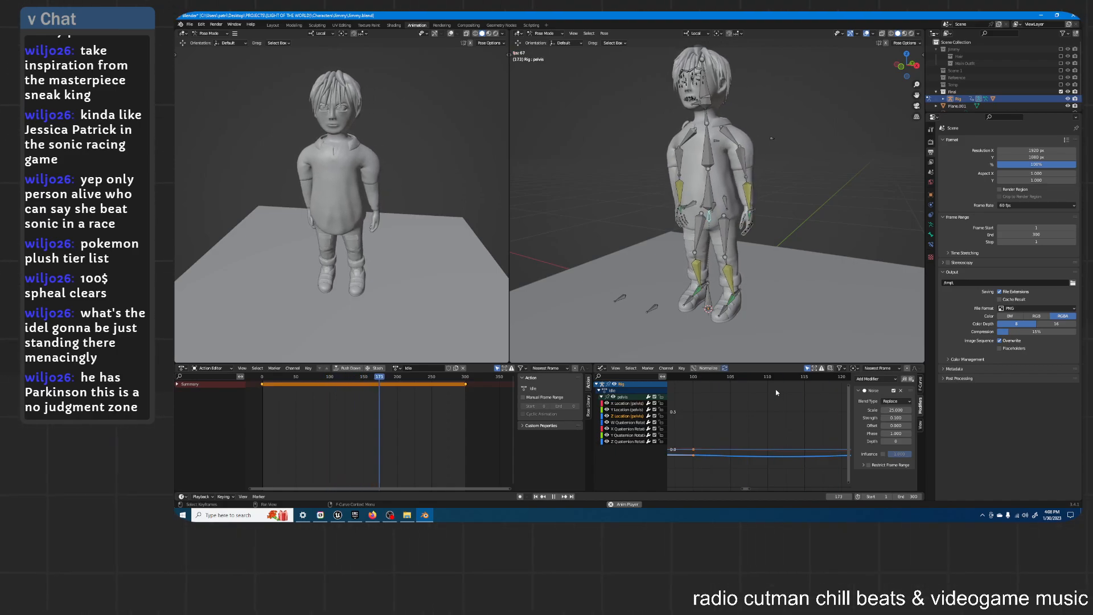
key(space)
Step: Set the Noise scale to 50 on the pelvis Z and X Location curves and play back the animation
click(895, 409)
key(Return)
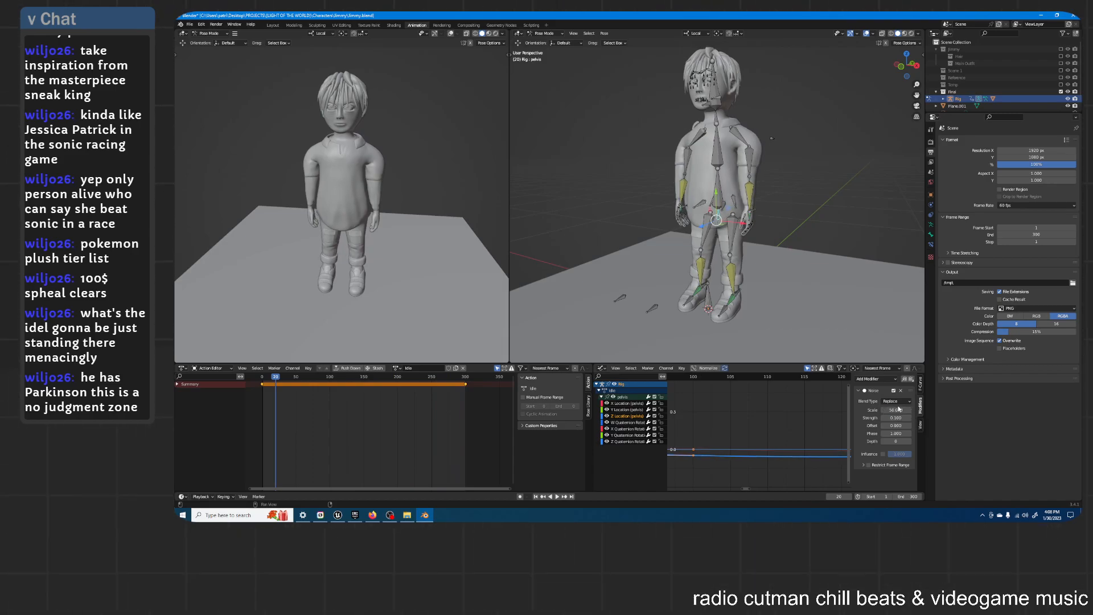
click(614, 404)
click(896, 409)
text(50)
key(Return)
key(space)
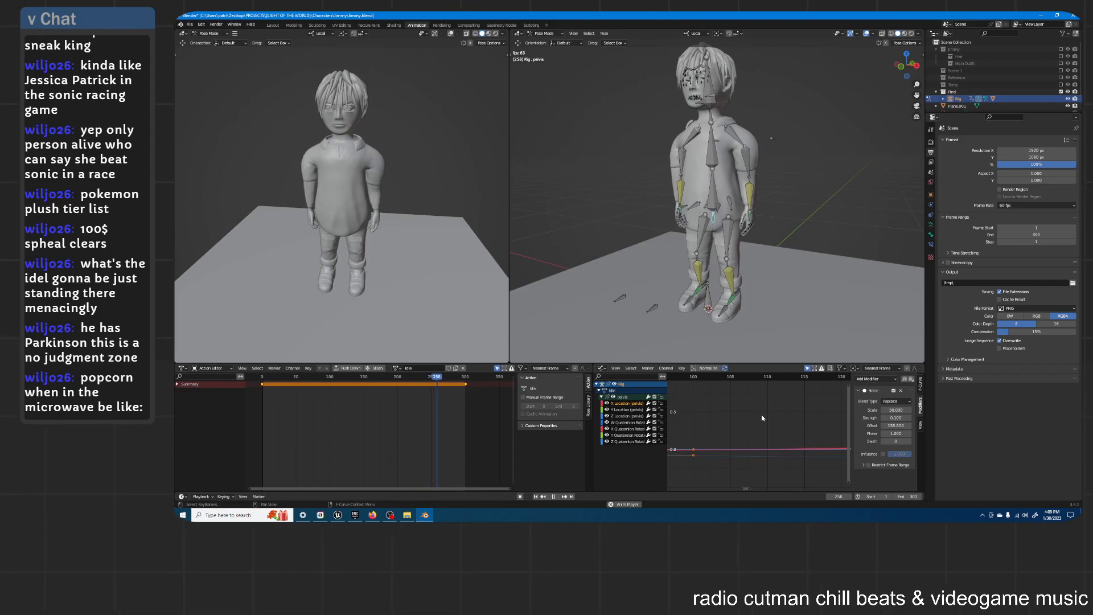
key(space)
Step: Set the Noise scale to 75 on the pelvis X and Z Location curves and play back the animation
click(894, 410)
text(7)
key(Return)
click(627, 417)
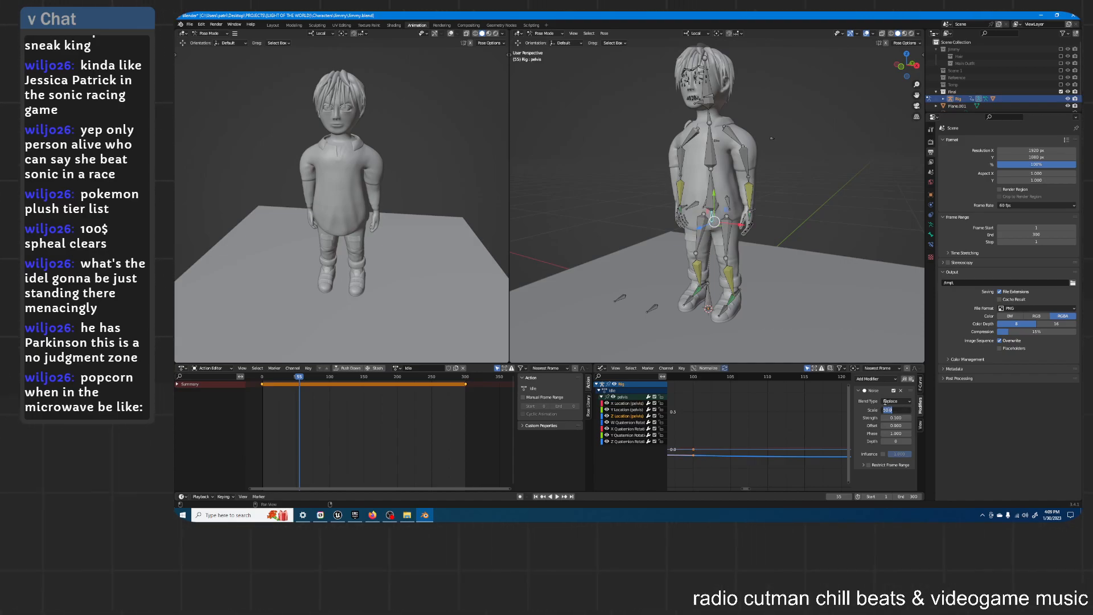
text(75)
key(Return)
key(space)
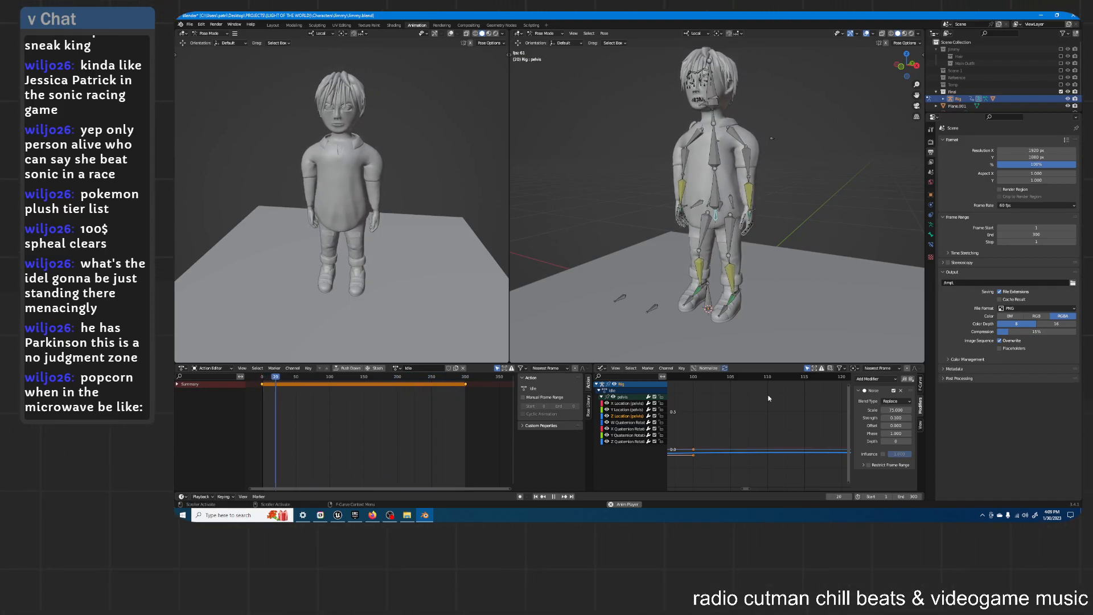
key(space)
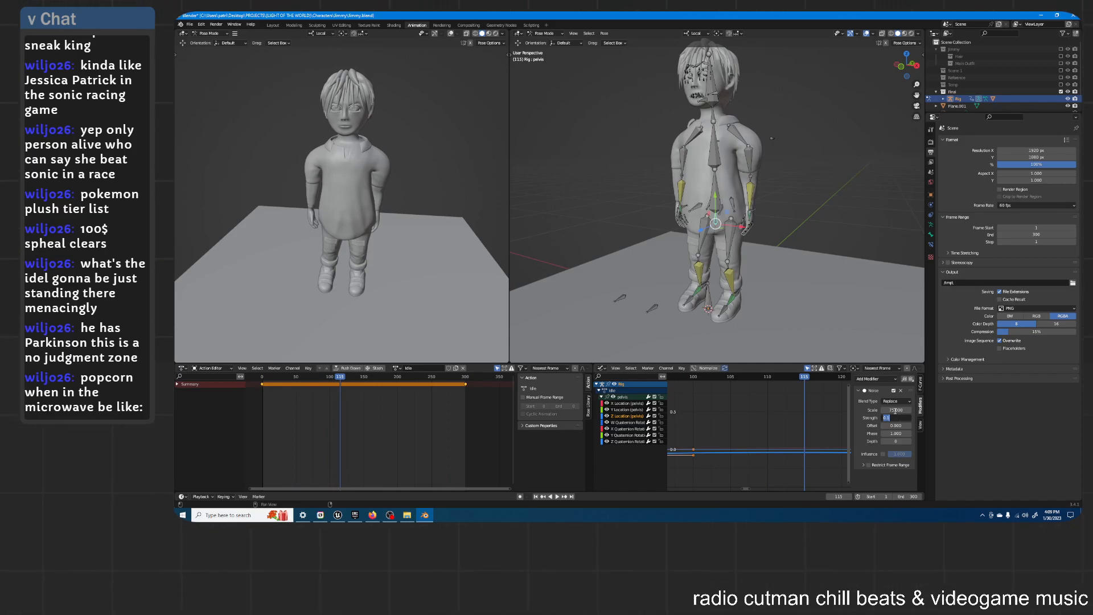
Step: Set the Noise strength to 0.05 on the pelvis Z and X Location curves
key(Return)
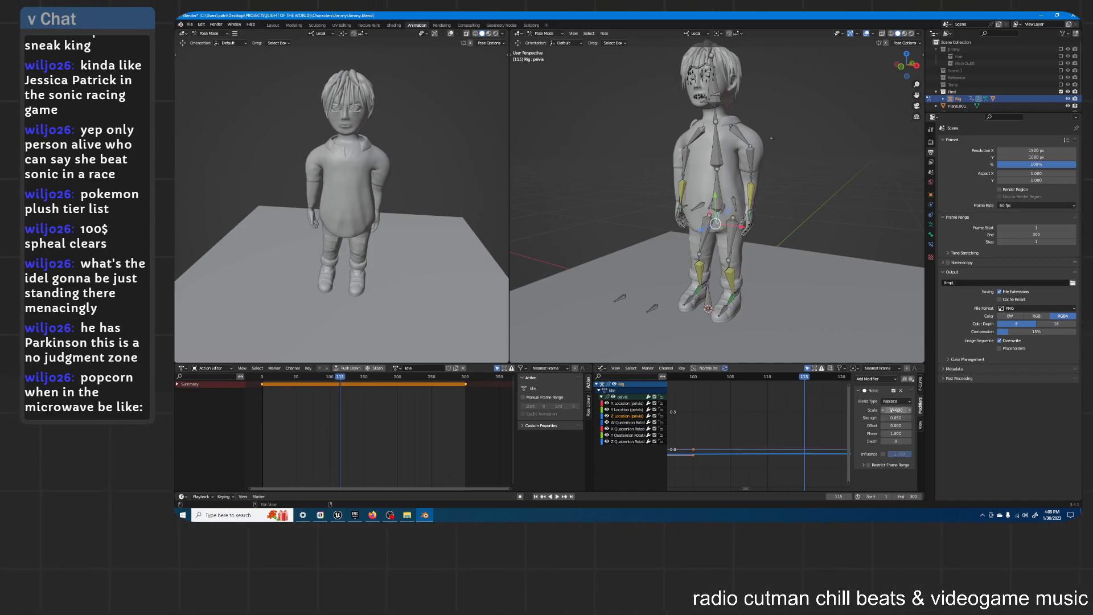
click(624, 404)
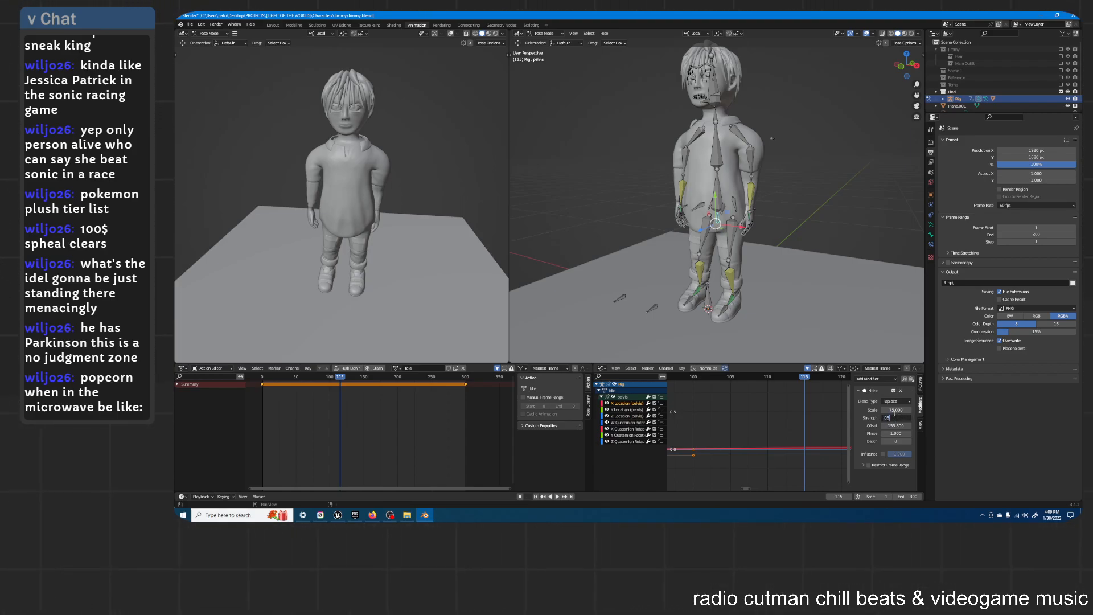
key(Return)
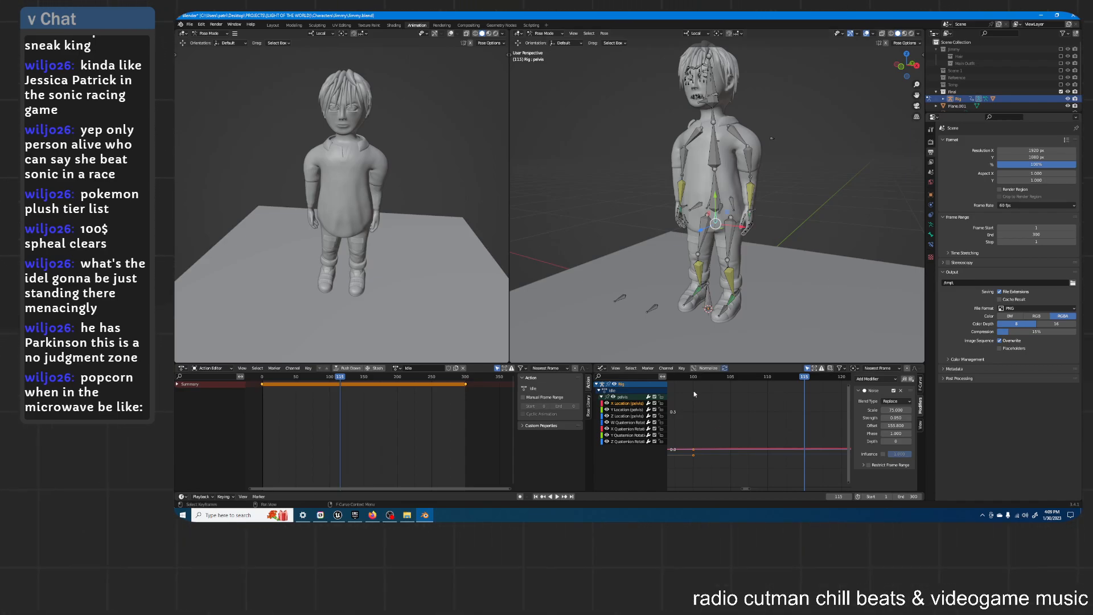
Step: Play back the idle sway and inspect it from behind the character, checking the left hand IK bone's curves
click(729, 405)
key(space)
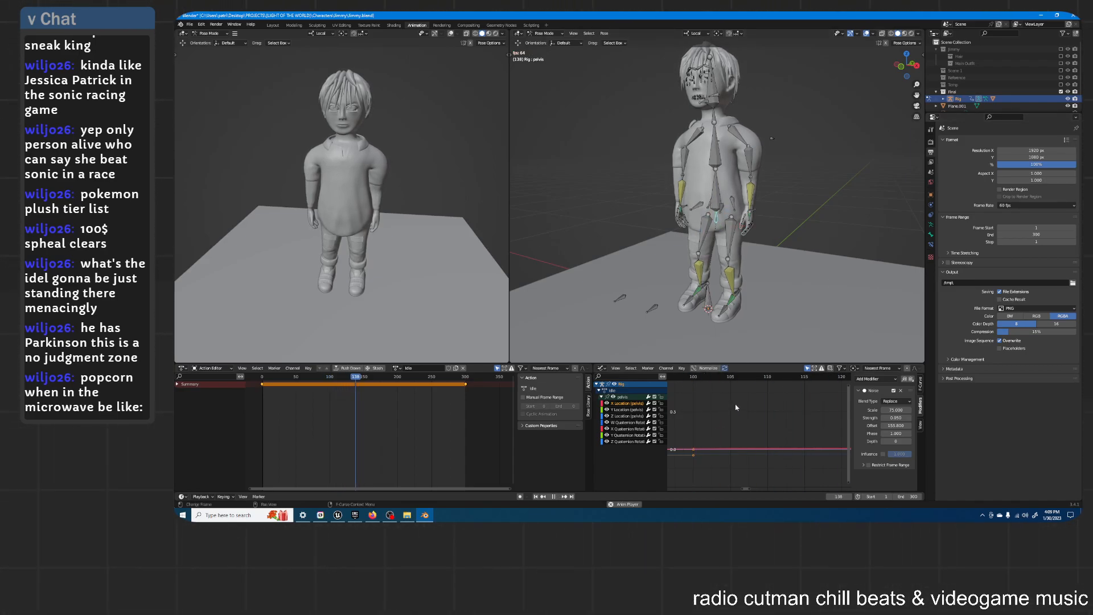
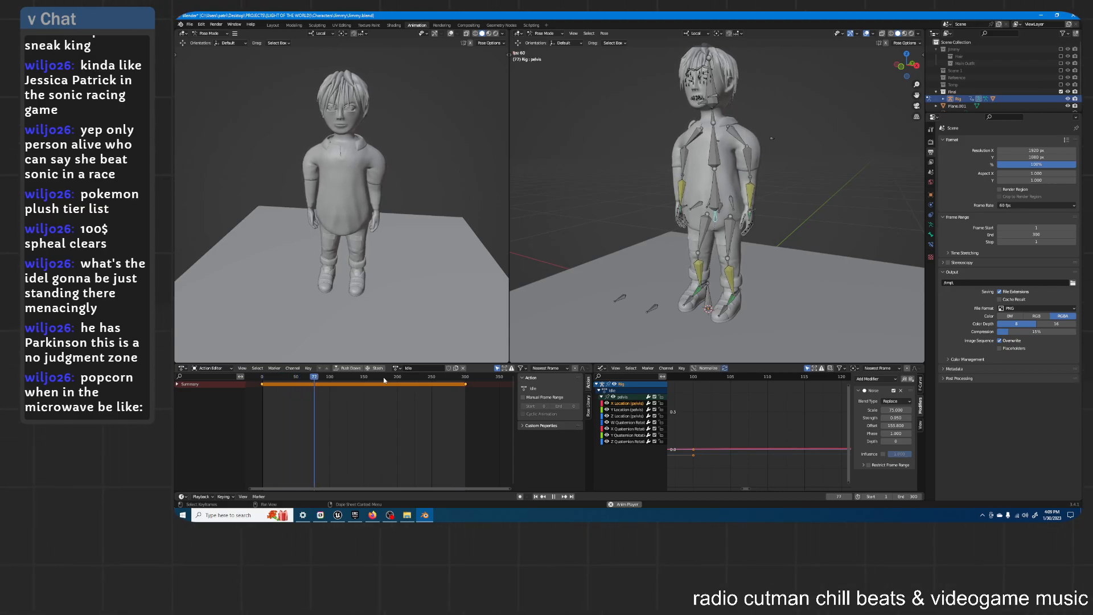
middle_drag(809, 175, 648, 206)
click(804, 179)
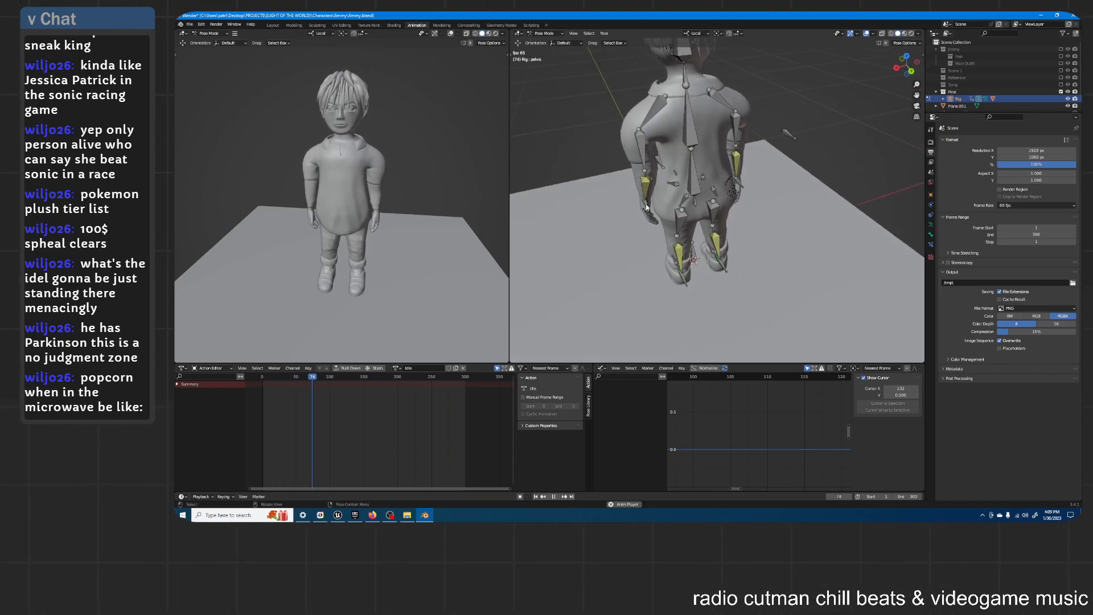
click(647, 207)
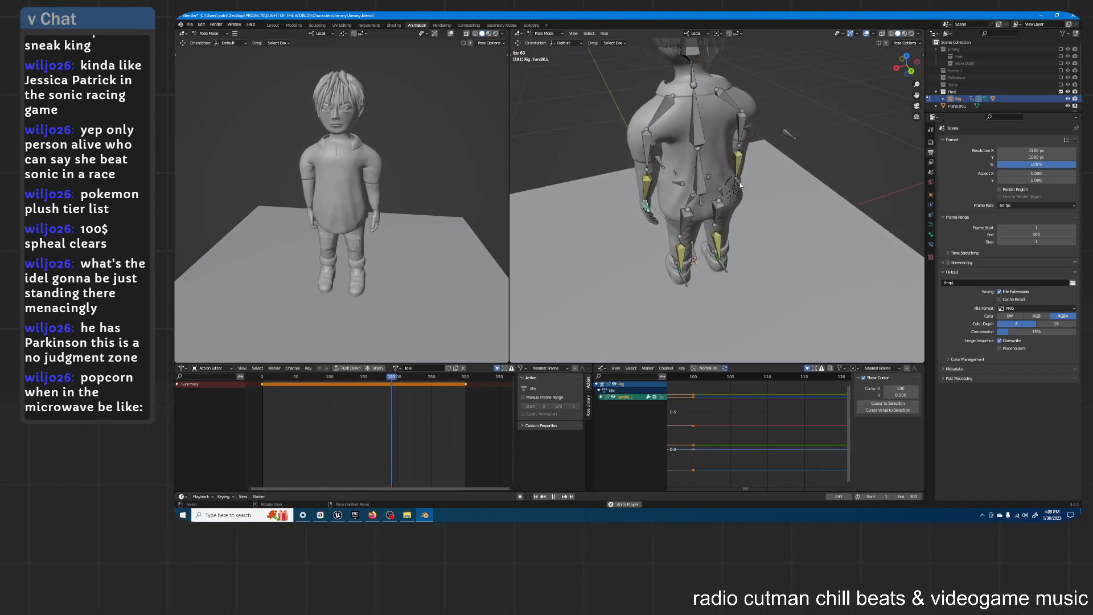
key(space)
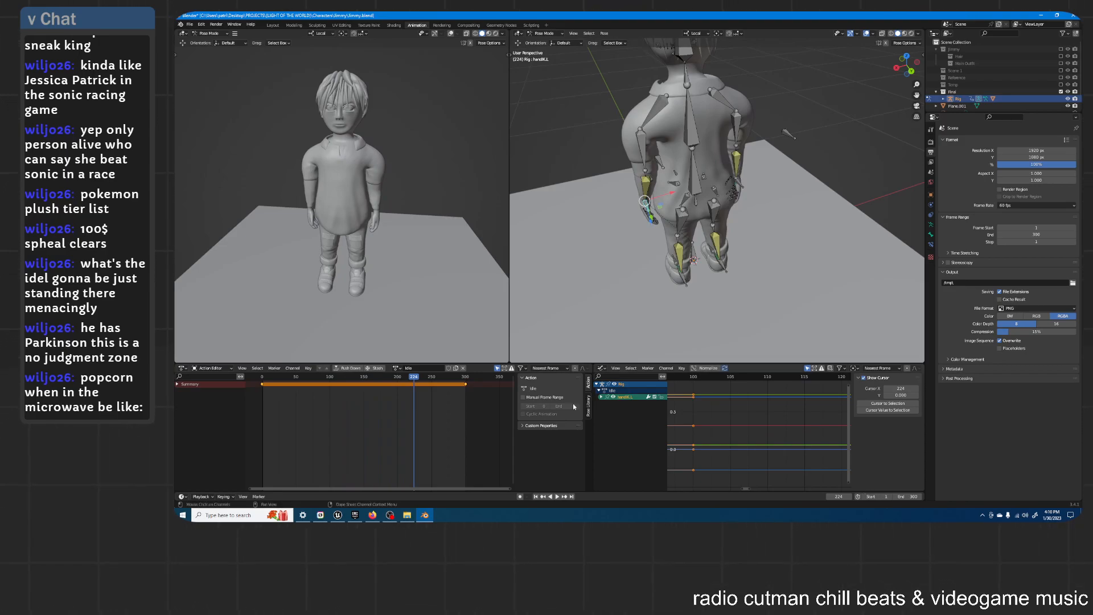
Step: Reselect the pelvis, adjust the Noise strength on its X and Z Location curves, and play back the animation from the front
click(693, 200)
middle_drag(693, 199, 836, 232)
scroll(854, 259, up, 1)
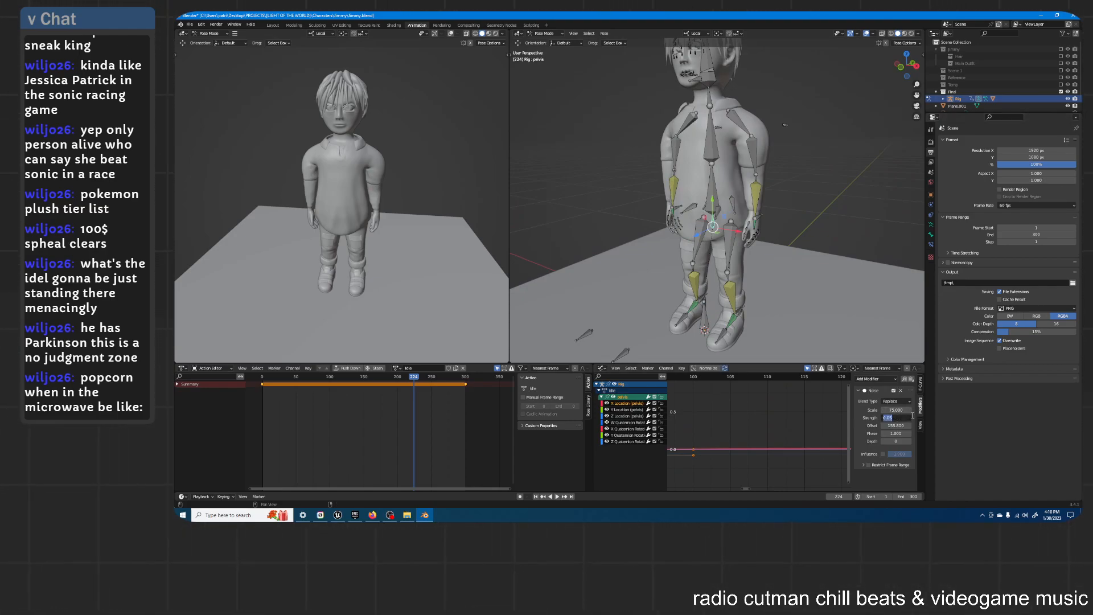
key(Return)
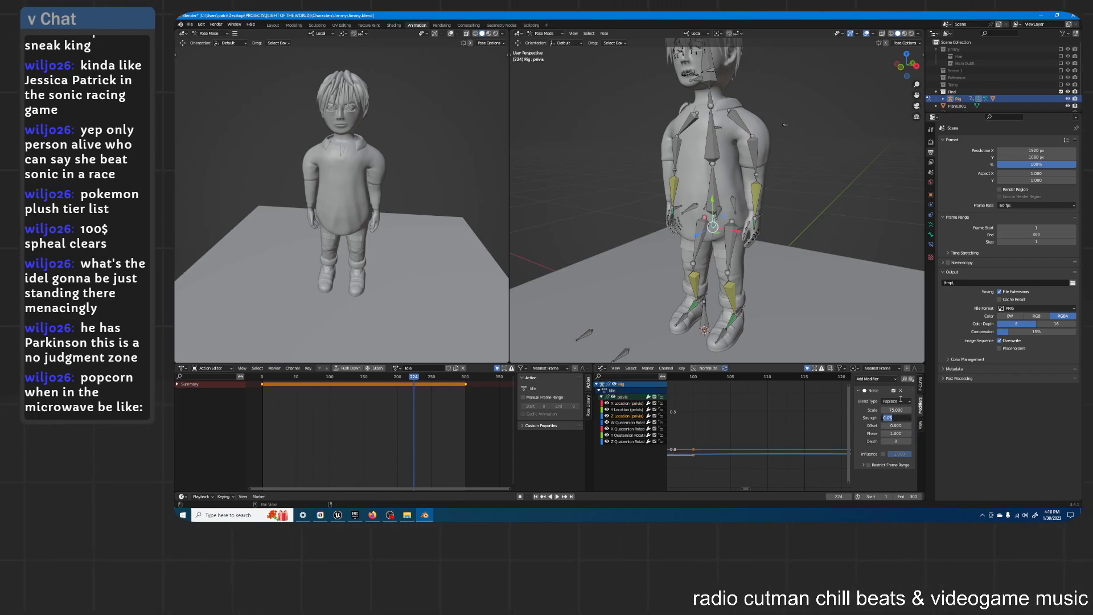
key(space)
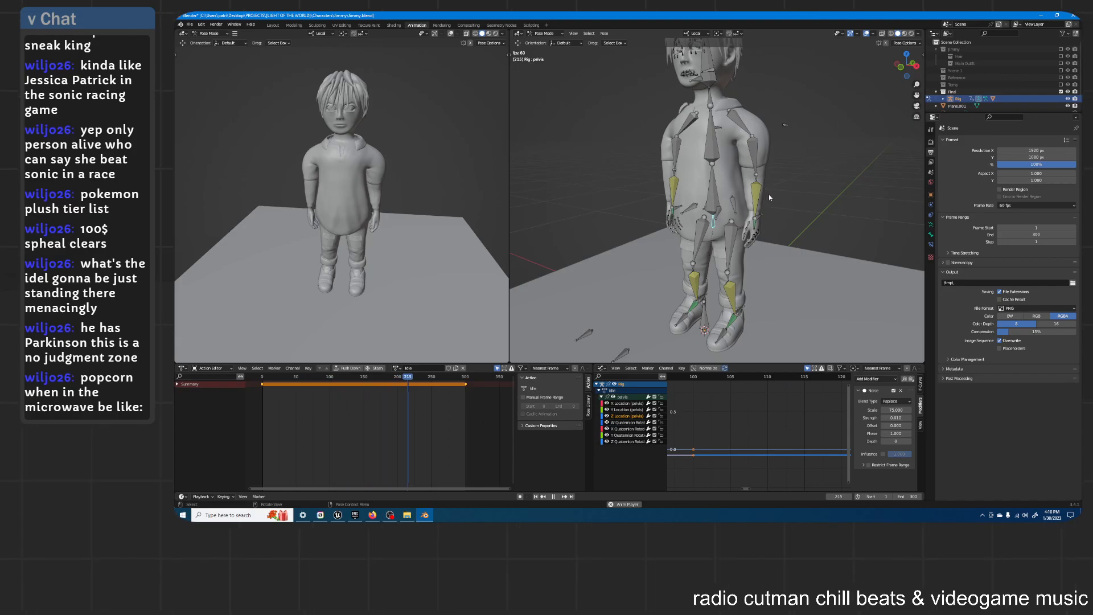
key(KP_1)
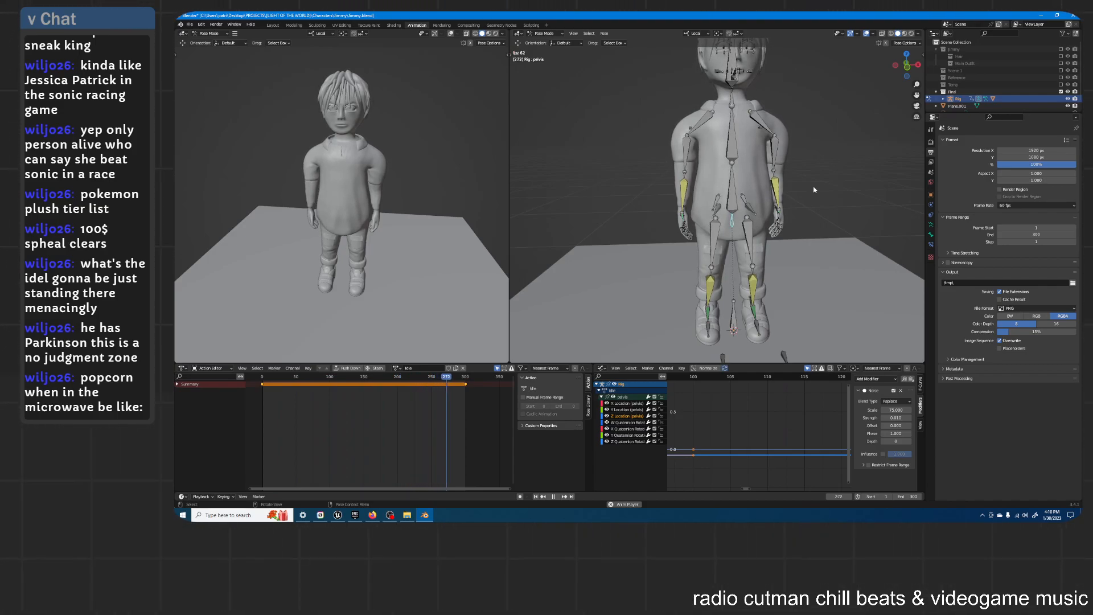
scroll(813, 190, up, 2)
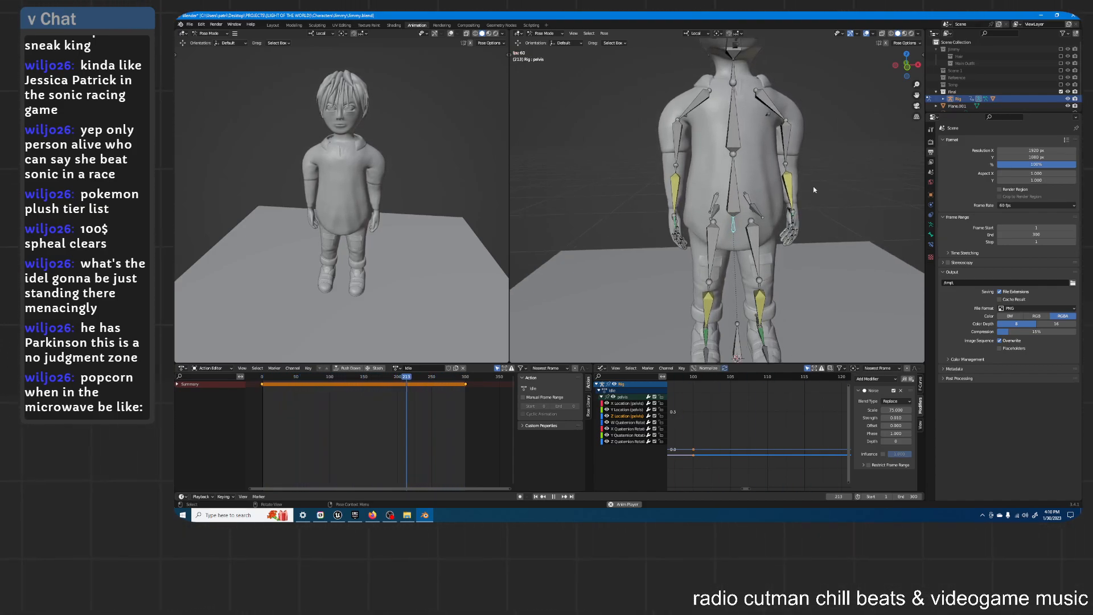
Step: Copy the pelvis Noise modifier onto the left hand IK bone's X Location curve and play back the animation
scroll(814, 189, down, 1)
middle_drag(813, 189, 740, 187)
key(space)
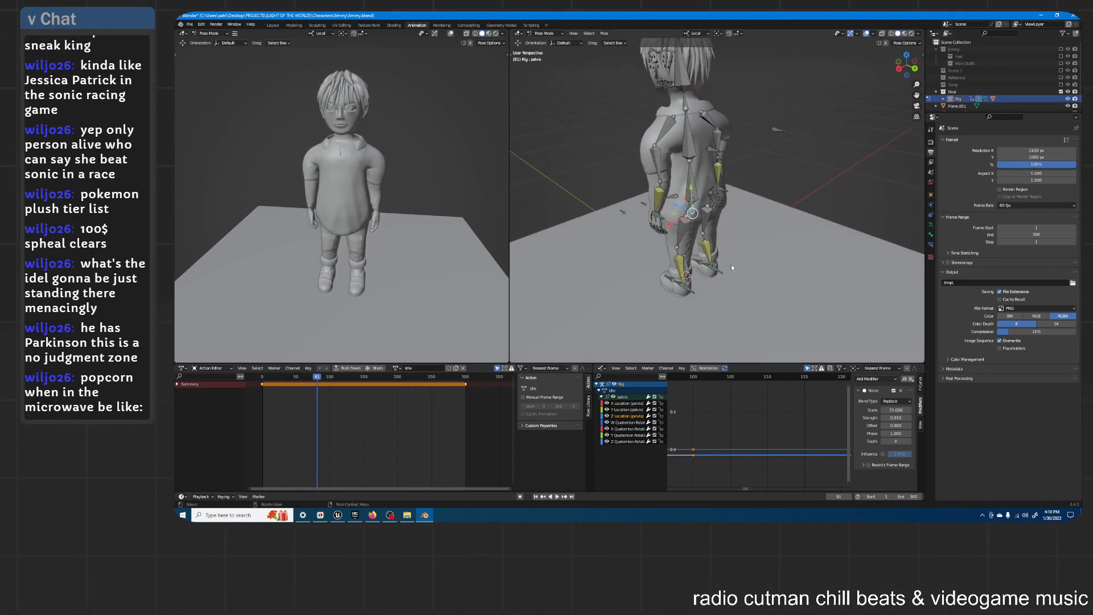
click(660, 218)
click(693, 213)
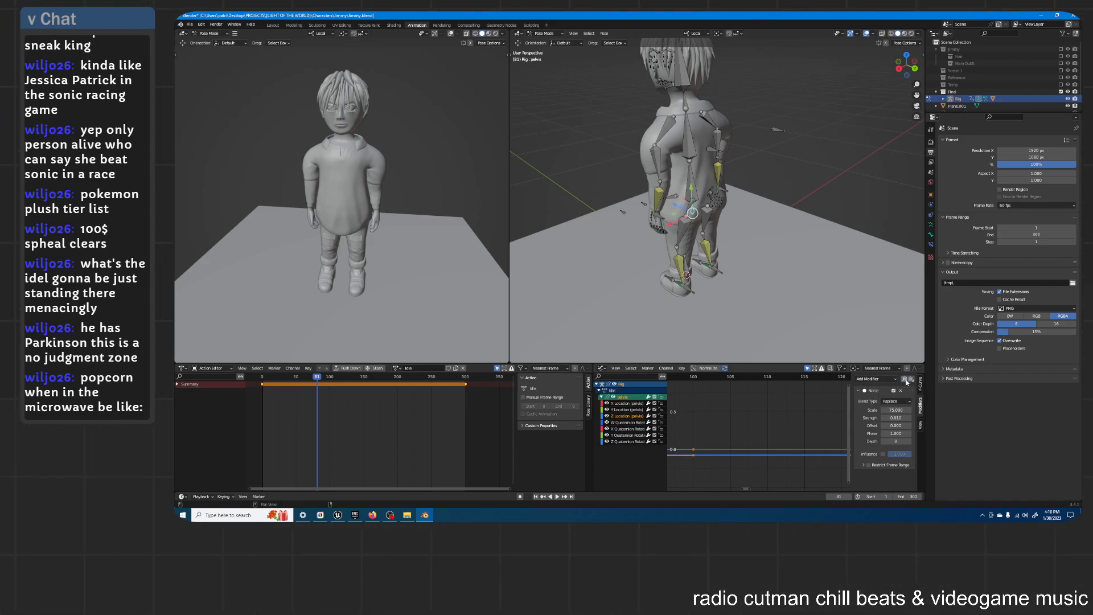
click(657, 218)
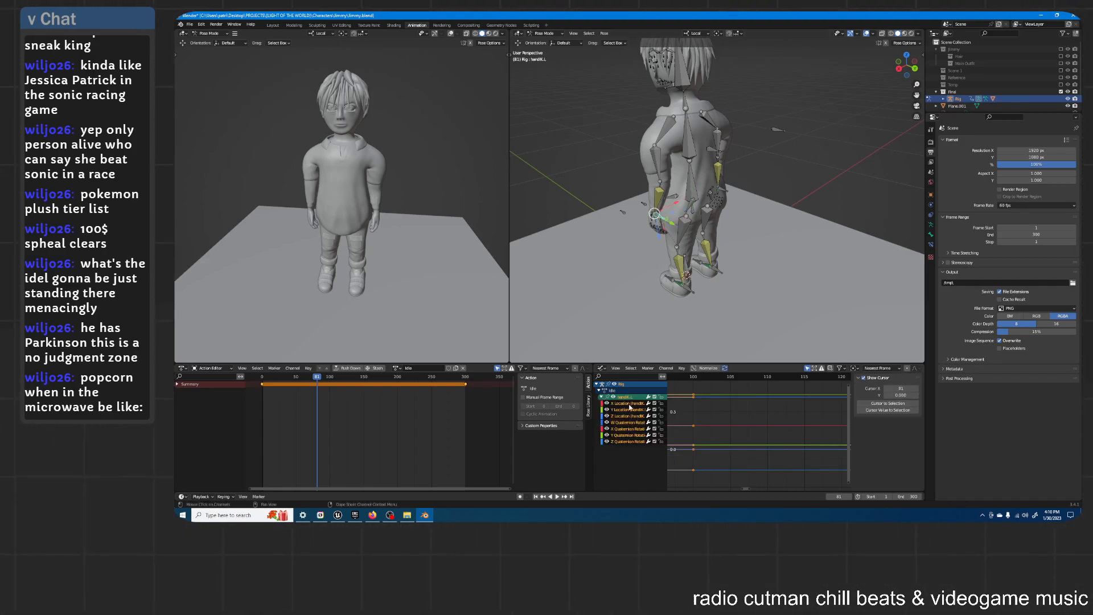
click(629, 404)
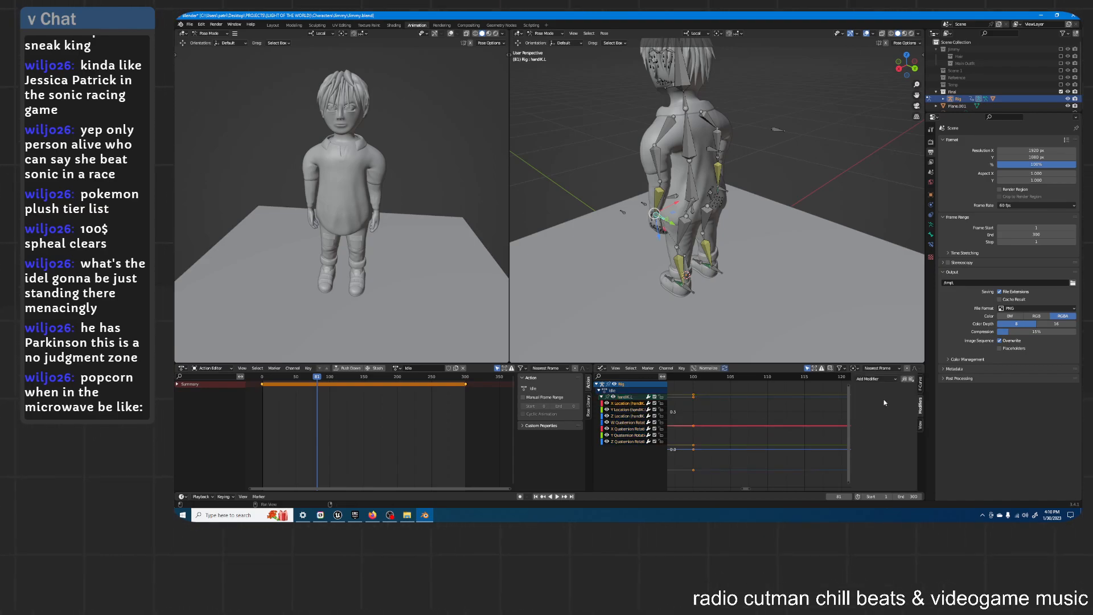
click(911, 381)
key(space)
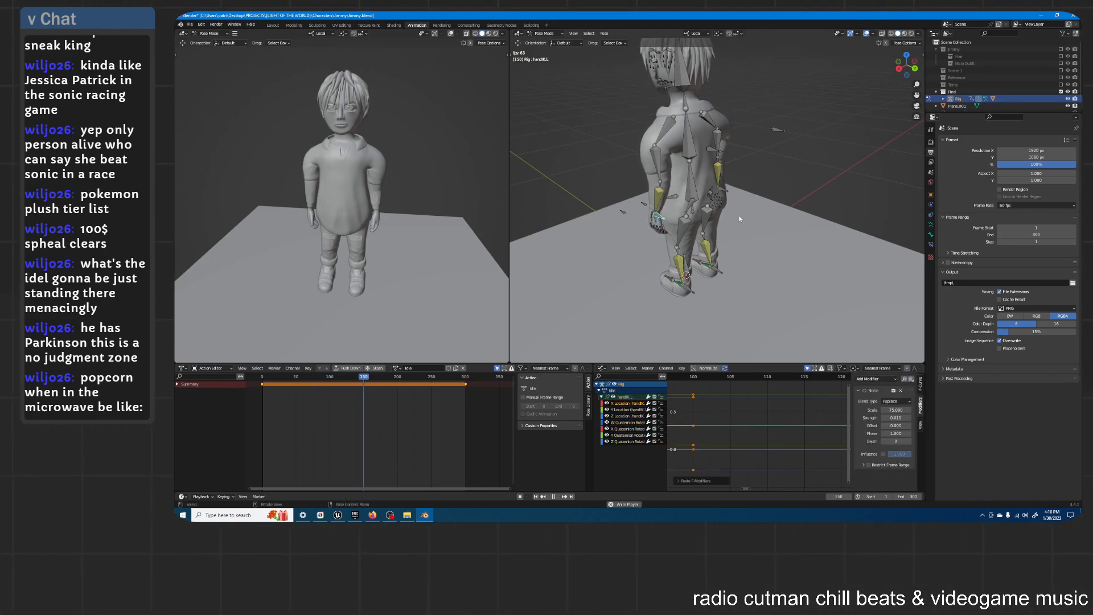
Step: Examine the left arm's motion during playback from the front, behind and side, checking the left hand bone and its IK bone
middle_drag(739, 218, 814, 225)
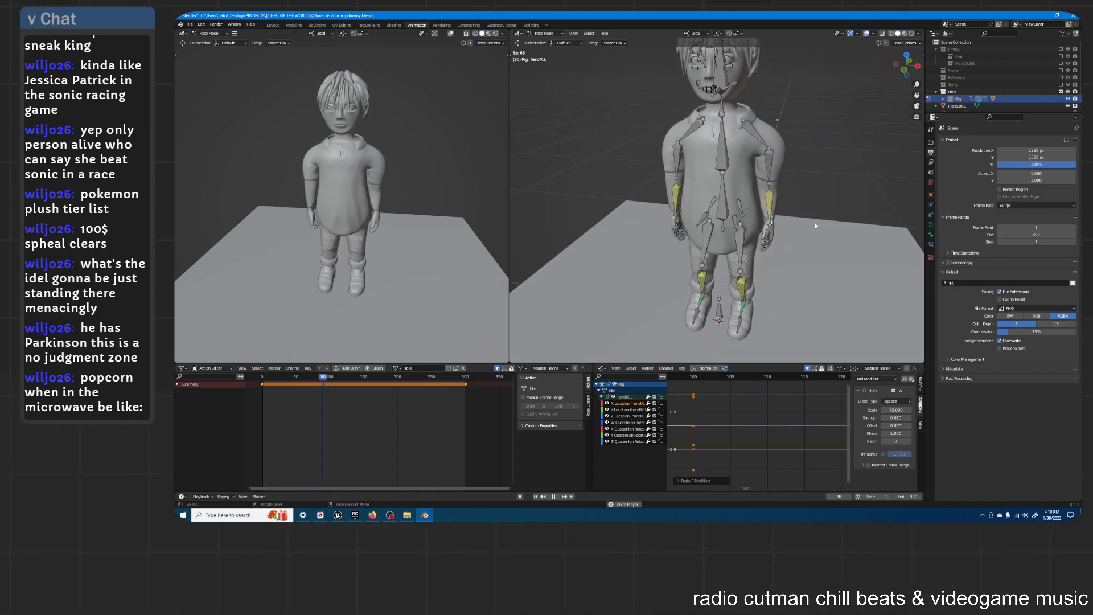
middle_drag(815, 217, 660, 184)
scroll(773, 210, up, 2)
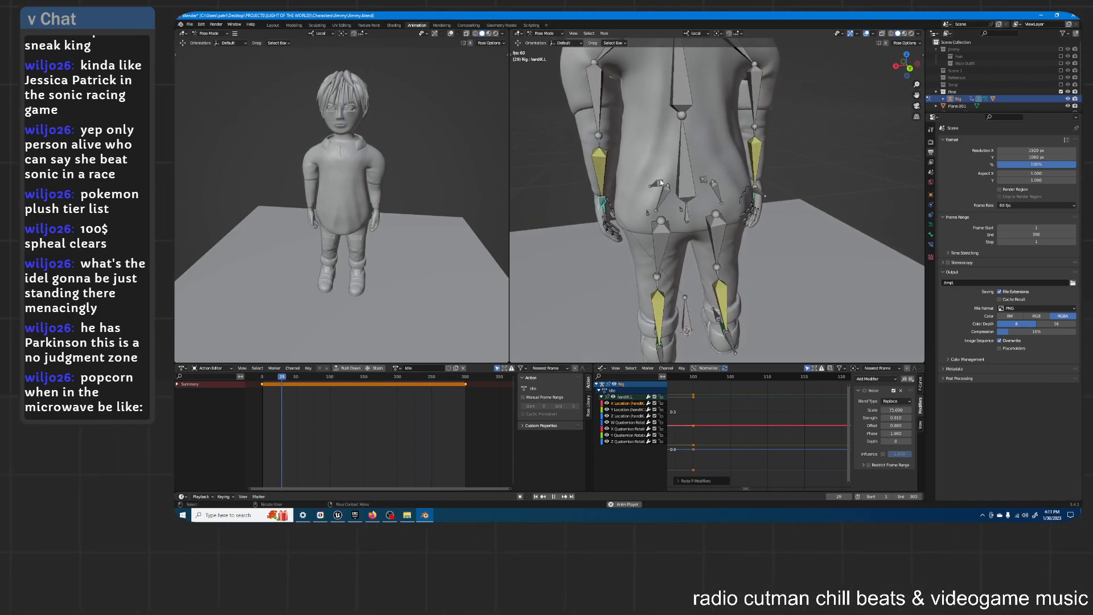
click(604, 208)
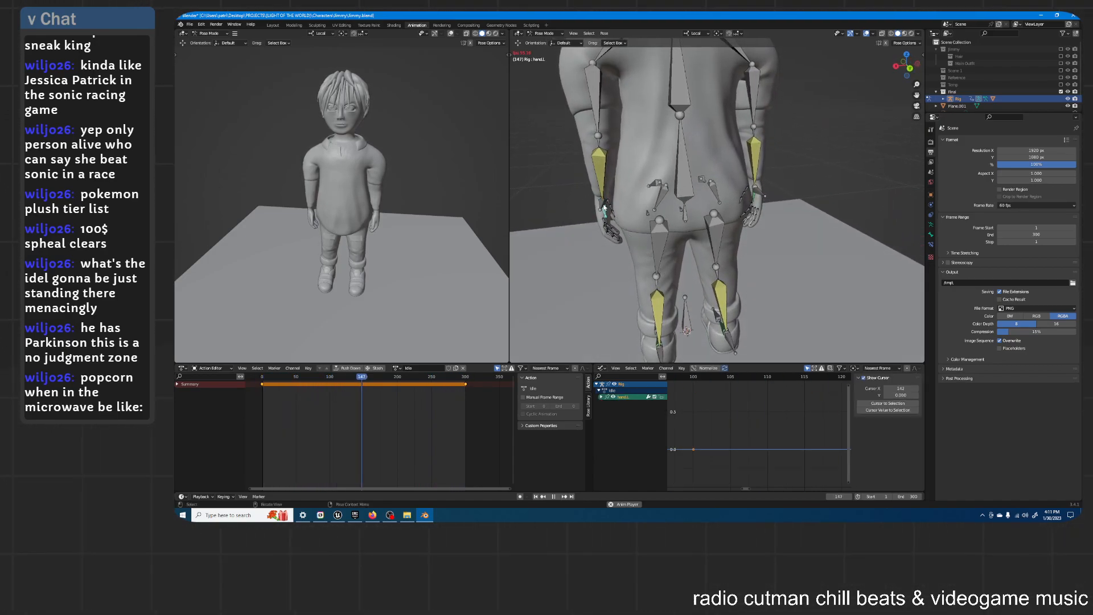
click(604, 209)
middle_drag(646, 184, 723, 209)
key(space)
key(space)
scroll(728, 195, down, 6)
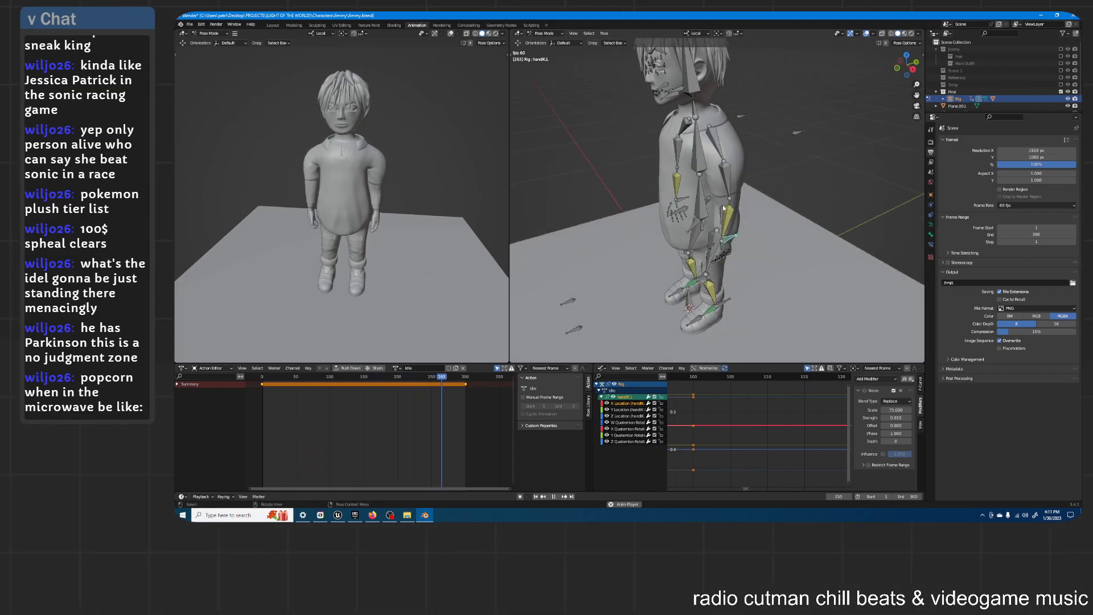
Step: Copy the left hand IK bone's Noise modifier onto the right hand IK bone's X Location curve and play it back from the front
middle_drag(697, 303, 705, 287)
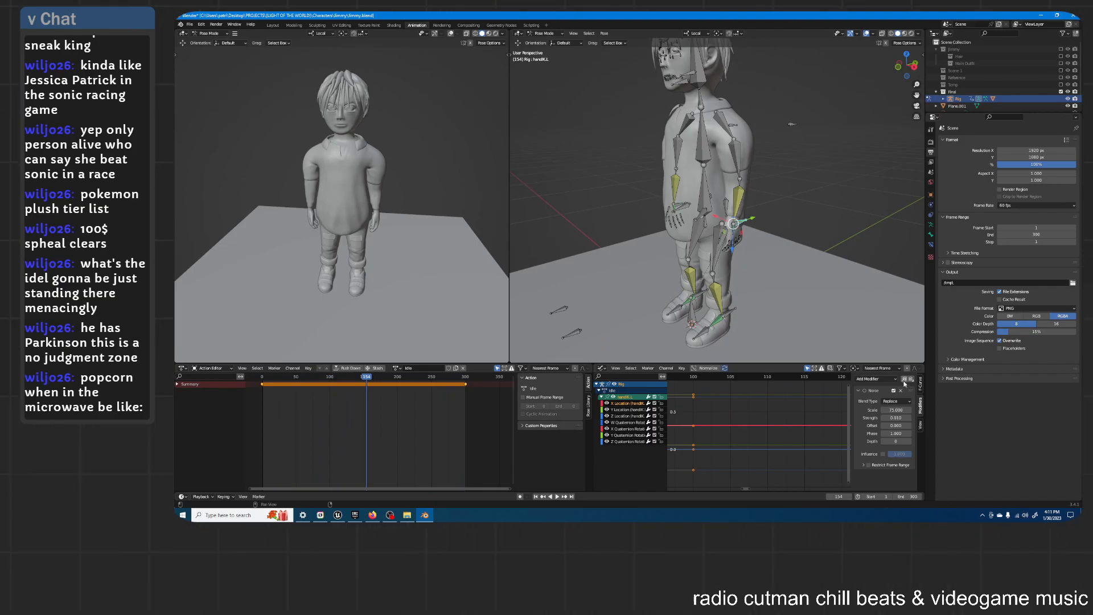
middle_drag(710, 209, 677, 211)
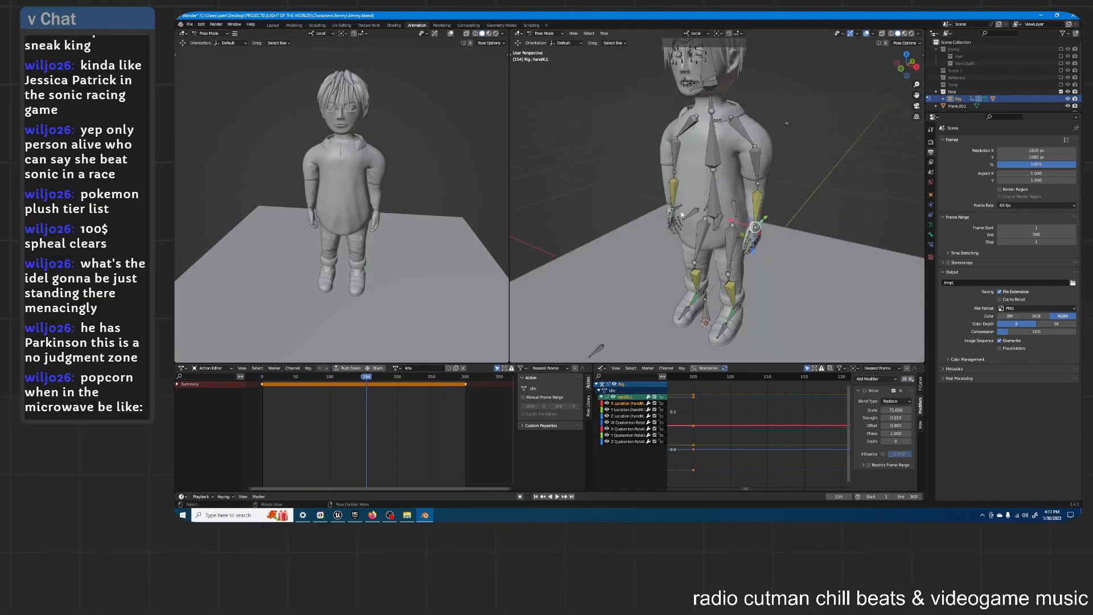
click(678, 211)
click(601, 397)
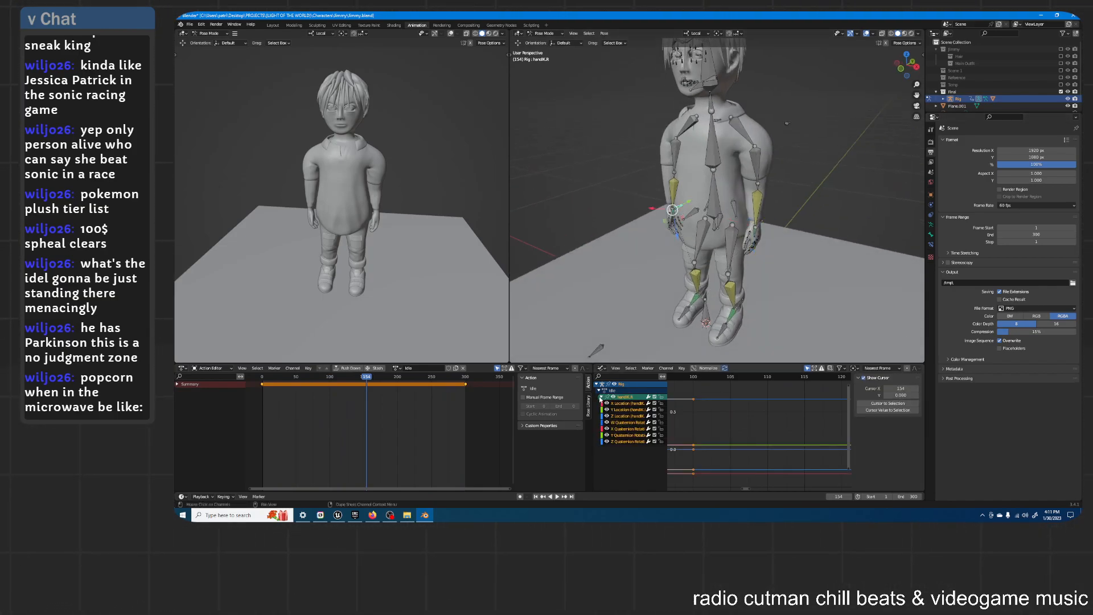
click(623, 402)
click(911, 380)
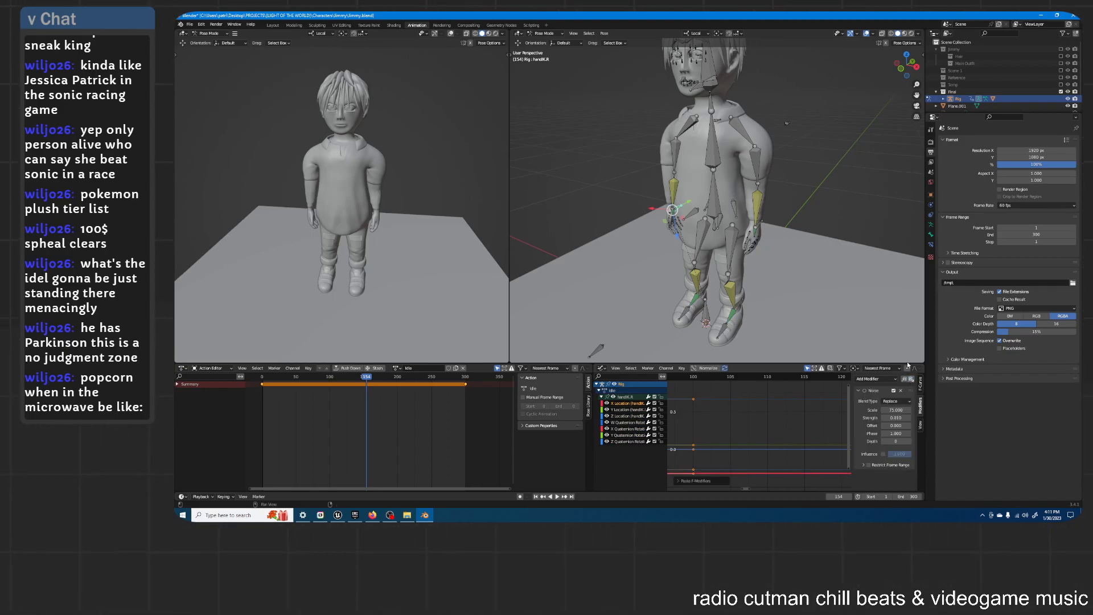
scroll(734, 181, up, 6)
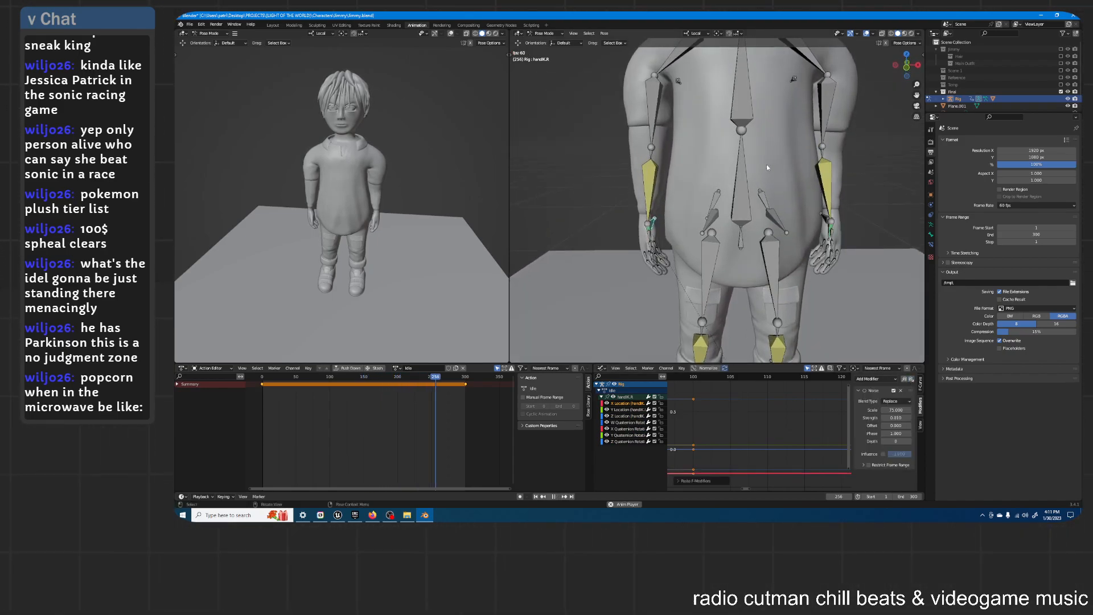
scroll(755, 170, up, 1)
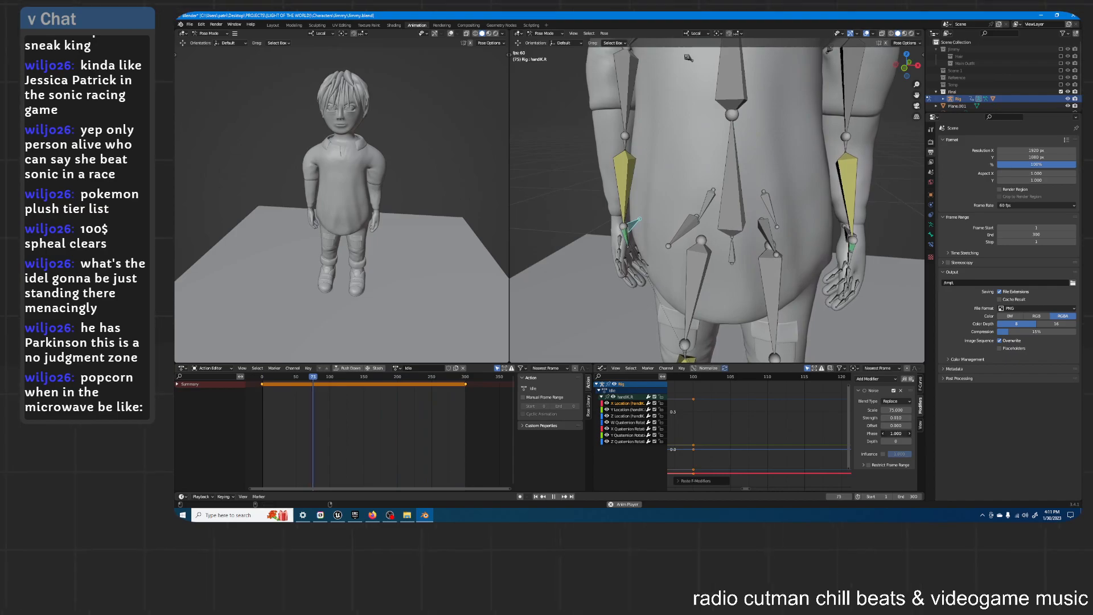
Step: Try raising the Phase and then the Depth of the Noise modifier on the right hand IK bone's X Location curve
drag(896, 433, 1007, 433)
key(ctrl+z)
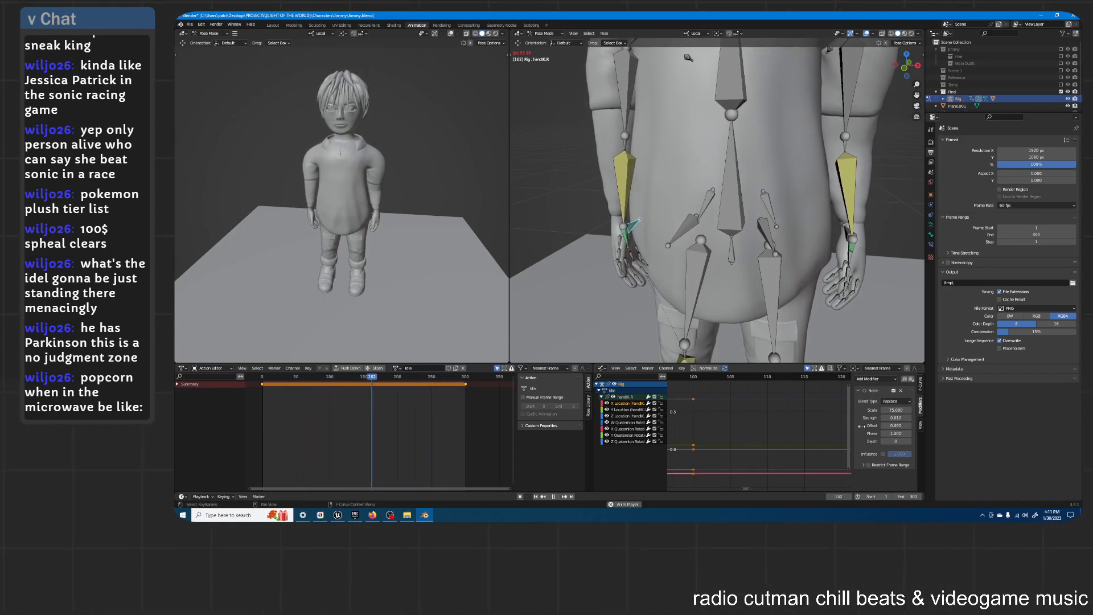
drag(894, 442, 1027, 442)
scroll(814, 135, down, 4)
middle_drag(752, 130, 709, 145)
scroll(815, 141, up, 4)
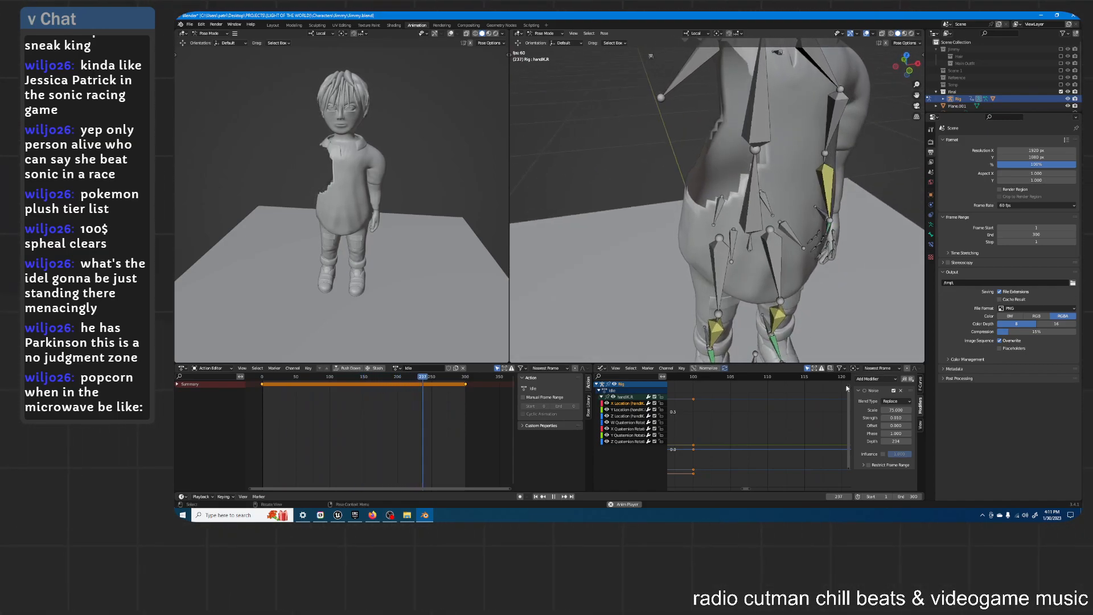
Step: Set the Depth of the right hand IK bone's X Location Noise modifier to 0 and check the pose from the front
mouse_move(897, 440)
mouse_down()
mouse_move(996, 440)
mouse_move(896, 440)
mouse_up()
click(896, 441)
text(0)
key(Return)
scroll(717, 200, up, 2)
middle_drag(717, 201, 716, 237)
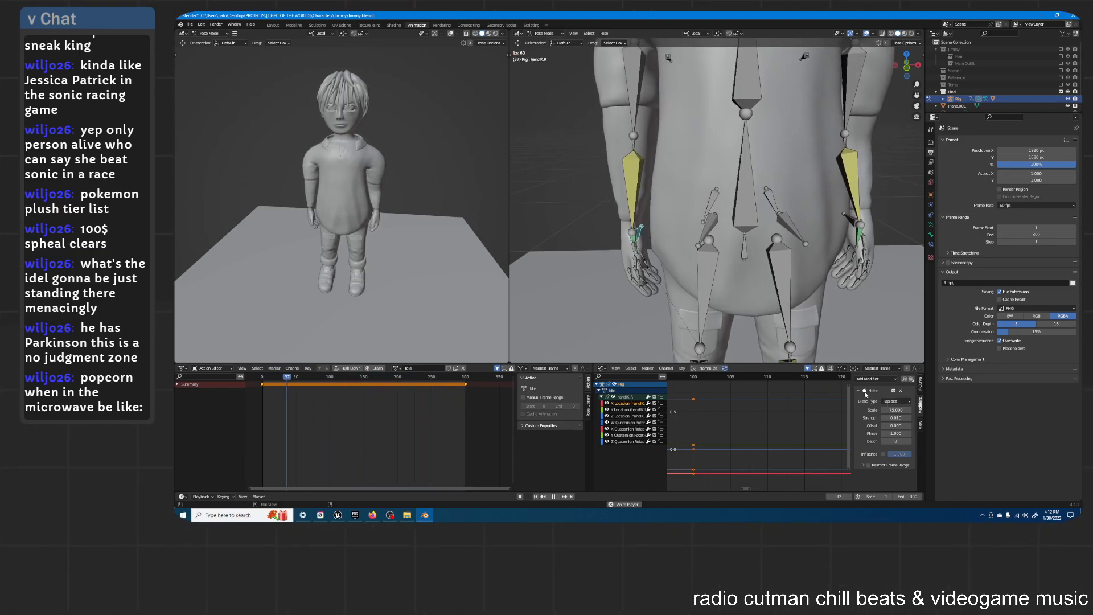
Step: Remove the Noise modifier from the right hand IK bone's X Location curve and paste it onto its Z Location curve
click(901, 390)
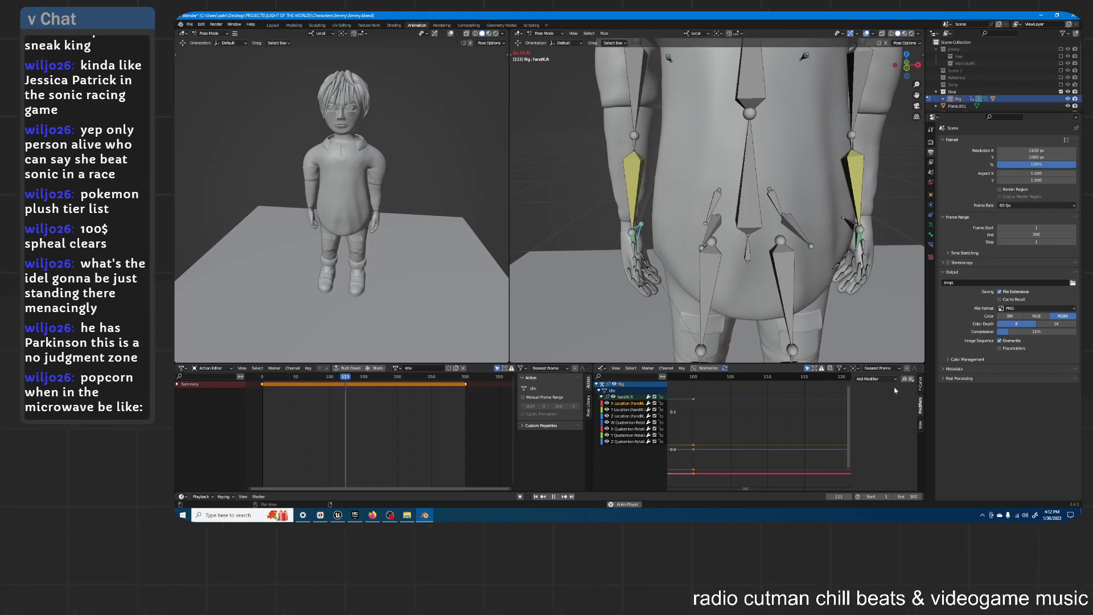
click(618, 410)
click(618, 416)
click(912, 380)
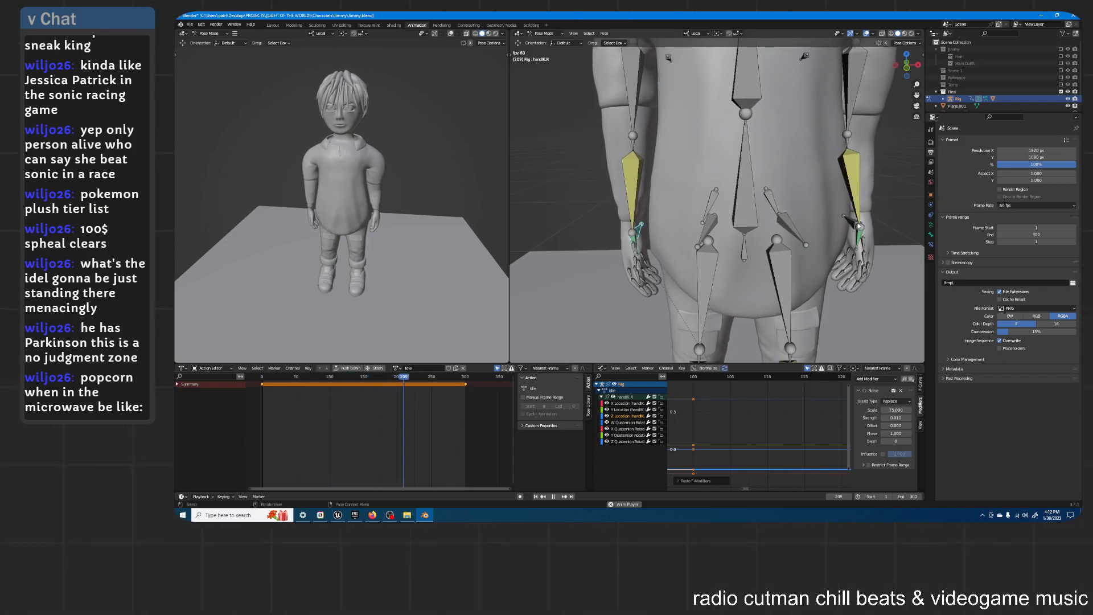
Step: Move the left hand IK bone's Noise modifier from its X Location curve to its Z Location curve
click(851, 223)
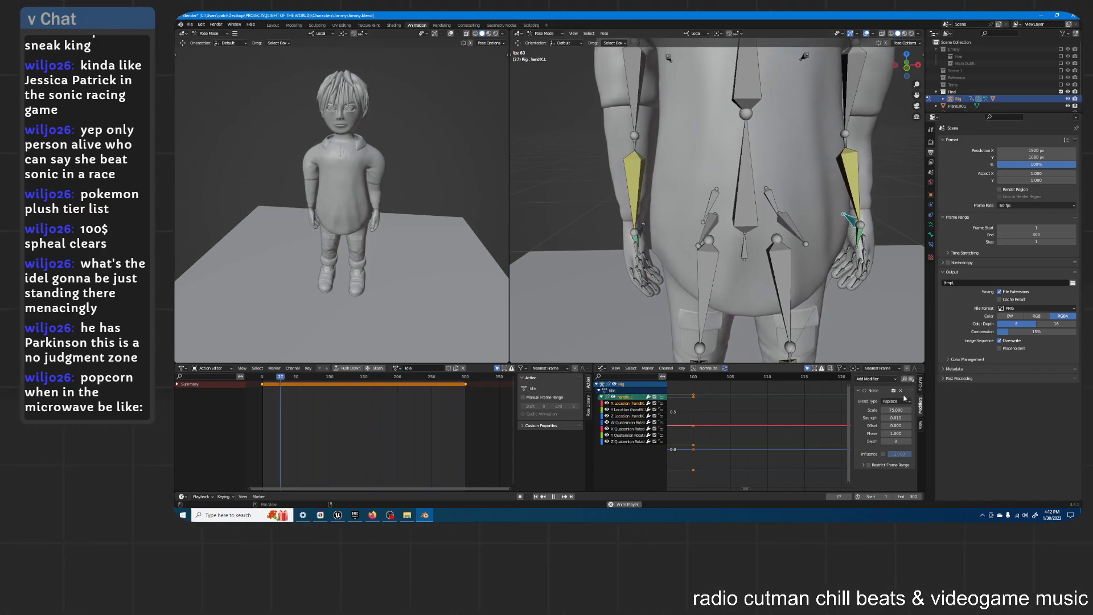
click(654, 417)
click(627, 416)
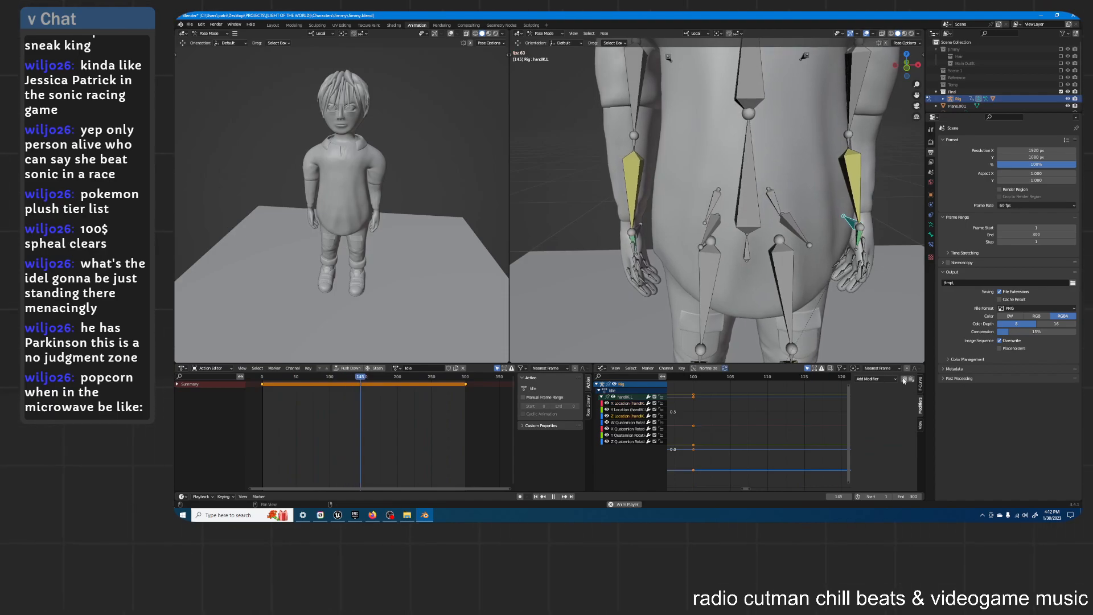
click(913, 381)
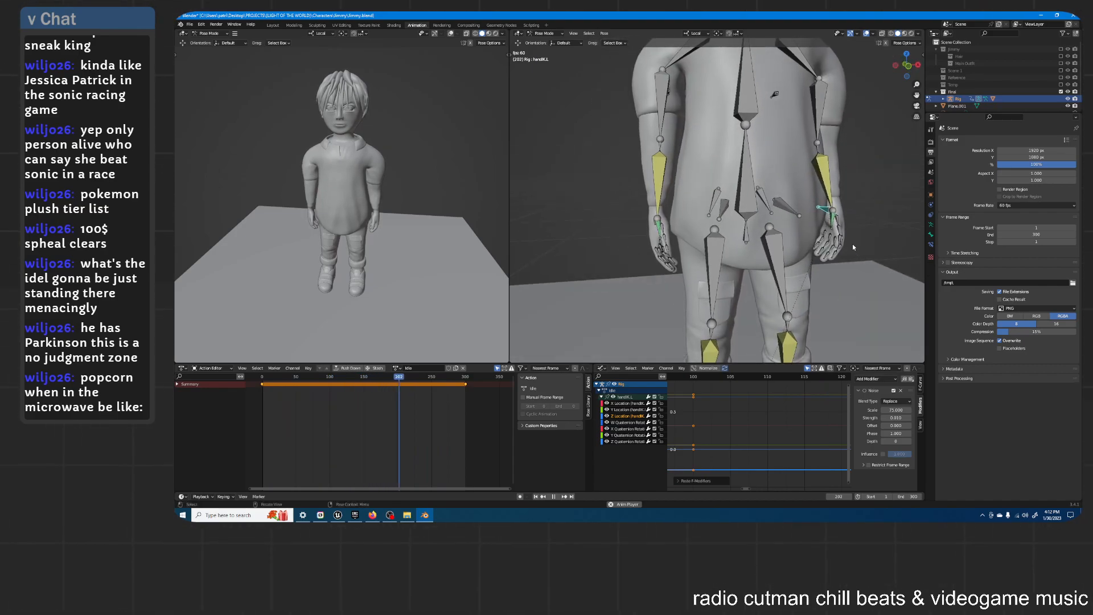
Step: Review the arm motion from the front and behind, and set the left hand IK bone's Z Location Noise strength to 0.1
scroll(852, 244, down, 5)
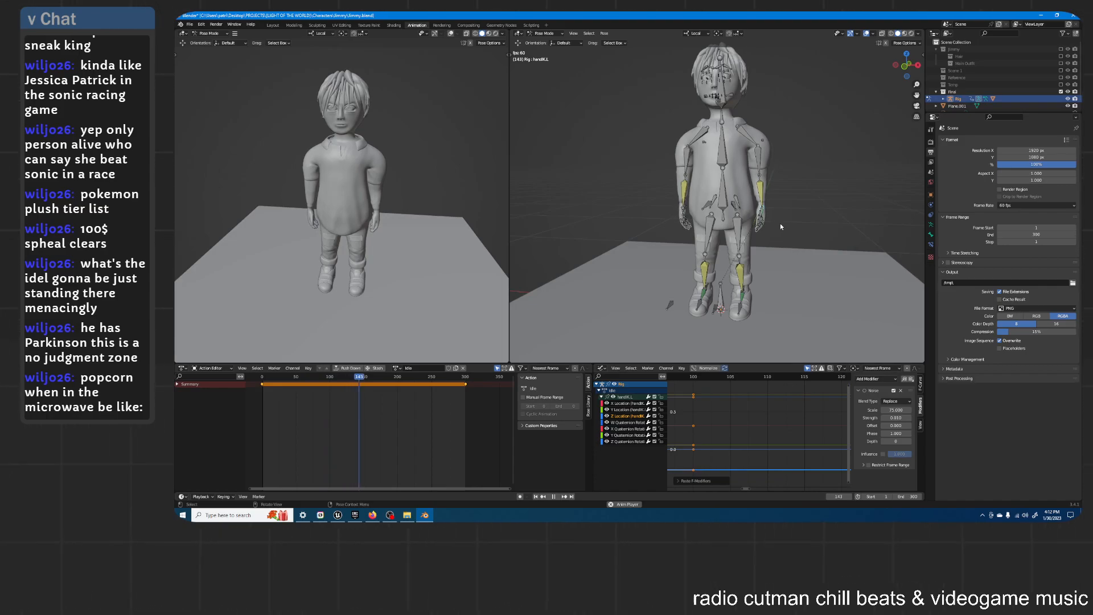
scroll(779, 223, up, 5)
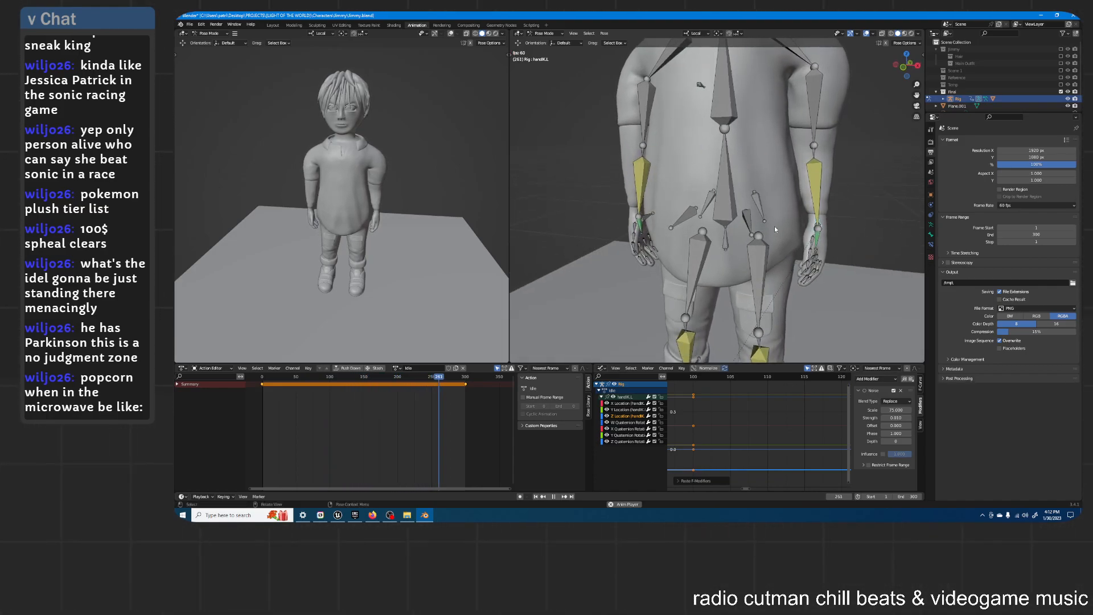
middle_drag(774, 228, 633, 226)
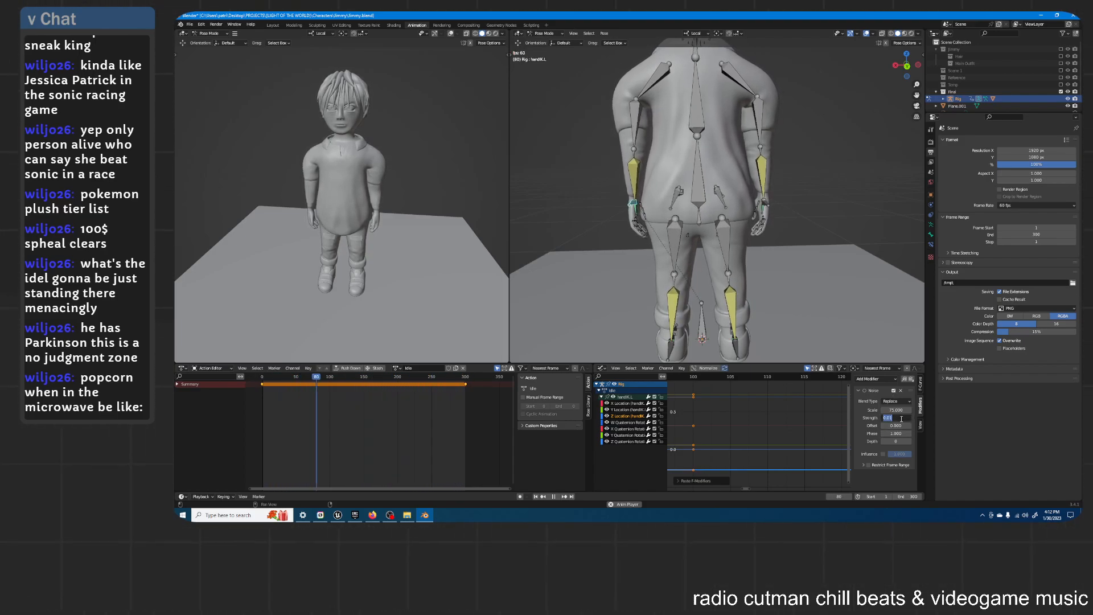
key(Return)
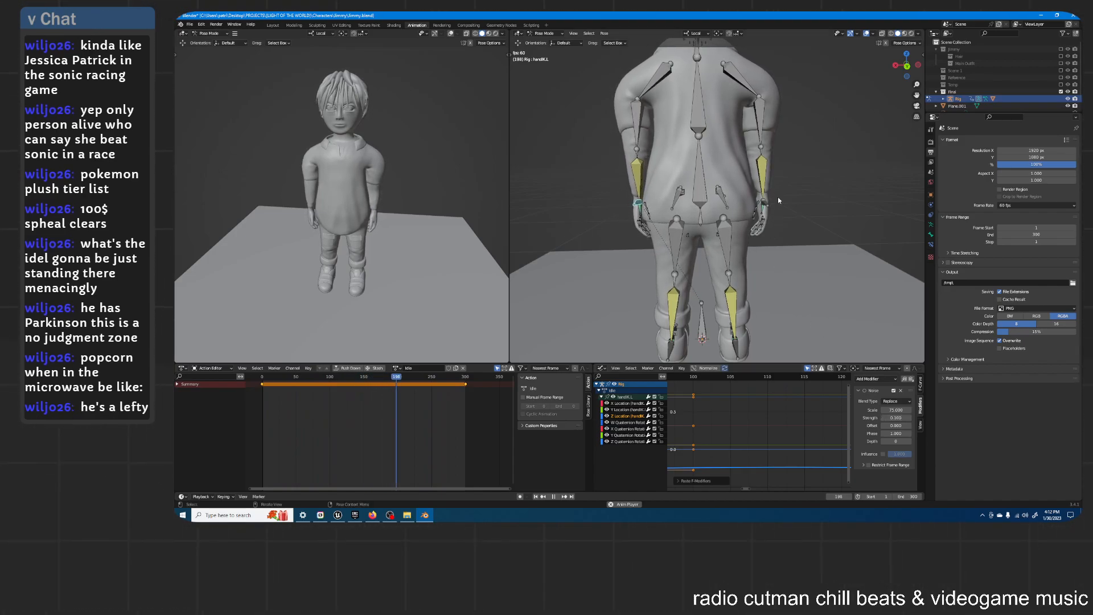
Step: Set the Noise strength to 0.1 on the right hand IK bone's Z Location curve
scroll(780, 198, up, 1)
middle_drag(781, 198, 821, 238)
click(768, 203)
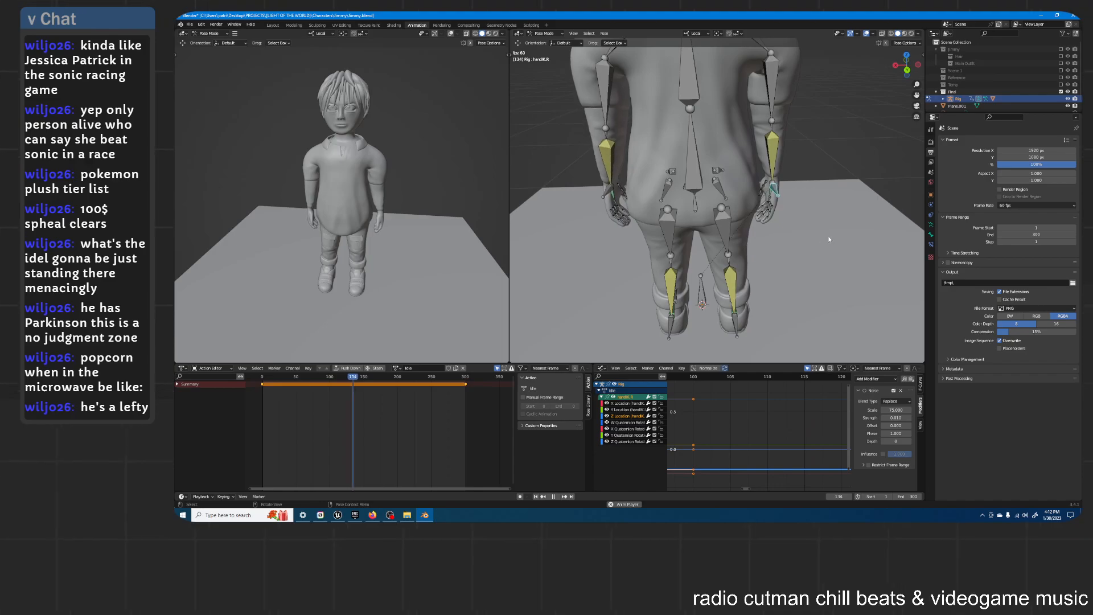
middle_drag(839, 244, 824, 250)
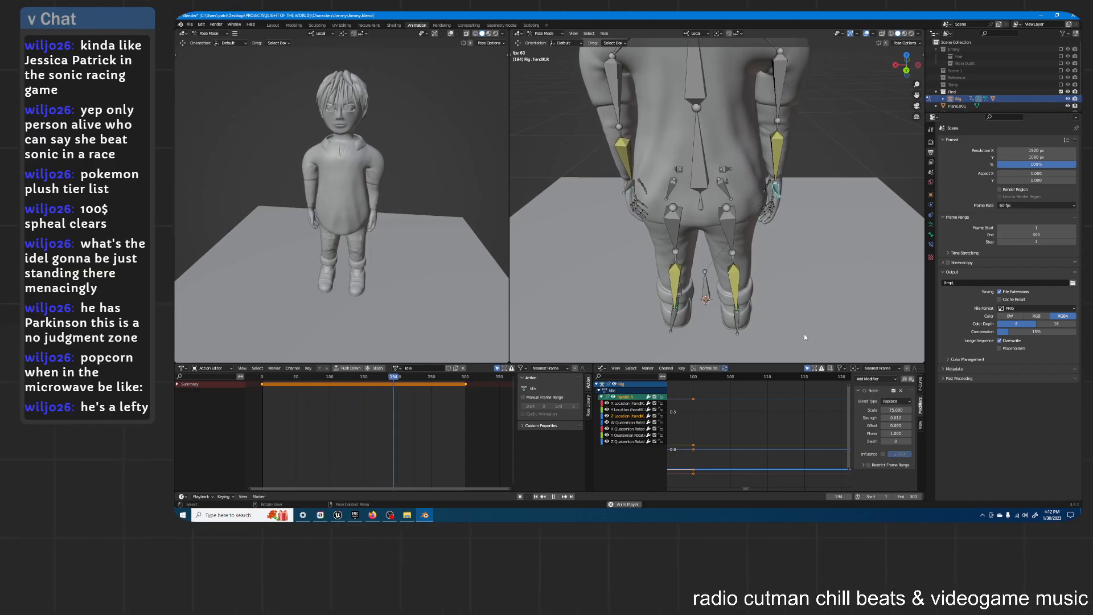
click(897, 418)
text(0.1)
key(Return)
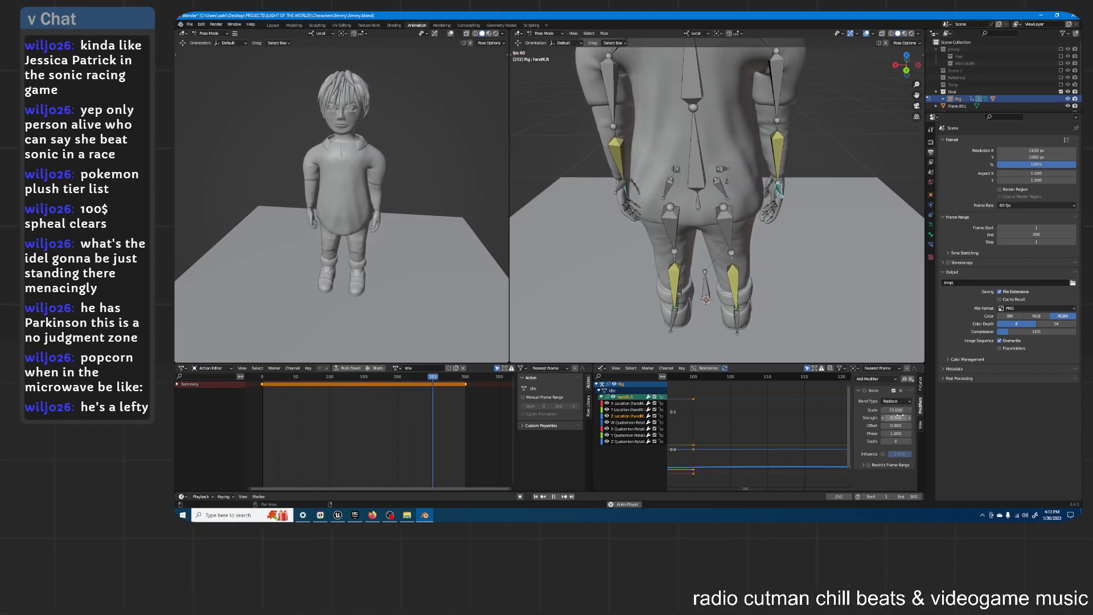
Step: Check the hands from behind and increase the Noise offset on the right hand IK bone's Z Location curve
middle_drag(806, 155, 828, 116)
click(829, 116)
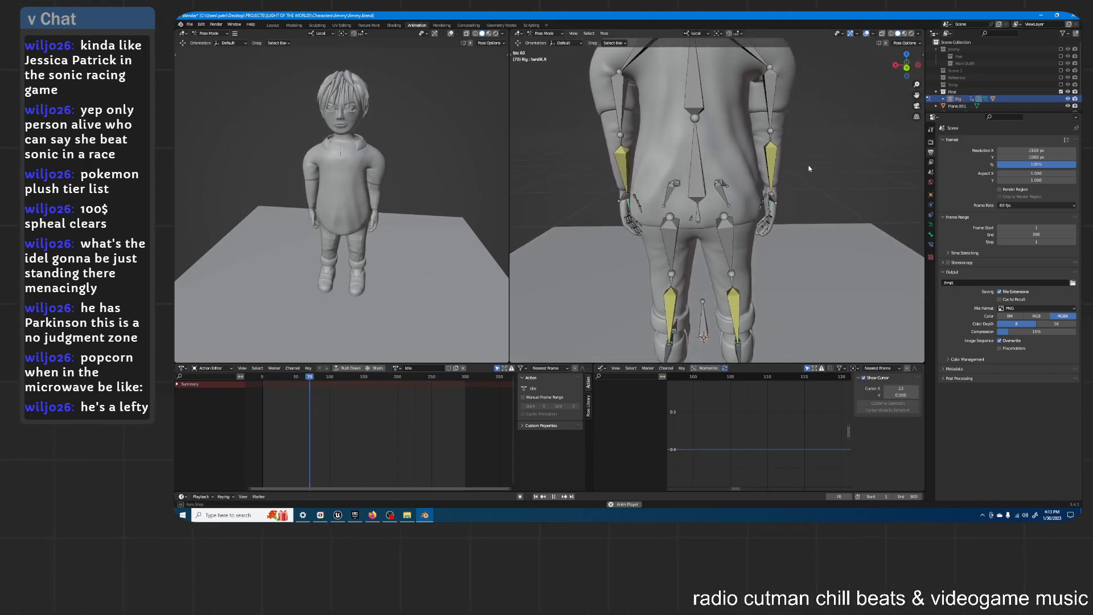
click(768, 201)
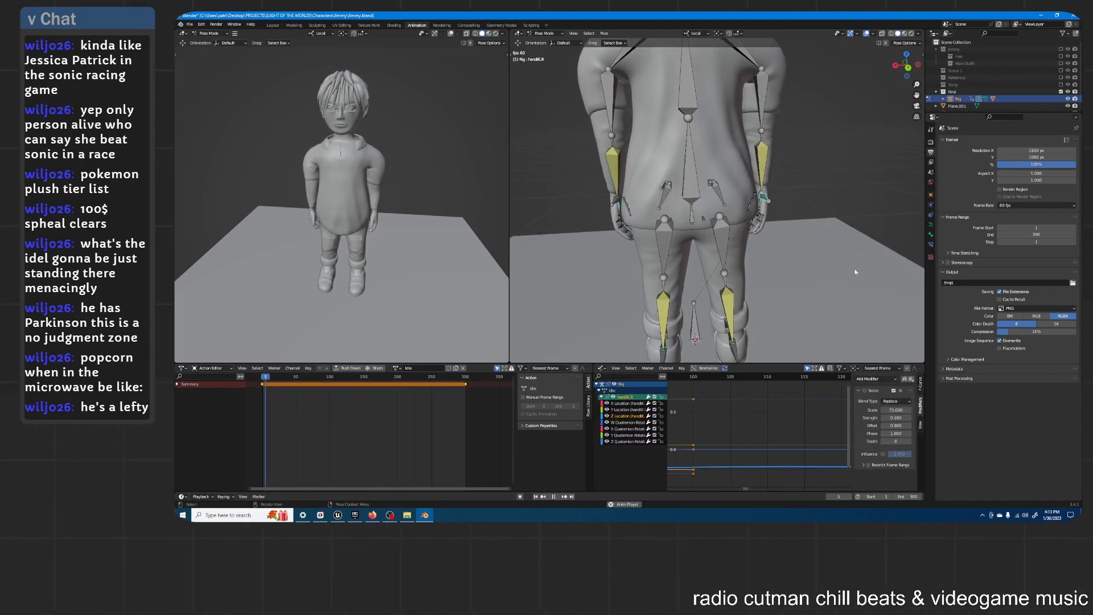
drag(895, 426, 944, 425)
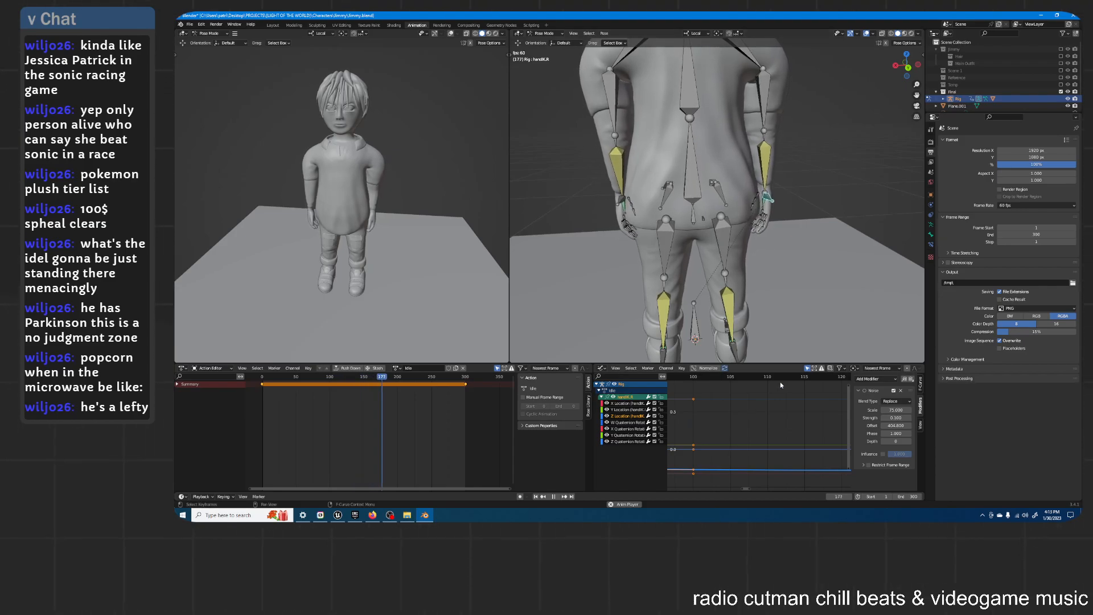
Step: Set the right hand IK bone's Z Location Noise strength to 0.01 and reselect the left hand IK bone
click(898, 417)
text(0.01)
key(Return)
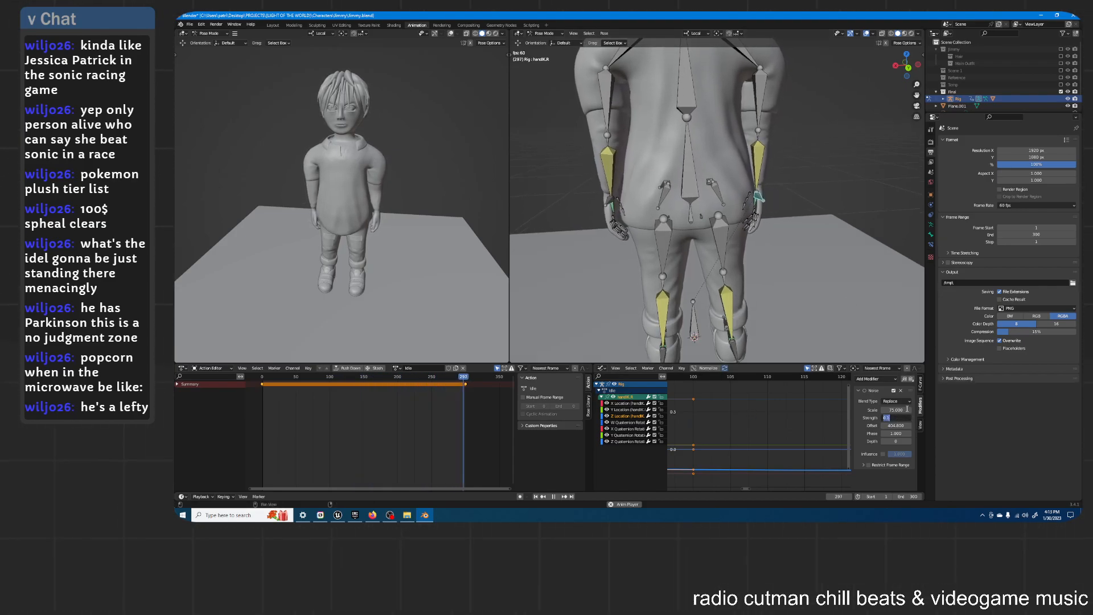
click(611, 201)
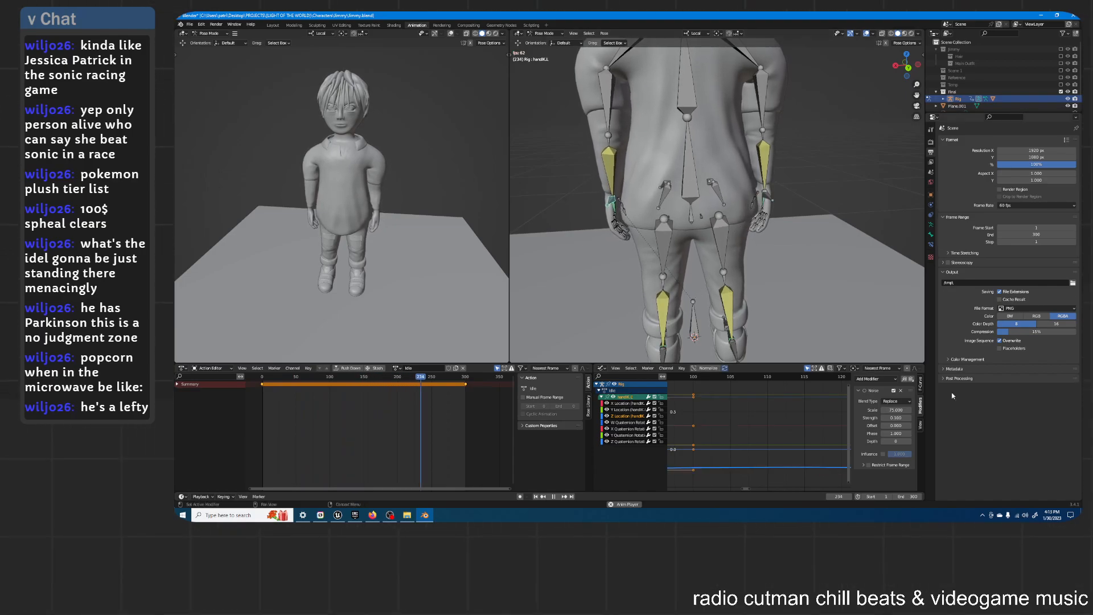
Step: Set the Noise strength to 0.01 on the left hand IK bone's Z Location curve
click(897, 417)
text(.01)
key(Return)
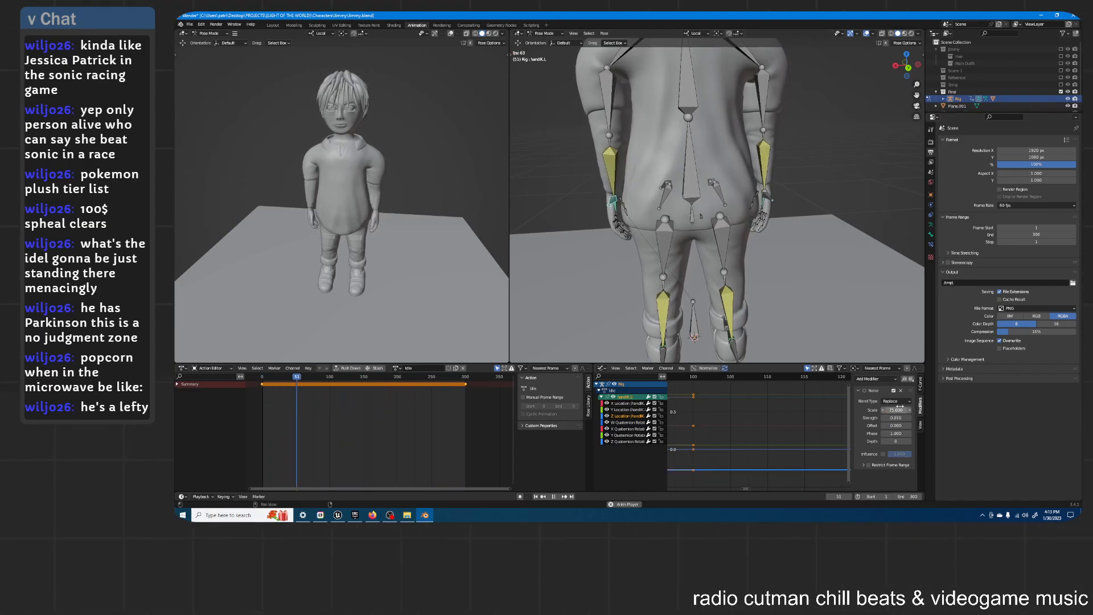
Step: Select the right hand IK bone from the front, stop playback and return to frame 1
middle_drag(629, 181, 830, 176)
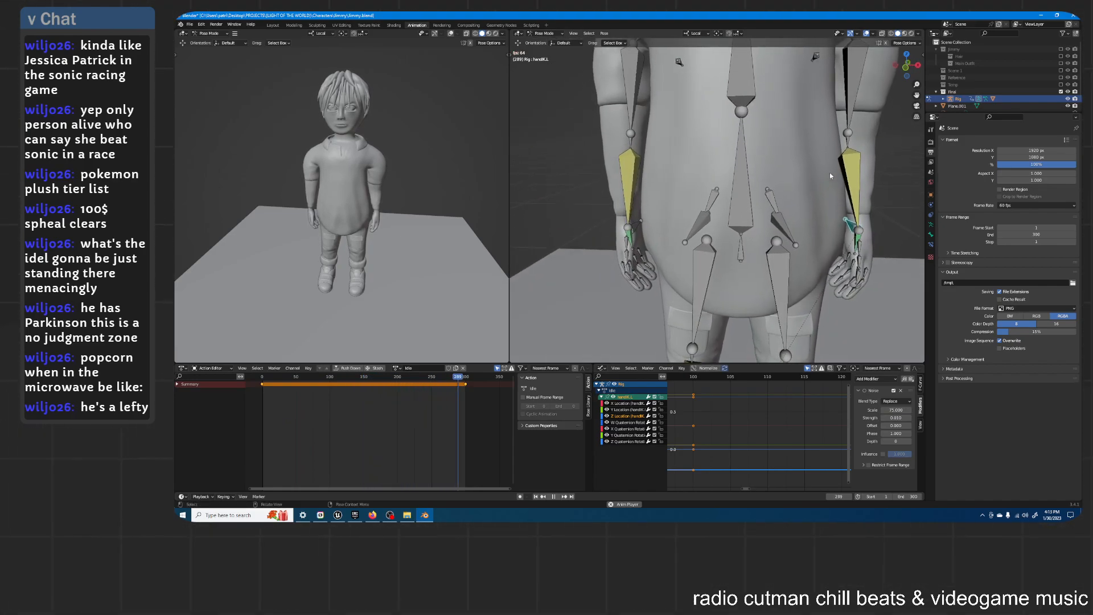
click(635, 222)
key(space)
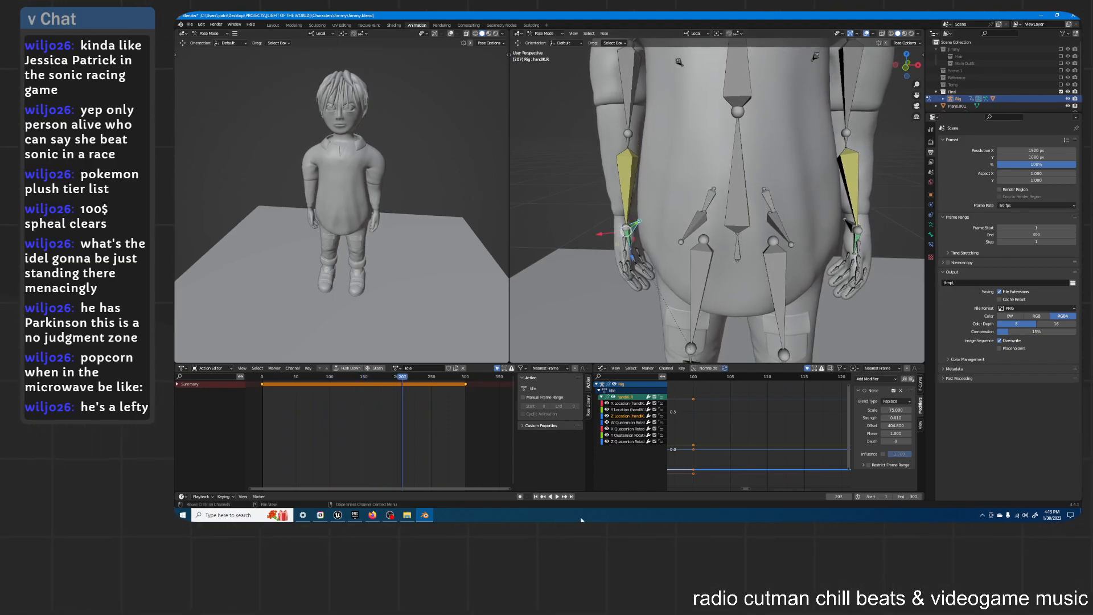
click(536, 497)
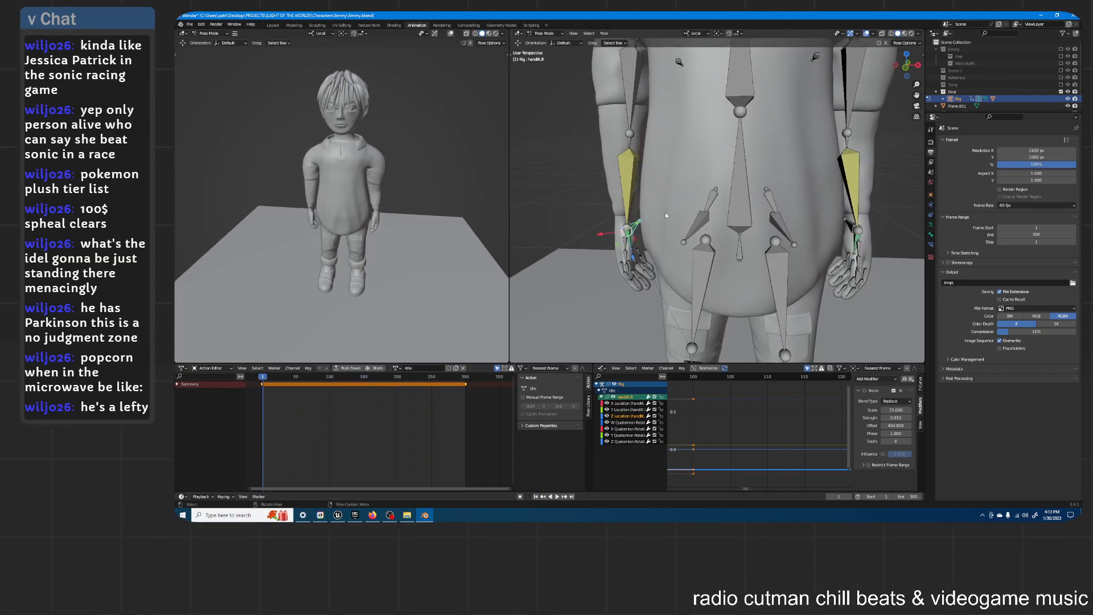
Step: Try to move the right hand IK bone slightly along its local Z axis at frame 1
key(g)
key(z)
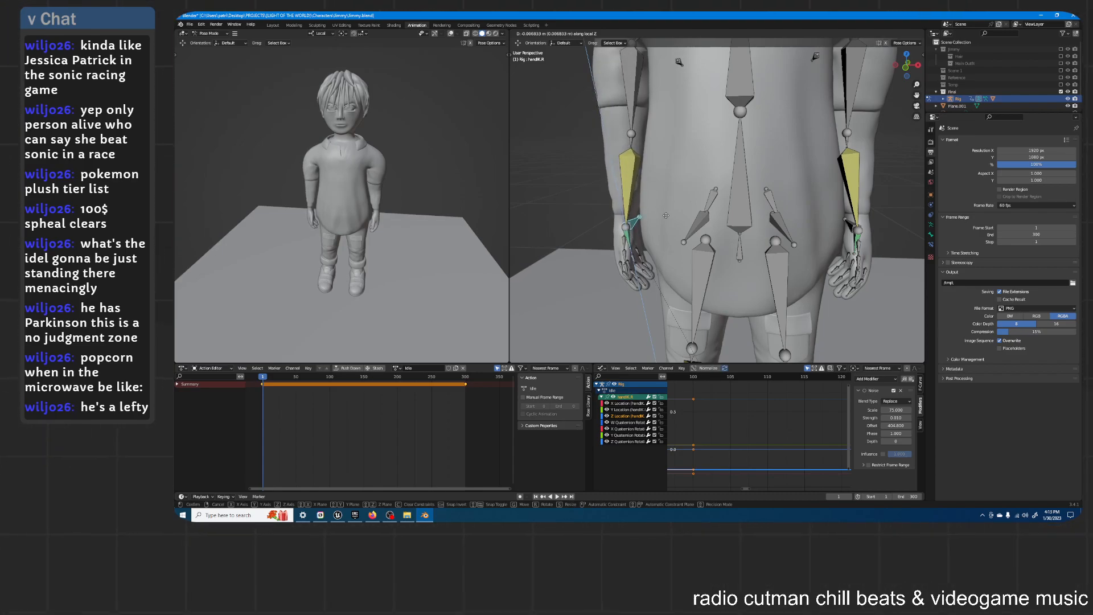
click(665, 216)
middle_drag(665, 216, 712, 142)
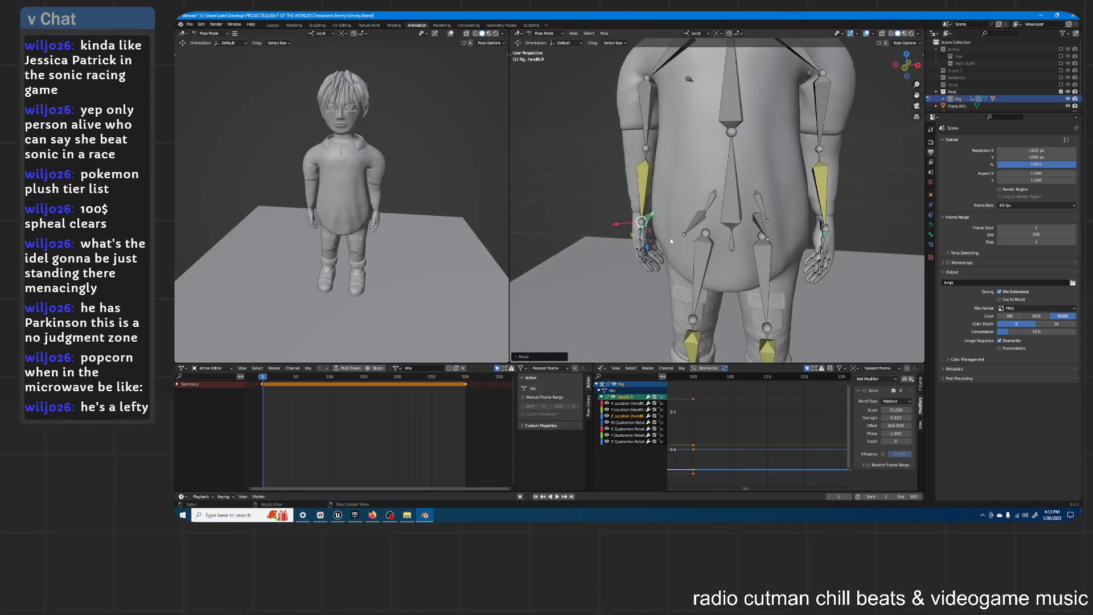
Step: At frame 0, move the right hand IK bone slightly along its local Z axis and insert a Location & Rotation keyframe
key(Left)
scroll(668, 238, up, 3)
key(g)
key(z)
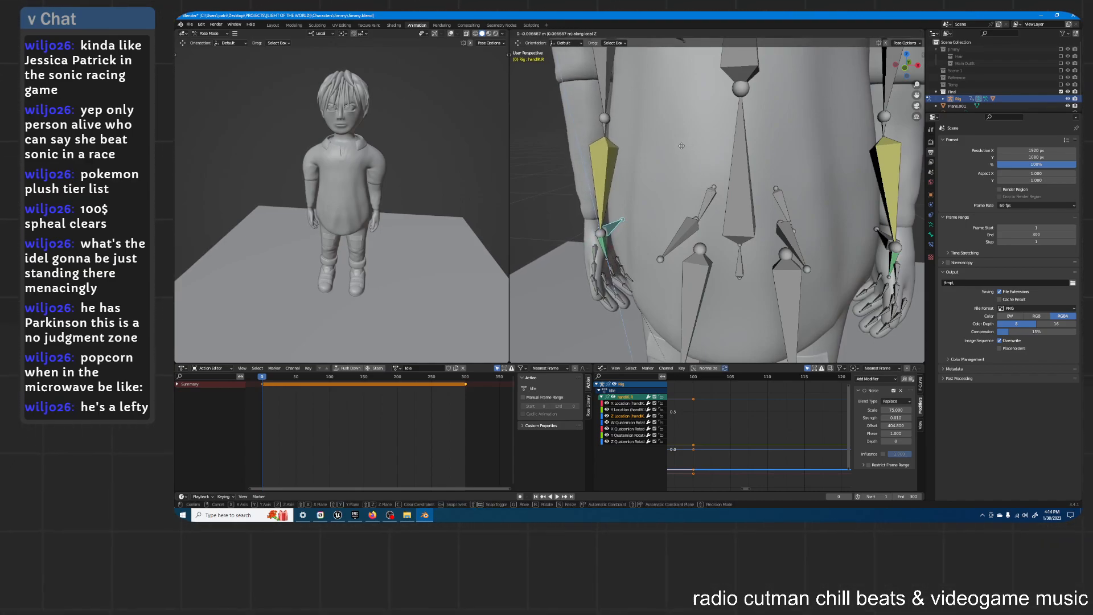
click(681, 145)
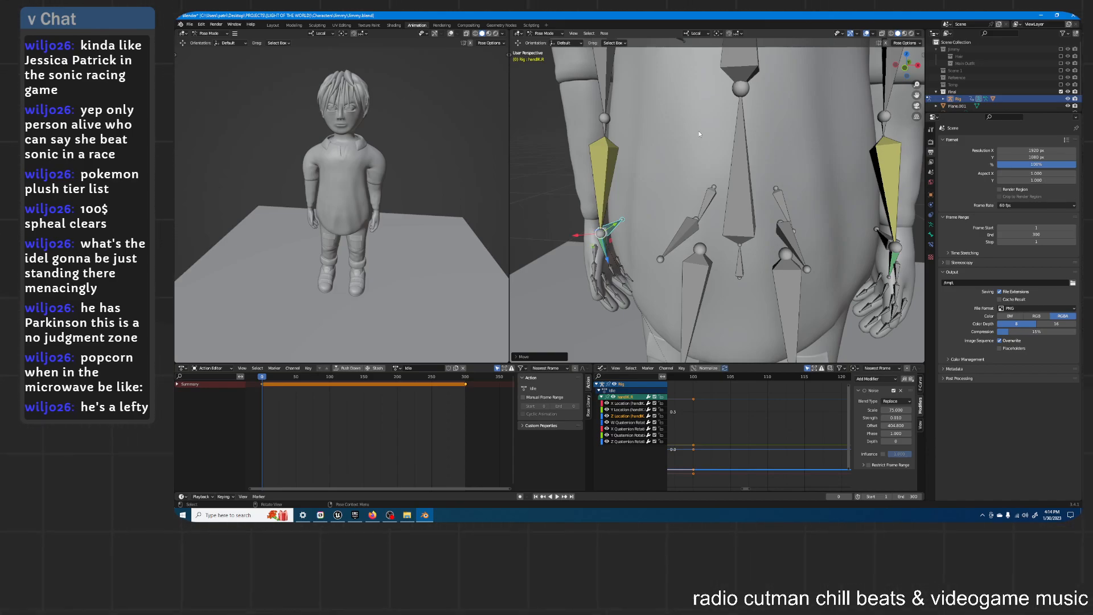
key(i)
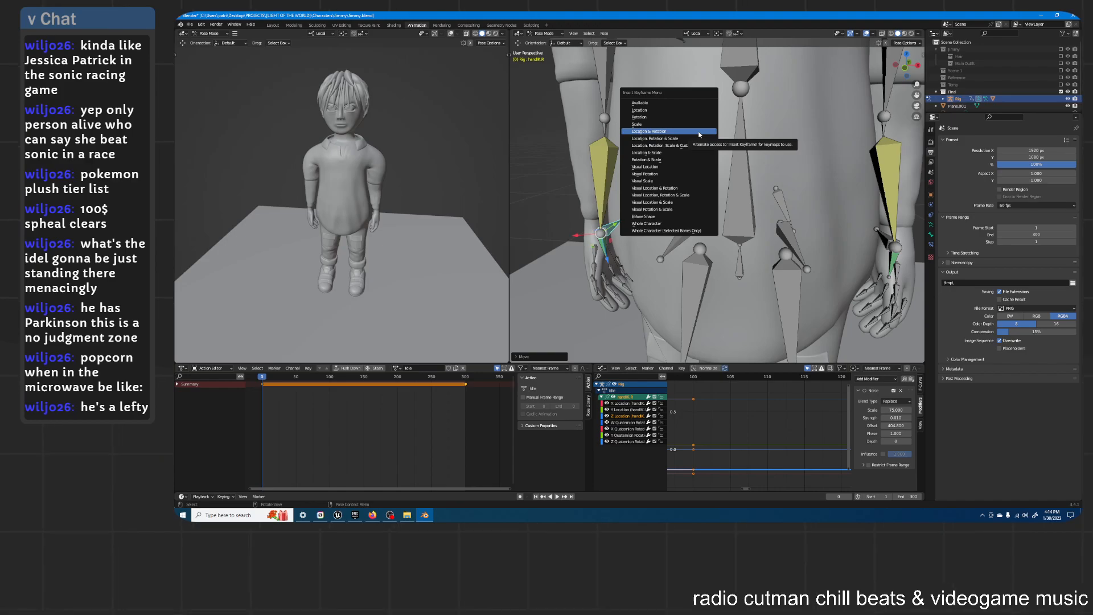
click(698, 133)
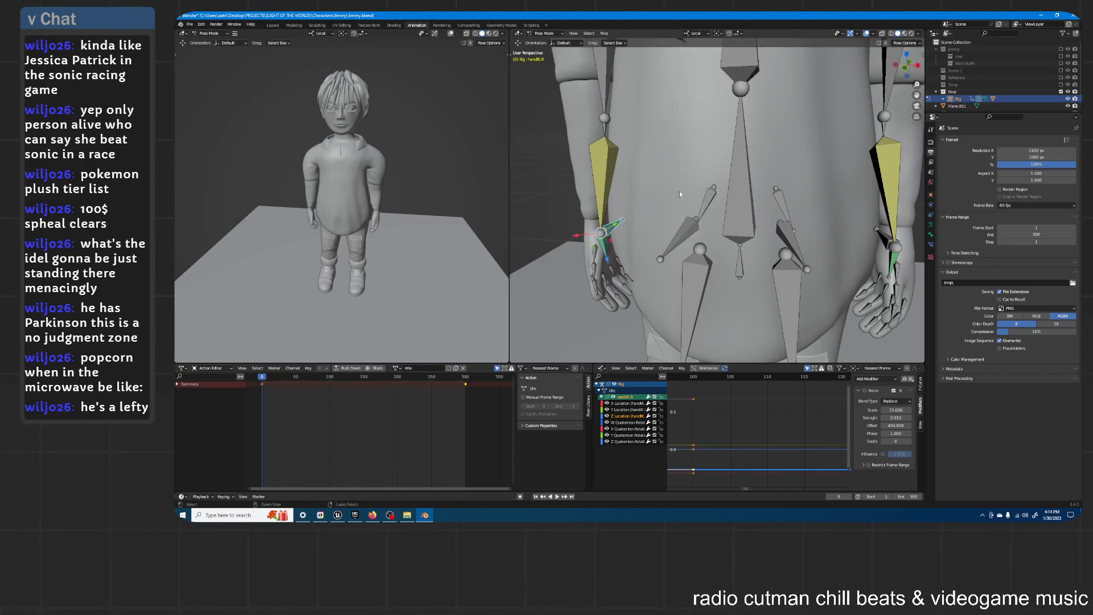
Step: Paste the right hand IK bone's pose at frame 300 and keyframe it there
click(467, 378)
drag(465, 378, 467, 378)
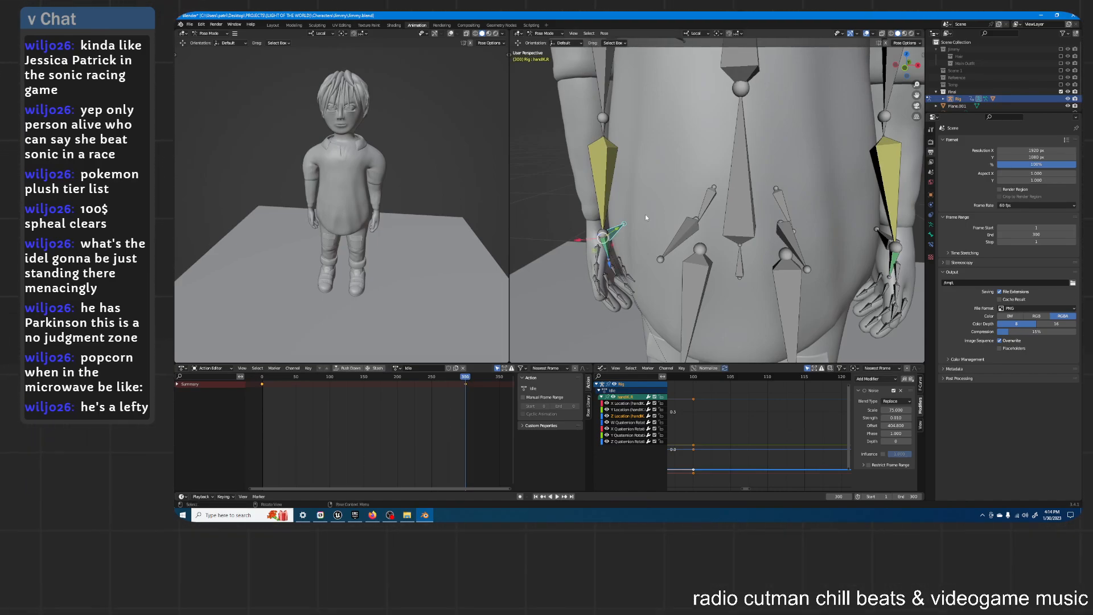
key(ctrl+v)
right_click(663, 200)
click(664, 199)
Step: Play the Idle animation to review the arms from a wider front view, and return to frame 1
key(space)
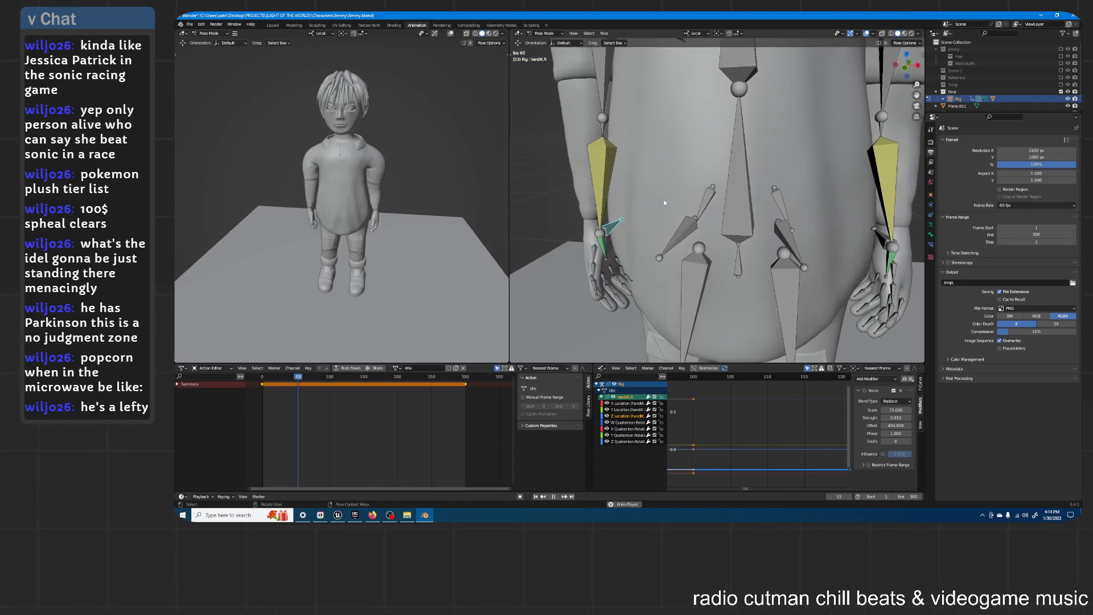
scroll(662, 179, down, 3)
middle_drag(663, 179, 683, 165)
key(space)
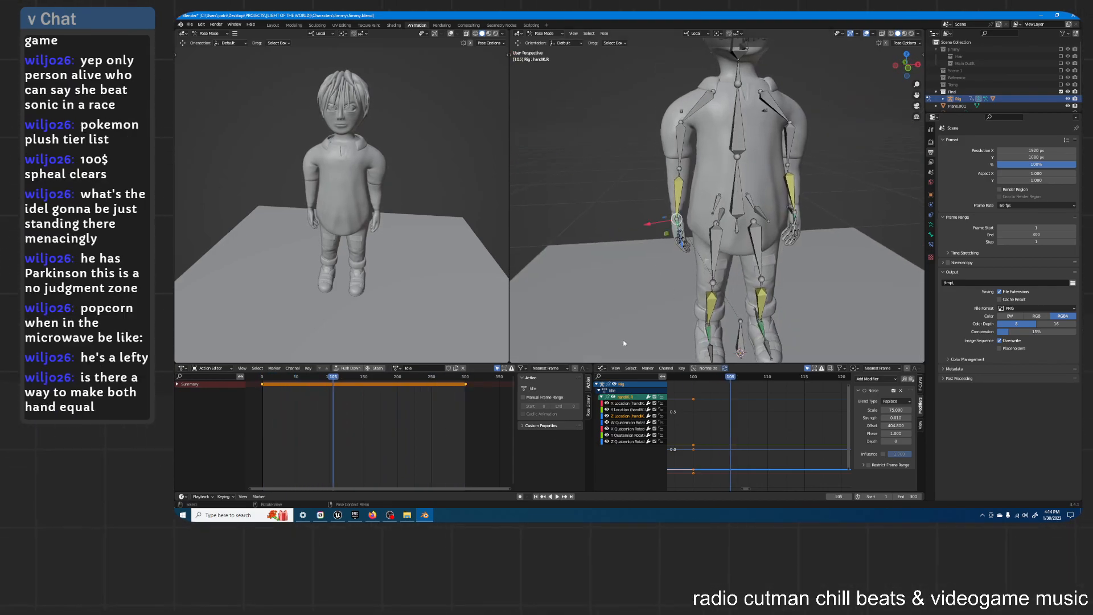
click(536, 496)
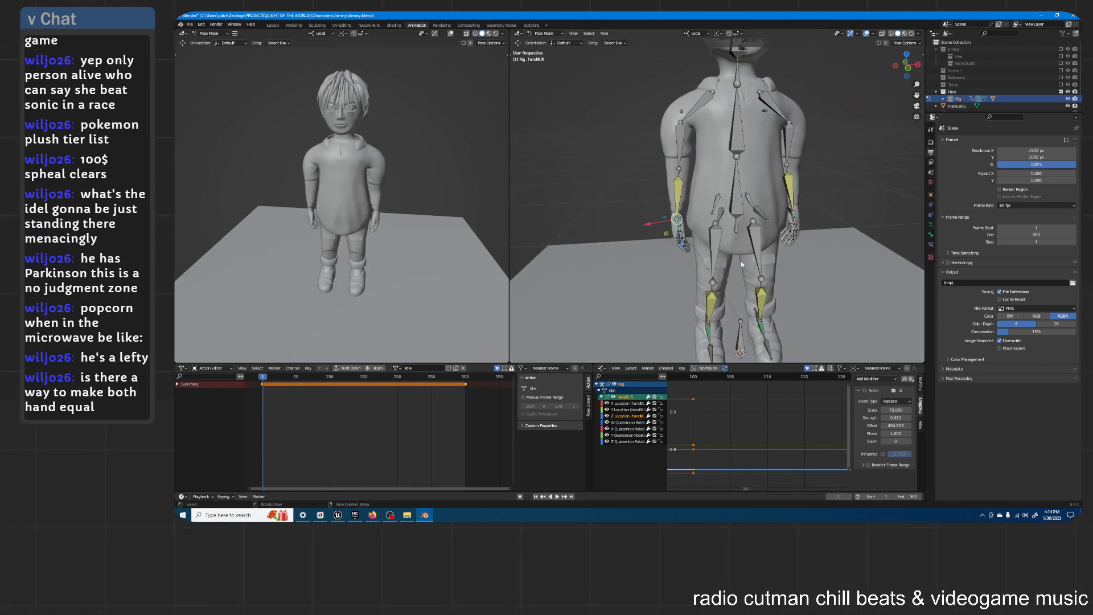
Step: Inspect the placement of both hands at frame 1 from behind and from above, selecting the left hand IK bone
scroll(821, 207, down, 2)
scroll(800, 211, up, 3)
middle_drag(797, 212, 790, 183)
middle_drag(861, 180, 743, 190)
scroll(730, 211, up, 2)
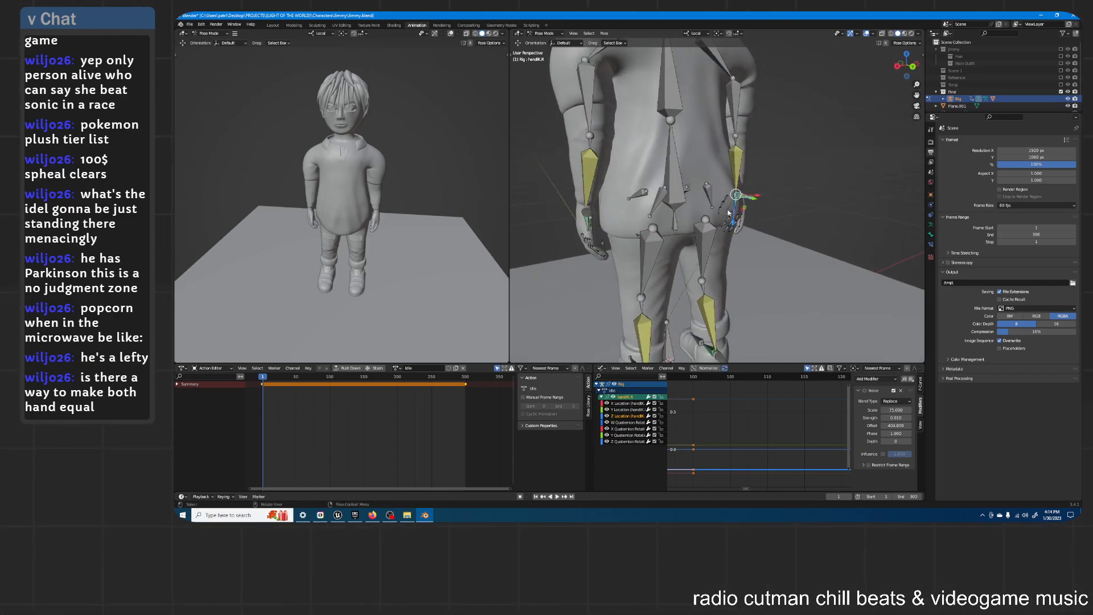
middle_drag(591, 217, 639, 193)
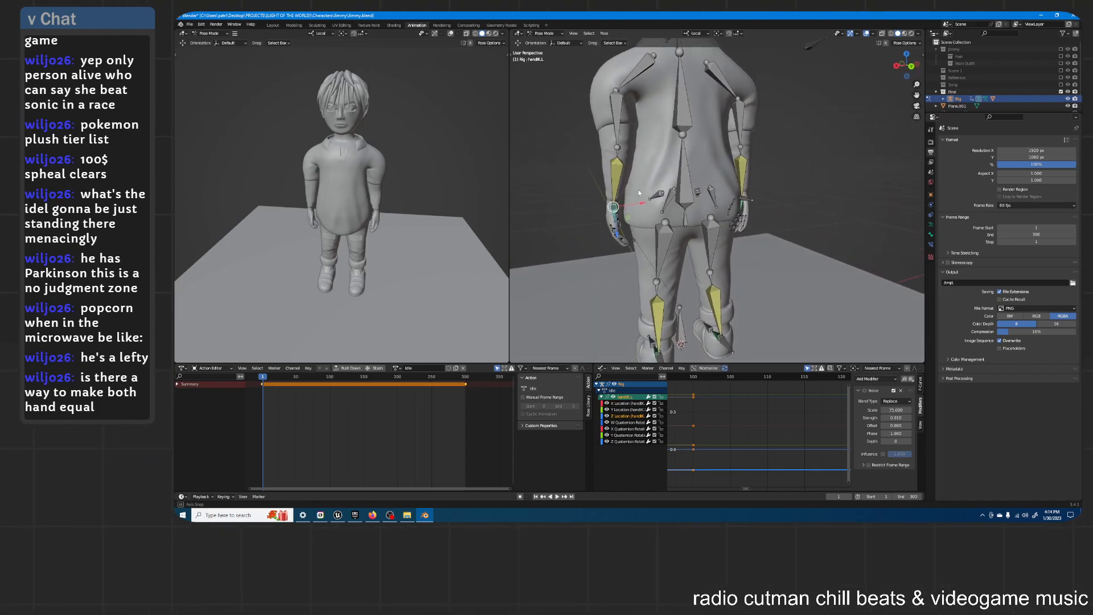
middle_drag(790, 198, 656, 200)
scroll(769, 195, down, 3)
scroll(797, 174, down, 1)
middle_drag(796, 175, 761, 192)
scroll(800, 180, up, 3)
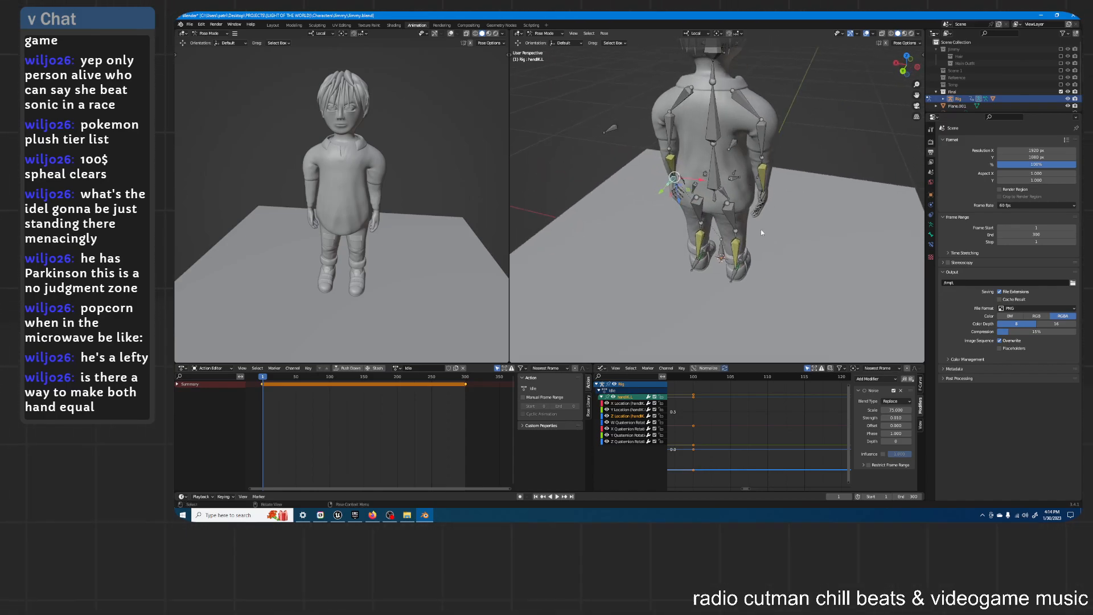
scroll(766, 228, down, 3)
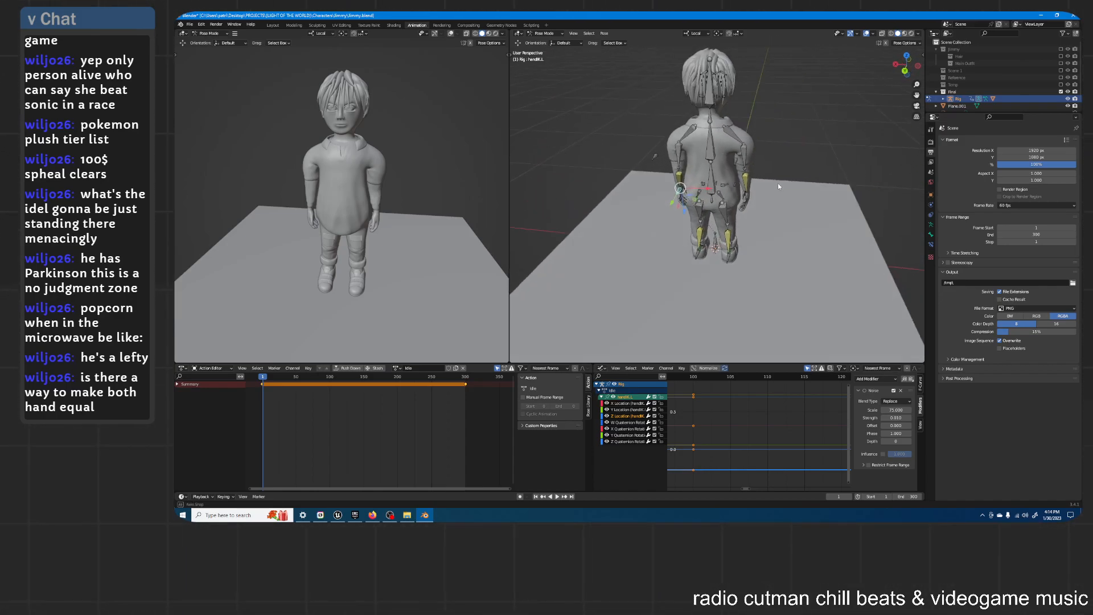
Step: Clear the bone selection and examine the whole standing pose from the front in both viewports
middle_drag(712, 165, 869, 156)
middle_drag(789, 226, 797, 207)
scroll(794, 207, down, 1)
click(792, 205)
scroll(797, 206, down, 1)
middle_drag(402, 152, 435, 168)
middle_drag(846, 183, 693, 224)
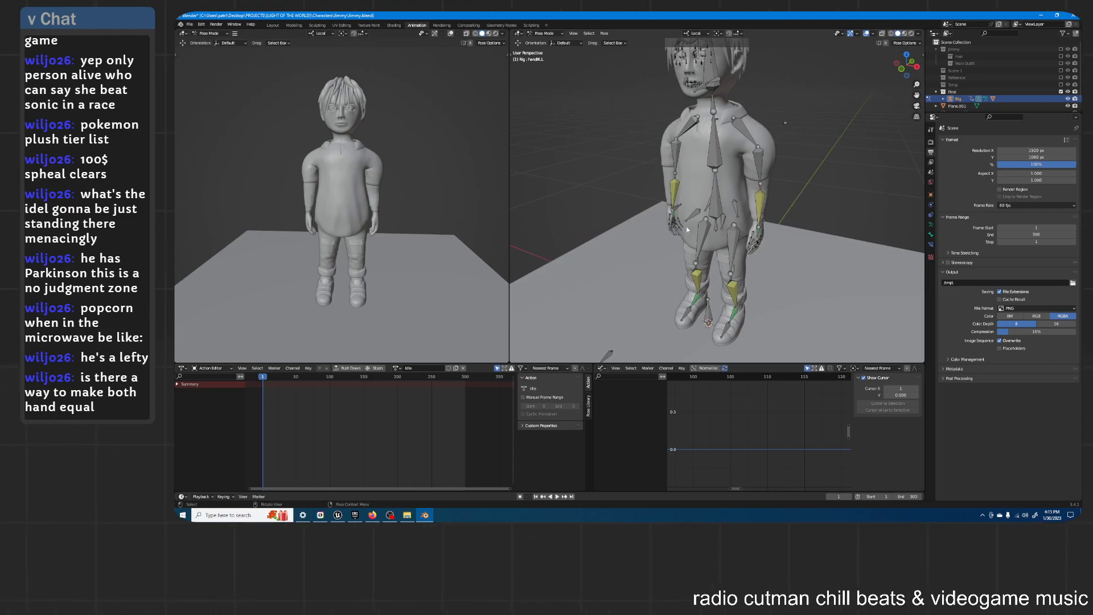
middle_drag(778, 224, 660, 281)
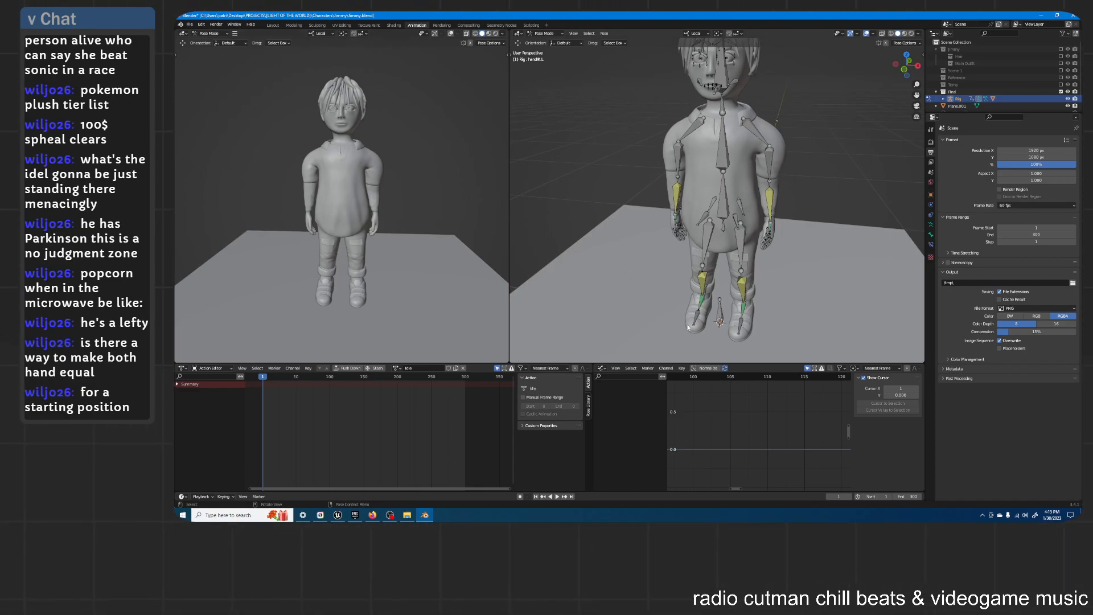
Step: Push the Idle action down into an NLA strip and replace the Graph Editor with a widened Nonlinear Animation editor
drag(592, 411, 678, 405)
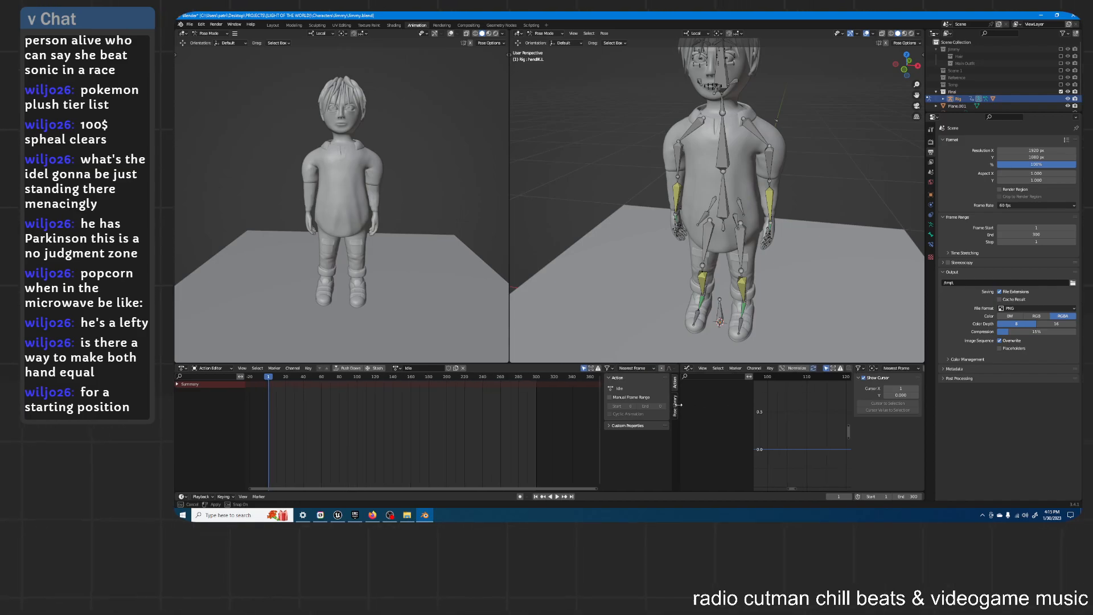
click(344, 369)
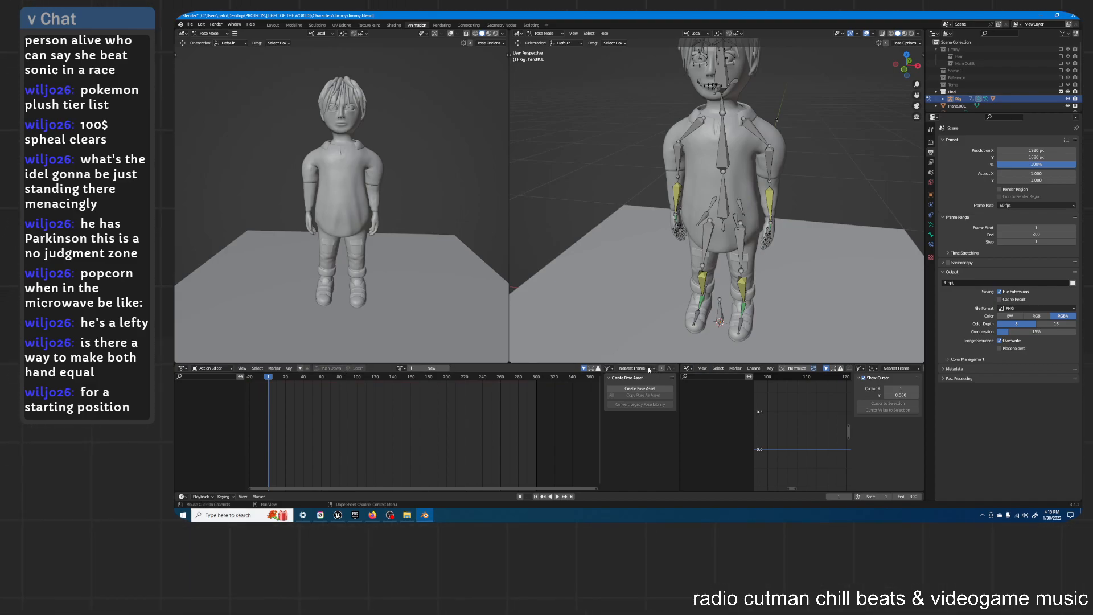
click(691, 367)
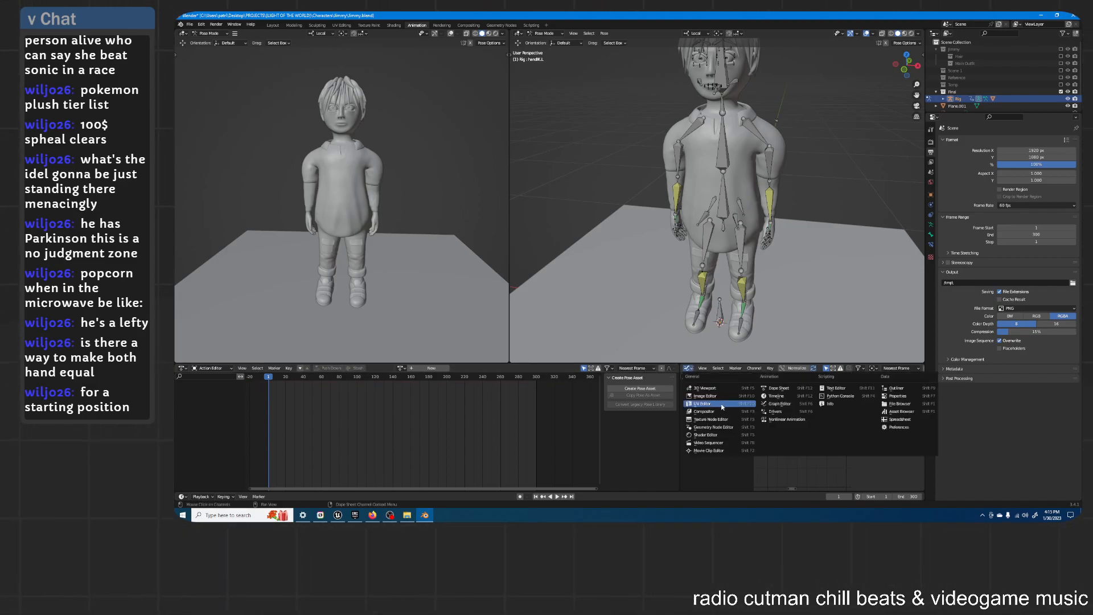
click(782, 419)
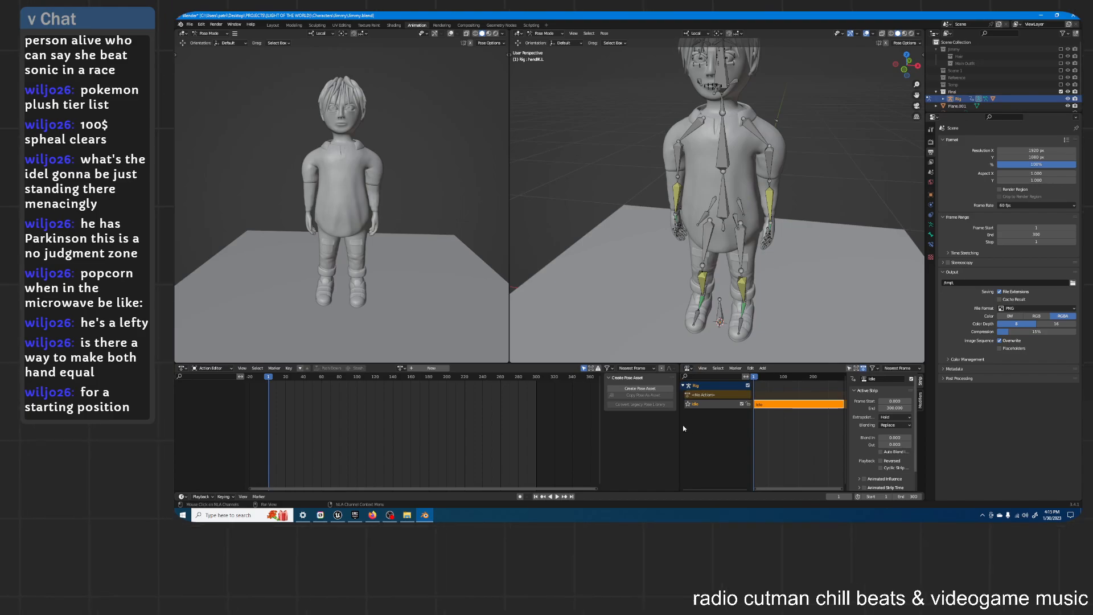
drag(681, 430, 424, 434)
Step: Play the Idle strip and review the body and arm sway from behind, close up and from a distance
key(space)
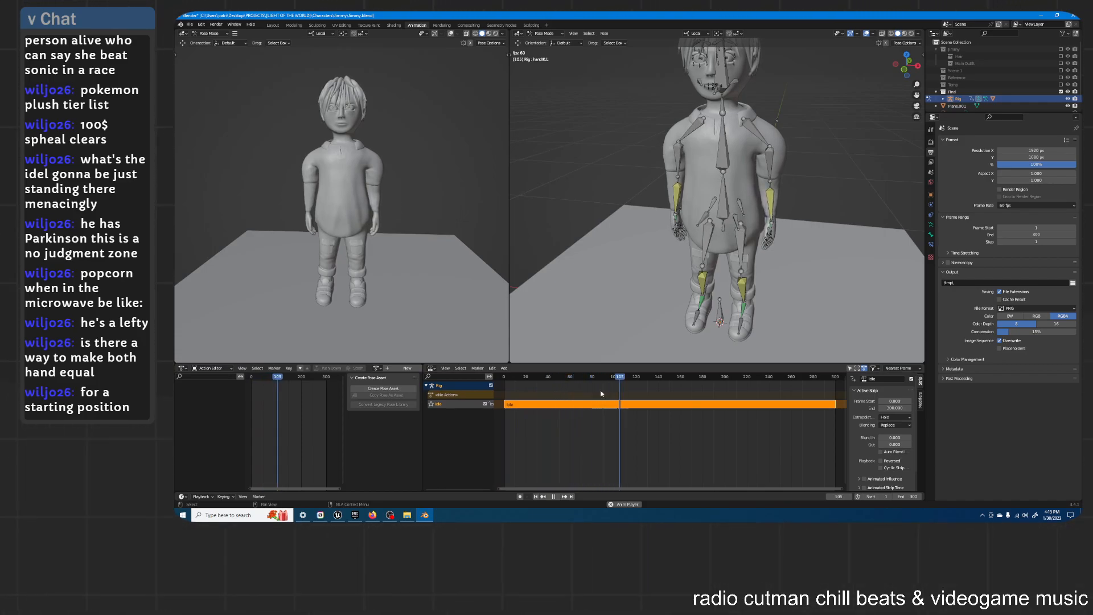
scroll(791, 175, down, 3)
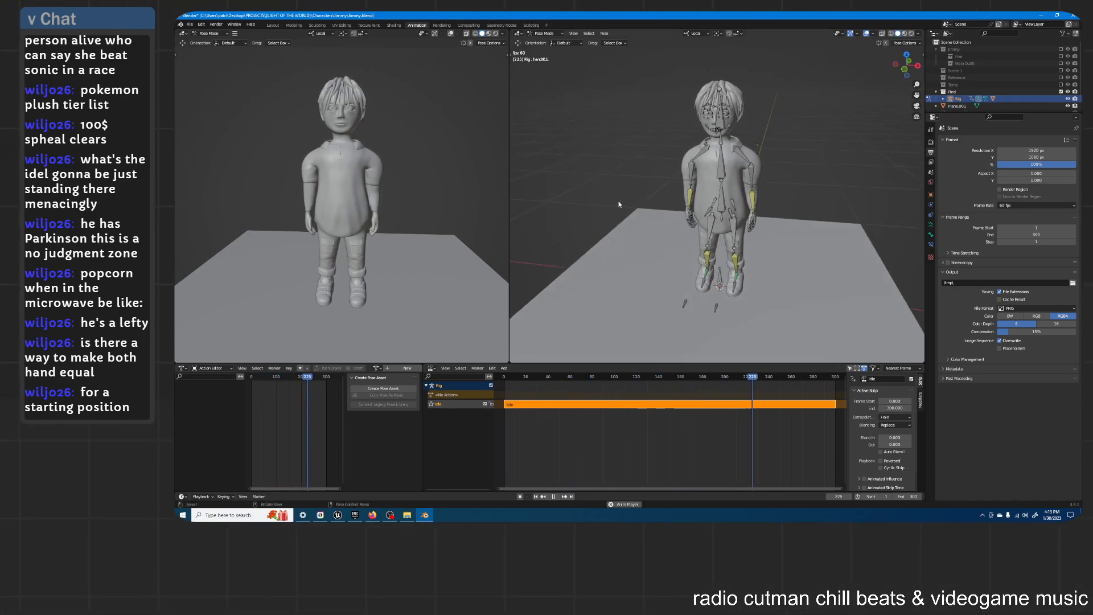
scroll(619, 204, up, 2)
middle_drag(343, 138, 456, 166)
scroll(444, 163, down, 2)
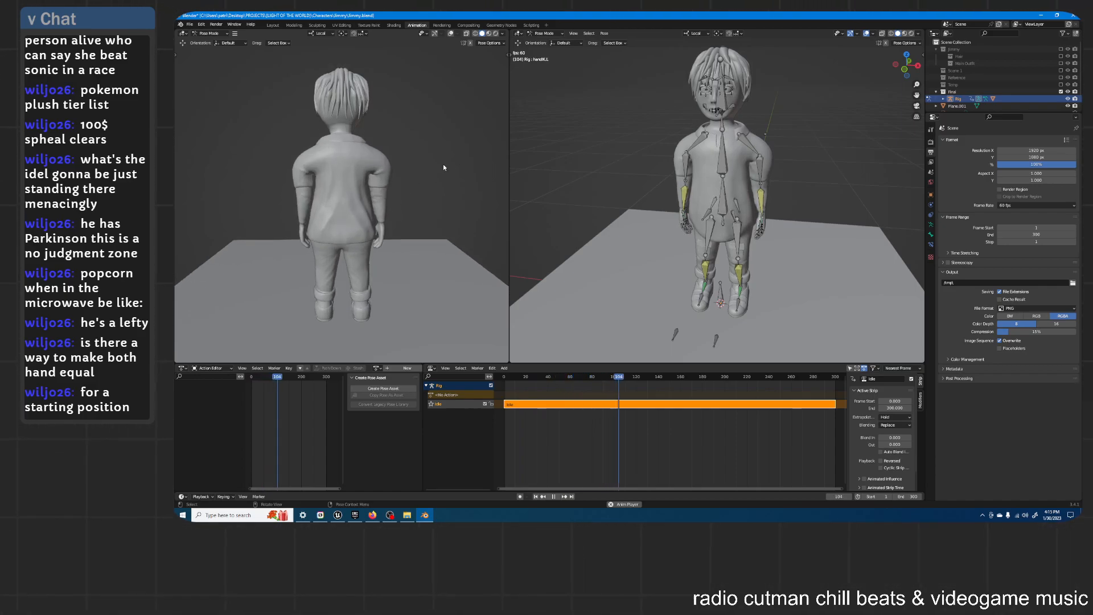
scroll(423, 165, up, 4)
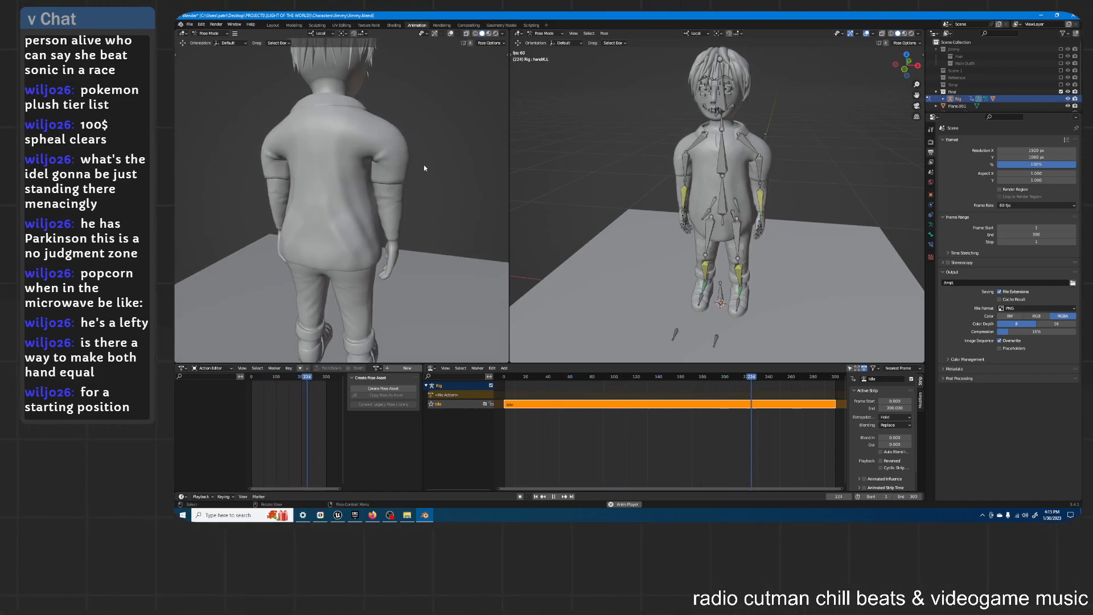
scroll(426, 164, up, 2)
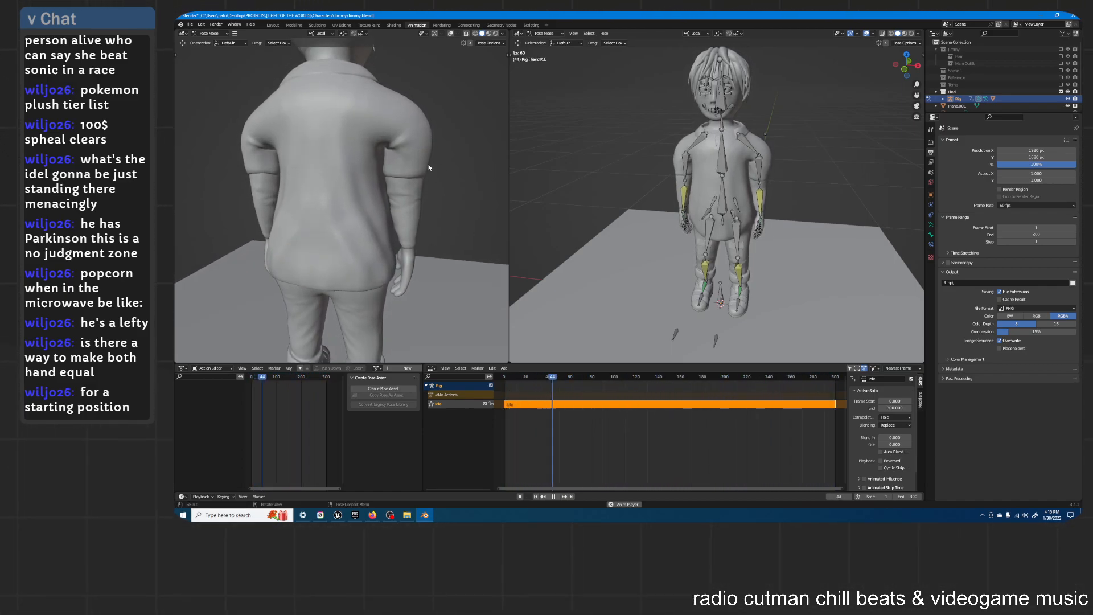
middle_drag(303, 259, 345, 249)
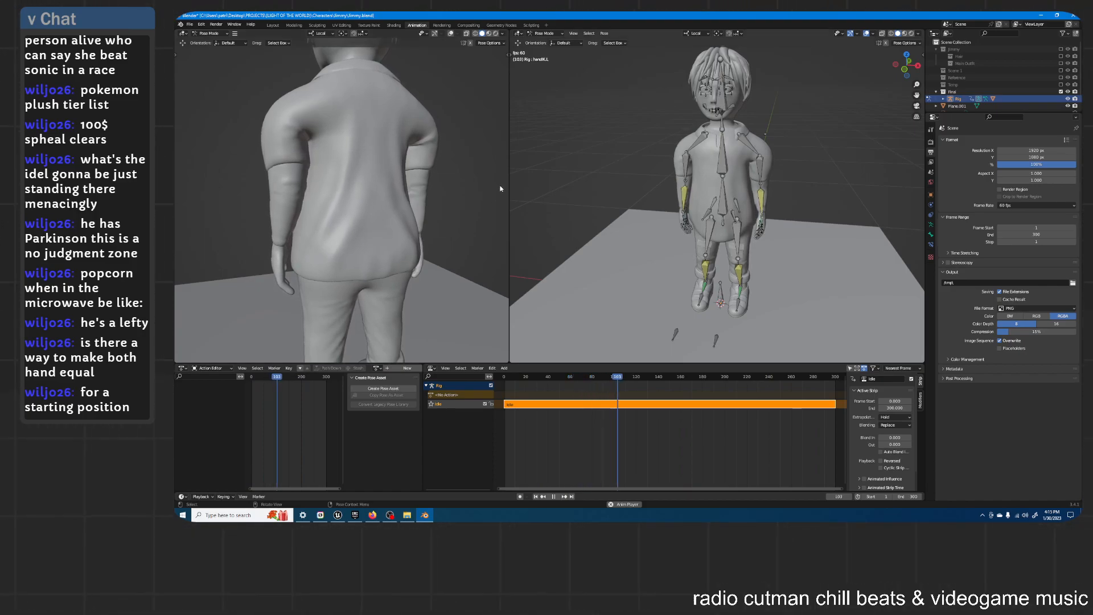
scroll(409, 186, down, 5)
scroll(402, 188, down, 3)
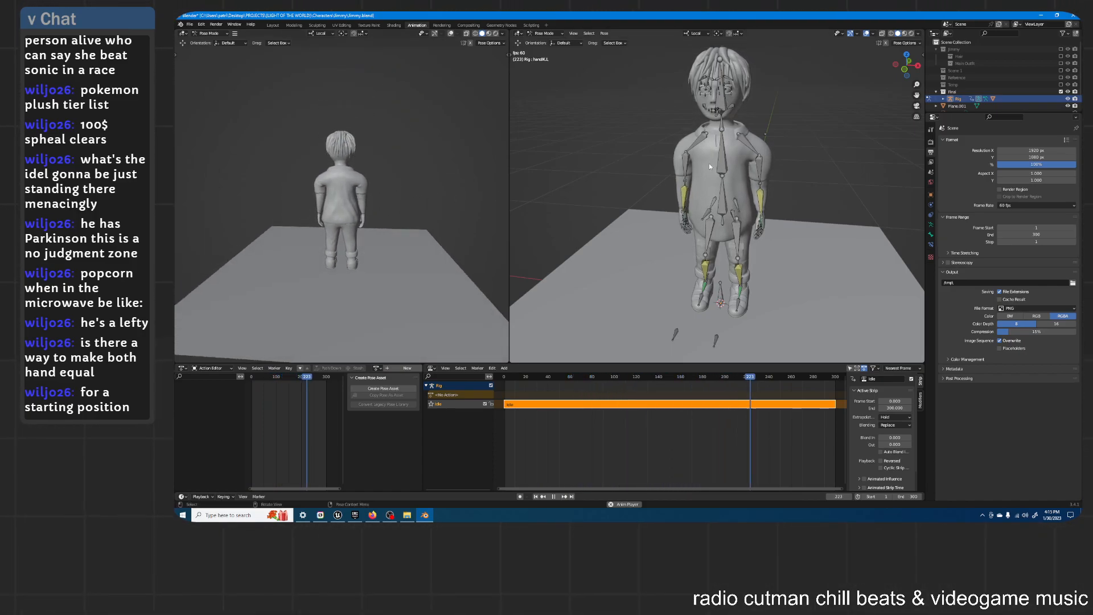
Step: Stop the playback at frame 1 and create a new action named Walk in the widened Action Editor
key(space)
click(535, 496)
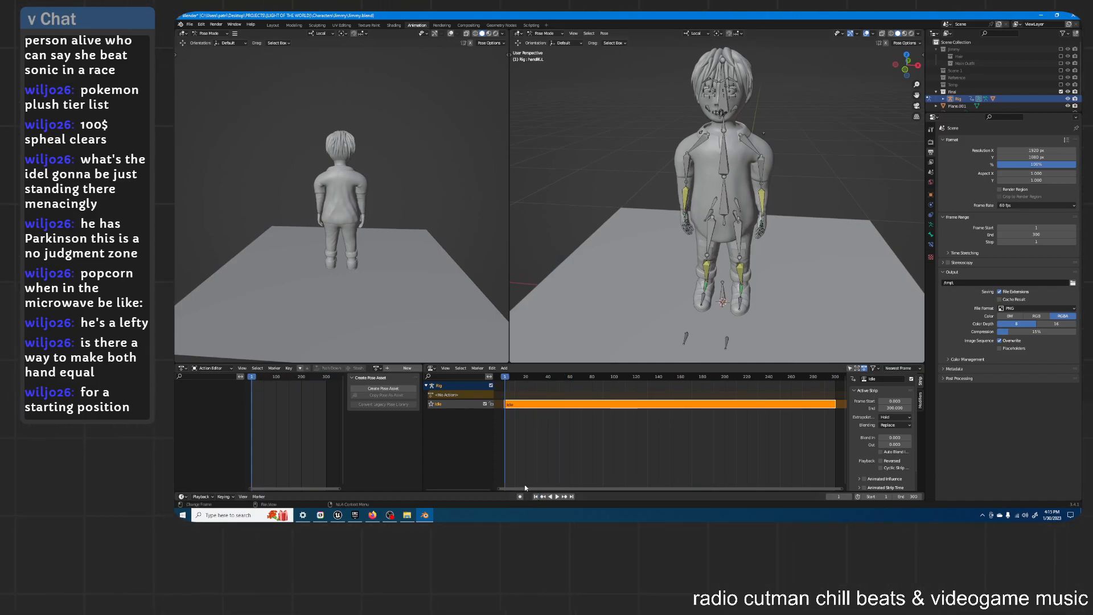
drag(421, 425, 729, 426)
middle_drag(727, 146, 678, 214)
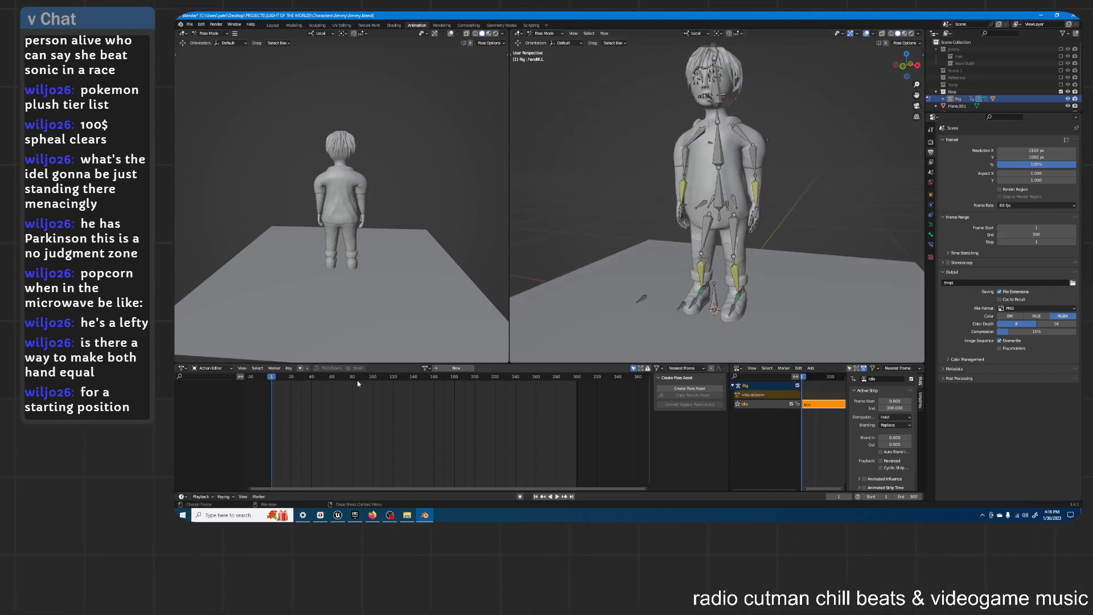
click(441, 369)
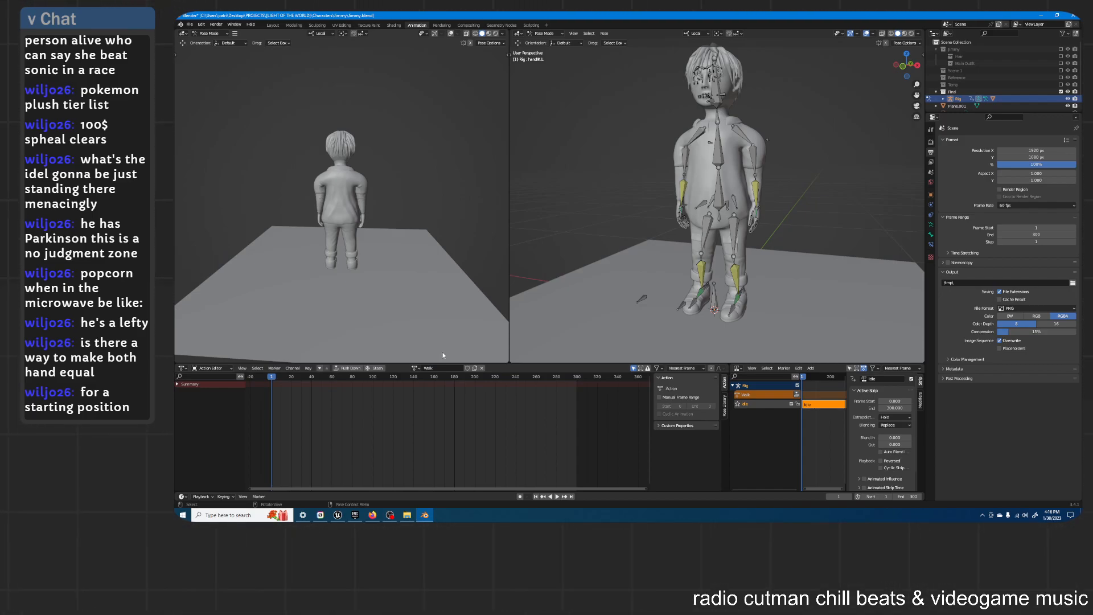
Step: Select the rig's base bone and show the posing viewport in right orthographic view
middle_drag(814, 251, 783, 206)
middle_drag(361, 185, 443, 162)
middle_drag(443, 161, 448, 165)
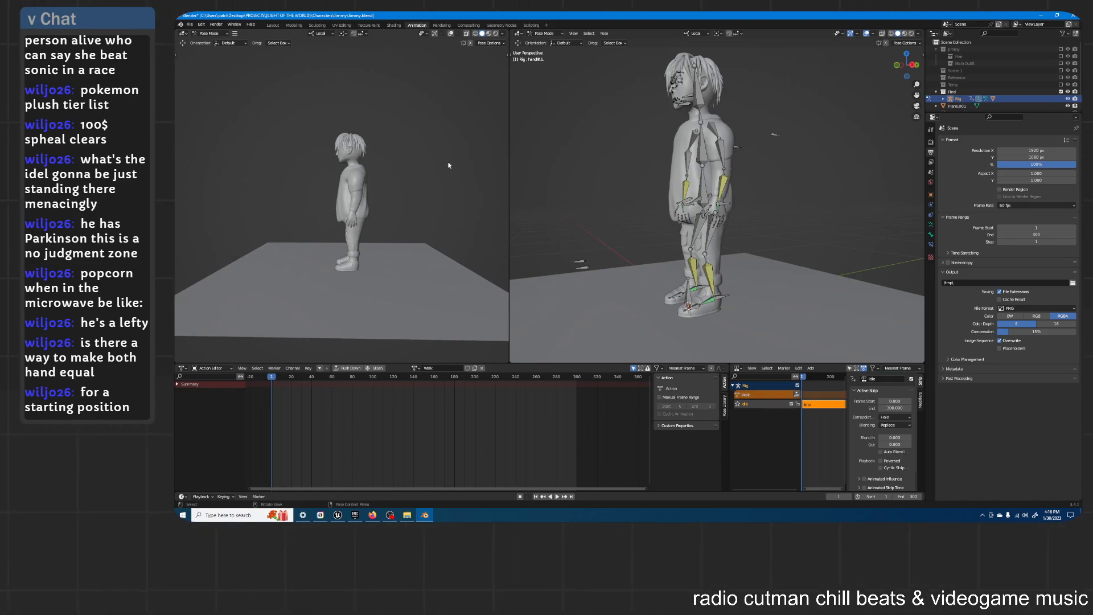
click(690, 290)
key(KP_3)
shift+middle_drag(746, 196, 832, 210)
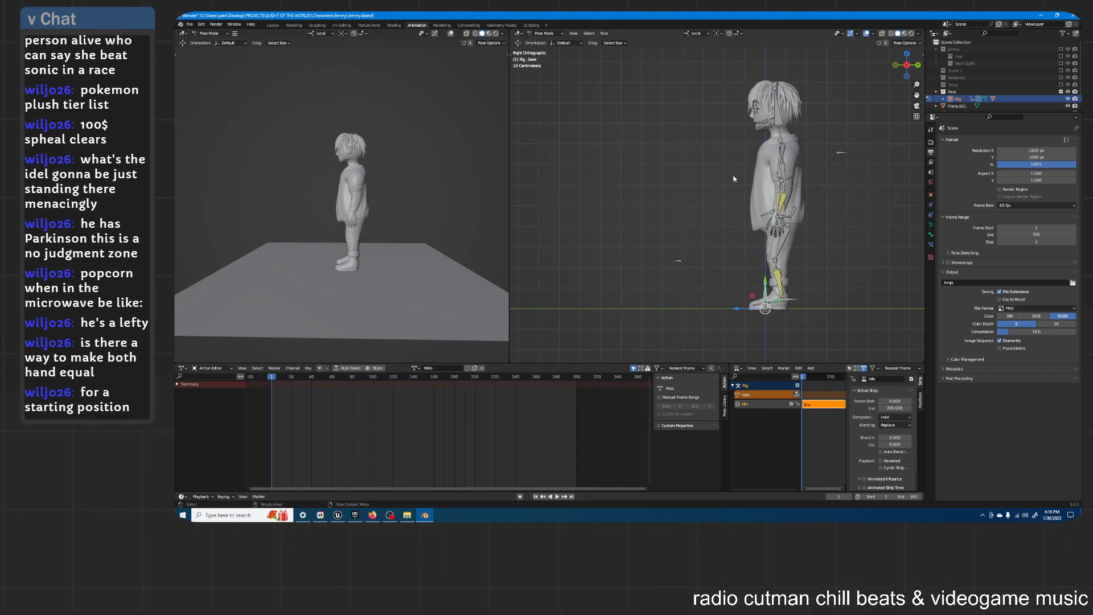
Step: Move the playhead to frame 0 and set the scene's end frame to 60
key(space)
key(space)
drag(310, 378, 270, 378)
double_click(909, 496)
text(60)
key(Return)
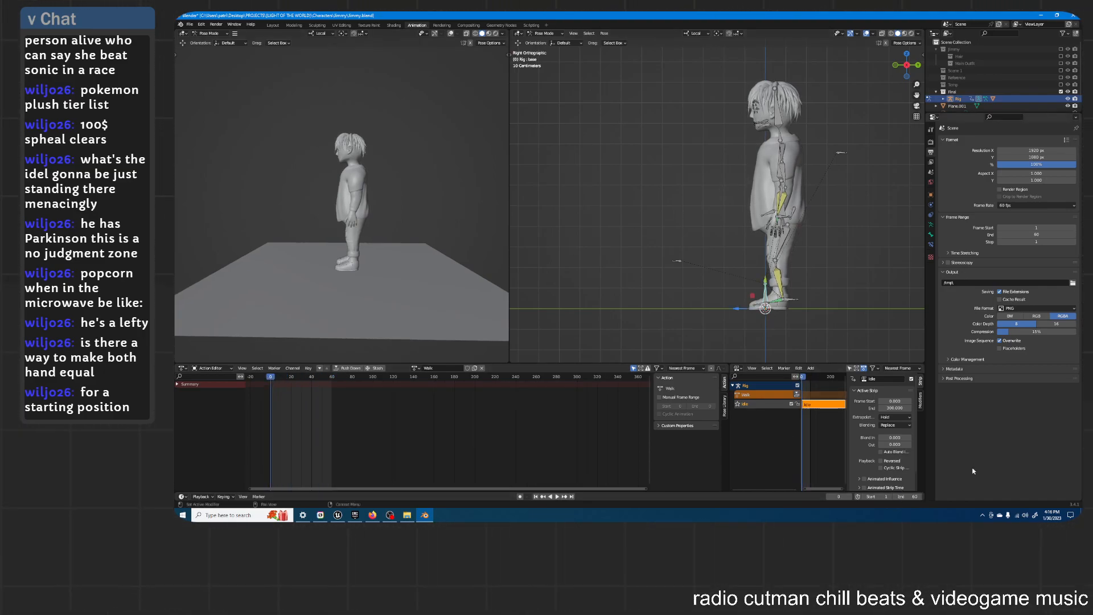
Step: Insert a Location keyframe for the base bone at frame 0
scroll(420, 459, up, 8)
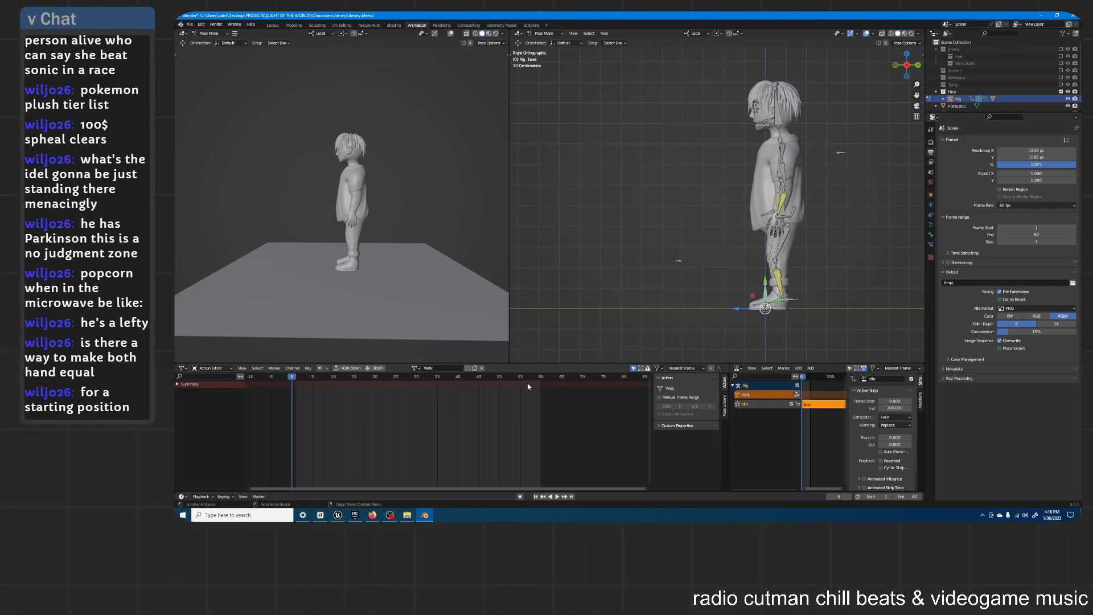
scroll(823, 186, up, 4)
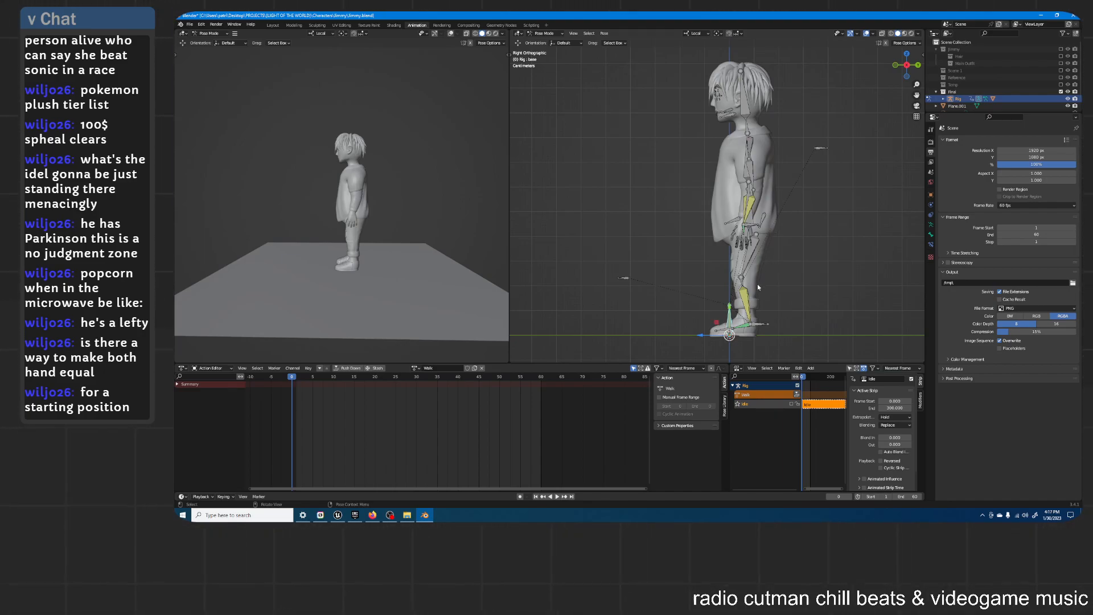
key(k)
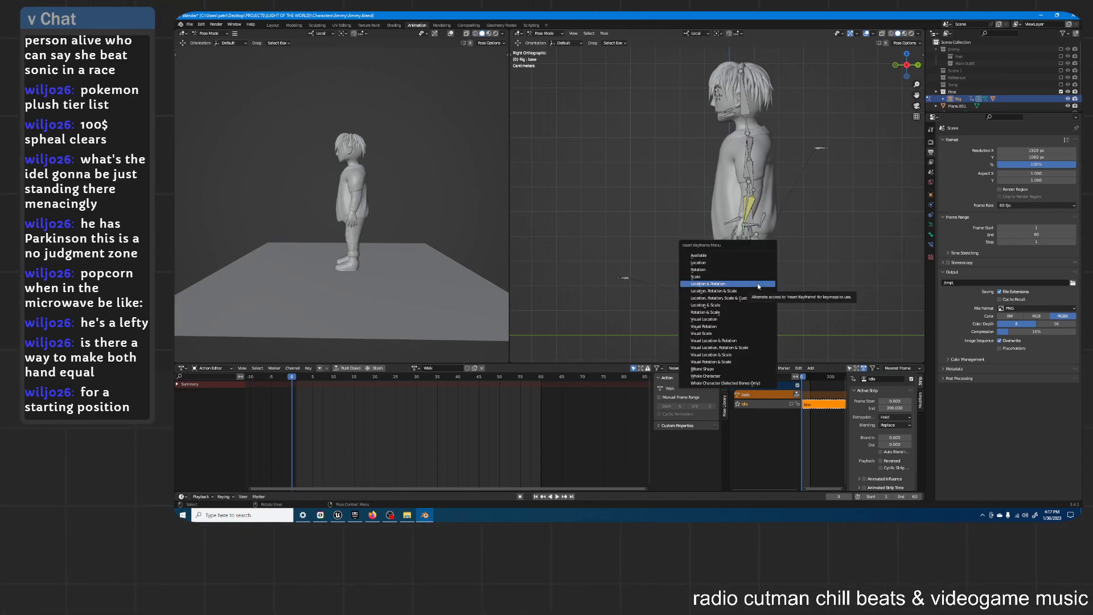
click(739, 261)
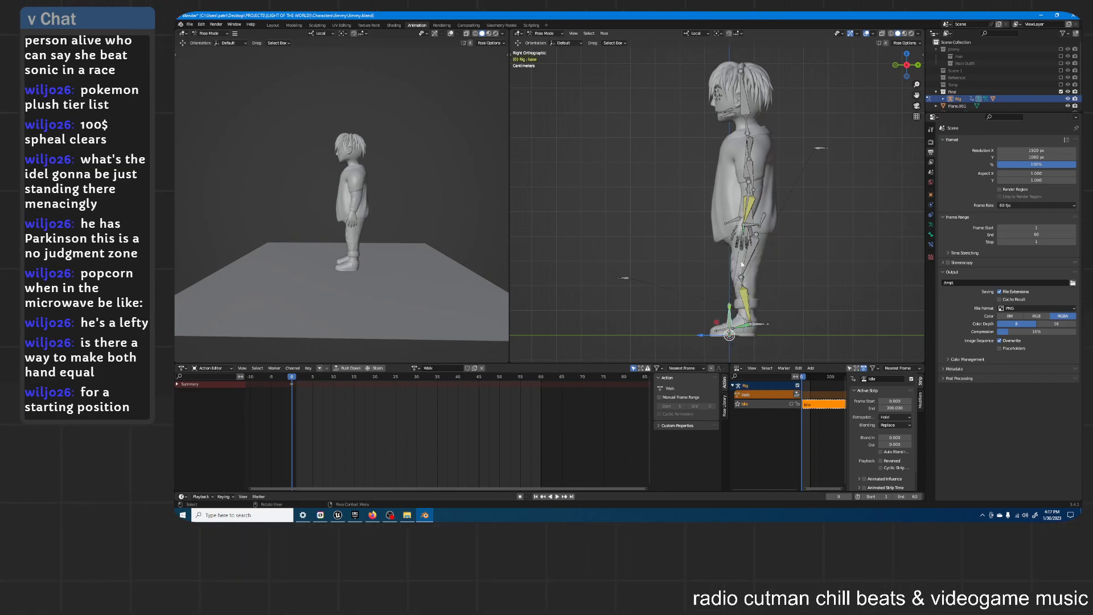
Step: At frame 60, move the base bone forward 0.5 m along local Z and insert a Location keyframe
click(544, 377)
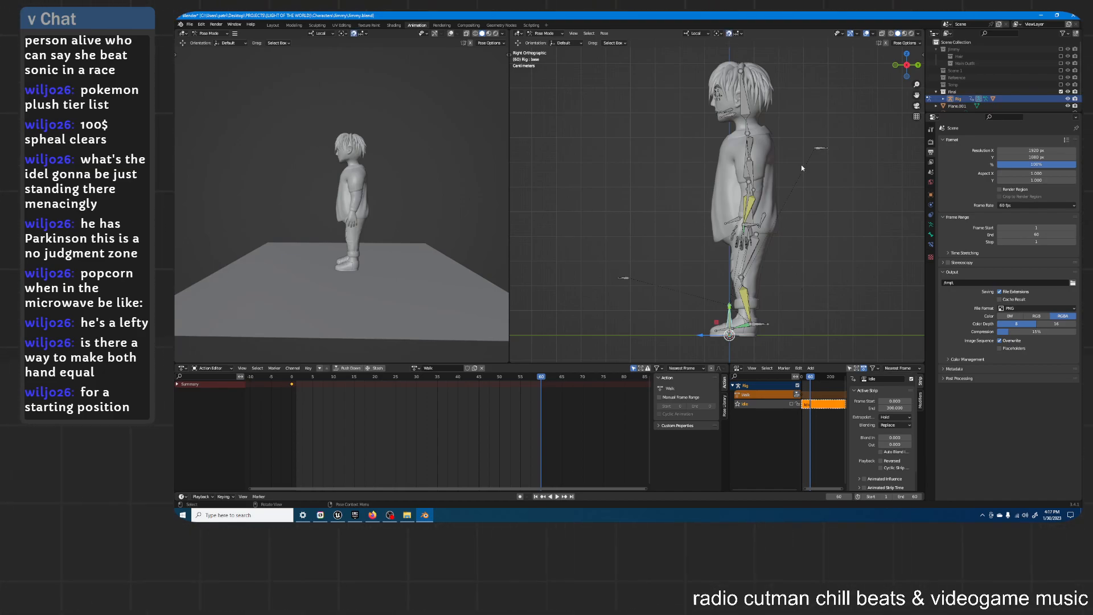
key(g)
key(z)
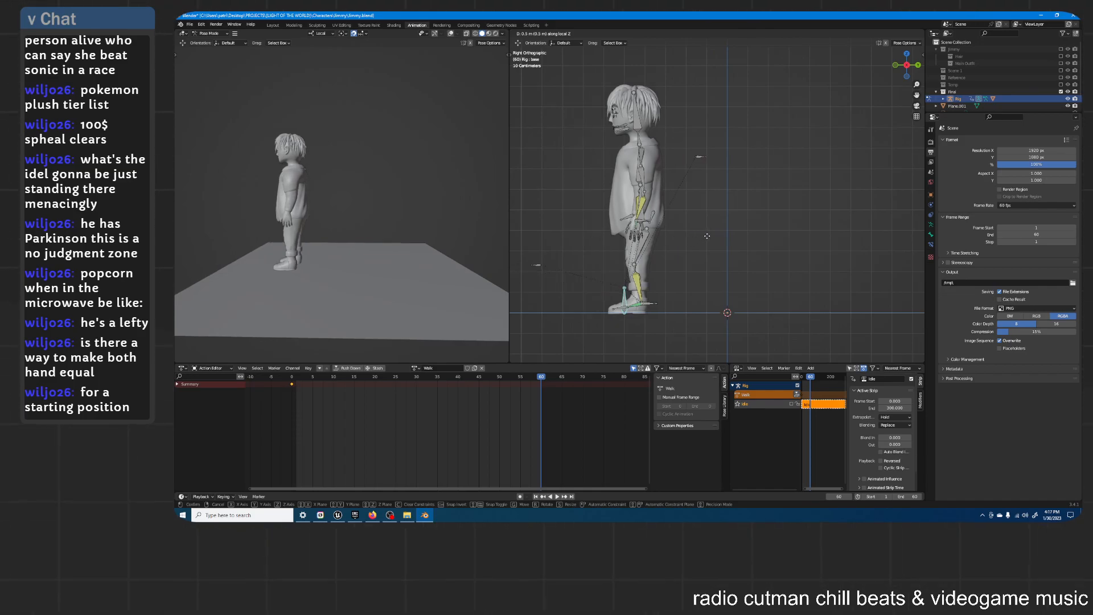
click(707, 236)
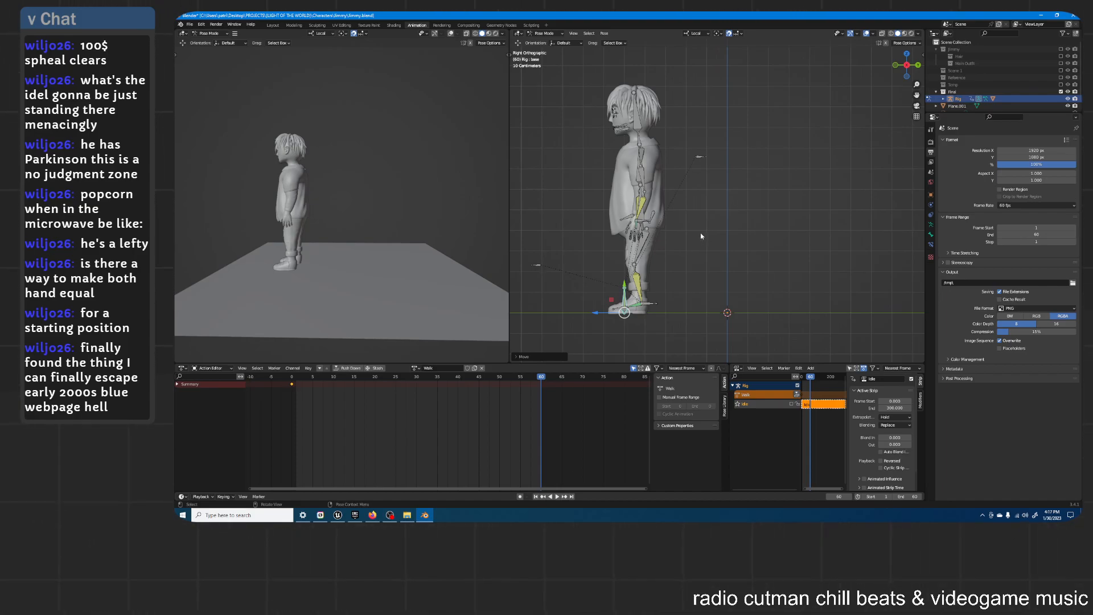
key(i)
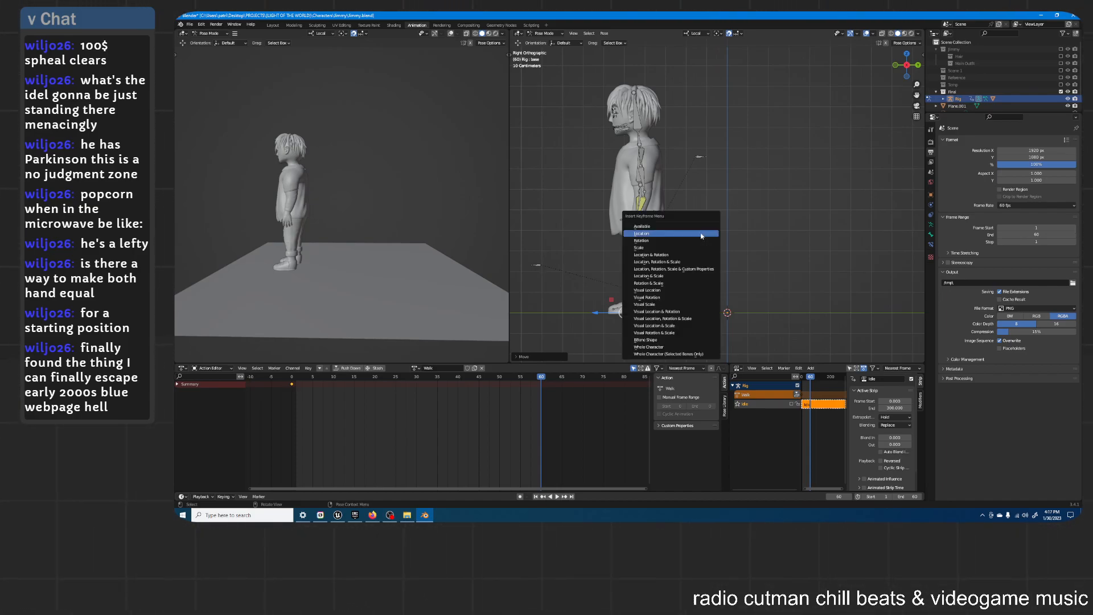
click(701, 235)
Step: Set the base bone's keyframes to linear interpolation and play the motion to check it
key(space)
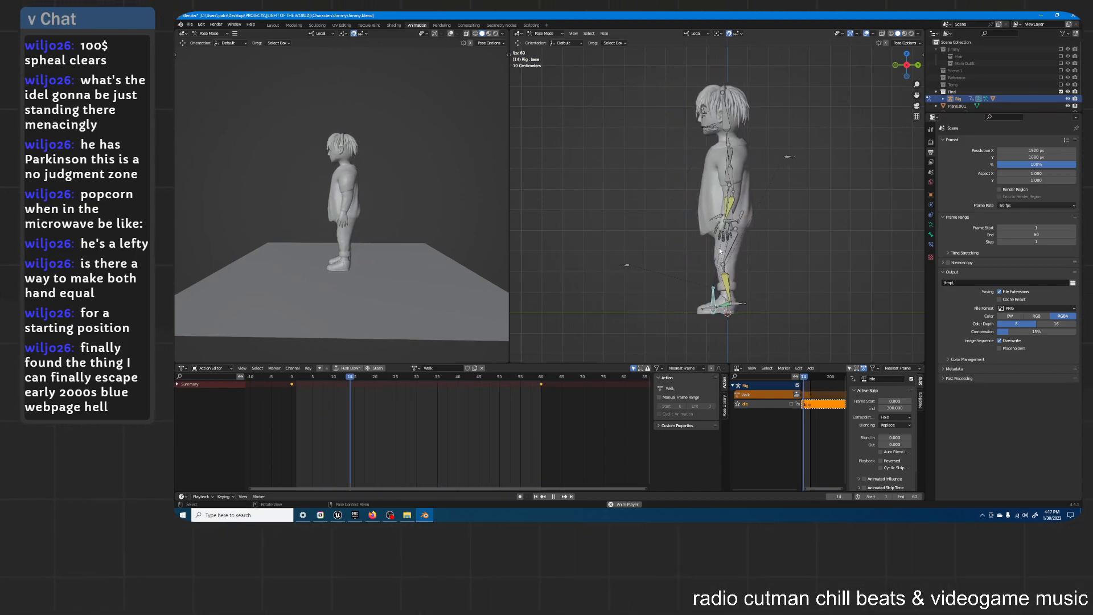
key(space)
right_click(471, 401)
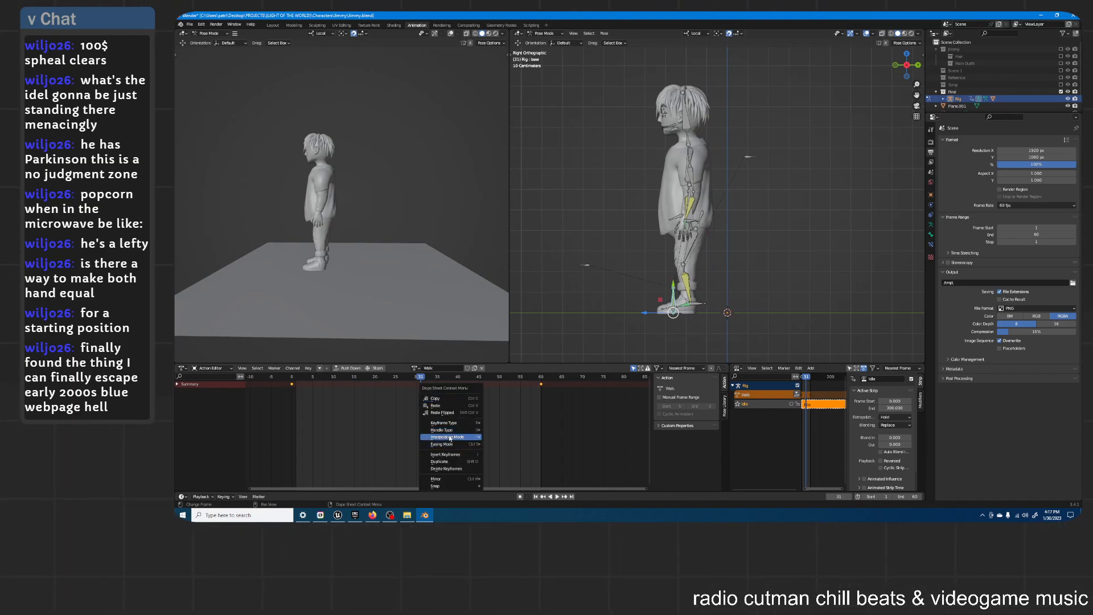
mouse_move(452, 437)
click(499, 397)
key(space)
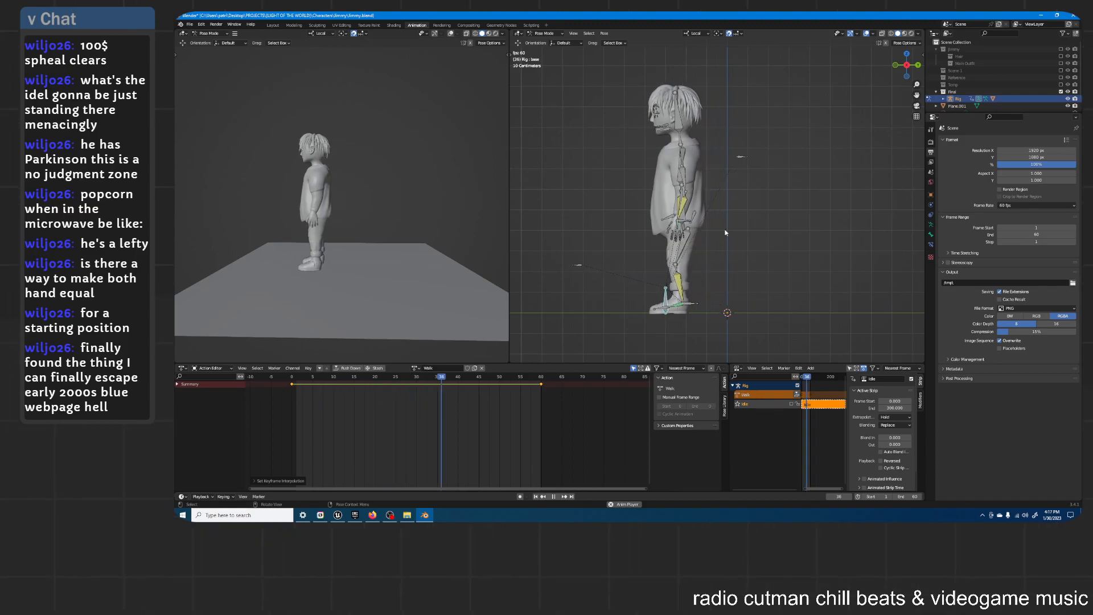
key(space)
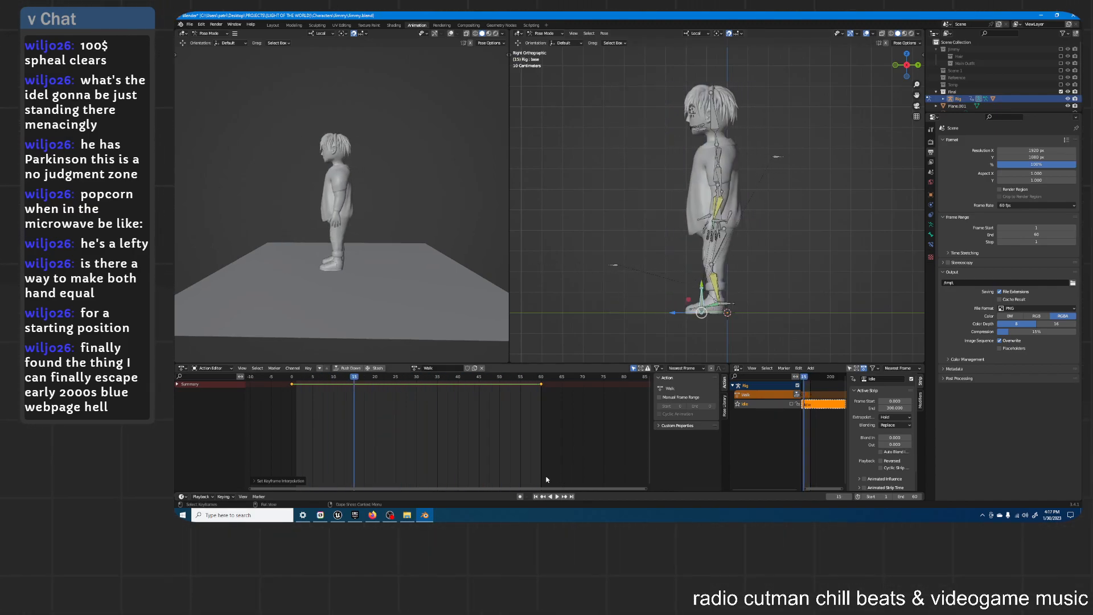
Step: At frame 1, lower the pelvis bone about 0.03 m along its local Y axis so the knees bend
click(535, 496)
click(755, 306)
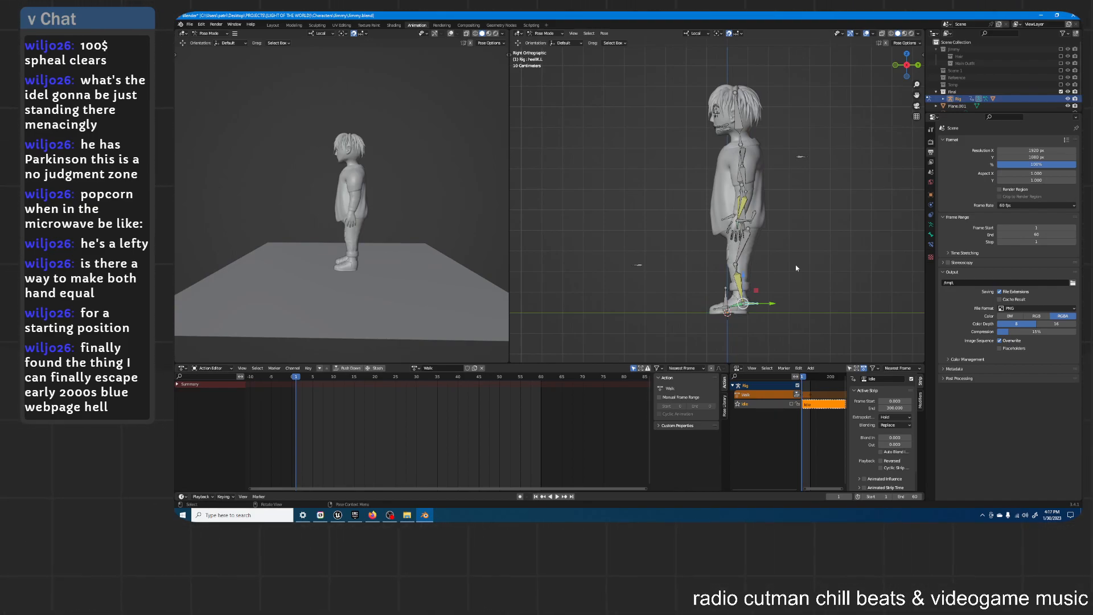
middle_drag(796, 268, 766, 158)
click(748, 232)
scroll(764, 202, up, 1)
key(g)
key(y)
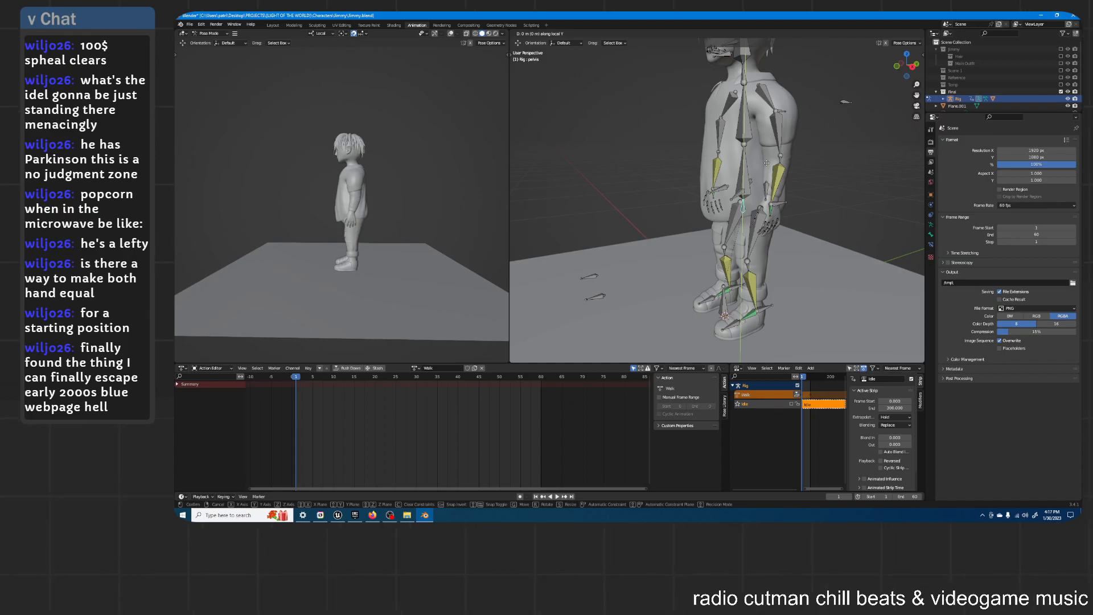
key(Escape)
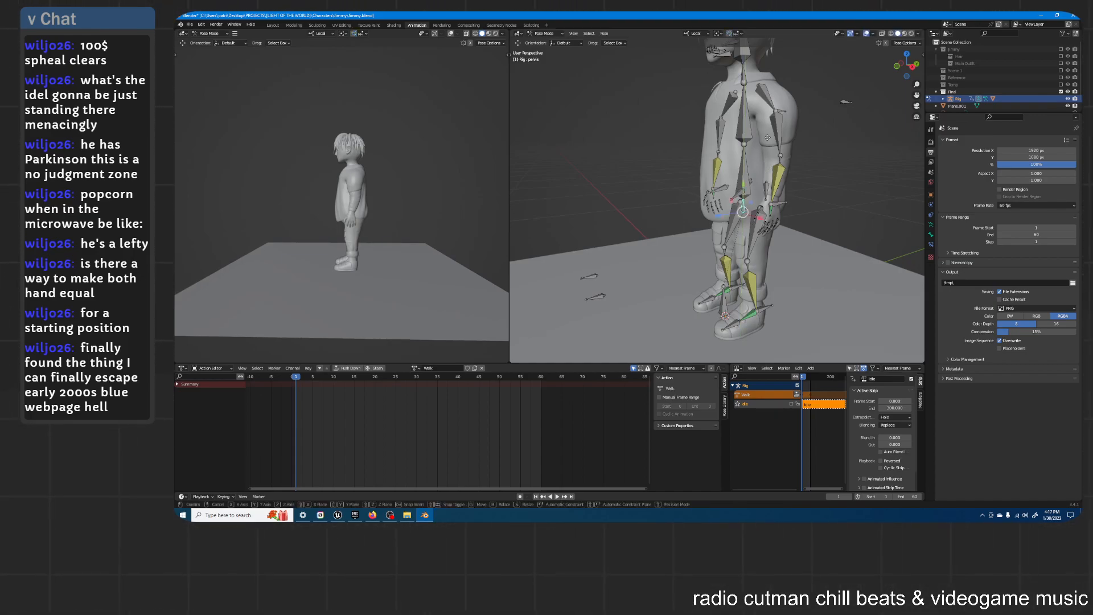
key(g)
key(y)
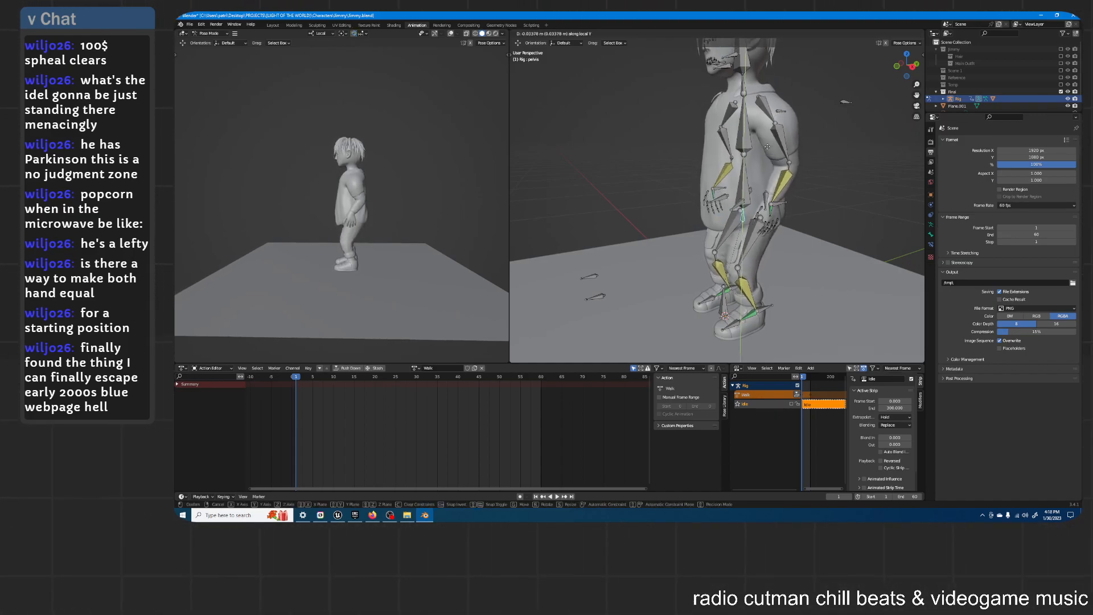
click(767, 147)
Step: Tilt the pelvis about 2 degrees around local X and shift it forward about 0.01 m along local Z
mouse_move(768, 145)
middle_down()
mouse_move(757, 142)
mouse_move(766, 147)
middle_up()
key(r)
key(x)
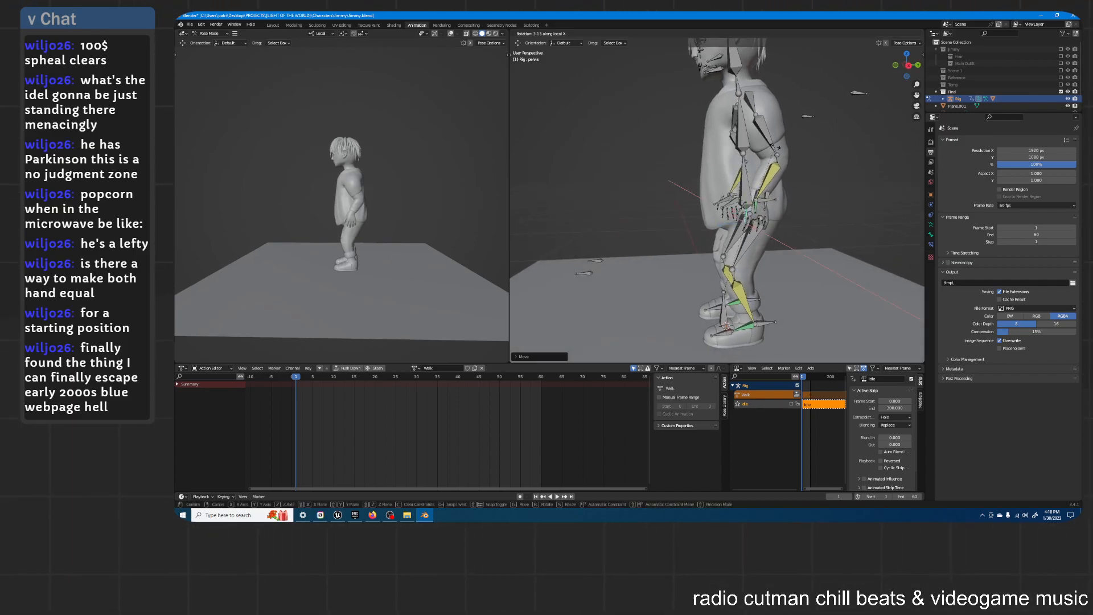
click(779, 147)
key(g)
key(z)
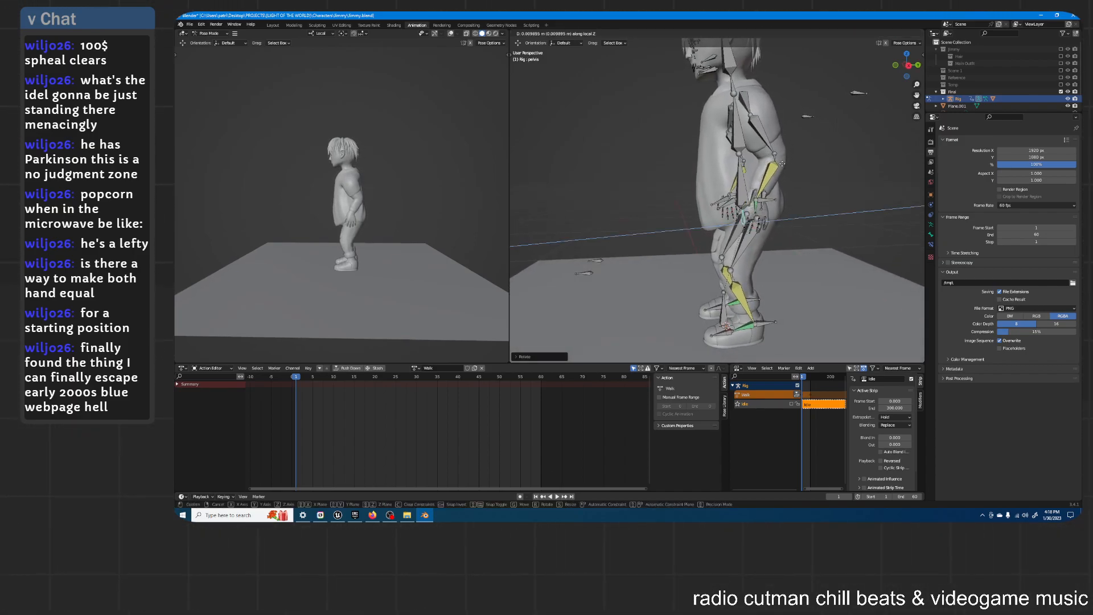
click(782, 166)
Step: Move the left heel control forward and the right heel control backward along local Y to form a stride
click(768, 322)
middle_drag(796, 261, 796, 274)
key(g)
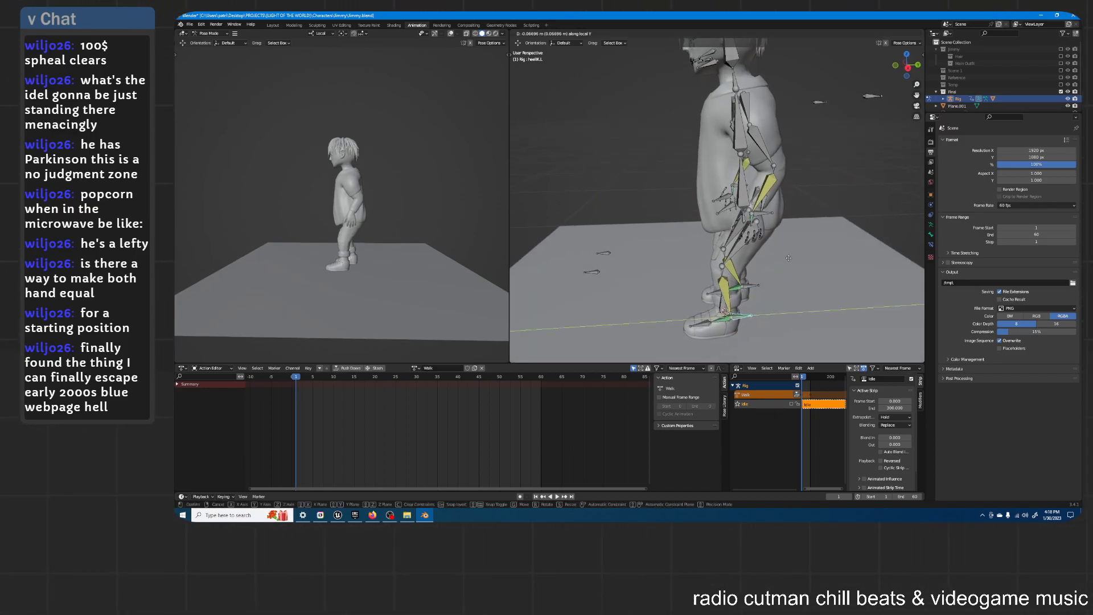
click(757, 285)
click(752, 285)
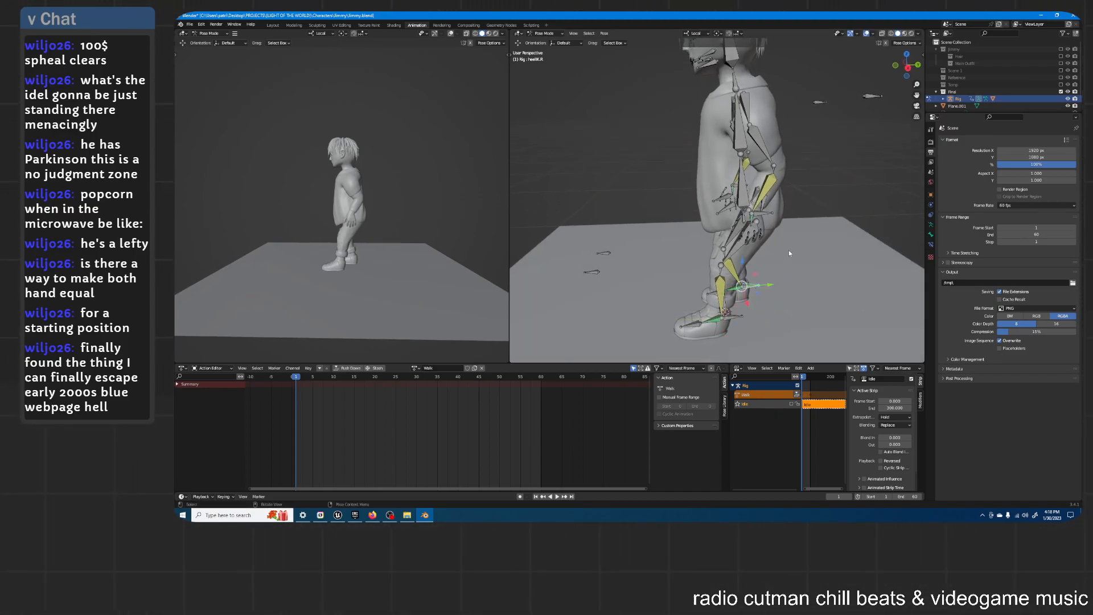
key(g)
key(y)
key(y)
click(813, 259)
Step: Shift the pelvis sideways along local X toward the front leg
middle_drag(811, 258, 818, 216)
click(725, 212)
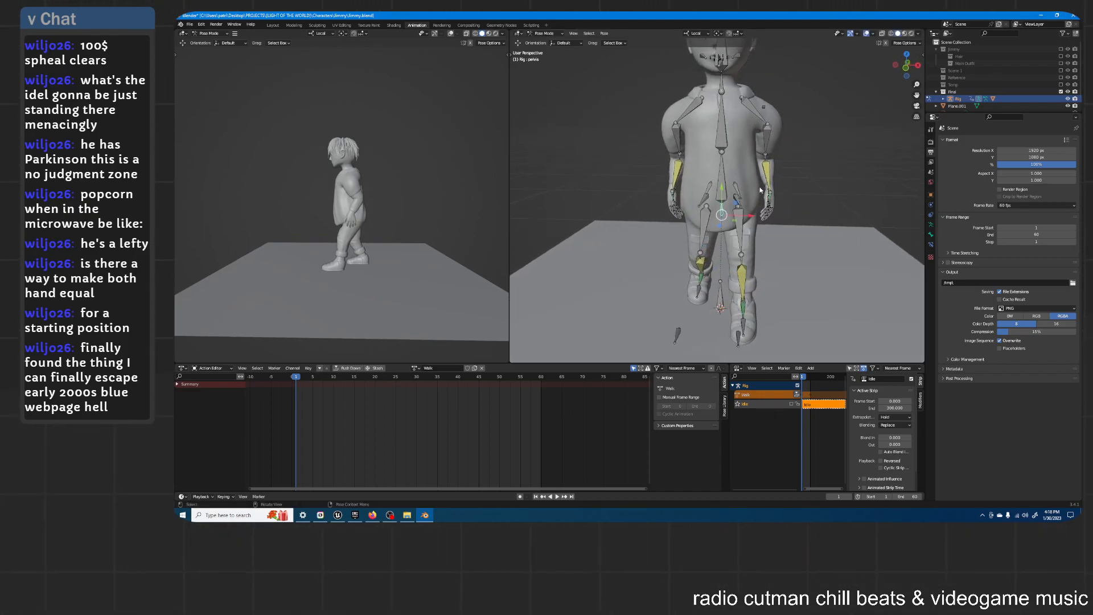
key(g)
key(x)
key(x)
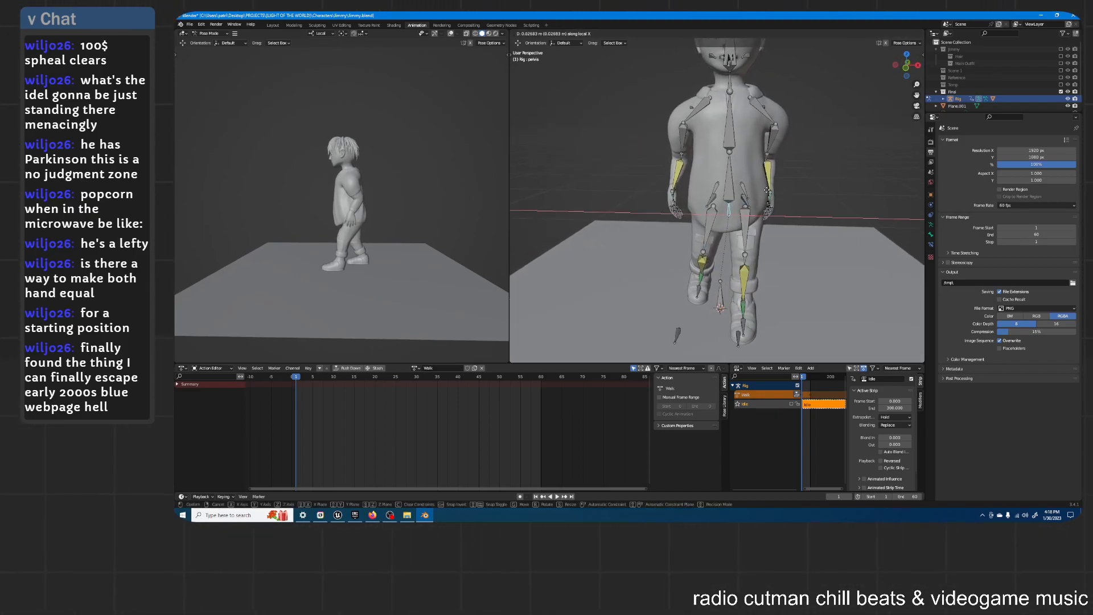
click(766, 190)
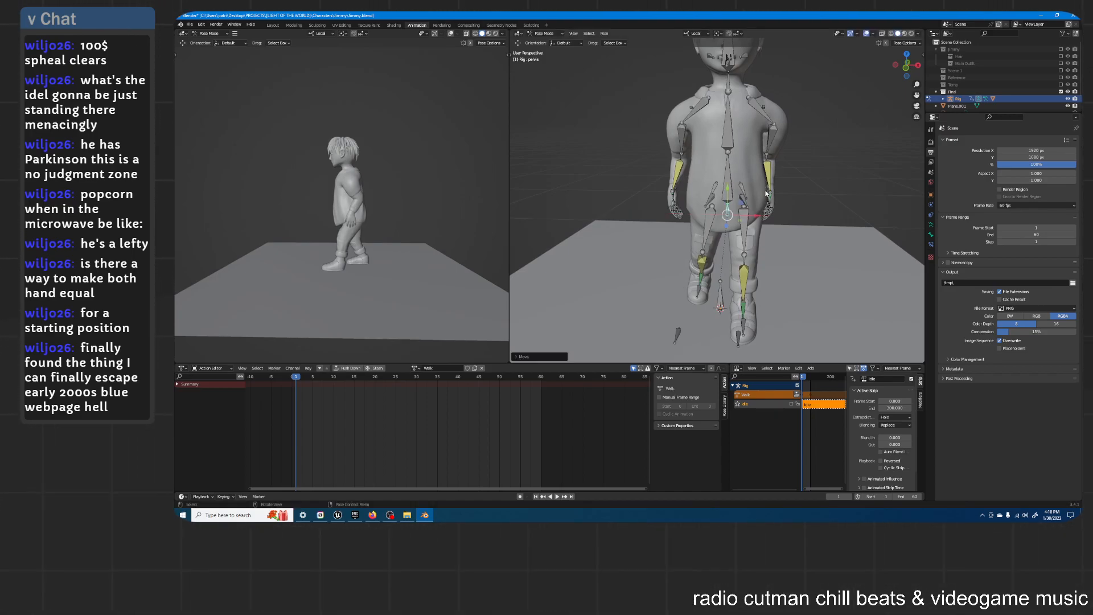
Step: Move the left hand control backward with its local X axis locked, and rotate the hand to match
middle_drag(766, 189, 709, 188)
click(766, 210)
middle_drag(766, 210, 783, 188)
key(g)
key(x)
key(x)
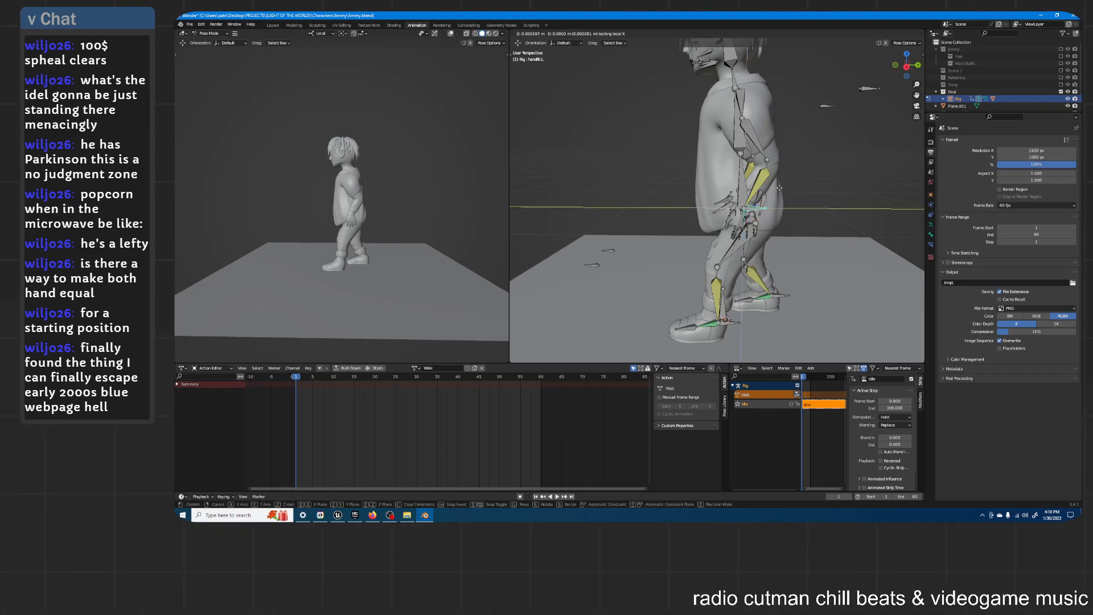
click(812, 192)
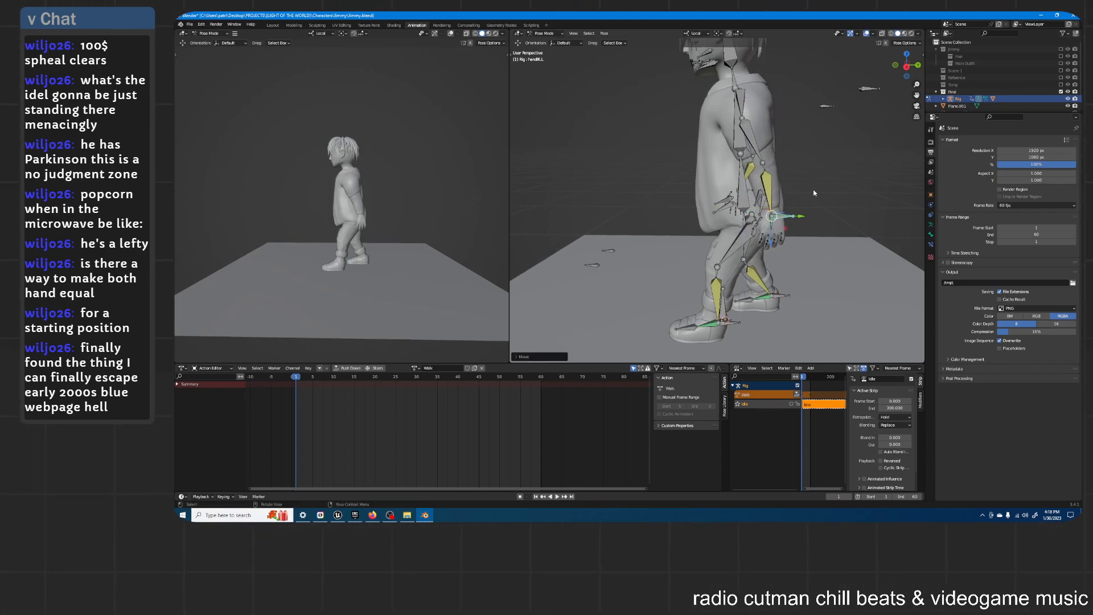
key(r)
click(799, 171)
Step: Move the right hand control along local Y to swing the arm forward, and rotate it around local X
middle_drag(660, 166, 777, 176)
click(699, 209)
middle_drag(719, 197, 768, 170)
key(g)
key(y)
click(750, 186)
key(r)
key(x)
click(754, 178)
Step: Refine the right hand control's position along its local Z axis
key(g)
key(z)
click(800, 186)
key(g)
key(z)
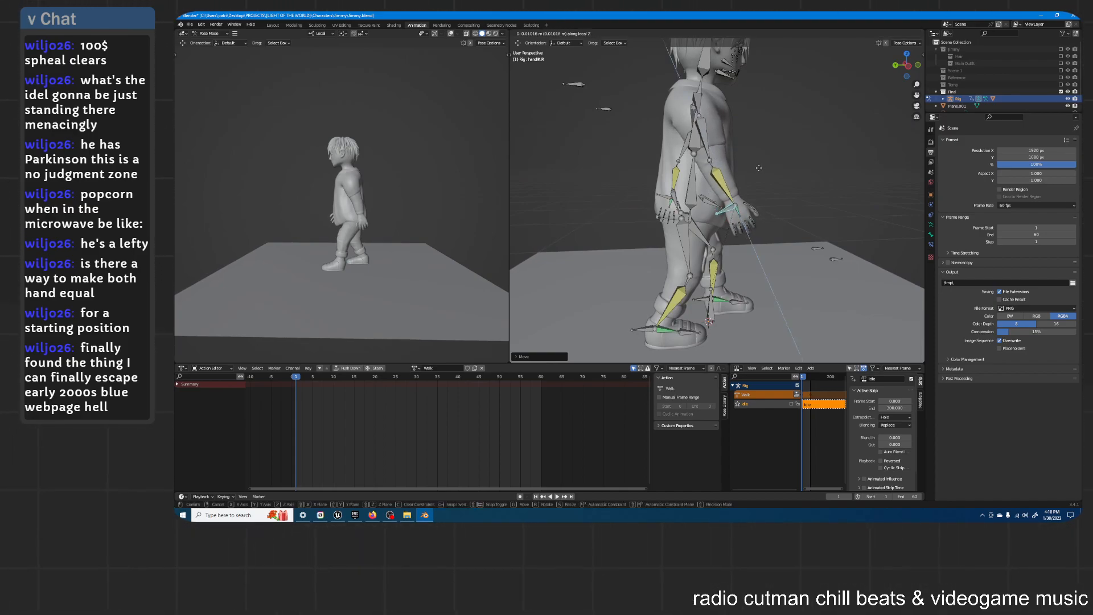
click(772, 169)
click(776, 169)
Step: Rotate each shoulder bone to follow its arm's swing
middle_drag(777, 169, 809, 214)
click(742, 126)
middle_drag(795, 129, 808, 164)
key(r)
click(757, 150)
click(699, 188)
middle_drag(700, 188, 682, 164)
key(r)
click(766, 161)
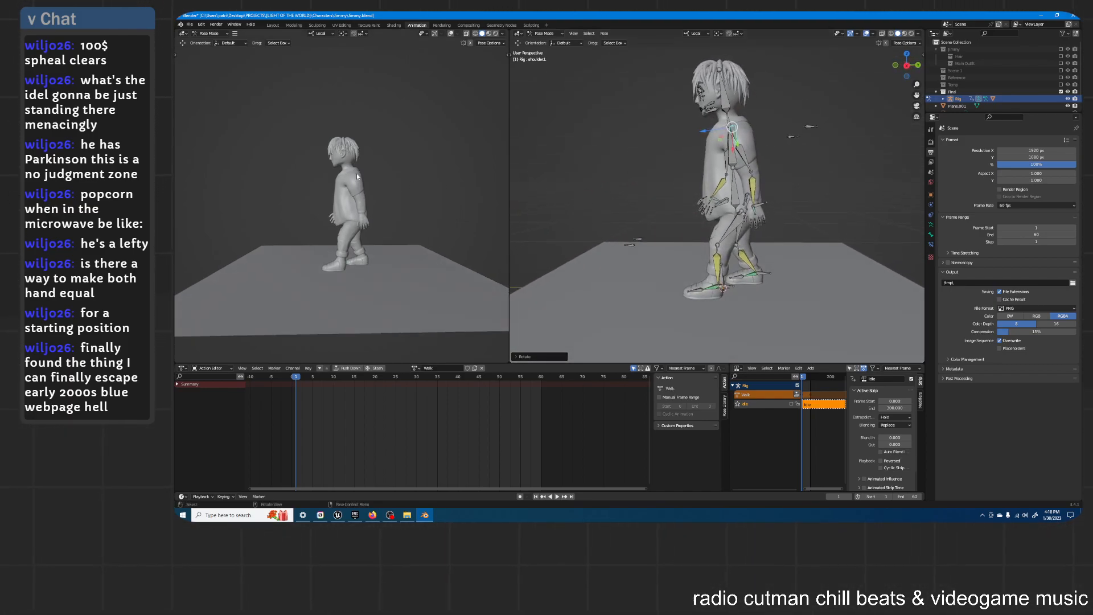
Step: Move the right foot's heel control backward along its local Y axis to lengthen the stride
key(KP_3)
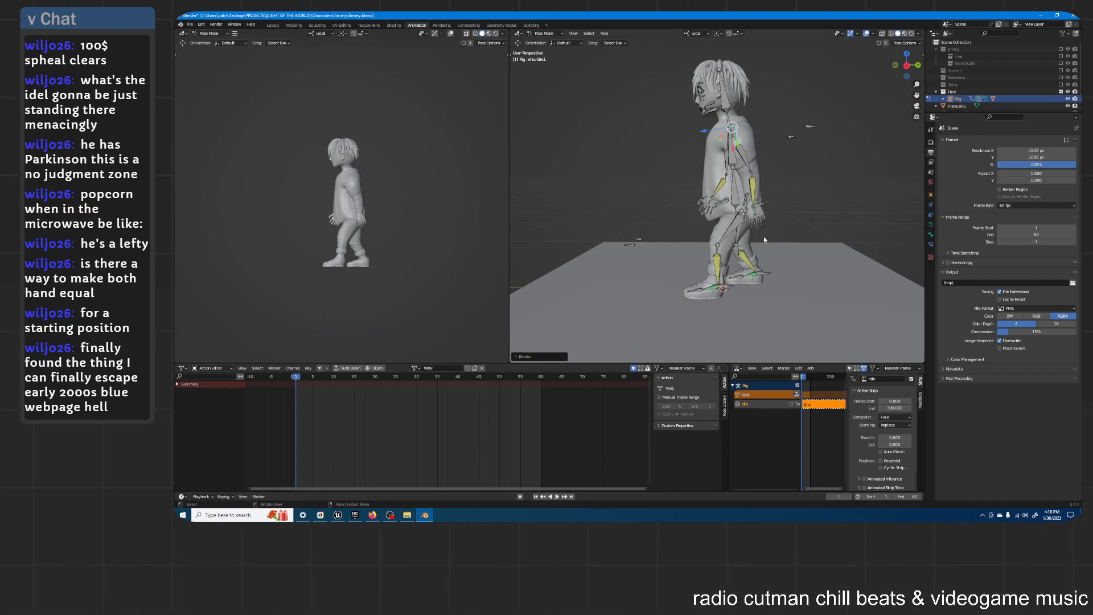
click(760, 275)
scroll(774, 238, up, 4)
middle_drag(789, 218, 788, 217)
key(g)
key(y)
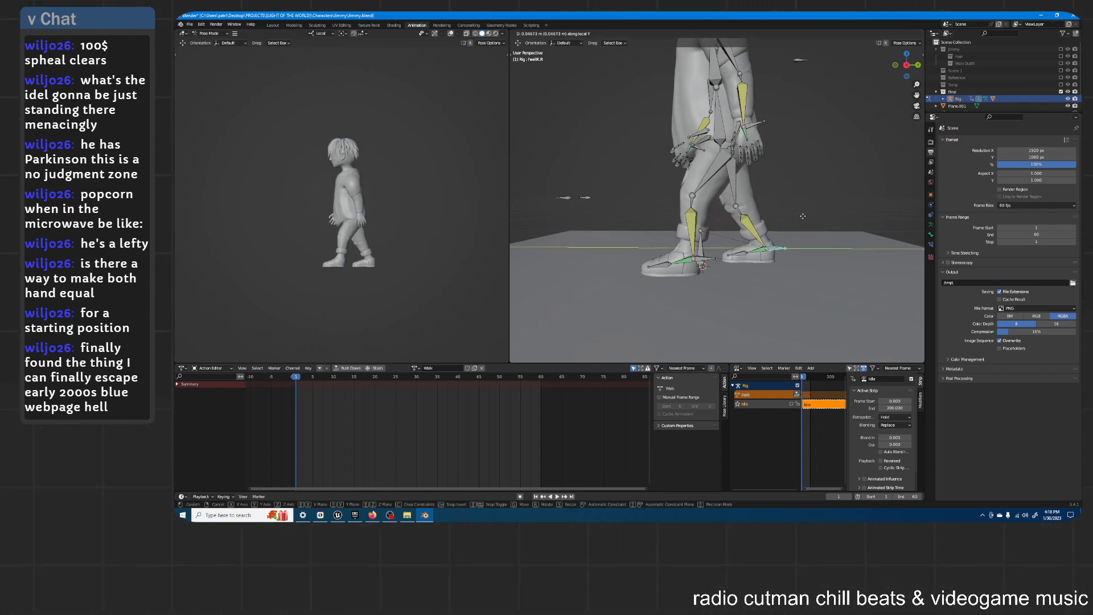
click(805, 216)
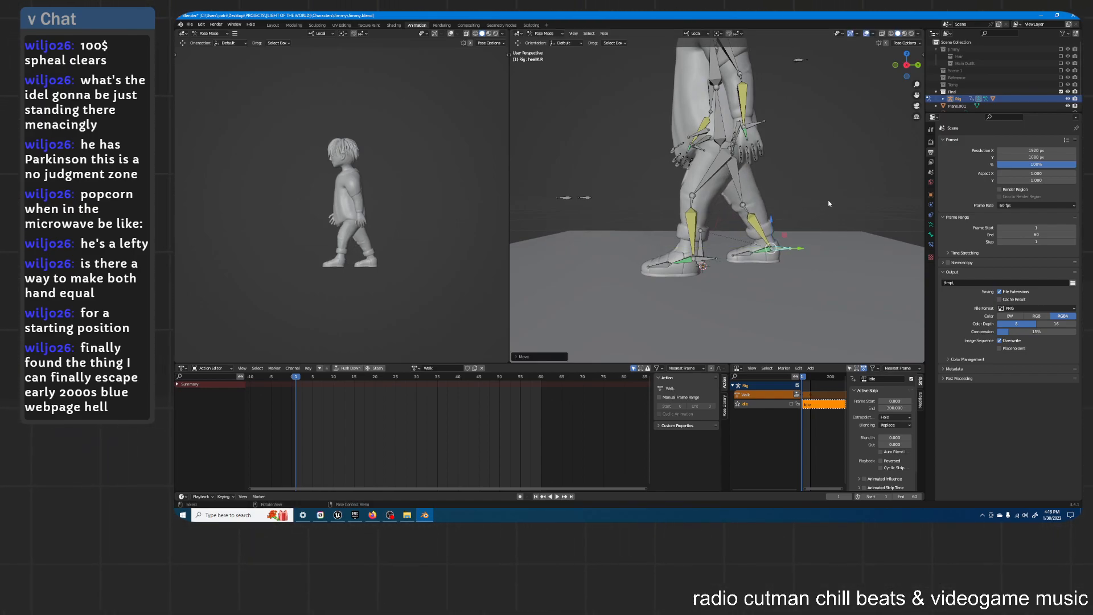
Step: Rotate the right heel control to raise the rear heel, and rotate the toe bone around local X to flatten the toes
key(KP_3)
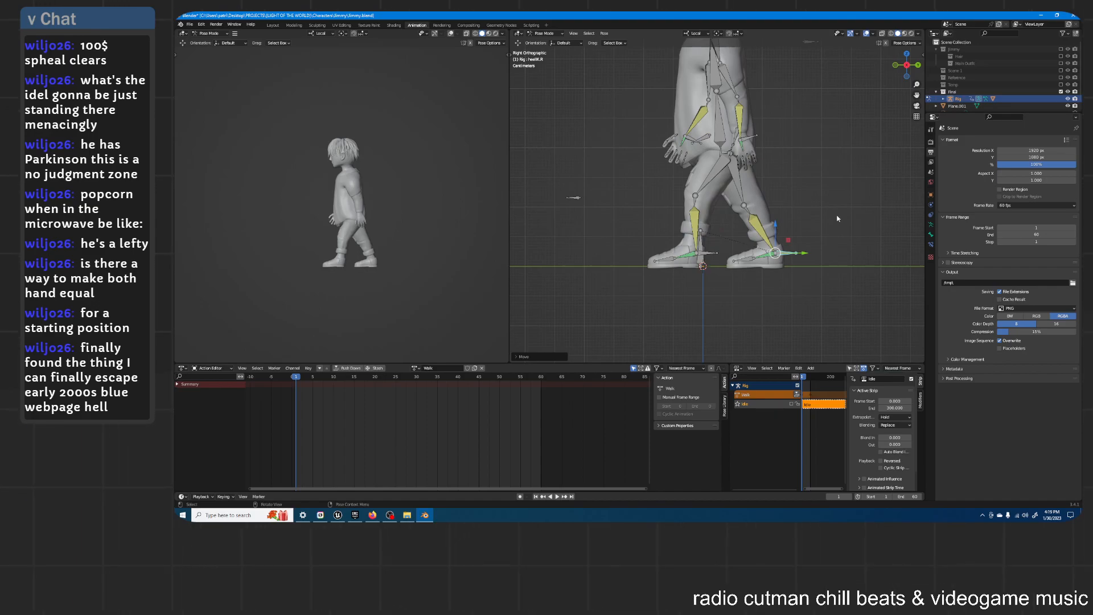
key(r)
click(807, 200)
click(751, 276)
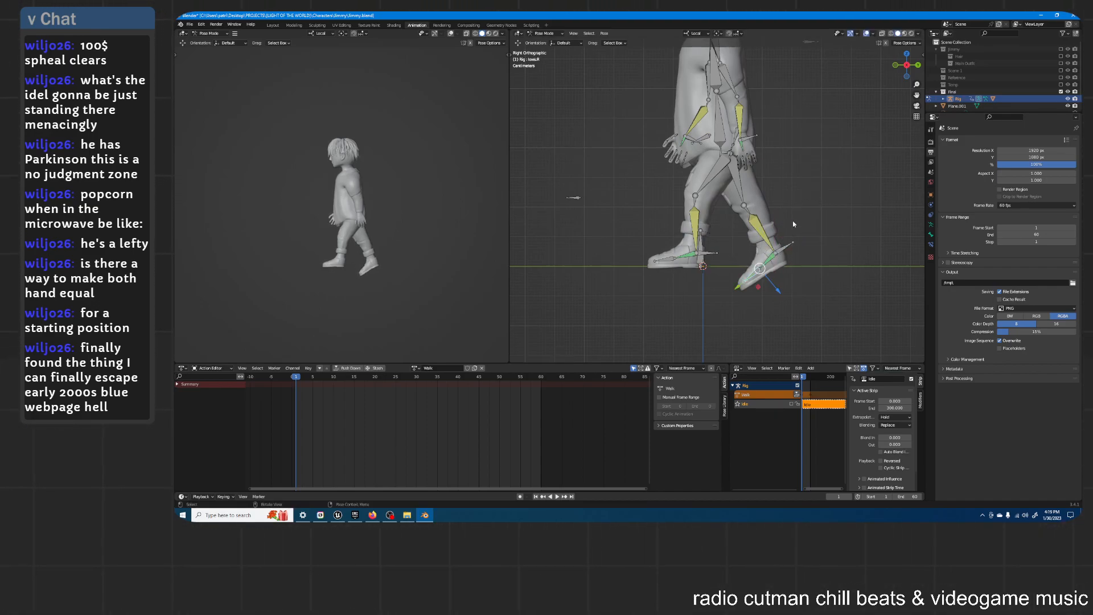
key(r)
key(x)
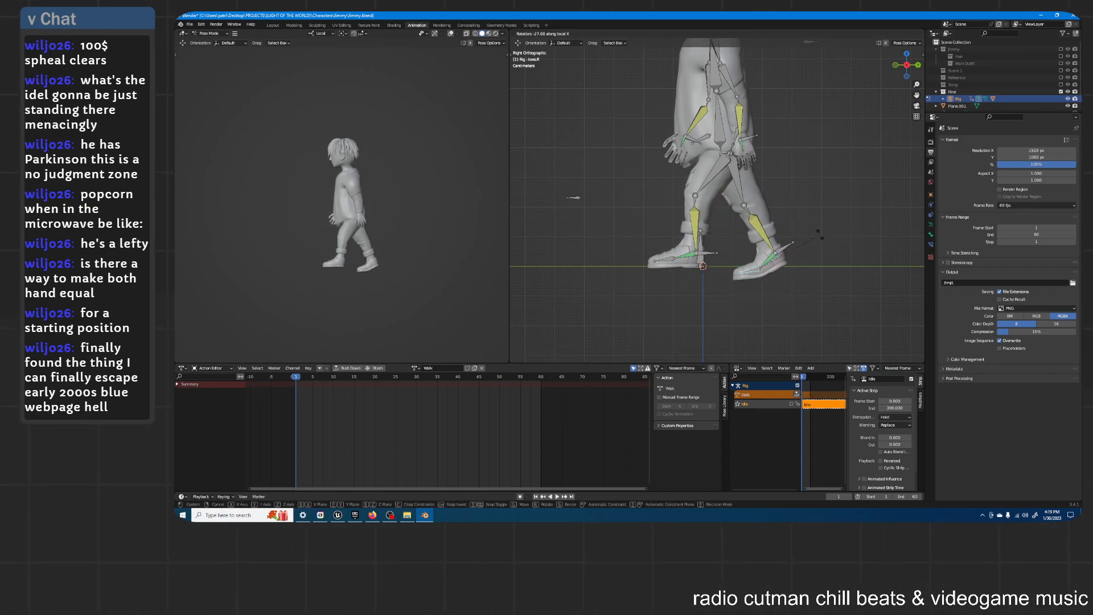
click(823, 239)
Step: Refine the trailing right foot's bend by rotating its heel control and toe bone around their local X axes
click(787, 247)
key(r)
key(x)
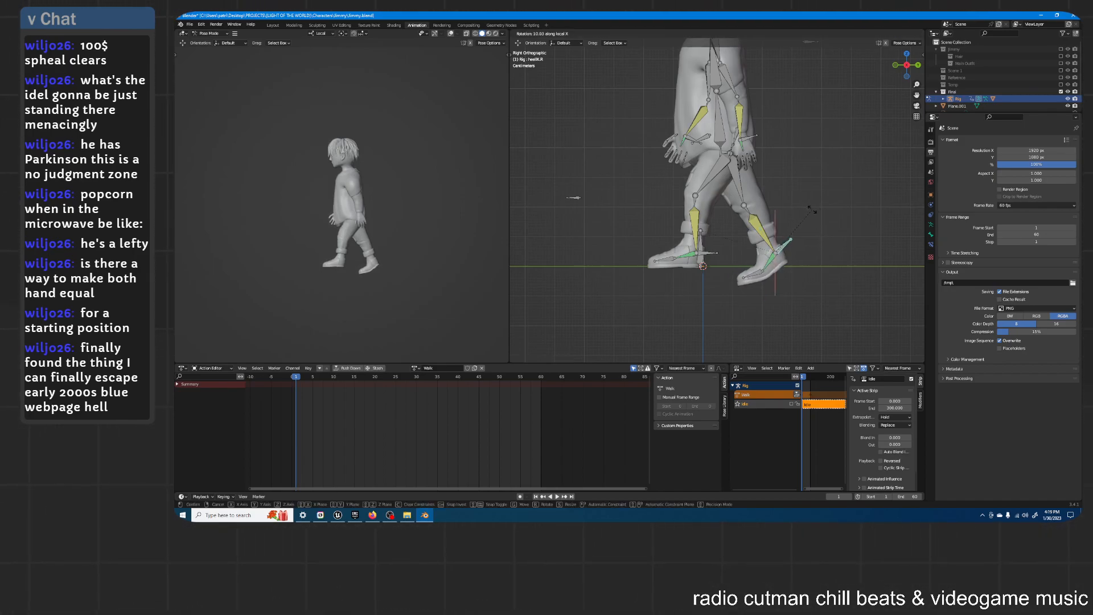
click(812, 210)
click(754, 276)
key(r)
key(x)
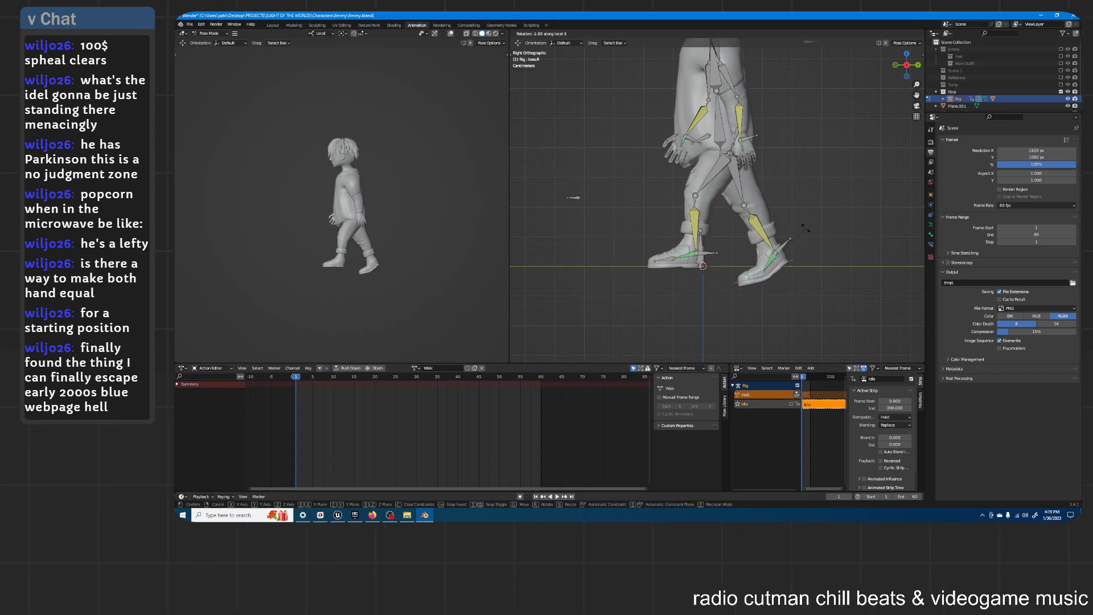
click(815, 239)
Step: Move the right heel control farther back and up so the toes rest at ground level
click(792, 241)
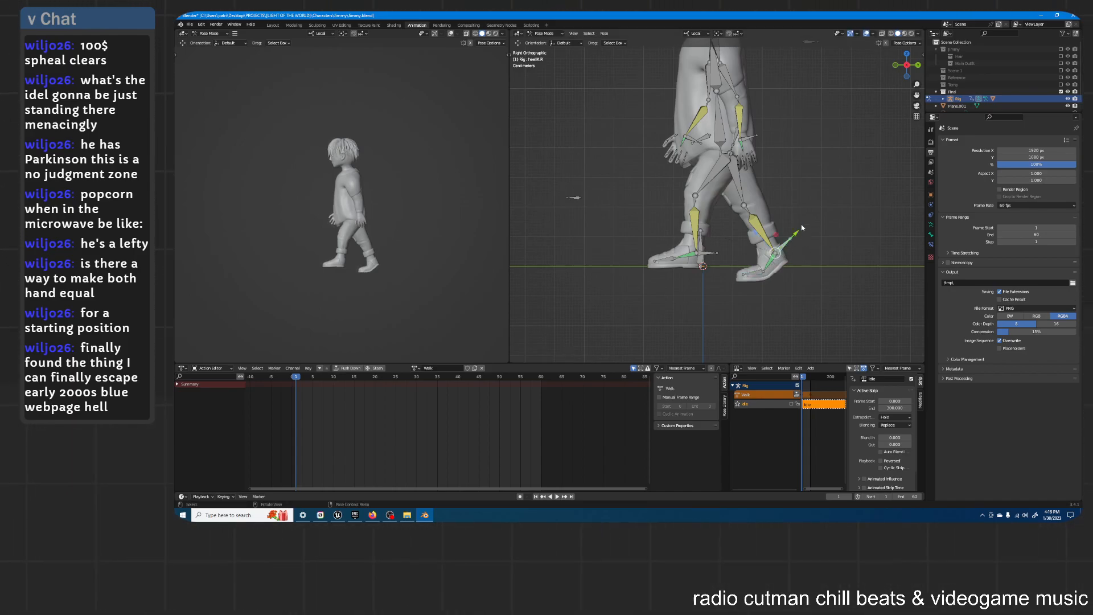
key(g)
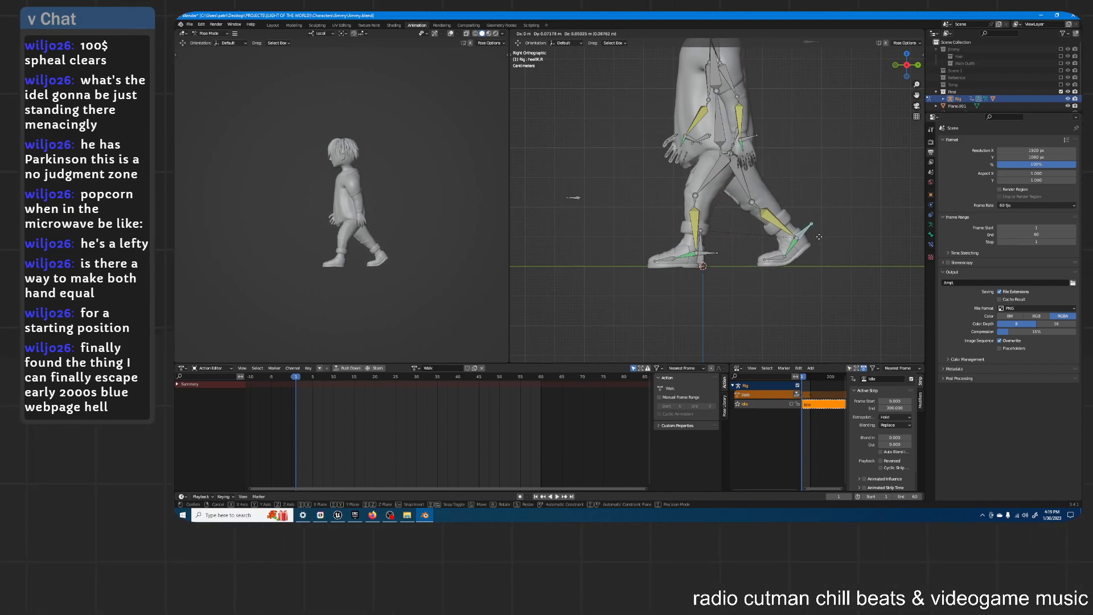
click(818, 236)
Step: Try to keyframe all bones except the root by inverting the root bone's selection
middle_drag(814, 233, 845, 225)
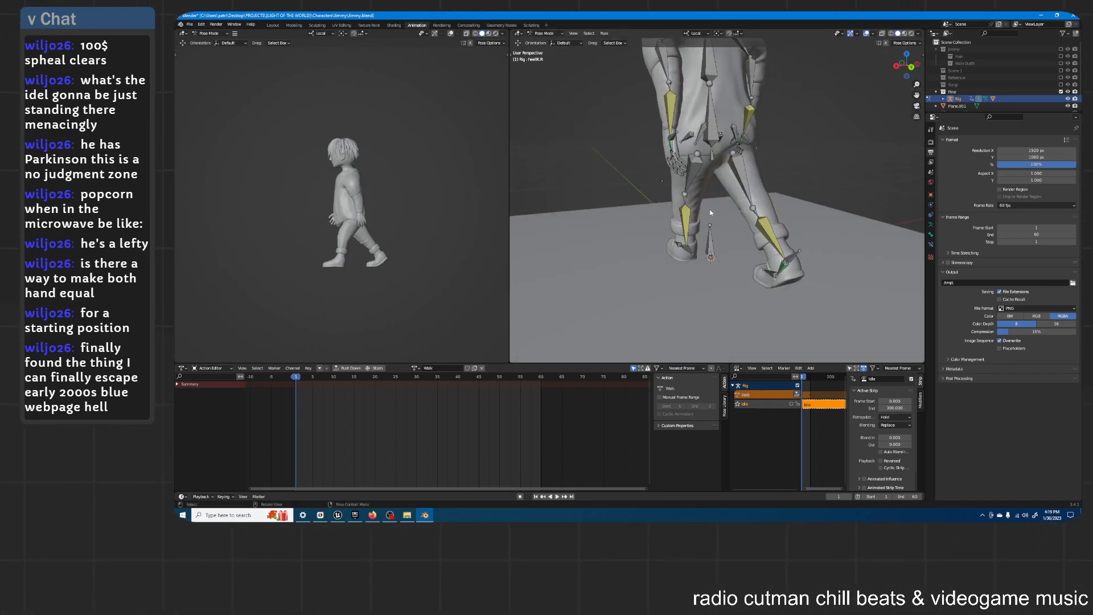
scroll(689, 196, down, 3)
middle_drag(689, 197, 630, 182)
scroll(804, 190, down, 2)
middle_drag(725, 173, 769, 142)
key(a)
middle_drag(661, 179, 828, 171)
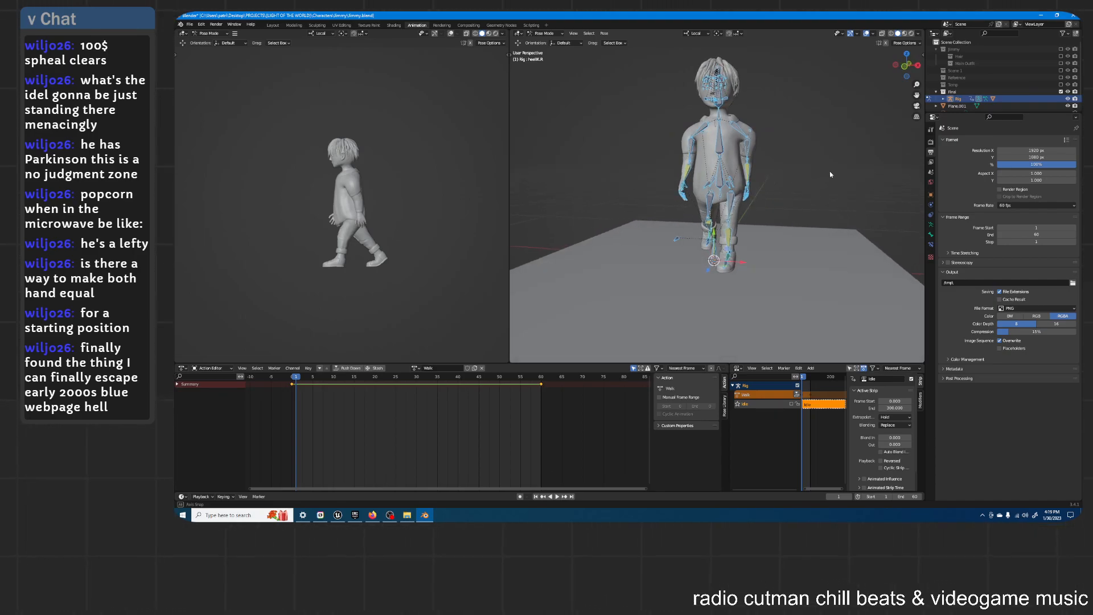
click(715, 247)
key(ctrl+i)
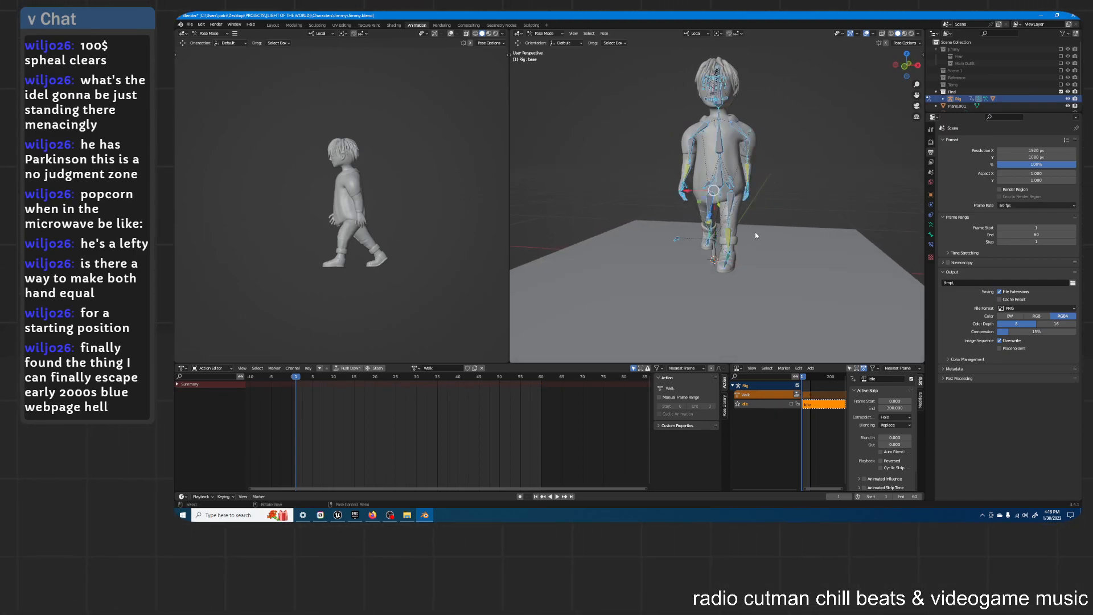
key(i)
click(756, 233)
Step: Hide the root bone and insert Location & Rotation keyframes on all remaining bones at frame 1
click(716, 252)
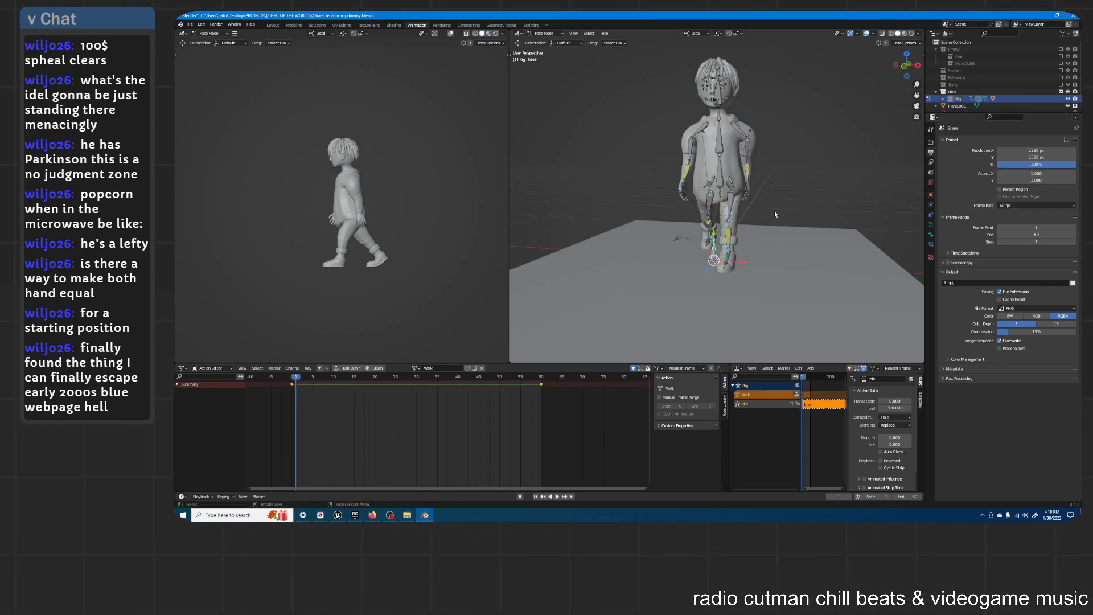
key(h)
key(a)
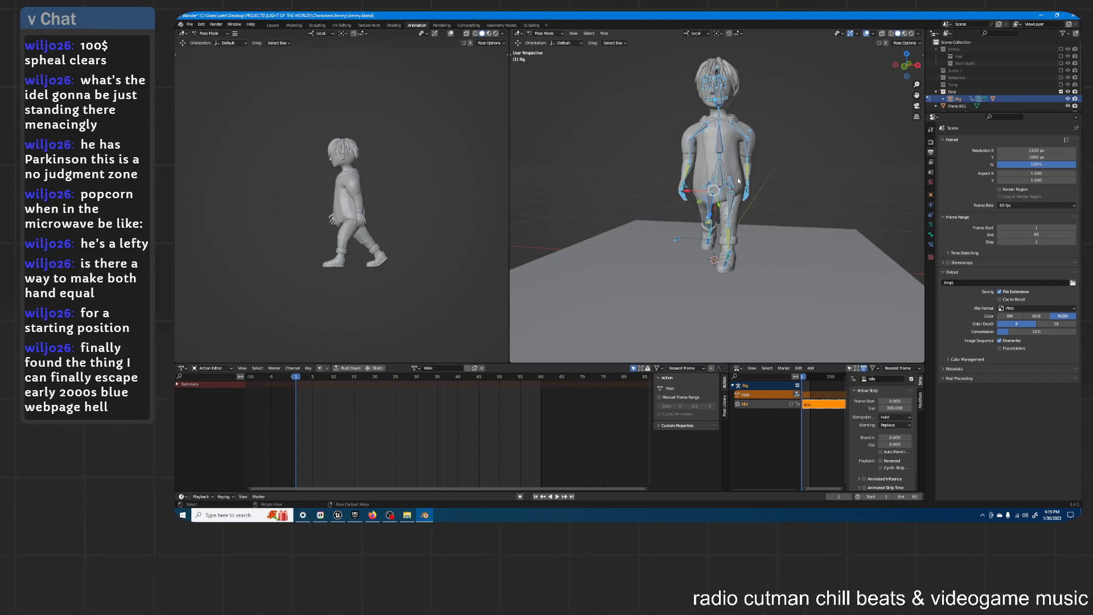
key(i)
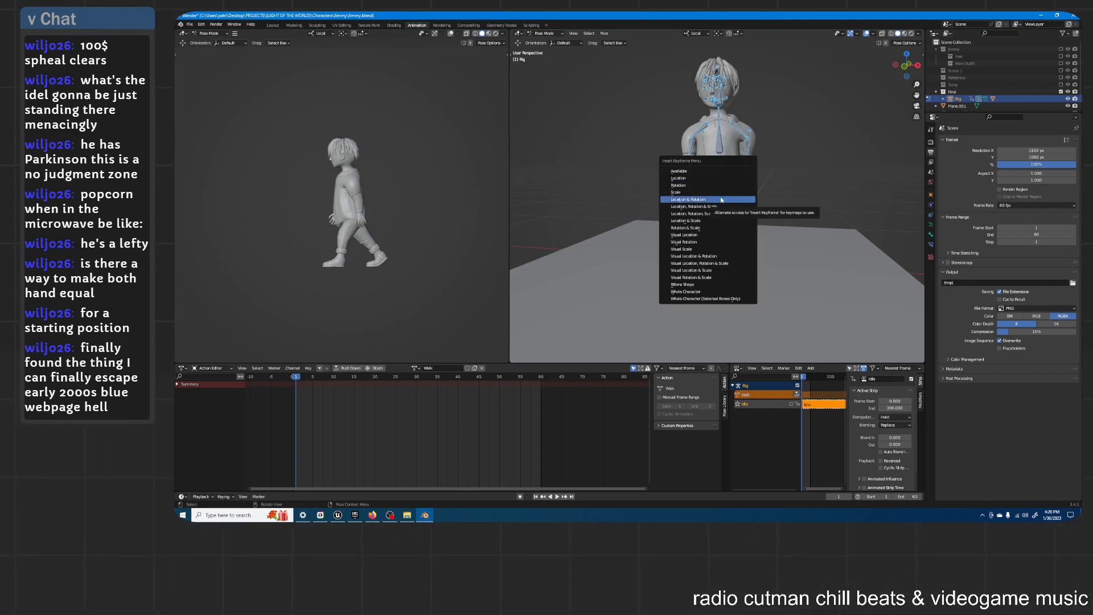
click(721, 200)
Step: Move the pose keyframes of all visible bones from frame 1 to frame 0
click(832, 160)
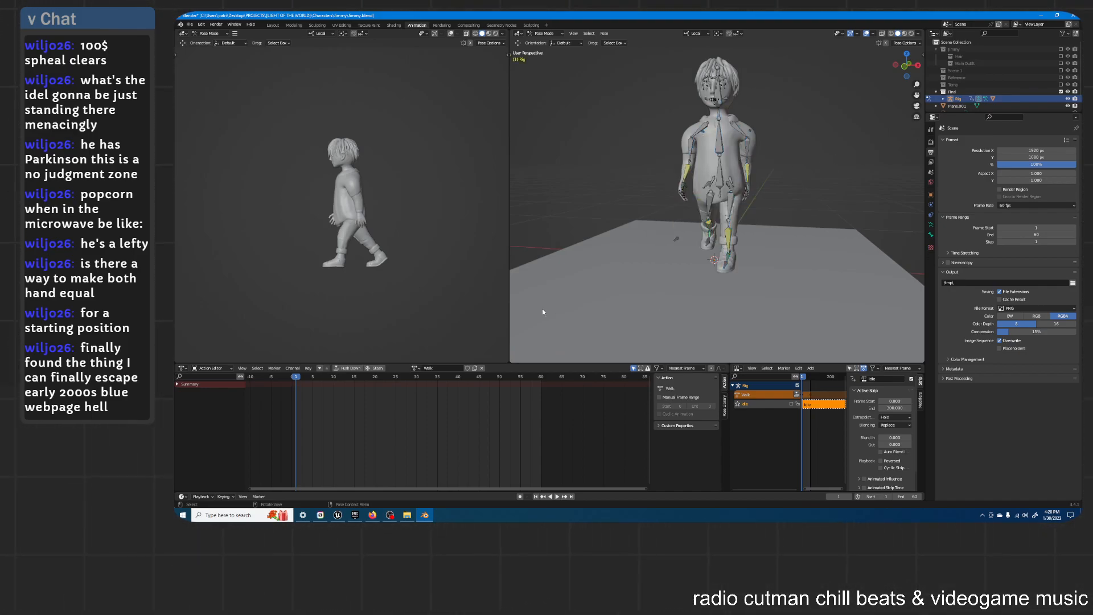
key(a)
scroll(322, 386, up, 5)
middle_drag(302, 387, 475, 392)
key(g)
click(395, 384)
scroll(524, 406, down, 5)
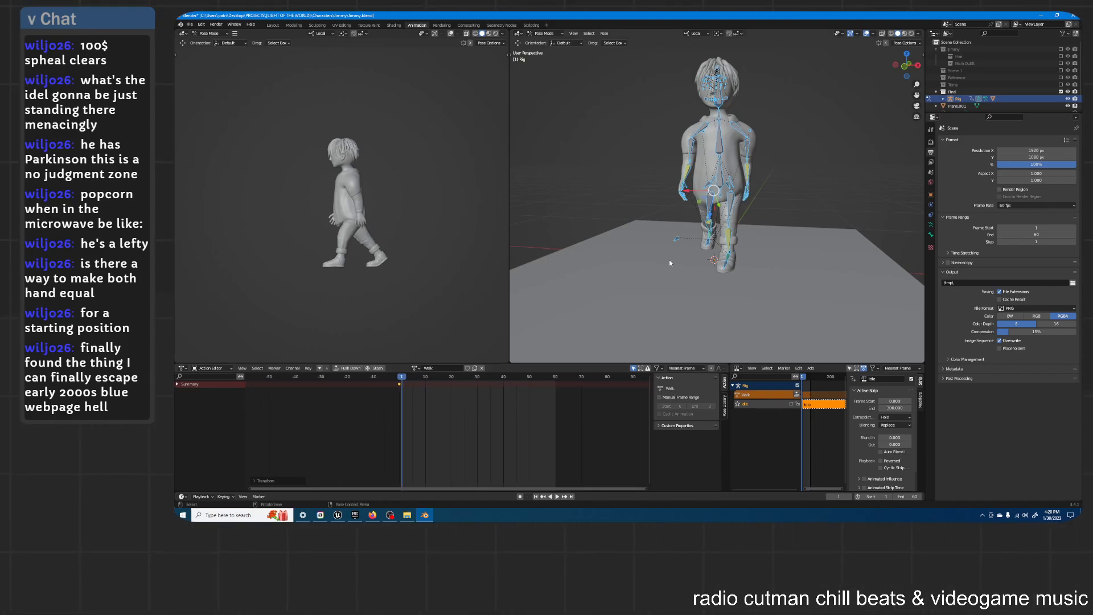
Step: Copy the stride pose of all visible bones to frame 60 and insert Location & Rotation keyframes there
key(ctrl+c)
click(555, 377)
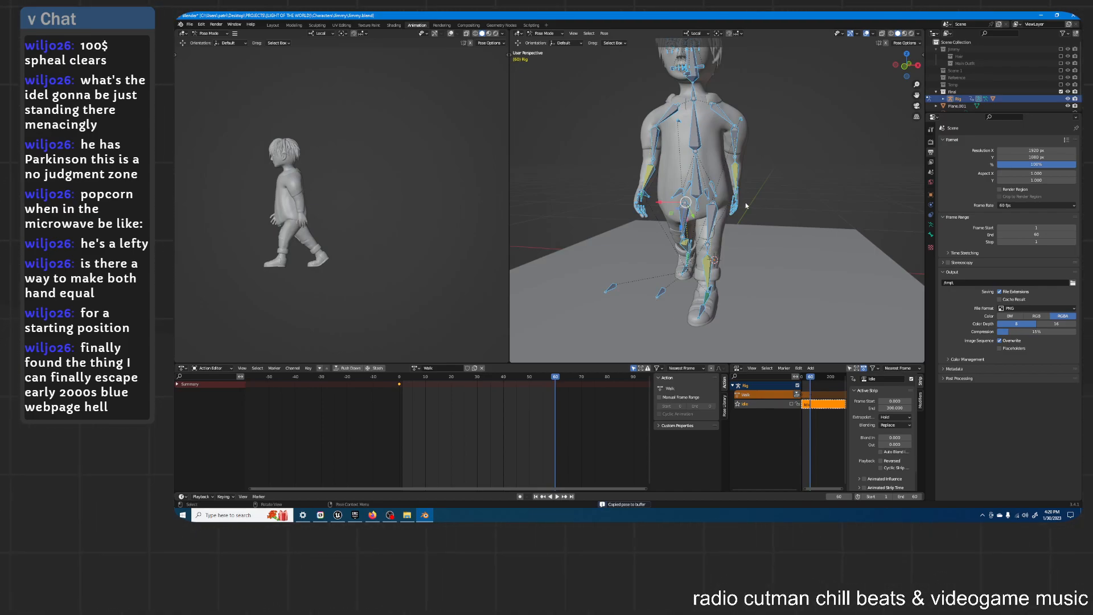
key(ctrl+v)
key(i)
click(715, 197)
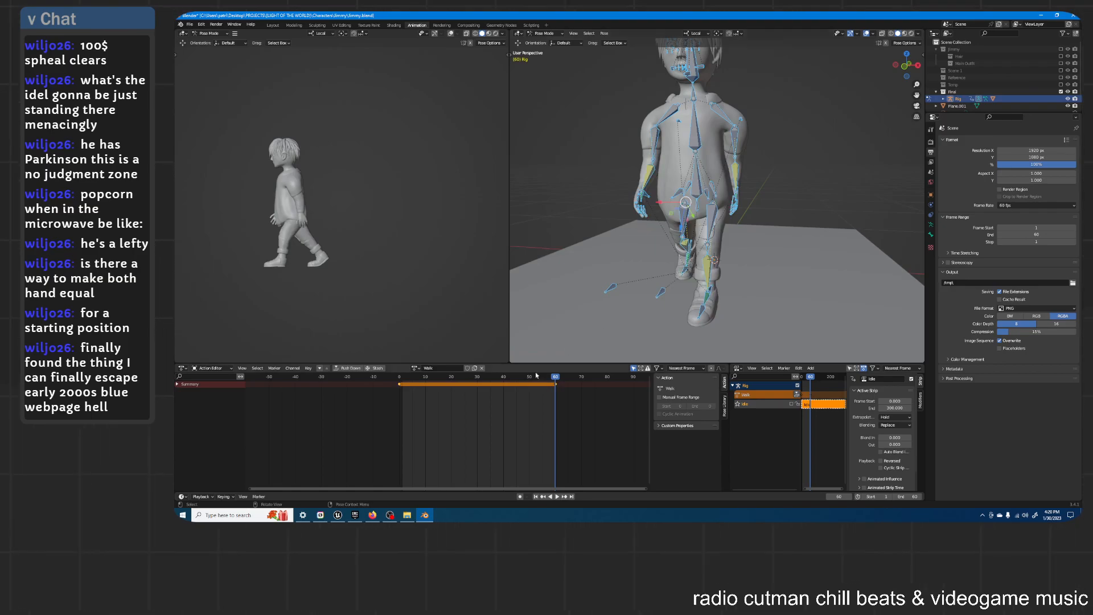
Step: Paste the copied stride pose mirrored at frame 30 and insert Location & Rotation keyframes on all visible bones
click(477, 377)
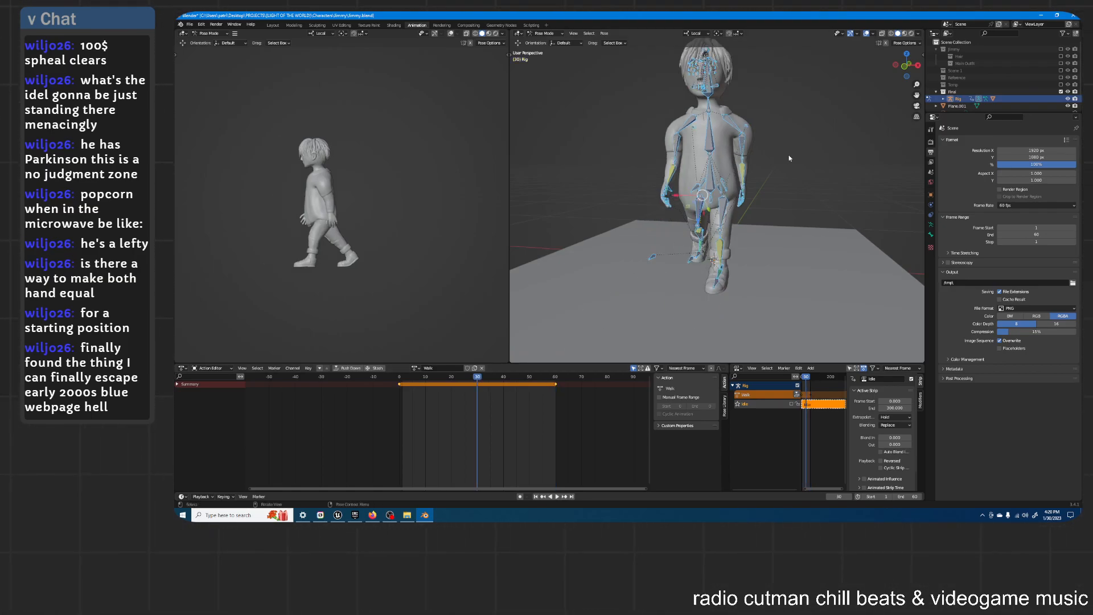
key(ctrl+shift+v)
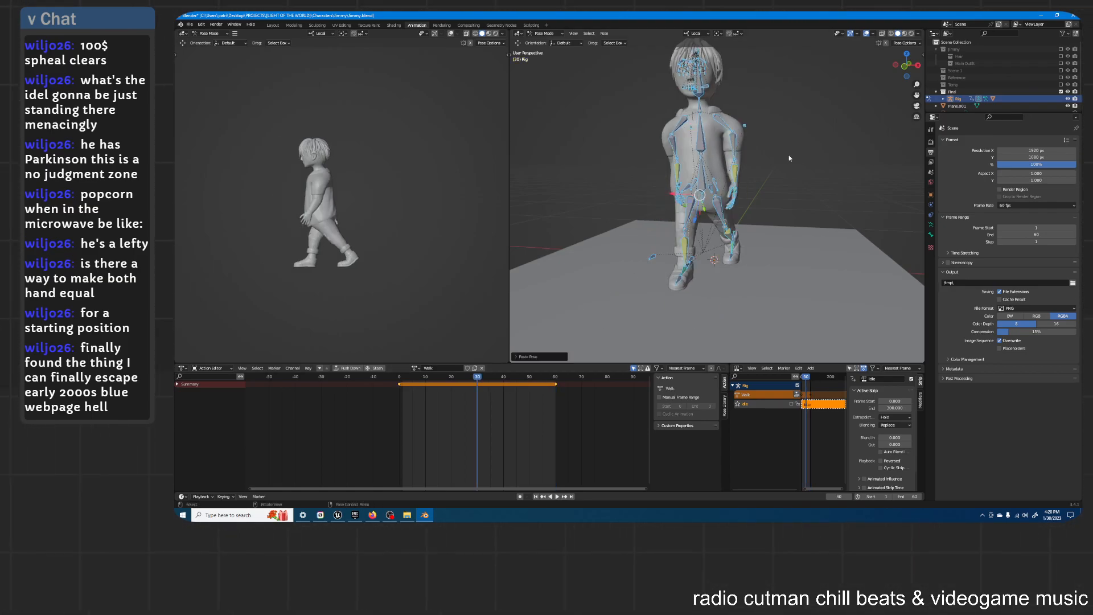
key(i)
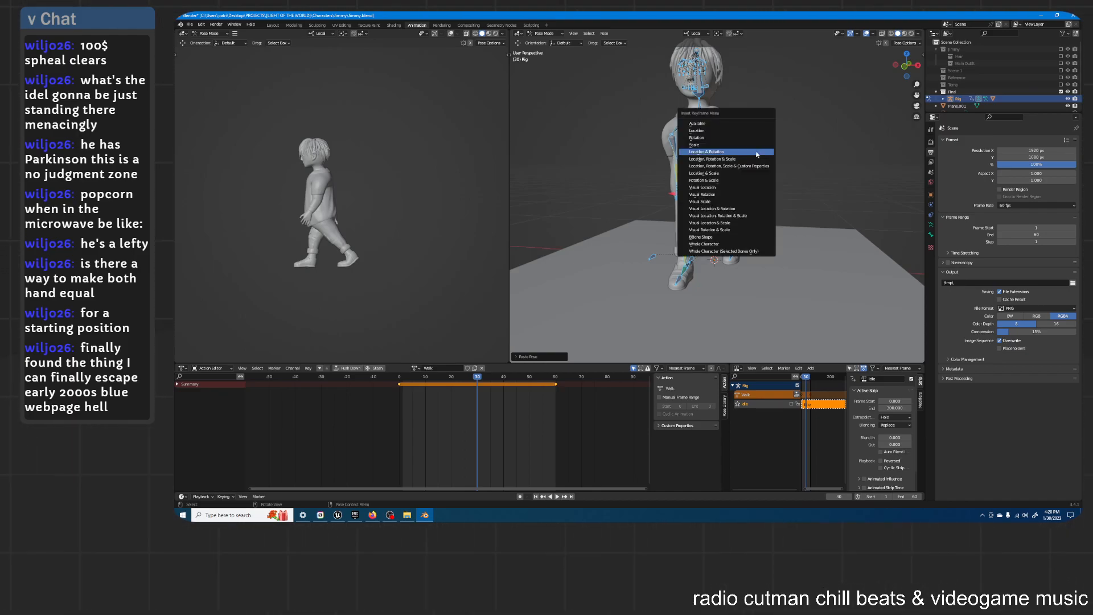
click(756, 154)
Step: Set the interpolation mode of the visible bones' pose keyframes to Constant
right_click(477, 391)
mouse_move(476, 391)
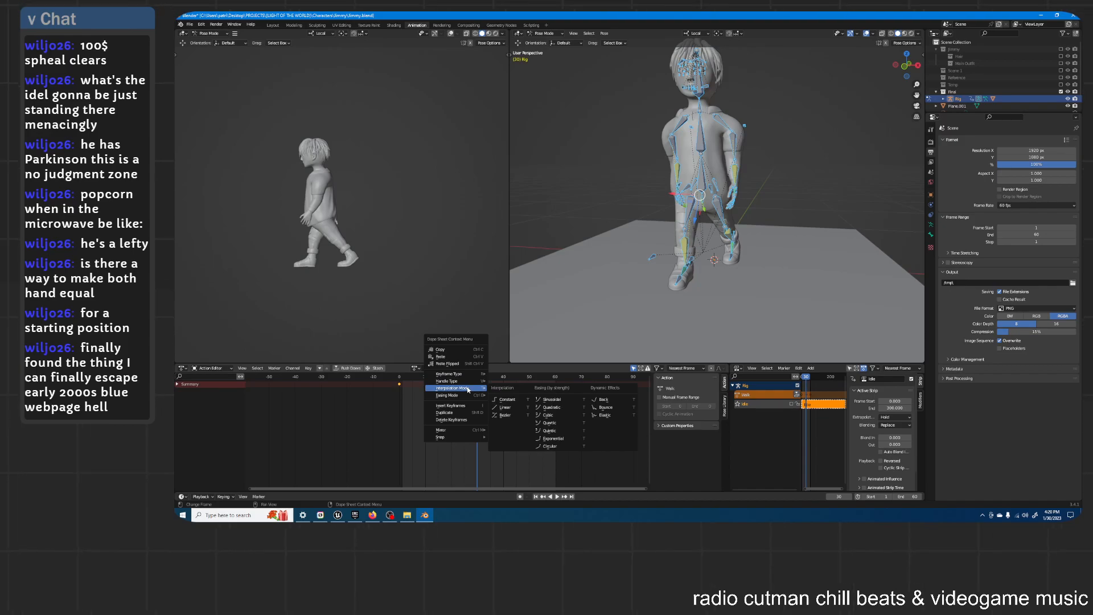
click(499, 400)
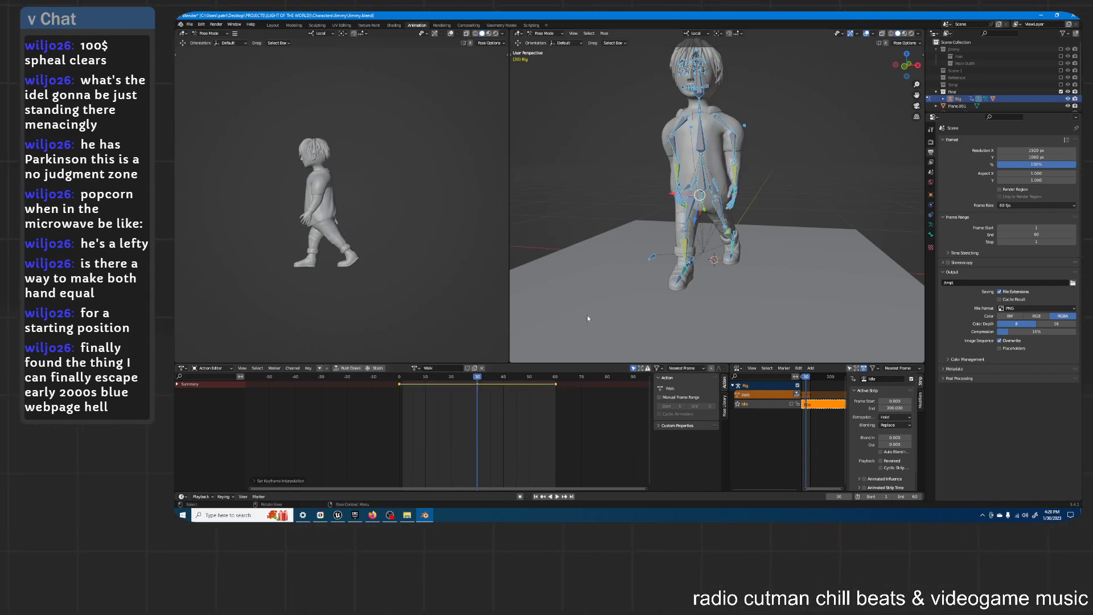
Step: Play and scrub the walk from behind to examine how the pose switches between keyframes
key(space)
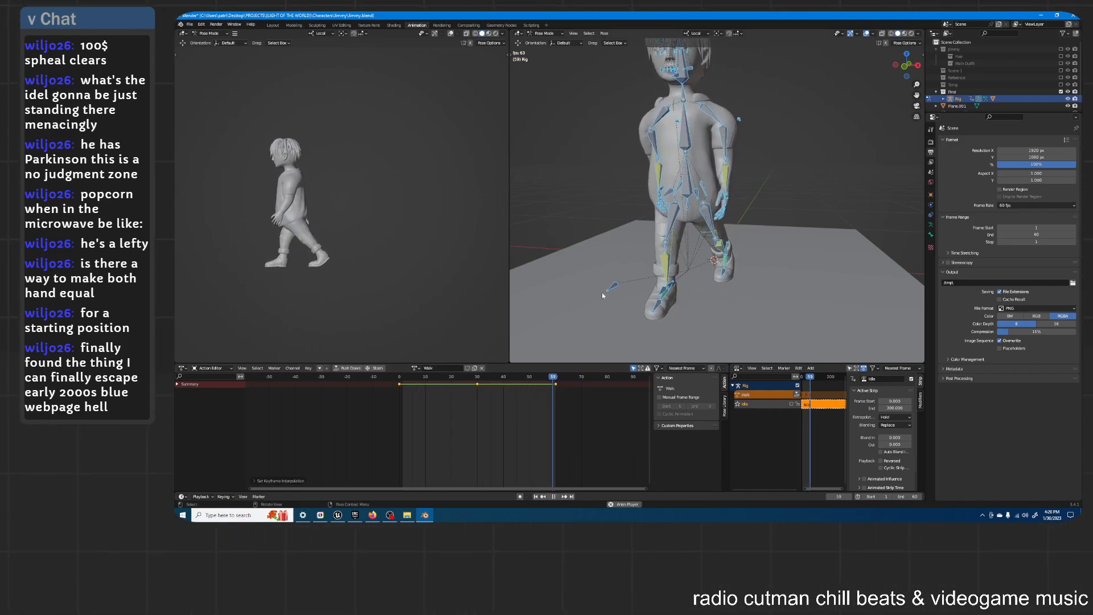
middle_drag(814, 149, 670, 161)
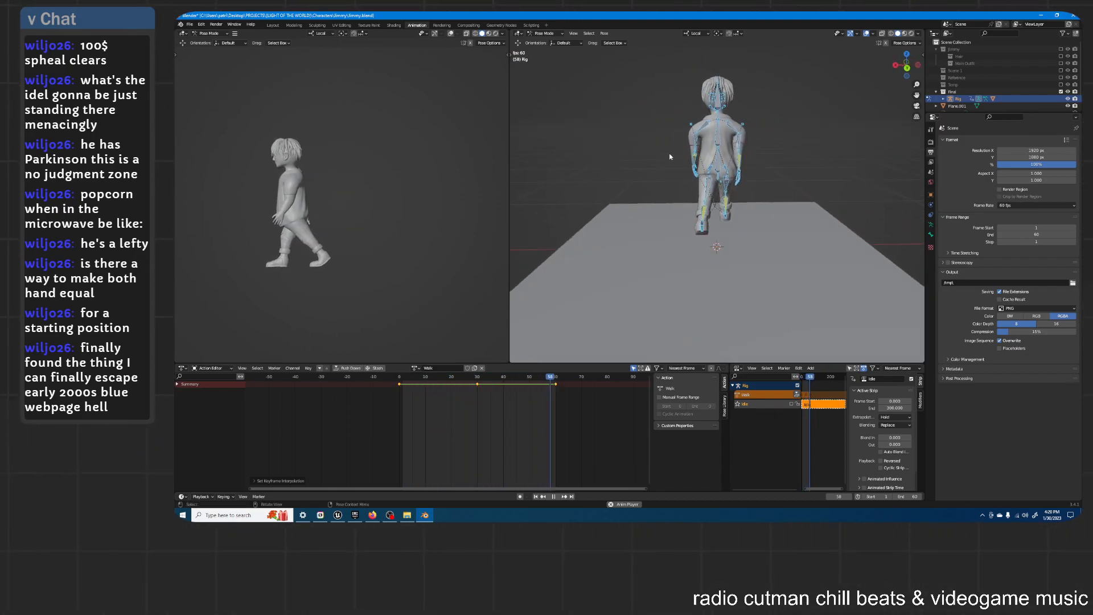
key(space)
key(space)
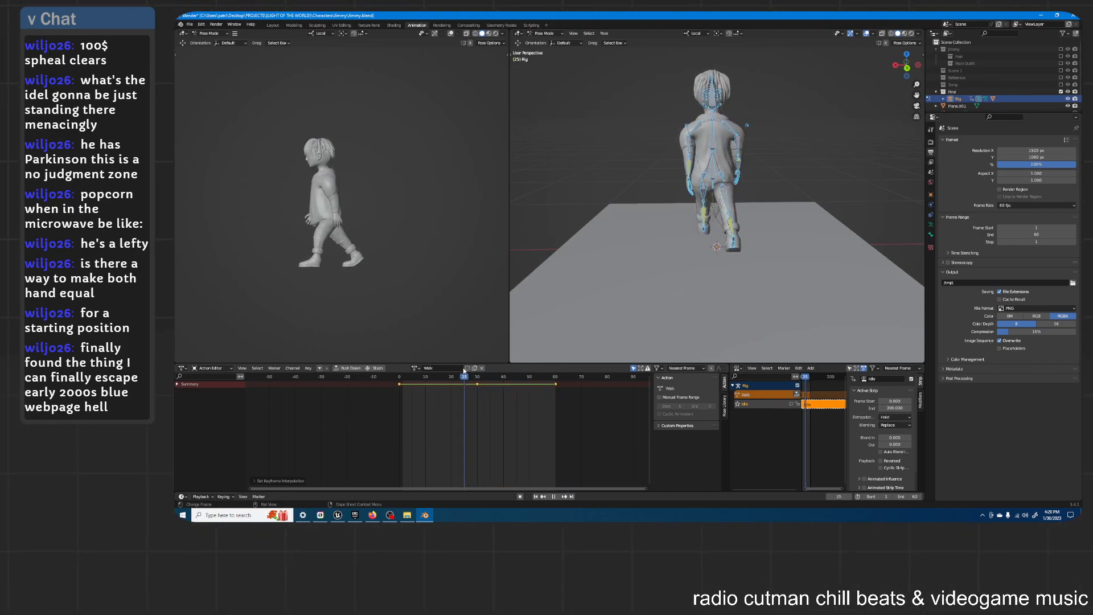
click(390, 373)
drag(401, 374, 443, 372)
Step: Try Linear interpolation on the left heel control's keyframes, preview the motion, undo the change, and replay the walk
middle_drag(655, 239, 753, 232)
scroll(753, 231, up, 5)
shift+middle_drag(652, 299, 638, 333)
middle_drag(702, 278, 442, 363)
click(650, 278)
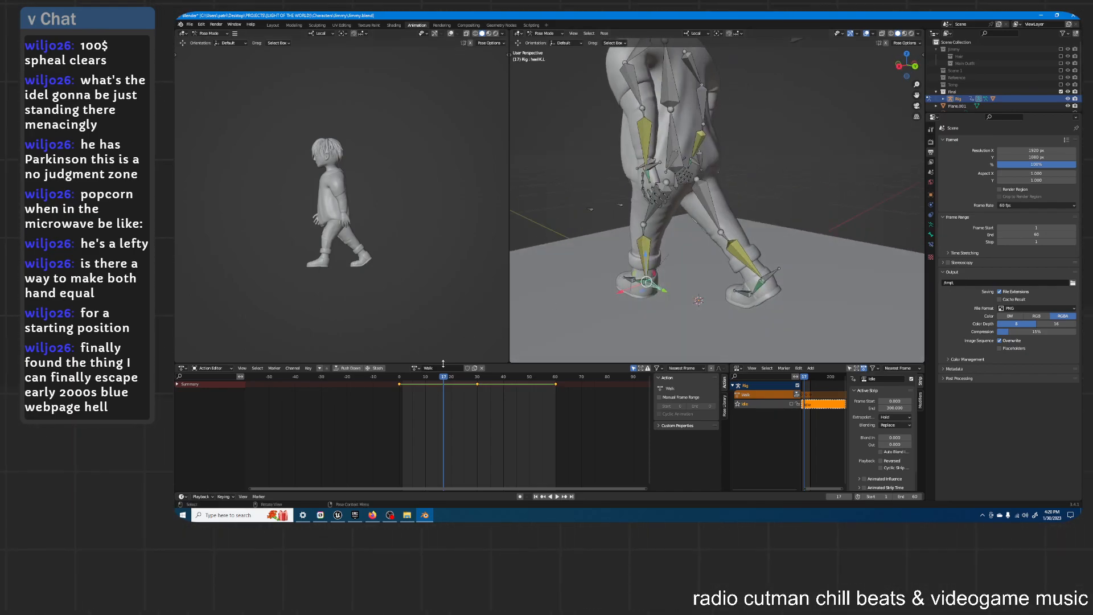
drag(443, 379, 386, 378)
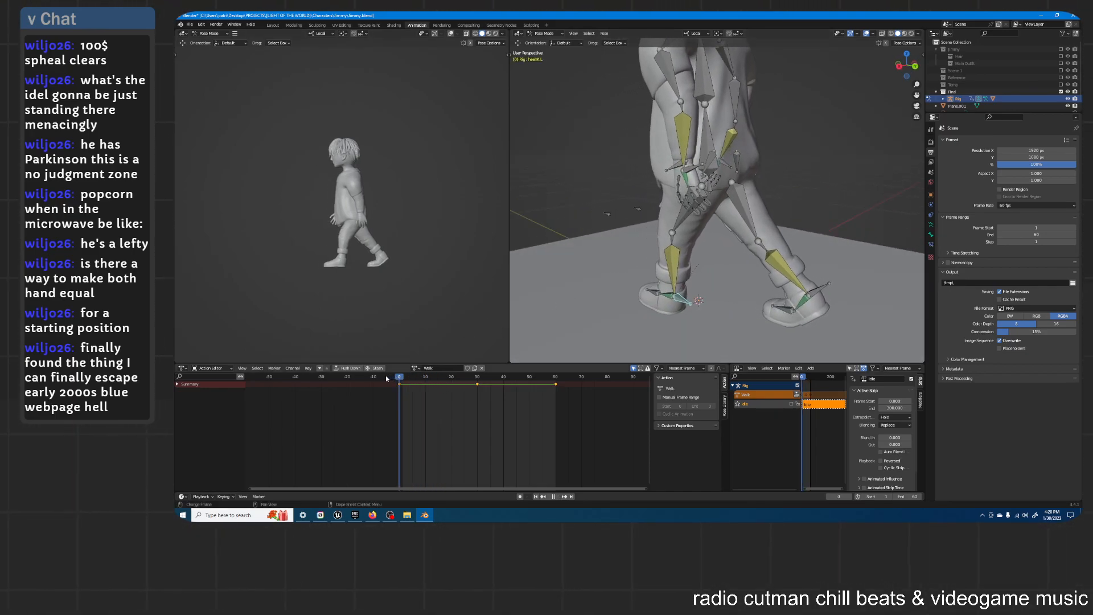
right_click(468, 394)
mouse_move(468, 392)
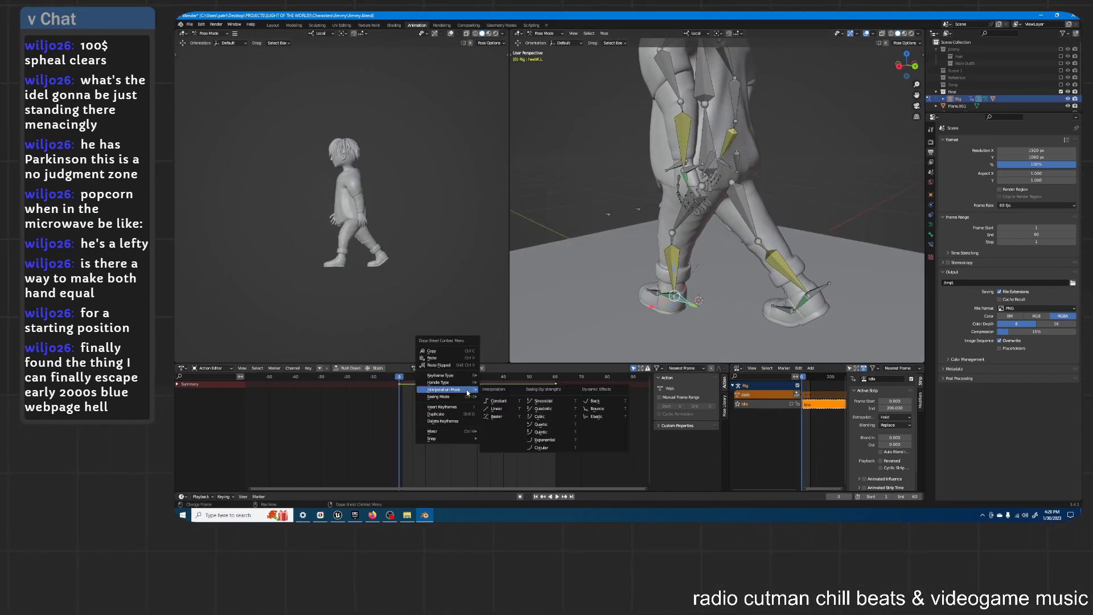
click(501, 409)
key(space)
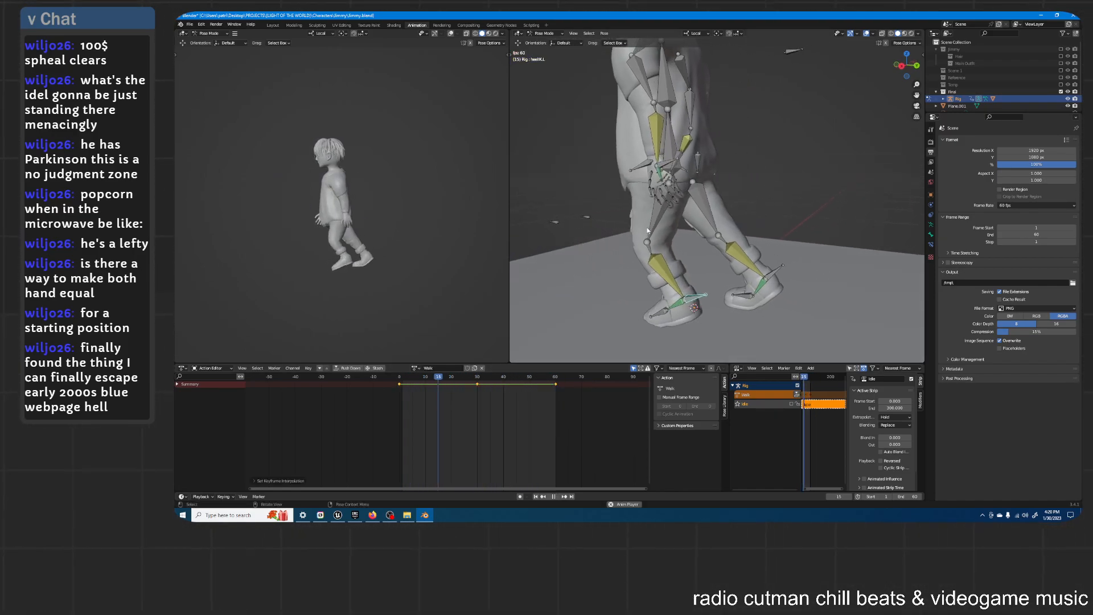
key(space)
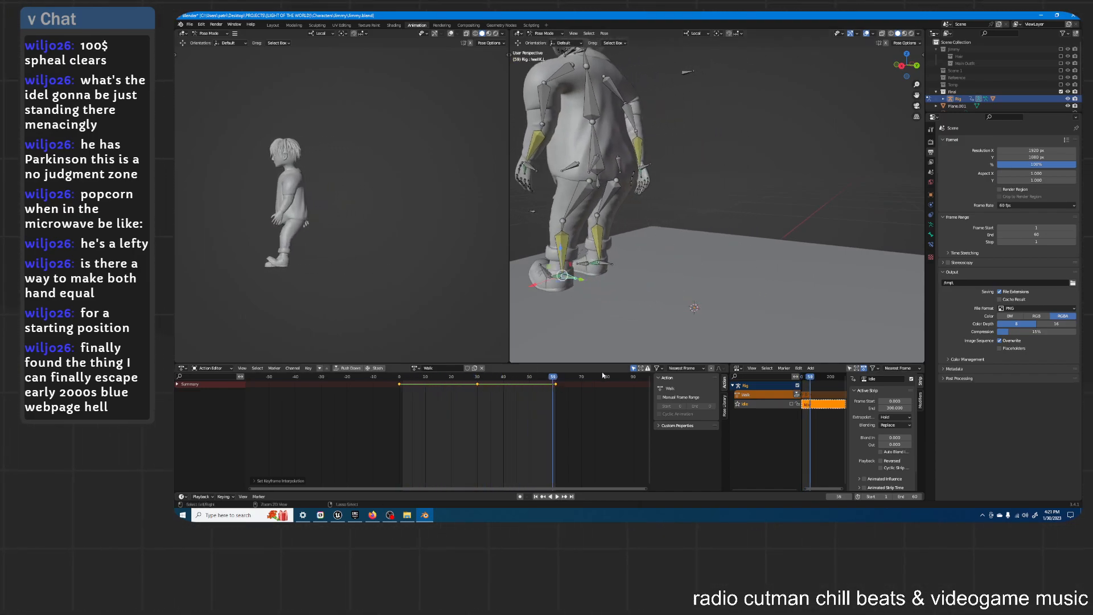
key(ctrl+z)
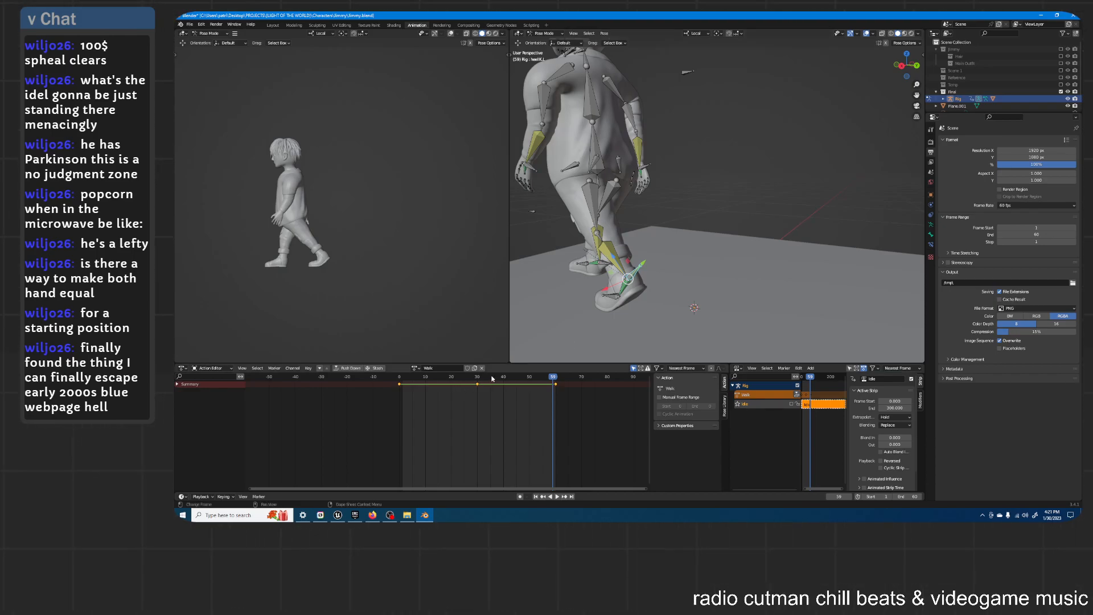
key(space)
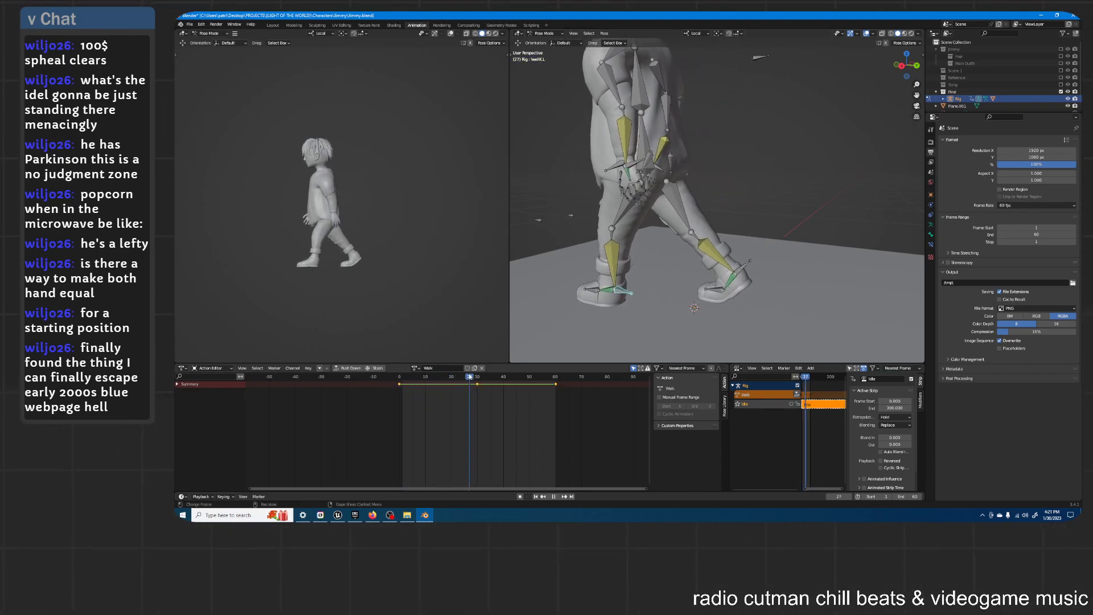
Step: Set the left heel control's keyframes to Linear interpolation and check the motion up to frame 25
right_click(407, 385)
mouse_move(408, 386)
click(440, 401)
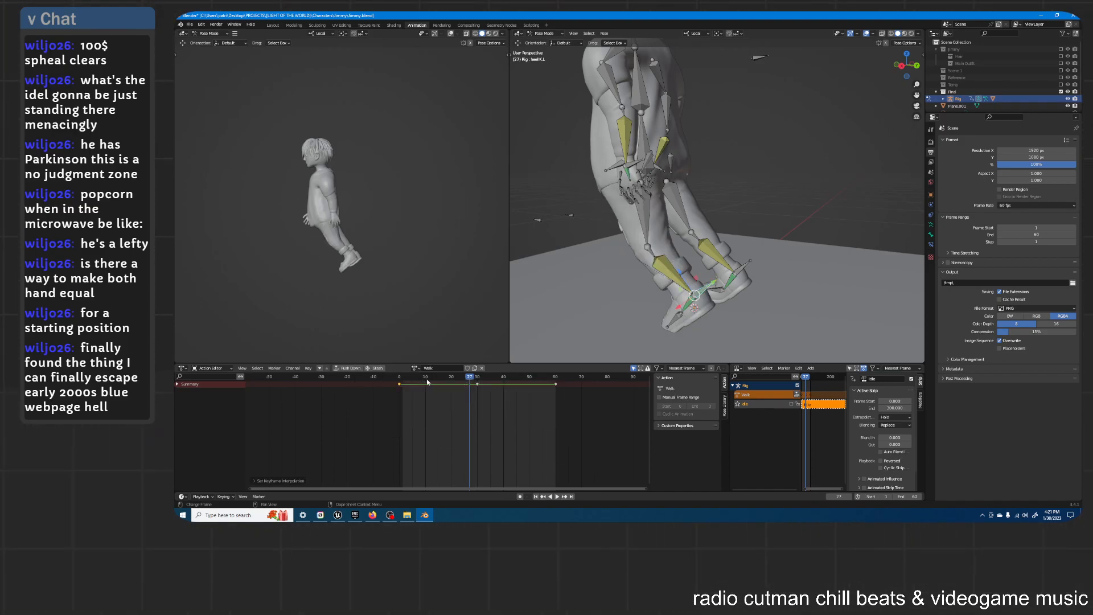
key(space)
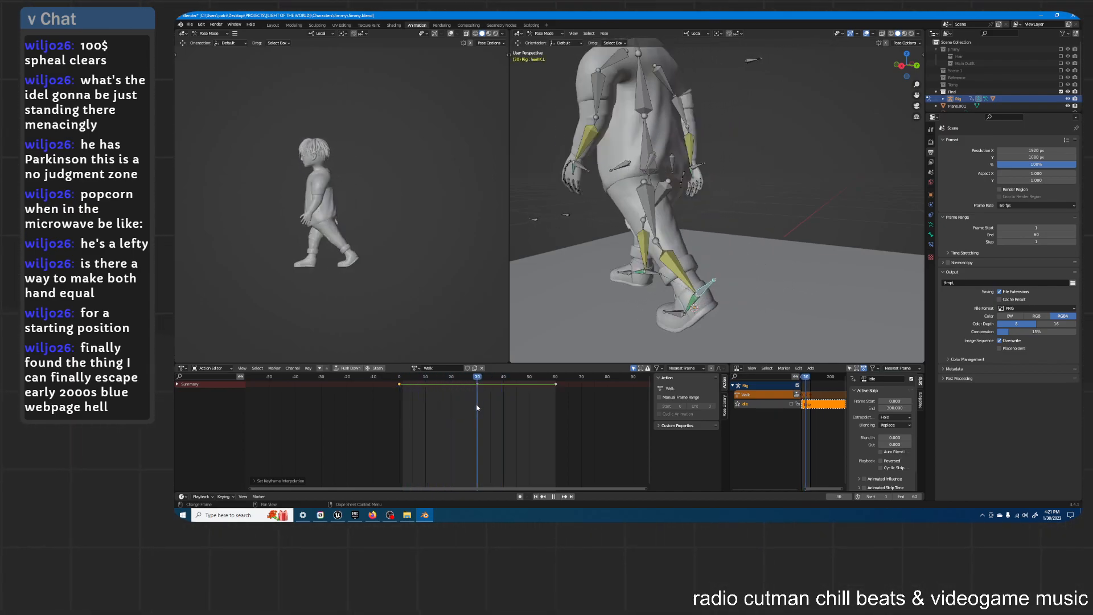
key(space)
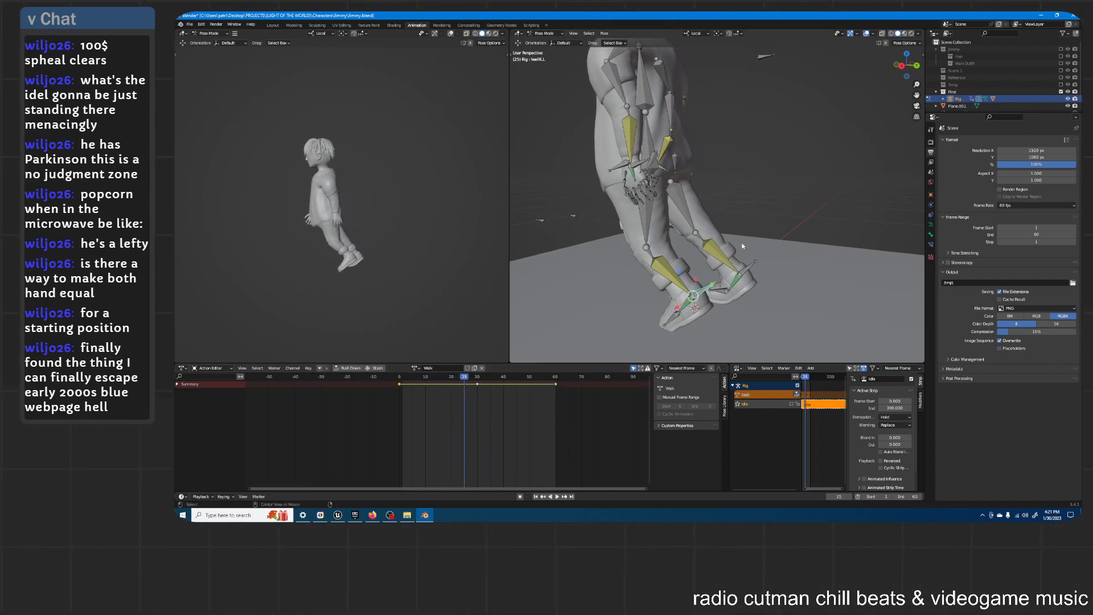
Step: At frame 25, lower the left heel control along local Z until the foot meets the ground, and insert a Location & Rotation keyframe
middle_drag(726, 179, 760, 186)
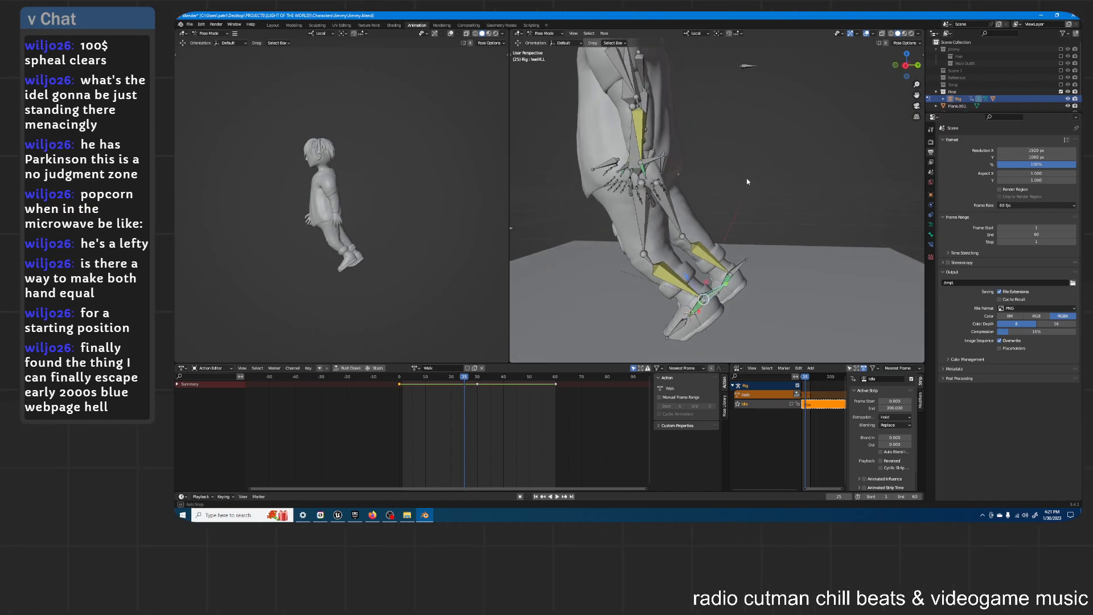
key(KP_3)
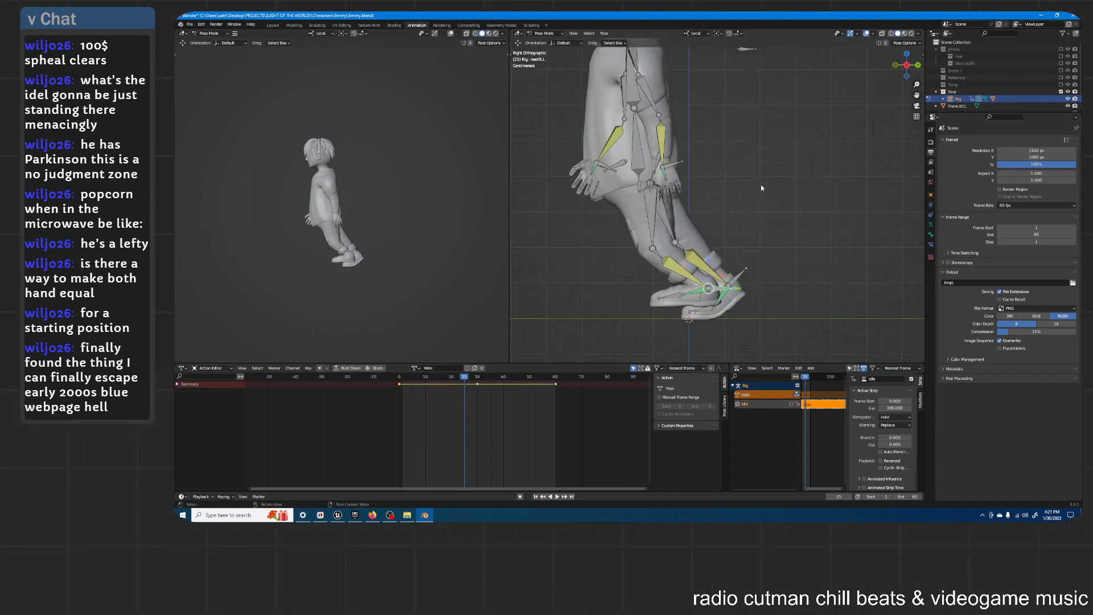
key(g)
key(z)
key(z)
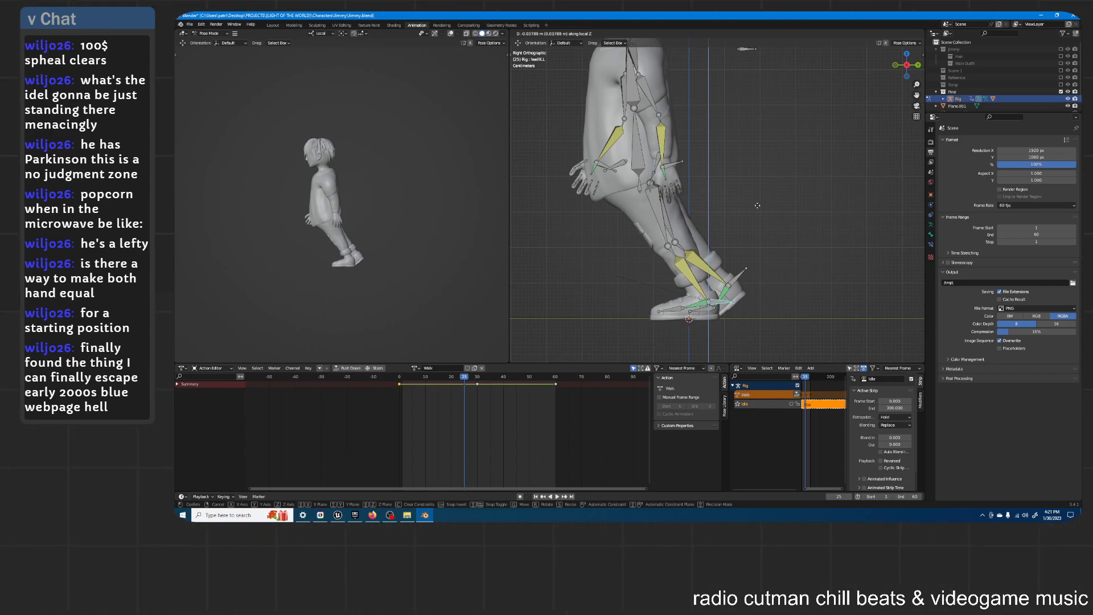
click(757, 208)
right_click(756, 206)
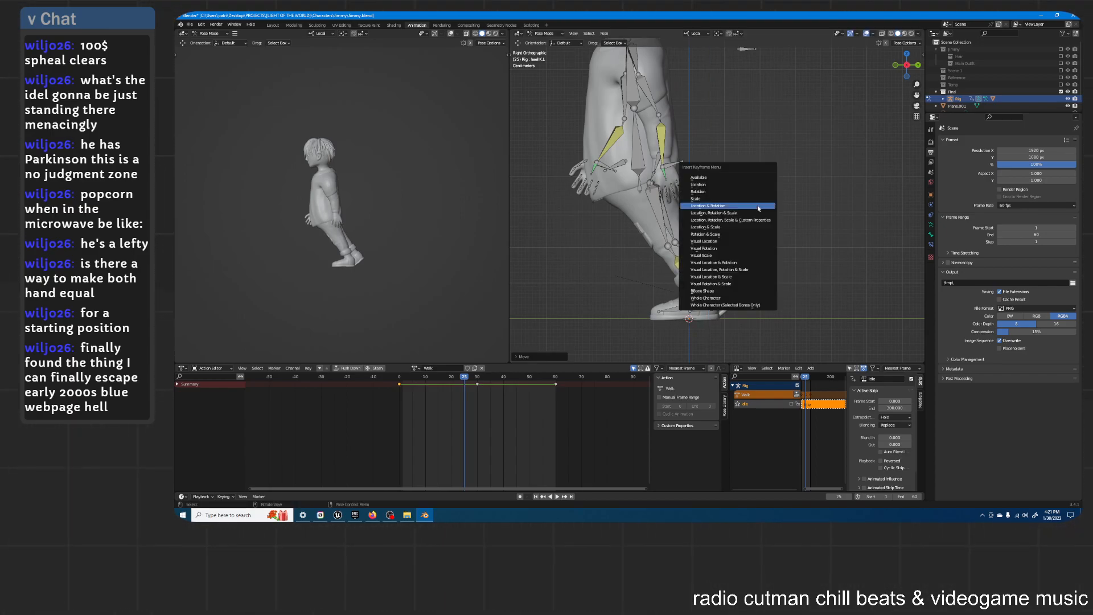
key(space)
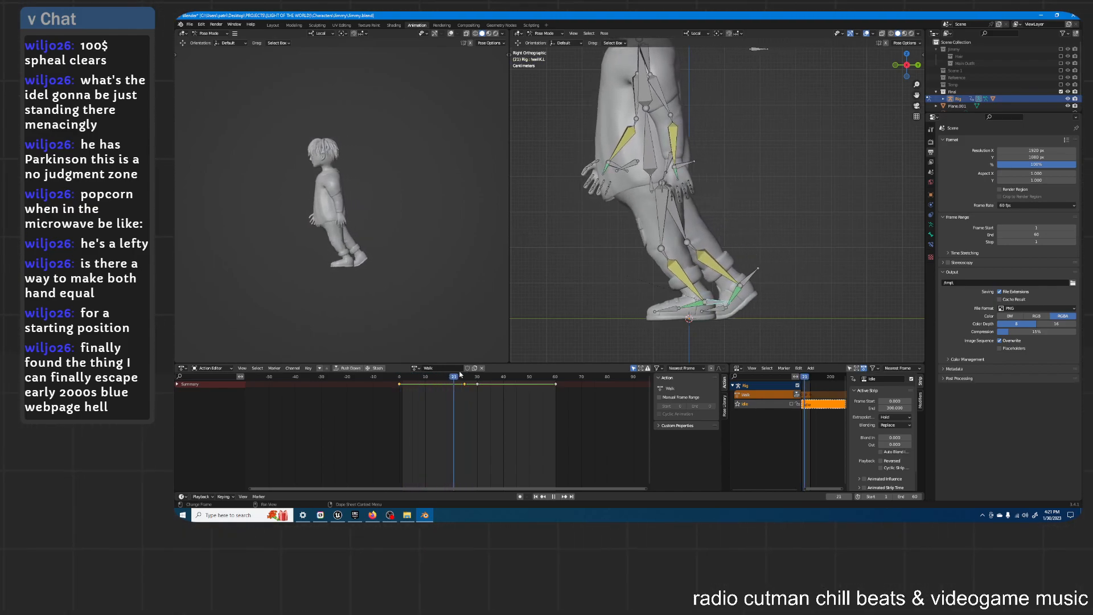
Step: At frame 0, draw an annotation arc around the tip of the front shoe to mark its position in the right view
mouse_move(410, 376)
mouse_down()
mouse_move(515, 376)
mouse_move(401, 373)
mouse_up()
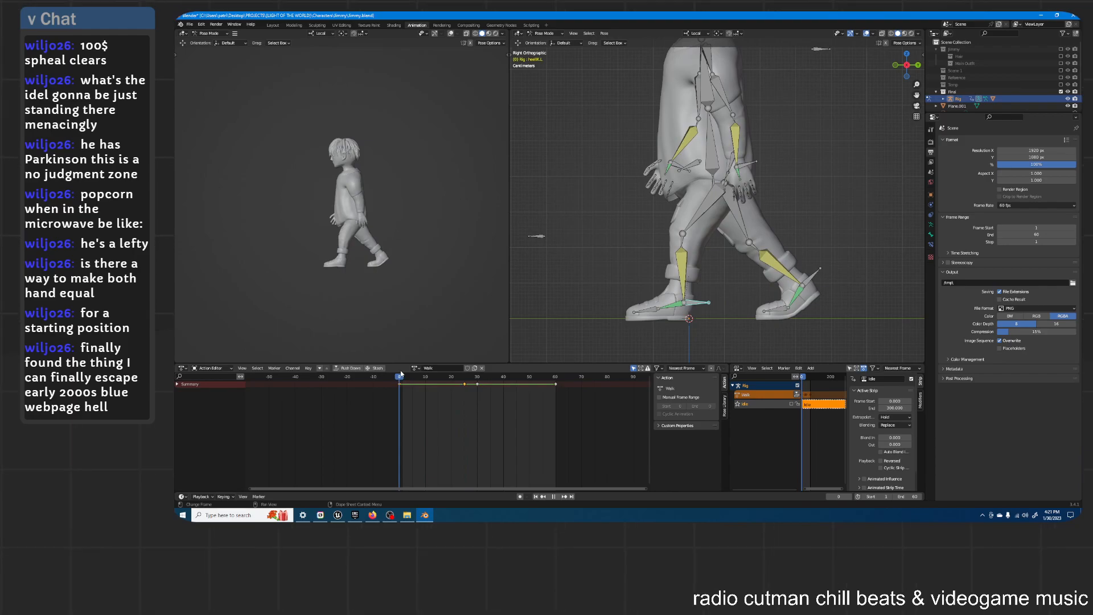
click(922, 57)
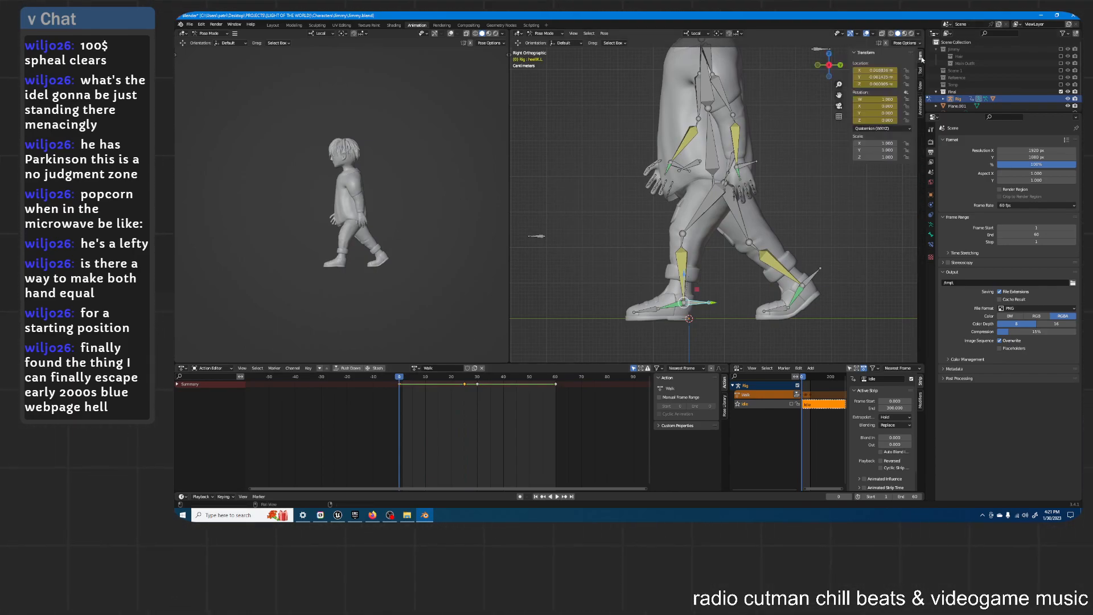
click(918, 113)
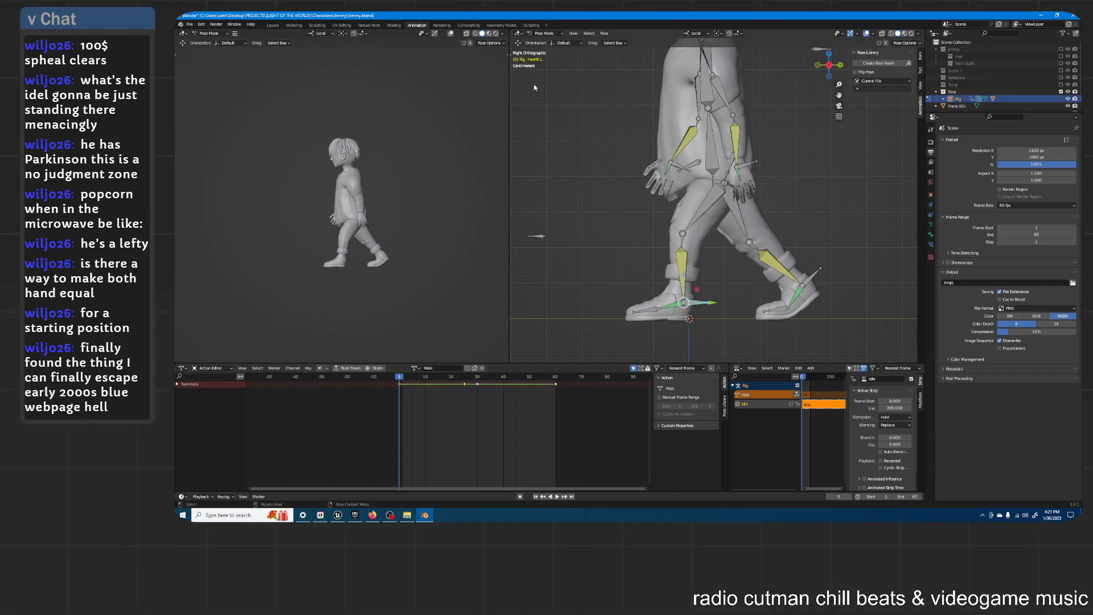
click(511, 54)
click(519, 134)
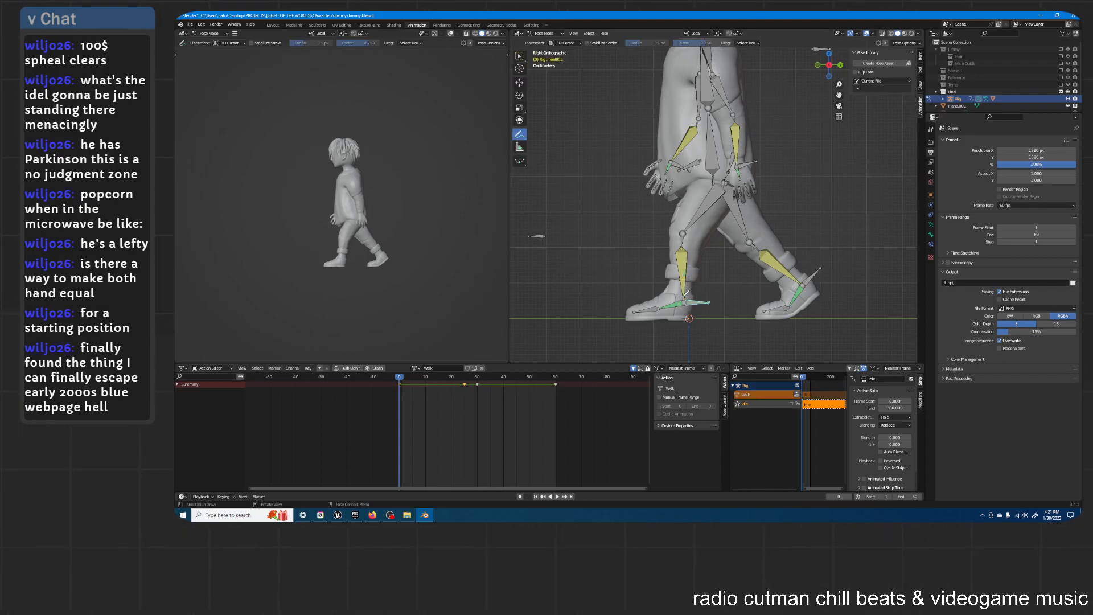
scroll(614, 307, up, 8)
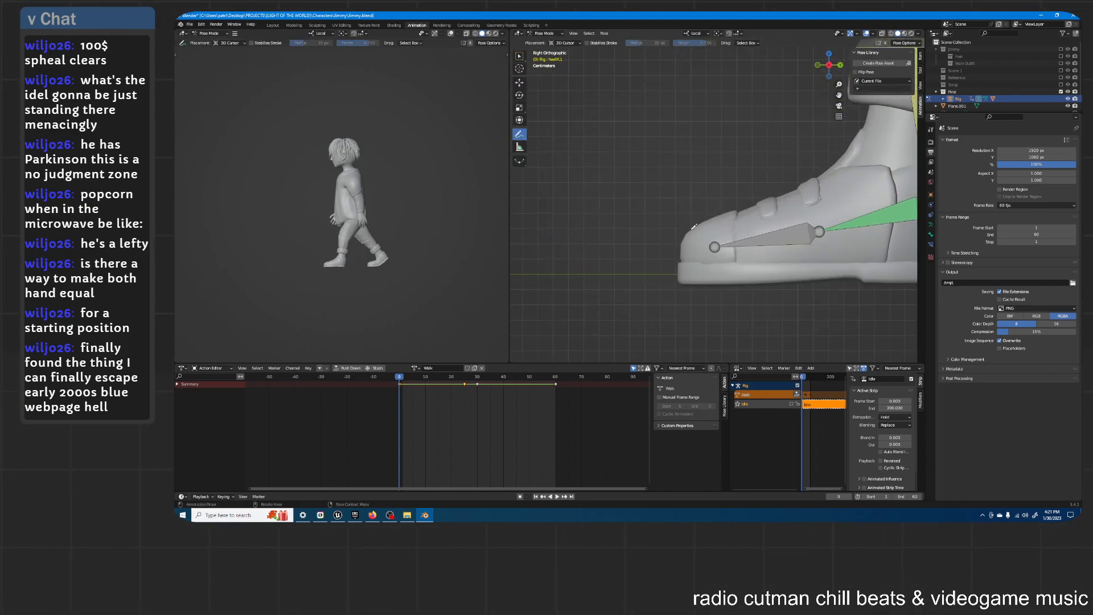
mouse_move(695, 226)
mouse_down()
mouse_move(671, 268)
mouse_move(683, 285)
mouse_up()
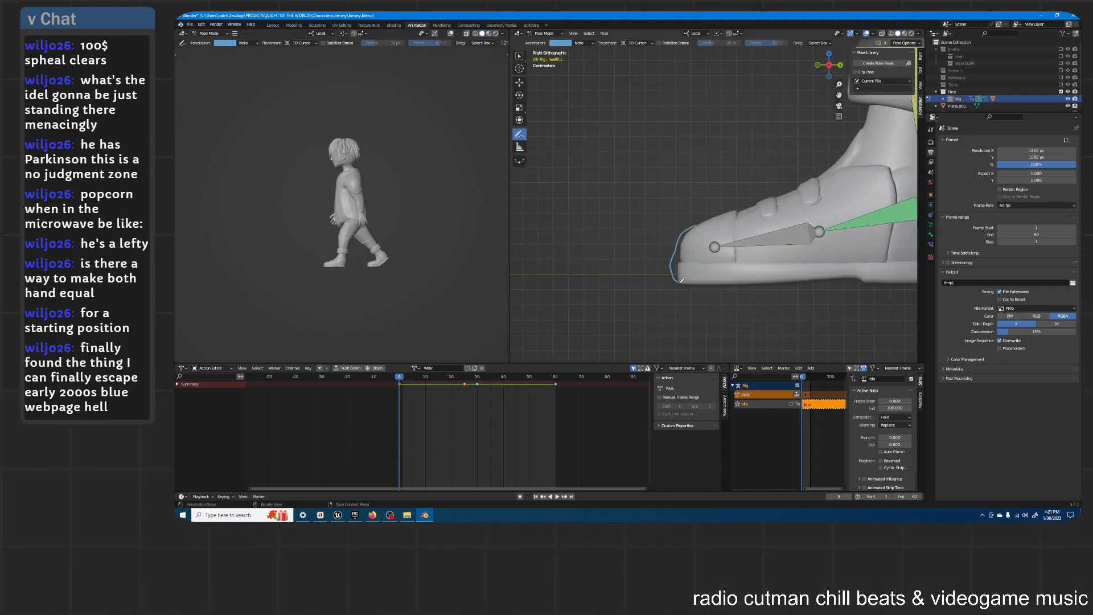
click(519, 83)
scroll(760, 196, down, 4)
shift+middle_drag(762, 198, 725, 216)
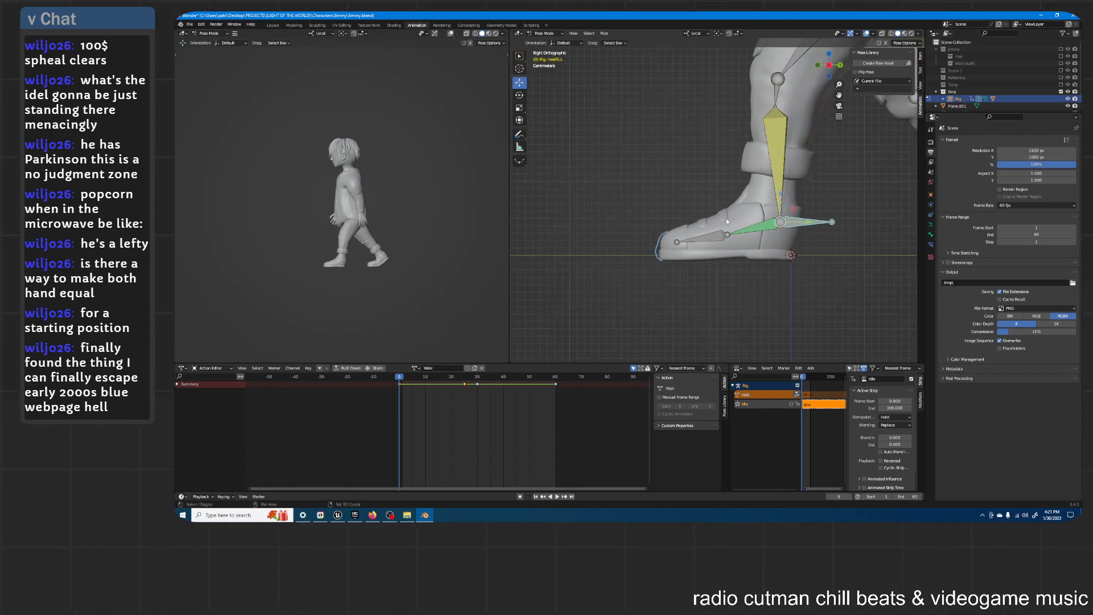
Step: At frame 25, move the left heel control along Y and Z to align the toe with the annotation arc, and insert a Location & Rotation keyframe
key(space)
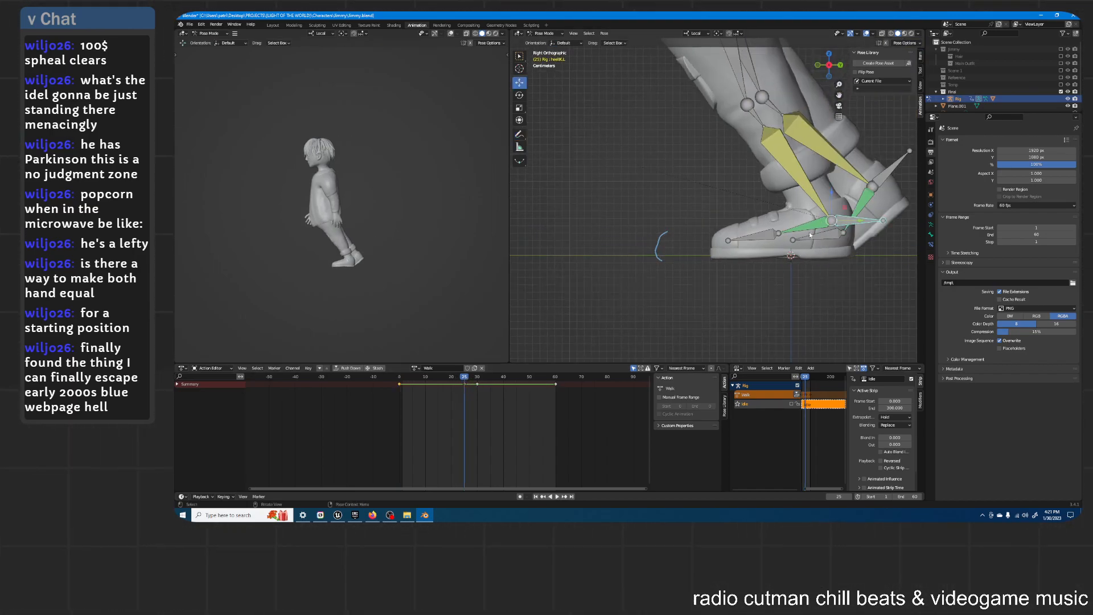
key(g)
key(y)
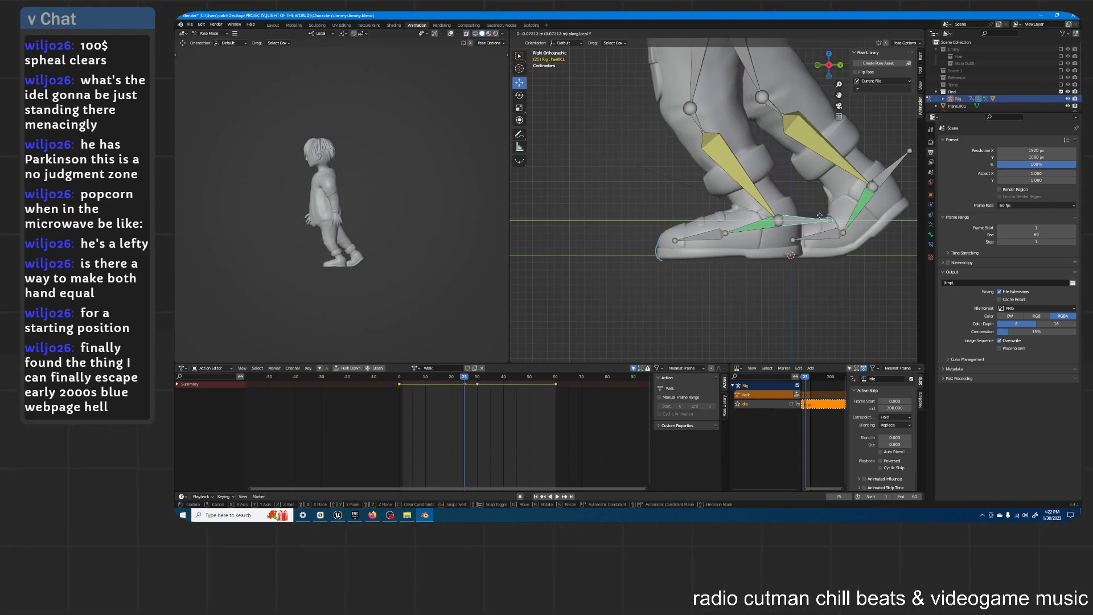
click(820, 216)
key(g)
key(z)
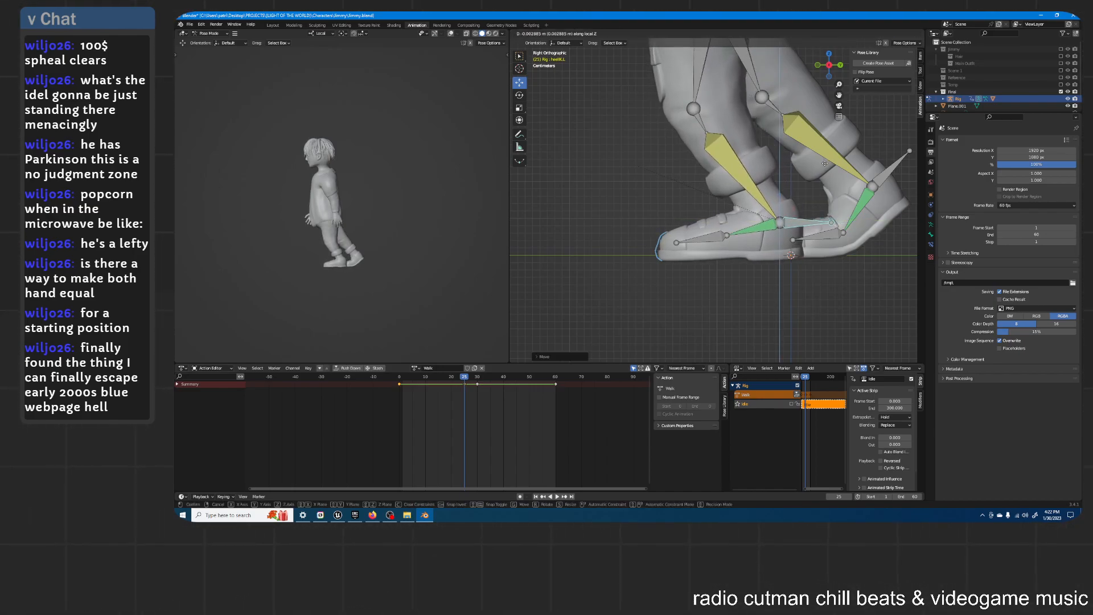
click(805, 209)
right_click(805, 206)
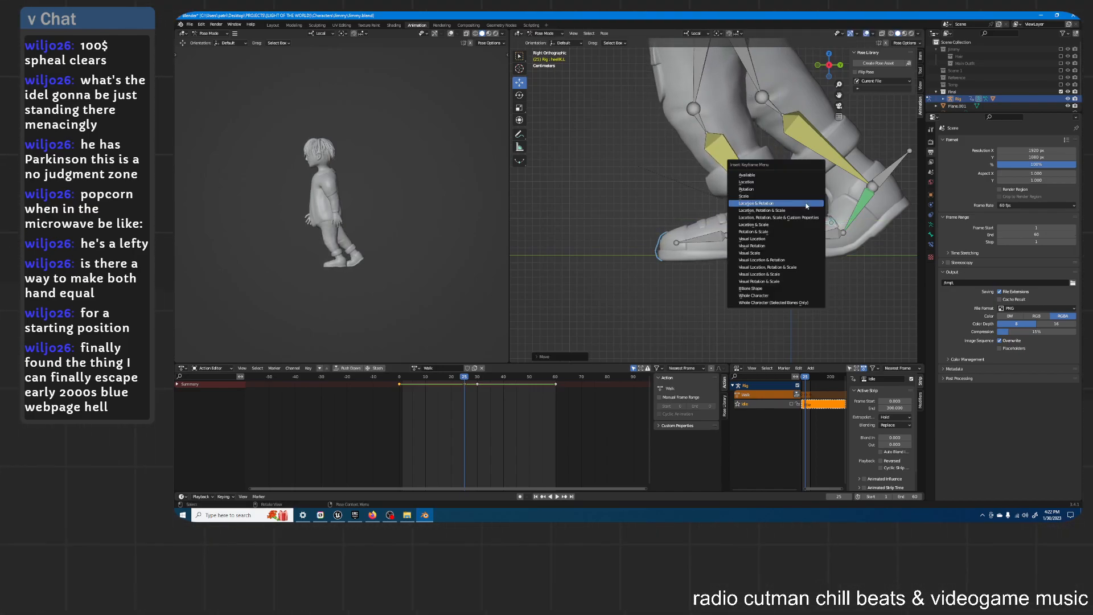
key(space)
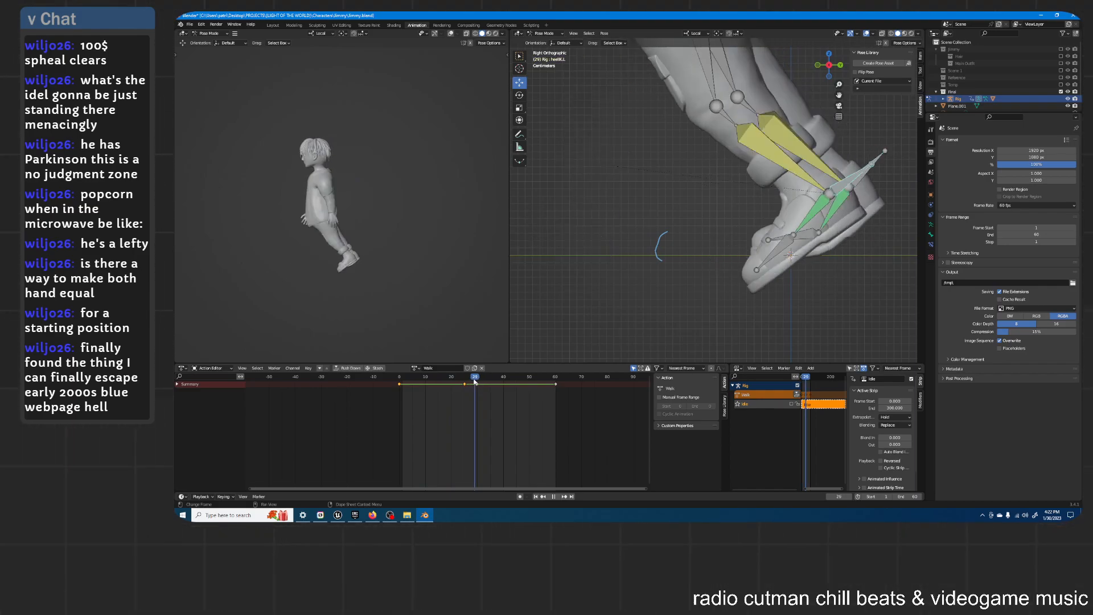
Step: At frame 29, rotate the left toe bone about its local X axis to lay it flat on the ground, and replay the walk
click(775, 247)
key(r)
key(x)
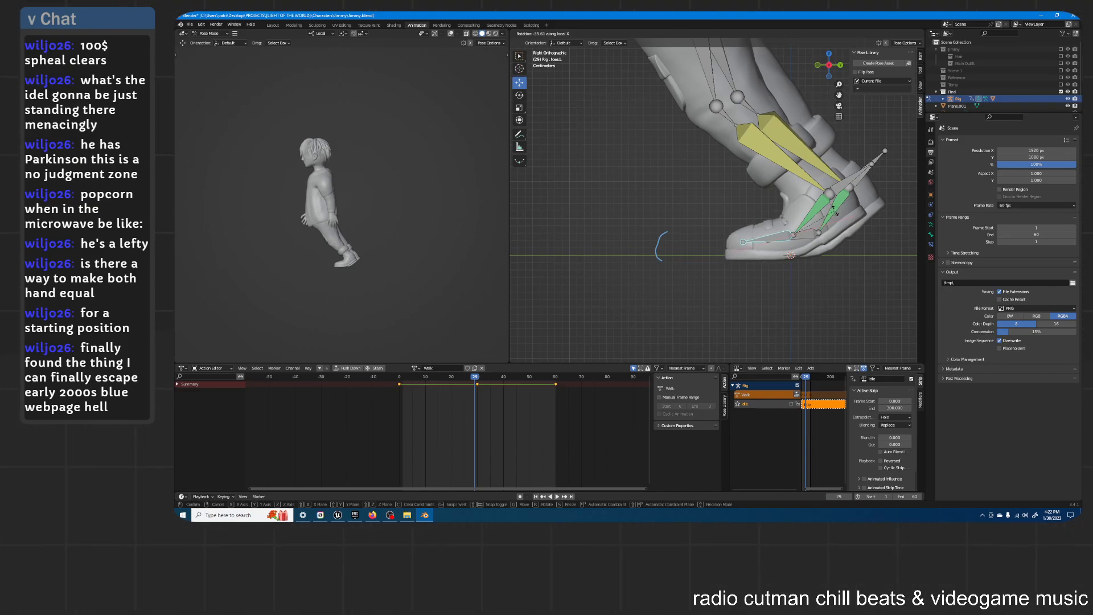
click(833, 208)
click(845, 192)
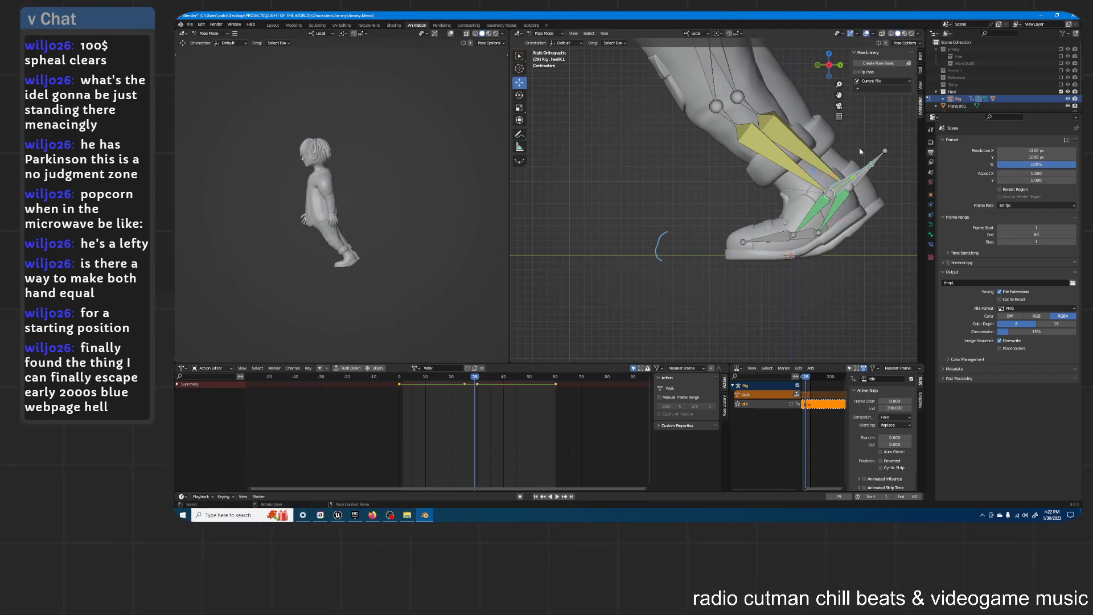
scroll(842, 158, down, 3)
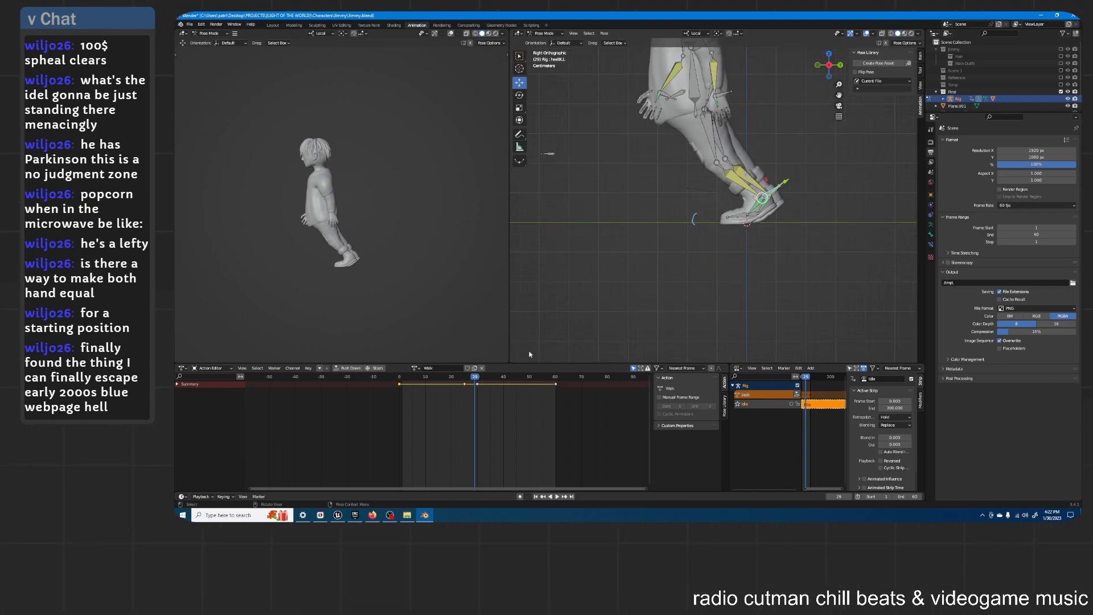
key(space)
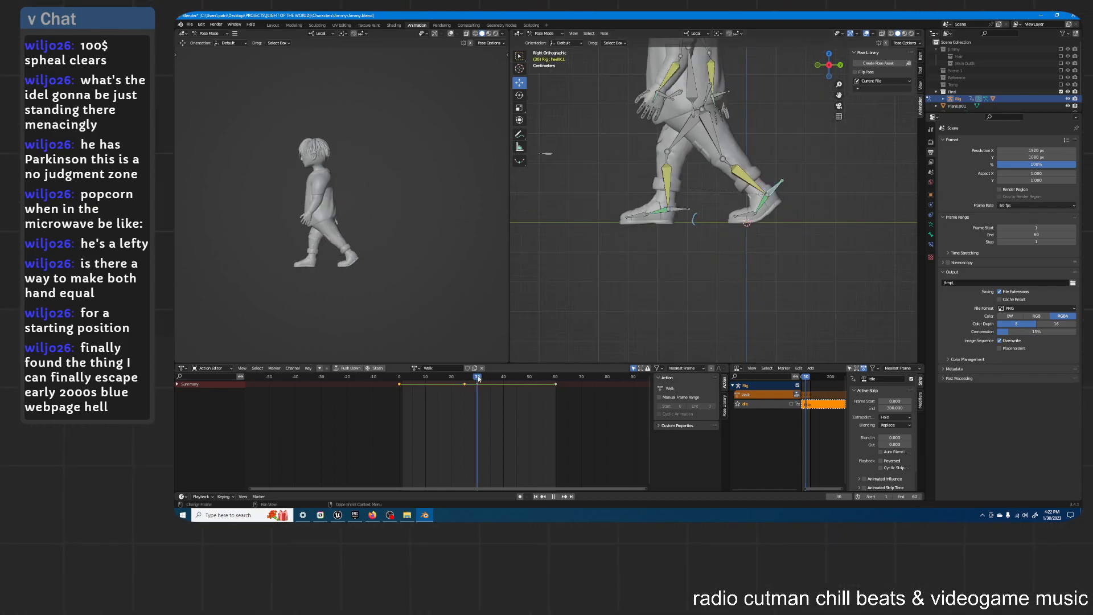
Step: Delete the ruler annotation layer below the Note layer
mouse_move(738, 172)
middle_down()
mouse_move(626, 187)
mouse_move(584, 179)
mouse_move(613, 189)
mouse_move(762, 165)
mouse_move(692, 170)
mouse_move(695, 153)
mouse_move(699, 181)
mouse_move(820, 178)
mouse_move(743, 174)
middle_up()
scroll(702, 181, up, 1)
scroll(742, 174, up, 2)
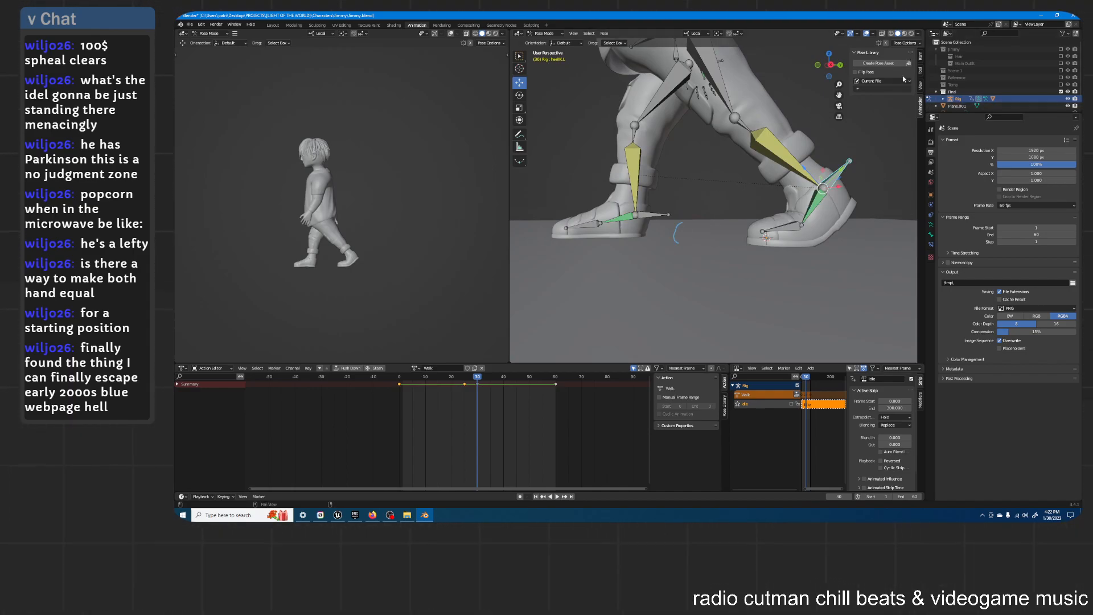
click(921, 58)
click(920, 85)
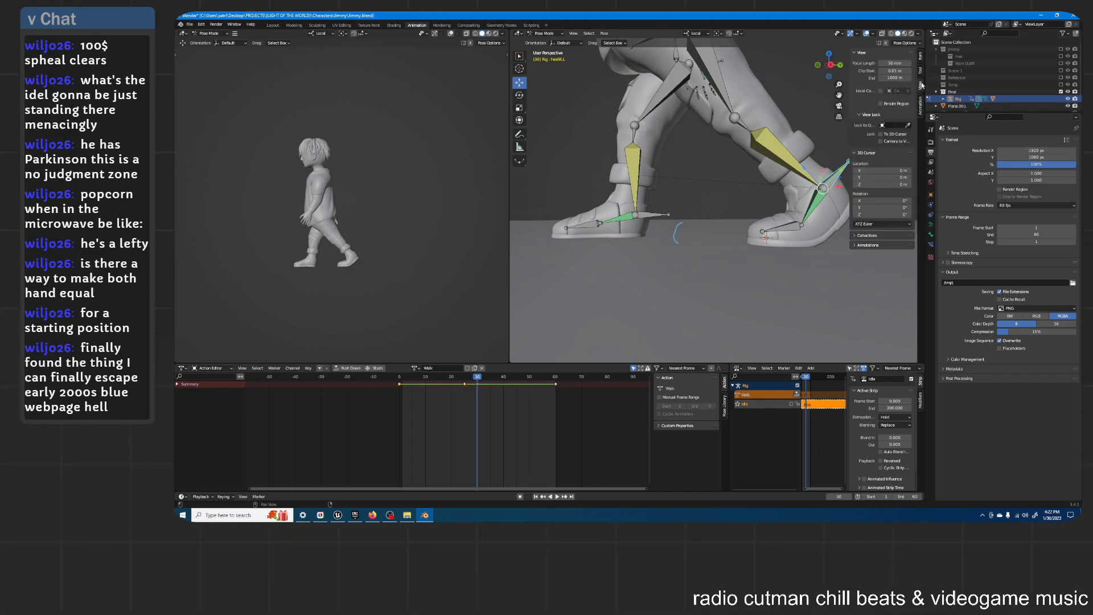
click(855, 245)
click(878, 274)
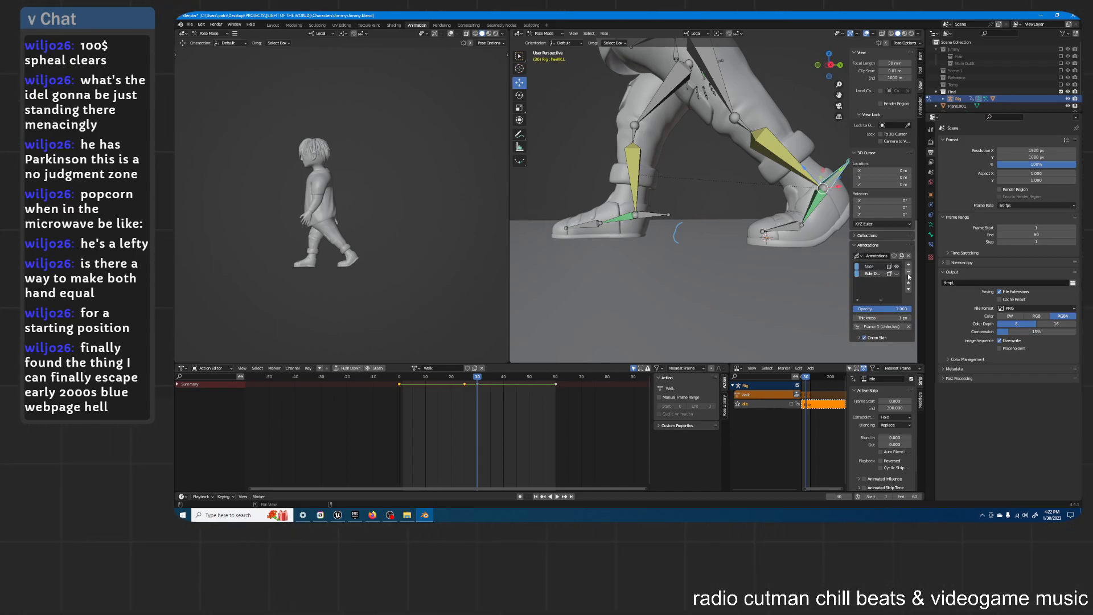
click(908, 272)
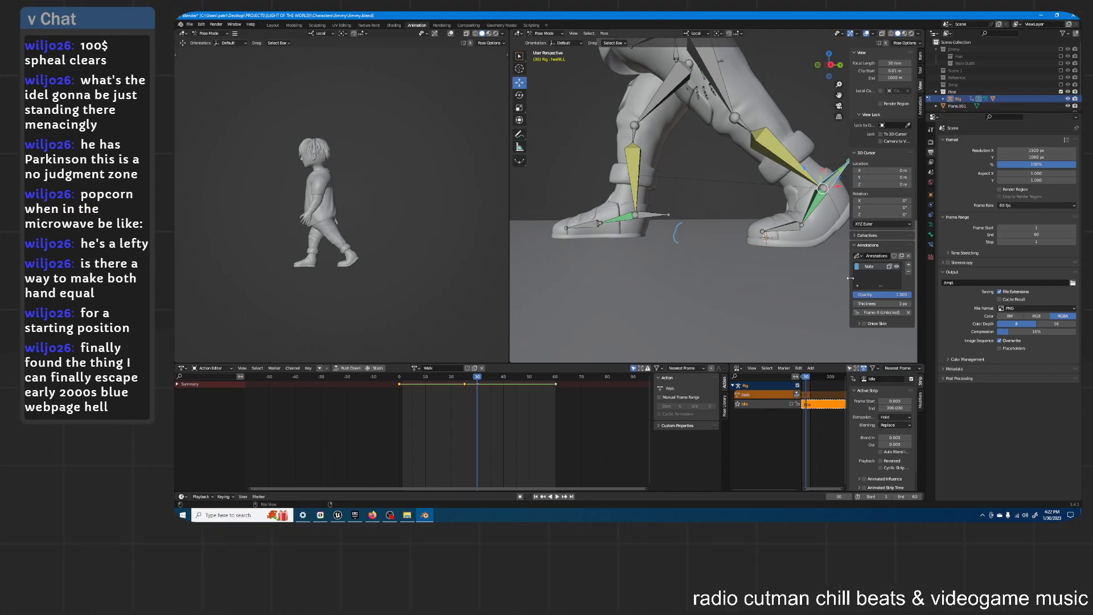
key(n)
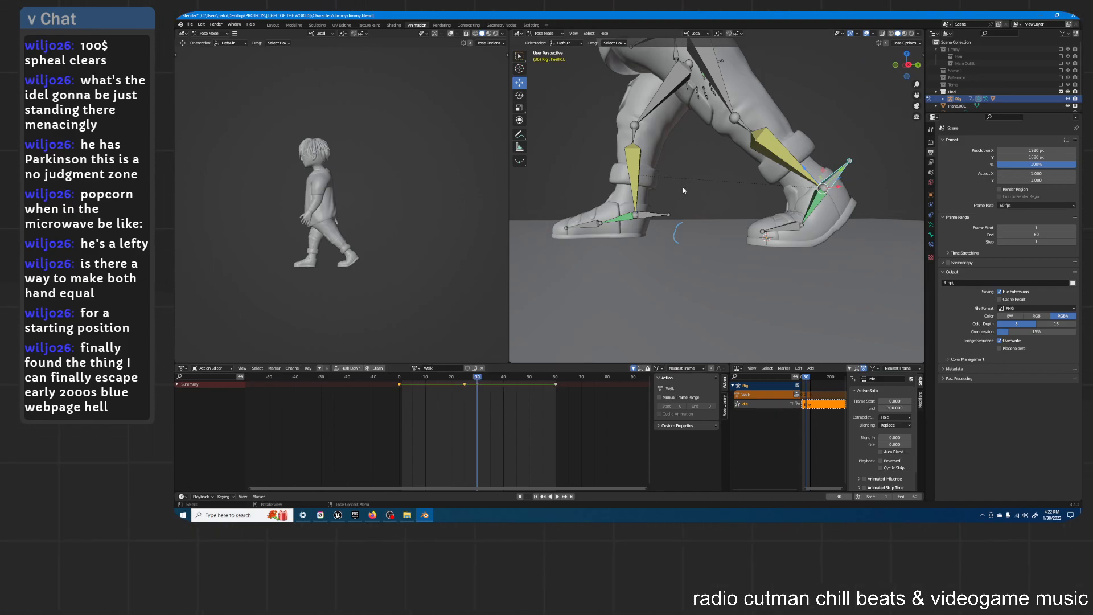
Step: Select all visible bones, delete the keyframe at frame 25, and scrub back to frame 10
key(KP_3)
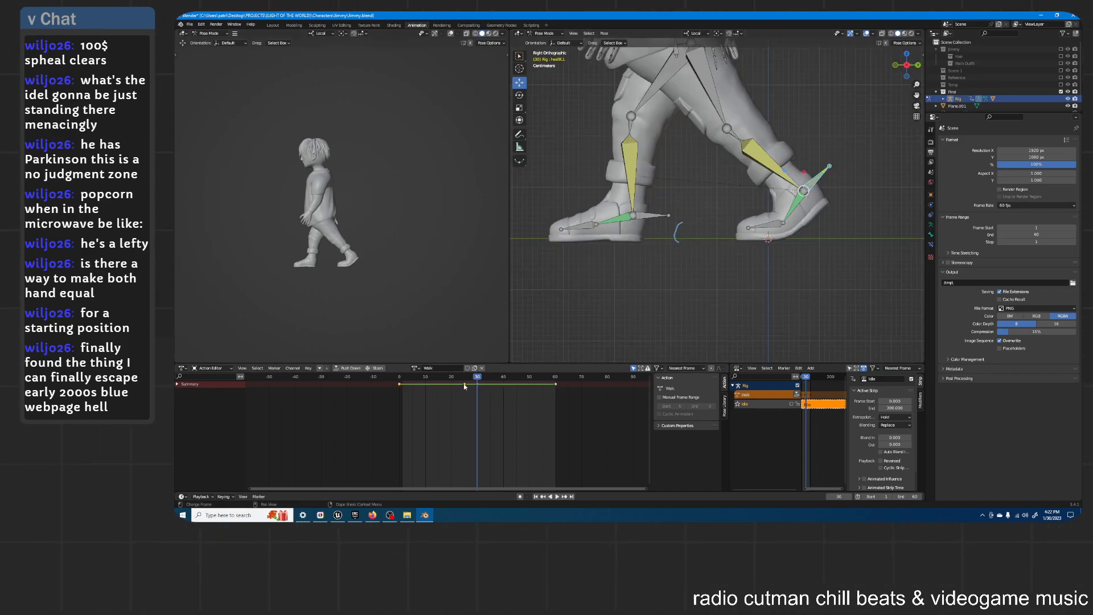
key(a)
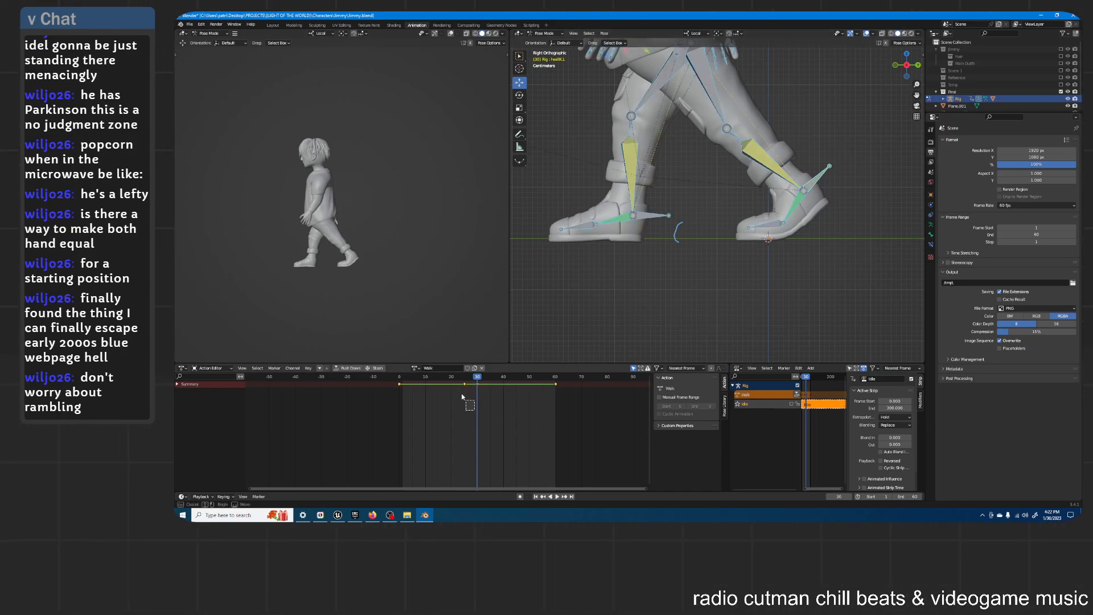
key(x)
drag(457, 385, 425, 384)
Step: Set the visible bones' keyframes to Constant interpolation and play the walk from the right view
click(470, 389)
right_click(433, 397)
mouse_move(434, 396)
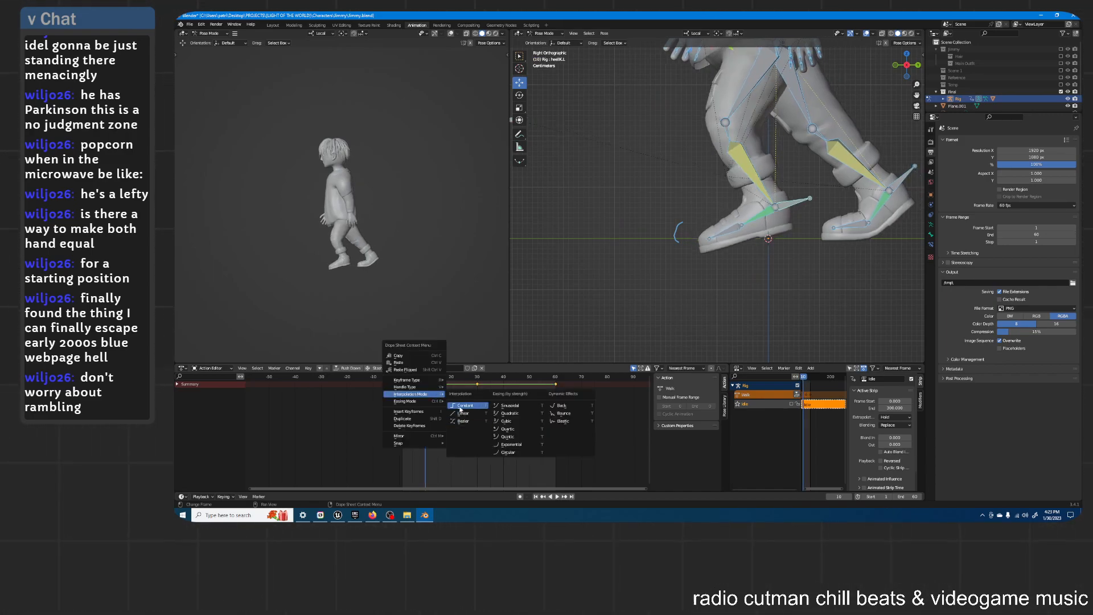
click(460, 409)
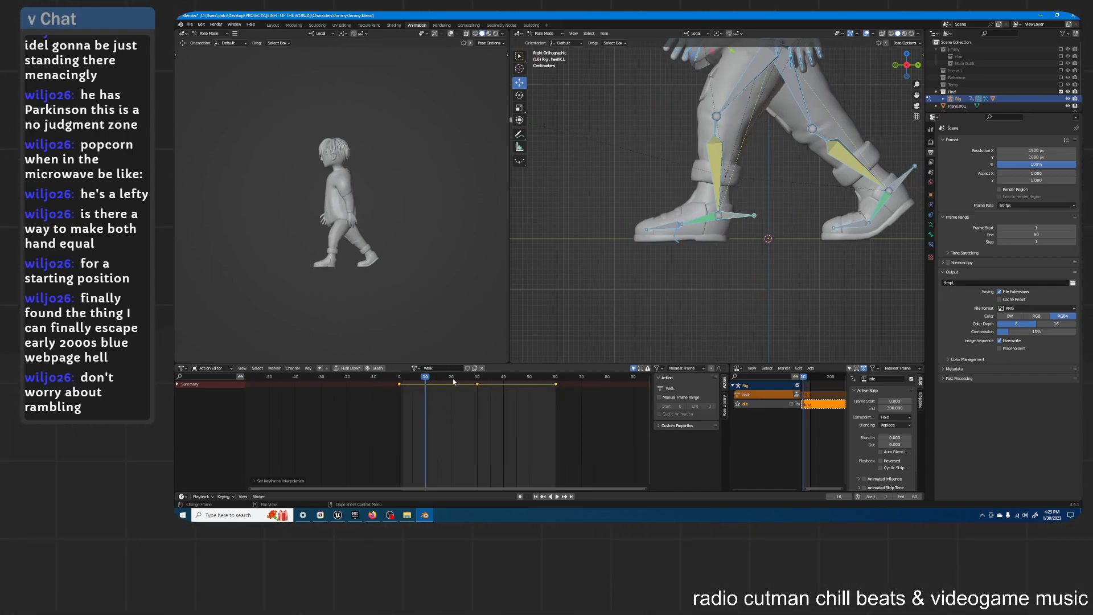
key(space)
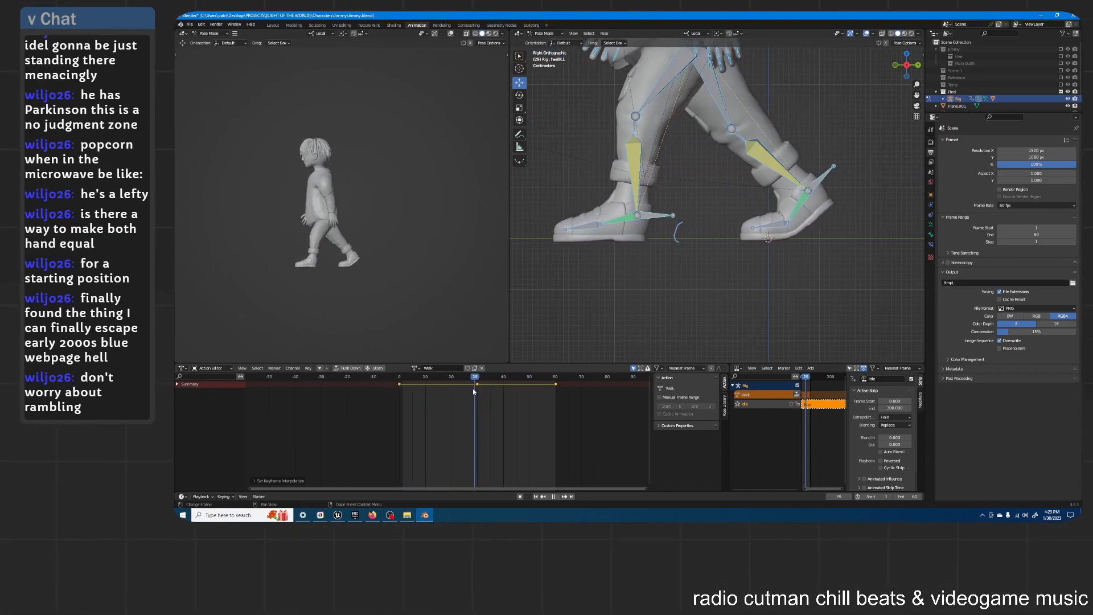
key(space)
Step: Reveal the rig's hidden bones and select only the base bone at the ground
scroll(674, 208, down, 1)
scroll(674, 212, down, 1)
scroll(733, 280, up, 1)
key(alt+h)
click(724, 271)
click(657, 229)
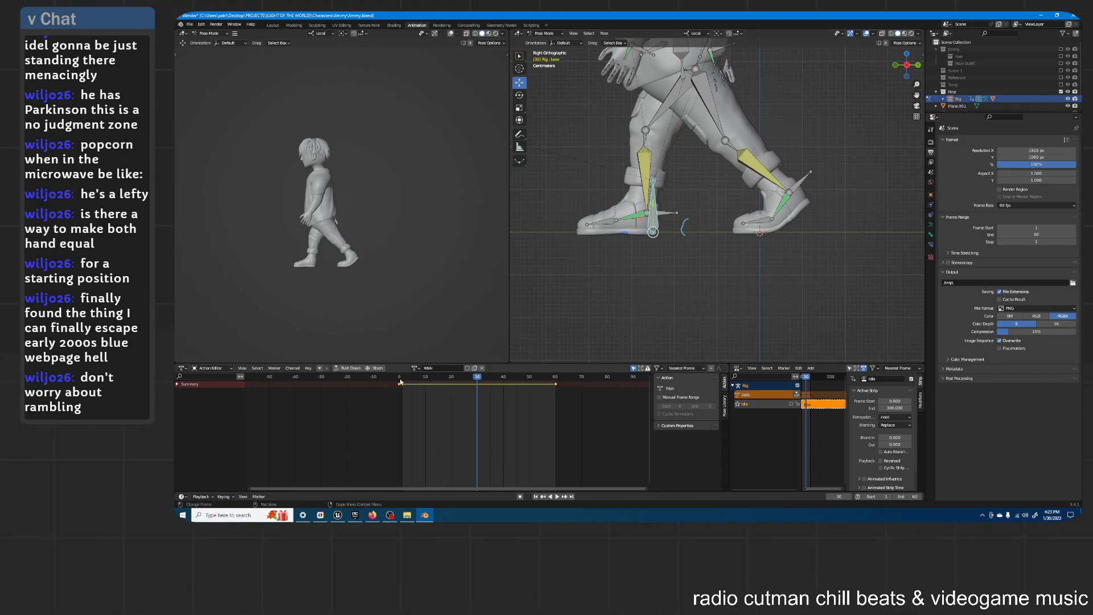
Step: Go to frame 30 and move the base bone's end keyframe there
key(space)
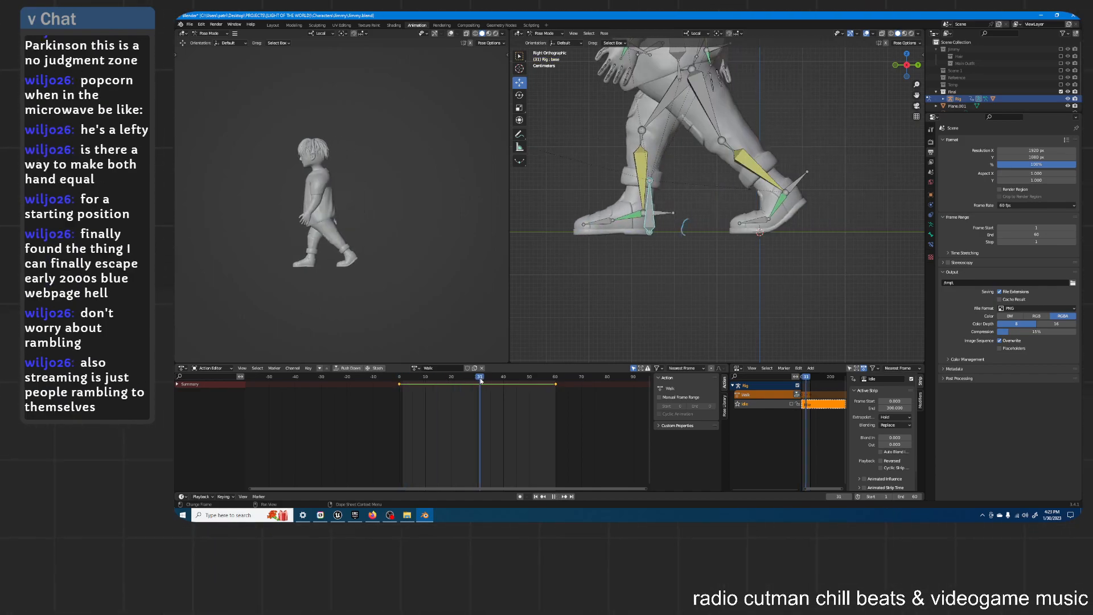
mouse_move(480, 385)
mouse_down()
mouse_move(556, 385)
mouse_move(478, 395)
mouse_up()
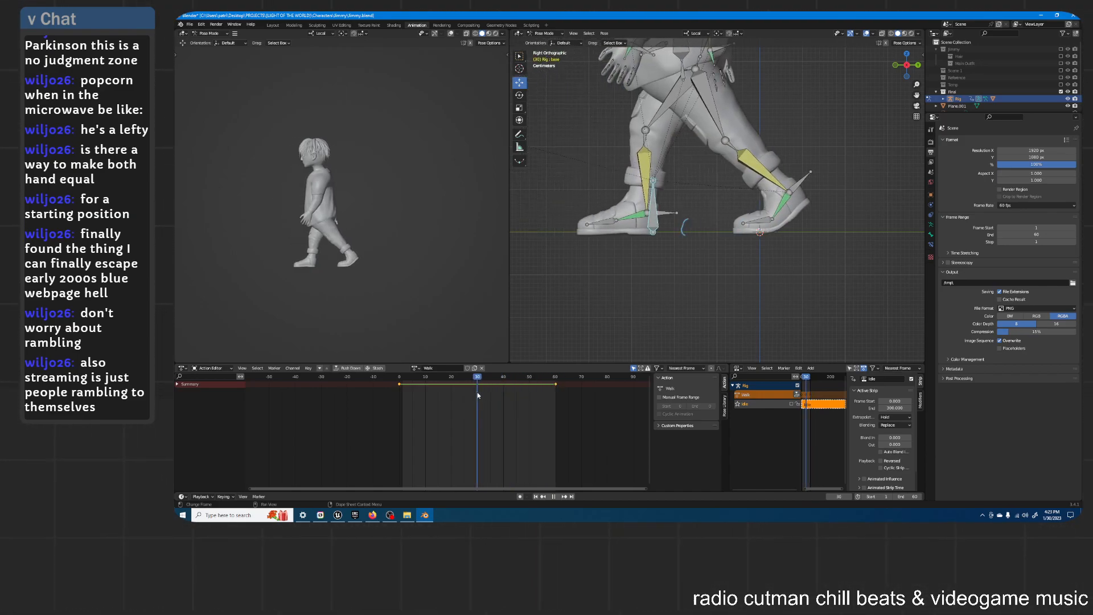
key(space)
key(g)
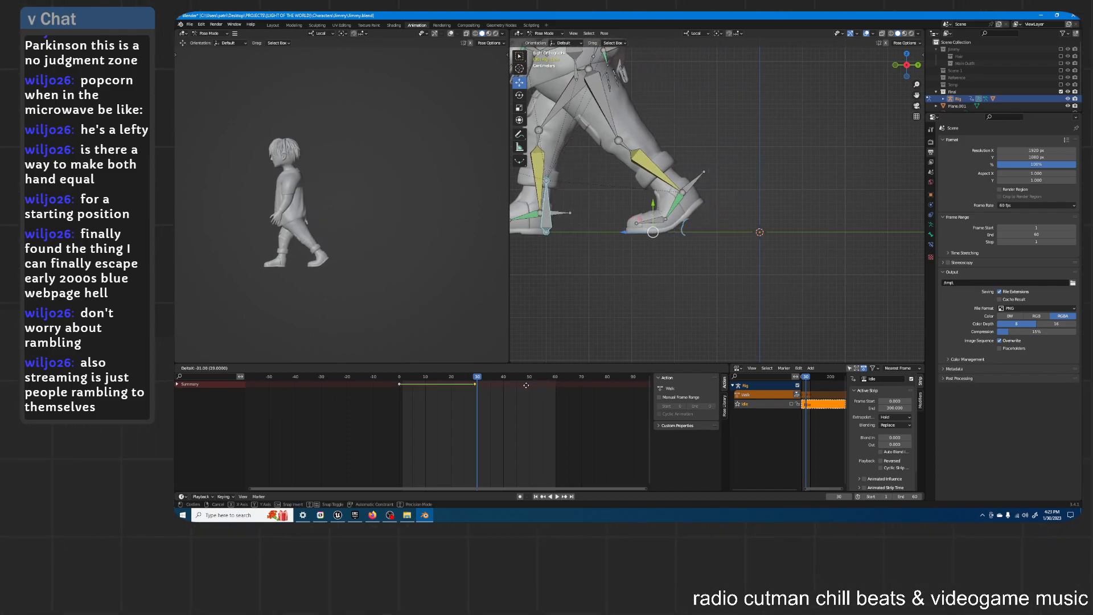
click(528, 386)
Step: Try to shift the base bone along its local Z axis at frame 30 and scrub through the stride
key(g)
key(z)
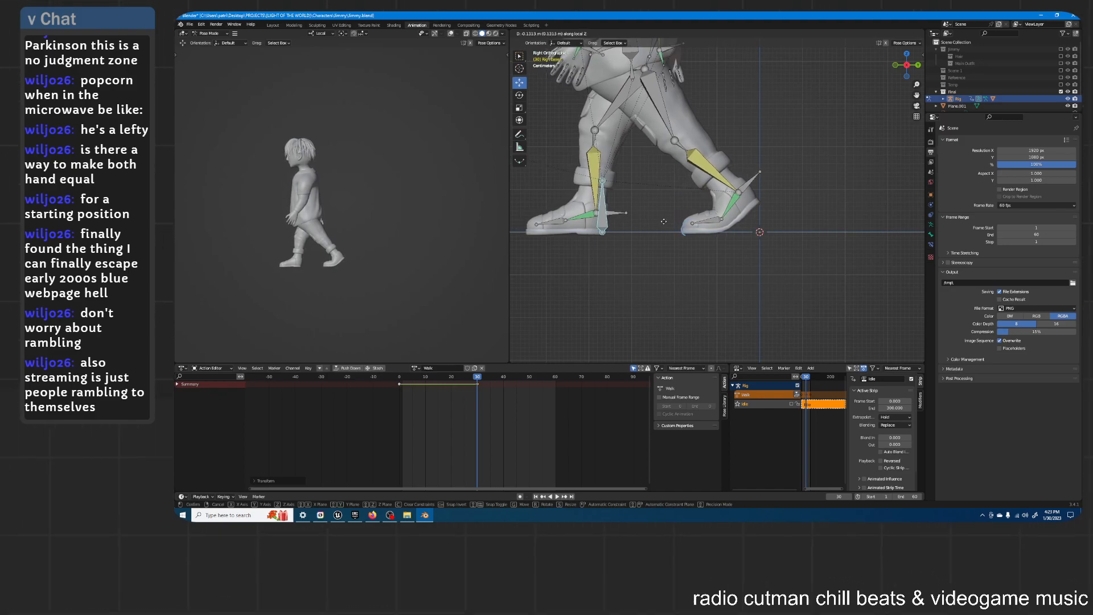
click(664, 222)
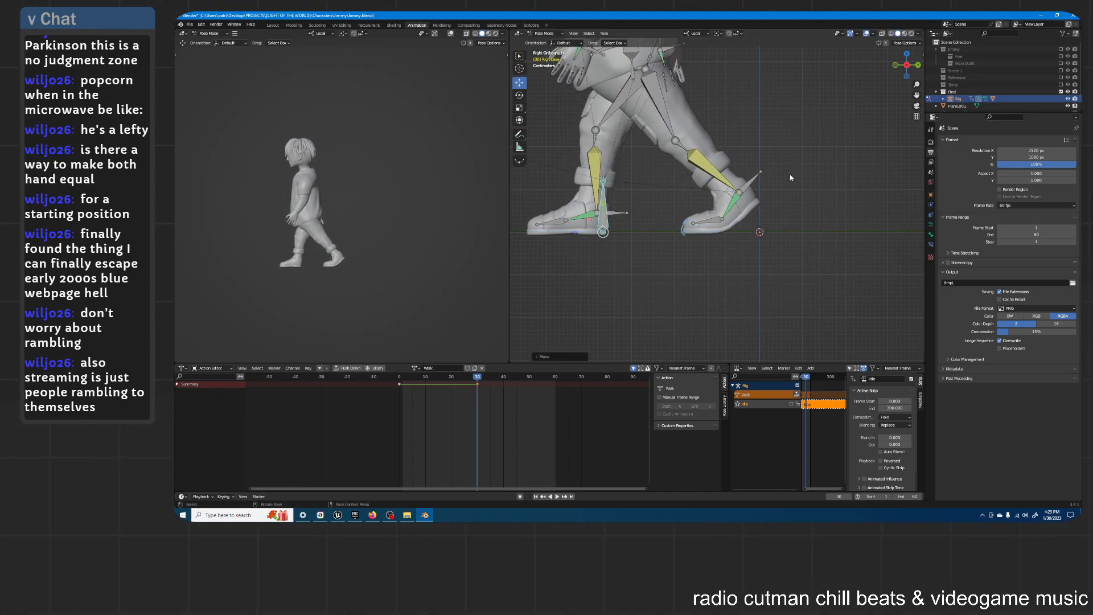
click(403, 378)
drag(403, 379, 479, 376)
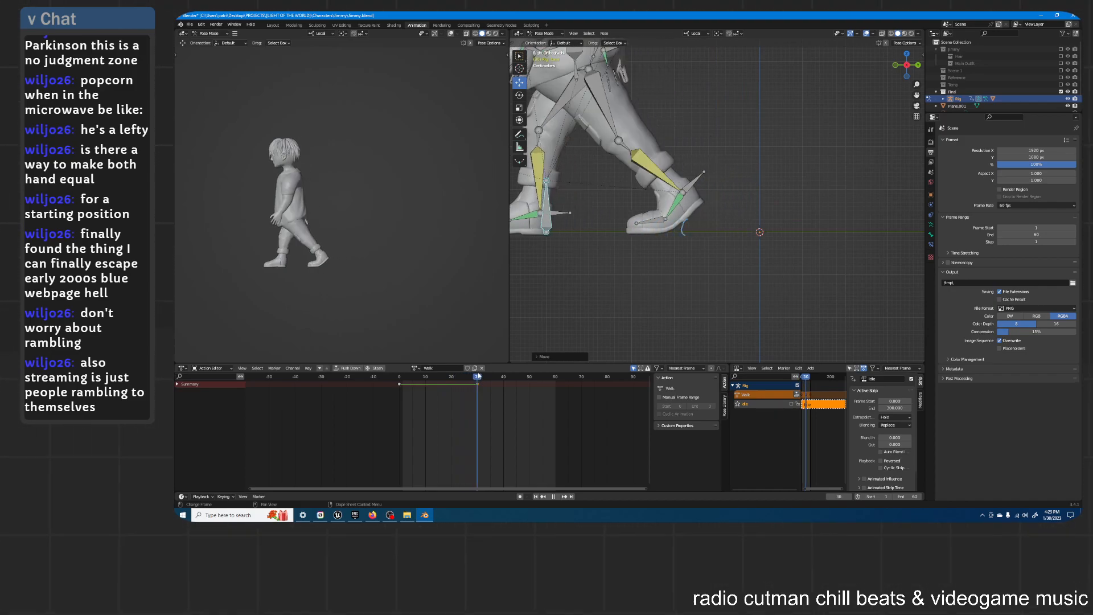
Step: At frame 30, shift the base bone along local Z until the rear toe meets the blue ground mark, and insert a keyframe
key(g)
key(z)
key(z)
click(697, 200)
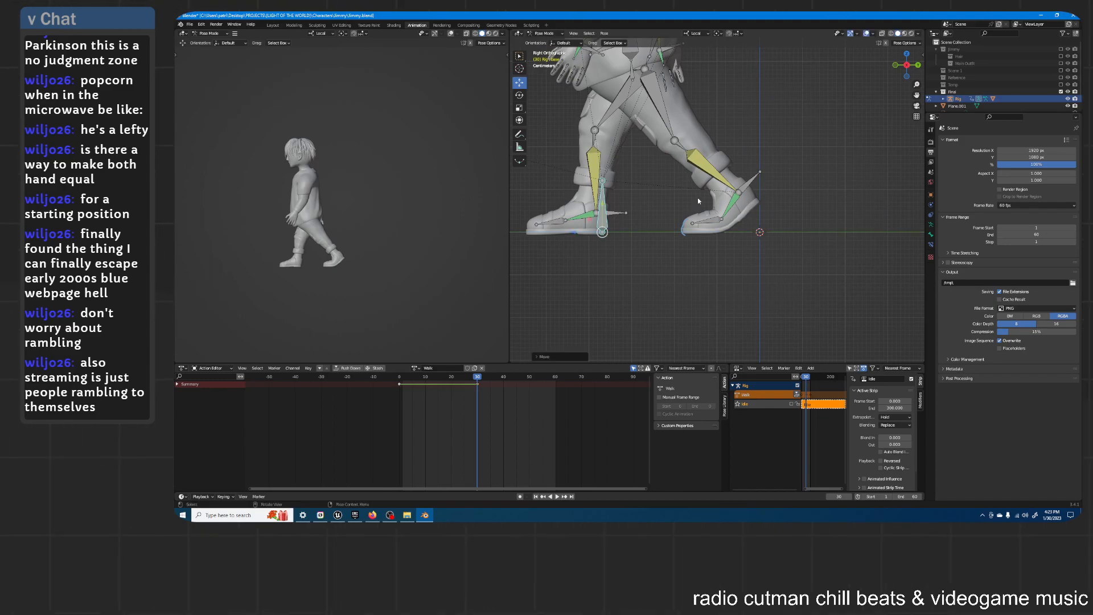
key(i)
click(693, 192)
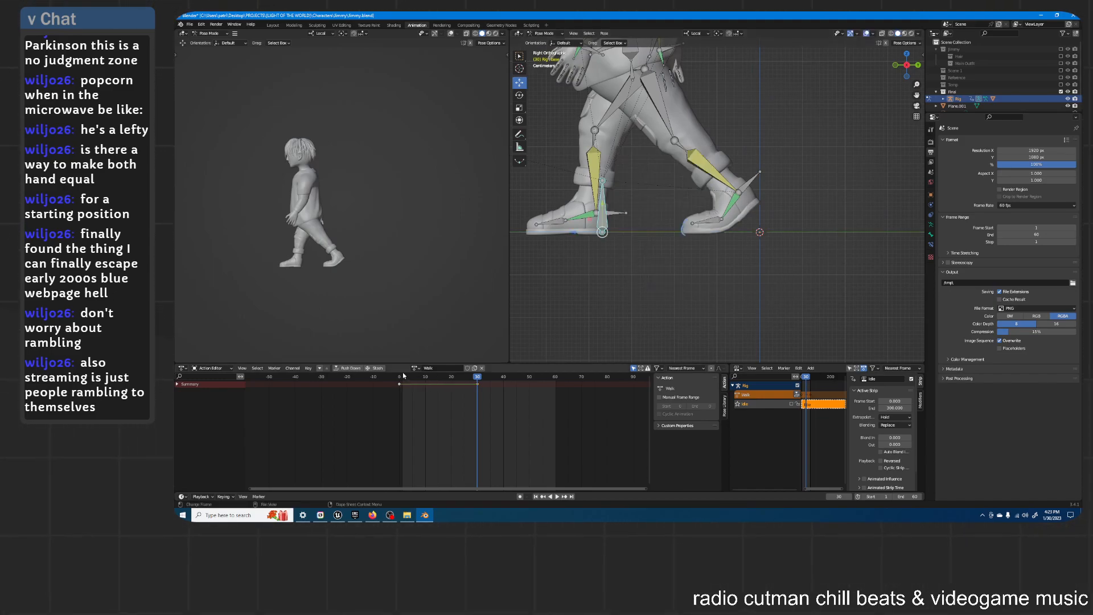
Step: Delete the keyframes of all bones at frame 60 and reselect only the base bone
key(a)
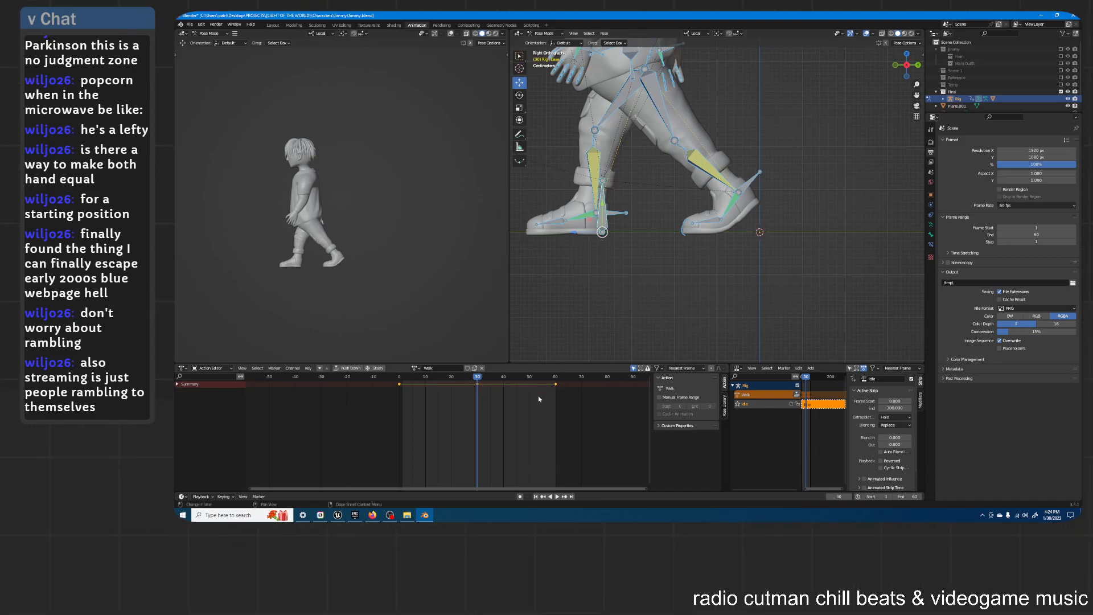
key(x)
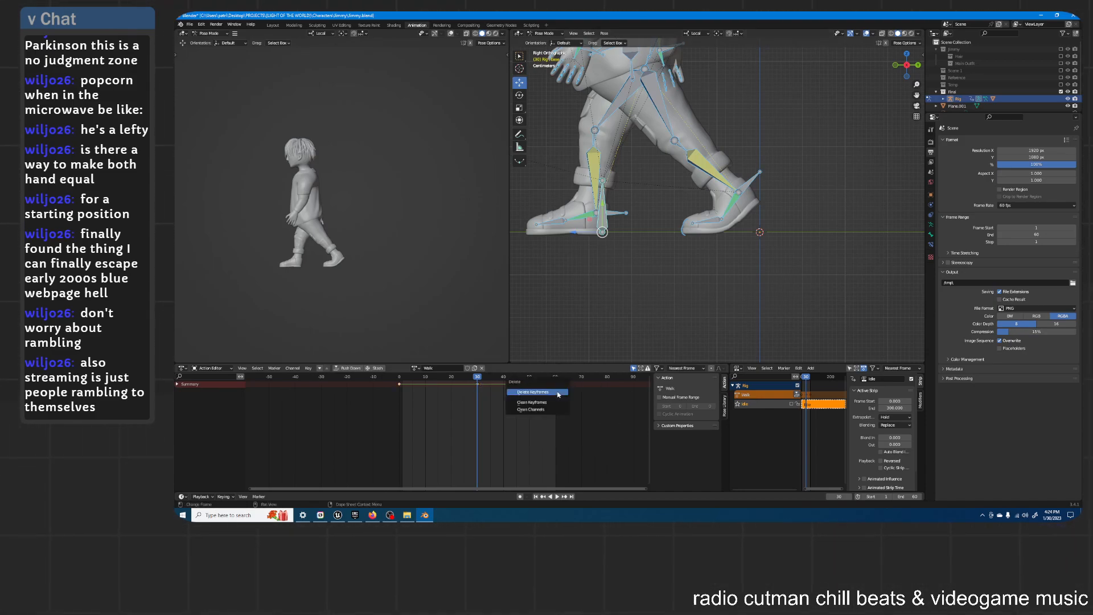
click(558, 392)
click(608, 228)
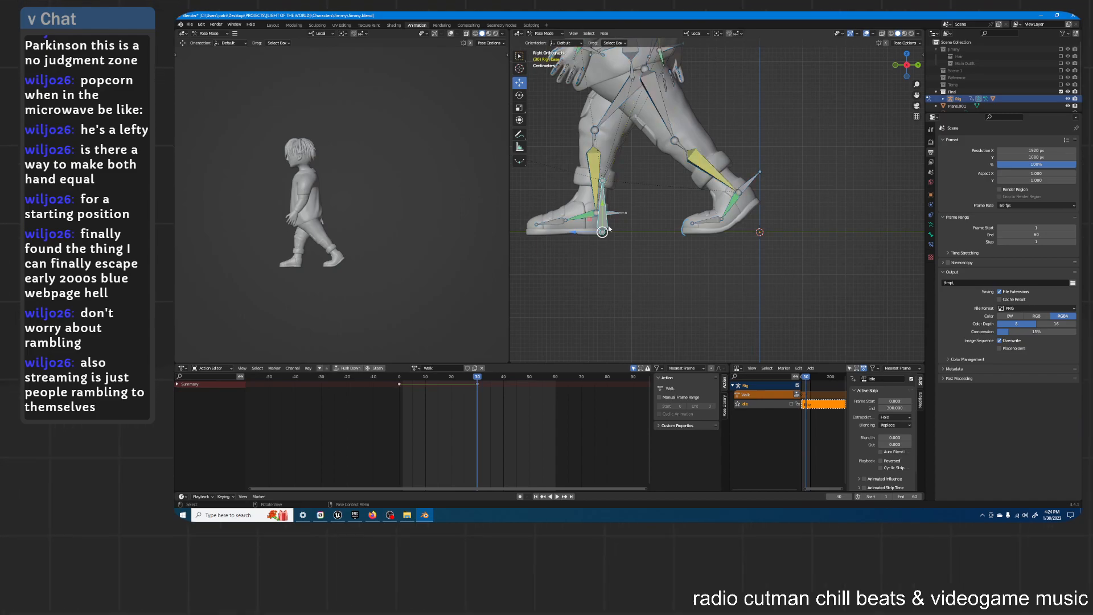
right_click(643, 201)
Step: Play and scrub the walk between frames 0 and 30 to check whether the planted foot slides
key(space)
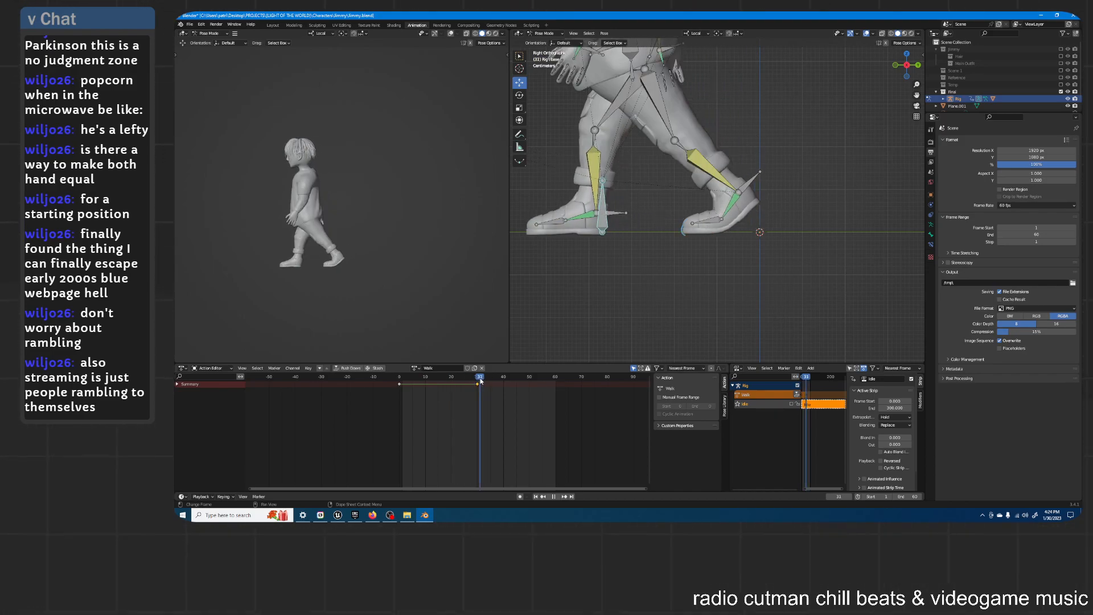
key(space)
middle_drag(711, 245, 742, 212)
scroll(723, 221, up, 2)
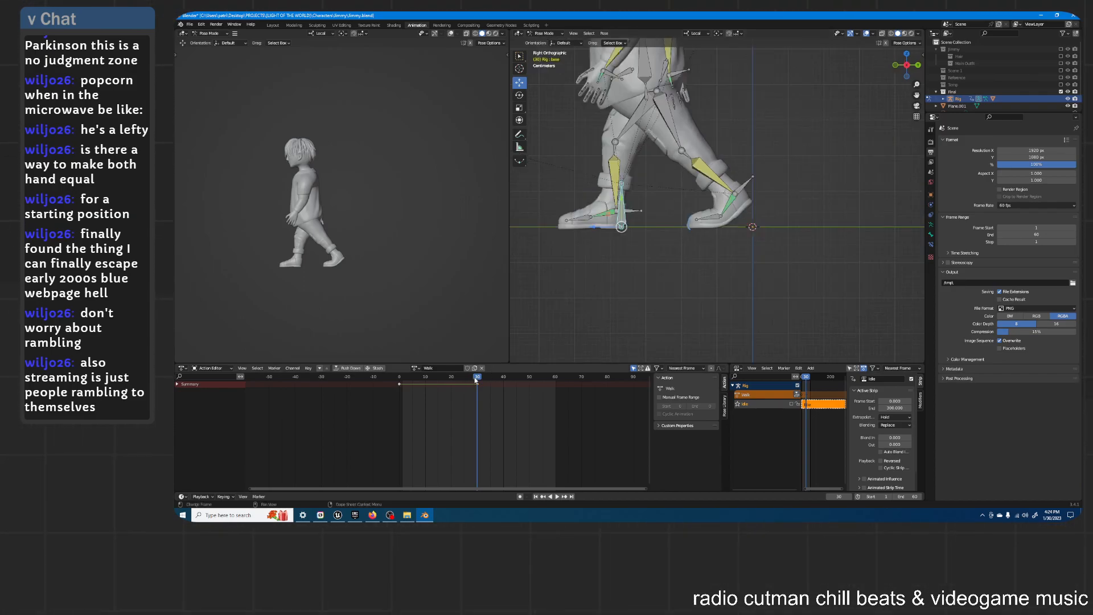
key(space)
mouse_move(415, 374)
mouse_down()
mouse_move(478, 376)
mouse_move(398, 378)
mouse_up()
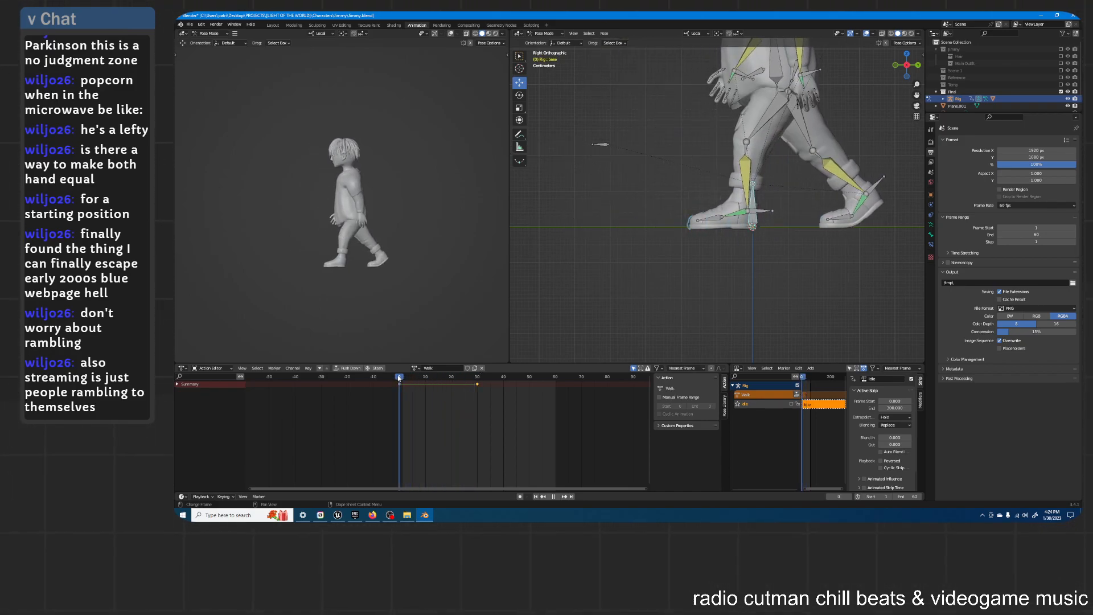
drag(399, 378, 478, 383)
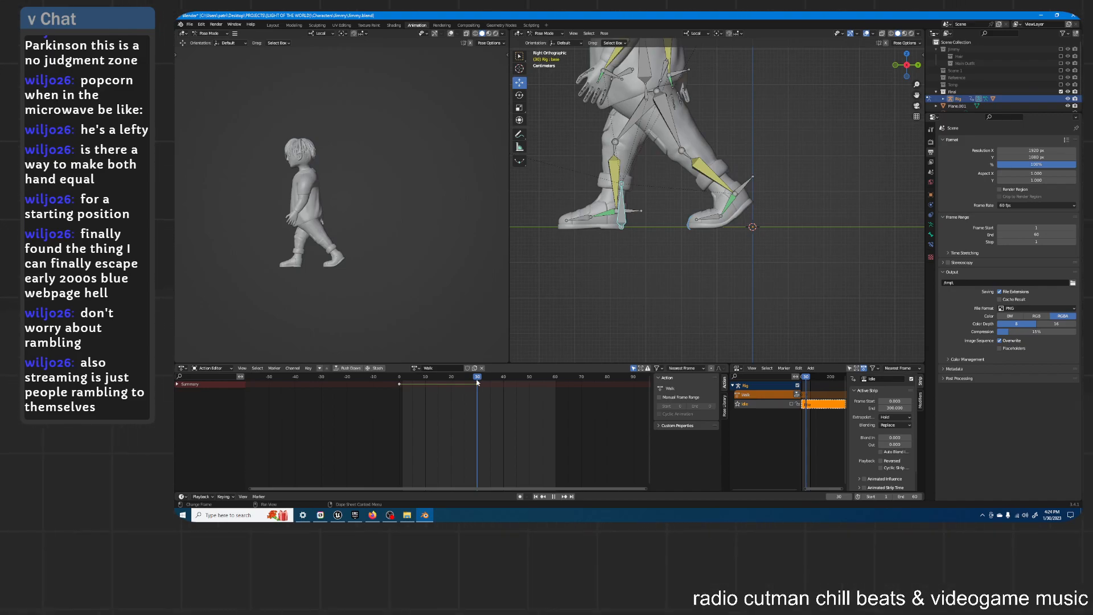
mouse_move(477, 382)
mouse_down()
mouse_move(421, 384)
mouse_move(476, 383)
mouse_up()
key(space)
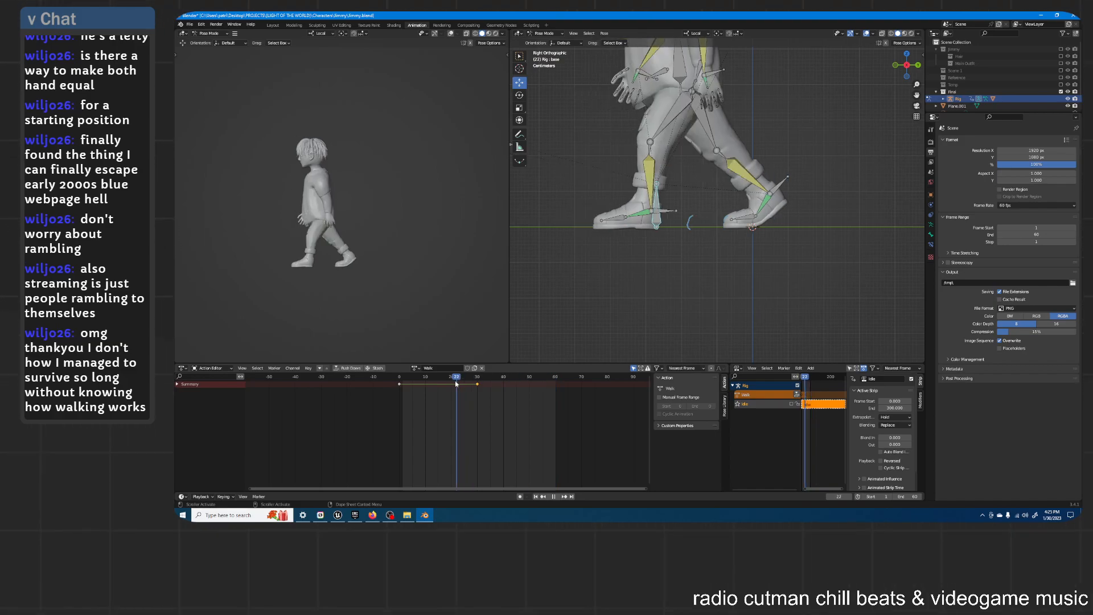
key(space)
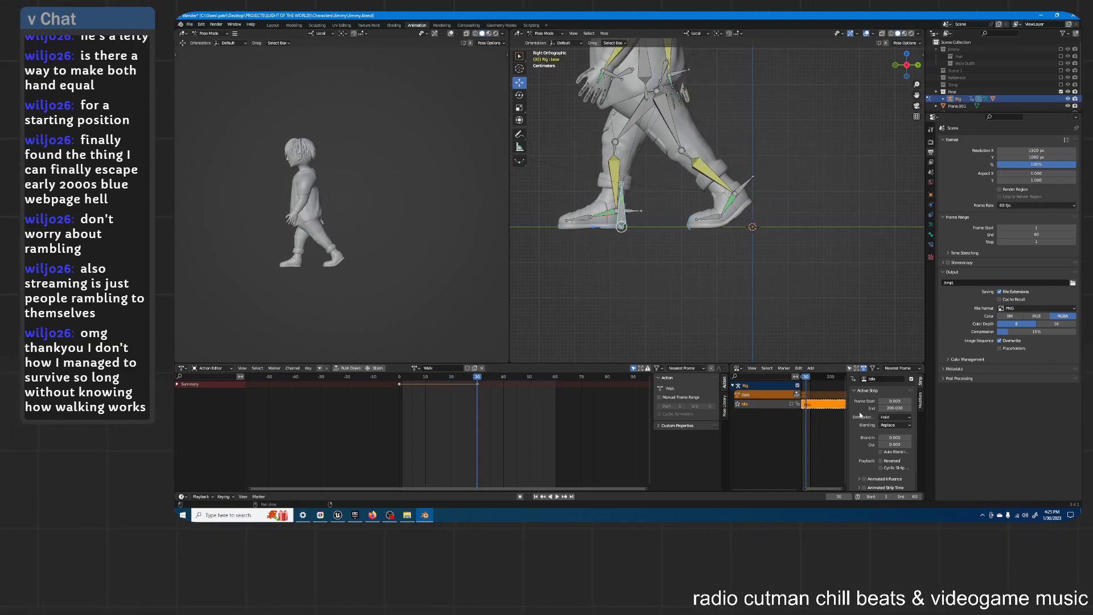
Step: Expand the base bone's animation channels and examine its X, Y and Z Location keys
click(177, 383)
click(179, 391)
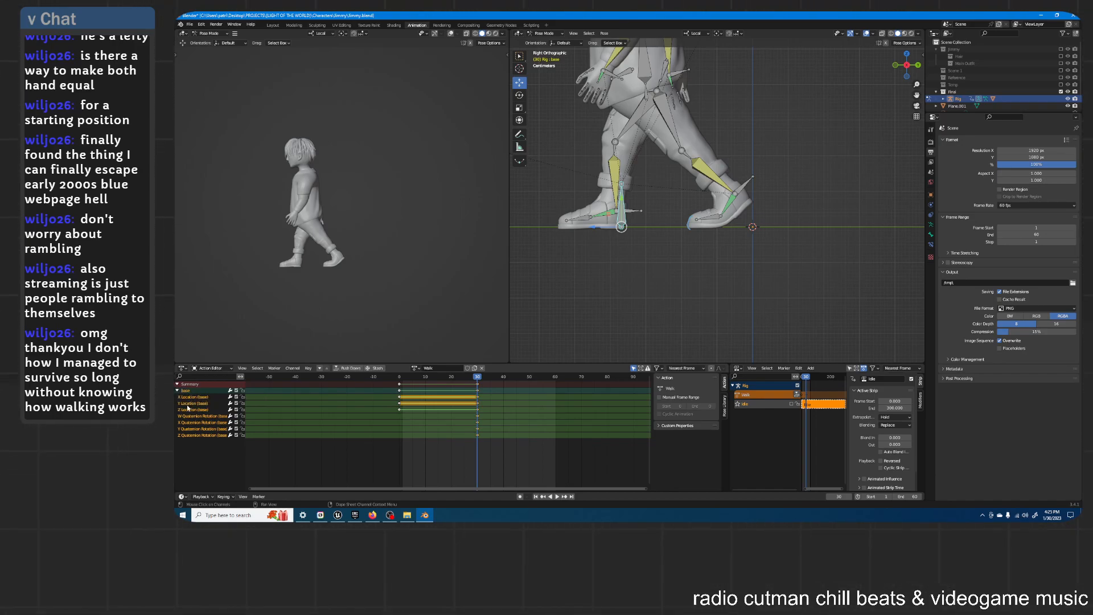
click(183, 397)
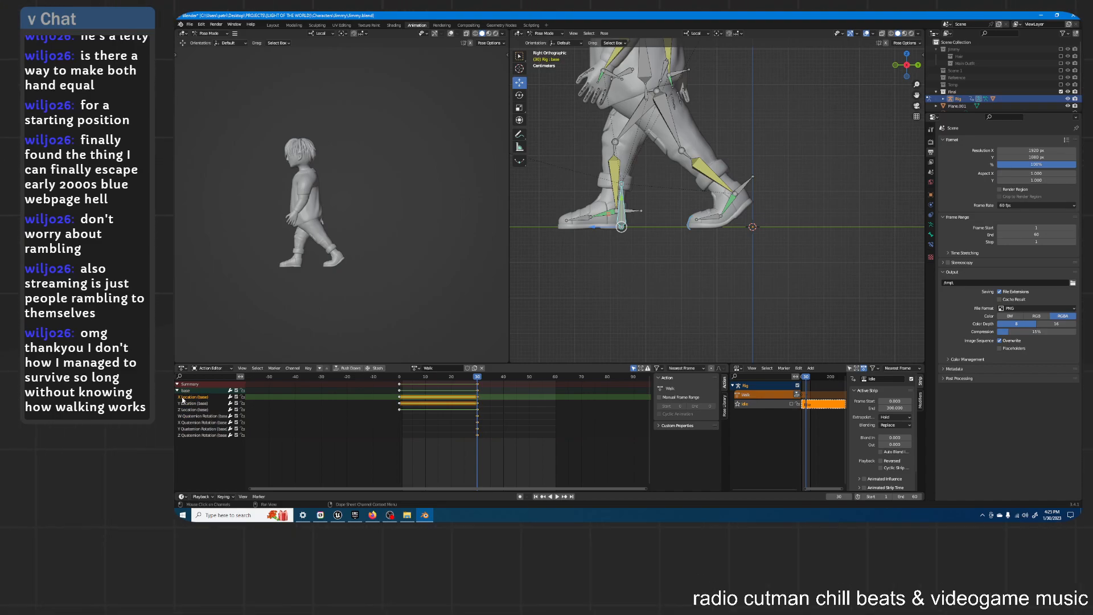
click(186, 404)
click(199, 409)
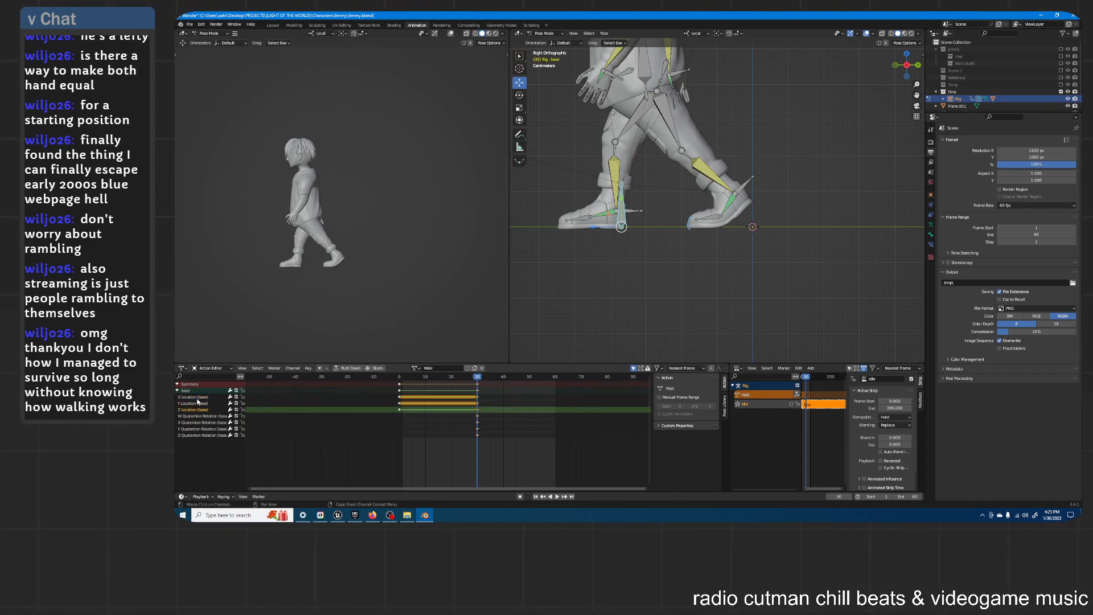
click(203, 397)
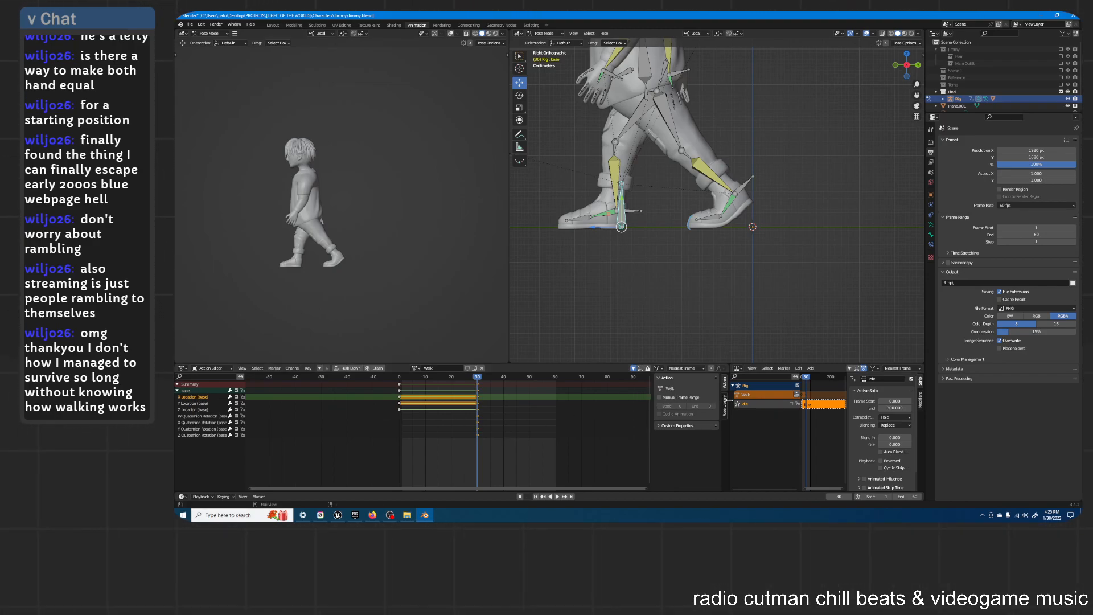
click(189, 404)
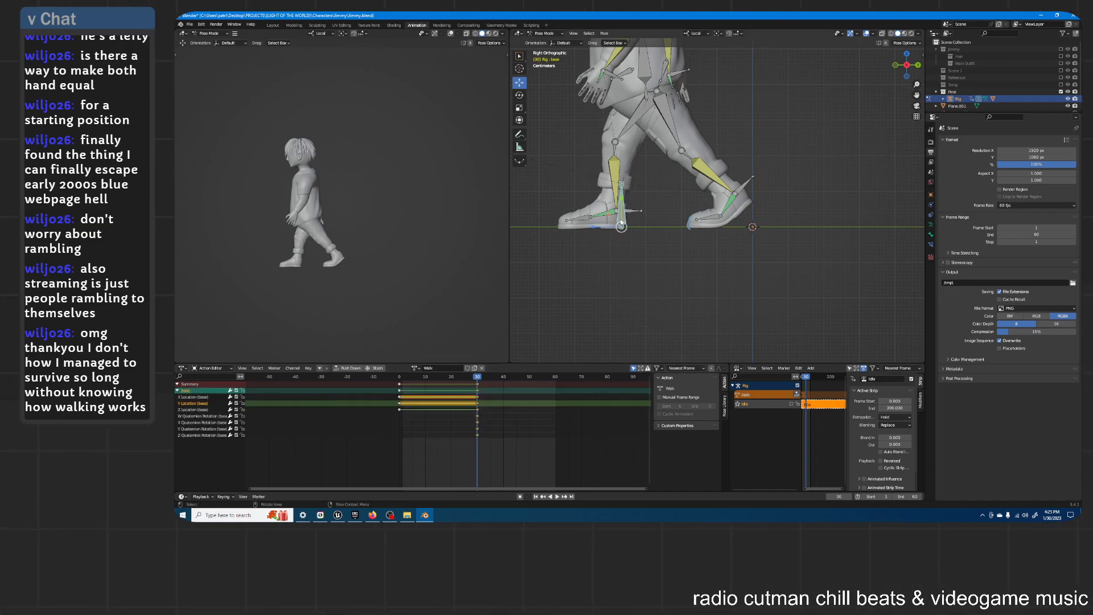
click(414, 396)
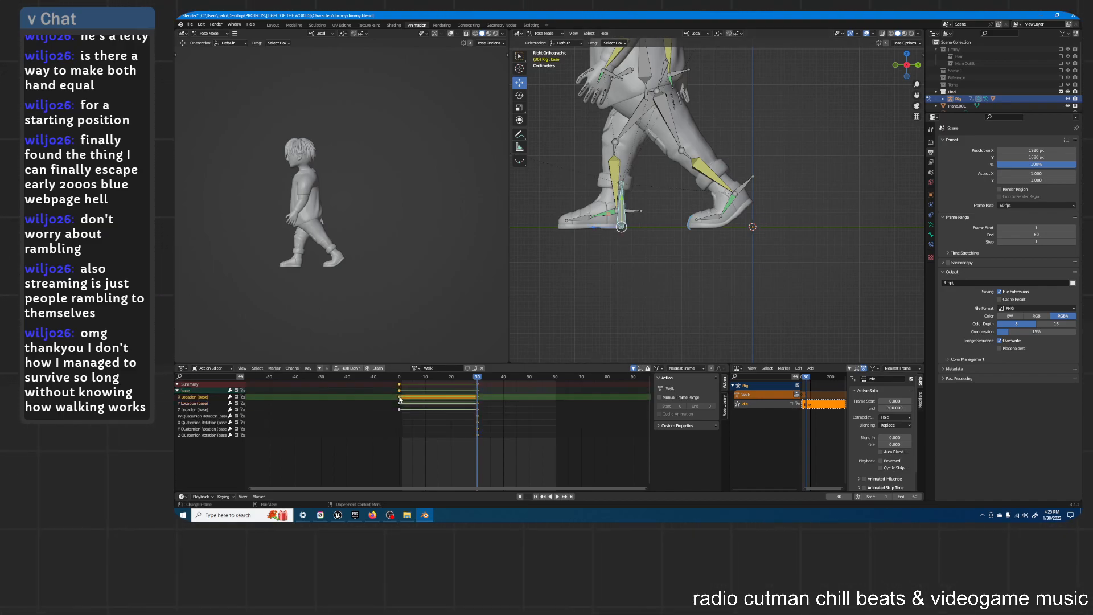
click(400, 390)
click(406, 385)
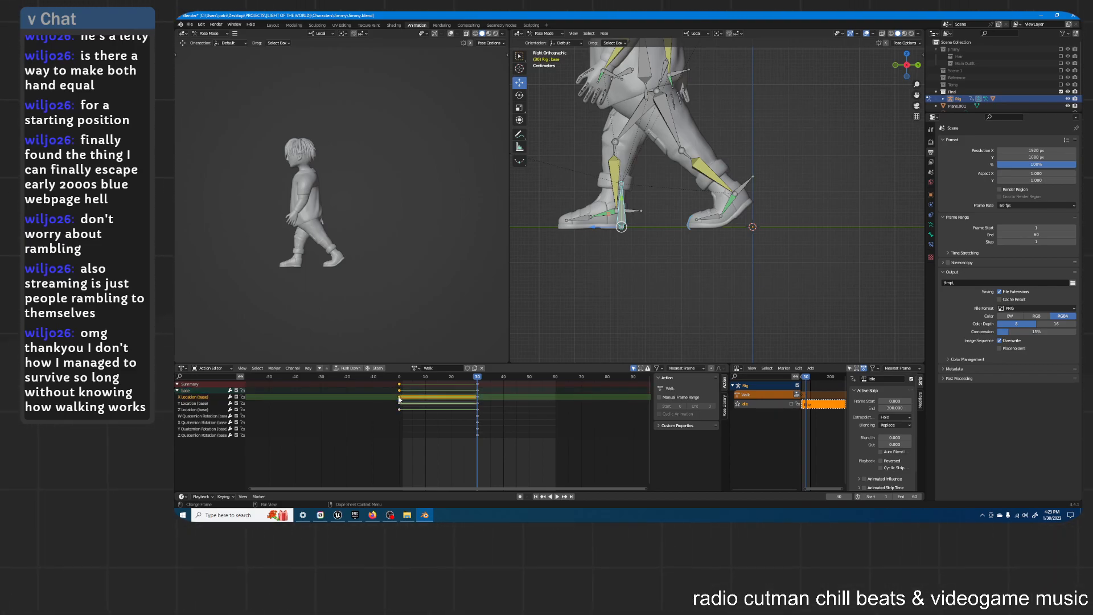
click(193, 392)
click(194, 397)
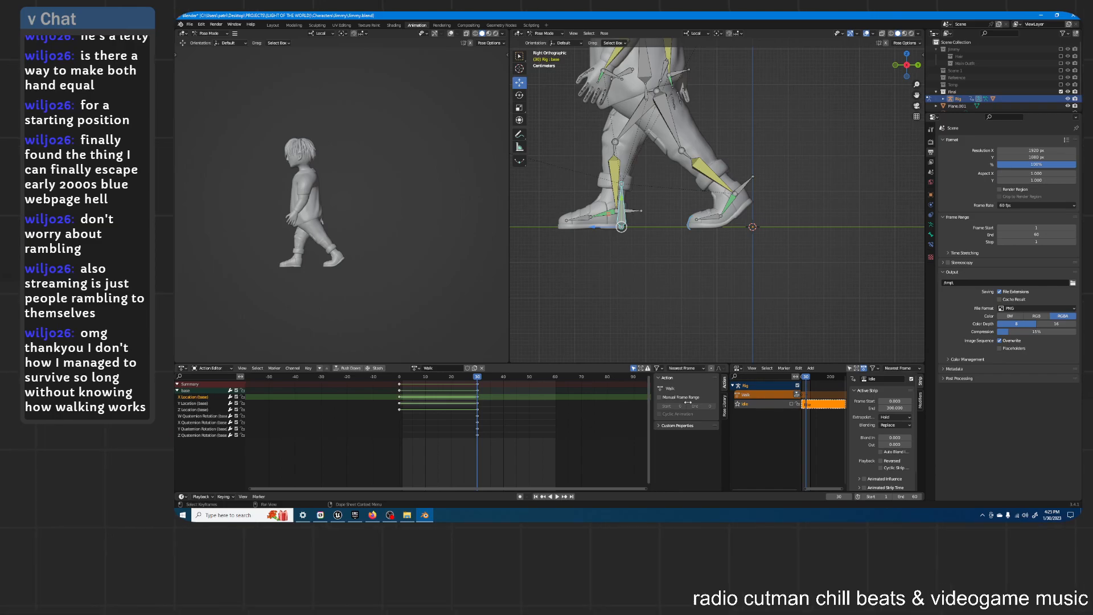
Step: Change the Nonlinear Animation editor area to the Graph Editor and widen it
click(725, 404)
click(724, 383)
click(736, 368)
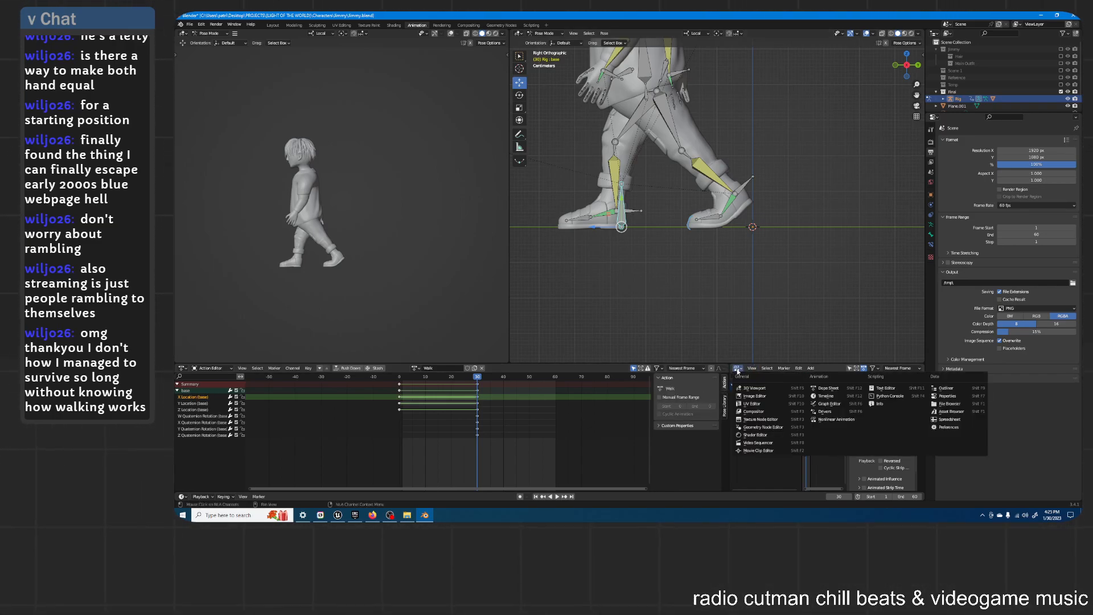
click(834, 396)
drag(729, 421, 583, 421)
Step: Select the base bone's Z Location curve and add a Cycles modifier to it
click(590, 397)
click(614, 403)
click(614, 416)
mouse_move(714, 245)
middle_down()
mouse_move(771, 251)
mouse_move(728, 247)
middle_up()
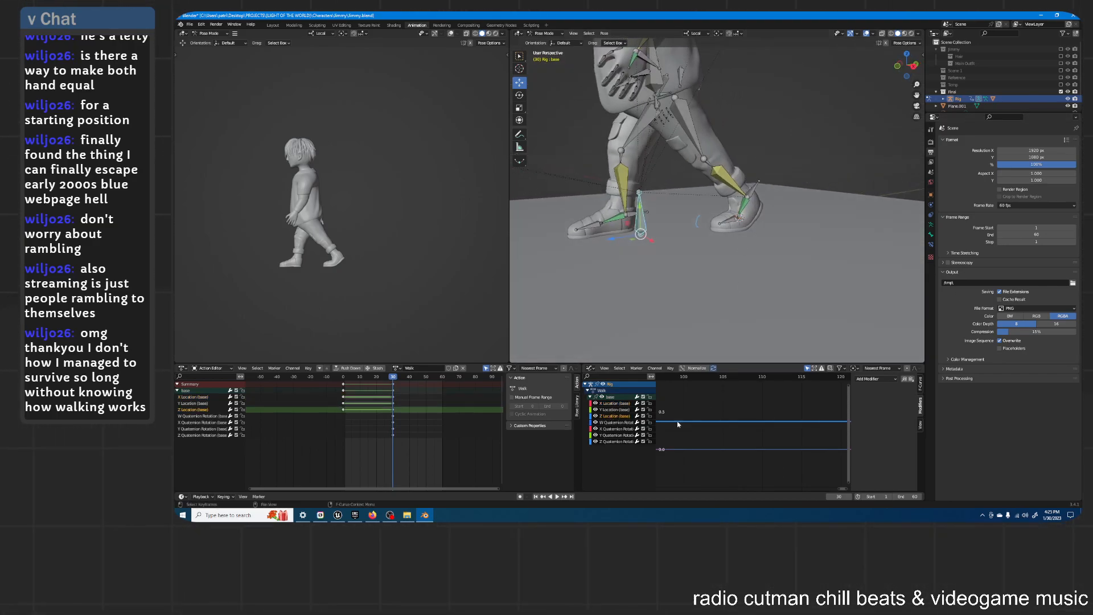
click(615, 416)
scroll(734, 393, down, 1)
scroll(734, 399, down, 10)
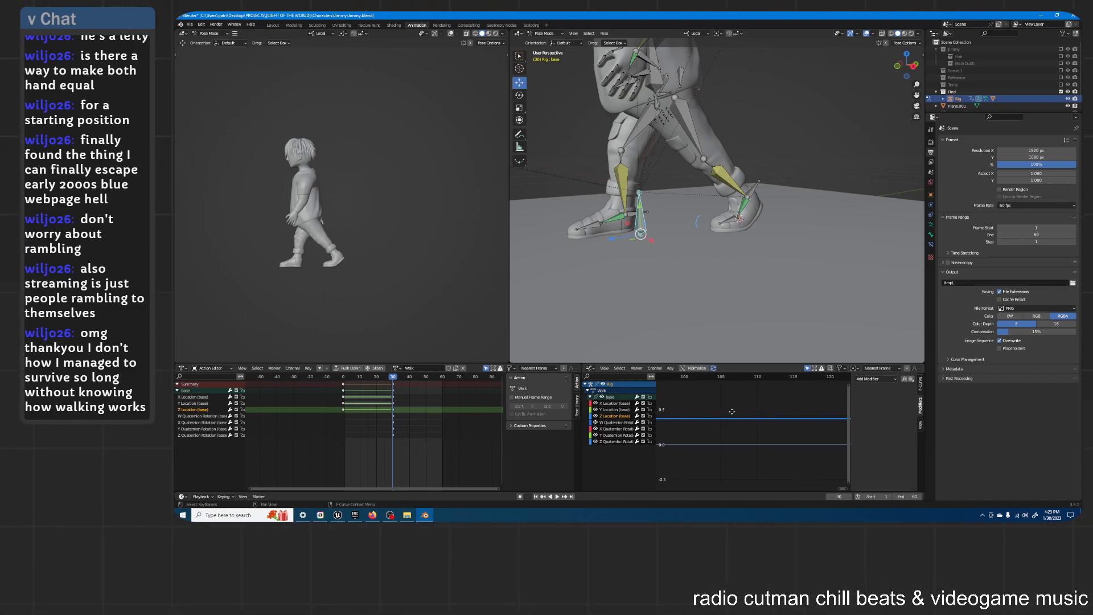
scroll(707, 431, up, 8)
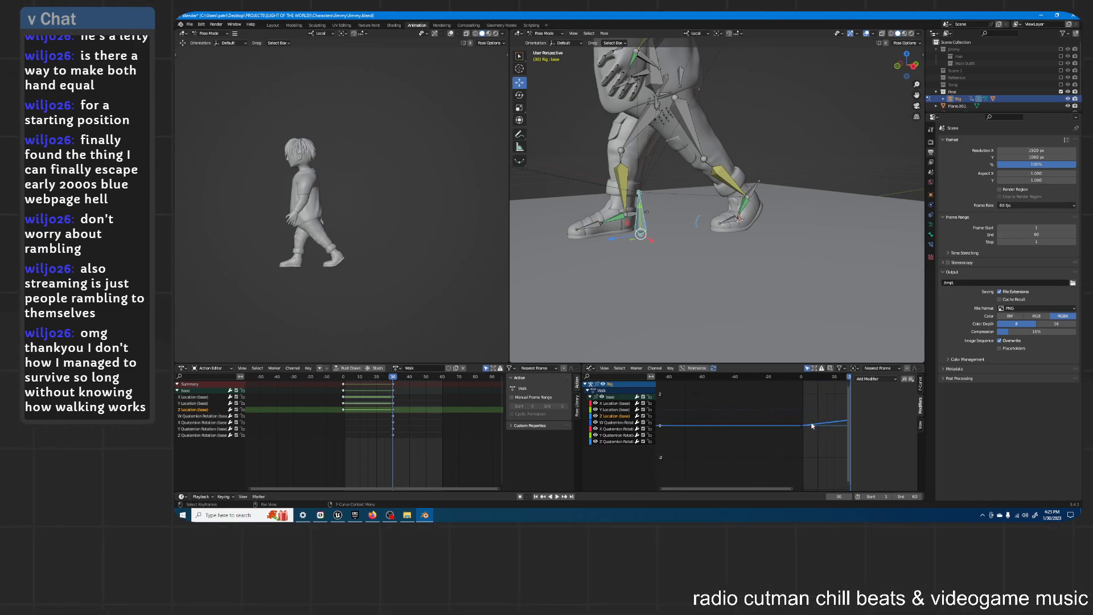
click(881, 379)
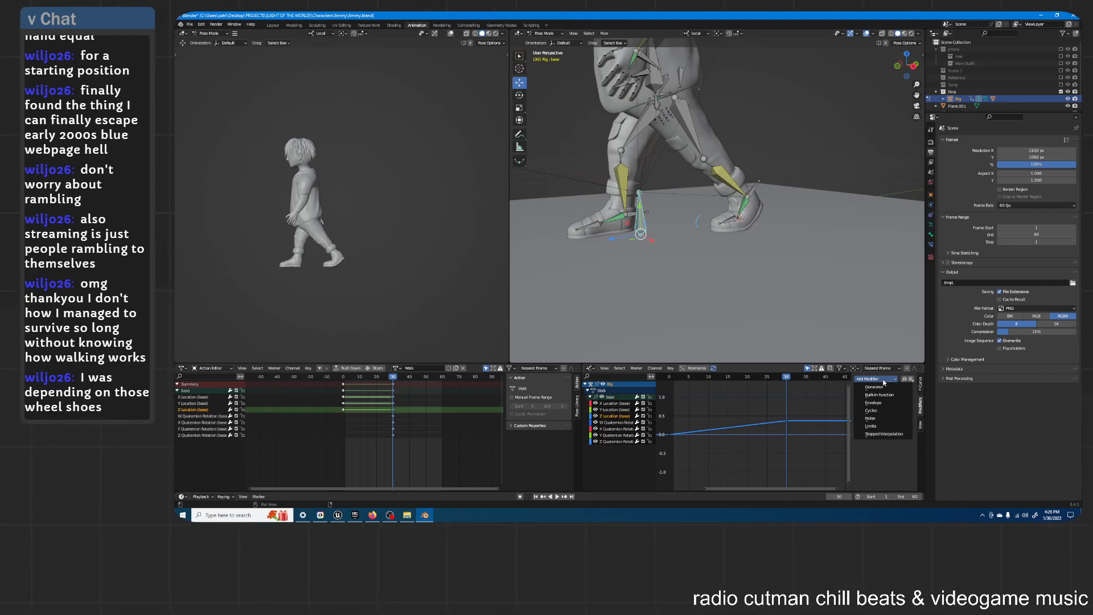
click(874, 410)
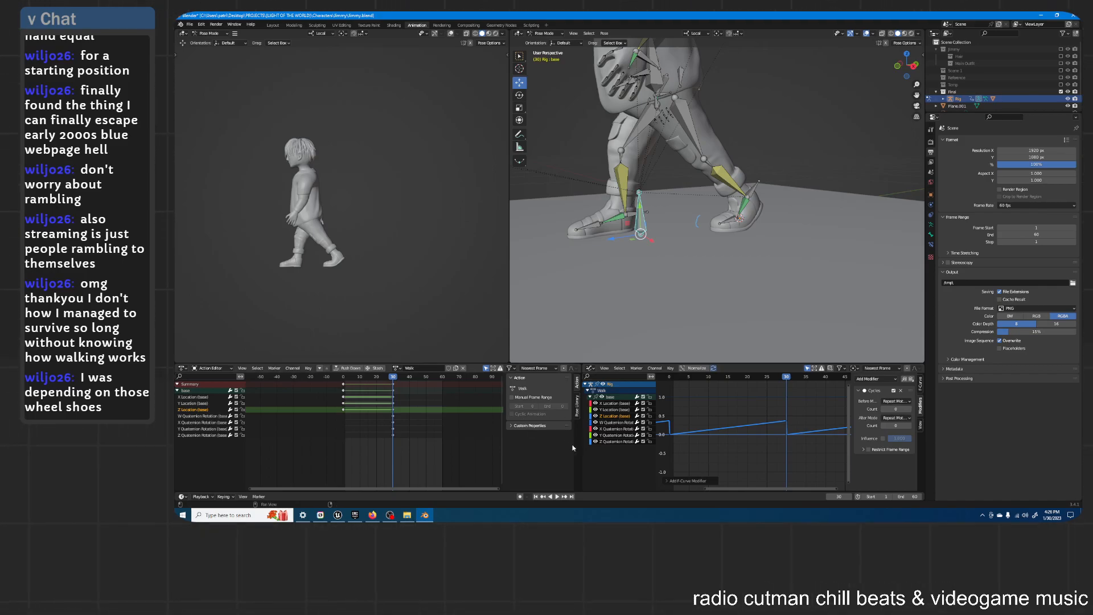
Step: Widen the curve modifier settings and set the Cycles modifier's After Mode to Repeat with Offset
drag(581, 444, 478, 442)
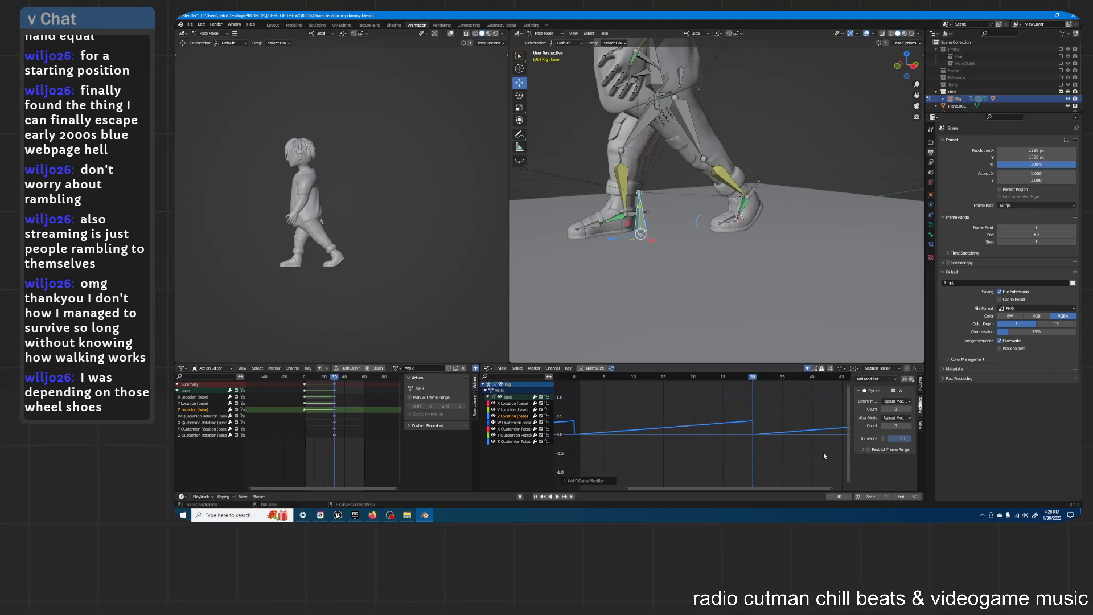
drag(851, 435, 789, 435)
click(857, 419)
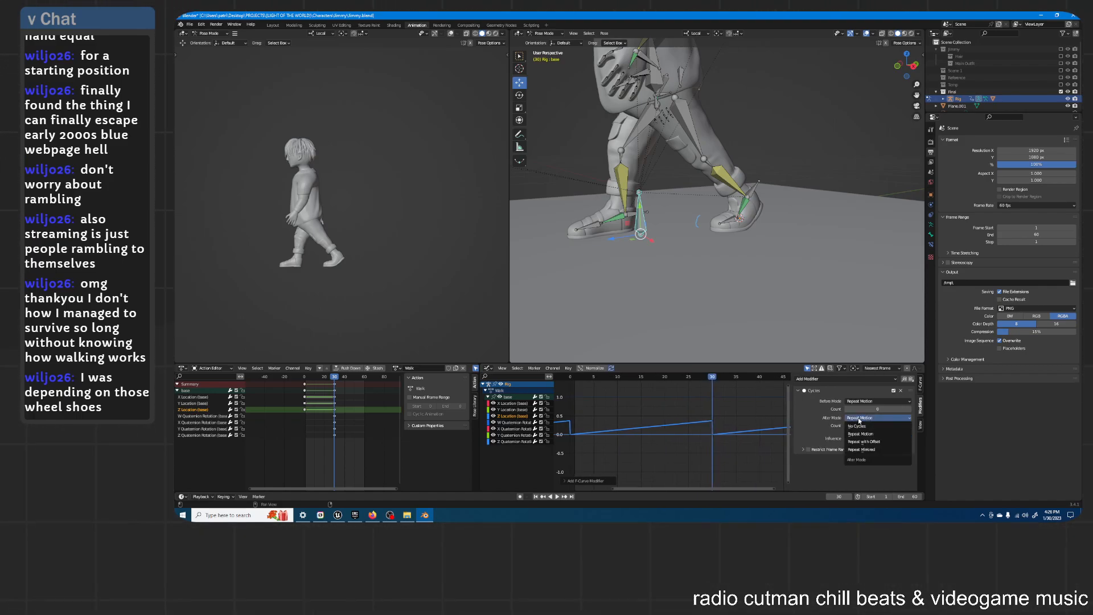
click(857, 441)
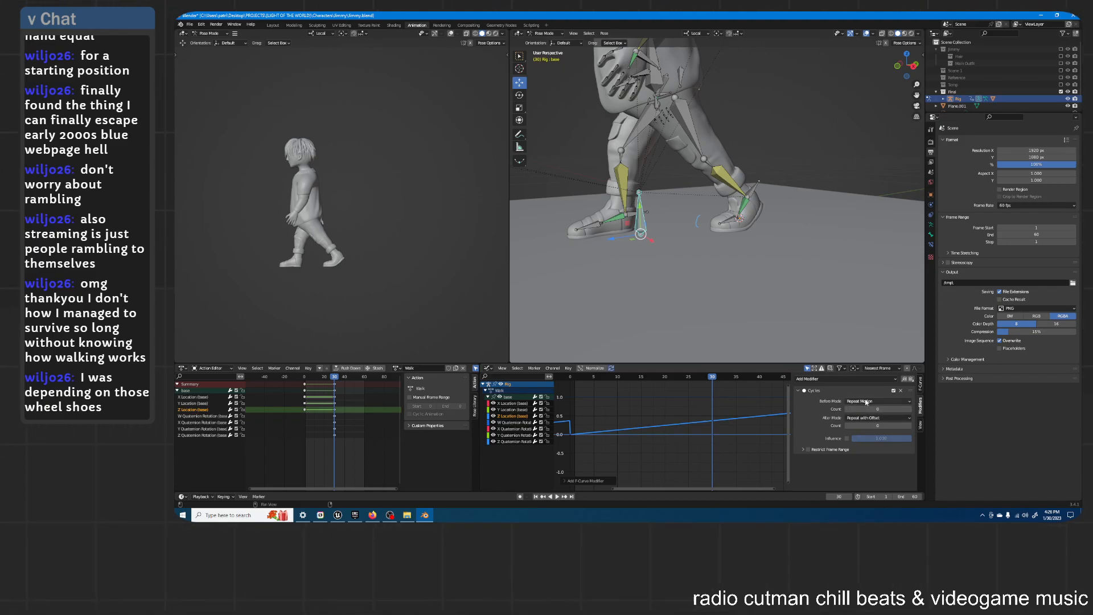
scroll(711, 409, down, 4)
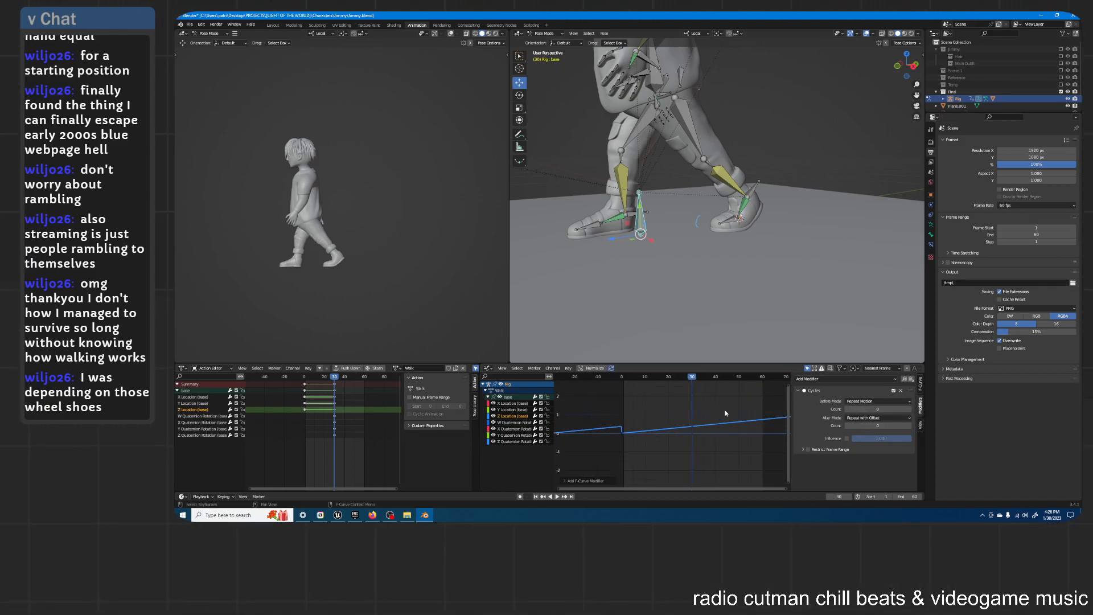
Step: Examine the repeating slope of the base bone's Z Location curve across and beyond the 60-frame range
scroll(748, 399, down, 5)
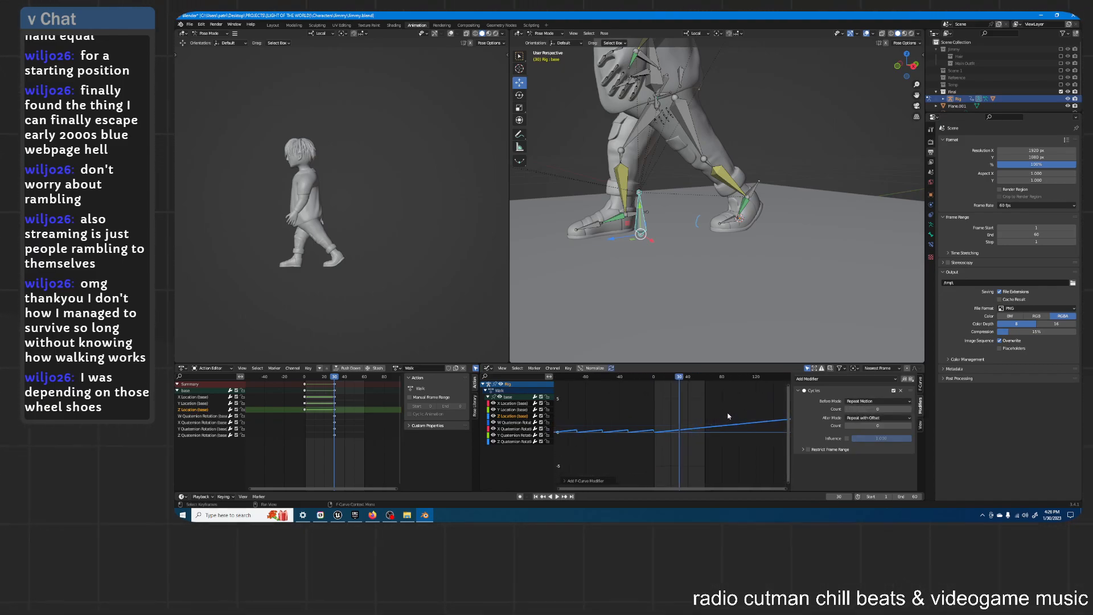
scroll(733, 420, up, 6)
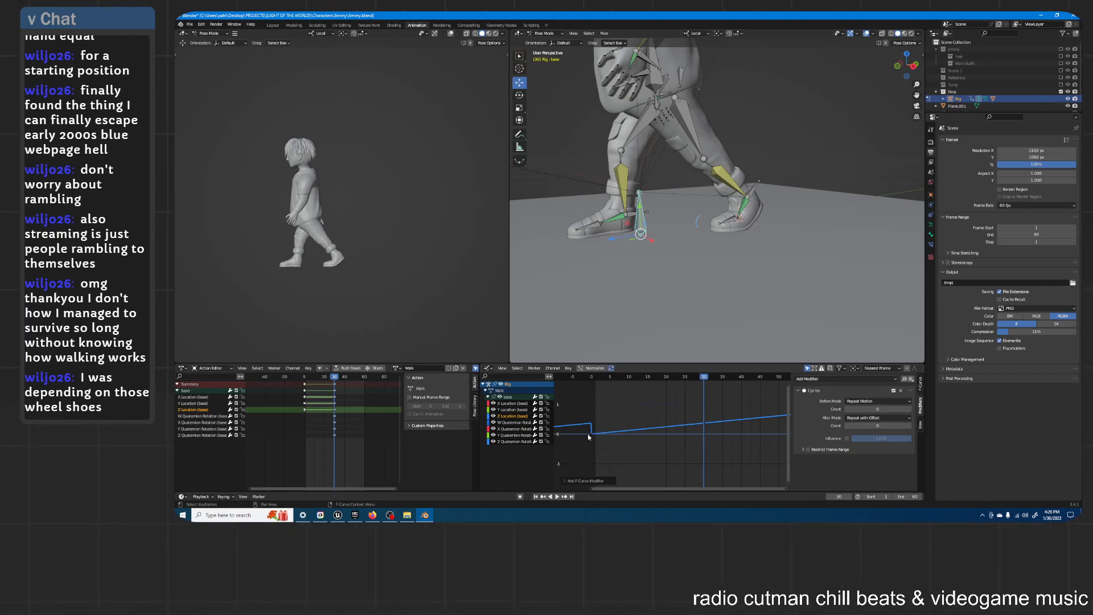
scroll(709, 420, down, 8)
middle_drag(751, 410, 679, 415)
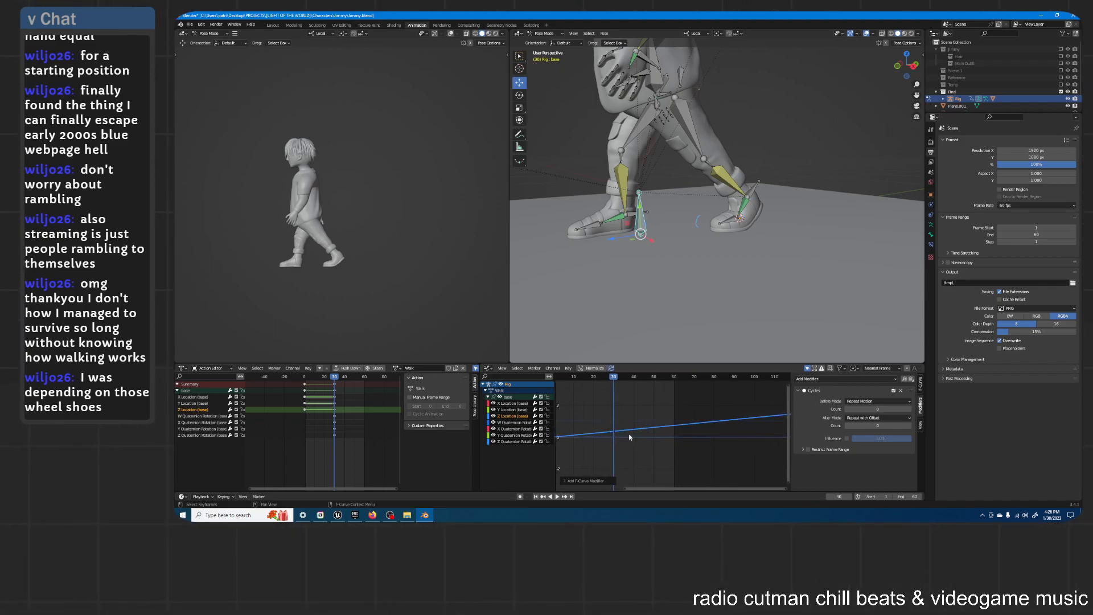
middle_drag(617, 434, 700, 435)
scroll(678, 422, up, 4)
scroll(700, 435, down, 1)
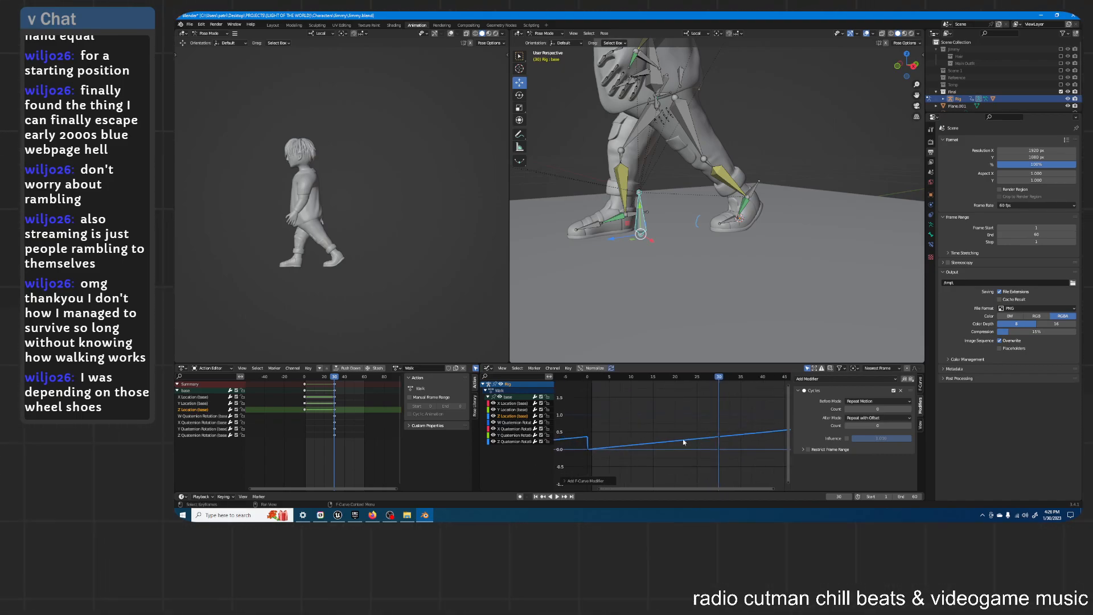
scroll(683, 438, down, 2)
middle_drag(770, 429, 697, 414)
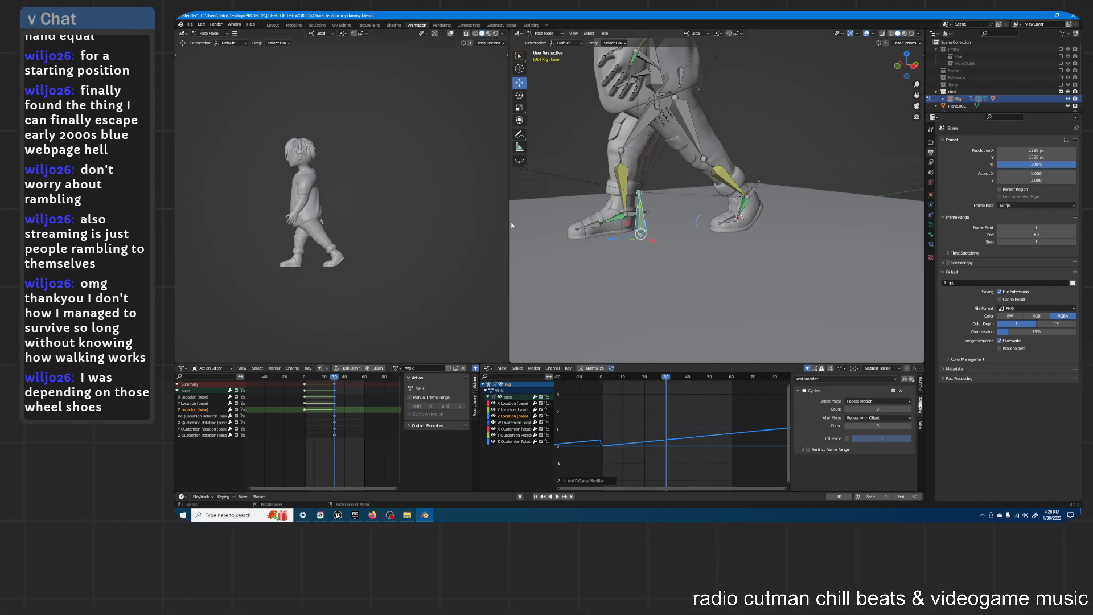
Step: Enlarge the bone-free preview viewport and the Action Editor, and bring the character closer in the preview
drag(509, 222, 646, 243)
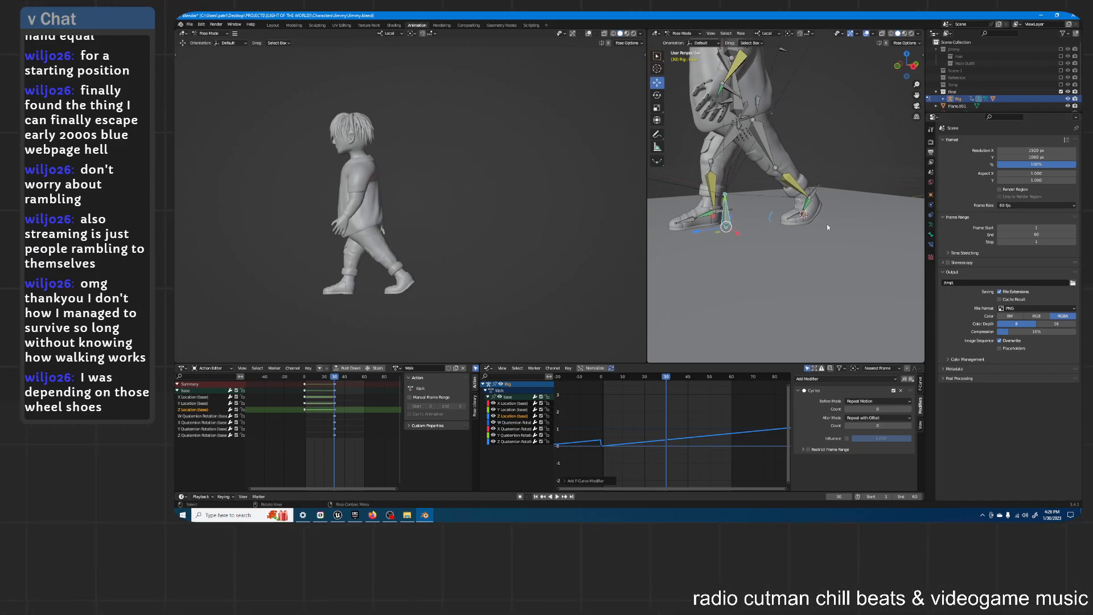
drag(479, 427, 605, 428)
middle_drag(420, 279, 557, 196)
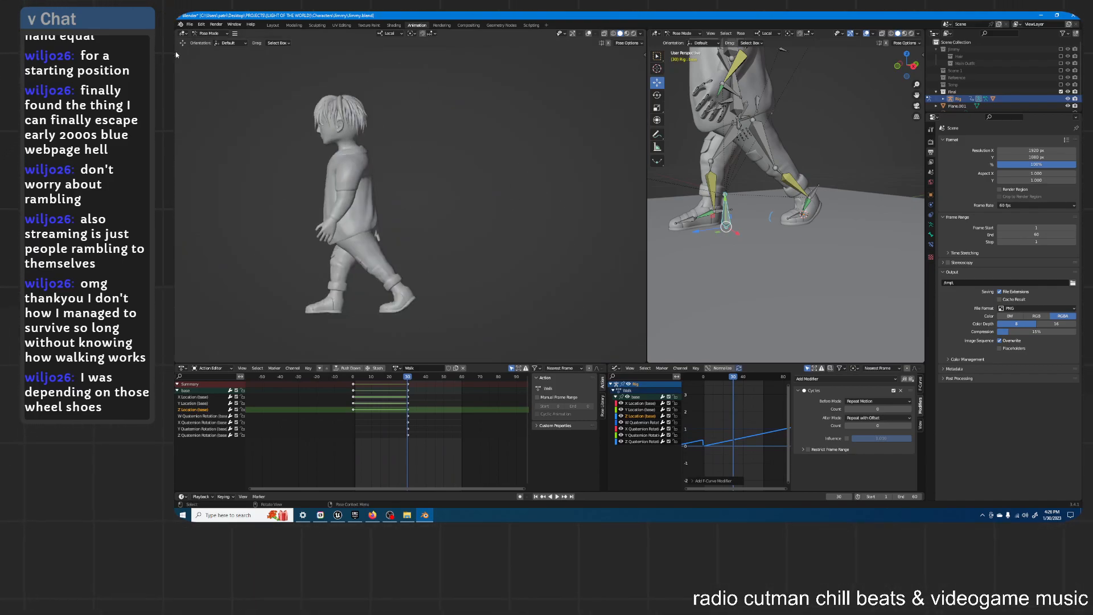
Step: Annotate the front foot's toe position with a short stroke in right orthographic view, and return to the Move tool
click(657, 137)
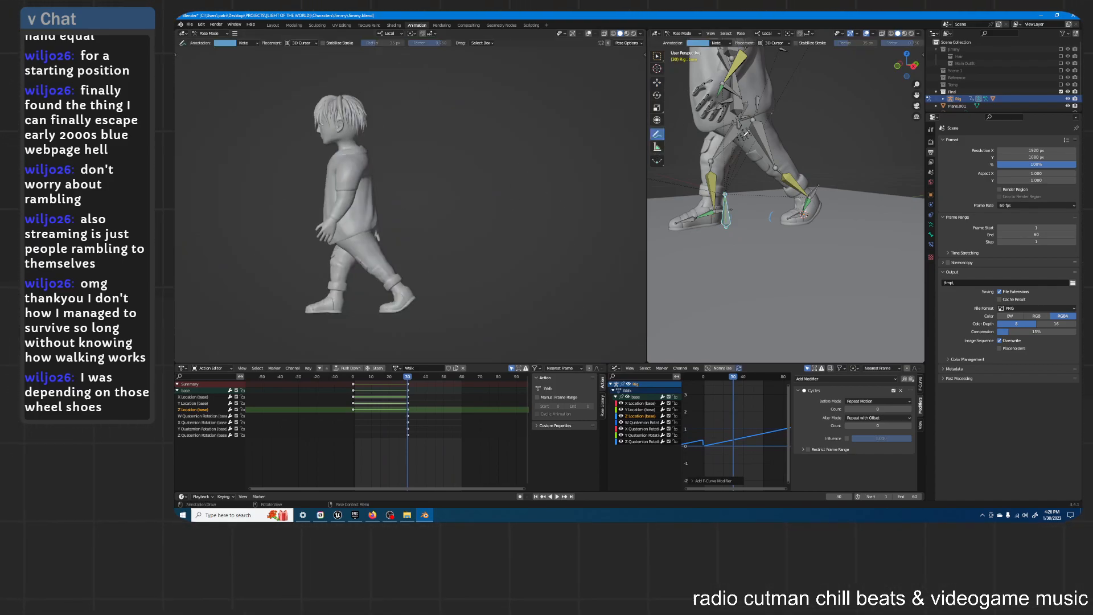
key(KP_3)
scroll(735, 228, up, 5)
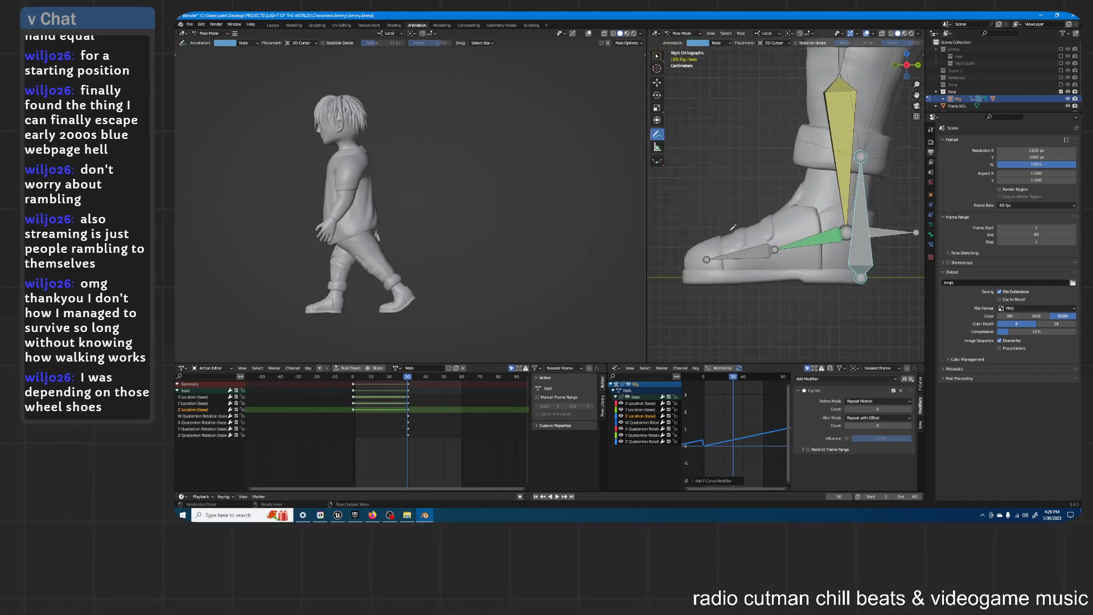
drag(686, 251, 686, 276)
click(658, 85)
scroll(800, 206, down, 6)
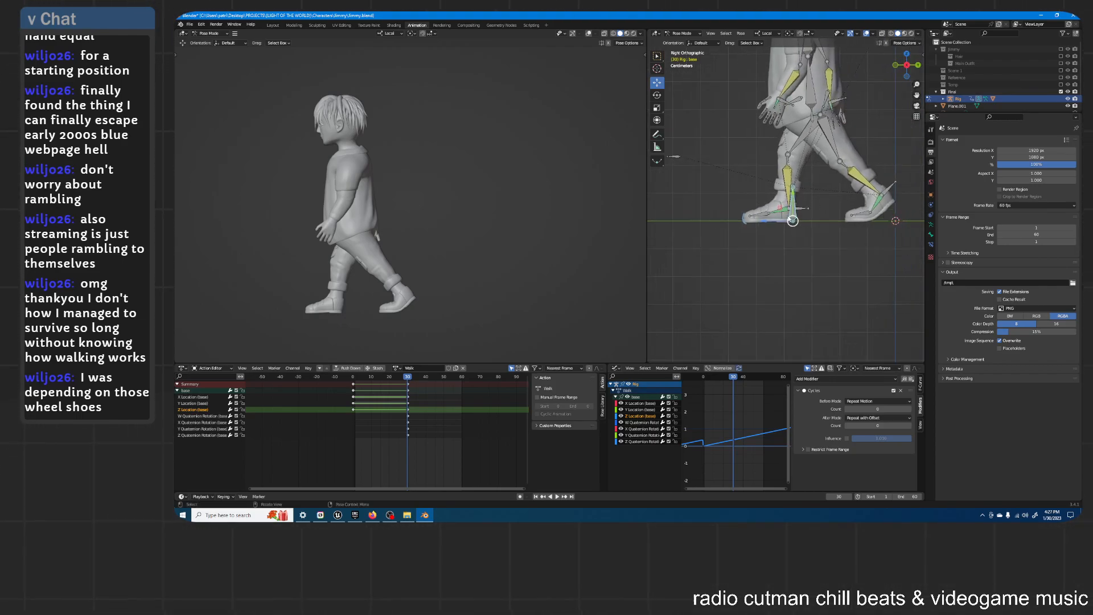
Step: Play the walk through and scrub back to frame 0 to check the planted foot against the toe mark
key(space)
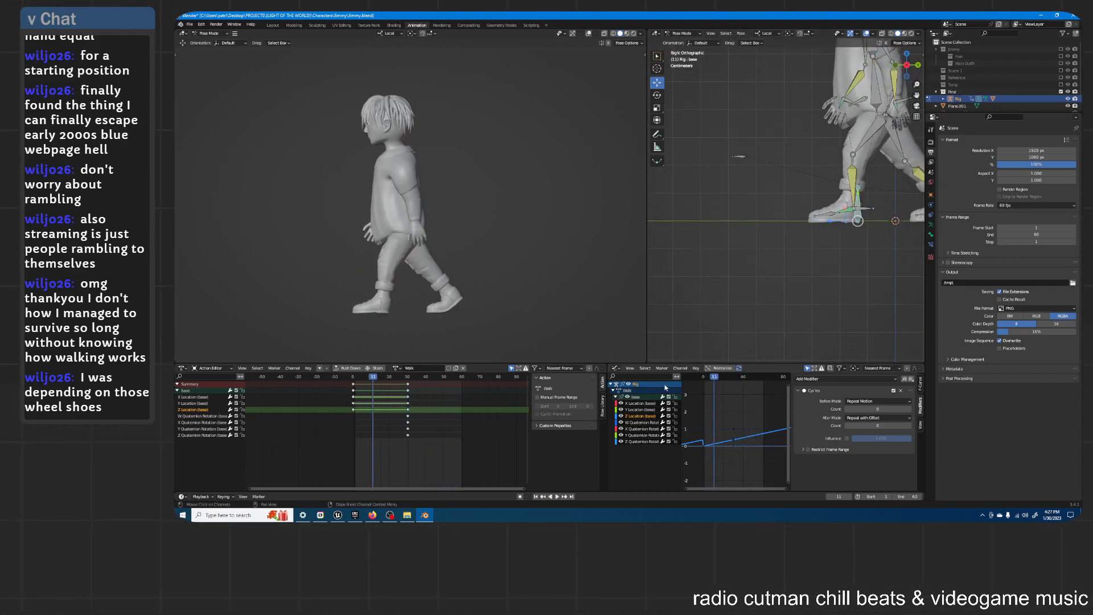
key(space)
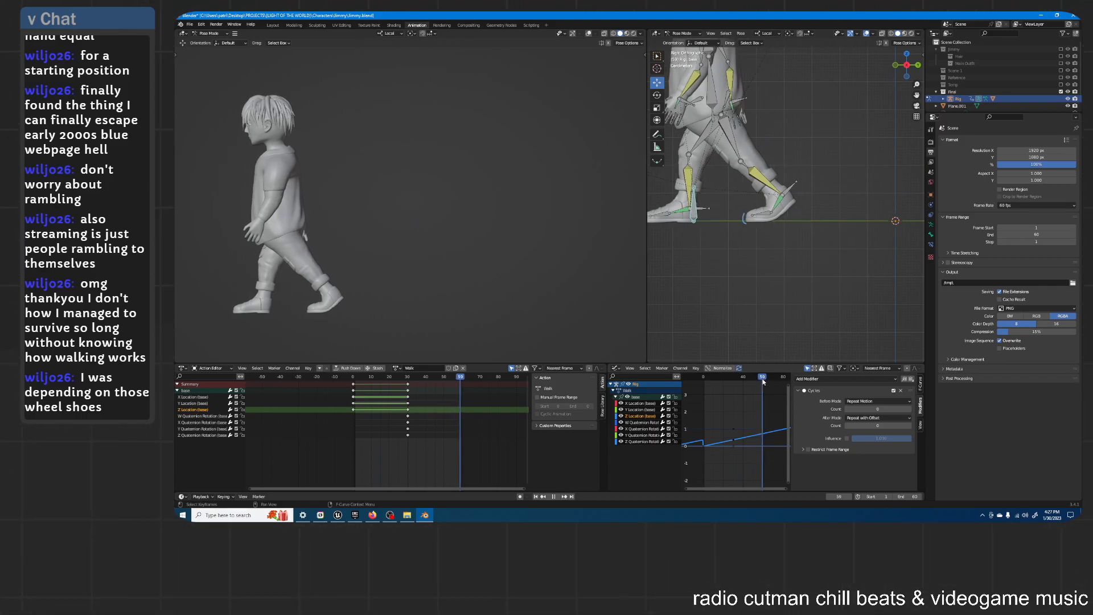
drag(764, 381, 701, 378)
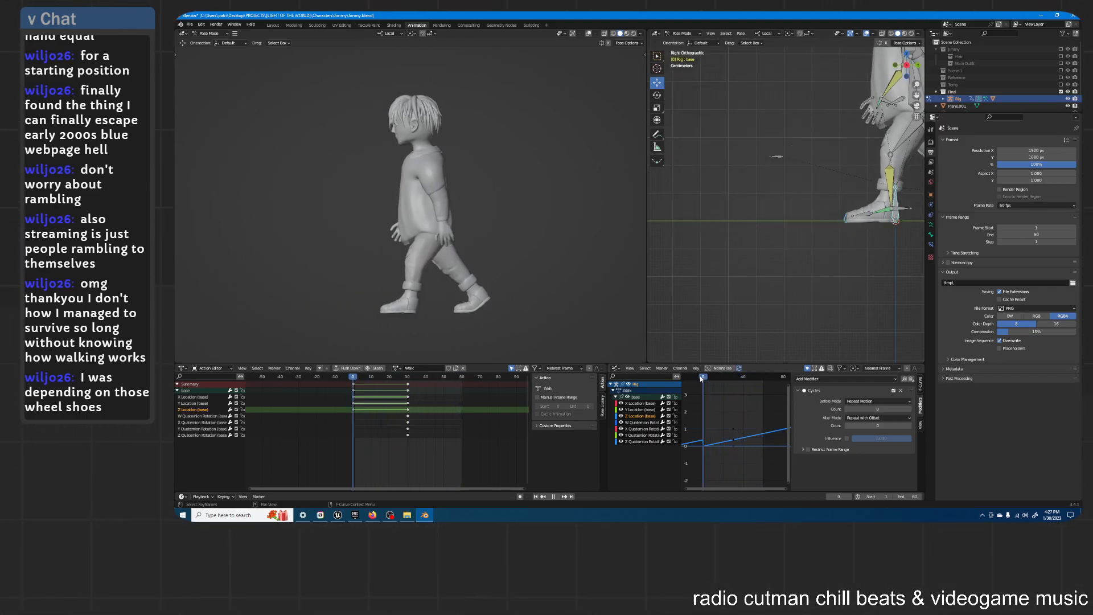
Step: Close the Graph Editor area by extending the Action Editor over it, and widen the viewport showing the rig
drag(606, 365, 396, 373)
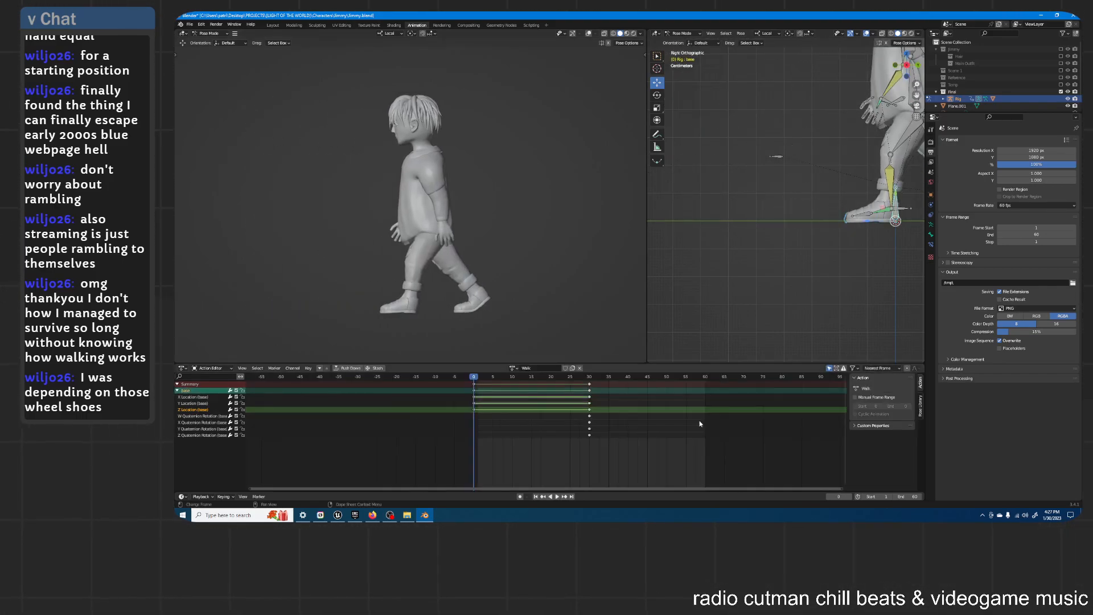
scroll(772, 215, down, 2)
shift+middle_drag(818, 175, 799, 223)
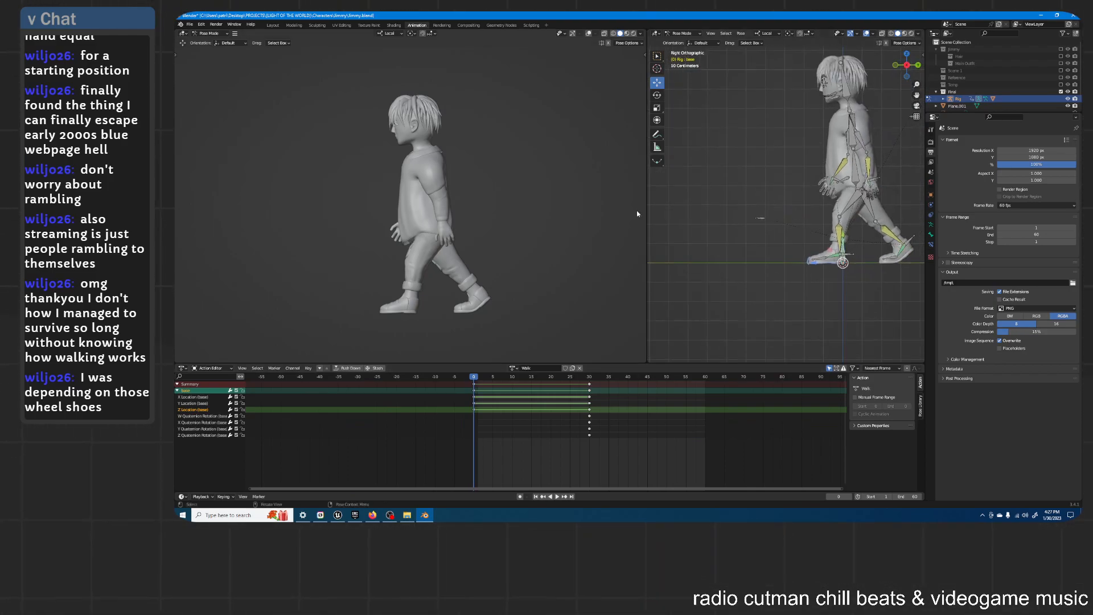
drag(646, 214, 579, 214)
Step: Select the left heel IK bone and play back the walk from an angled rear view
middle_drag(711, 228, 683, 214)
scroll(715, 184, up, 4)
click(800, 269)
middle_drag(801, 269, 690, 357)
key(space)
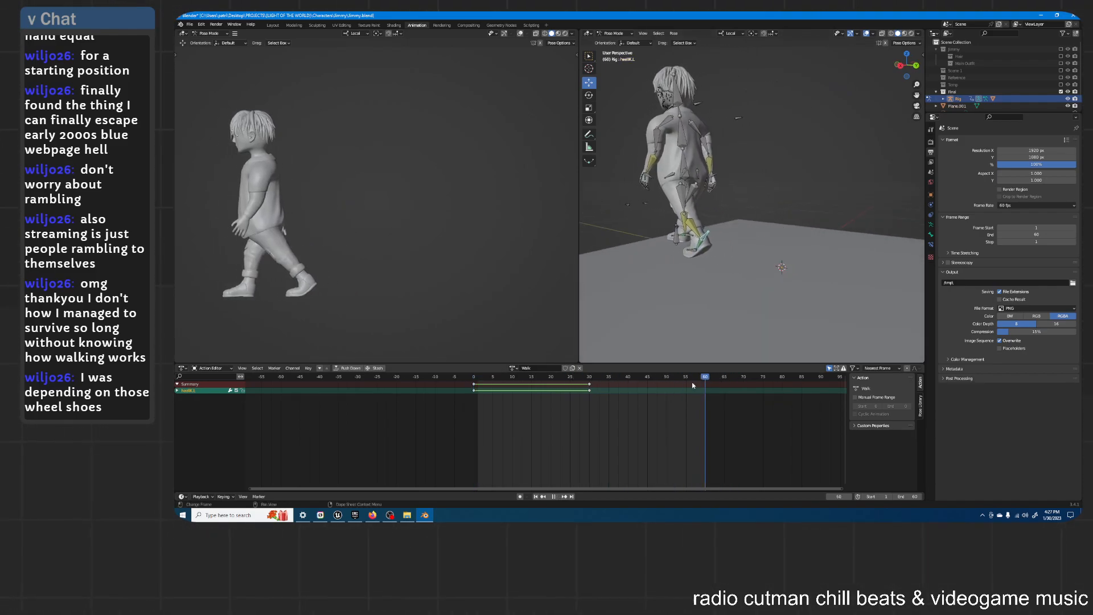
key(space)
Step: Try to copy the pose of all bones from frame 4 and paste it at frame 60
key(a)
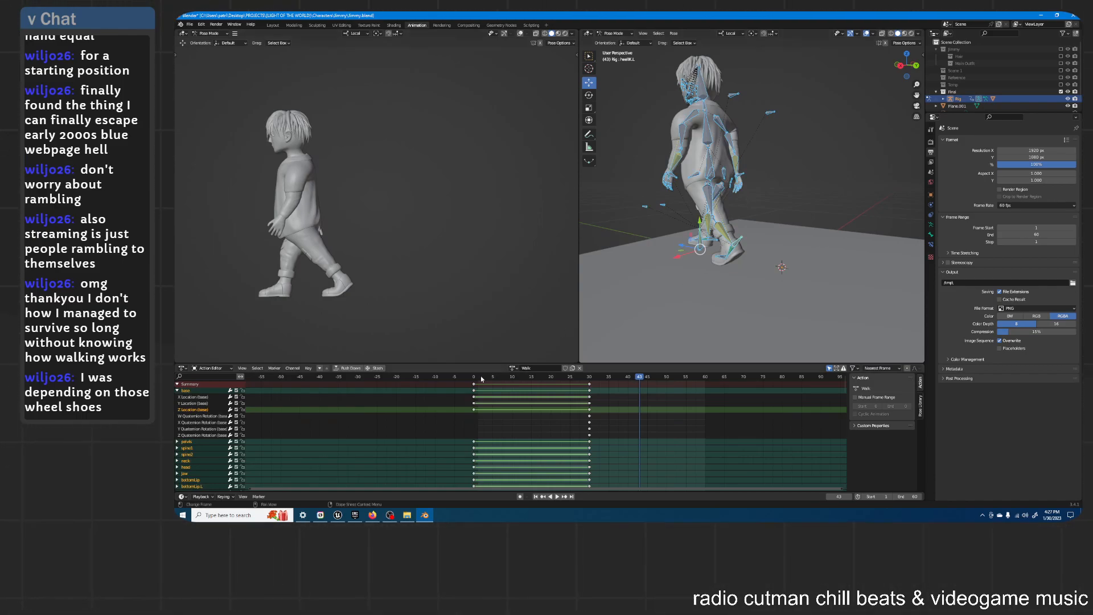
key(space)
key(space)
key(ctrl+c)
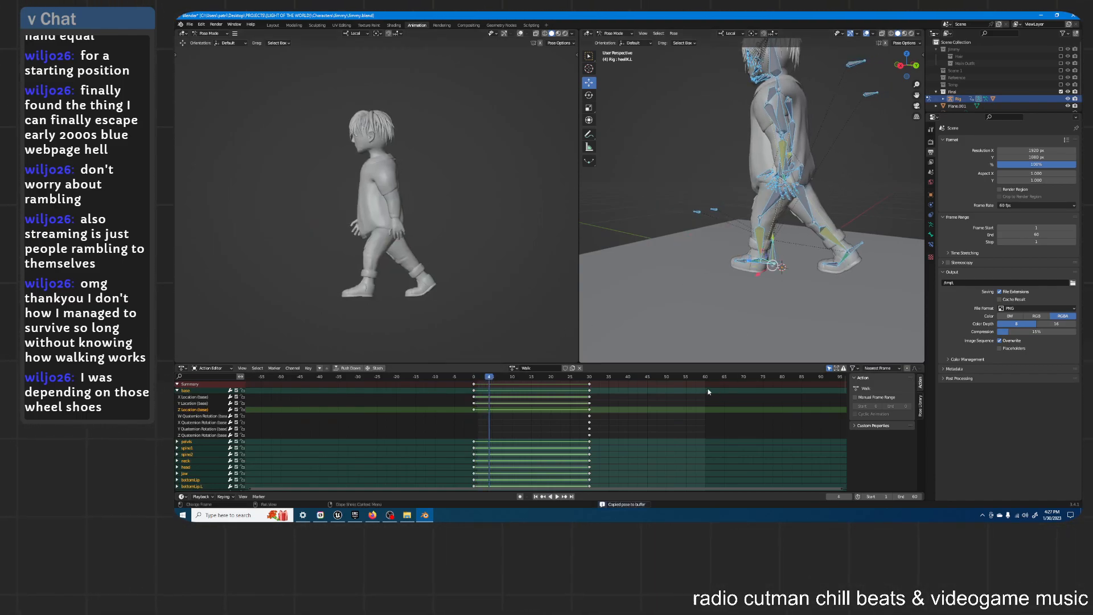
click(705, 377)
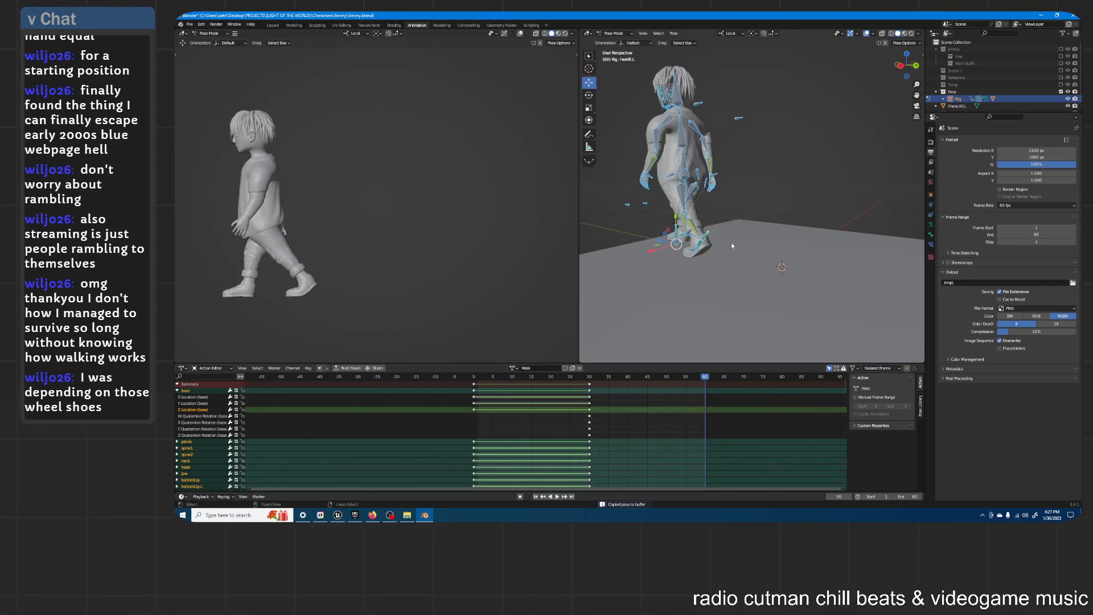
key(ctrl+v)
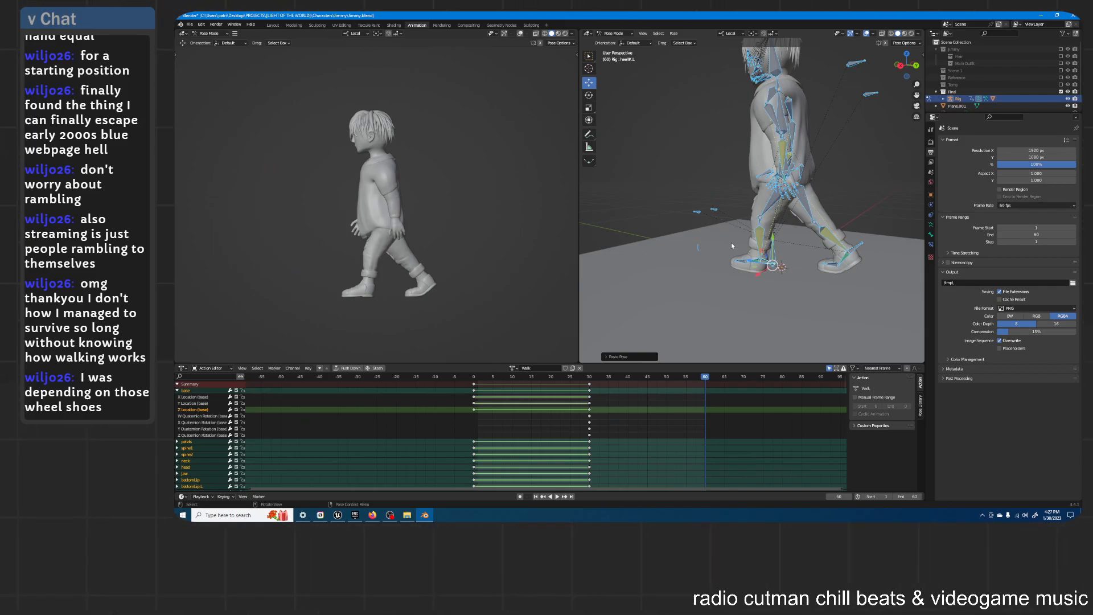
Step: Select only the base bone and hide it so it is excluded from the pose copy
click(718, 261)
click(792, 234)
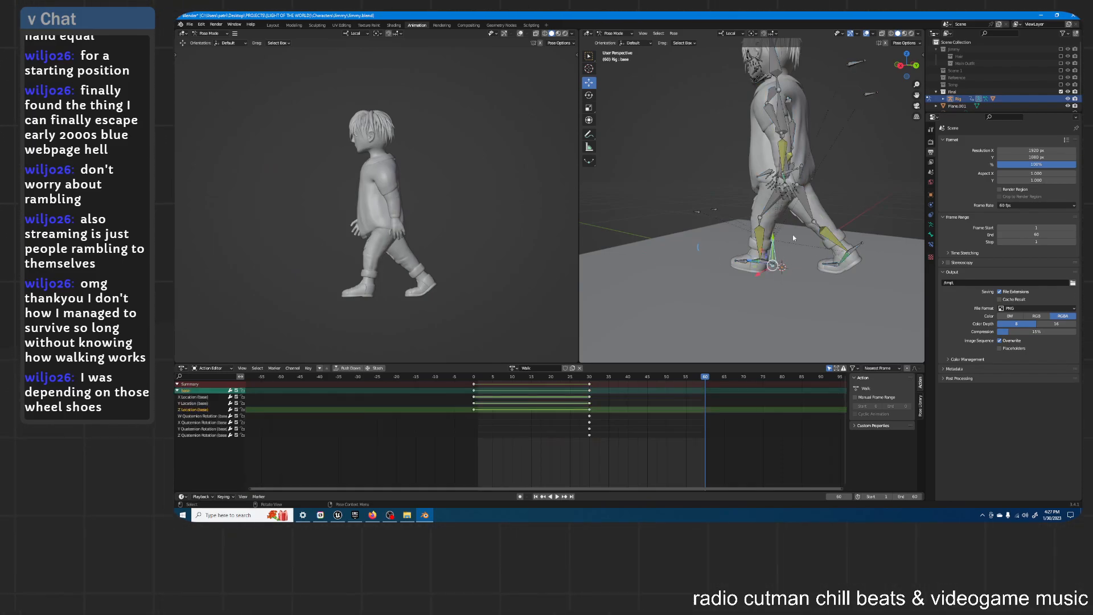
key(h)
Step: Copy the pose of all remaining bones at frame 14, paste it at frame 60, and insert Location & Rotation keyframes
drag(700, 377, 528, 379)
key(a)
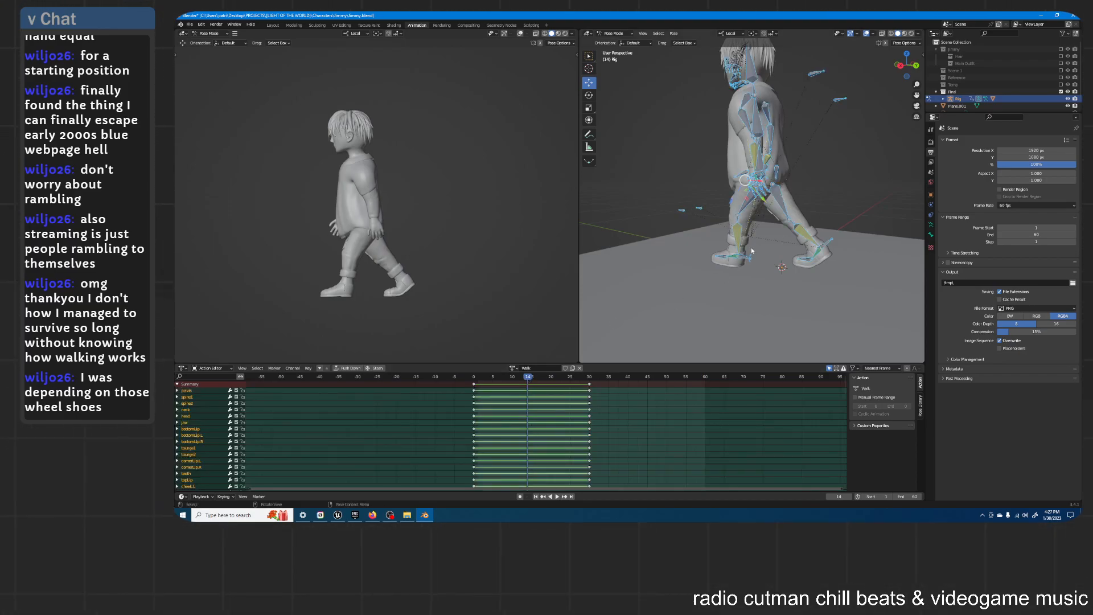
key(ctrl+c)
click(706, 376)
key(ctrl+v)
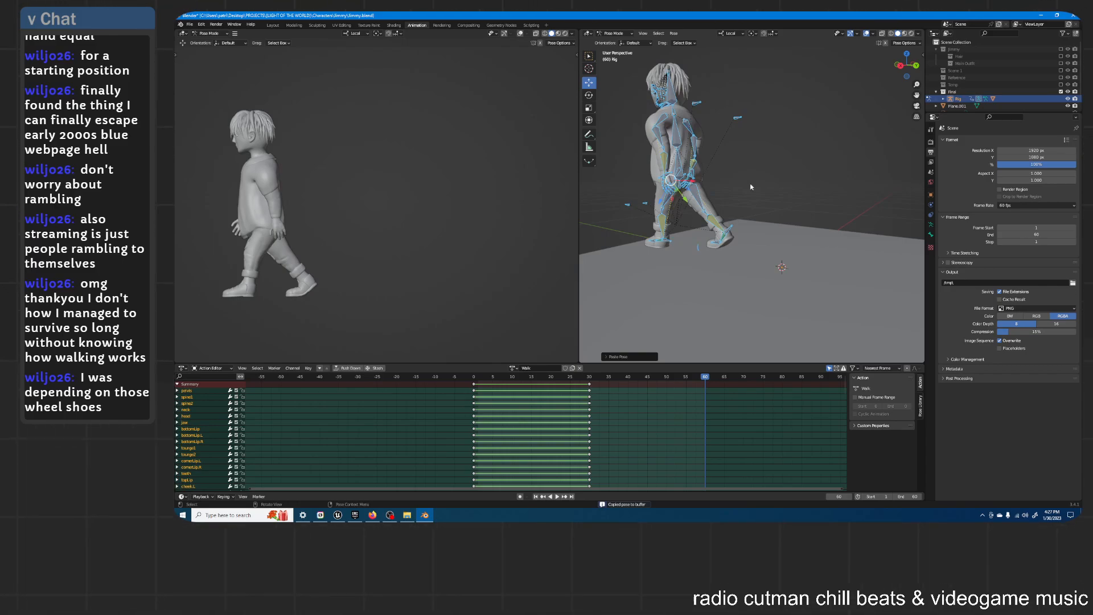
key(i)
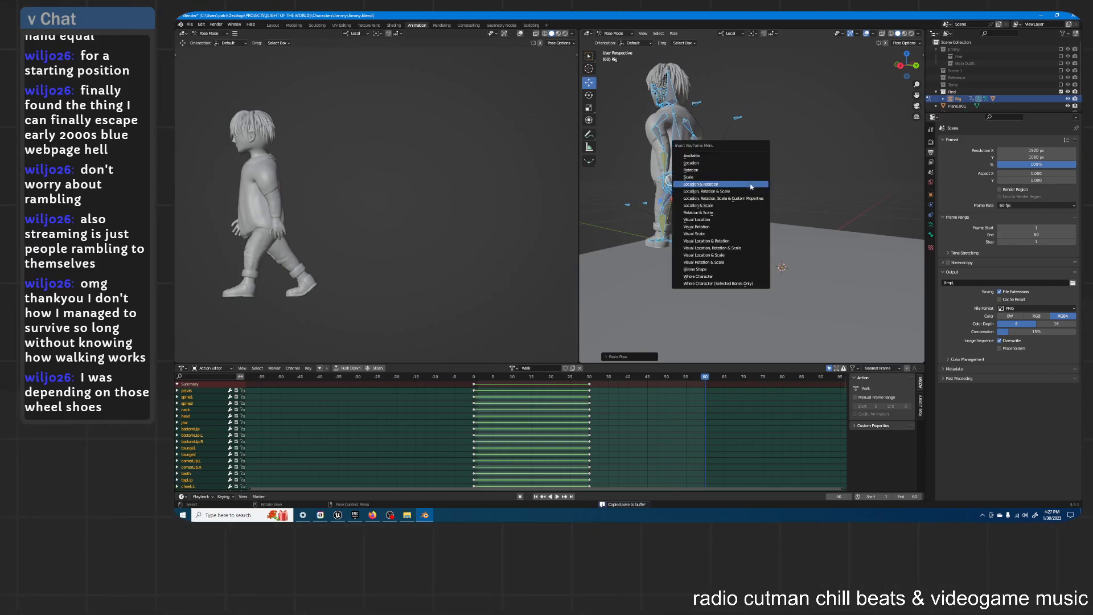
click(751, 185)
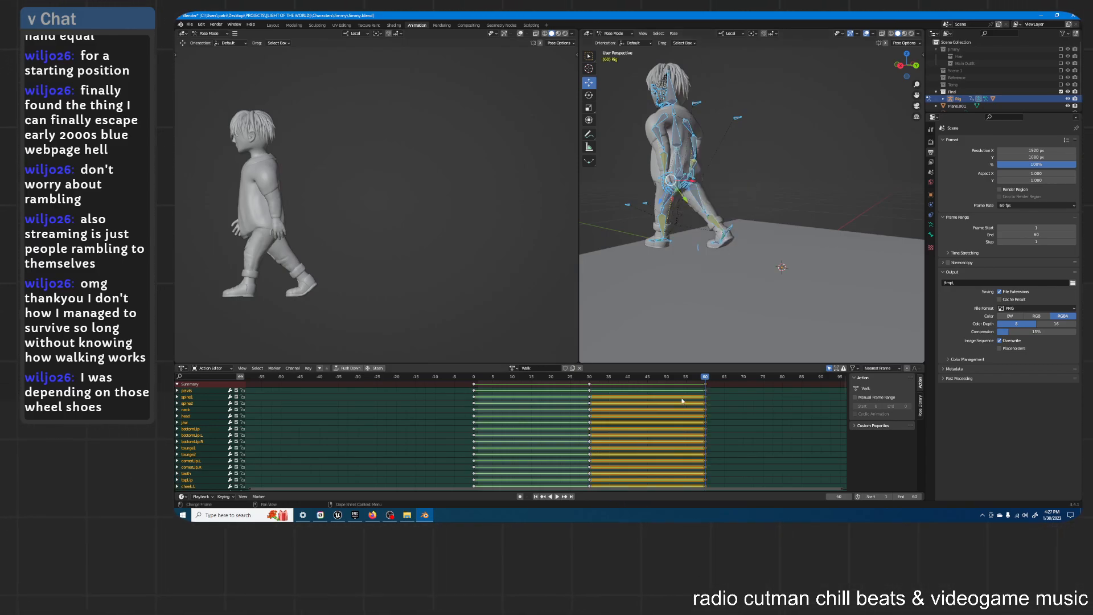
Step: Stop the walk at frame 25 and set the left heel IK bone's first keyframe interpolation to Constant
key(space)
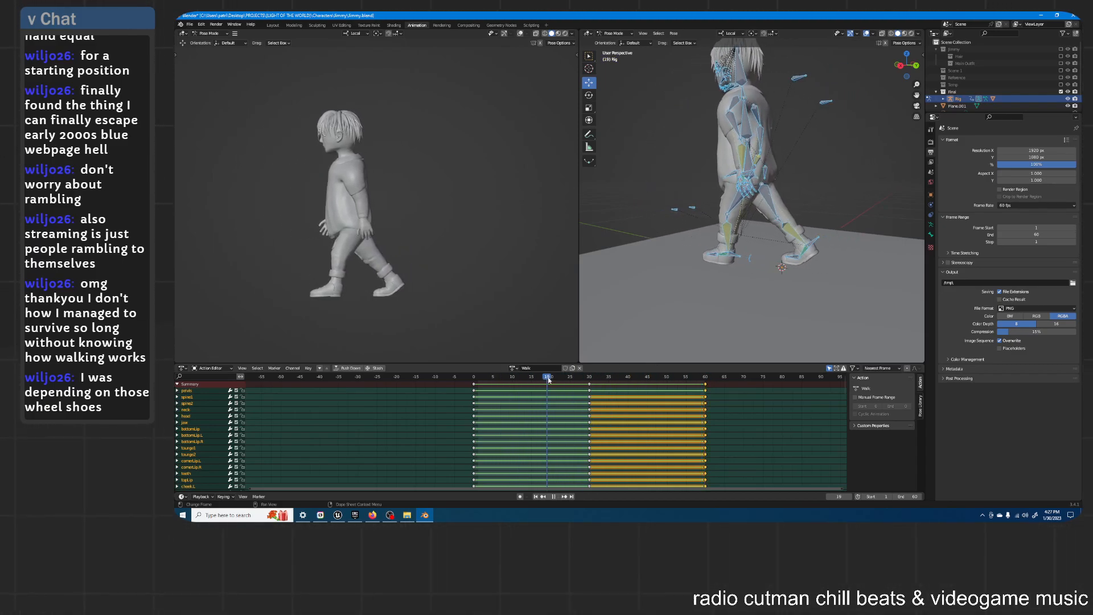
click(721, 258)
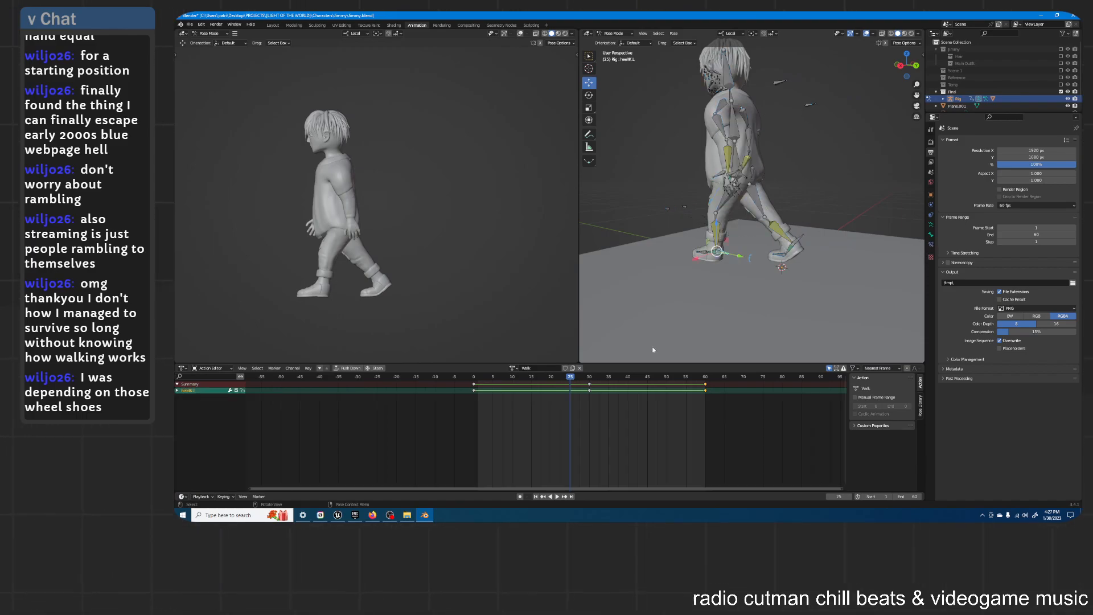
right_click(481, 392)
mouse_move(489, 393)
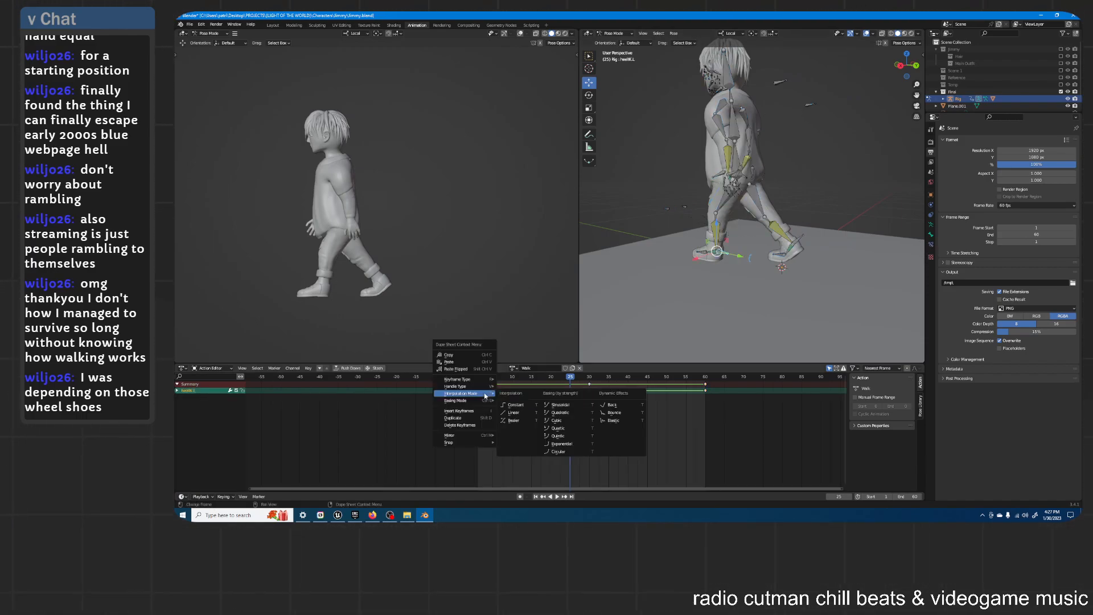
click(513, 405)
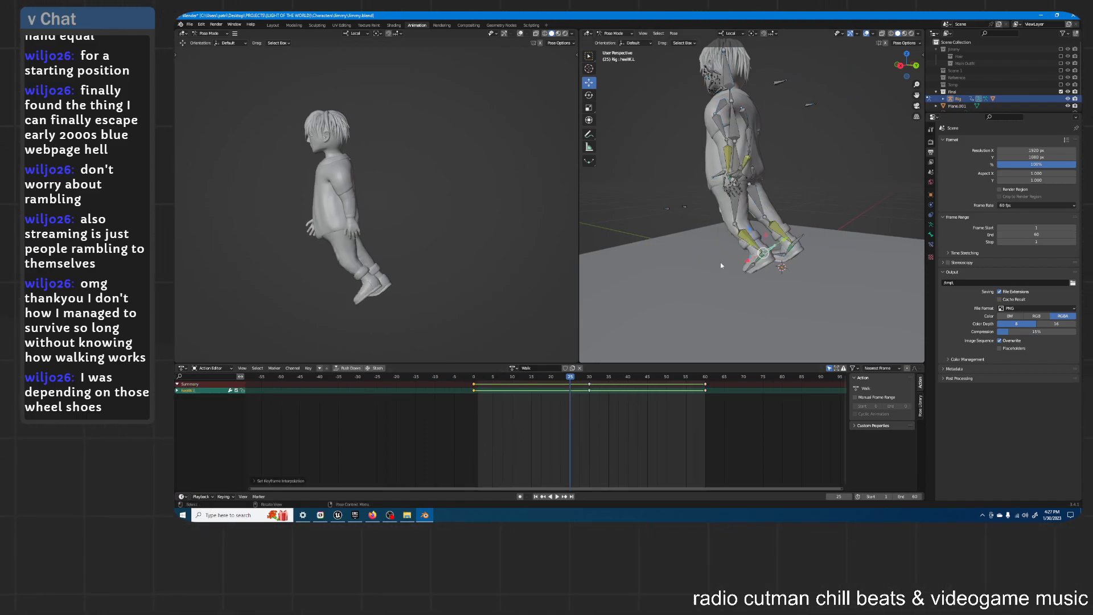
Step: Rotate the left heel IK bone about its local X axis at frame 25 until the foot is level
key(KP_3)
scroll(686, 279, up, 5)
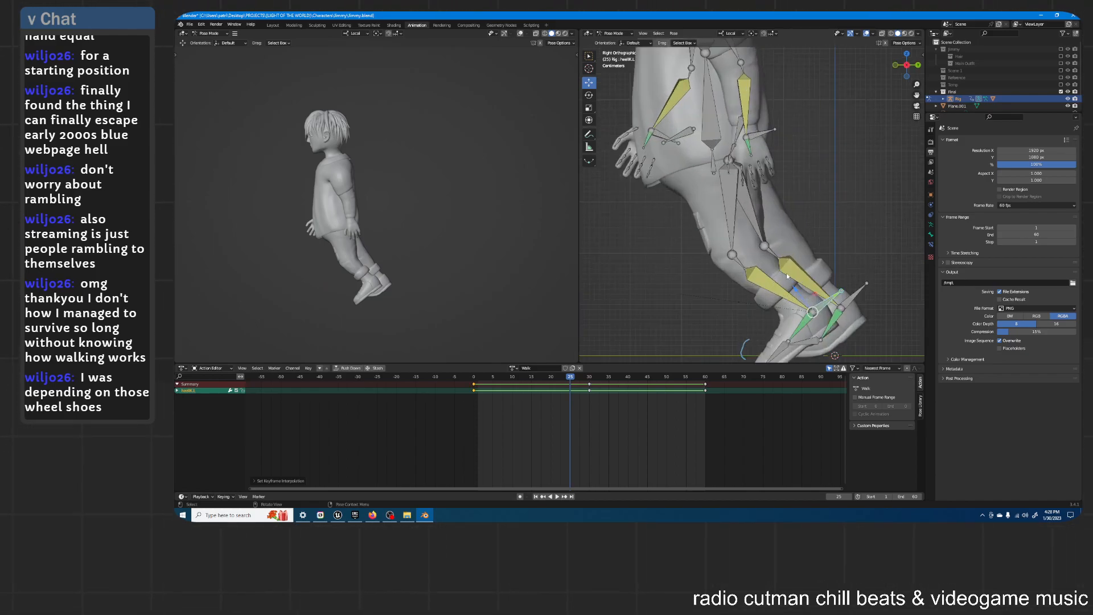
shift+middle_drag(784, 270, 800, 149)
scroll(800, 149, up, 2)
shift+middle_drag(823, 192, 764, 155)
middle_drag(853, 126, 841, 139)
key(KP_3)
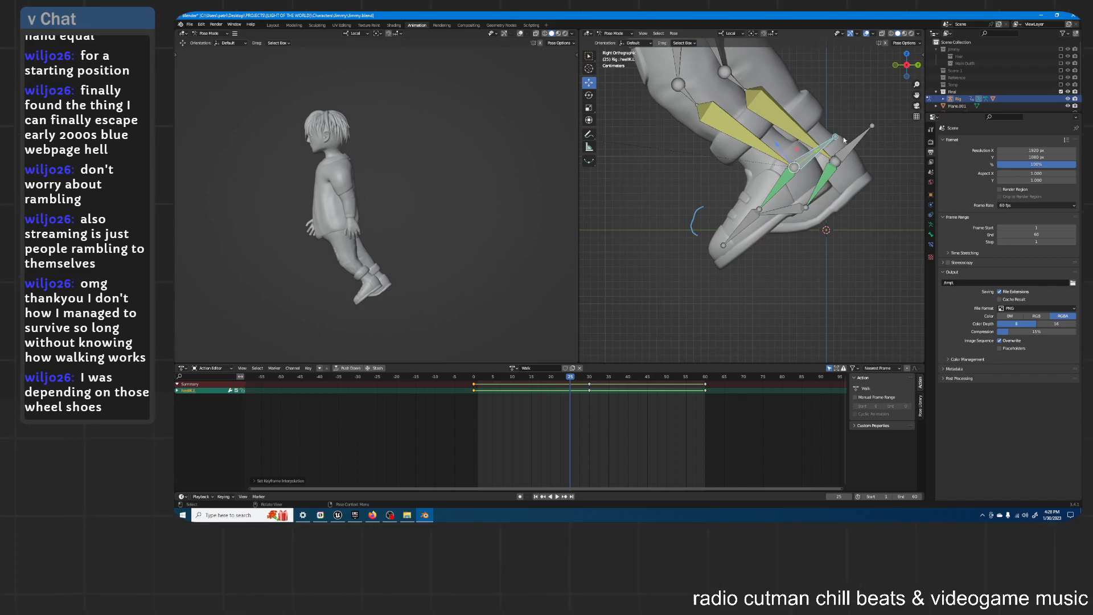
key(r)
key(x)
key(x)
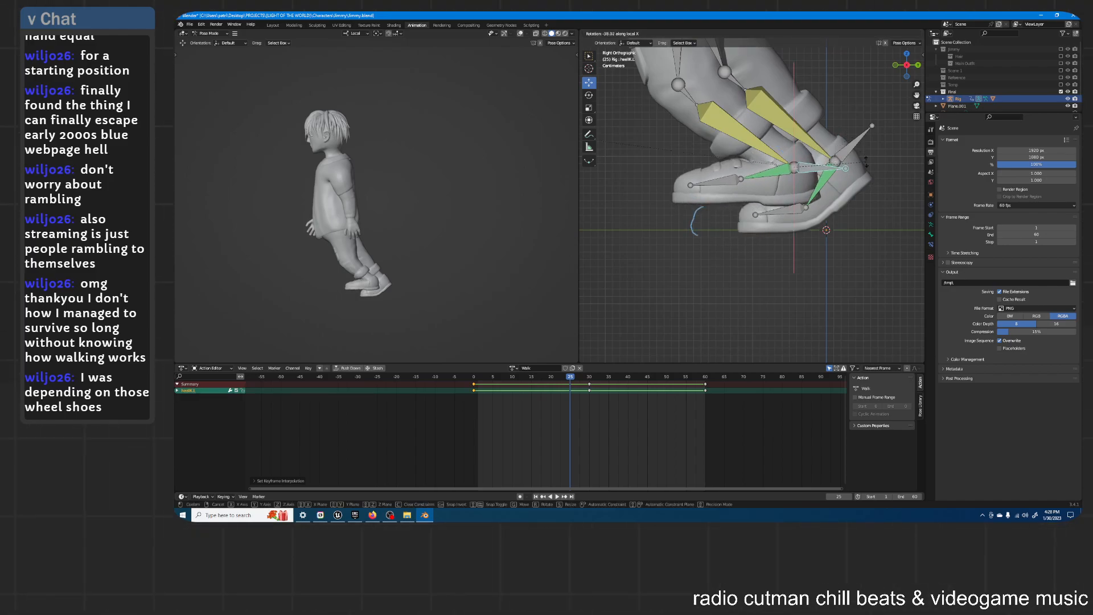
Step: Lower the left heel IK bone along local Z to the ground and shift it along local Y to meet the toe mark
key(g)
key(z)
key(z)
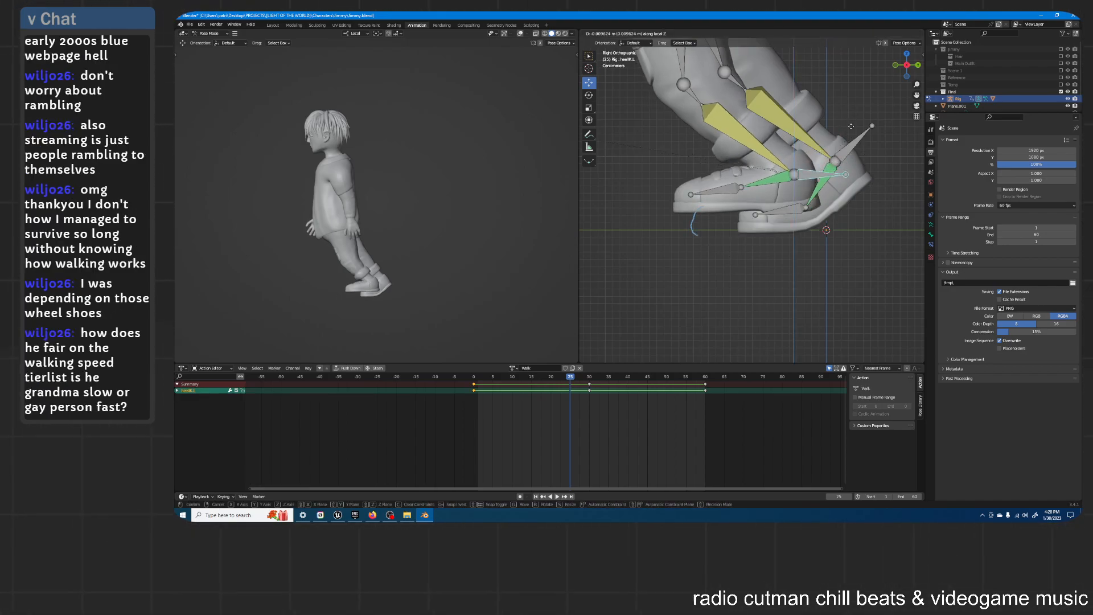
click(826, 146)
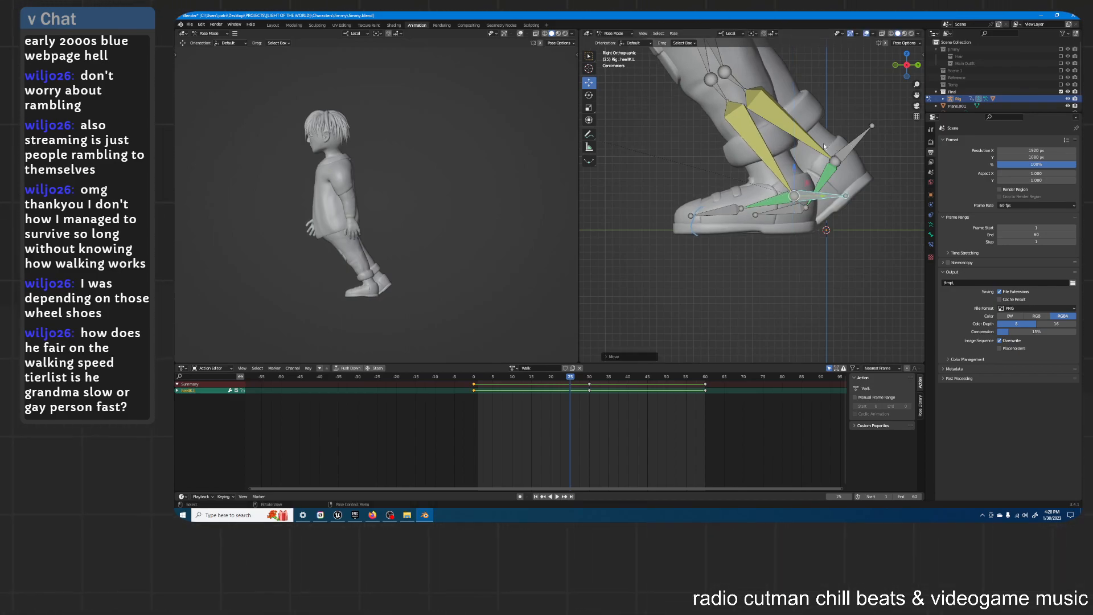
key(g)
key(y)
key(y)
click(837, 143)
scroll(785, 149, down, 3)
shift+middle_drag(760, 132, 756, 191)
scroll(756, 191, down, 1)
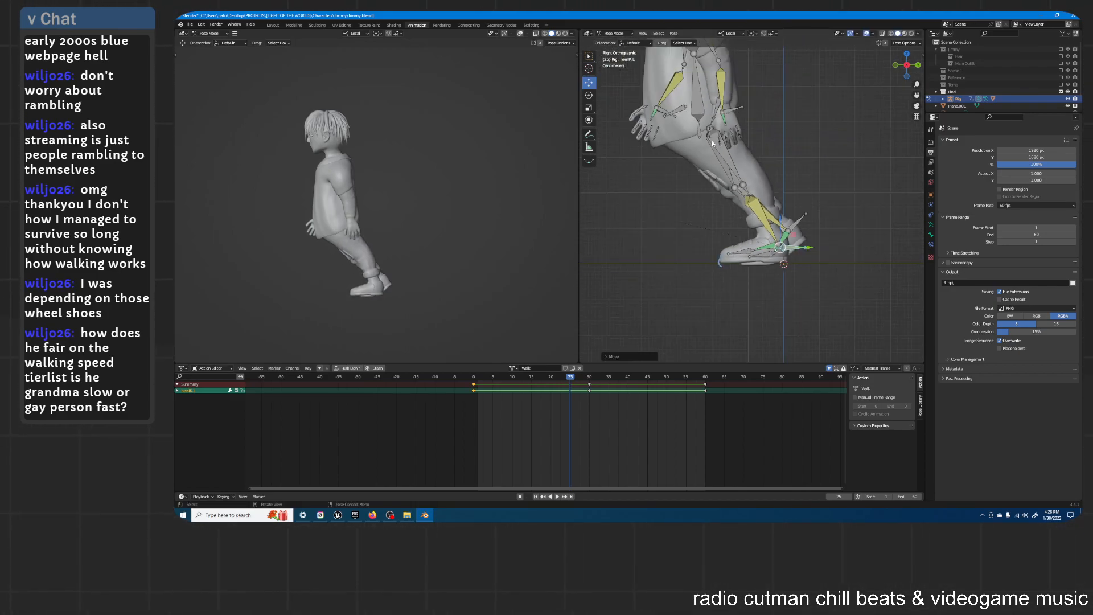
Step: Lower the left heel IK bone along local Z to the ground at frame 20
scroll(790, 217, up, 3)
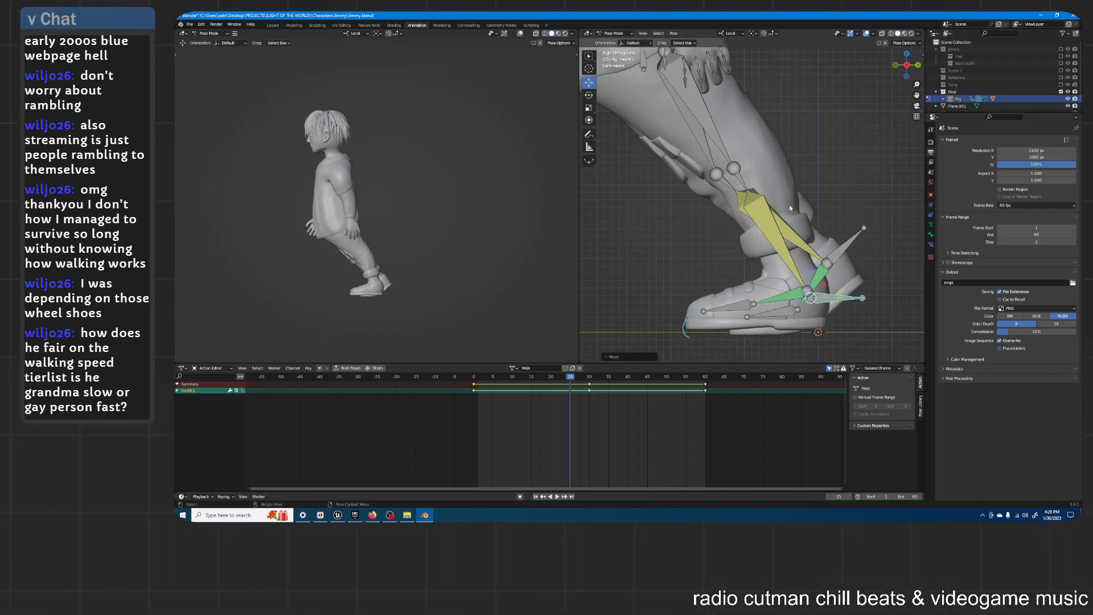
drag(571, 384, 551, 383)
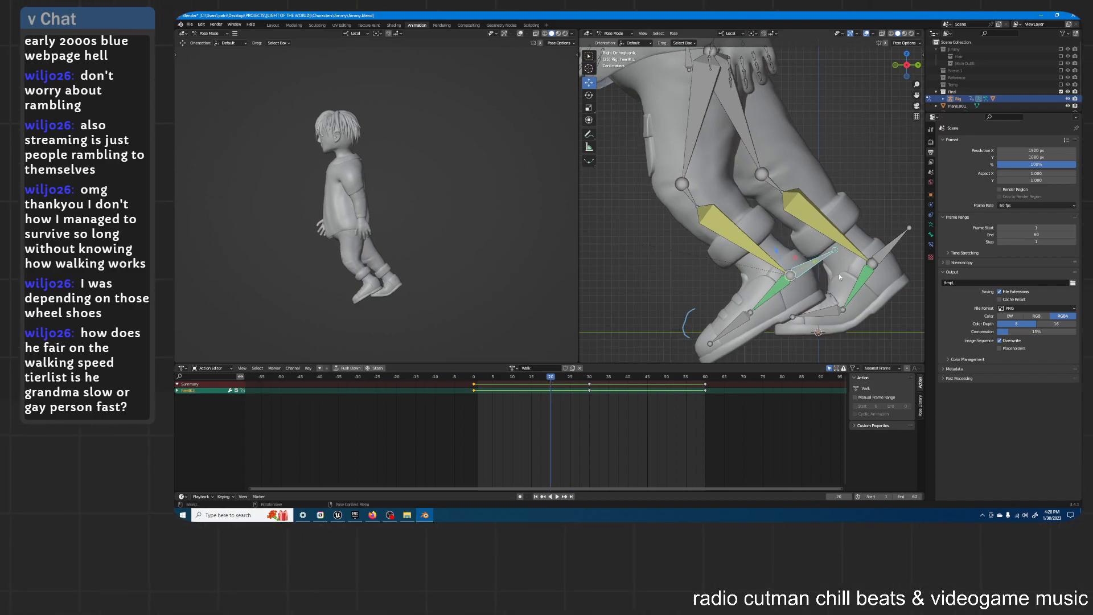
key(g)
key(z)
key(z)
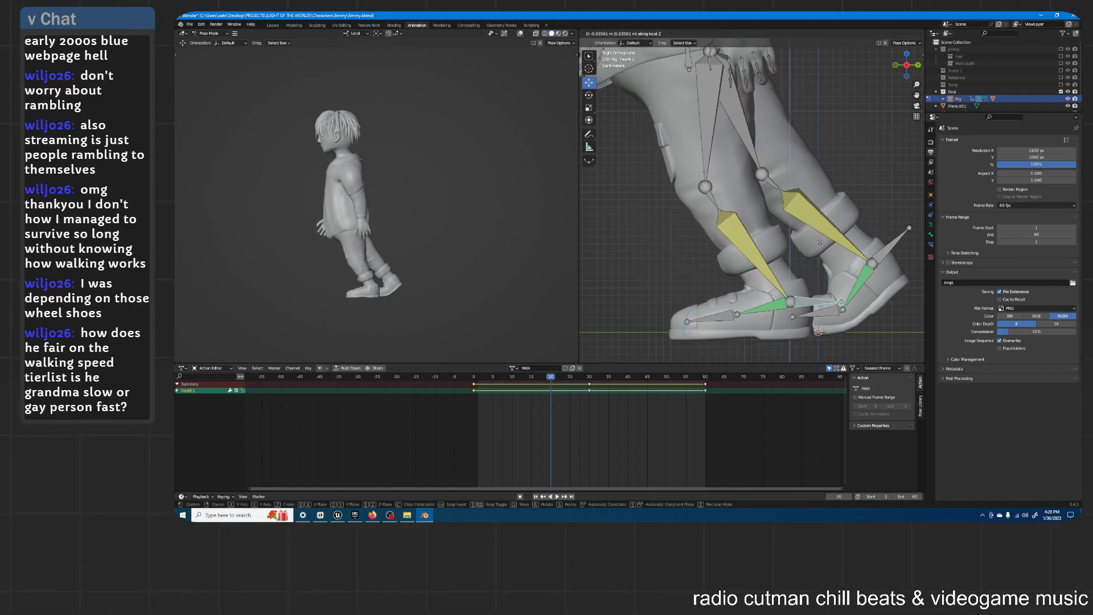
click(818, 239)
Step: Shift the left heel IK bone along local Y to meet the toe mark and insert its keyframe at frame 20
key(g)
key(y)
key(y)
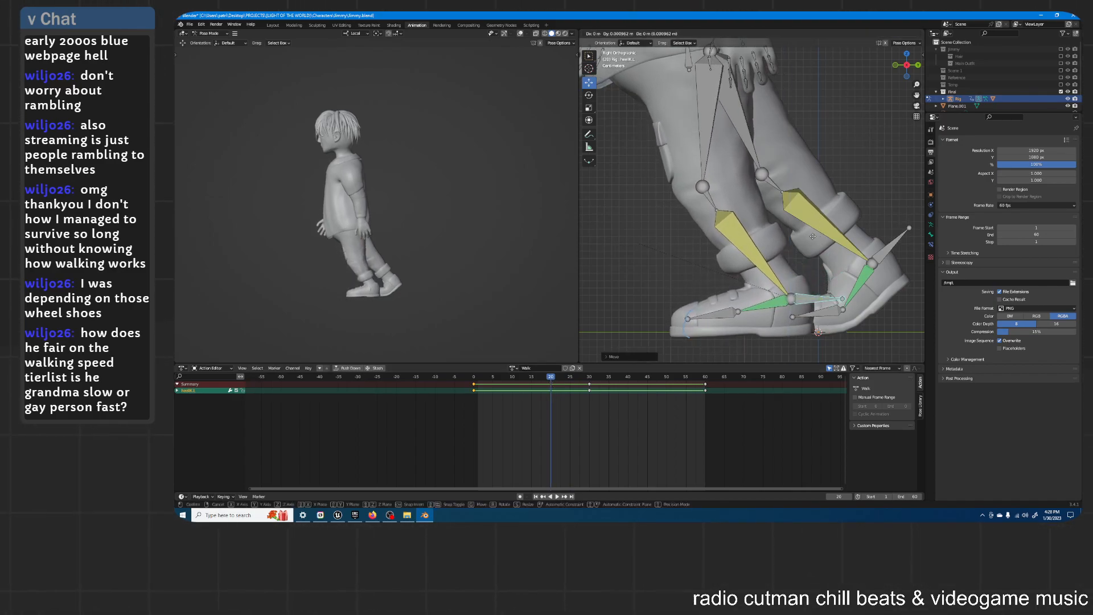
click(845, 288)
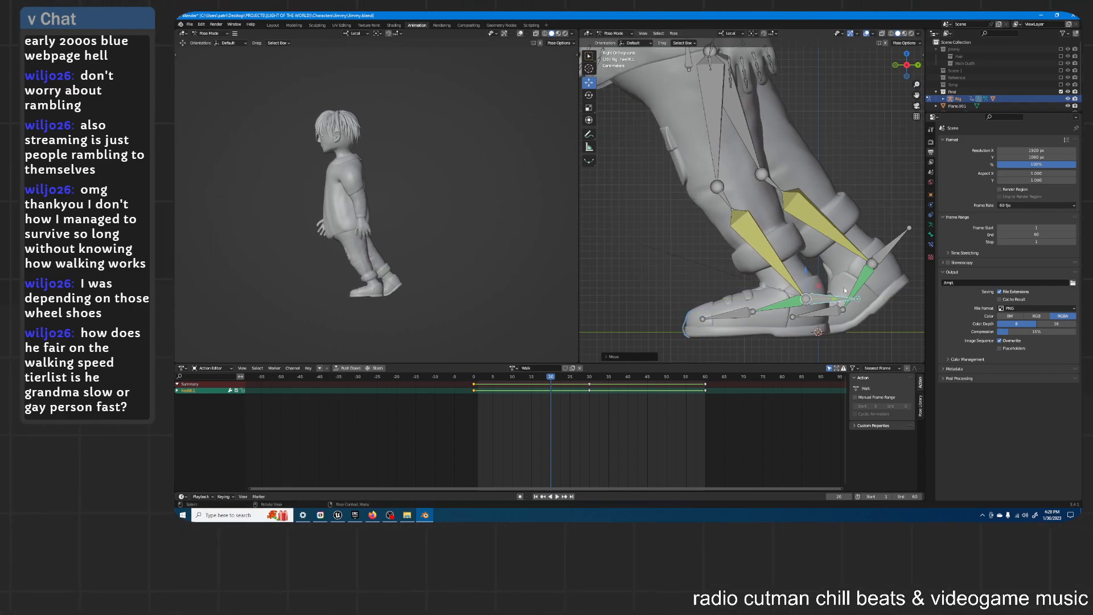
key(i)
click(844, 286)
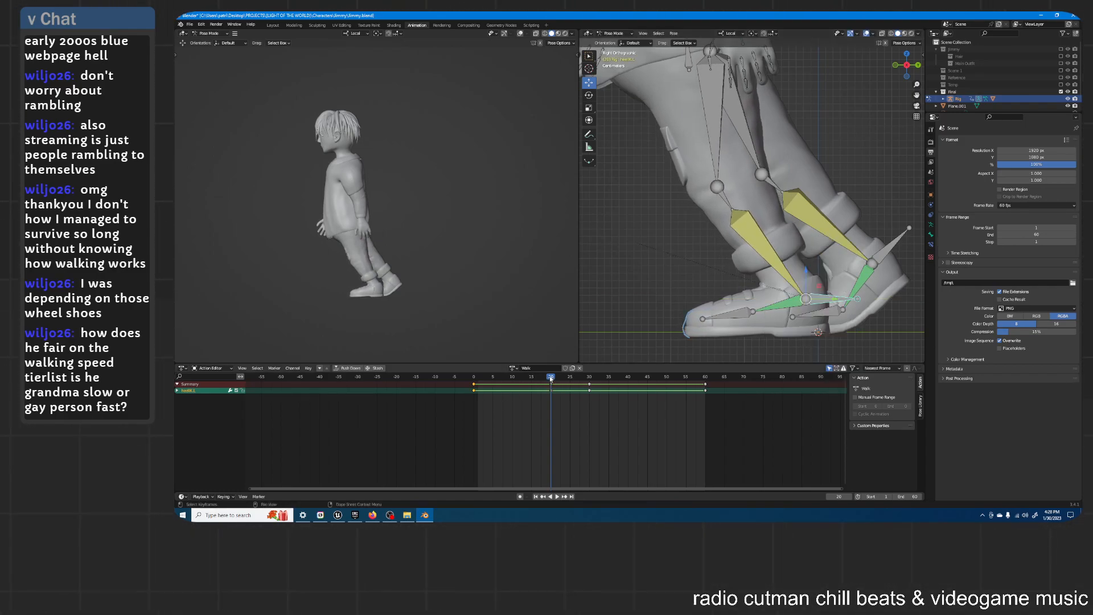
Step: Play the walk briefly, then insert a Location & Rotation keyframe on the left toe bone at frame 20
key(space)
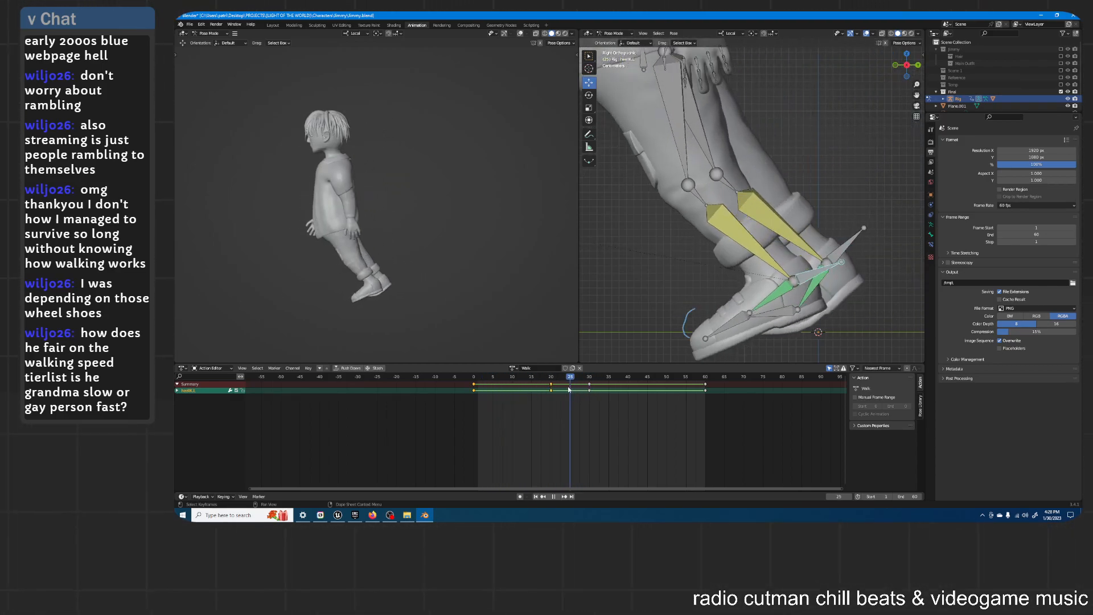
key(space)
click(746, 316)
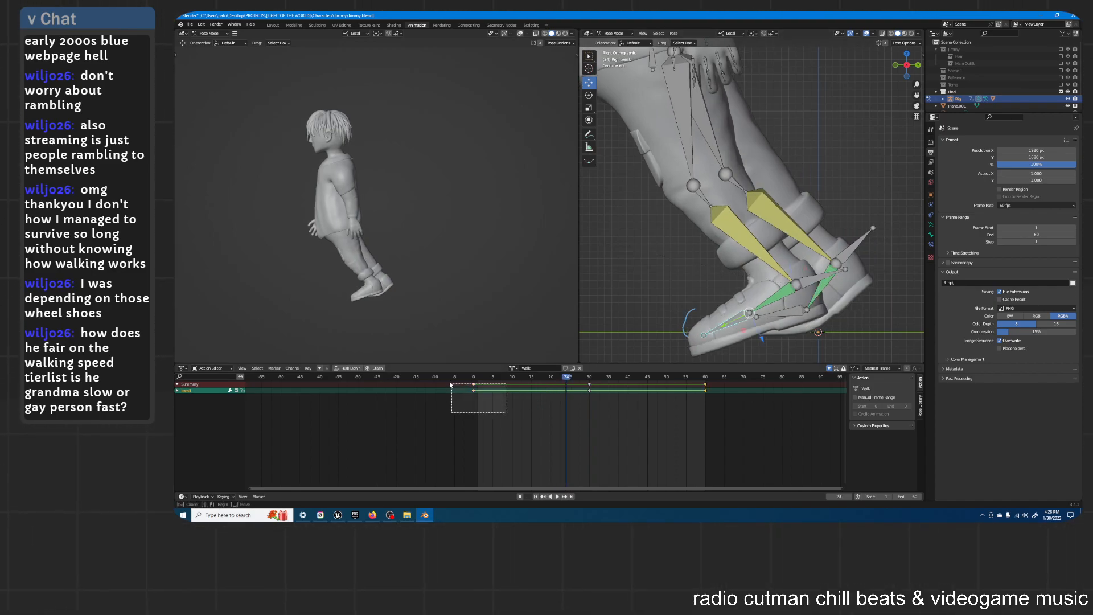
drag(568, 379, 551, 378)
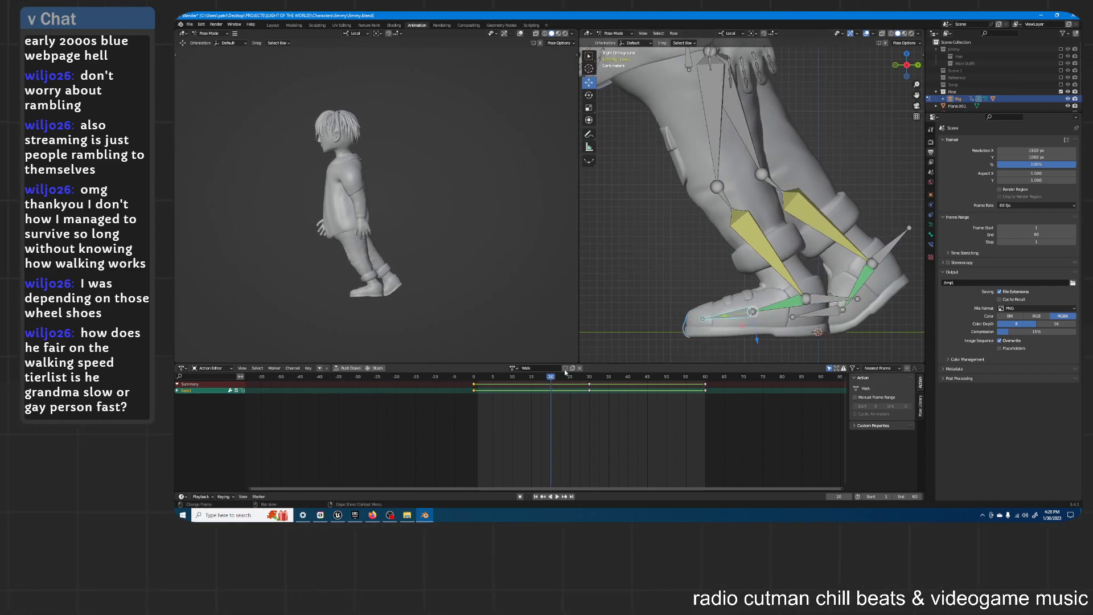
key(i)
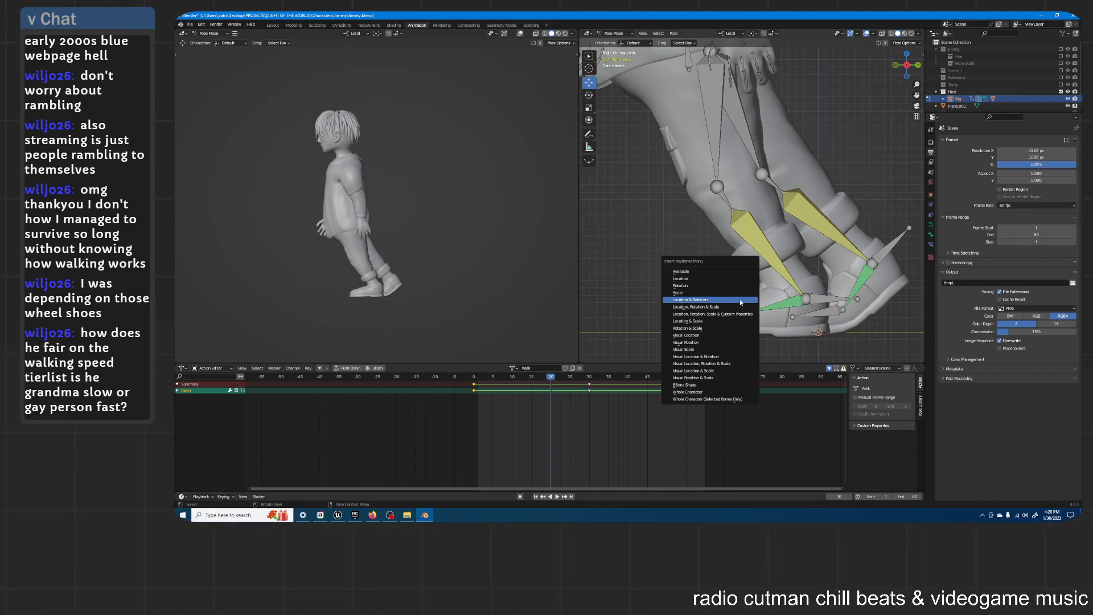
click(740, 300)
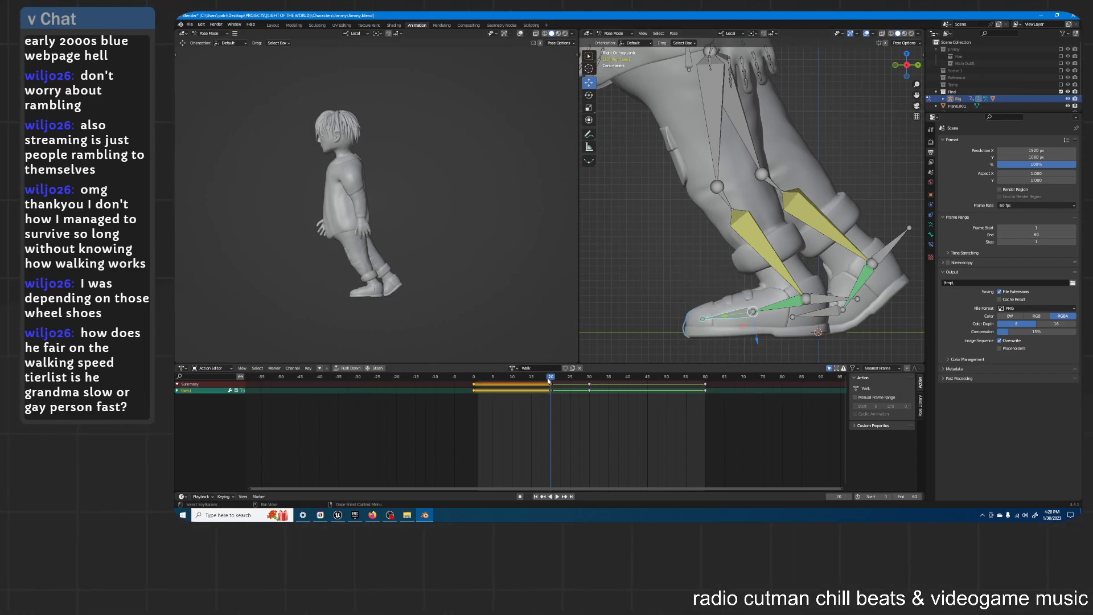
Step: Change the interpolation mode of the left toe bone's keyframes up to frame 20 and play back the walk
key(t)
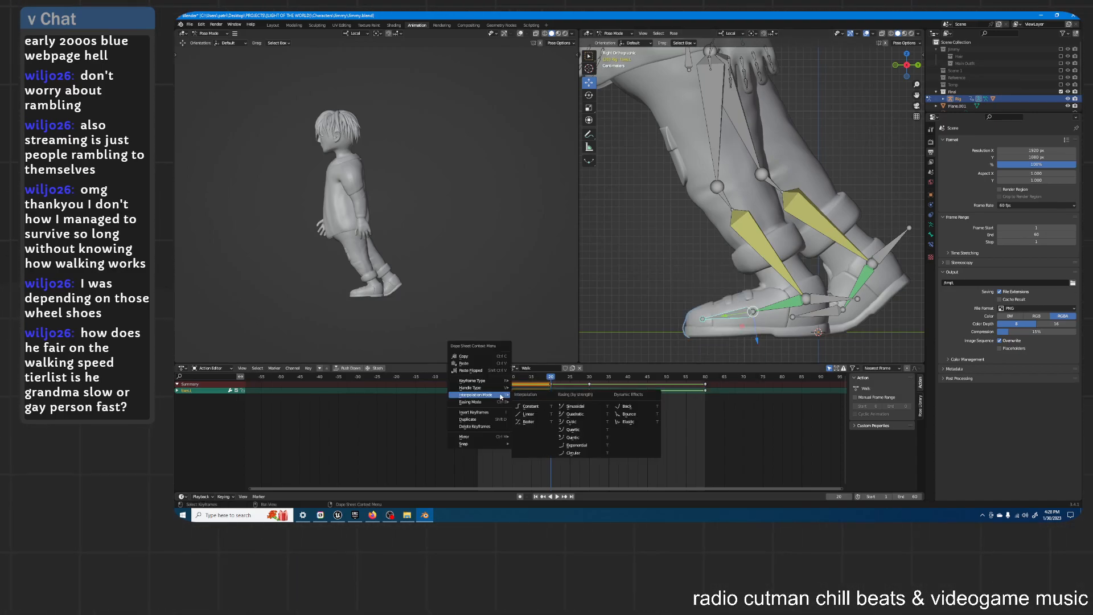
click(534, 410)
key(space)
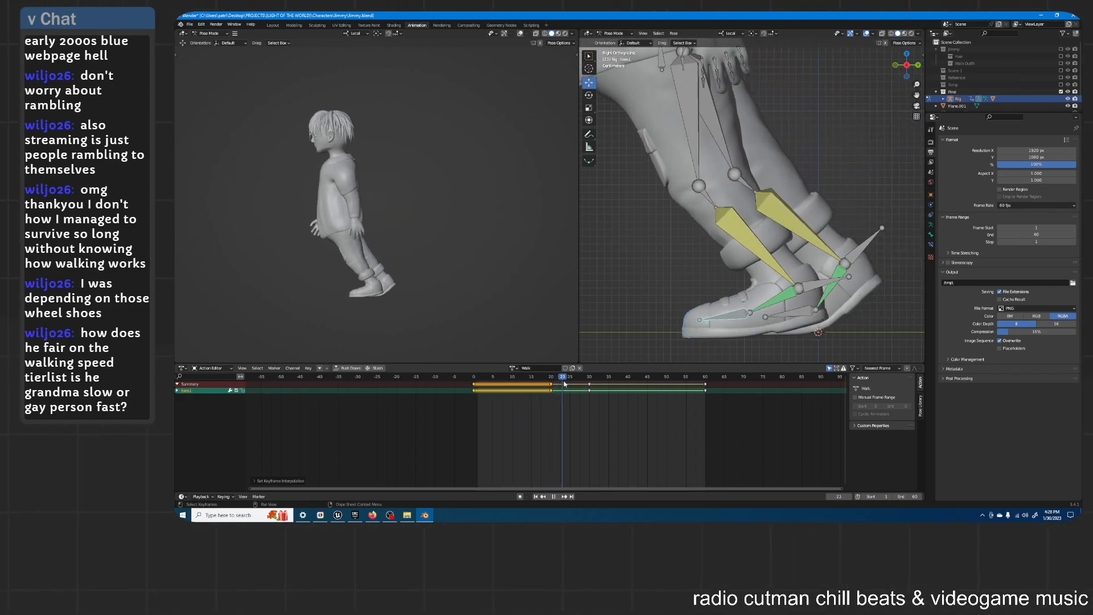
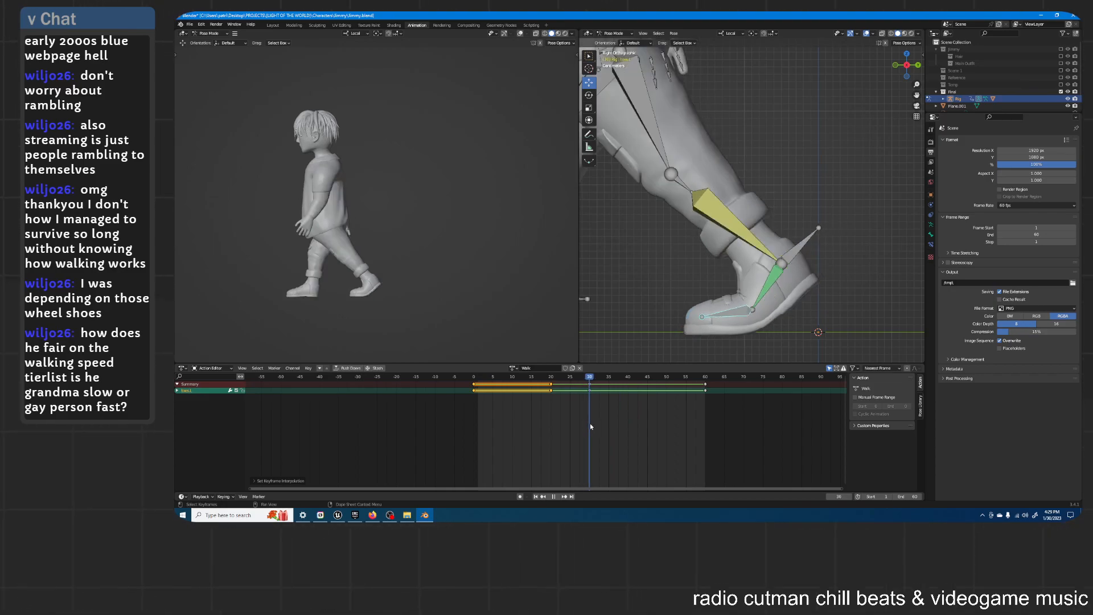
key(Escape)
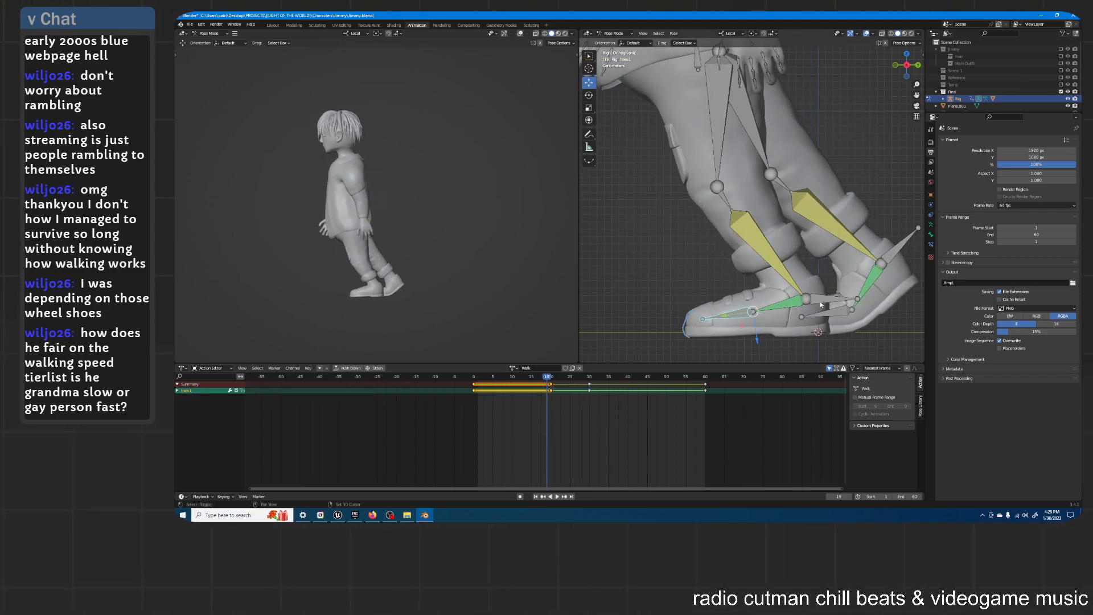
Step: Copy the frame 20 keyframes of the left heel IK and toe bones
shift+click(820, 304)
drag(567, 430, 530, 380)
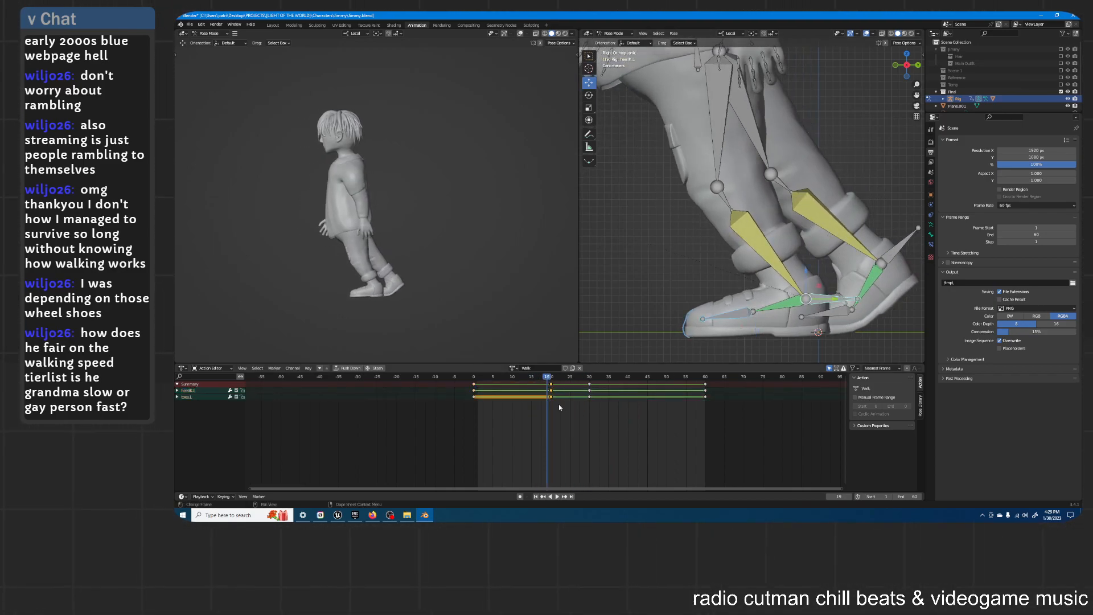
key(Right)
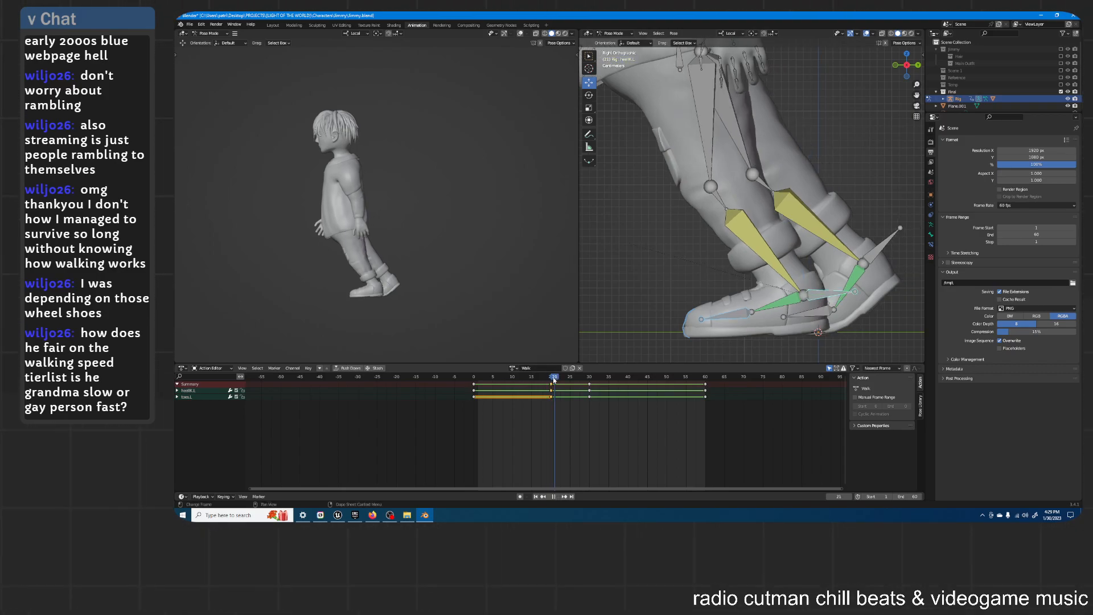
Step: Try pasting the copied pose onto all bones at frame 50
click(893, 247)
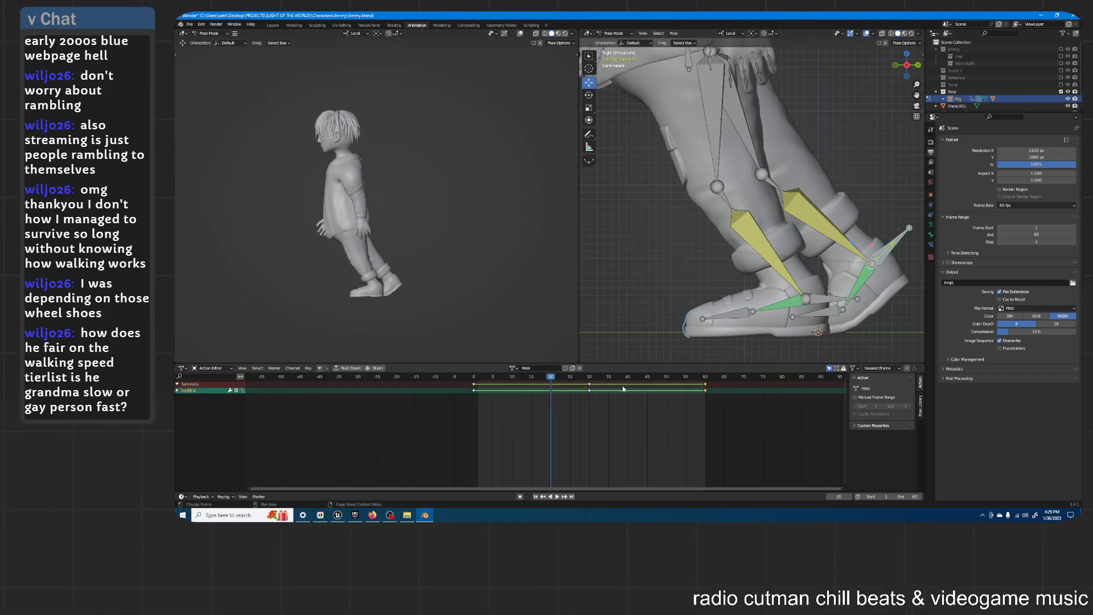
drag(598, 379, 667, 375)
scroll(659, 240, down, 1)
shift+middle_drag(658, 239, 820, 211)
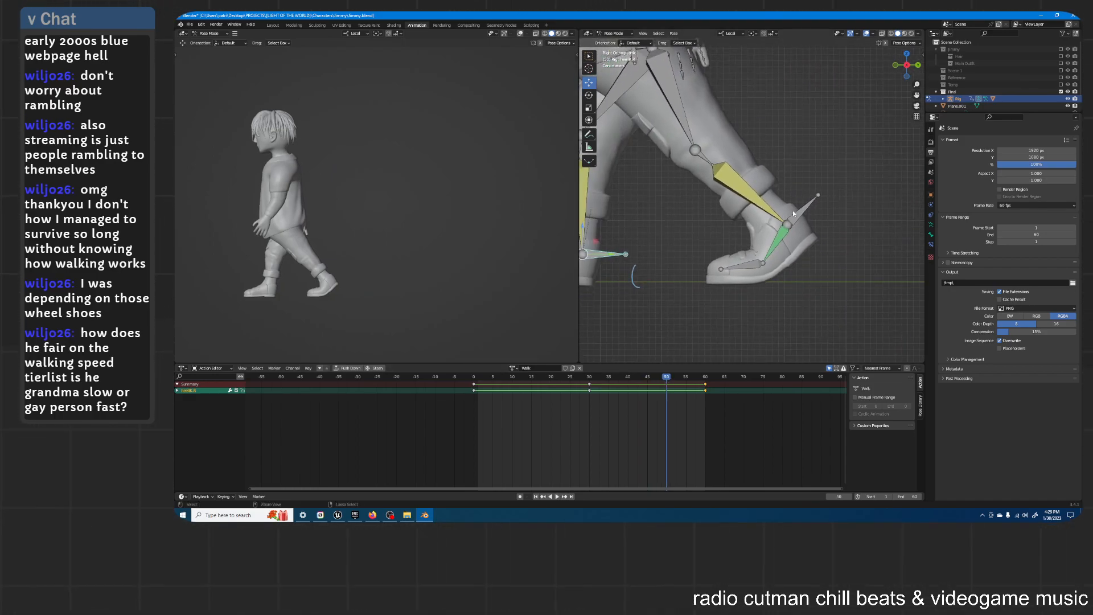
key(a)
key(ctrl+v)
scroll(769, 217, down, 2)
shift+middle_drag(764, 215, 812, 217)
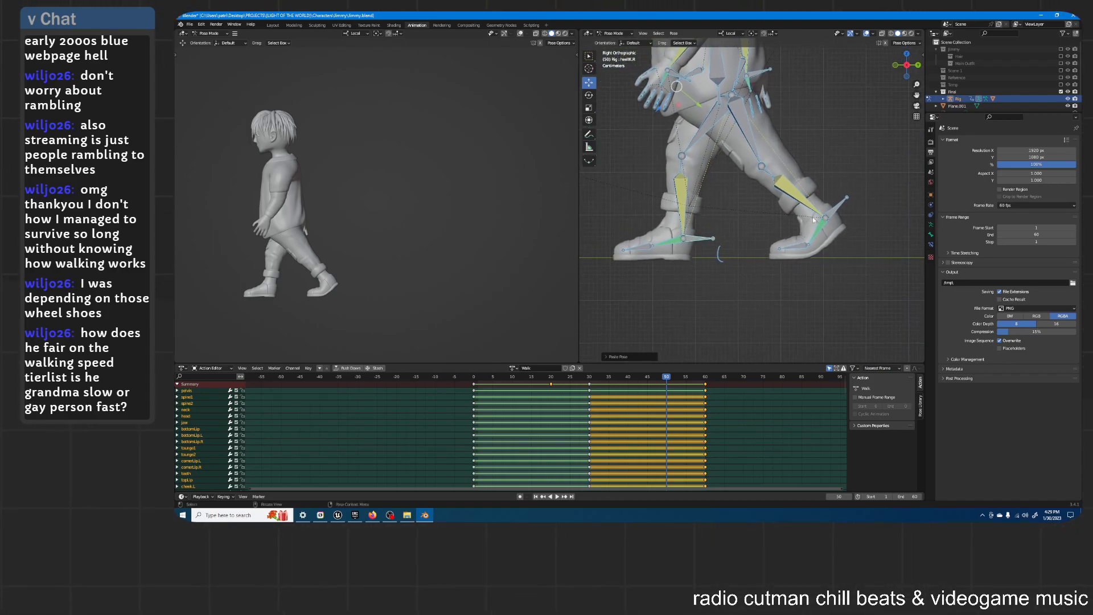
click(766, 248)
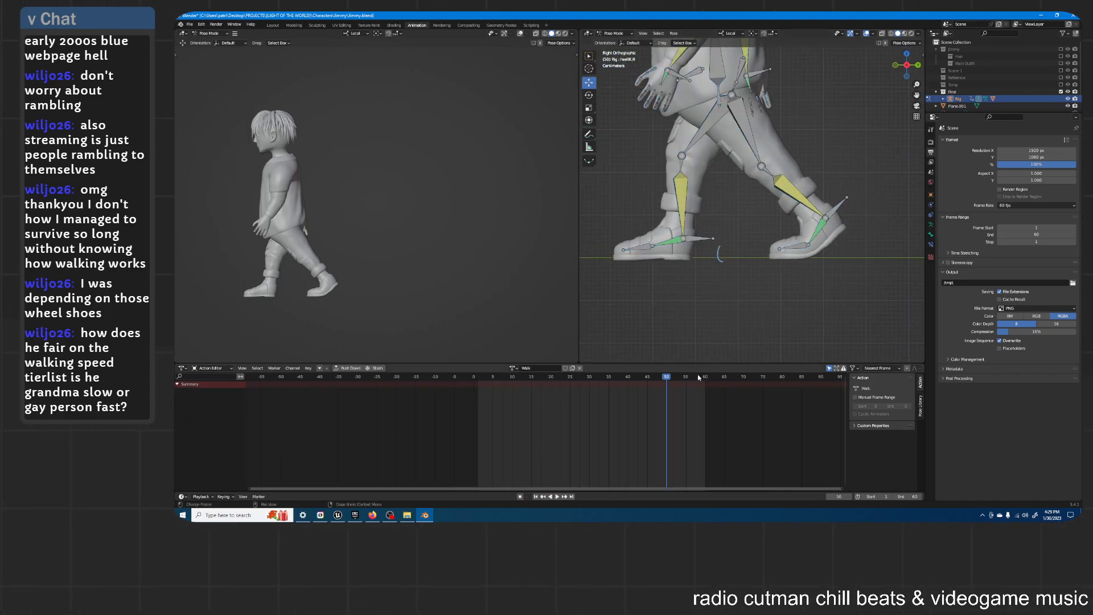
Step: Paste the copied keyframes onto the left heel IK and toe bones at frame 50, with Linear interpolation
click(804, 260)
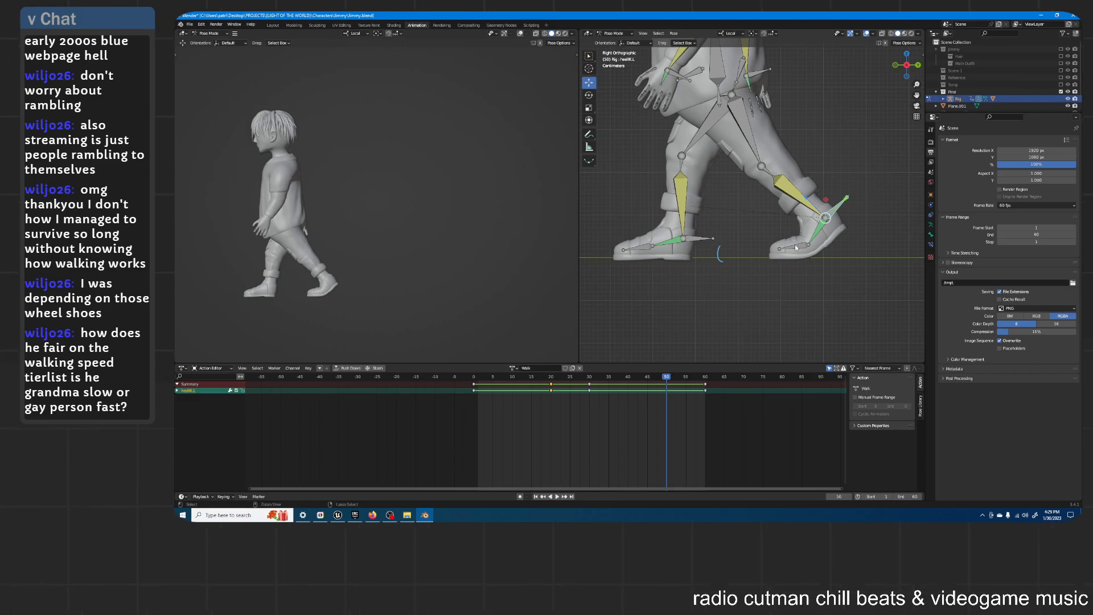
shift+click(796, 248)
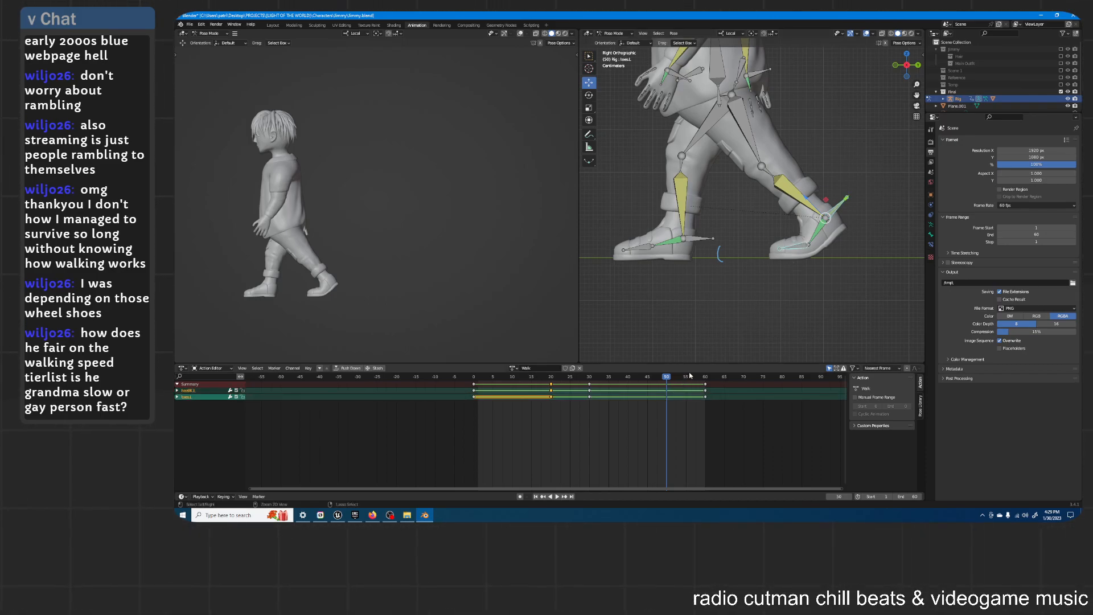
key(ctrl+v)
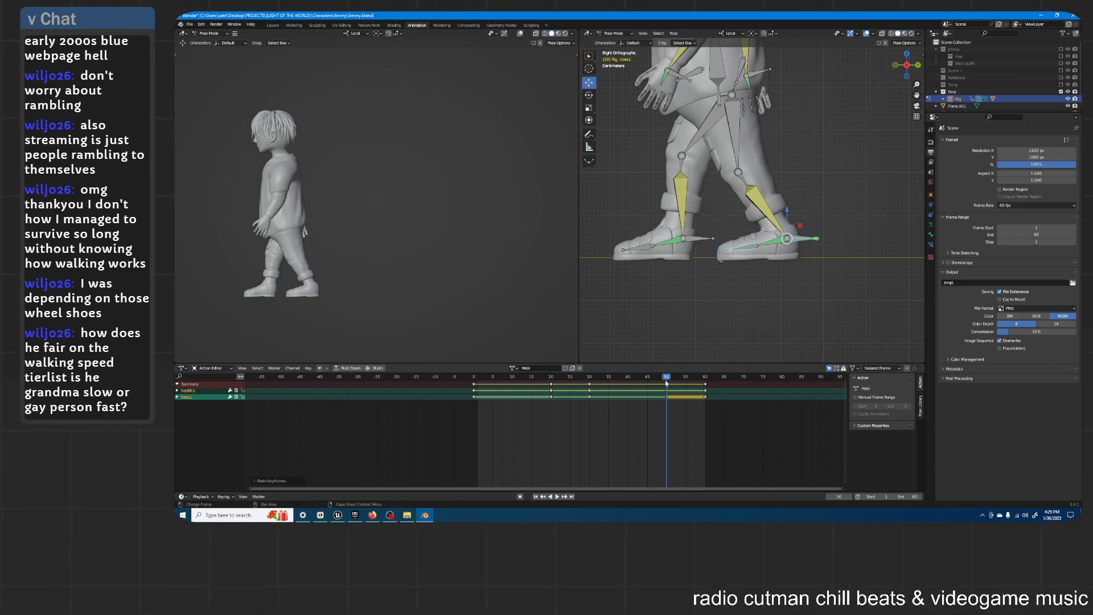
right_click(608, 395)
mouse_move(608, 396)
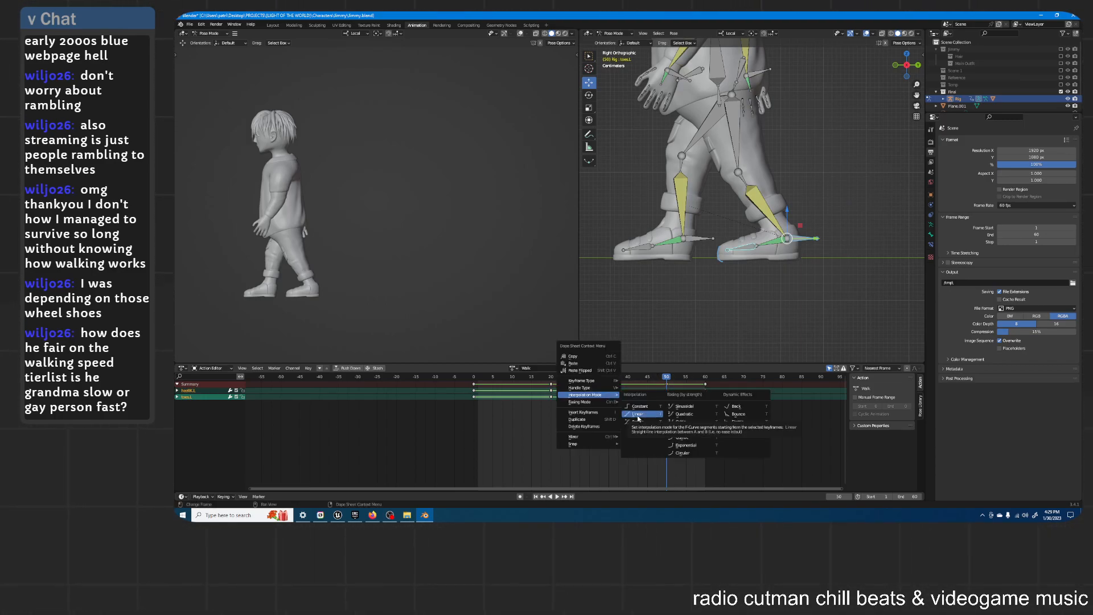
click(637, 415)
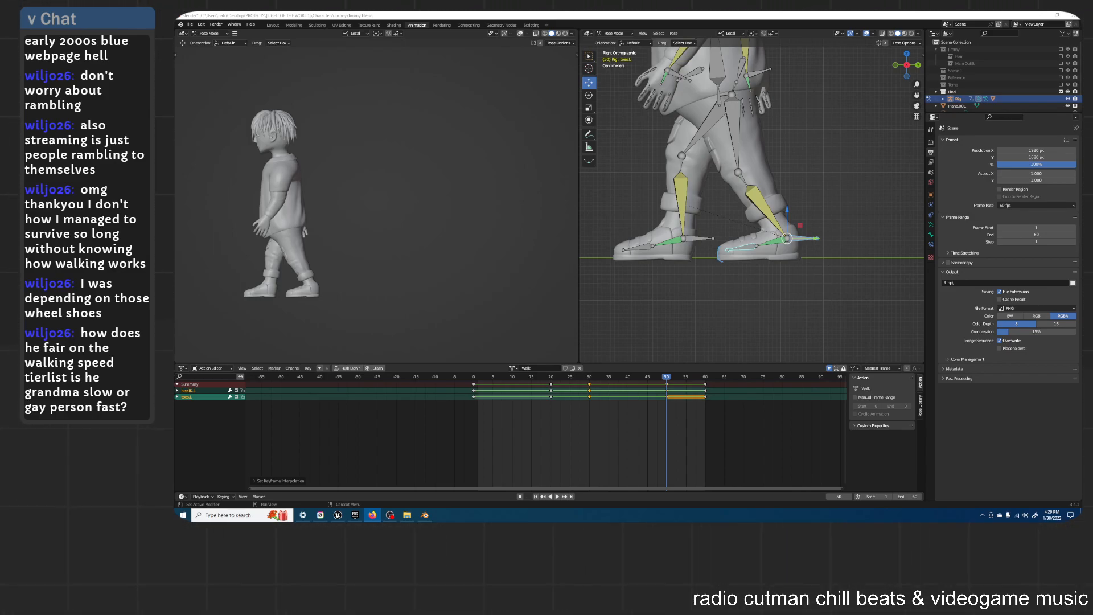
Step: Play through the walk and delete the keyframes pasted on the left foot bones at frame 50
drag(668, 379, 687, 380)
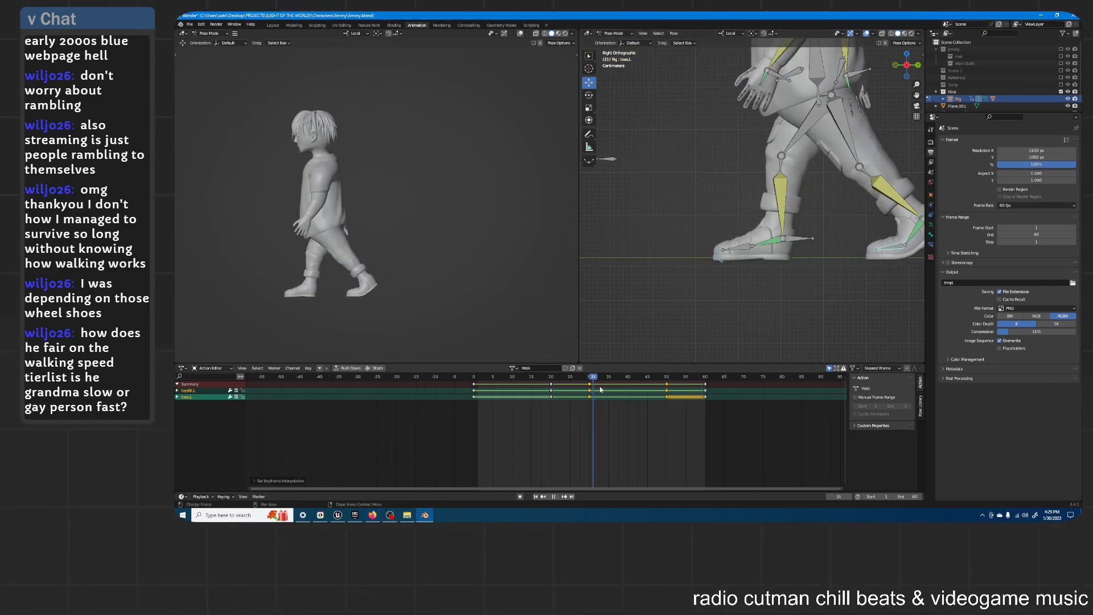
key(space)
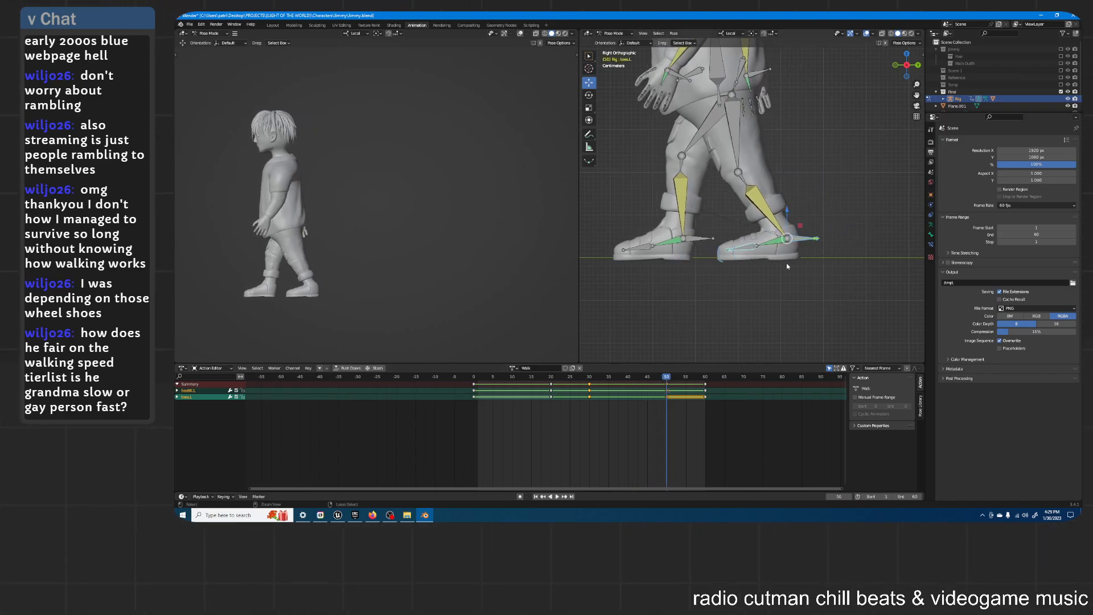
drag(683, 422, 587, 411)
key(Delete)
Step: Set the right heel IK bone's frame 30 keyframe interpolation to Linear and play back the motion
click(797, 242)
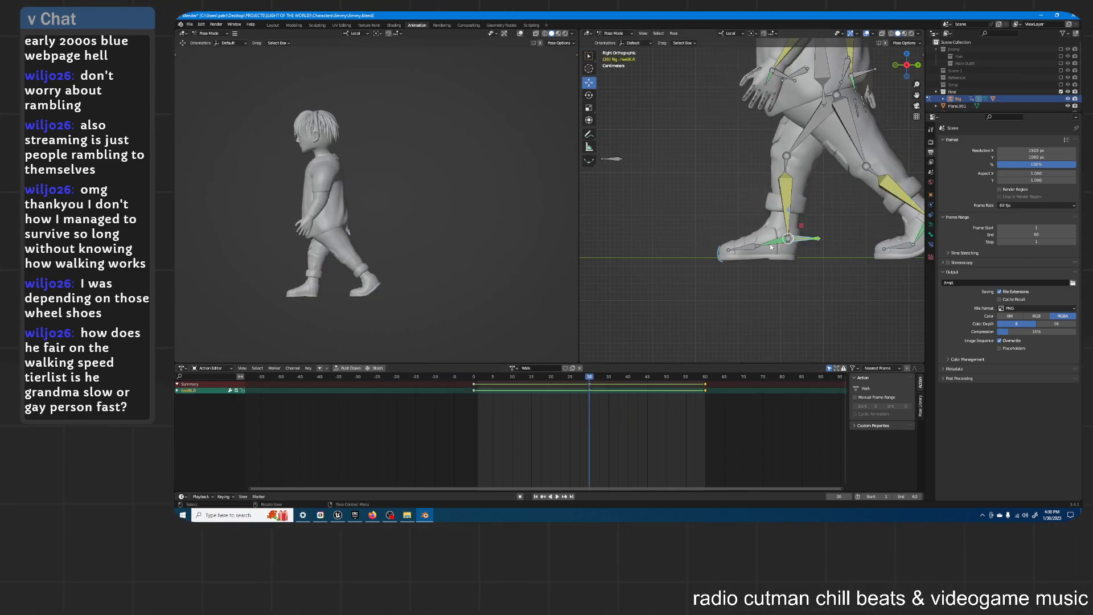
right_click(586, 397)
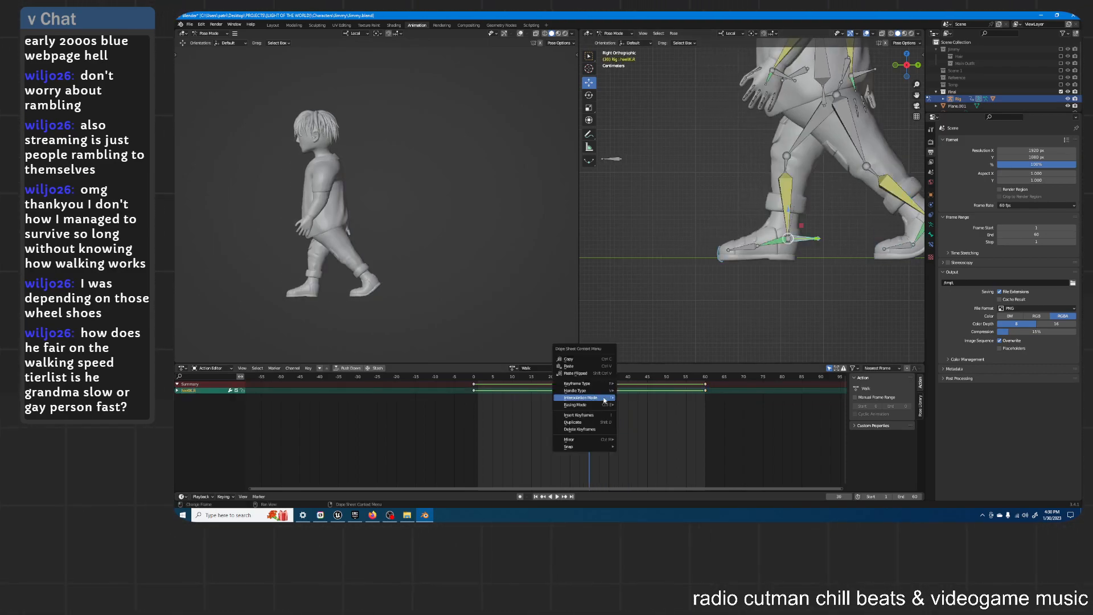
mouse_move(598, 397)
click(634, 419)
key(space)
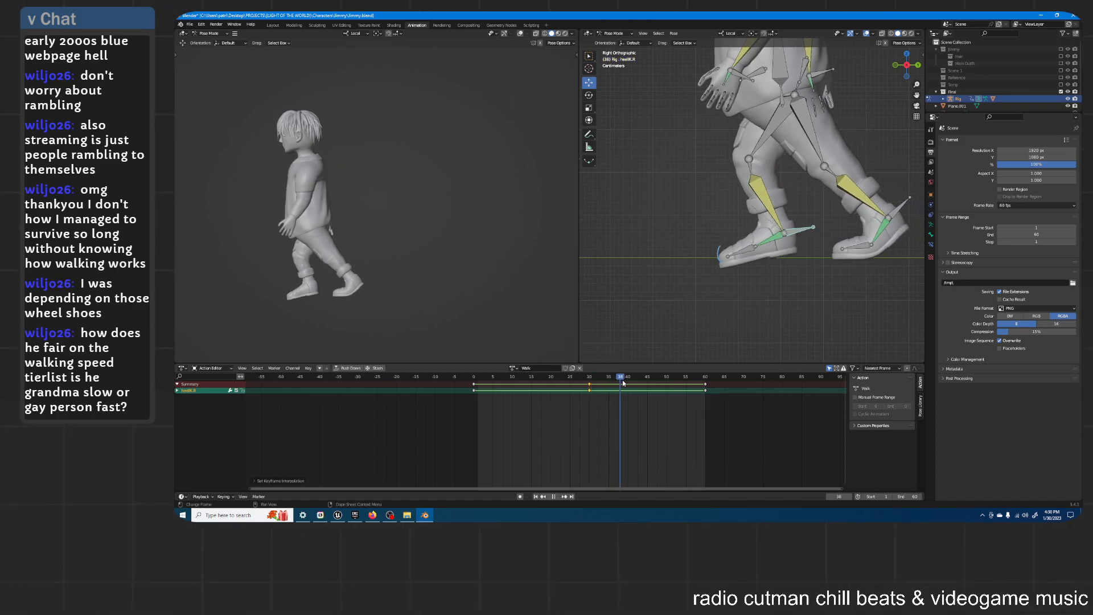
Step: Lower the right heel IK bone along local Z to the ground at frame 50 and shift it along local Y to meet the toe mark
drag(708, 387, 667, 389)
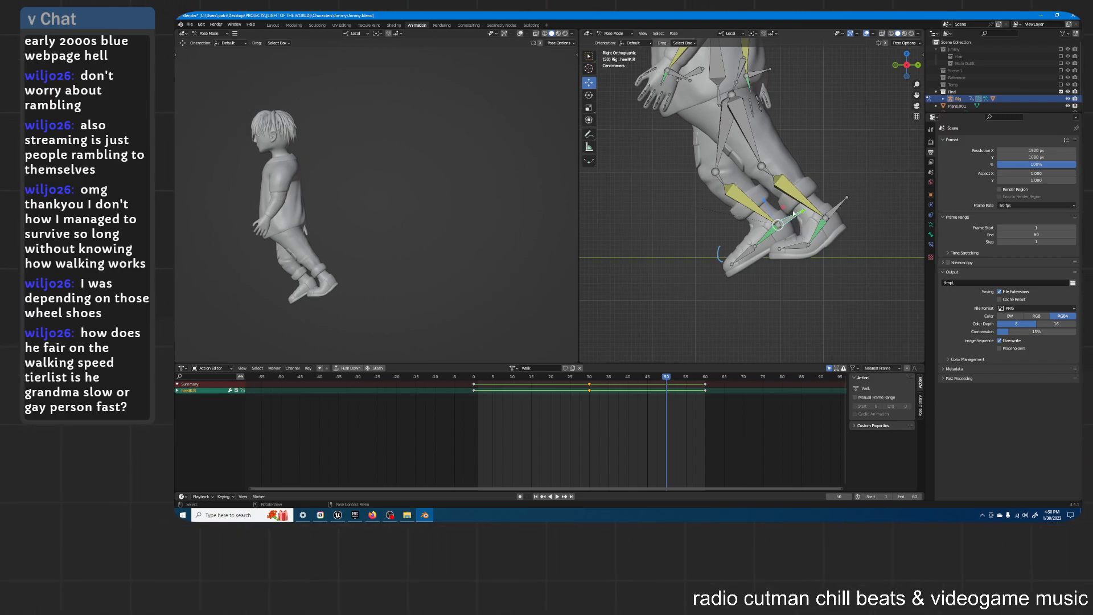
key(g)
key(z)
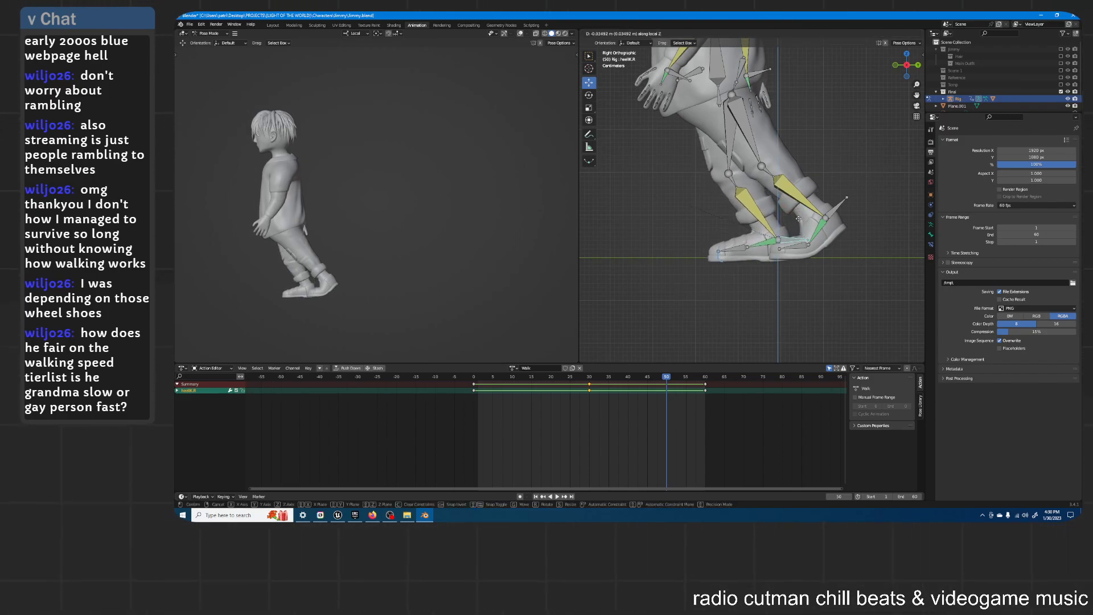
click(798, 218)
scroll(780, 212, up, 4)
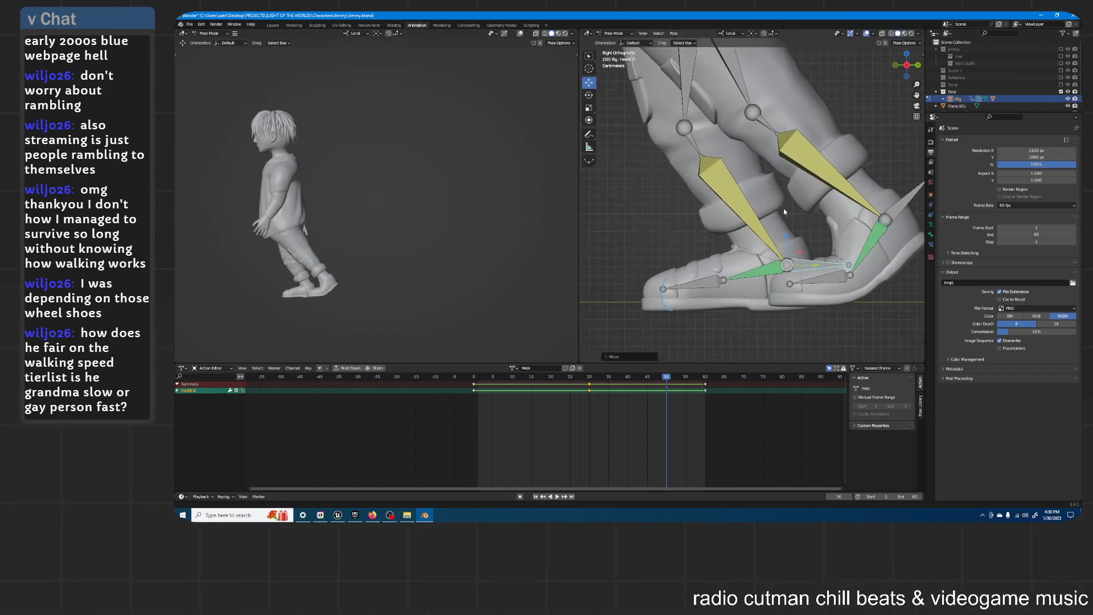
key(g)
key(y)
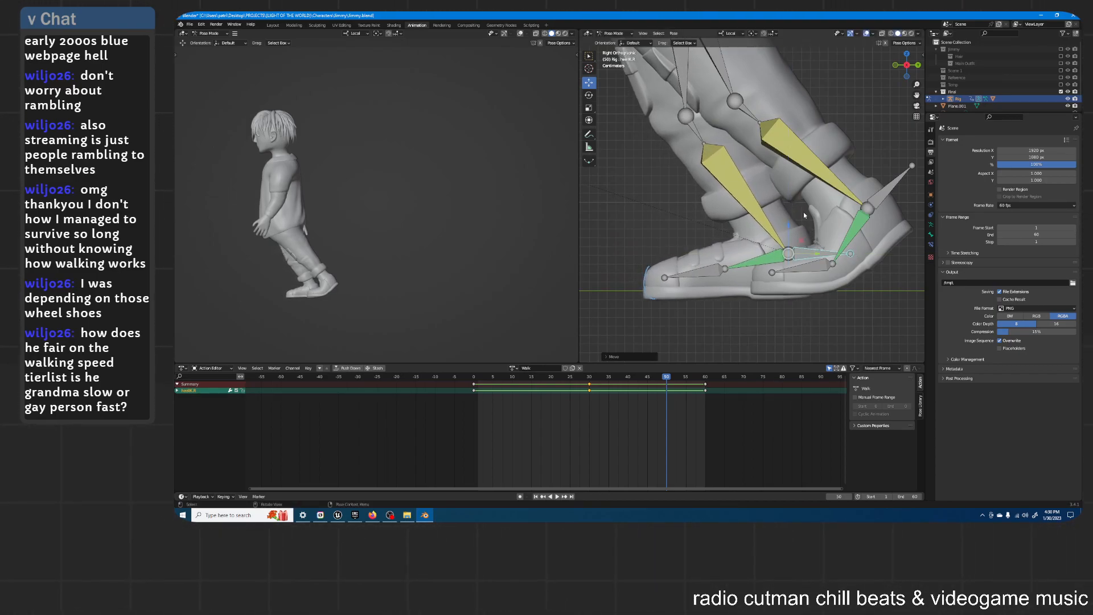
Step: Confirm the right heel IK position and insert keyframes for the right heel IK and right toe bones at frame 50
click(803, 212)
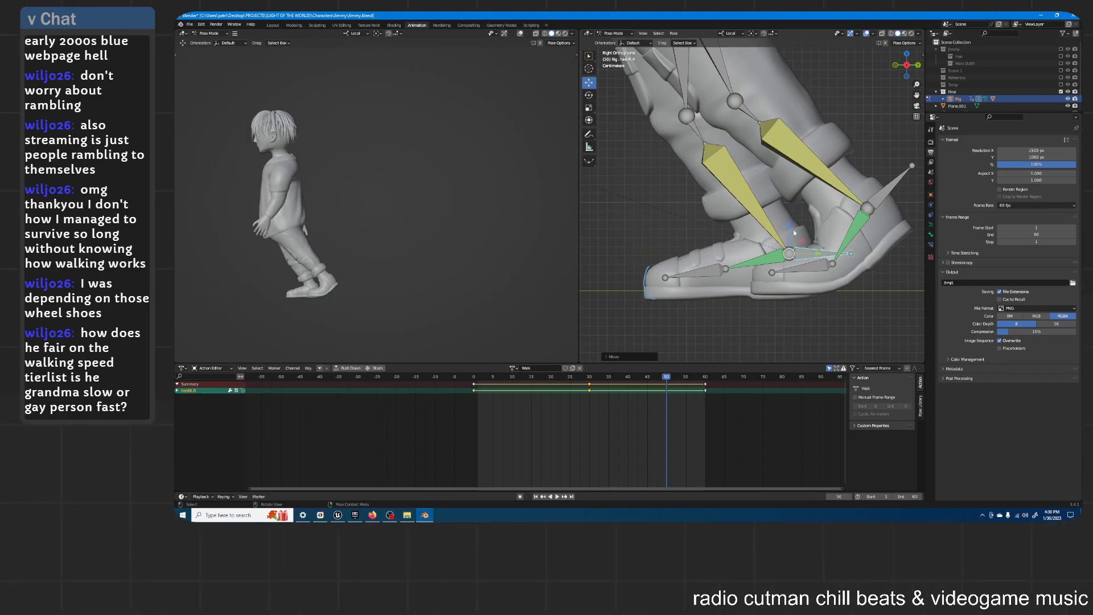
right_click(794, 233)
click(794, 233)
click(697, 274)
right_click(697, 273)
click(697, 272)
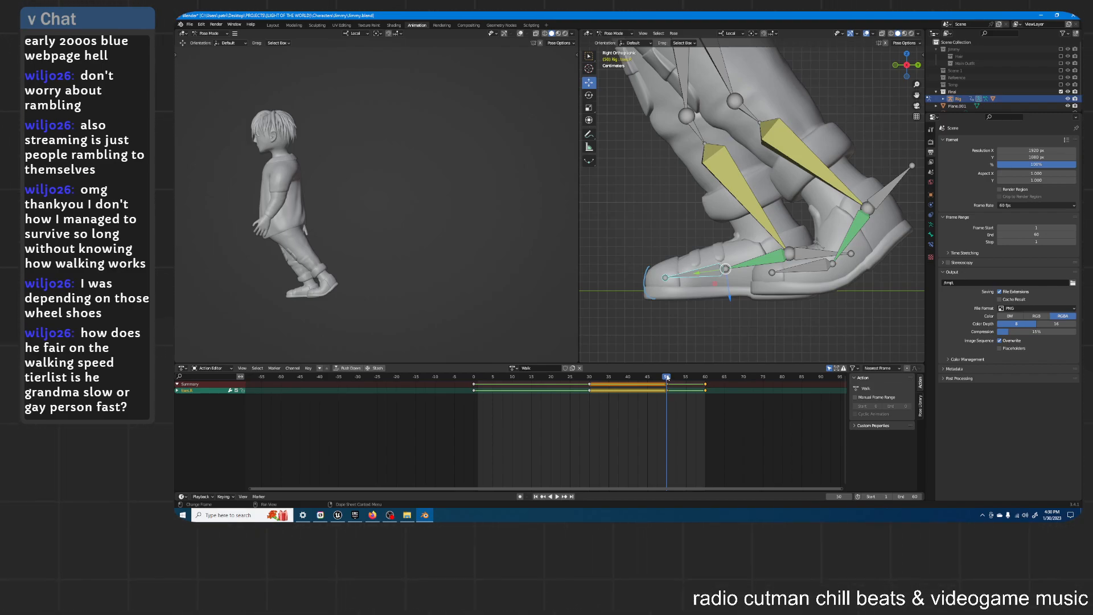
Step: Check the right toe between frames 50 and 60 and change the interpolation of its frame 50 keyframe
drag(665, 378, 702, 387)
click(679, 404)
click(704, 295)
drag(679, 425, 657, 380)
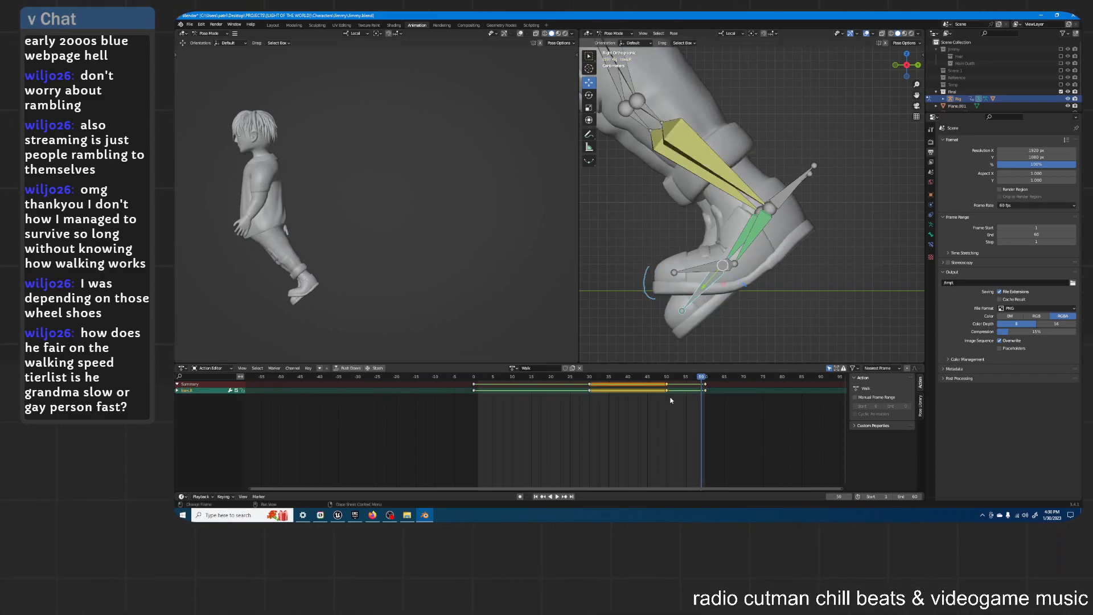
right_click(666, 389)
mouse_move(667, 388)
click(695, 405)
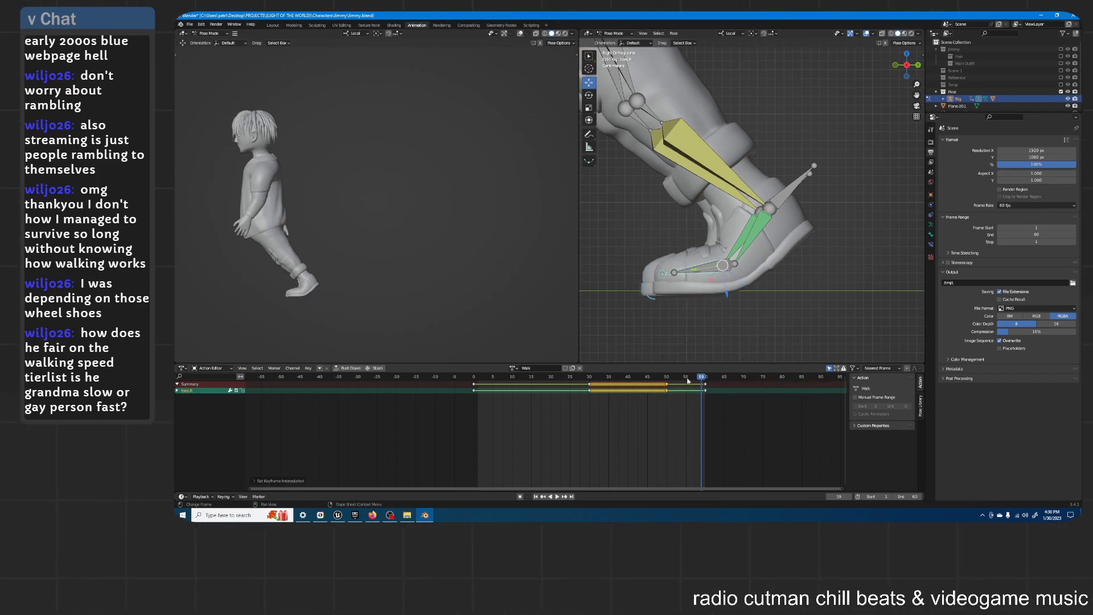
Step: Play and scrub through the walk from the side to examine how the feet plant and lift
key(space)
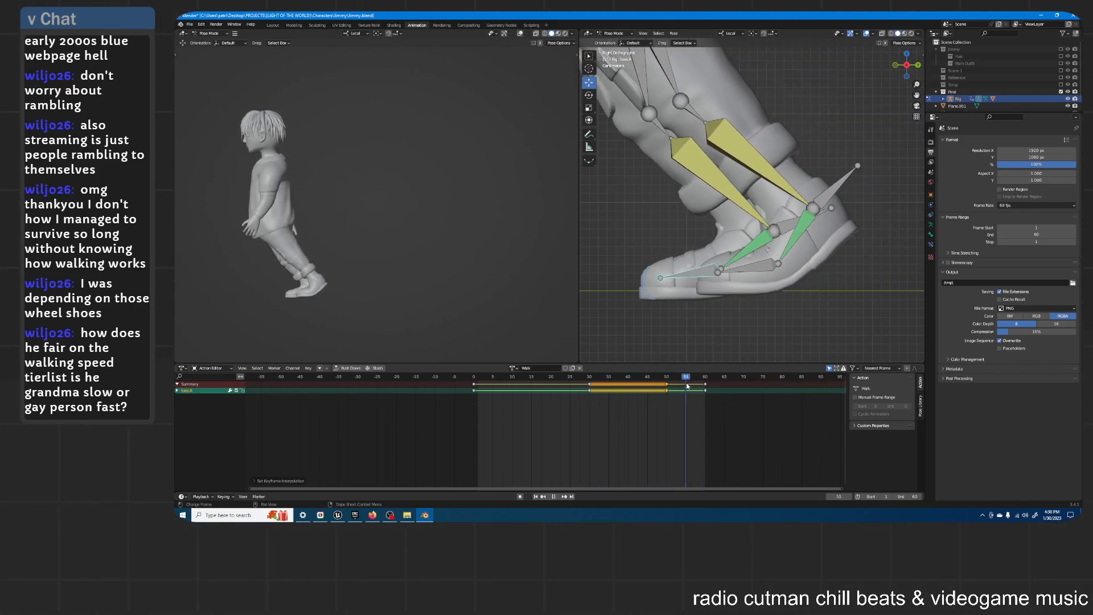
drag(700, 388, 504, 391)
scroll(768, 194, down, 6)
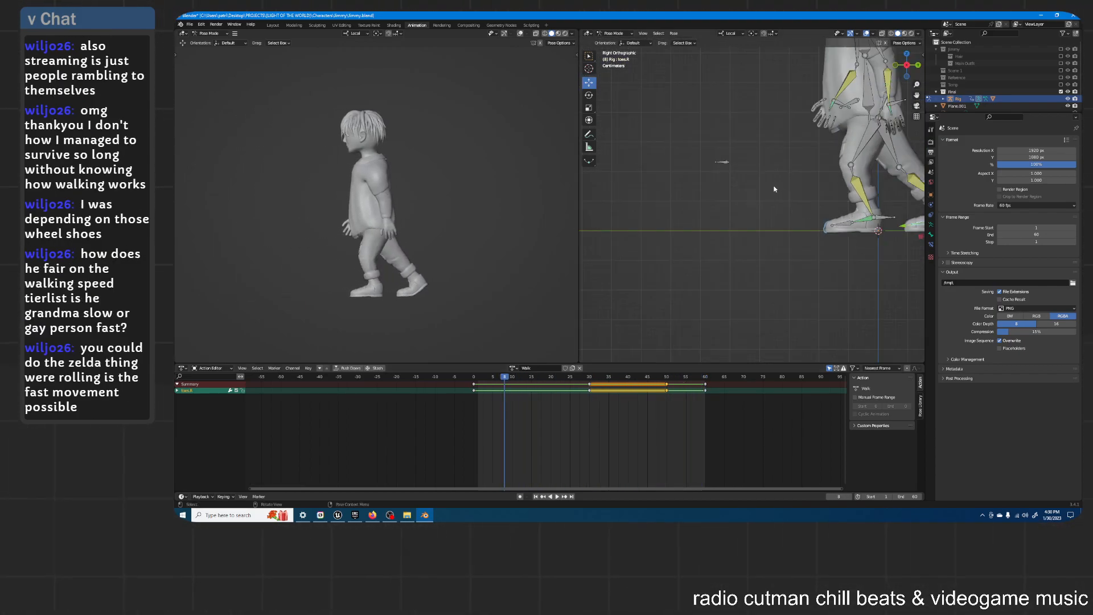
shift+middle_drag(701, 224, 613, 238)
scroll(613, 238, up, 3)
shift+middle_drag(781, 226, 742, 255)
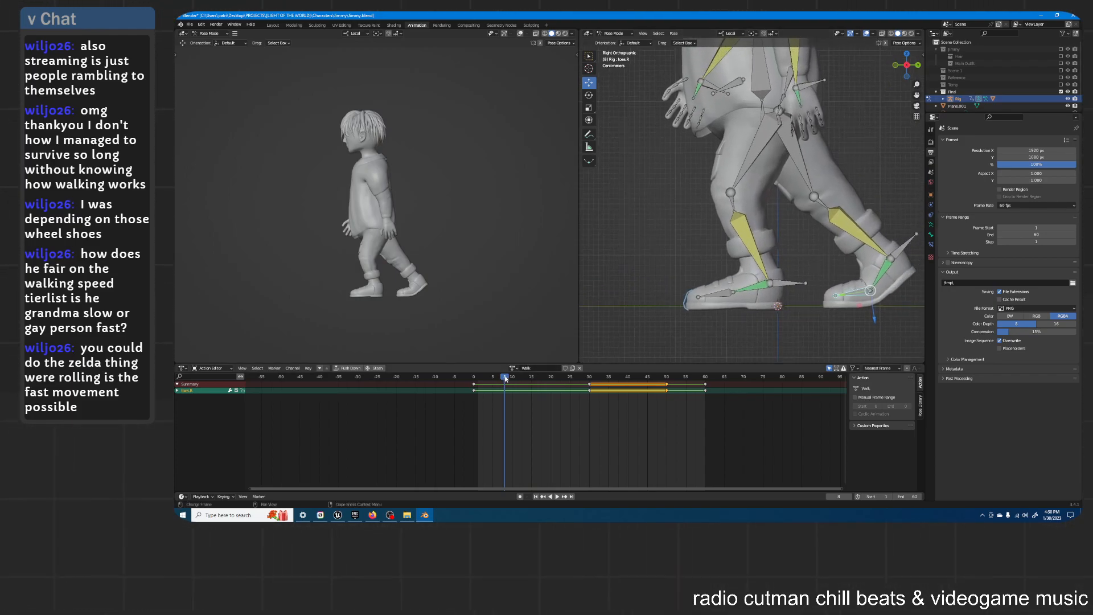
key(space)
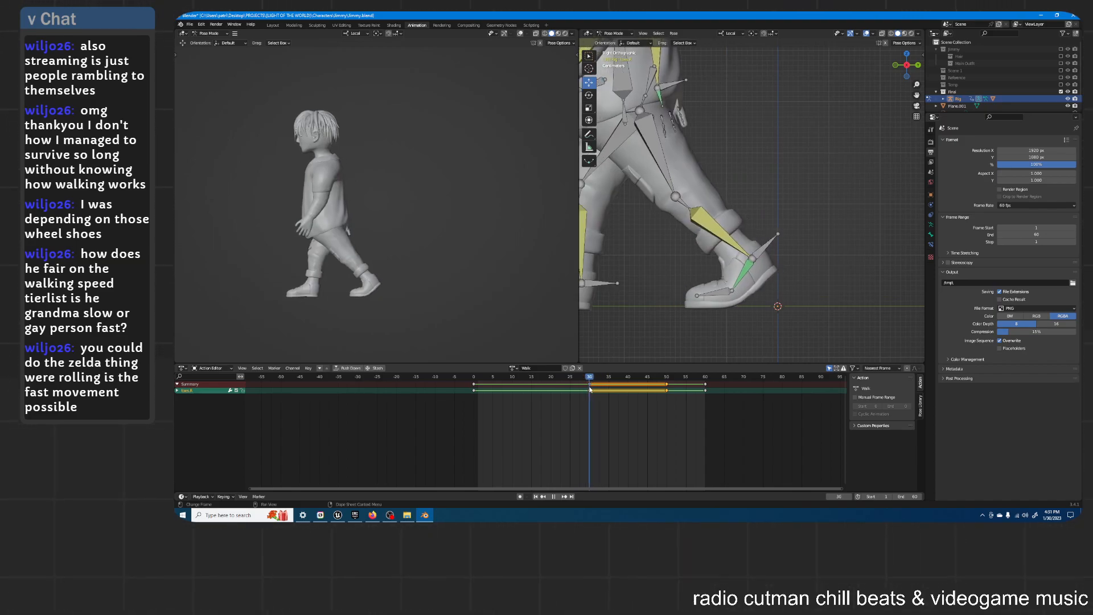
scroll(727, 311, down, 2)
drag(543, 380, 472, 380)
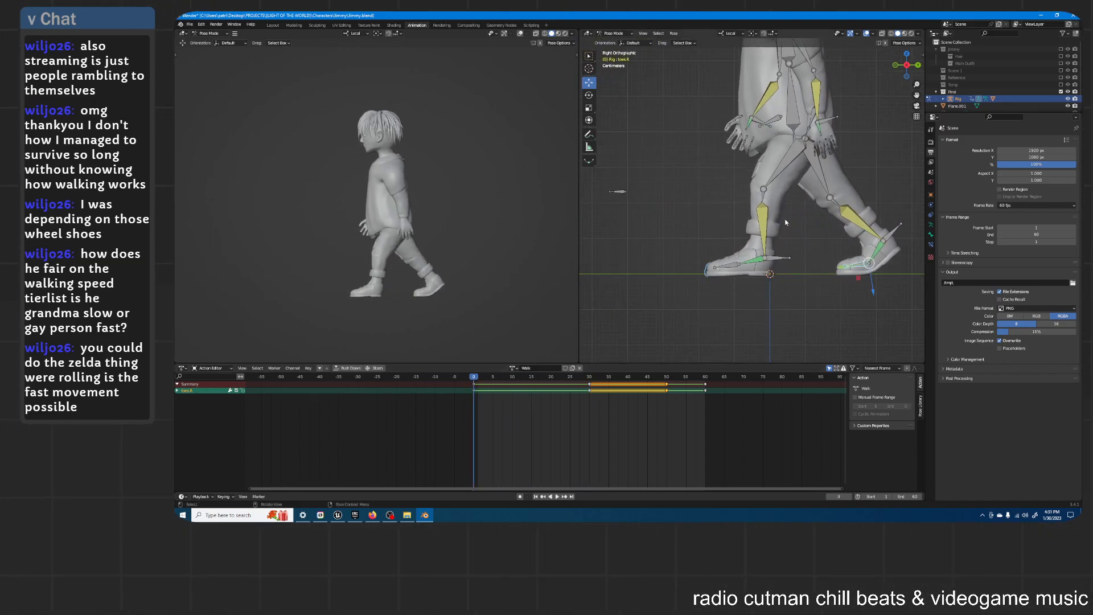
shift+middle_drag(787, 163, 774, 198)
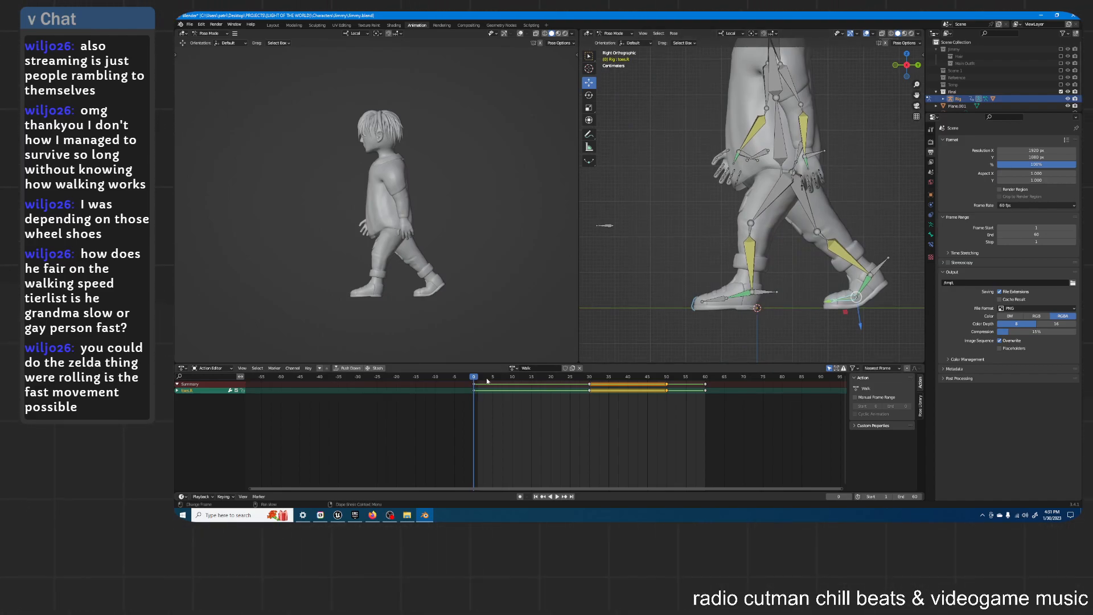
key(space)
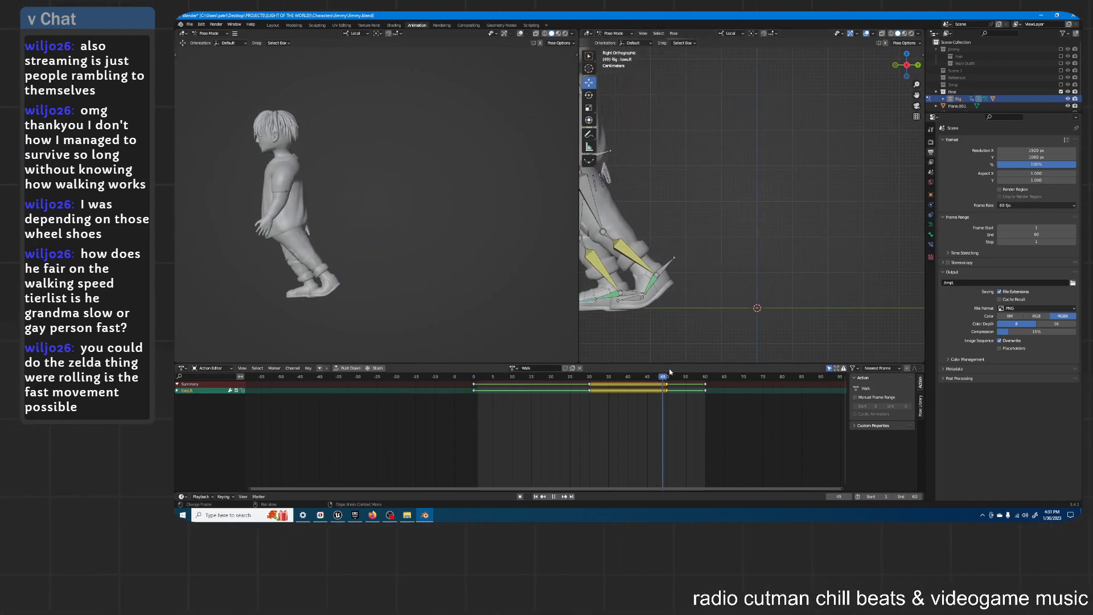
key(space)
Step: Play back the walk in perspective from several angles to review the overall body and leg motion
middle_drag(702, 218, 731, 226)
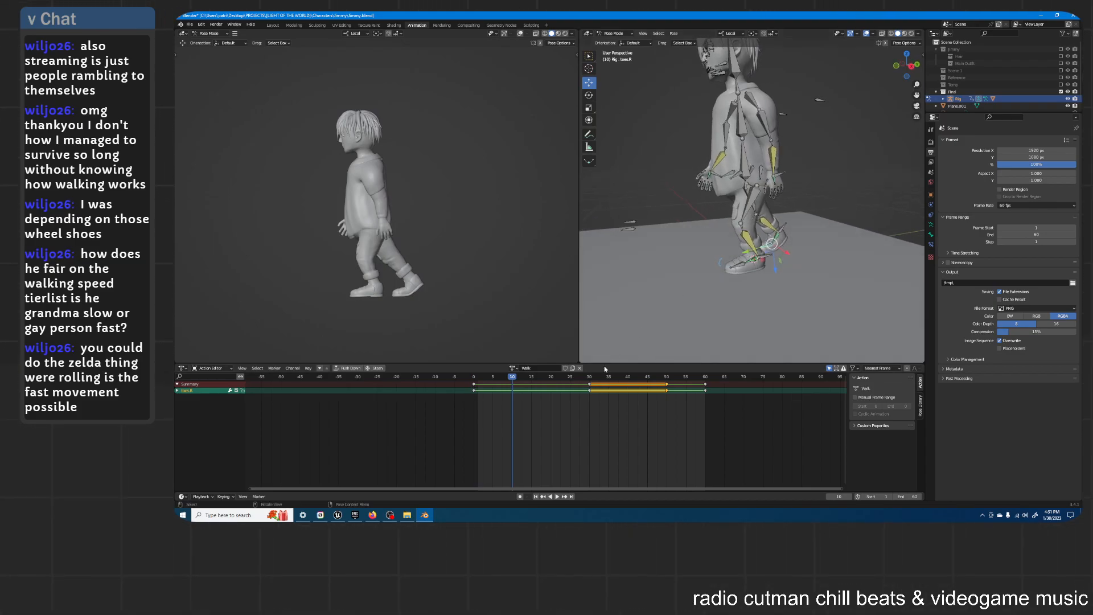
key(space)
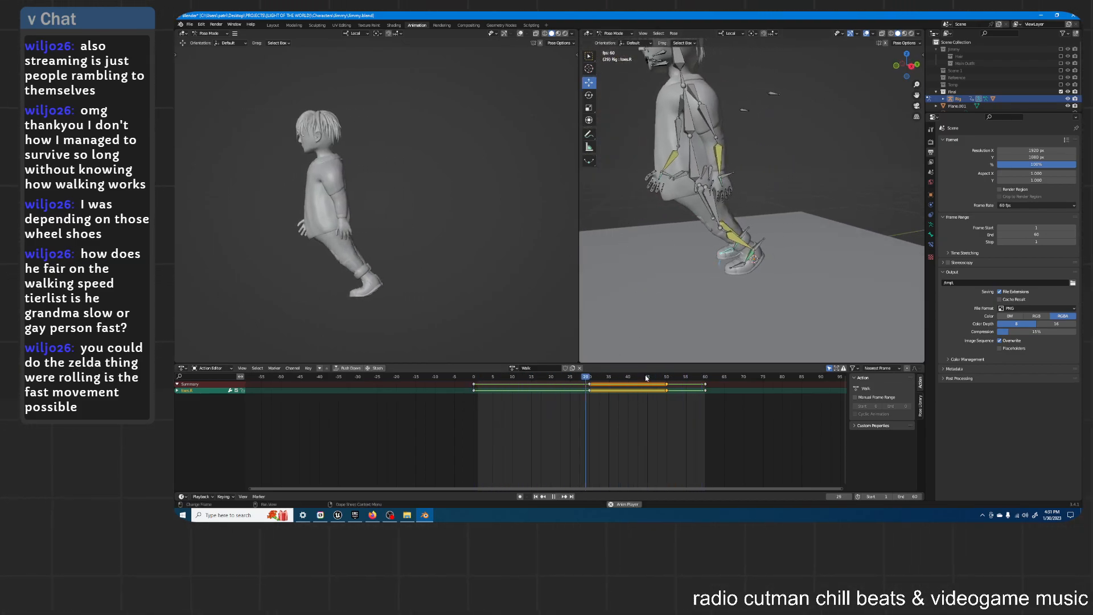
scroll(770, 176, down, 3)
shift+middle_drag(796, 168, 816, 227)
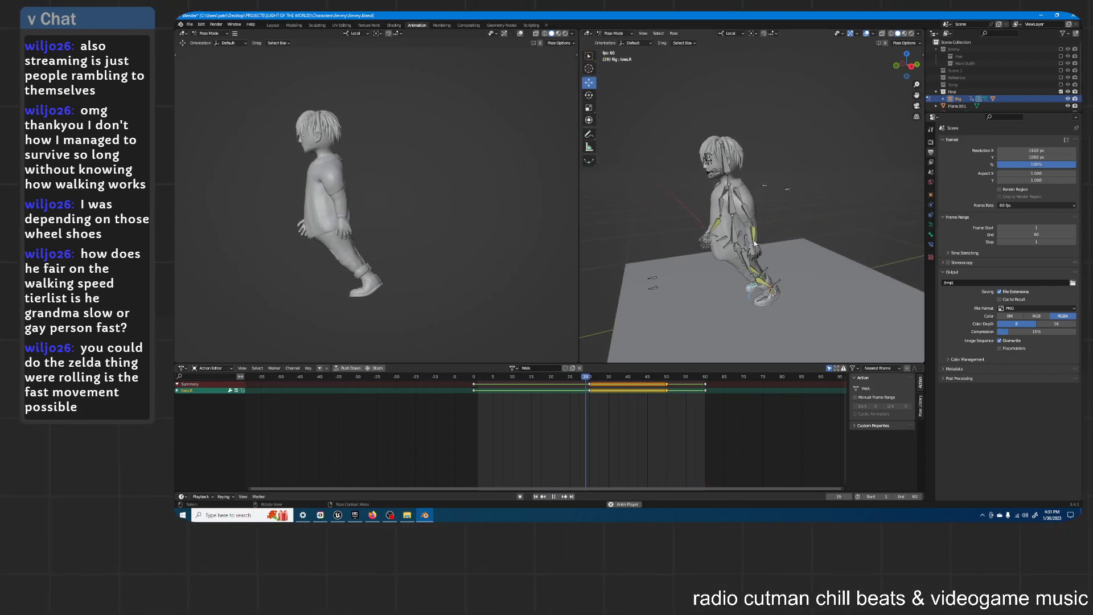
key(space)
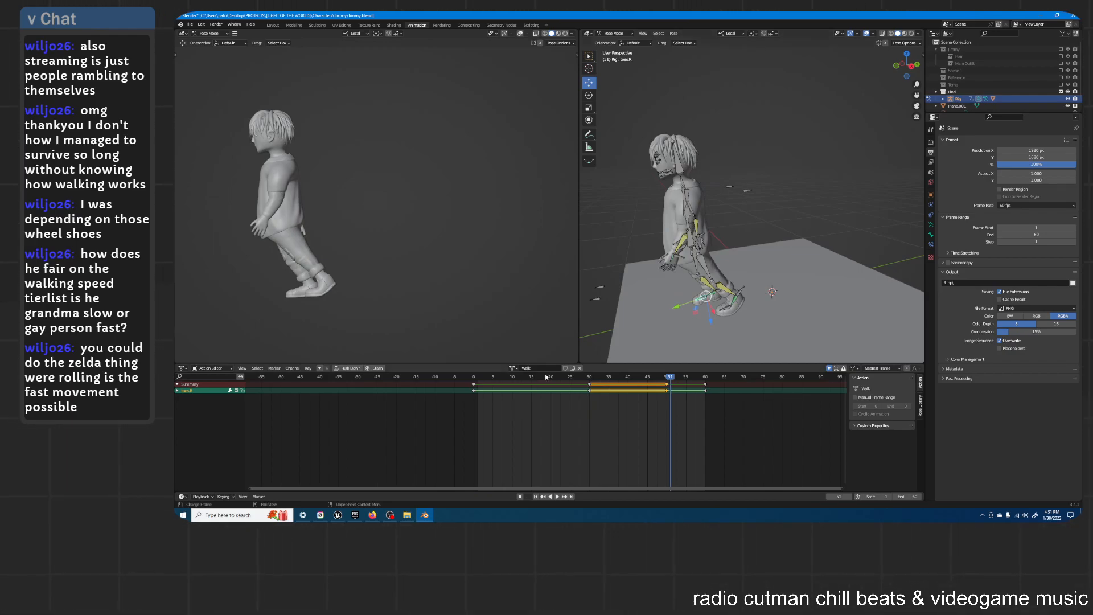
key(space)
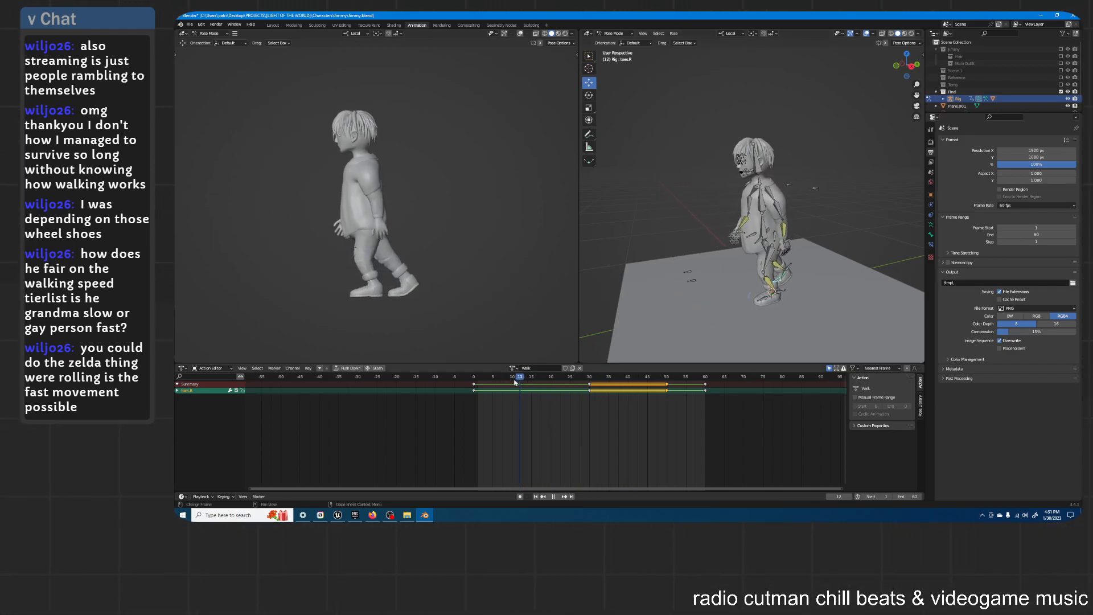
drag(517, 381, 471, 390)
middle_drag(723, 302, 672, 295)
scroll(673, 295, up, 2)
shift+middle_drag(804, 336, 819, 296)
key(space)
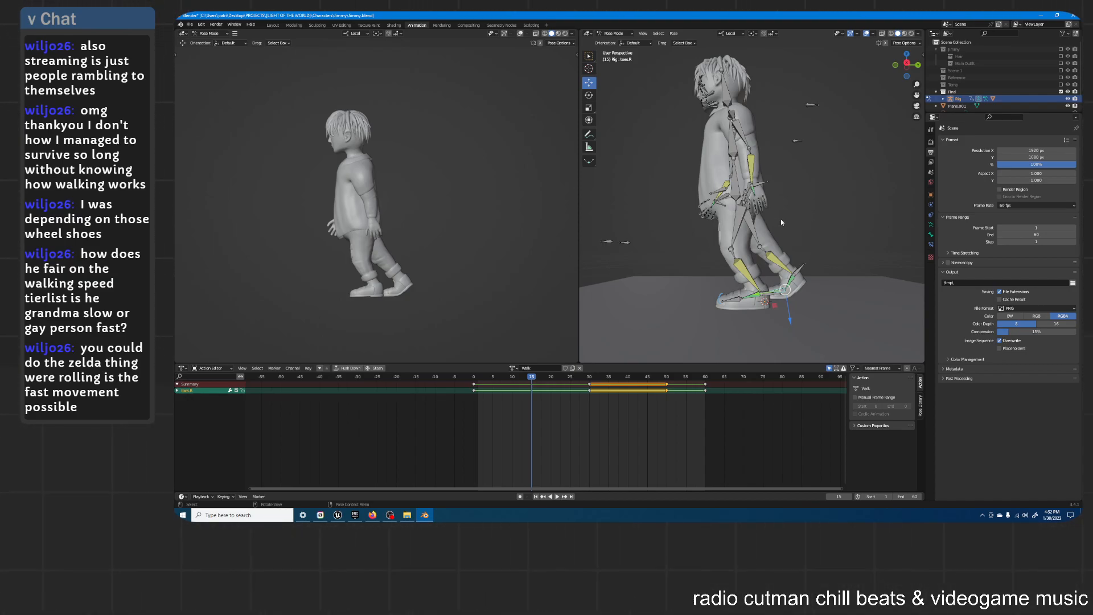
Step: At frame 15, clear the right toe's rotation, then rotate the right heel IK bone and lift it forward beside the left leg
key(KP_3)
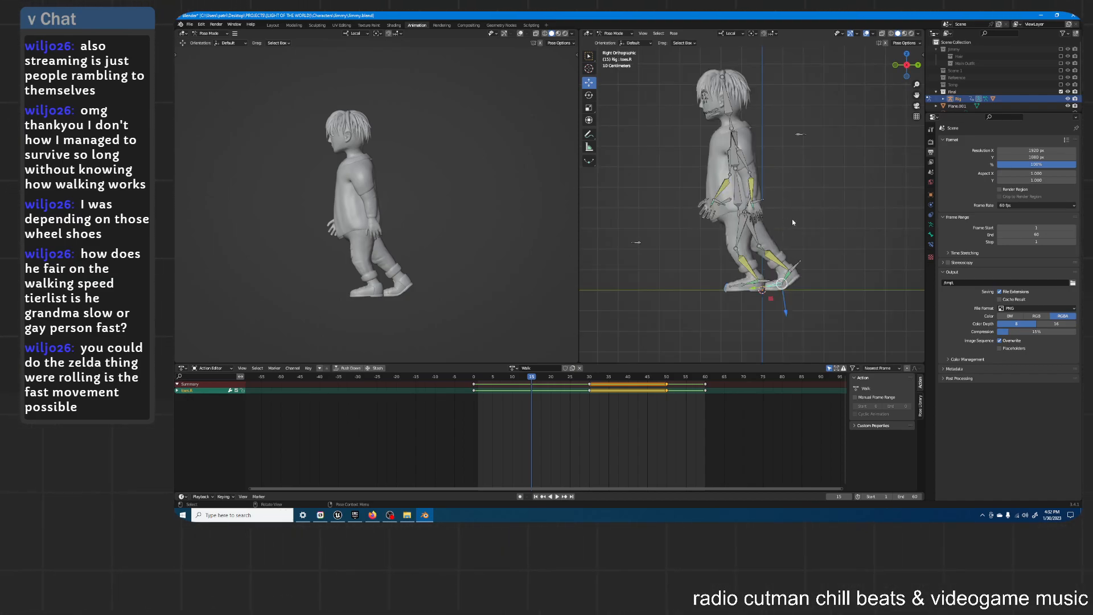
scroll(798, 218, up, 4)
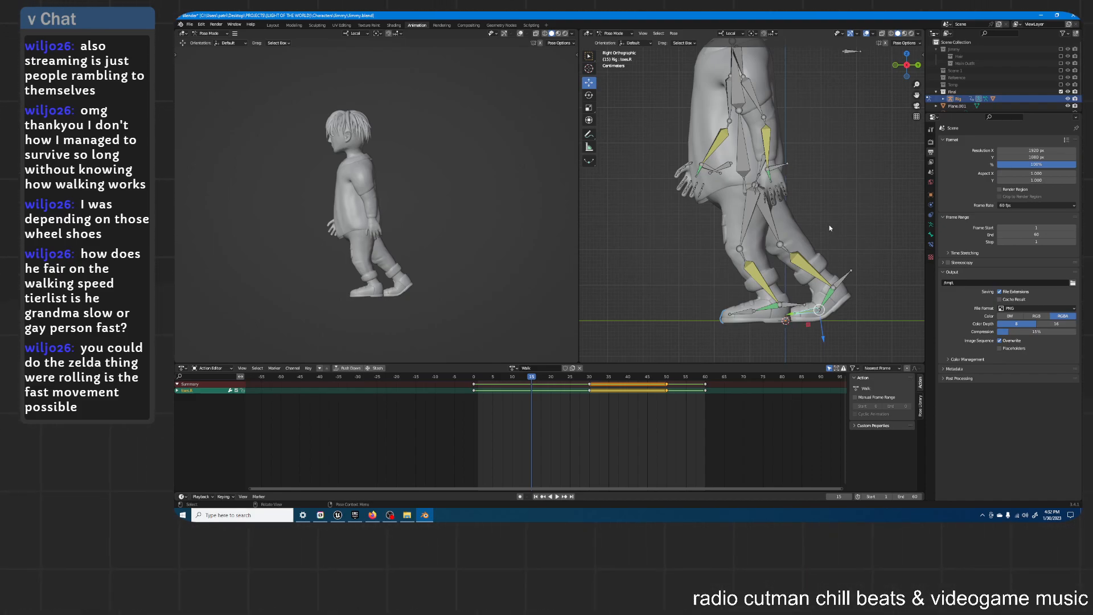
key(alt+r)
click(845, 279)
key(r)
click(855, 242)
key(g)
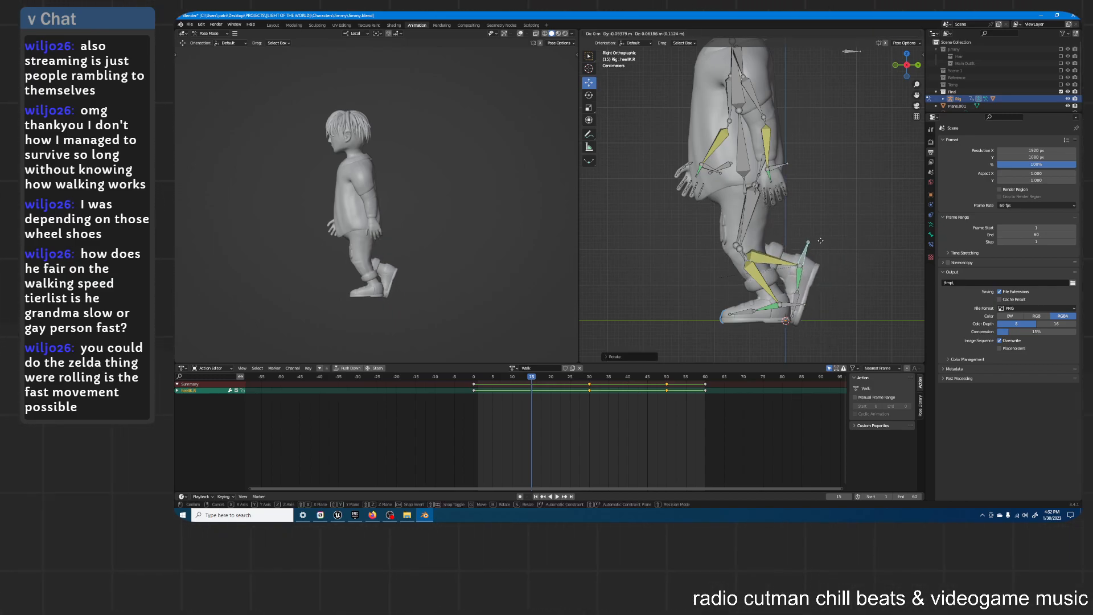
click(779, 226)
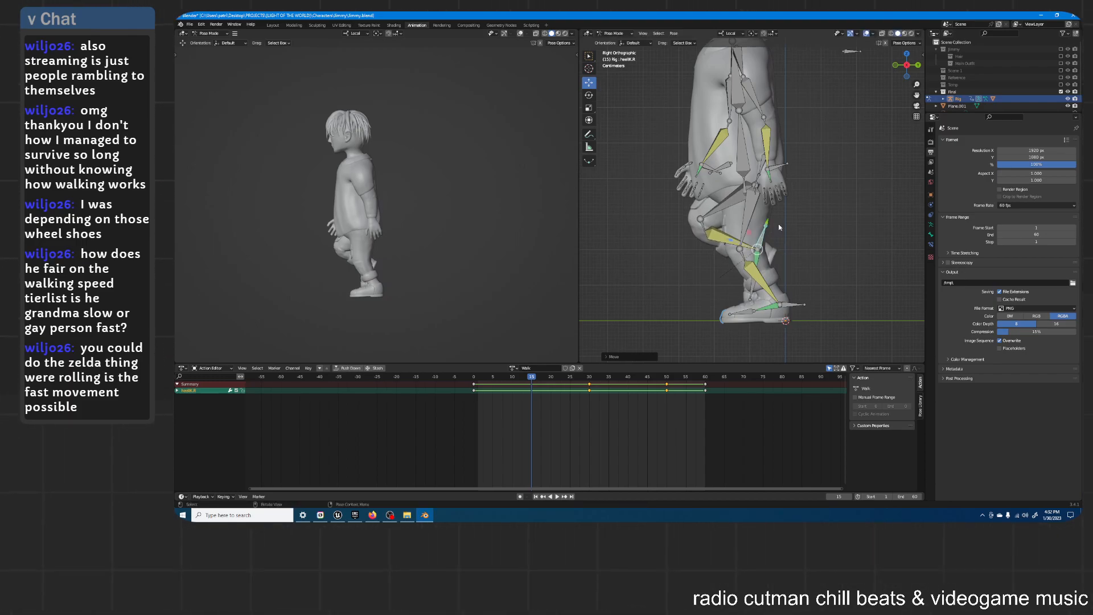
Step: At frame 15, adjust the pelvis bone along local Y and shift it along local X toward the planted left foot
click(740, 181)
key(g)
key(y)
key(y)
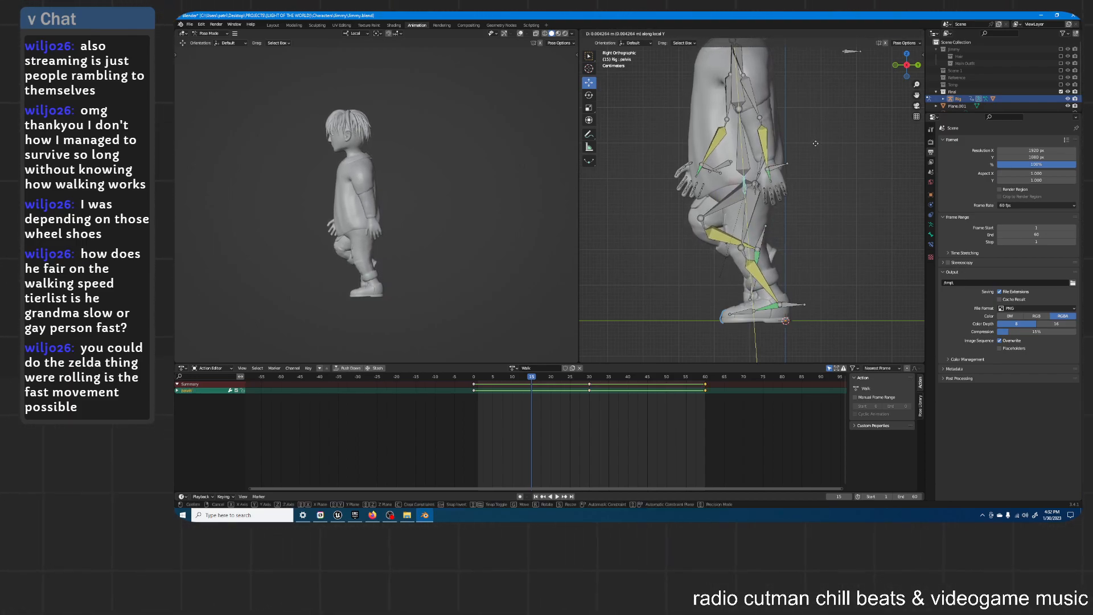
click(784, 277)
click(762, 245)
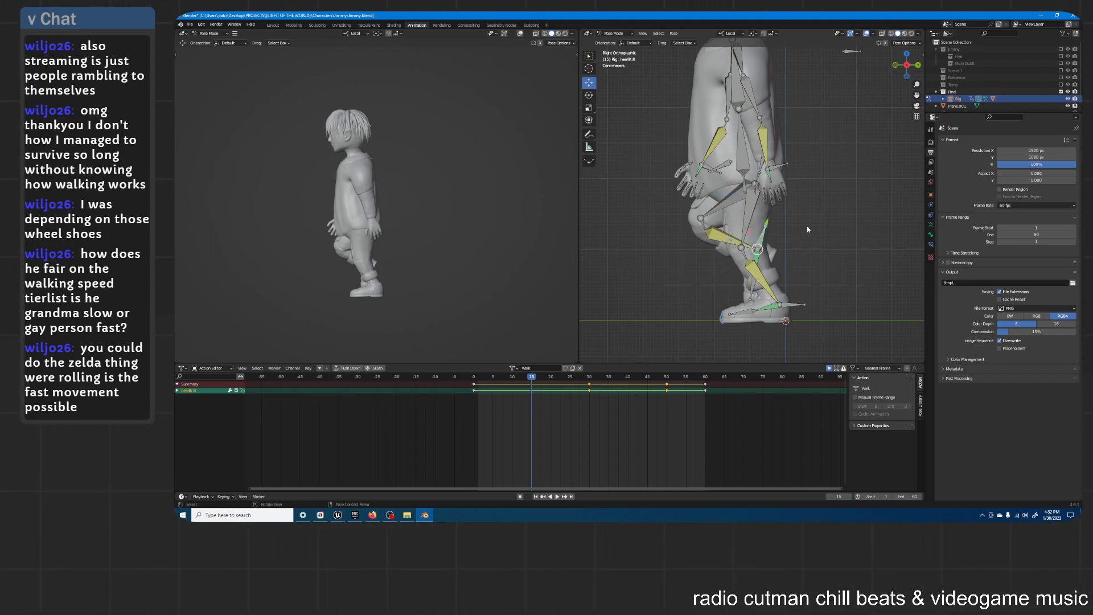
middle_drag(806, 225, 768, 206)
scroll(737, 202, down, 3)
key(g)
key(x)
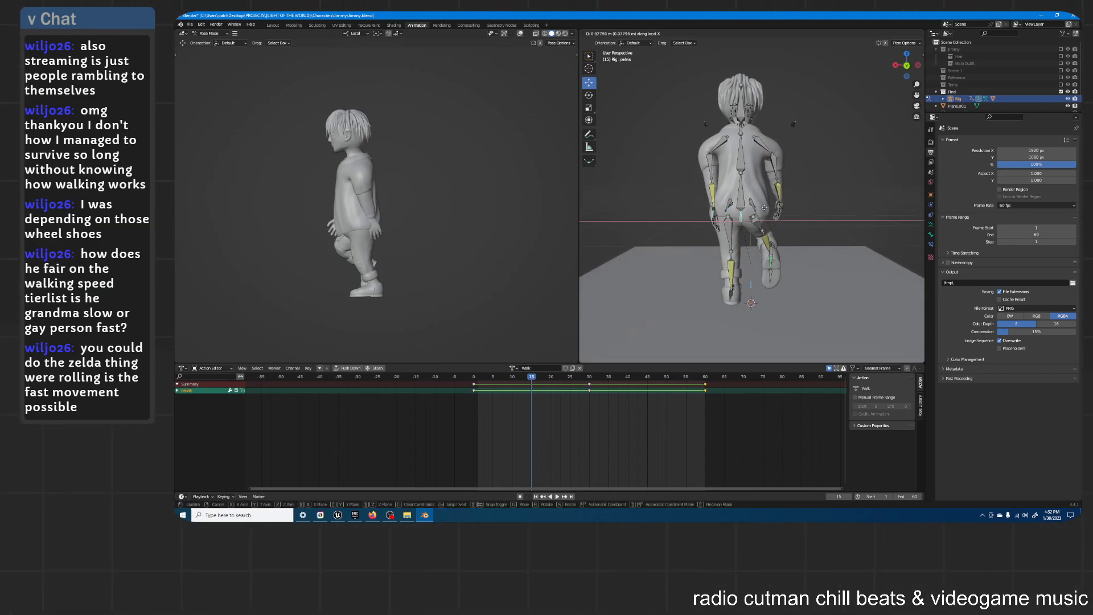
click(764, 222)
Step: Move the raised right heel IK bone inward along local X to bring the foot under the hip at frame 15
click(771, 249)
scroll(771, 249, up, 3)
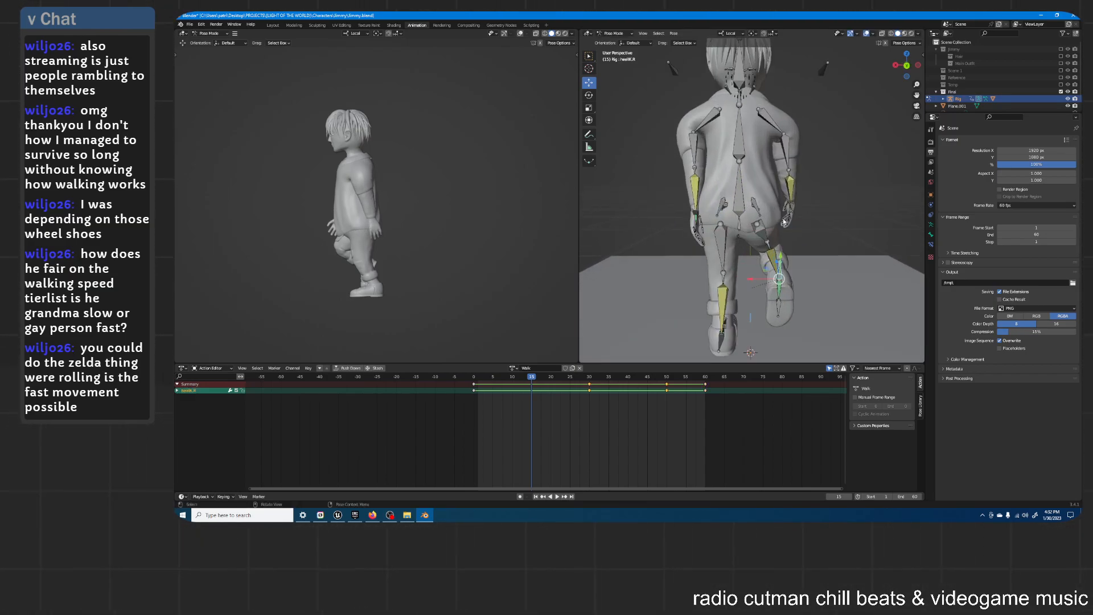
key(g)
key(x)
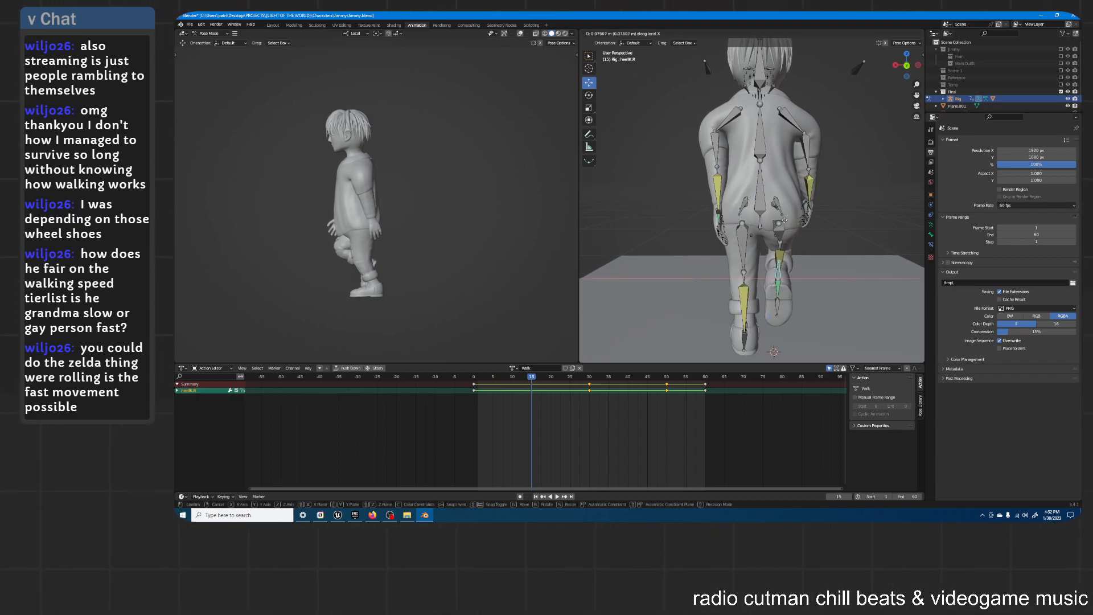
click(777, 227)
Step: Fine-tune the pelvis height along local Y in the frame 15 passing pose
middle_drag(777, 227, 797, 215)
scroll(815, 214, down, 2)
scroll(804, 214, down, 2)
scroll(804, 216, up, 1)
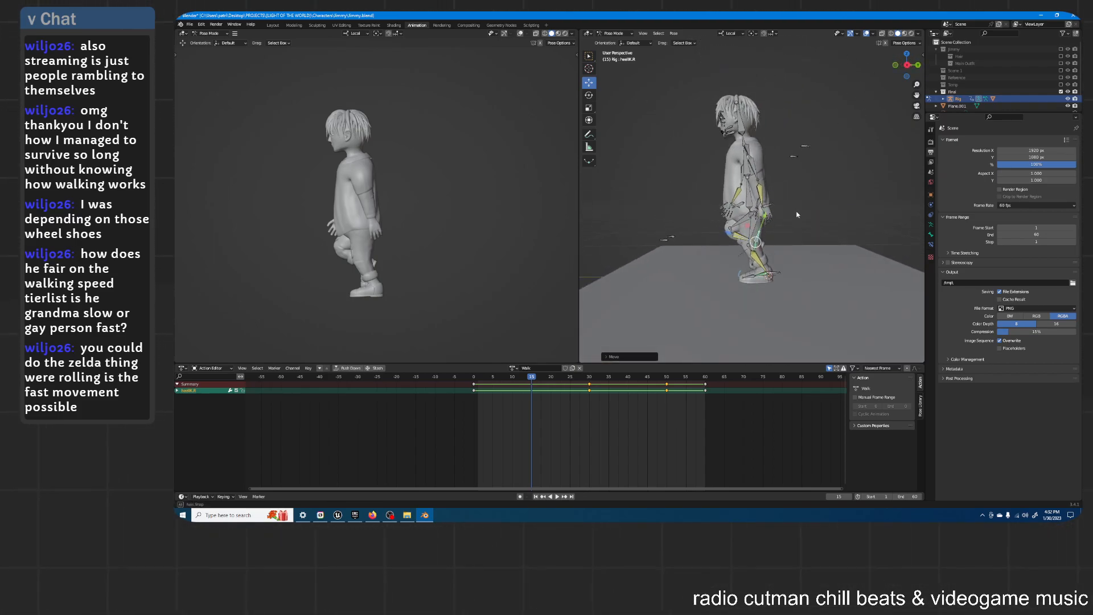
click(752, 215)
key(g)
key(y)
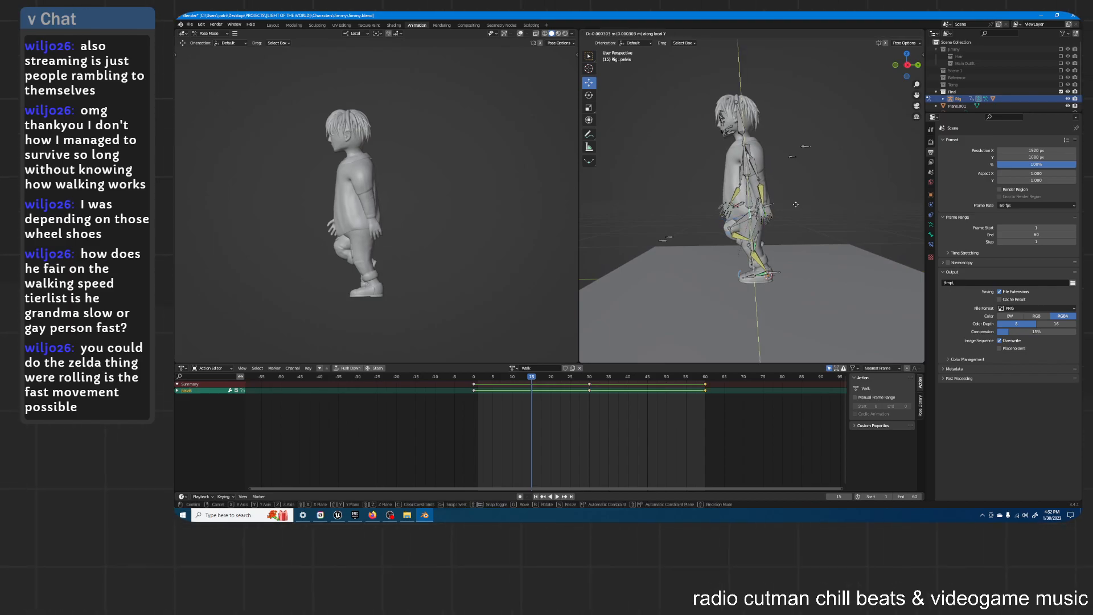
click(795, 206)
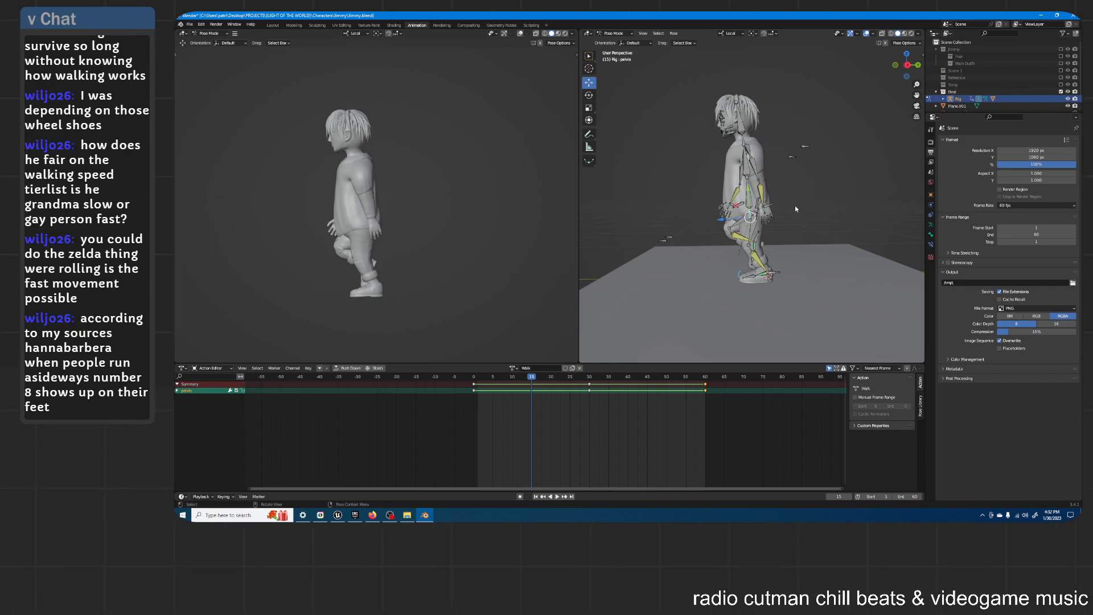
Step: Insert a Location & Rotation keyframe for the right heel IK bone at frame 15
mouse_move(780, 212)
middle_down()
mouse_move(799, 229)
mouse_move(811, 217)
mouse_move(791, 203)
mouse_move(742, 222)
mouse_move(784, 229)
middle_up()
scroll(791, 226, up, 3)
middle_drag(761, 262, 828, 235)
key(i)
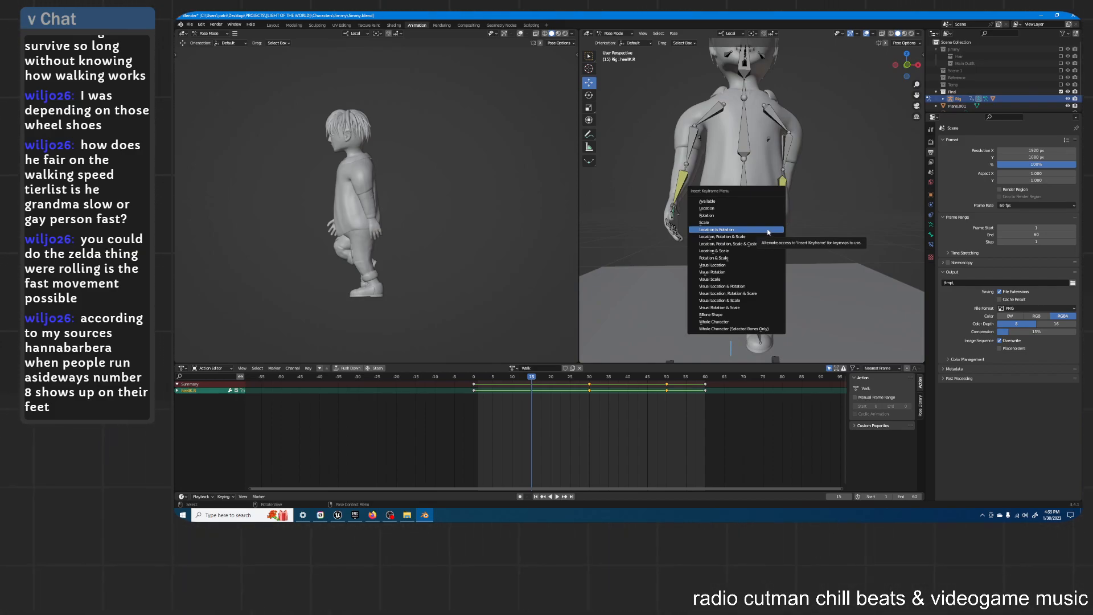
click(768, 230)
Step: Insert a Location & Rotation keyframe for the pelvis bone at frame 15 and scrub through the passing pose
mouse_move(733, 232)
middle_down()
mouse_move(779, 229)
mouse_move(747, 227)
middle_up()
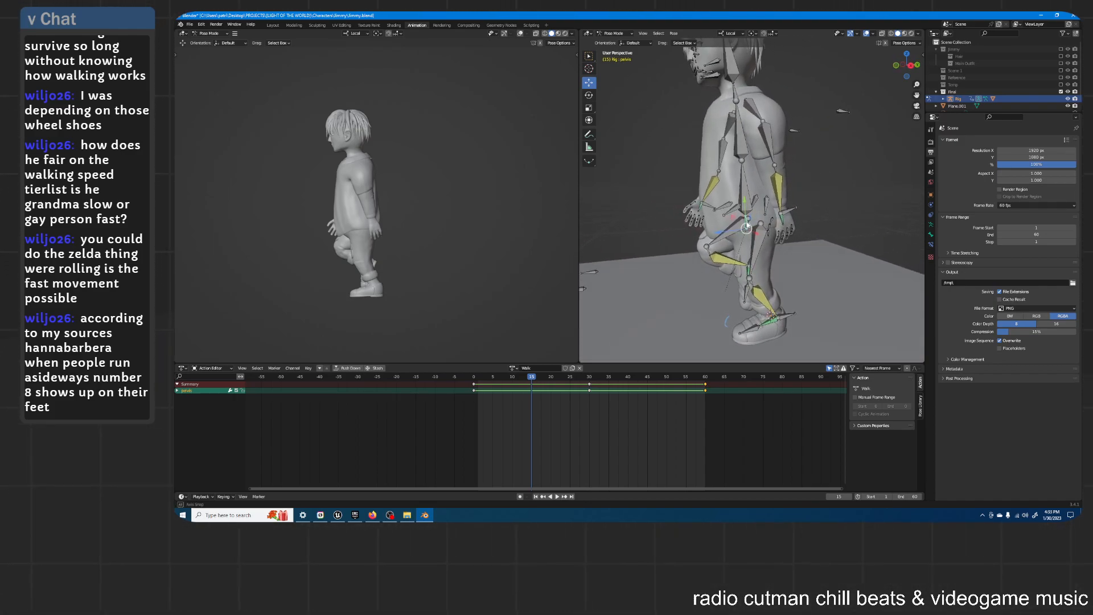
middle_drag(746, 227, 857, 244)
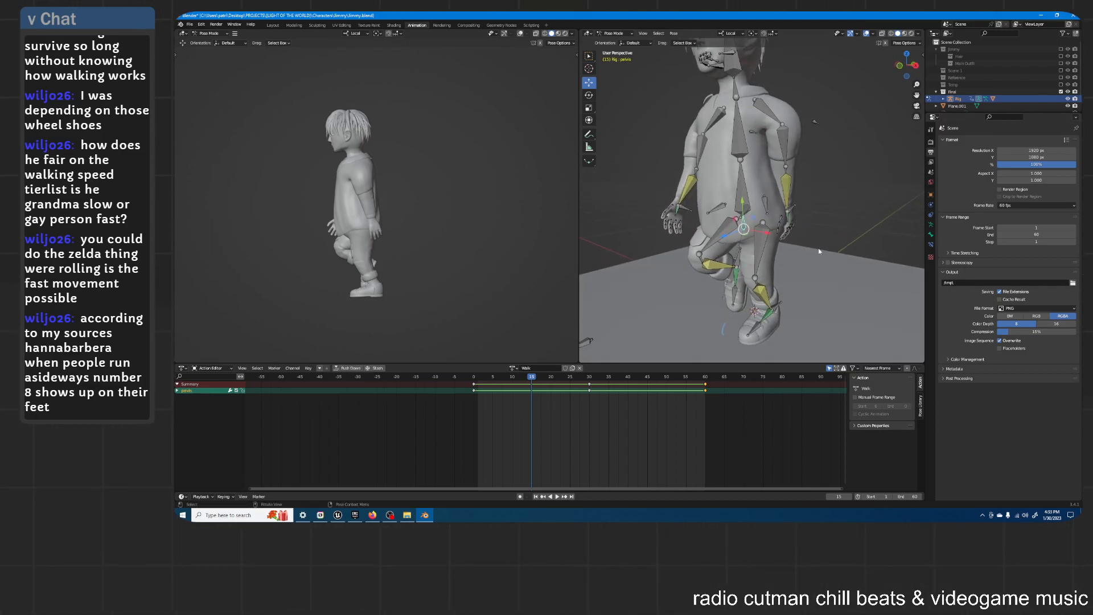
middle_drag(701, 242, 777, 186)
right_click(771, 199)
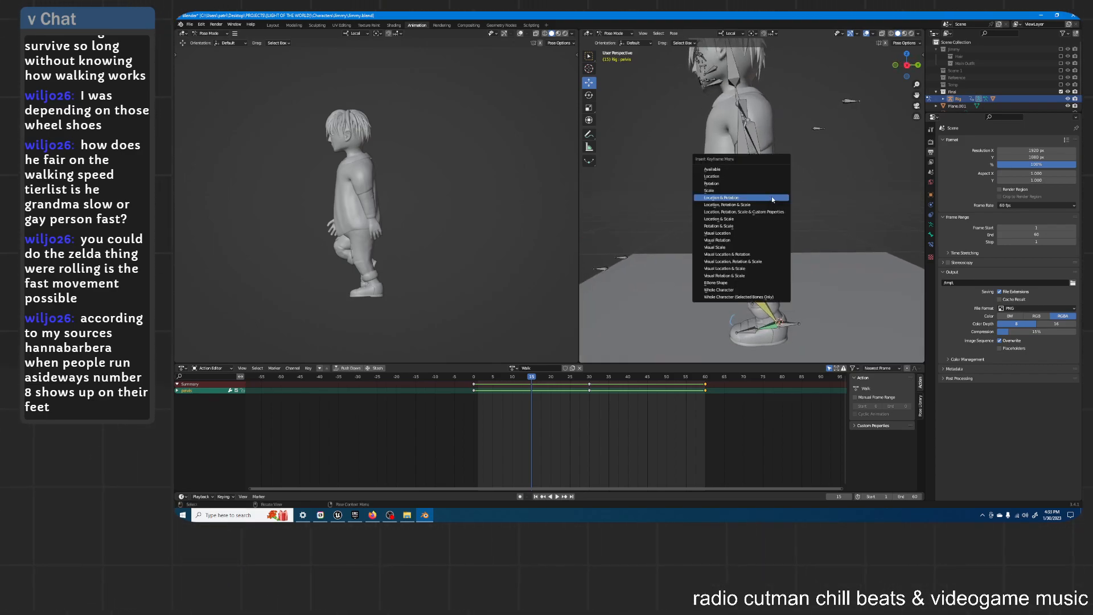
key(space)
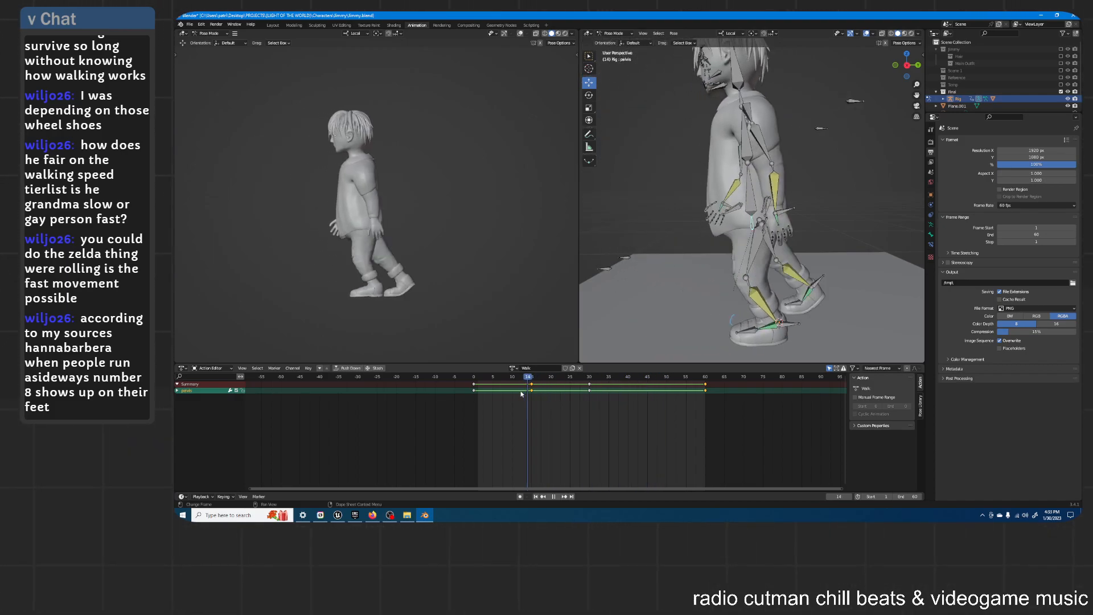
drag(608, 399, 533, 398)
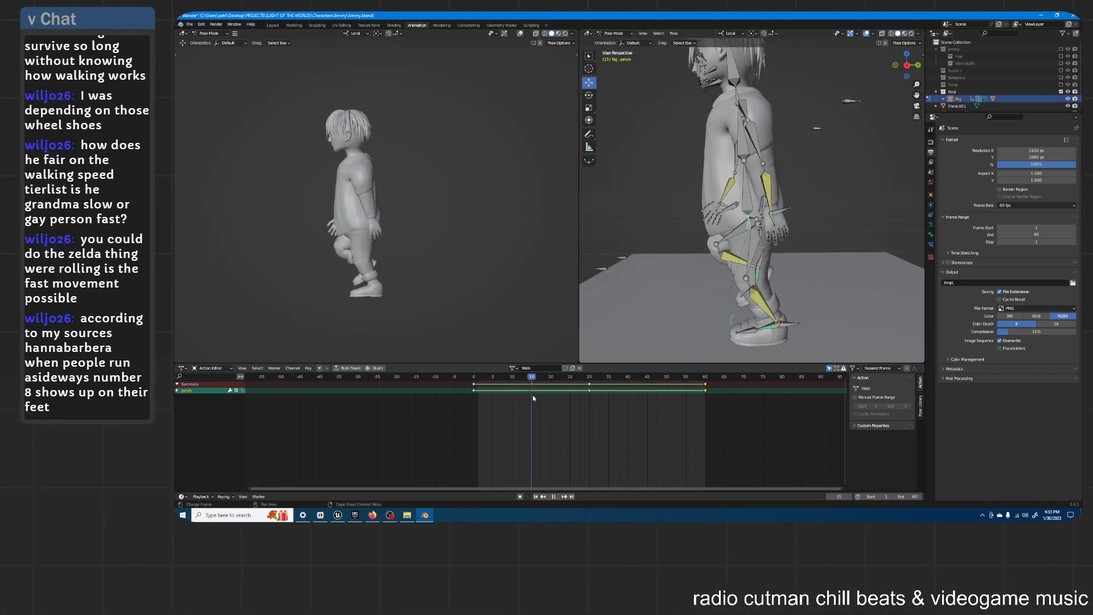
Step: Insert a keyframe for the right toes bone at frame 15 and scrub through the passing pose
middle_drag(697, 316, 729, 302)
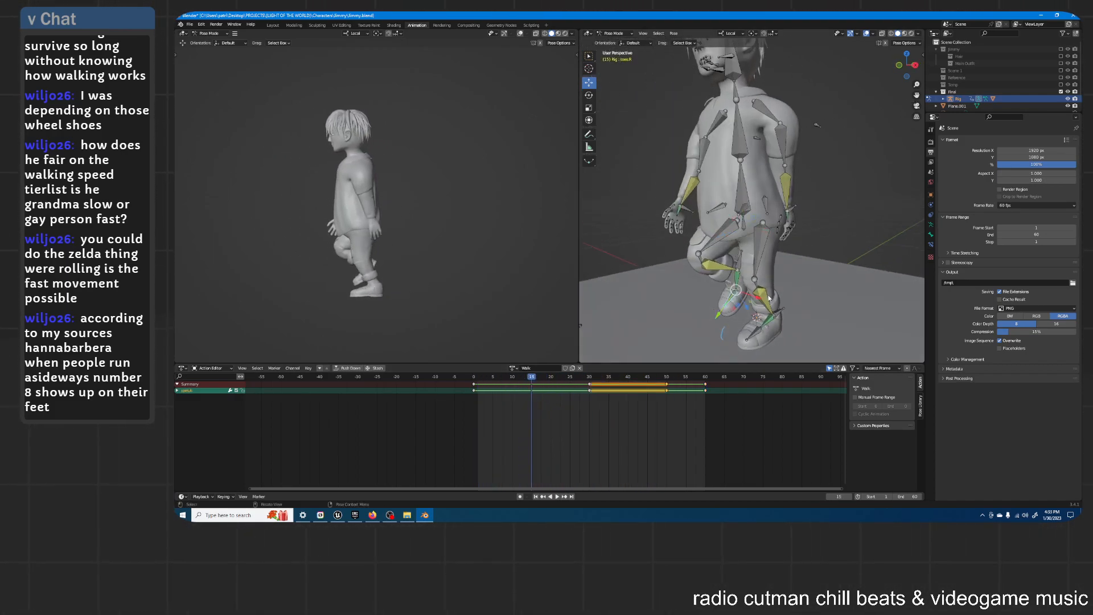
key(i)
key(space)
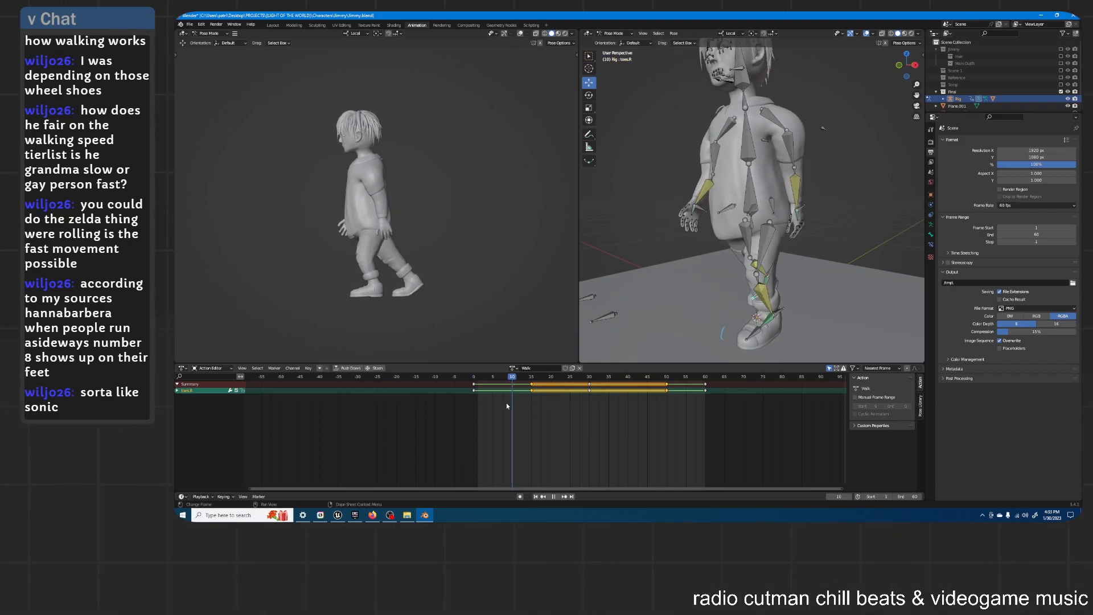
drag(568, 407, 532, 403)
Step: Change the keyframe interpolation of the left hand IK bone and of the right hand IK bone
mouse_move(622, 288)
middle_down()
mouse_move(709, 262)
mouse_move(625, 274)
middle_up()
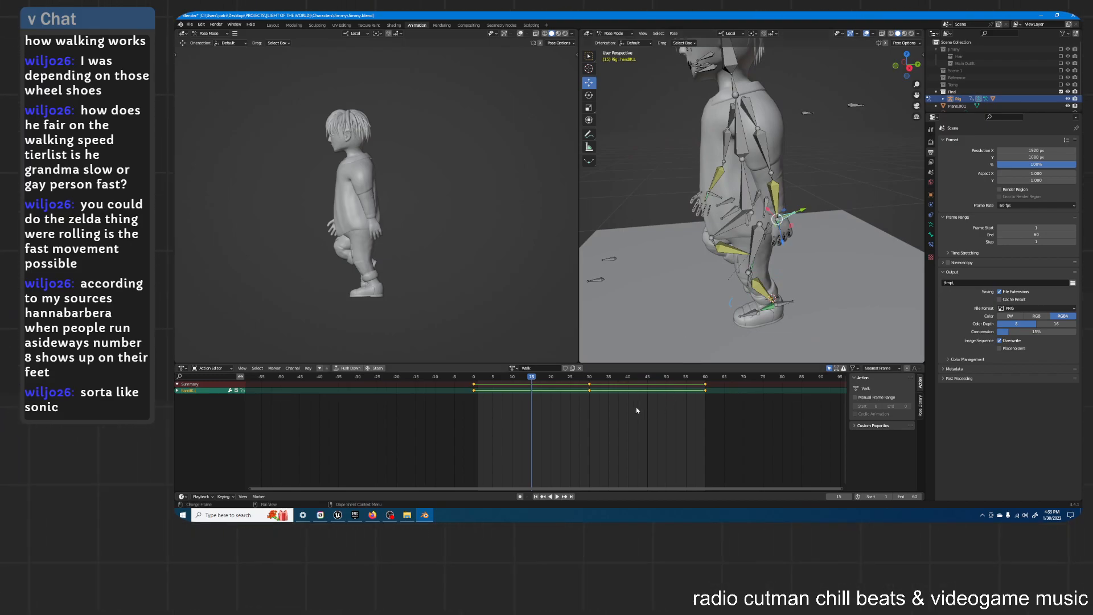
click(661, 428)
middle_drag(683, 245, 719, 230)
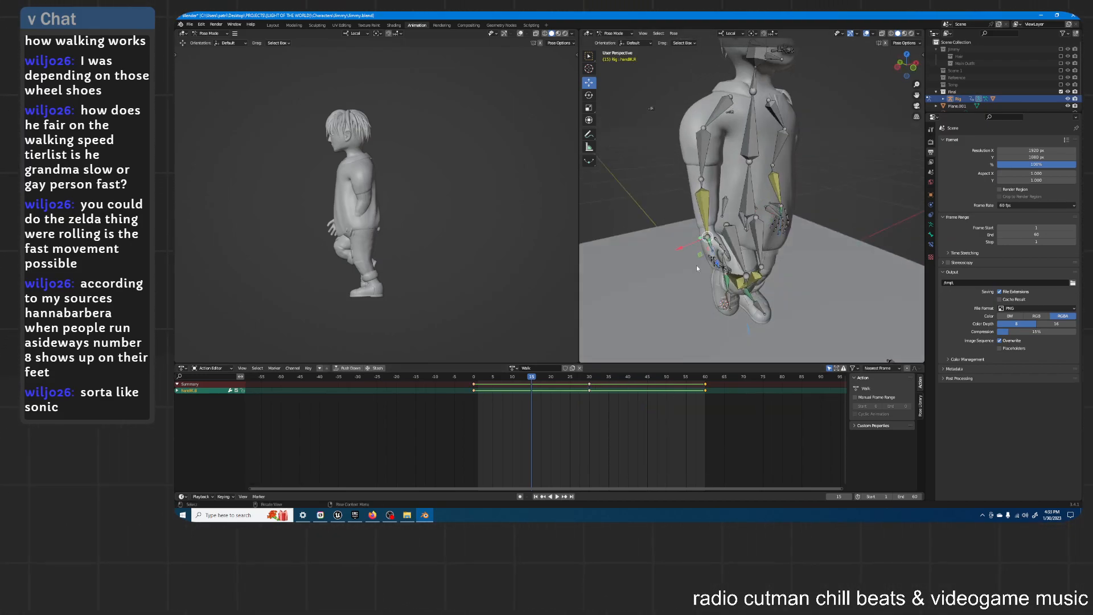
middle_drag(698, 267, 699, 366)
click(647, 418)
middle_drag(712, 239, 775, 208)
Step: Play and scrub the walk cycle from behind, examining the arm swing and the shoulder bones
key(space)
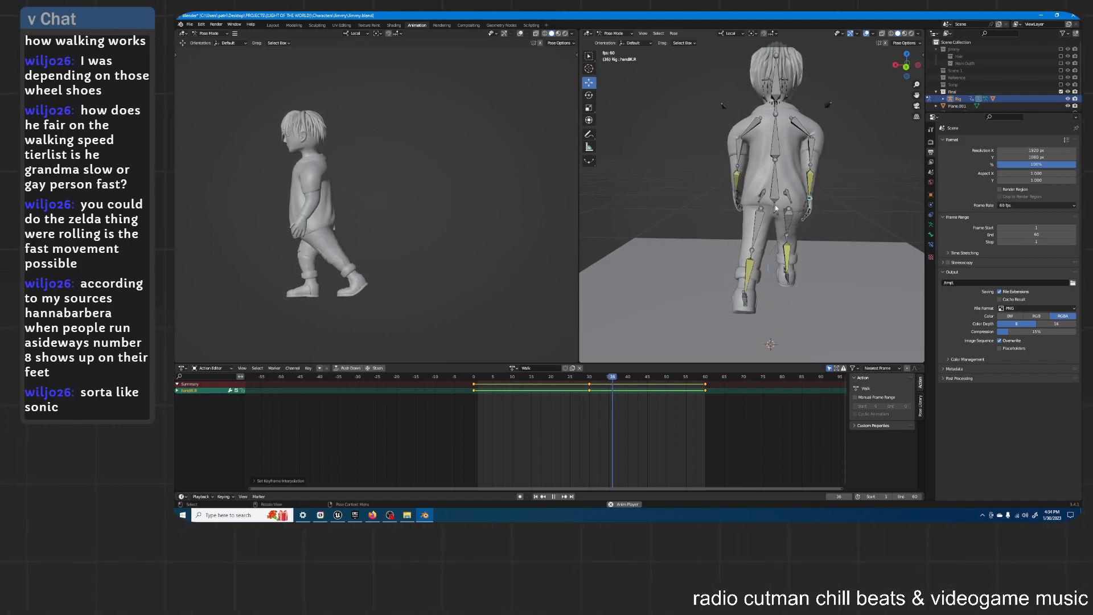
middle_drag(774, 208, 835, 207)
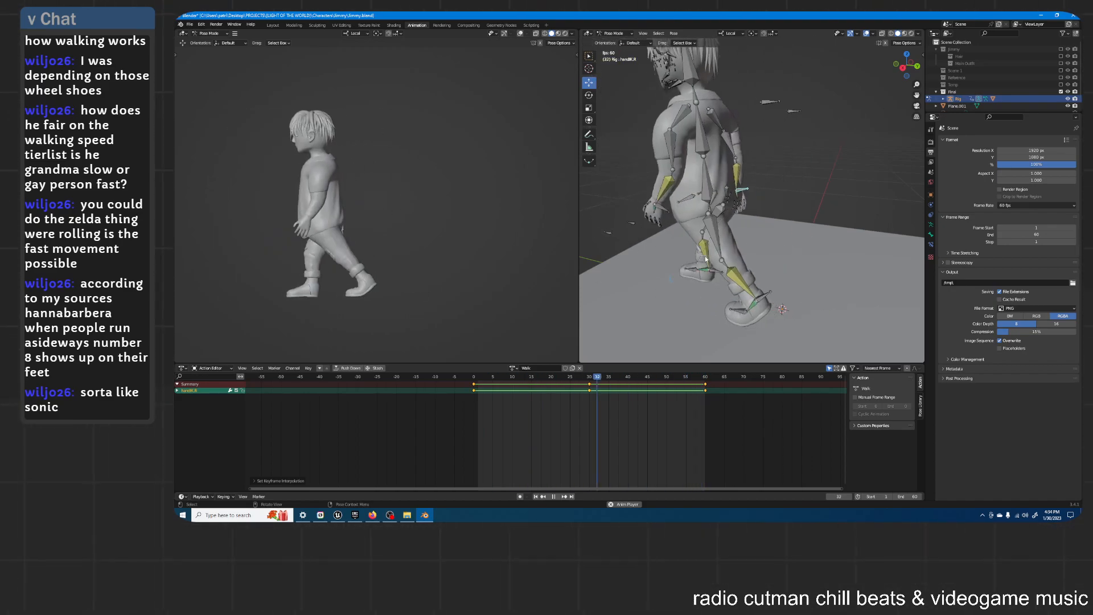
key(space)
middle_drag(706, 254, 792, 201)
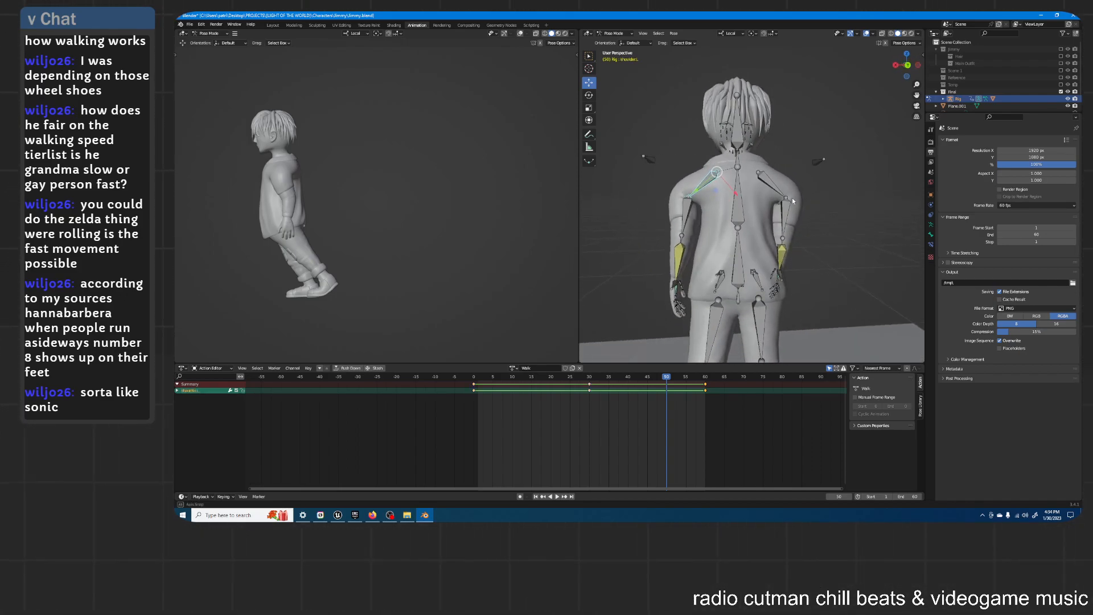
click(788, 197)
scroll(732, 233, down, 2)
drag(618, 376, 516, 375)
scroll(680, 241, down, 5)
scroll(768, 196, up, 4)
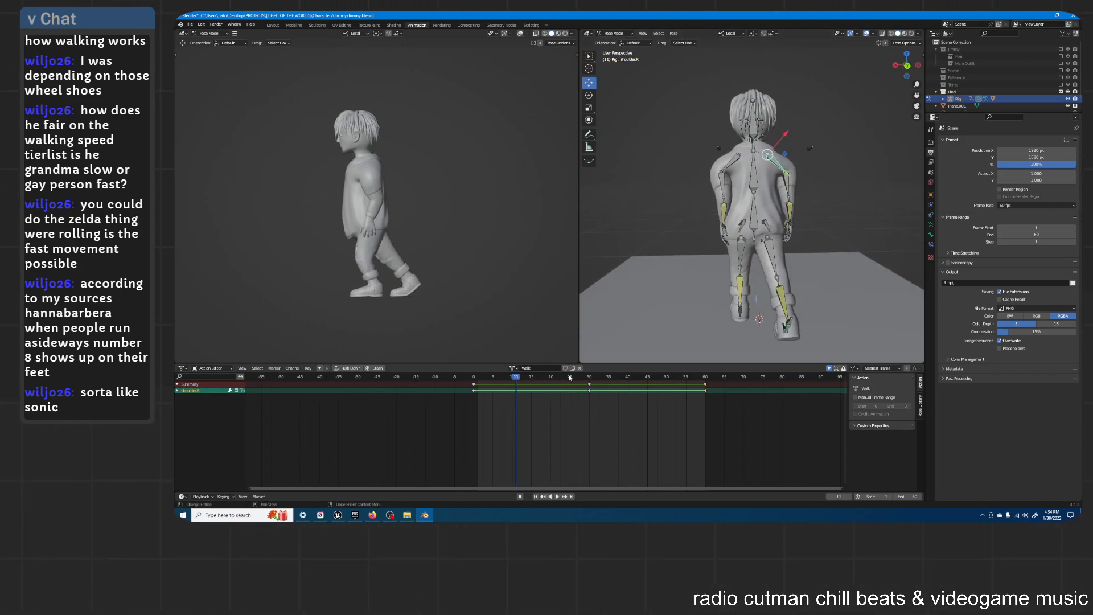
key(space)
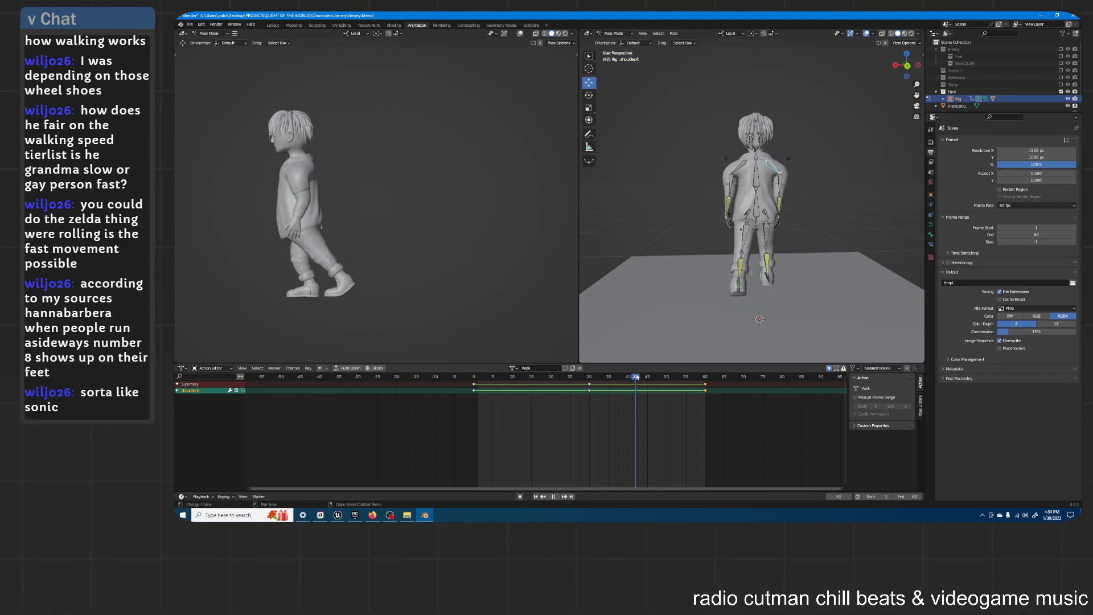
drag(692, 380, 556, 398)
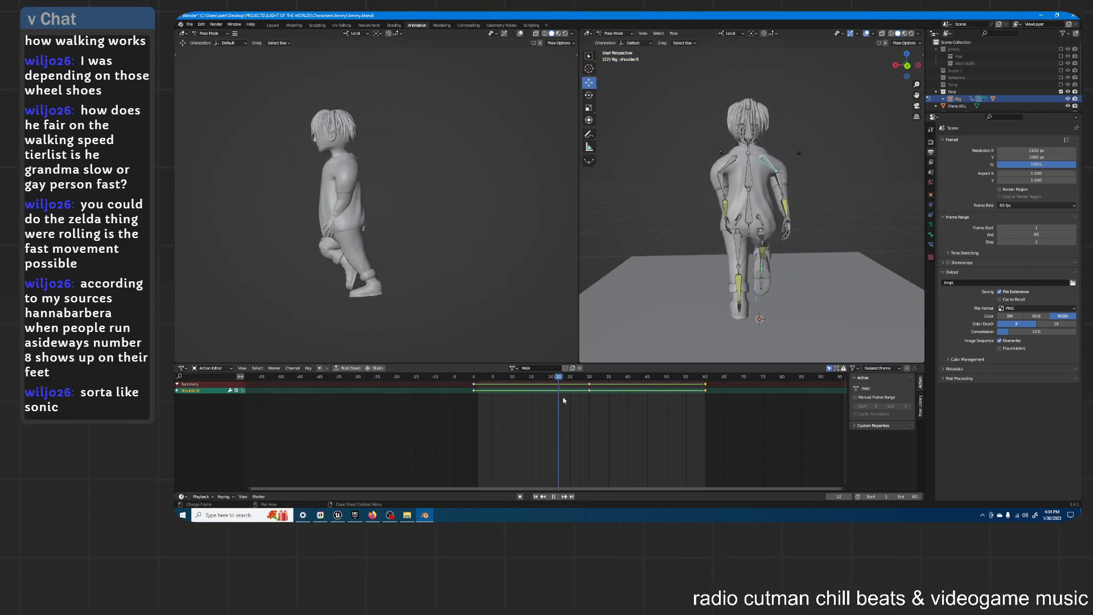
Step: Examine the torso, arms and shoulders up close from the front and side while scrubbing towards frame 30
middle_drag(703, 250, 711, 279)
scroll(845, 233, up, 1)
scroll(732, 234, up, 4)
key(space)
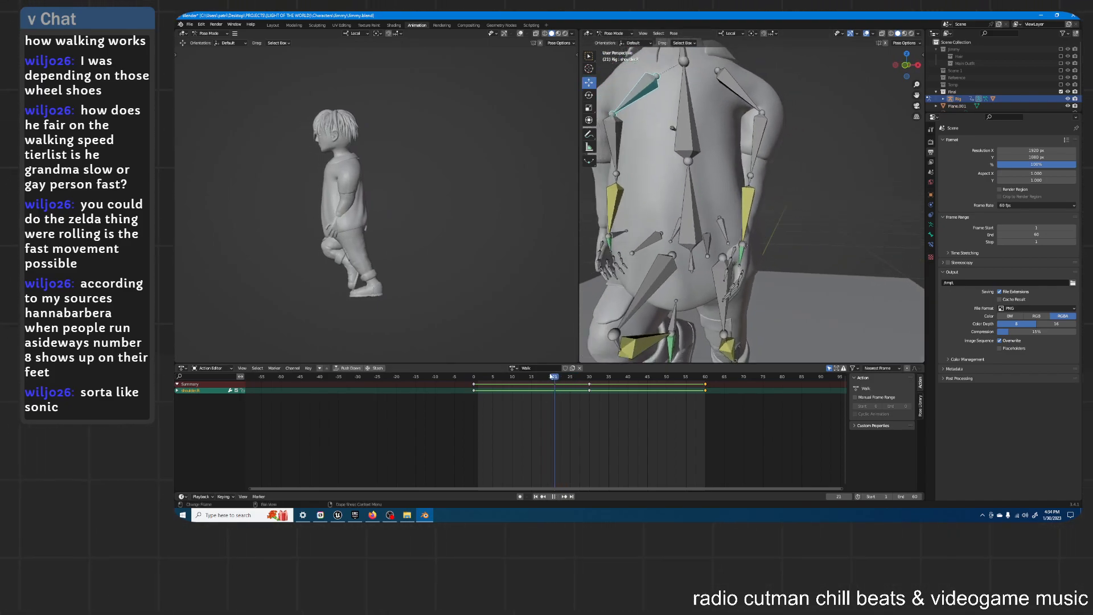
key(Escape)
scroll(723, 219, down, 5)
middle_drag(722, 219, 753, 251)
scroll(688, 221, up, 1)
scroll(757, 234, up, 1)
key(space)
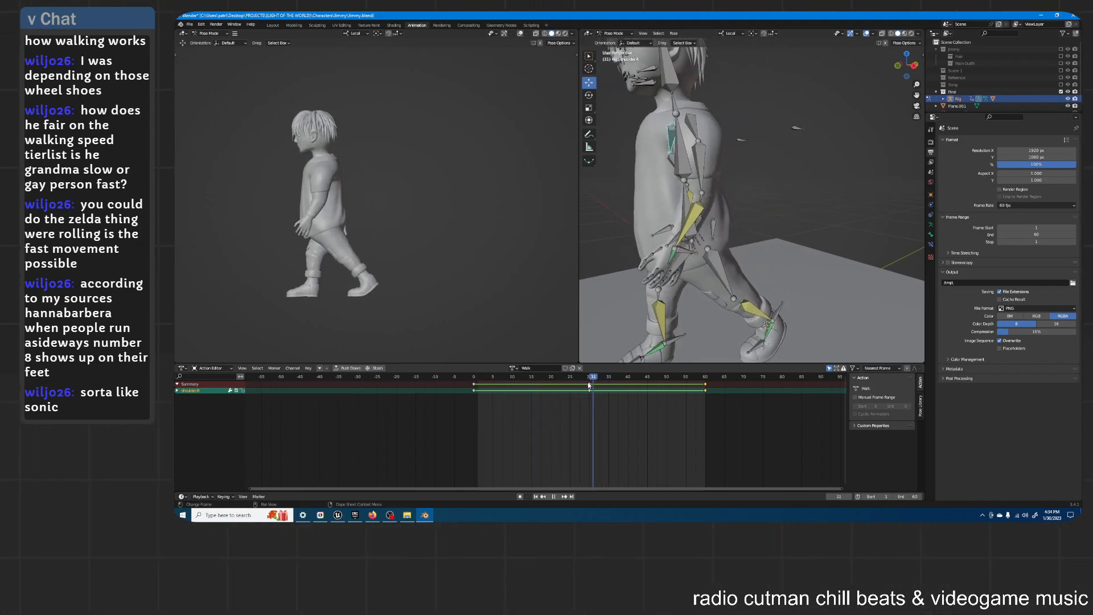
Step: Copy the pelvis, right heel IK and right toes pose from frame 15 and paste it mirrored at frame 45
mouse_move(671, 341)
middle_down()
mouse_move(705, 312)
mouse_move(700, 337)
mouse_move(689, 338)
middle_up()
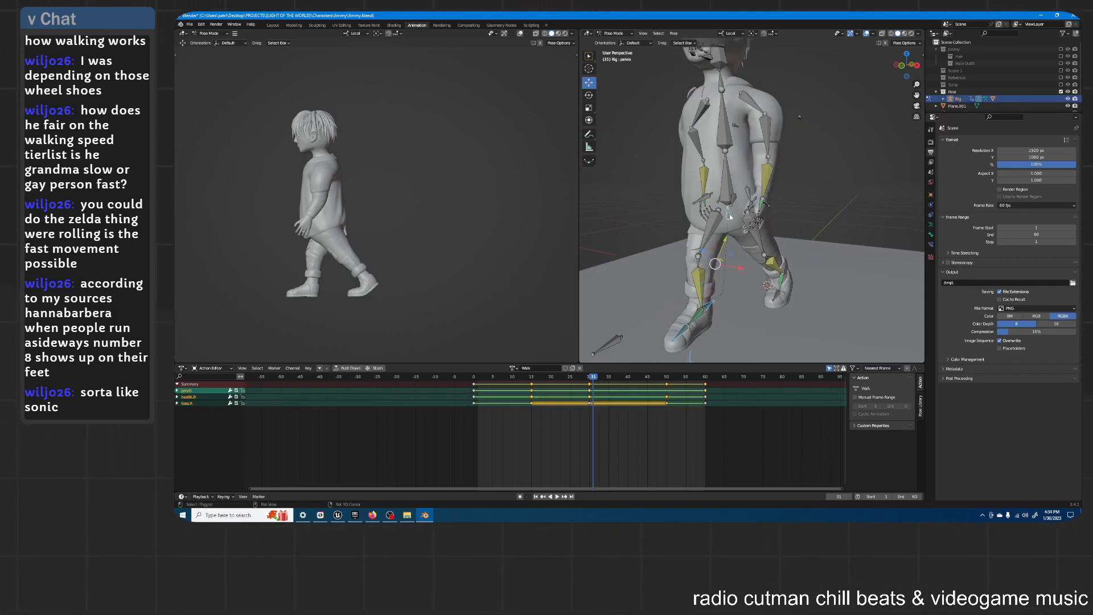
key(space)
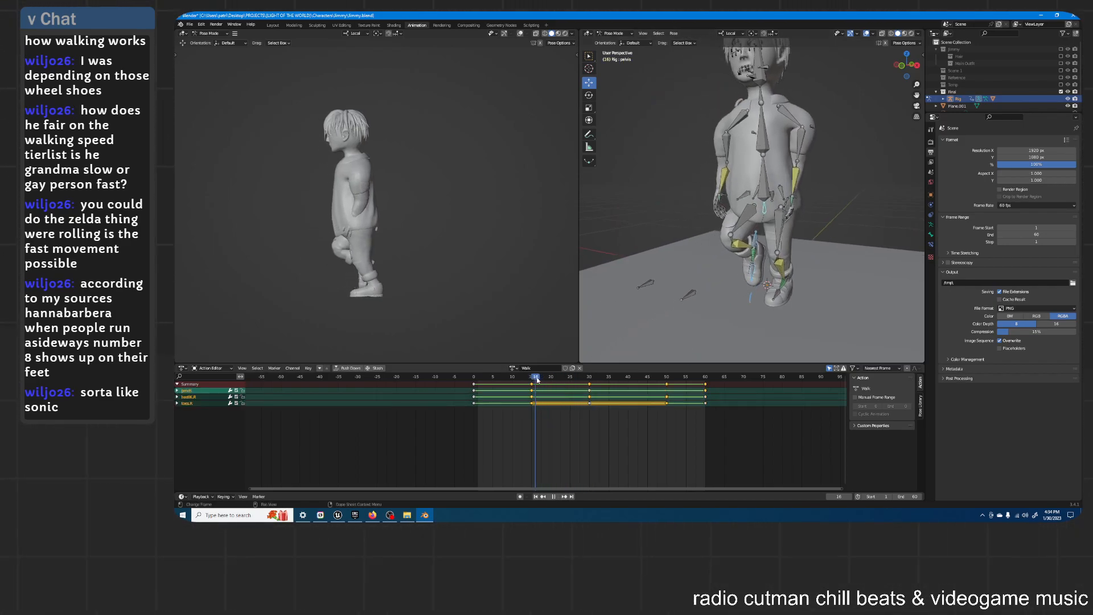
key(ctrl+c)
click(649, 376)
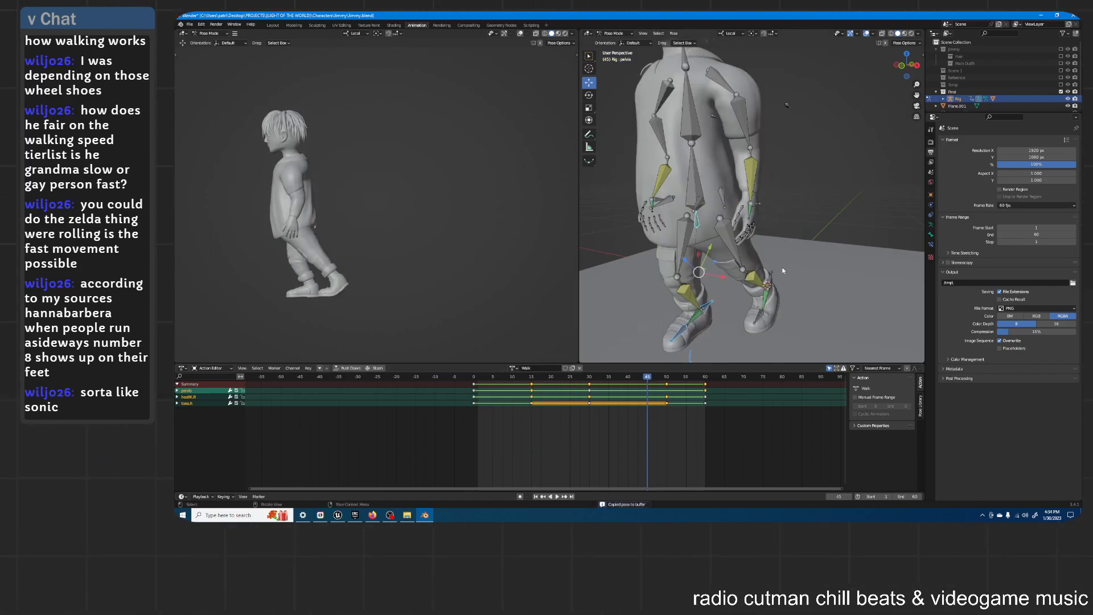
key(a)
key(ctrl+v)
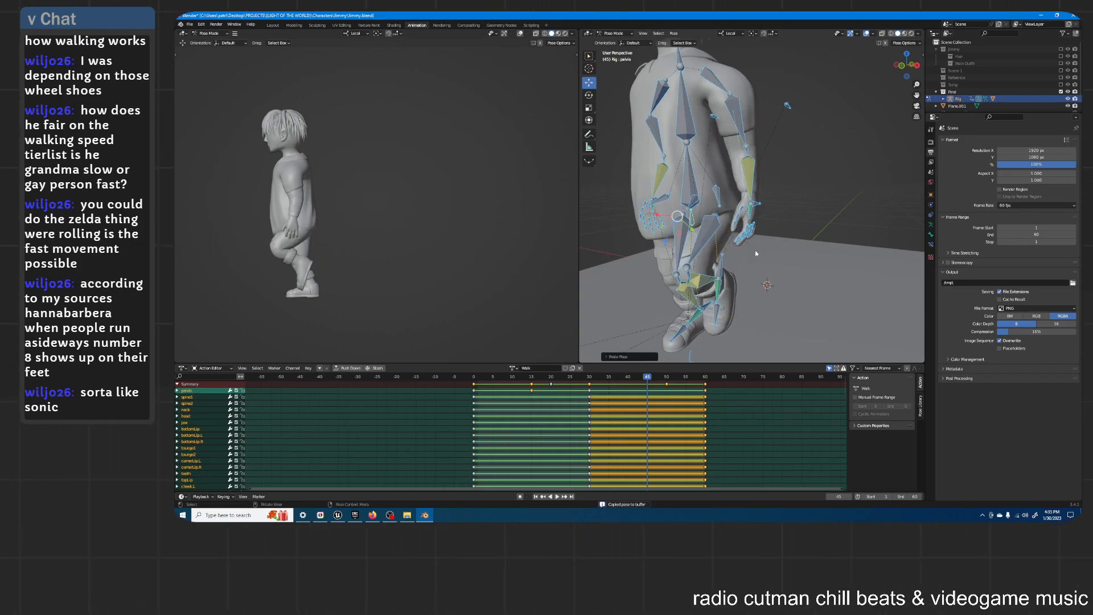
Step: Insert keyframes for the pelvis, left heel IK and left toes bones at frame 45 and scrub through the second step
click(720, 273)
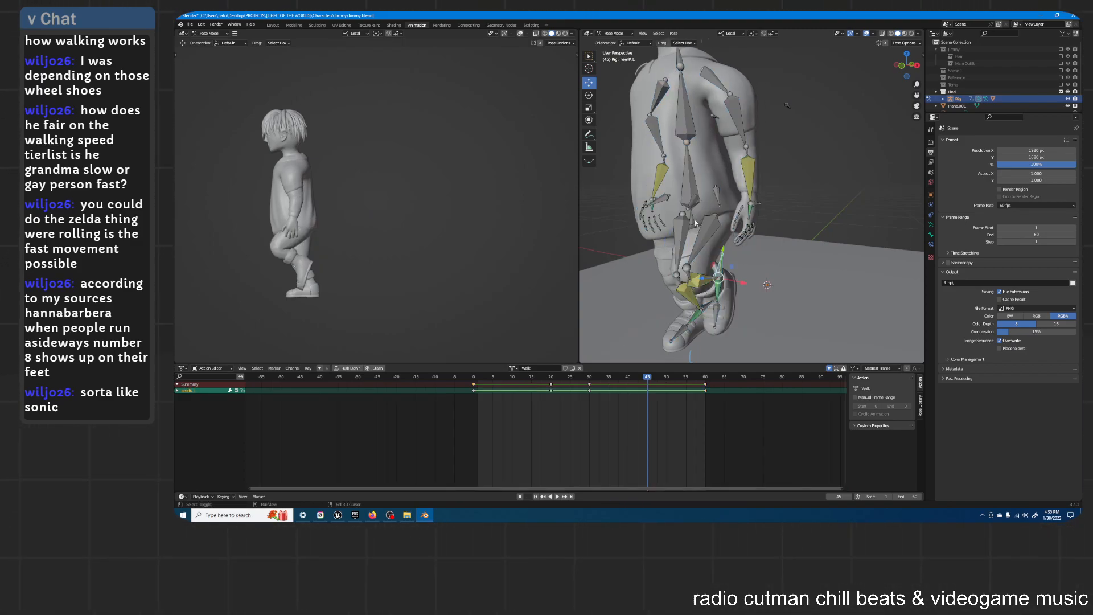
key(i)
click(739, 247)
key(space)
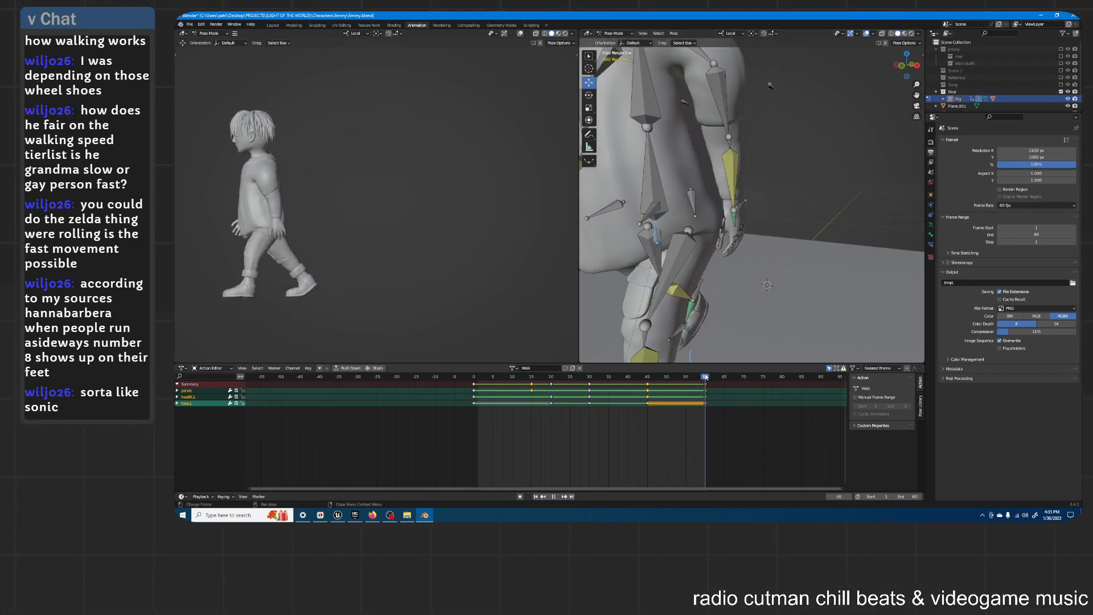
drag(638, 378, 688, 406)
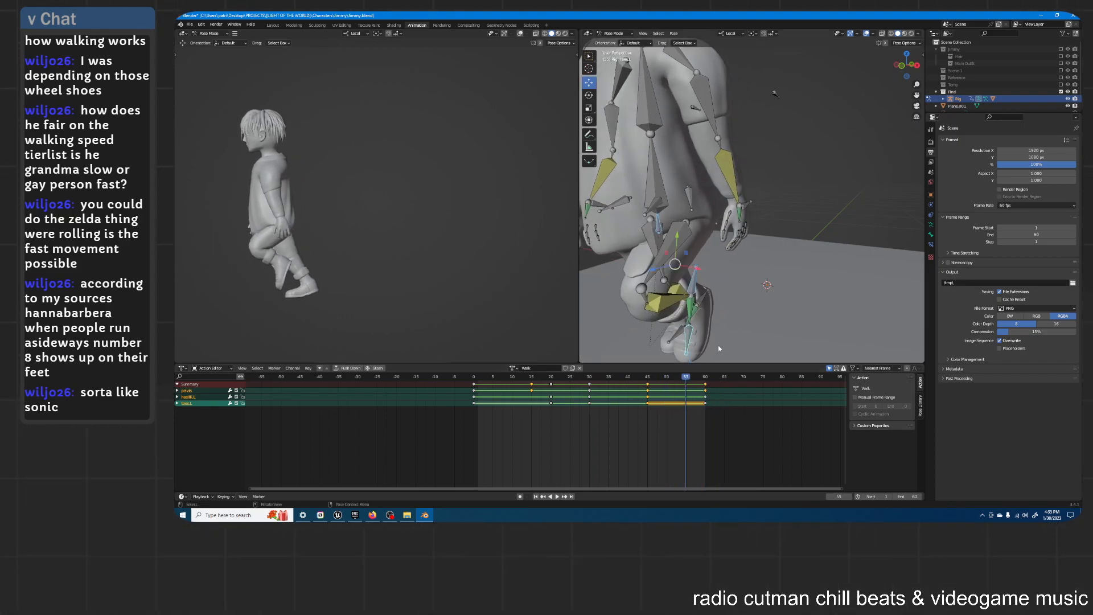
Step: Review the second half of the walk from behind, scrubbing back to frame 0
key(a)
scroll(753, 268, down, 4)
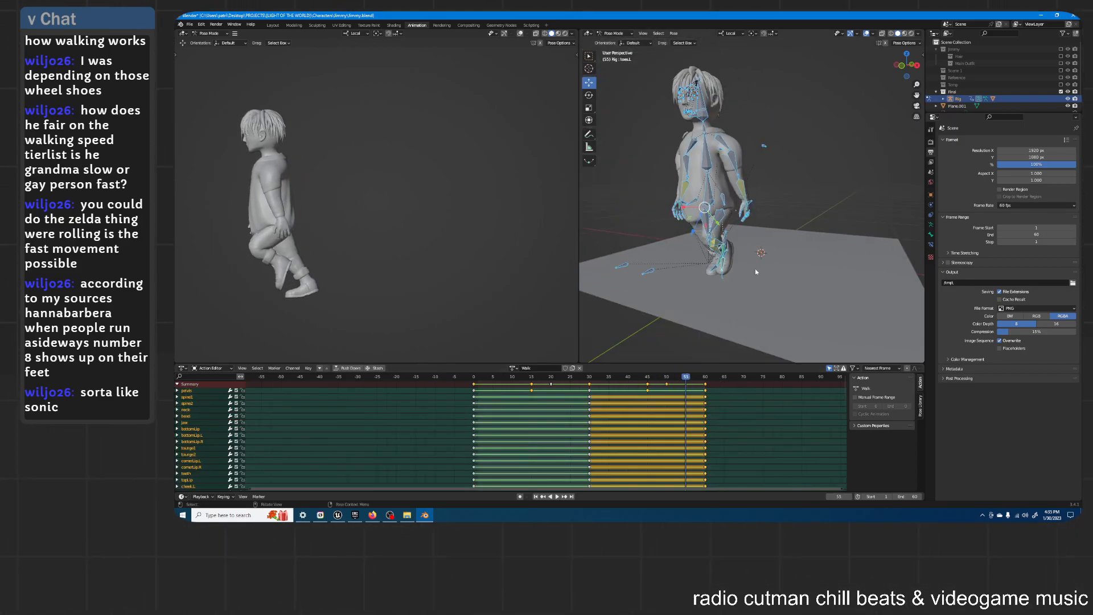
middle_drag(753, 269, 743, 264)
click(748, 224)
middle_drag(734, 213, 778, 218)
drag(671, 374, 473, 433)
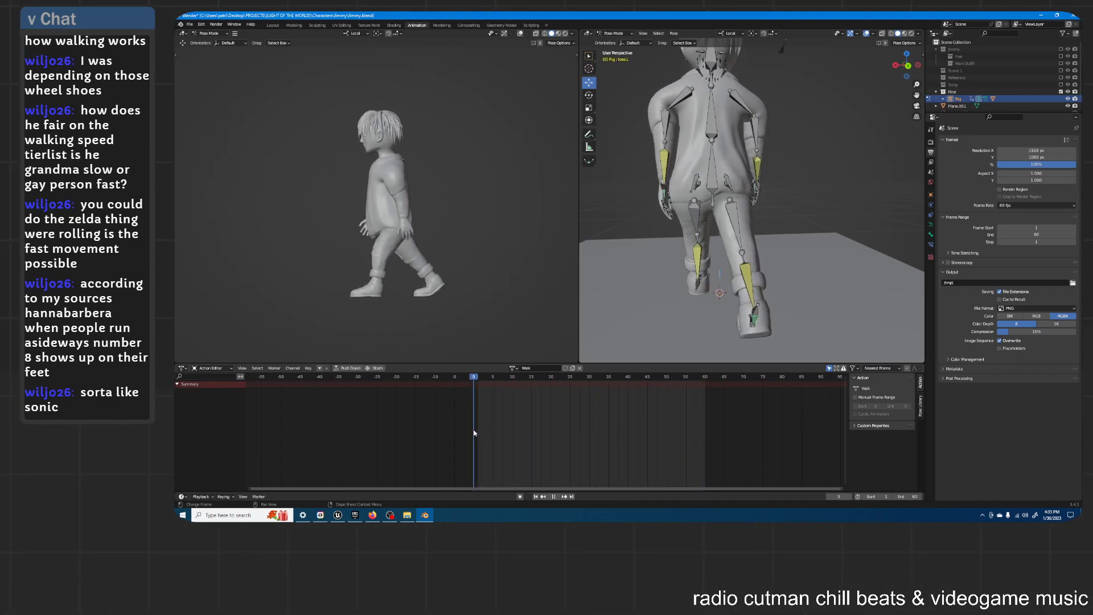
Step: Set the keyframe interpolation of all the rig's bones to Linear and play back the walk cycle
mouse_move(779, 228)
middle_down()
mouse_move(888, 211)
mouse_move(766, 217)
mouse_move(784, 215)
middle_up()
key(a)
scroll(788, 215, up, 3)
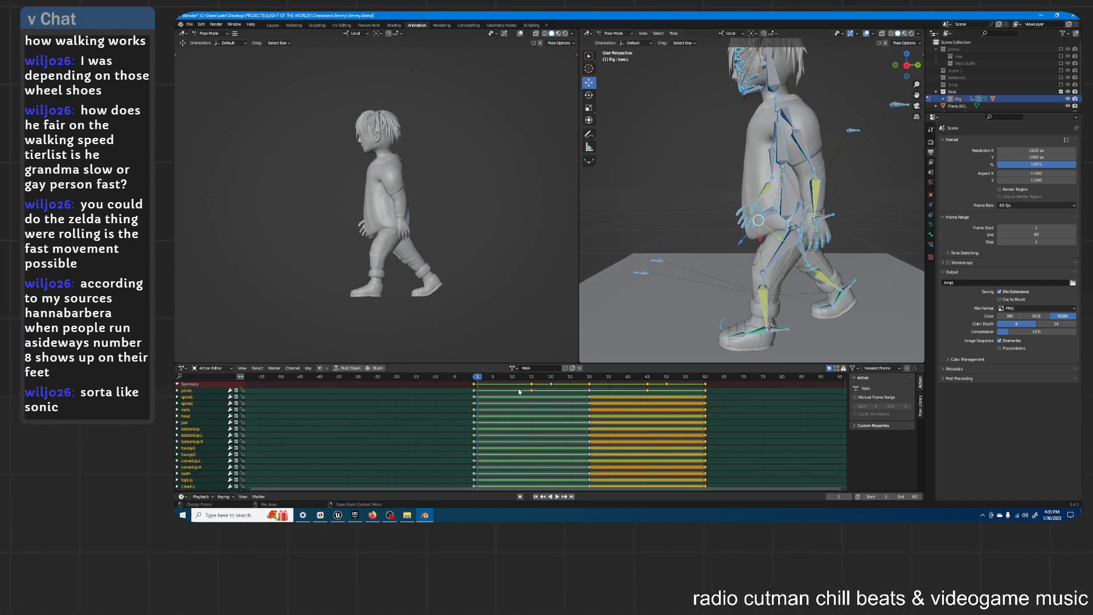
scroll(709, 247, down, 2)
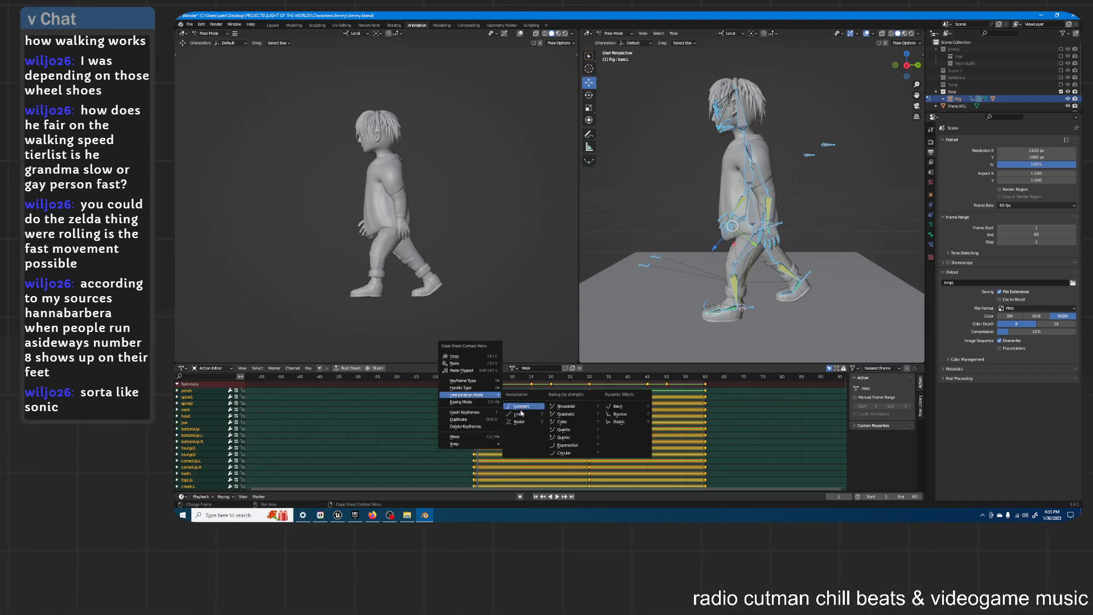
click(518, 415)
key(space)
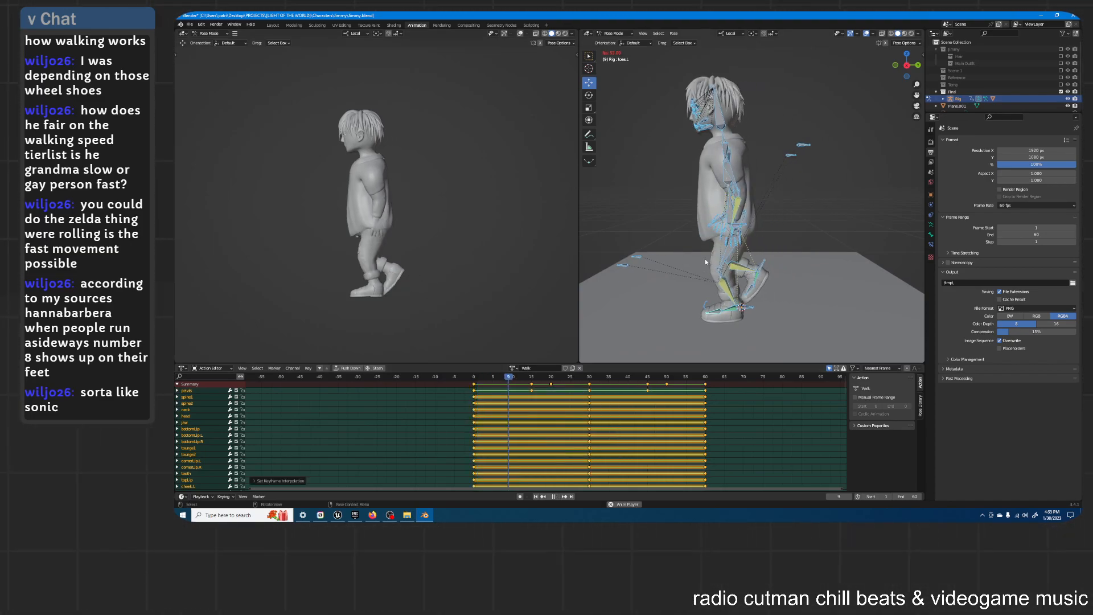
middle_drag(705, 261, 792, 213)
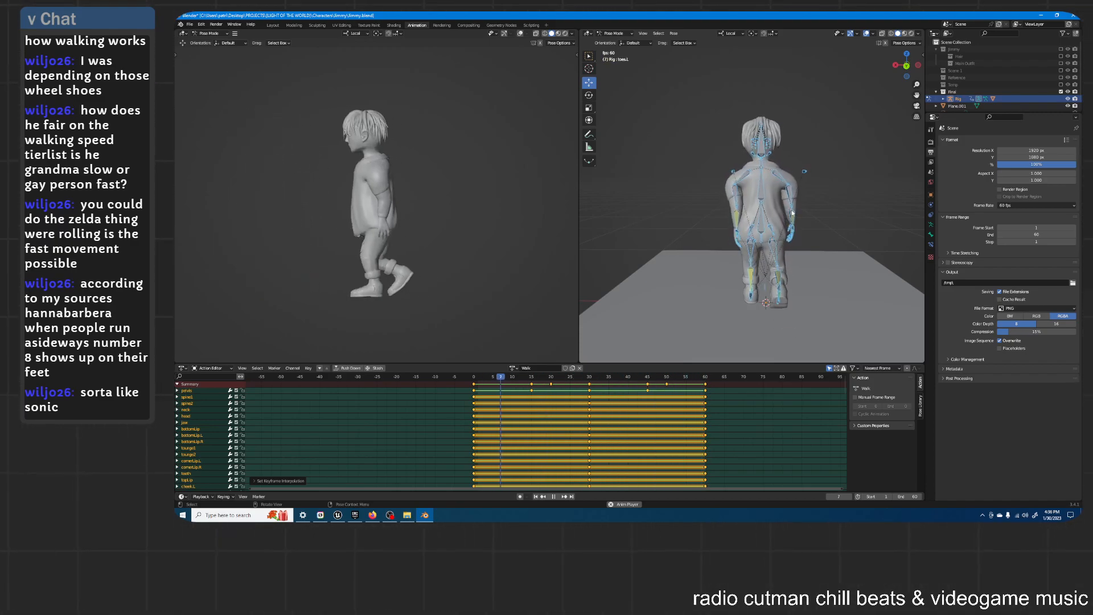
Step: Scrub through the first step between frame 0 and the passing pose, examining the motion from the side and front
key(space)
middle_drag(727, 223, 812, 220)
scroll(797, 225, up, 3)
shift+middle_drag(749, 252, 750, 228)
click(465, 378)
drag(466, 379, 491, 379)
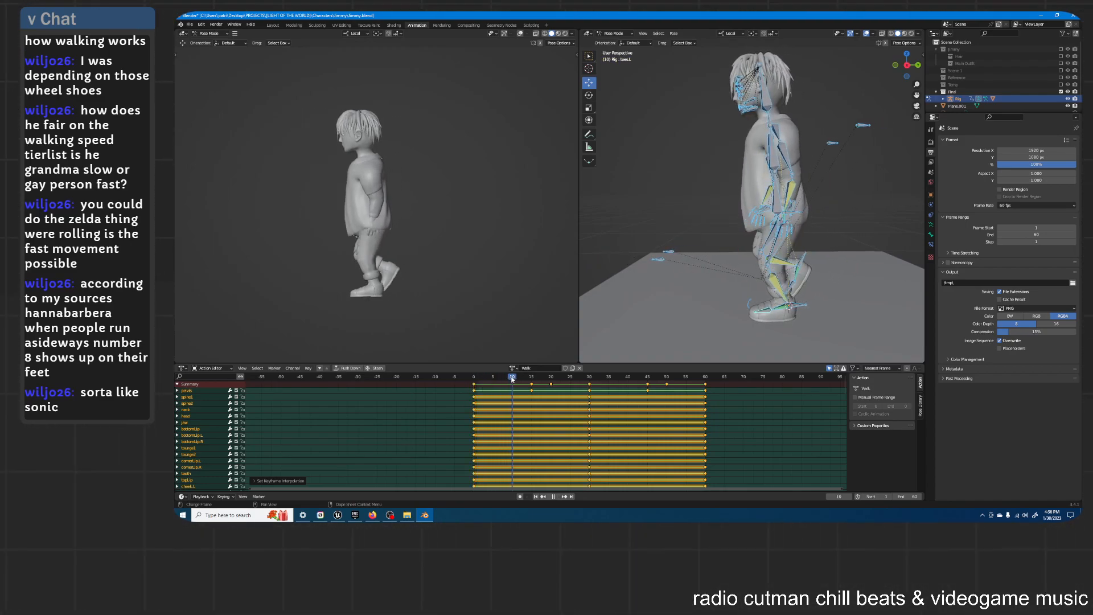
middle_drag(732, 251, 697, 253)
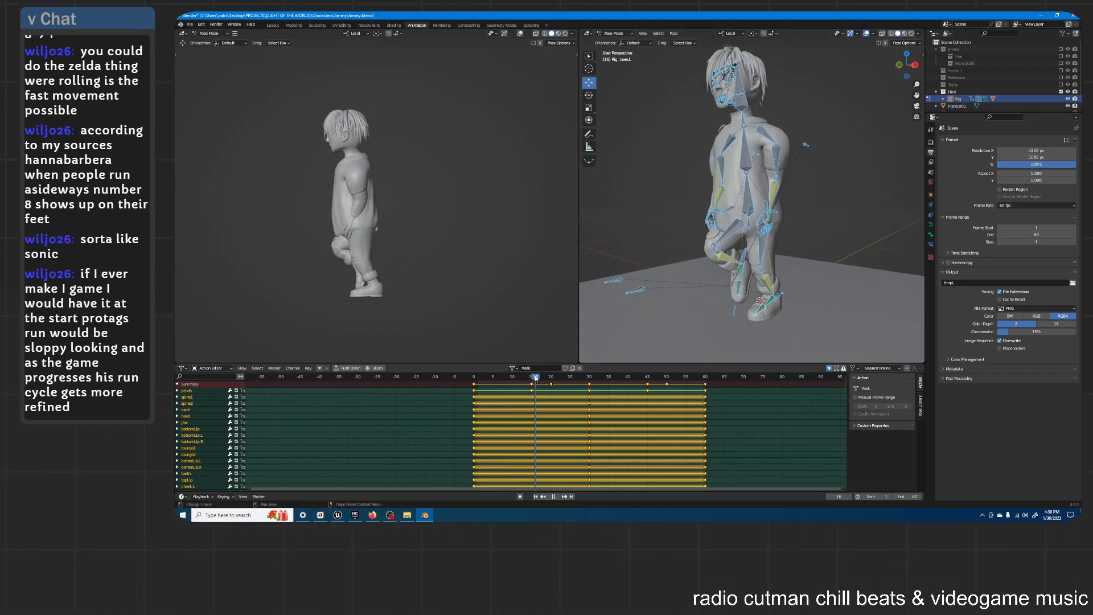
drag(517, 380, 460, 385)
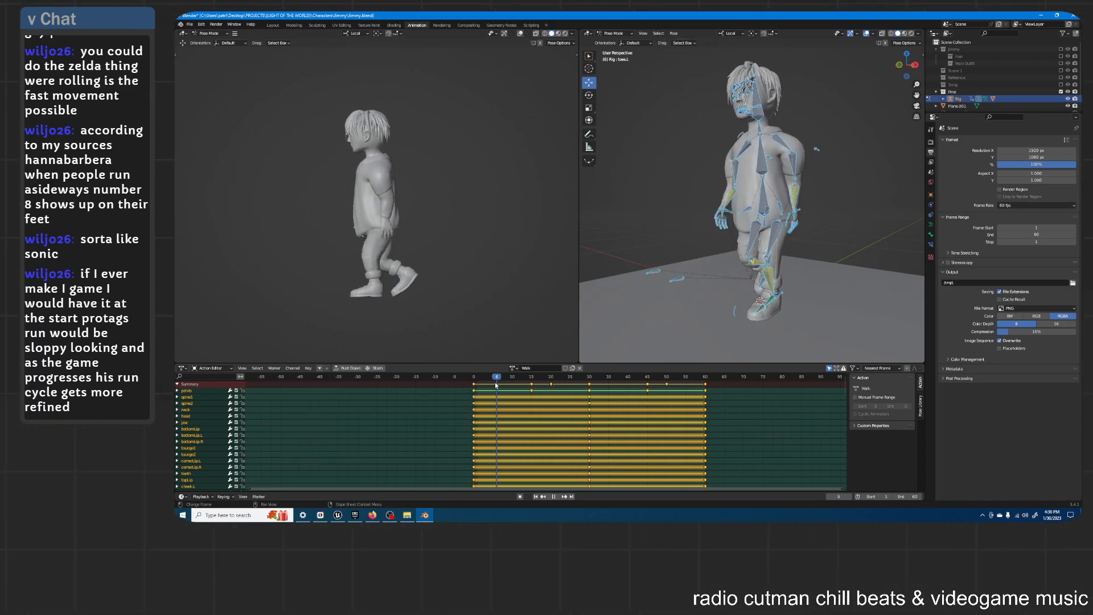
Step: Lower the pelvis and both hand IK bones along global Z at frame 0 and keyframe them
key(Escape)
middle_drag(711, 239, 851, 220)
click(760, 217)
click(719, 56)
shift+click(789, 206)
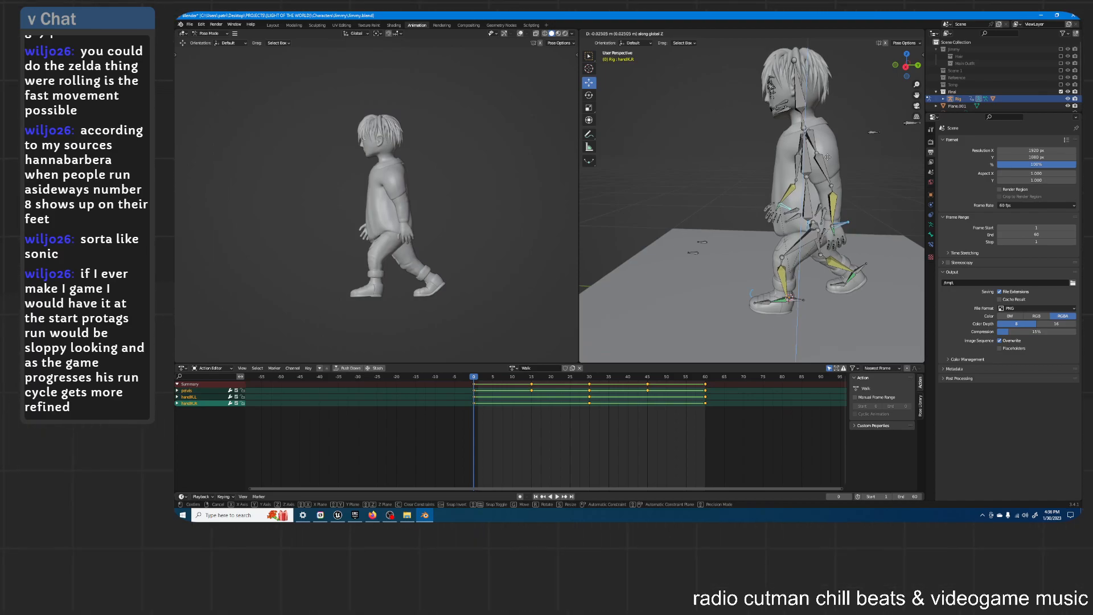
click(818, 166)
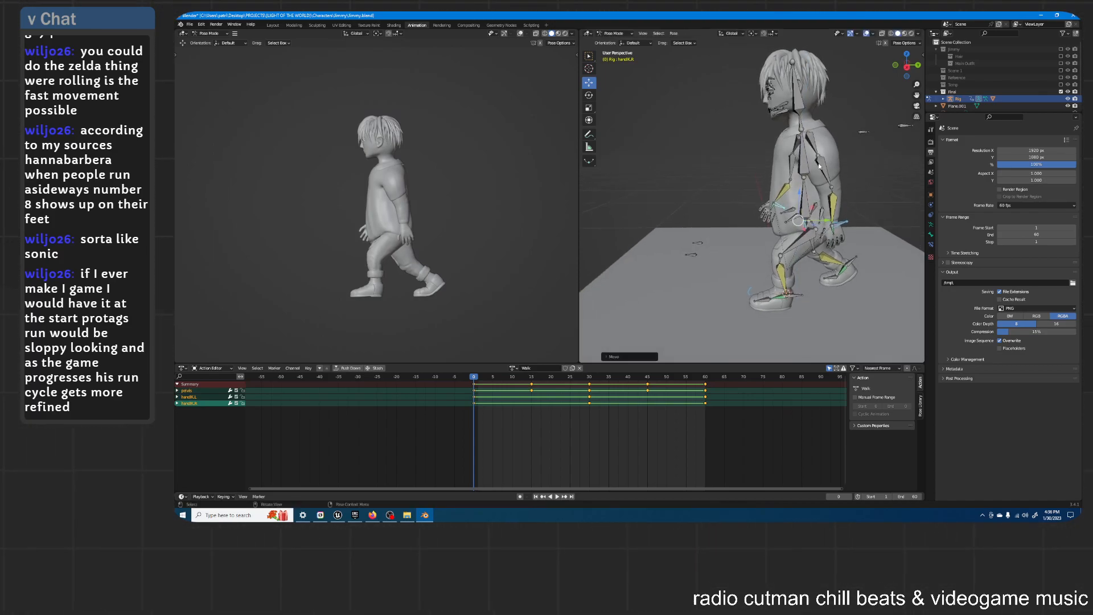
key(i)
click(818, 169)
Step: Paste the lowered pelvis and hand IK pose at frame 60 and, mirrored, at frame 30
click(704, 377)
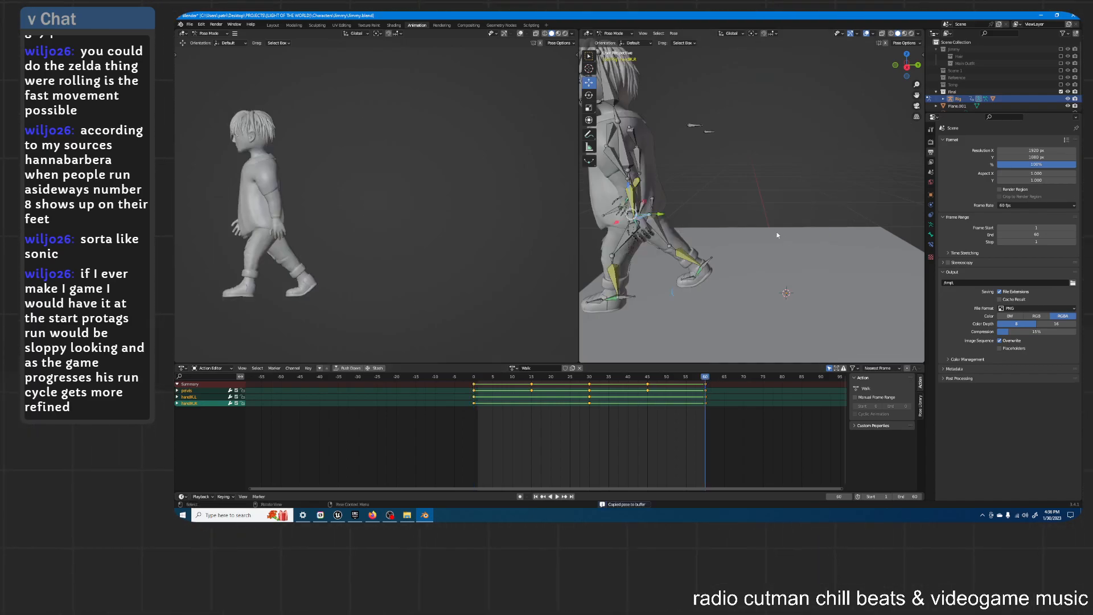
key(ctrl+shift+v)
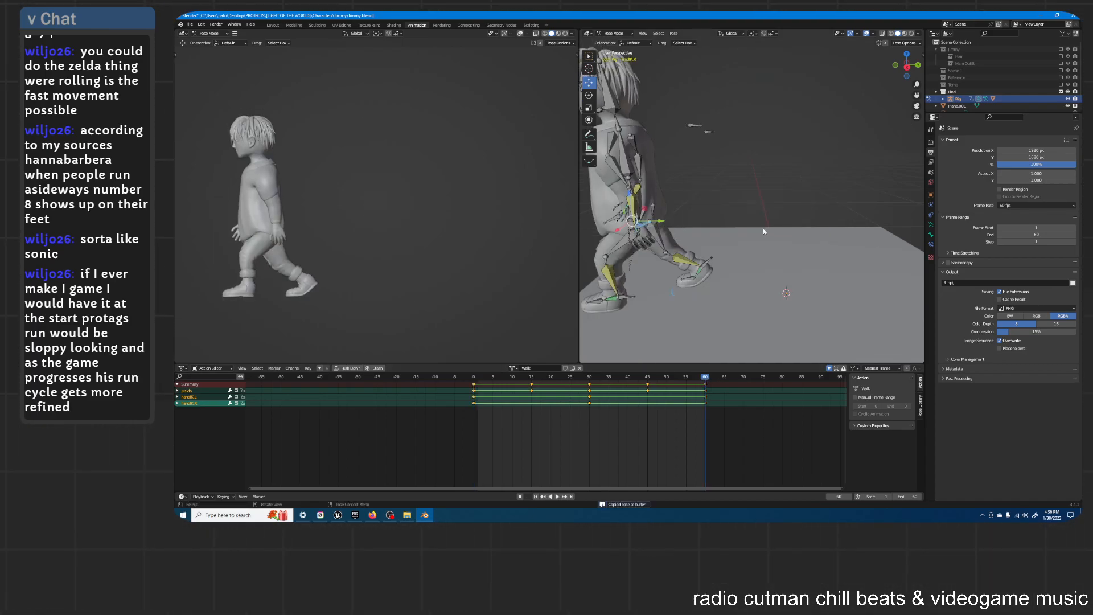
click(589, 377)
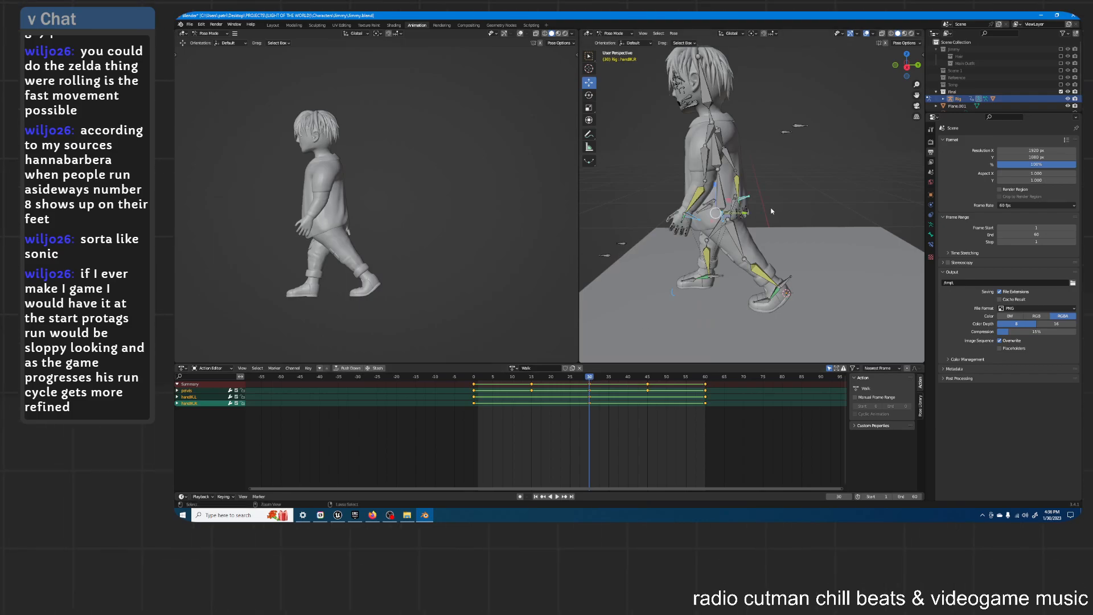
key(ctrl+shift+v)
right_click(771, 211)
Step: Play back the walk cycle and examine the pelvis's up-and-down motion from behind
key(space)
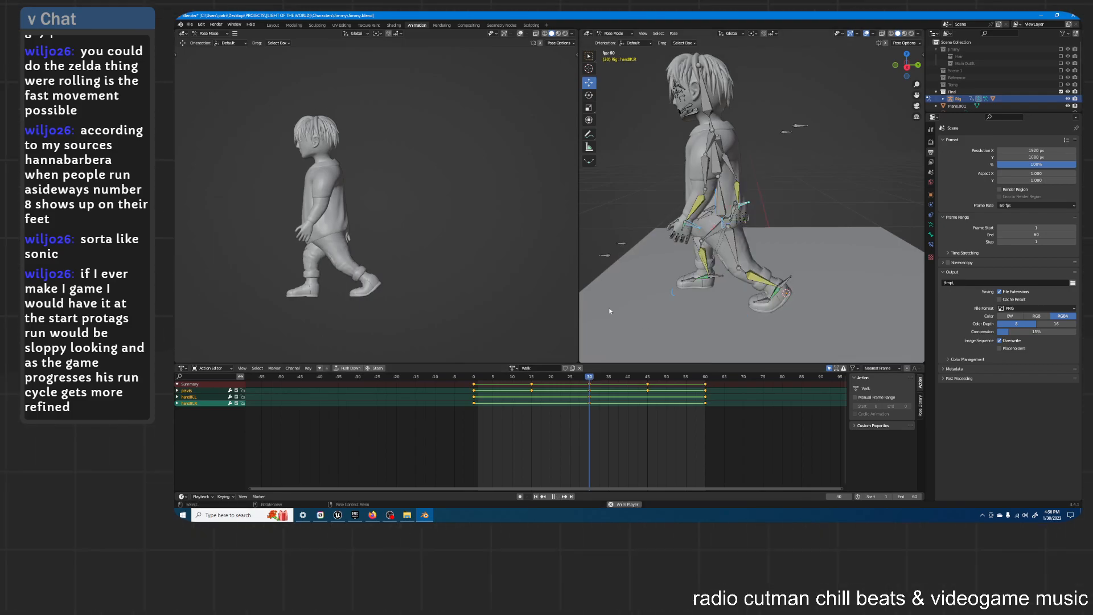
middle_drag(700, 251, 719, 187)
middle_drag(780, 169, 822, 163)
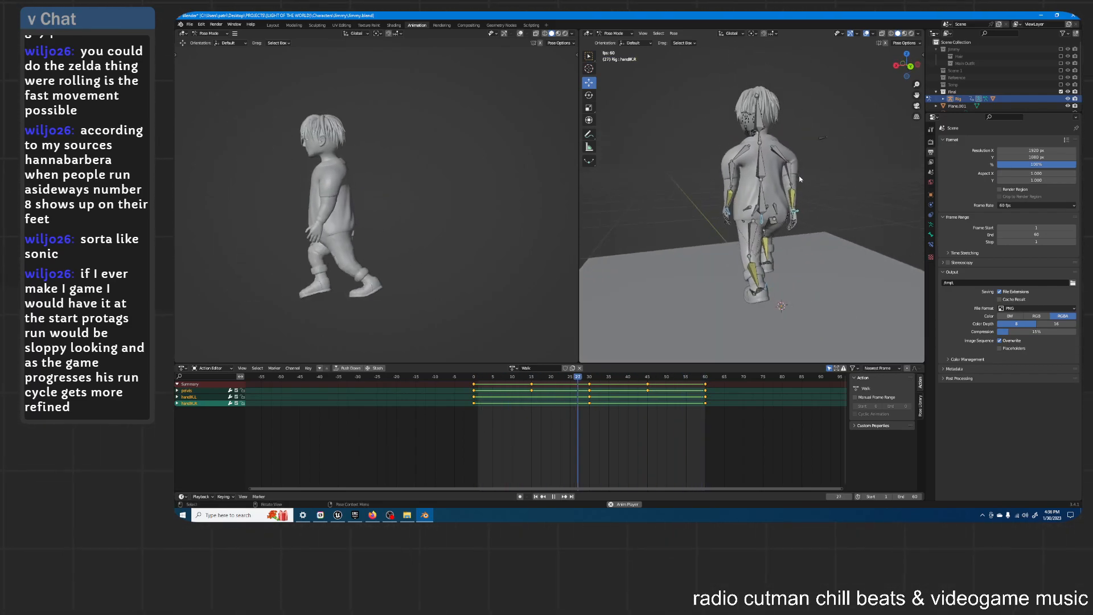
Step: Play back and scrub the walk cycle, examining the arms and passing pose from the side, front and behind
middle_drag(800, 179, 838, 197)
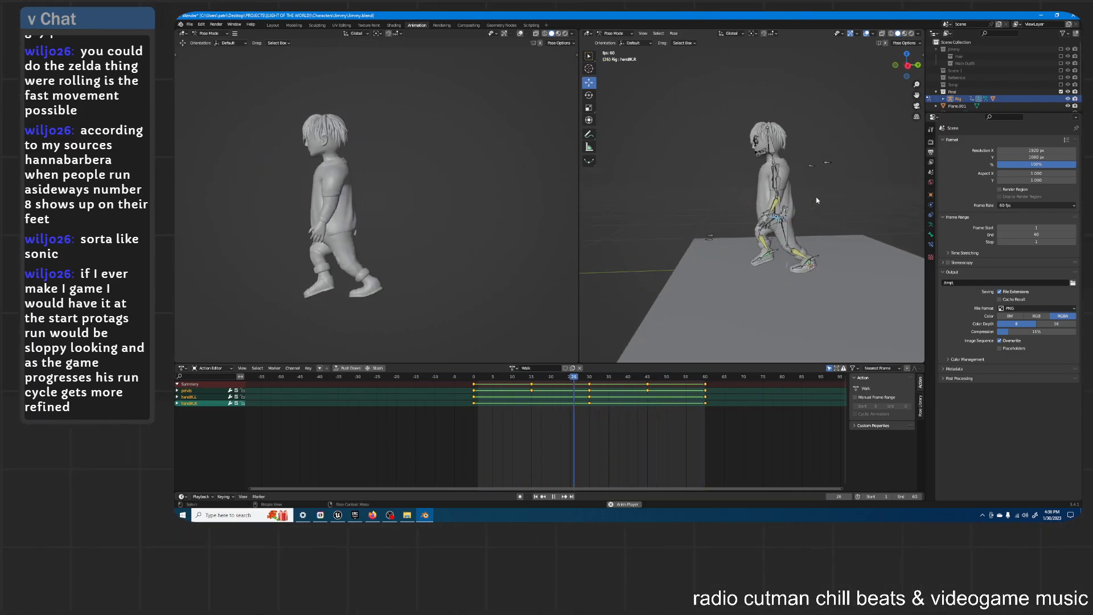
key(space)
key(space)
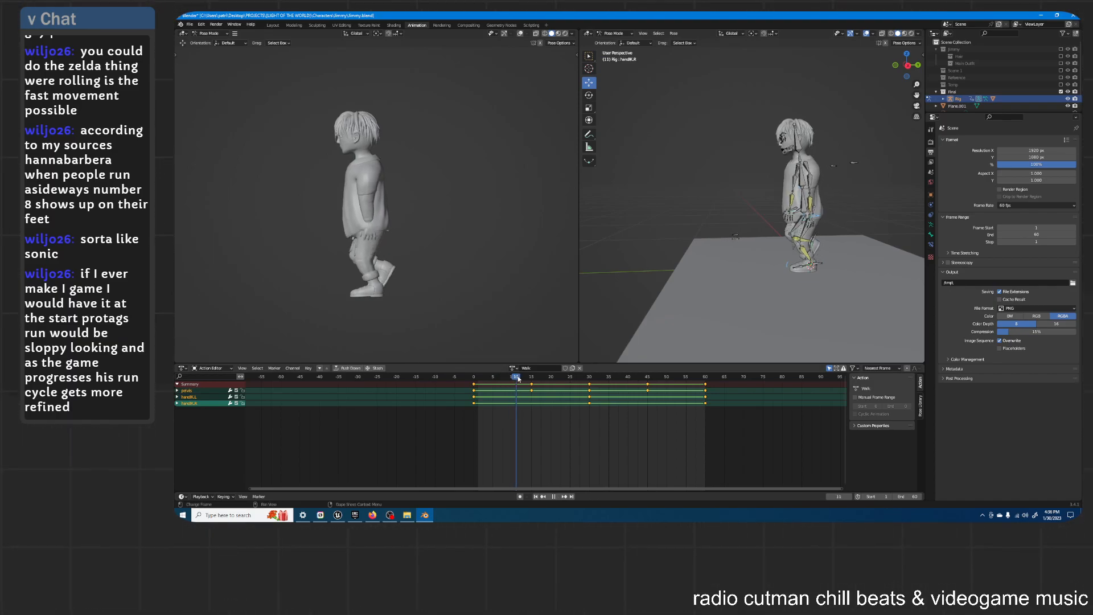
click(743, 189)
scroll(770, 194, up, 5)
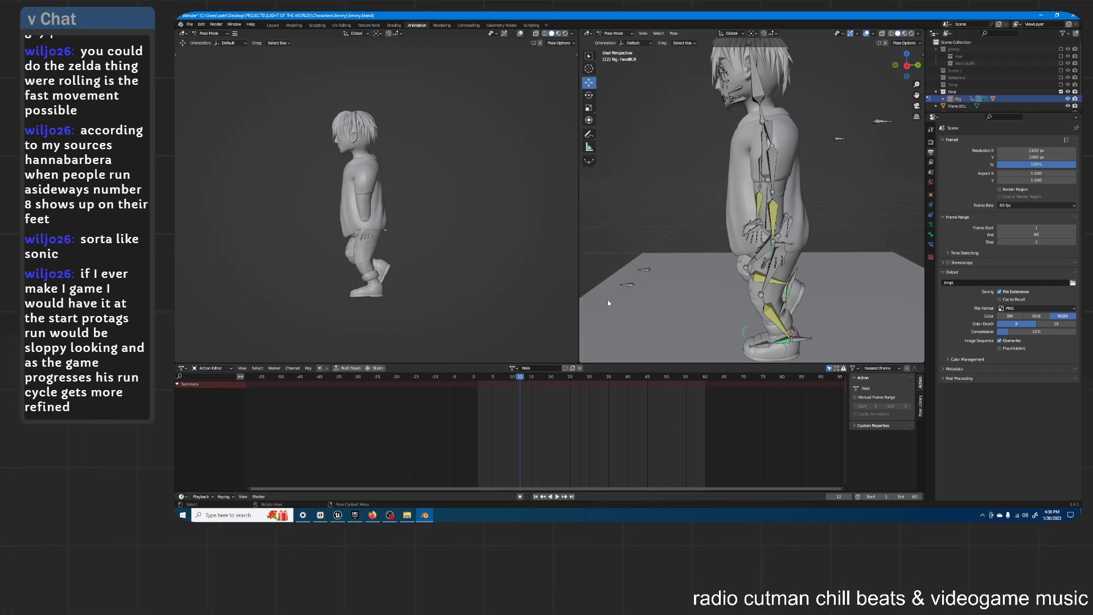
drag(522, 375, 544, 390)
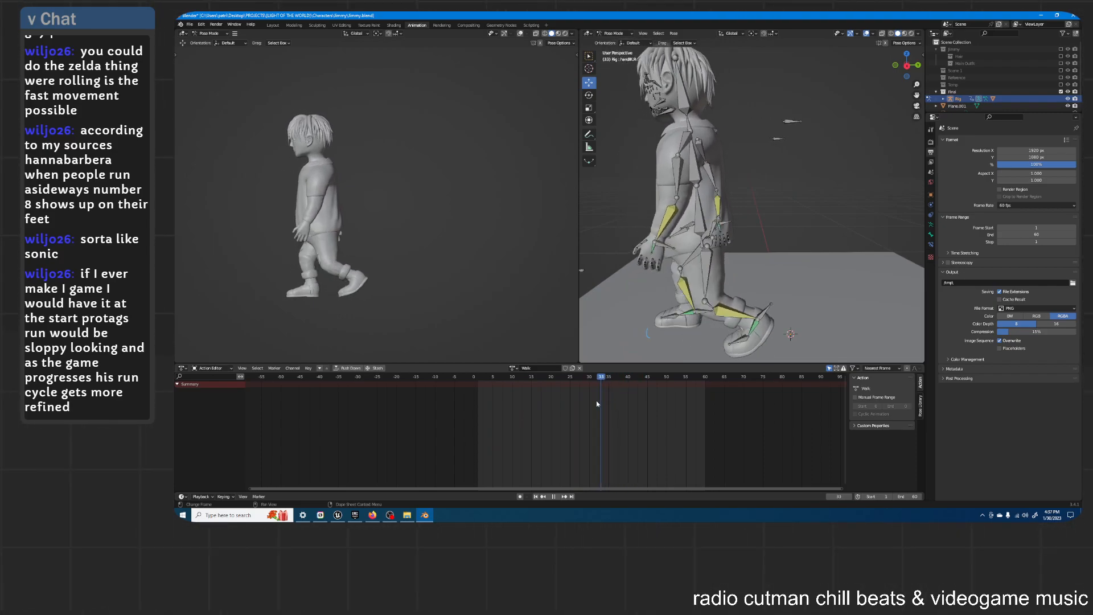
key(space)
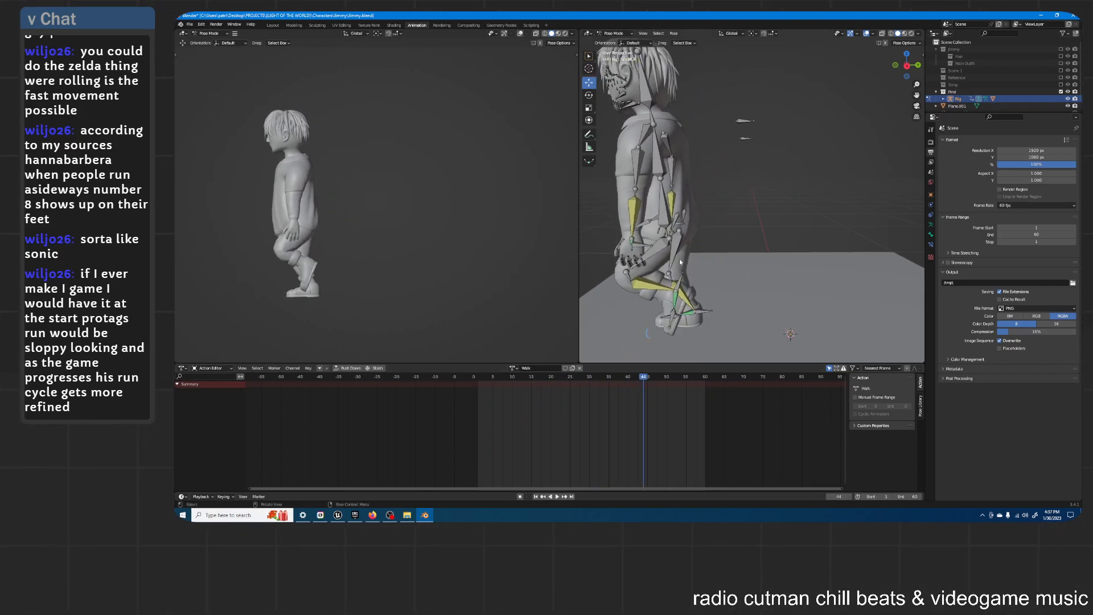
drag(639, 381, 535, 388)
middle_drag(715, 275, 767, 296)
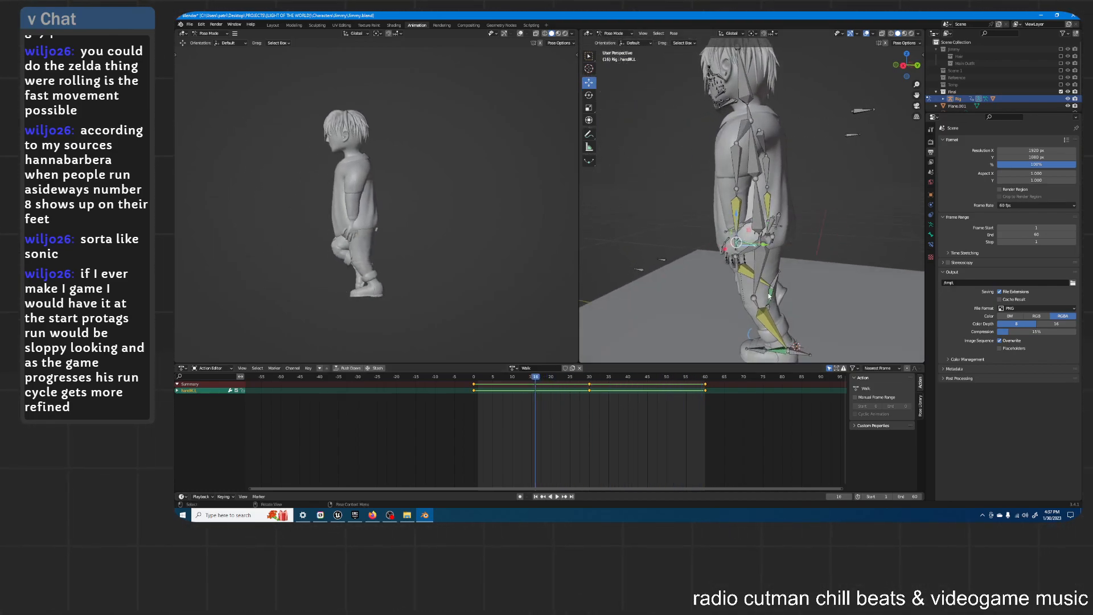
scroll(768, 295, down, 2)
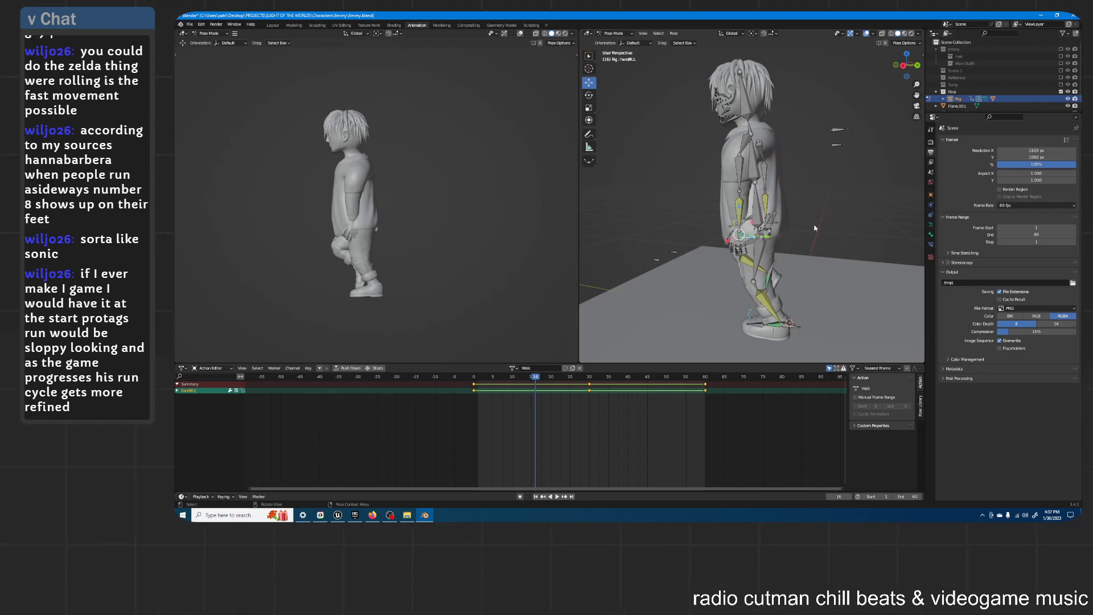
middle_drag(816, 226, 747, 206)
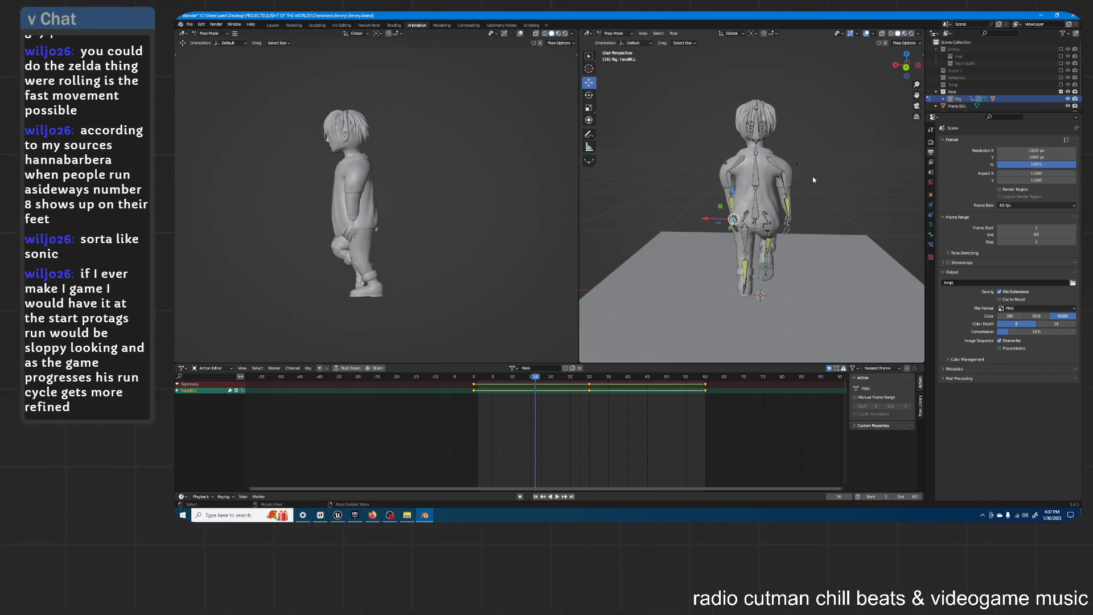
middle_drag(730, 143, 830, 266)
scroll(773, 262, up, 4)
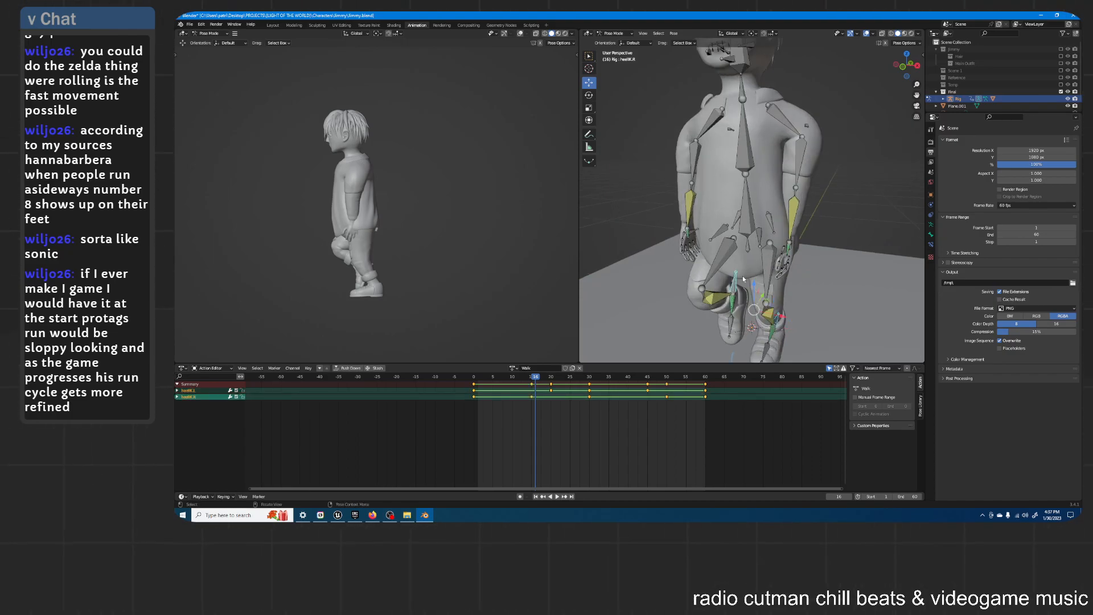
Step: Set the keyframes of all the rig's bones to Bezier interpolation and play back the walk cycle
key(a)
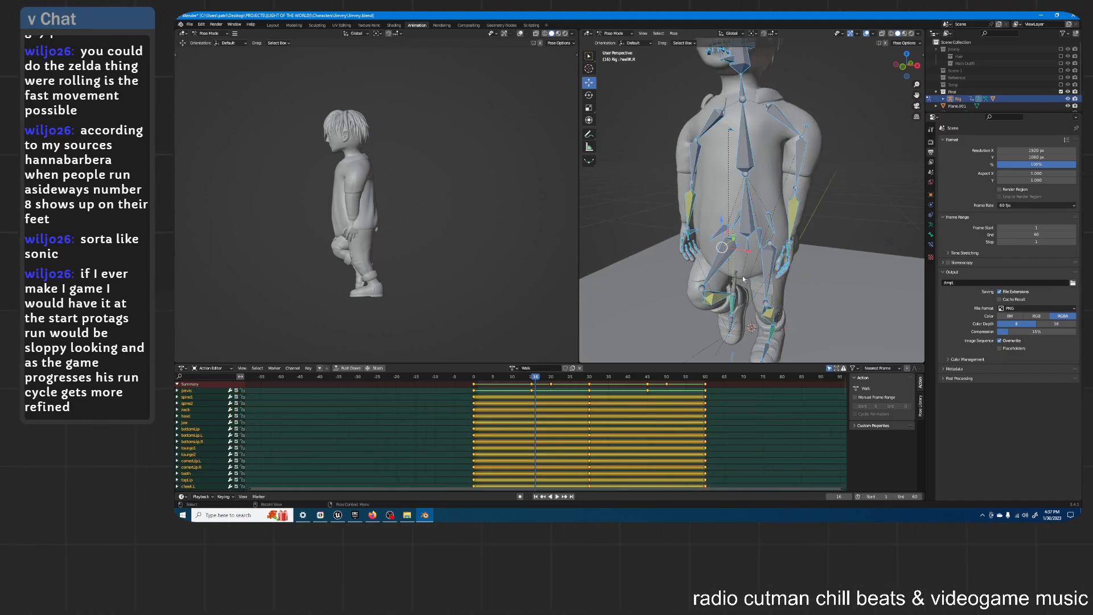
right_click(597, 427)
mouse_move(613, 412)
click(639, 439)
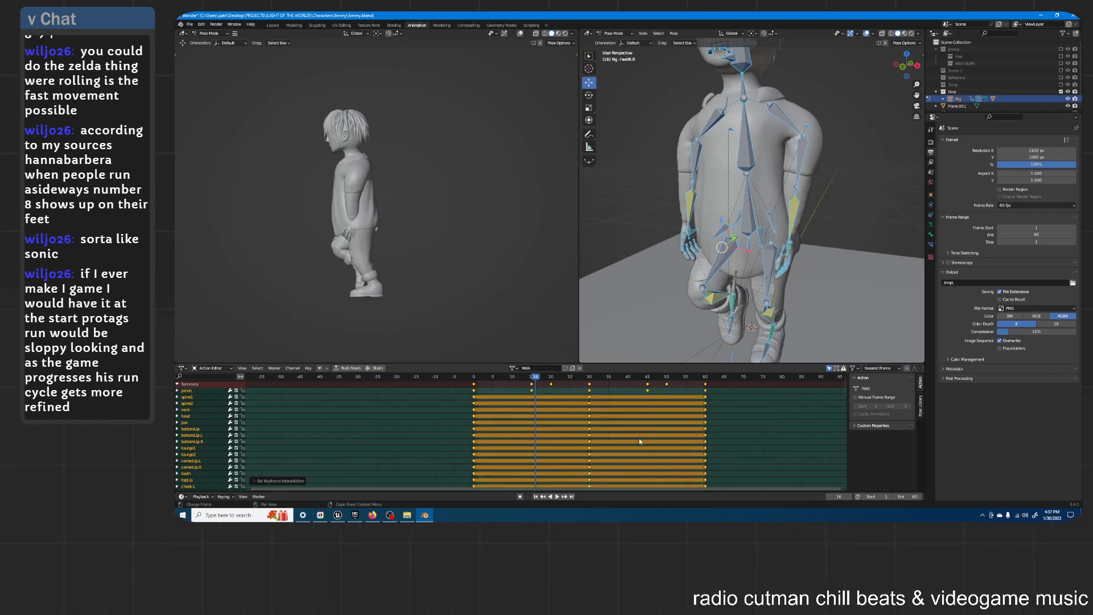
scroll(817, 252, down, 3)
middle_drag(817, 251, 803, 216)
click(803, 216)
key(space)
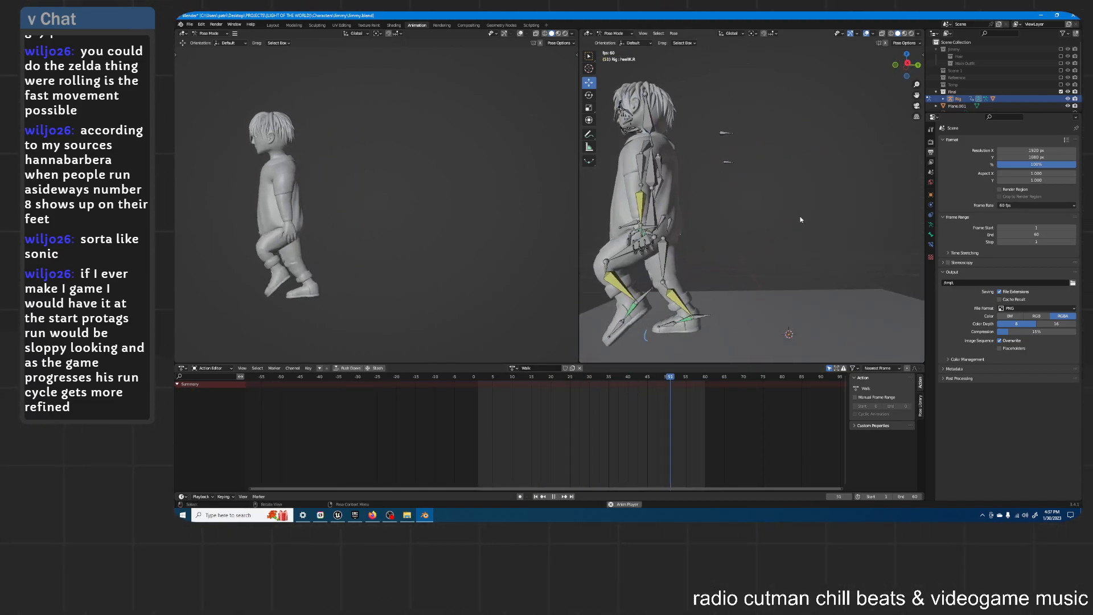
mouse_move(796, 219)
middle_down()
mouse_move(712, 217)
mouse_move(784, 210)
middle_up()
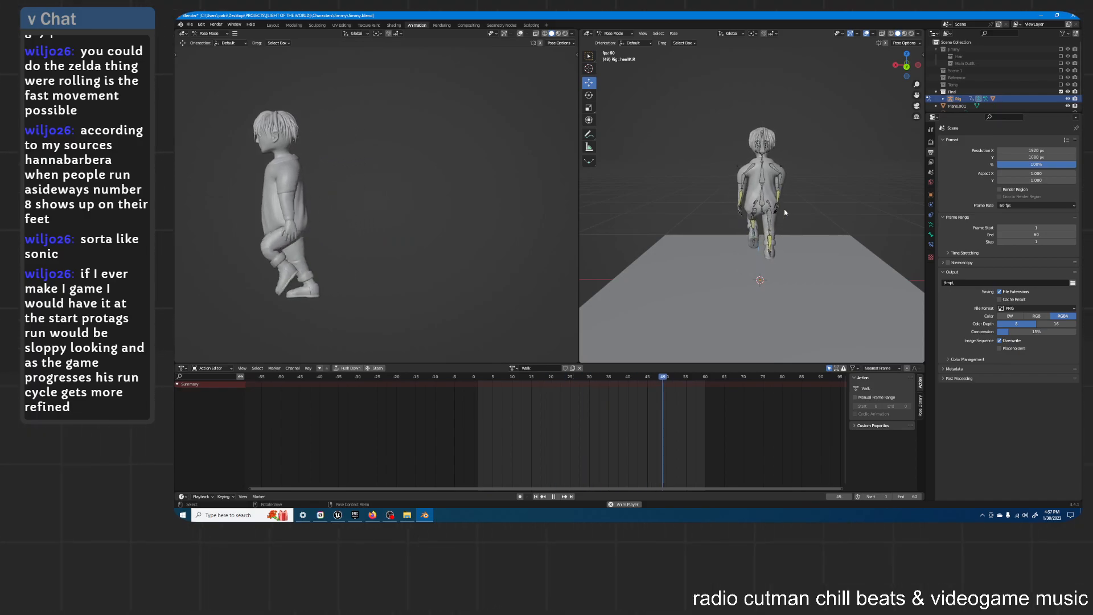
key(space)
Step: Reapply Bezier interpolation to every bone's keyframes and replay the animation from the front
key(a)
middle_drag(784, 211, 782, 295)
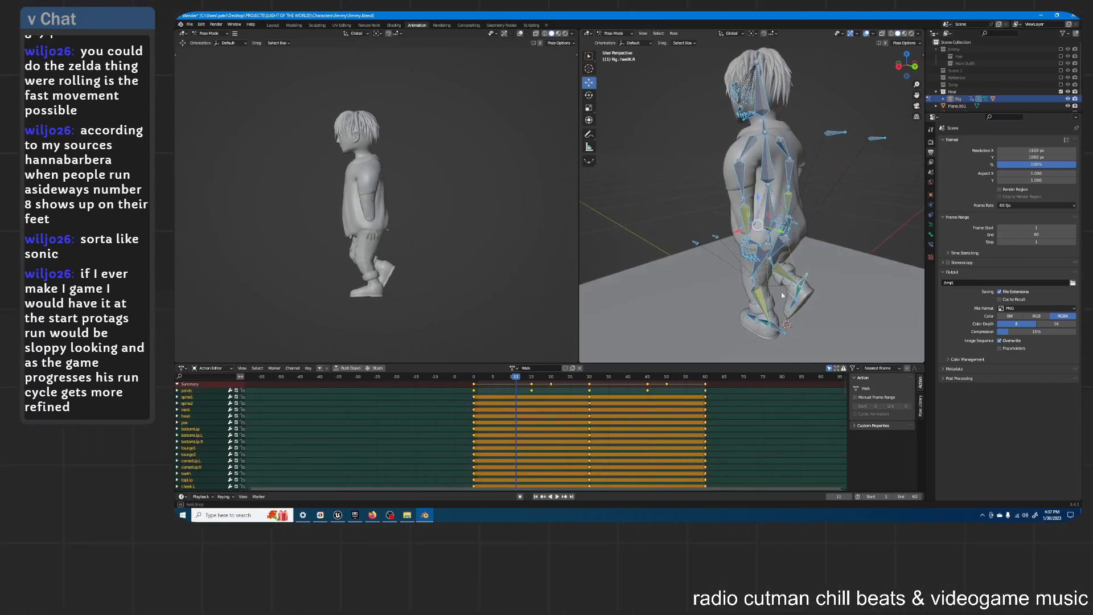
right_click(511, 406)
mouse_move(513, 405)
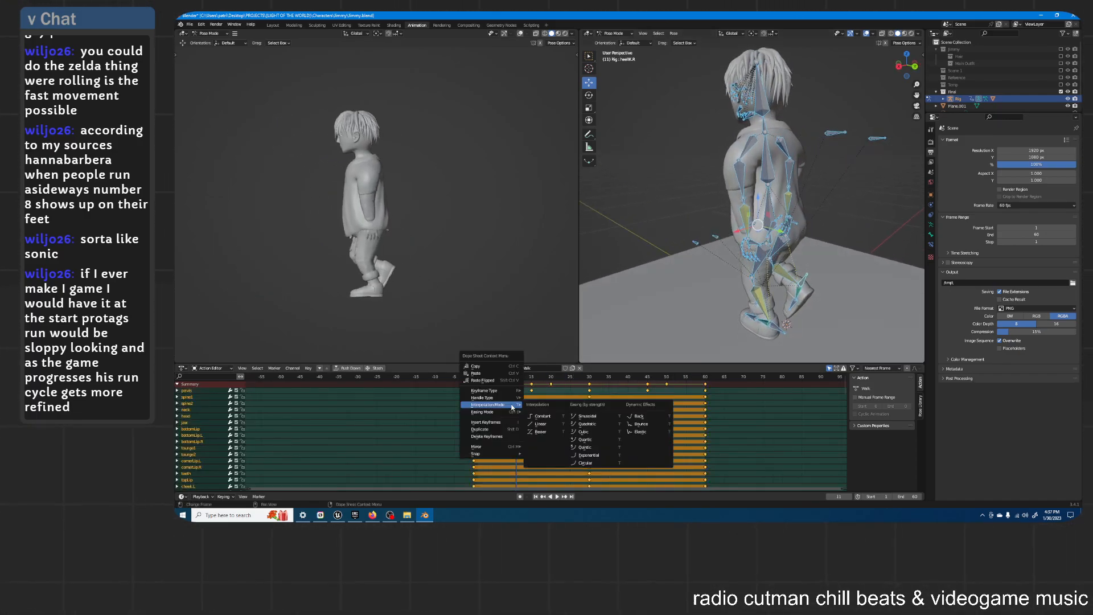
click(552, 433)
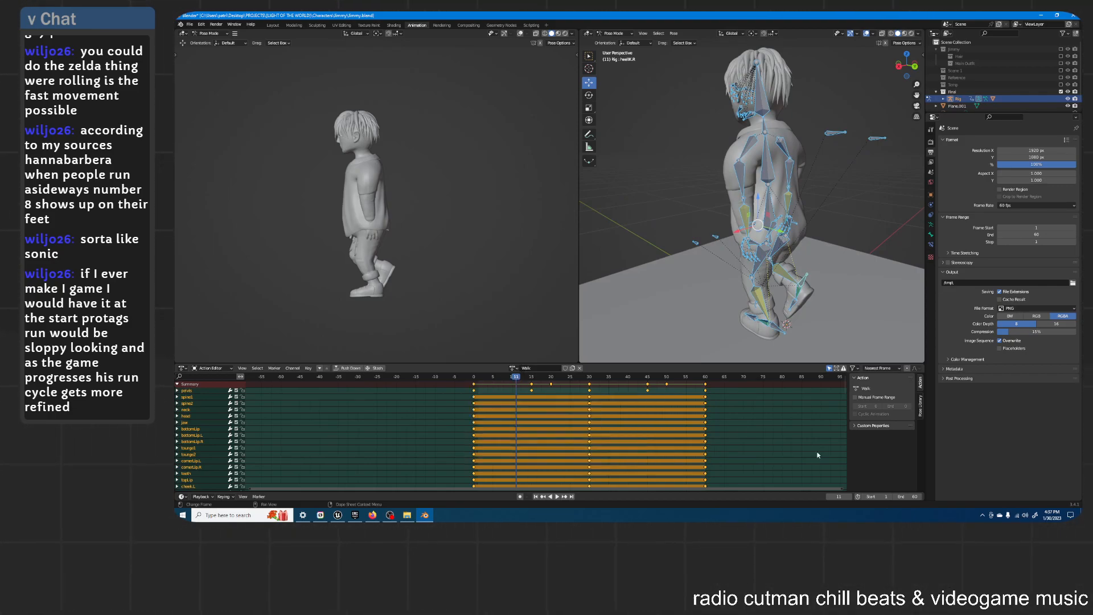
middle_drag(841, 201, 745, 260)
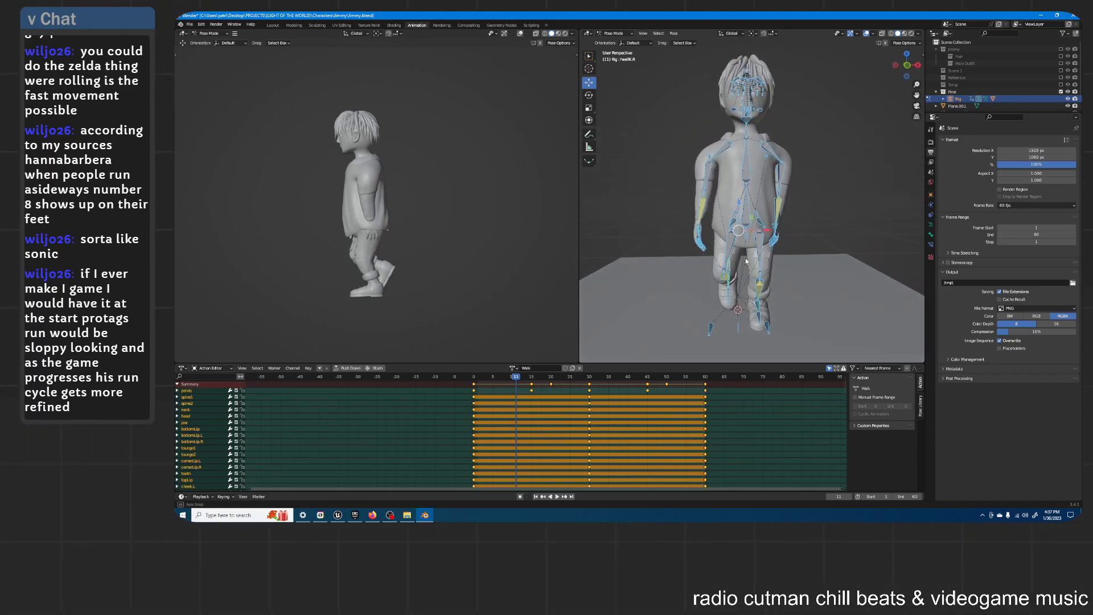
key(space)
Step: Move the left hand IK bone along global X and rotate it about Y at frame 15
mouse_move(790, 215)
middle_down()
mouse_move(709, 212)
mouse_move(764, 233)
mouse_move(811, 219)
mouse_move(787, 215)
middle_up()
click(764, 232)
key(g)
key(x)
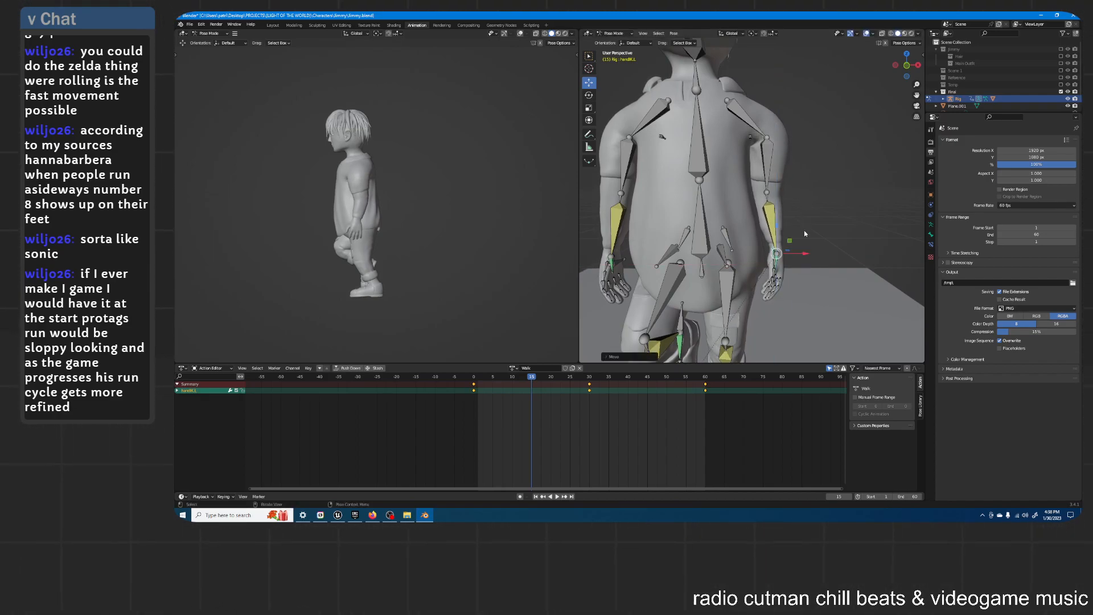
key(r)
key(y)
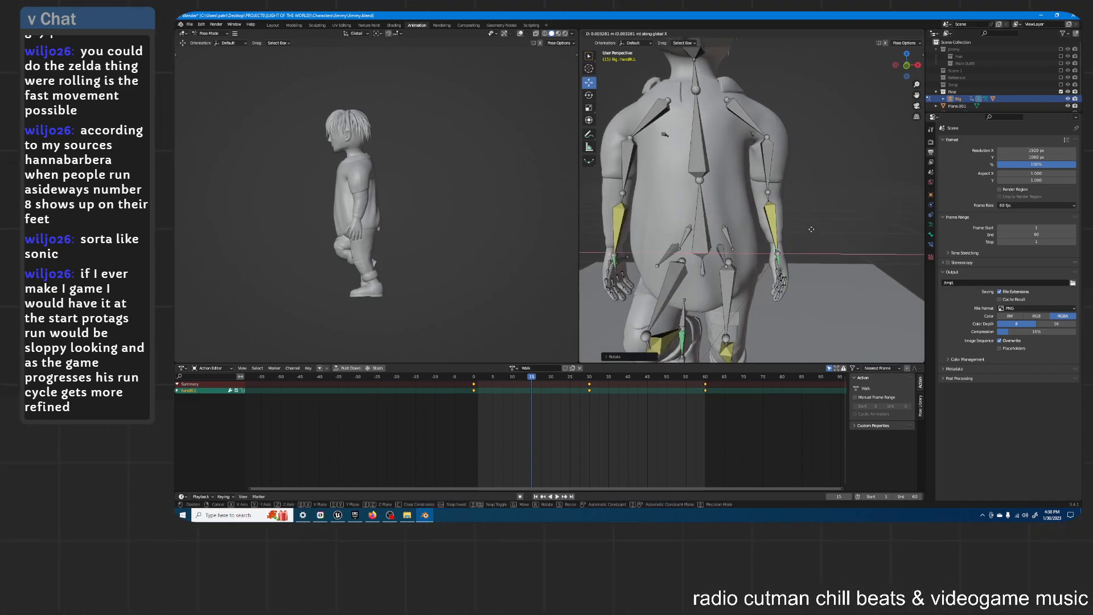
Step: Move the right hand IK bone along global Z and X at frame 15 and keyframe both hand IK bones
middle_drag(676, 255, 586, 281)
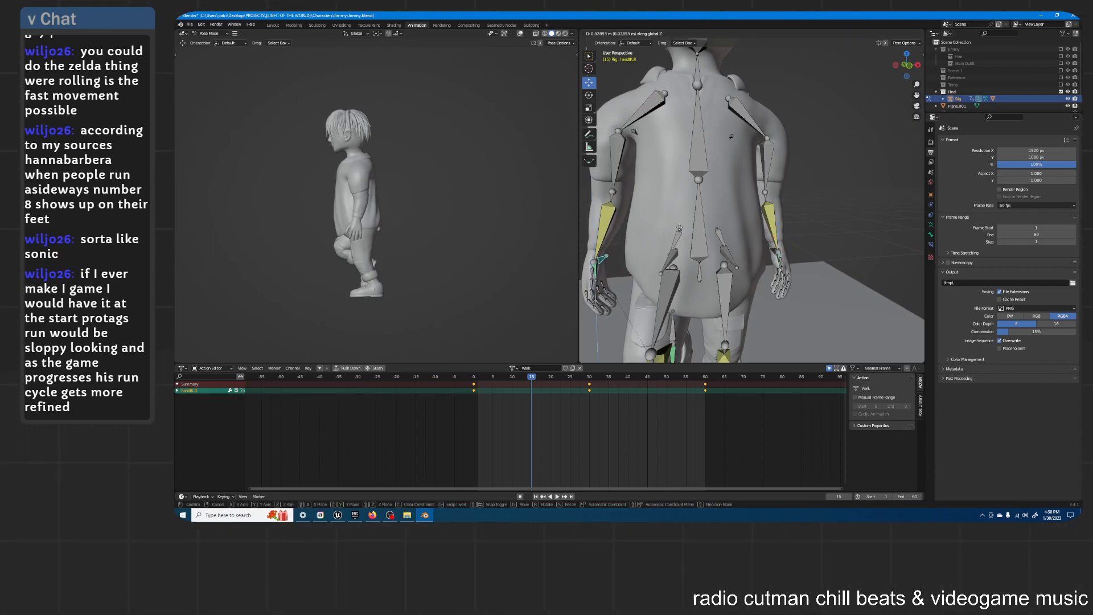
click(685, 227)
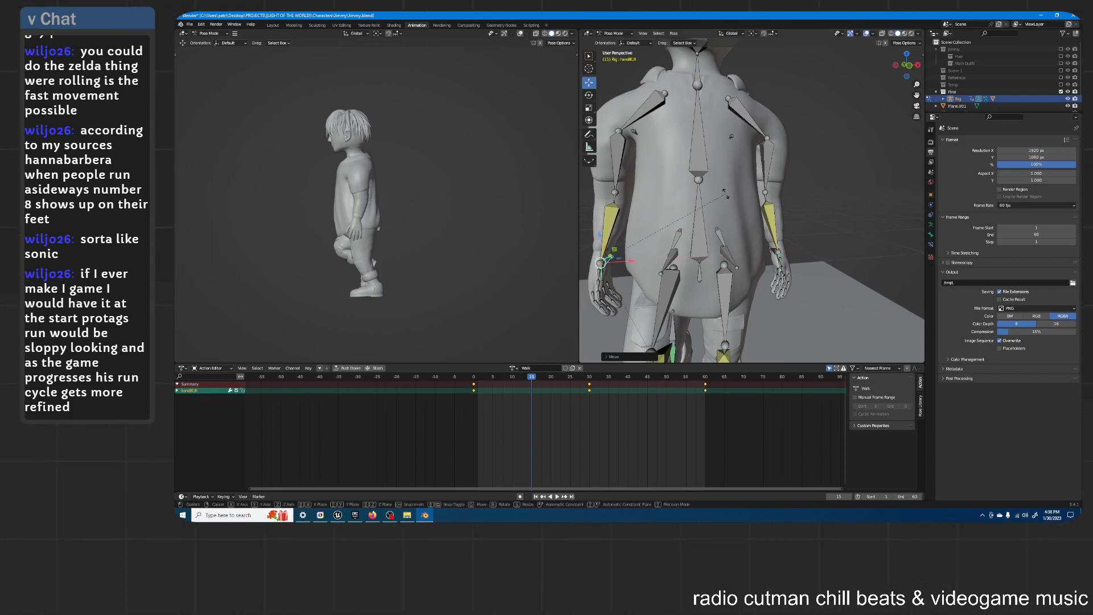
key(x)
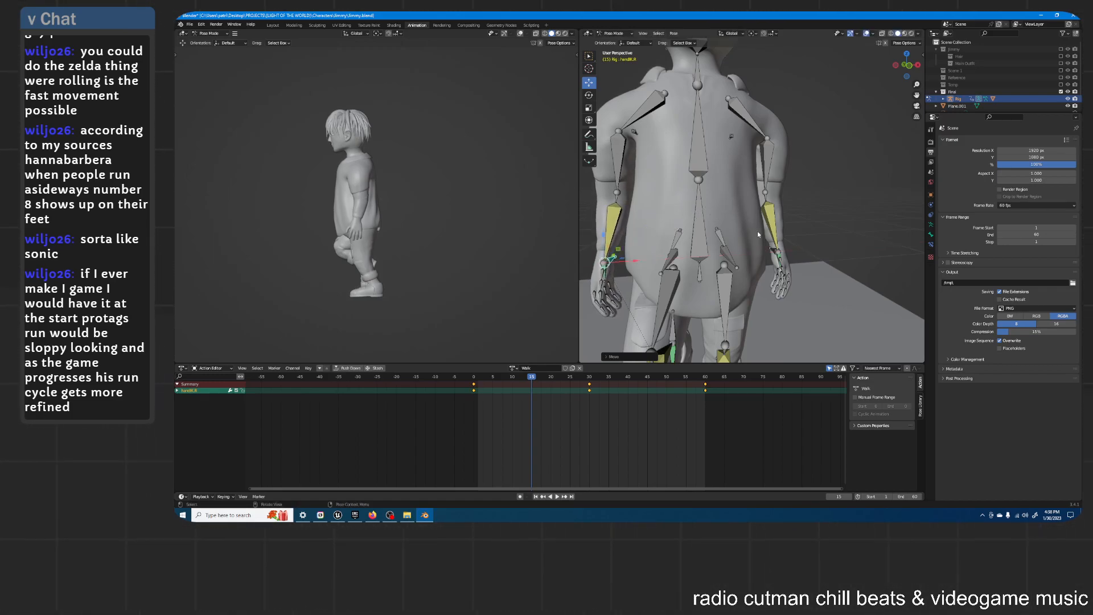
key(i)
click(762, 238)
Step: Copy the hand IK pose from frame 15, paste it mirrored at frame 45 and keyframe it
key(ctrl+c)
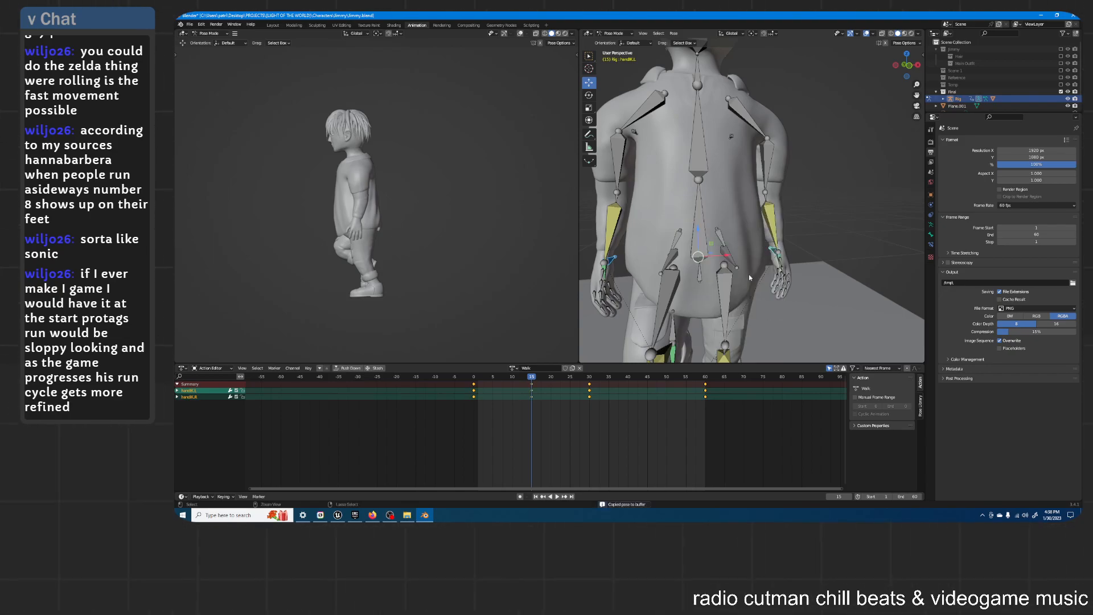
click(648, 376)
scroll(774, 256, down, 1)
scroll(774, 256, down, 4)
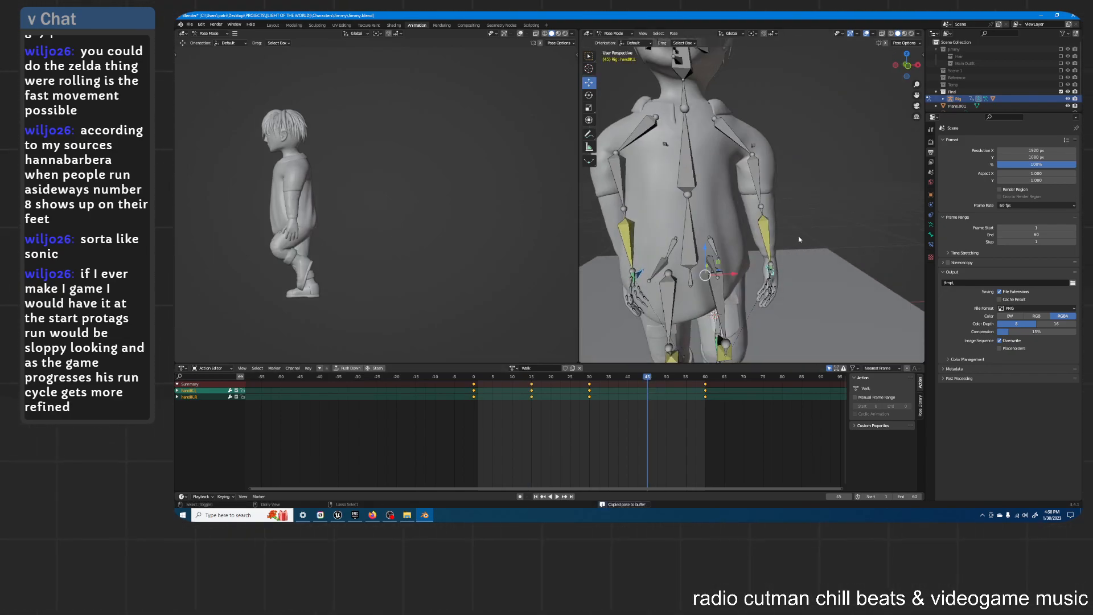
key(ctrl+shift+v)
key(i)
click(799, 236)
Step: Play back the walk cycle and examine the arm swing from behind and from the side
middle_drag(800, 235, 679, 201)
key(space)
scroll(680, 202, up, 1)
scroll(680, 202, down, 3)
middle_drag(779, 186, 761, 188)
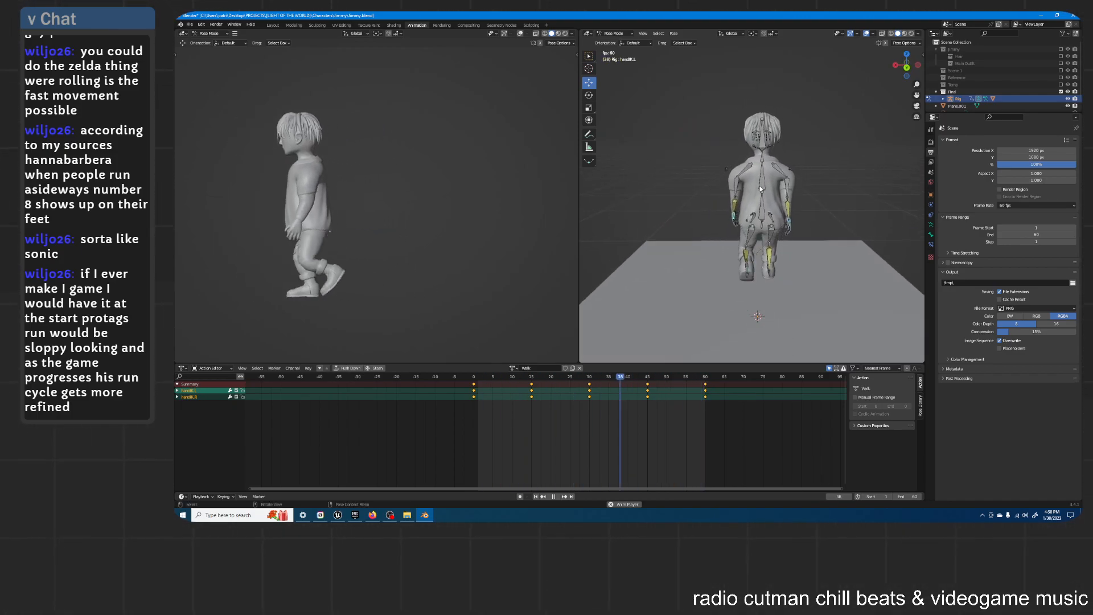
middle_drag(759, 185, 826, 175)
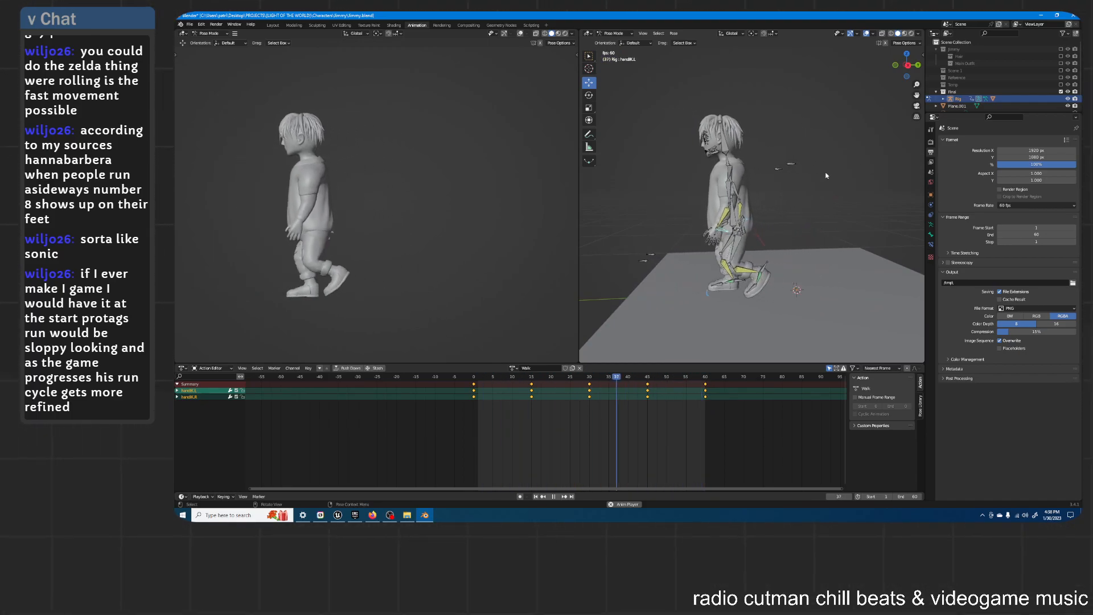
Step: Save the character file while the walk cycle plays
middle_drag(826, 175, 885, 187)
middle_drag(552, 221, 447, 206)
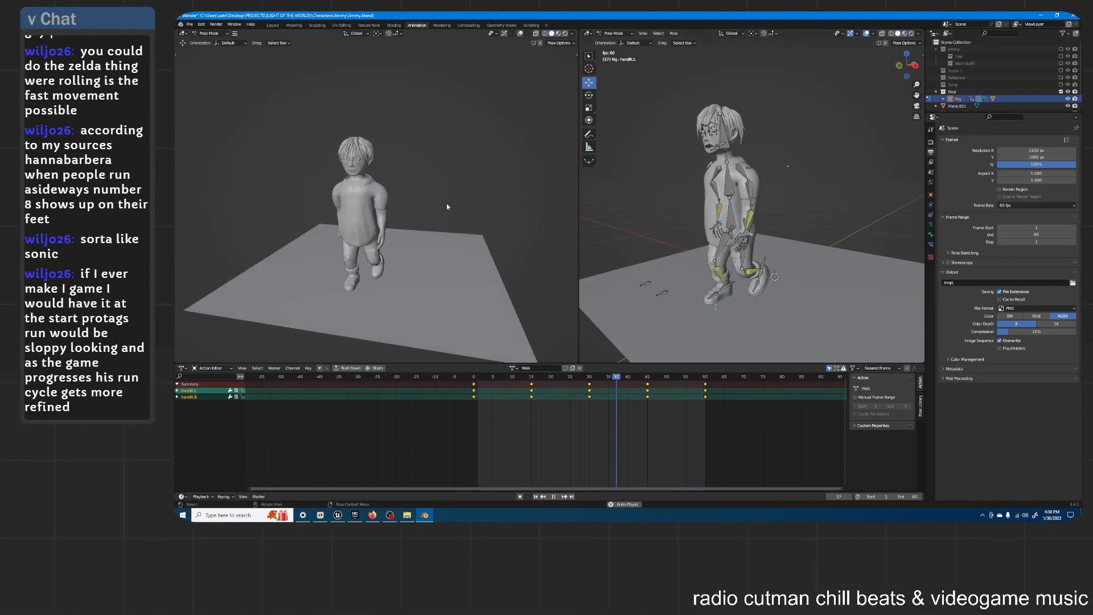
middle_drag(446, 204, 502, 190)
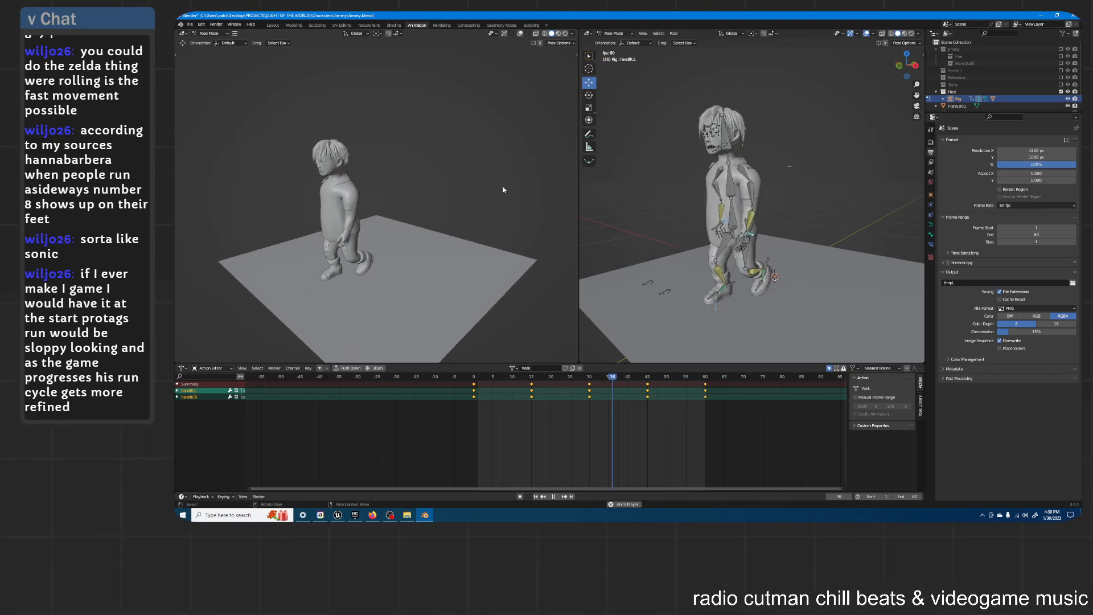
key(ctrl+s)
Step: Widen the bone-free viewport and examine the looping walk cycle from the front, both sides and the back
middle_drag(494, 192, 484, 194)
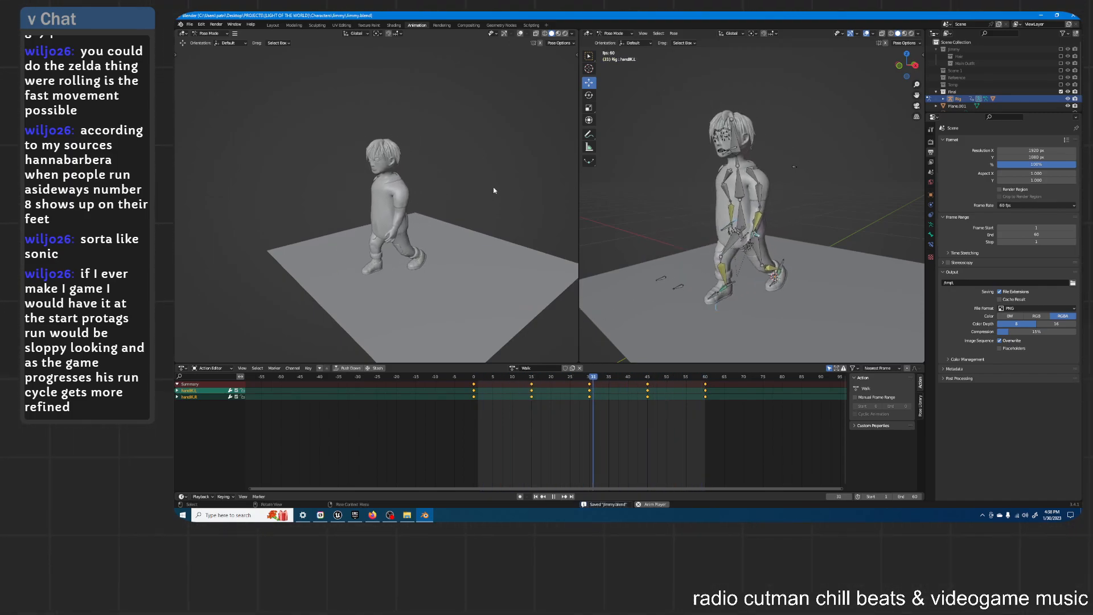
middle_drag(492, 188, 445, 208)
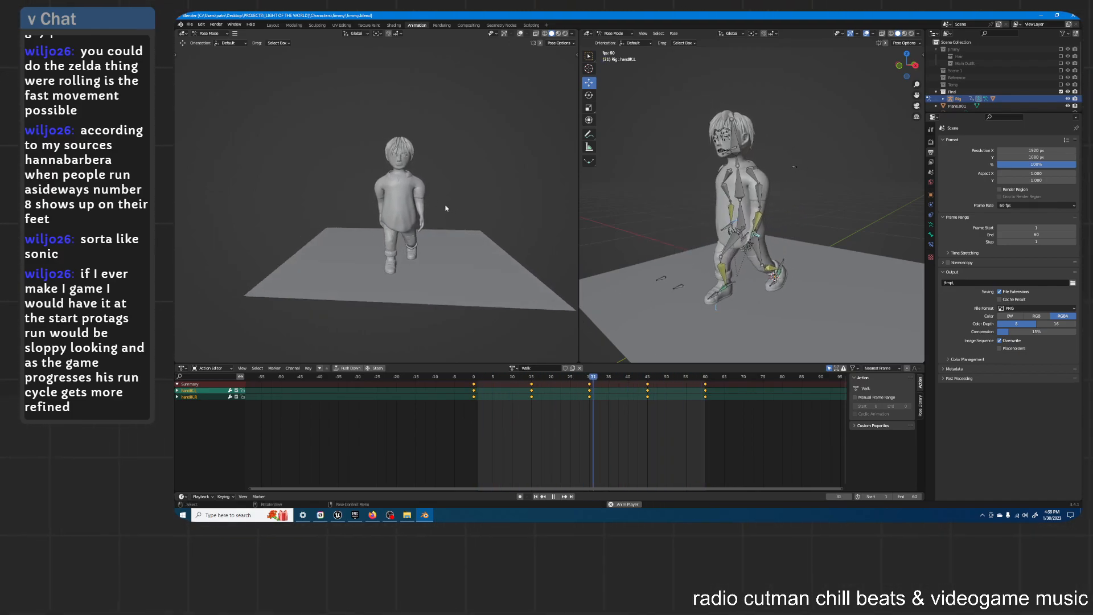
middle_drag(405, 214, 424, 235)
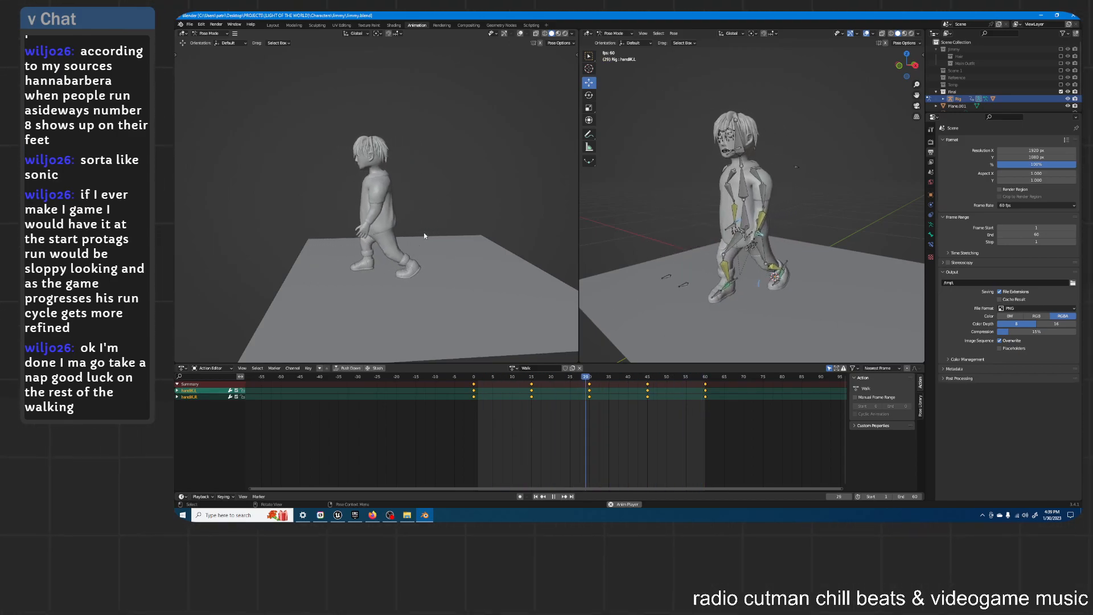
drag(578, 225, 599, 225)
middle_drag(443, 213, 473, 247)
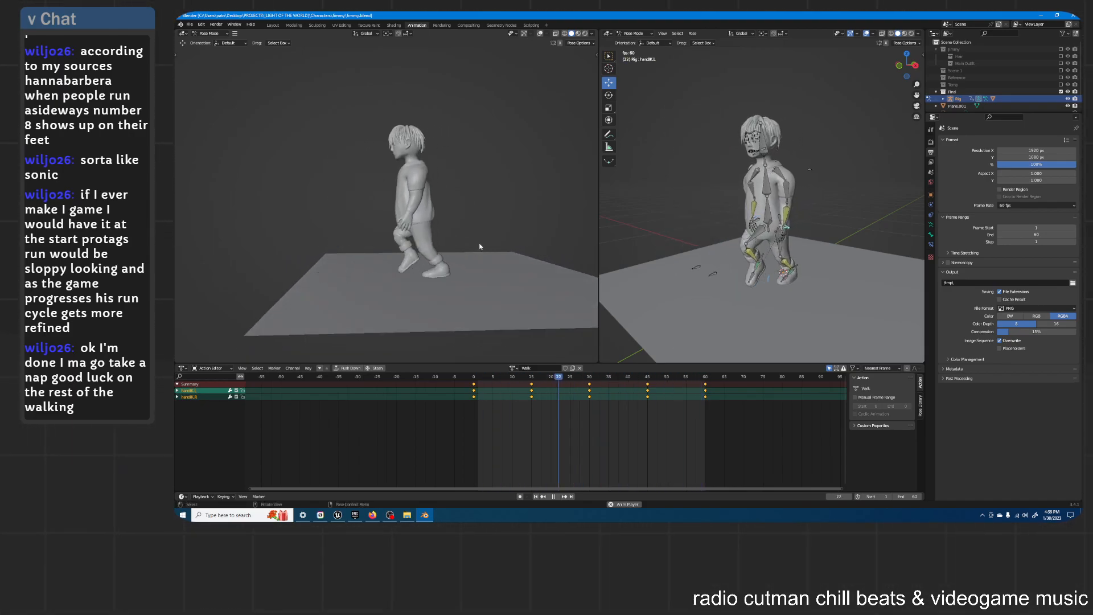
middle_drag(419, 272, 499, 297)
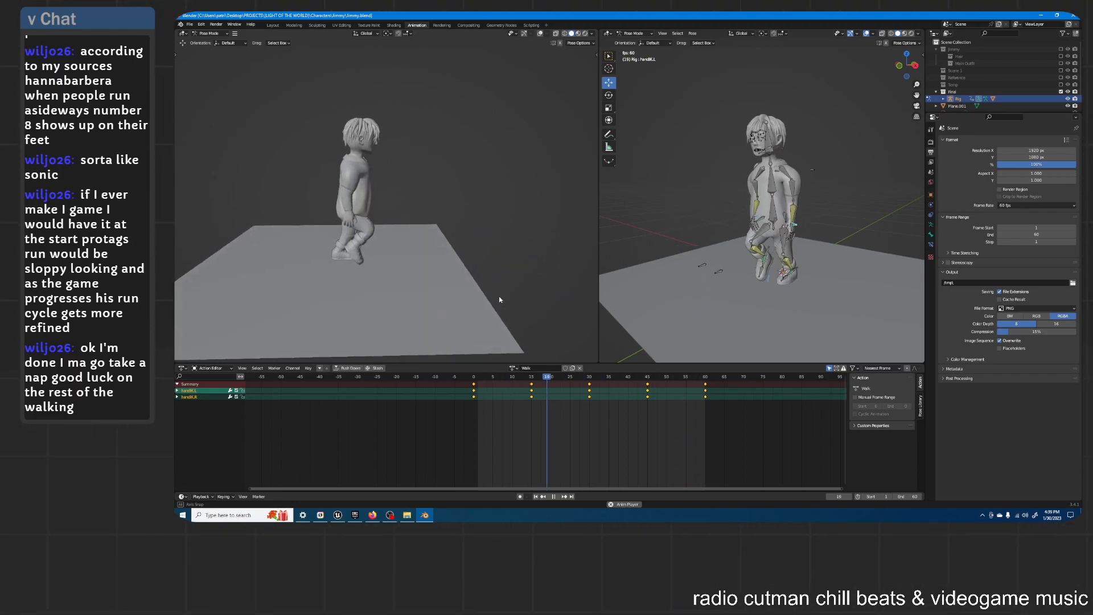
middle_drag(413, 302, 471, 296)
middle_drag(469, 293, 480, 289)
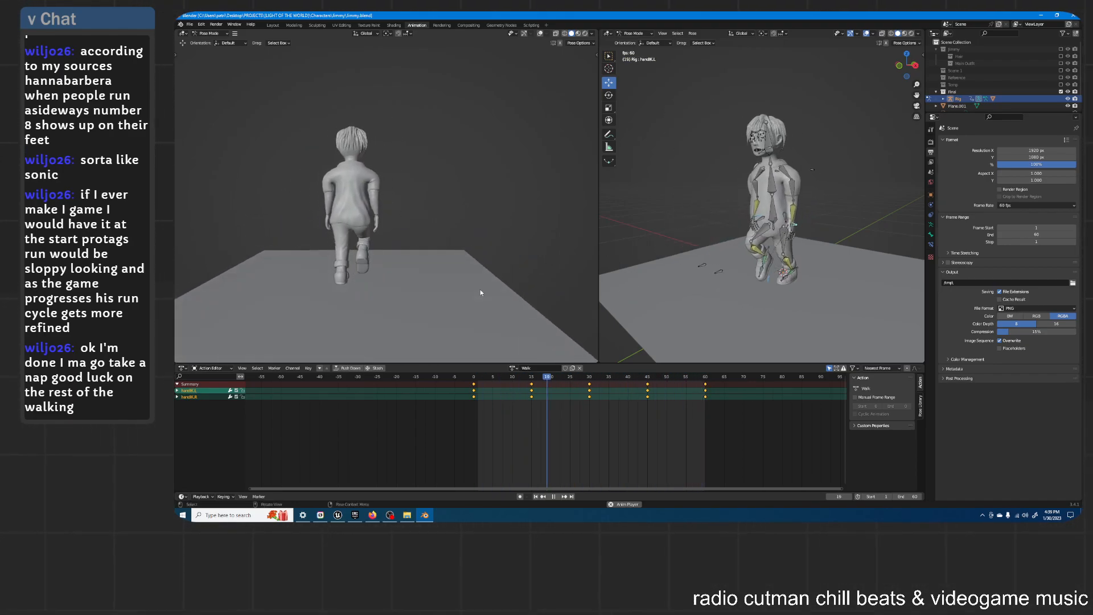
middle_drag(423, 267, 446, 268)
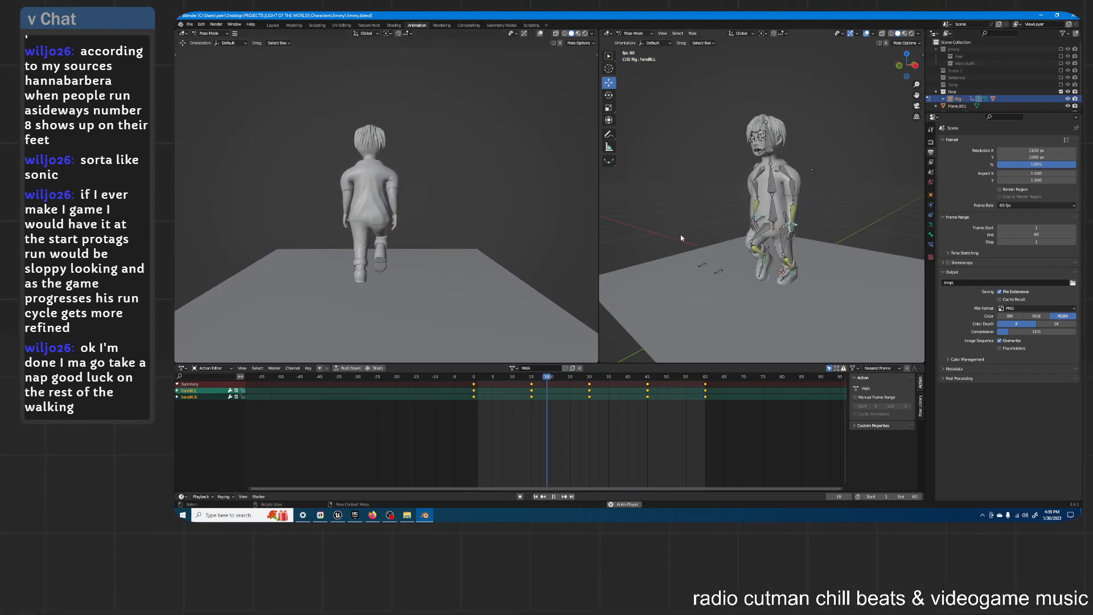
Step: Stop playback, return to the first frame and push the Walk action down to an NLA track
key(space)
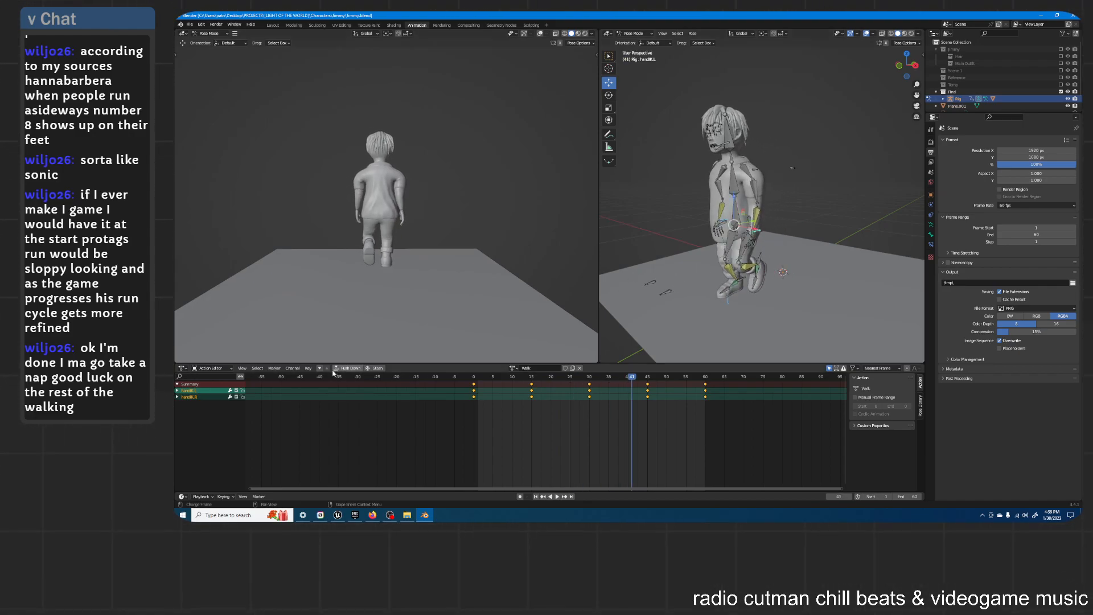
click(535, 497)
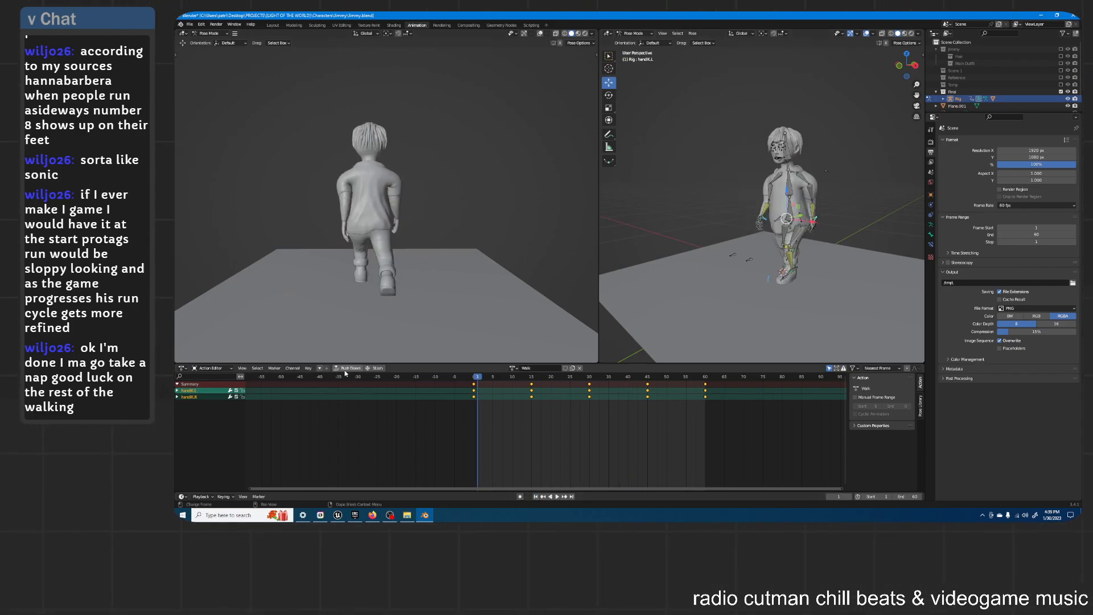
click(346, 367)
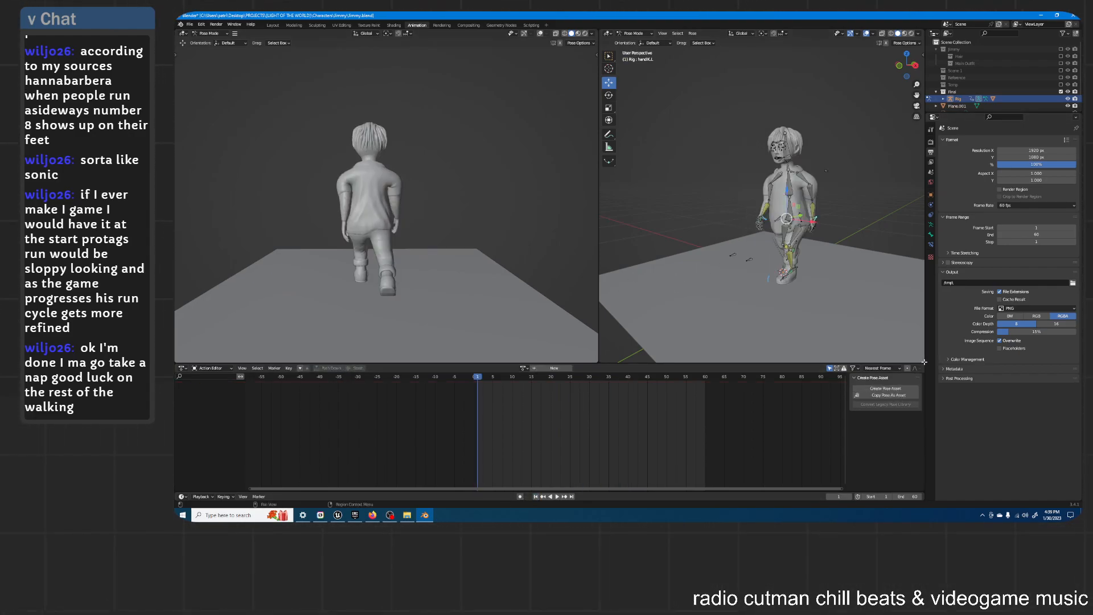
Step: Split the Action Editor area in two and switch the new half to the Nonlinear Animation editor
drag(889, 369, 599, 377)
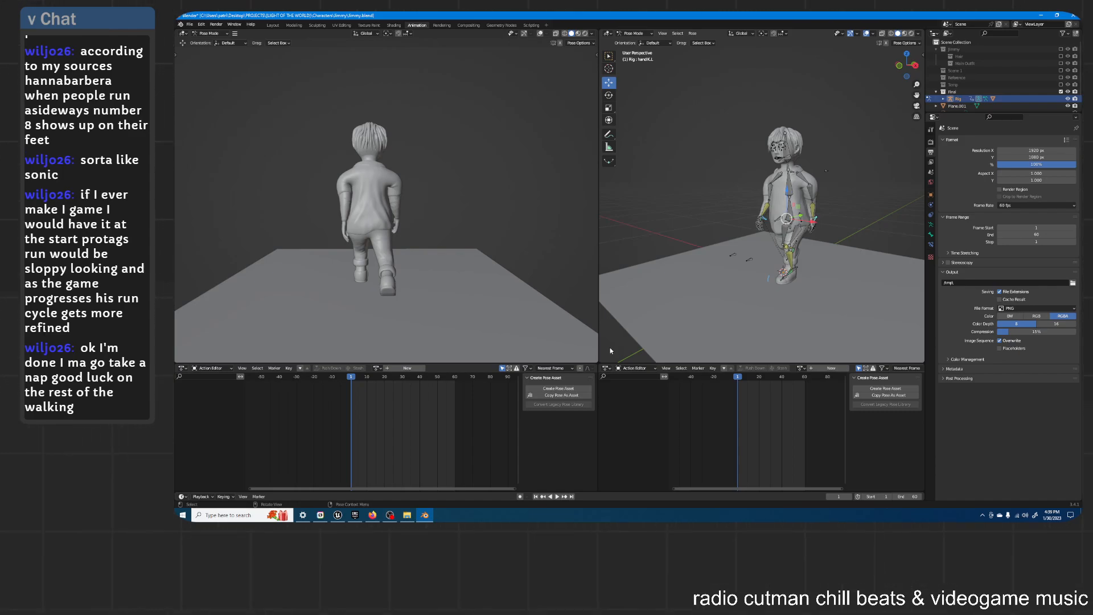
click(605, 368)
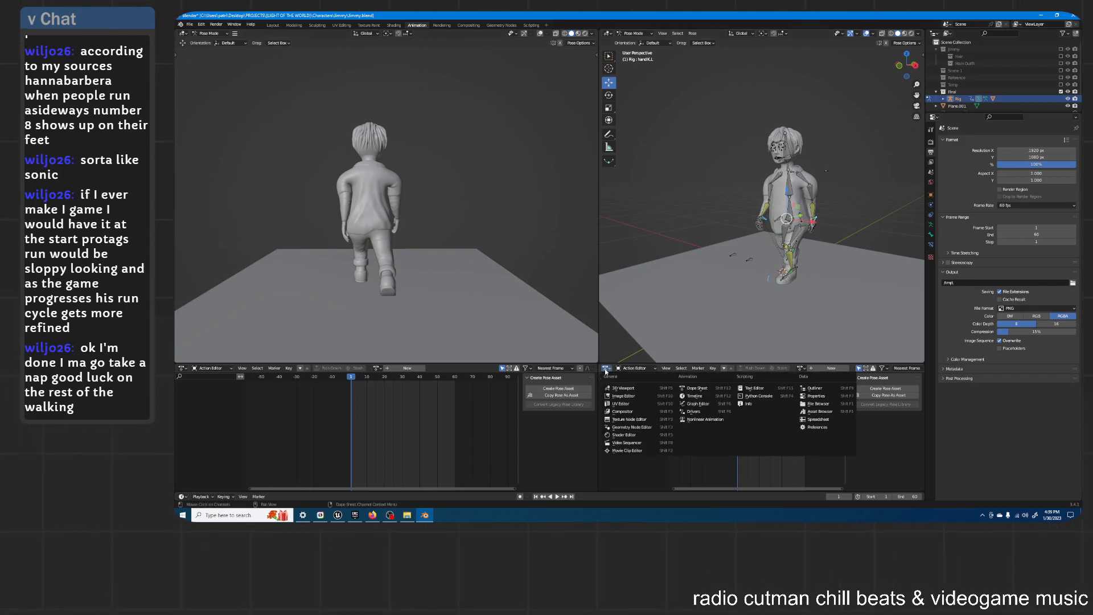
click(689, 420)
scroll(717, 421, down, 5)
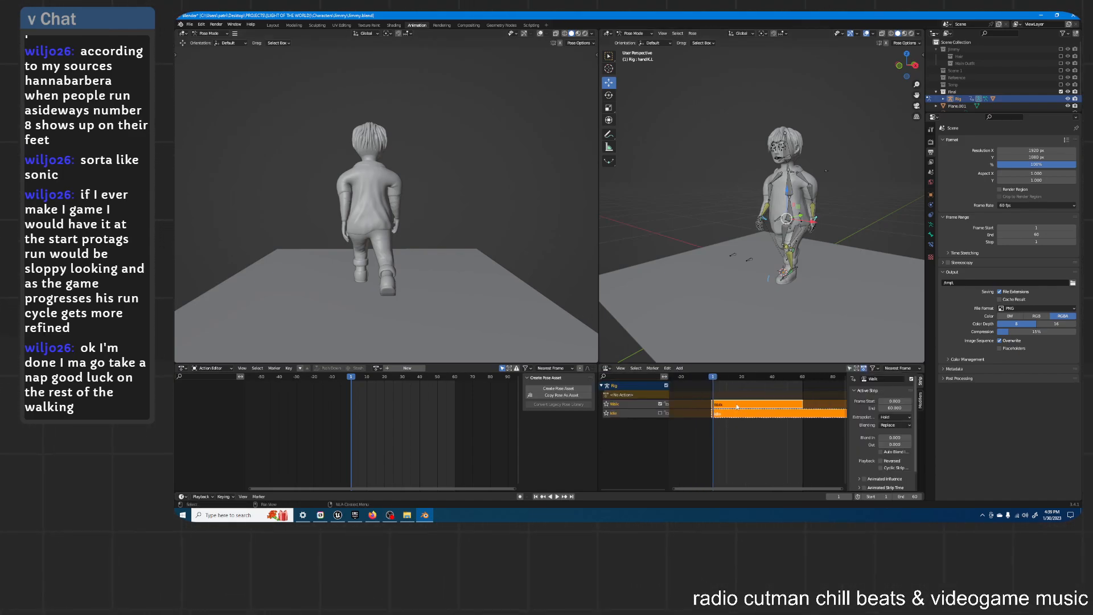
scroll(739, 426, up, 4)
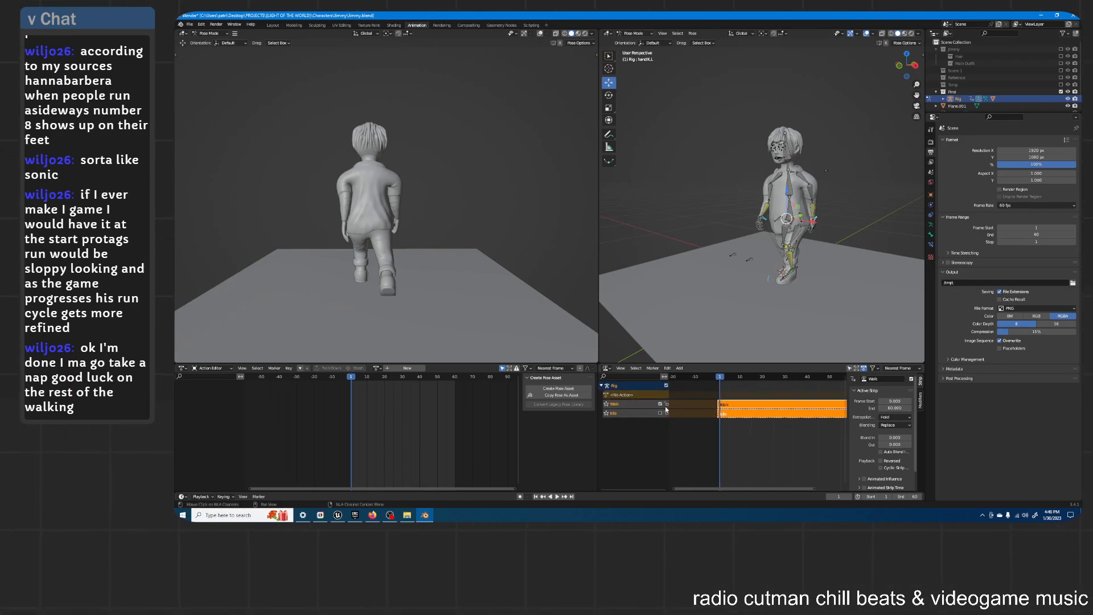
Step: Select only the Walk strip and reveal the rig's hidden bones
click(752, 405)
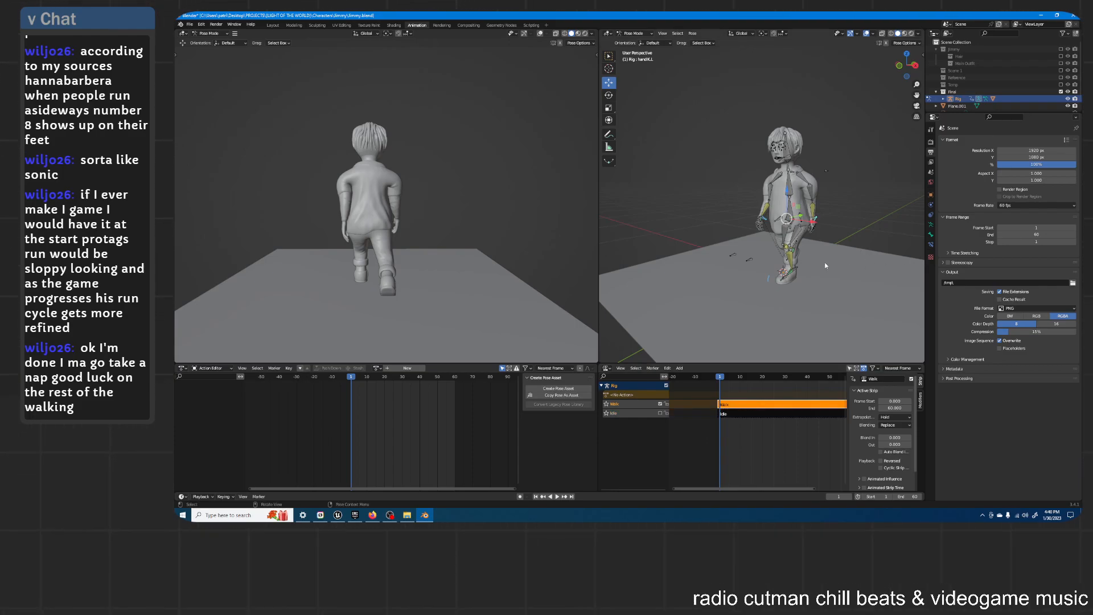
middle_drag(820, 243, 762, 224)
key(alt+h)
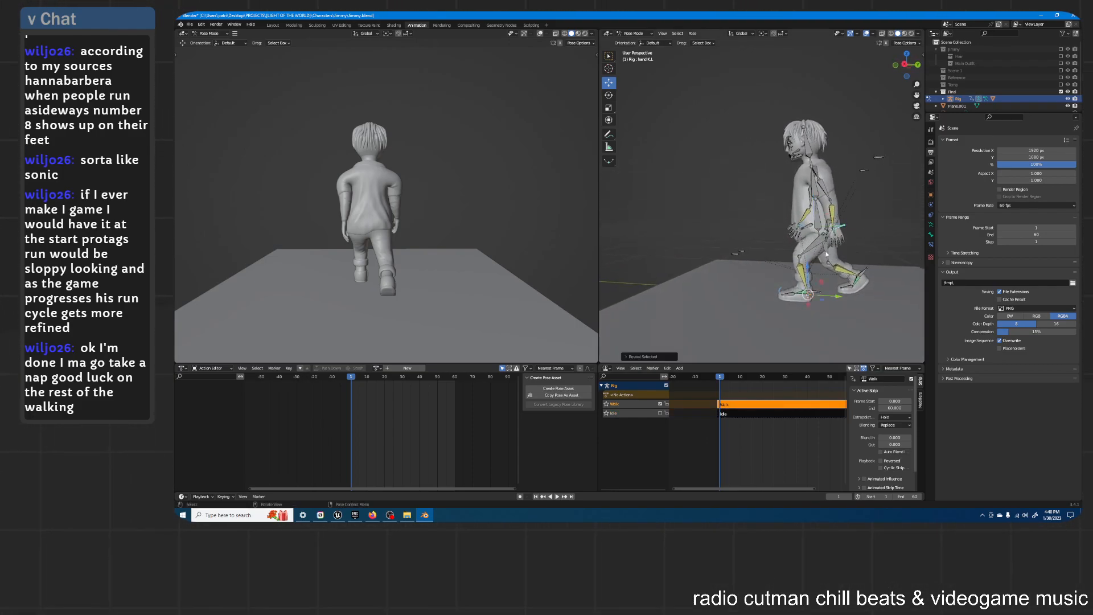
middle_drag(823, 288, 796, 292)
scroll(870, 293, up, 3)
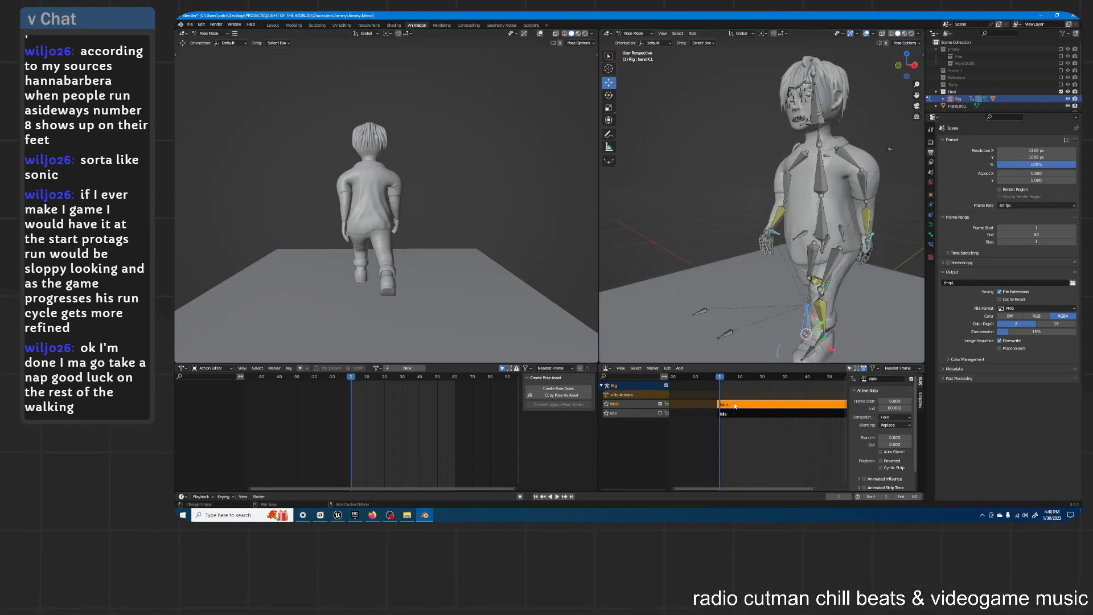
Step: Open the Walk strip for editing and delete all keyframes of the base bone from it
key(Tab)
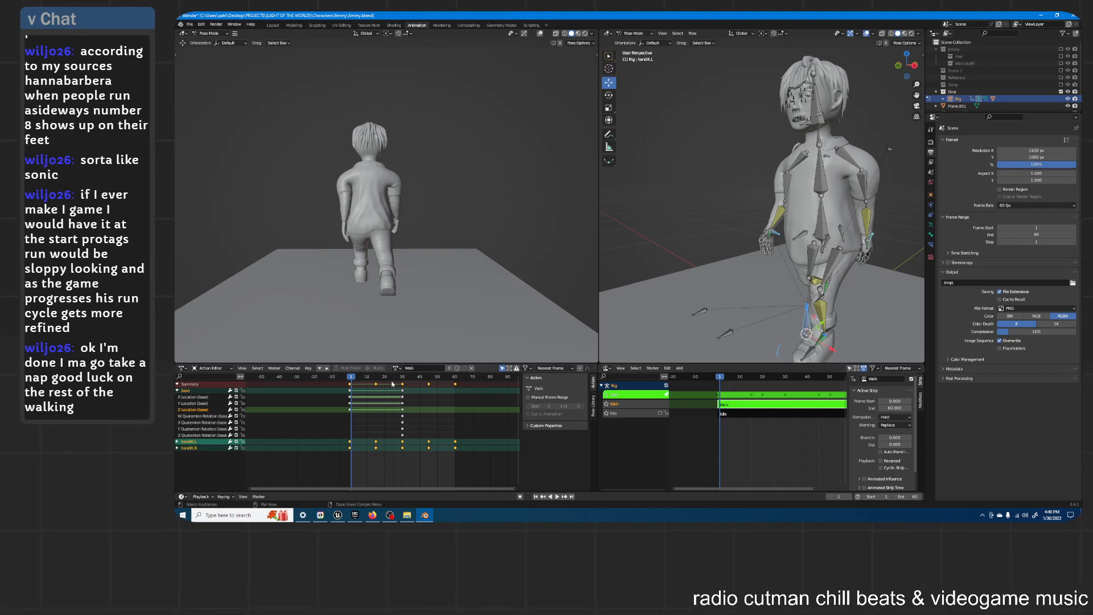
drag(355, 379, 349, 381)
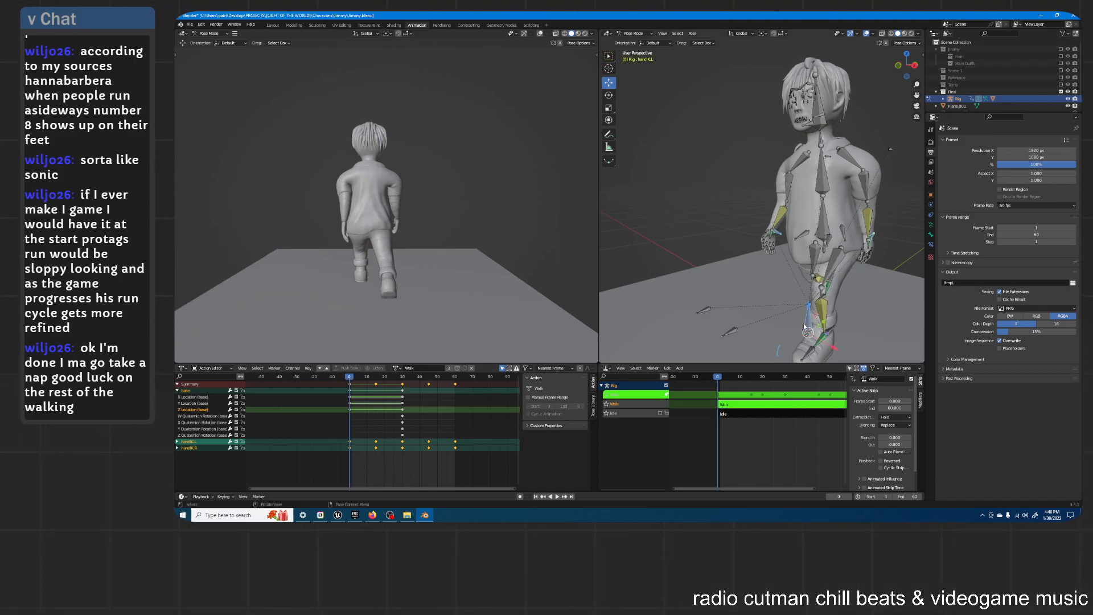
click(803, 328)
middle_drag(803, 329, 759, 282)
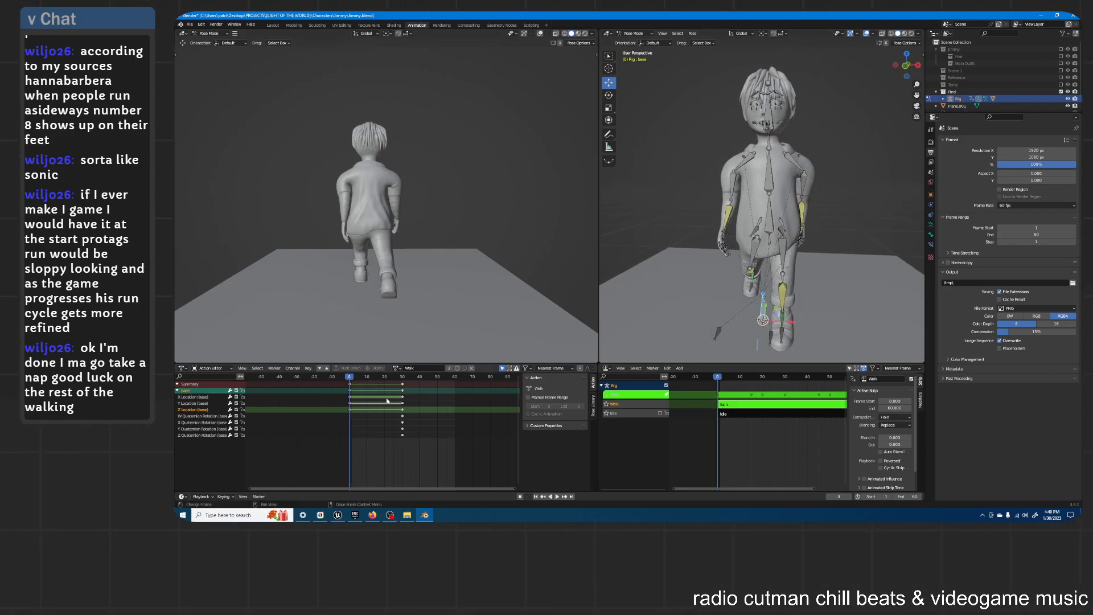
key(x)
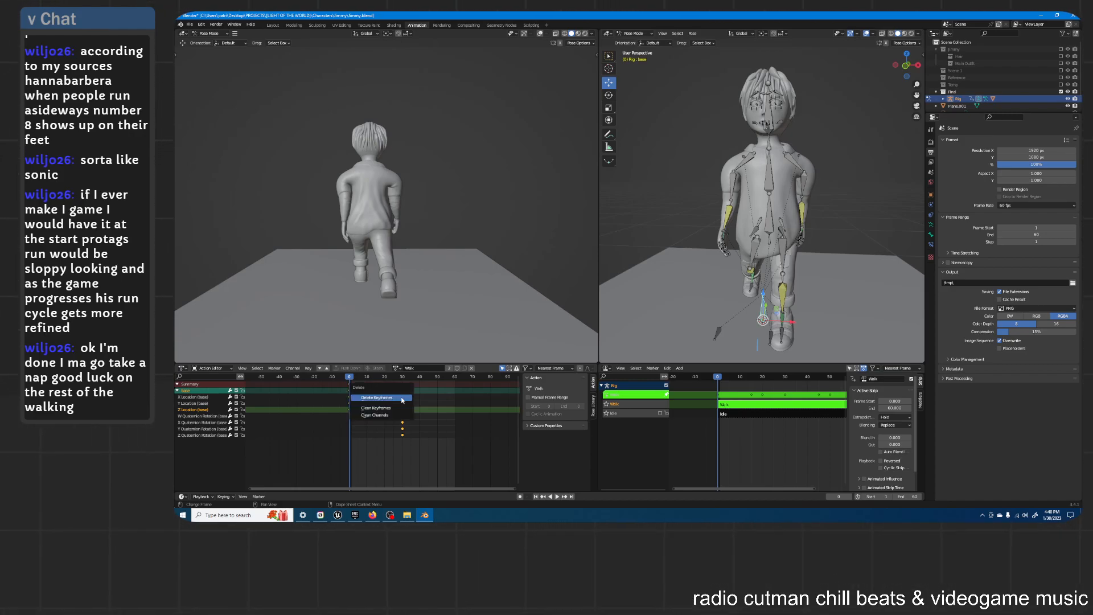
click(402, 400)
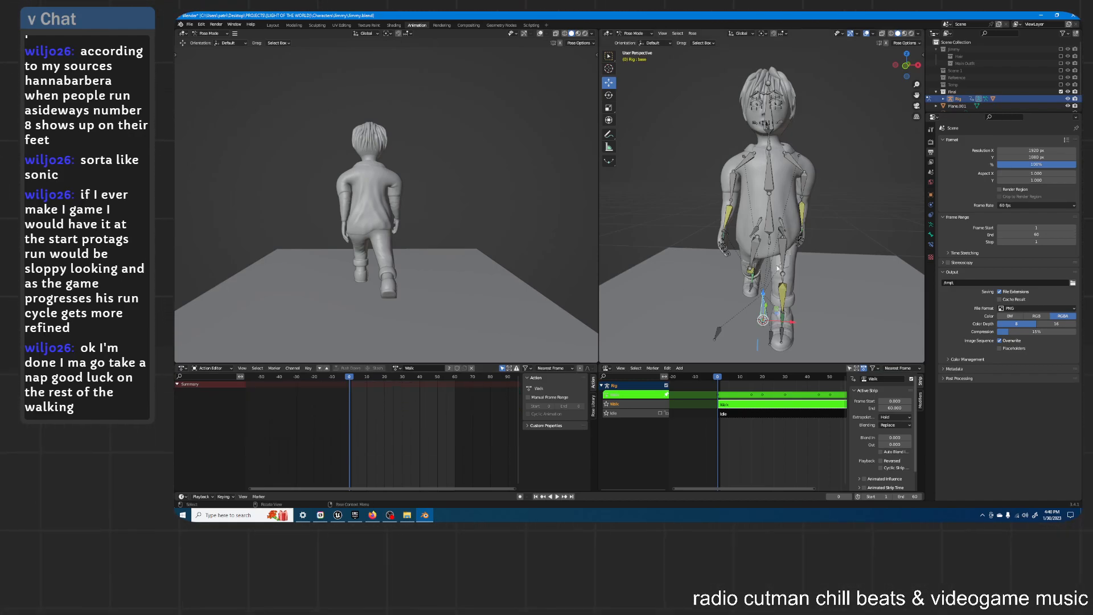
Step: Play the edited walk cycle and examine the rigged character from the front and side
key(space)
middle_drag(775, 265, 758, 214)
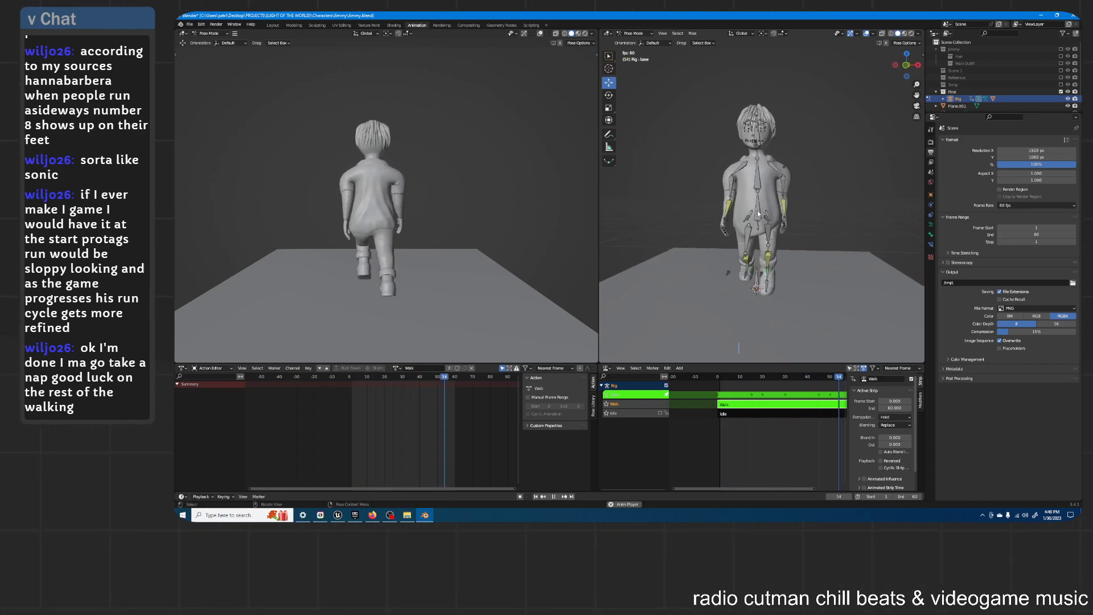
middle_drag(808, 203, 794, 243)
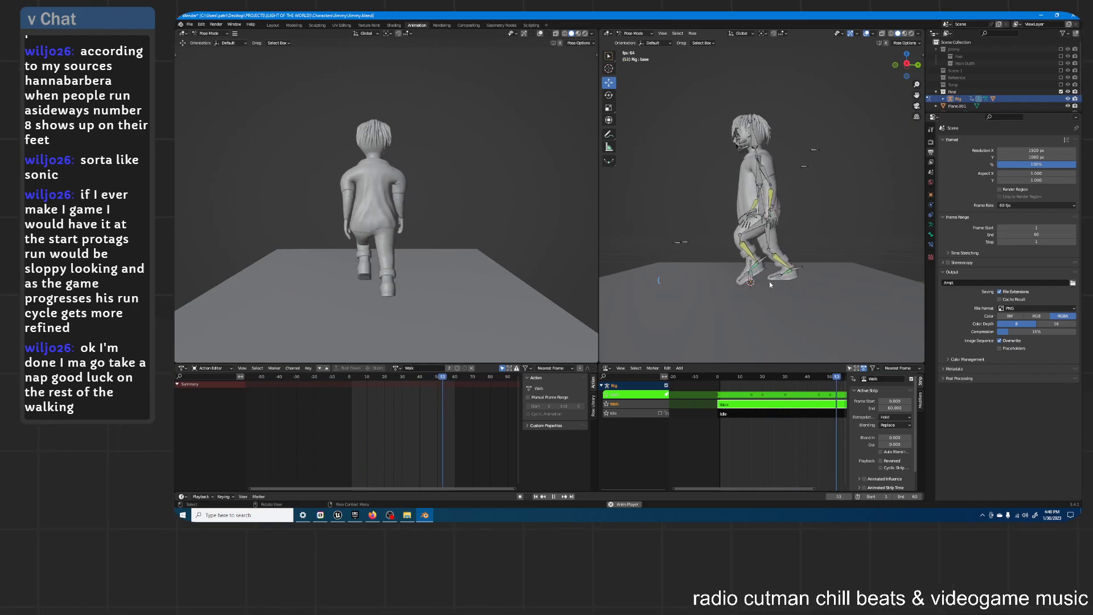
mouse_move(808, 210)
middle_down()
mouse_move(805, 238)
mouse_move(781, 248)
mouse_move(794, 249)
middle_up()
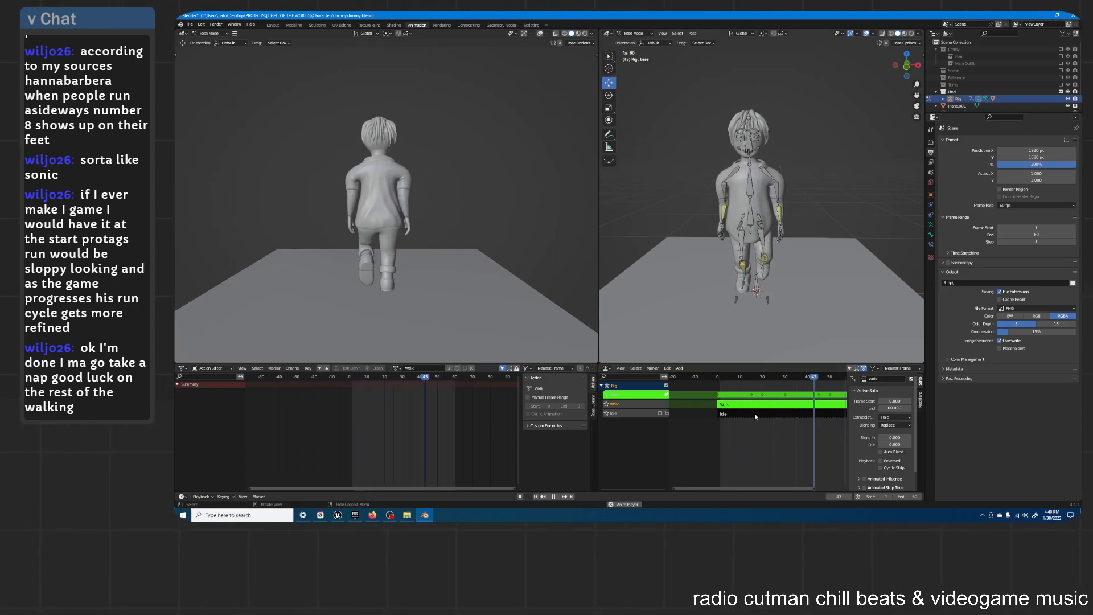
Step: Leave editing of the Walk strip, stop playback and return to the first frame
key(Tab)
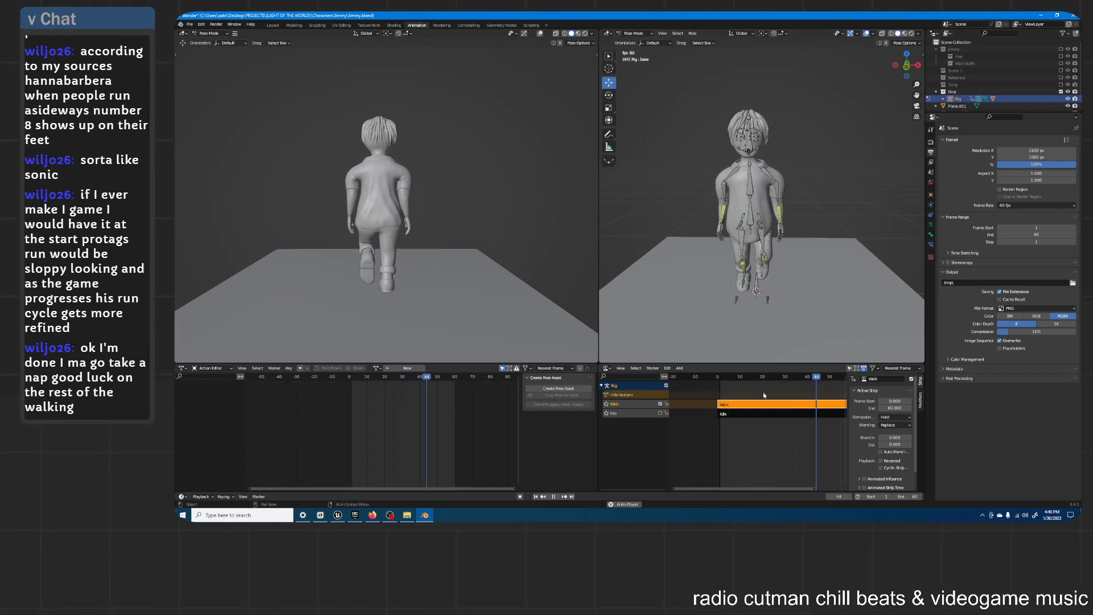
key(space)
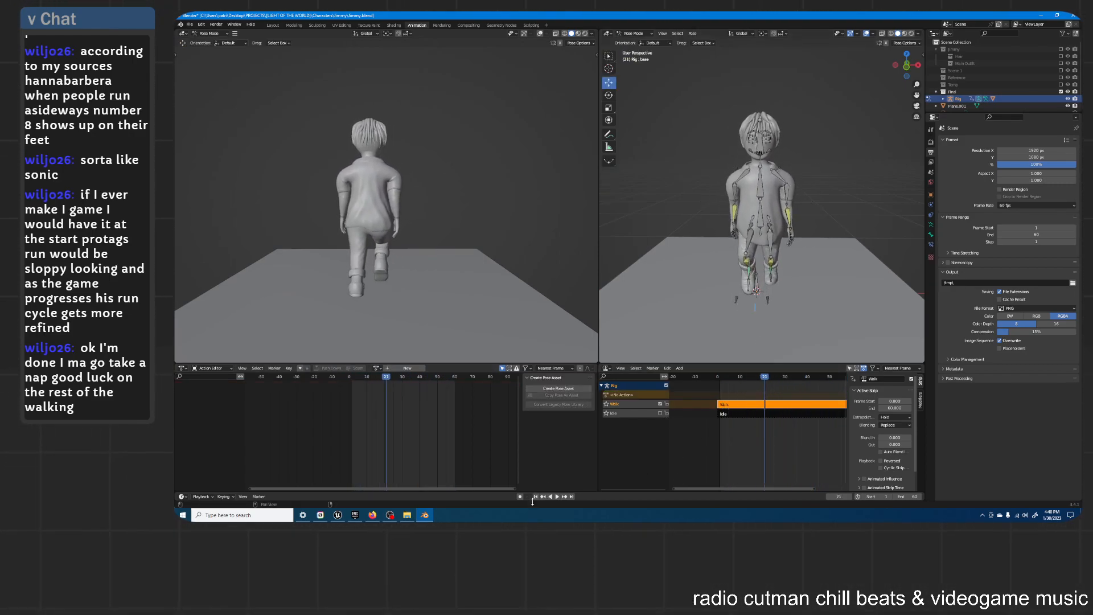
click(535, 497)
Step: Mute the Walk track and create a new action named Run, with the playhead at frame 0
click(660, 404)
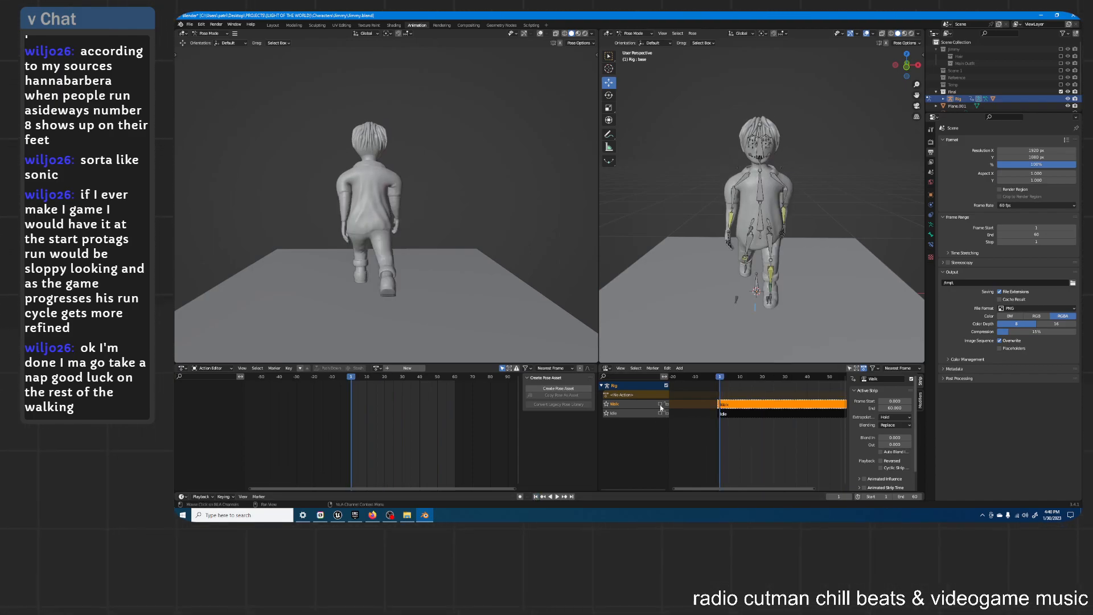
click(405, 368)
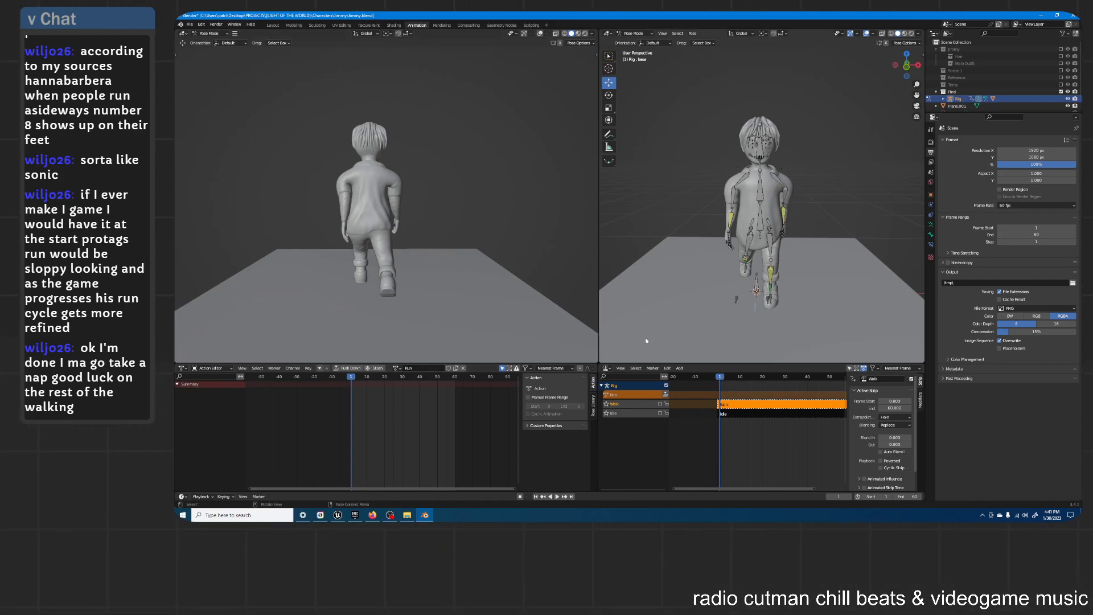
key(Left)
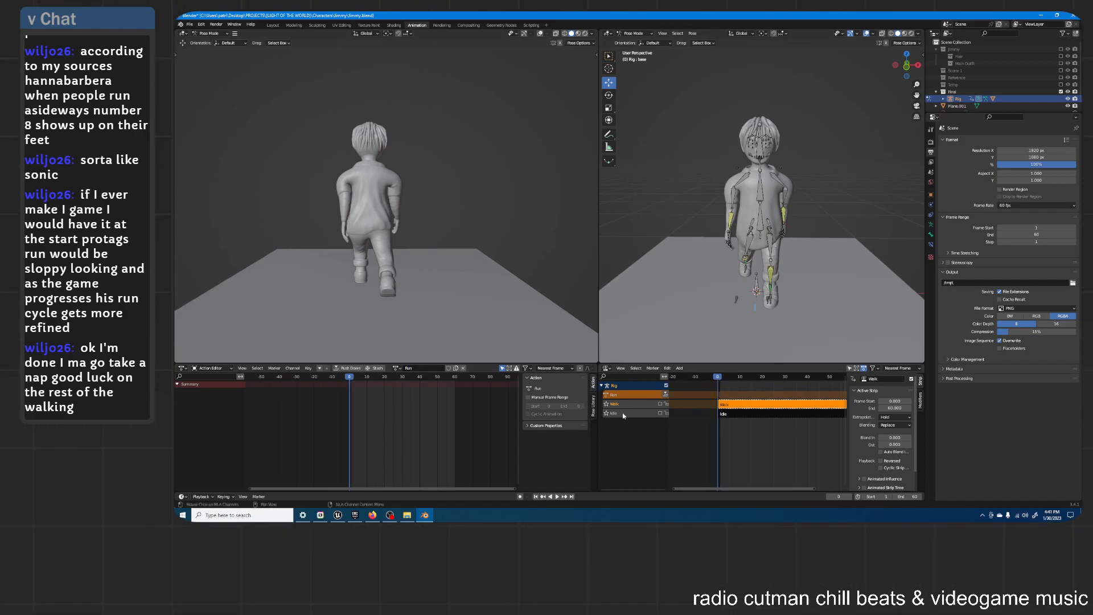
Step: Widen the Action Editor and change the Nonlinear Animation area to the Graph Editor
drag(597, 434, 694, 436)
click(702, 368)
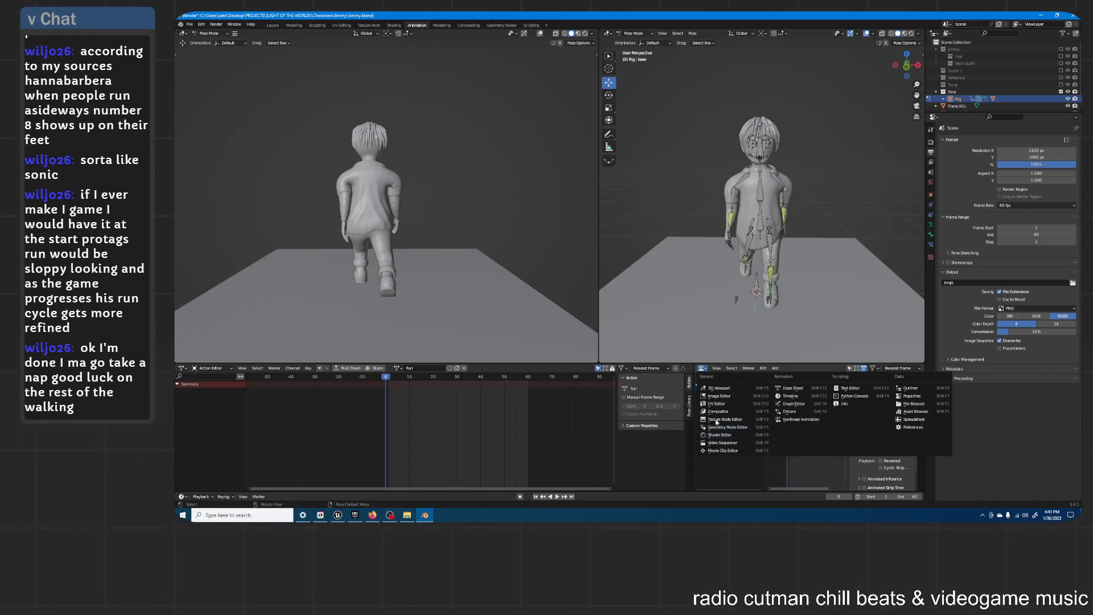
click(792, 403)
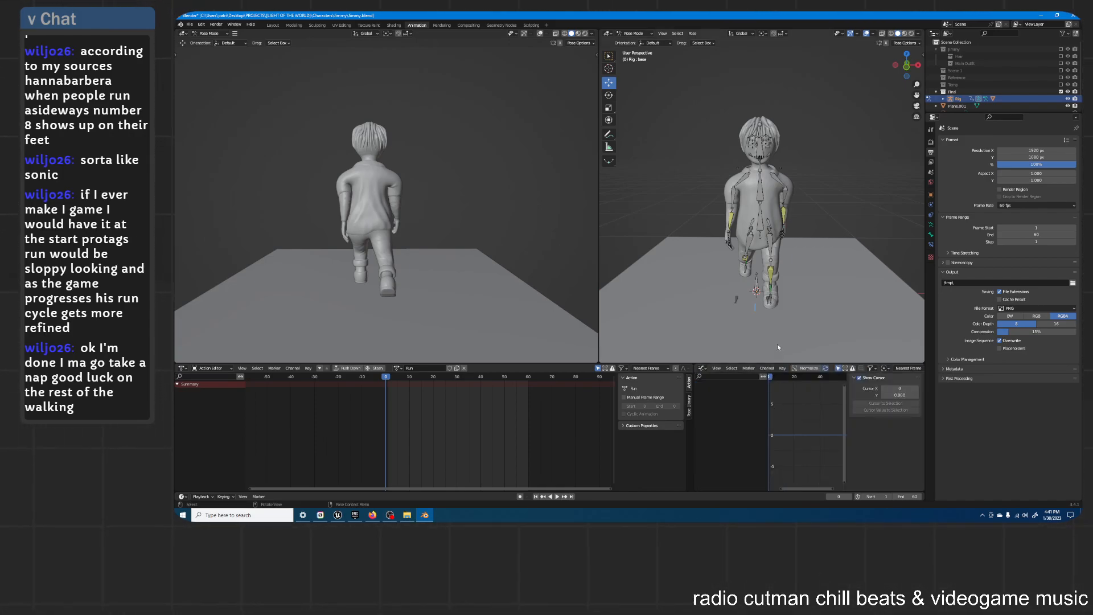
middle_drag(871, 270, 761, 245)
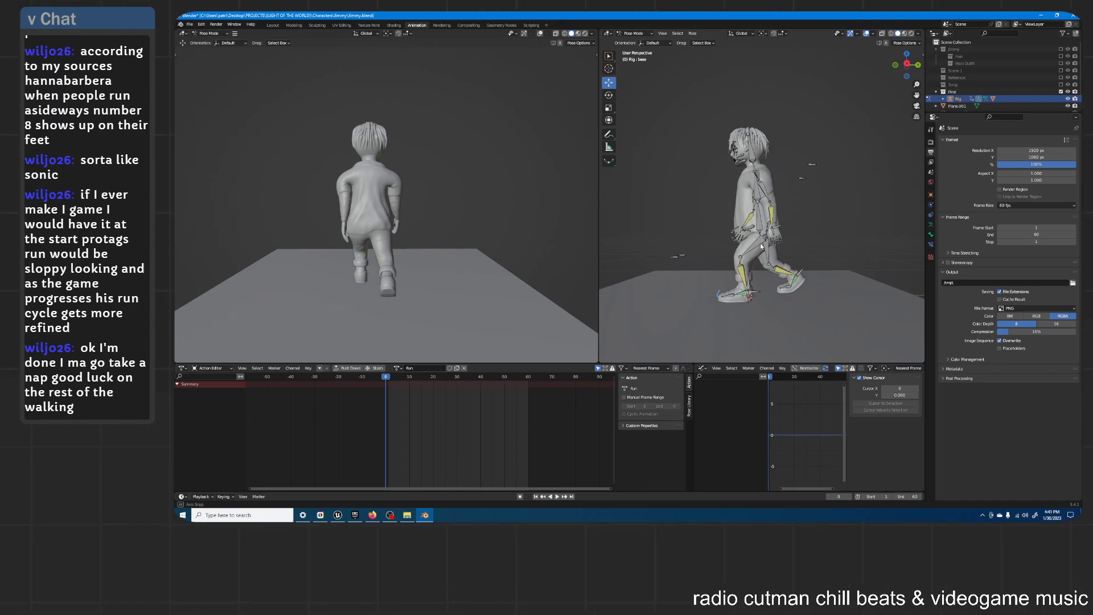
Step: In the right side view, raise the pelvis bone and rotate it about the global X axis to lean the body forward
middle_drag(760, 245, 760, 250)
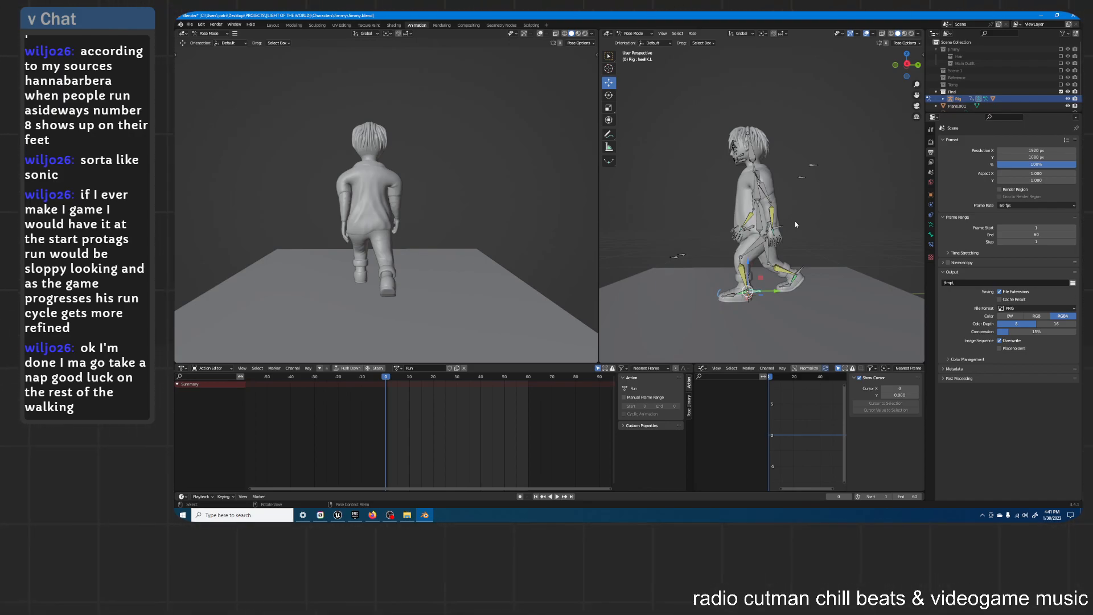
key(KP_3)
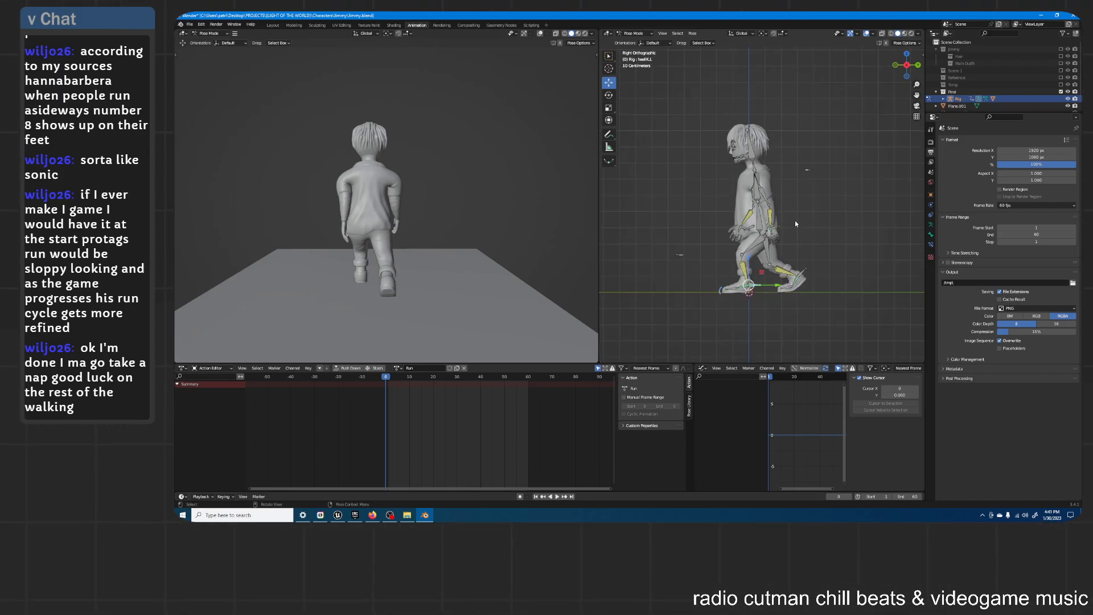
middle_drag(761, 237, 777, 200)
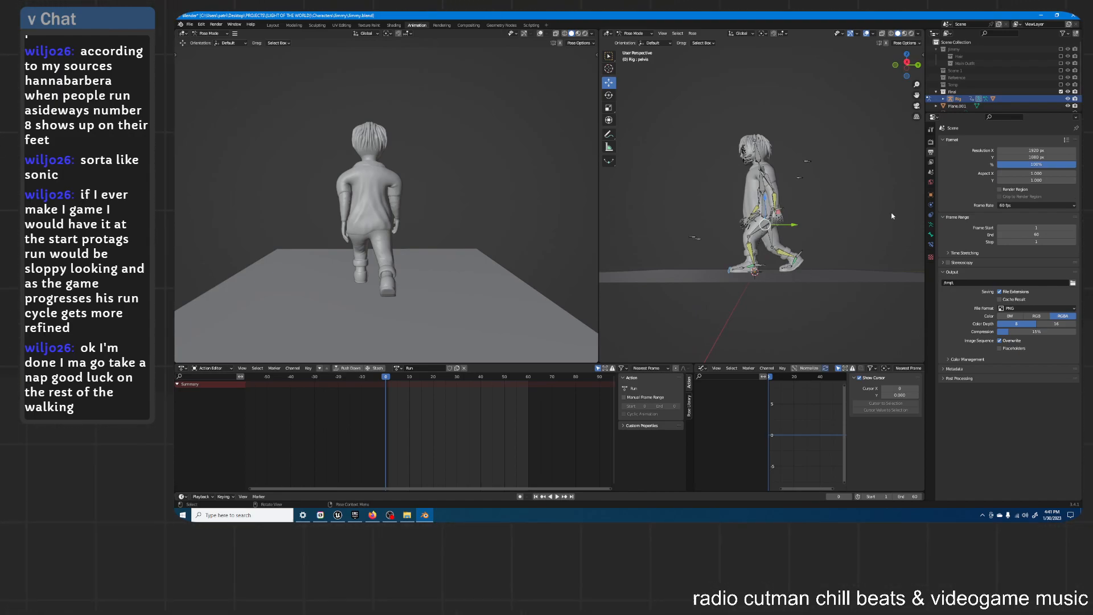
key(KP_3)
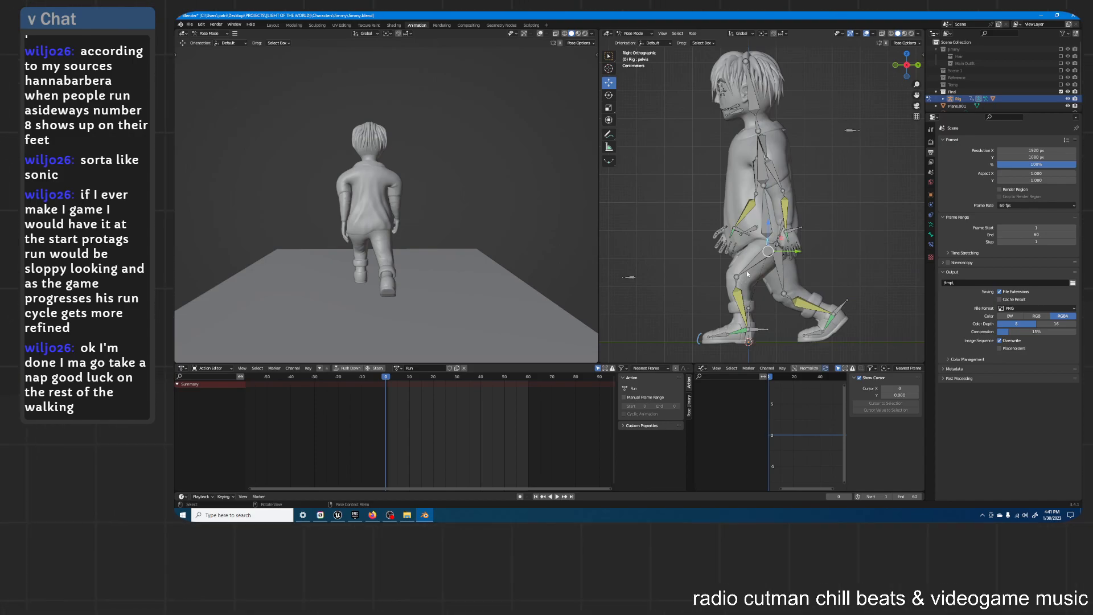
scroll(398, 144, down, 1)
middle_drag(397, 144, 436, 135)
scroll(472, 142, up, 2)
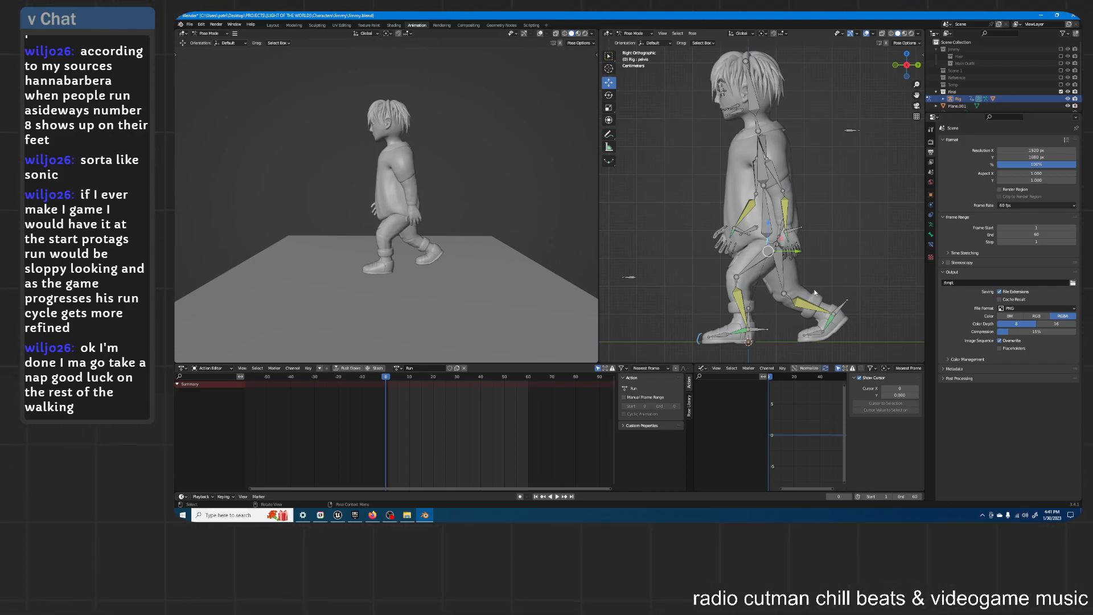
shift+middle_drag(797, 264, 827, 223)
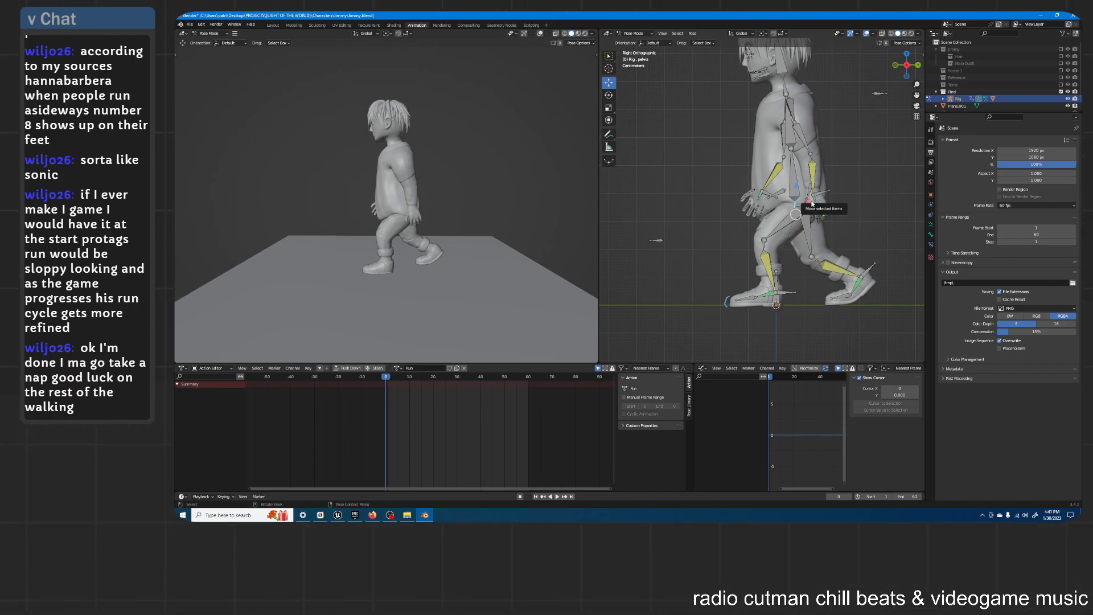
drag(811, 202, 806, 190)
key(r)
key(x)
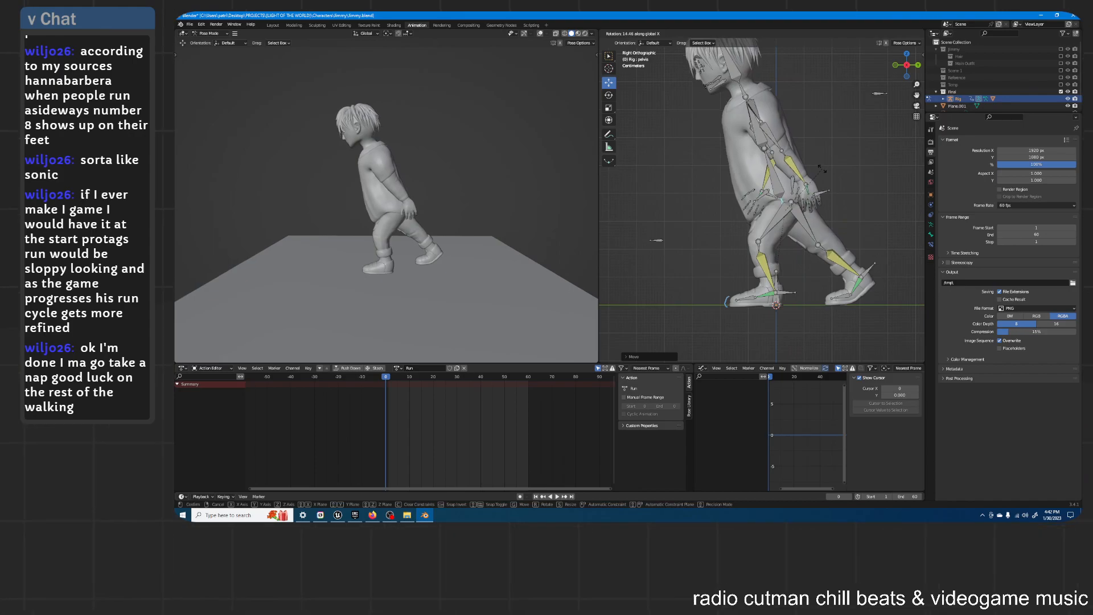
click(760, 152)
Step: Rotate the neck bone about -17° around the global X axis to lift the head
click(742, 92)
key(r)
key(x)
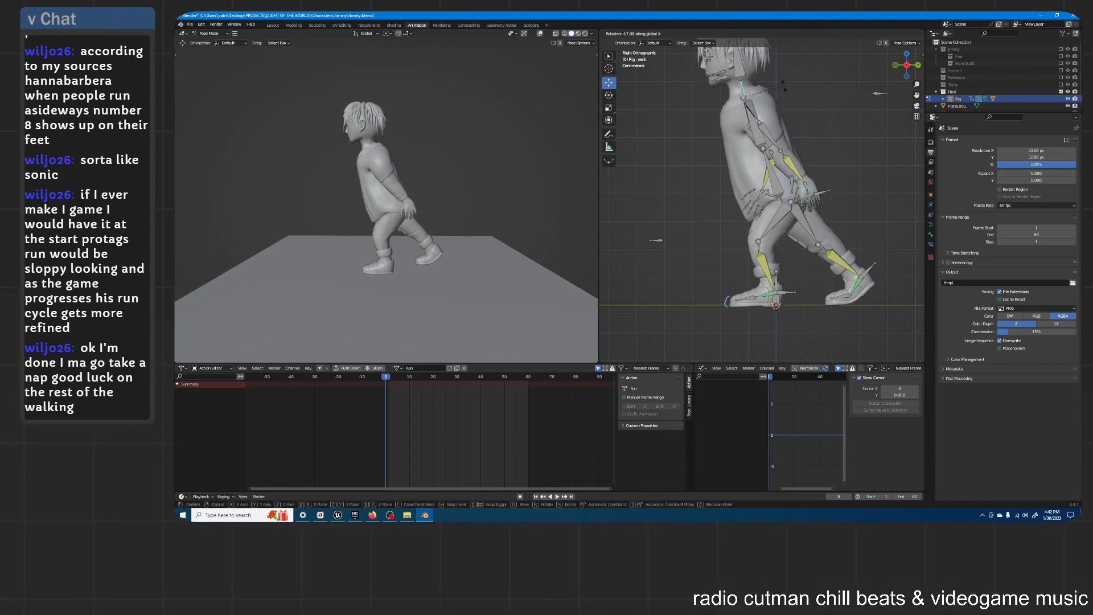
click(782, 89)
Step: Move the left heel IK control forward and up with X locked, and rotate it to lift the toes of the front foot
click(779, 288)
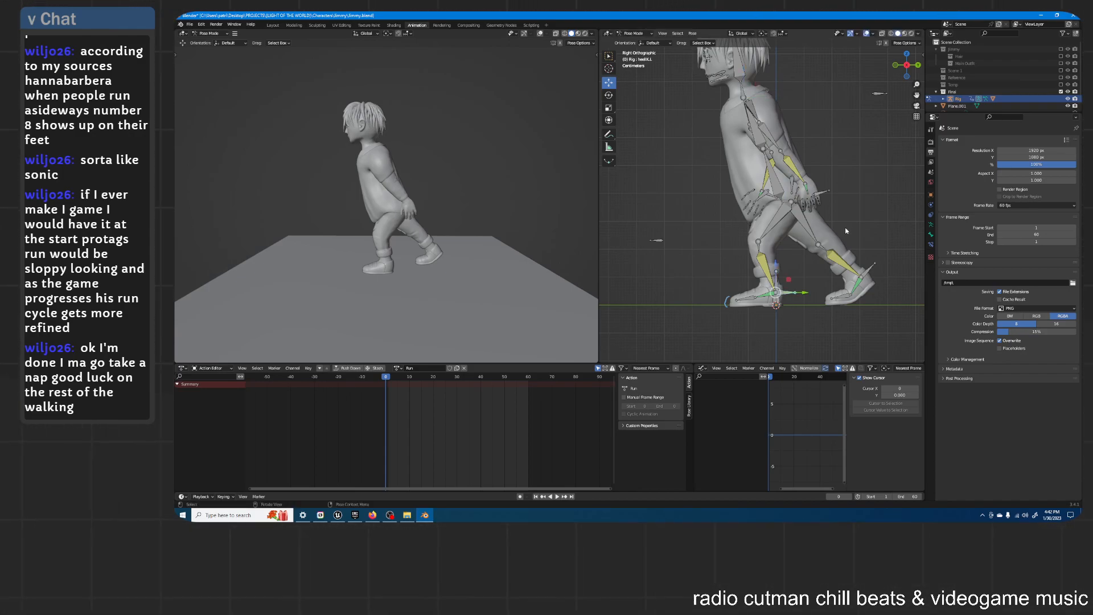
key(g)
key(shift+x)
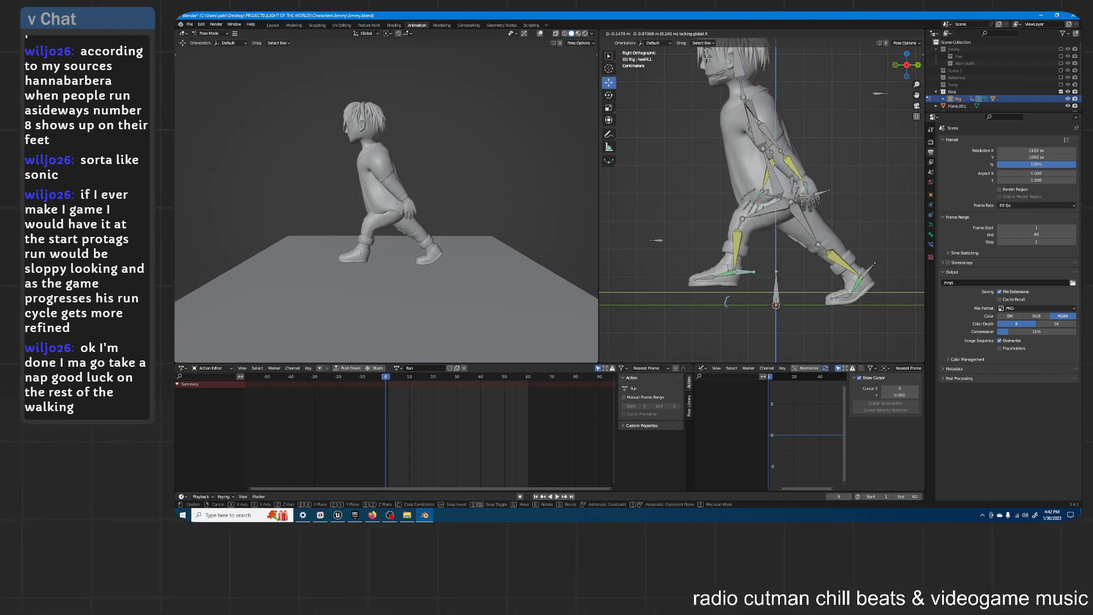
click(725, 302)
key(r)
click(822, 240)
key(g)
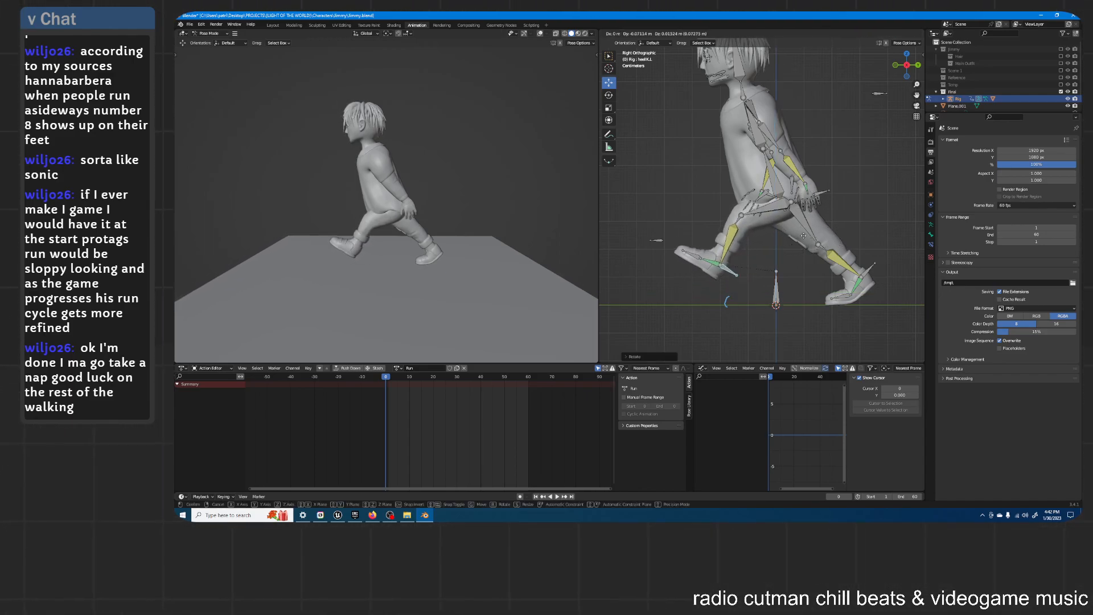
click(802, 233)
Step: Clear the bone rotation on the rear foot and rotate the right heel IK control so the toes point down
click(841, 296)
key(alt+r)
click(868, 268)
key(r)
click(897, 245)
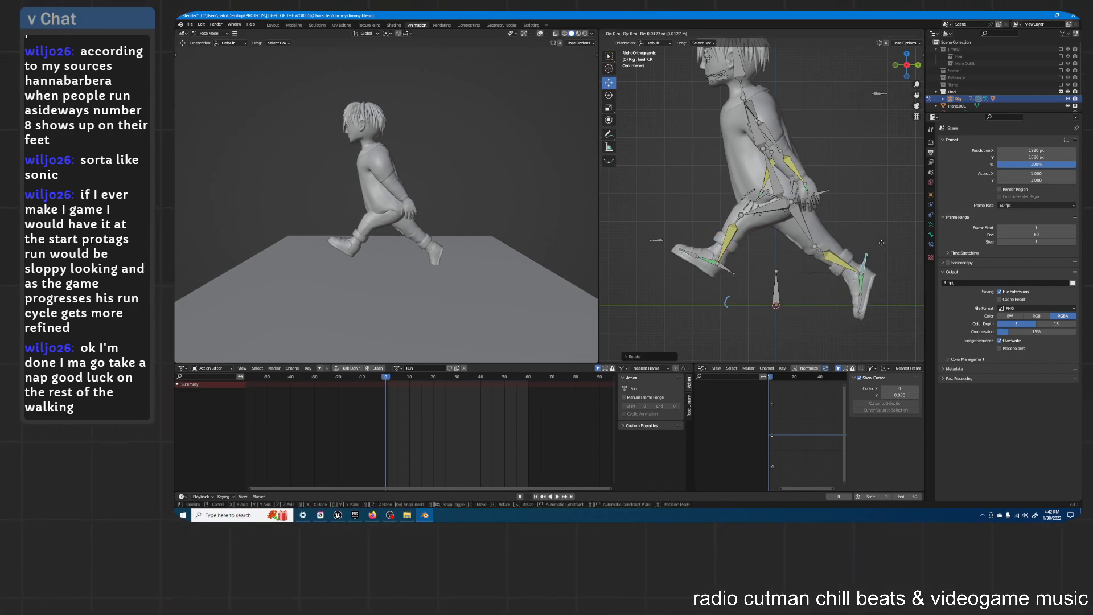
Step: Move the right heel IK control back and up to kick the rear leg out behind, and fine-tune its rotation
key(g)
click(899, 210)
key(r)
click(894, 208)
key(g)
key(x)
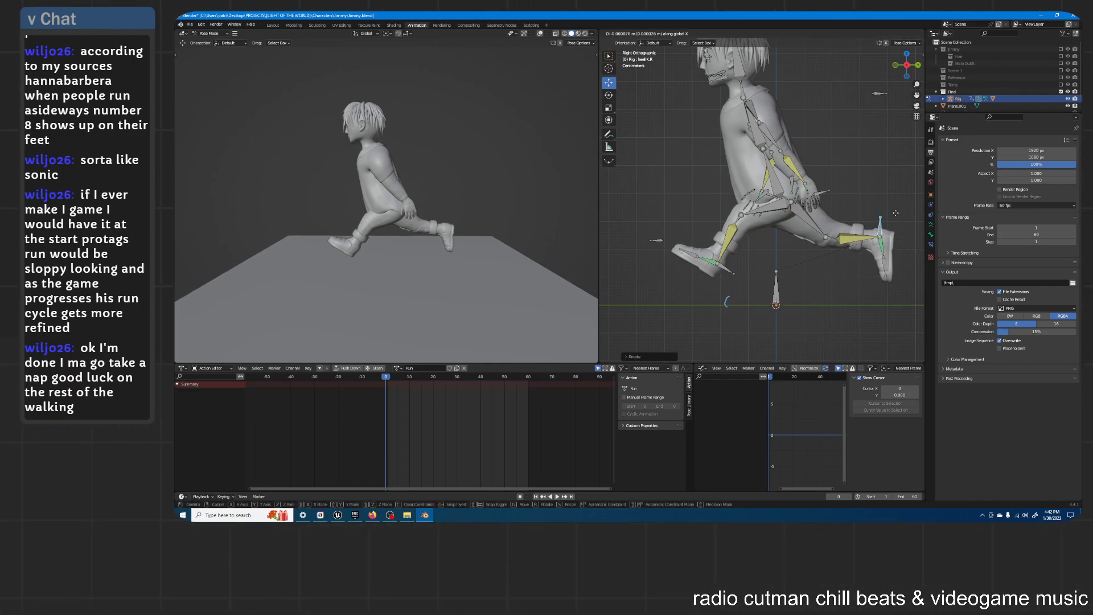
right_click(898, 215)
middle_drag(888, 211, 886, 176)
Step: Move the left hand IK control to swing the left arm out behind the body
click(814, 197)
middle_drag(819, 185, 839, 162)
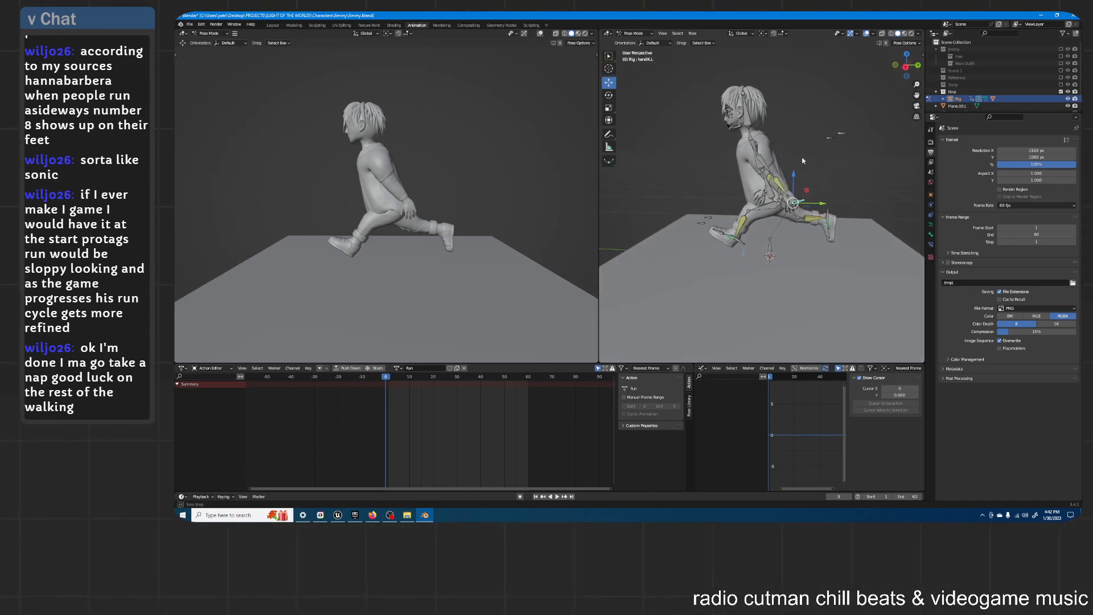
scroll(844, 163, up, 2)
key(g)
click(797, 129)
middle_drag(797, 129, 754, 155)
click(774, 128)
Step: Rotate the left hand IK control, shift it along global X and turn it about the X axis
click(835, 157)
key(r)
click(848, 154)
key(g)
key(x)
click(845, 126)
key(r)
key(x)
click(858, 119)
Step: Move the left elbow IK control outward along the global X axis
click(682, 217)
key(g)
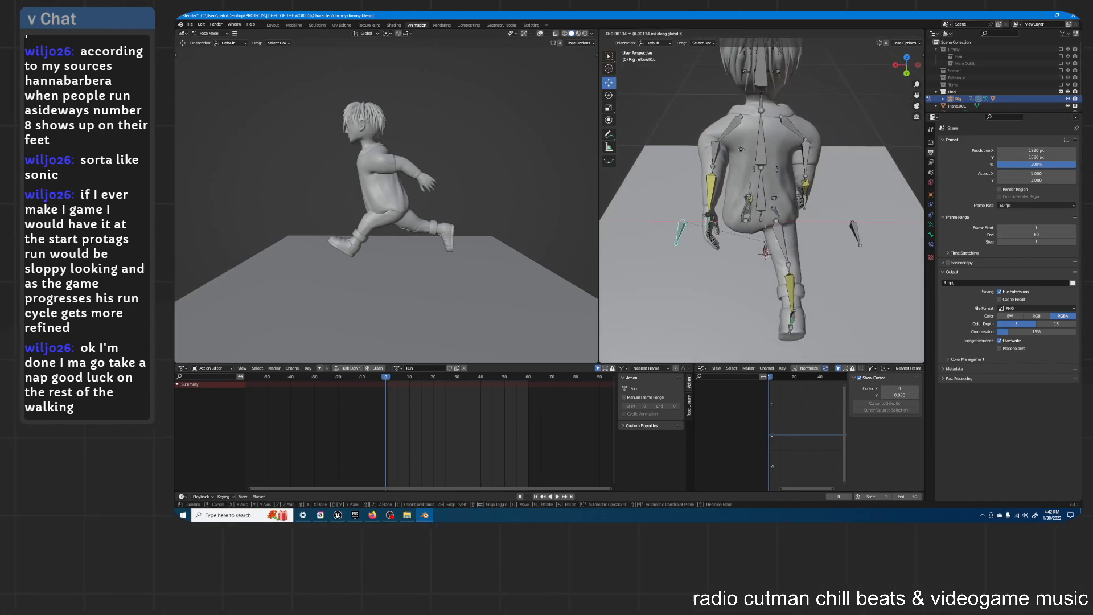
key(x)
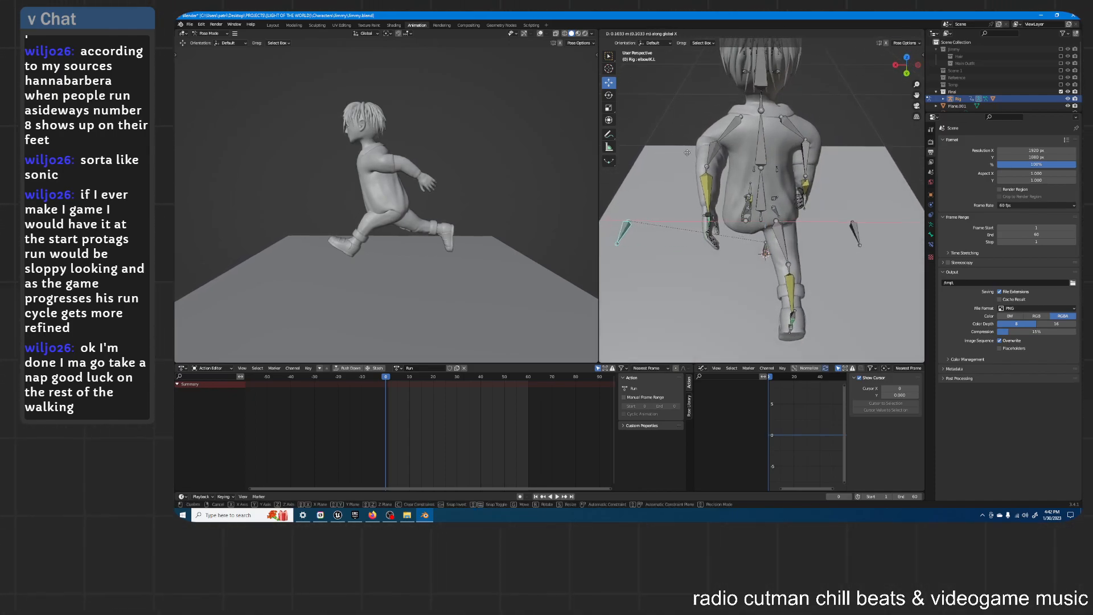
click(689, 152)
Step: Set the transform orientation to Local and rotate the left shoulder bone about its local Z axis
click(733, 128)
middle_drag(733, 128, 736, 107)
click(751, 34)
click(737, 56)
key(r)
key(z)
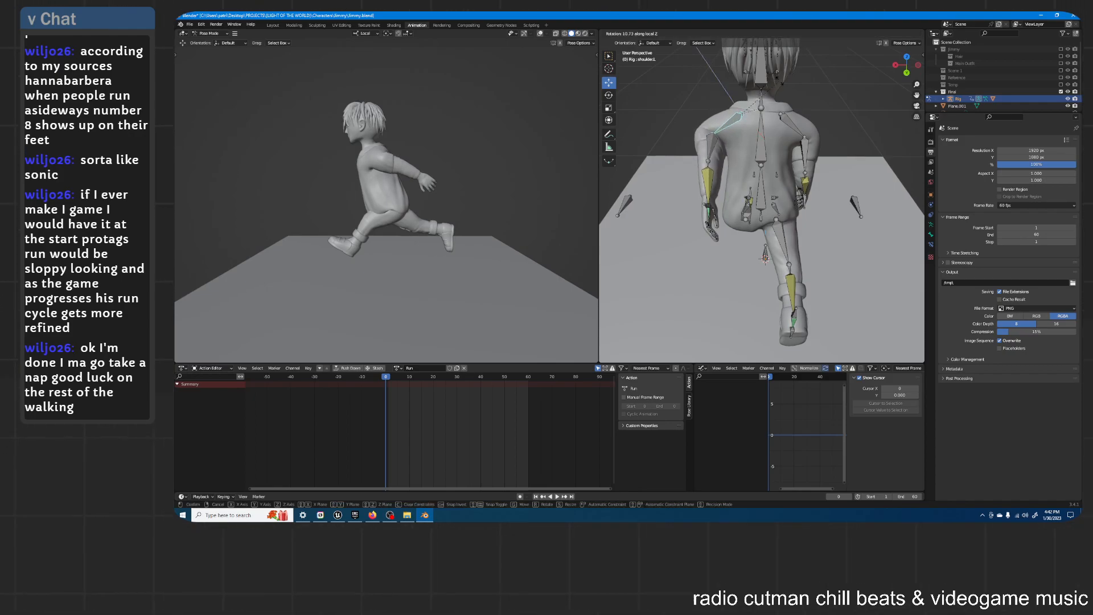
click(780, 80)
Step: Move the left hand IK control away from the body along its local X axis and adjust it along local Z
middle_drag(780, 80, 731, 129)
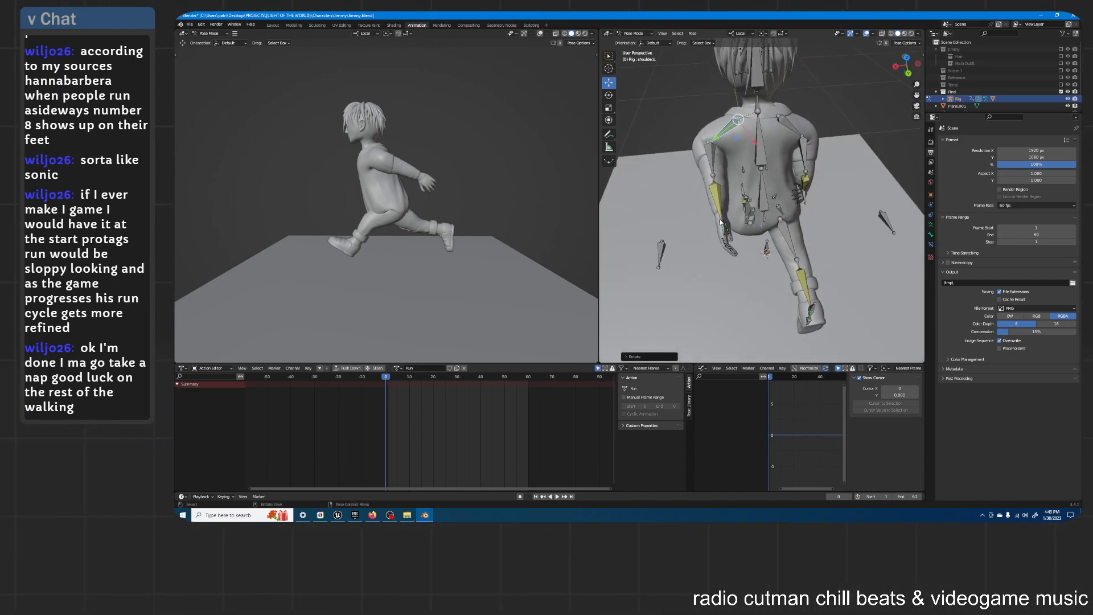
middle_drag(741, 211, 732, 217)
key(g)
key(x)
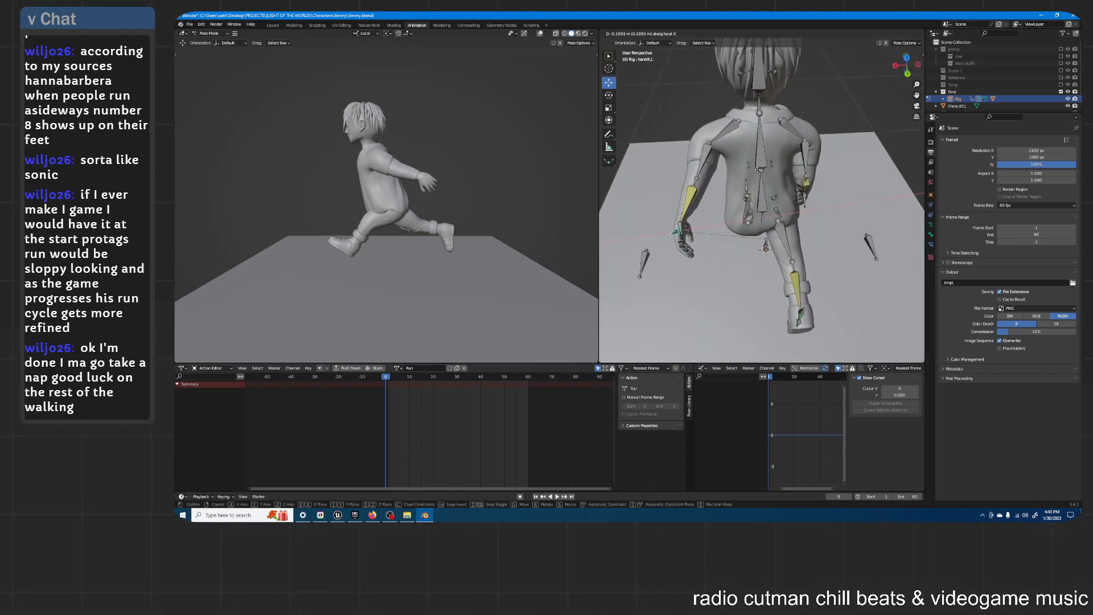
click(762, 166)
middle_drag(760, 165, 760, 152)
key(g)
key(z)
click(759, 135)
Step: Rotate the left hand IK control about its local Y axis and shift it along local Z
key(r)
key(y)
click(781, 191)
key(g)
key(z)
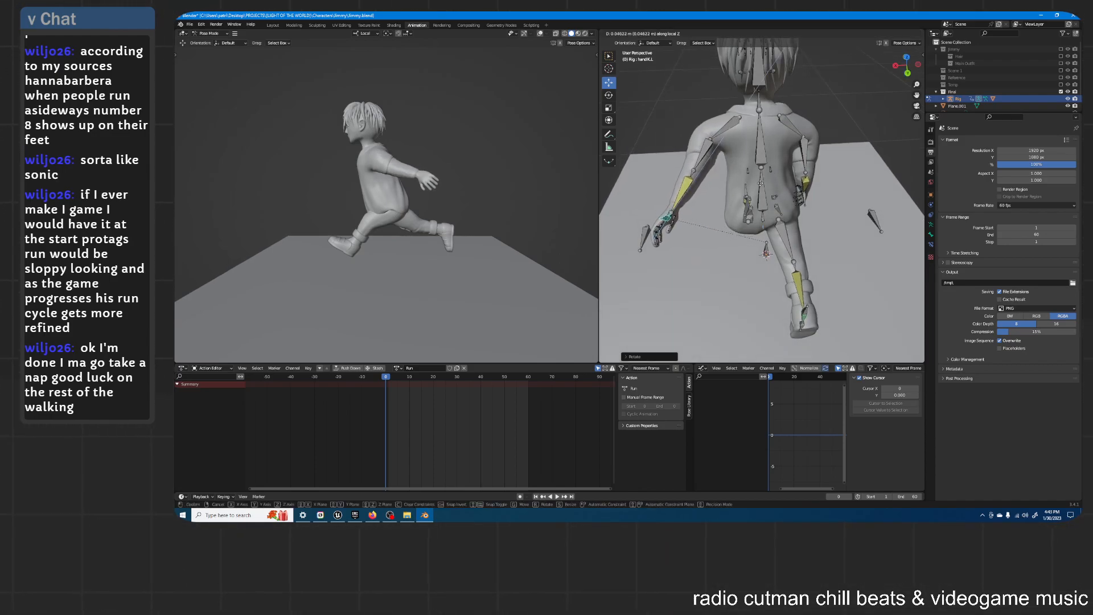
click(768, 177)
Step: Move the right hand IK control along its local Y axis to bring the right arm forward
middle_drag(770, 177, 770, 158)
middle_drag(495, 160, 472, 170)
mouse_move(654, 131)
middle_down()
mouse_move(809, 125)
mouse_move(789, 132)
mouse_move(797, 142)
mouse_move(766, 200)
mouse_move(788, 192)
mouse_move(764, 194)
mouse_move(777, 200)
middle_up()
click(757, 202)
scroll(764, 194, up, 2)
key(g)
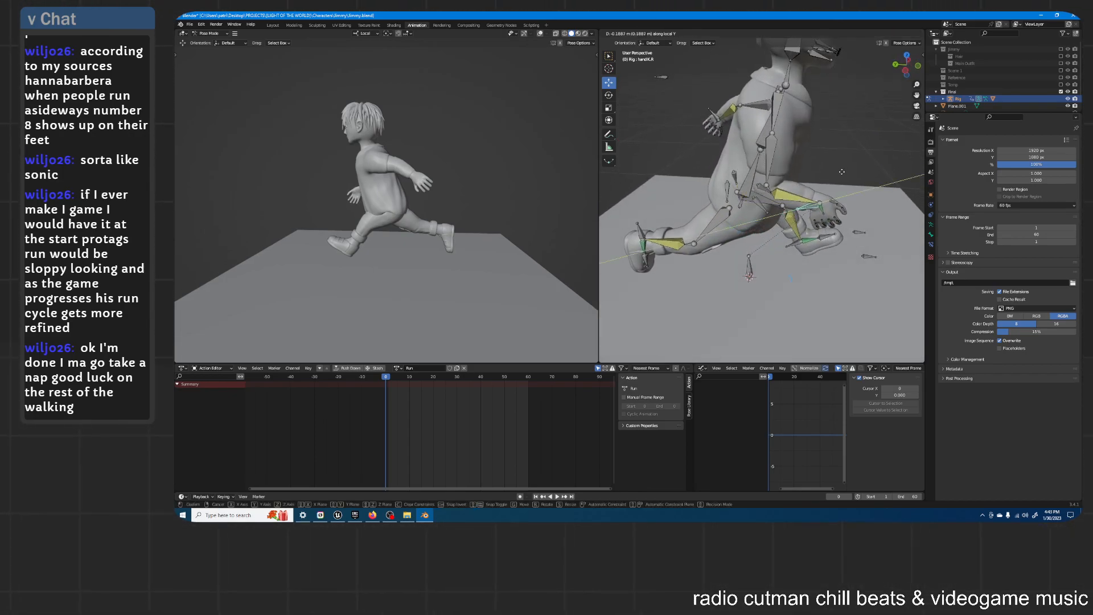
click(858, 165)
Step: Rotate the right hand IK control and reposition it in front of the body along its local X and Z axes
middle_drag(866, 159, 760, 149)
key(r)
click(851, 163)
key(g)
key(x)
click(751, 165)
middle_drag(751, 165, 797, 192)
key(g)
key(z)
click(726, 109)
Step: Rotate the right hand IK control about its local Y and Z axes and shift it along local Y
click(716, 226)
key(r)
key(y)
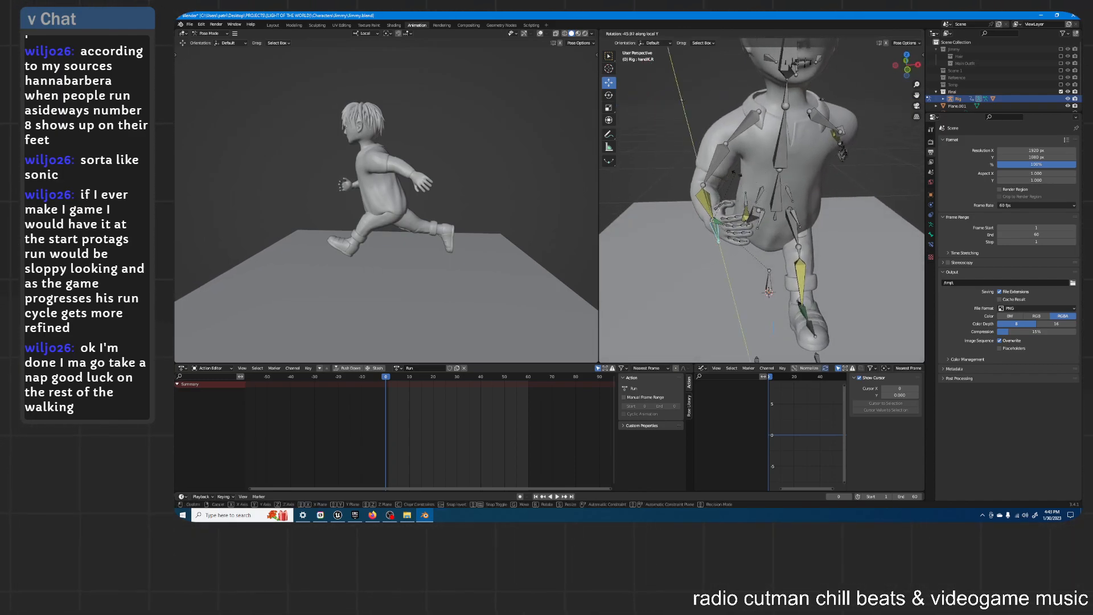
click(749, 172)
middle_drag(749, 172, 748, 162)
key(r)
key(z)
click(789, 196)
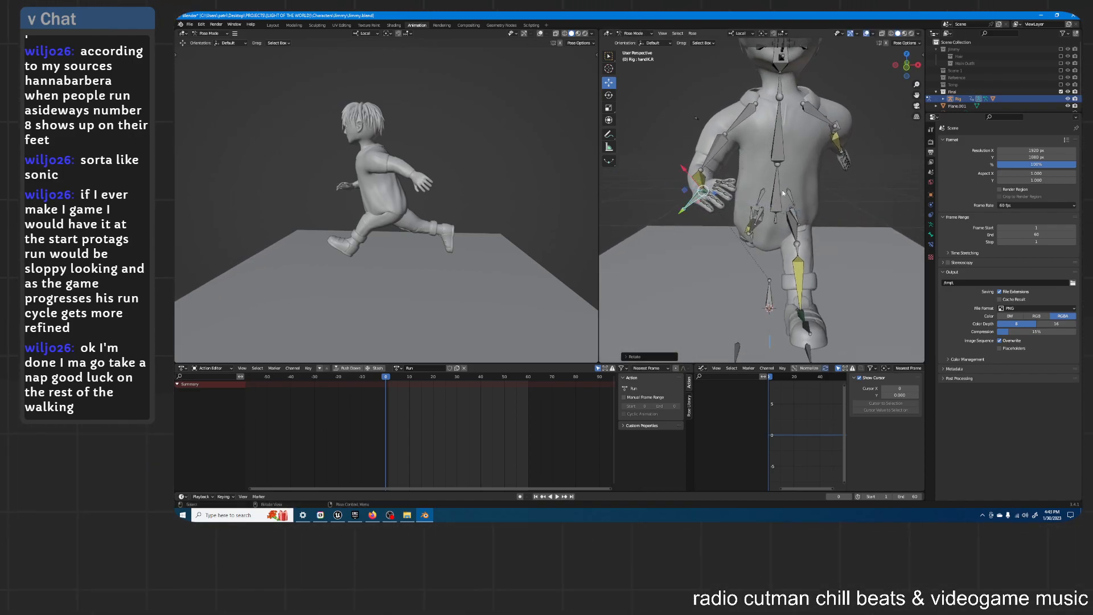
key(g)
key(y)
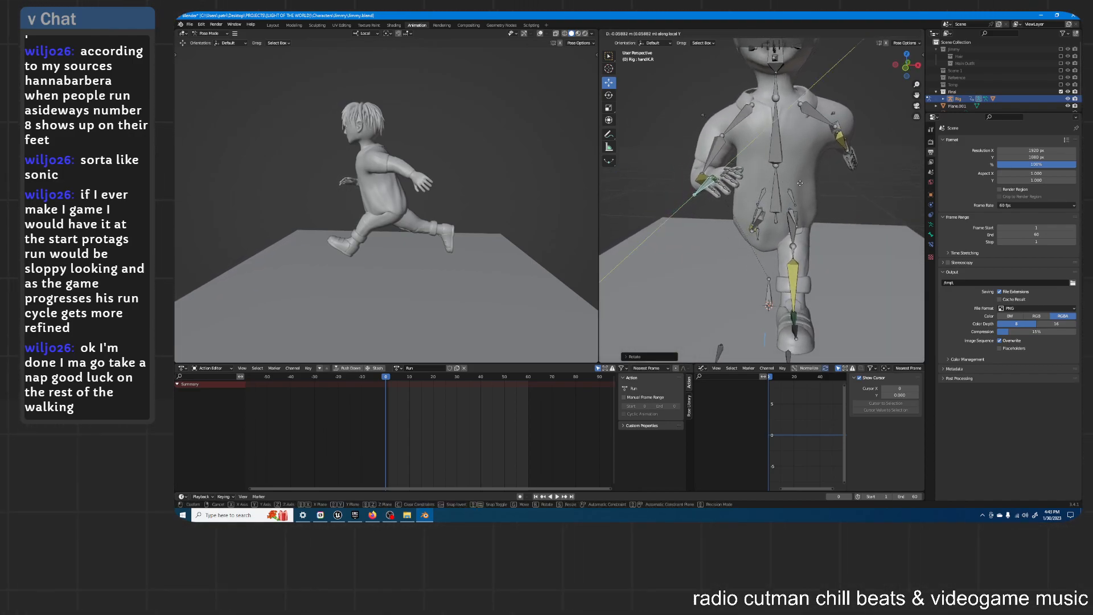
click(709, 116)
Step: Move the right elbow IK control along its local X axis
middle_drag(715, 117, 742, 94)
key(g)
key(x)
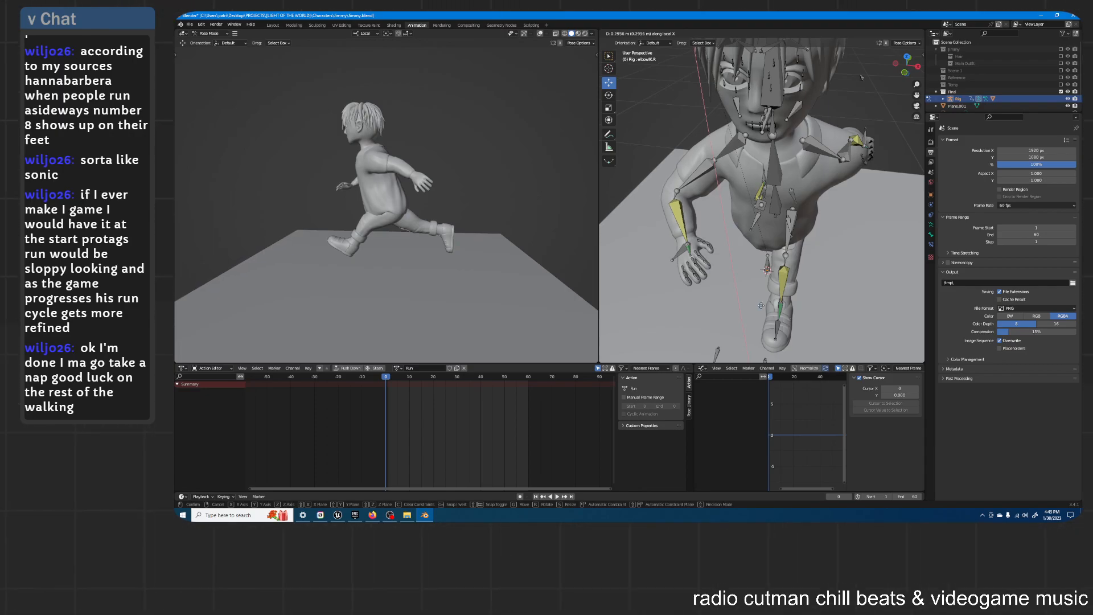
click(861, 77)
Step: Move both elbow IK controls along local Y, and adjust the right elbow control separately along the same axis
scroll(791, 159, down, 4)
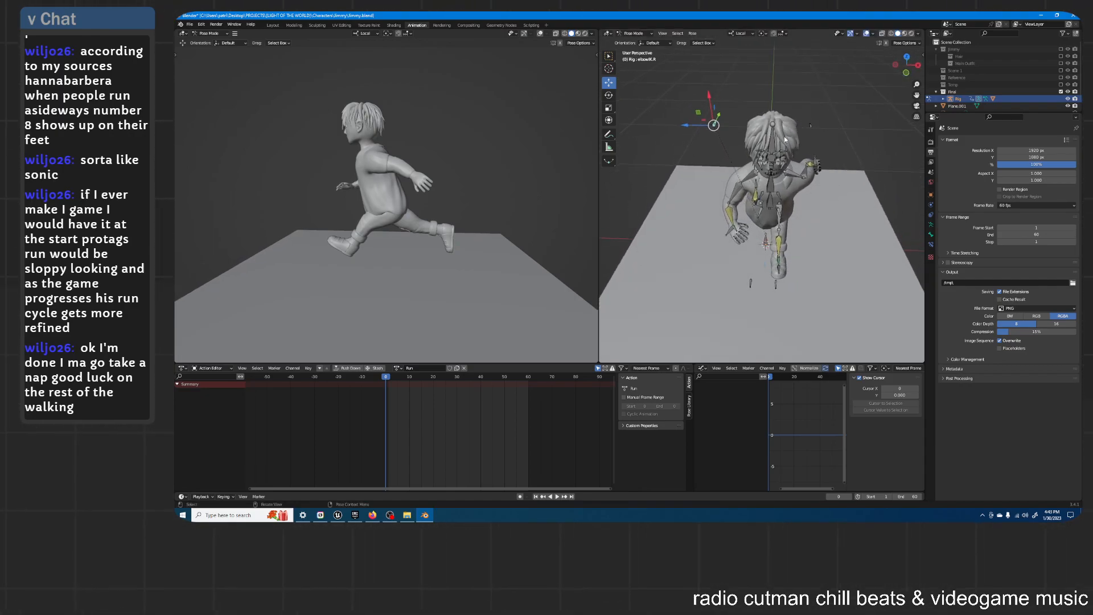
key(g)
key(y)
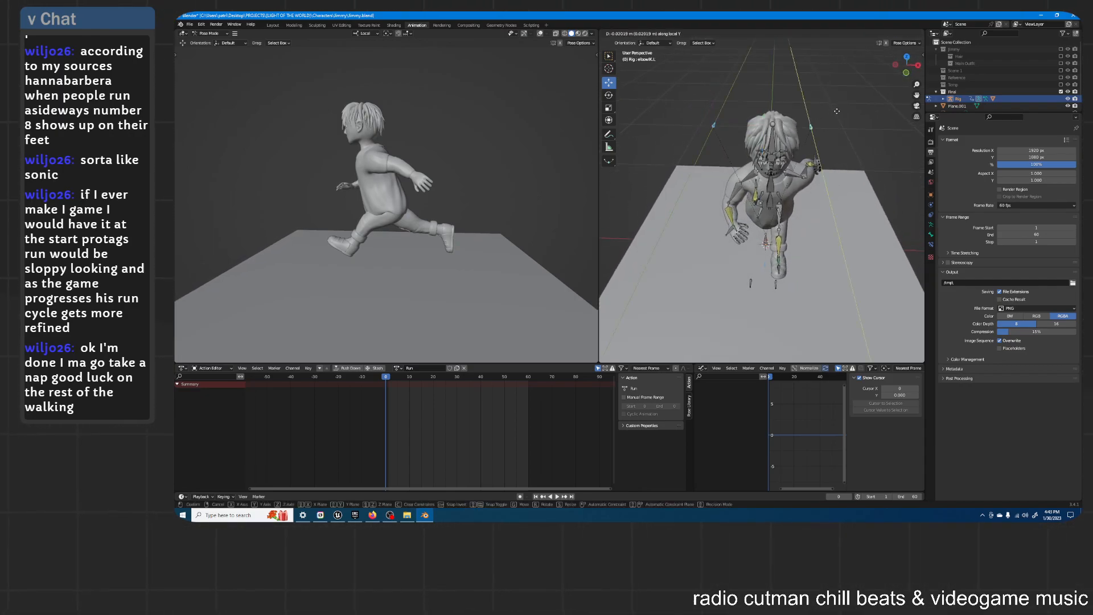
click(835, 131)
key(g)
key(y)
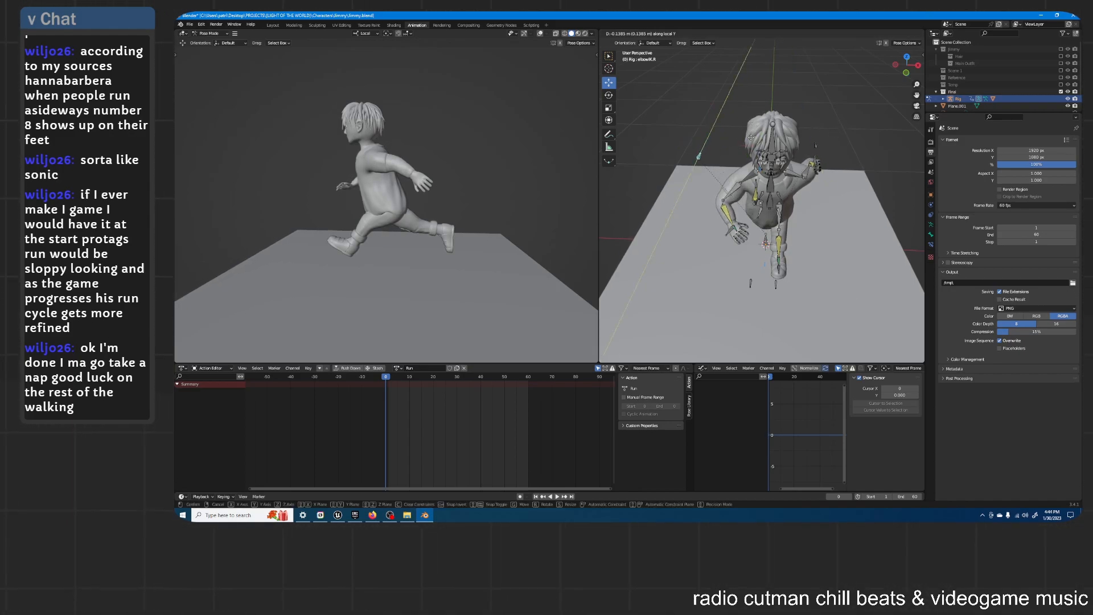
click(752, 132)
Step: Move the right hand IK control along its local Y axis and adjust it along local Z in front of the chest
mouse_move(707, 249)
middle_down()
mouse_move(704, 216)
mouse_move(721, 247)
middle_up()
scroll(704, 216, up, 2)
click(712, 211)
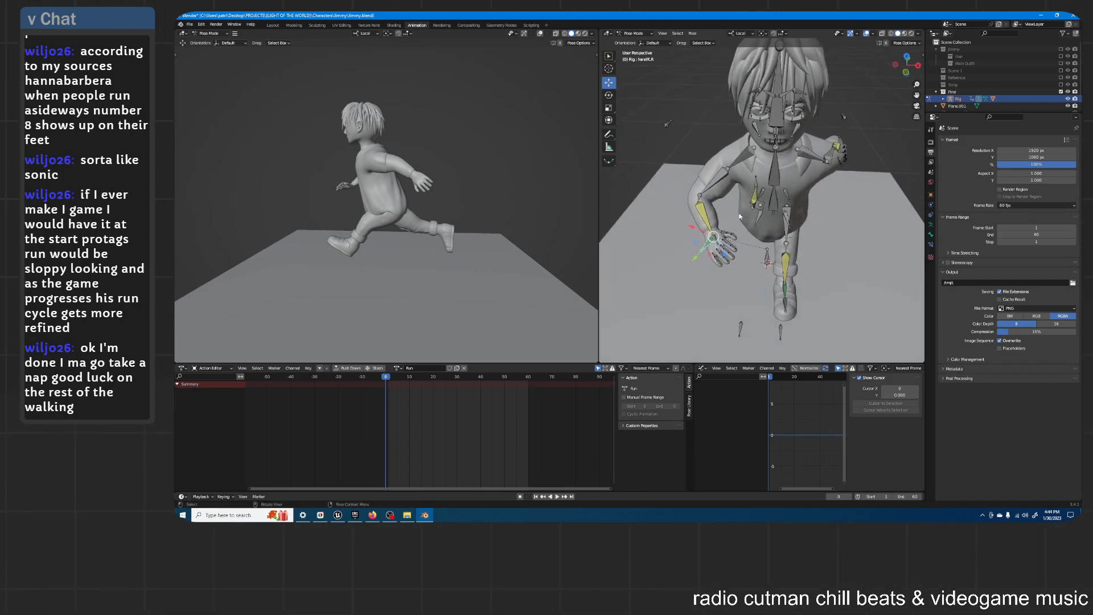
key(g)
key(y)
click(756, 203)
key(g)
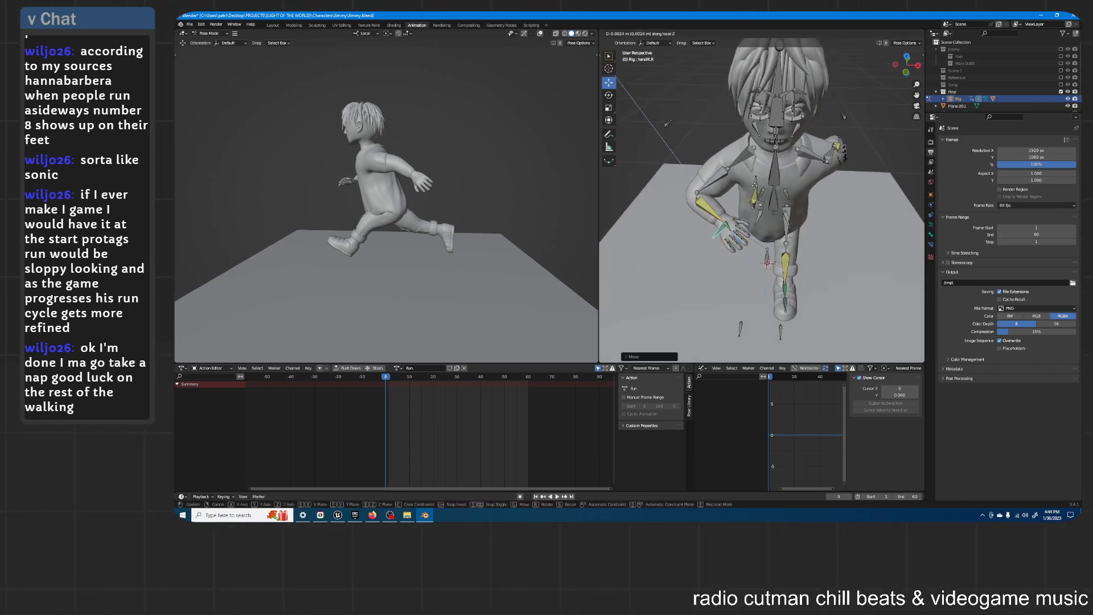
key(z)
click(758, 200)
Step: Rotate the right hand IK control about -23° around its local Y axis to bend the wrist down
middle_drag(758, 200, 768, 142)
scroll(768, 141, up, 2)
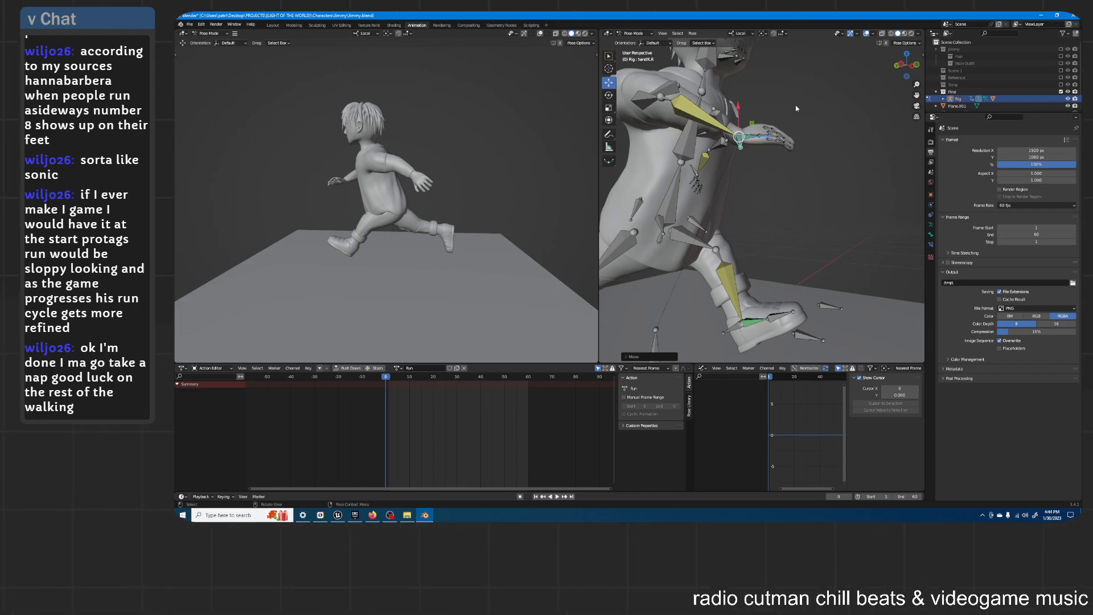
key(r)
key(y)
key(y)
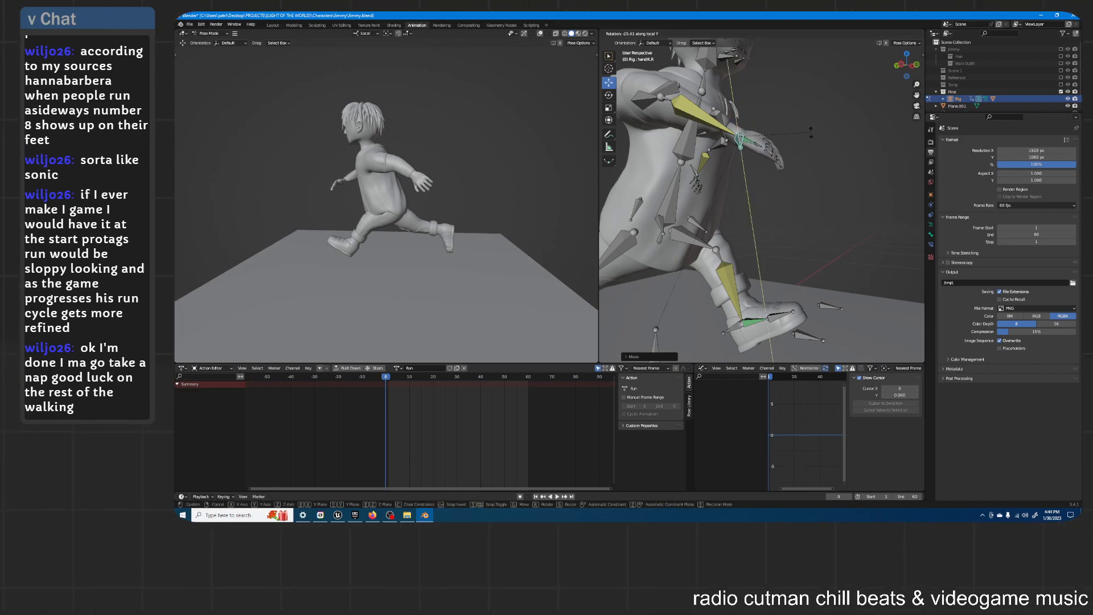
click(811, 132)
Step: Move the right elbow IK control outward along its local X axis
middle_drag(527, 161, 486, 187)
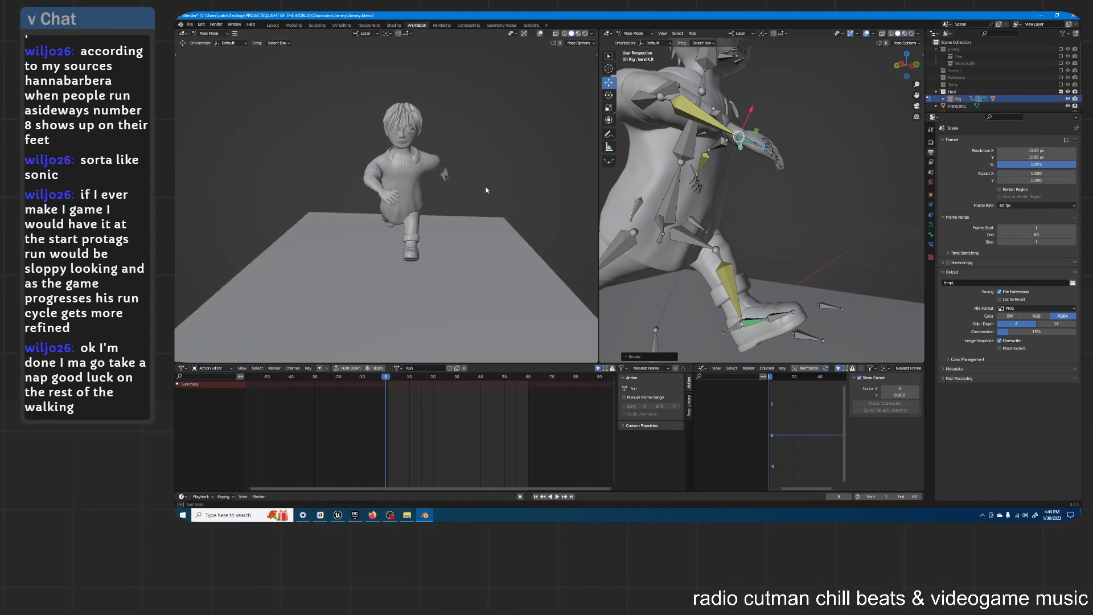
scroll(704, 161, down, 5)
shift+middle_drag(704, 161, 715, 180)
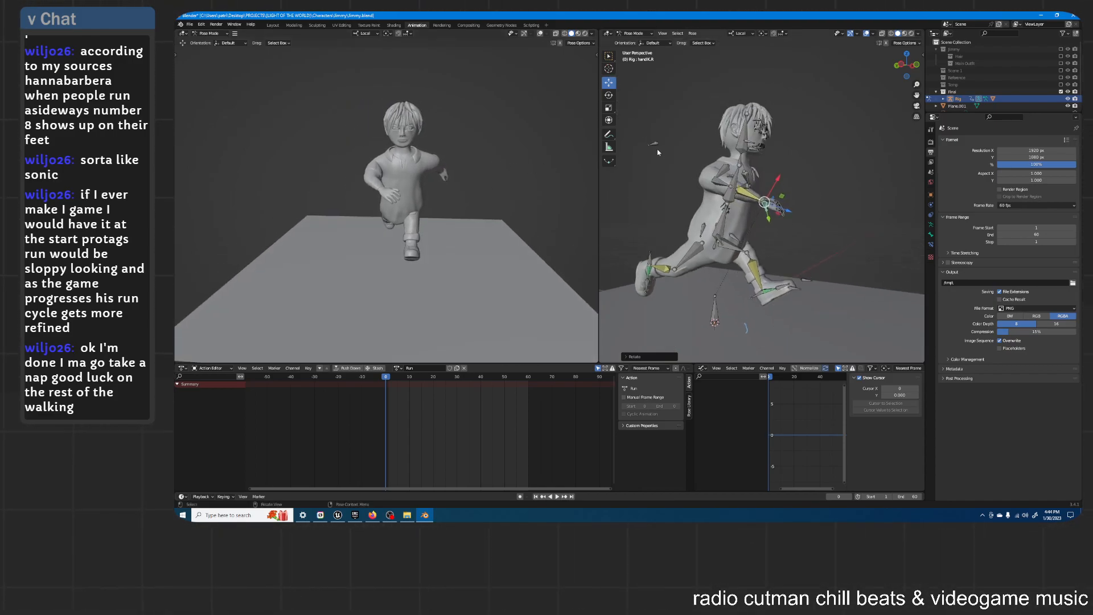
click(654, 143)
middle_drag(731, 144, 679, 138)
key(g)
key(x)
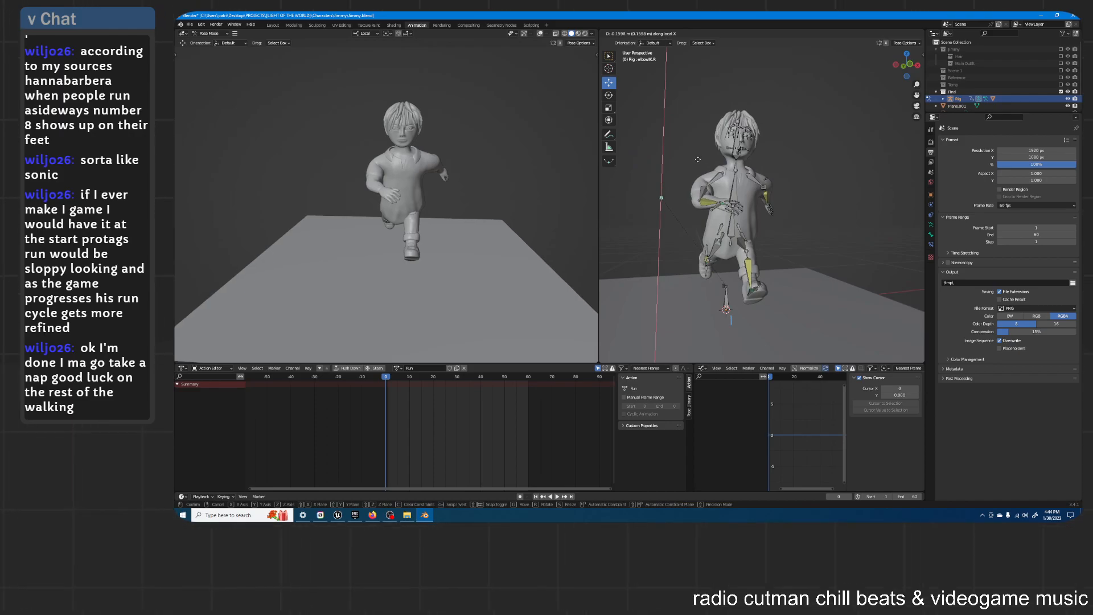
click(697, 167)
middle_drag(524, 163, 456, 165)
Step: Rotate the right hand IK control around its local Y axis in front of the chest
middle_drag(763, 237, 753, 200)
scroll(728, 234, up, 3)
click(684, 211)
key(r)
key(y)
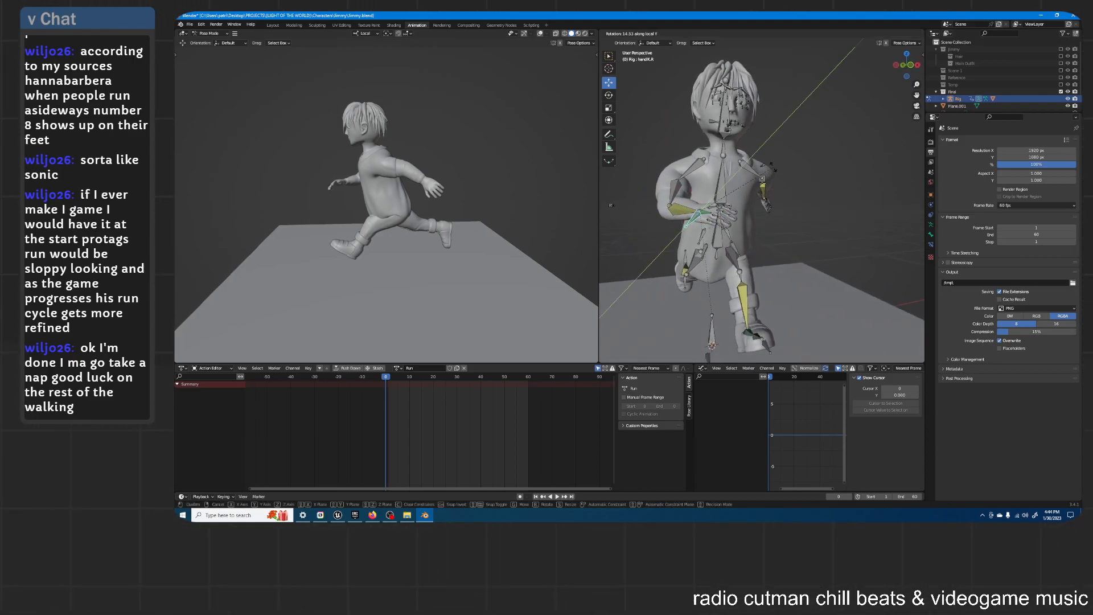
click(761, 165)
Step: Select all bones and insert Location & Rotation keyframes for the first running pose at frame 0
middle_drag(847, 178, 761, 191)
click(856, 182)
scroll(853, 181, down, 3)
middle_drag(852, 182, 856, 183)
middle_drag(445, 140, 454, 176)
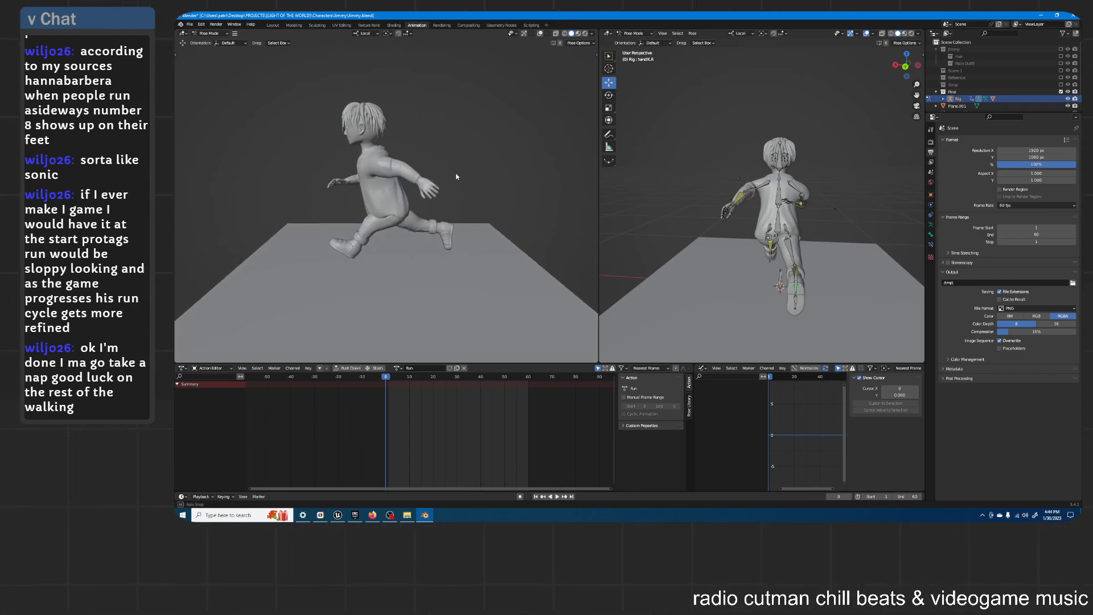
middle_drag(820, 229, 788, 186)
key(a)
scroll(773, 264, up, 2)
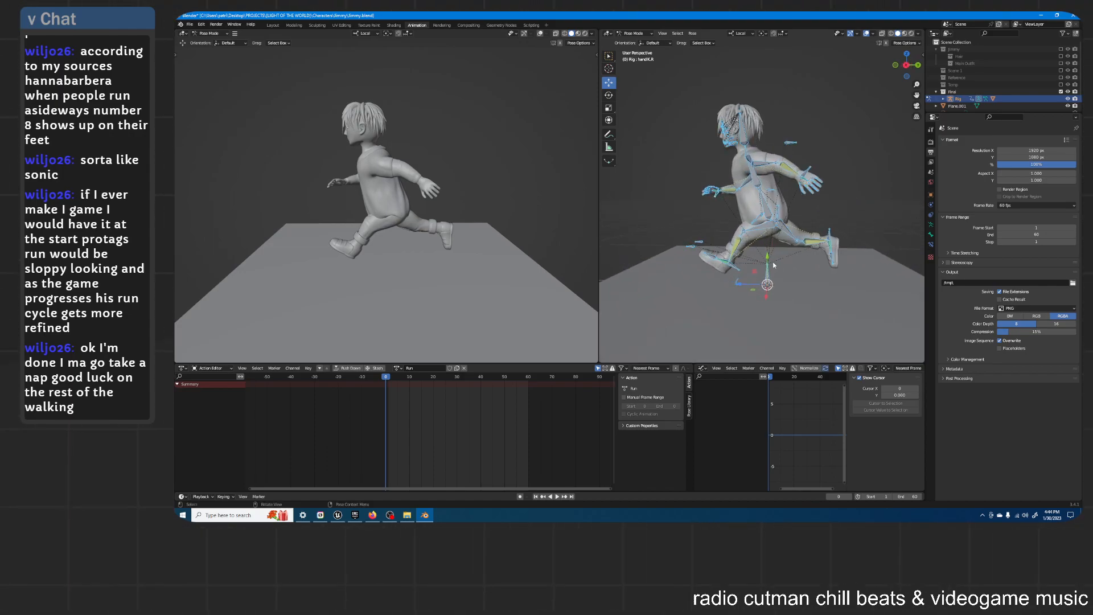
middle_drag(773, 262, 790, 193)
key(i)
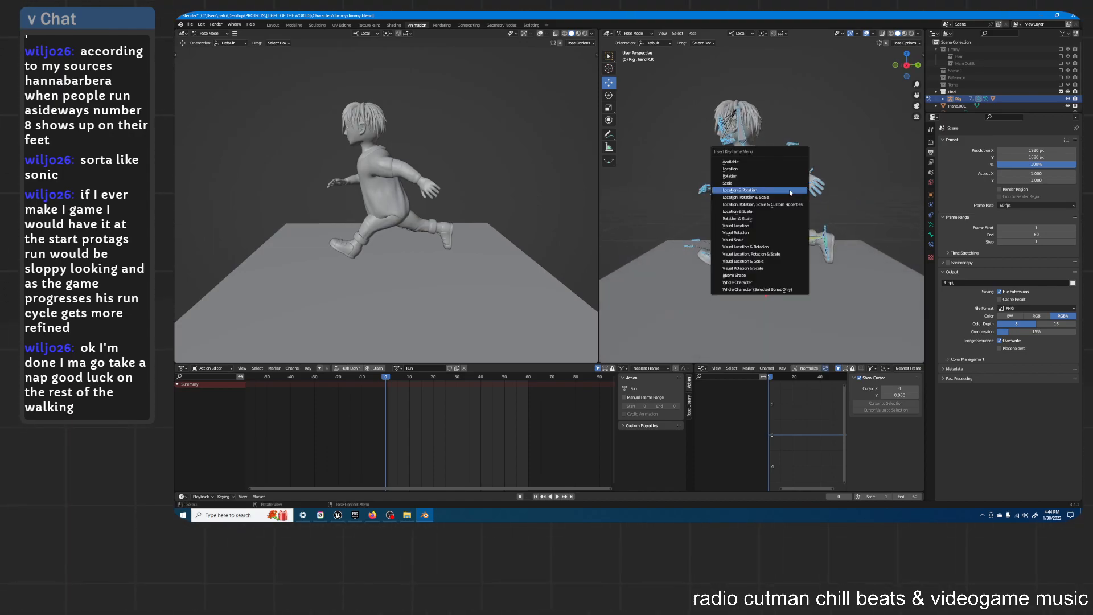
click(790, 192)
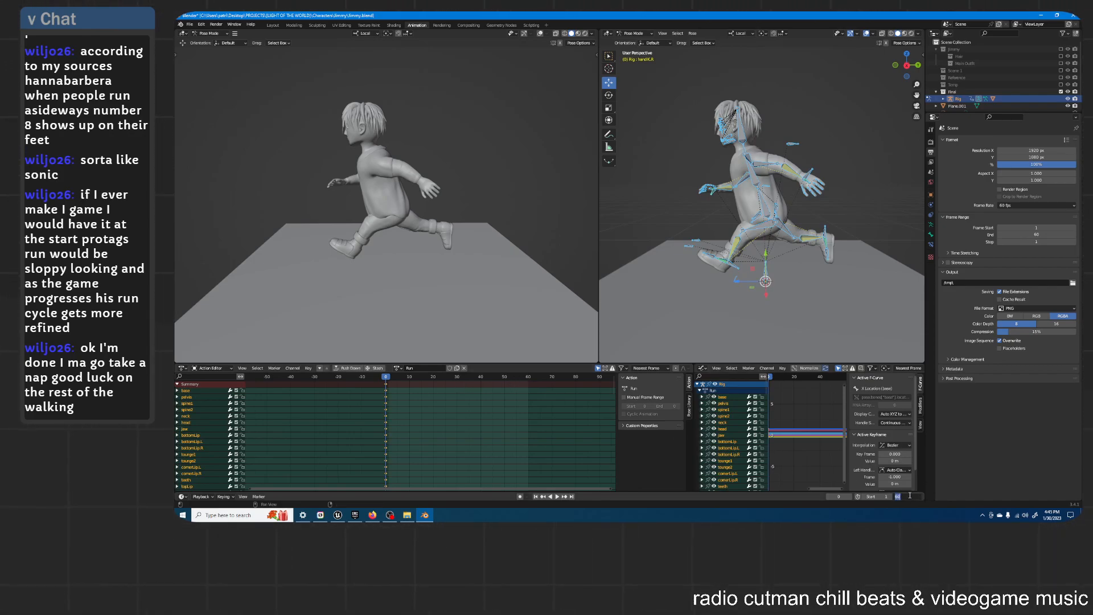
Step: Set the animation's end frame to 30 and insert Location & Rotation keyframes for all bones at frame 30
text(30)
key(Return)
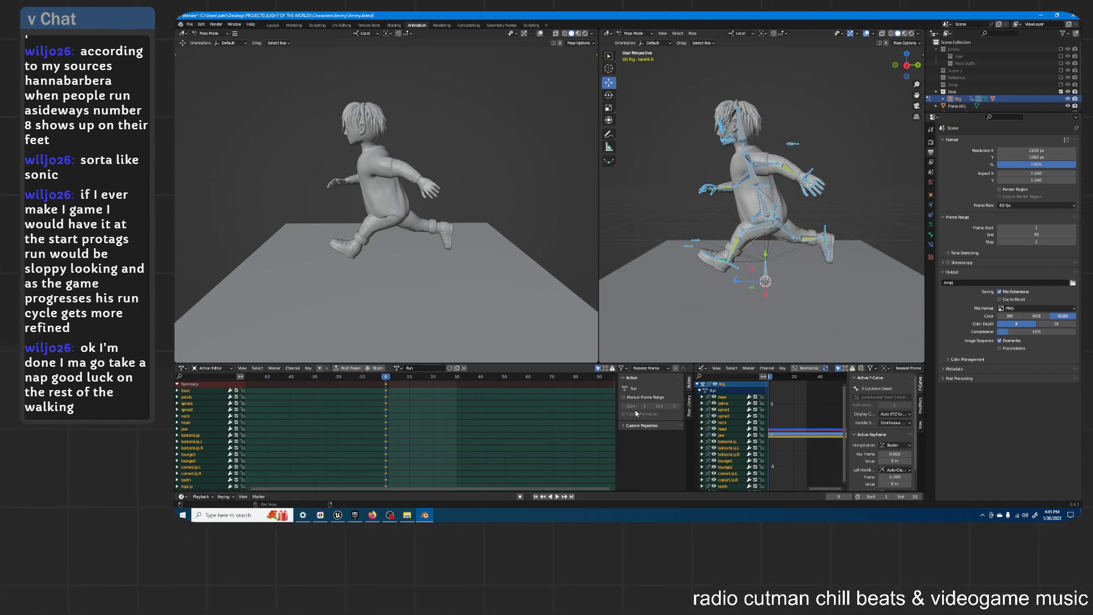
scroll(527, 416, up, 2)
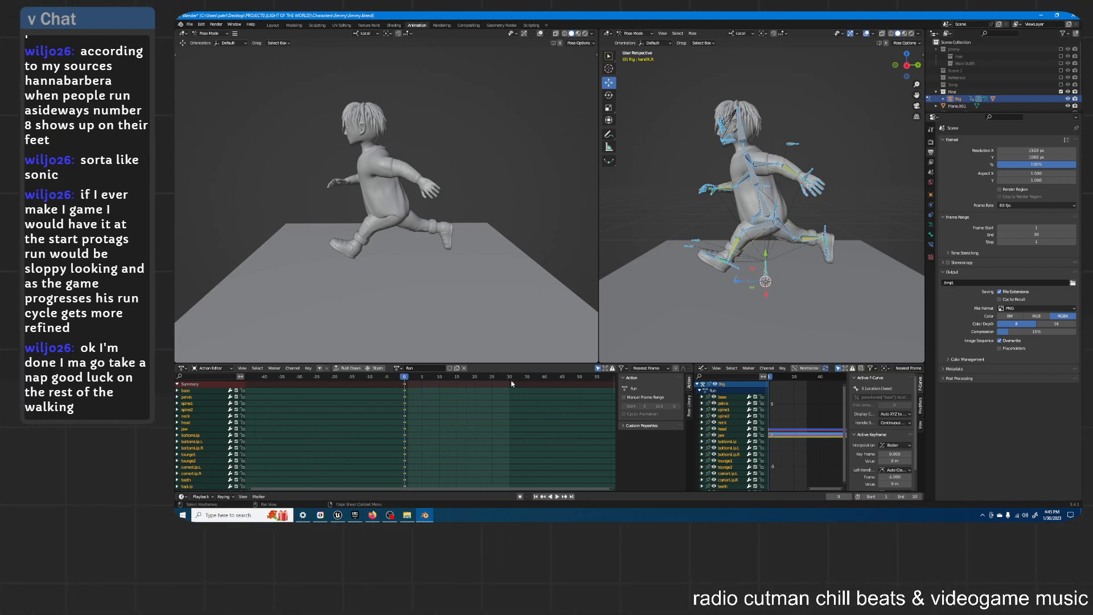
right_click(749, 213)
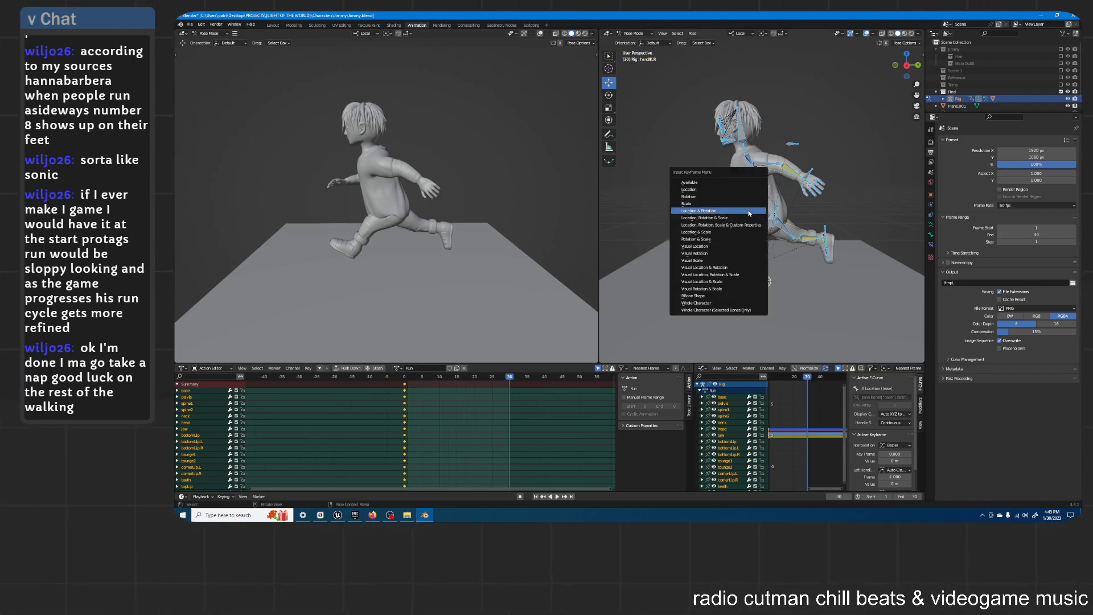
Step: Copy the pose, paste it flipped at frame 15, and insert Location & Rotation keyframes for all bones
key(a)
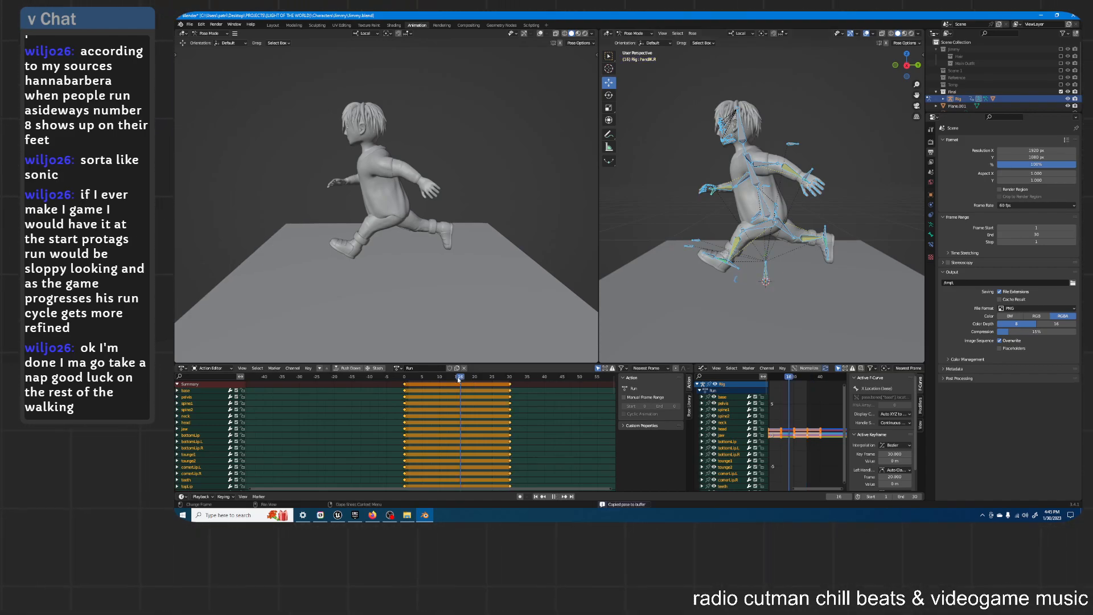
key(ctrl+shift+v)
right_click(753, 215)
click(753, 215)
Step: Set the keyframes' interpolation to Constant and play the animation to check the mirrored poses from several angles
right_click(459, 399)
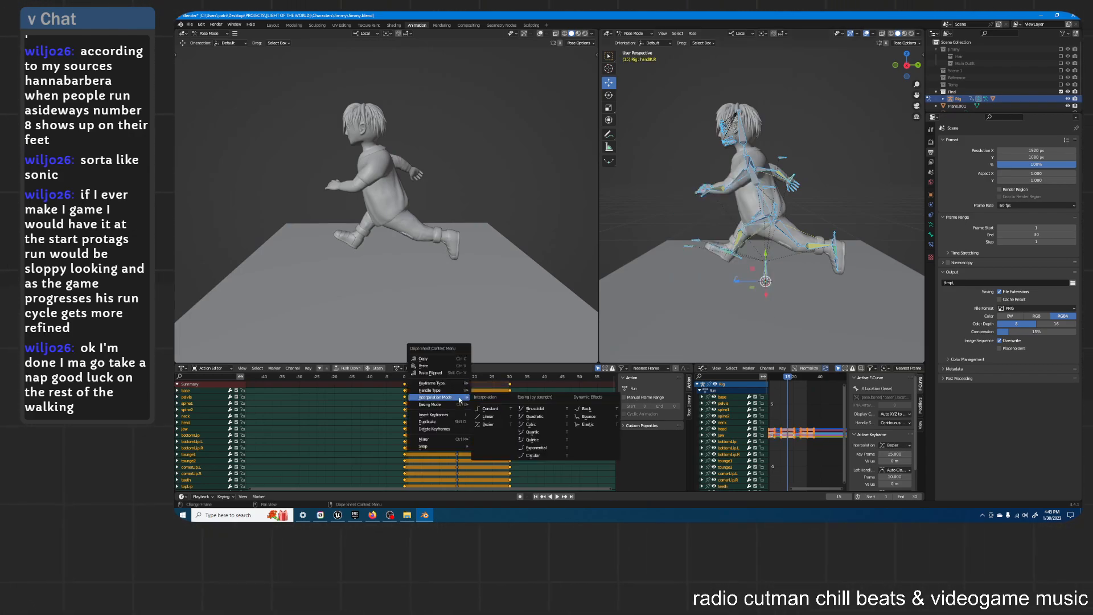
click(490, 411)
key(space)
click(838, 157)
middle_drag(689, 199, 783, 212)
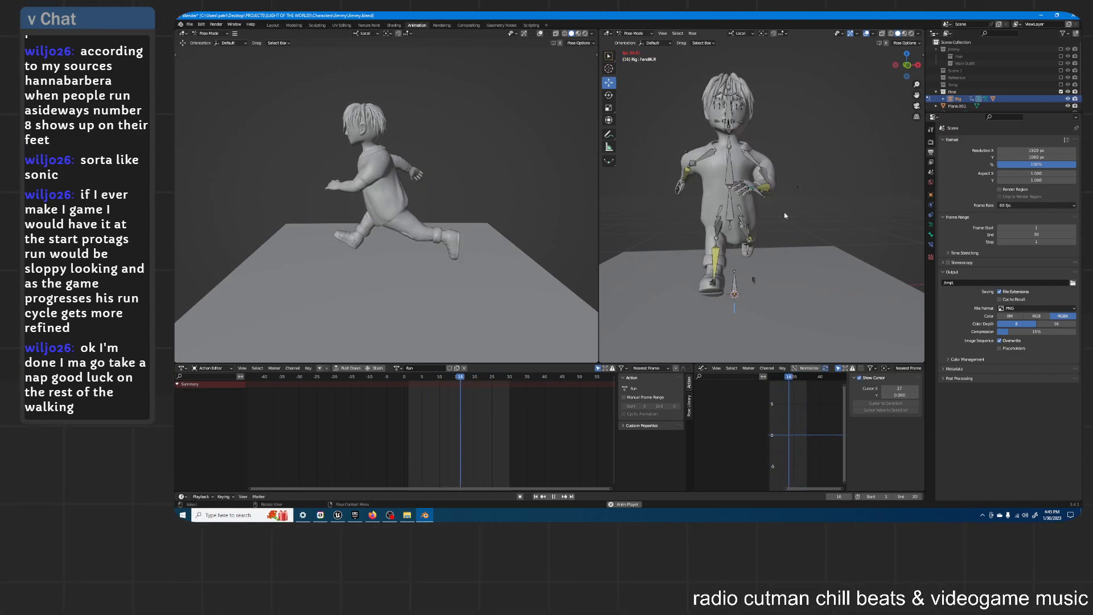
middle_drag(784, 212, 671, 210)
middle_drag(831, 201, 905, 196)
mouse_move(797, 209)
middle_down()
mouse_move(835, 213)
mouse_move(763, 241)
mouse_move(788, 223)
middle_up()
key(space)
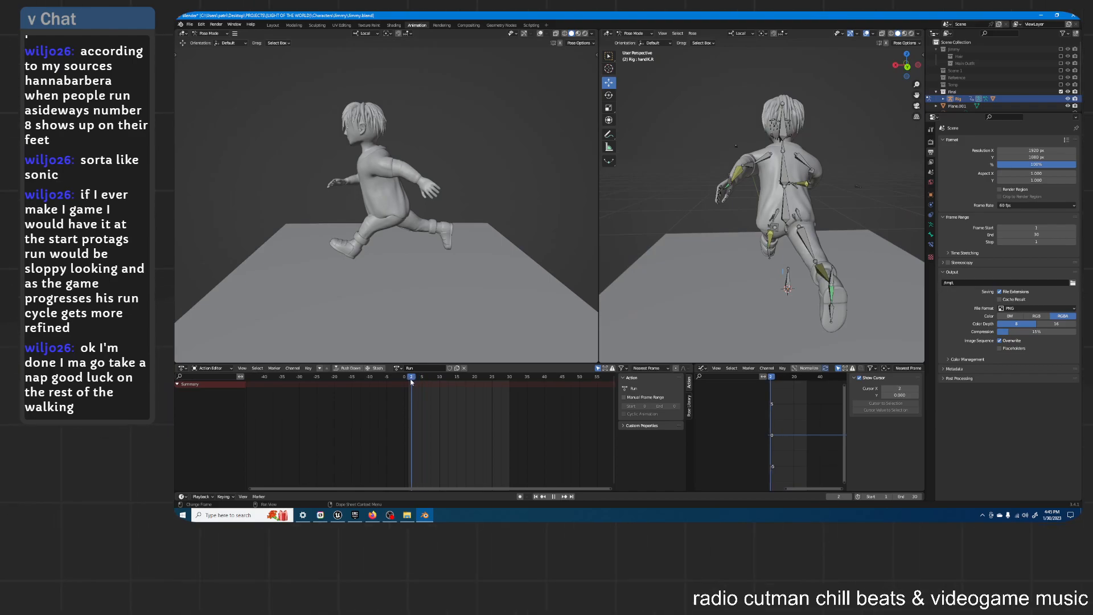
Step: At frame 8, clear the rotation and location of the left heel IK control to plant the foot on the ground
key(a)
middle_drag(654, 282, 834, 203)
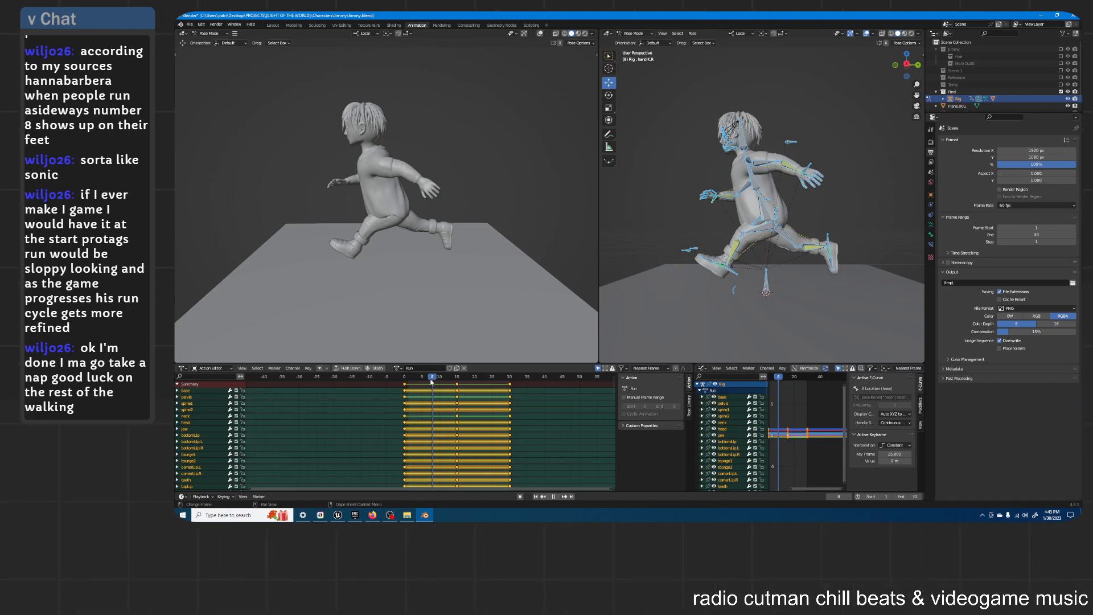
middle_drag(734, 239, 729, 282)
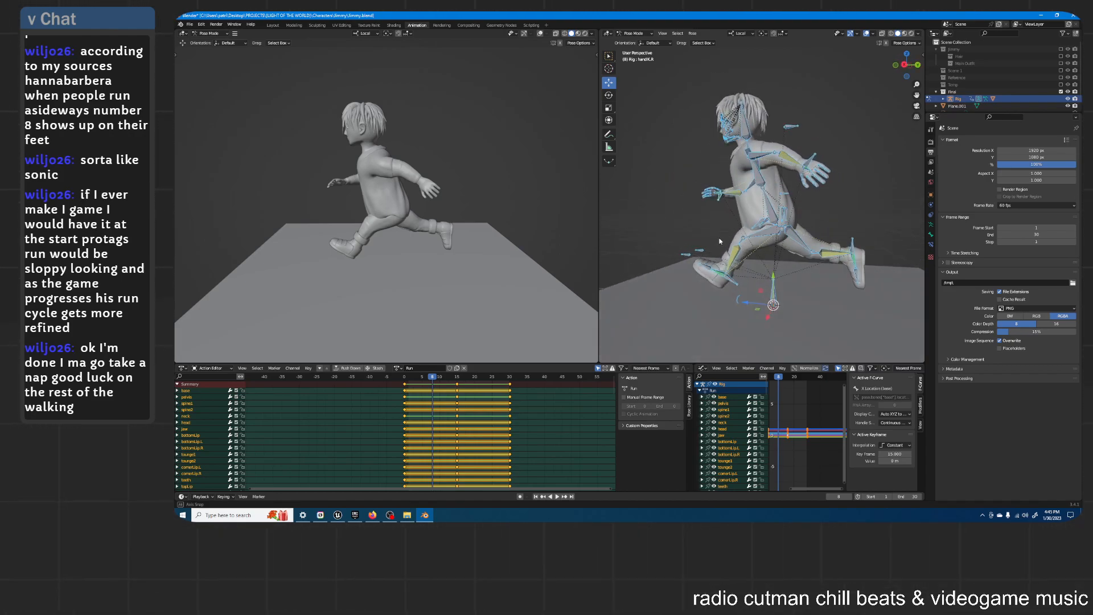
click(720, 285)
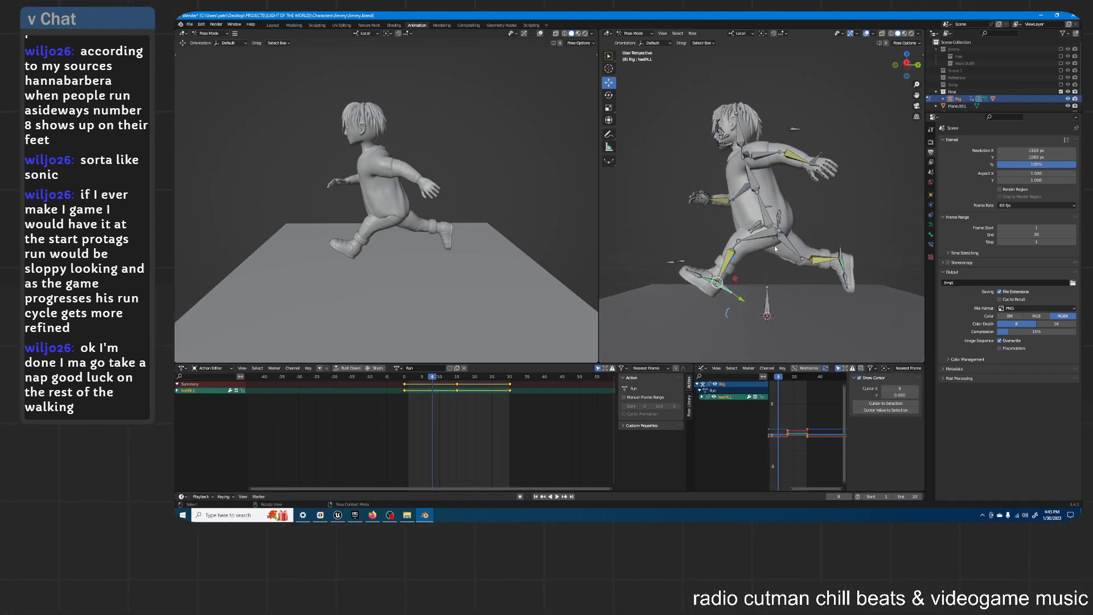
key(KP_3)
scroll(774, 244, up, 4)
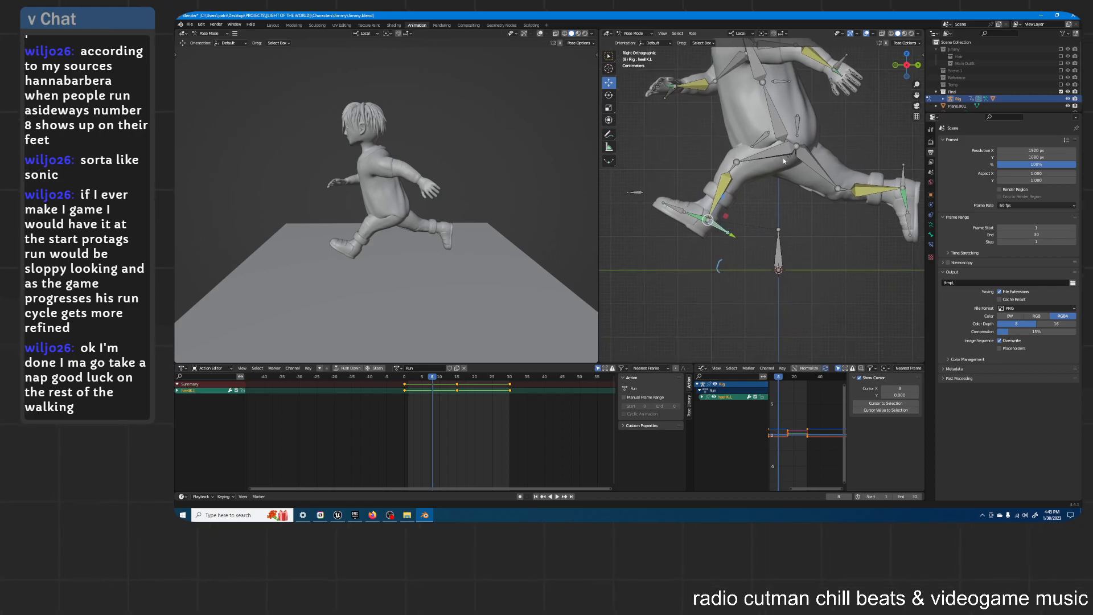
key(r)
click(796, 180)
key(alt+r)
key(g)
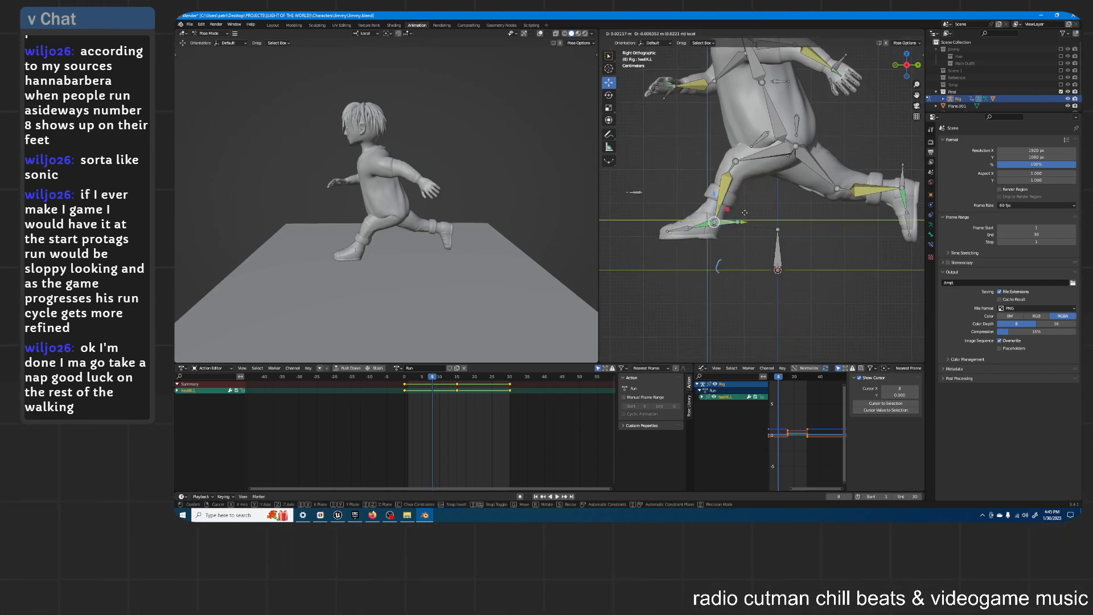
click(817, 232)
key(alt+g)
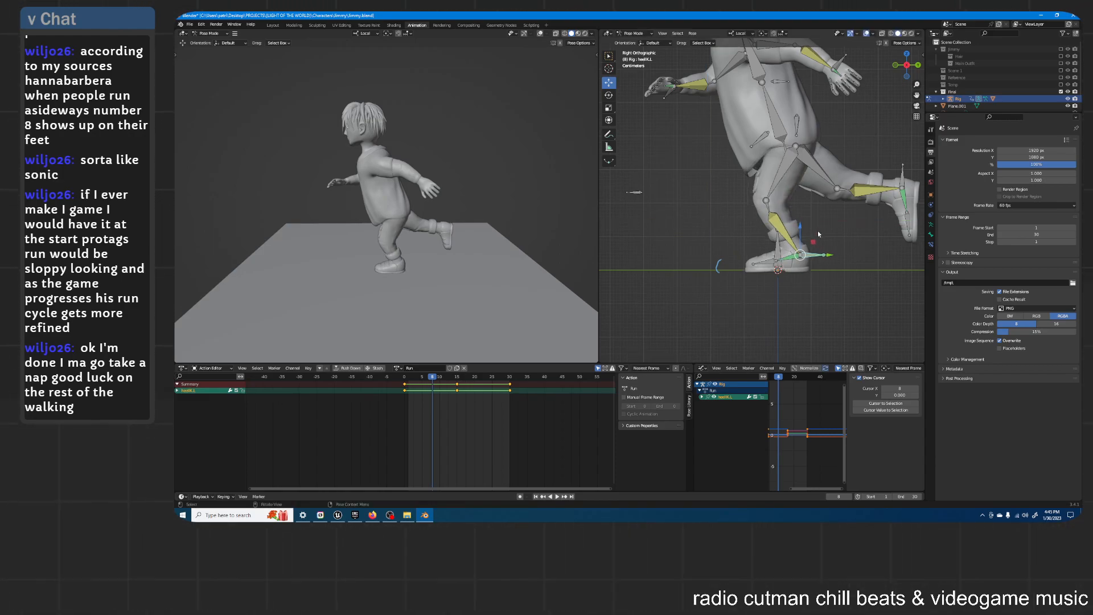
Step: Switch the transform orientation to Global and lower the pelvis bone along global Z to bend the standing leg
click(784, 147)
click(740, 34)
key(g)
key(z)
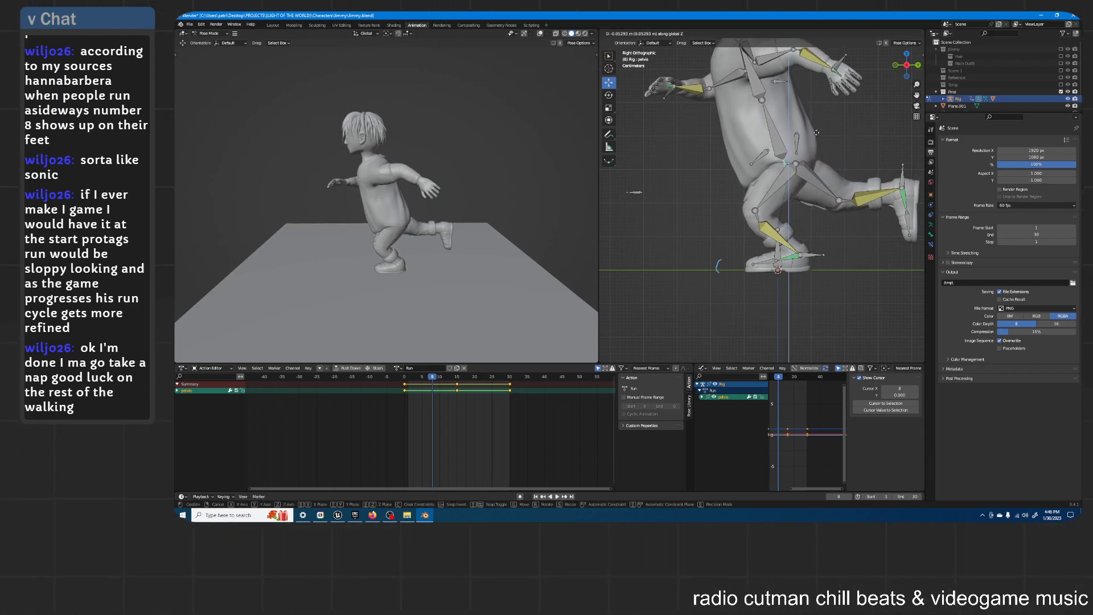
click(815, 133)
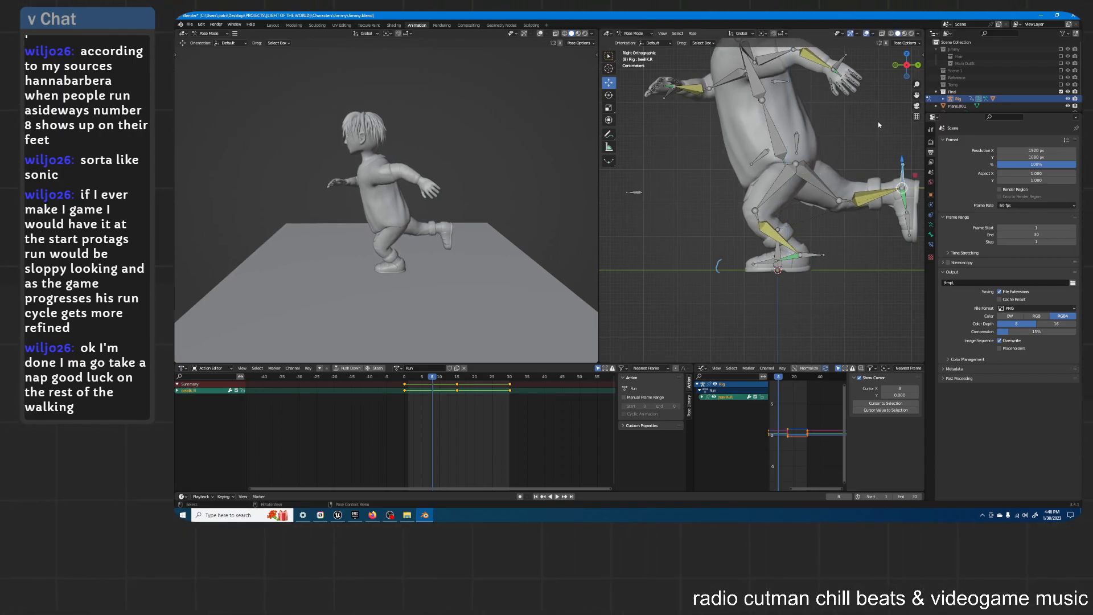
Step: Bring the right heel IK control forward along global Y, rotate the foot back, and adjust its height along global Z
key(g)
key(y)
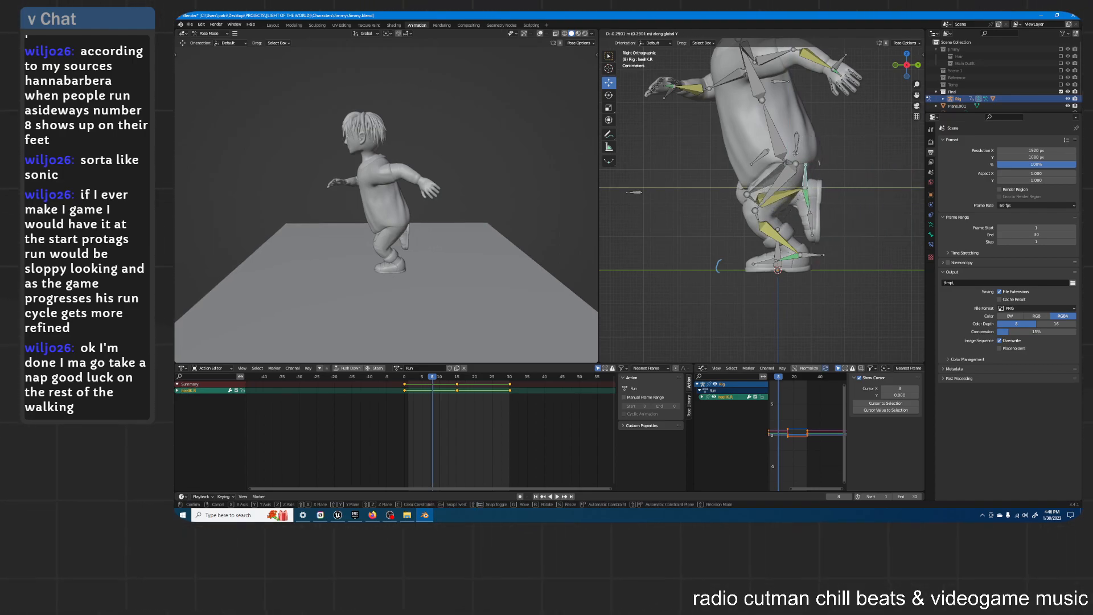
click(818, 161)
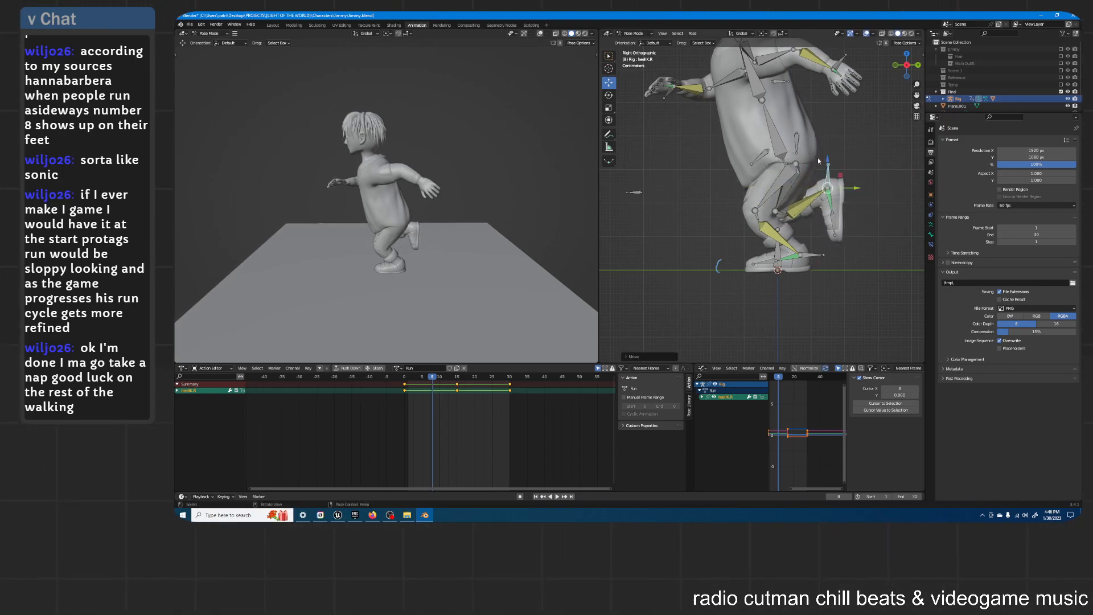
key(r)
click(836, 133)
key(g)
key(z)
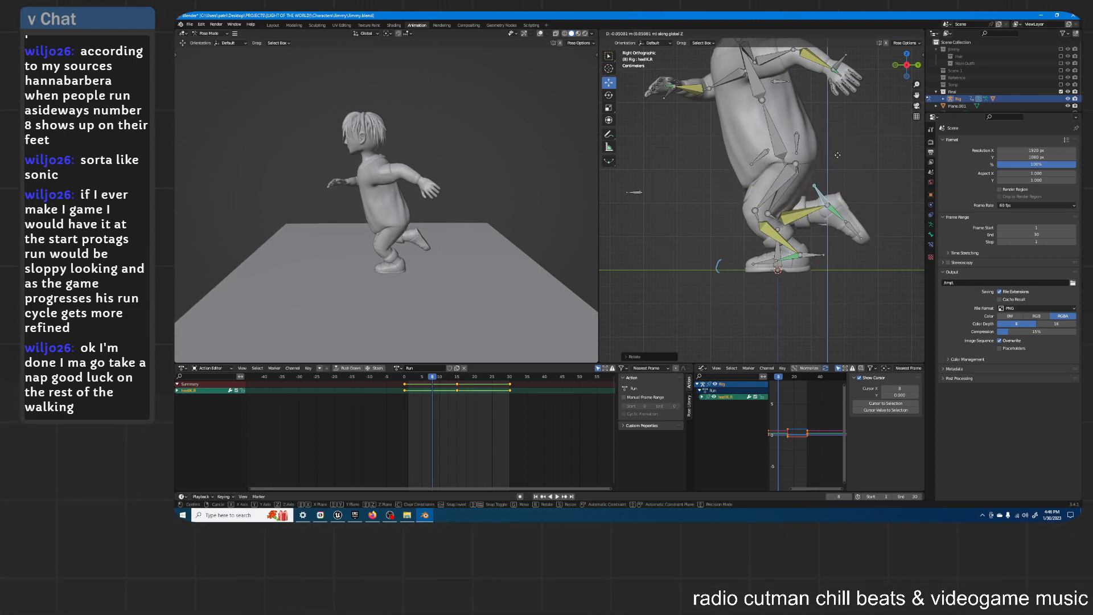
click(838, 160)
Step: Move the left hand IK control down beside the hip and adjust it along global X
middle_drag(840, 160, 881, 125)
middle_drag(842, 125, 811, 121)
click(807, 135)
drag(821, 126, 775, 162)
middle_drag(775, 162, 851, 154)
key(g)
key(x)
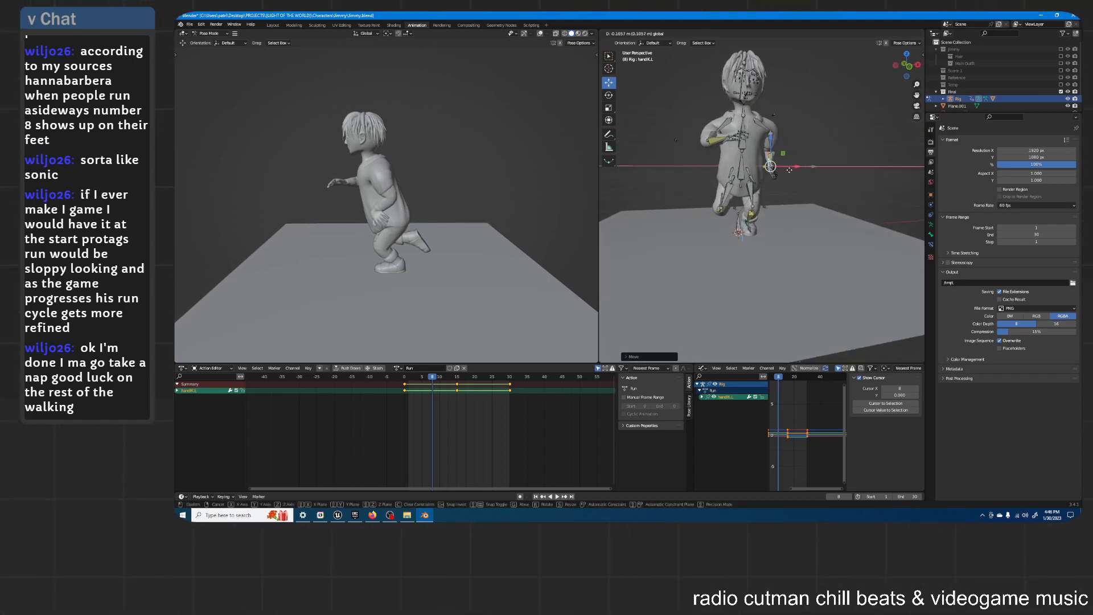
drag(788, 169, 788, 170)
Step: Switch the transform orientation to Local and rotate the left hand IK control around its local X axis
scroll(832, 136, up, 3)
middle_drag(832, 135, 800, 149)
click(748, 35)
click(734, 63)
middle_drag(740, 114, 817, 129)
key(r)
key(x)
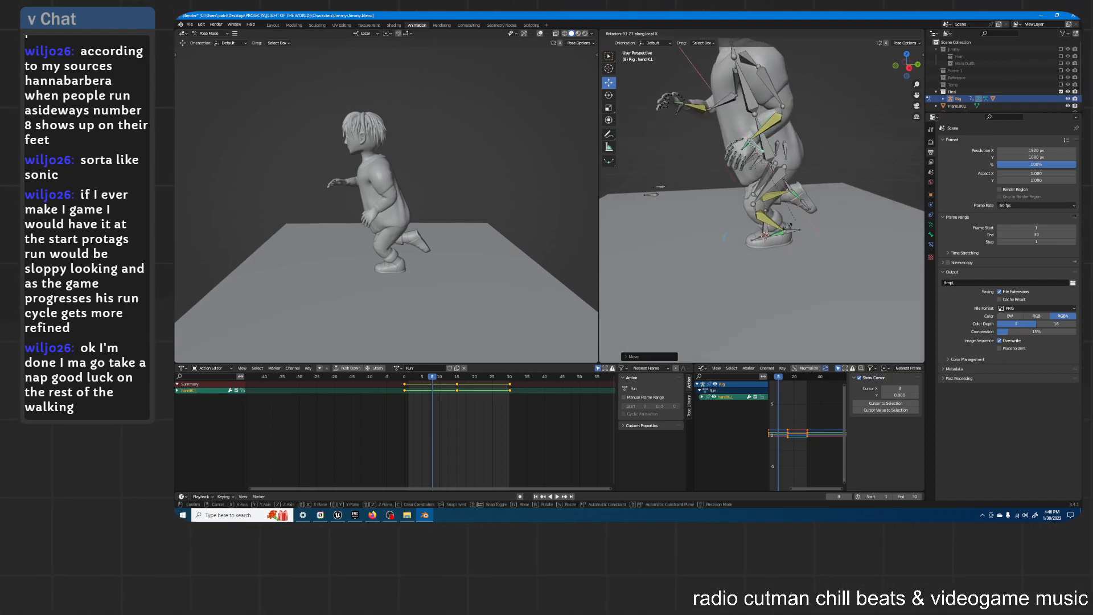
click(756, 236)
Step: Move the right hand IK control along its local Z, X and Y axes to lower the hand beside the body
mouse_move(768, 157)
middle_down()
mouse_move(841, 155)
mouse_move(841, 168)
mouse_move(736, 156)
mouse_move(777, 160)
mouse_move(853, 134)
mouse_move(813, 143)
mouse_move(818, 127)
mouse_move(787, 121)
mouse_move(774, 165)
middle_up()
click(819, 146)
mouse_move(737, 125)
middle_down()
mouse_move(751, 125)
mouse_move(716, 117)
mouse_move(745, 137)
middle_up()
key(g)
key(z)
click(755, 124)
key(g)
key(x)
click(742, 145)
key(g)
key(y)
click(713, 137)
Step: Rotate the right hand IK control about -24° around its local X axis
key(r)
key(x)
key(x)
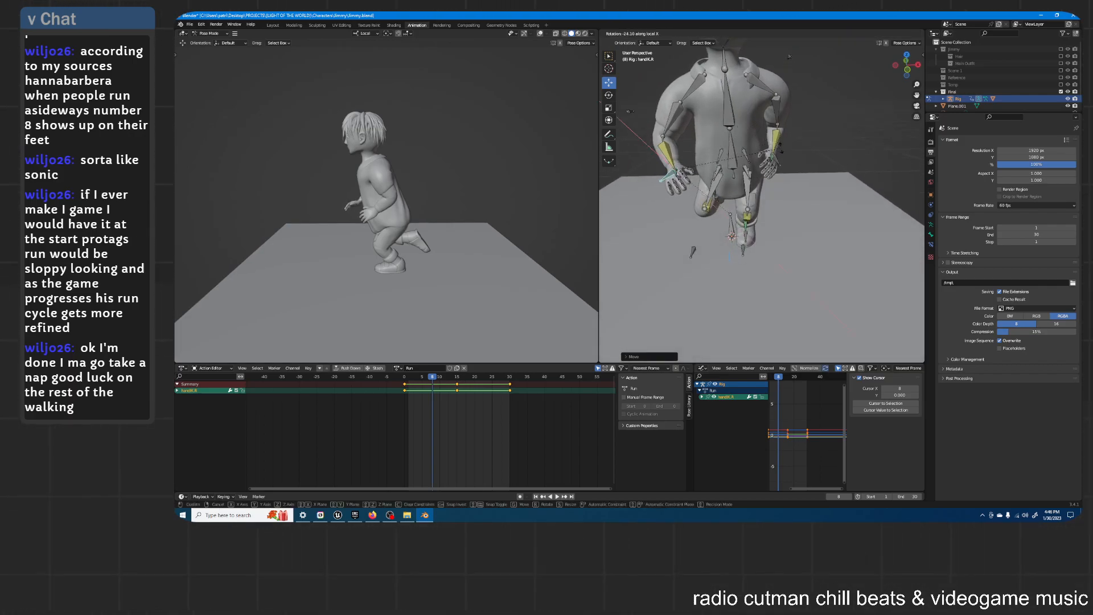
click(788, 56)
middle_drag(789, 56, 738, 165)
Step: Move the right elbow IK control along its local Y axis
click(681, 191)
middle_drag(682, 192, 712, 173)
key(g)
key(y)
key(y)
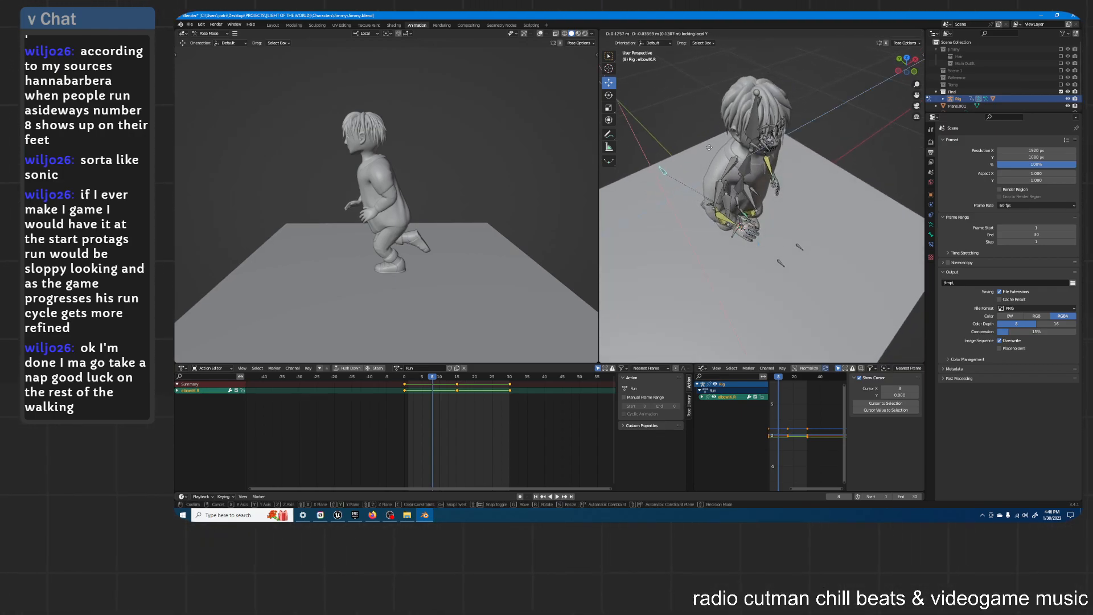
right_click(704, 190)
middle_drag(703, 190, 750, 150)
key(g)
key(y)
click(697, 140)
Step: Rotate the right hand IK control around its local Z axis and move it along local Y
click(715, 181)
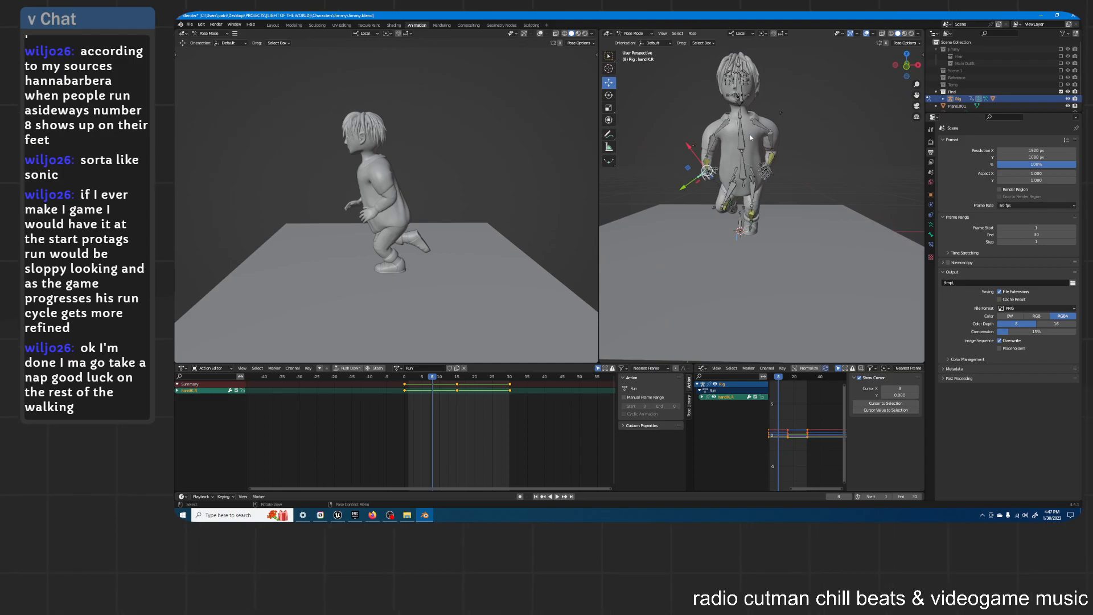
key(r)
key(z)
click(783, 161)
key(g)
key(y)
click(777, 162)
Step: Refine the right hand IK control by rotating it around local X and moving it along local Z
mouse_move(776, 163)
middle_down()
mouse_move(824, 168)
mouse_move(771, 148)
middle_up()
key(r)
key(x)
click(851, 197)
scroll(808, 169, up, 2)
key(g)
key(z)
click(810, 160)
key(r)
key(x)
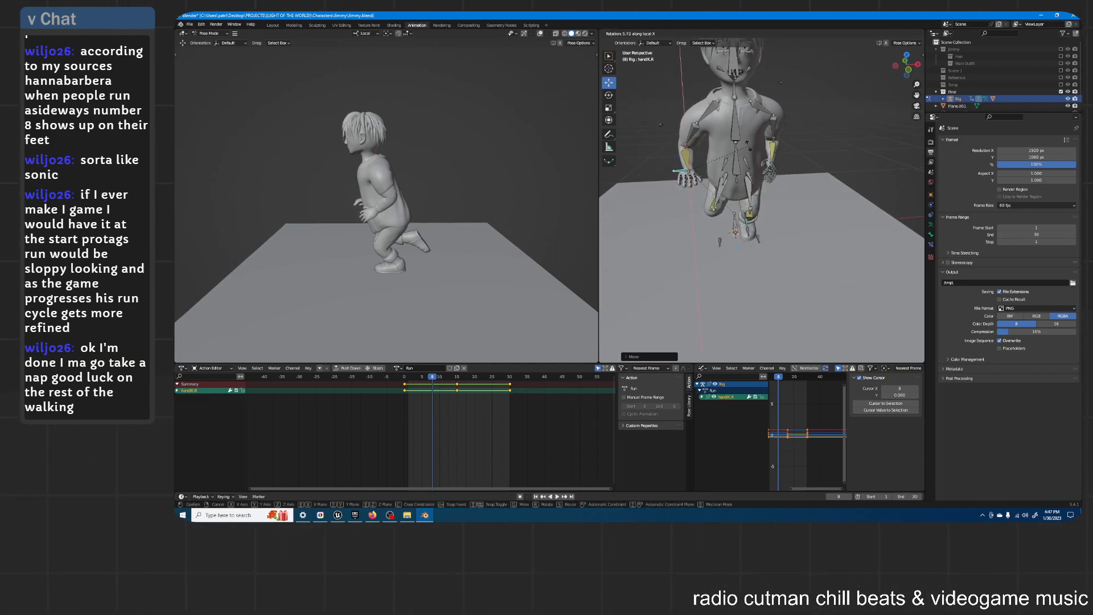
click(749, 147)
Step: Rotate the right hand IK control around its local Y axis to bend the wrist downward
click(825, 121)
middle_drag(826, 122, 888, 126)
scroll(820, 133, up, 5)
click(738, 127)
middle_drag(739, 126, 872, 114)
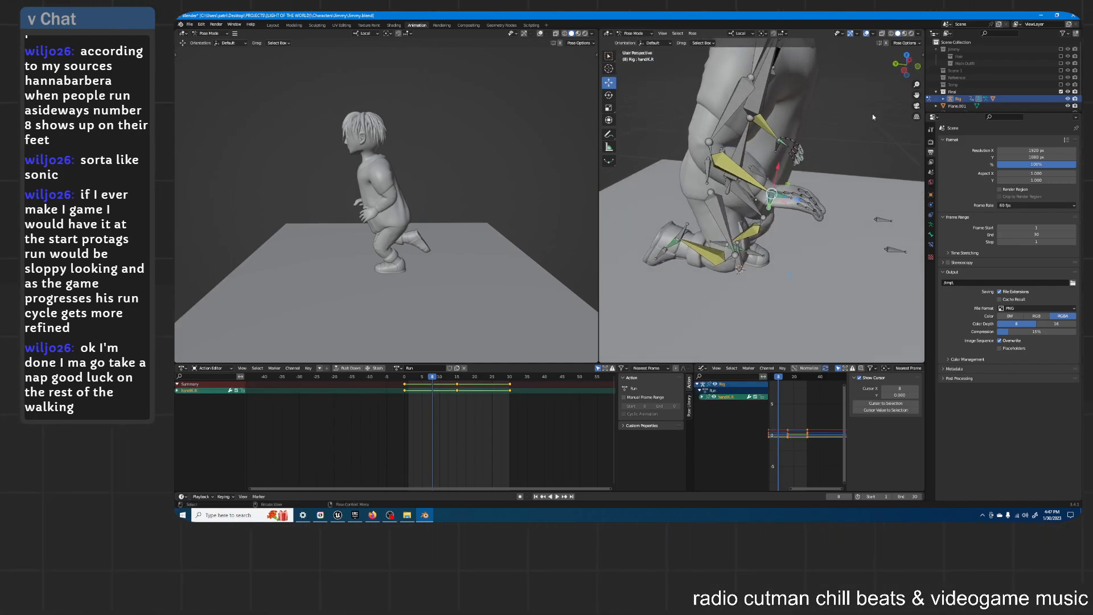
key(r)
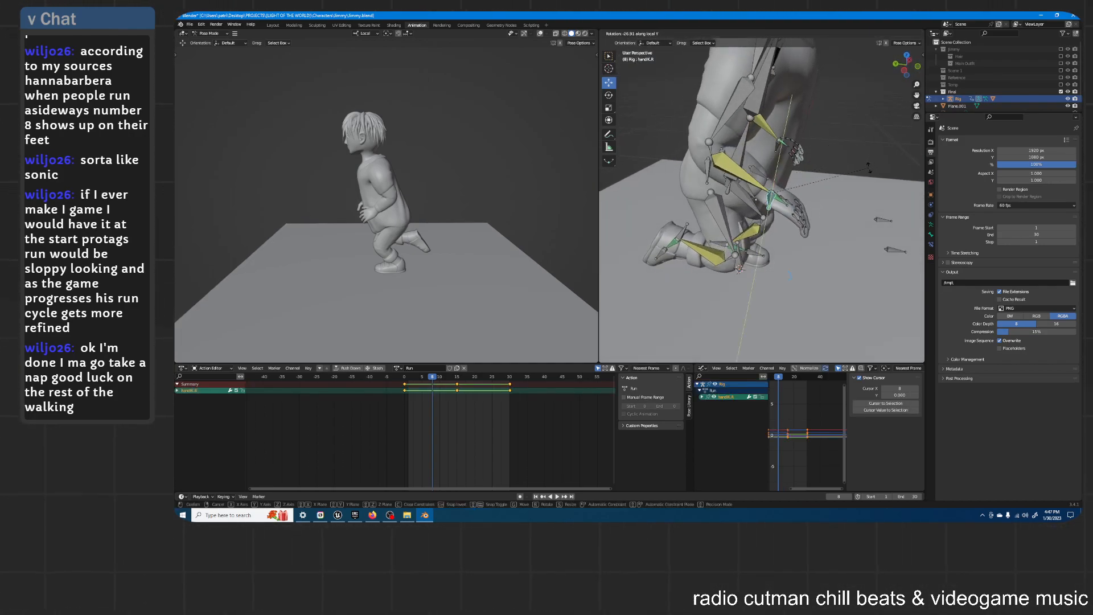
click(869, 169)
middle_drag(869, 169, 677, 140)
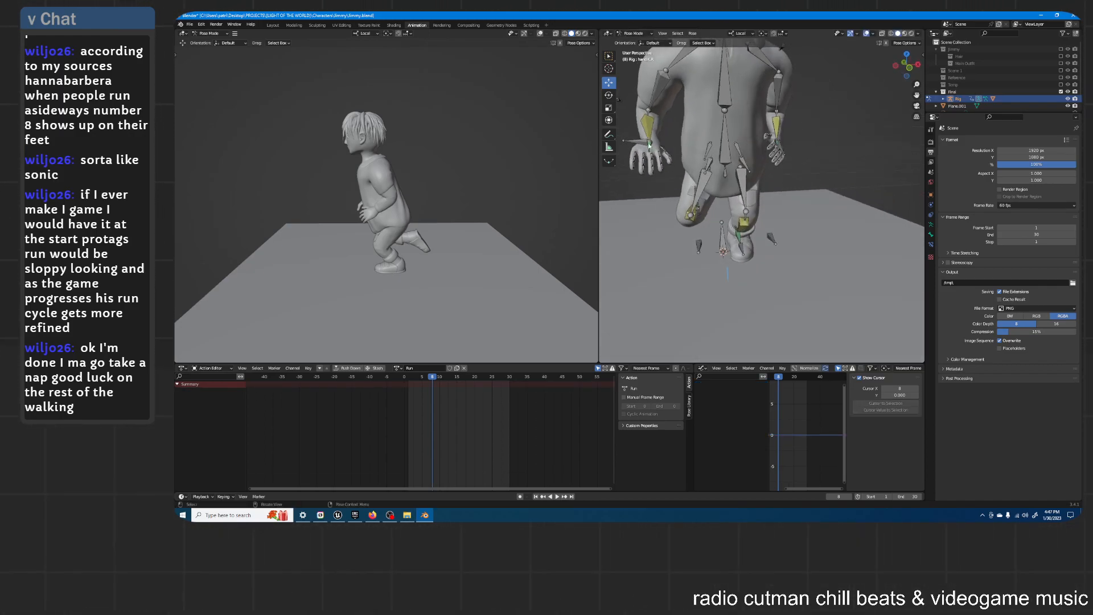
Step: Rotate the right hand IK control about 60 degrees around its local Z axis
key(r)
key(z)
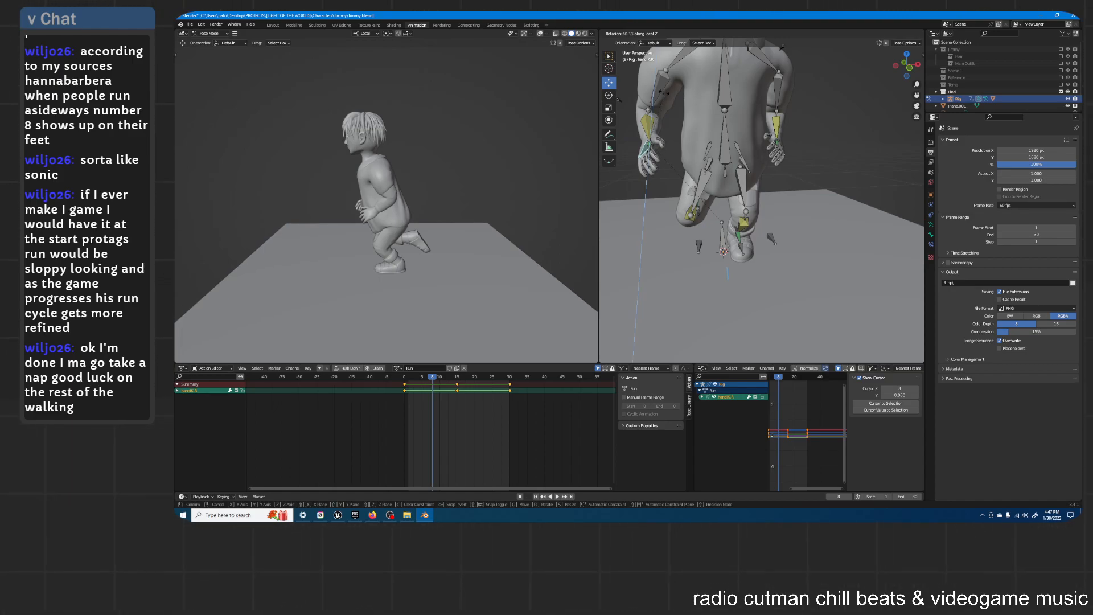
click(664, 92)
Step: Reposition the left elbow IK control by moving it along its local X and local Z axes
click(820, 139)
mouse_move(820, 139)
middle_down()
mouse_move(657, 140)
mouse_move(820, 147)
middle_up()
click(731, 75)
key(g)
key(x)
click(761, 120)
key(g)
key(z)
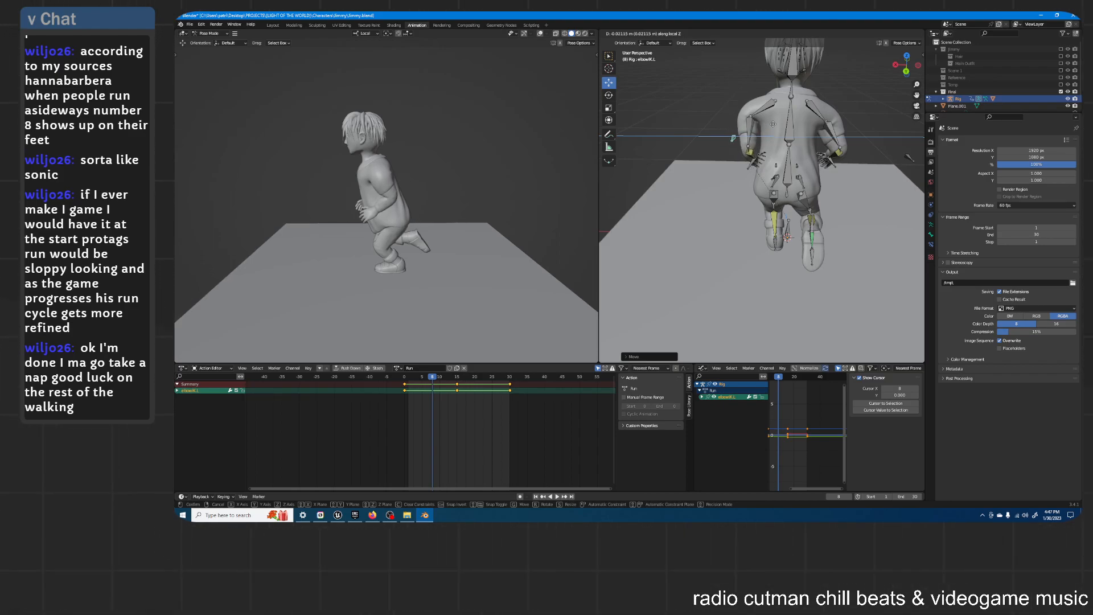
click(767, 124)
Step: Move the right elbow IK control about -0.17 m along local Y and adjust it along local Z
click(910, 157)
middle_drag(866, 131, 792, 139)
key(g)
key(y)
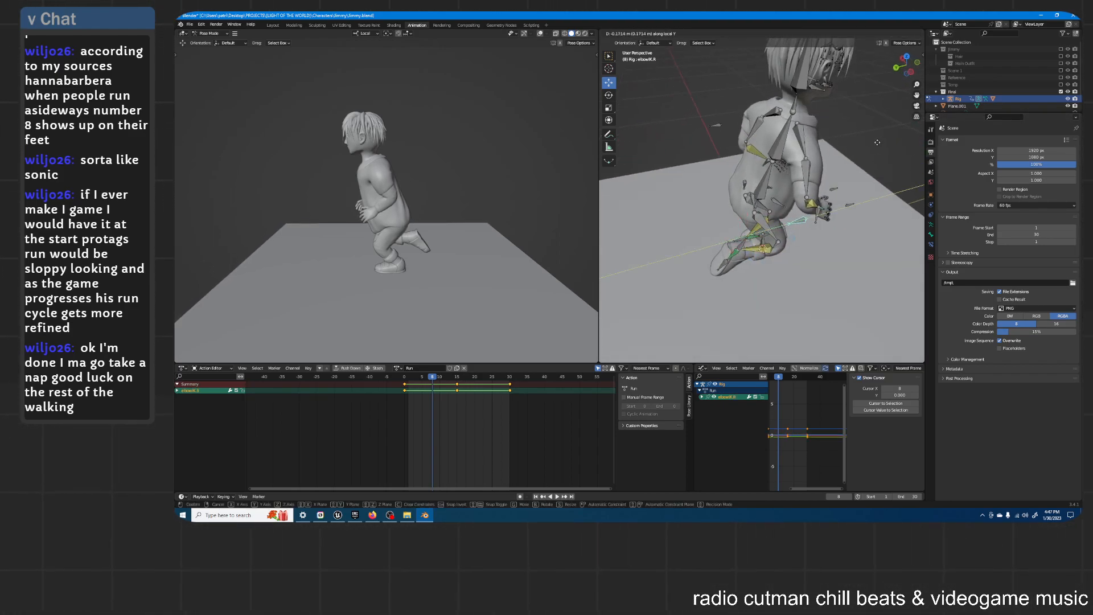
click(876, 142)
middle_drag(877, 142, 765, 152)
key(g)
key(z)
click(852, 142)
Step: Key Location & Rotation for all bones of the passing pose at frame 8
key(a)
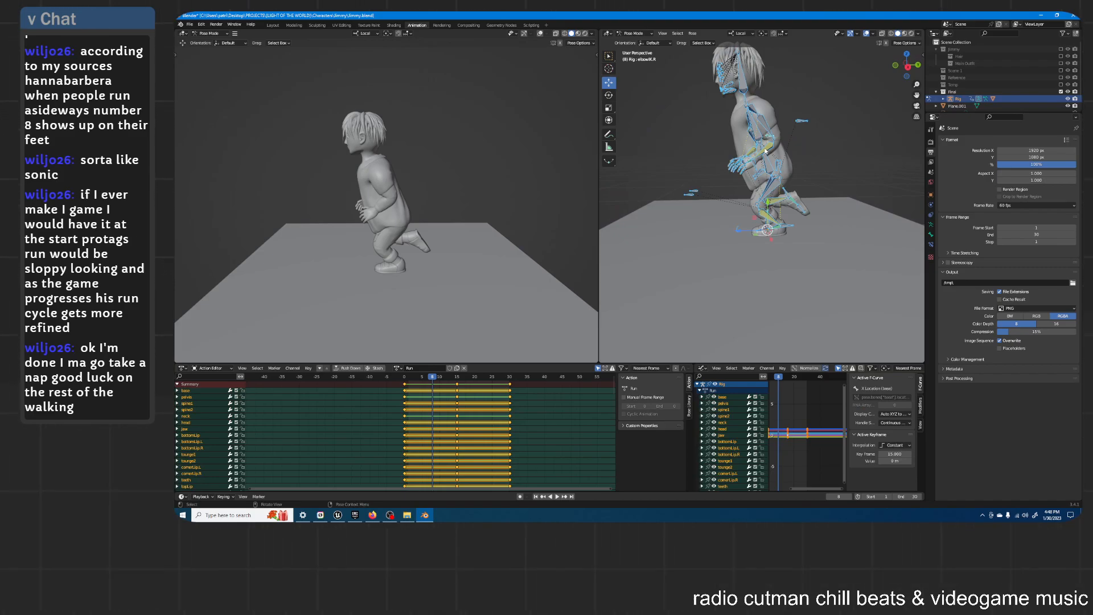
key(i)
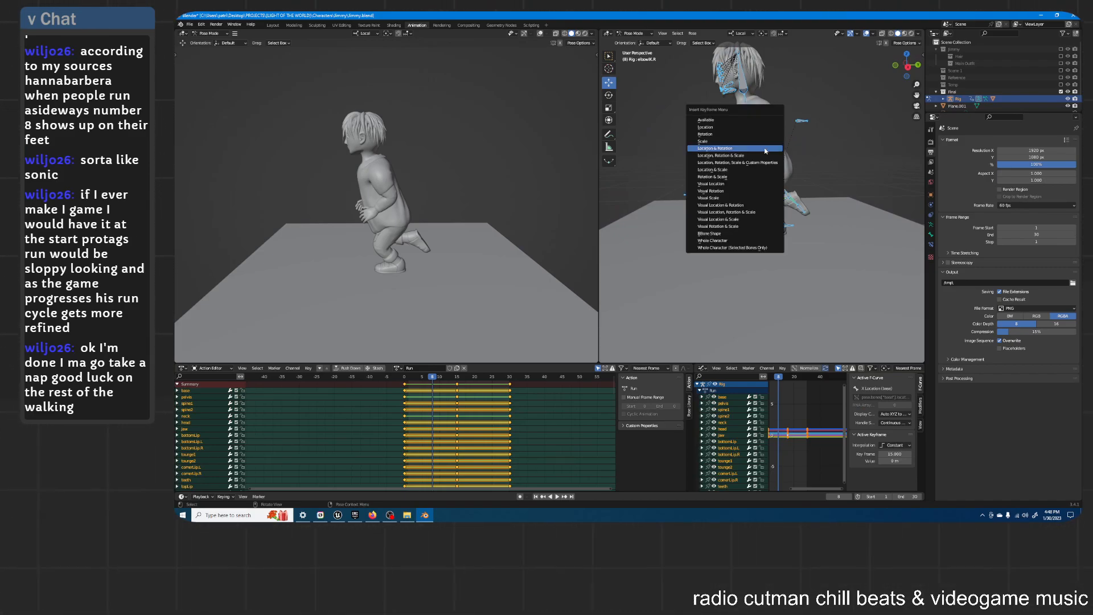
click(766, 150)
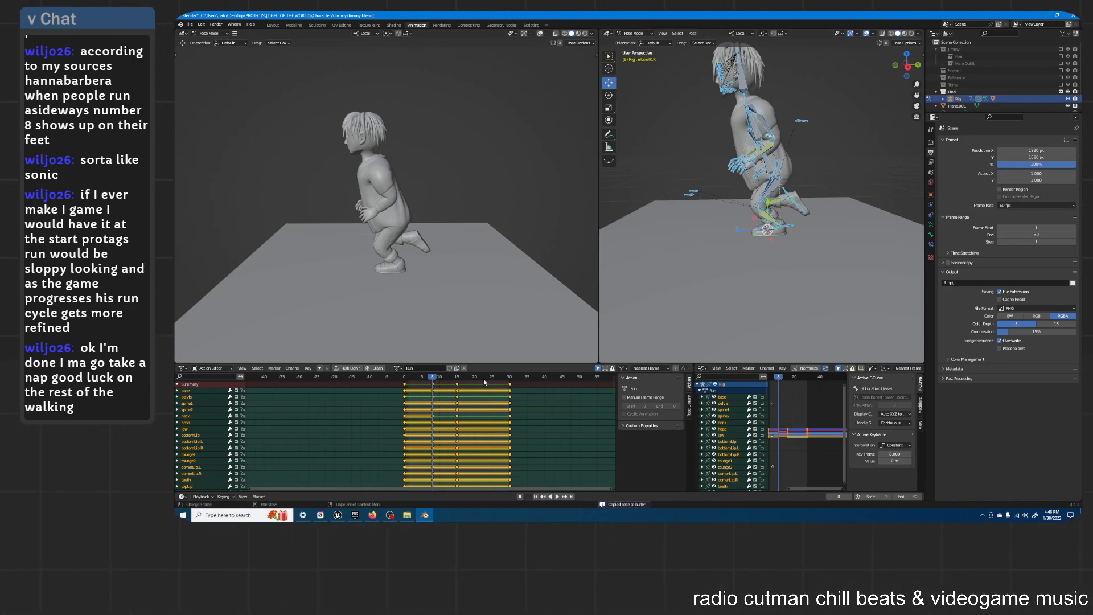
Step: Paste the copied frame 8 passing pose mirrored at frame 23 and key location and rotation for all bones
click(458, 379)
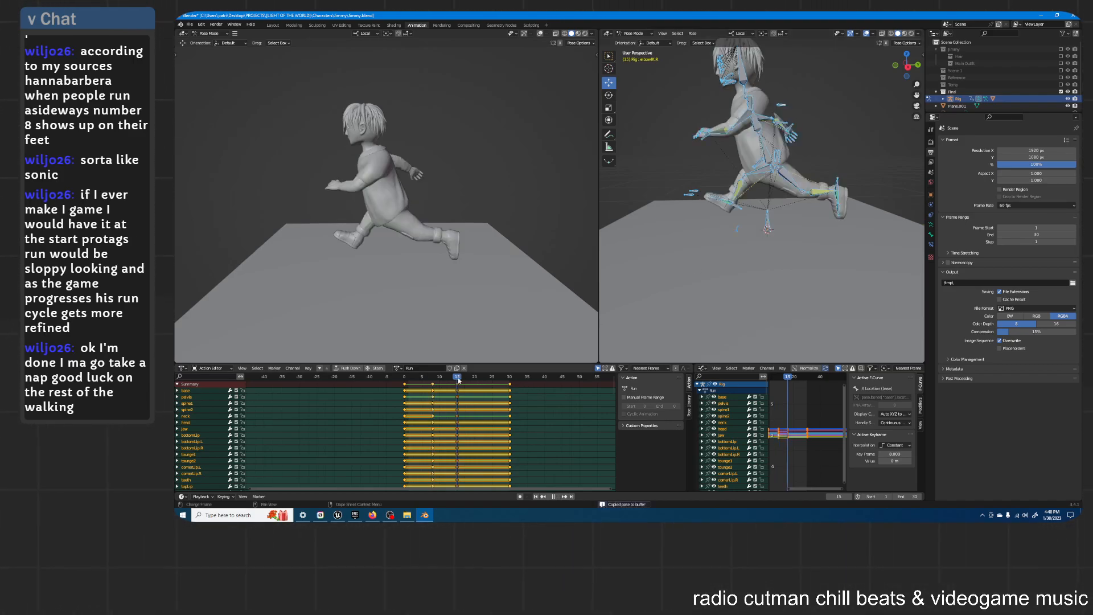
drag(473, 380, 484, 379)
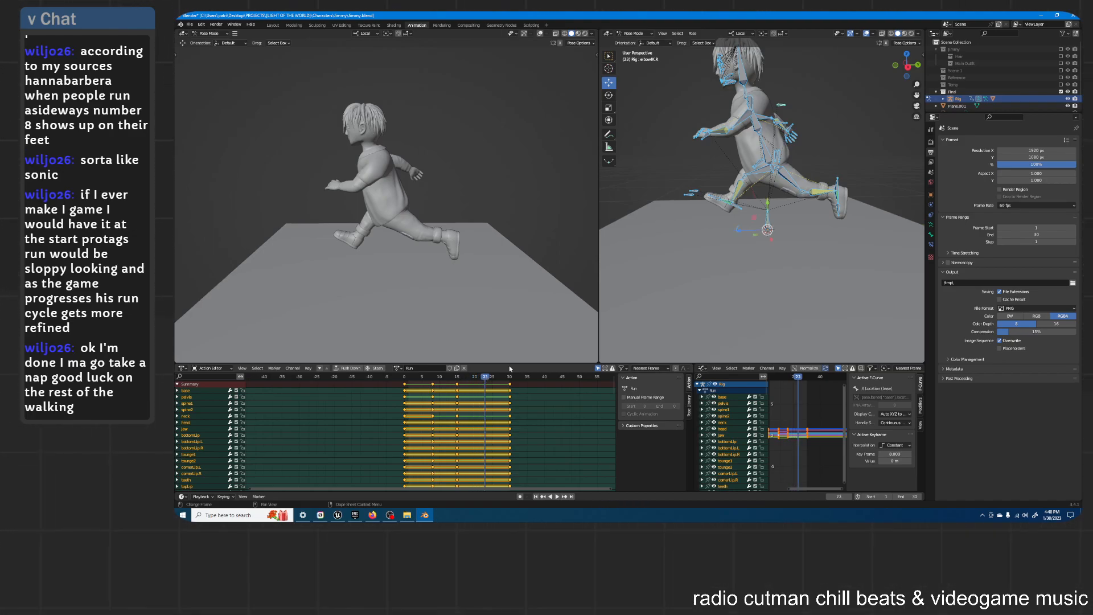
key(ctrl+v)
right_click(762, 181)
click(761, 183)
Step: Play back the run cycle and examine the motion from the front and the side
key(space)
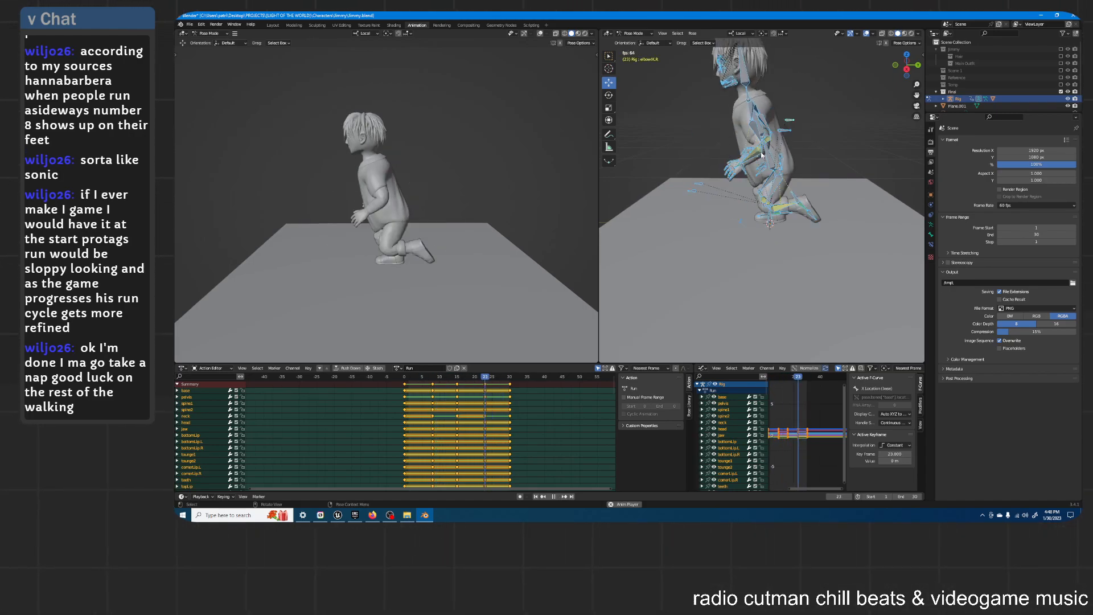
middle_drag(416, 179, 493, 177)
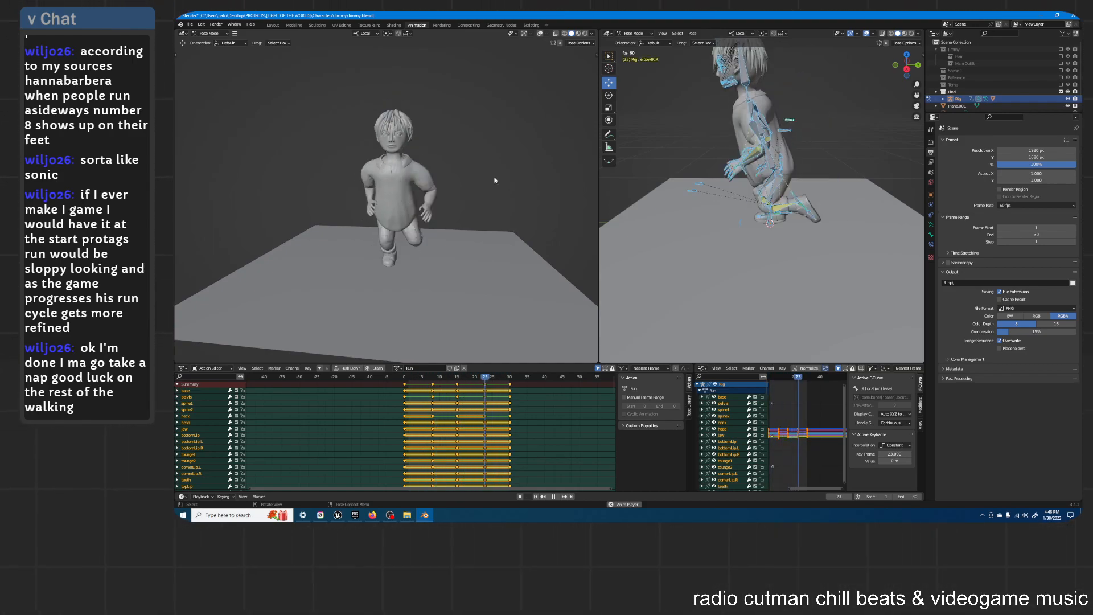
key(space)
middle_drag(494, 175, 427, 169)
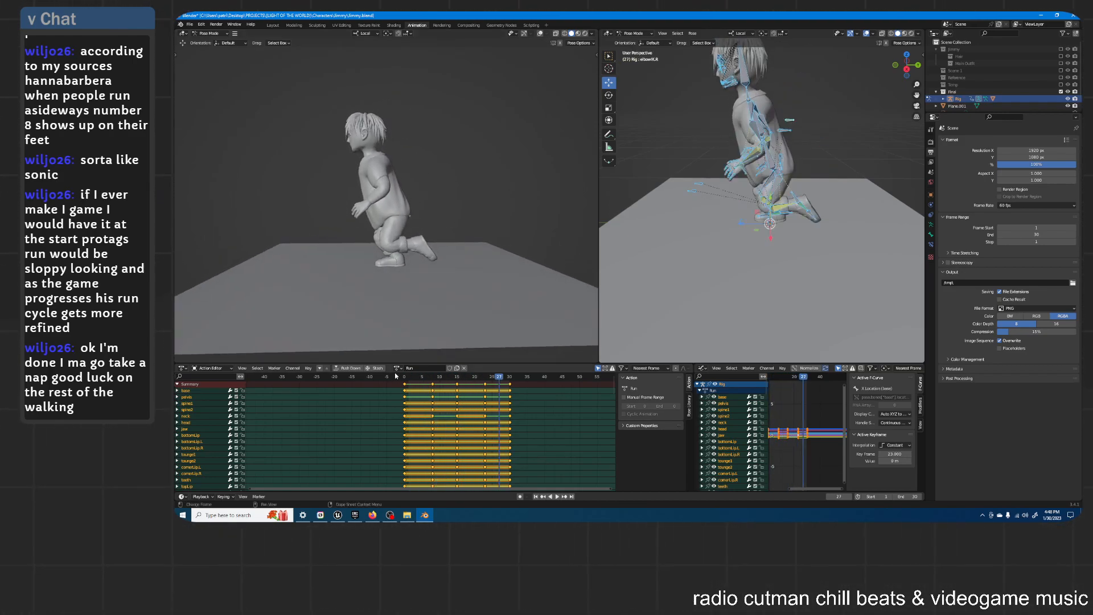
key(space)
key(space)
key(space)
Step: At frame 5, clear the left heel IK control's rotation and move it along local Z to lower the foot toward the ground
click(412, 377)
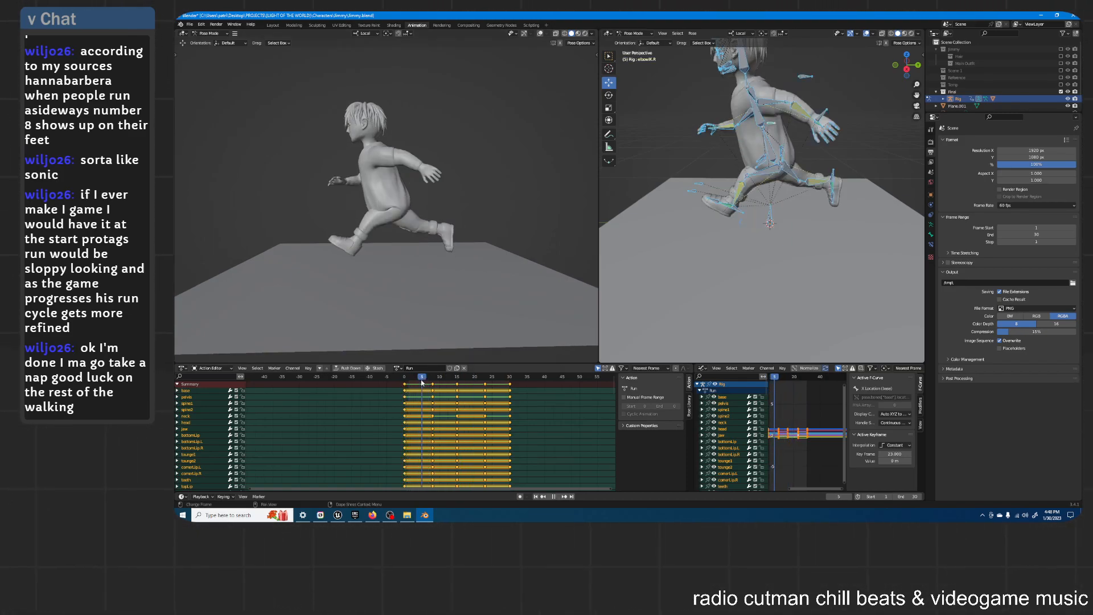
click(740, 210)
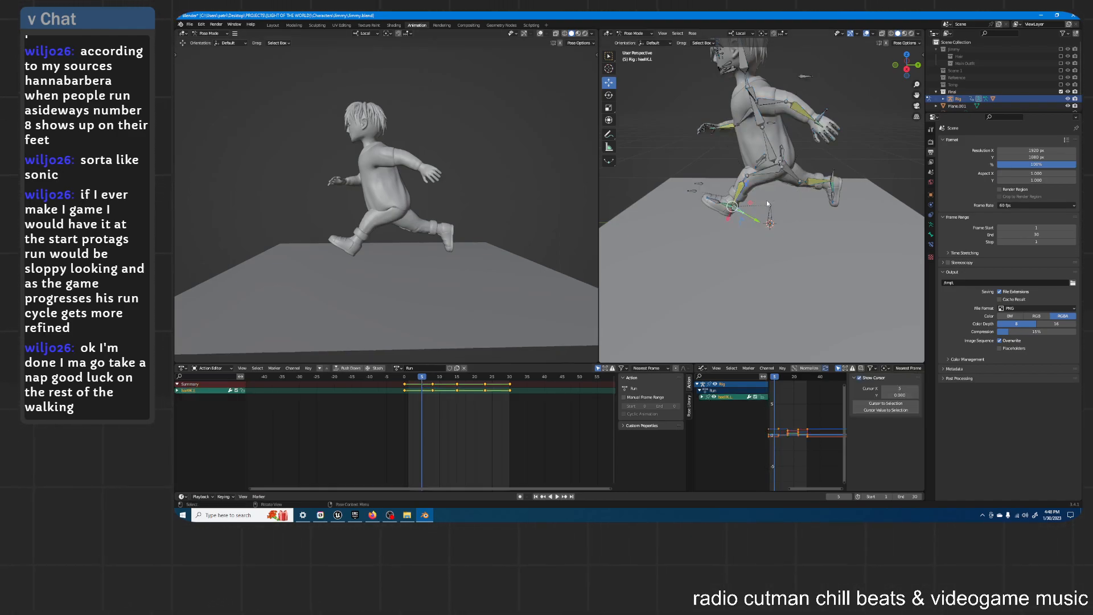
key(KP_3)
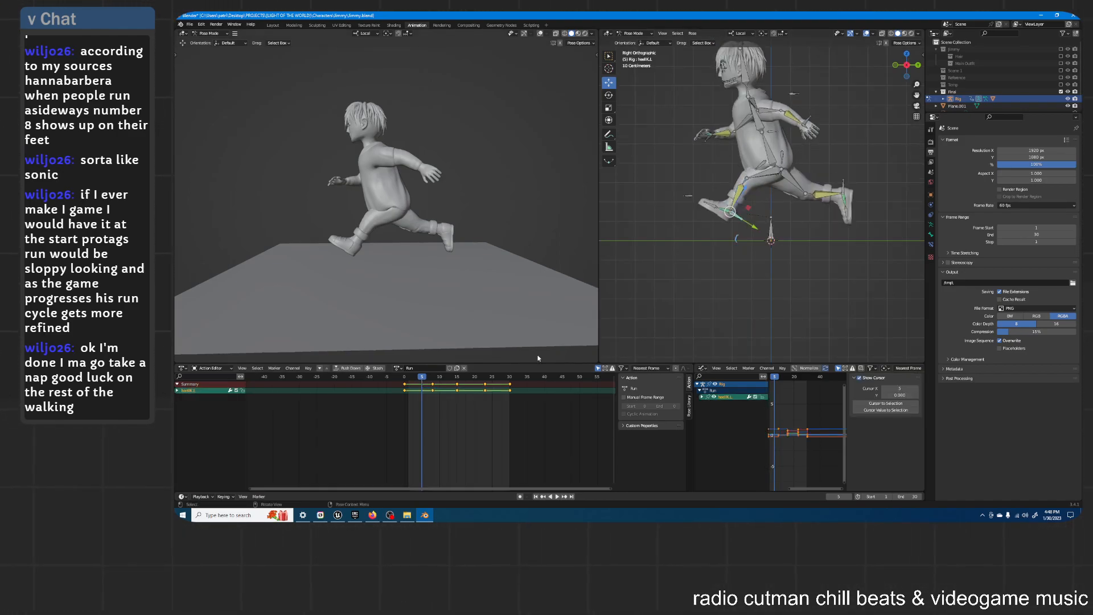
drag(424, 380, 438, 381)
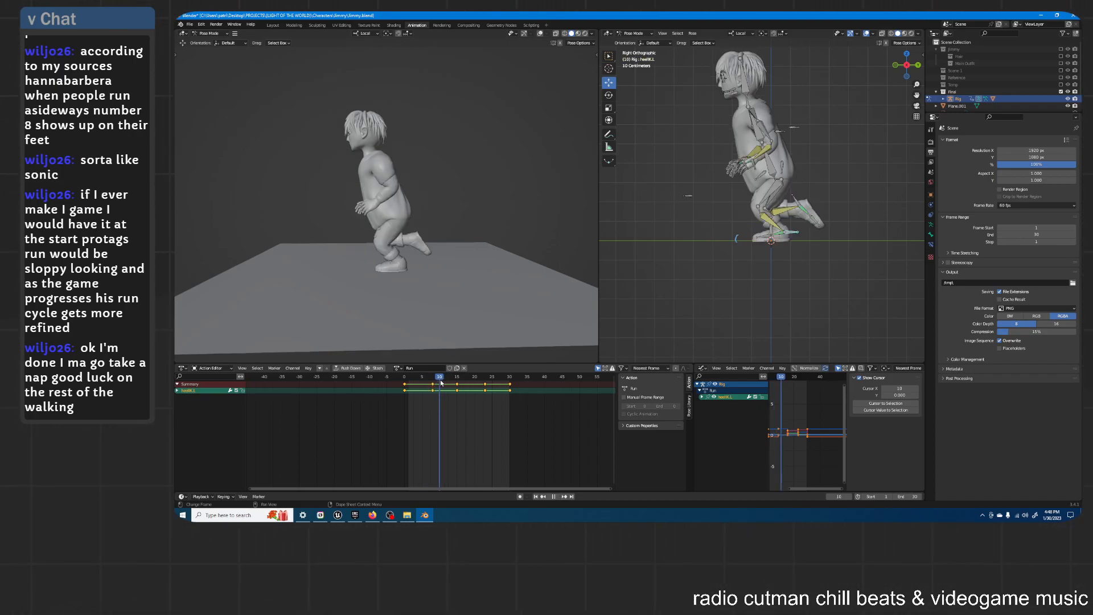
mouse_move(432, 384)
mouse_down()
mouse_move(422, 384)
mouse_move(443, 384)
mouse_move(424, 386)
mouse_up()
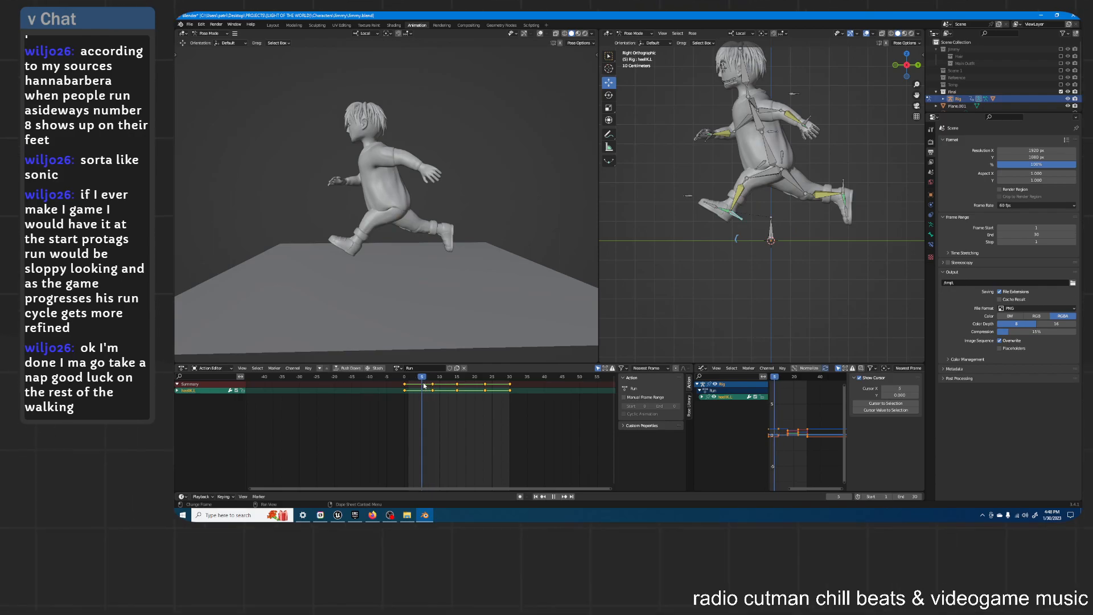
scroll(766, 207, up, 2)
shift+middle_drag(766, 205, 769, 177)
key(alt+r)
key(g)
key(z)
click(765, 195)
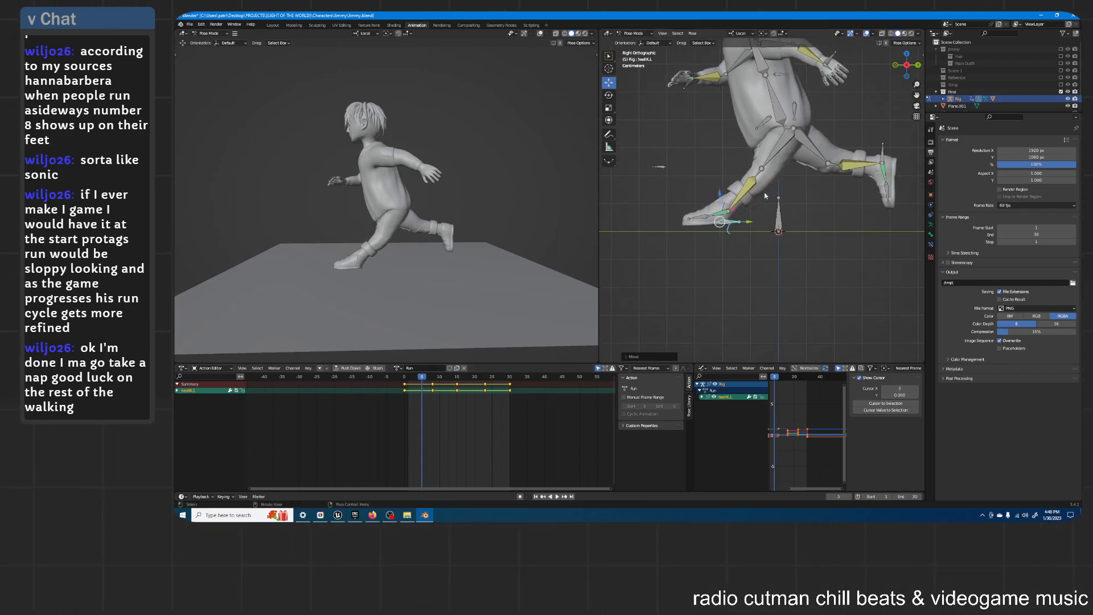
Step: Move the left heel IK control backward along local Y to bring the foot under the body
key(g)
key(y)
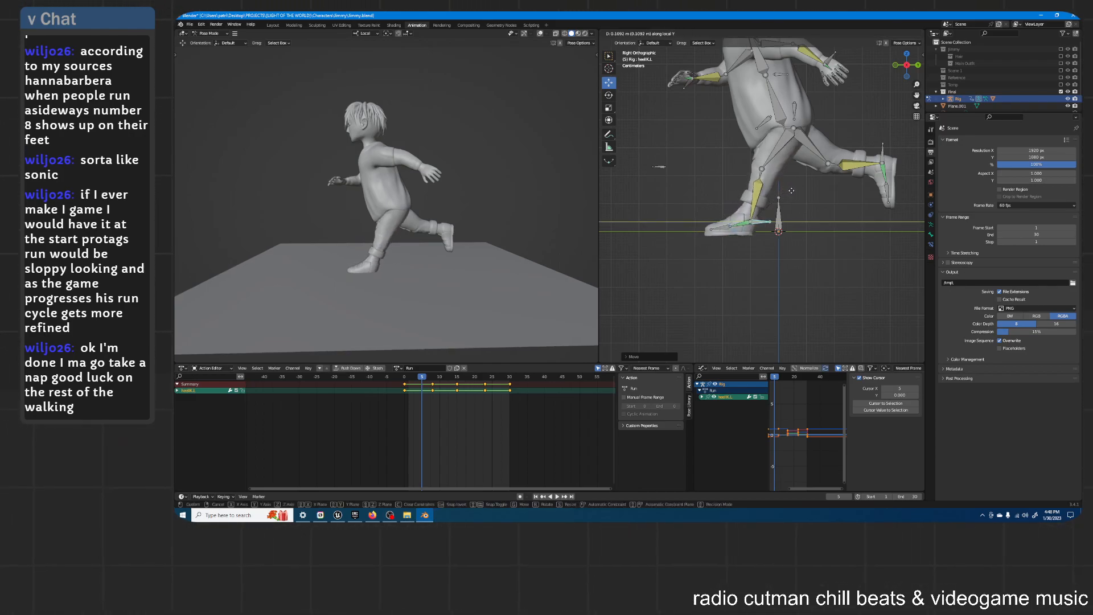
click(812, 193)
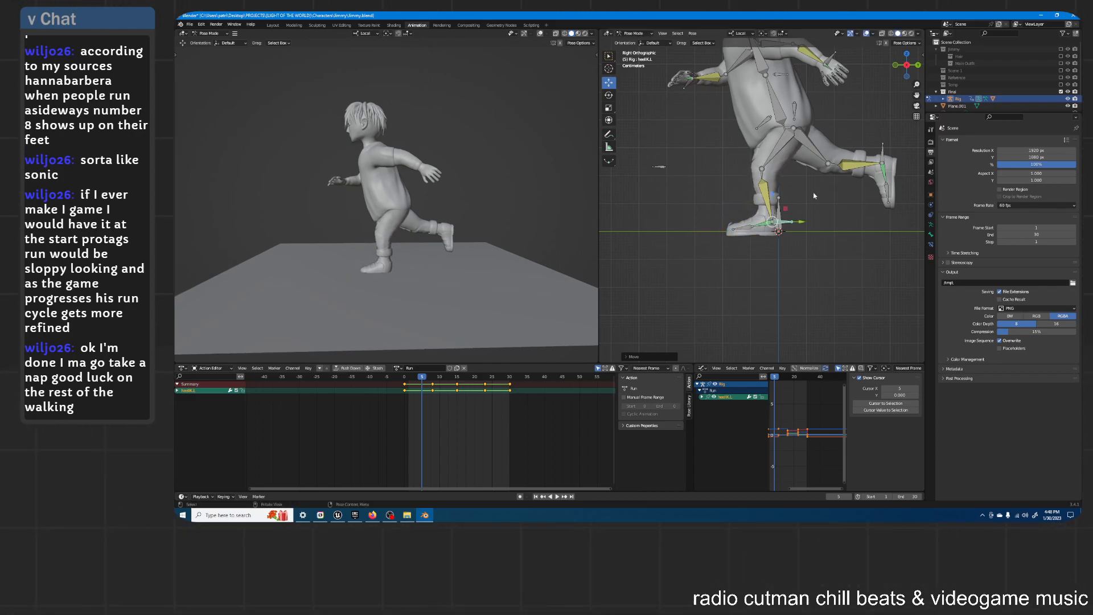
Step: Remove the annotation layer from the scene's annotations and hide the 3D view sidebar
click(922, 54)
click(922, 104)
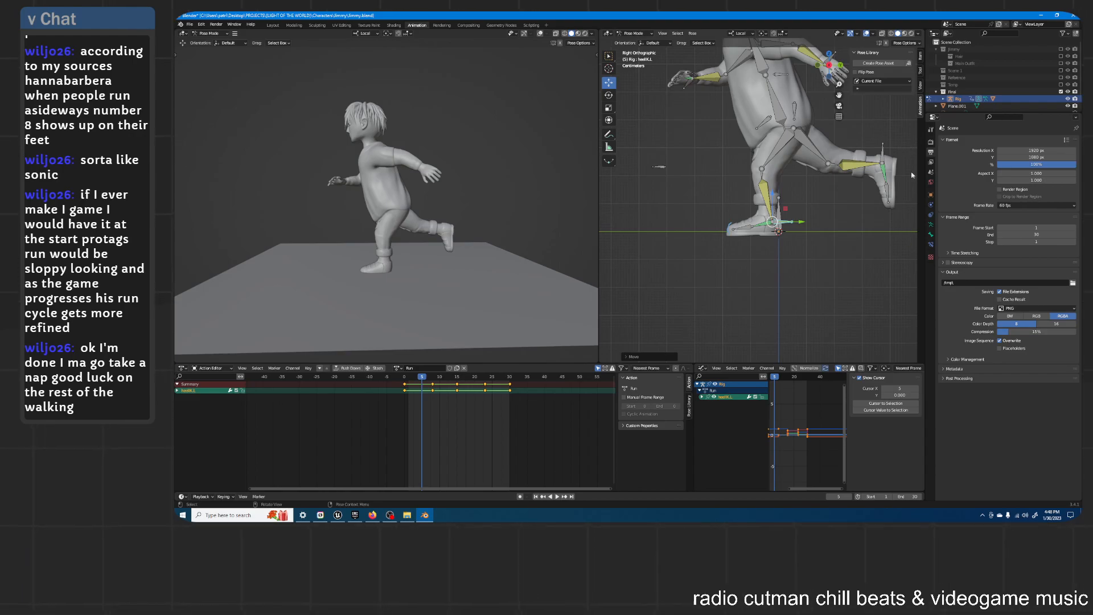
click(920, 56)
click(920, 85)
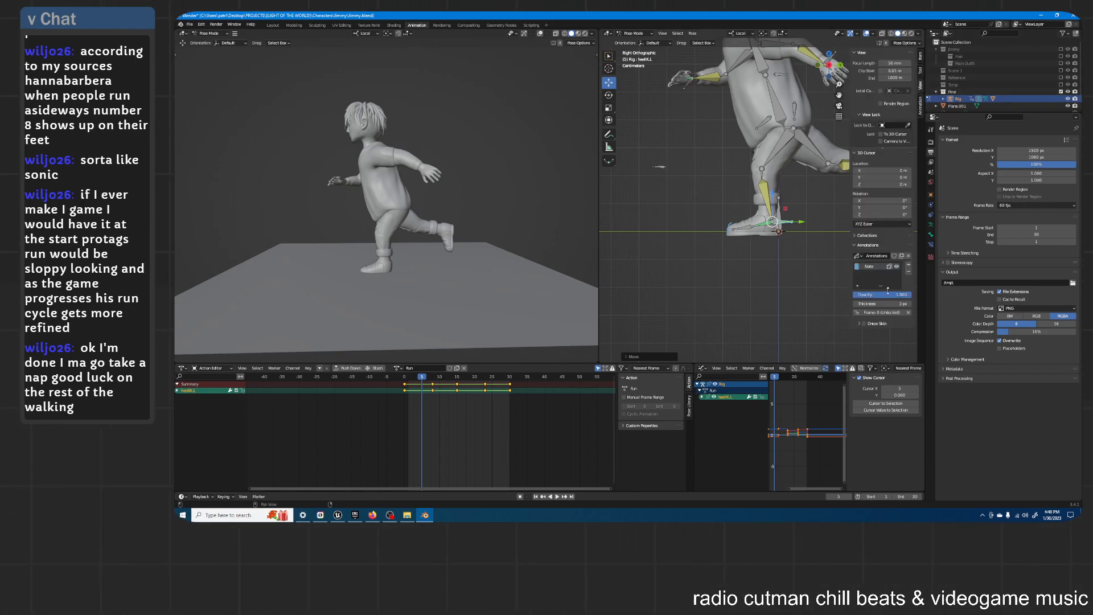
click(907, 271)
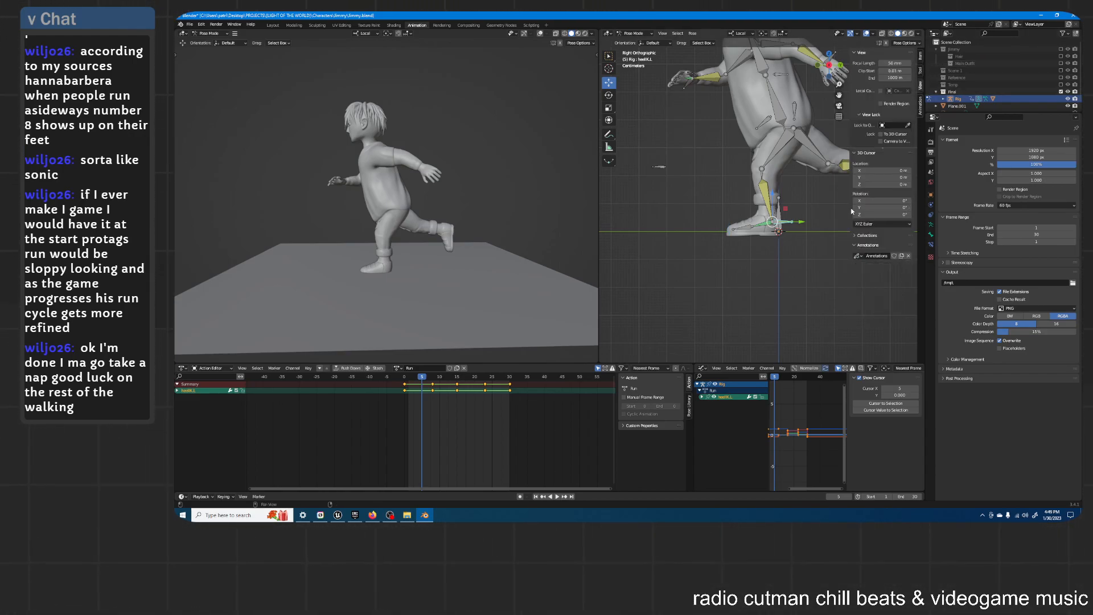
key(n)
Step: Refine the planted left foot at frame 5 by moving its heel IK control along local Z and local Y
scroll(802, 190, up, 3)
key(g)
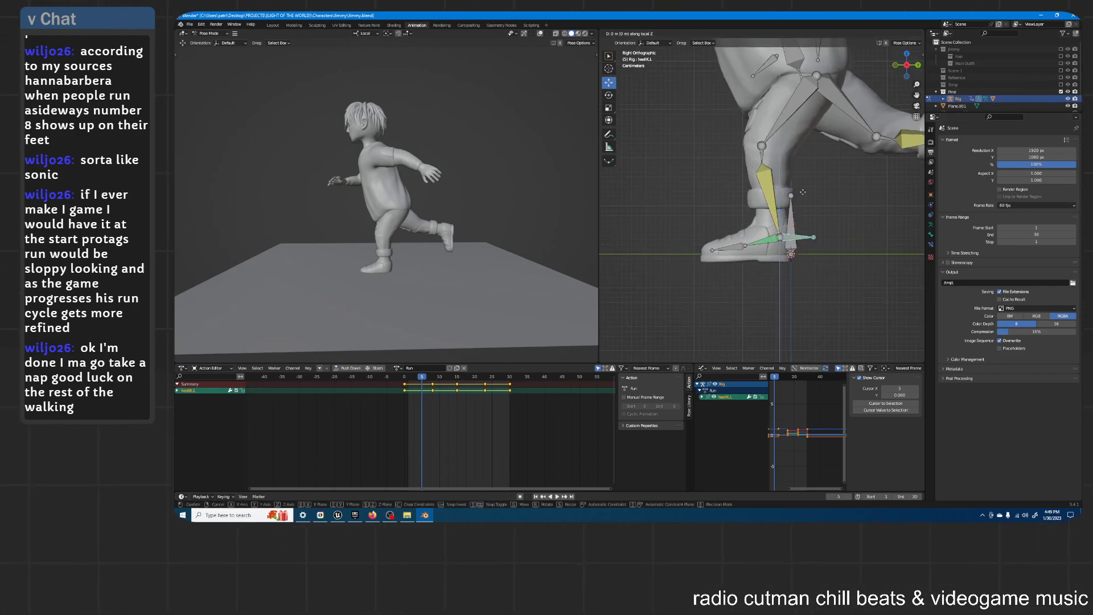
key(z)
click(802, 185)
key(g)
key(y)
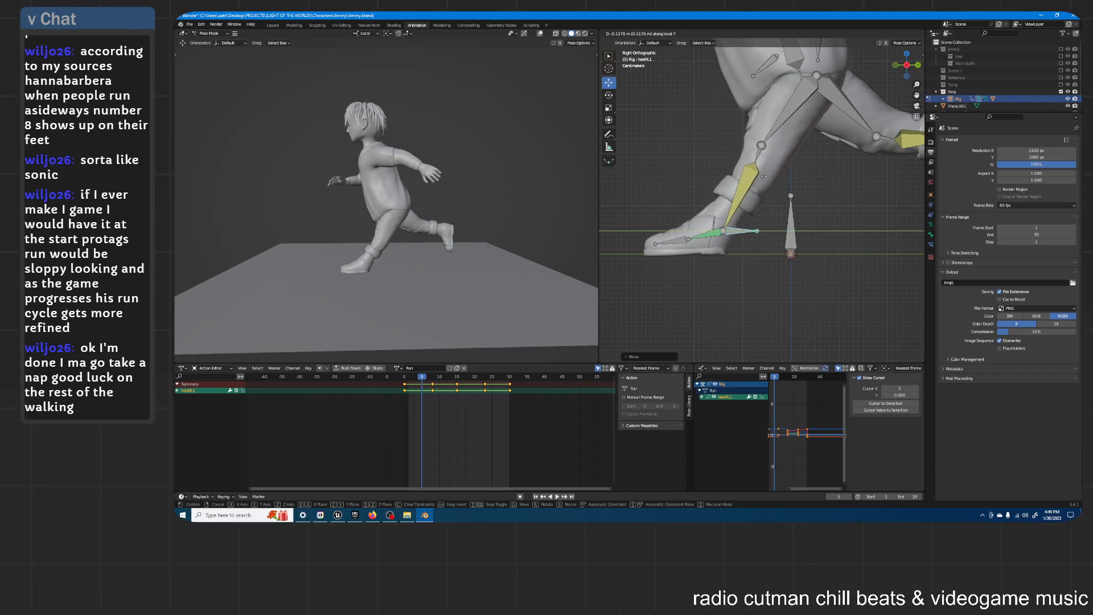
click(798, 177)
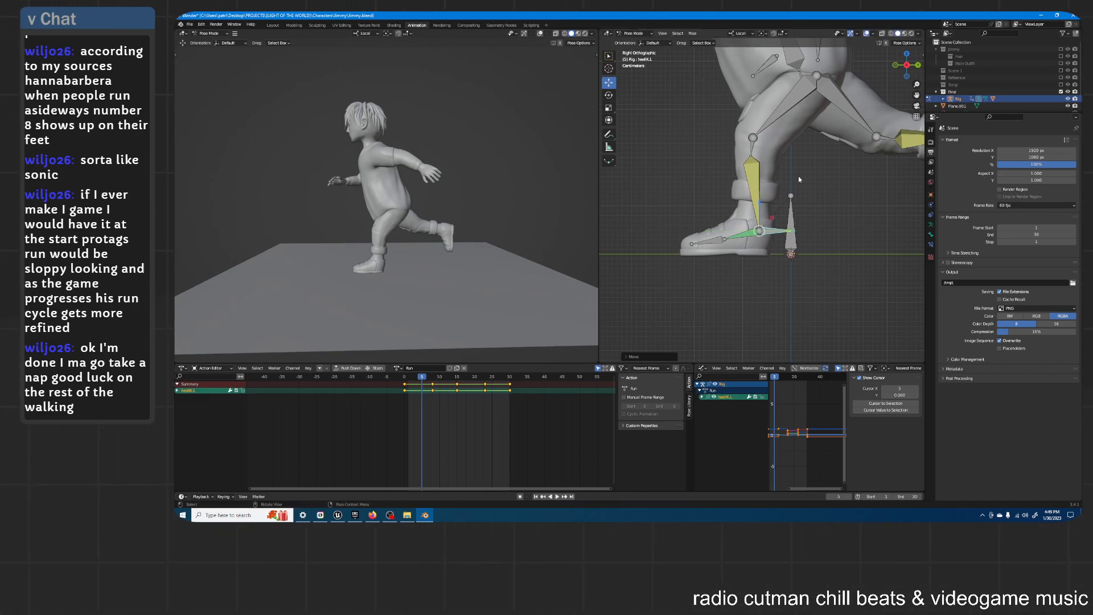
Step: Key the left heel IK control at frame 5 and delete its keyframe at frame 8
key(i)
click(797, 176)
click(440, 390)
key(x)
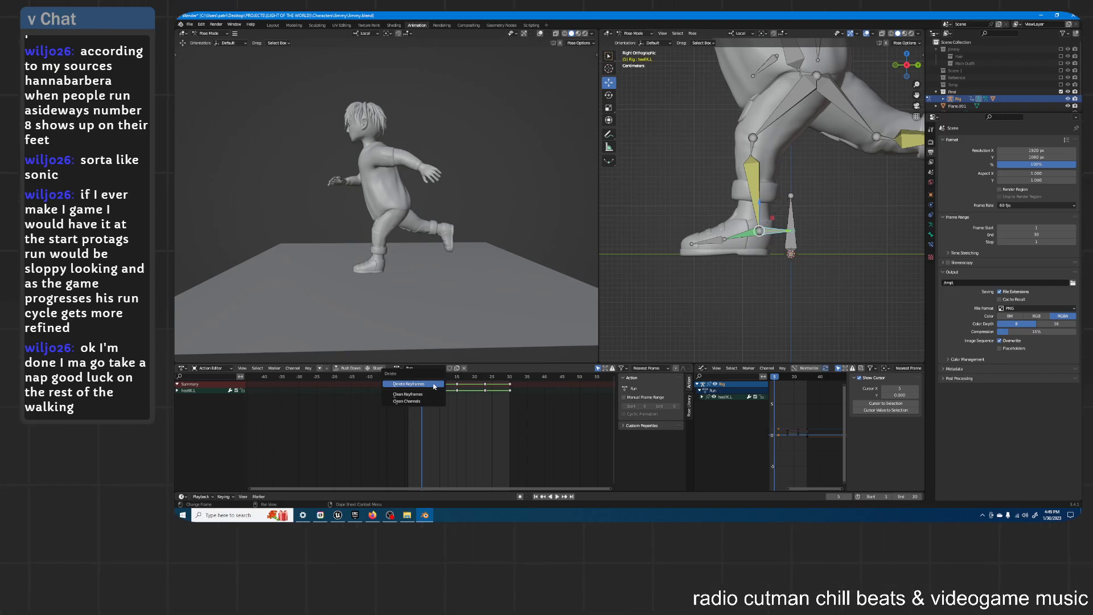
click(434, 384)
Step: At frame 10, move the left heel IK control backward about 0.24 m along local Y and key it
key(space)
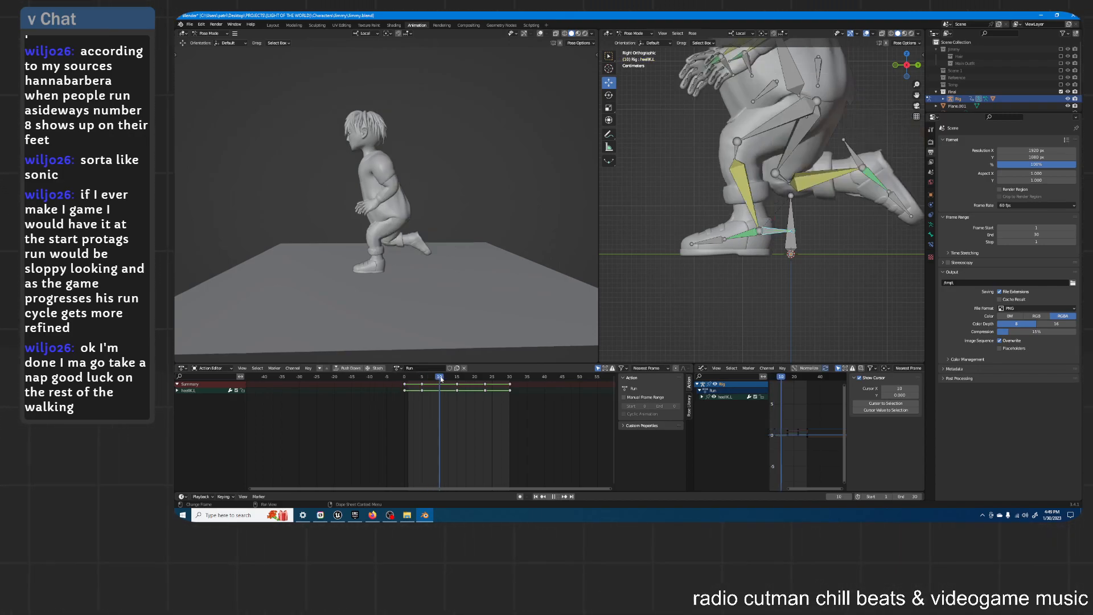
key(g)
key(y)
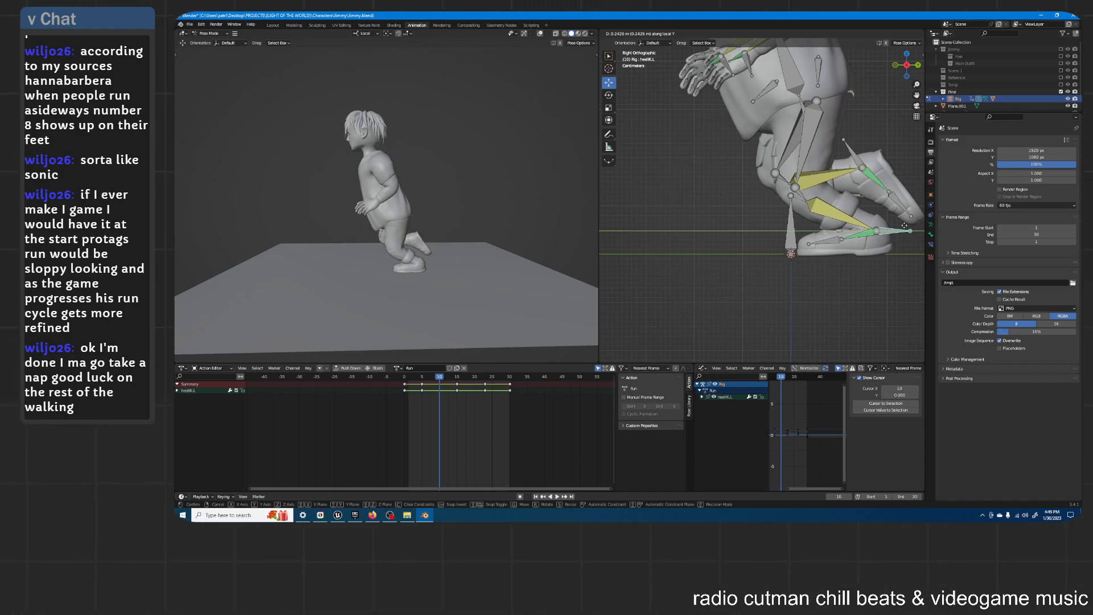
click(905, 225)
key(i)
click(883, 206)
Step: Set the left heel IK control's frame 5 keyframe to Linear interpolation and play back the result
right_click(421, 387)
mouse_move(428, 389)
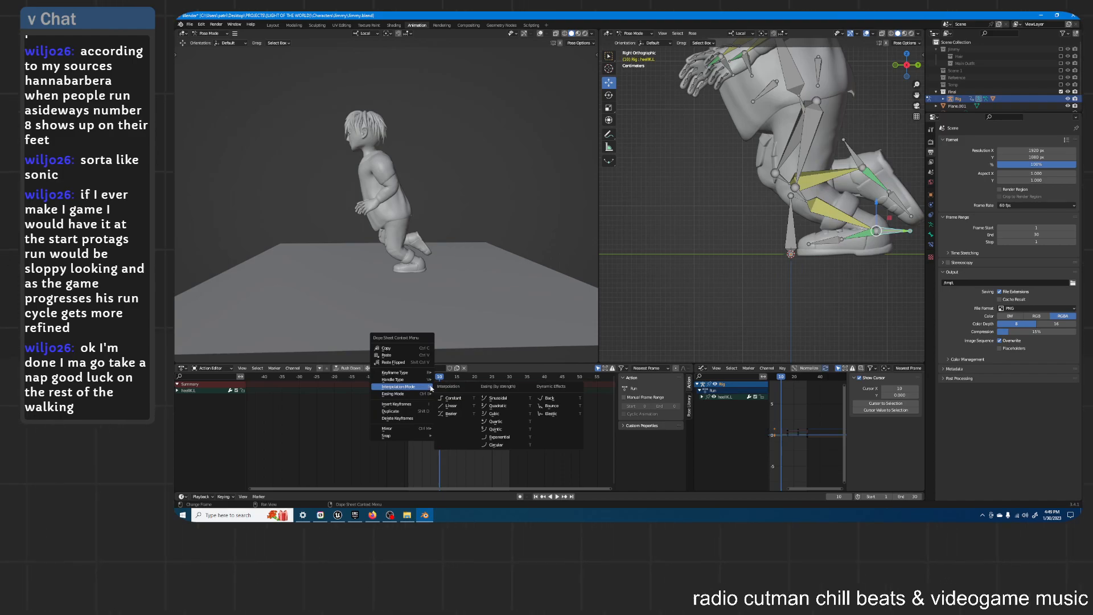
click(450, 406)
key(space)
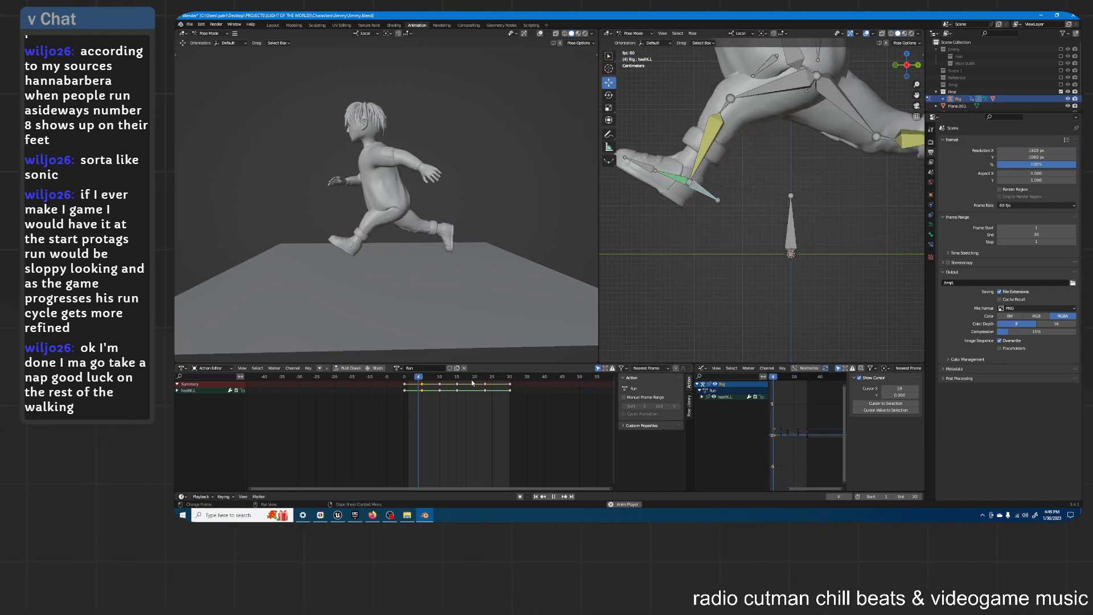
key(space)
Step: Copy the left heel IK pose from frame 5, paste it mirrored onto the right heel control at frame 20, and key it
click(423, 377)
key(space)
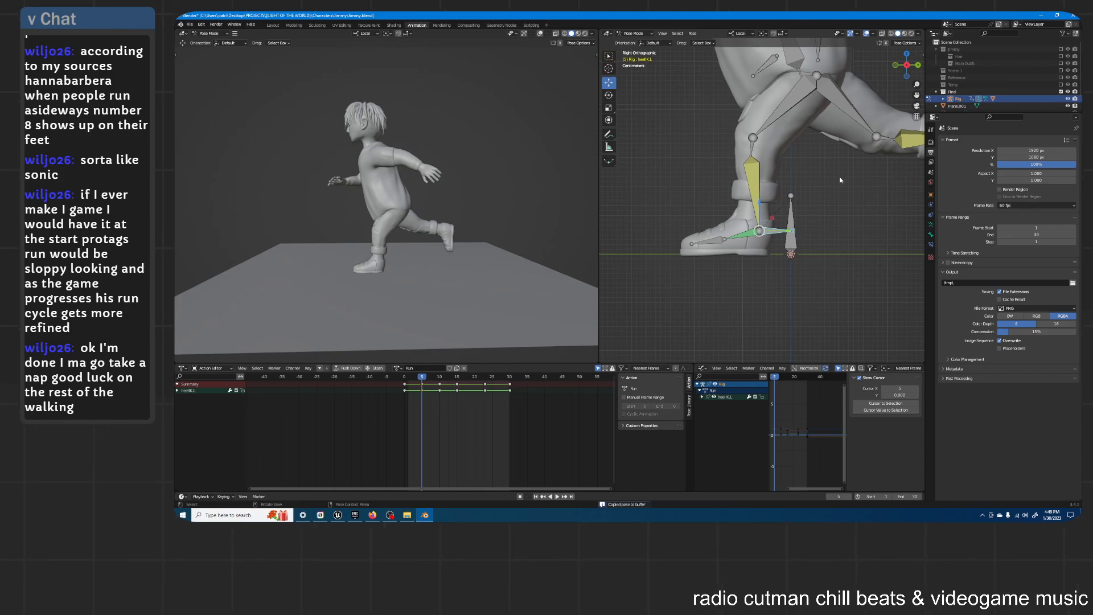
scroll(838, 181, down, 1)
shift+middle_drag(861, 160, 797, 190)
click(884, 165)
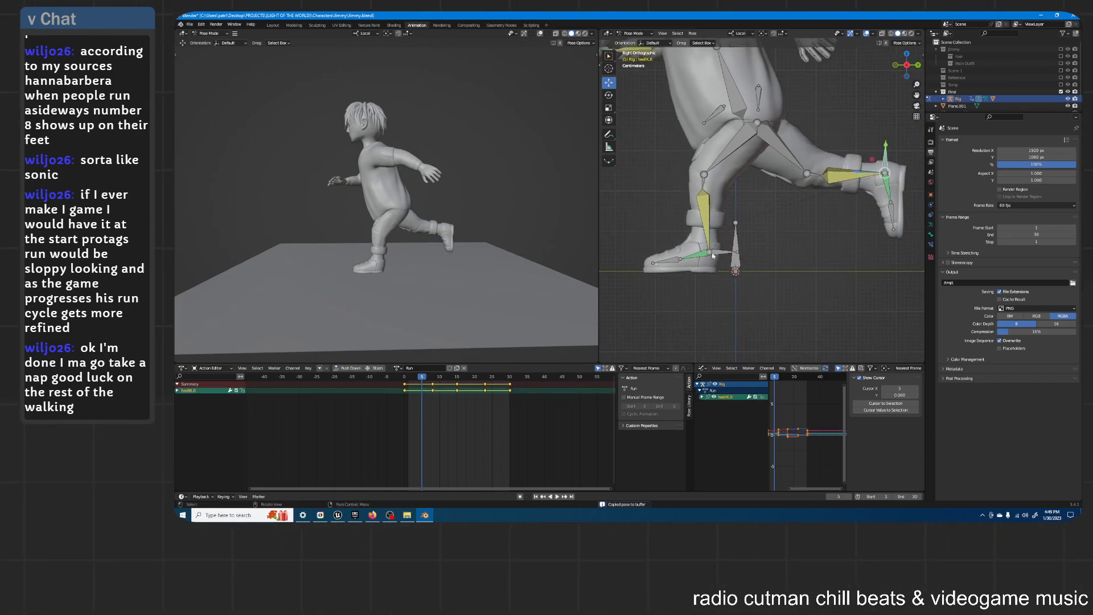
key(space)
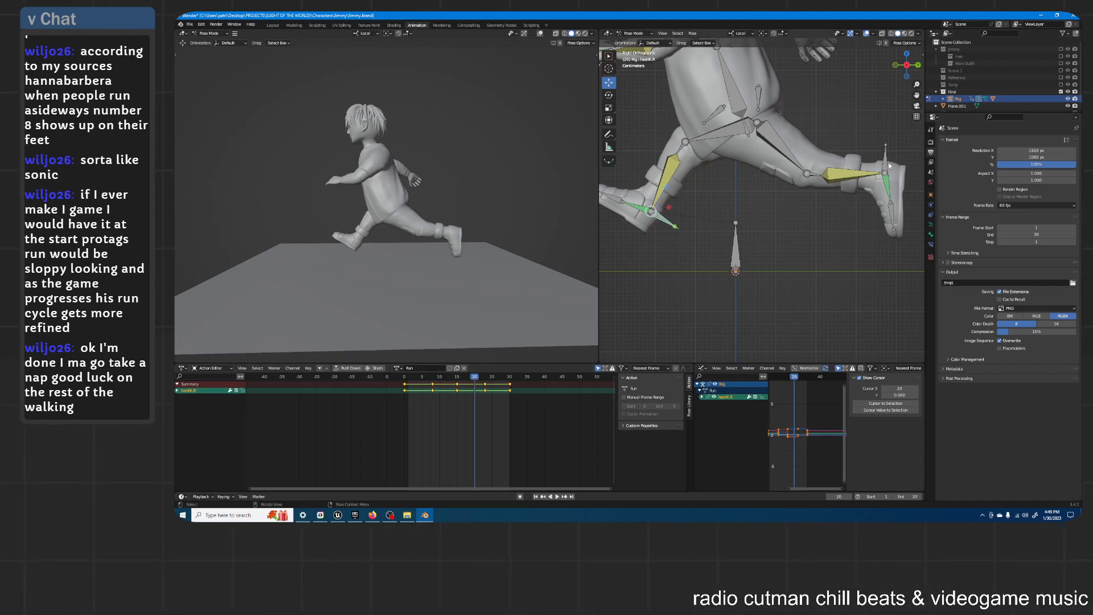
key(ctrl+v)
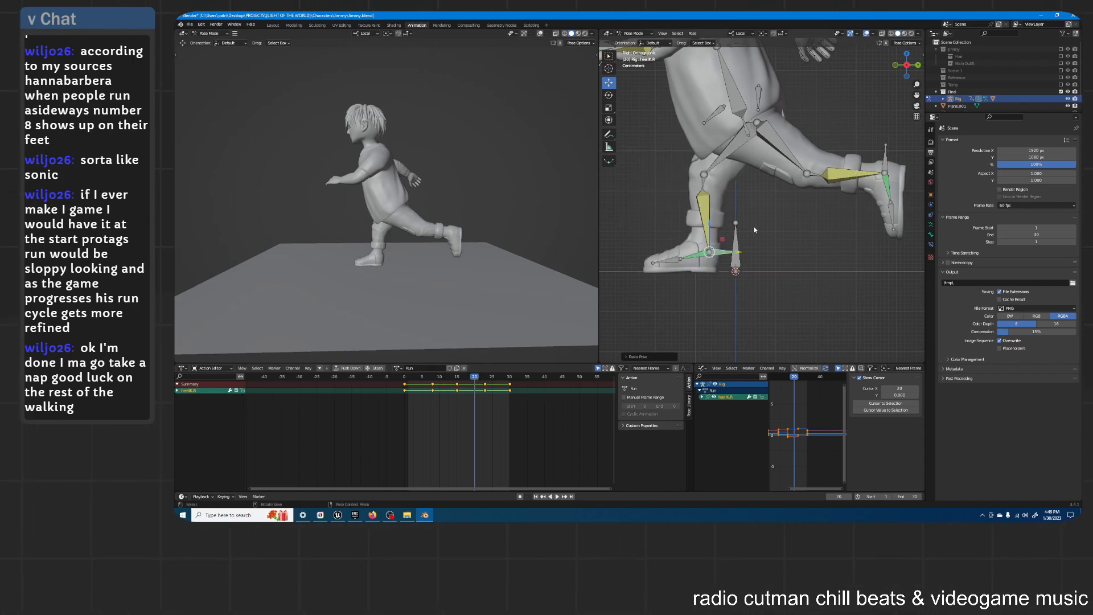
key(i)
click(755, 228)
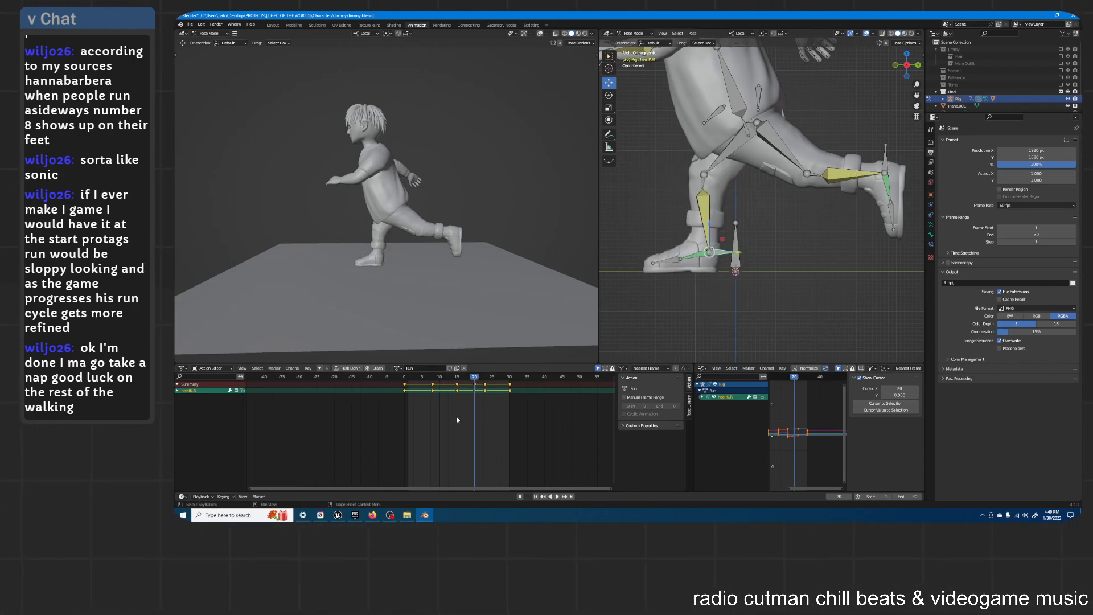
Step: Copy the left heel IK pose from frame 10, paste it mirrored onto the right heel control at frame 25, and key it
click(485, 386)
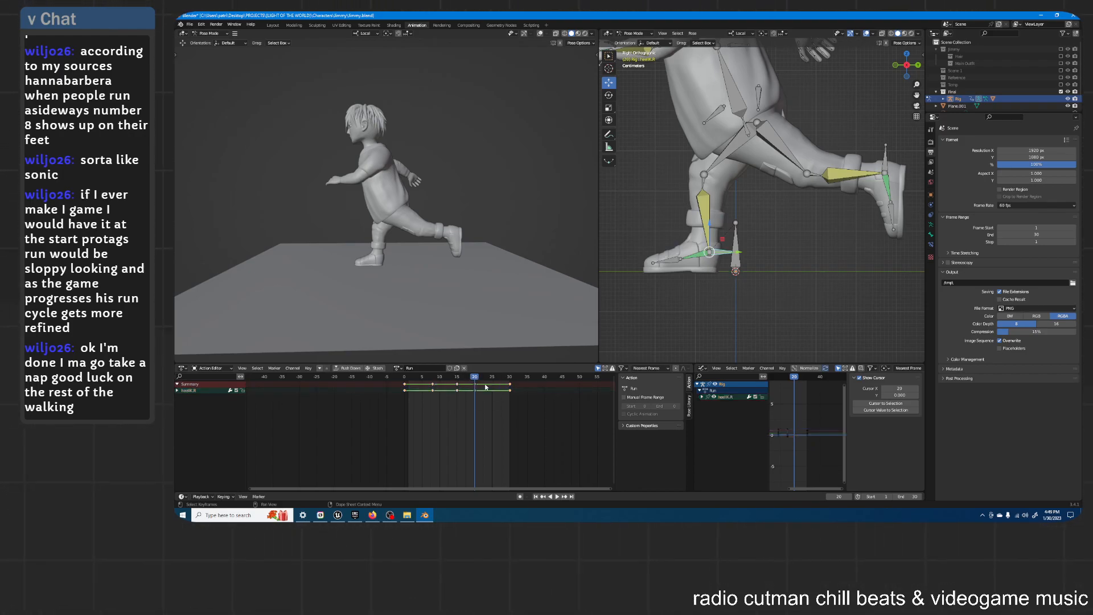
click(885, 161)
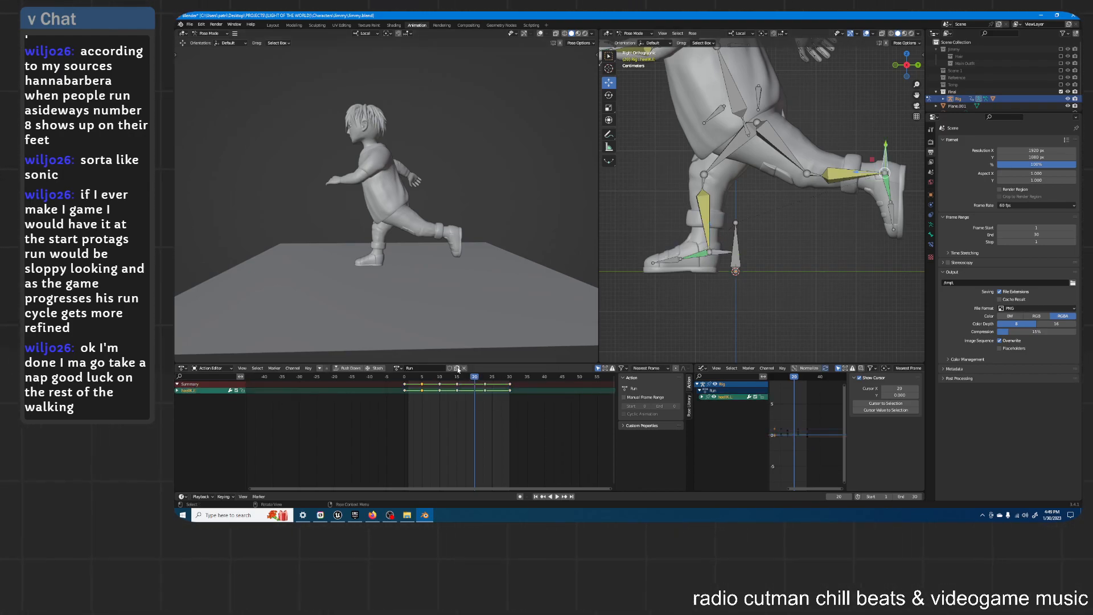
click(439, 377)
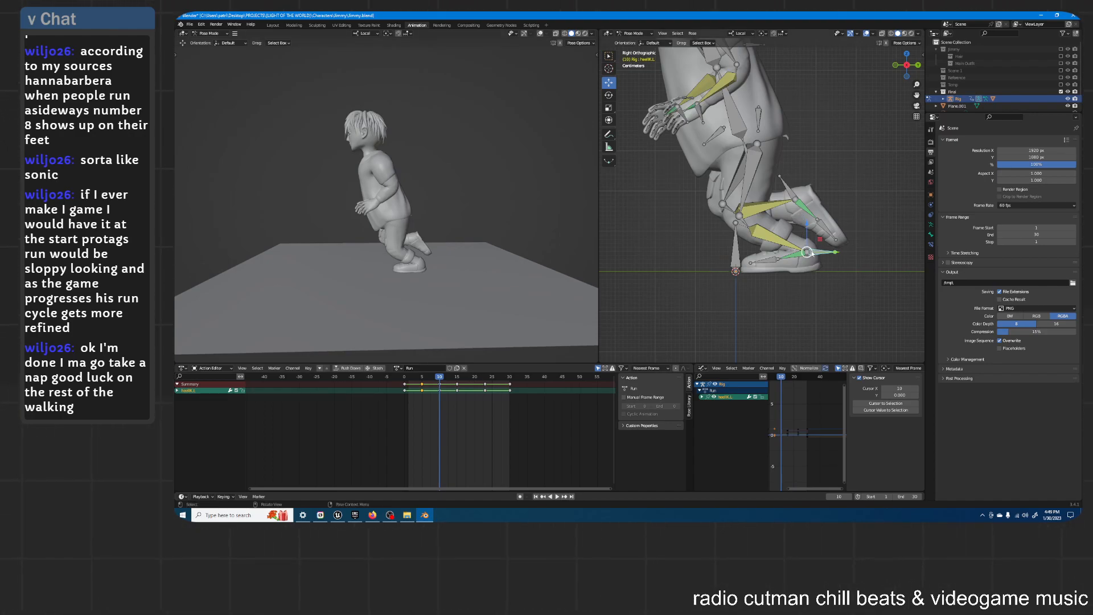
key(ctrl+c)
click(789, 188)
click(491, 377)
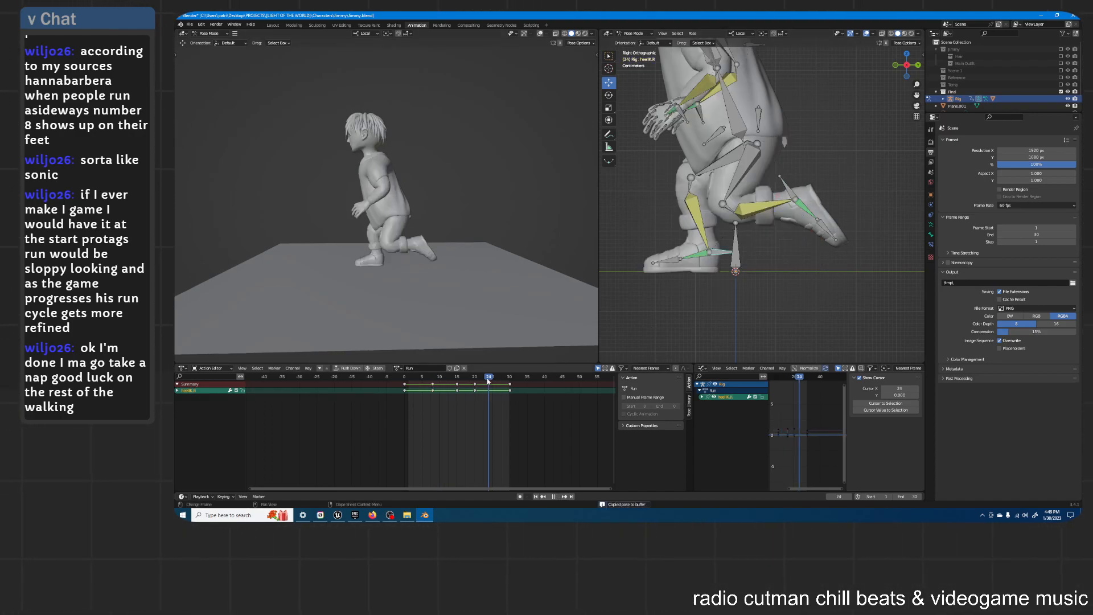
key(ctrl+shift+v)
key(i)
click(794, 229)
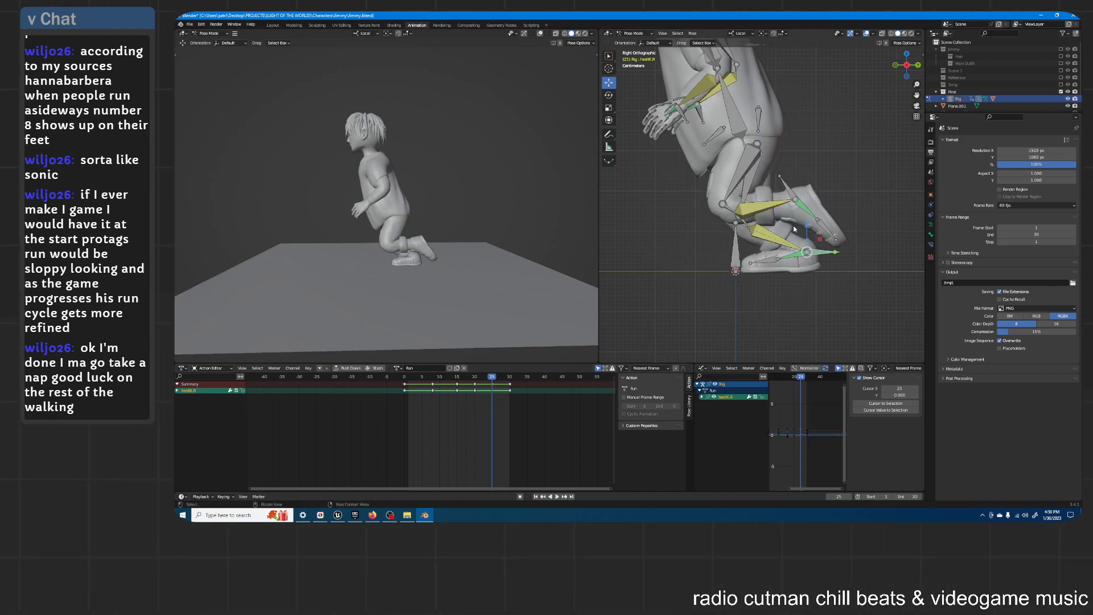
Step: Set the right heel IK control's frame 20 keyframe to Linear interpolation and play back the run from several angles
click(475, 385)
right_click(474, 385)
mouse_move(477, 383)
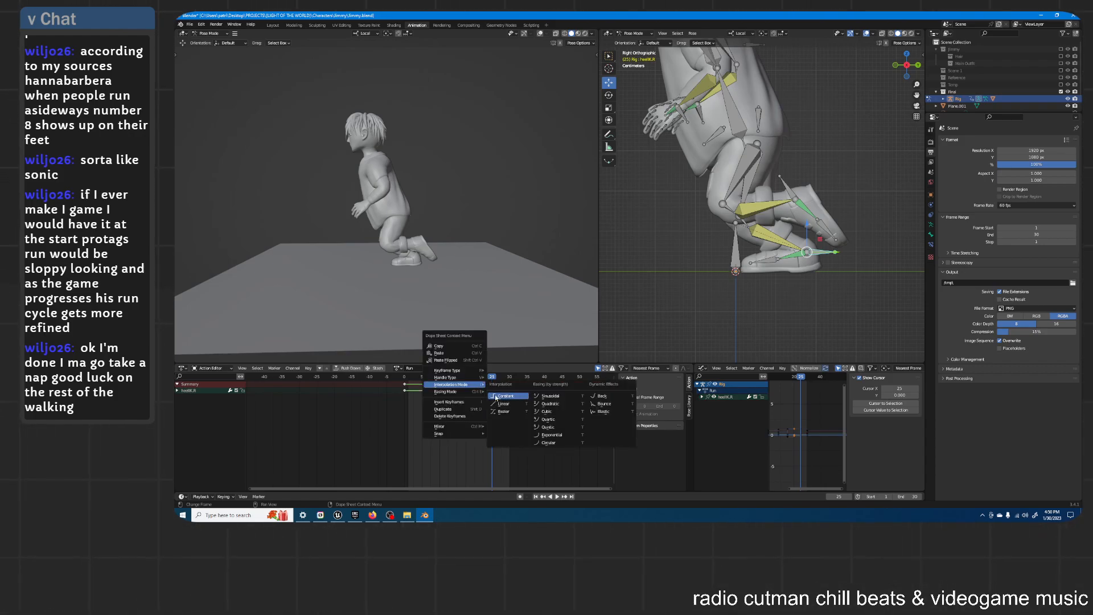
click(497, 402)
key(space)
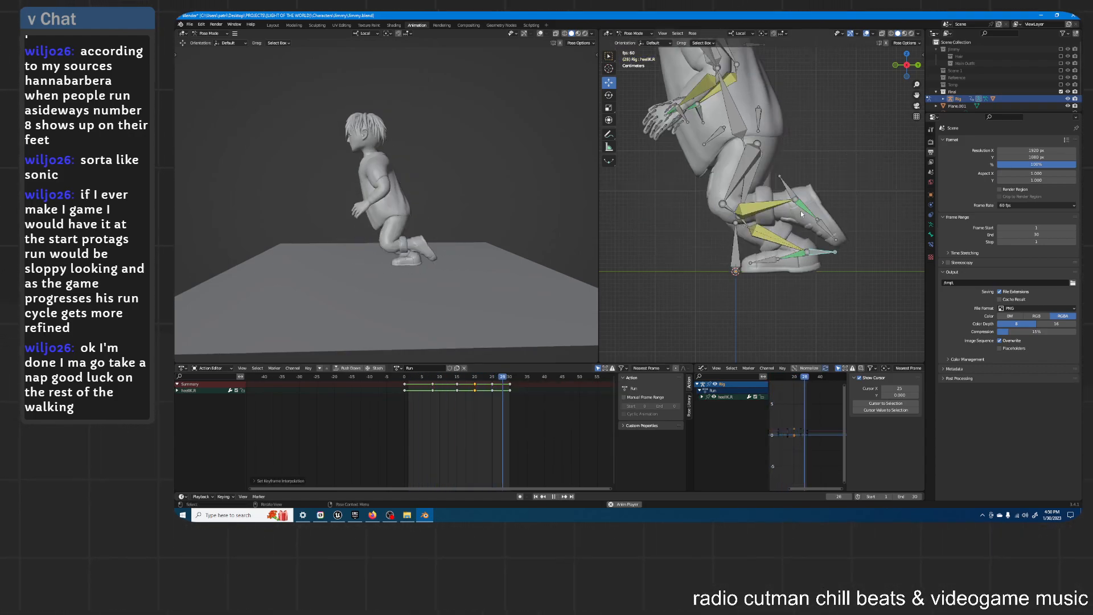
middle_drag(719, 170, 895, 182)
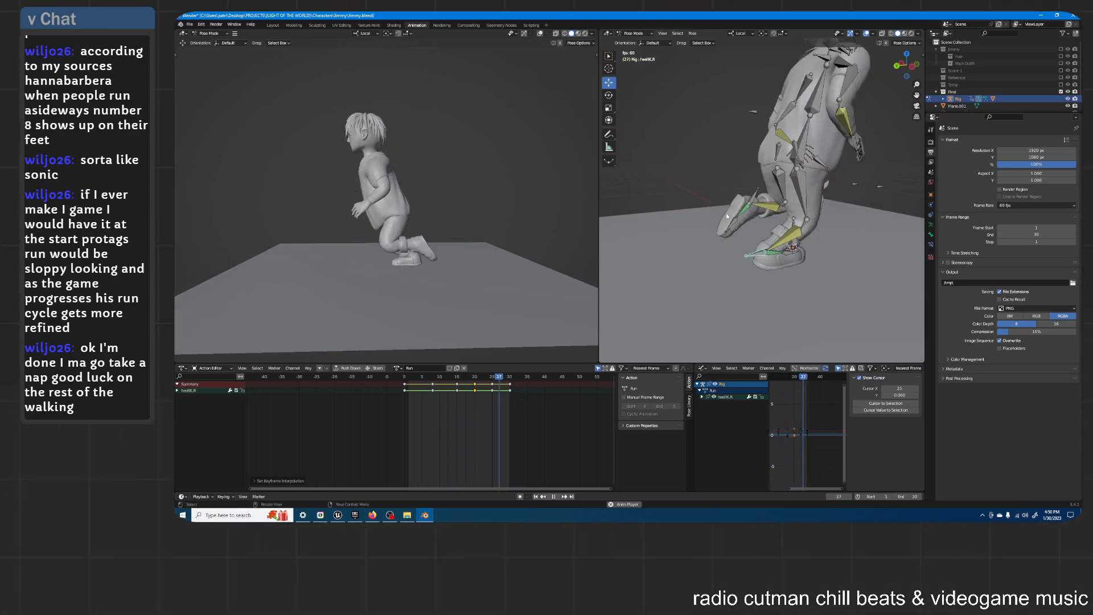
key(space)
middle_drag(723, 249, 783, 245)
key(space)
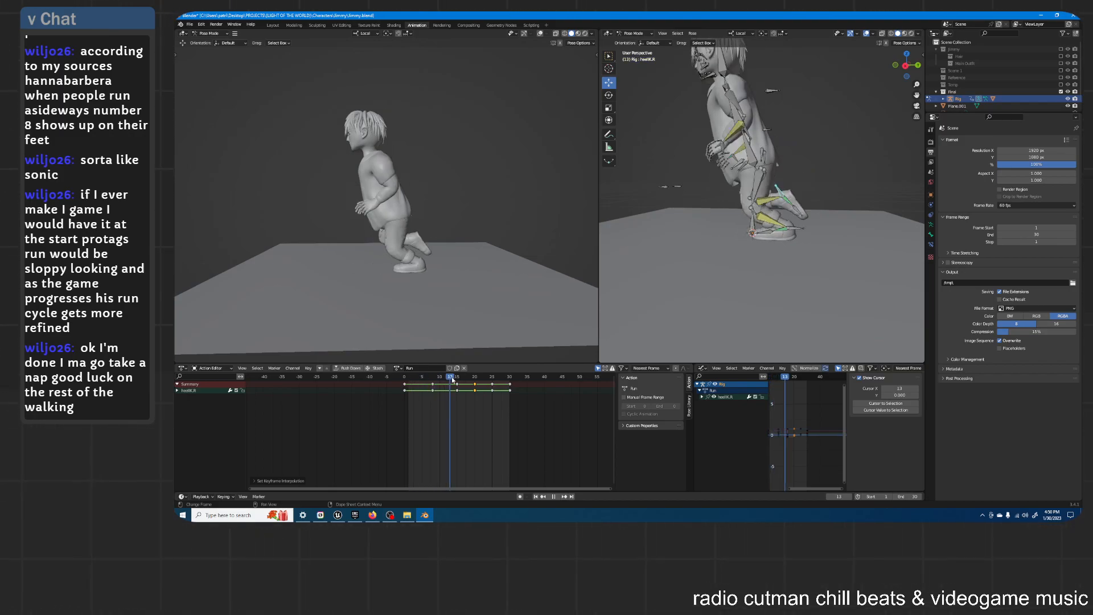
Step: Delete all keyframes of the base bone in the Run action
drag(452, 379, 405, 386)
key(space)
click(752, 225)
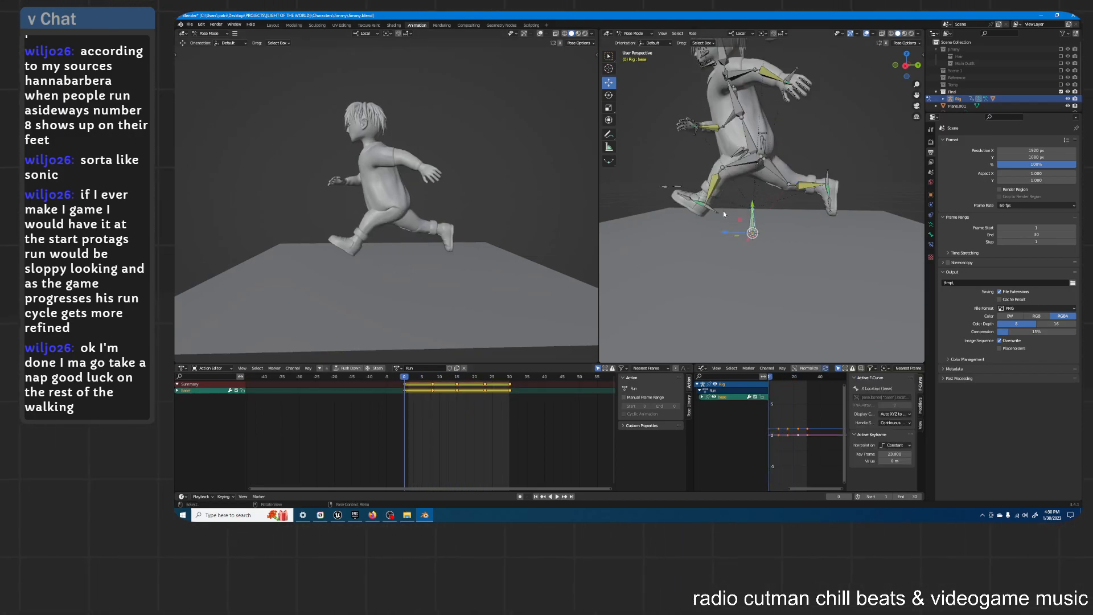
right_click(442, 404)
click(453, 411)
click(465, 402)
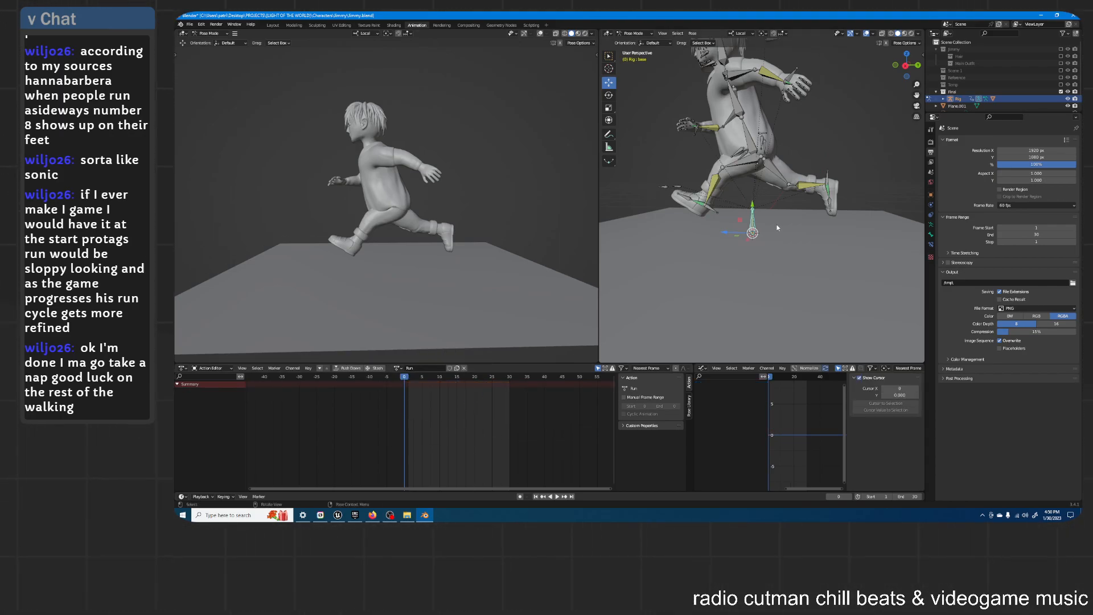
Step: At frame 5 in the right side view, draw an annotation stroke marking the tip of the planted foot's toe
key(KP_3)
drag(417, 377, 423, 380)
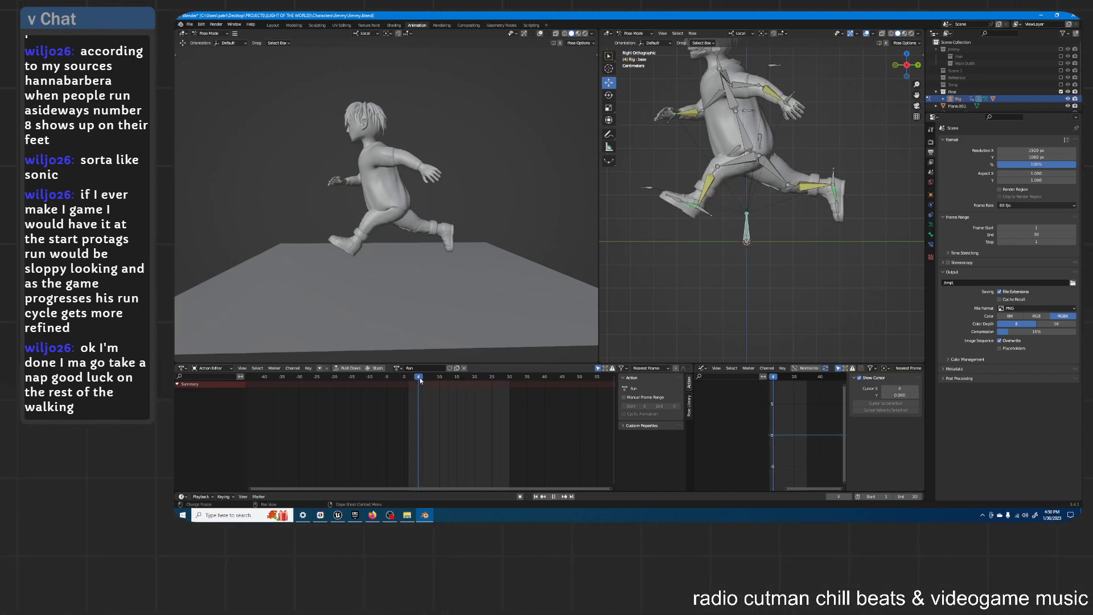
click(608, 134)
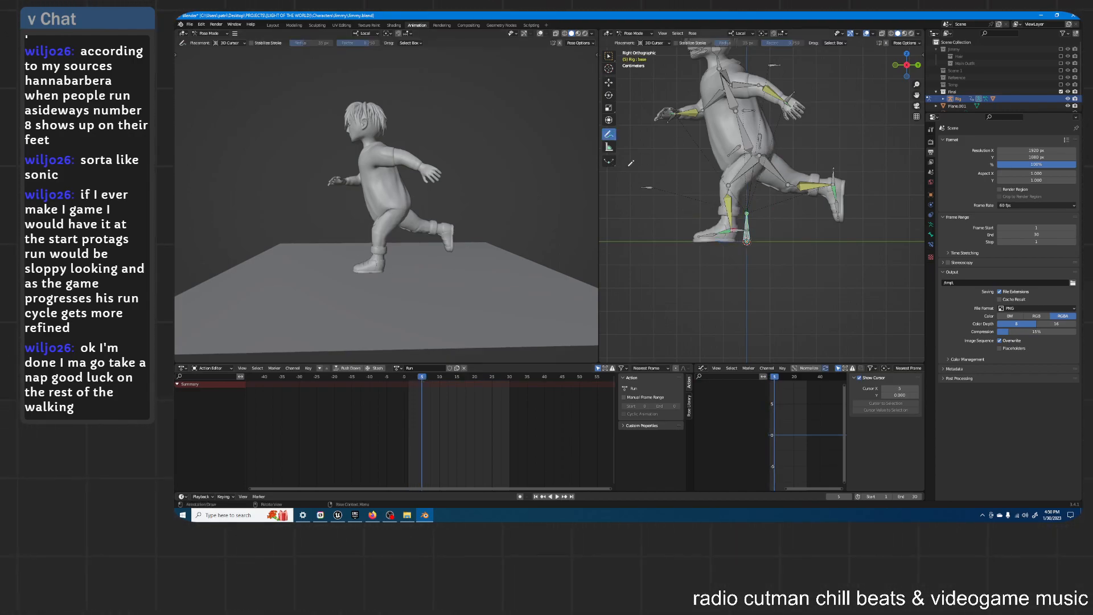
scroll(762, 223, up, 8)
drag(773, 210, 761, 220)
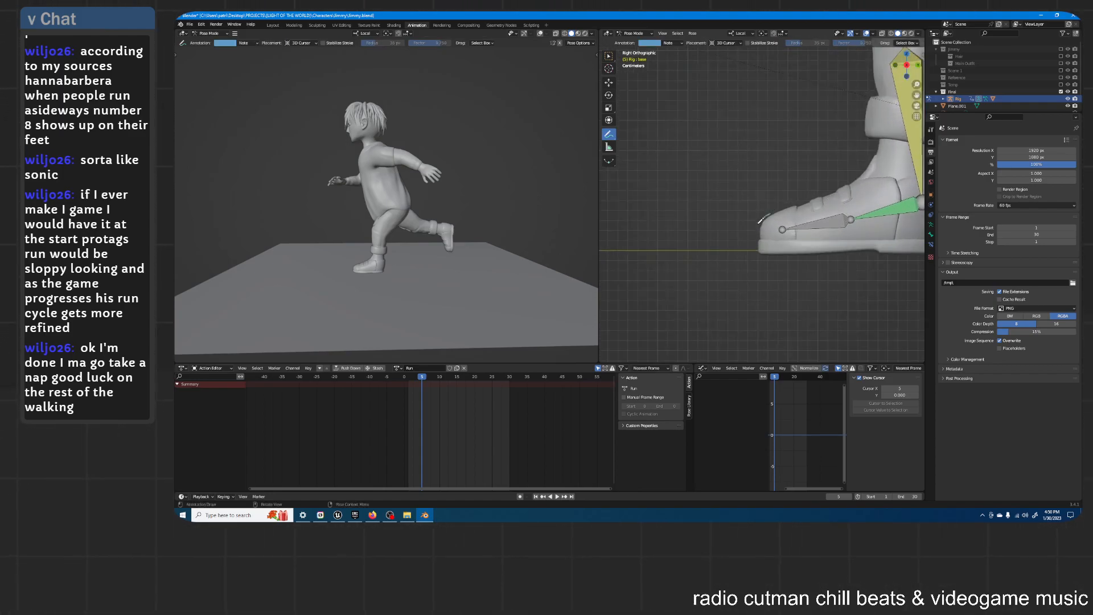
click(608, 83)
scroll(797, 188, down, 4)
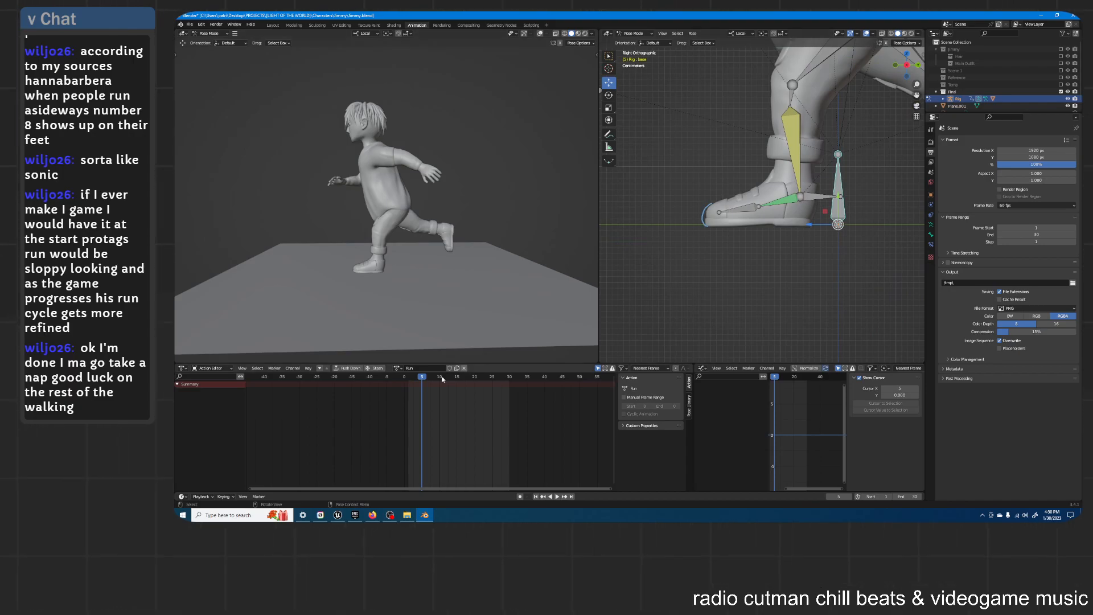
drag(427, 377, 439, 377)
key(g)
key(z)
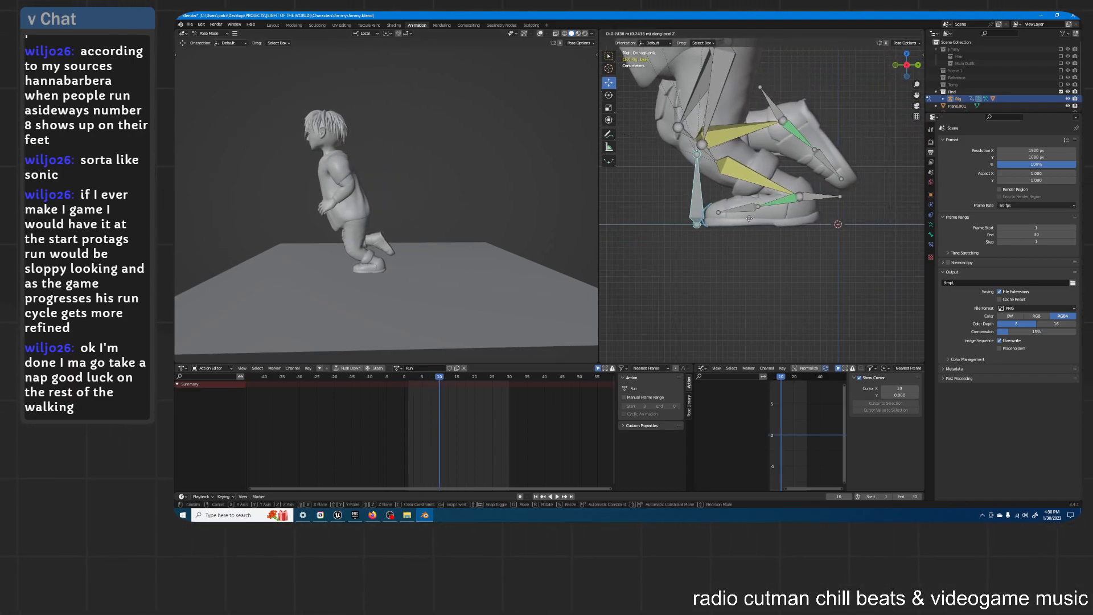
click(749, 218)
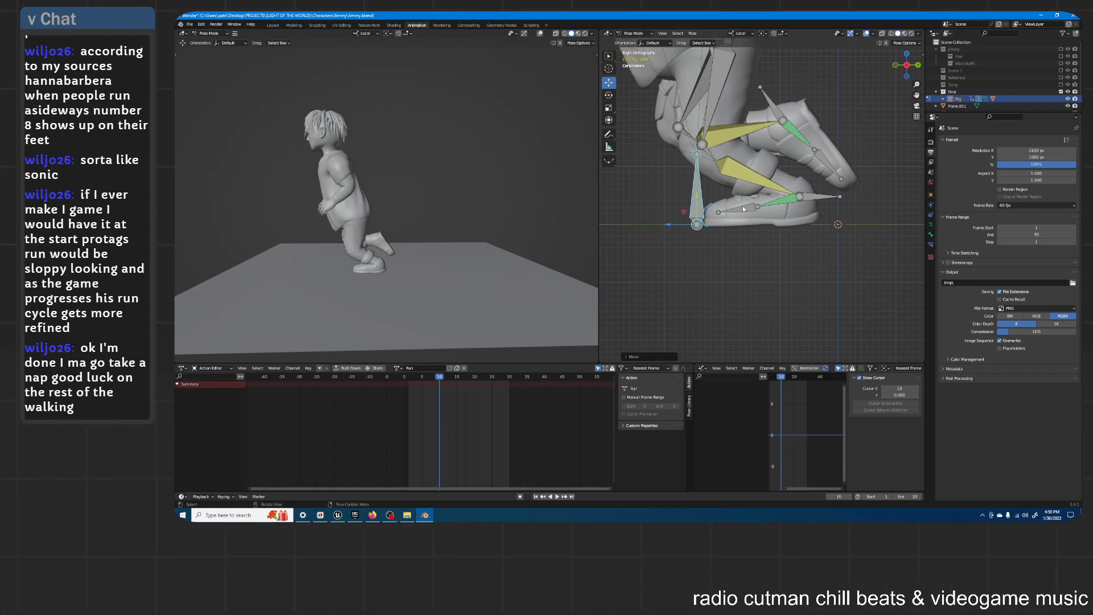
key(ctrl+z)
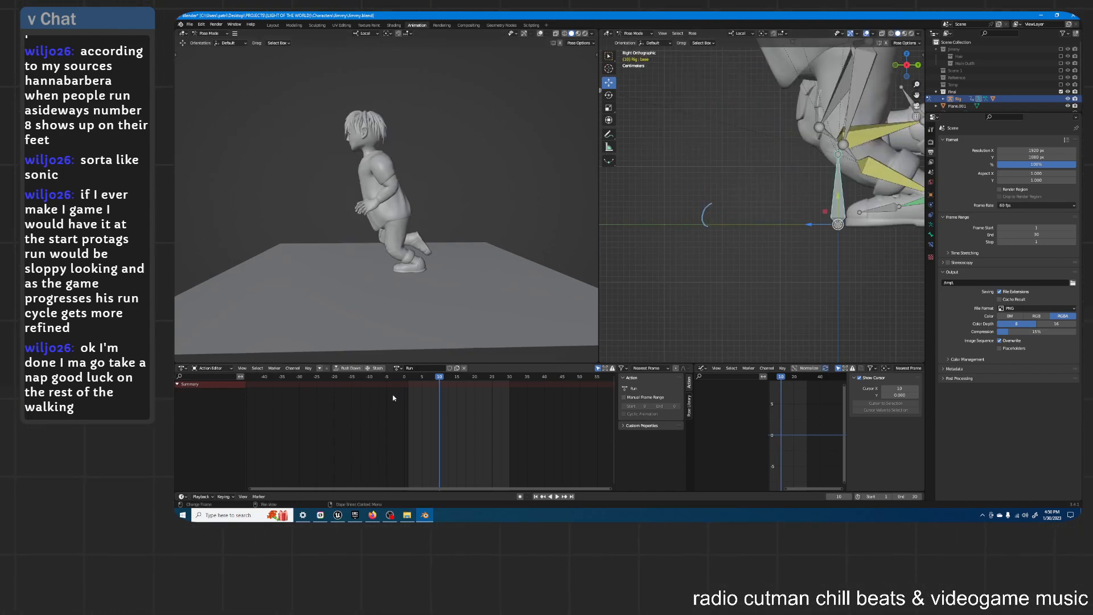
Step: Insert a Location & Rotation keyframe for the base bone at frame 5
click(422, 378)
key(i)
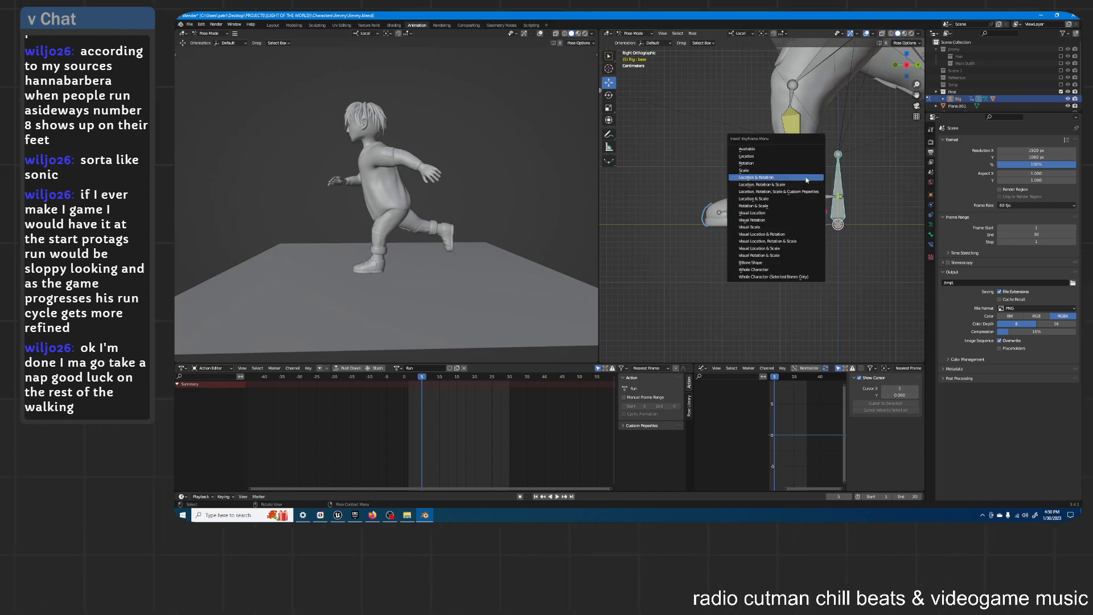
click(806, 178)
Step: At frame 10, move the base bone about 0.24 m along local Z so the planted toe meets the annotation, and key it
key(space)
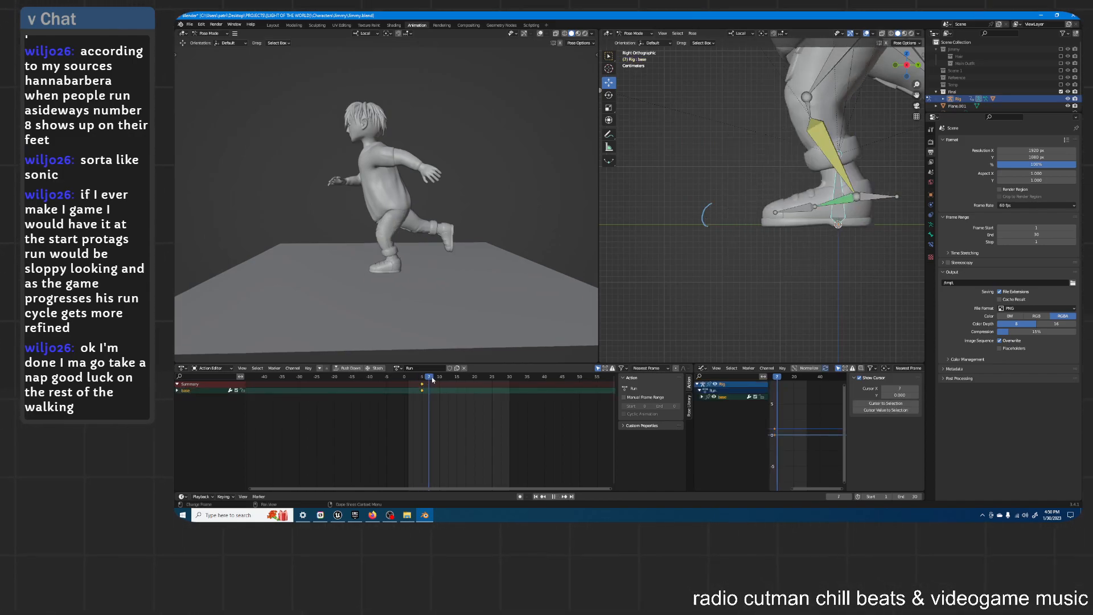
key(space)
key(g)
key(z)
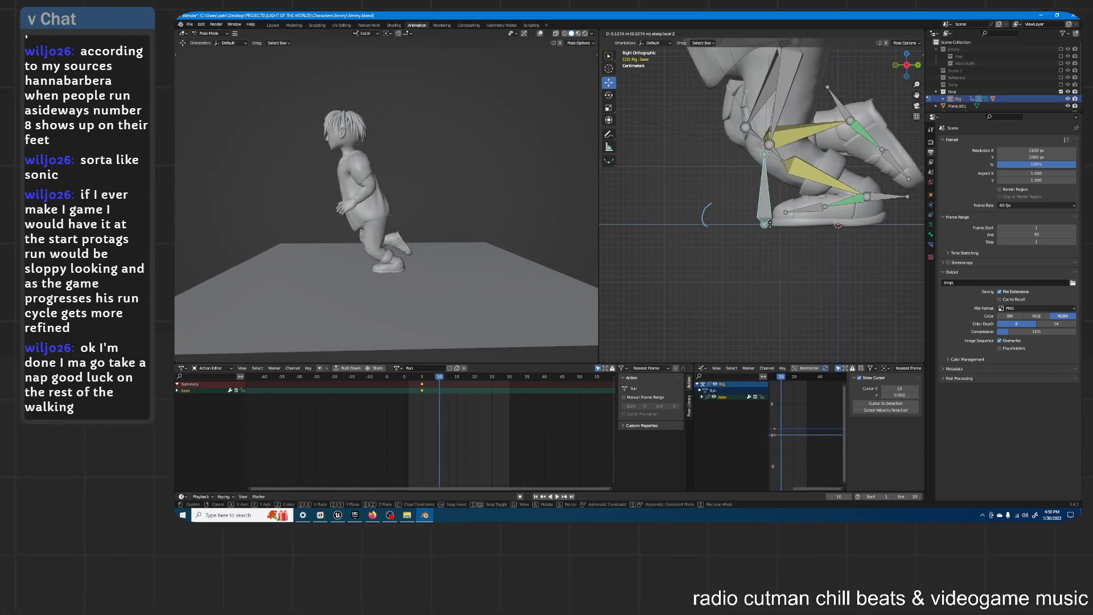
key(Escape)
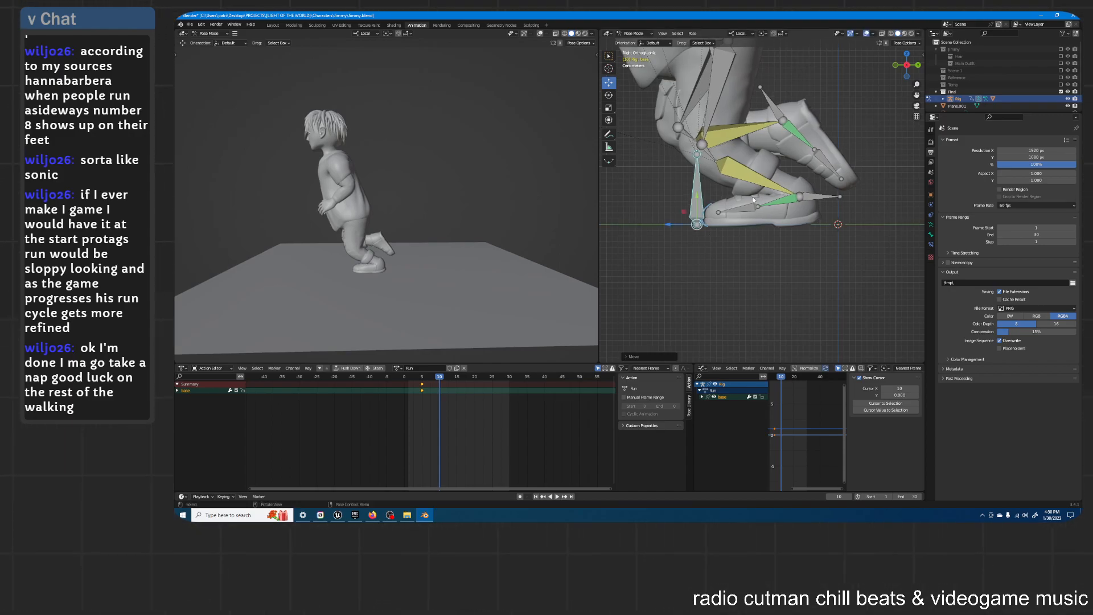
key(i)
click(753, 197)
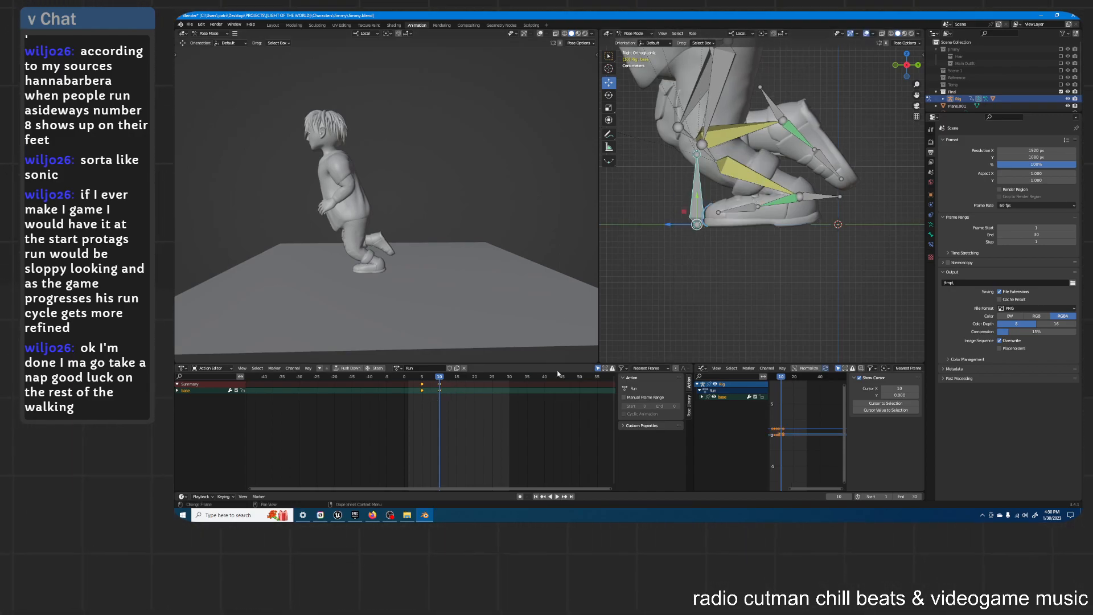
Step: Widen the graph area and set the base bone's frame 5 and frame 10 keyframes to Linear interpolation
drag(693, 423, 570, 432)
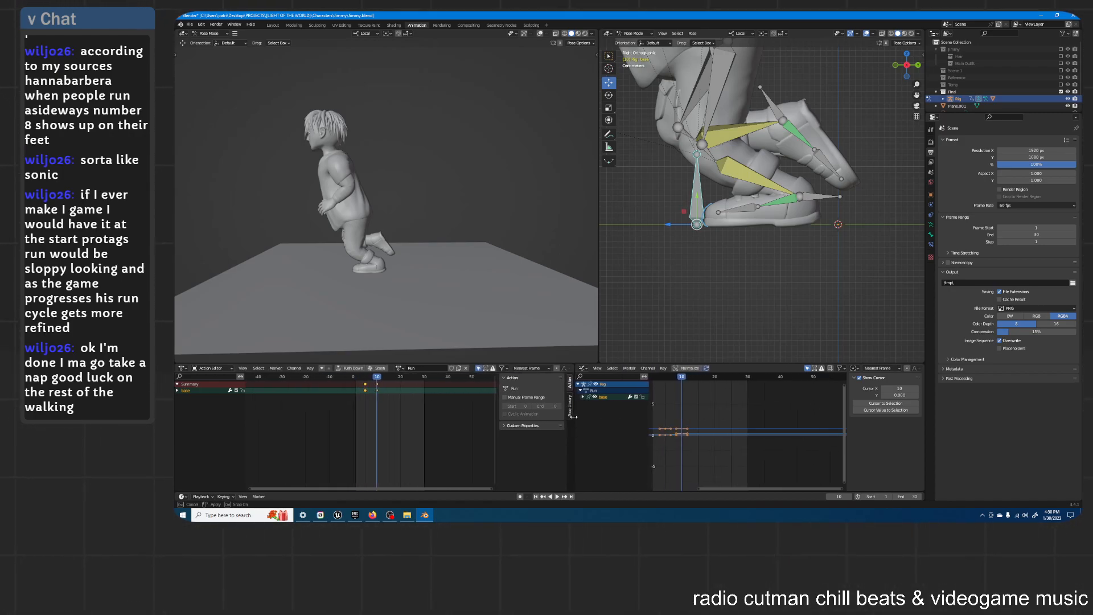
right_click(363, 390)
click(393, 407)
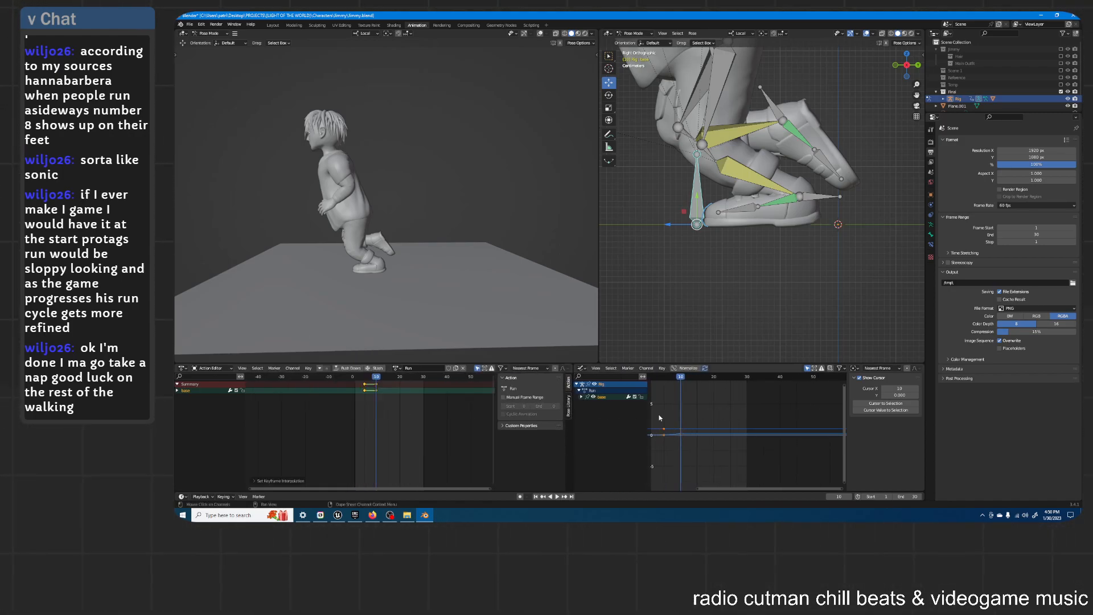
Step: Isolate the base bone's Z Location curve and add a Cycles modifier to it
key(Home)
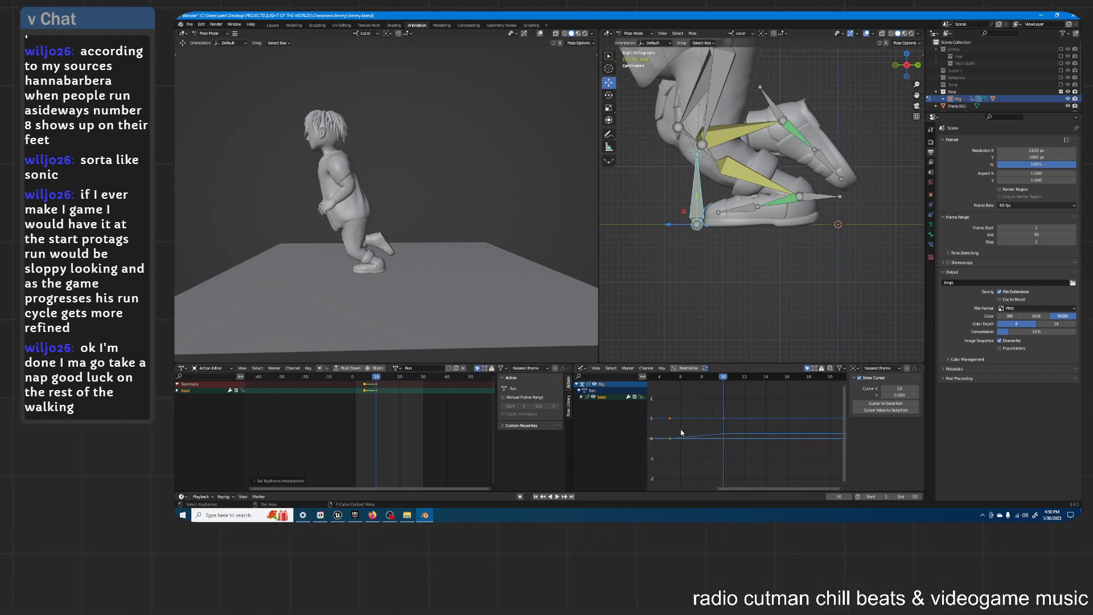
click(580, 397)
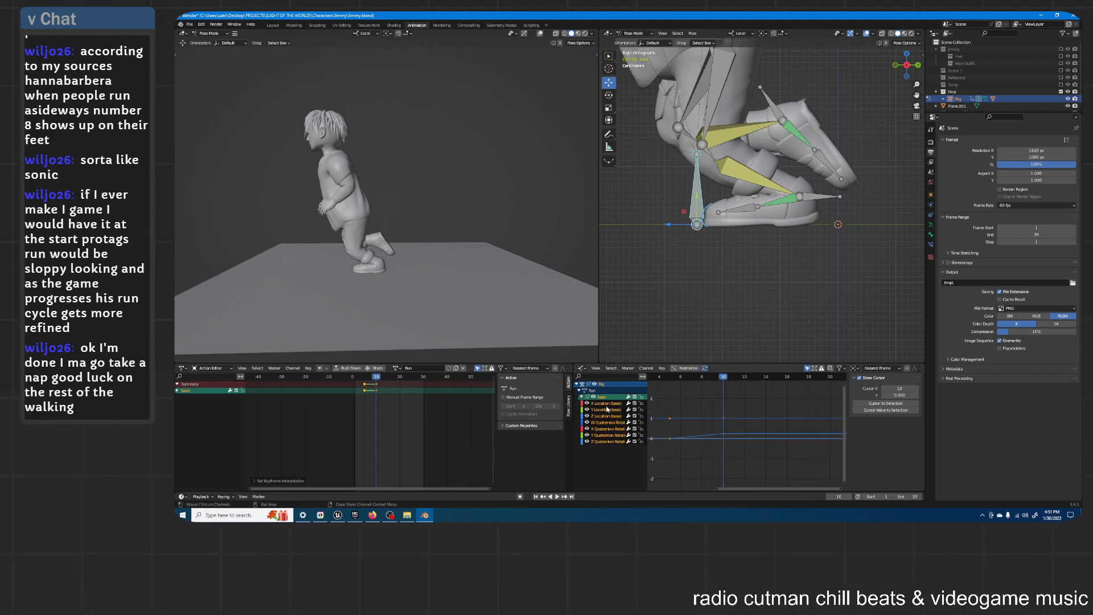
click(605, 416)
key(Home)
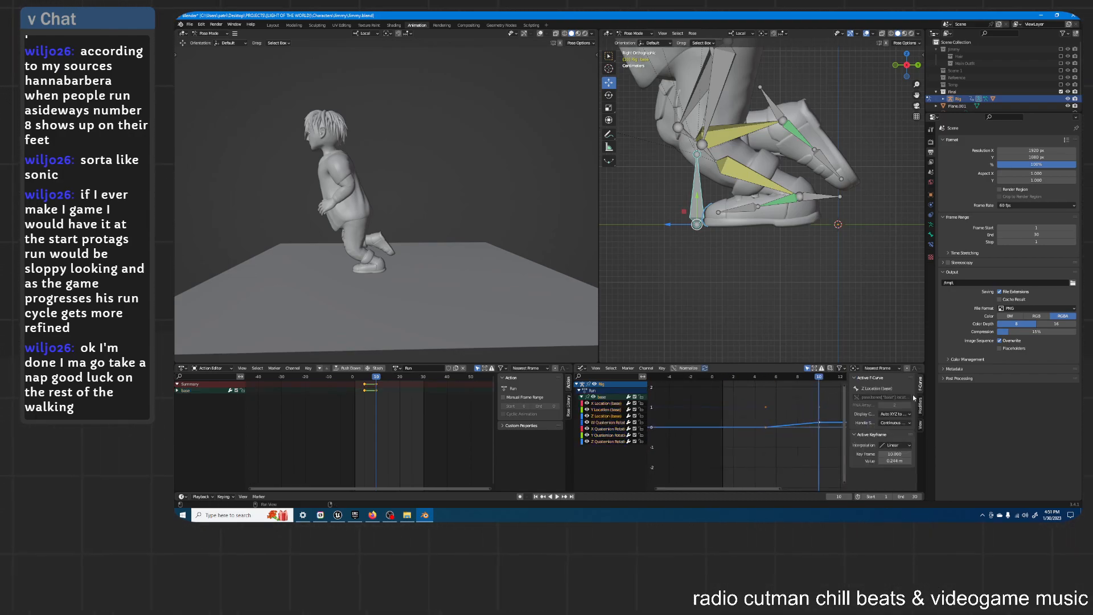
click(921, 406)
click(877, 379)
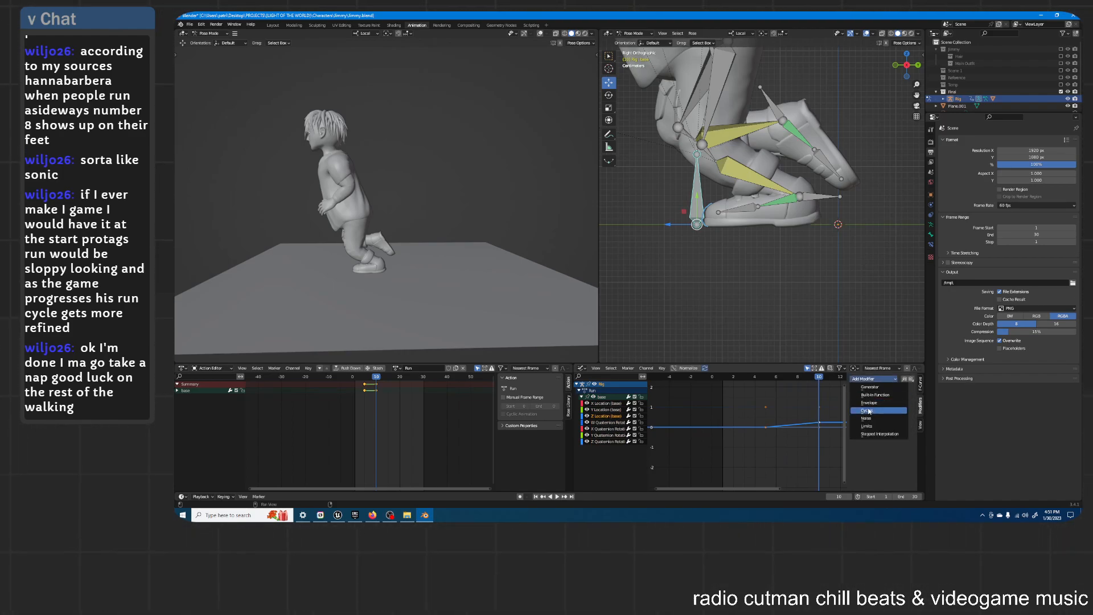
click(874, 406)
middle_drag(774, 399, 762, 392)
Step: Set the Cycles modifier's before and after modes to Repeat with Offset, and scrub through the run to review the forward motion
click(893, 401)
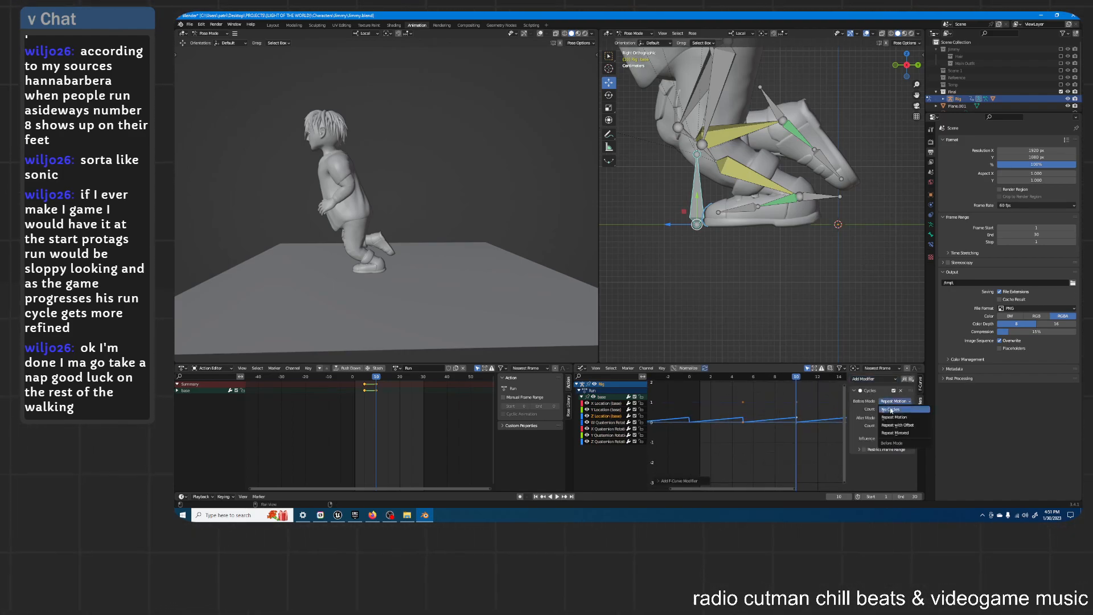
click(899, 425)
click(894, 417)
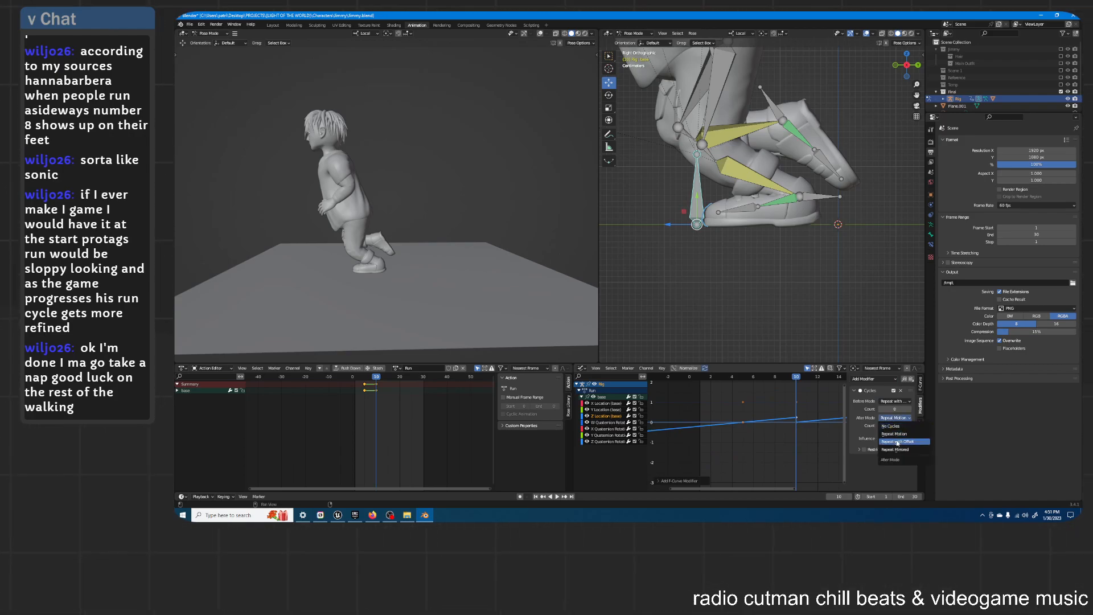
click(897, 441)
scroll(766, 411, down, 3)
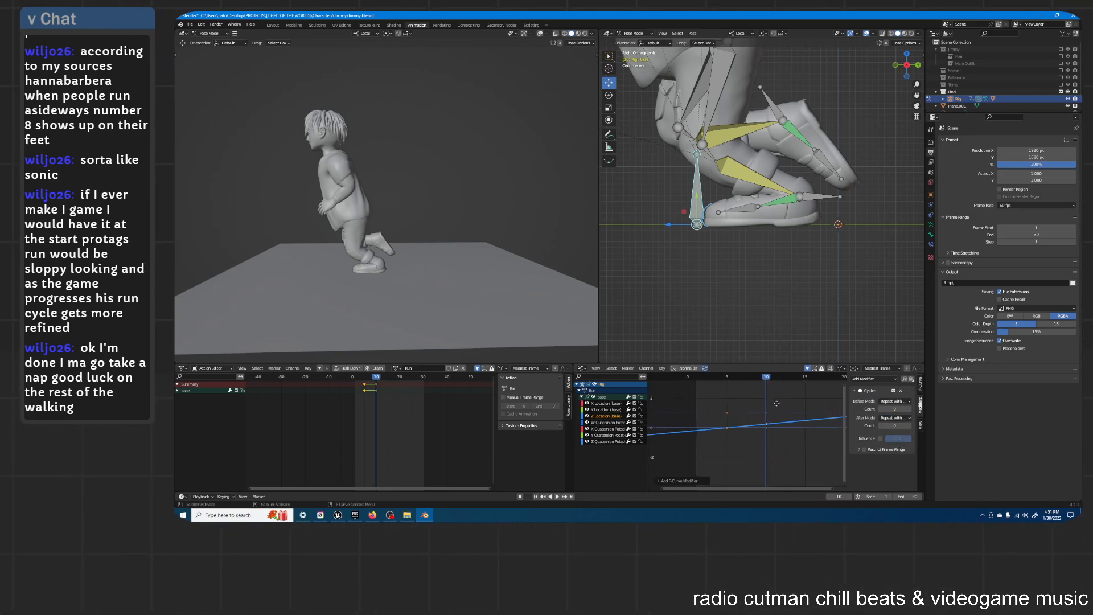
middle_drag(766, 411, 760, 415)
drag(376, 378, 357, 398)
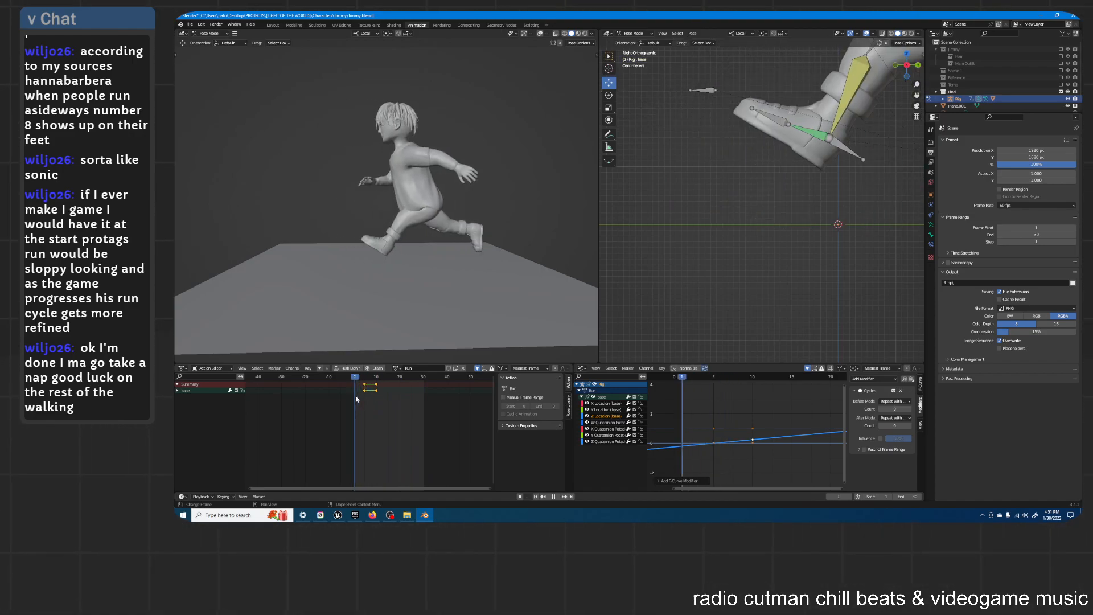
scroll(722, 200, down, 3)
middle_drag(825, 151, 788, 174)
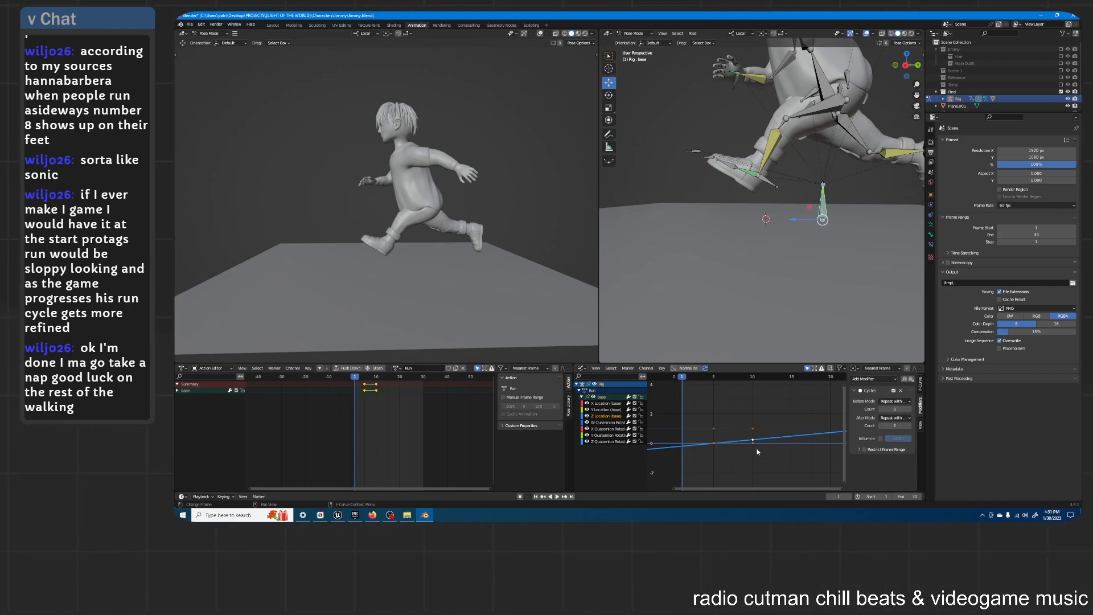
scroll(757, 450, up, 1)
scroll(756, 451, up, 1)
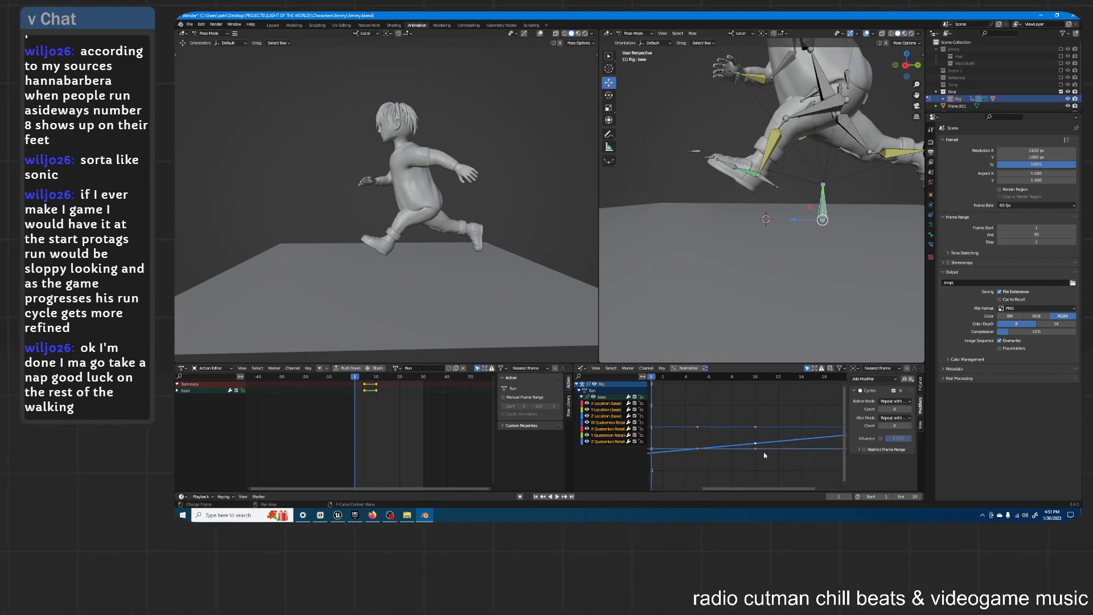
key(g)
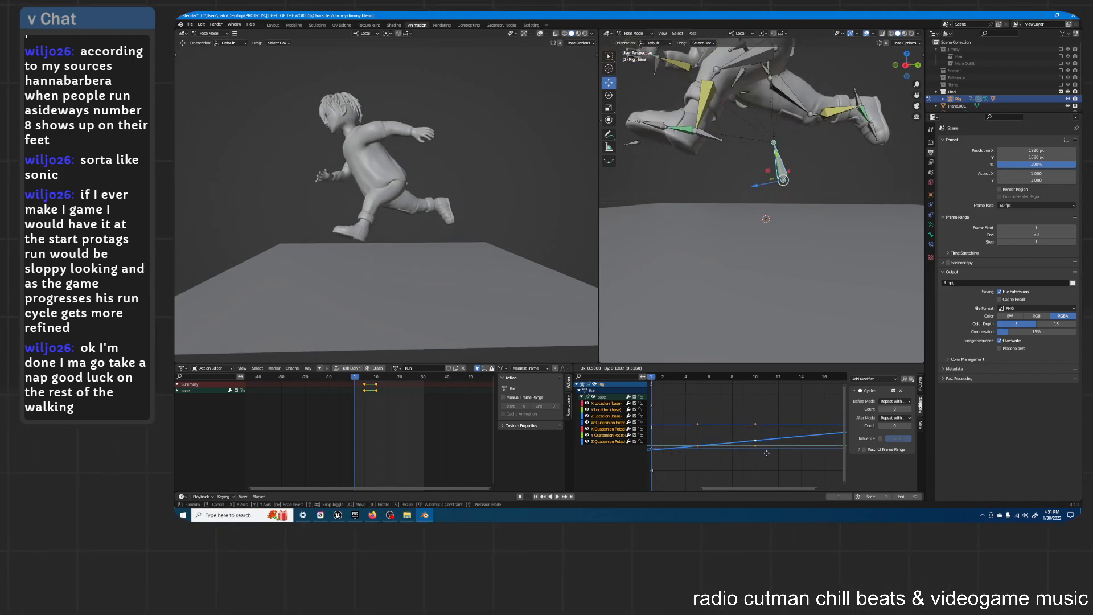
right_click(766, 452)
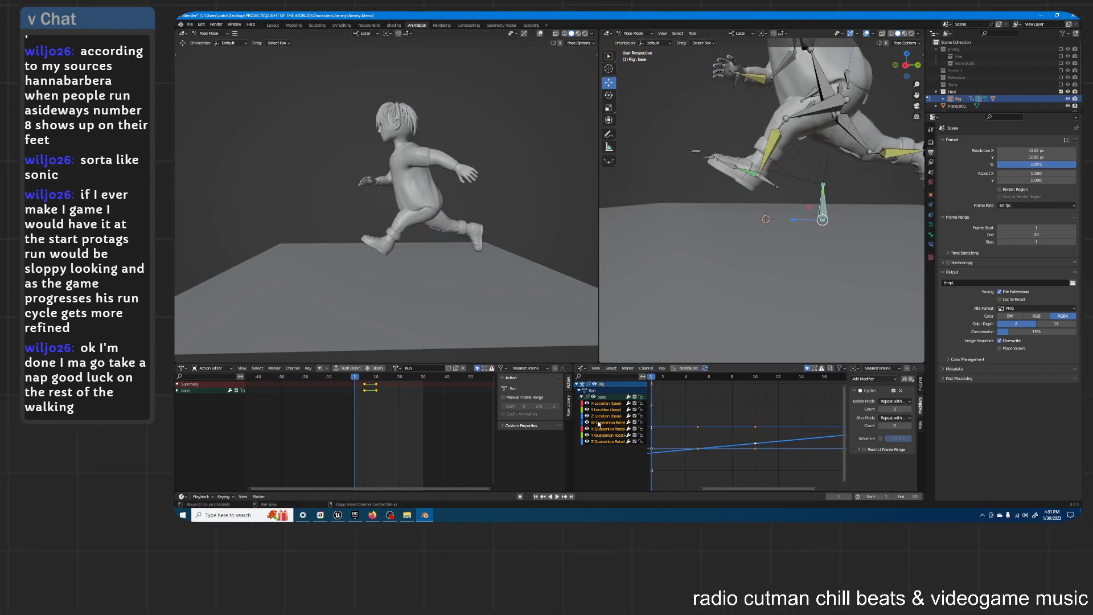
key(g)
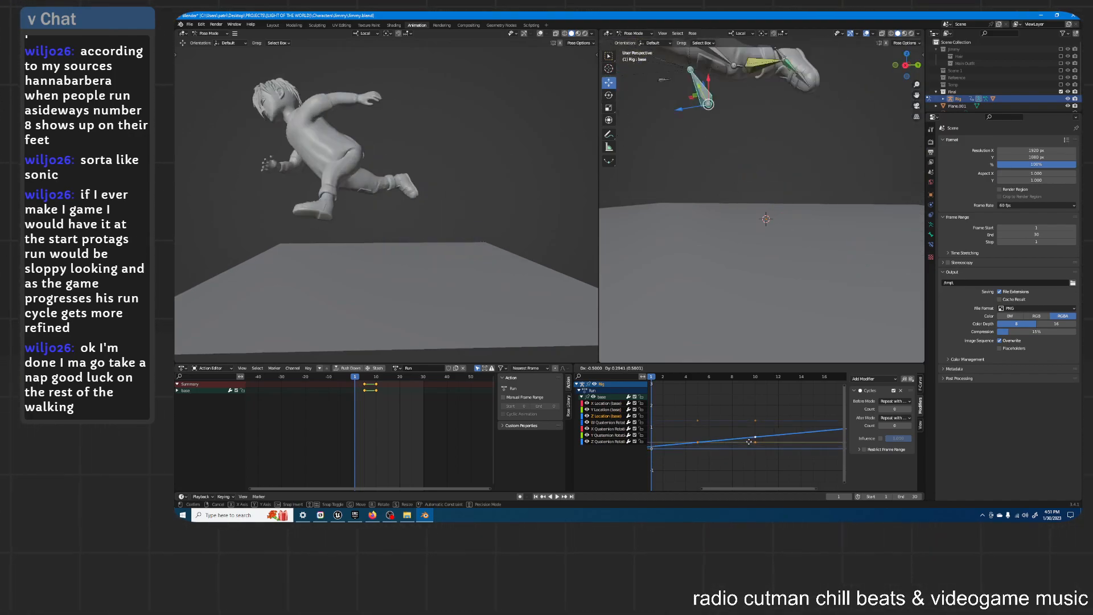
right_click(755, 426)
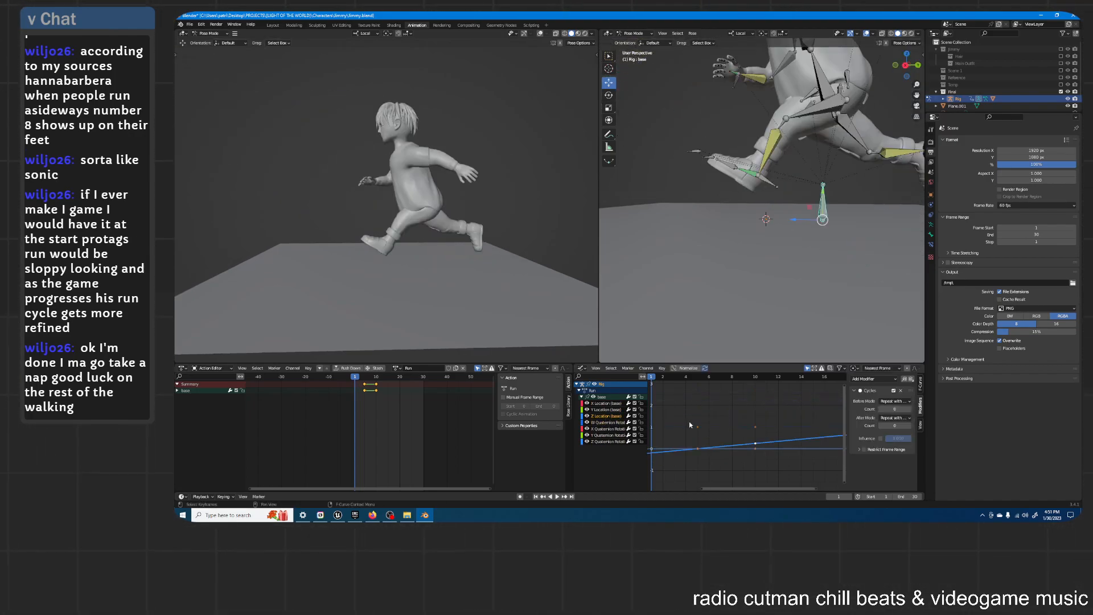
scroll(717, 421, down, 2)
middle_drag(712, 417, 768, 395)
scroll(771, 409, up, 5)
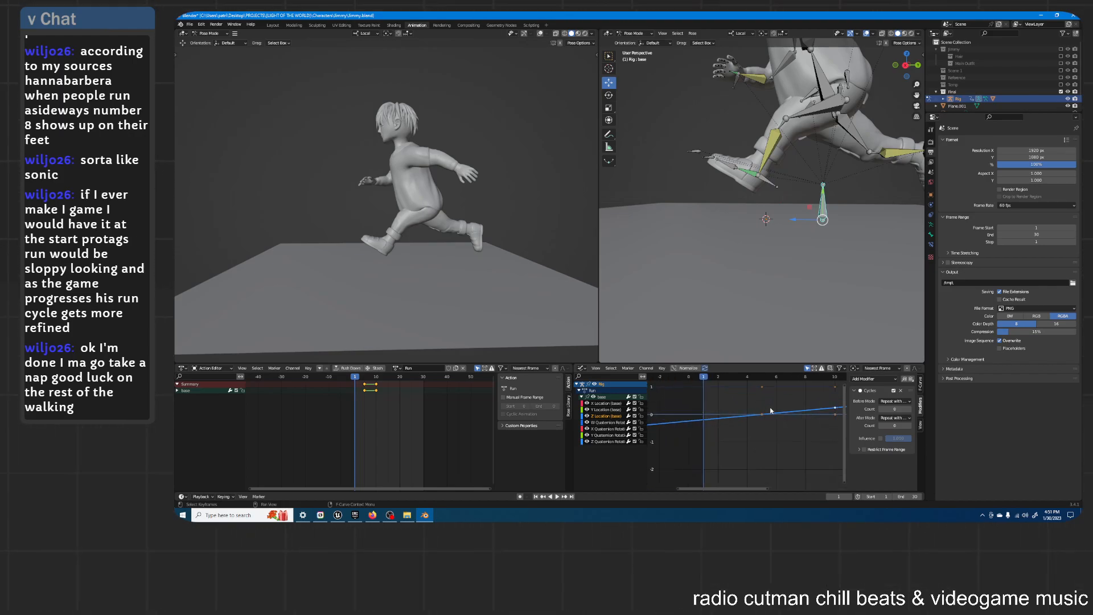
click(604, 416)
key(g)
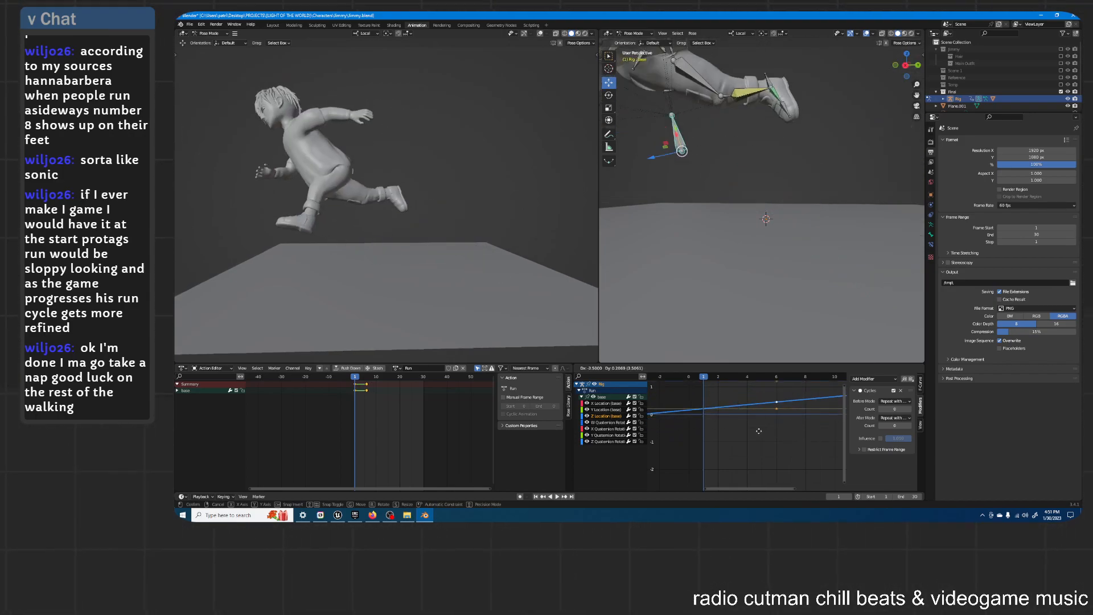
click(786, 441)
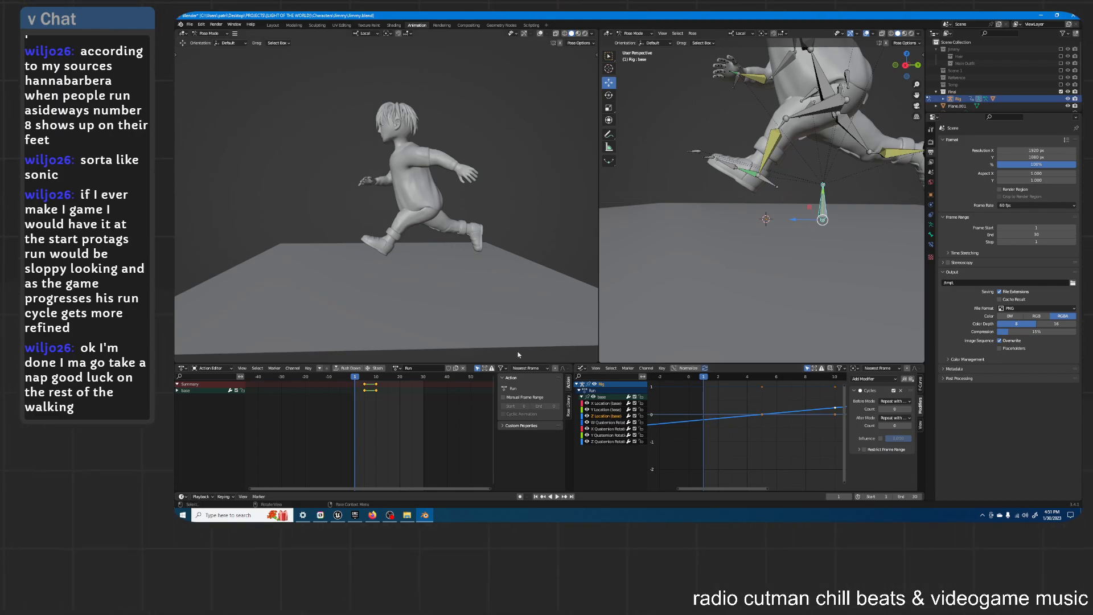
Step: Play and scrub the run with its forward motion, examining up close whether the planted foot slides on the ground
key(space)
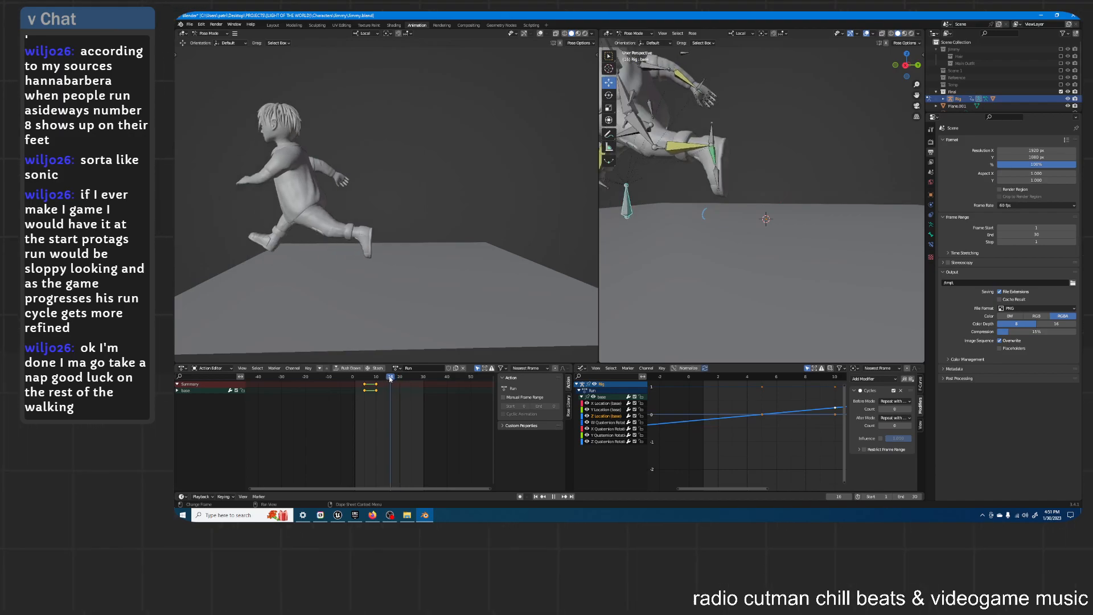
key(space)
scroll(392, 266, up, 6)
shift+middle_drag(392, 266, 441, 189)
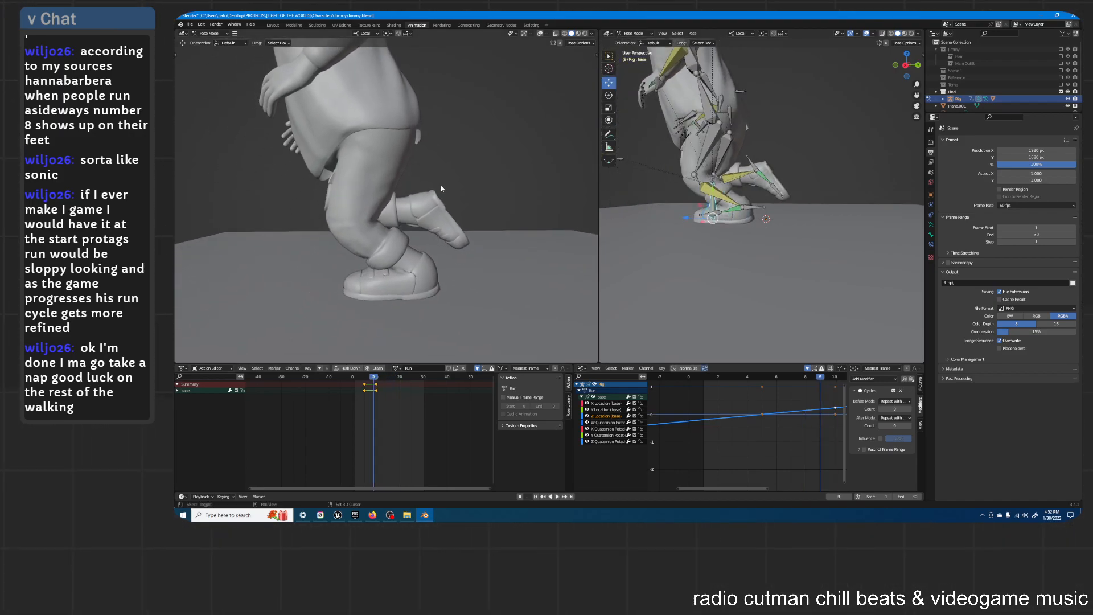
key(space)
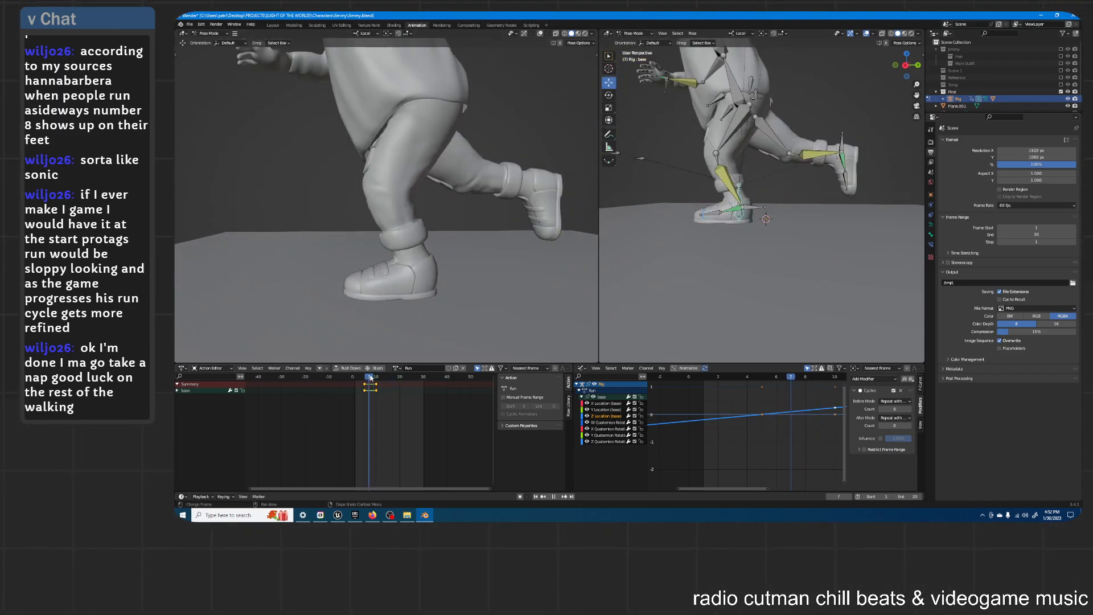
drag(371, 376, 399, 376)
shift+middle_drag(501, 212, 595, 200)
drag(400, 378, 355, 383)
scroll(427, 279, down, 3)
shift+middle_drag(575, 170, 417, 219)
scroll(417, 217, up, 3)
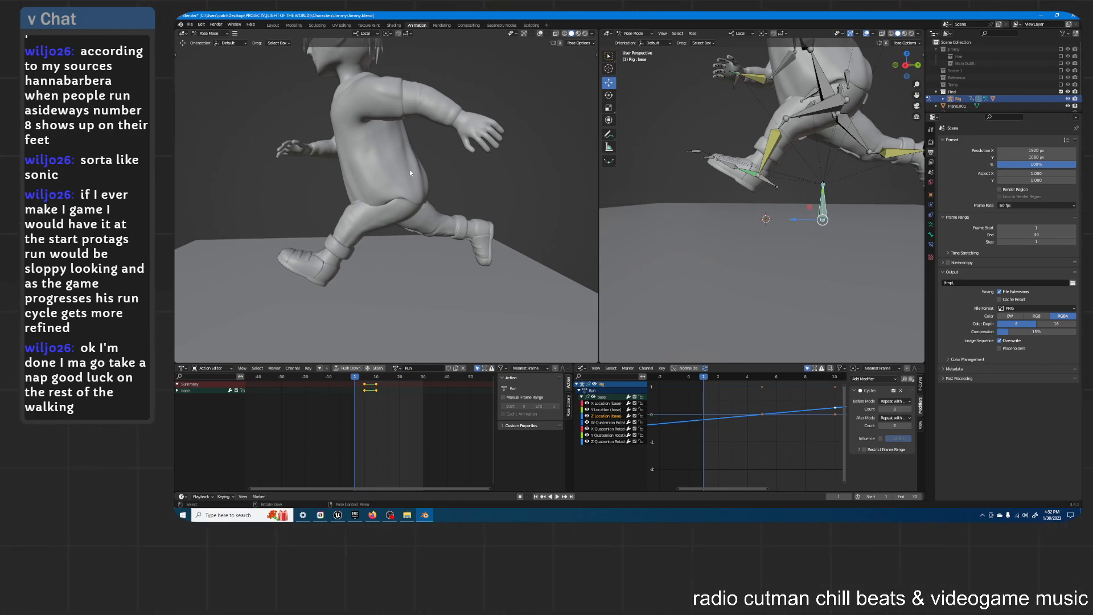
Step: Delete all of the base bone's keyframes from the Run action and return to frame 1
scroll(821, 175, down, 4)
shift+middle_drag(822, 175, 820, 222)
middle_drag(723, 182, 788, 291)
scroll(783, 401, down, 2)
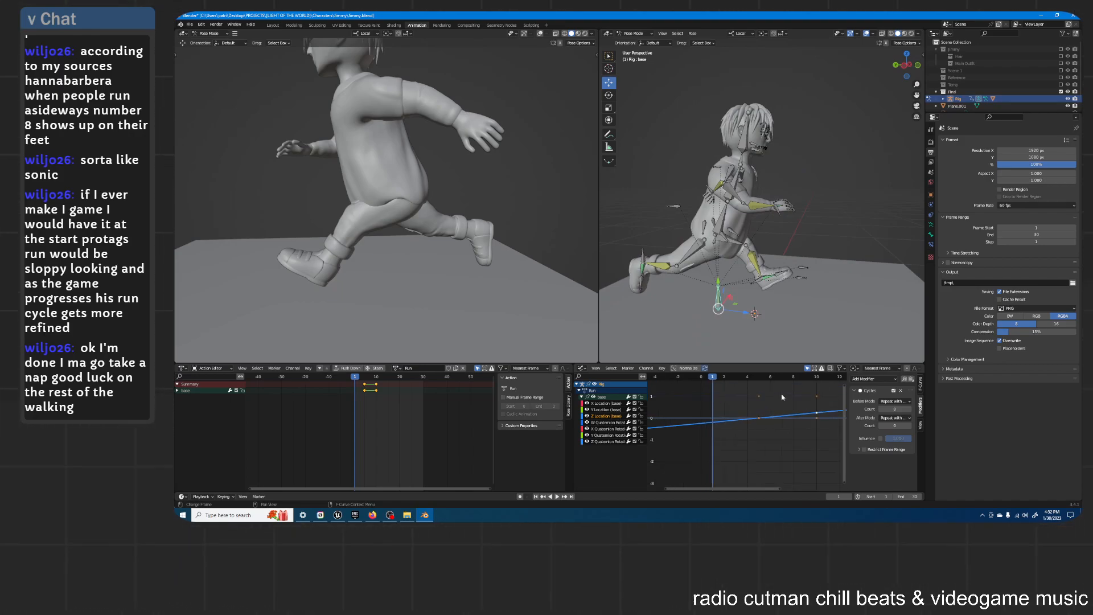
middle_drag(740, 262, 780, 269)
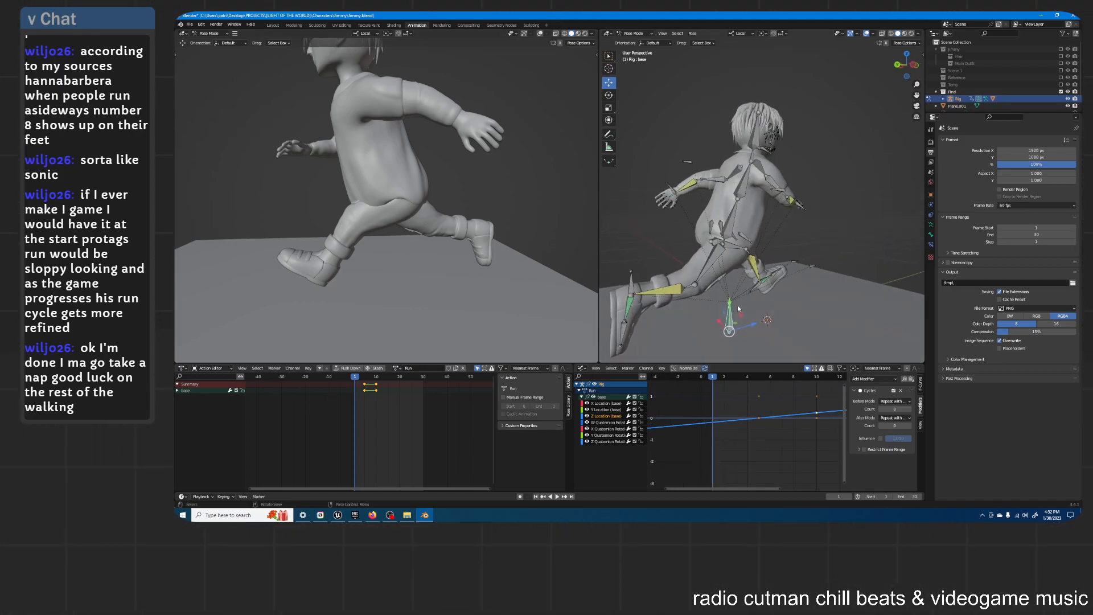
scroll(738, 307, down, 3)
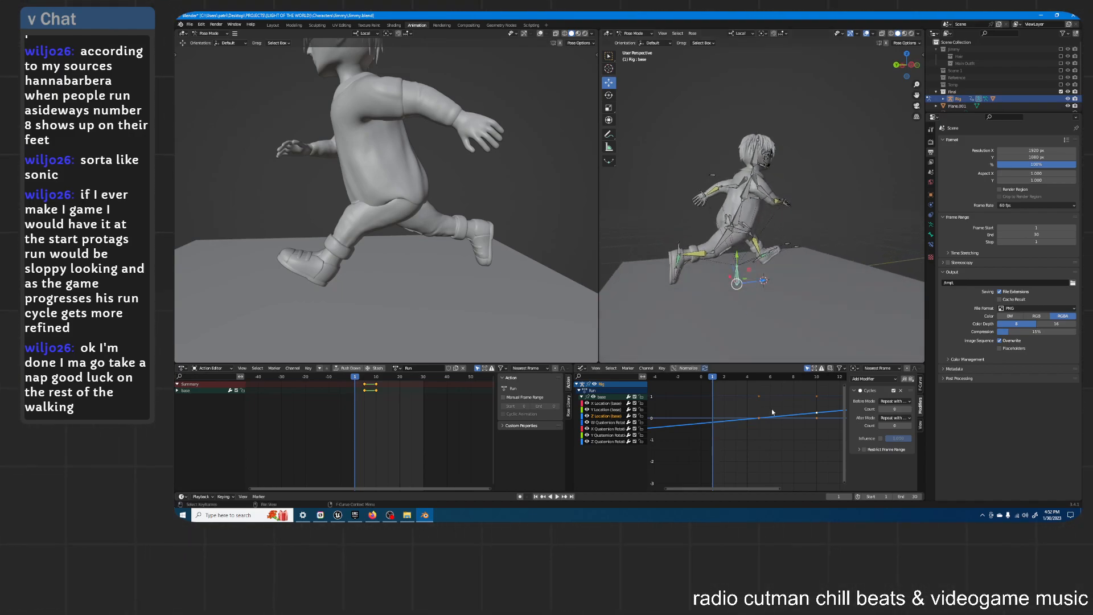
key(space)
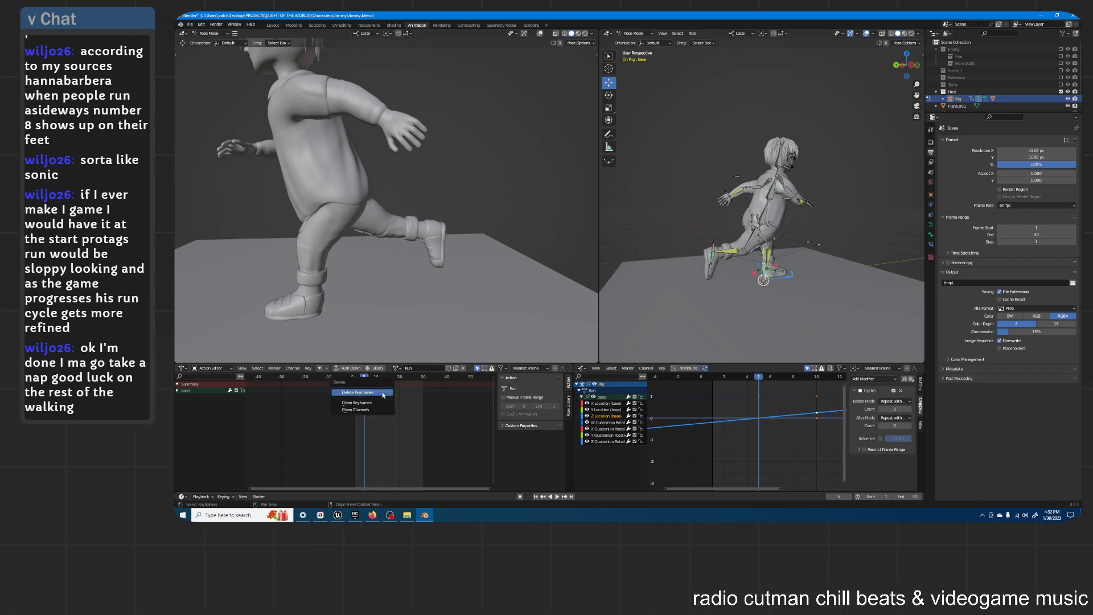
click(383, 392)
click(716, 375)
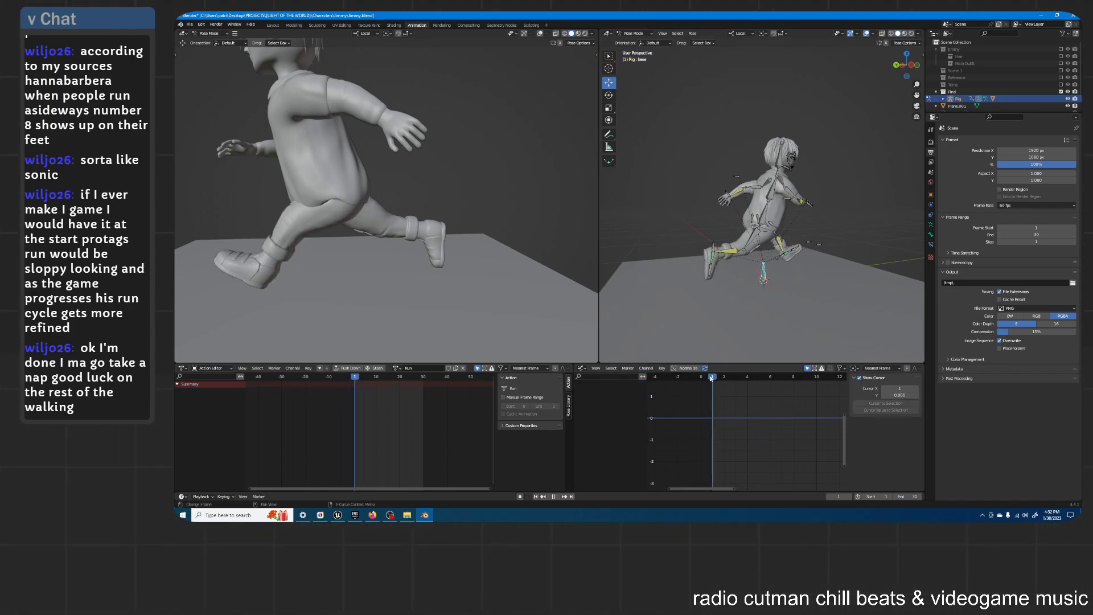
Step: Hide the base bone in the rig and widen the Action Editor area
middle_drag(836, 285, 811, 266)
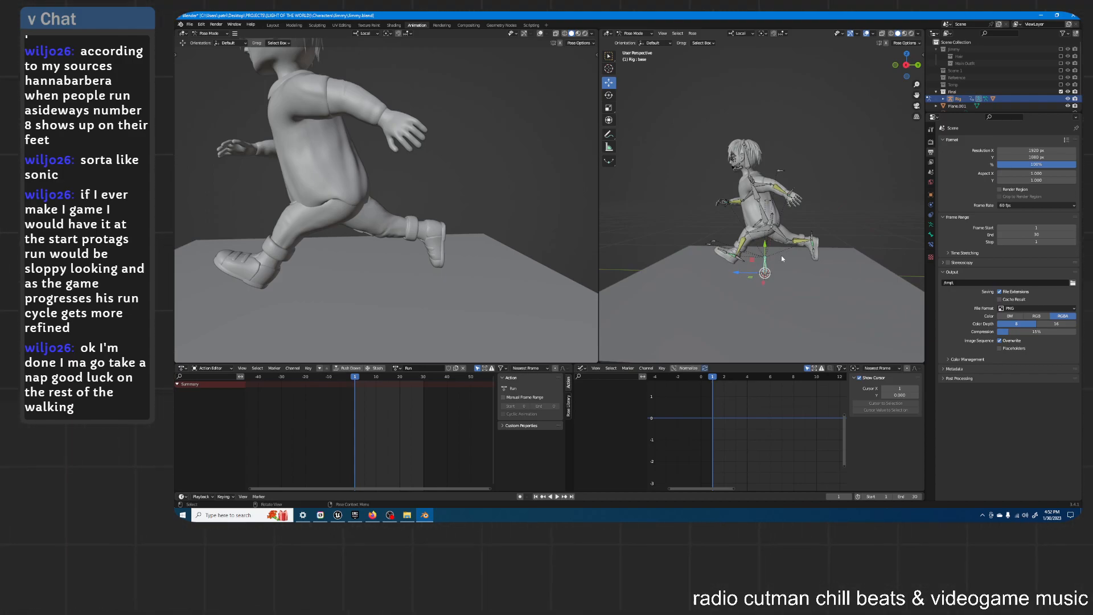
key(h)
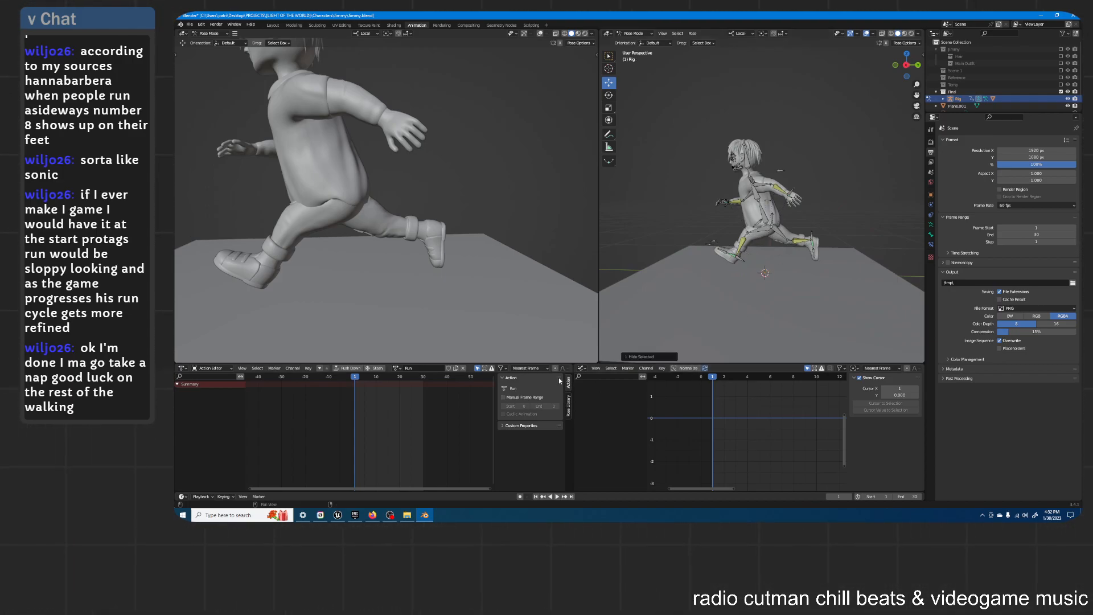
drag(573, 373, 819, 385)
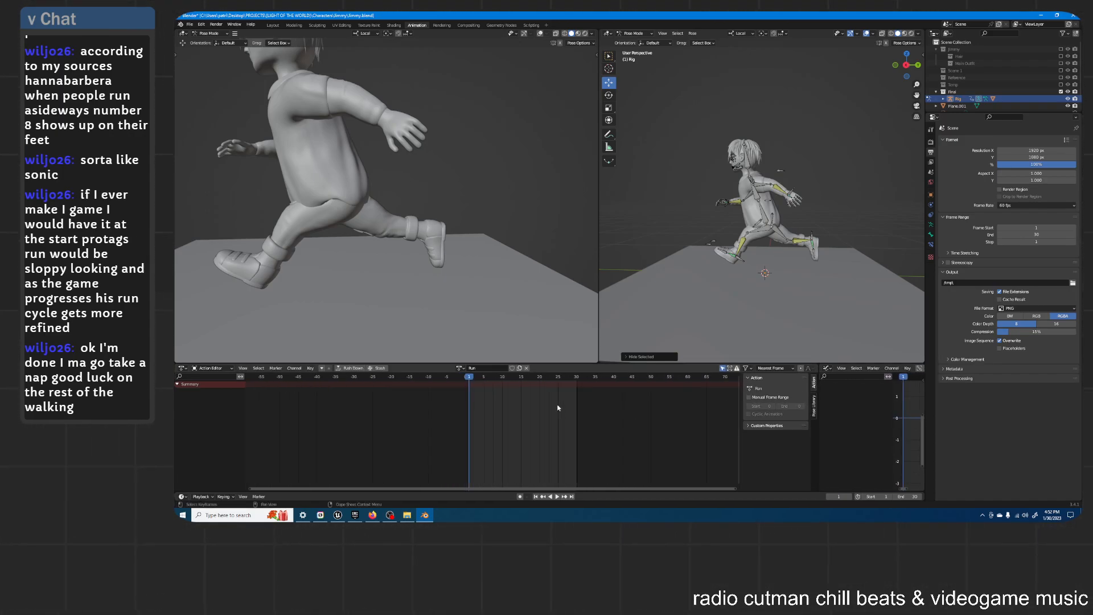
Step: Play and scrub the in-place run to check the character's poses from an angled side view
middle_drag(762, 209, 838, 213)
middle_drag(843, 209, 774, 199)
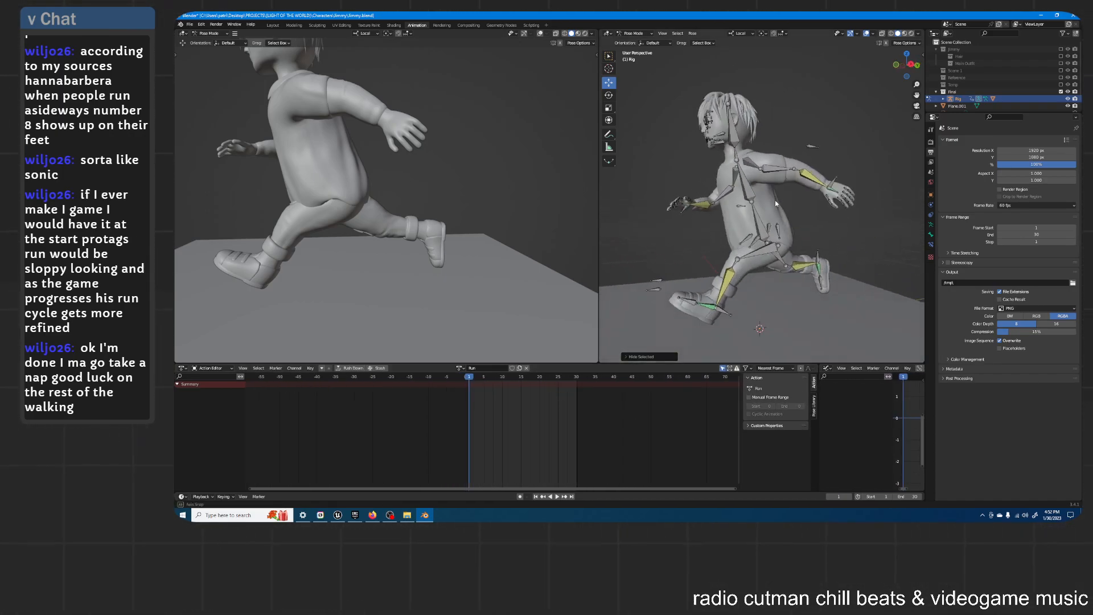
key(space)
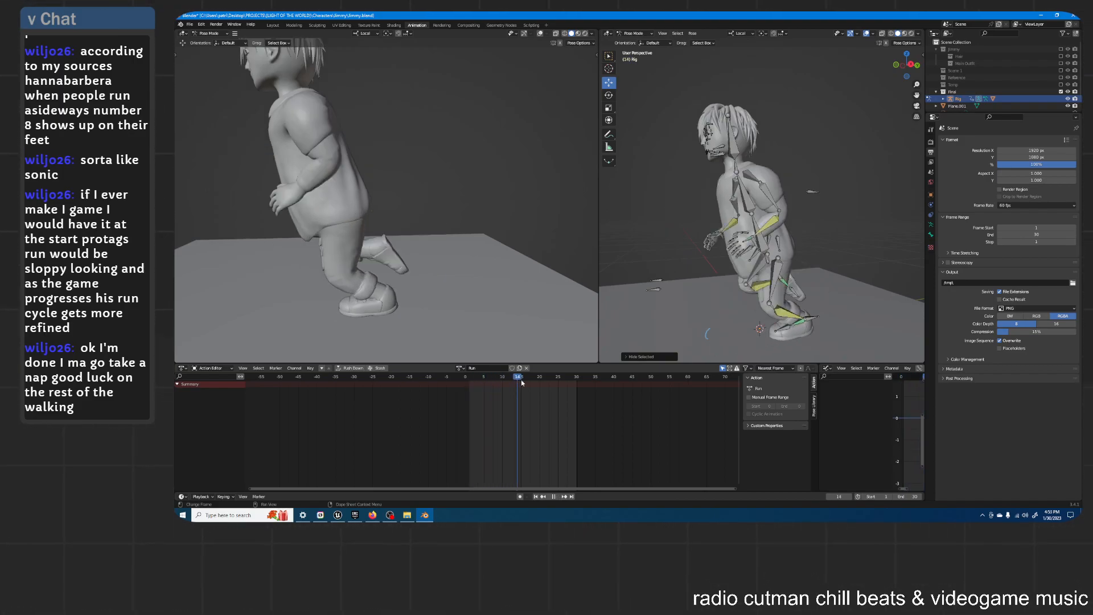
drag(475, 385, 440, 383)
Step: Set all of the left heel IK bone's keyframes to Linear interpolation
click(727, 311)
scroll(497, 414, up, 4)
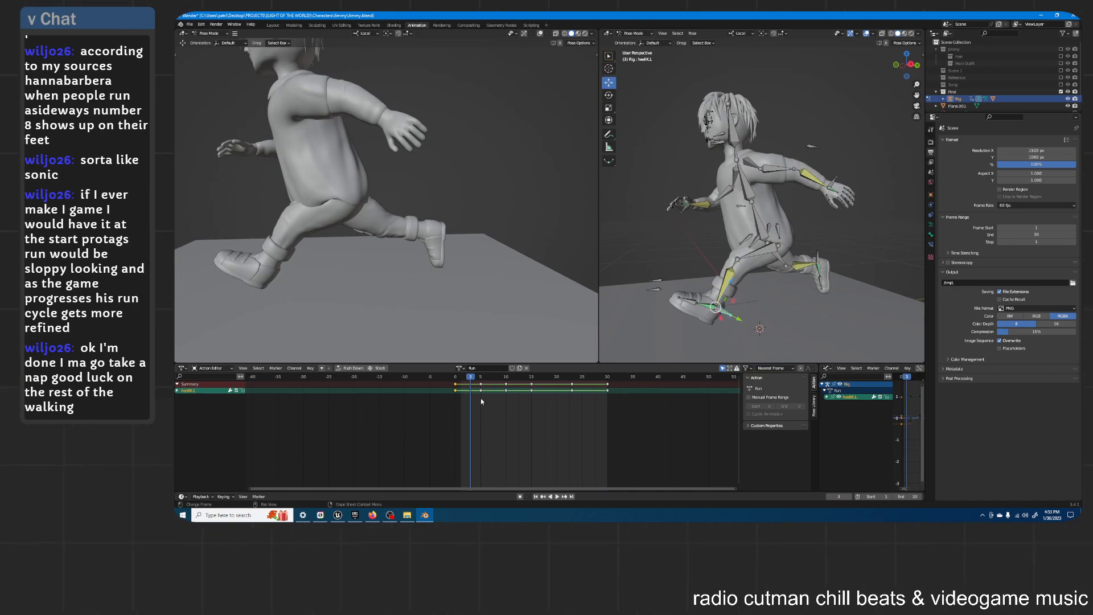
key(space)
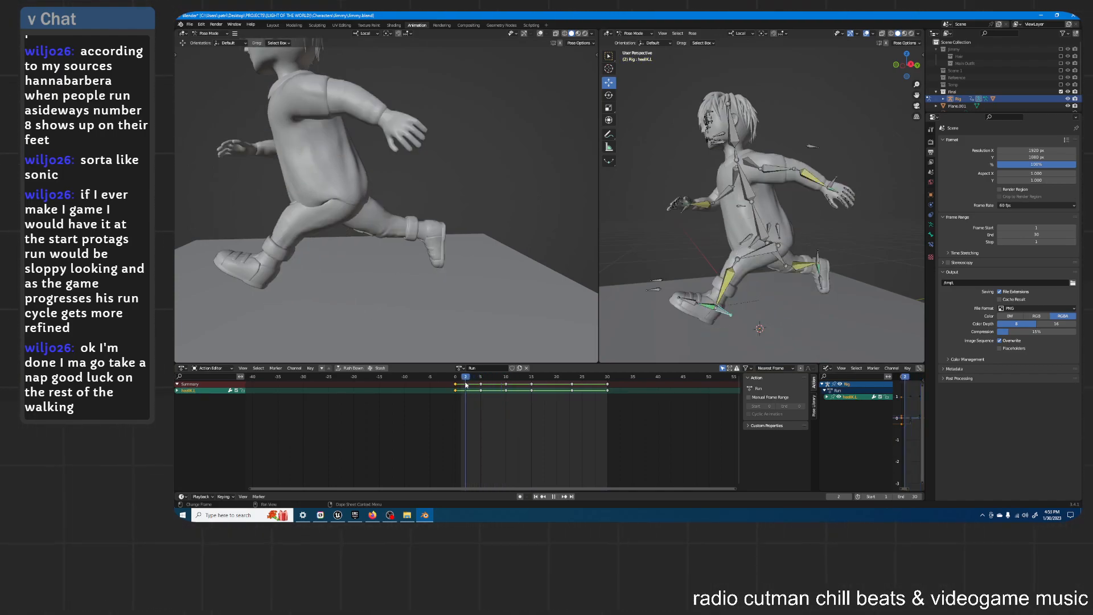
right_click(574, 405)
mouse_move(574, 403)
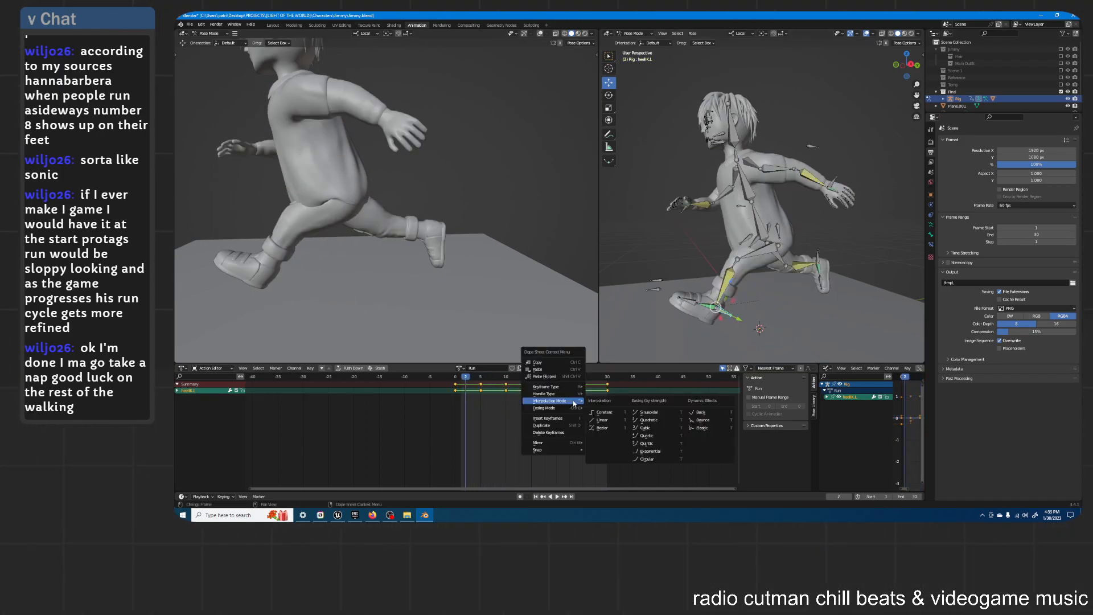
click(602, 419)
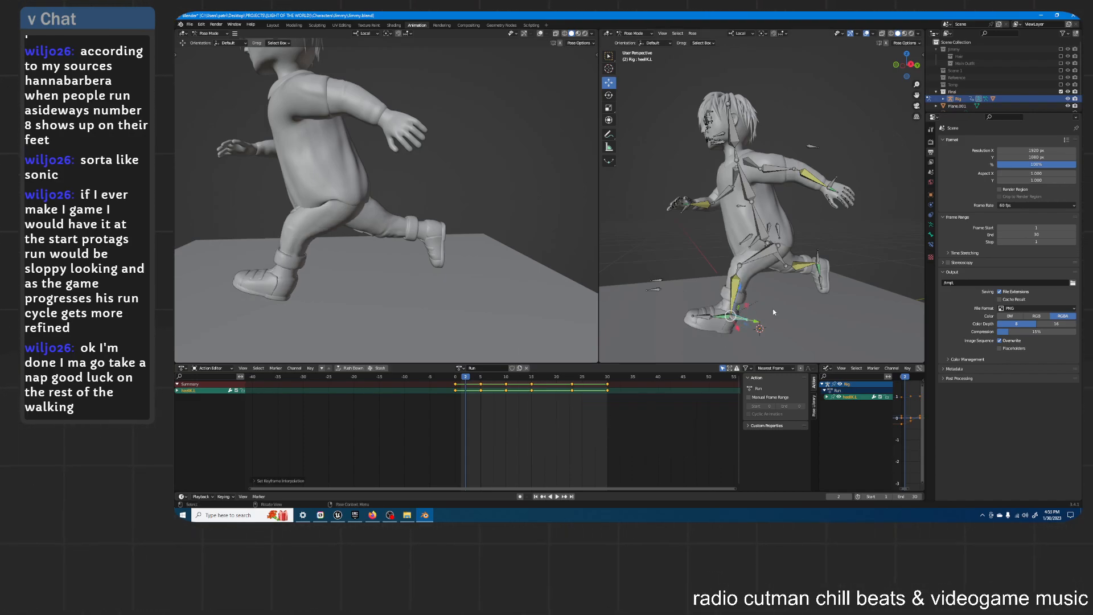
Step: Set all of the right heel IK bone's keyframes to Linear interpolation
click(819, 261)
right_click(496, 397)
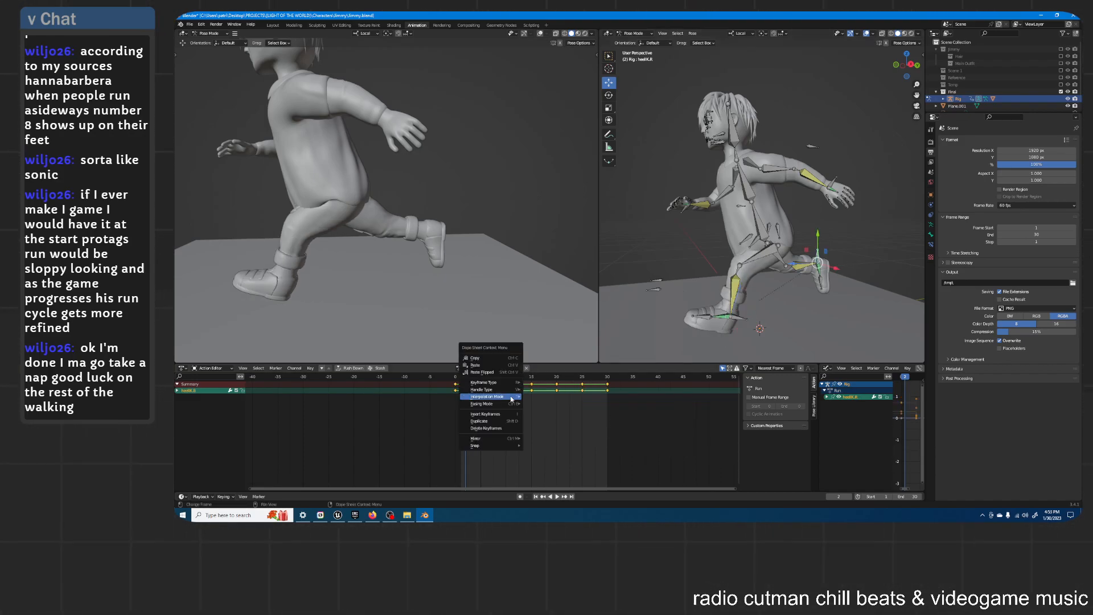
mouse_move(501, 397)
click(545, 419)
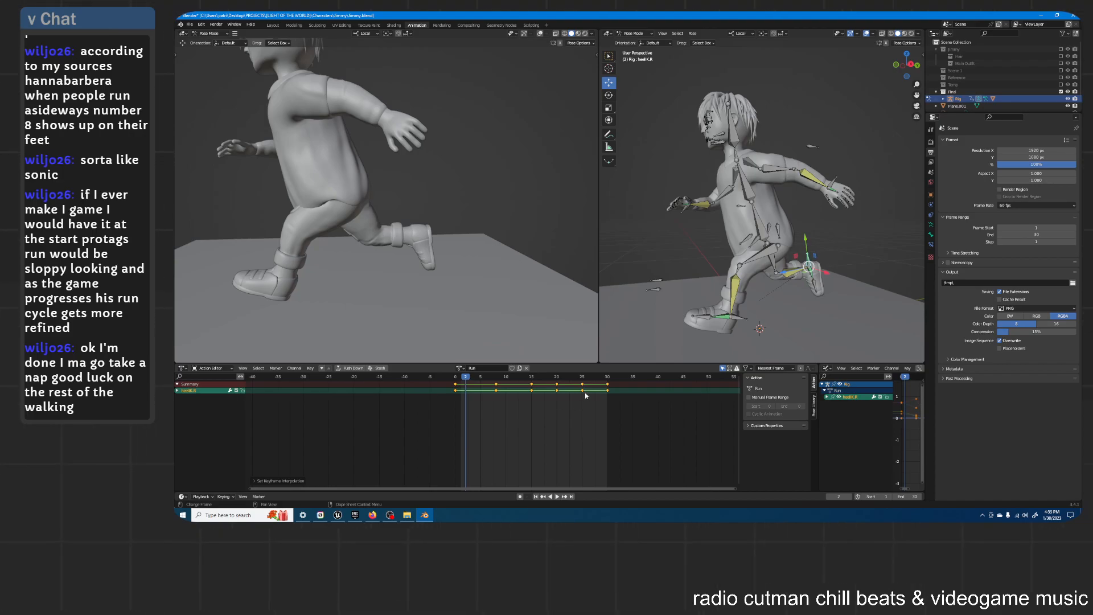
Step: Play the run cycle and review the leg motion from the side and from behind
key(space)
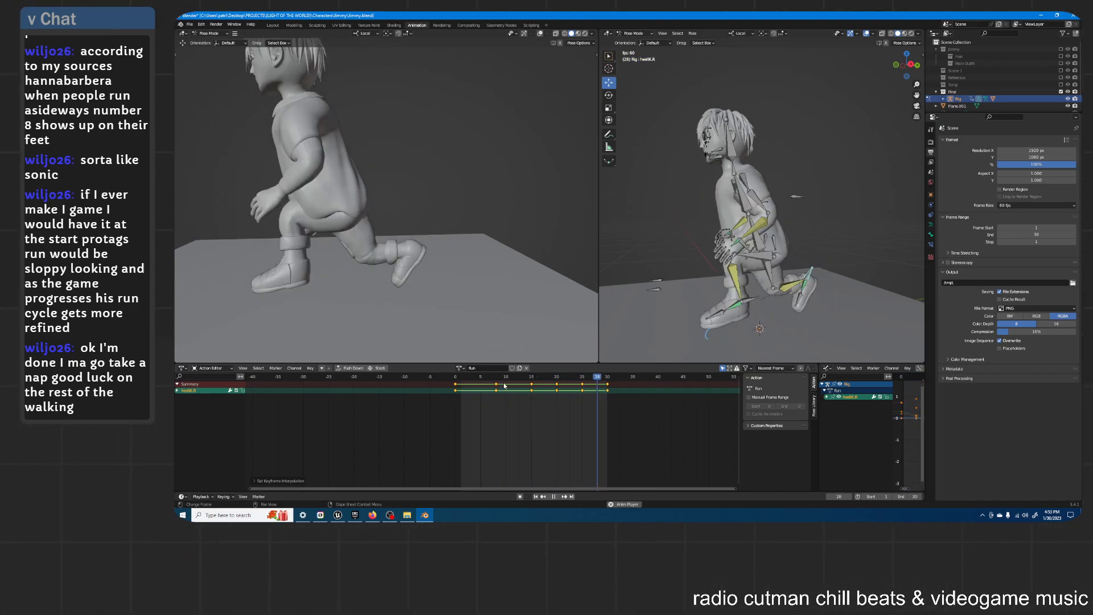
middle_drag(499, 173, 401, 173)
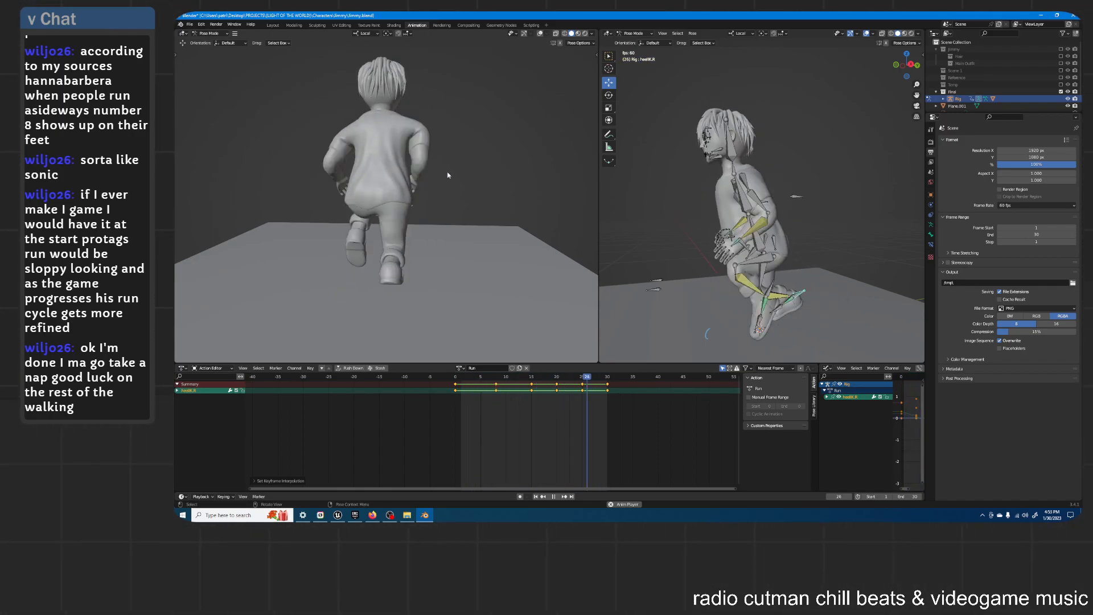
key(space)
middle_drag(418, 179, 495, 179)
middle_drag(765, 185, 739, 305)
Step: Select both heel IK bones together with the right toe bone
key(a)
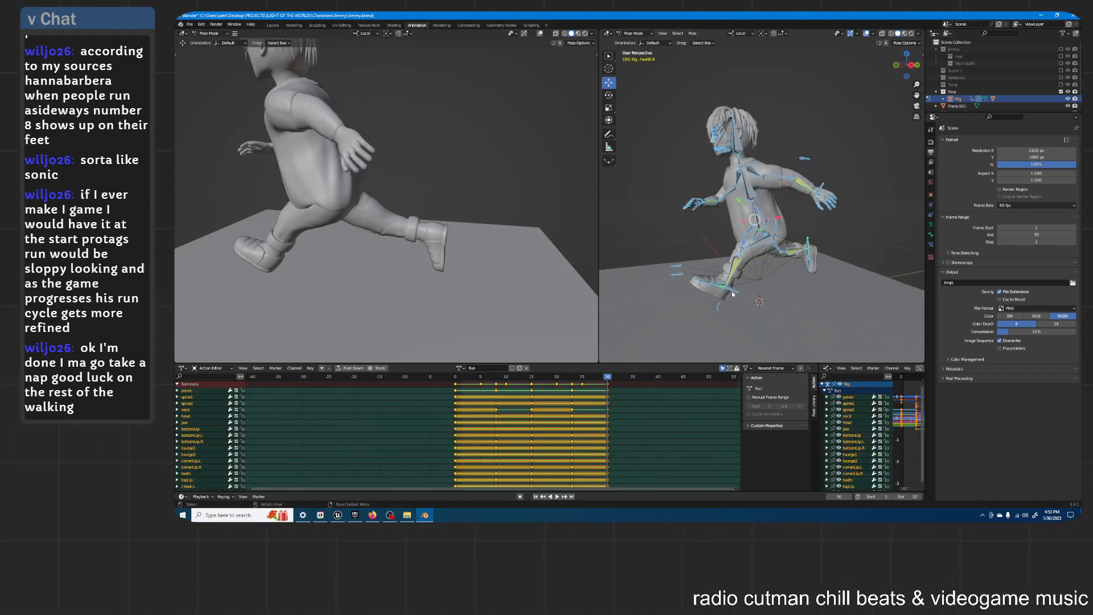
click(731, 292)
shift+click(811, 262)
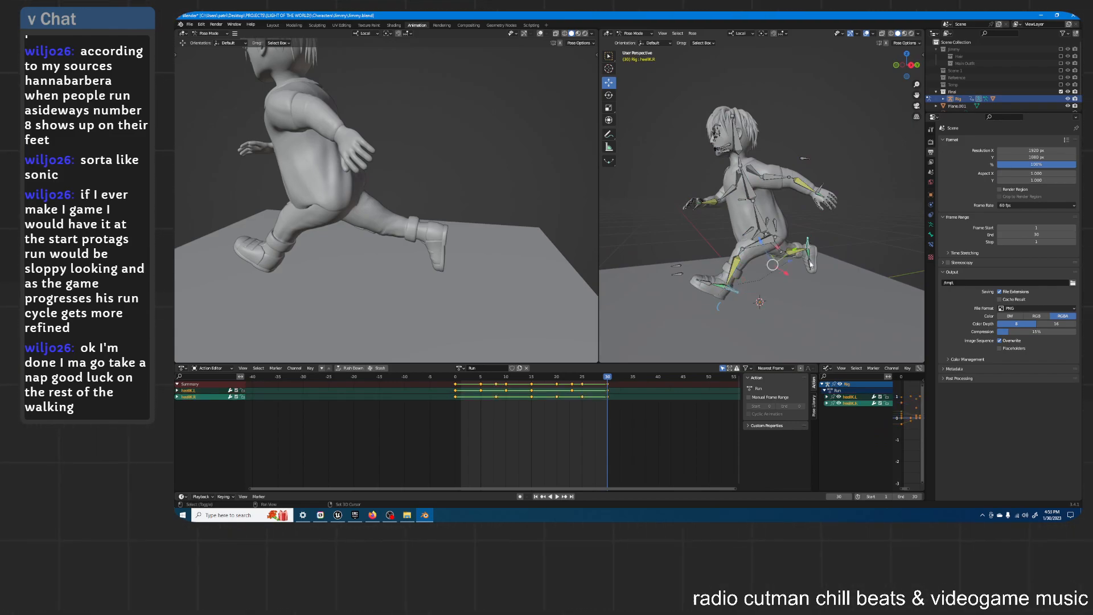
shift+click(811, 264)
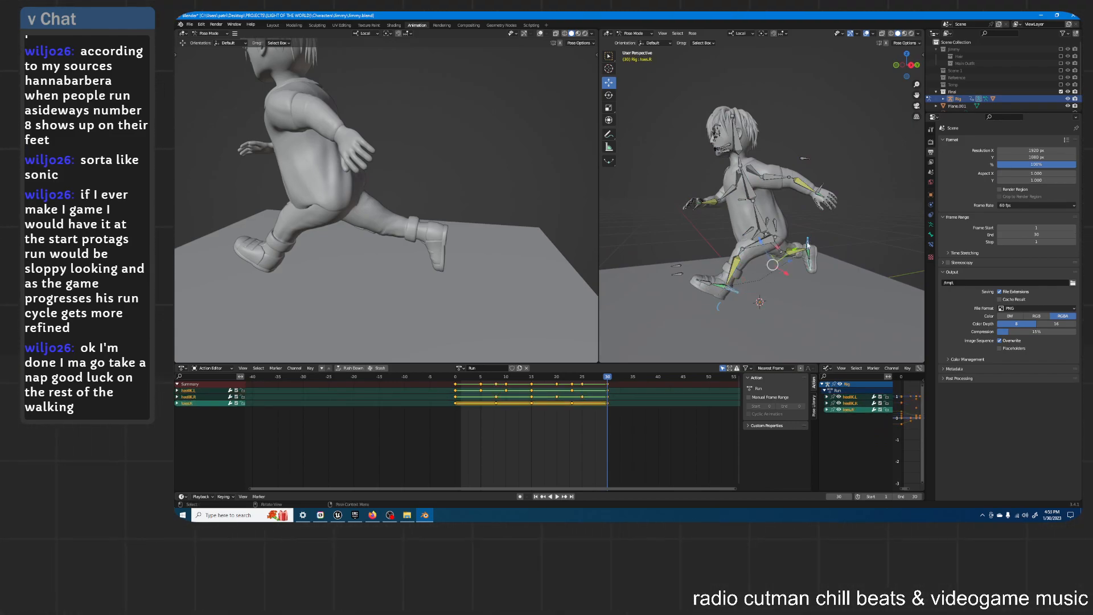
Step: Move the left toe bone's frame 8 keyframe to frame 10, comparing the foot pose against the left heel IK bone
click(505, 377)
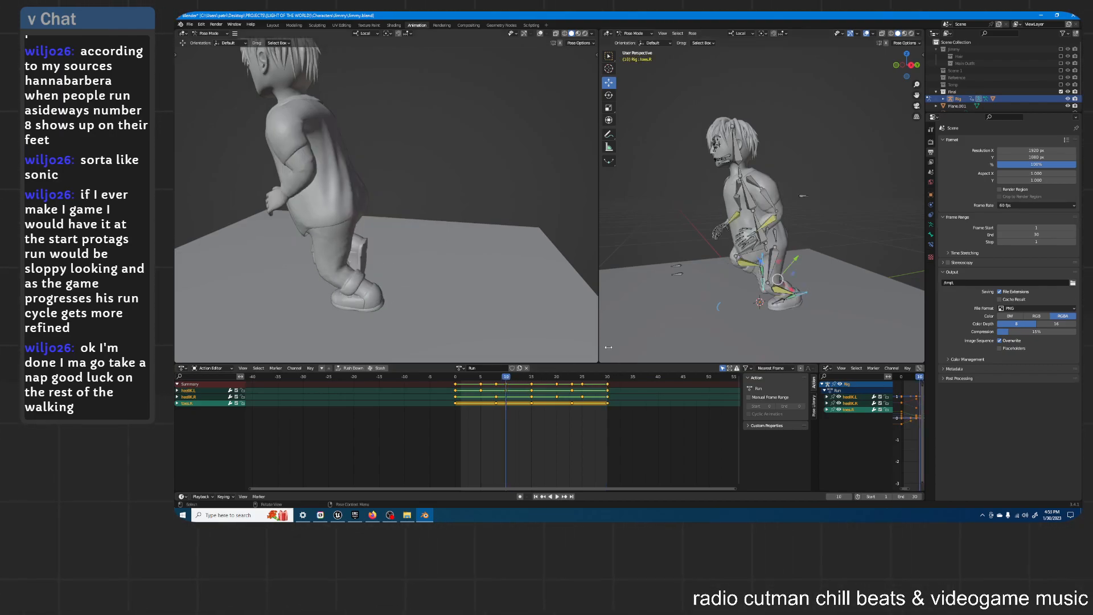
click(778, 307)
scroll(778, 307, up, 4)
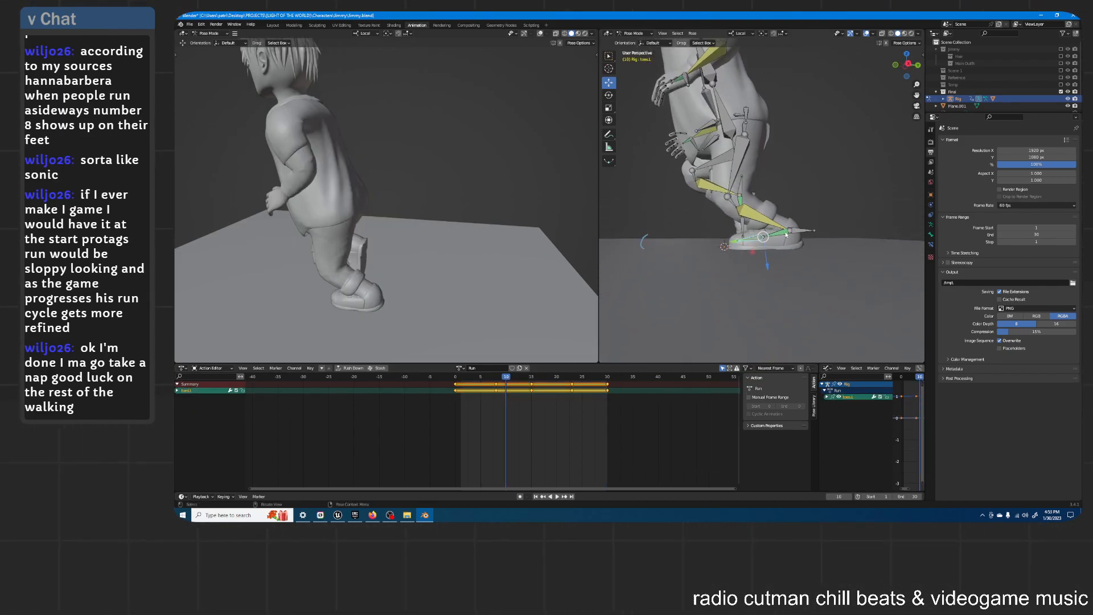
click(800, 234)
key(space)
click(506, 377)
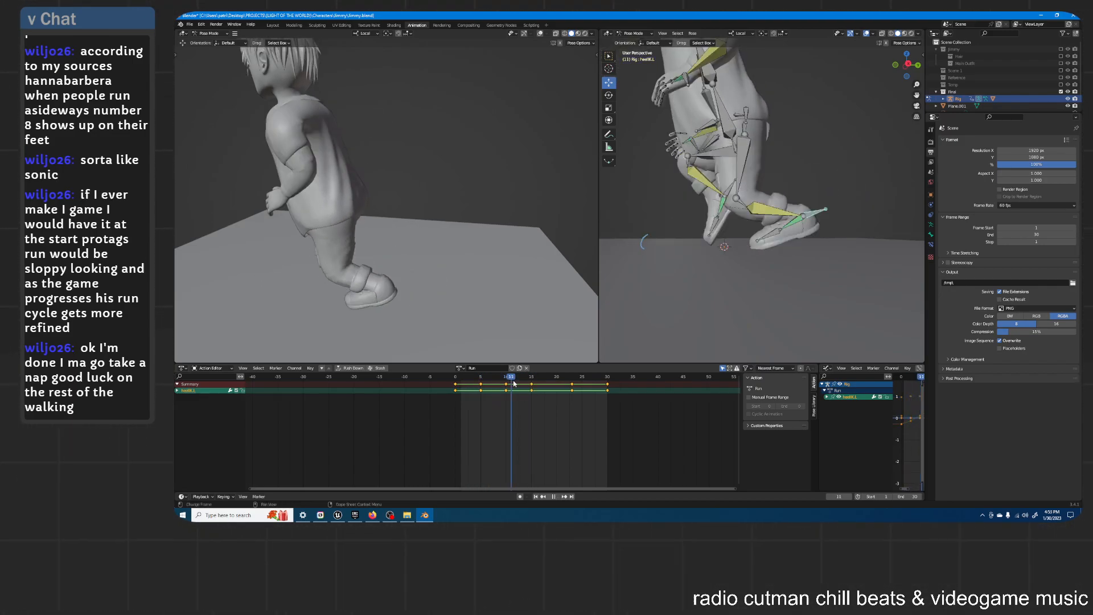
click(751, 242)
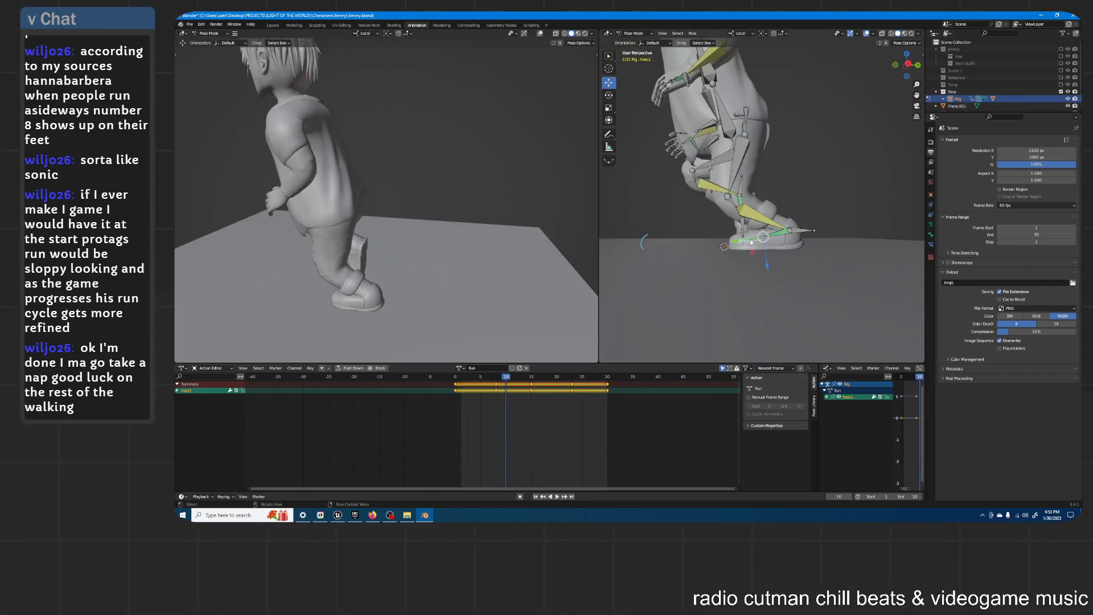
key(space)
drag(508, 382, 518, 378)
click(496, 387)
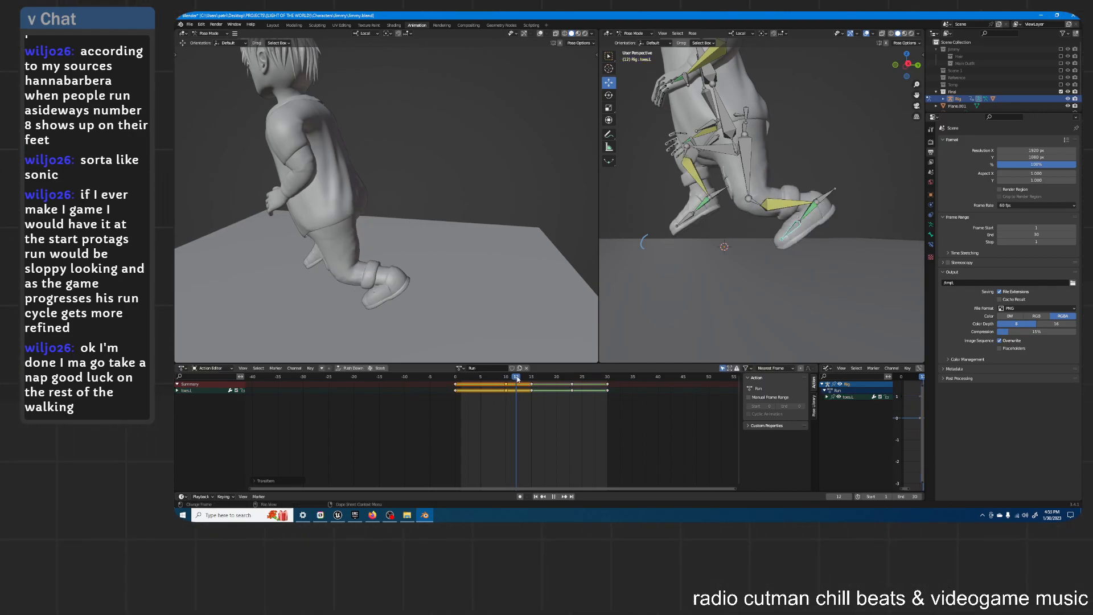
middle_drag(837, 173, 823, 180)
key(r)
key(x)
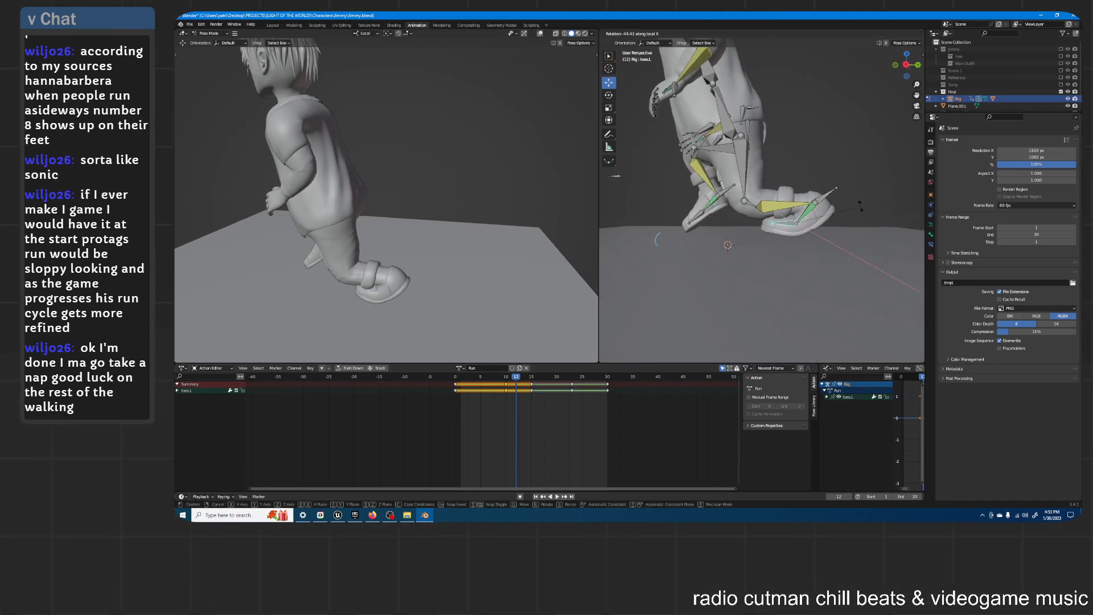
click(846, 198)
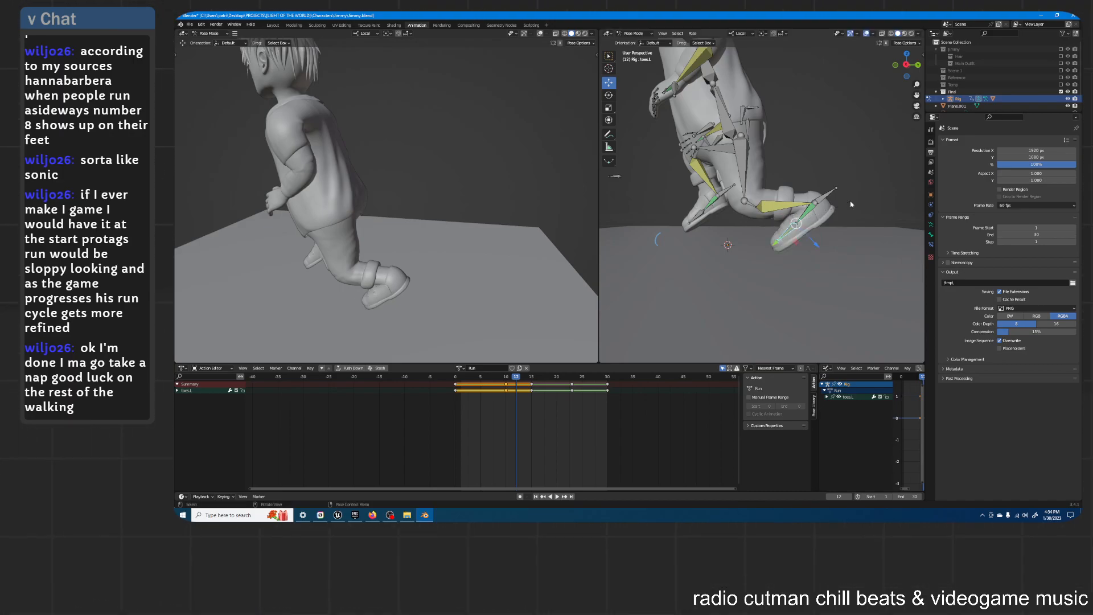
Step: In the right side view at frame 12, rotate the left toe bone about its local X axis to flatten the toes toward the ground
key(KP_3)
key(r)
key(x)
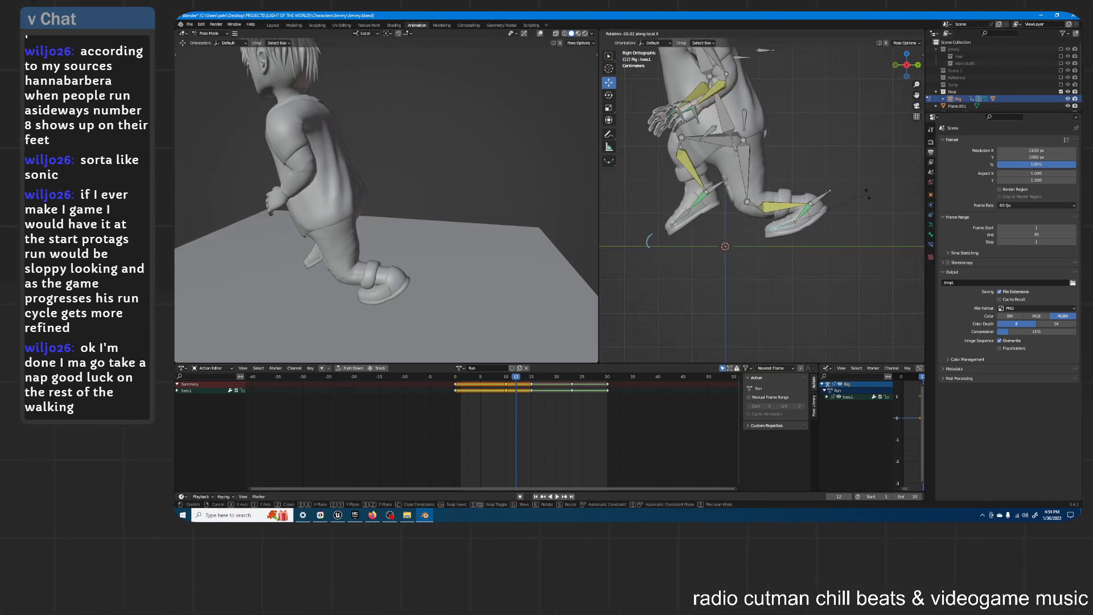
click(879, 211)
Step: Reposition and rotate the left heel IK bone at frame 12, adjusting it along local Z so the toes rest on the ground line
click(820, 199)
key(g)
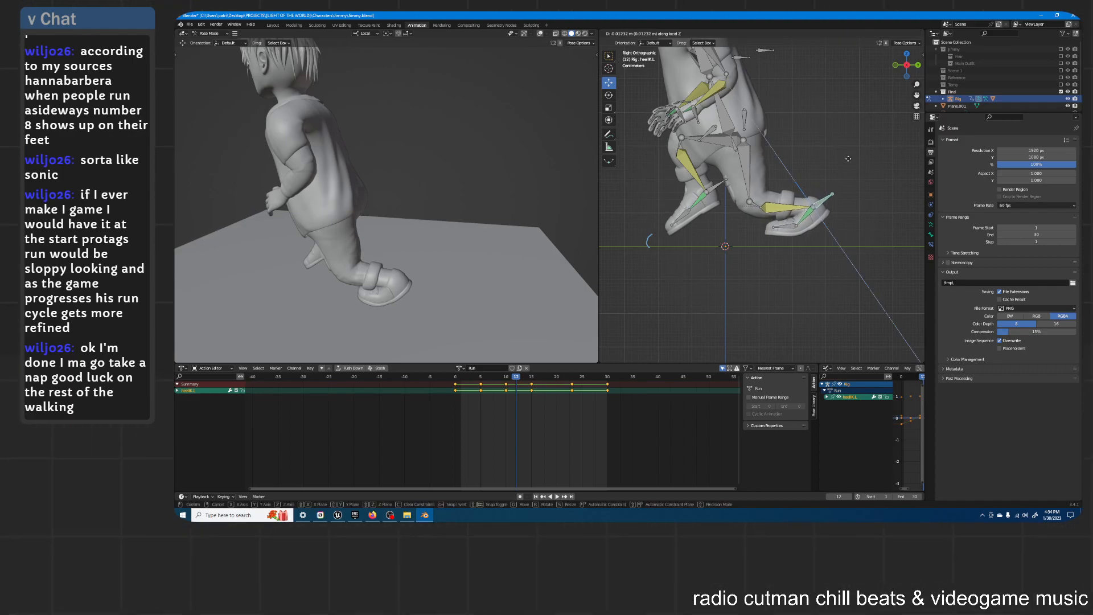
click(856, 171)
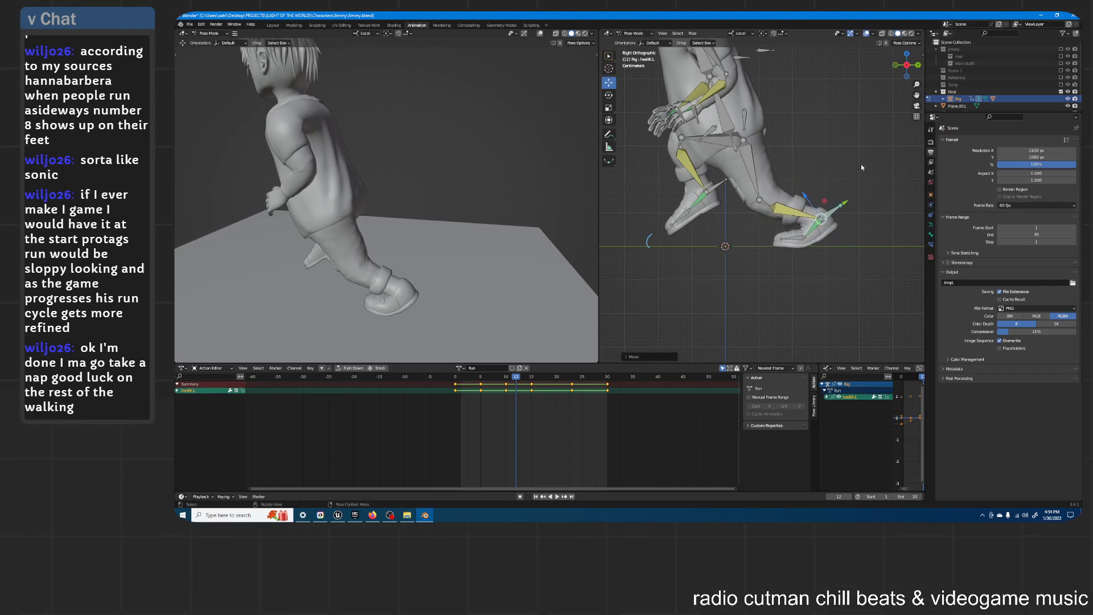
key(r)
click(858, 169)
key(g)
key(z)
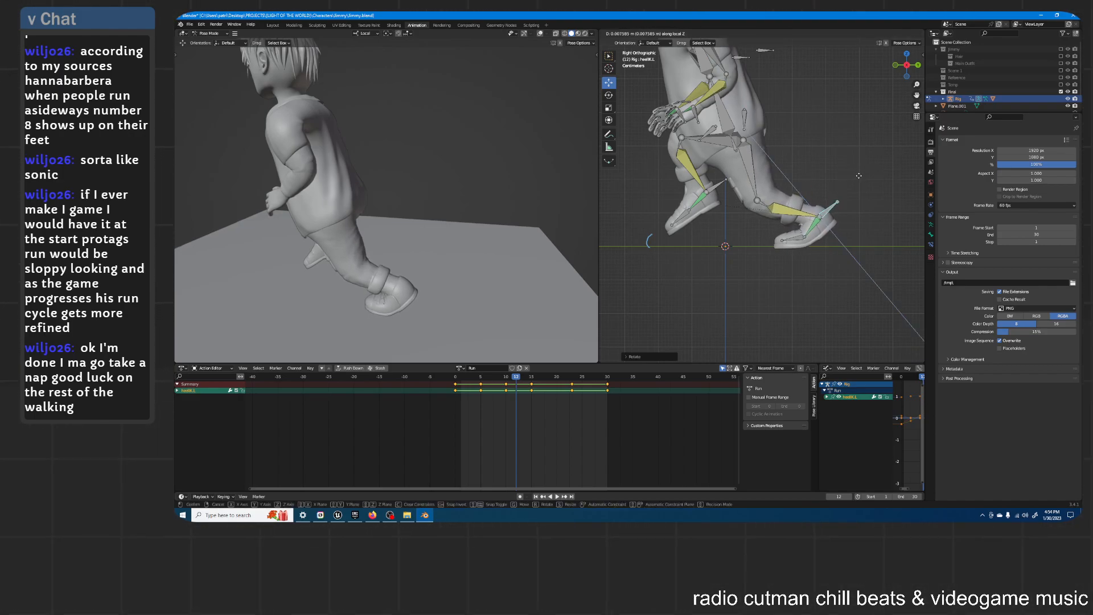
click(858, 176)
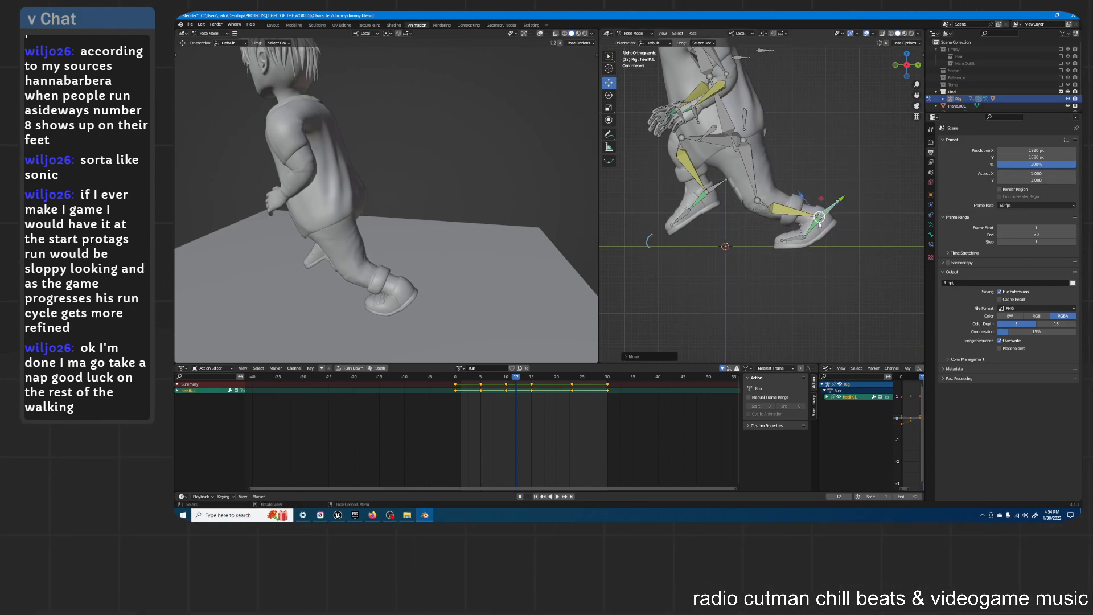
Step: Insert Location & Rotation keyframes for the left heel IK and left toe bones at frame 12
key(i)
click(852, 184)
click(790, 235)
key(i)
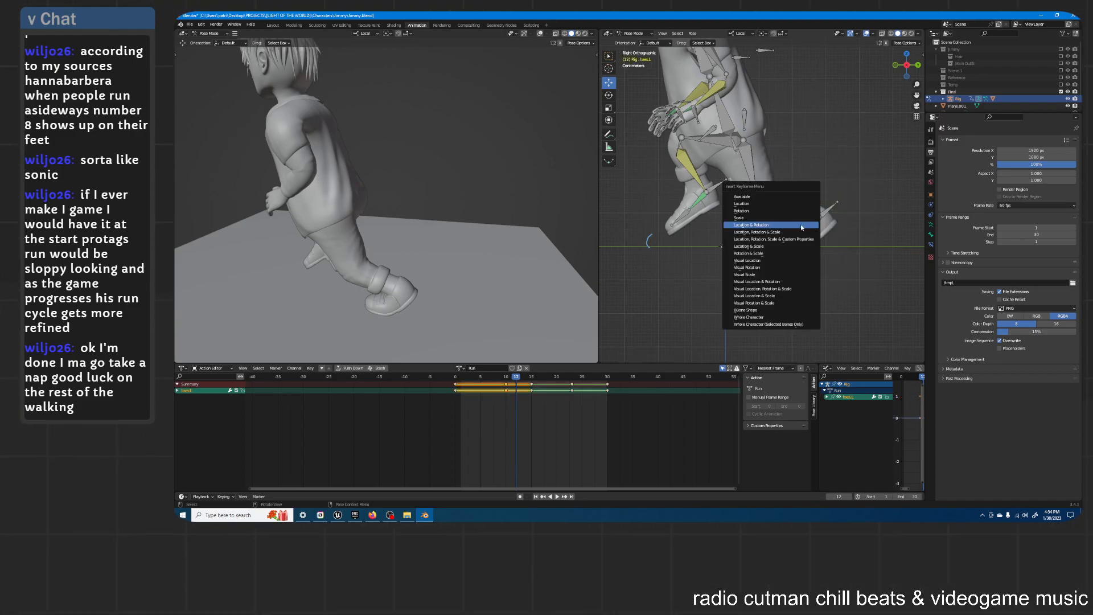
click(801, 224)
Step: Change the interpolation mode of the left toe bone's keyframes and check the push-off around frame 12
key(space)
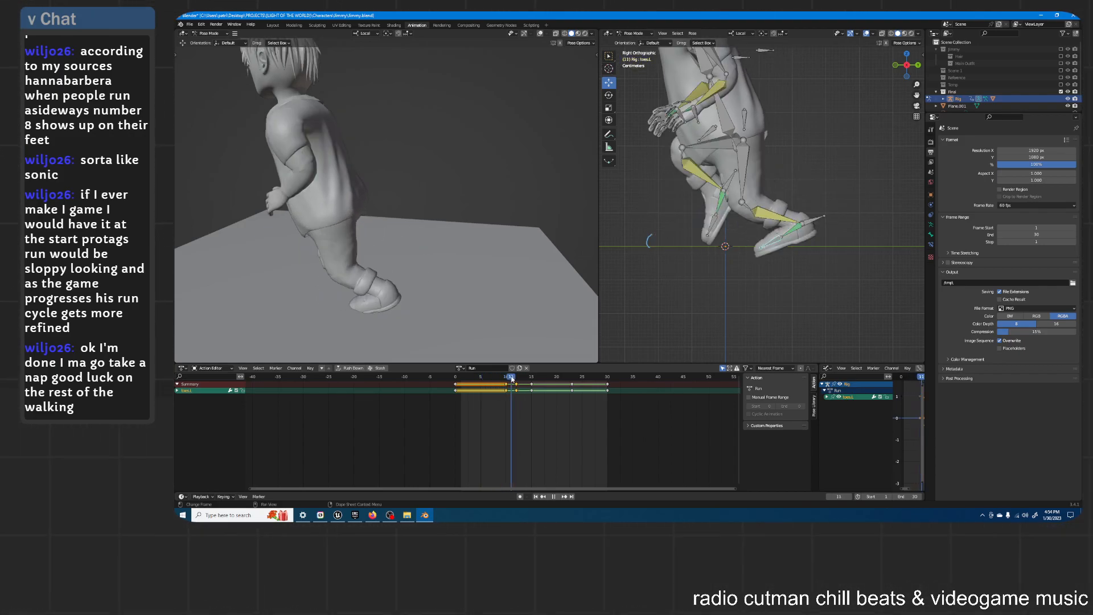
key(space)
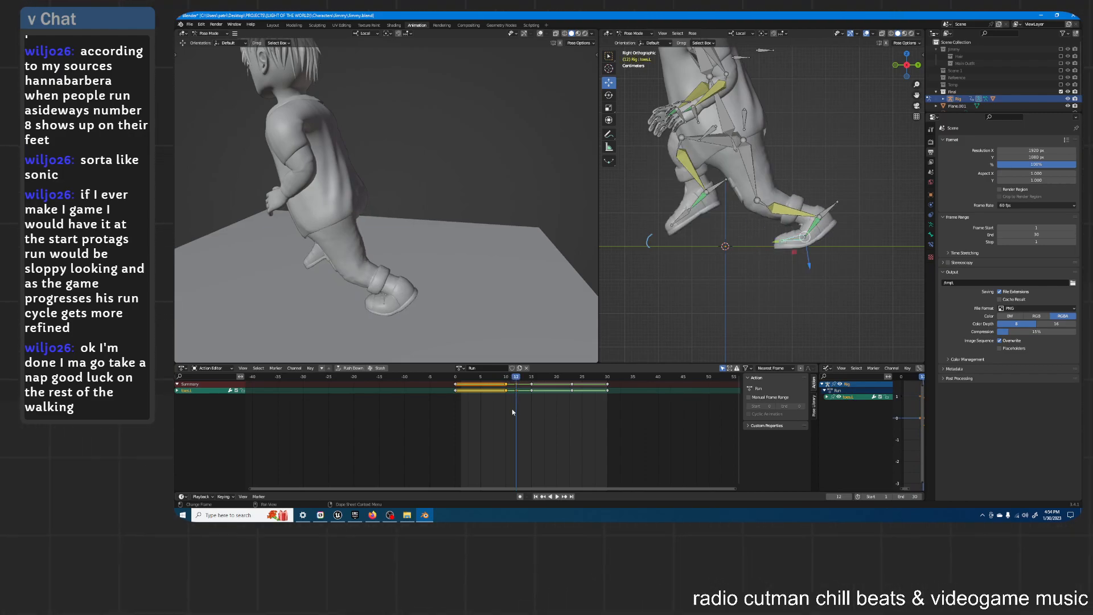
right_click(518, 389)
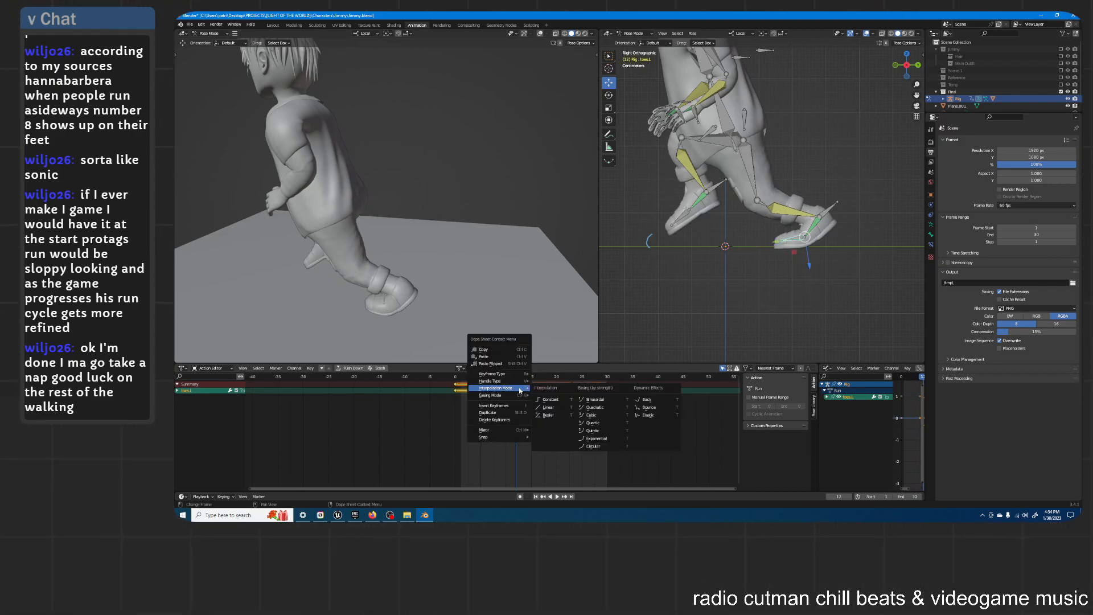
click(545, 400)
key(space)
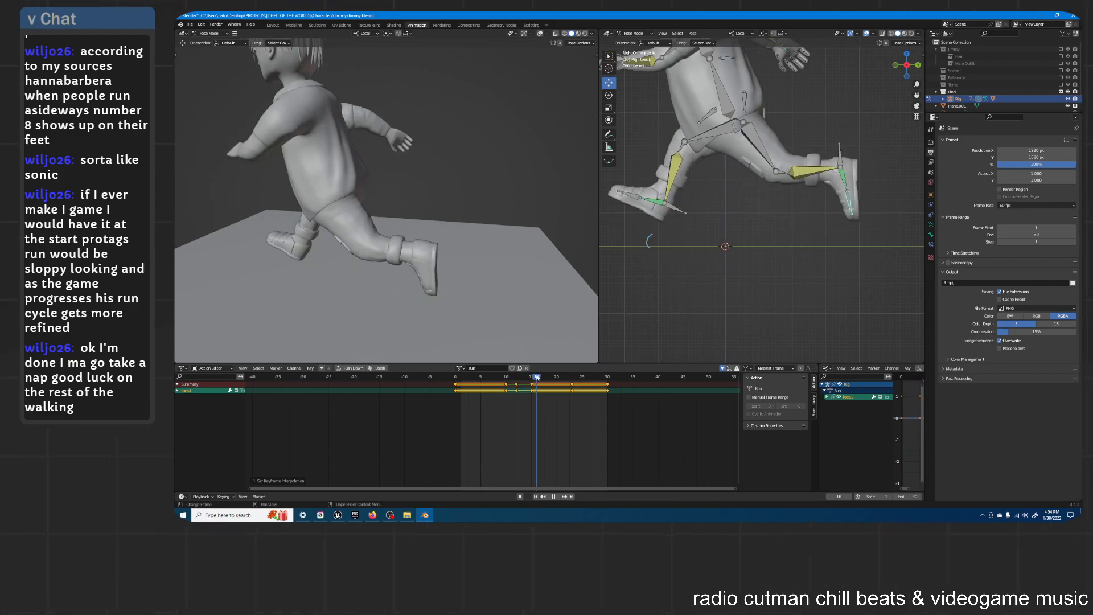
drag(489, 378, 524, 384)
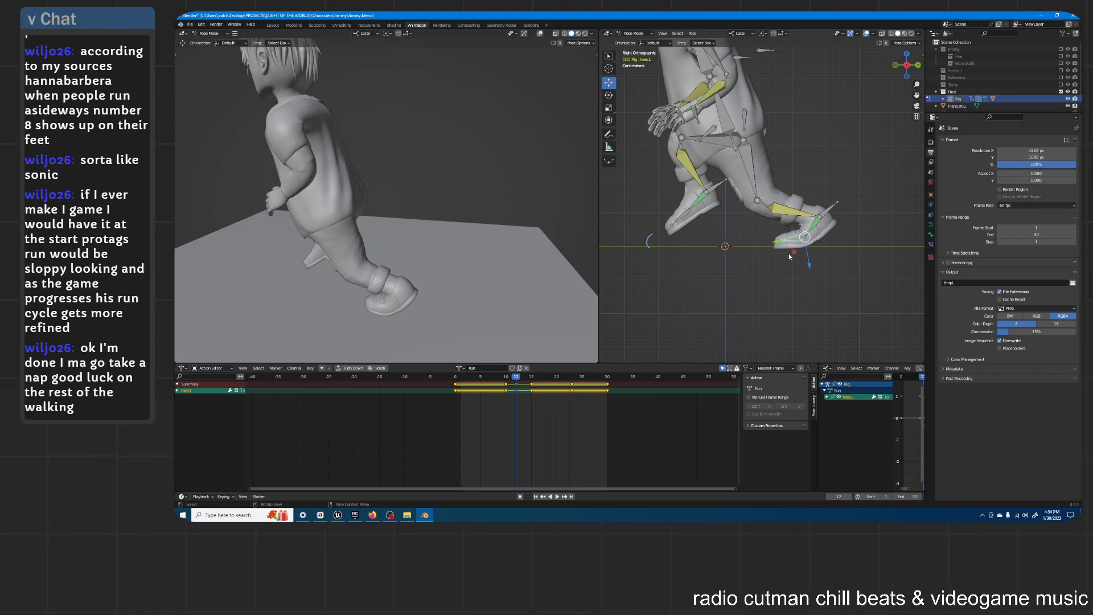
Step: Copy the left heel IK and toe pose at frame 12 and paste it flipped onto the matching right bones at frame 27
shift+click(826, 214)
key(ctrl+c)
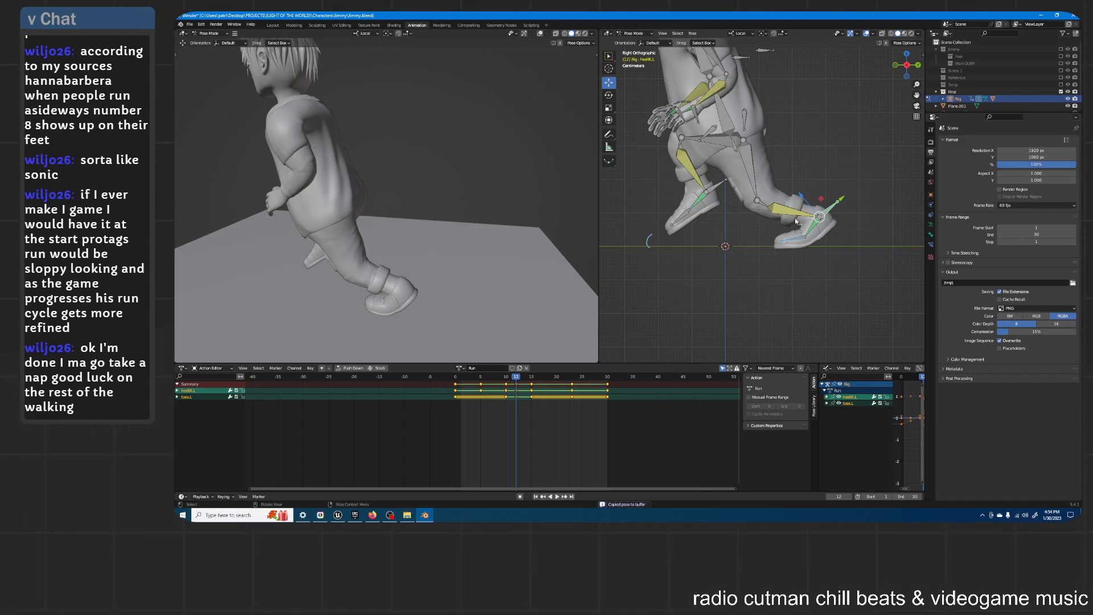
click(716, 188)
shift+click(680, 218)
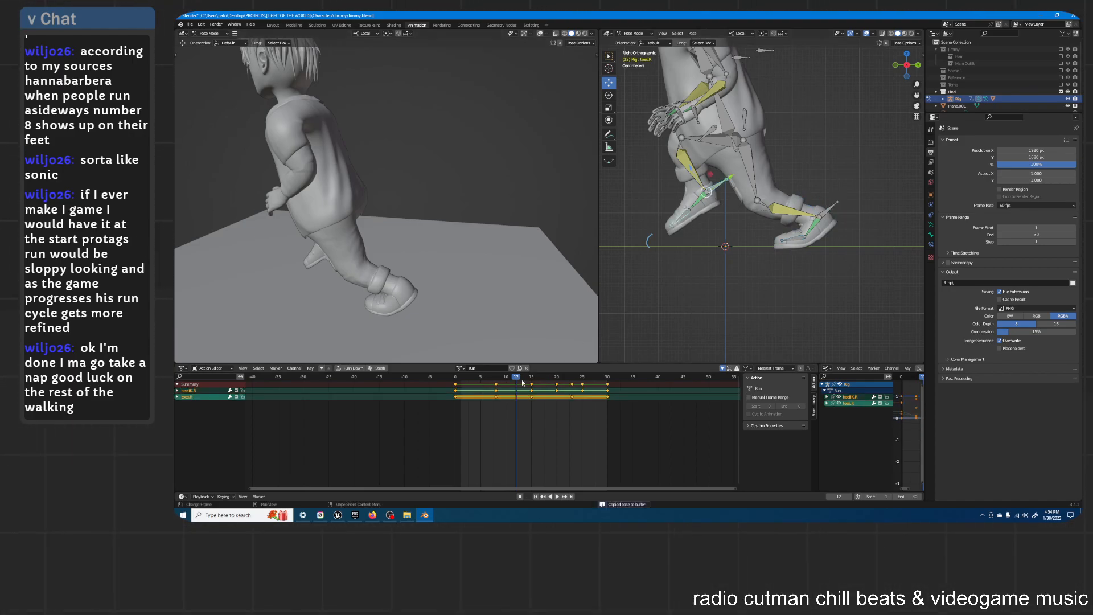
key(space)
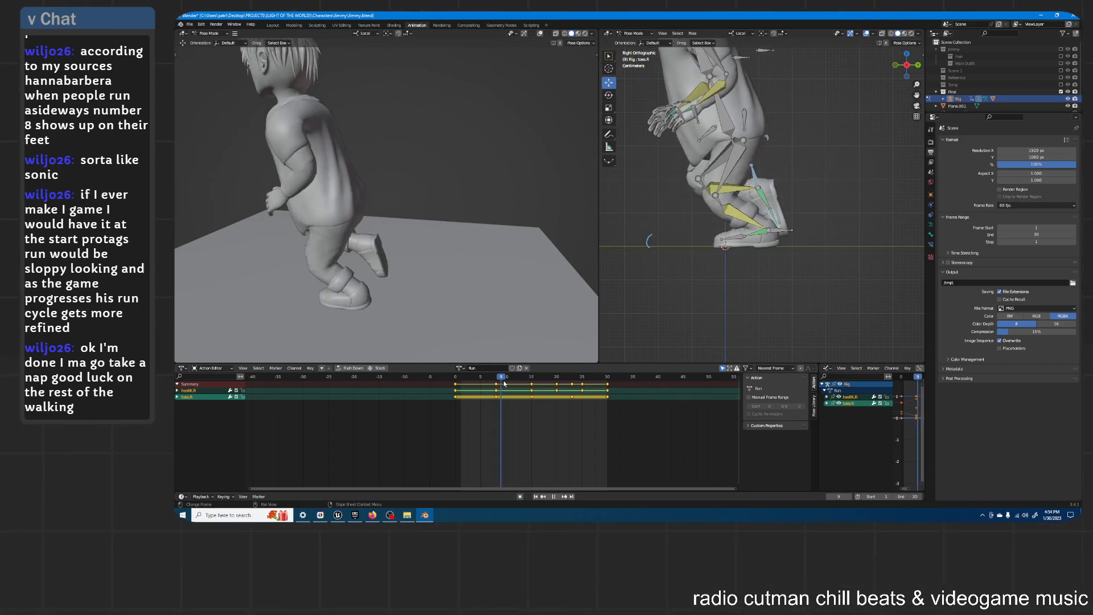
key(space)
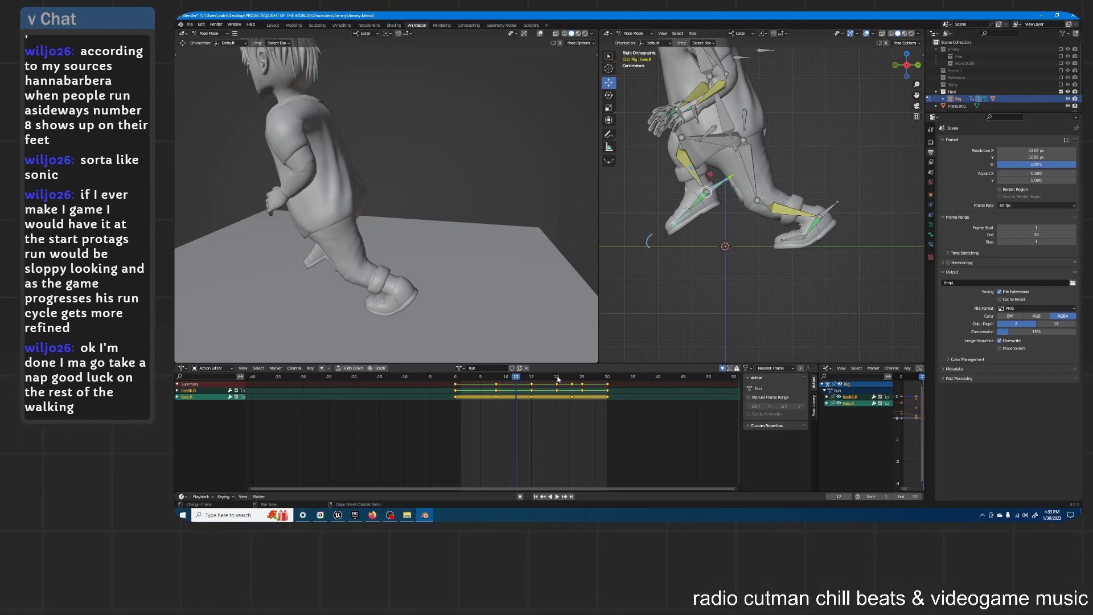
key(space)
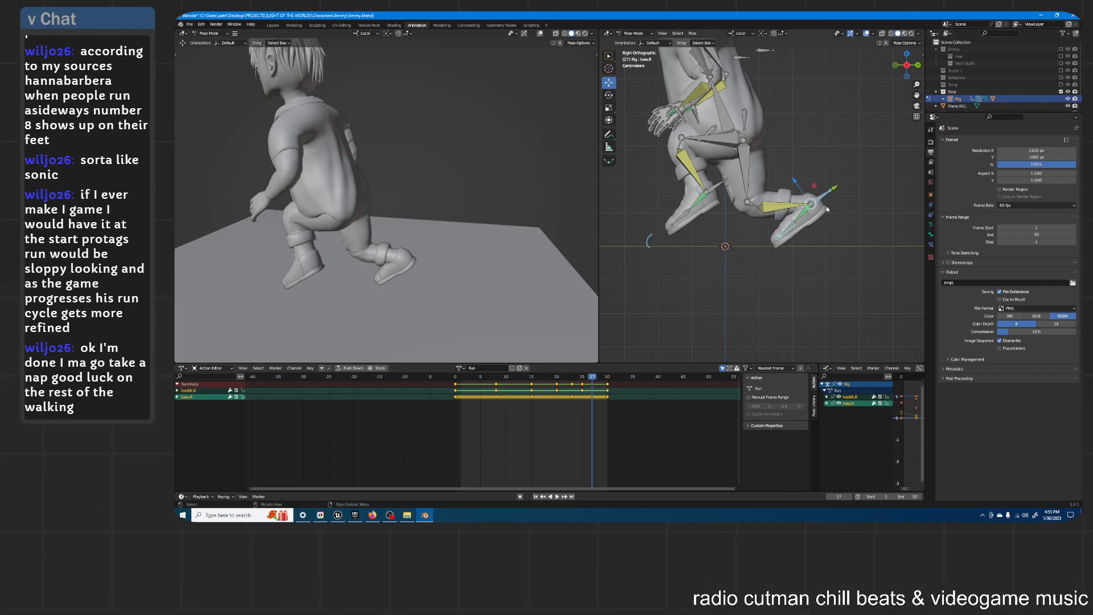
key(ctrl+v)
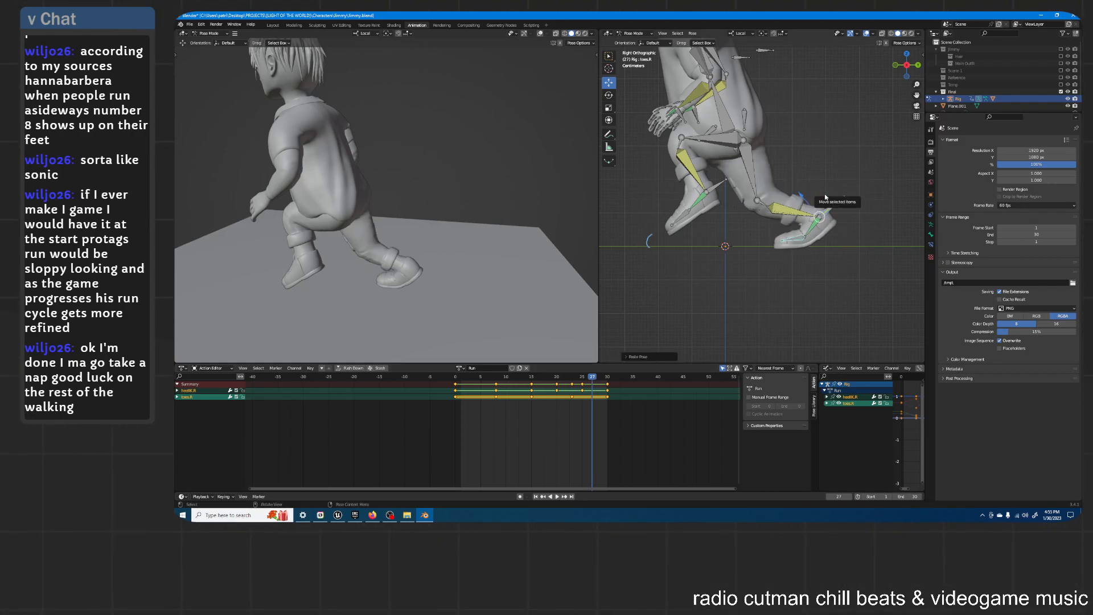
Step: Insert Location & Rotation keyframes for the right heel IK and right toe bones at frame 27 and replay the cycle
key(i)
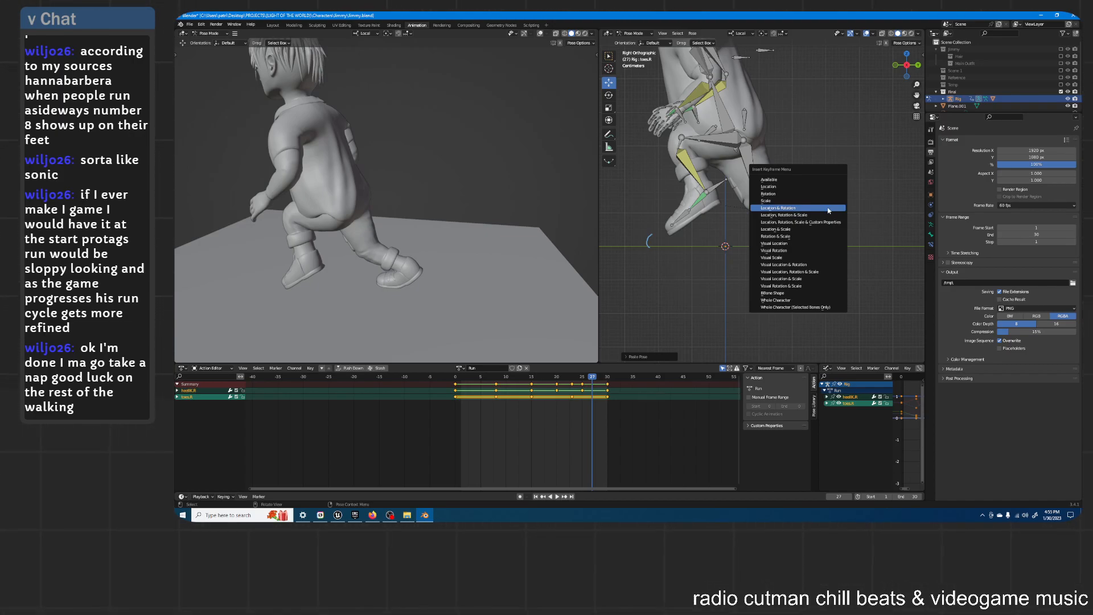
click(828, 210)
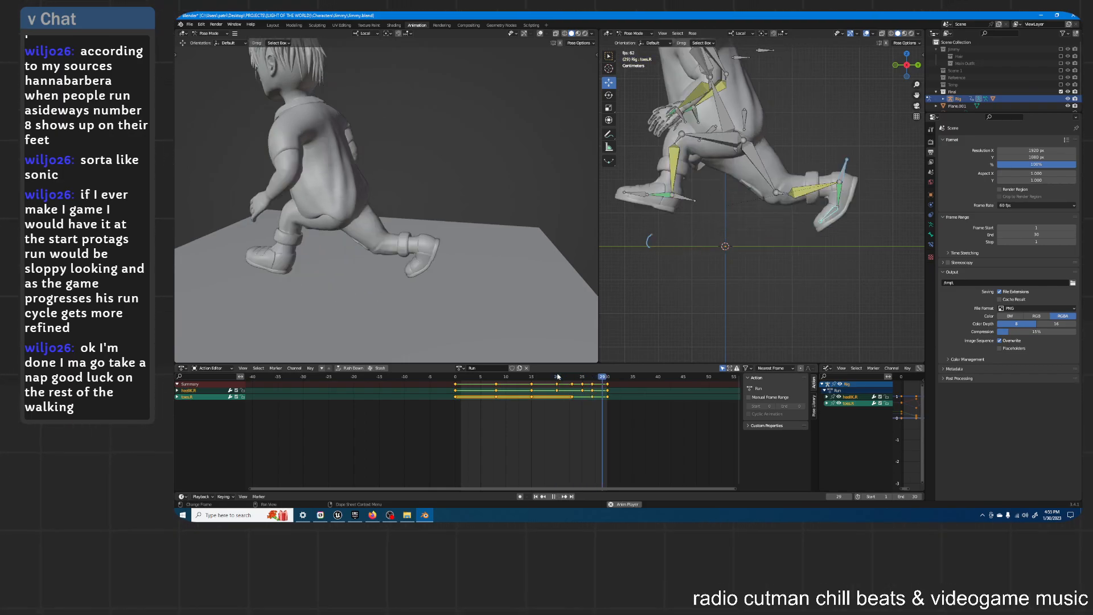
key(space)
key(space)
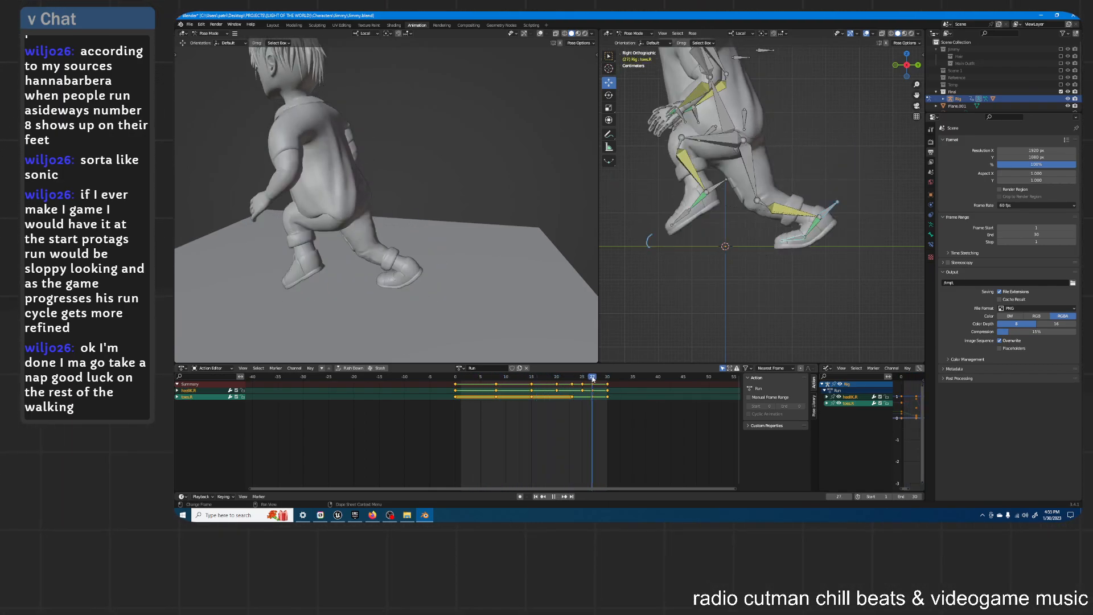
Step: Set the selected keyframes of the right heel IK and toe bones to Linear interpolation and check frames 25 to 27
right_click(581, 408)
mouse_move(581, 402)
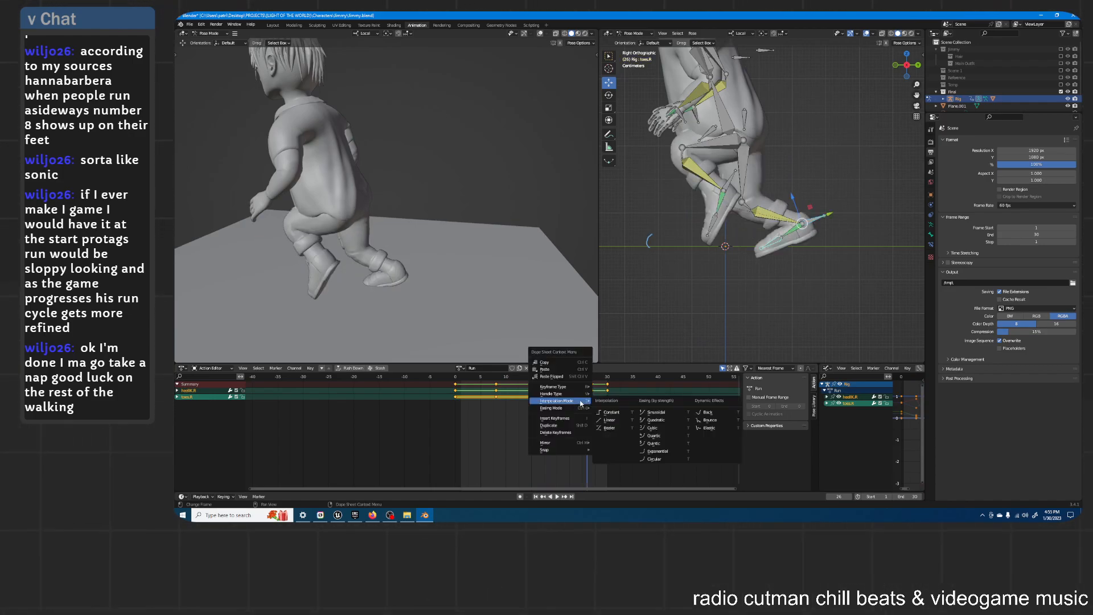
click(612, 420)
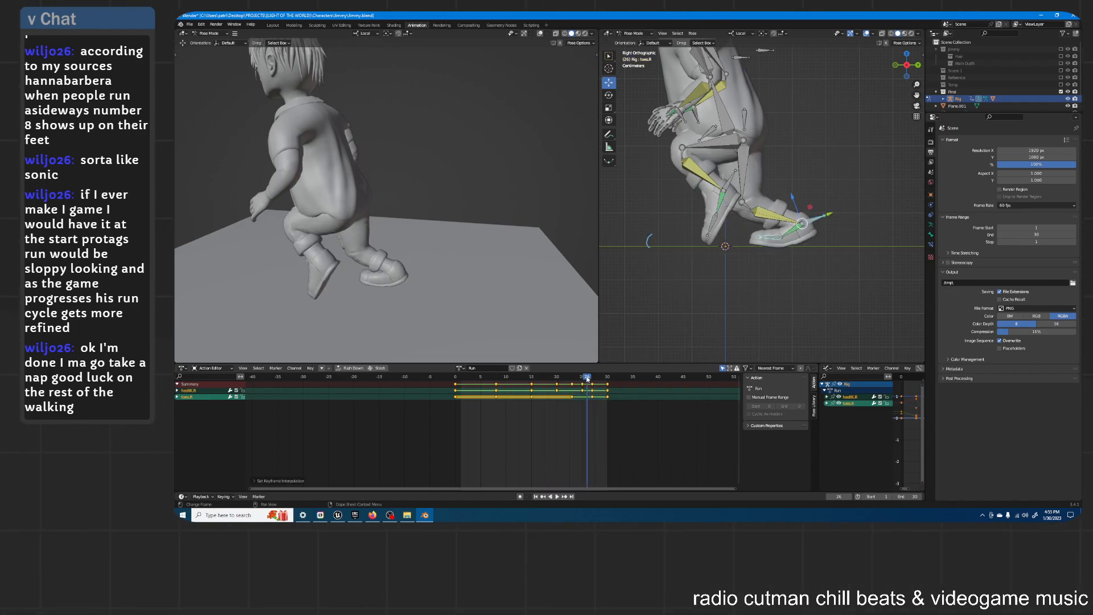
key(space)
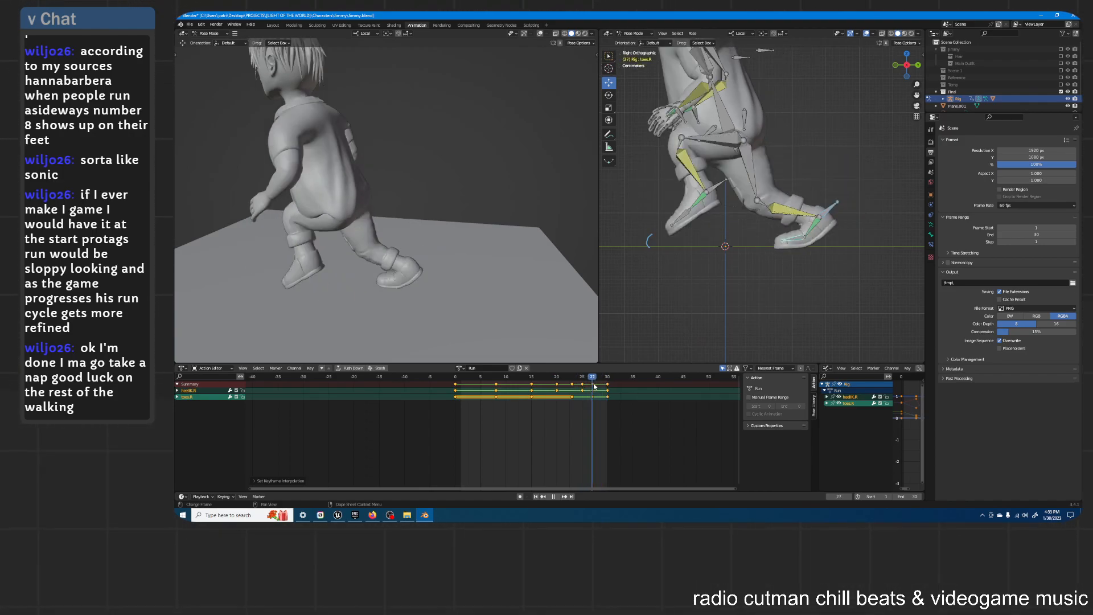
key(space)
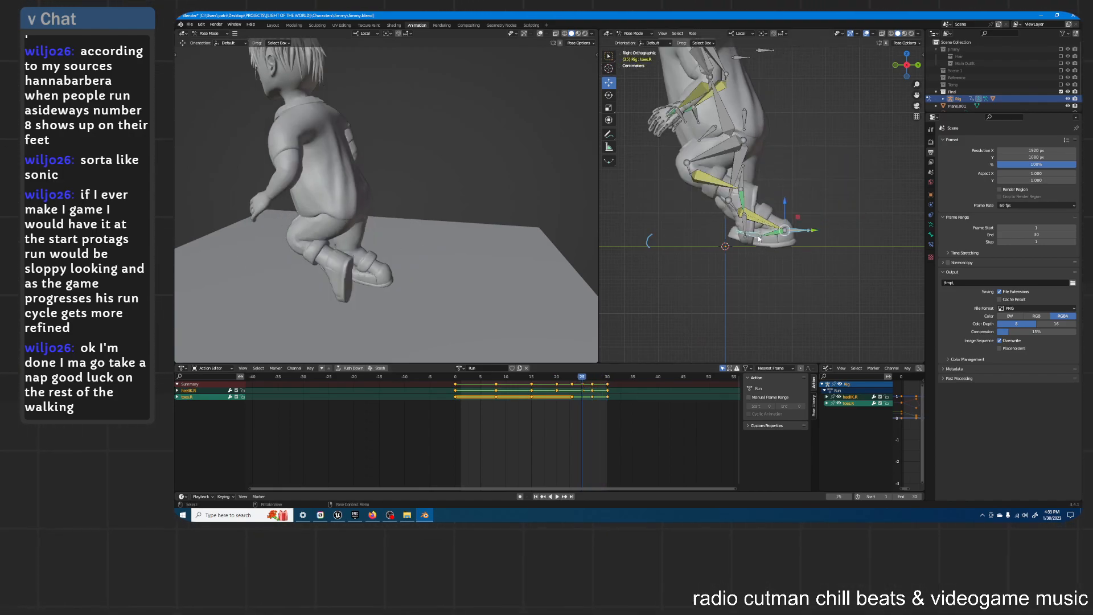
Step: Insert a Location & Rotation keyframe for the right toe bone at frame 25
click(762, 236)
key(i)
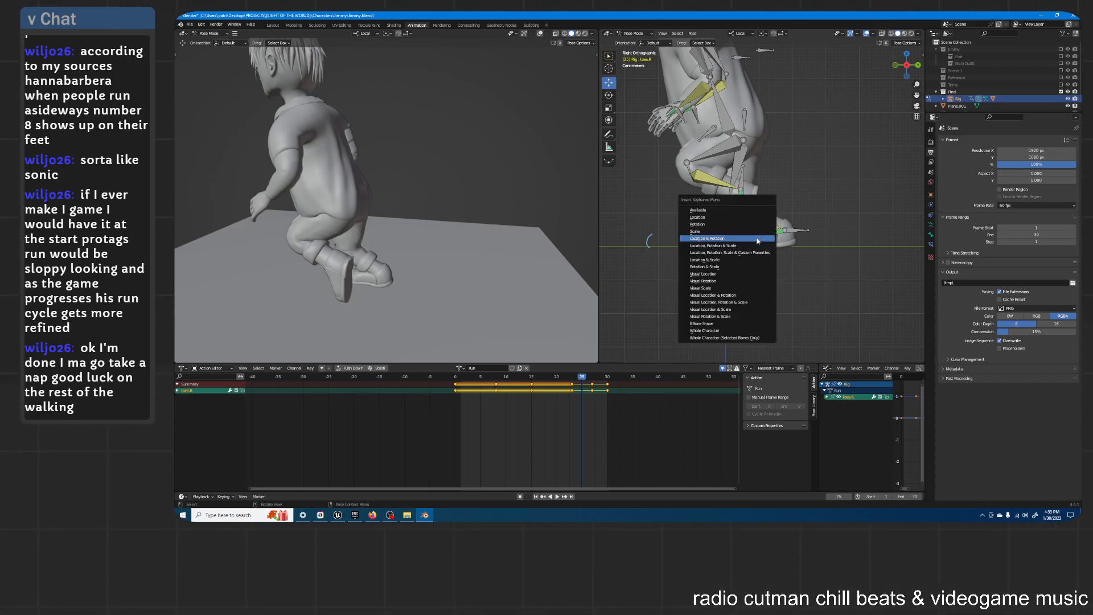
click(758, 239)
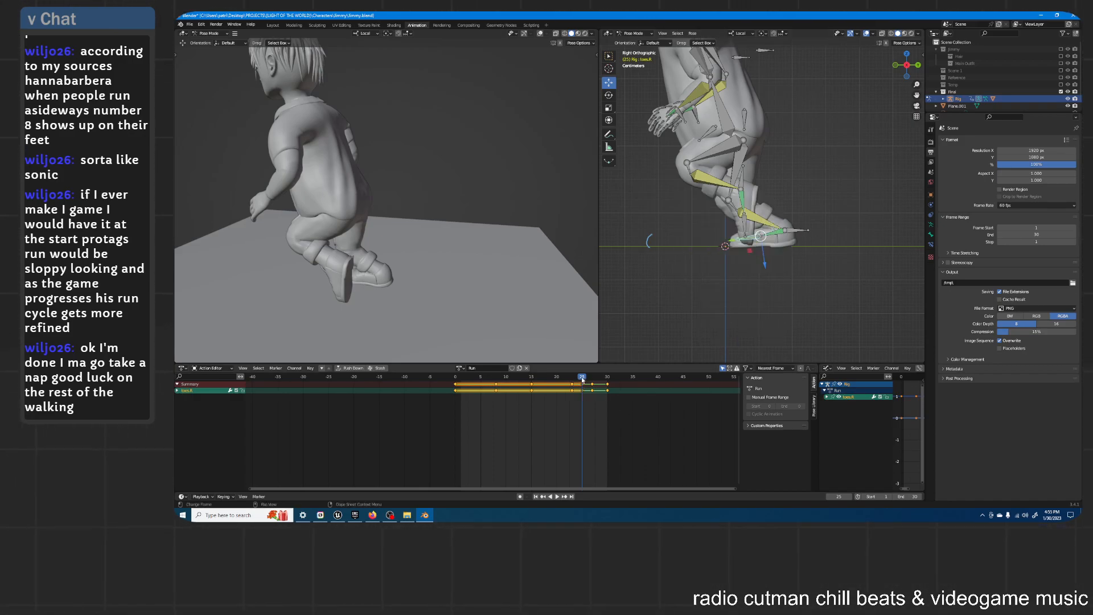
Step: Check the right foot's push-off through frame 32, and select the left toe bone
key(space)
drag(596, 373, 619, 371)
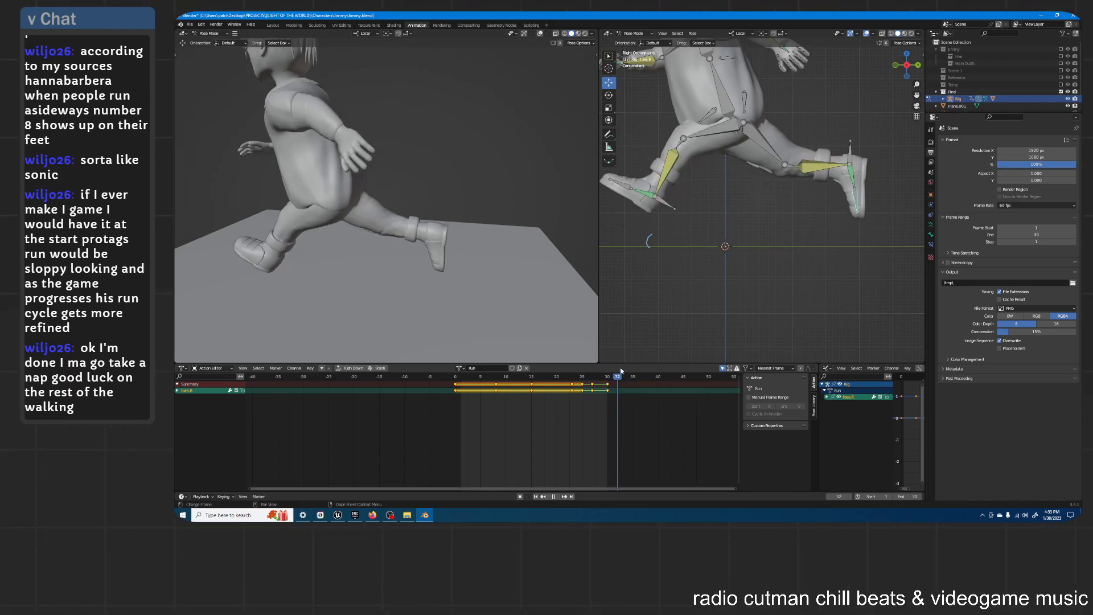
key(Escape)
click(620, 185)
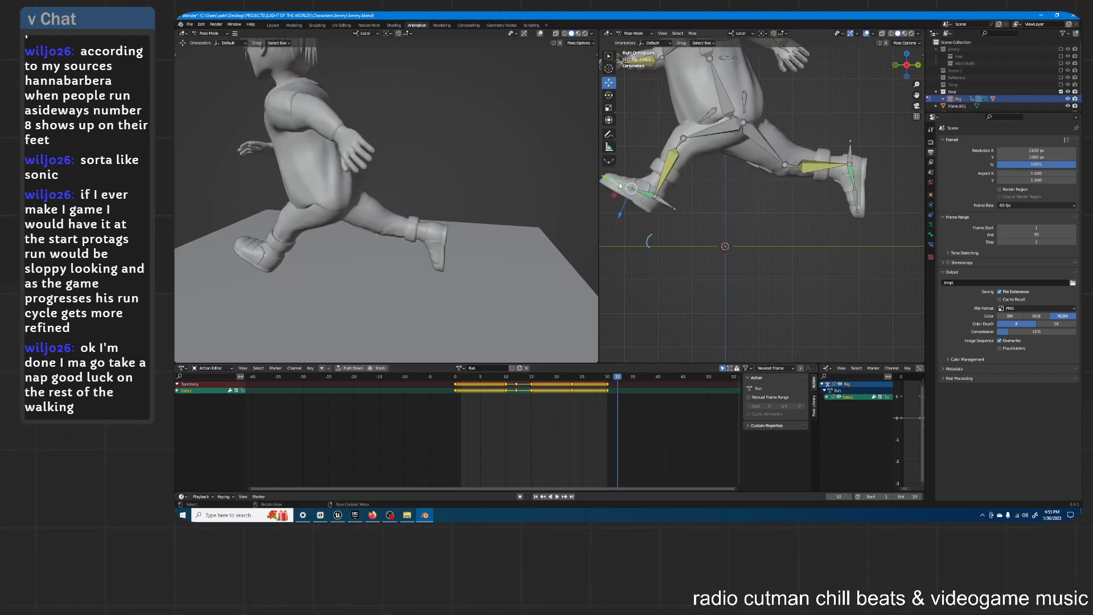
Step: Select the left heel IK and right toe bones in turn, replay the cycle and scrub back to frame 15
click(663, 203)
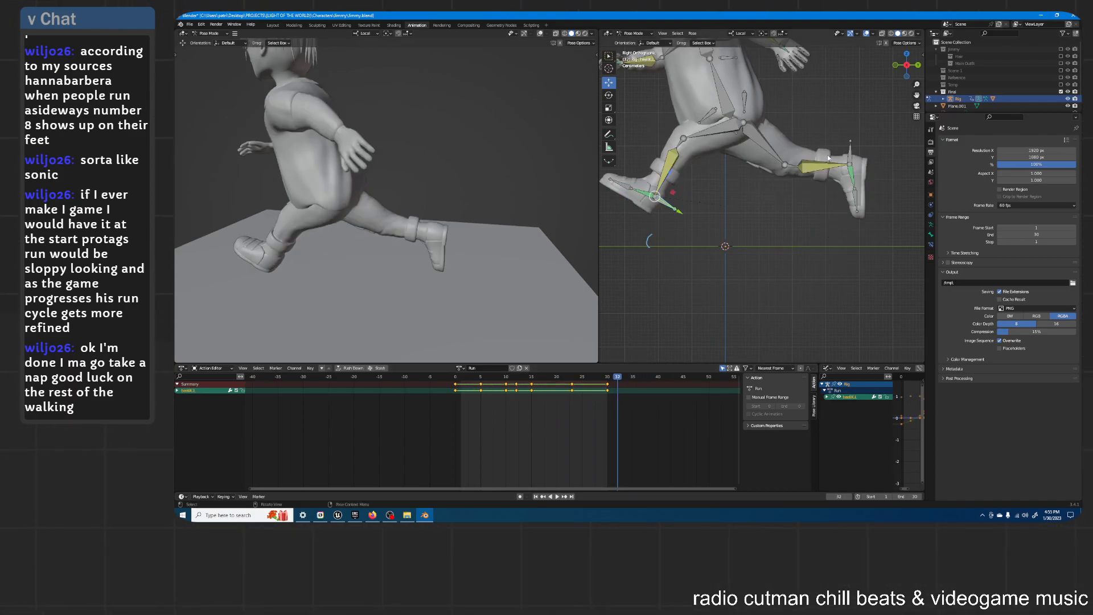
click(851, 155)
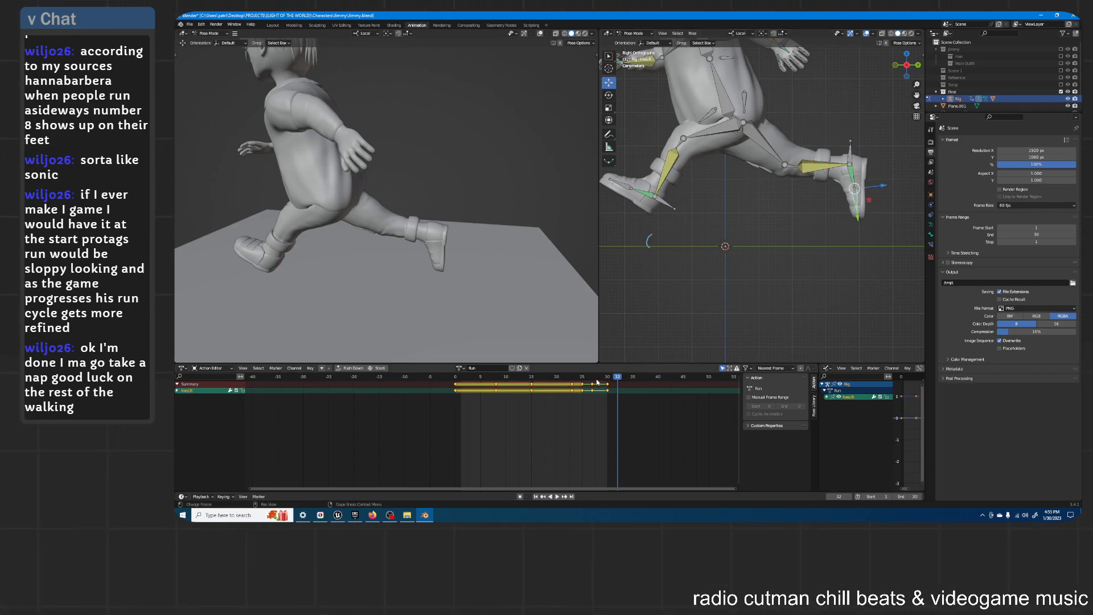
key(space)
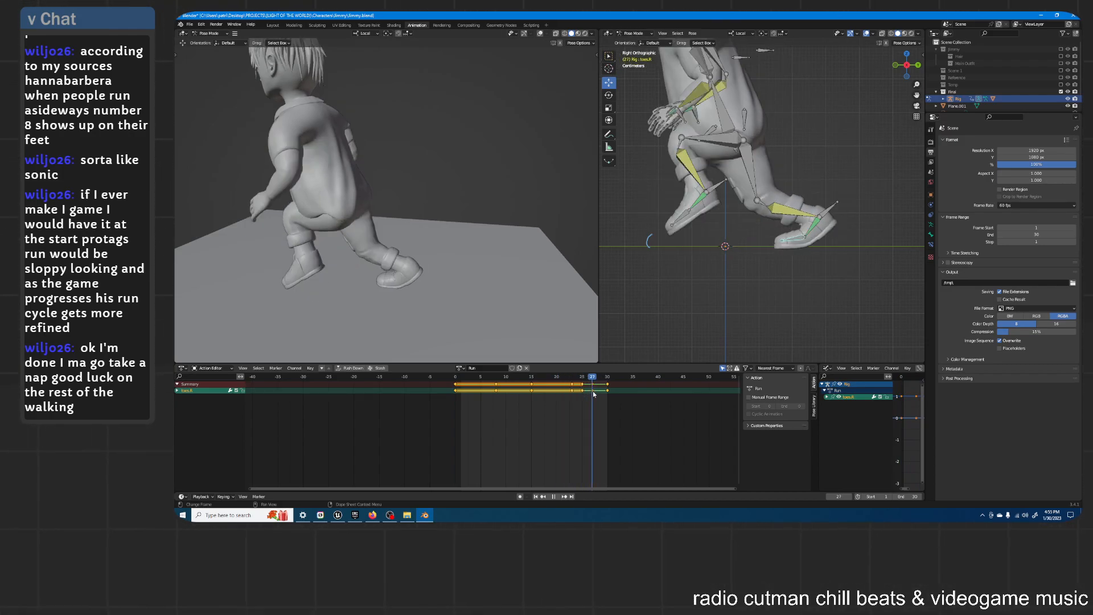
drag(599, 392, 531, 400)
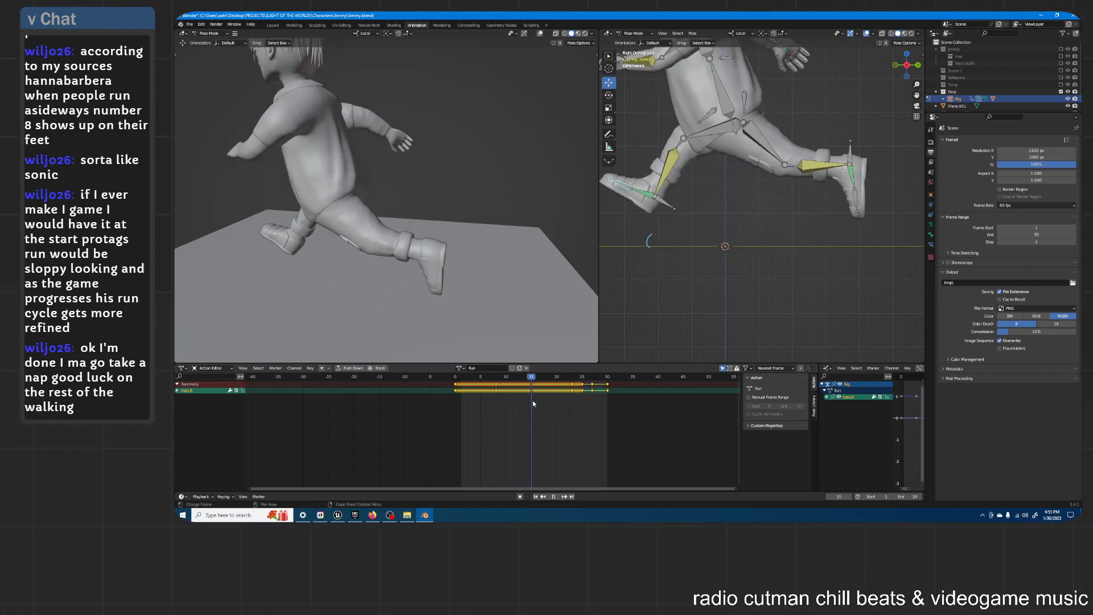
Step: Select every bone of the rig and set all the Run action's keyframes to Bezier interpolation
click(667, 203)
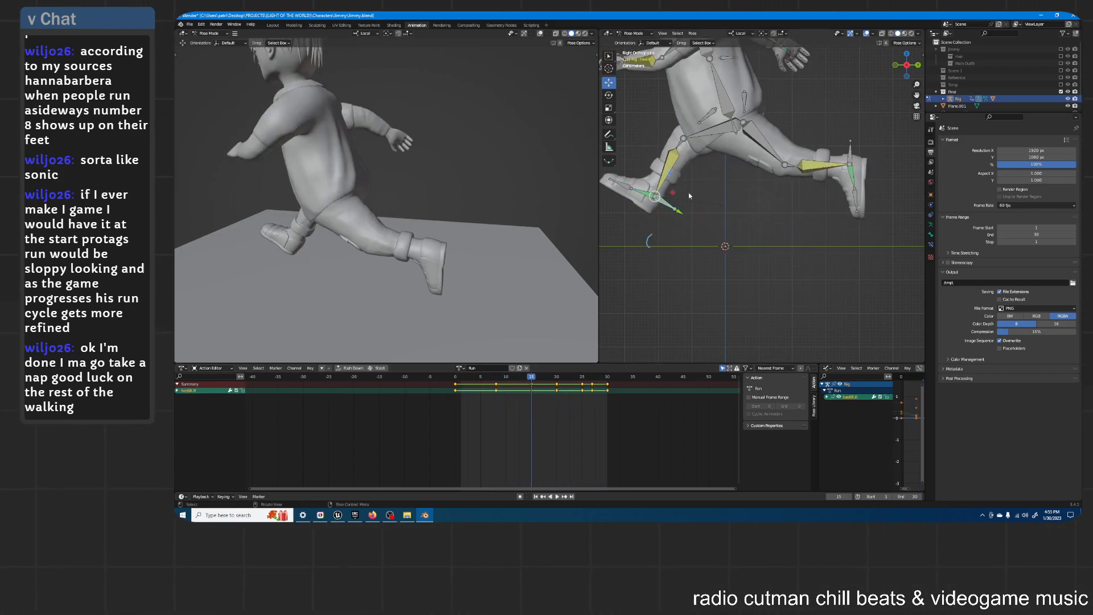
shift+click(624, 183)
shift+click(851, 149)
shift+click(857, 197)
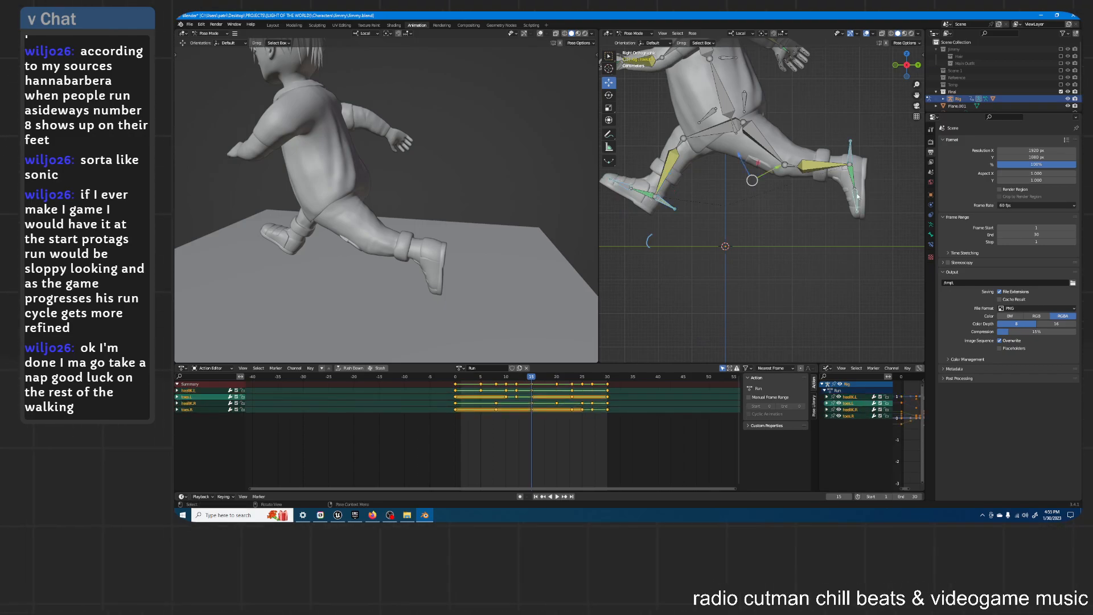
scroll(791, 193, down, 1)
shift+middle_drag(778, 186, 790, 215)
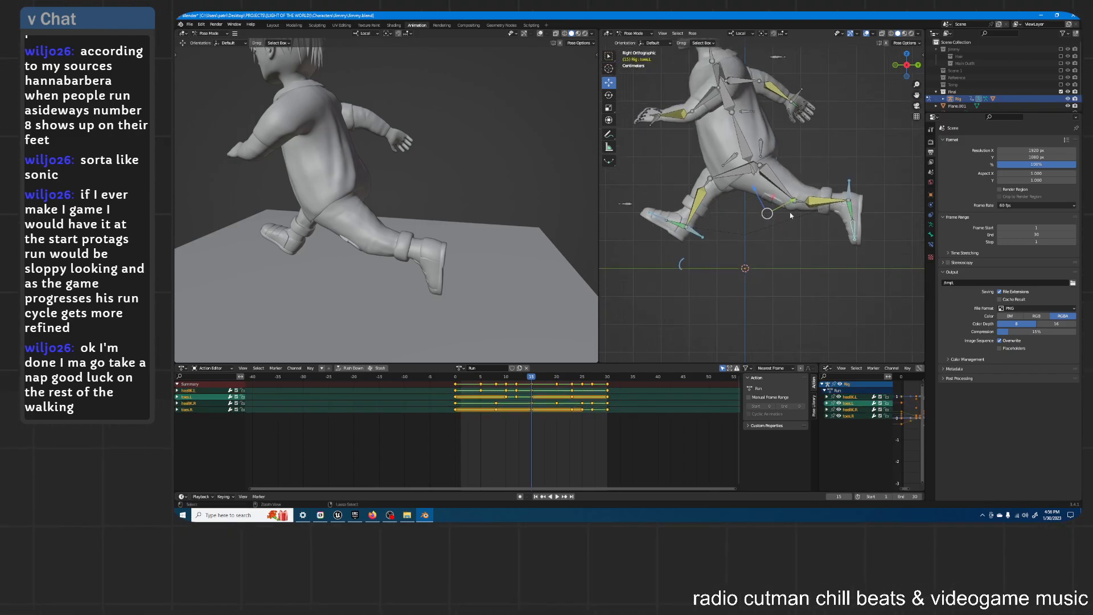
key(a)
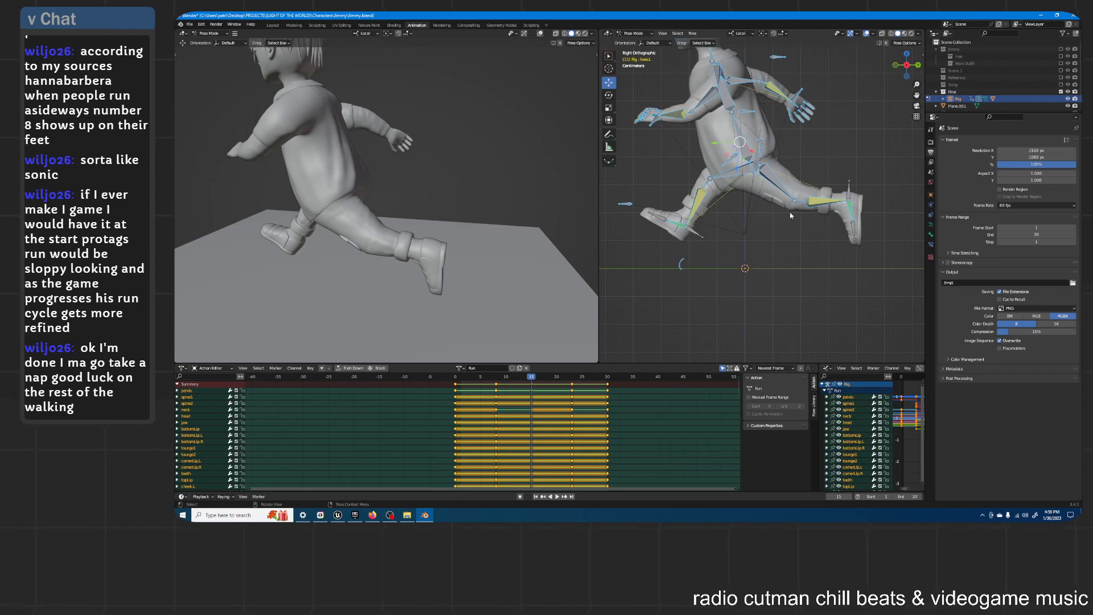
right_click(540, 404)
mouse_move(542, 402)
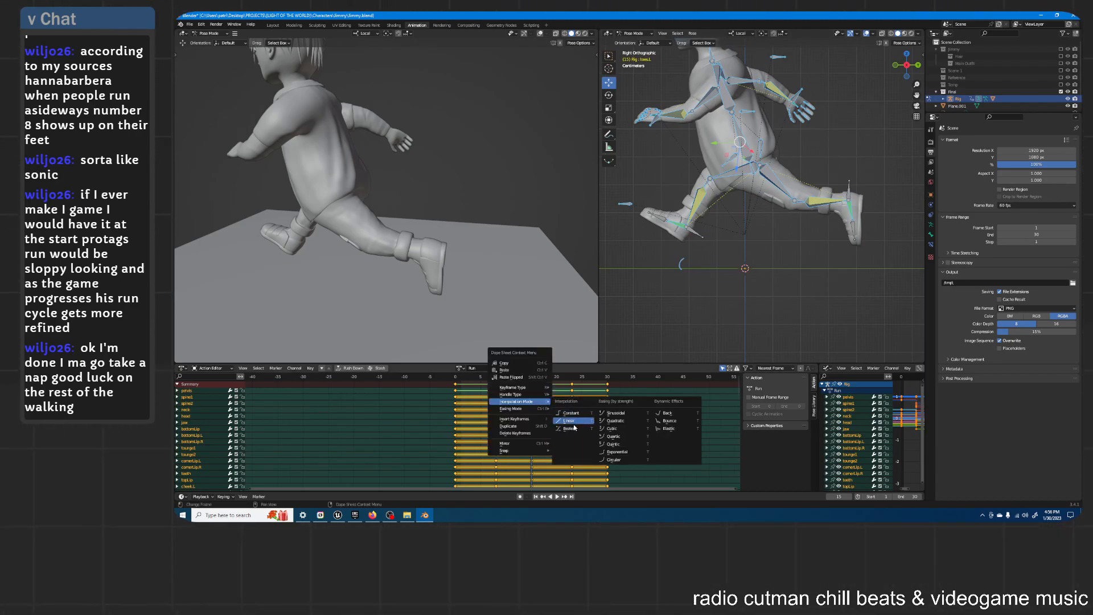
click(571, 429)
Step: Play the run cycle and examine the whole character from the side and the front
scroll(459, 170, down, 2)
middle_drag(460, 171, 490, 177)
key(space)
middle_drag(423, 167, 421, 197)
scroll(461, 177, down, 2)
scroll(414, 154, up, 2)
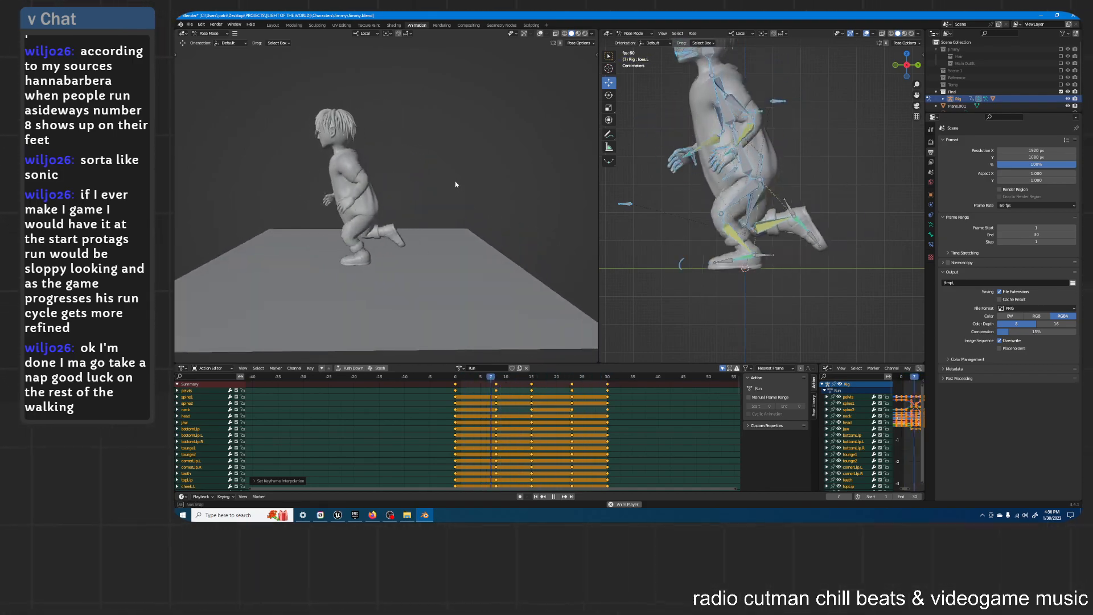
middle_drag(382, 203, 433, 196)
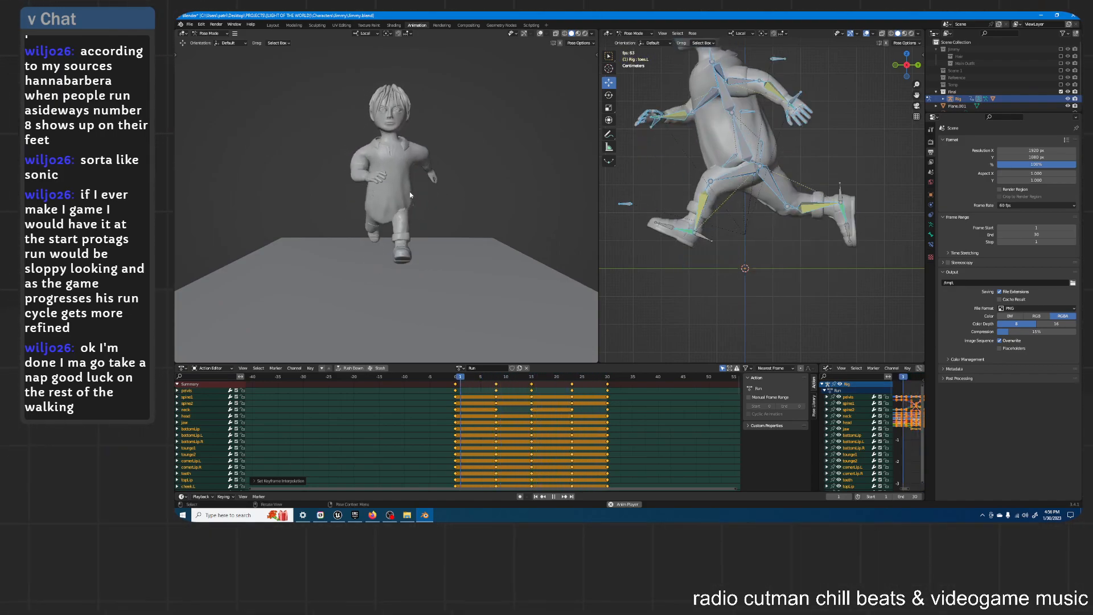
middle_drag(405, 195, 461, 238)
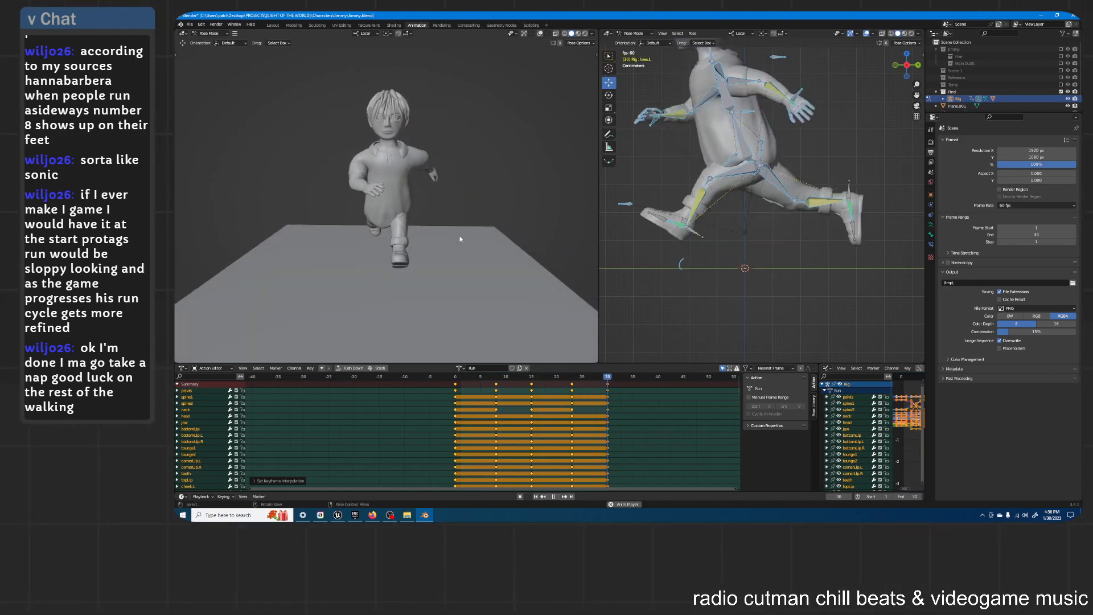
Step: Save the file, return to frame 1 and push the Run action down to an NLA track
key(space)
key(ctrl+s)
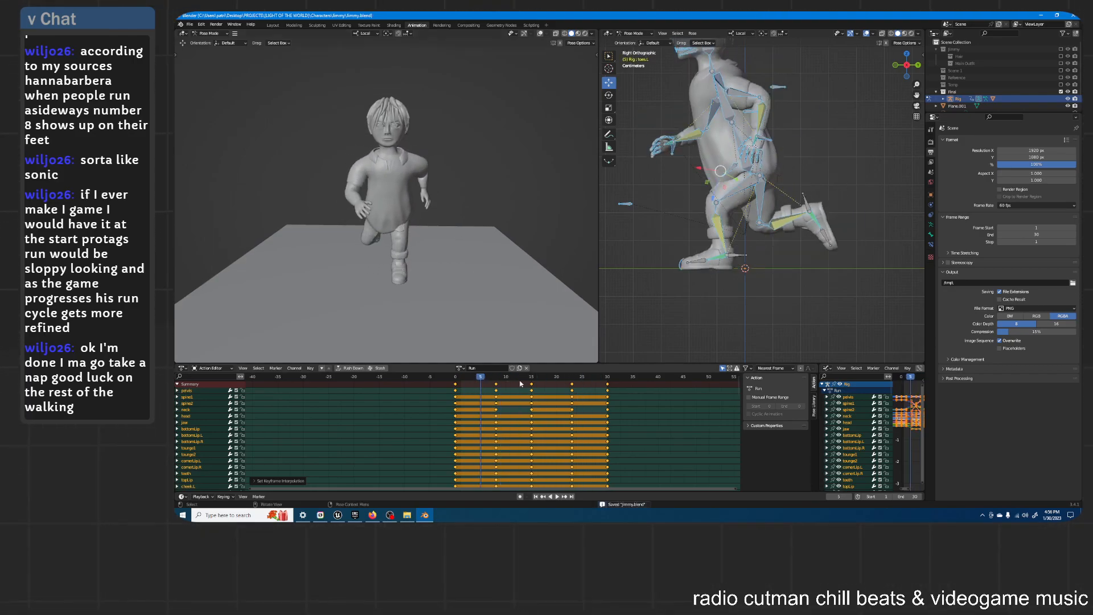
click(536, 496)
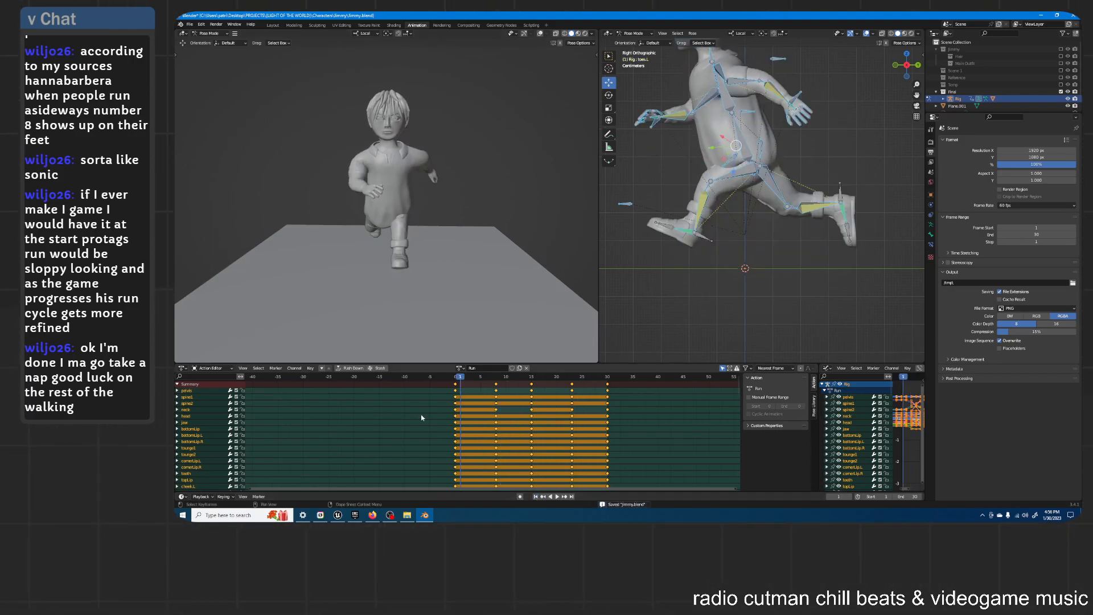
click(347, 368)
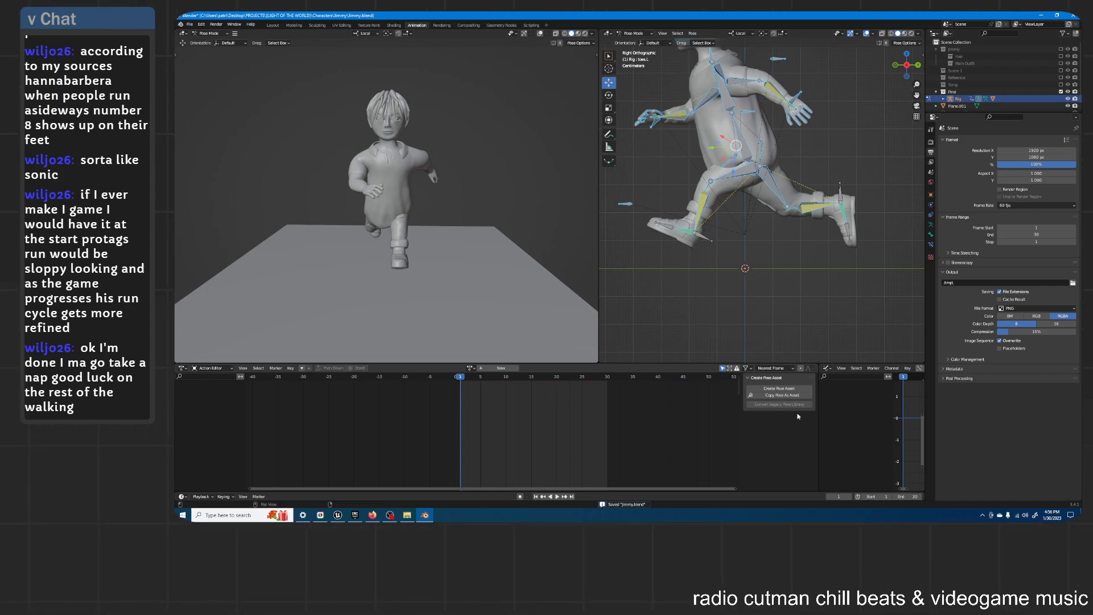
Step: Merge the graph editor's space into the action editor and turn that area into the Nonlinear Animation editor
drag(815, 364, 871, 410)
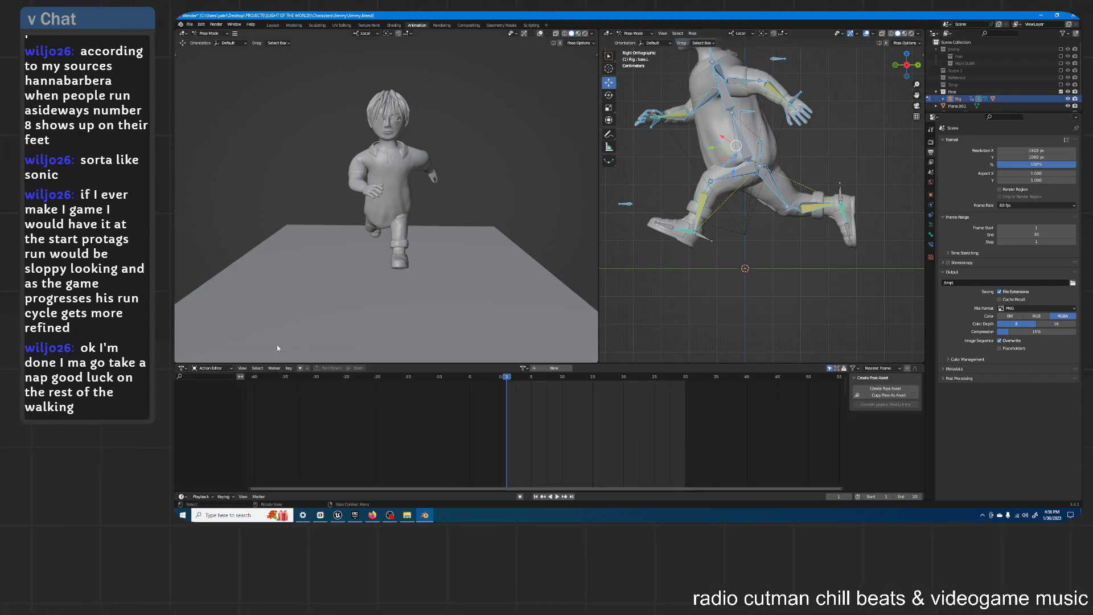
click(184, 368)
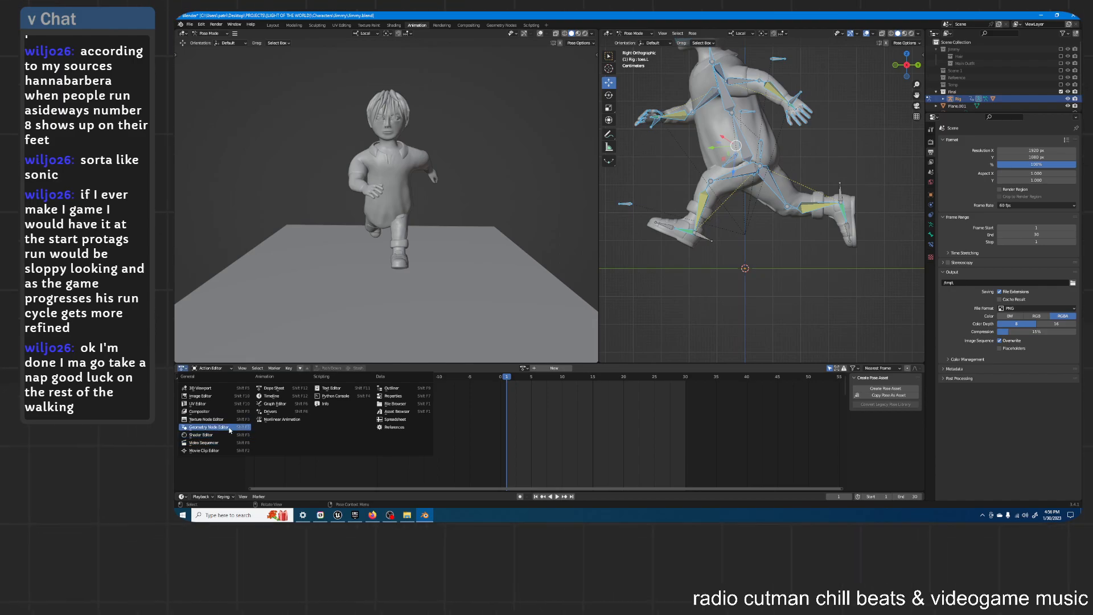
click(276, 419)
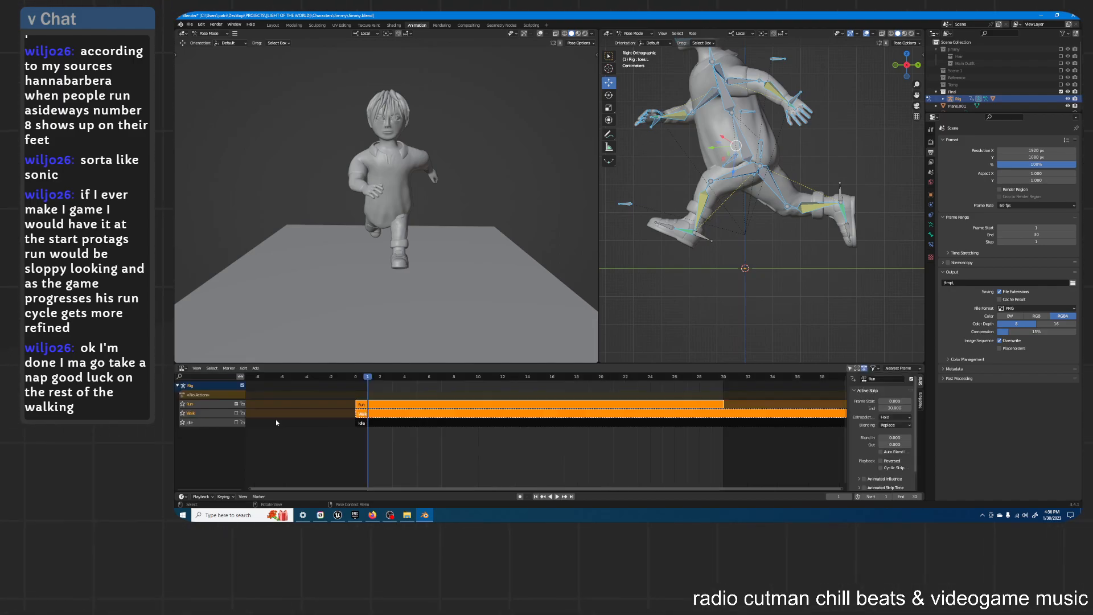
Step: Enable the Walk and Idle tracks and select the Run, Walk and Idle strips together
click(399, 443)
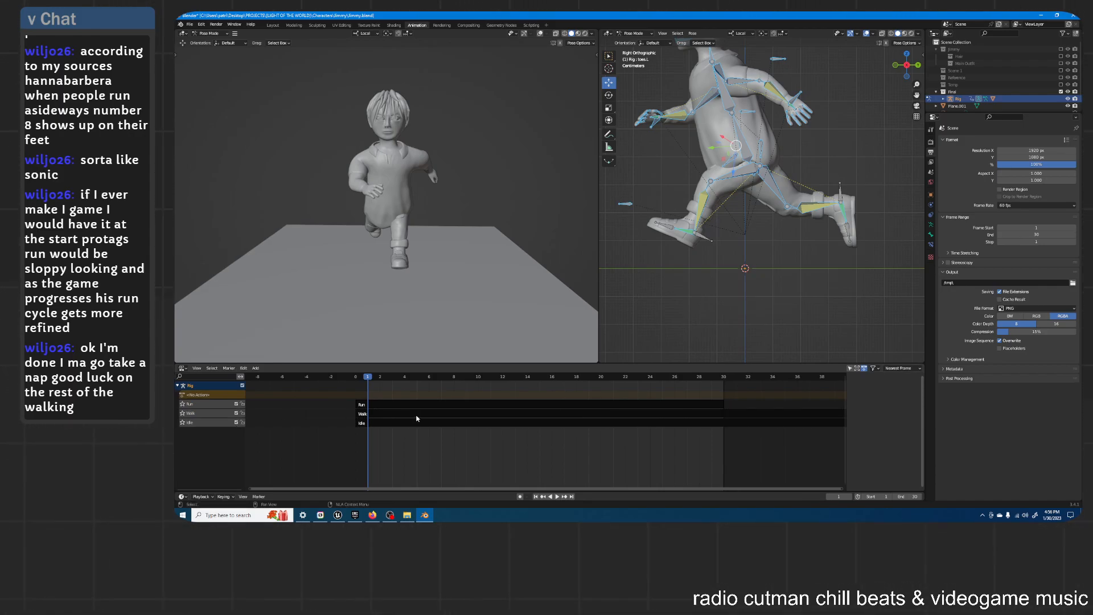
click(411, 405)
shift+click(408, 414)
shift+click(405, 423)
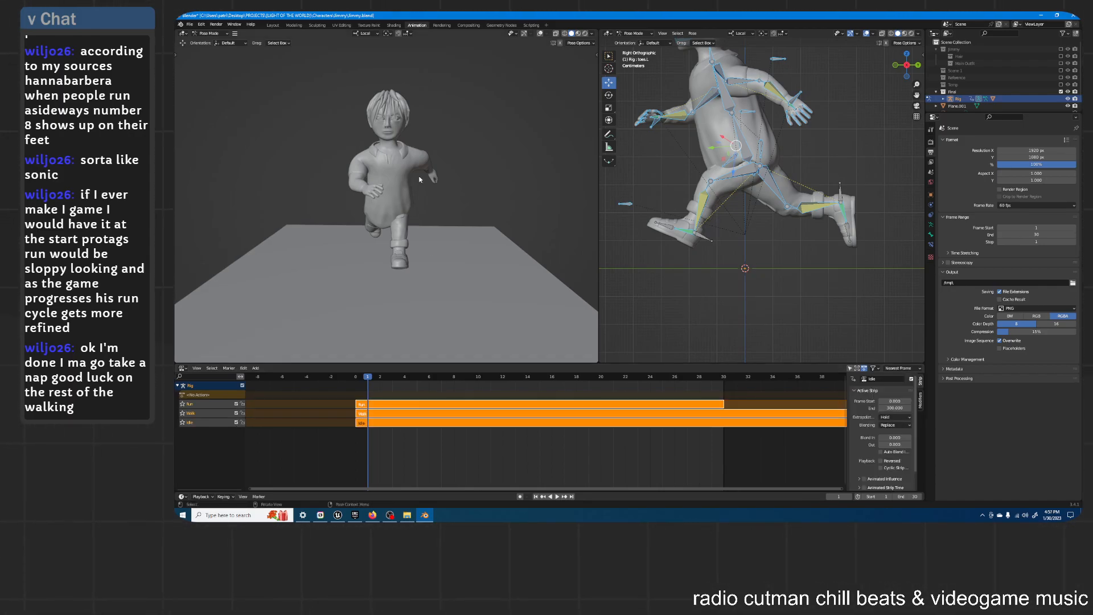
Step: Clear the rotation and location of all the rig's bones to restore the rest pose
key(a)
key(alt+r)
key(alt+g)
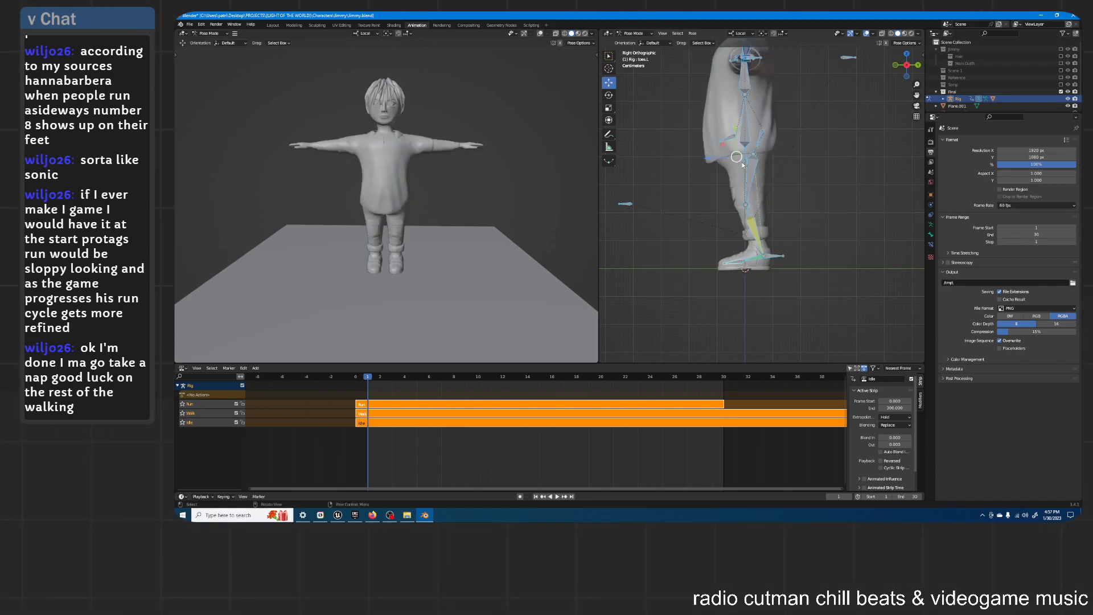
scroll(668, 152, down, 4)
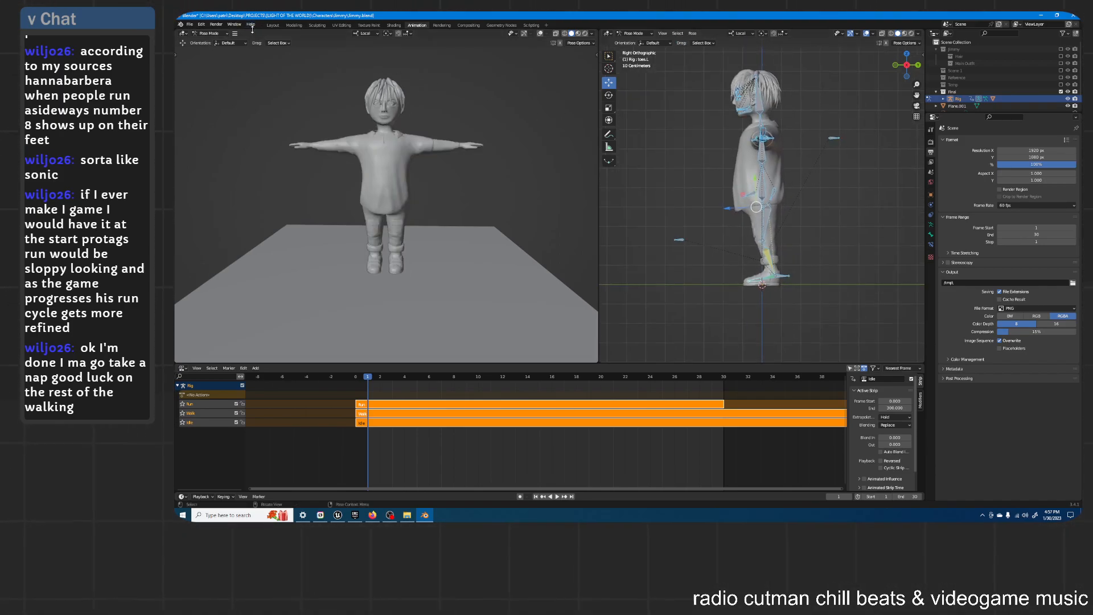
Step: Delete the ground plane under the character in the Layout workspace
click(273, 25)
scroll(642, 319, down, 2)
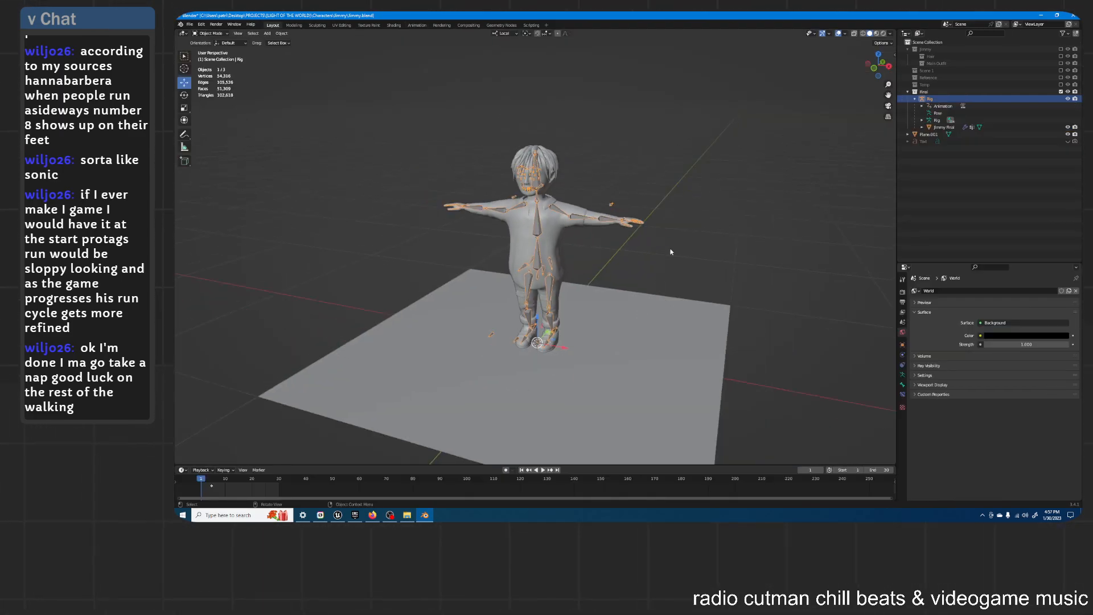
click(642, 319)
key(x)
click(645, 302)
scroll(595, 249, up, 3)
scroll(596, 248, down, 1)
middle_drag(604, 250, 586, 248)
Step: Select the character's rig and start an FBX export
click(537, 223)
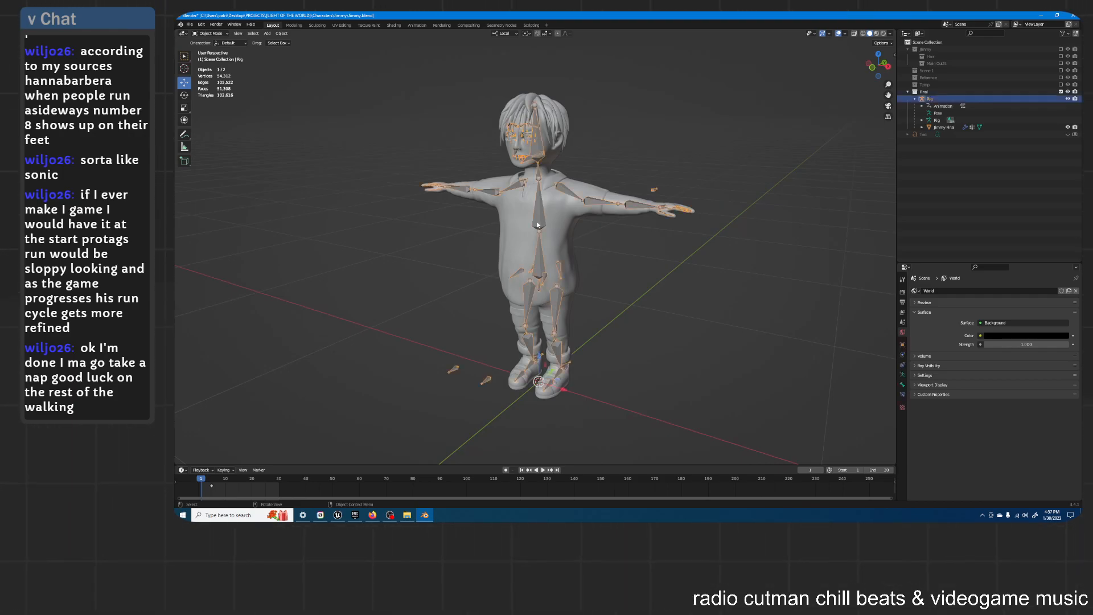
click(189, 24)
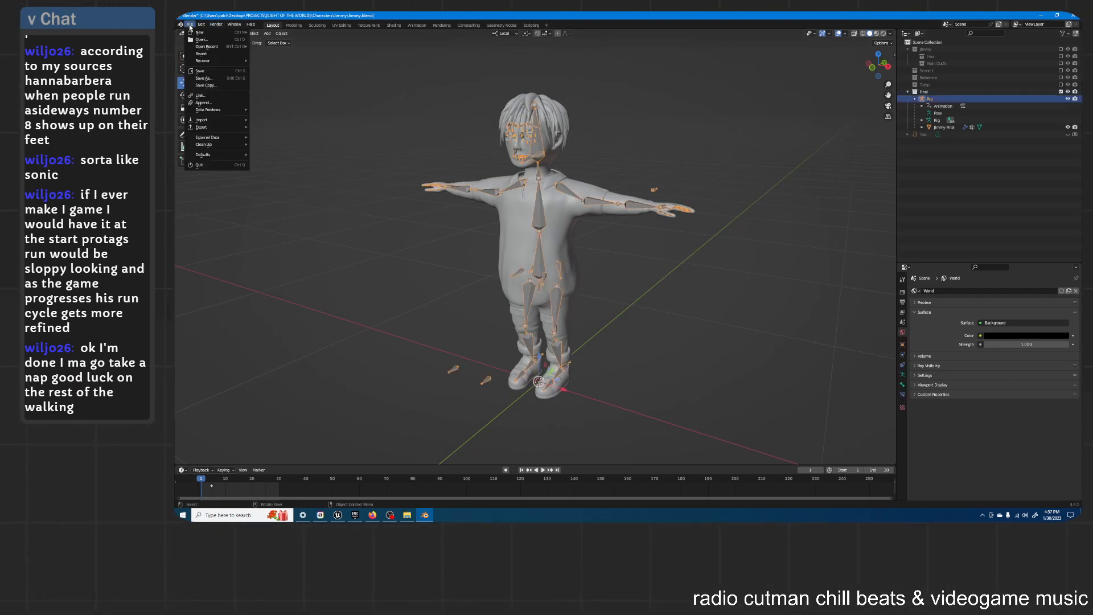
click(198, 133)
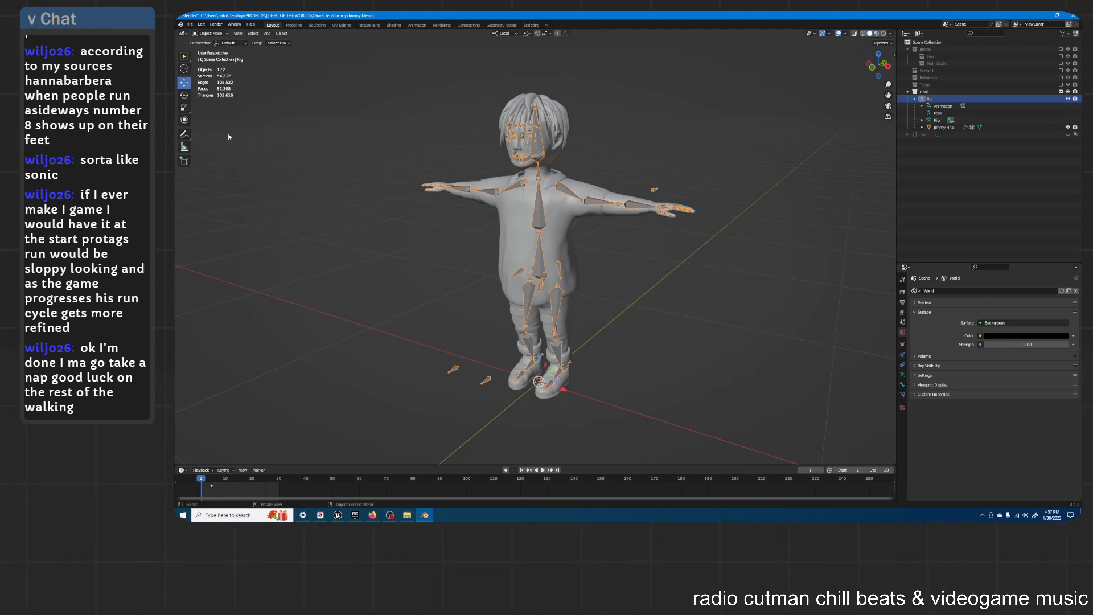
click(190, 25)
mouse_move(213, 132)
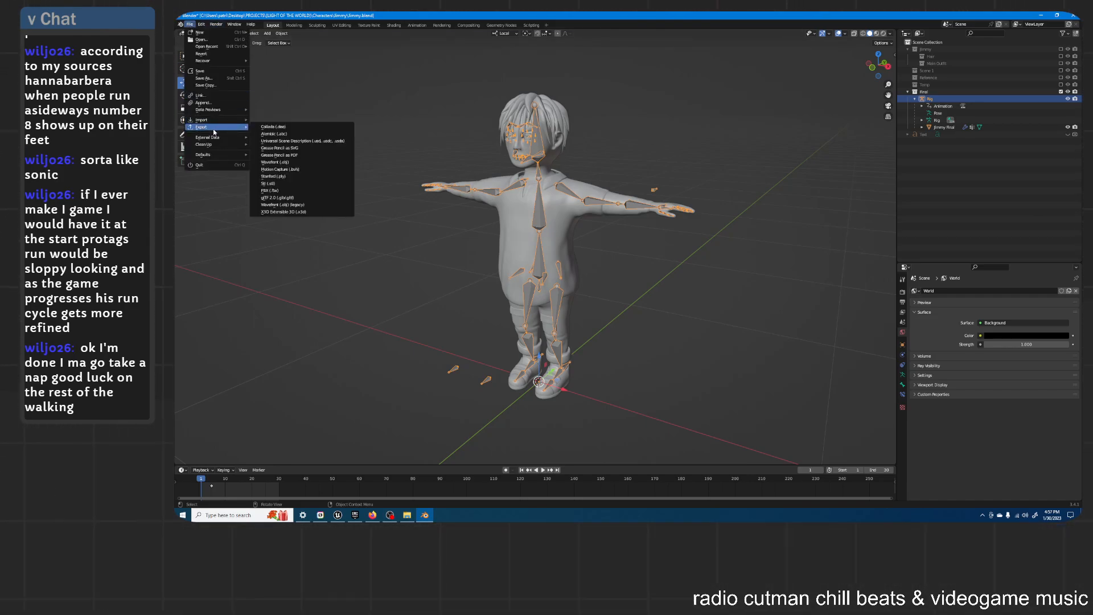
click(270, 191)
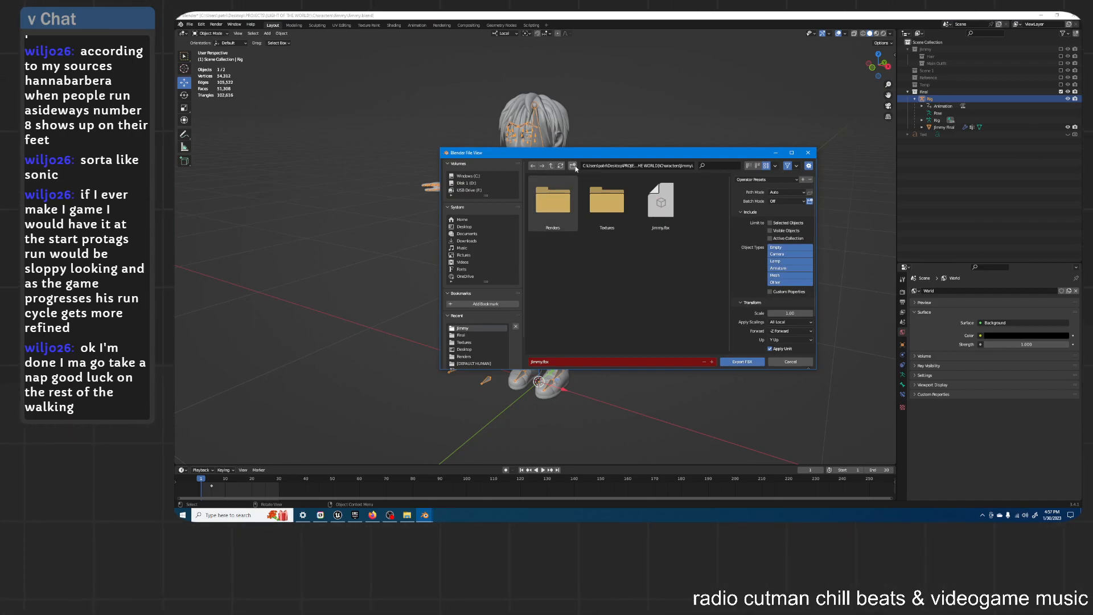
Step: Export as Animations.fbx, limited to Selected Objects, with Only Deform Bones on, Add Leaf Bones off and Bake Animation enabled
click(573, 363)
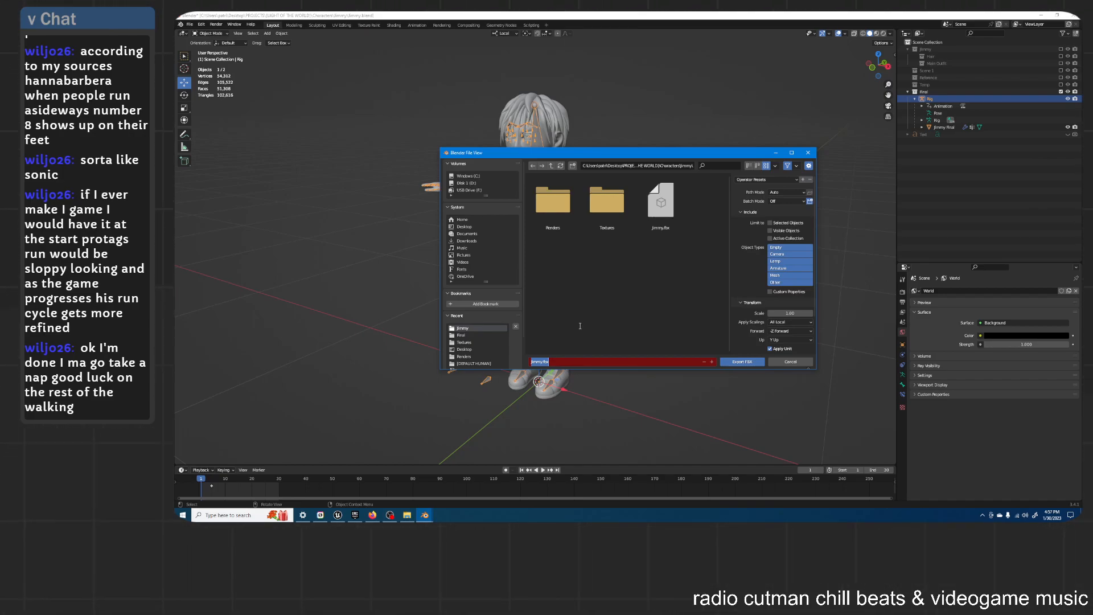
text(Animations)
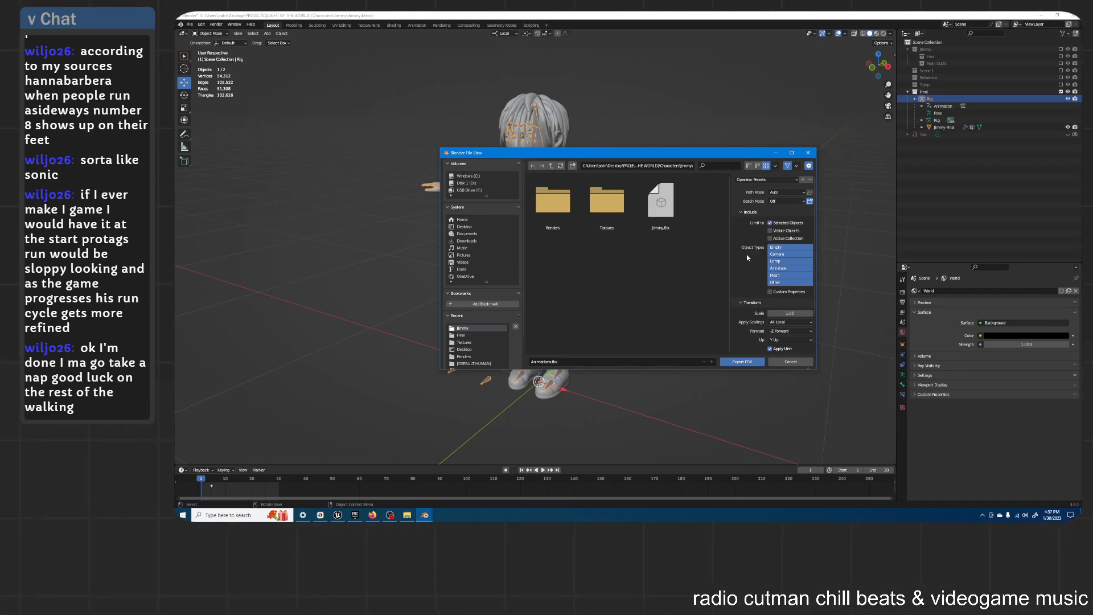
scroll(747, 258, down, 2)
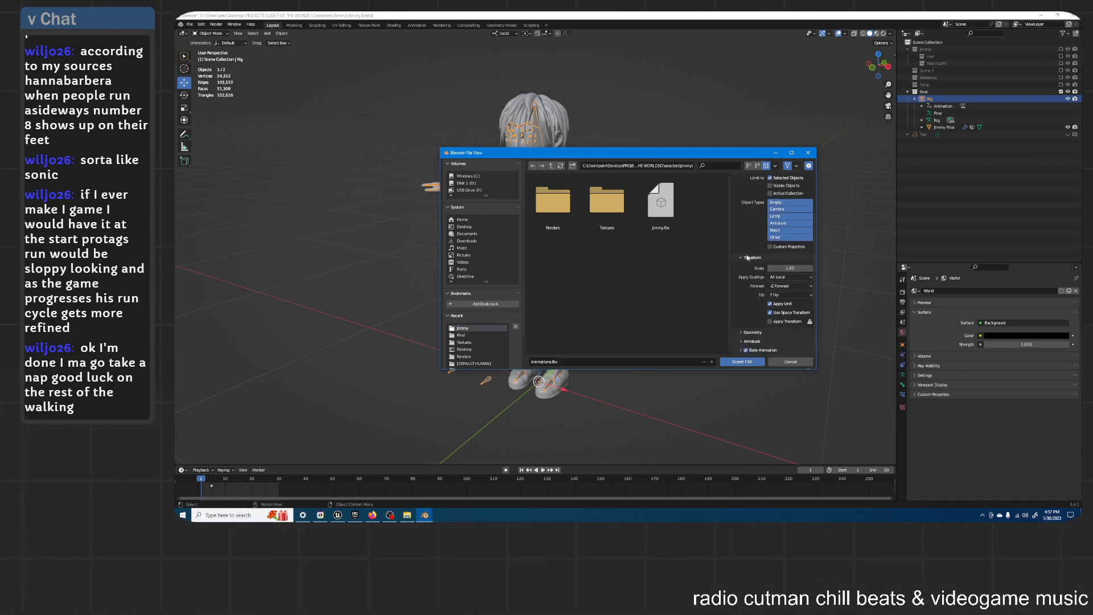
click(741, 341)
scroll(743, 340, down, 2)
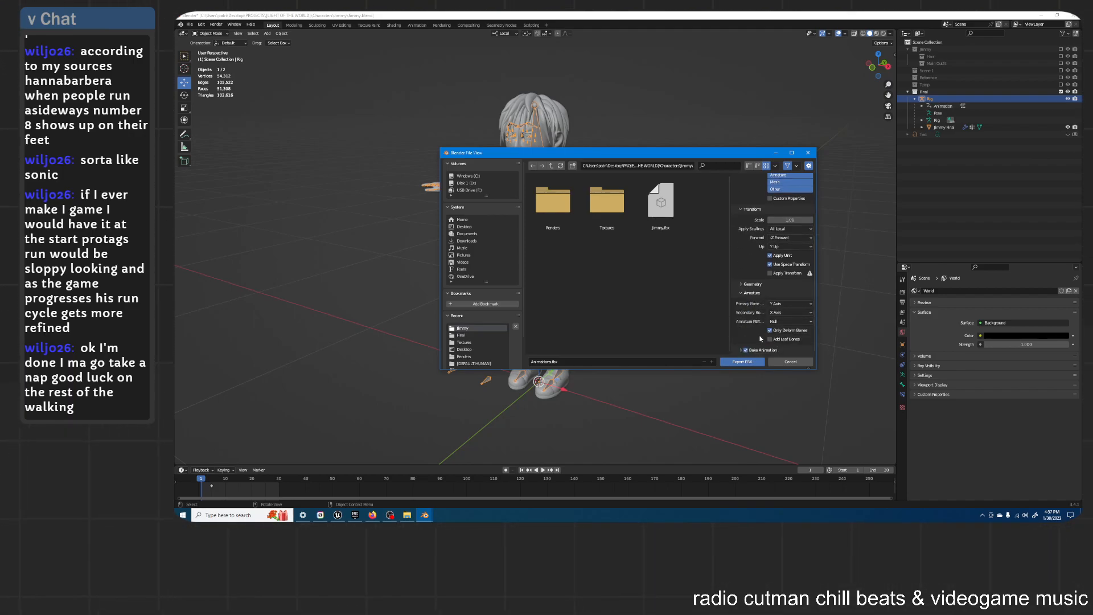
scroll(740, 354, down, 2)
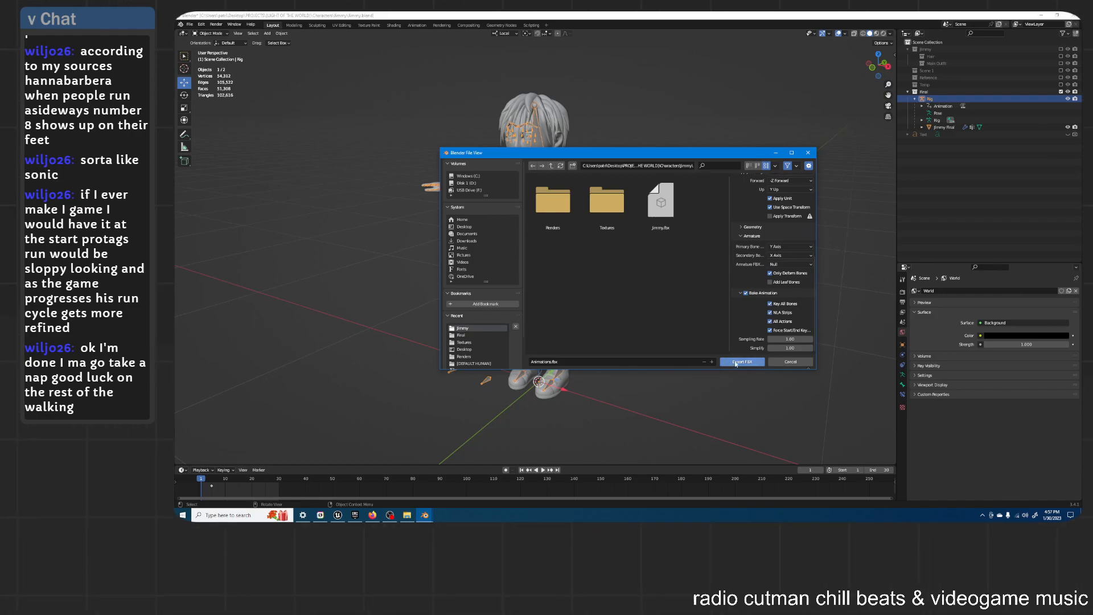
click(738, 361)
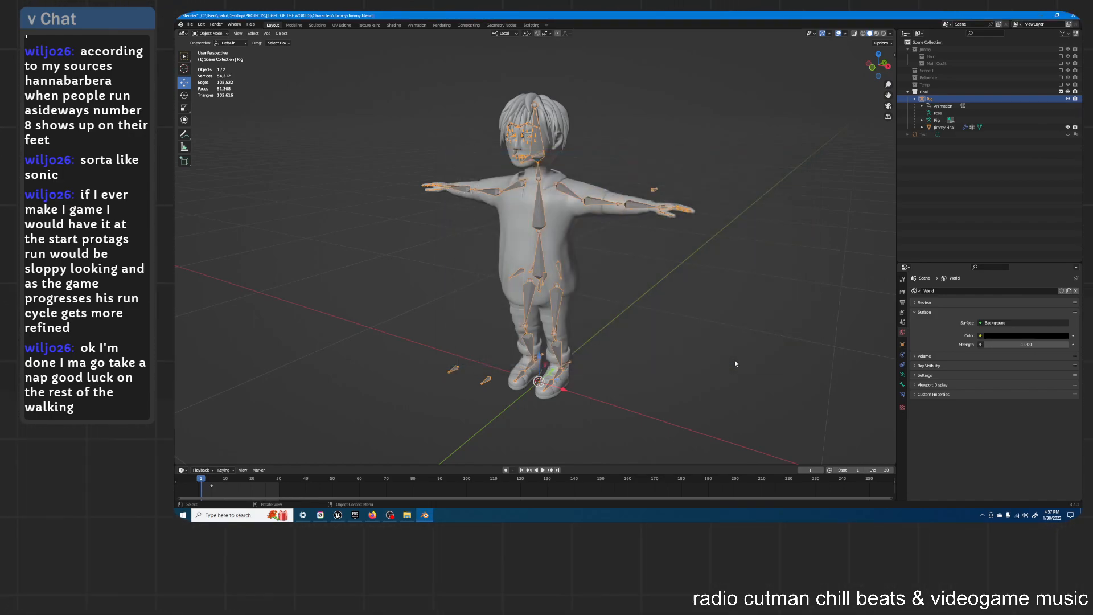
Step: Switch to Unreal Engine and create a folder named Animations inside Models > Characters > Jimmy
click(338, 515)
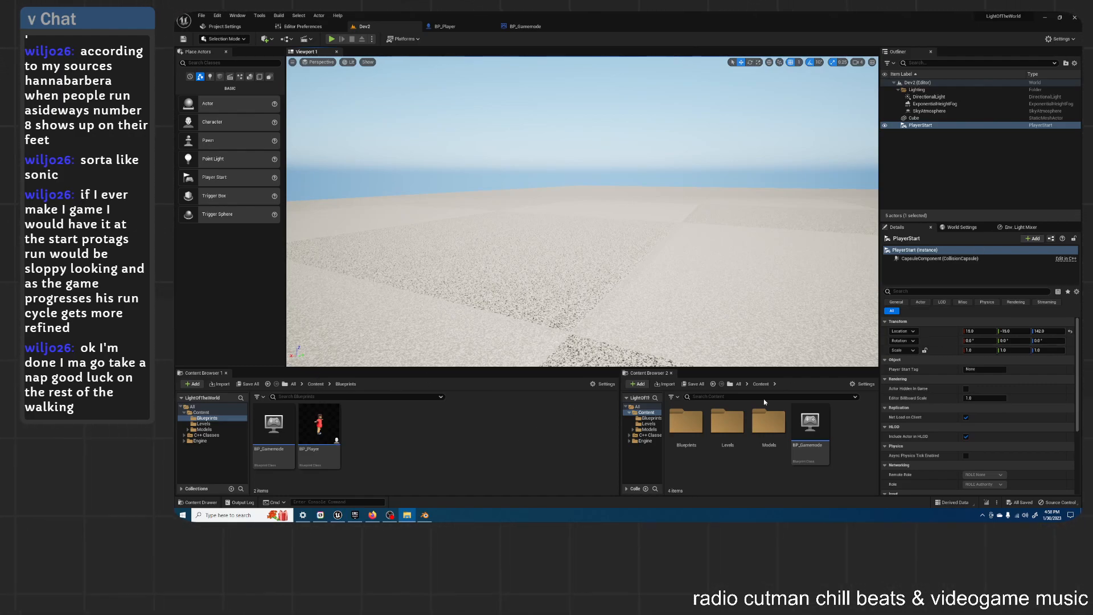
double_click(769, 423)
double_click(701, 434)
double_click(700, 432)
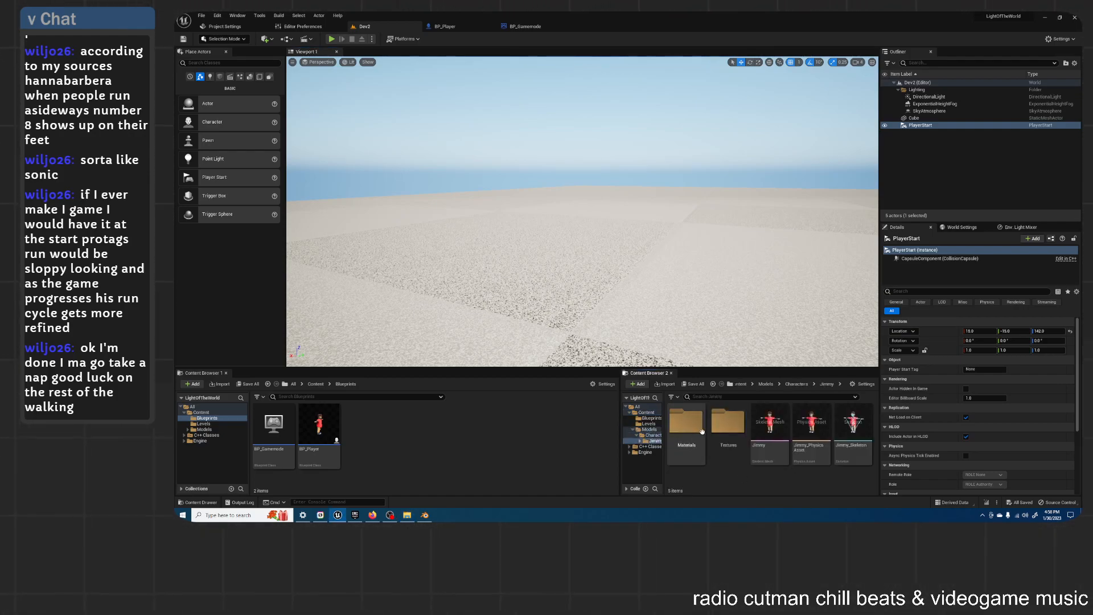
right_click(728, 477)
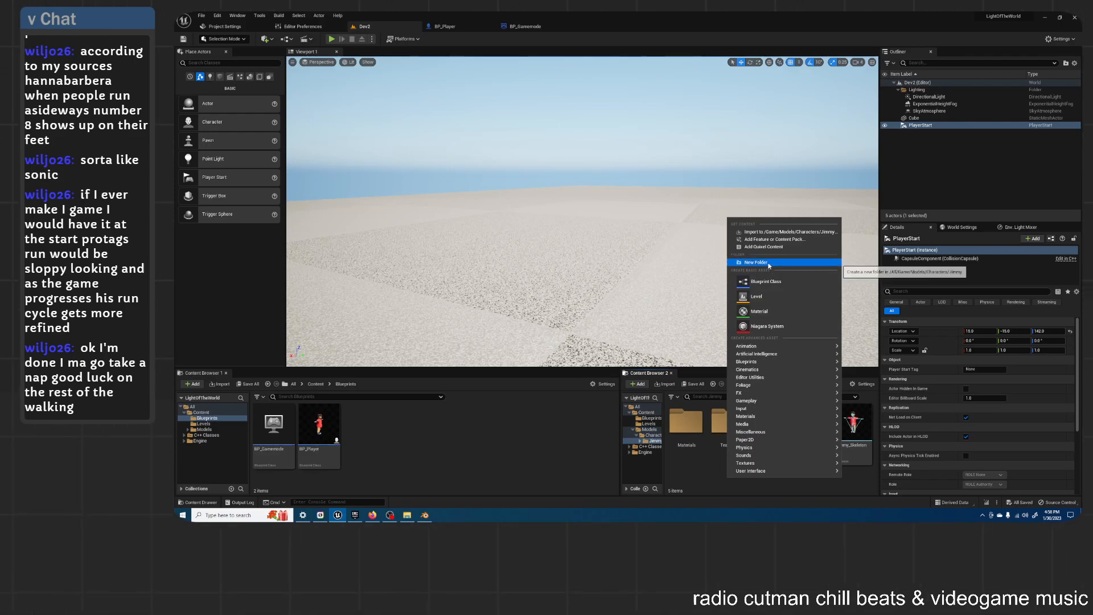
click(768, 263)
text(Animations)
key(Return)
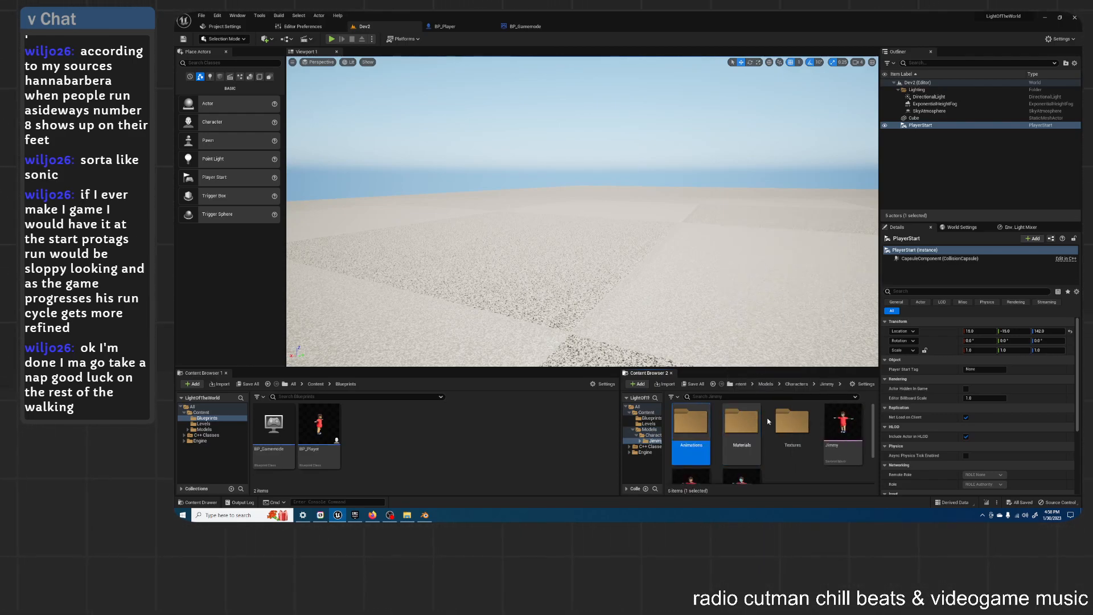
Step: Import Animations.fbx into the new Animations folder using Jimmy_Skeleton as the skeleton, importing all
double_click(689, 448)
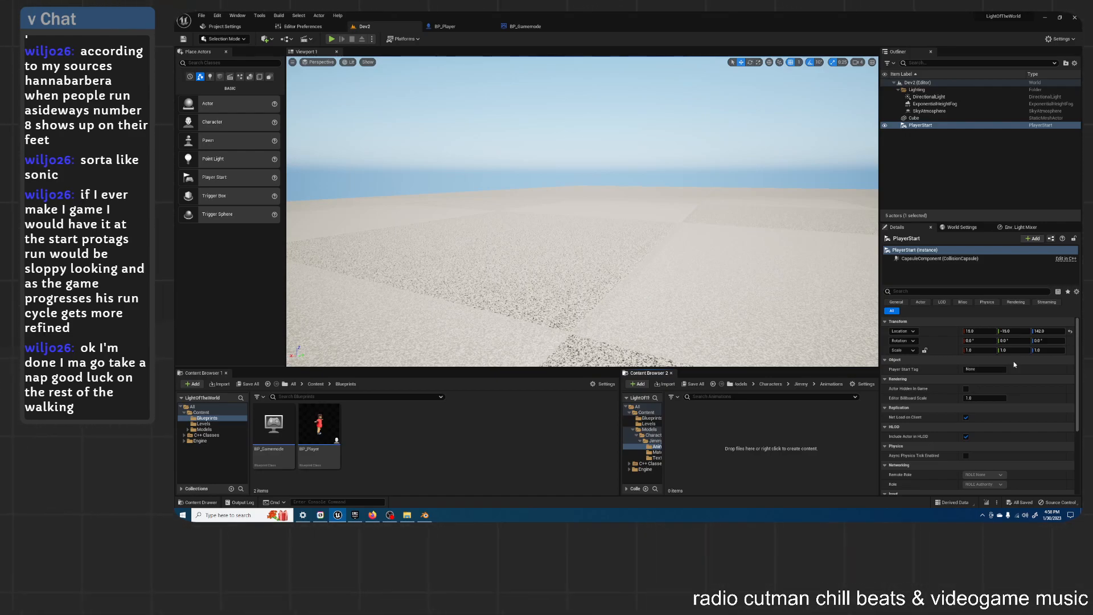
drag(785, 447, 784, 447)
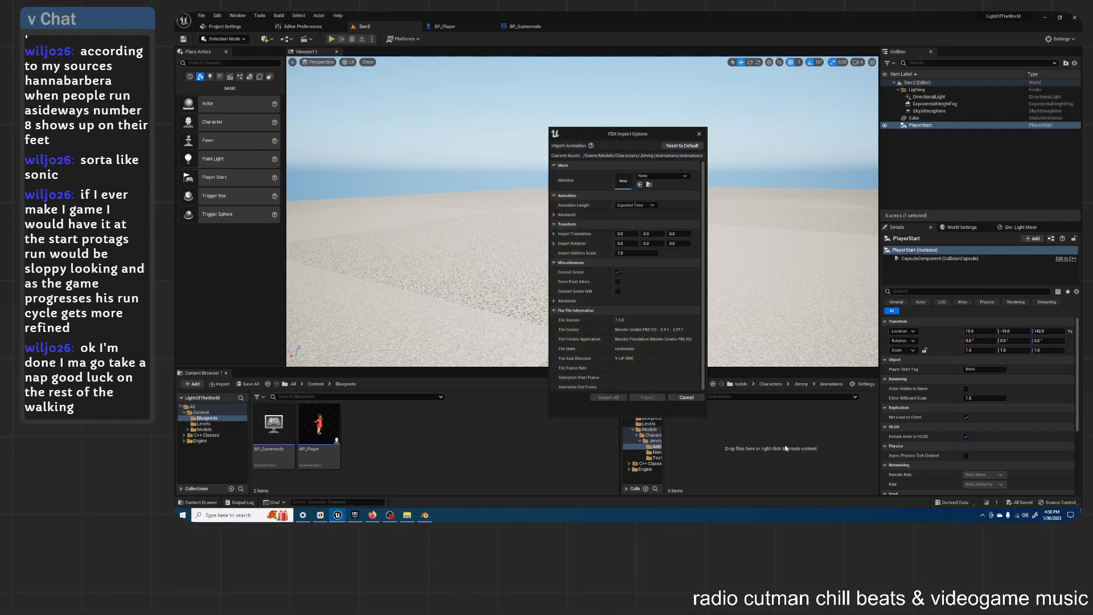
click(666, 176)
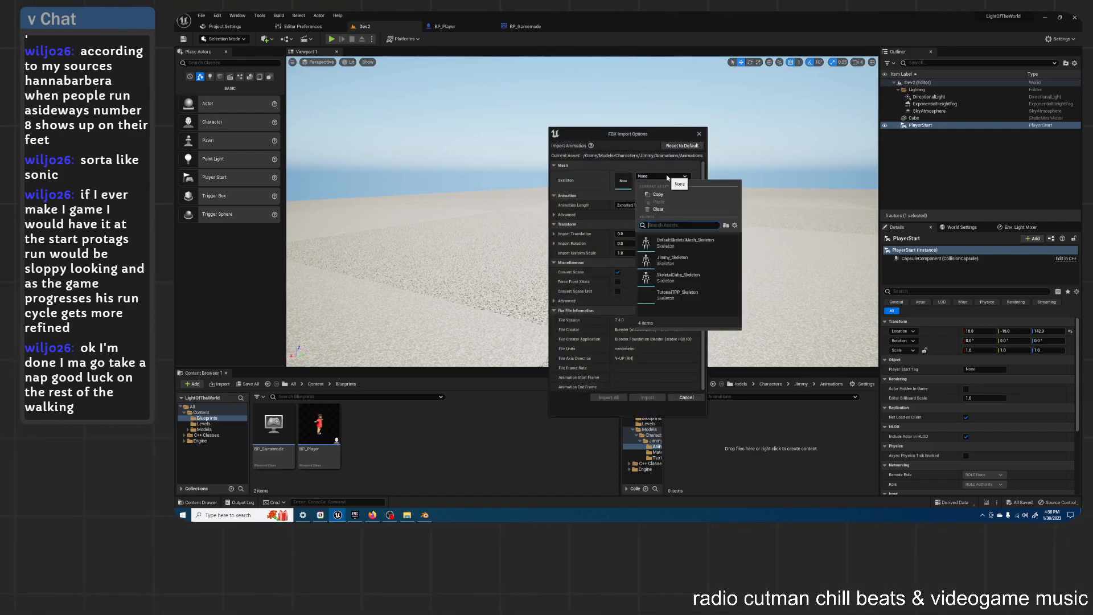
click(673, 261)
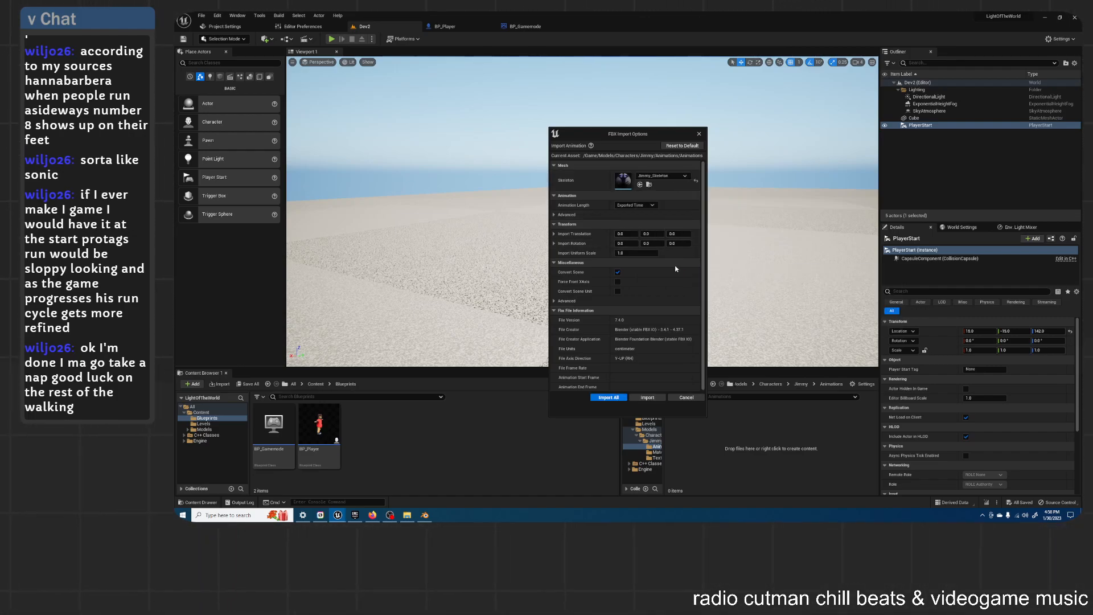
click(608, 397)
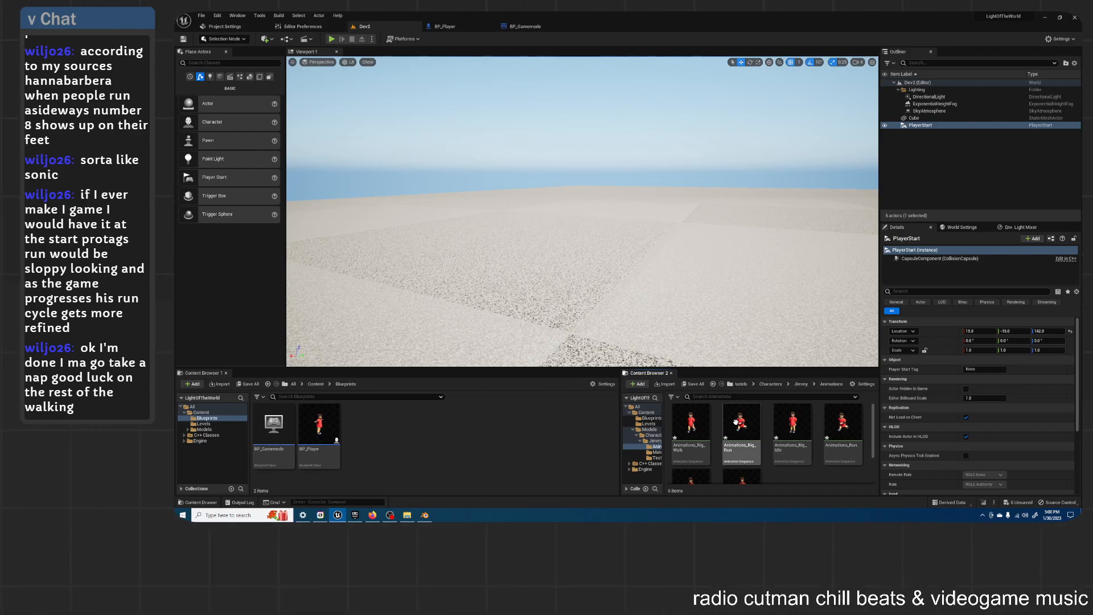
Step: Delete the duplicate sequences Animations_Rig_Walk, Animations_Rig_Run and Animations_Rig_Idle from the Animations folder
scroll(740, 433, down, 2)
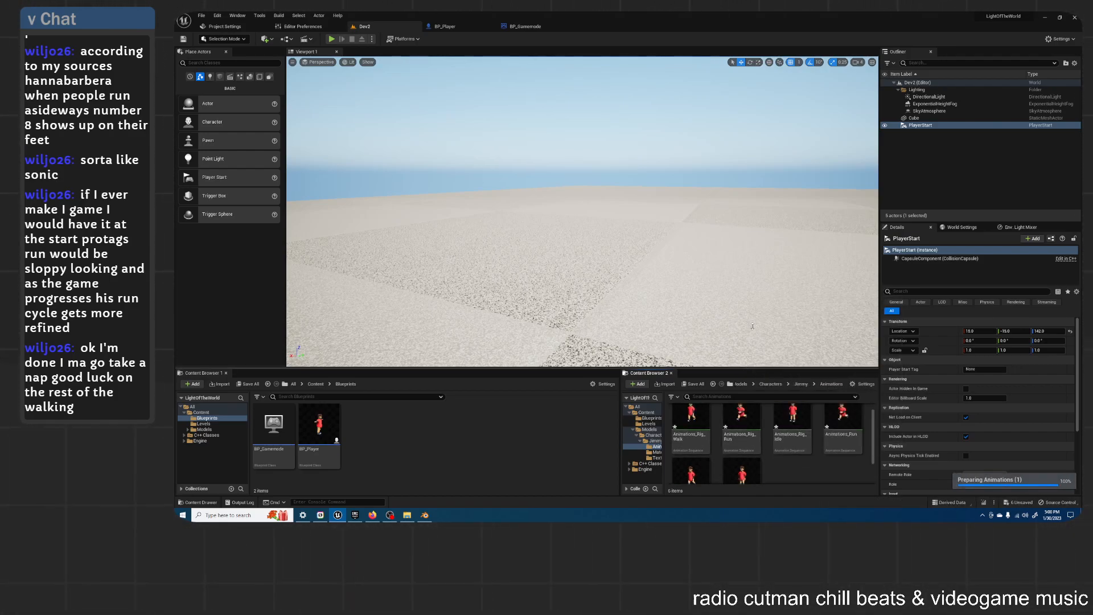
drag(756, 367, 756, 301)
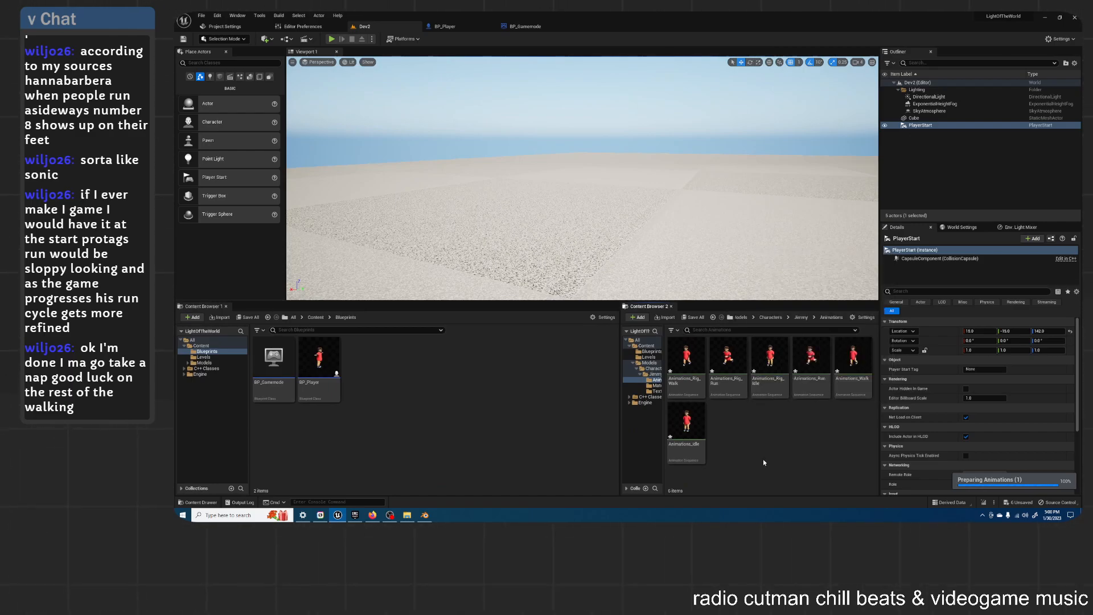
click(769, 393)
shift+click(692, 389)
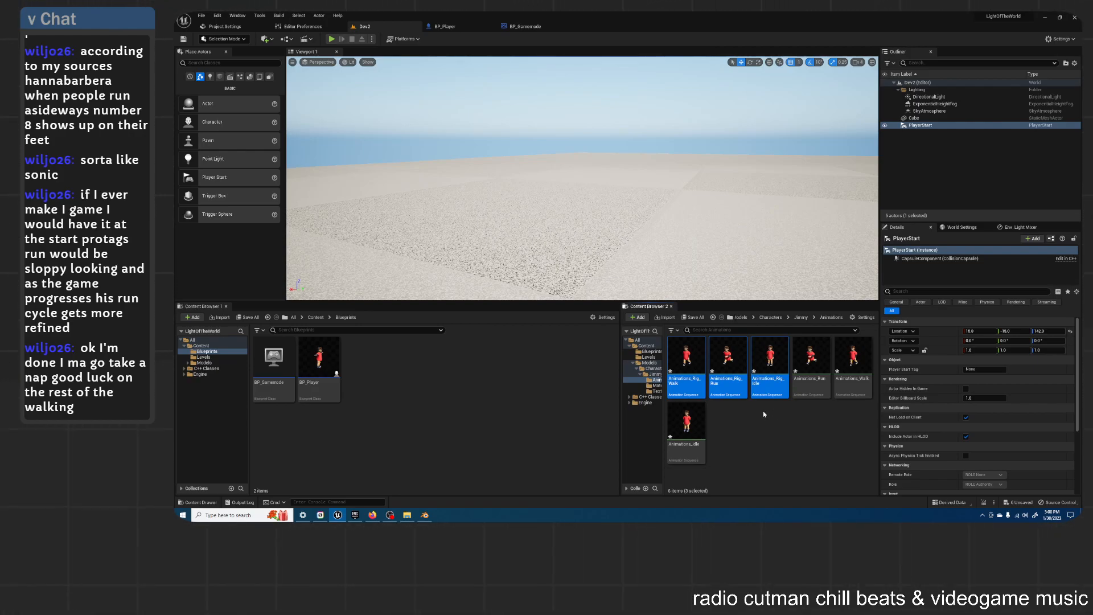
key(Delete)
click(571, 377)
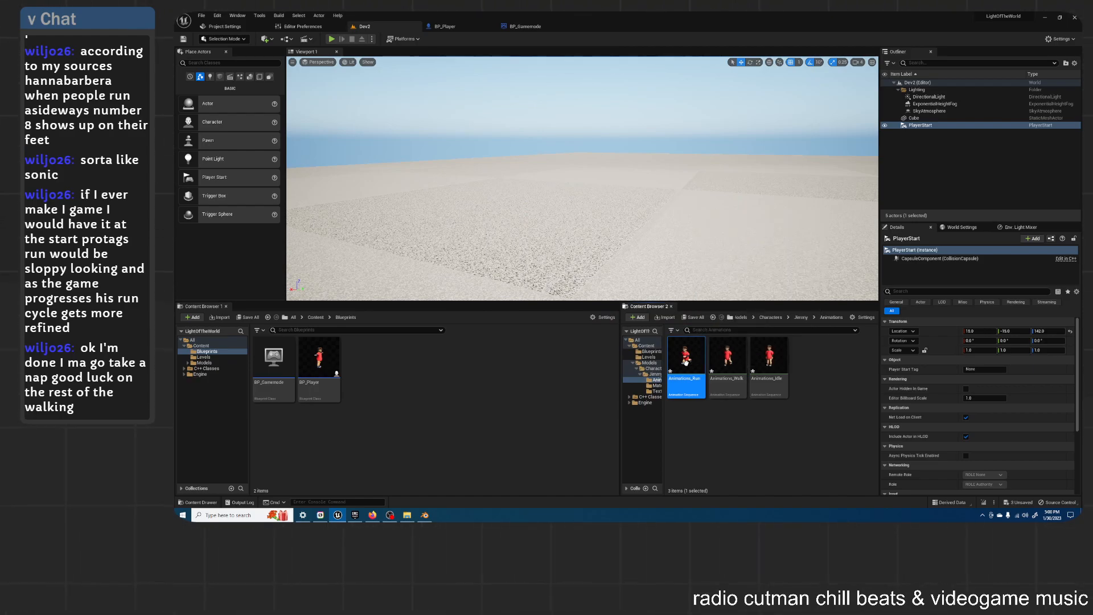
Step: Preview the Animations_Run sequence from the side and front, and return to the Dev2 level
double_click(686, 362)
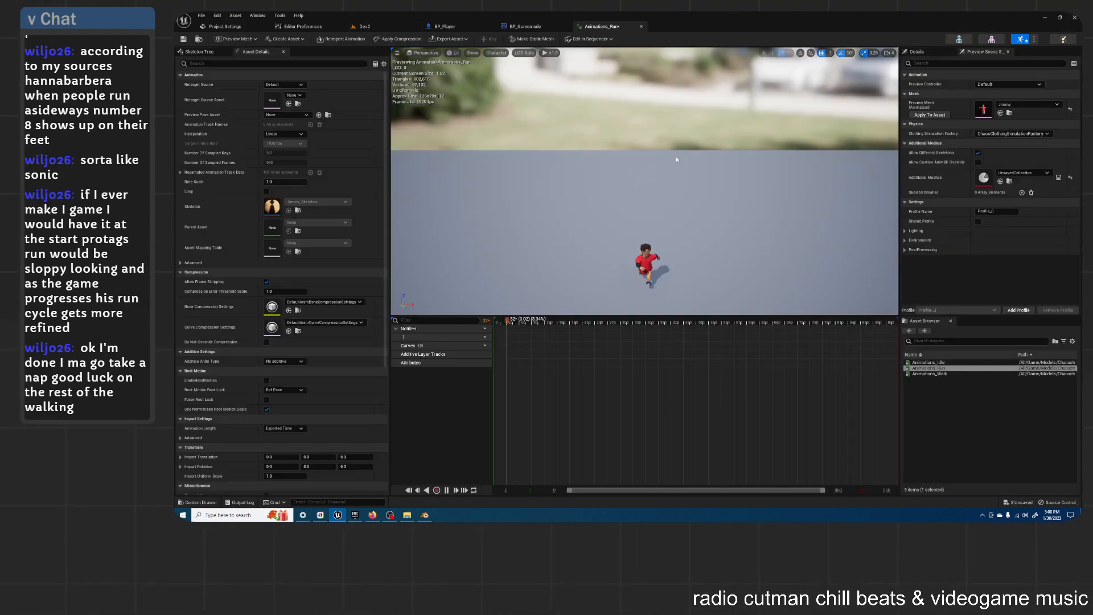
right_drag(688, 179, 655, 150)
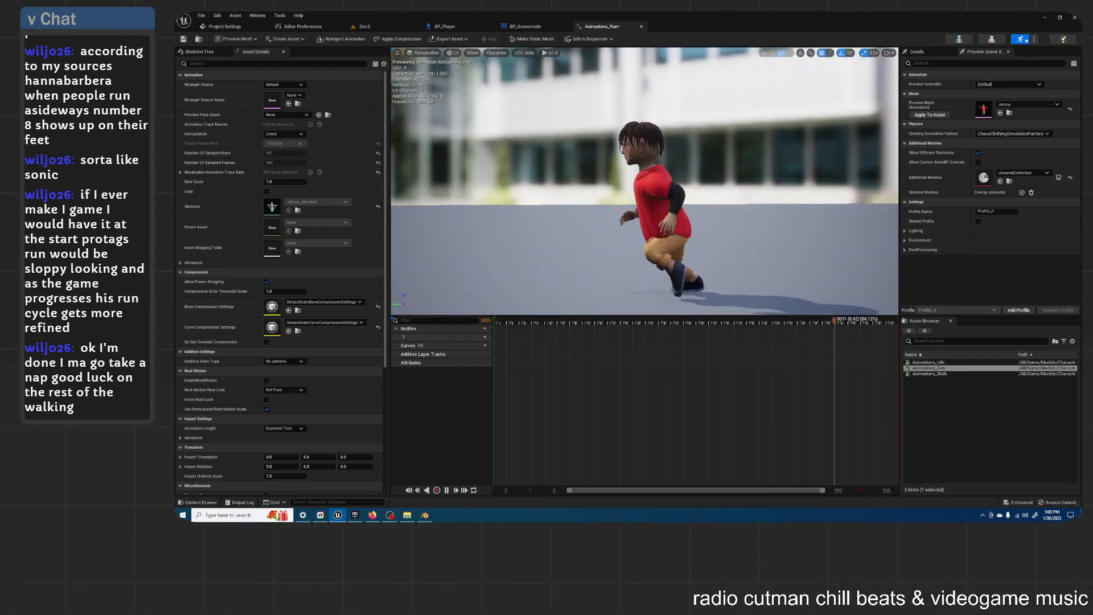
right_drag(655, 150, 626, 156)
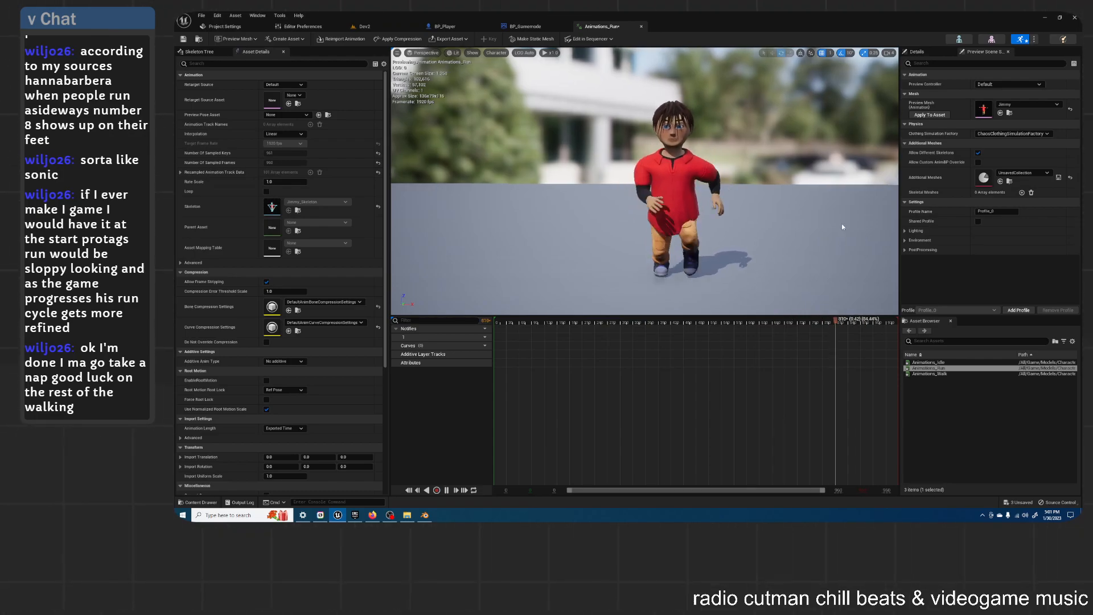
click(366, 26)
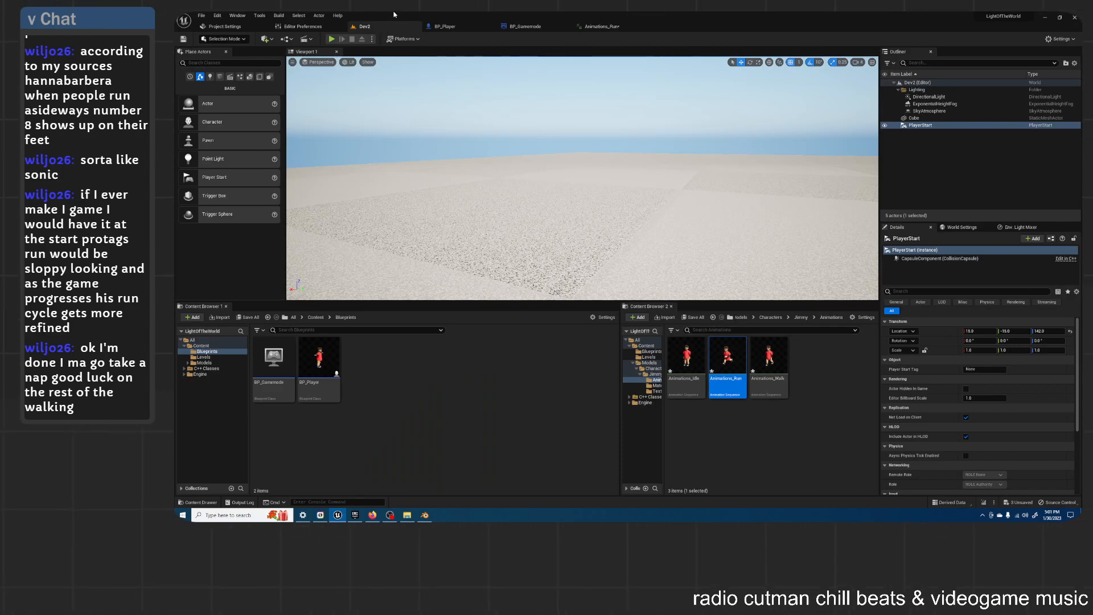
Step: Preview the Animations_Idle sequence on the character and close its editor
double_click(687, 359)
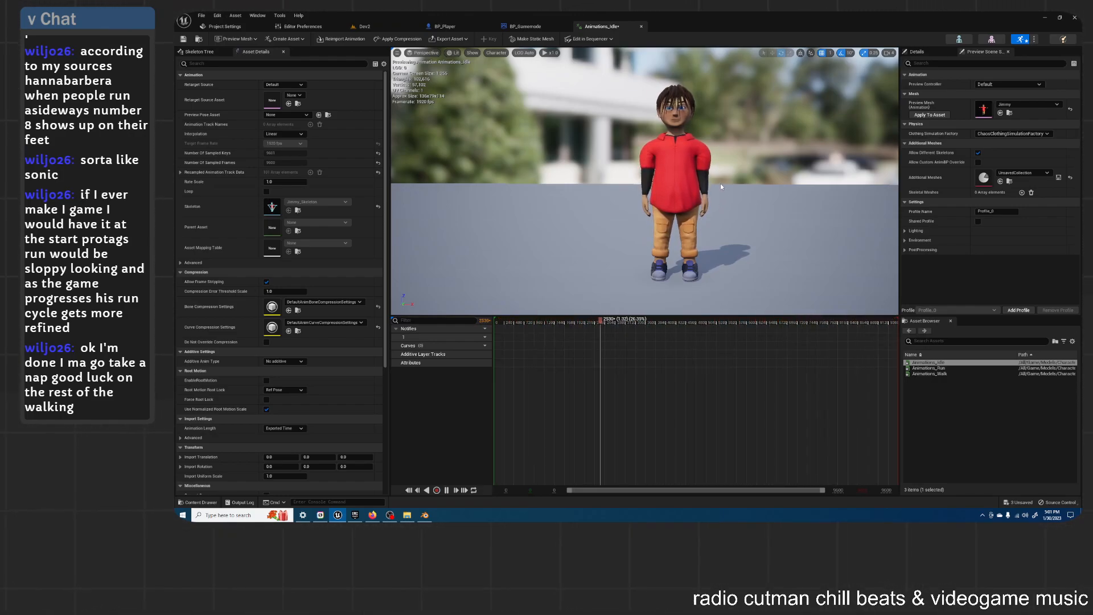
click(368, 25)
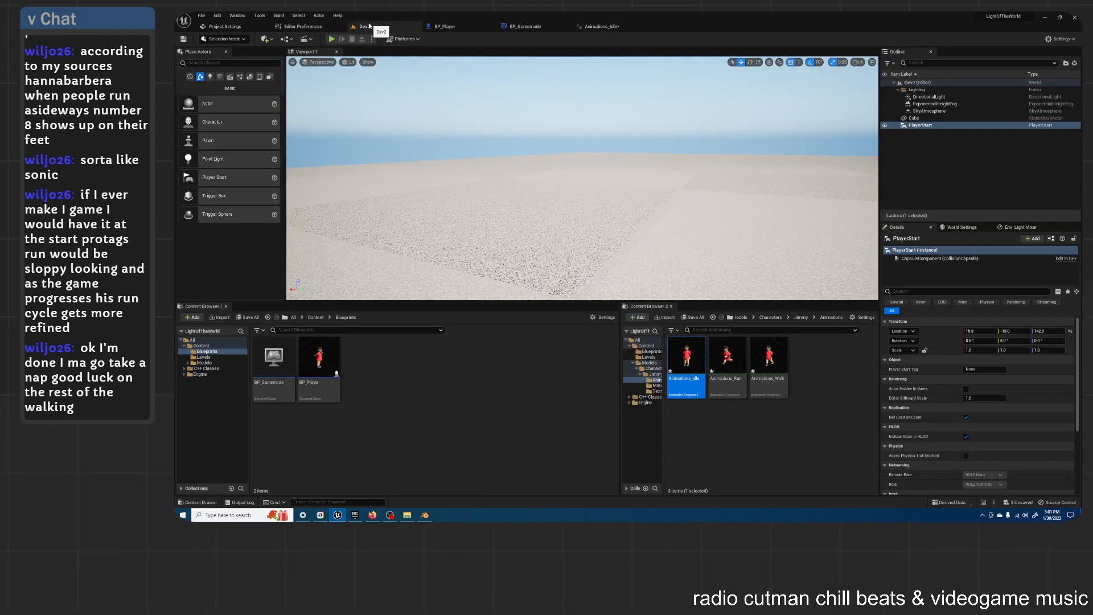
click(642, 27)
Step: Preview the Animations_Walk sequence, examining the character's stride from several angles
double_click(768, 358)
right_drag(711, 164, 783, 158)
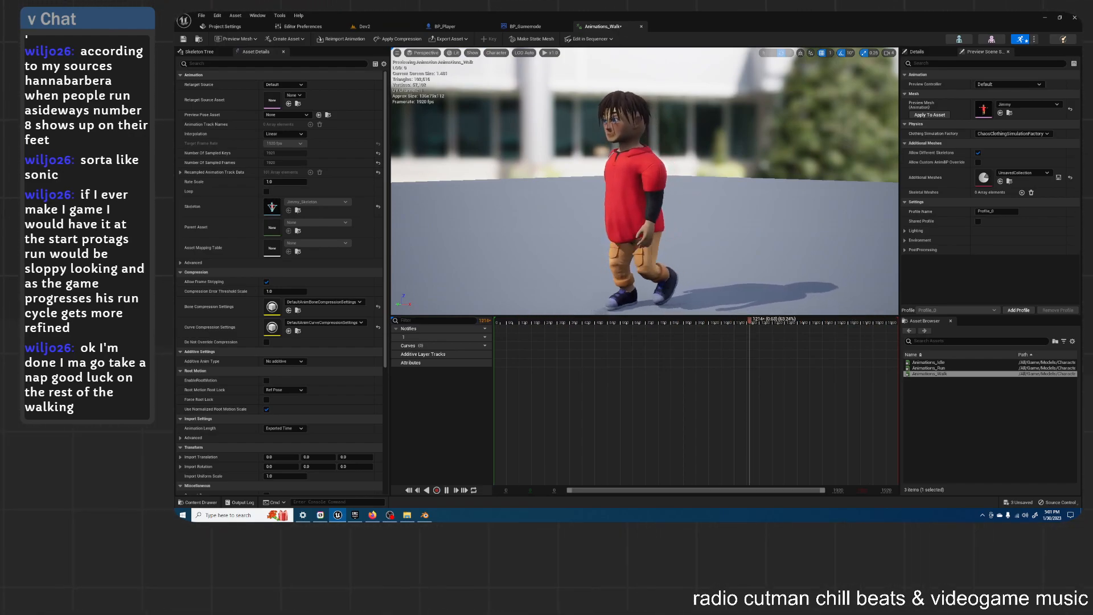
right_drag(783, 158, 827, 191)
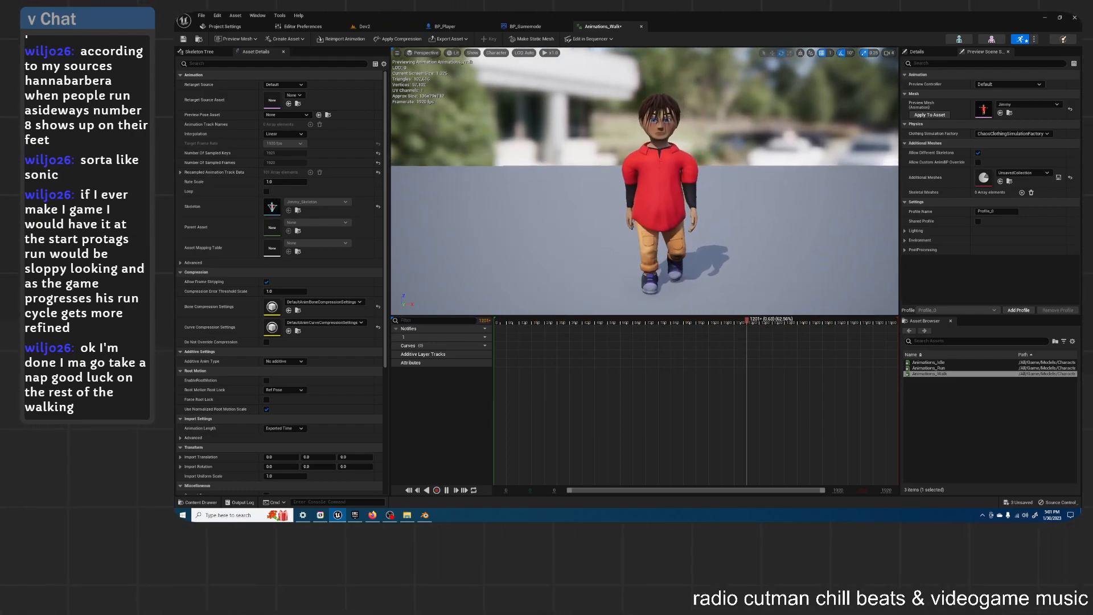
key(d)
right_drag(819, 182, 723, 191)
key(a)
key(a)
key(a)
right_drag(643, 187, 702, 189)
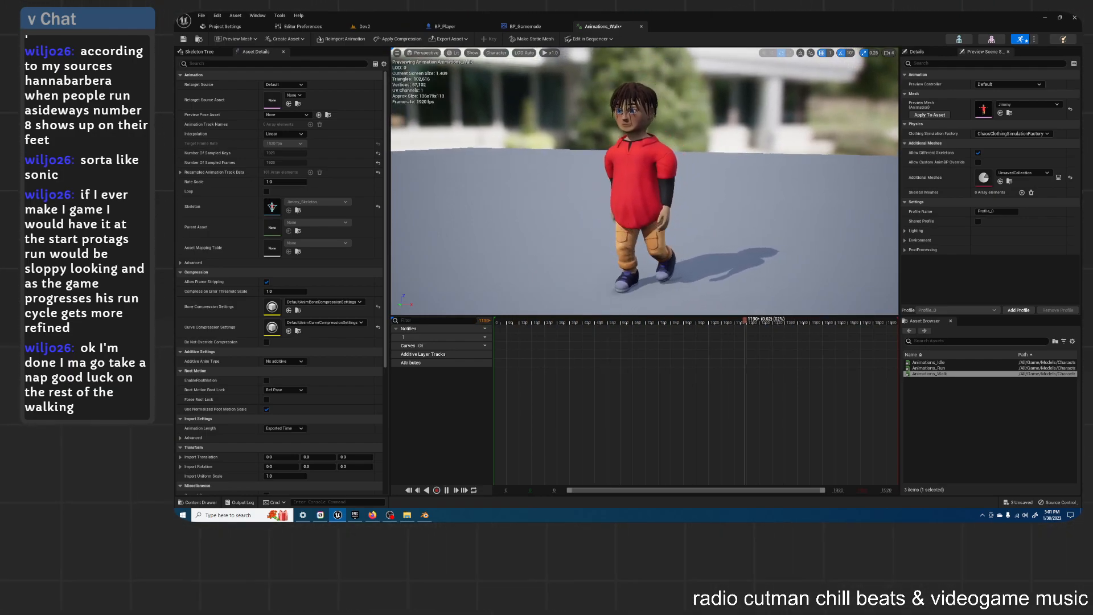
Step: Close the Animations_Walk, BP_Gamemode and BP_Player editors to return to the Dev2 level
click(641, 27)
click(567, 27)
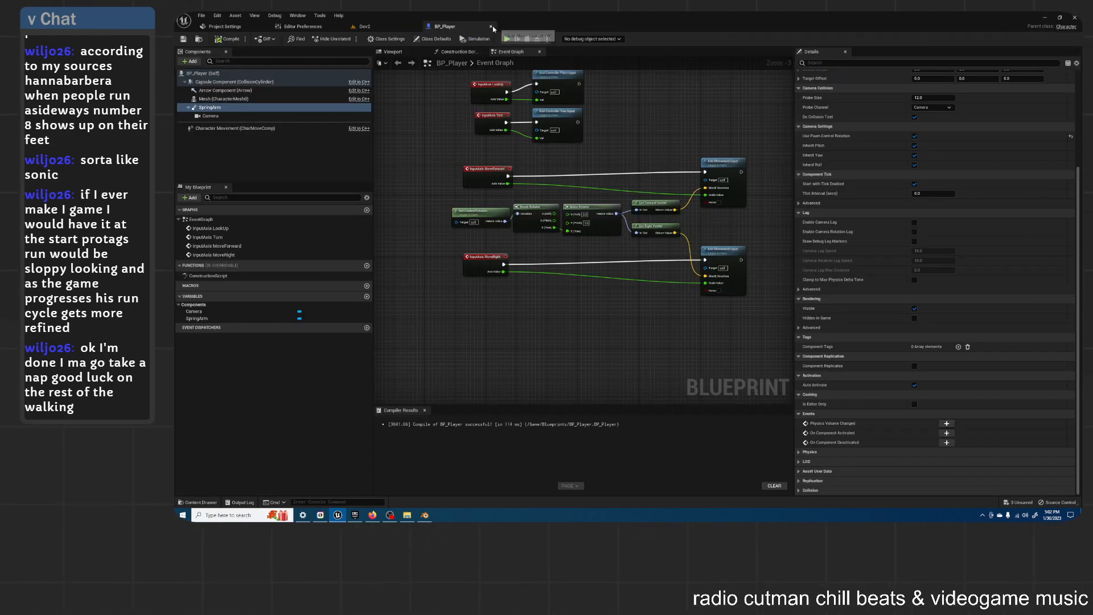
click(491, 27)
Step: Play-test the level by moving the player character around in all directions, and stop the session
right_drag(581, 177, 625, 183)
key(w)
click(331, 39)
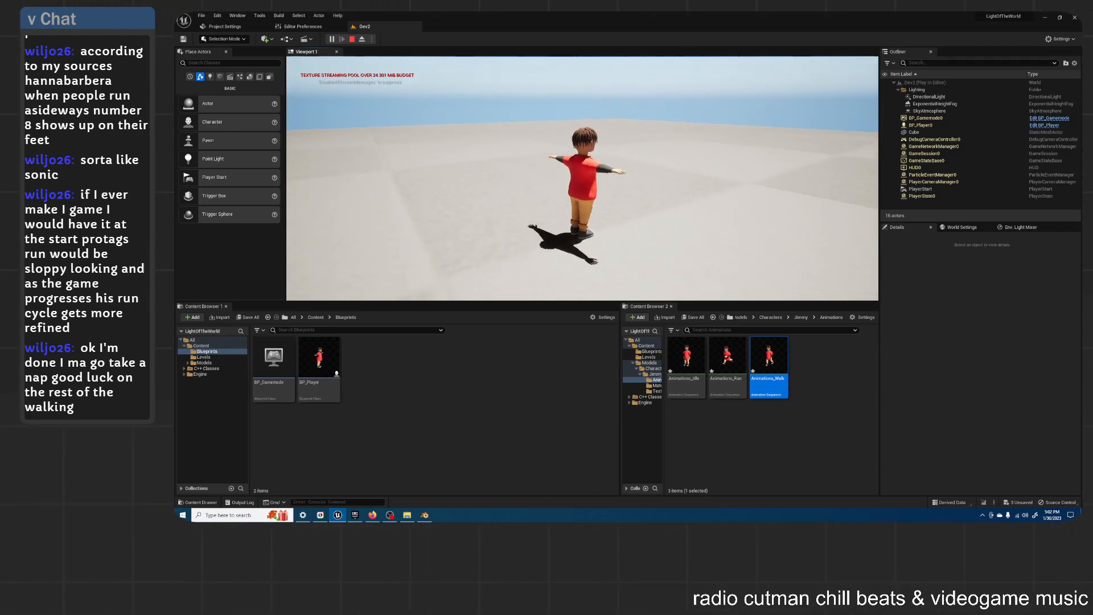
key(w)
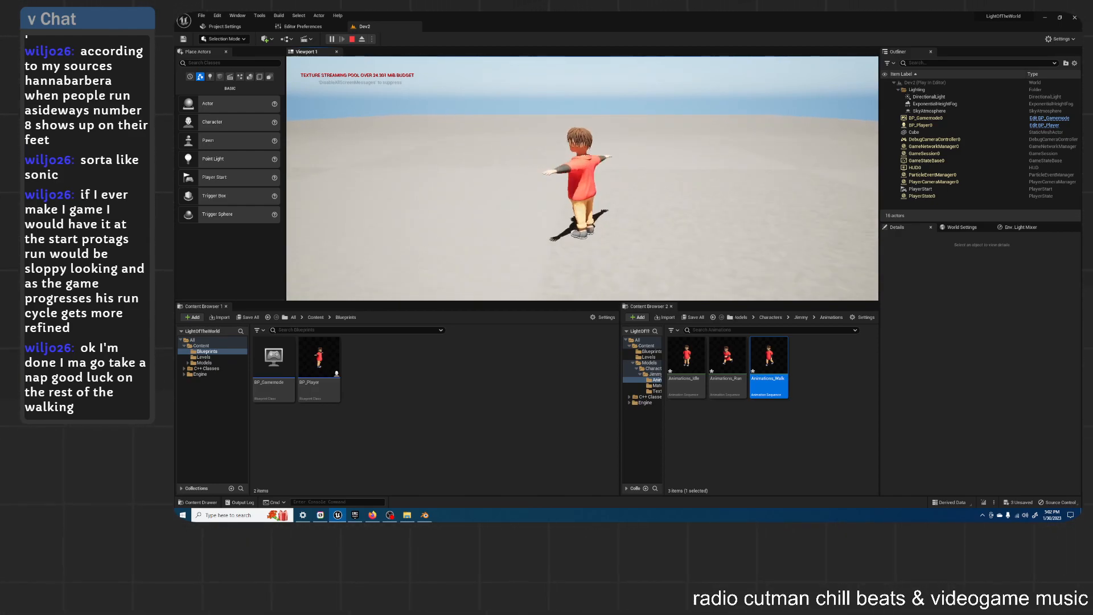
key(d)
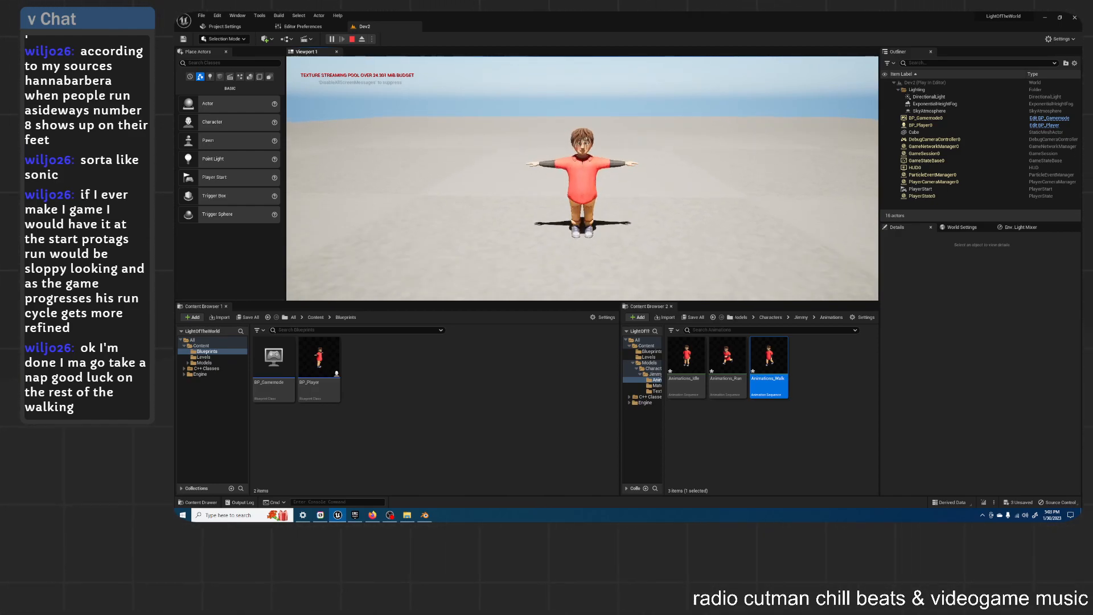
key(a)
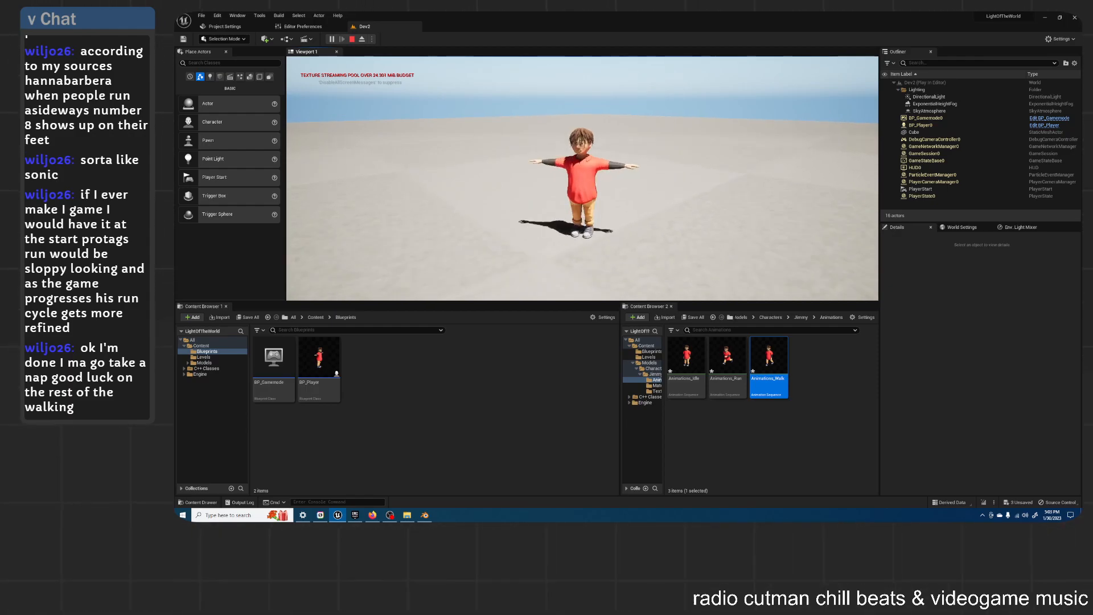
key(d)
key(s)
key(d)
key(s)
key(d)
key(w)
key(d)
key(s)
key(a)
key(s)
key(d)
key(s)
key(d)
key(s)
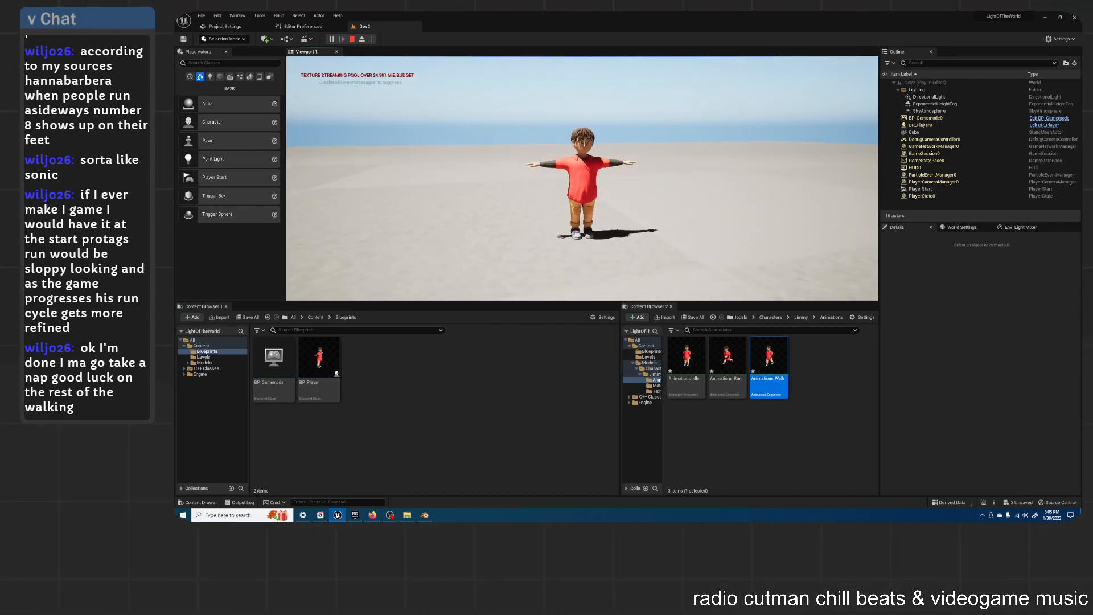
key(d)
key(s)
key(d)
key(s)
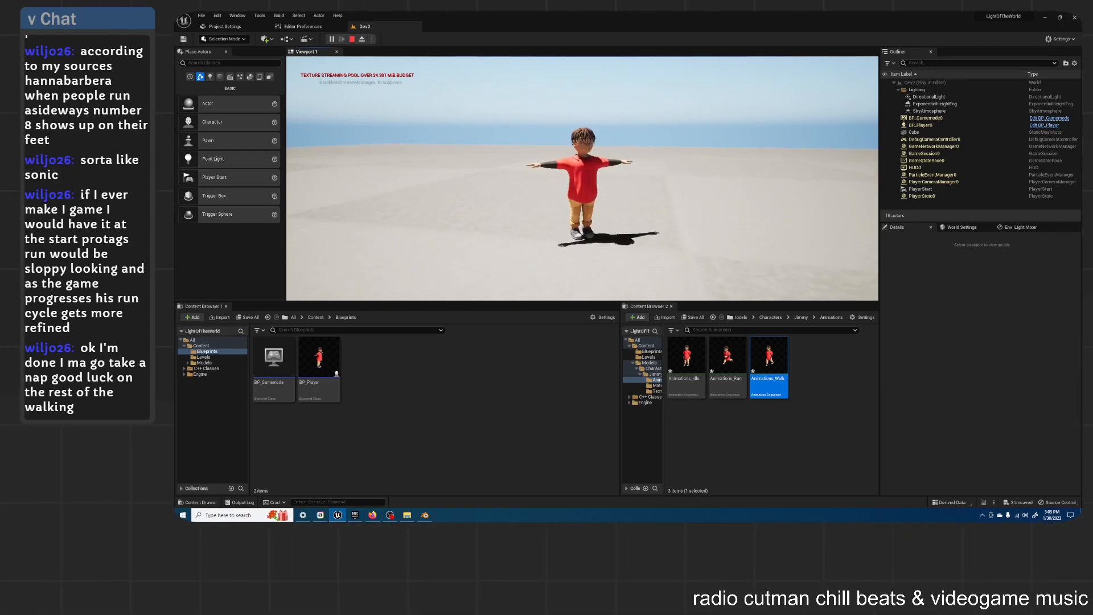
key(a)
key(s)
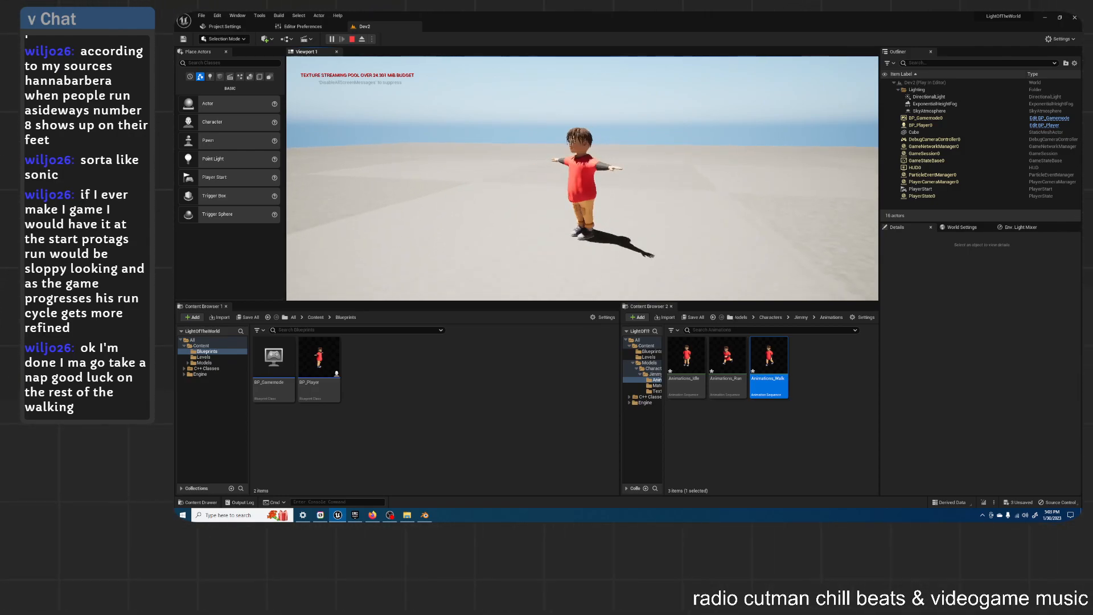
key(s)
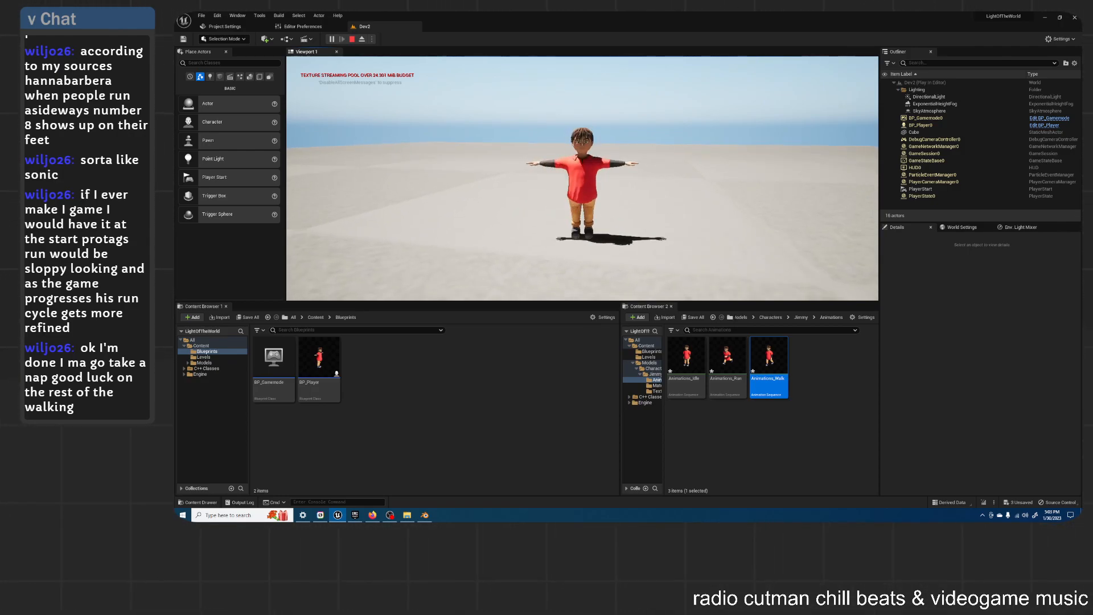
key(Escape)
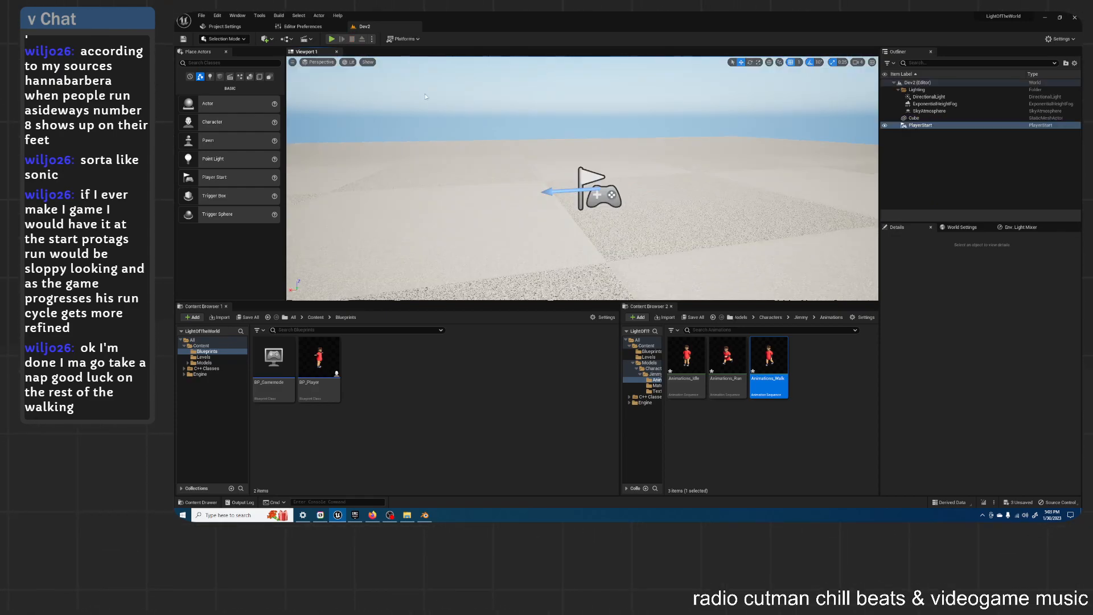